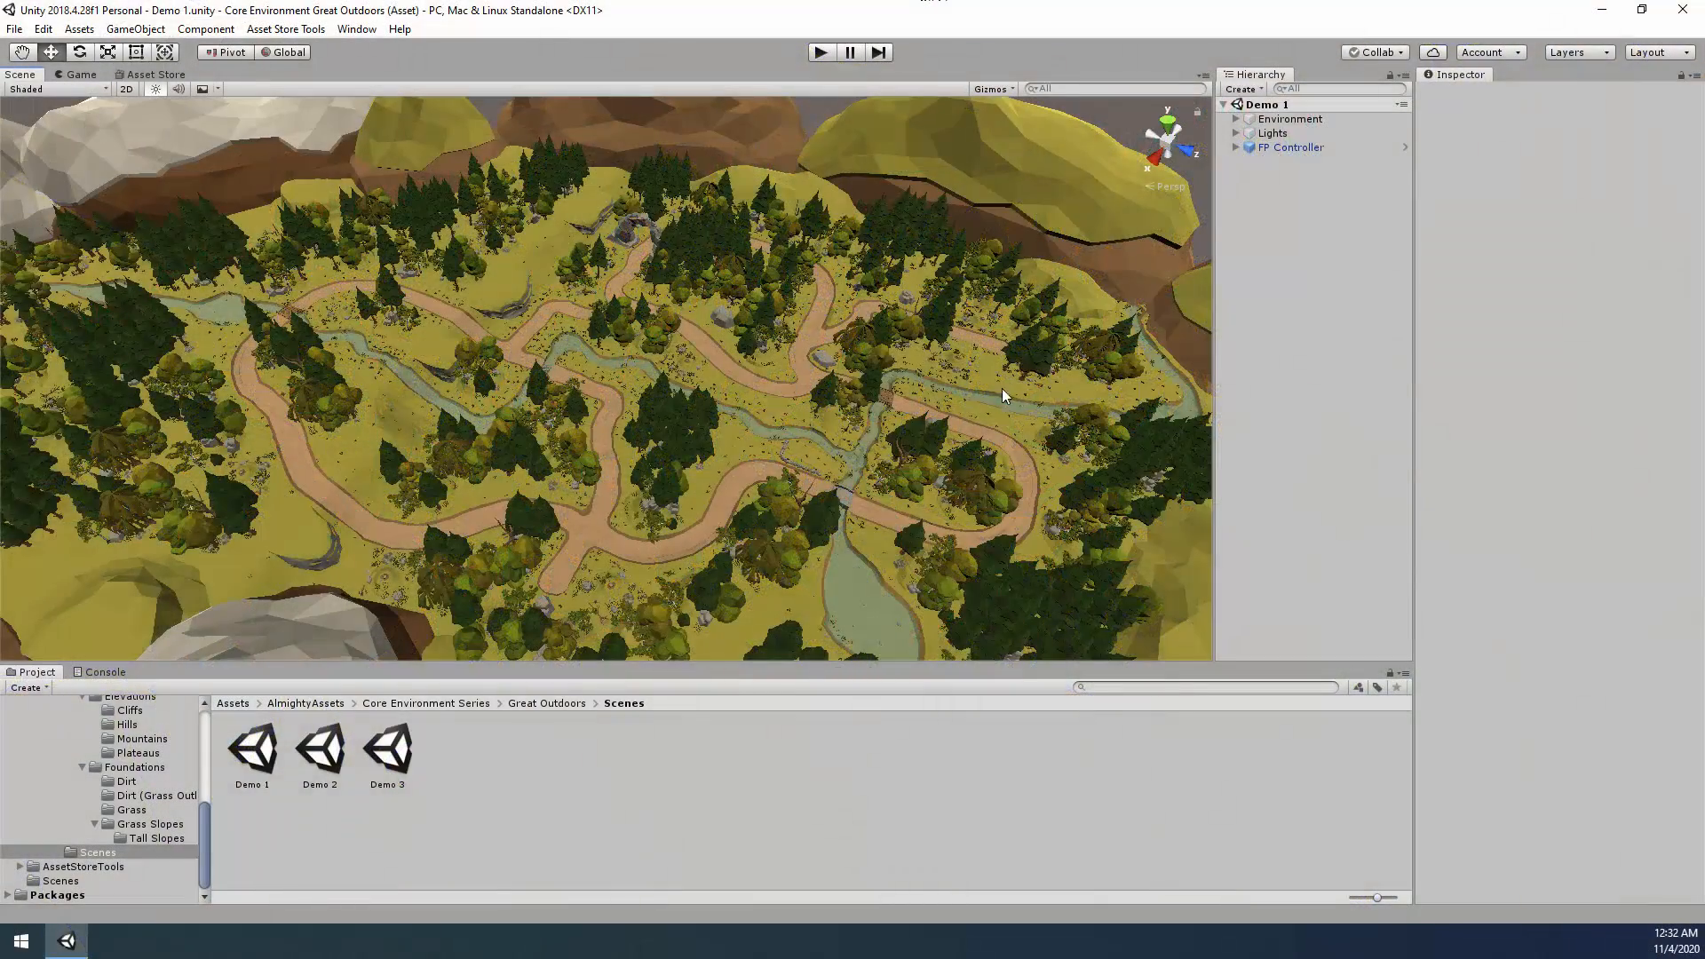
Look over the Demo 1 terrain and open the Demo 2 scene to examine its landscape.
right_click_drag(1002, 388, 950, 361)
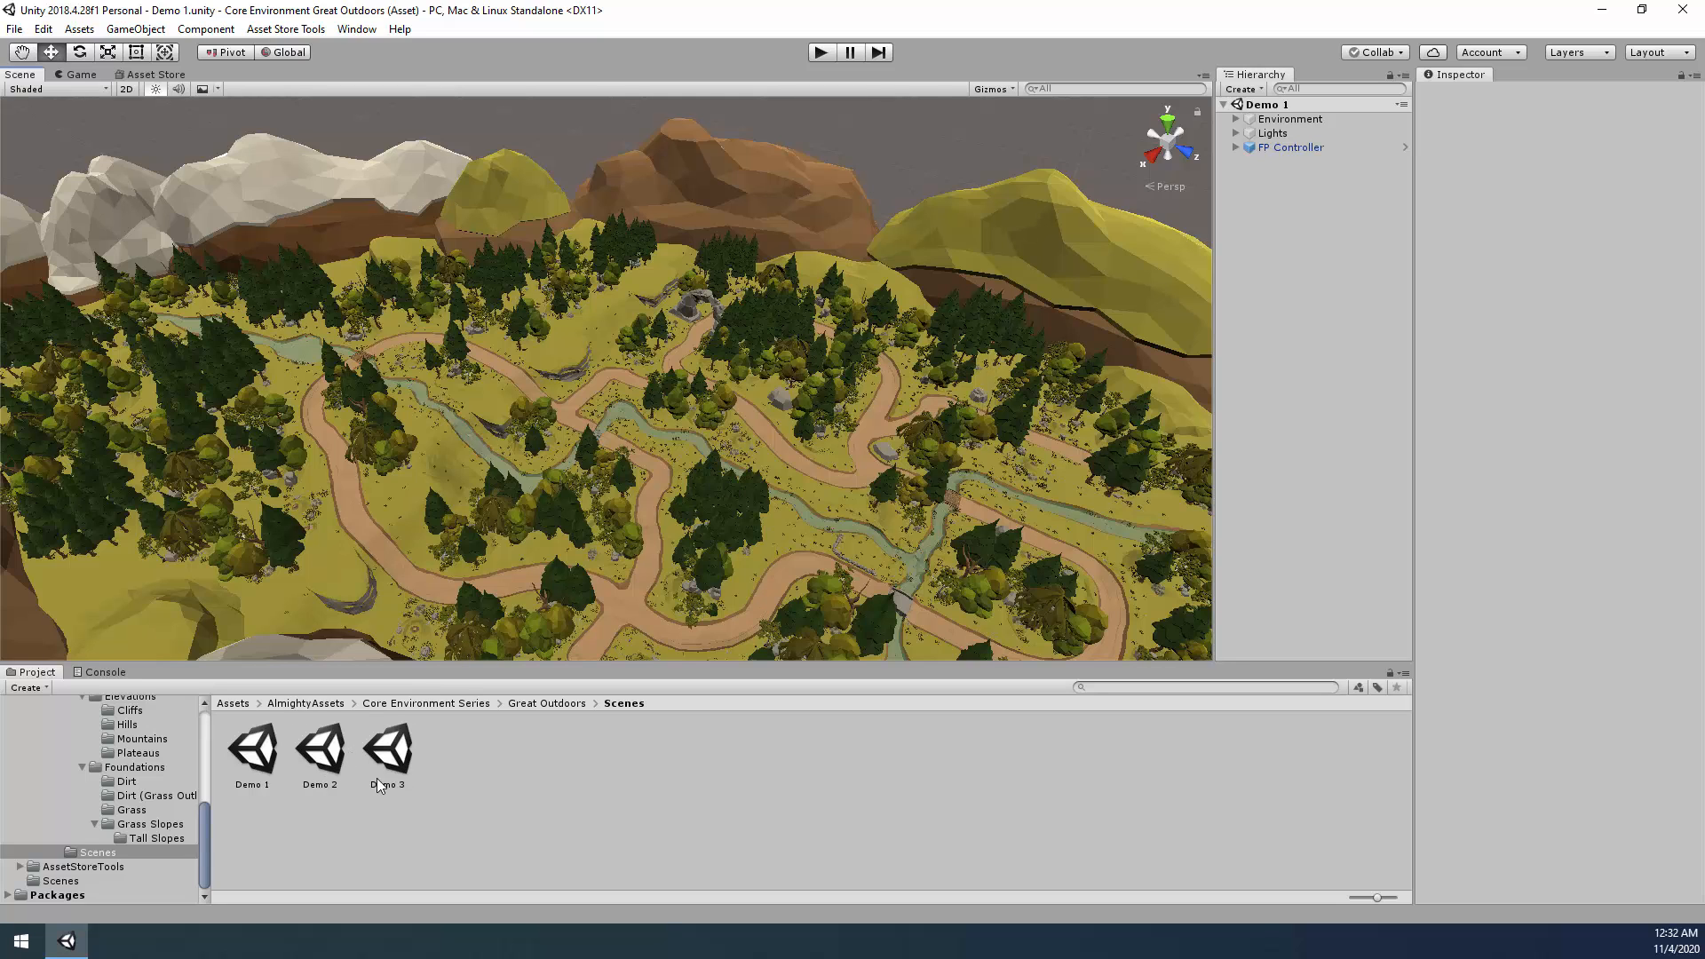
right_click_drag(723, 404, 488, 657)
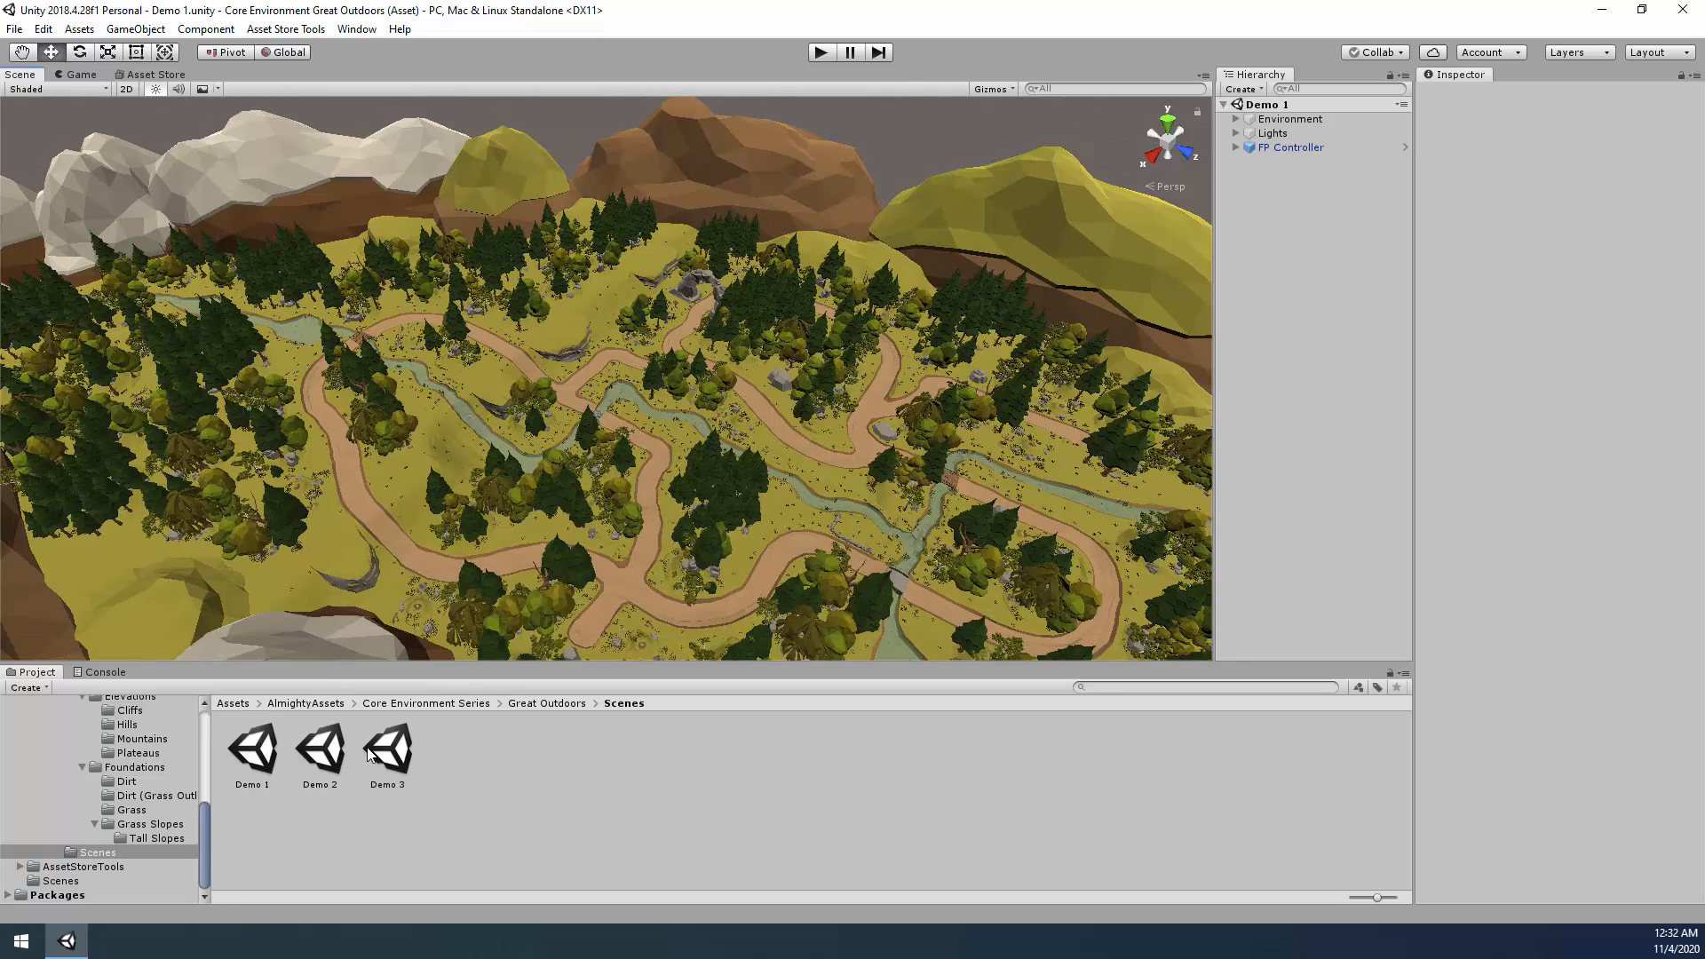
left_click(322, 752)
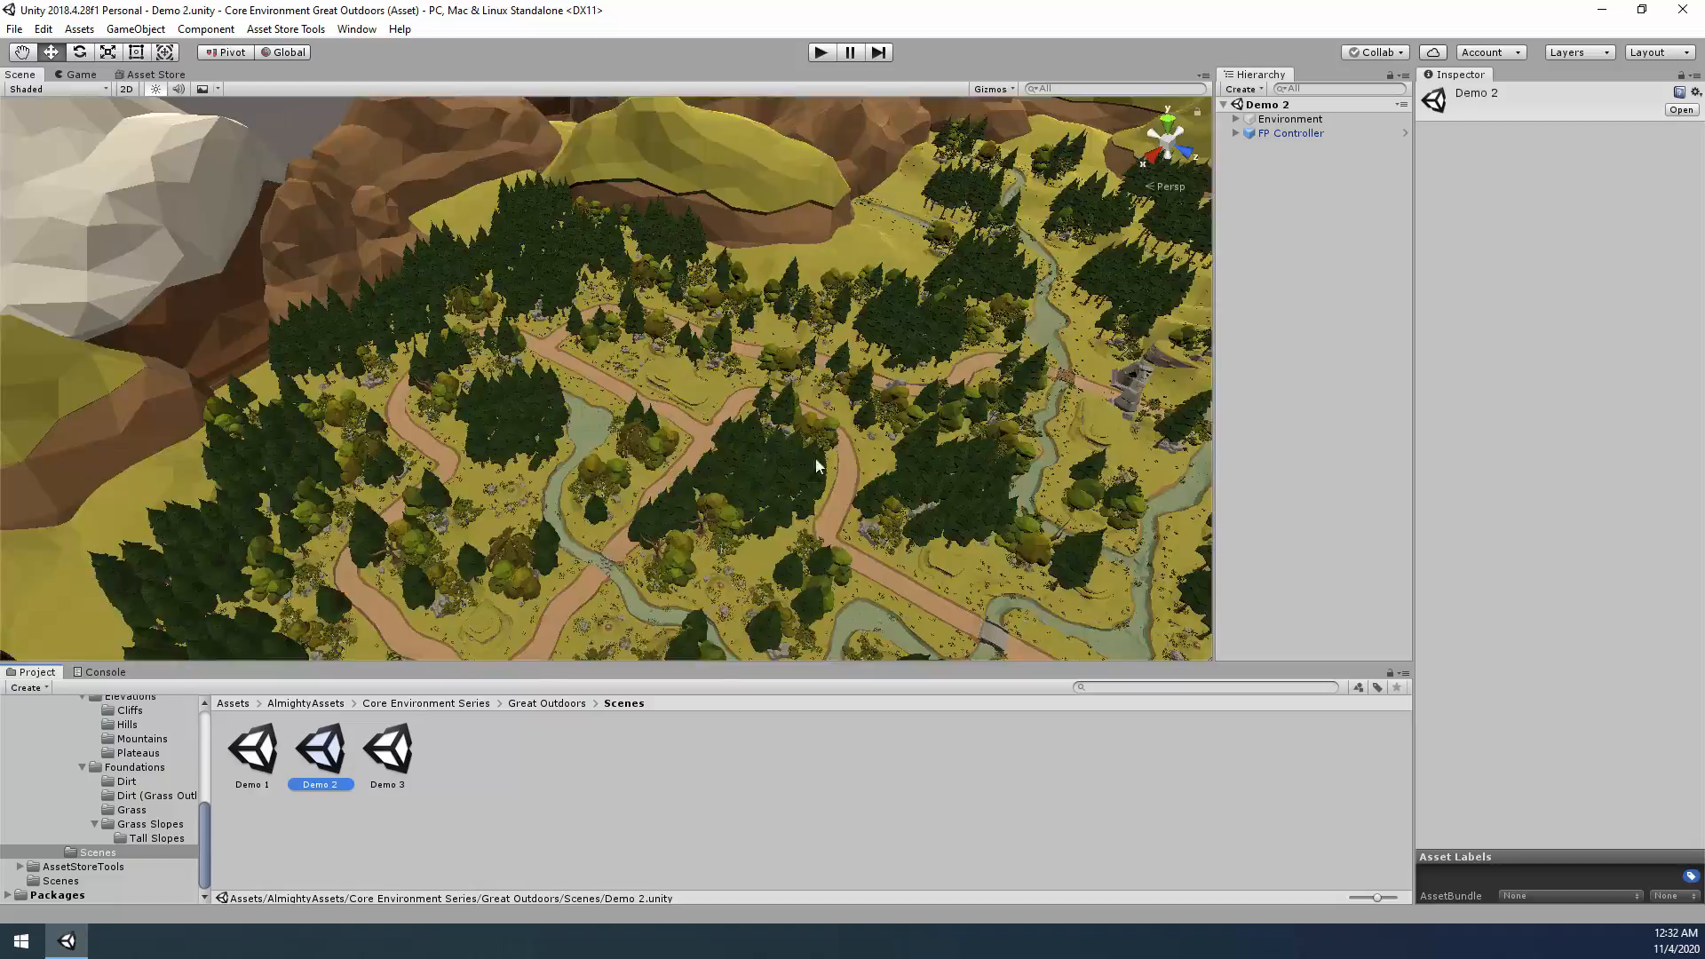
right_click_drag(821, 465, 663, 570)
Open the Demo 3 scene and view its whole terrain from above.
left_click(389, 751)
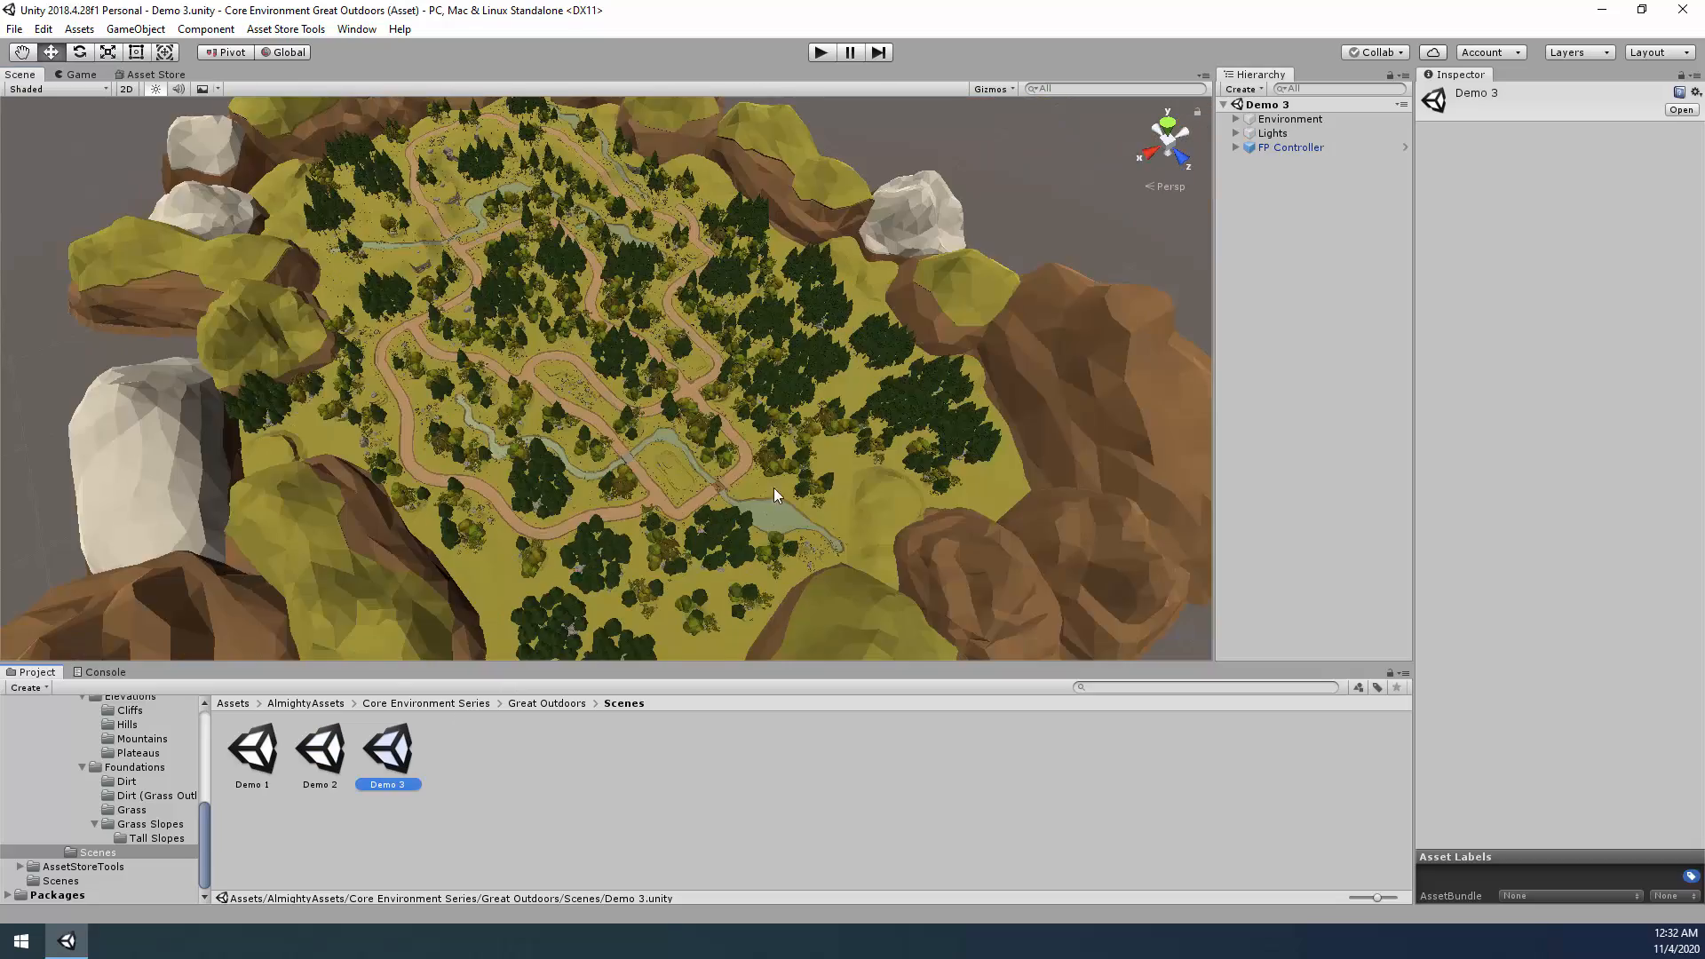
right_click_drag(774, 488, 1063, 461)
key("w")
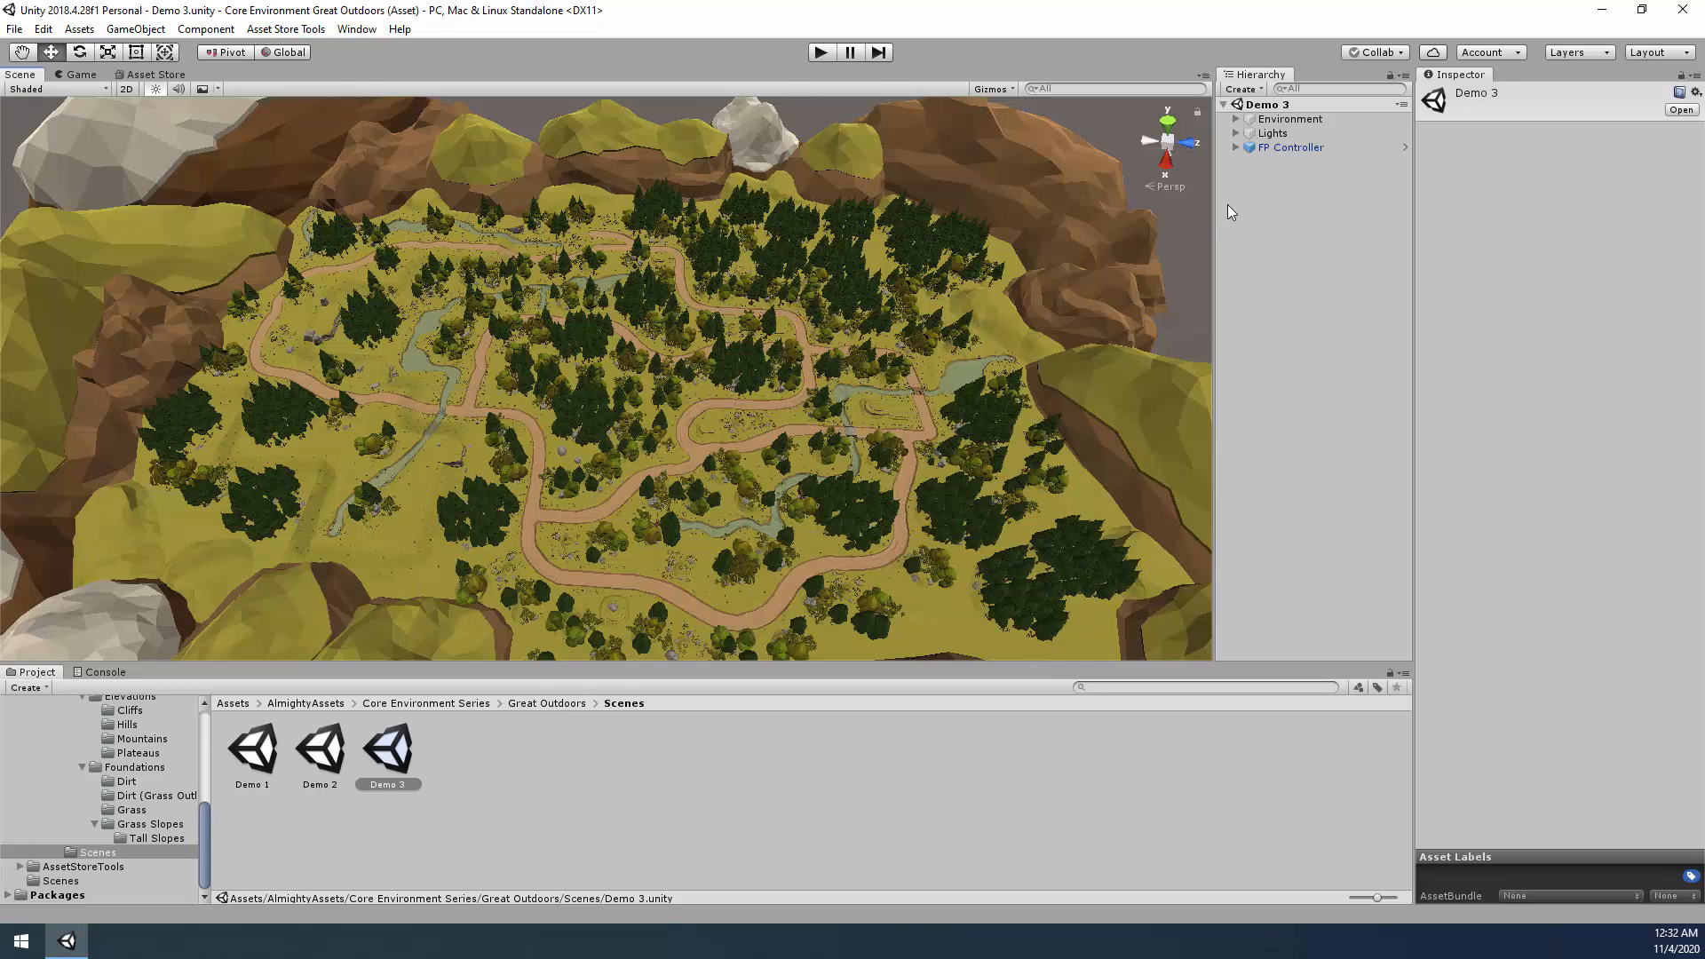
Inspect the Environment object's transform and locate the prefab asset behind the FP Controller object.
left_click(1287, 122)
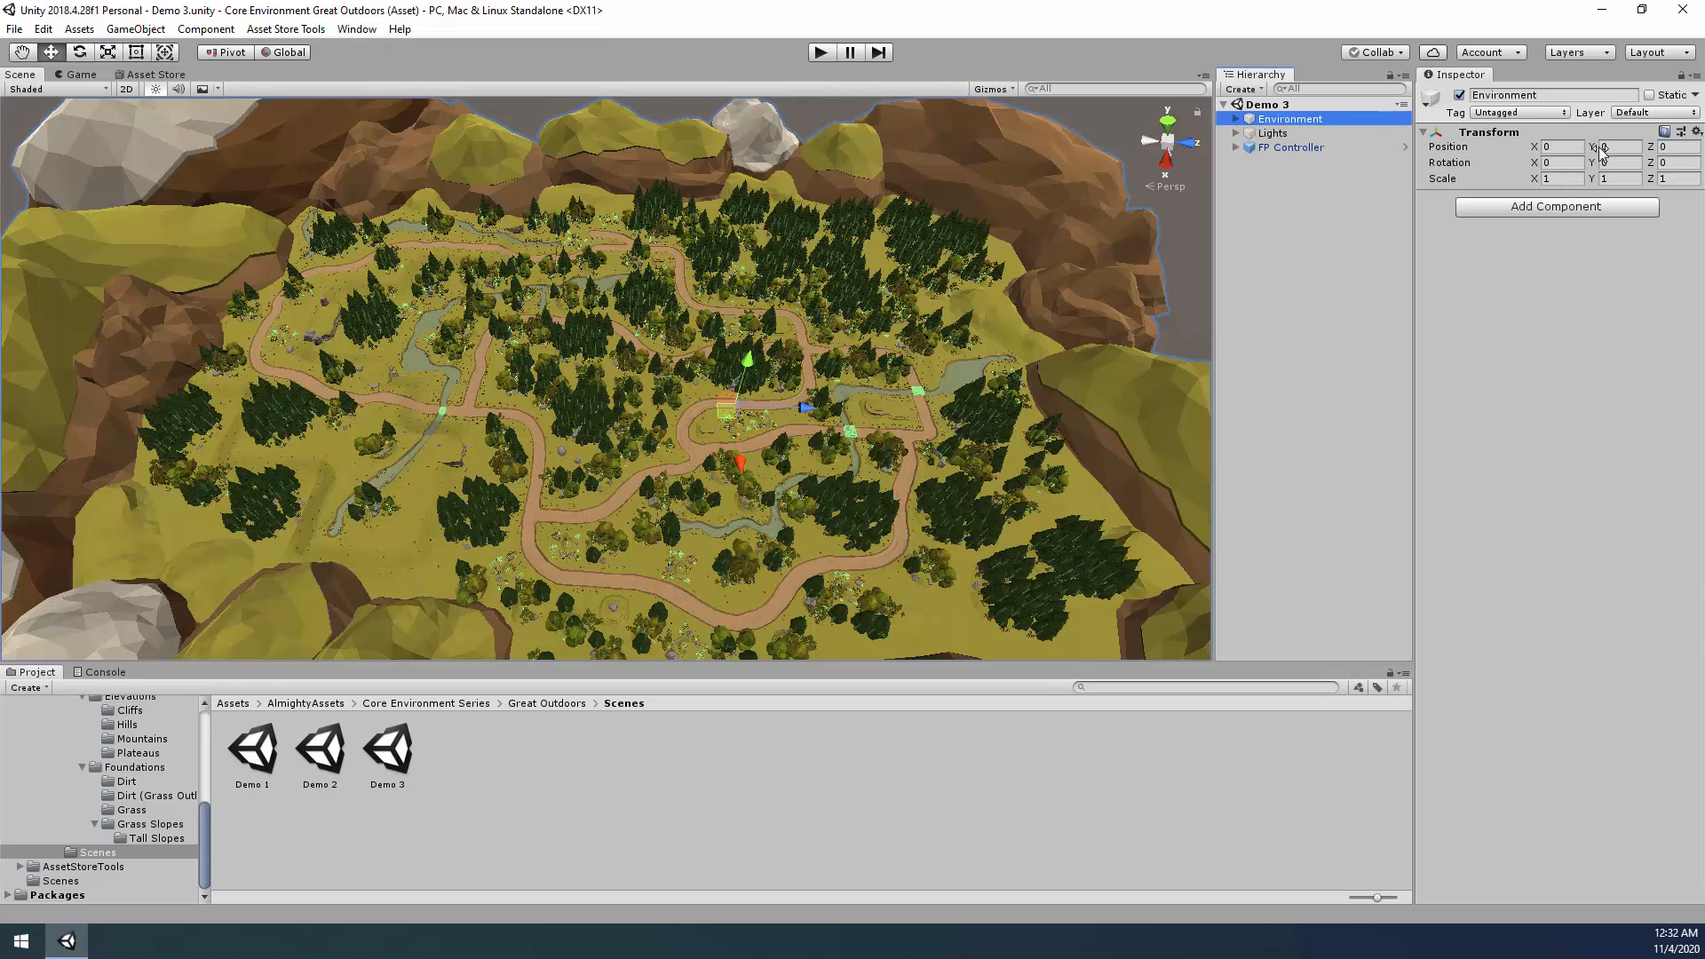
left_click(1276, 147)
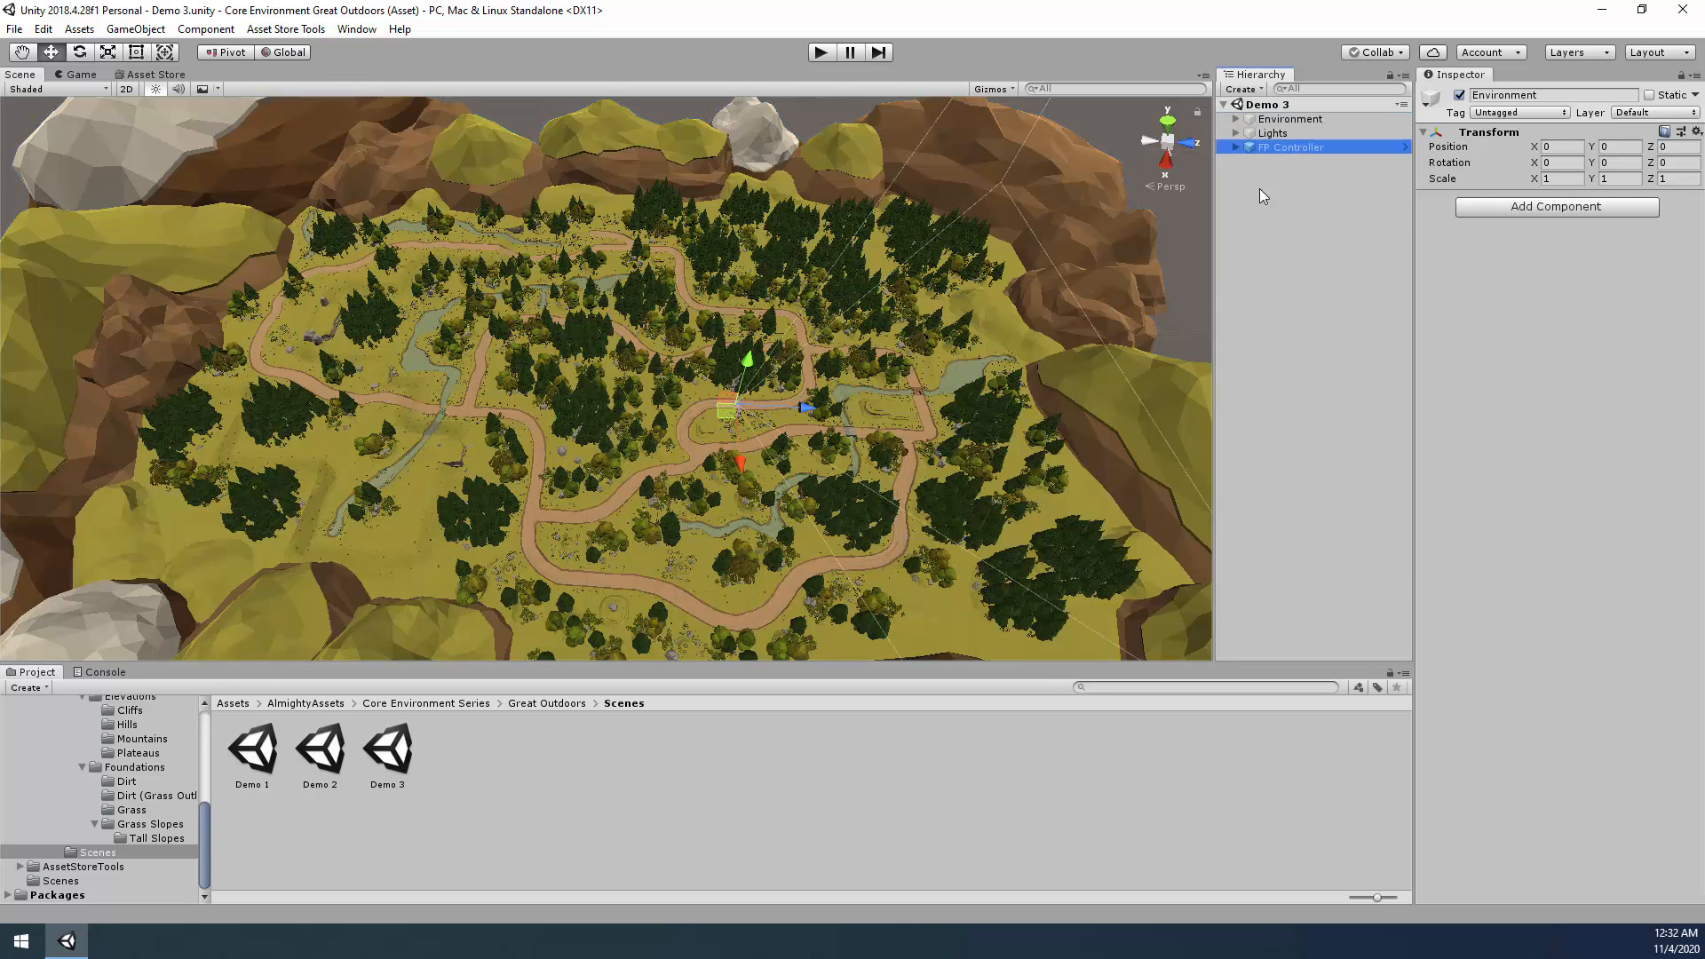
right_click(1302, 151)
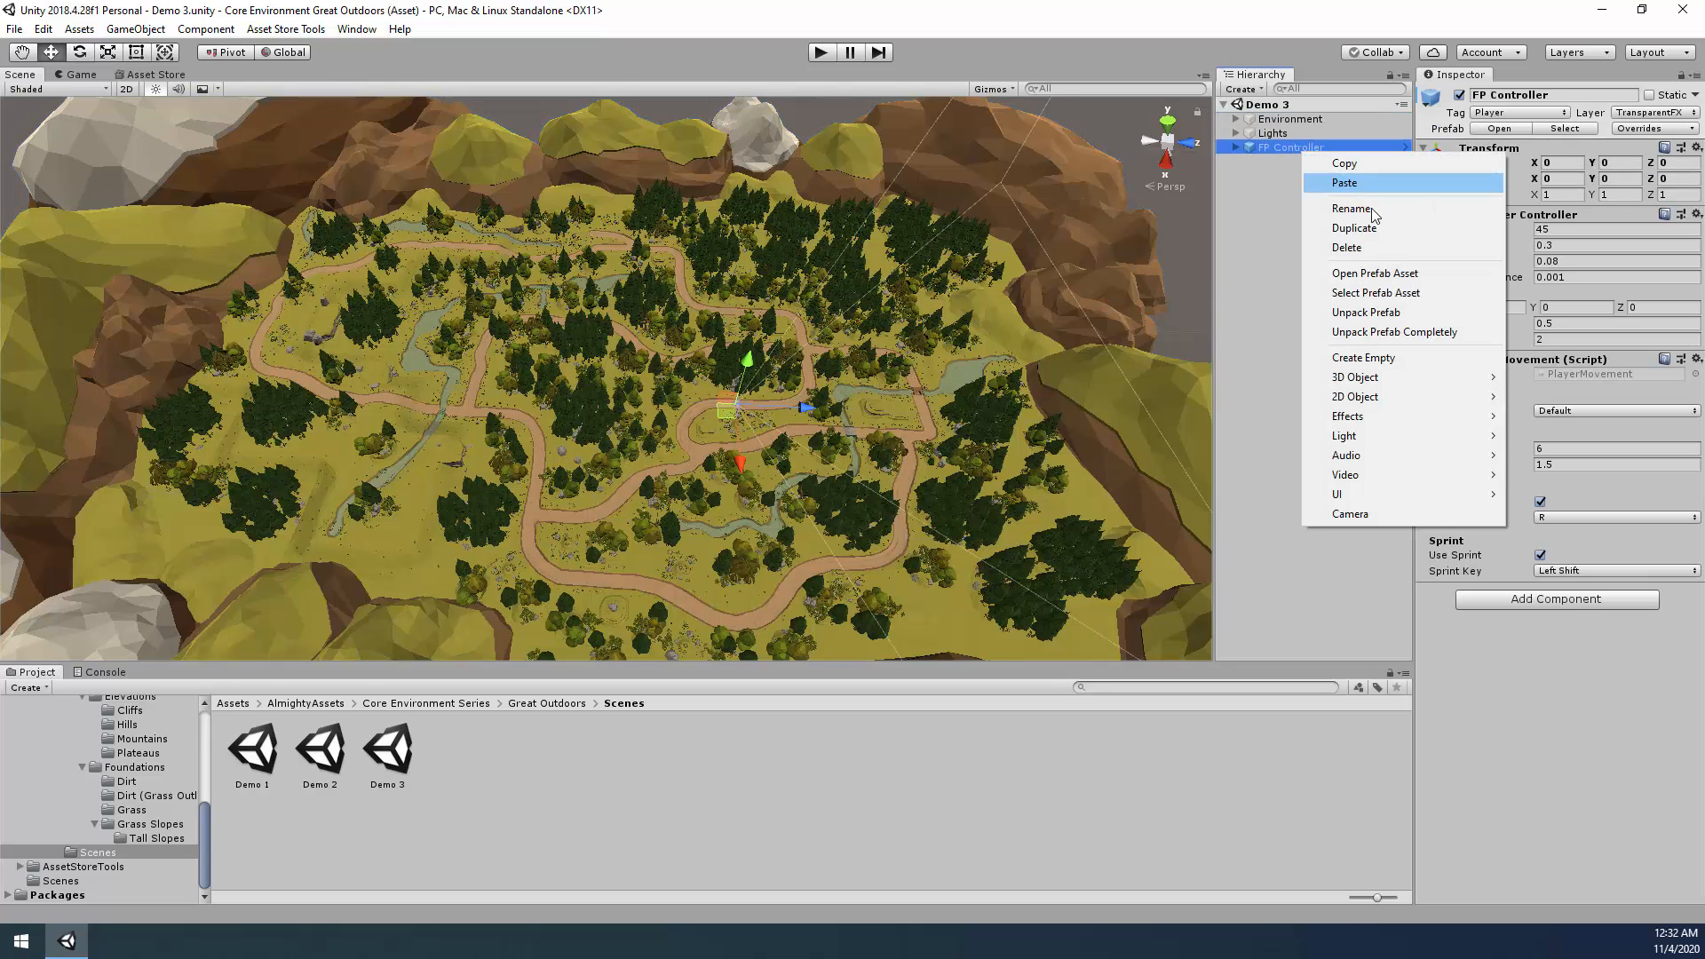
left_click(1407, 297)
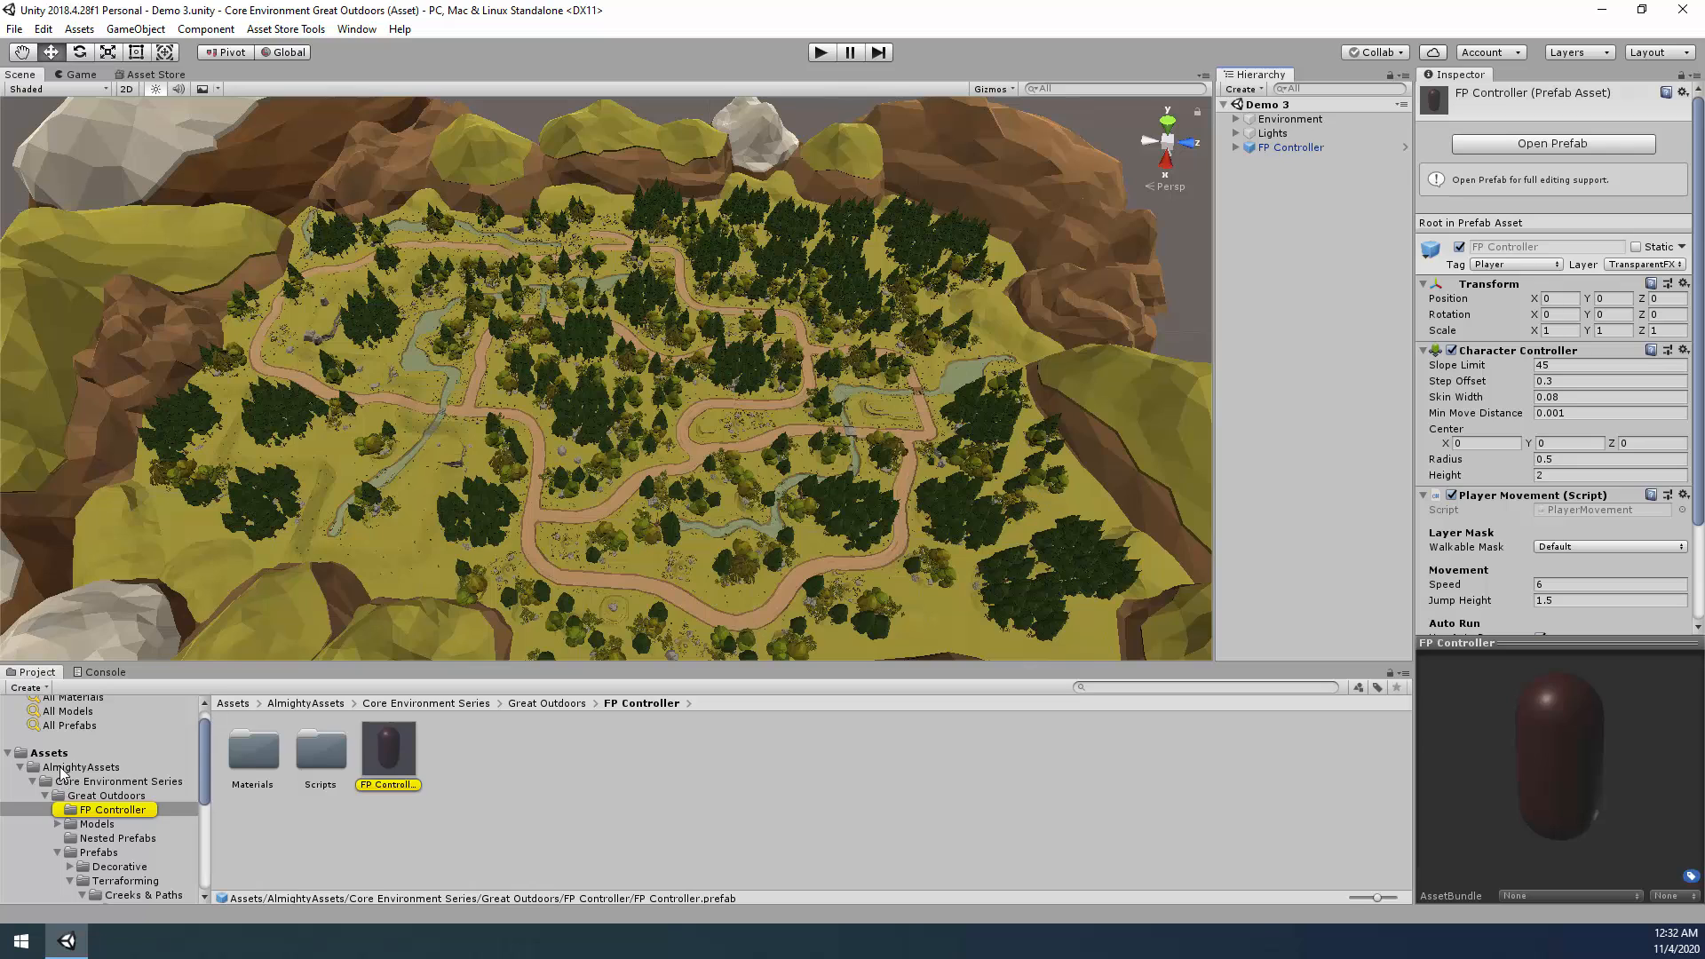
Browse from AlmightyAssets through Core Environment Series and Great Outdoors to the FP Controller folder and inspect its prefab.
left_click(62, 767)
left_click(82, 782)
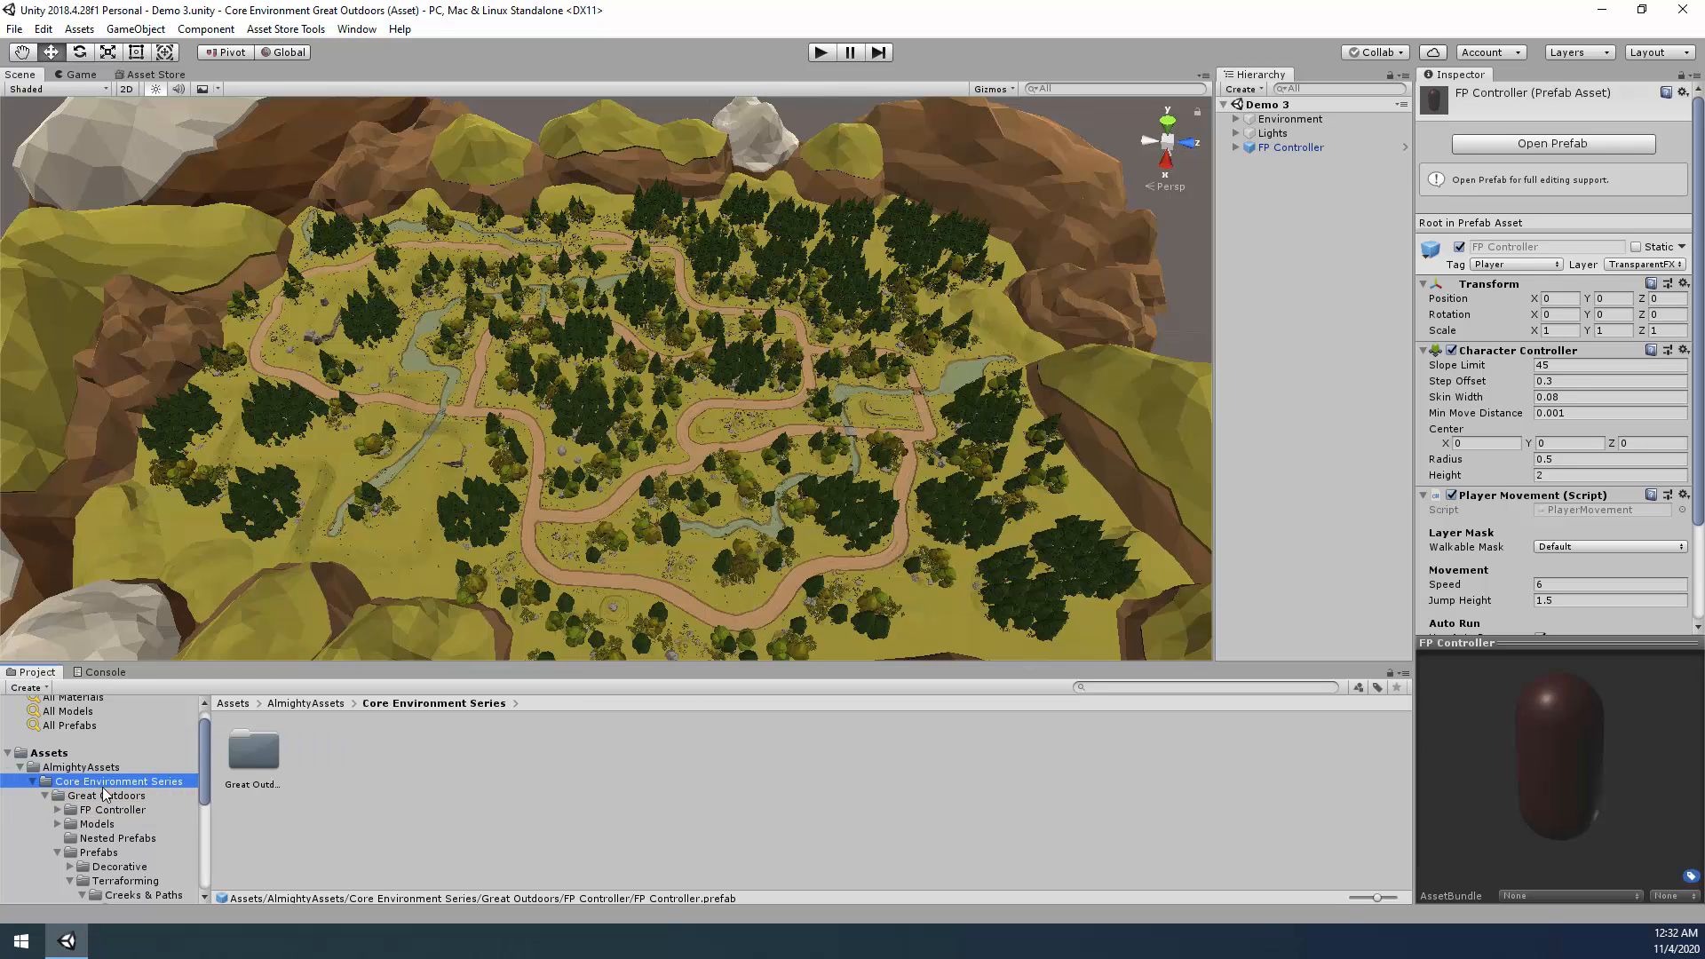
left_click(106, 797)
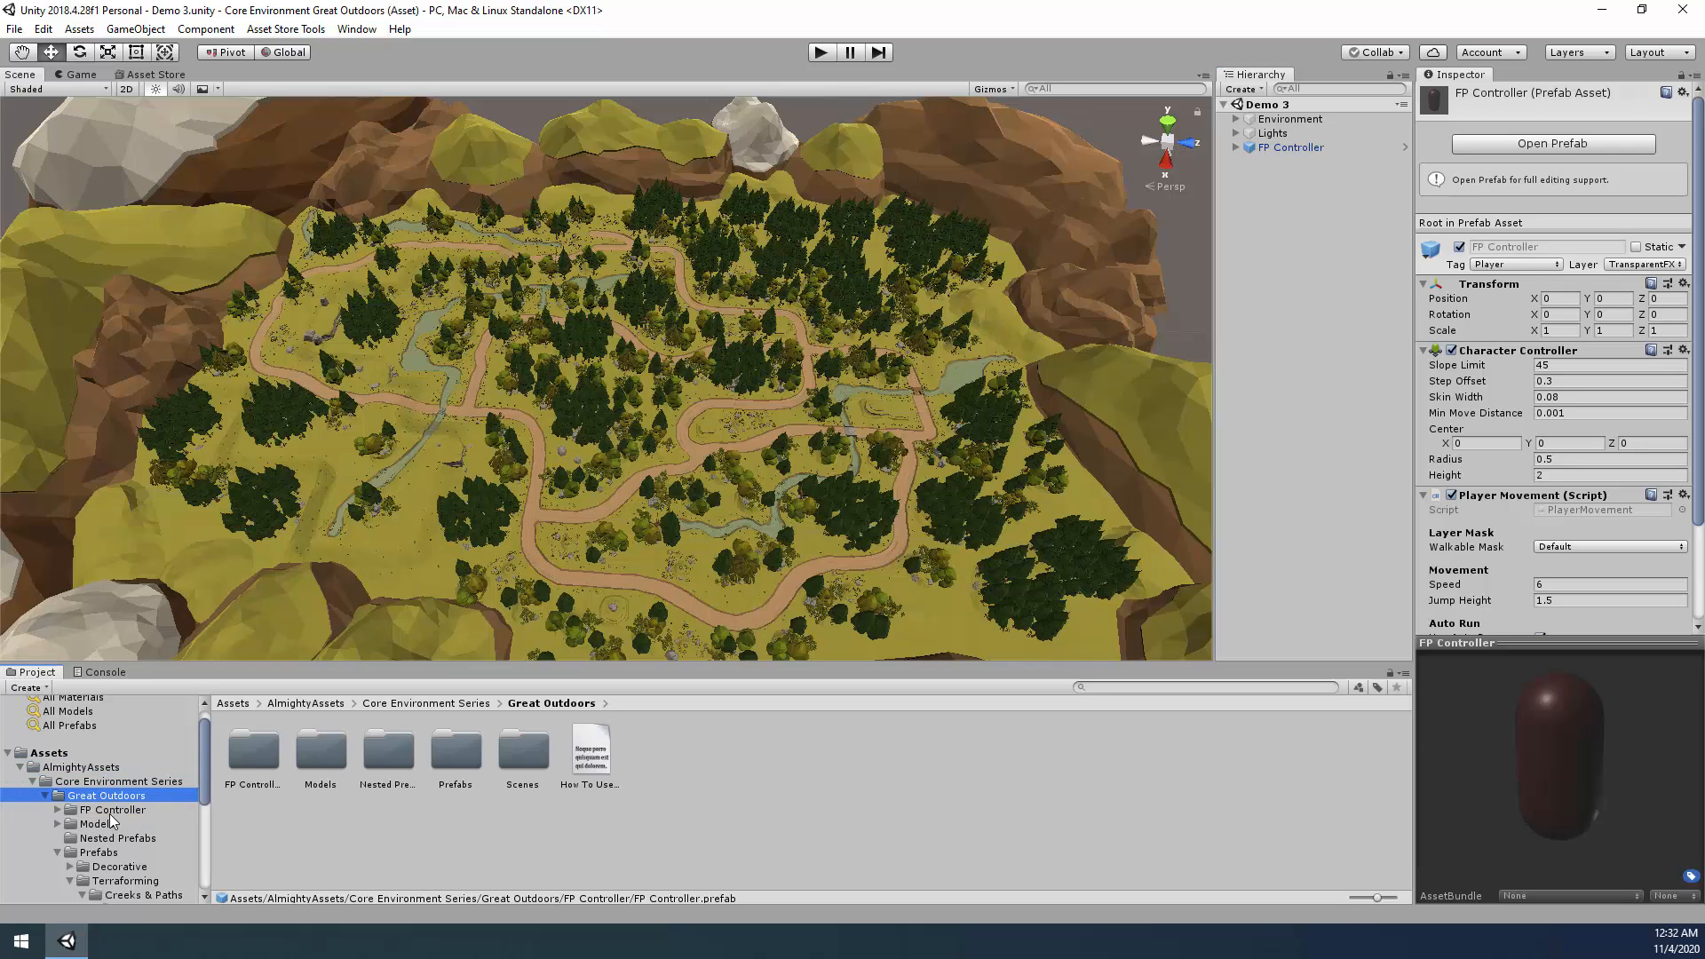
left_click(107, 811)
left_click(384, 754)
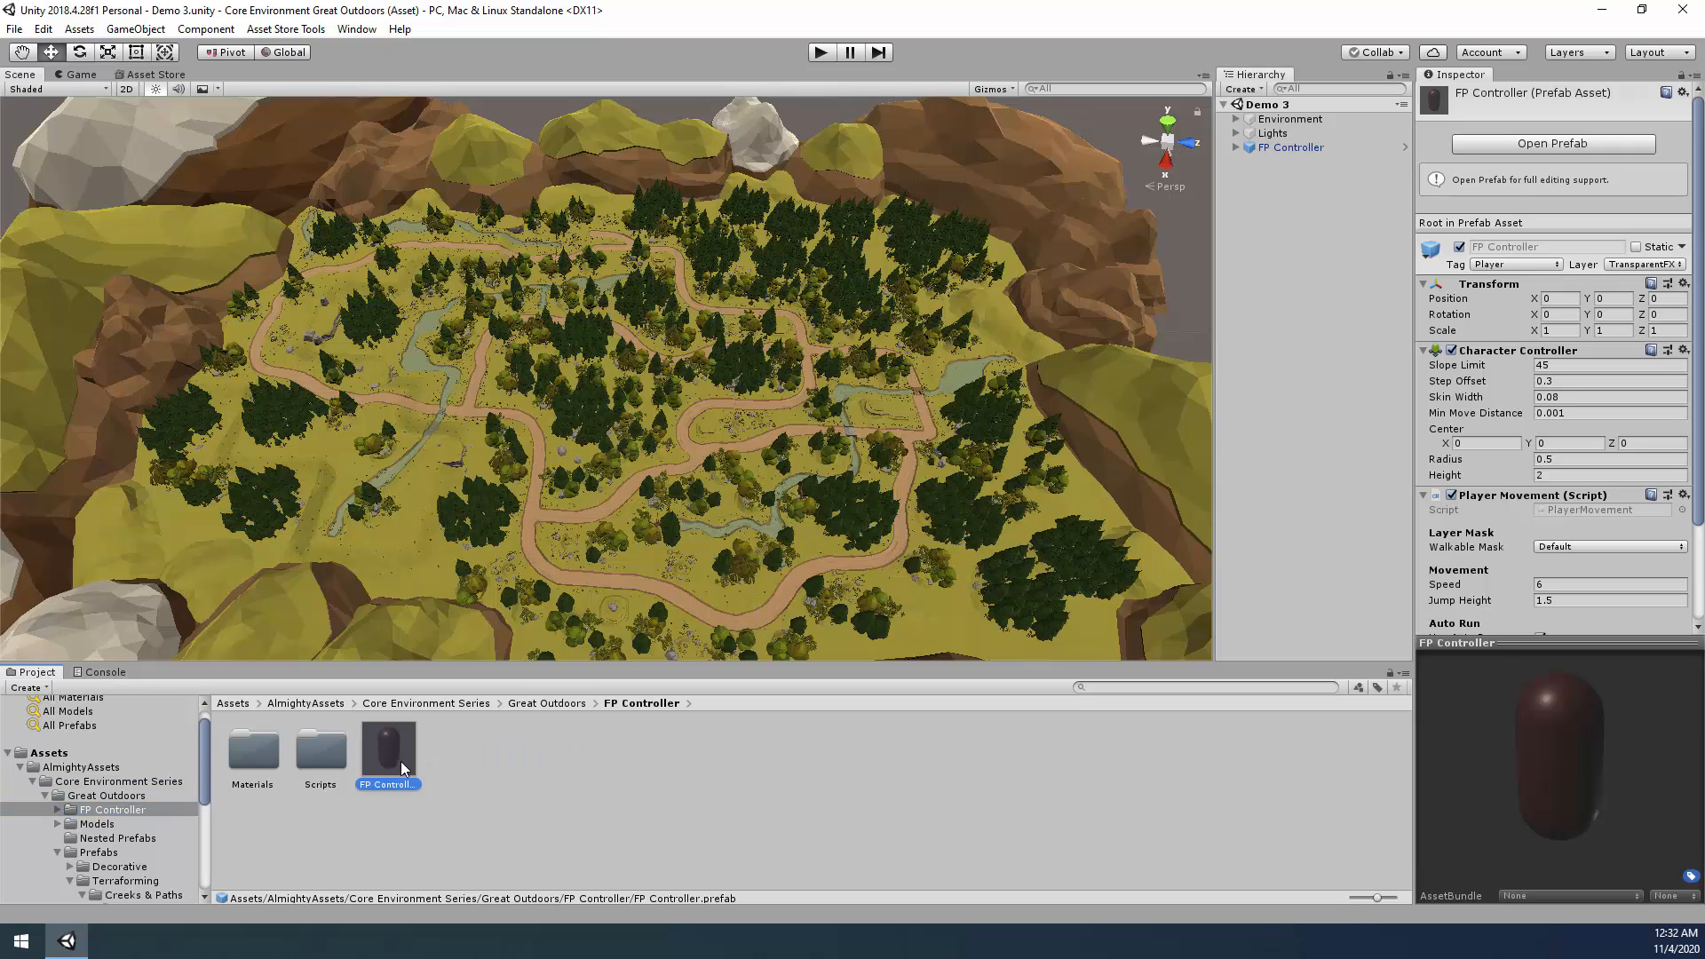
Examine the settings of both directional lights grouped under Lights, and collapse the group.
left_click(1273, 135)
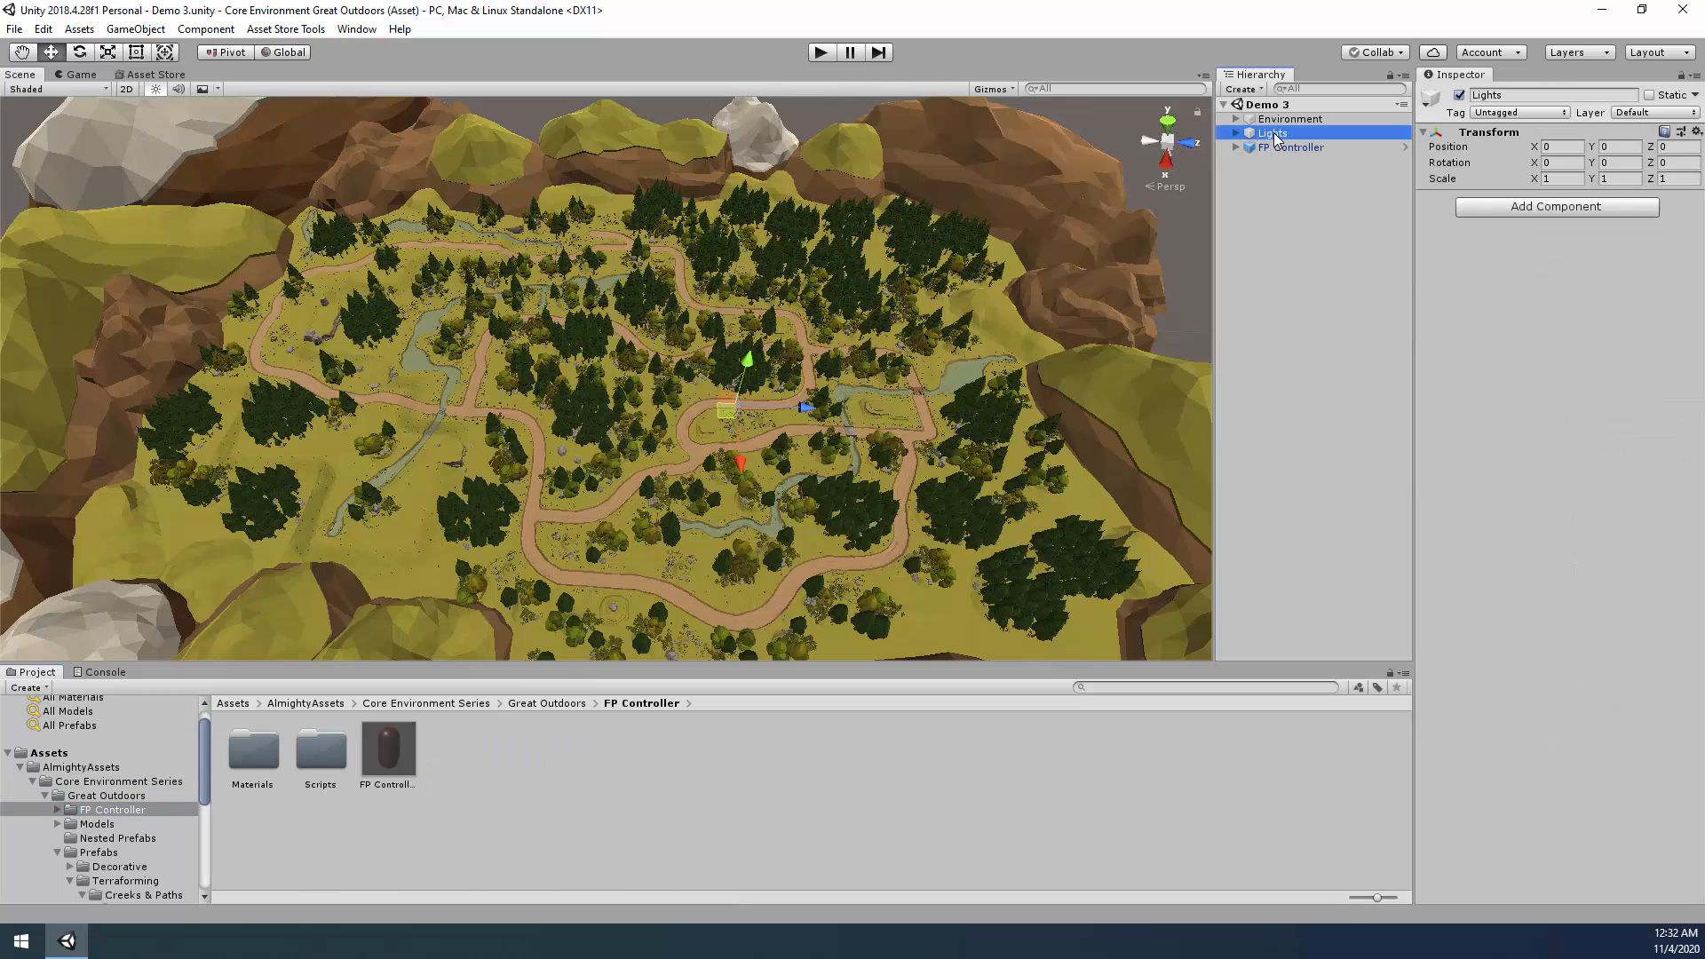
left_click(1237, 133)
left_click(1312, 148)
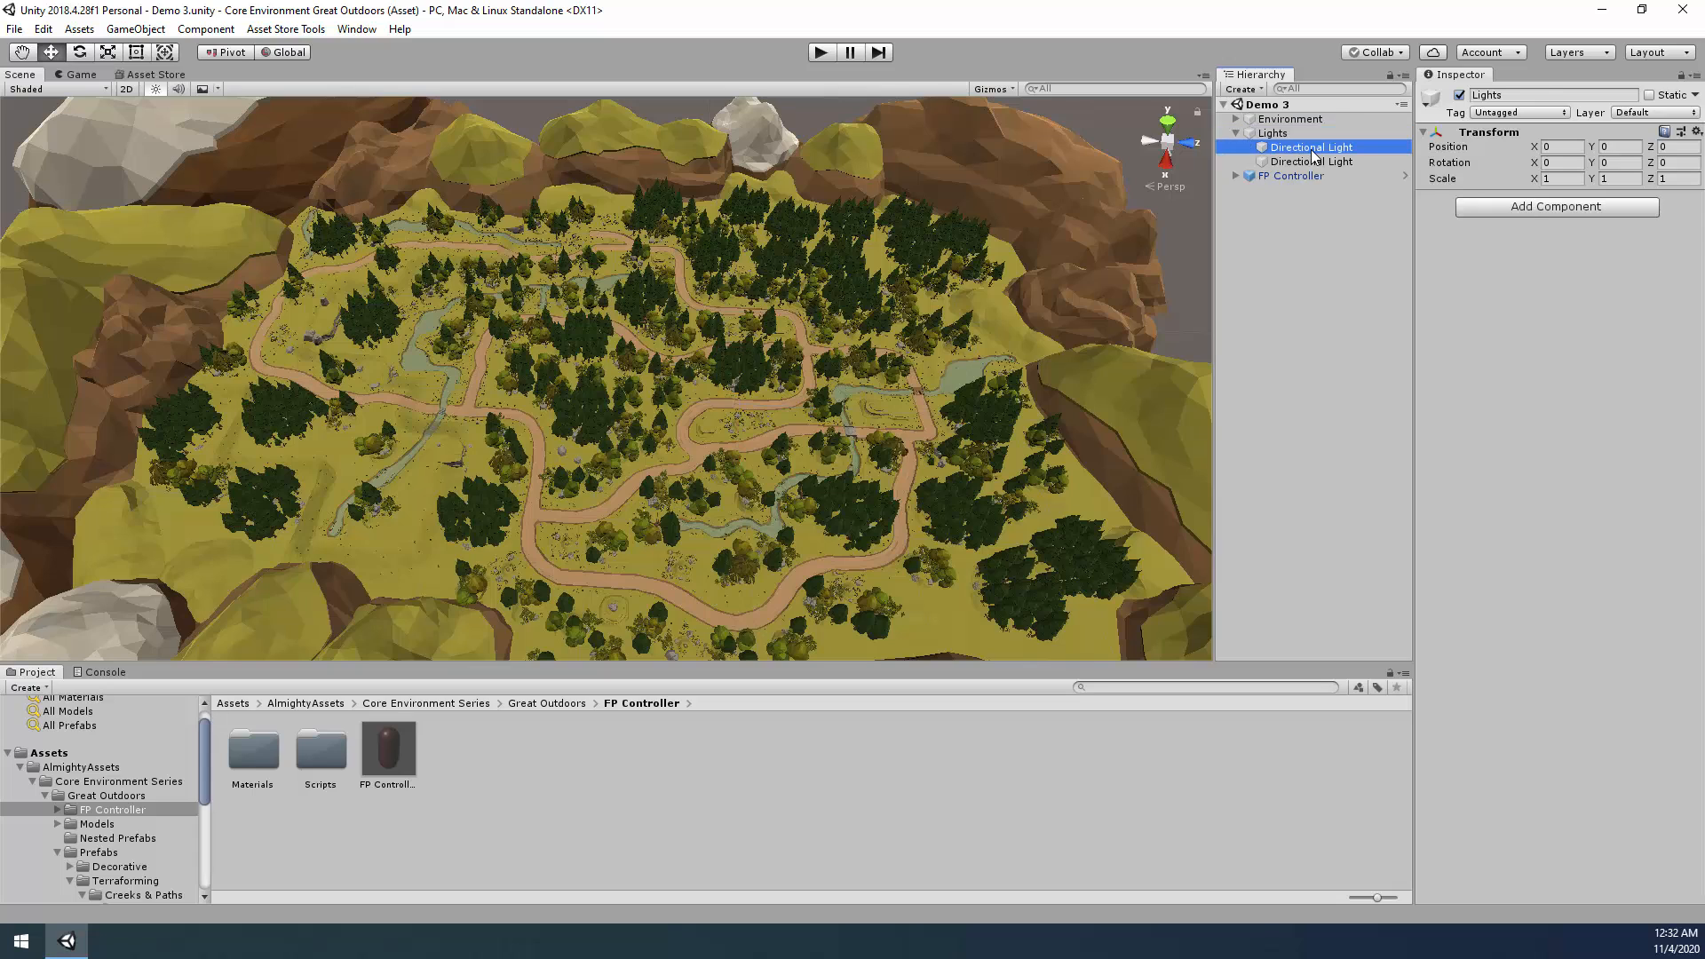
left_click(1312, 163)
left_click(1312, 148)
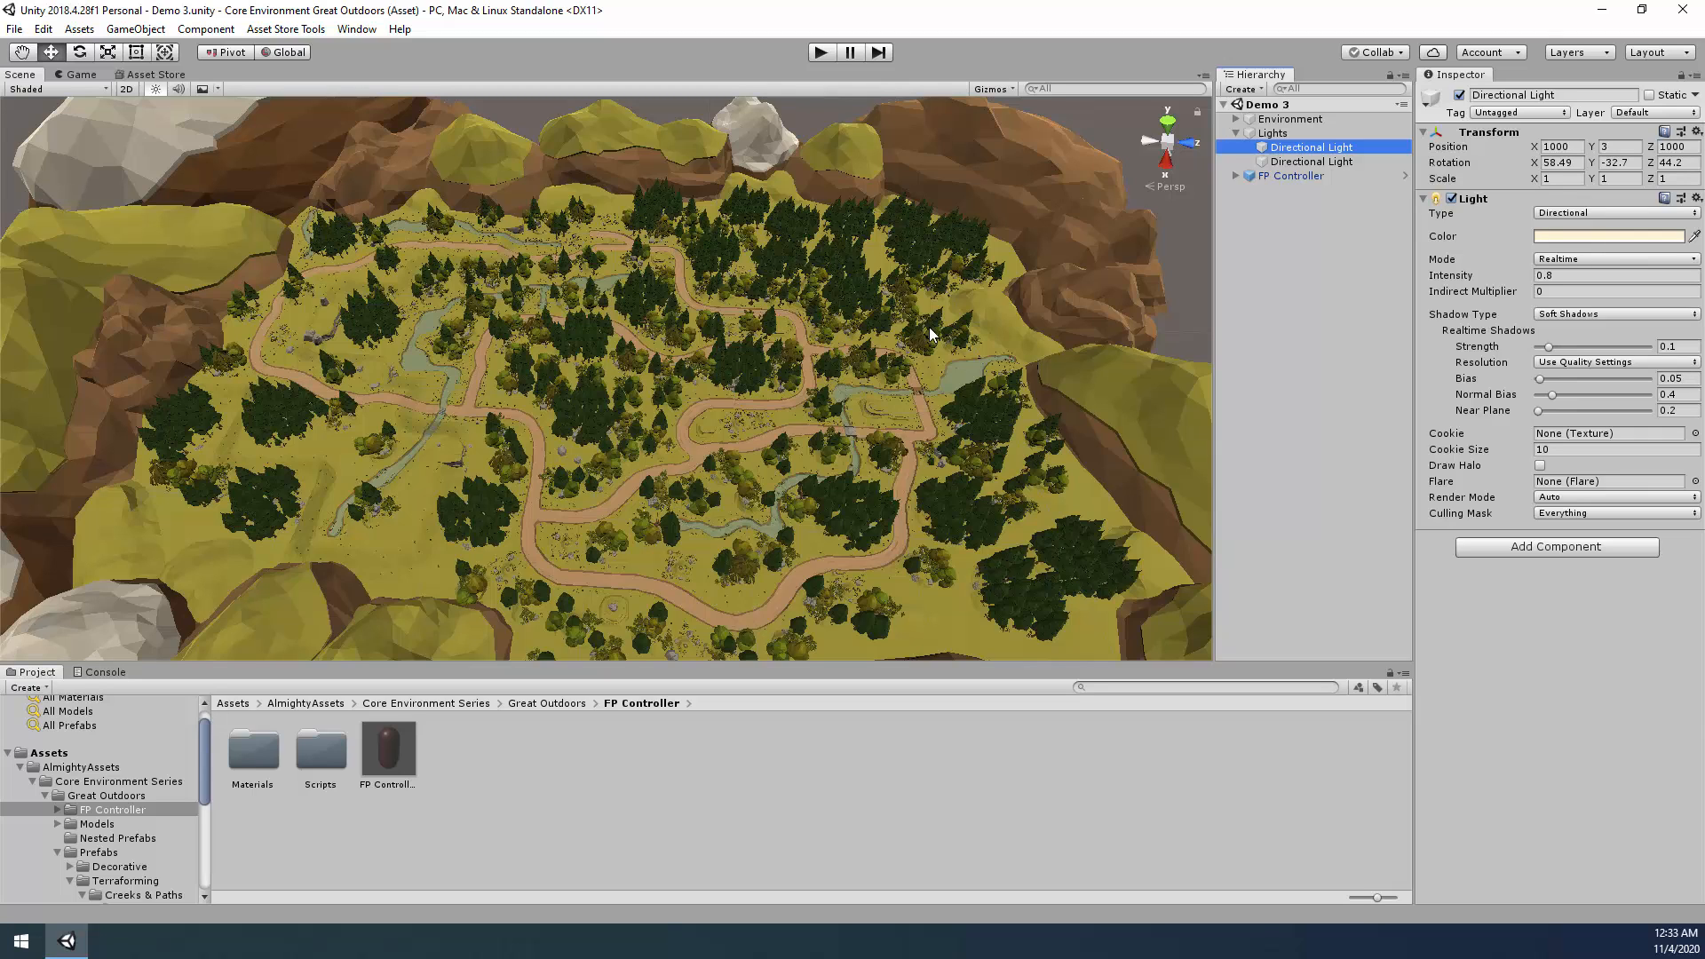
left_click(1310, 163)
left_click(1309, 151)
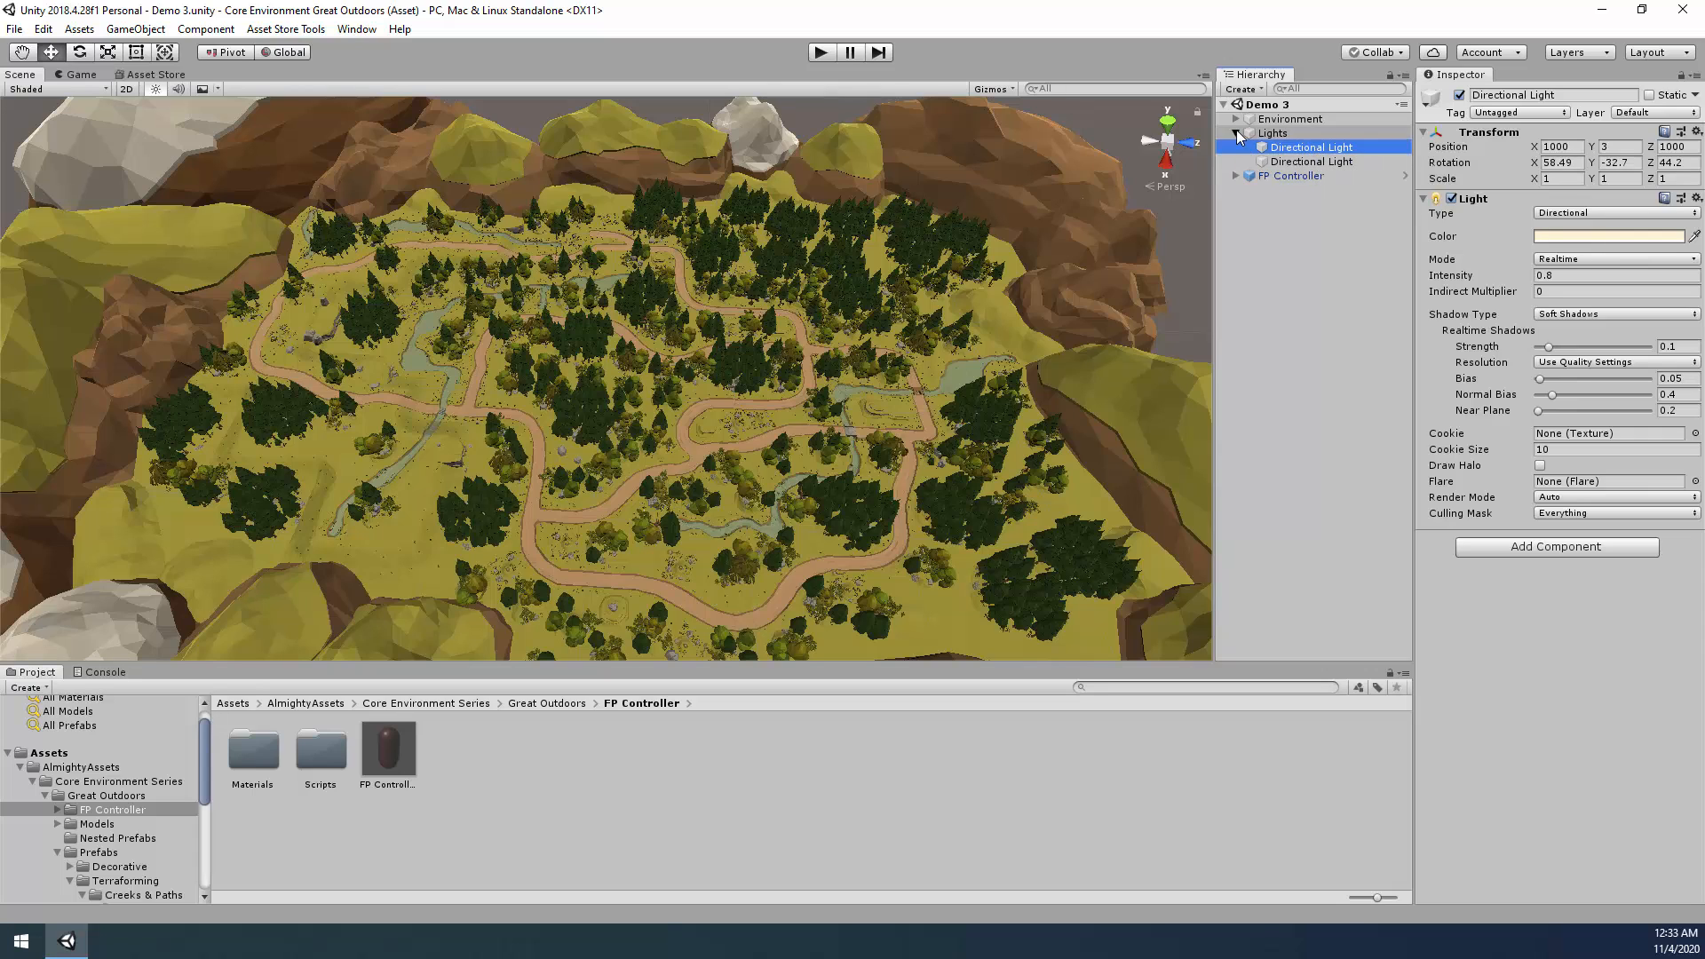
left_click(1236, 135)
left_click(1287, 173)
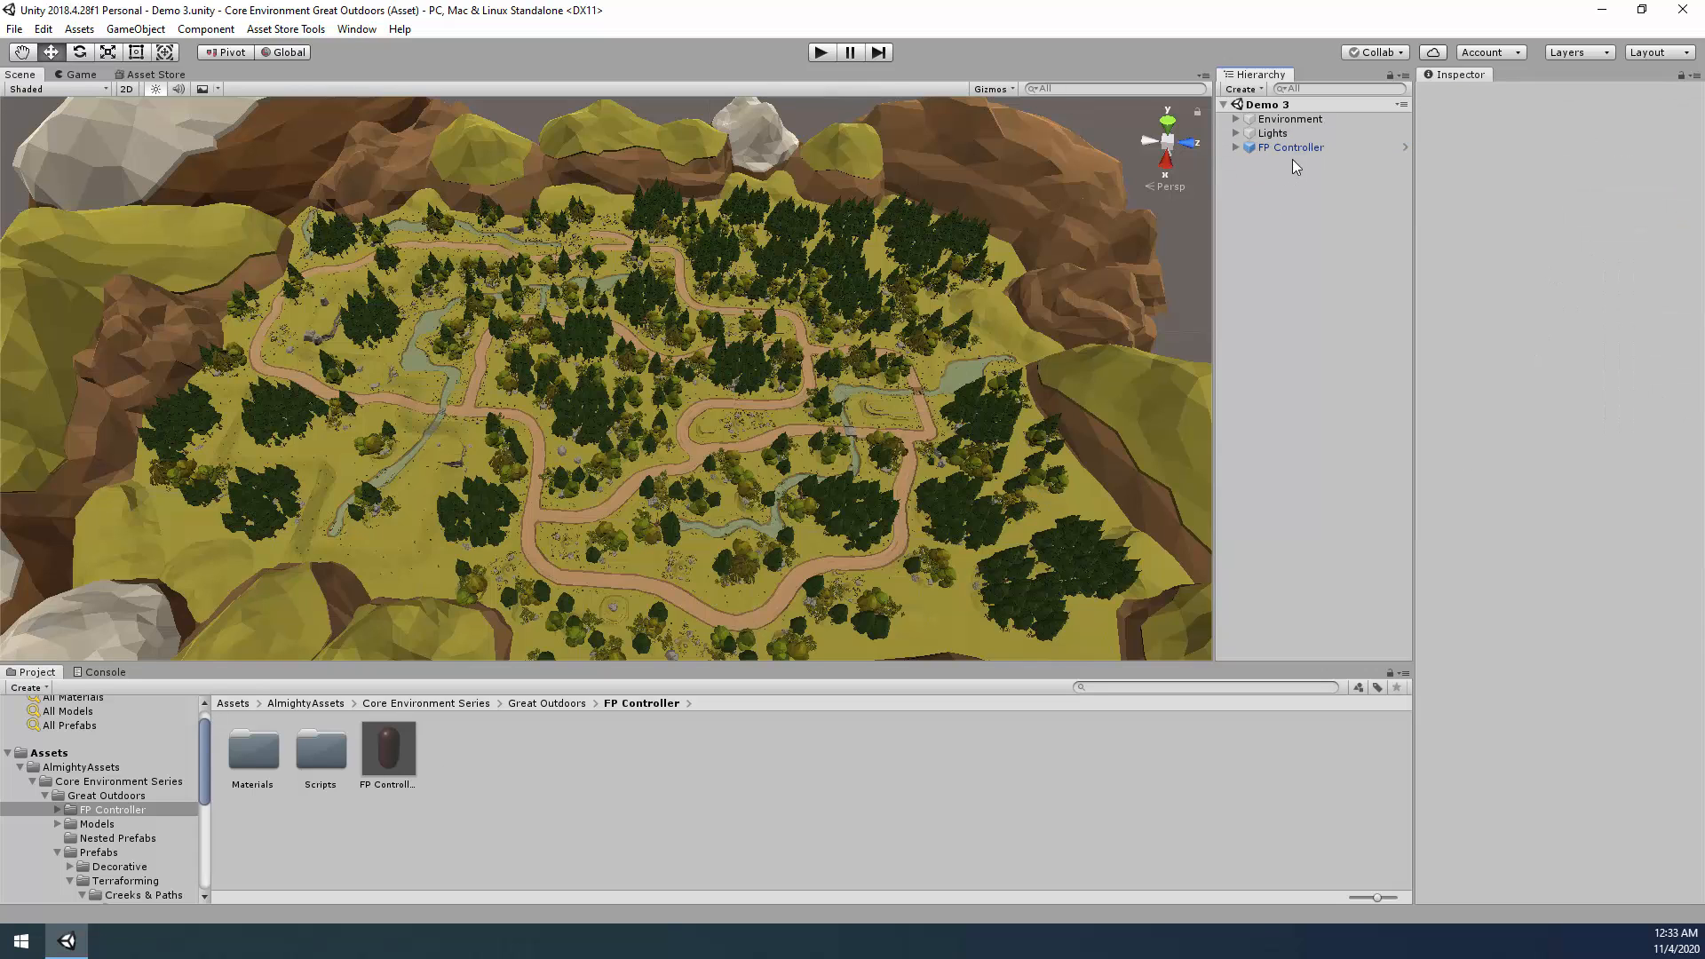
Show the contents of the Great Outdoors Scenes folder in the project browser.
scroll(110, 856, "down", 6)
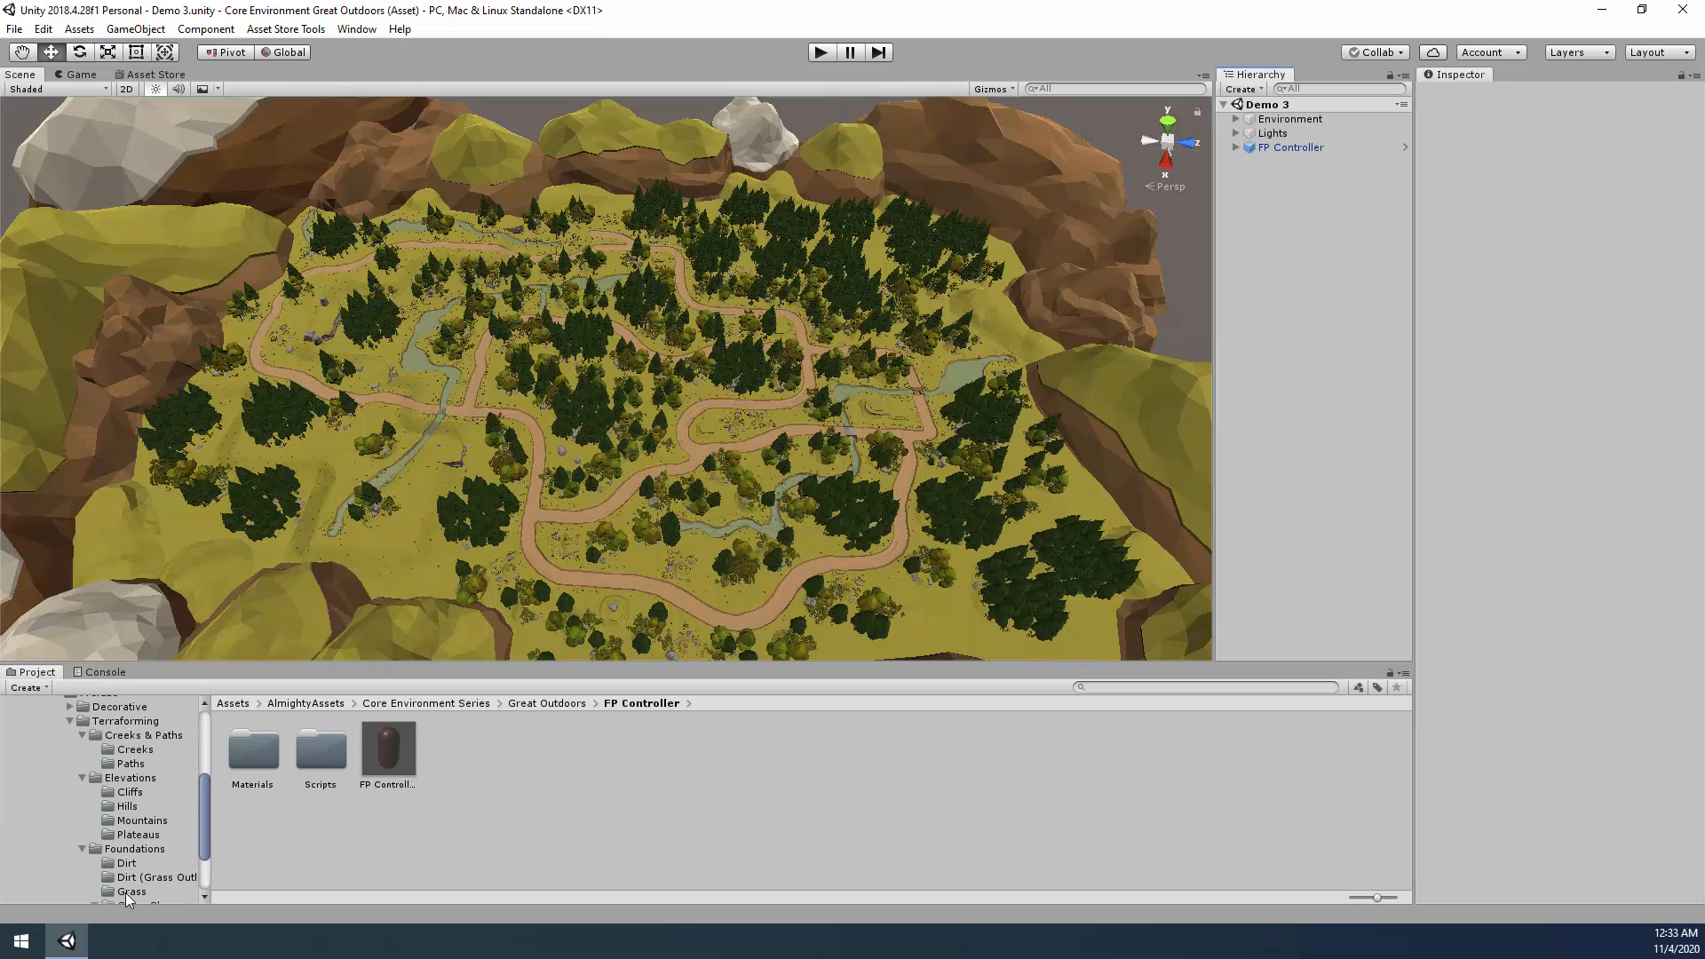
left_click(97, 853)
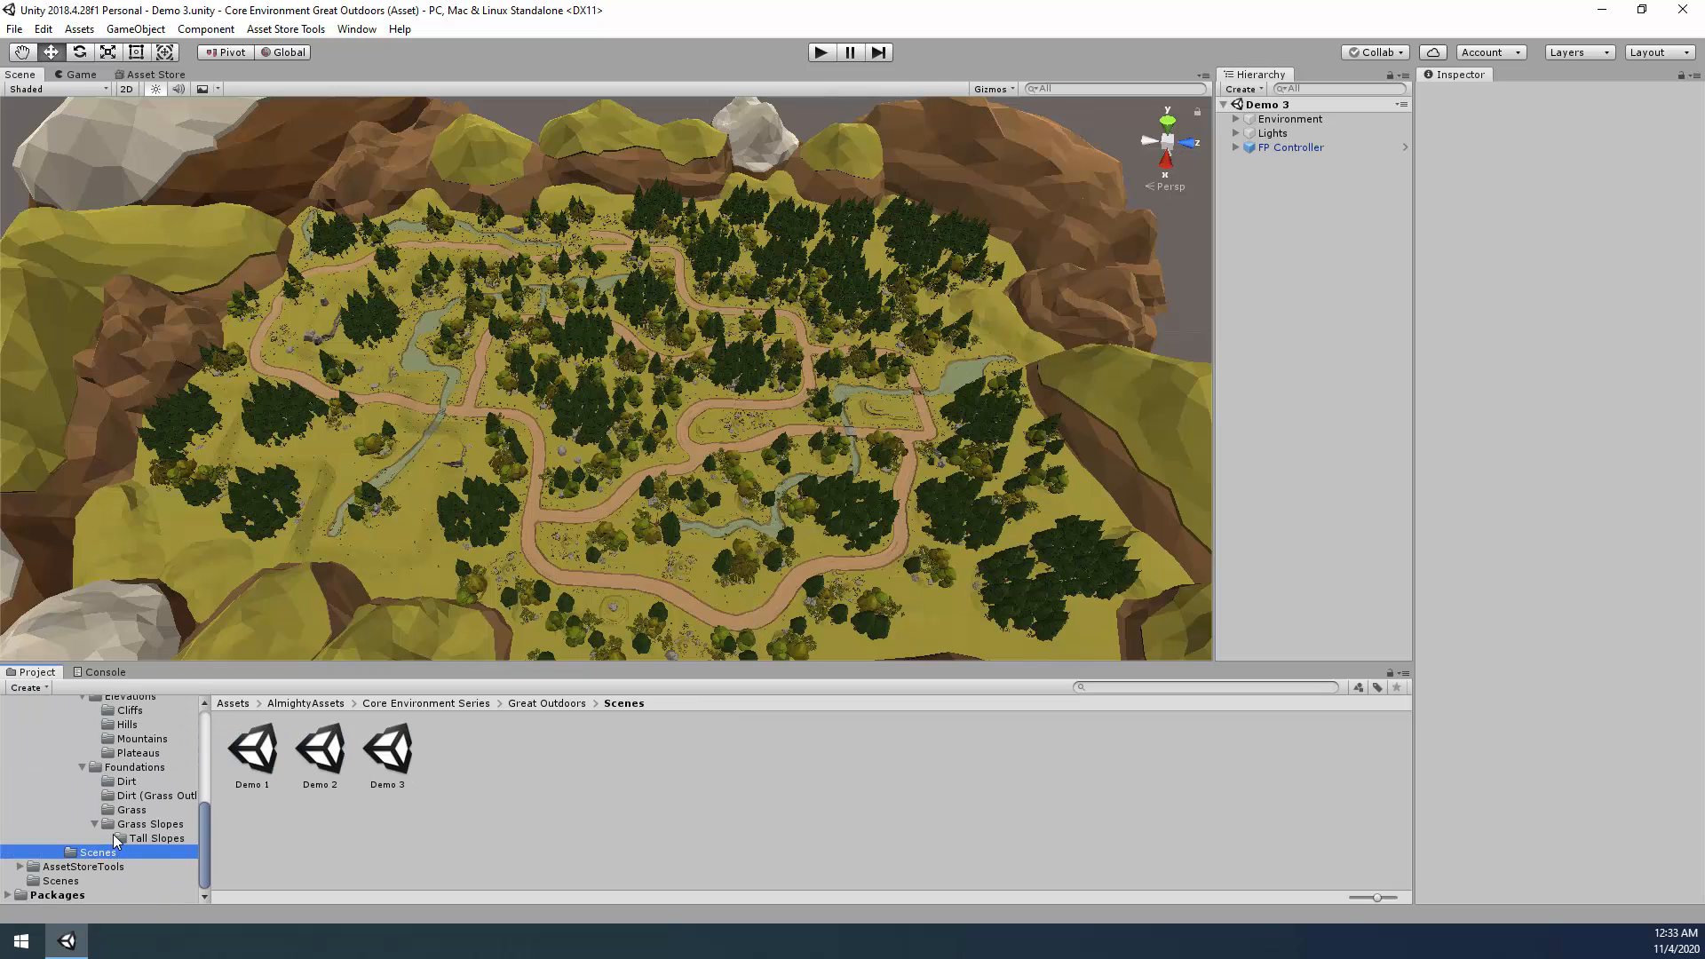
scroll(115, 835, "up", 3)
scroll(197, 779, "down", 2)
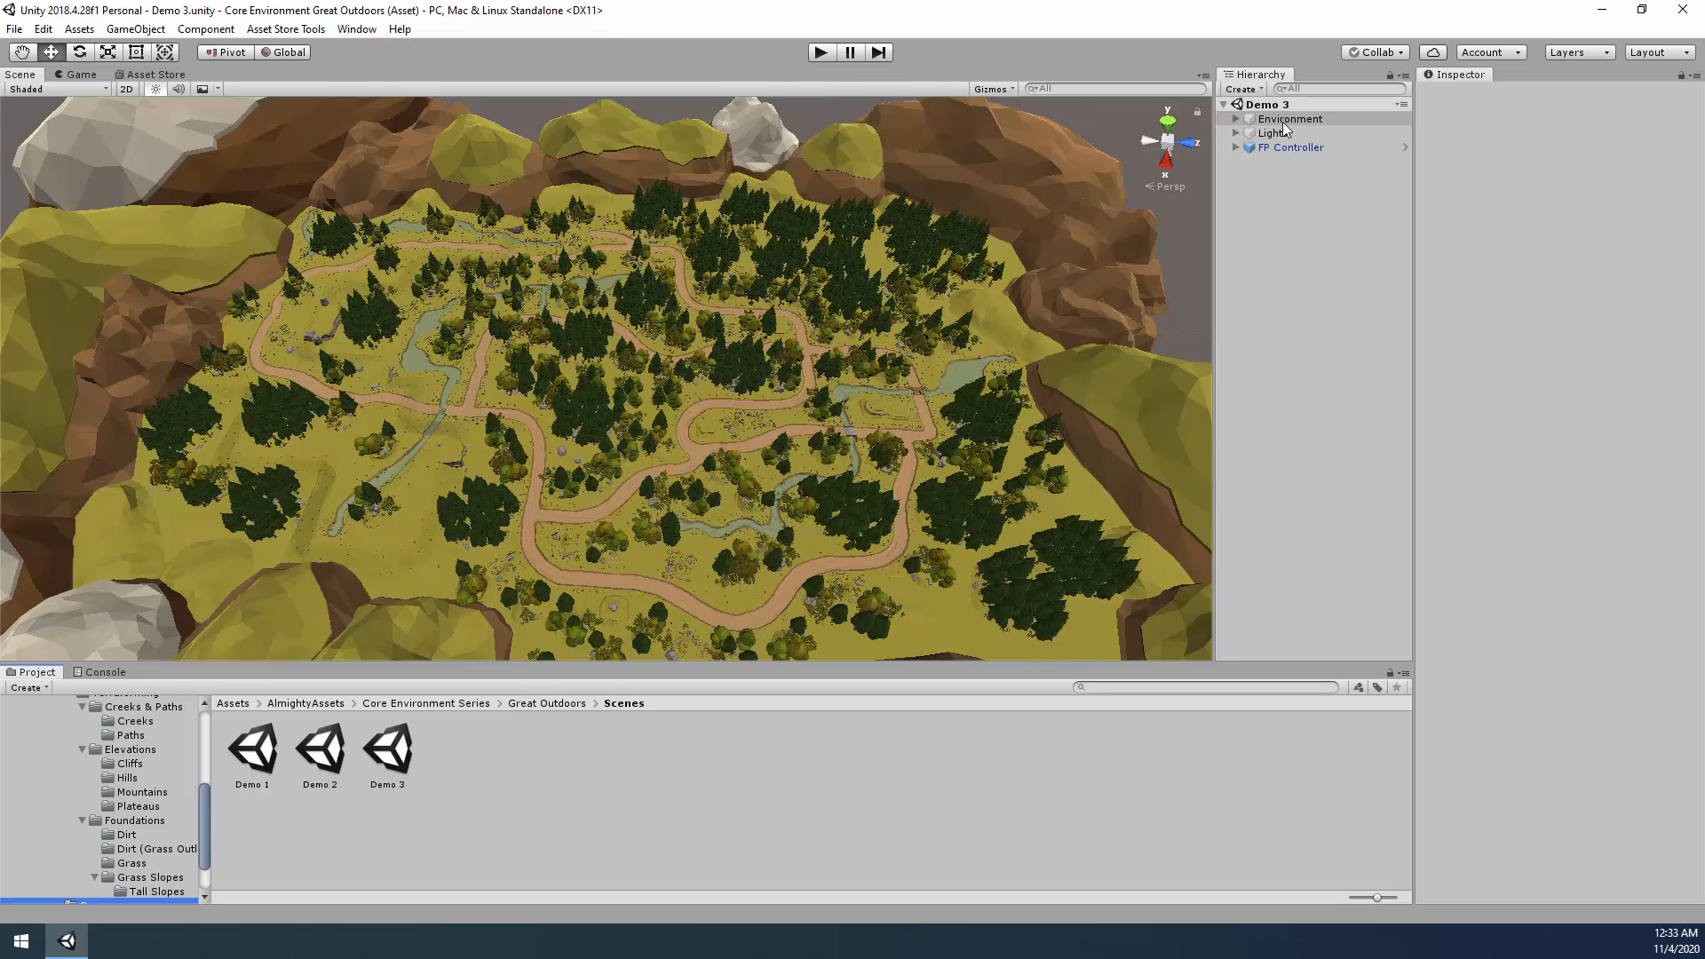
Save the open scene as Demo 4 in the AlmightyAssets/Core Environment Series/Great Outdoors/Scenes folder.
left_click(50, 50)
left_click(14, 28)
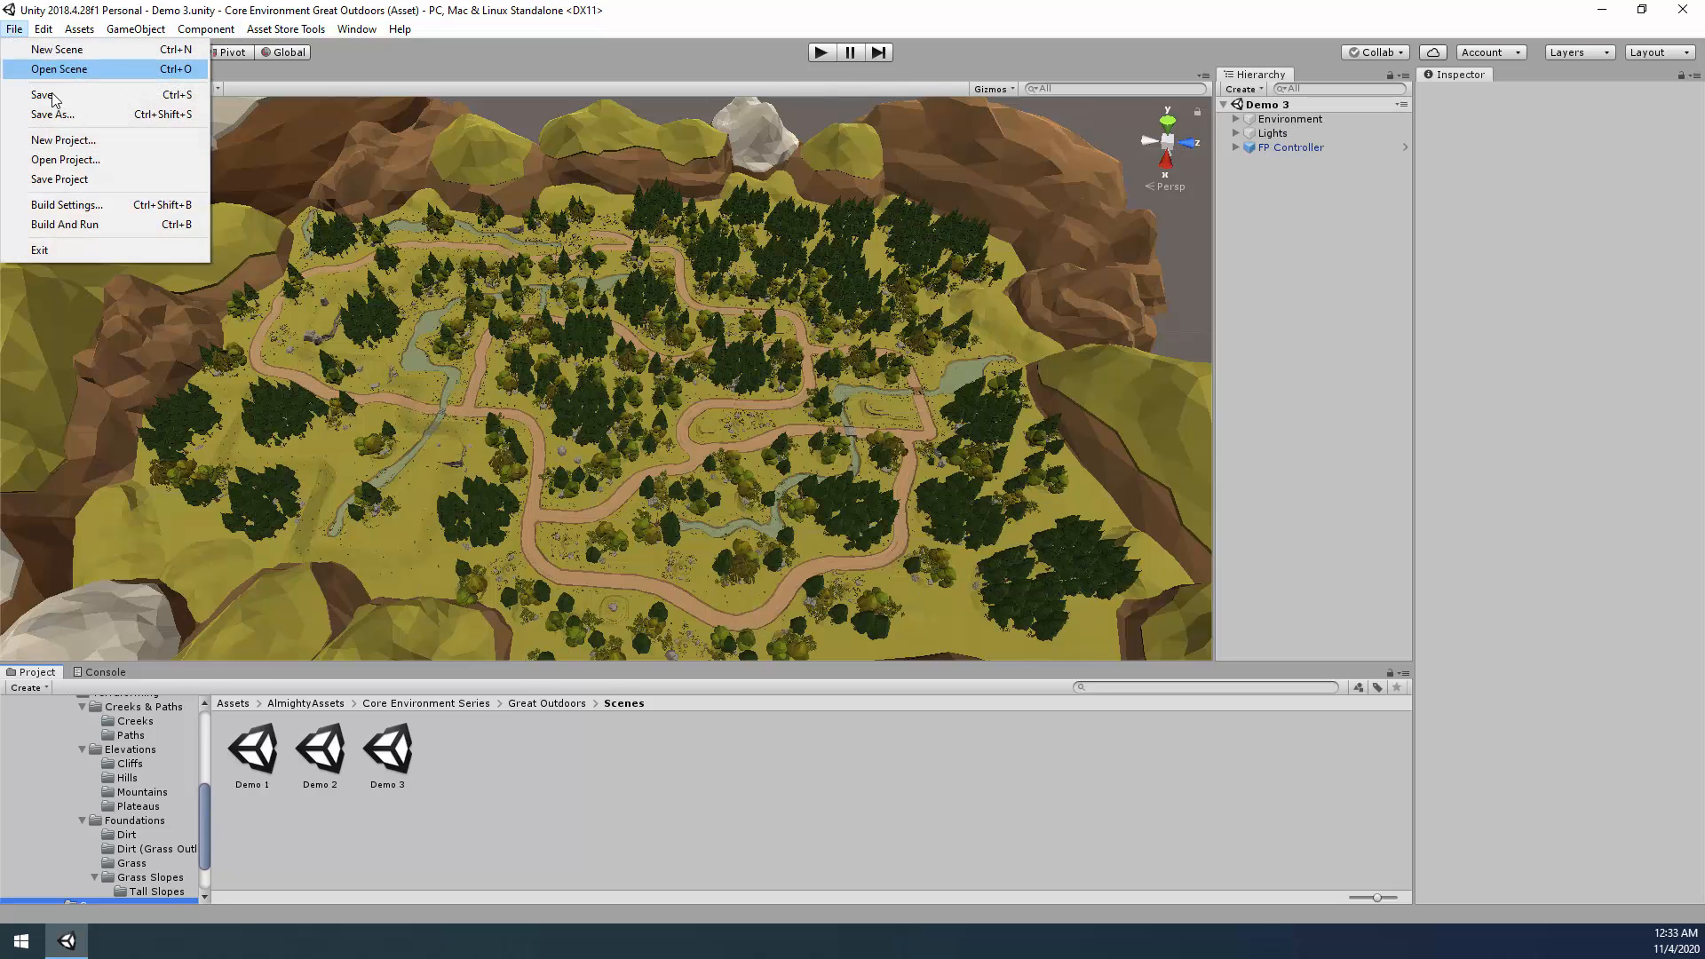
left_click(60, 114)
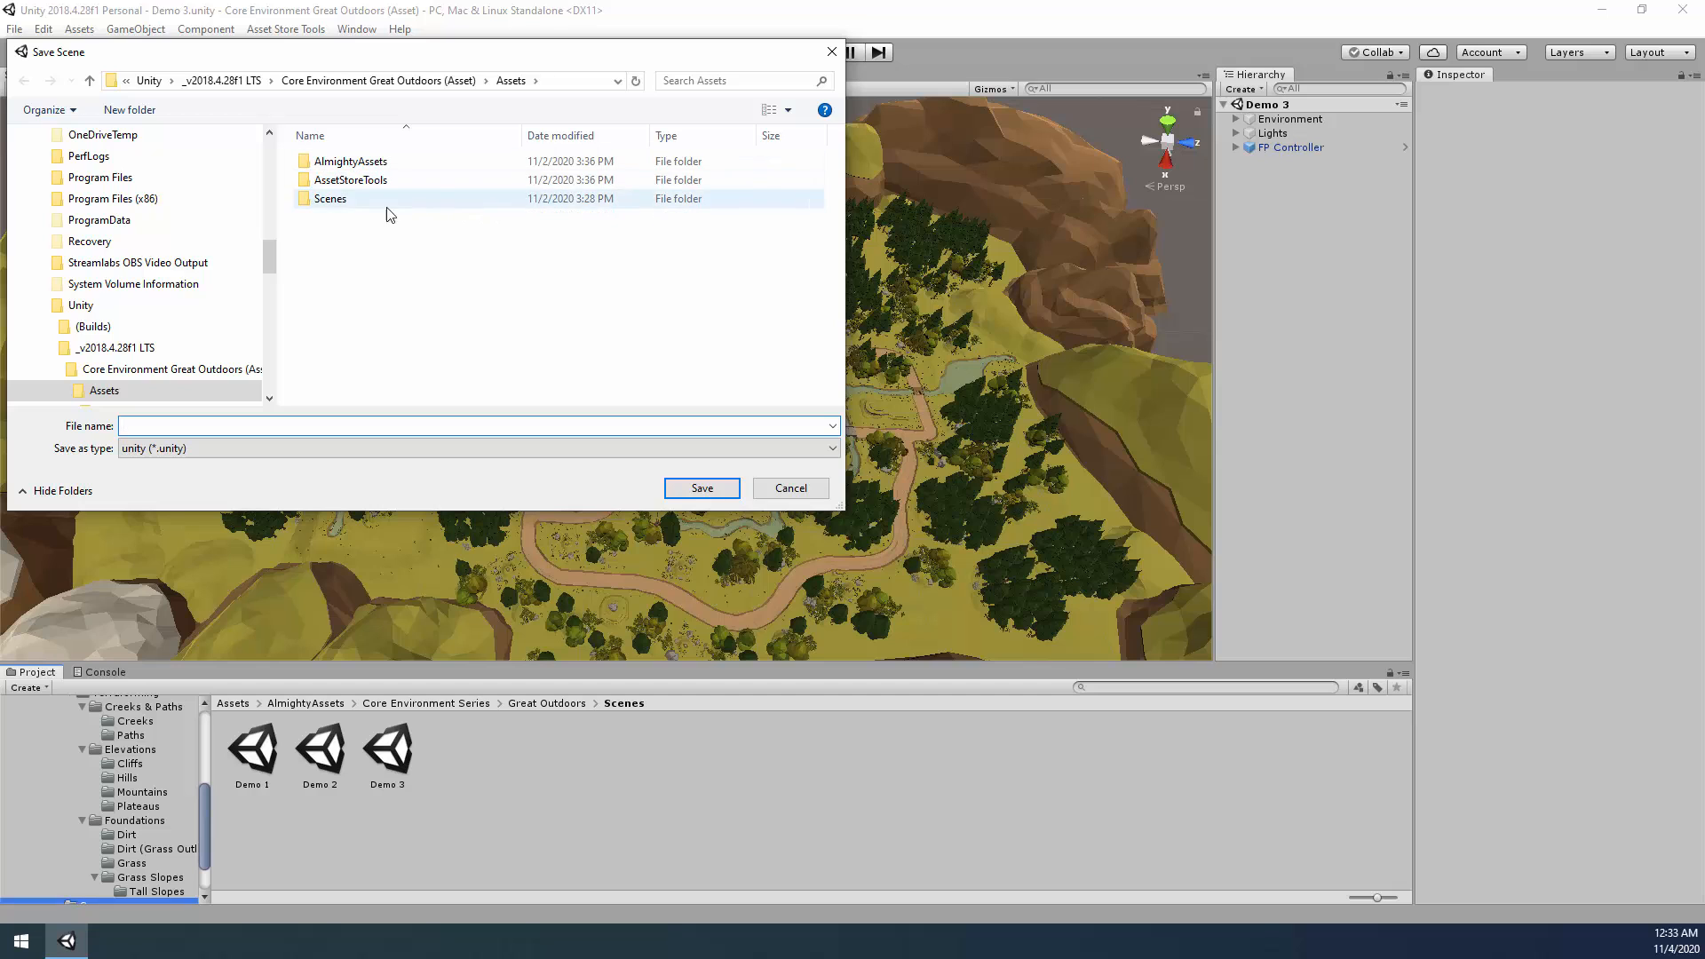
double_click(351, 165)
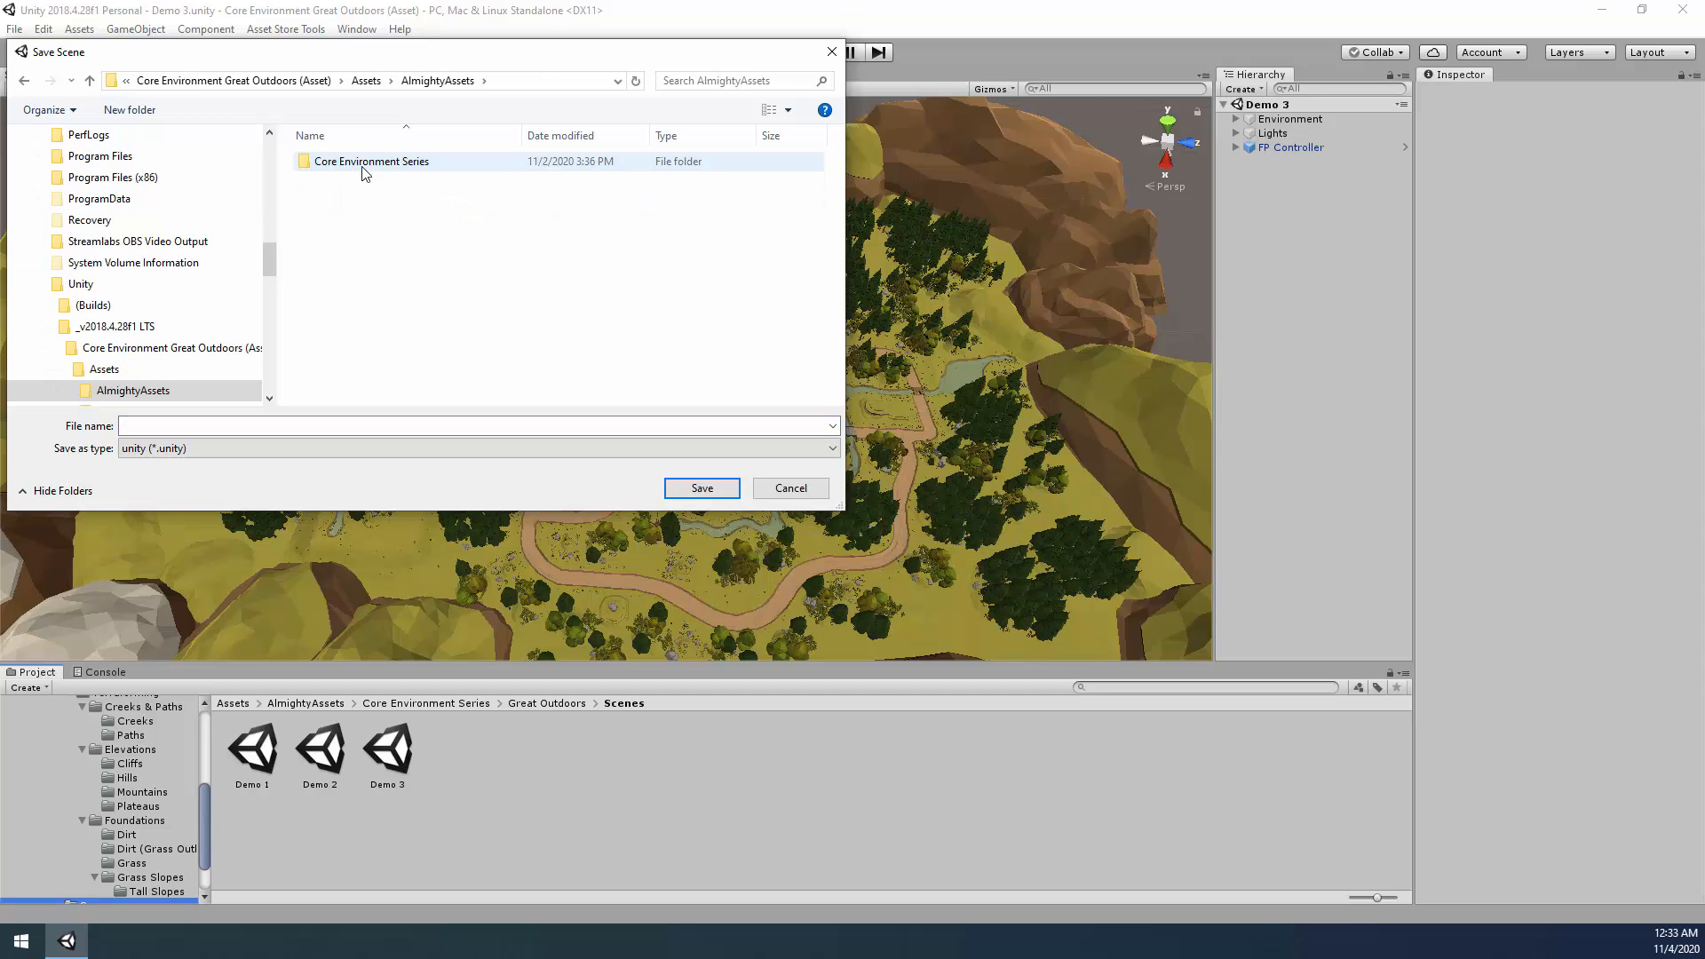
double_click(366, 167)
double_click(366, 167)
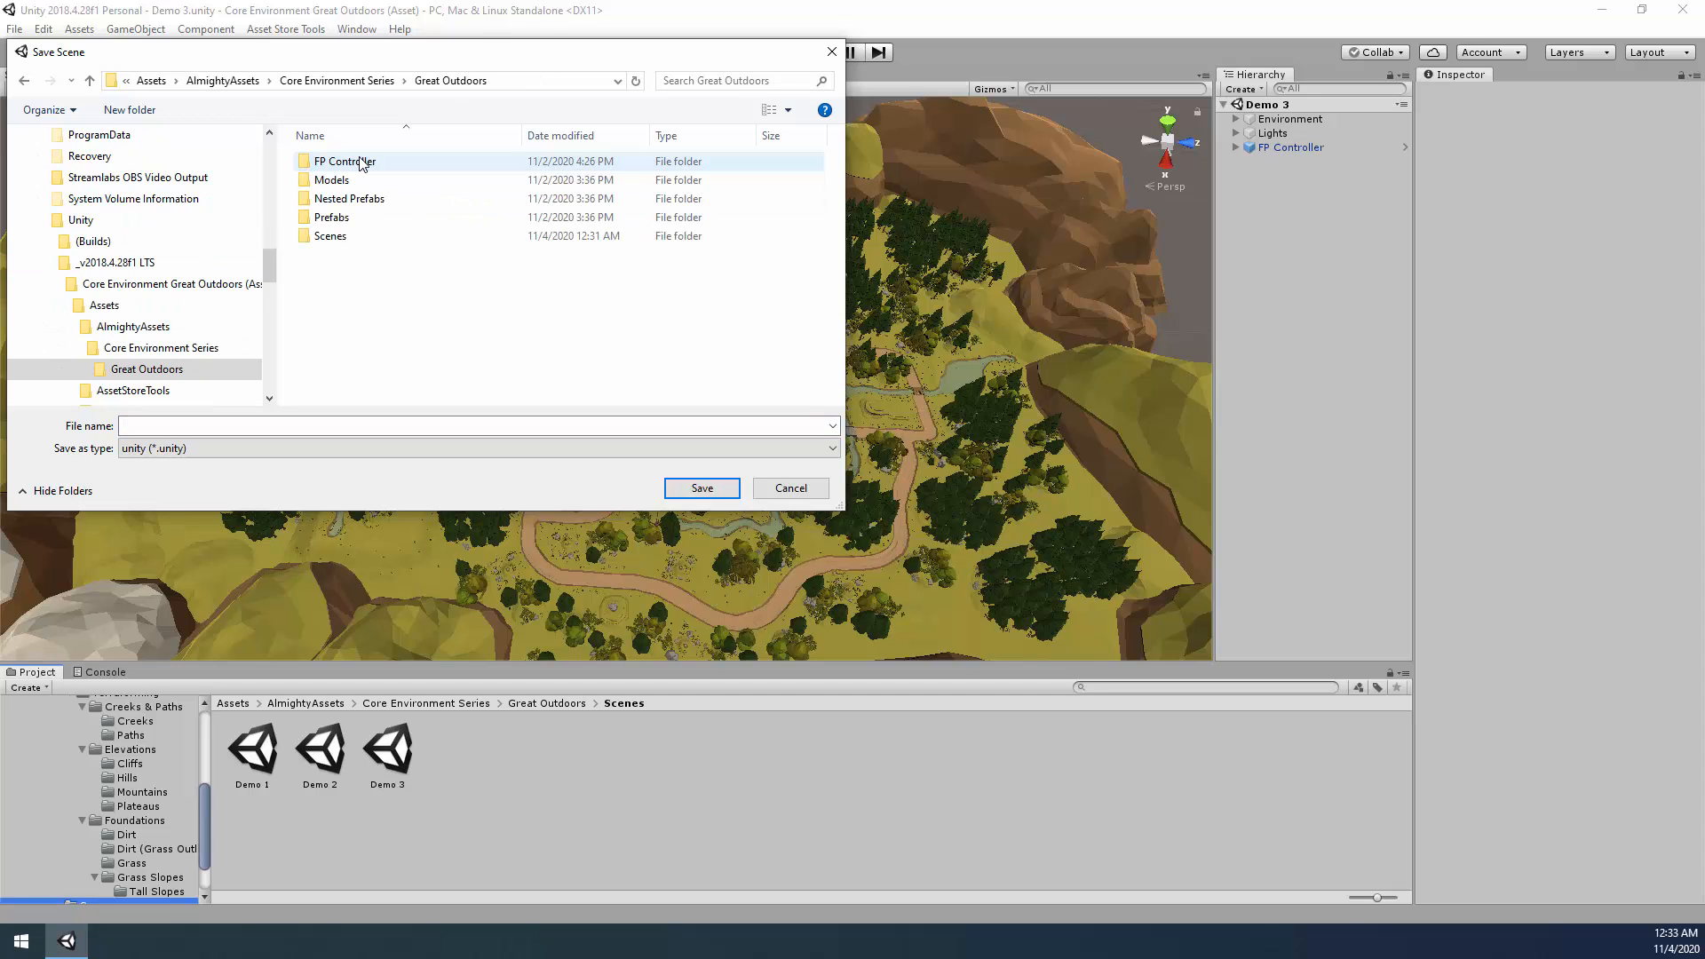
double_click(347, 237)
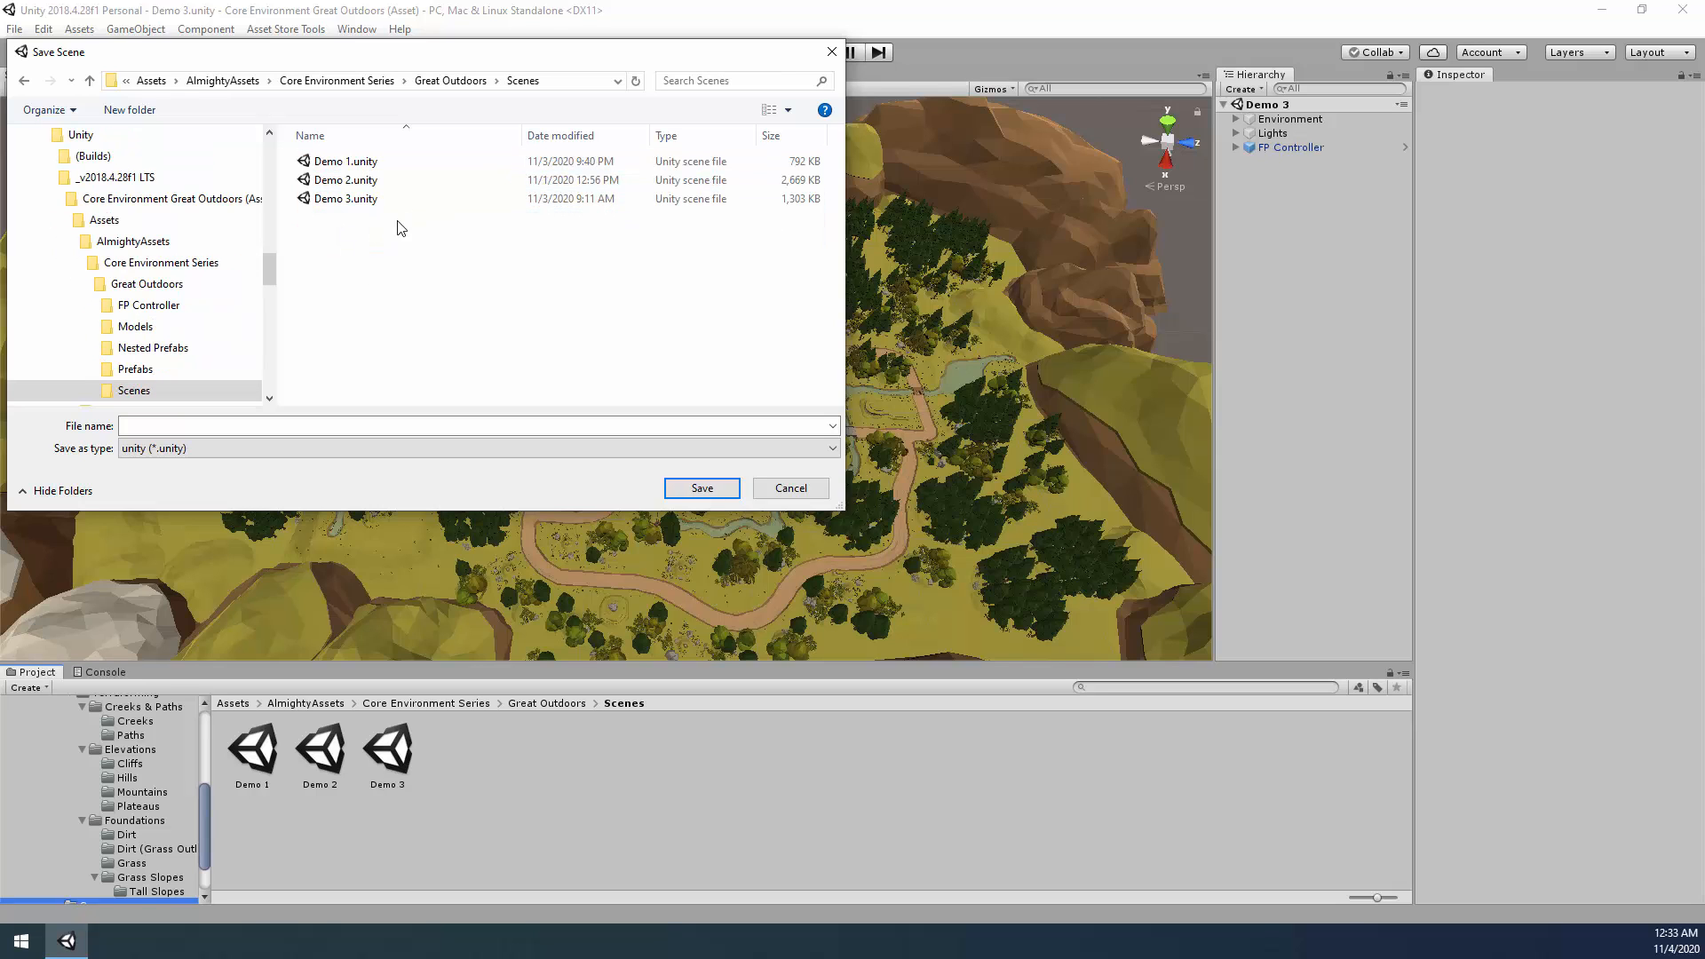
left_click(194, 425)
type("D")
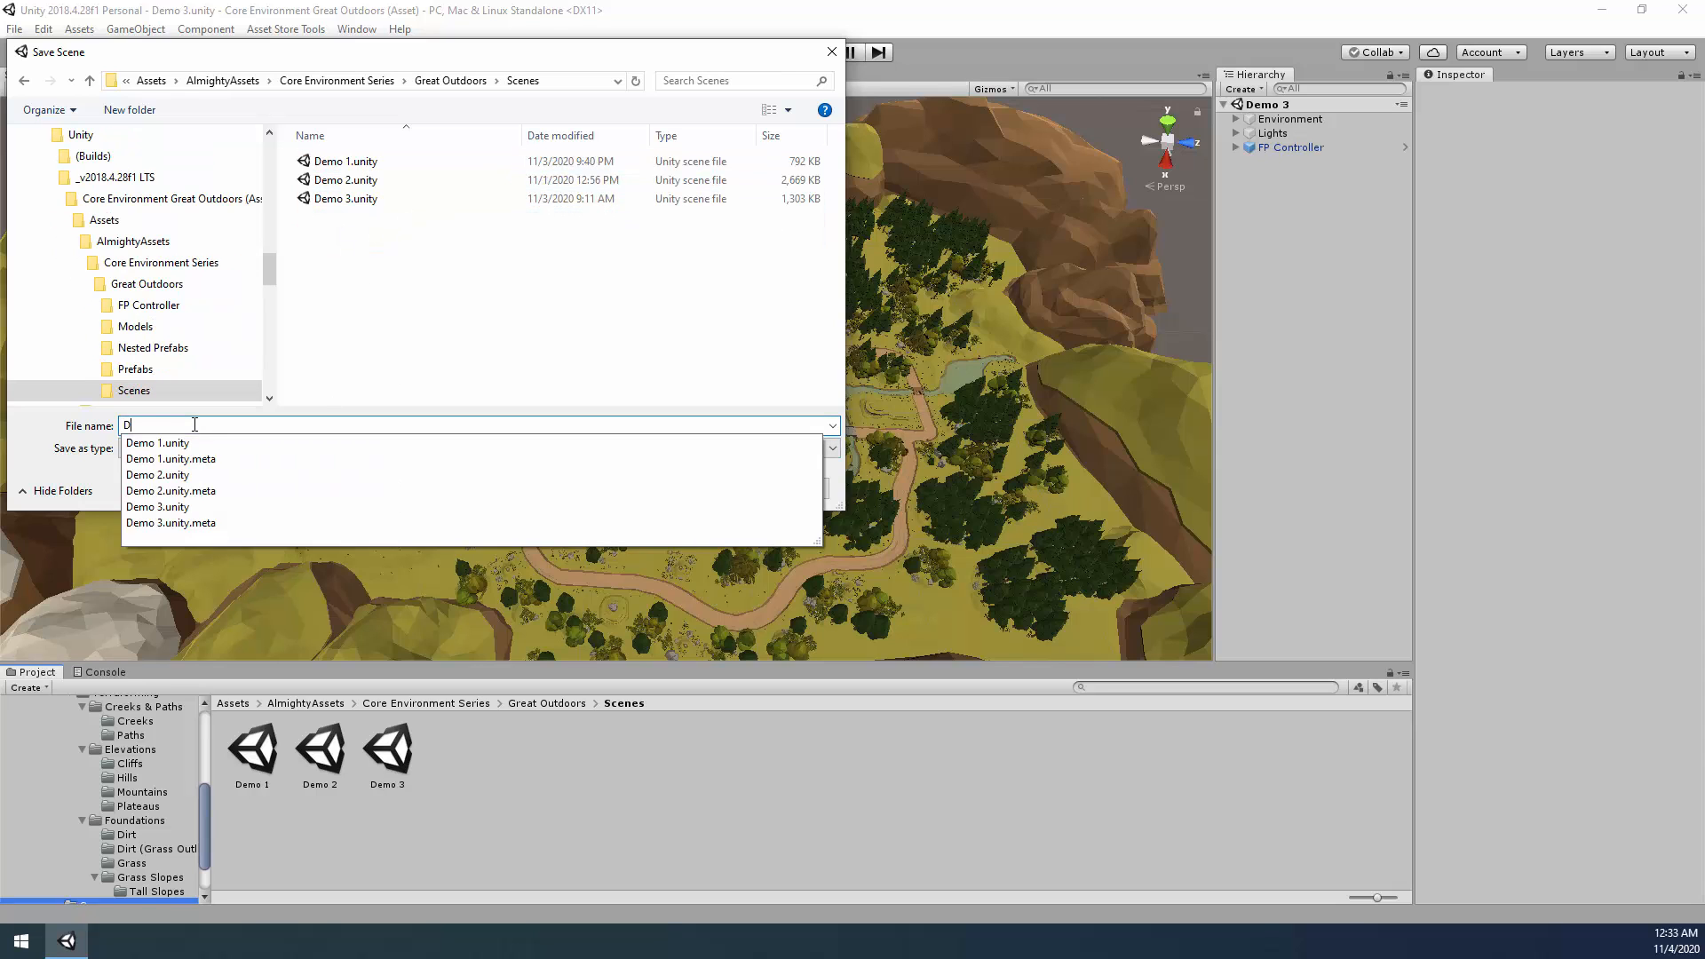
type("emo 4")
key("Return")
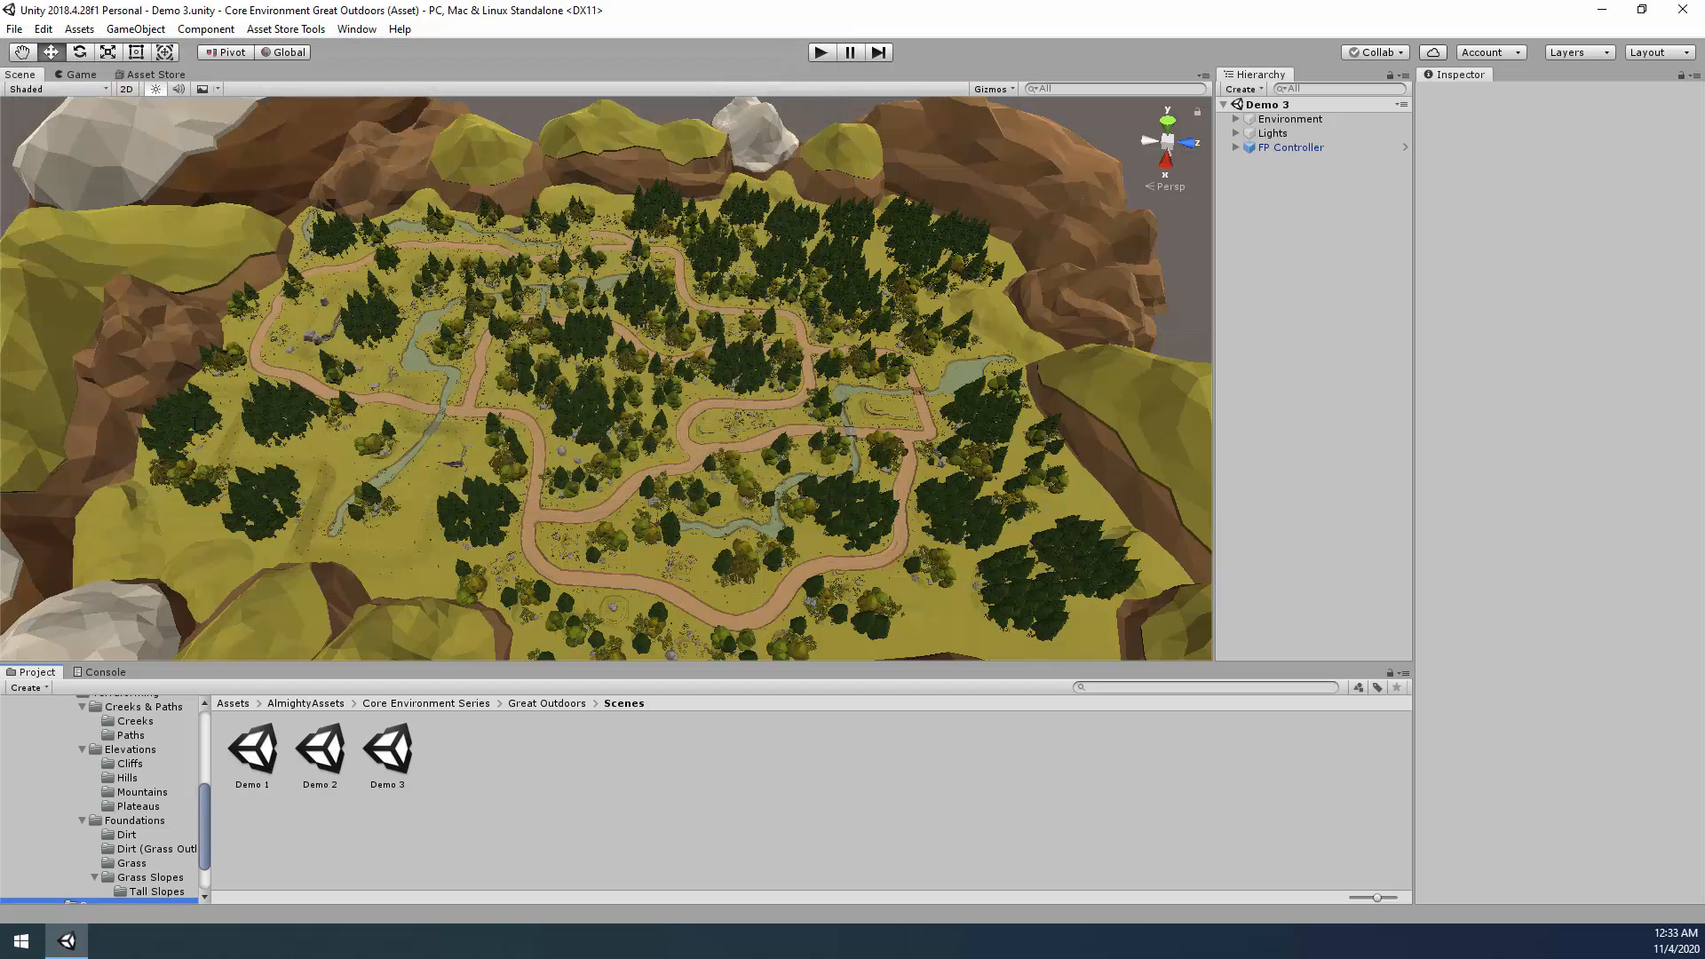
Delete all child objects of Environment, from Paths through Rocks, keeping the empty parent.
left_click(1236, 118)
left_click(1280, 134)
left_click(1286, 261, "shift")
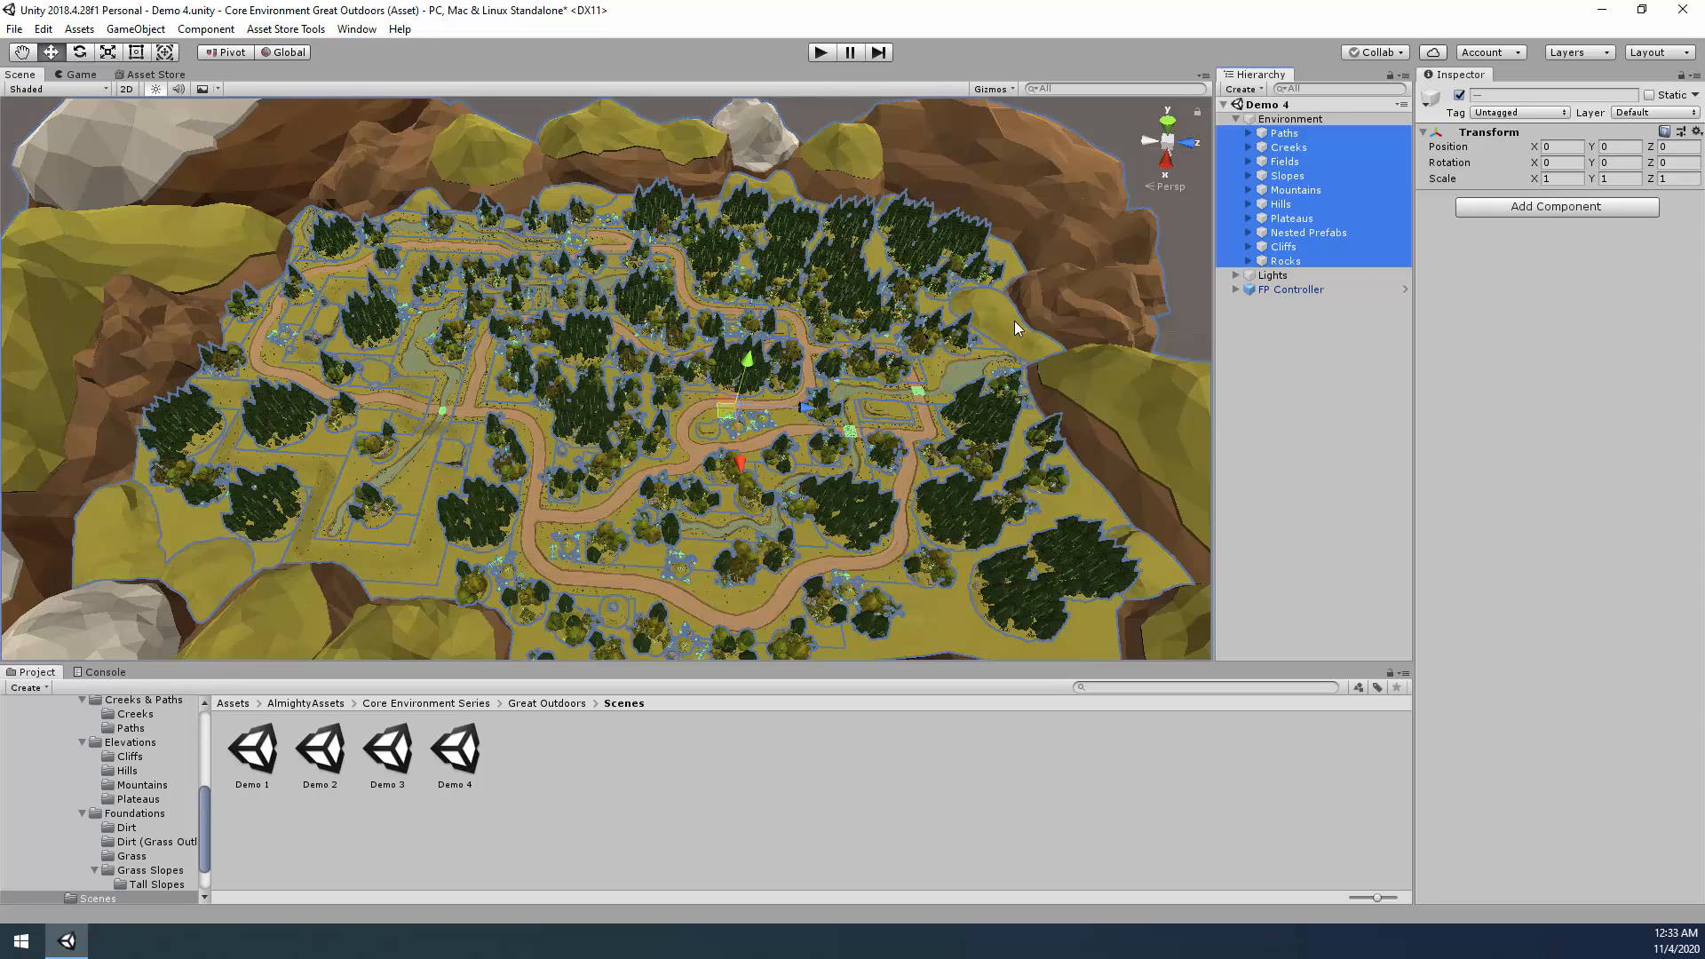
key("Delete")
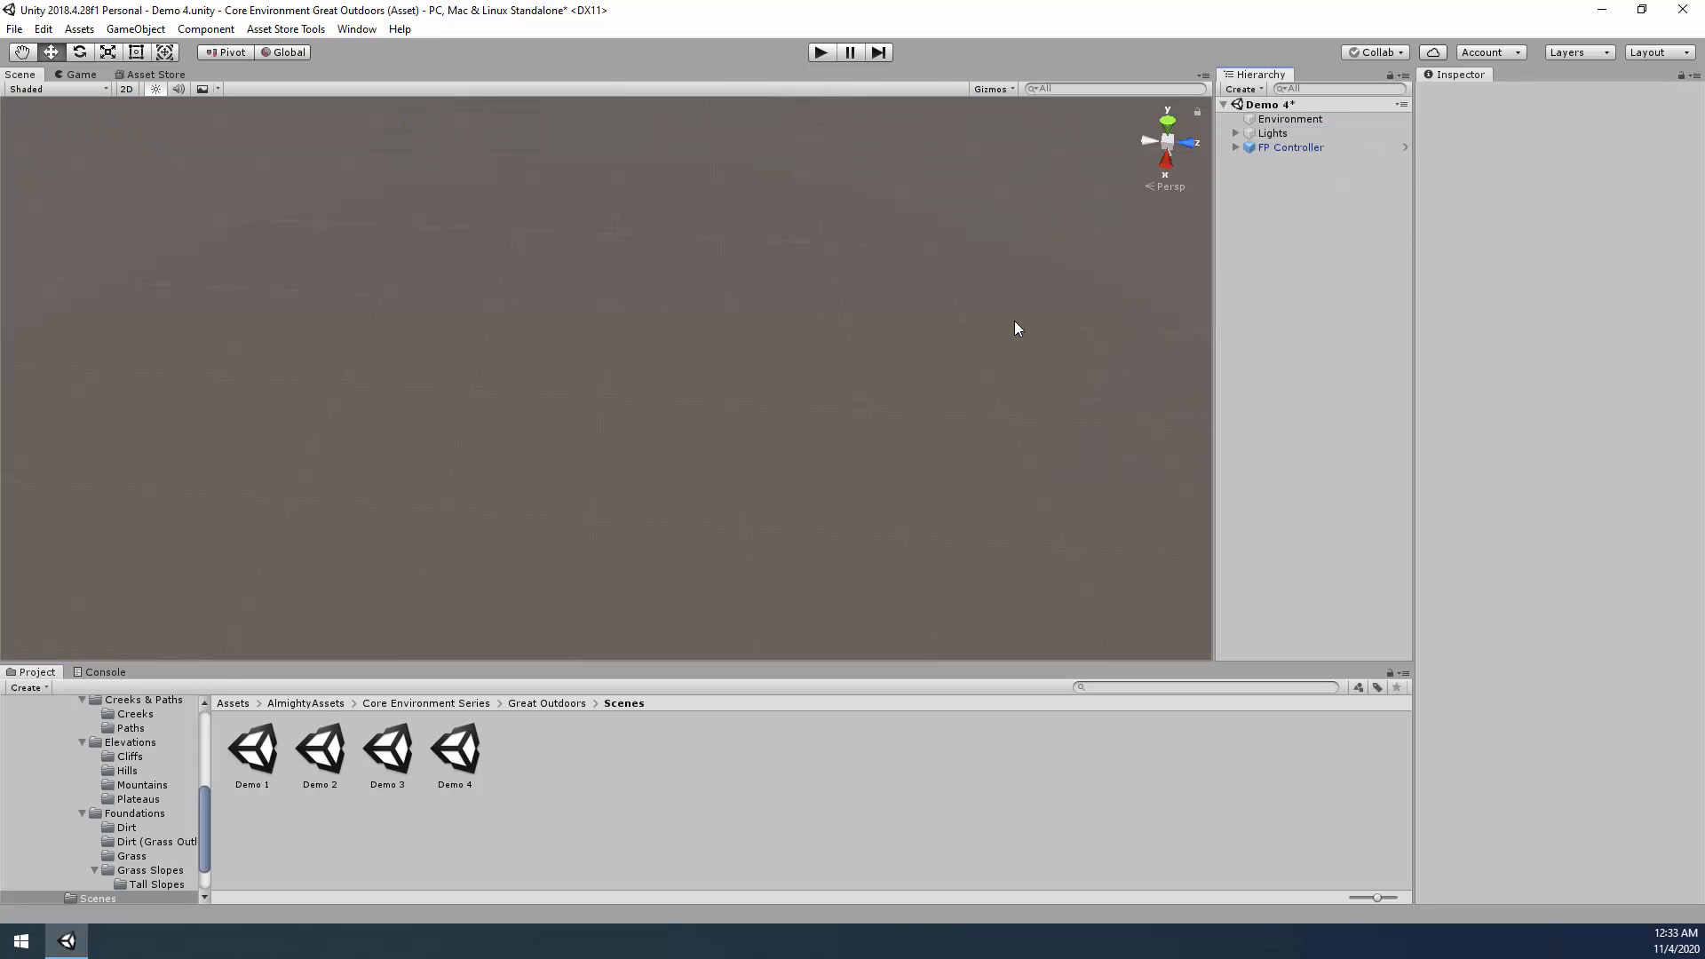
Check the remaining Lights and FP Controller objects, select Environment, and save the Demo 4 scene.
left_click(1270, 133)
left_click(1236, 133)
left_click(1235, 133)
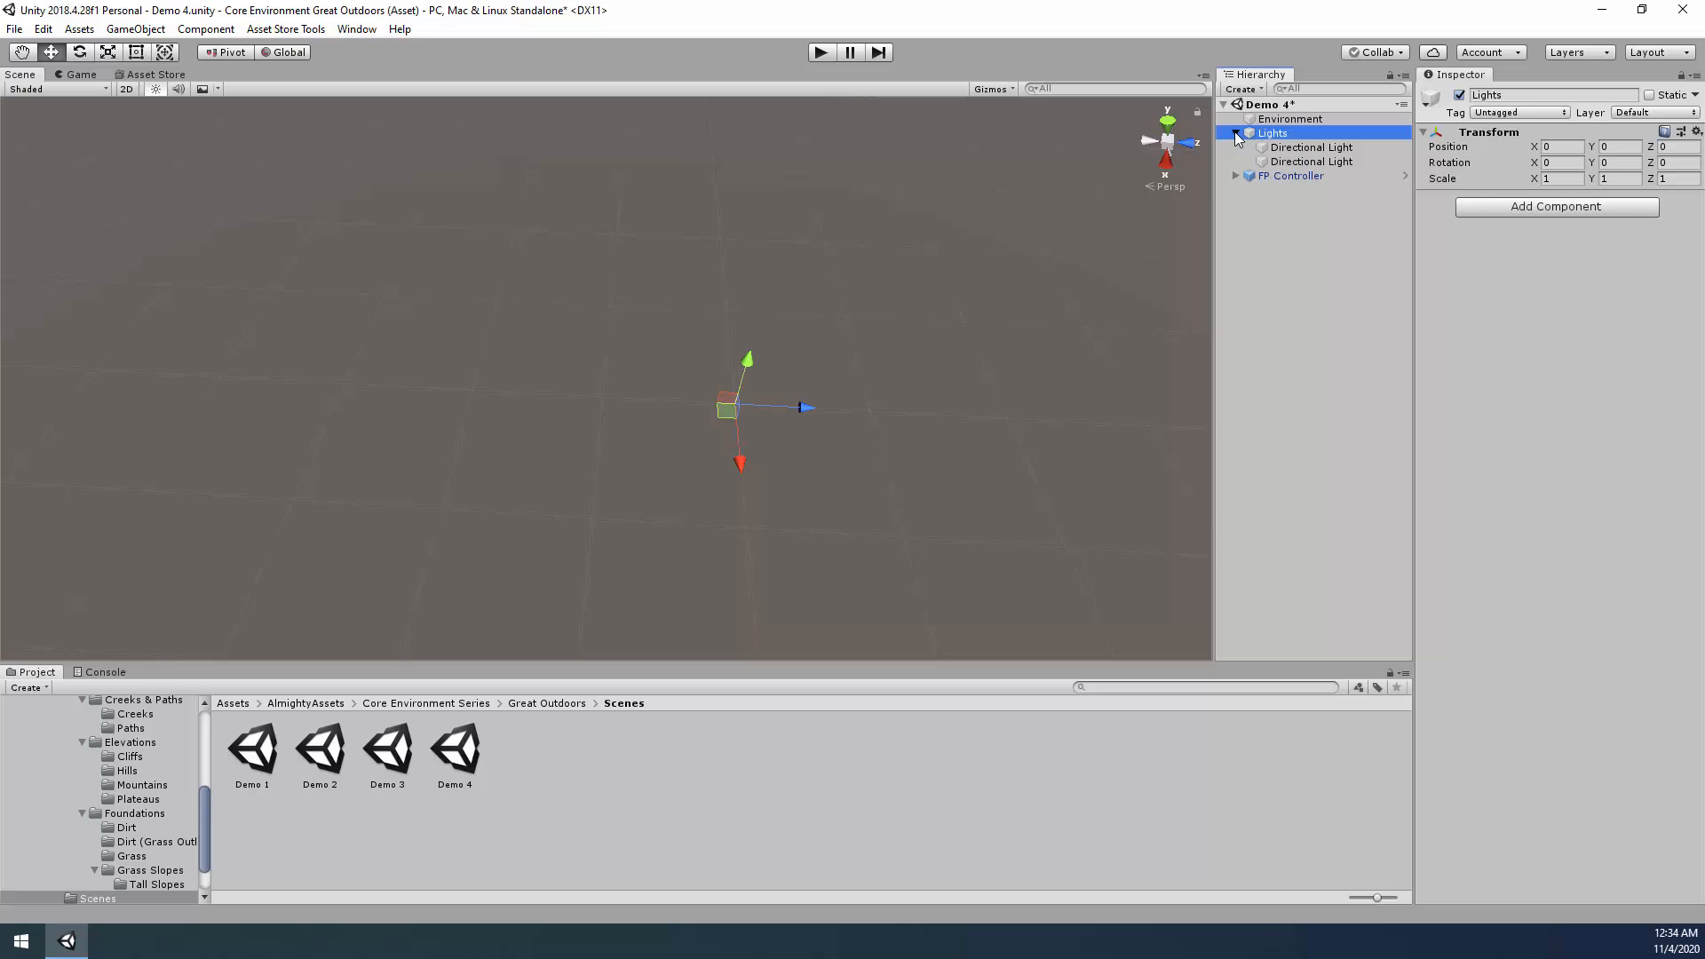
left_click(1297, 148)
left_click(1320, 118)
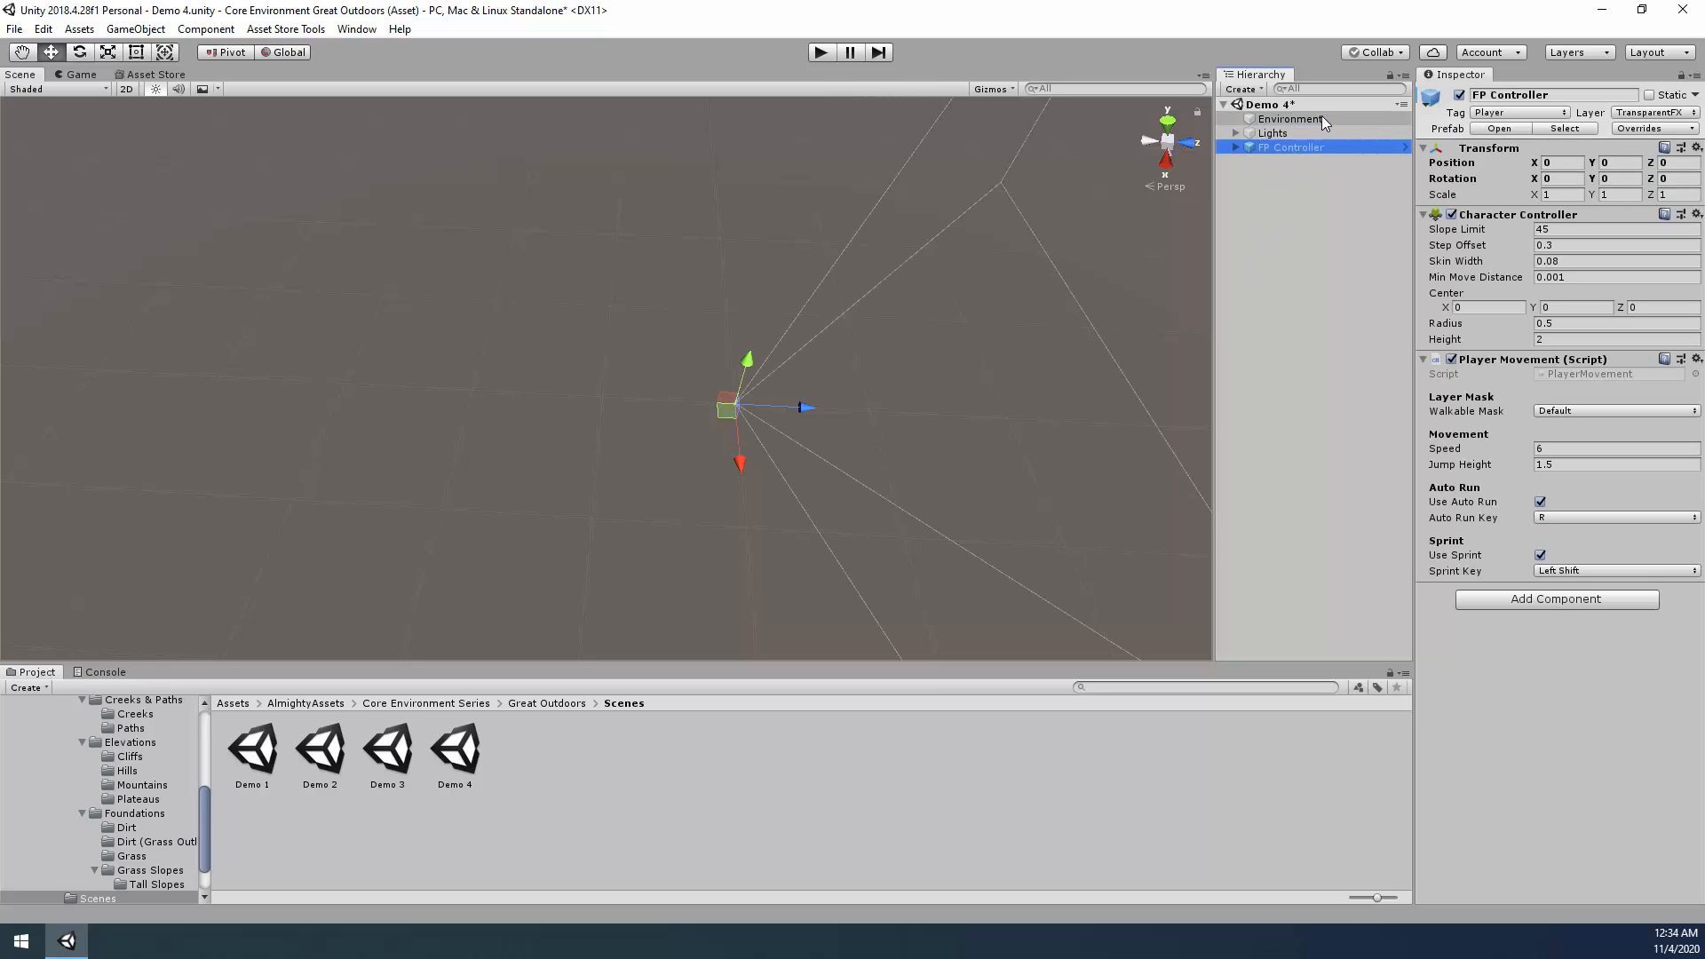
key("ctrl+s")
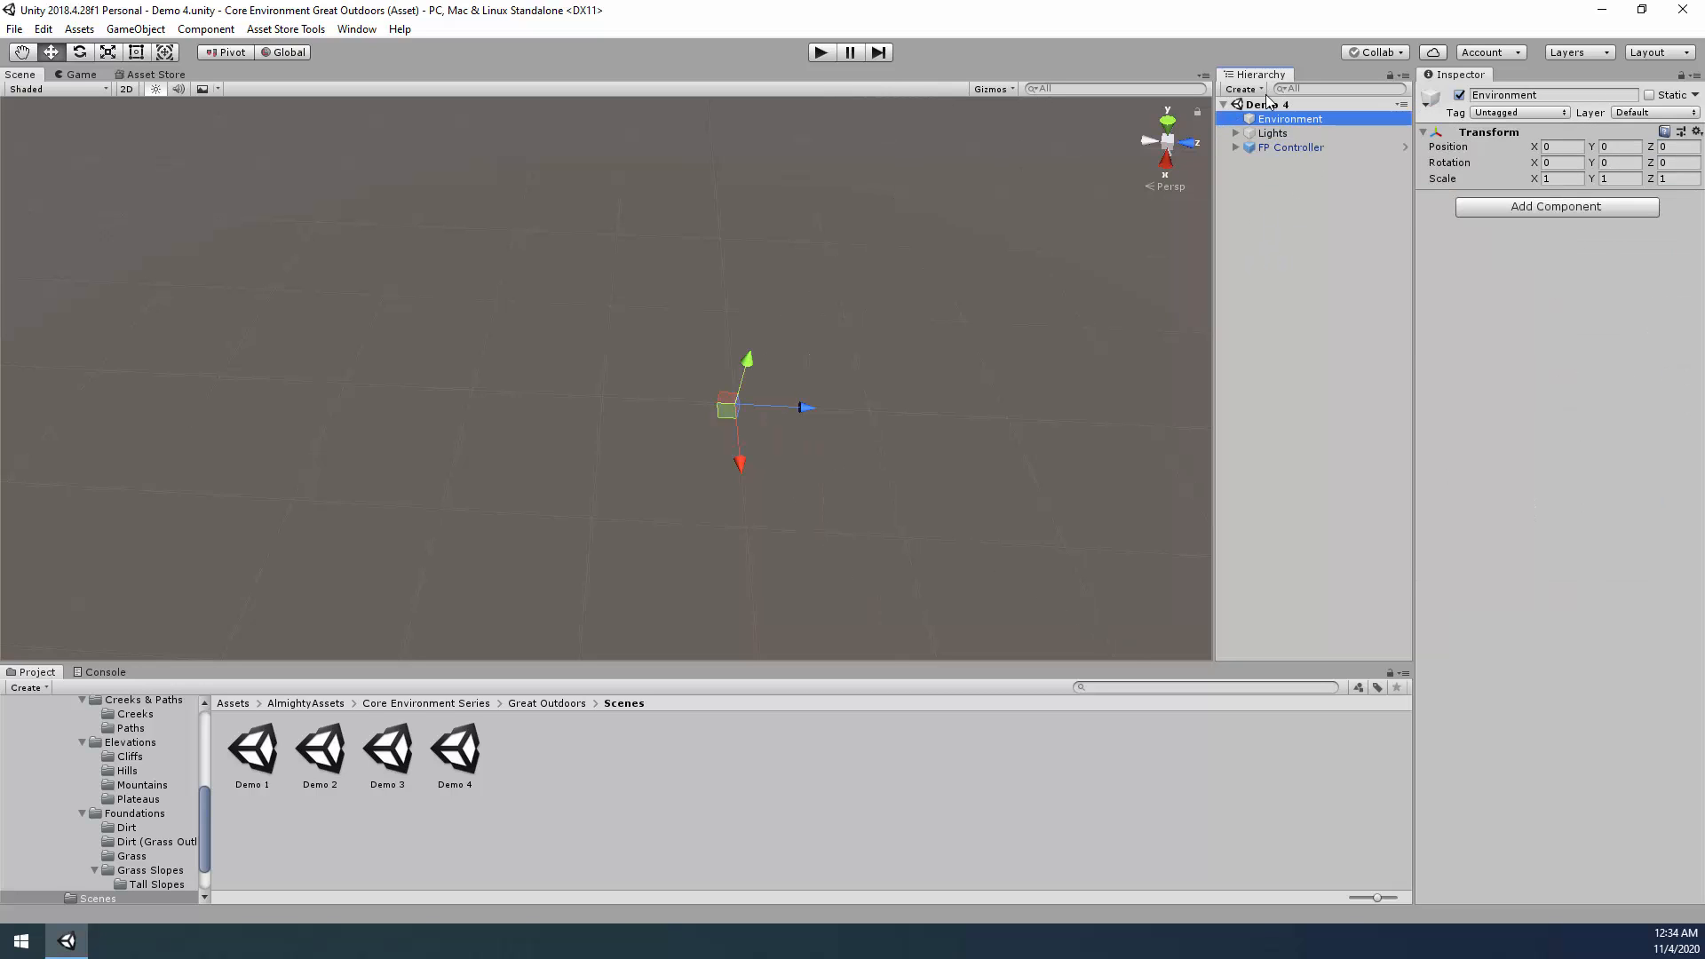
Show the Great Outdoors folder's contents and collapse its Prefabs subfolder in the project tree.
scroll(100, 825, "up", 5)
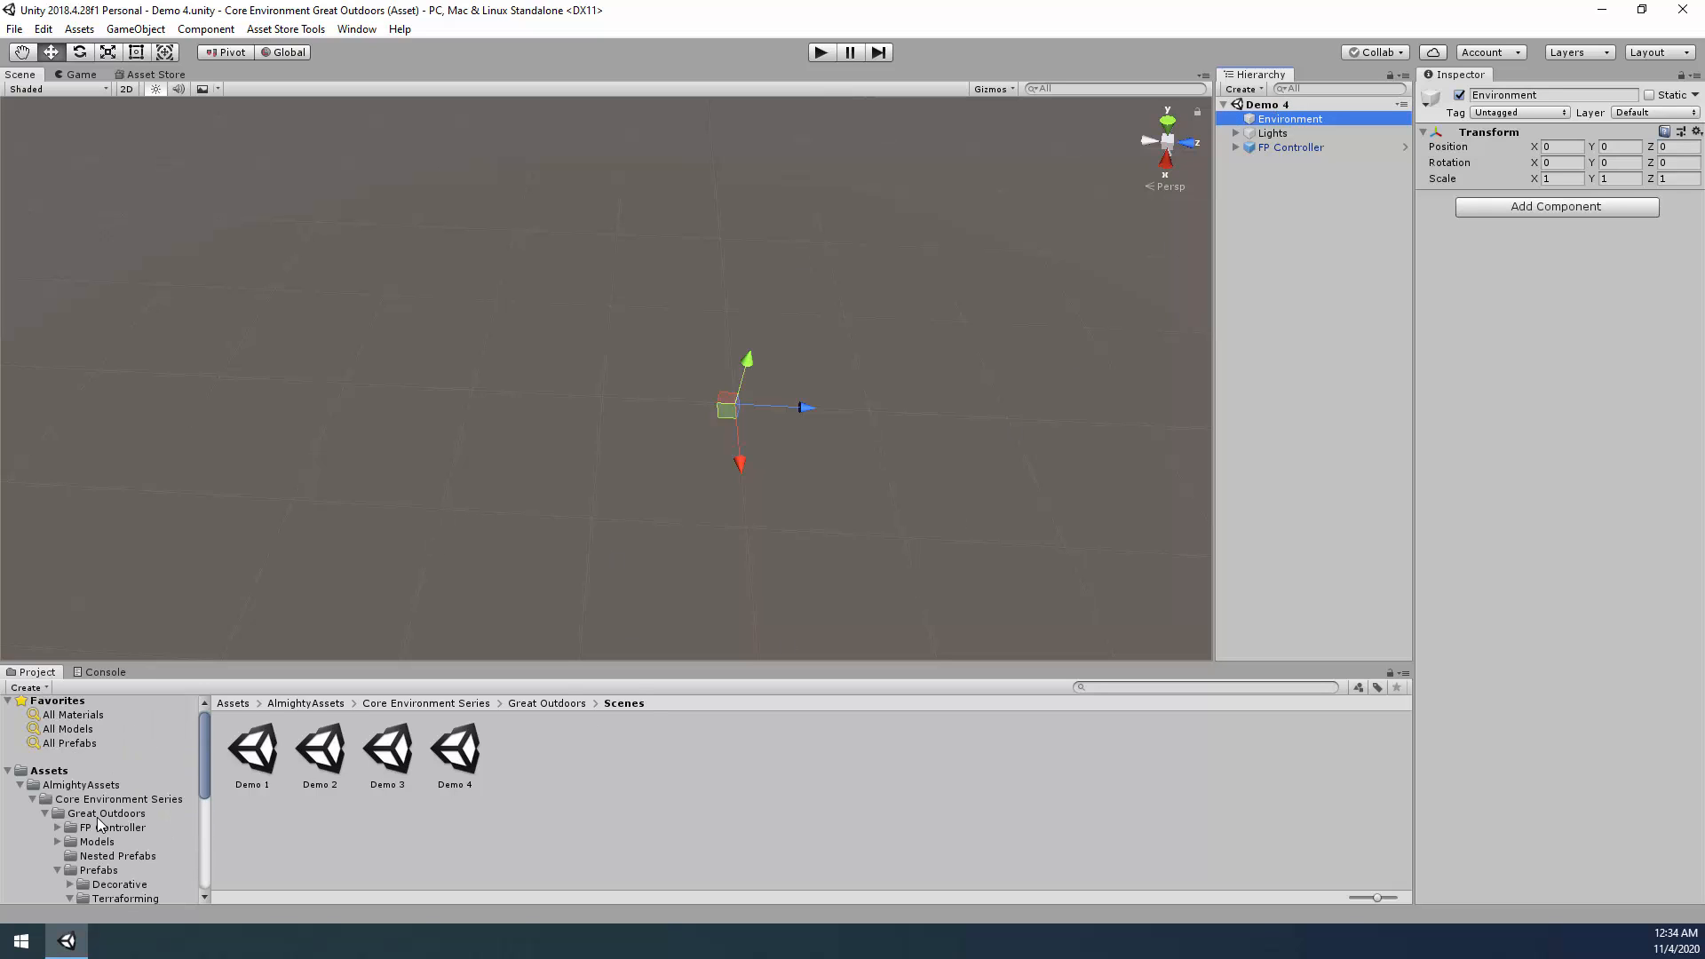
left_click(86, 761)
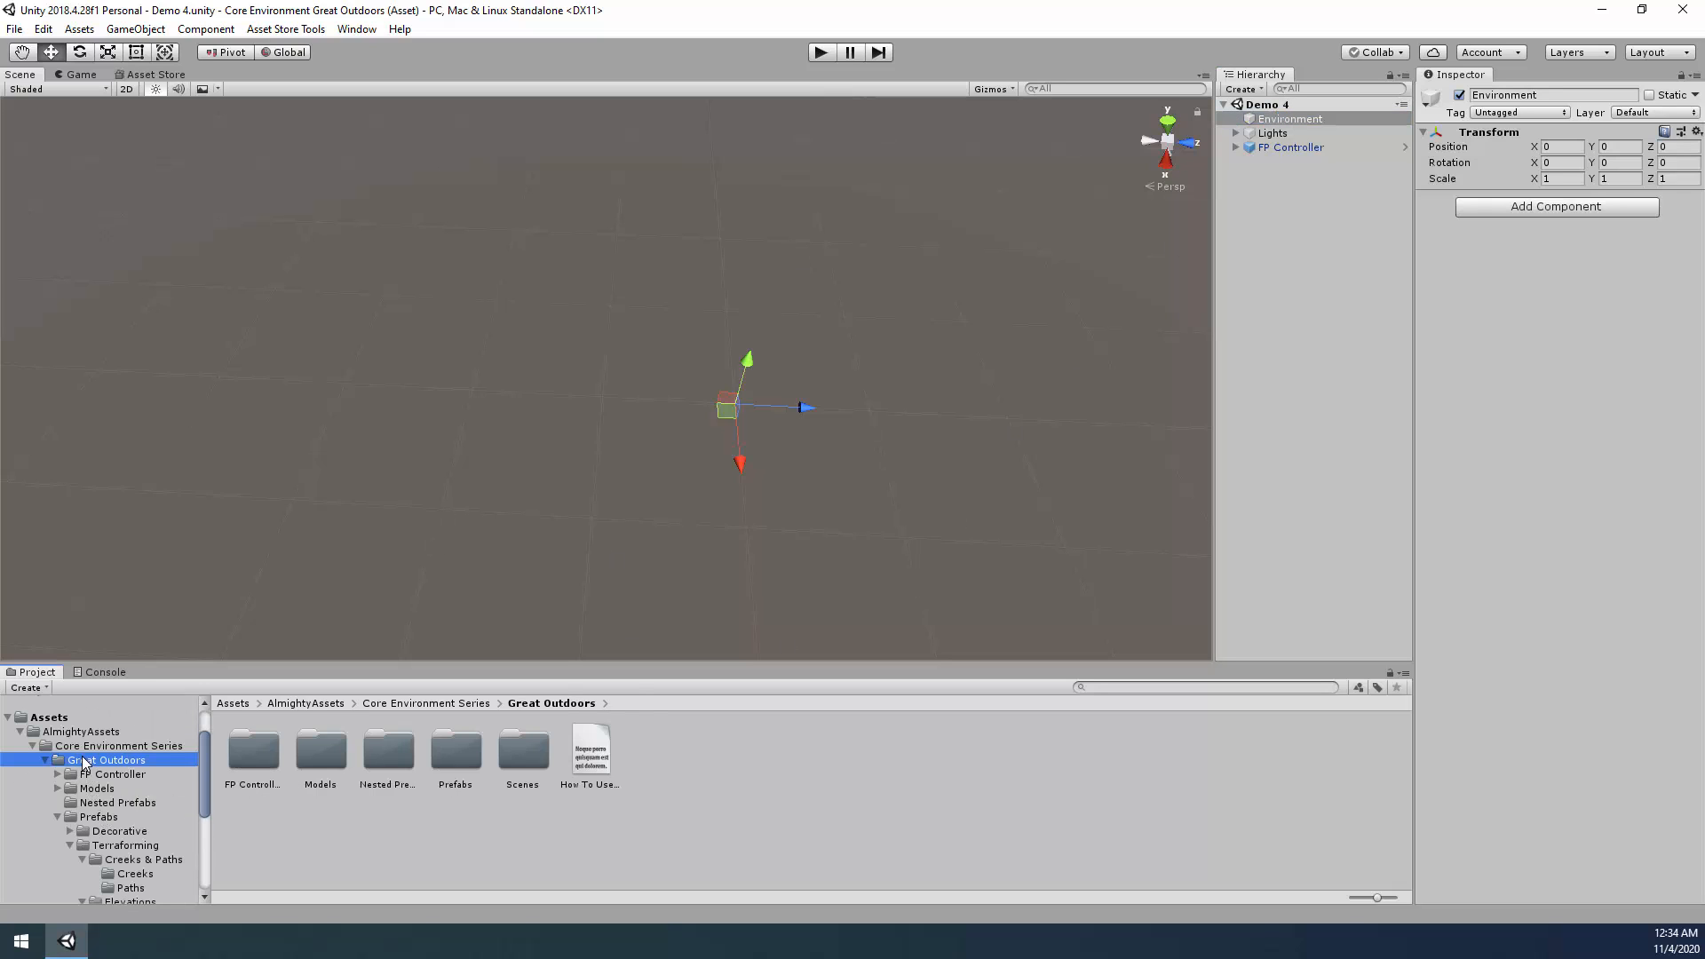
left_click(60, 817)
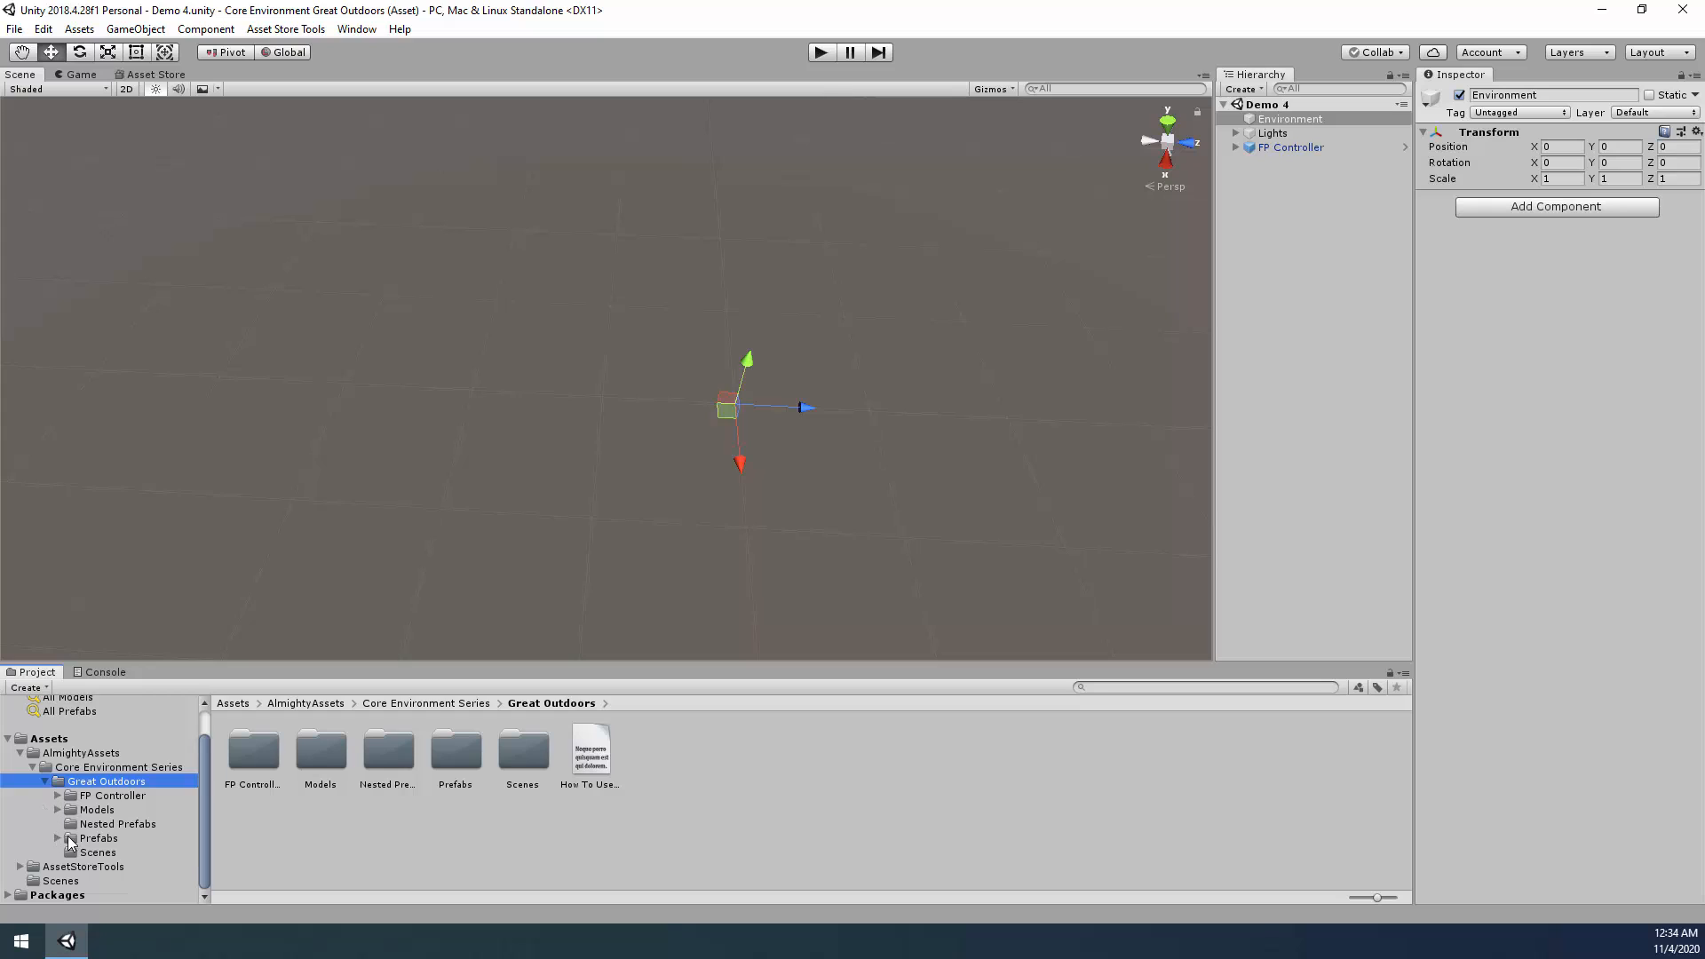
Review the Nested Prefabs and Prefabs folders of Great Outdoors, including the Decorative and Terraforming subfolders.
left_click(87, 826)
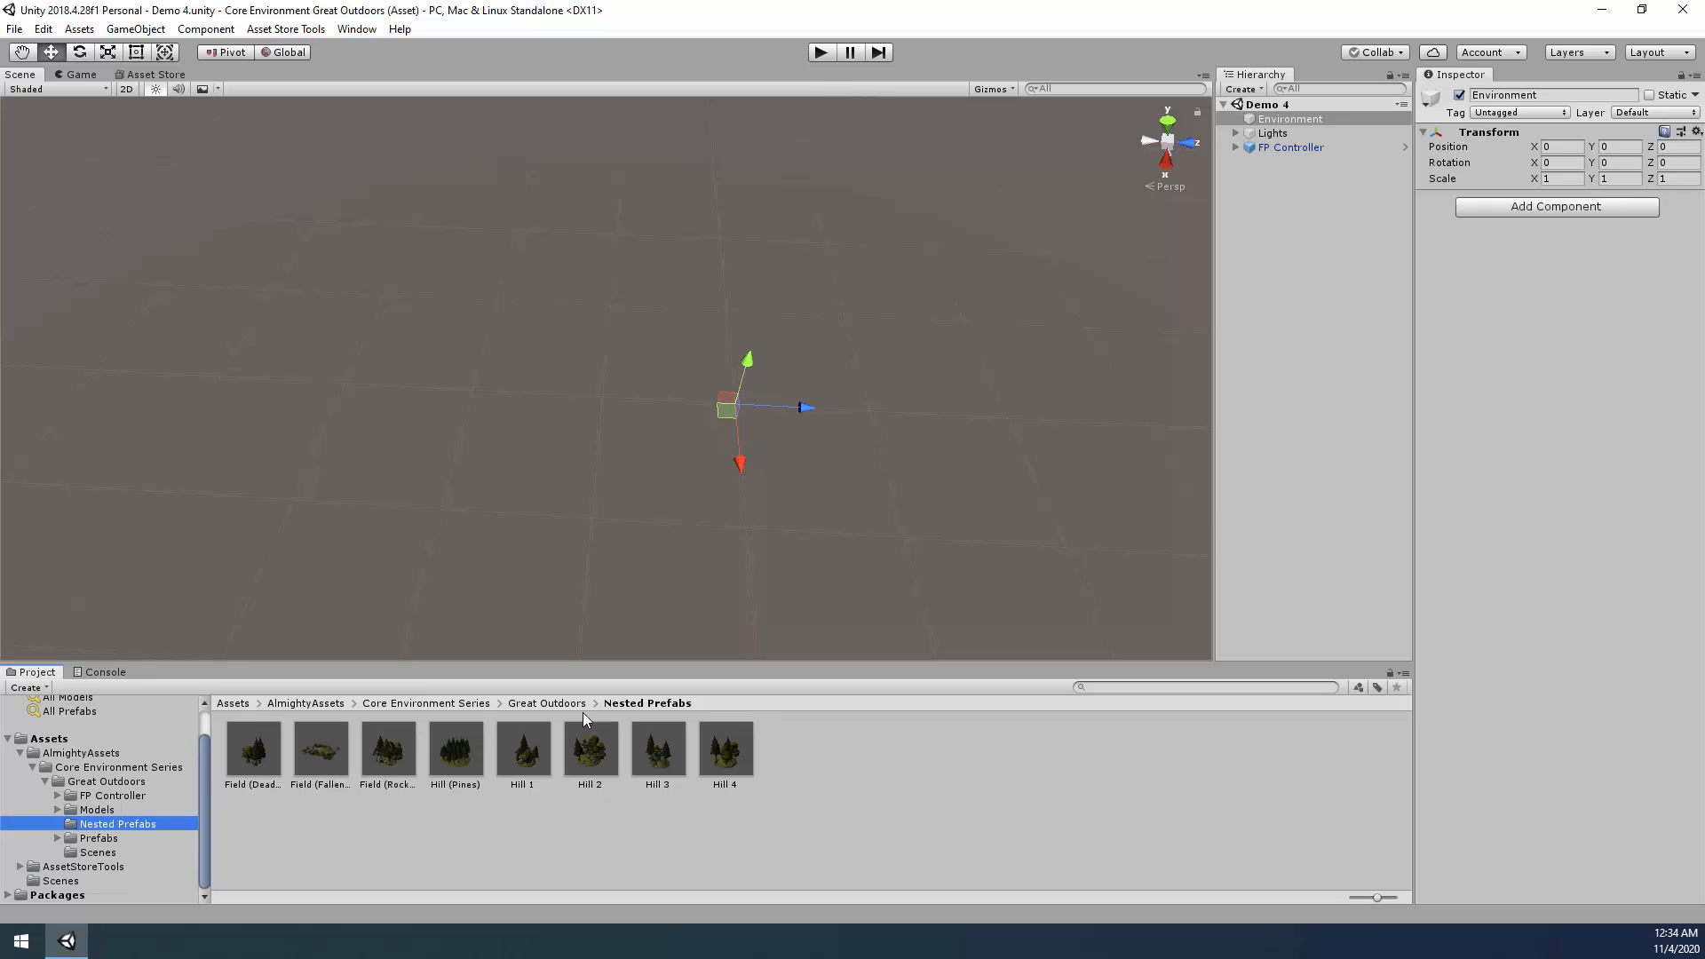
left_click(98, 838)
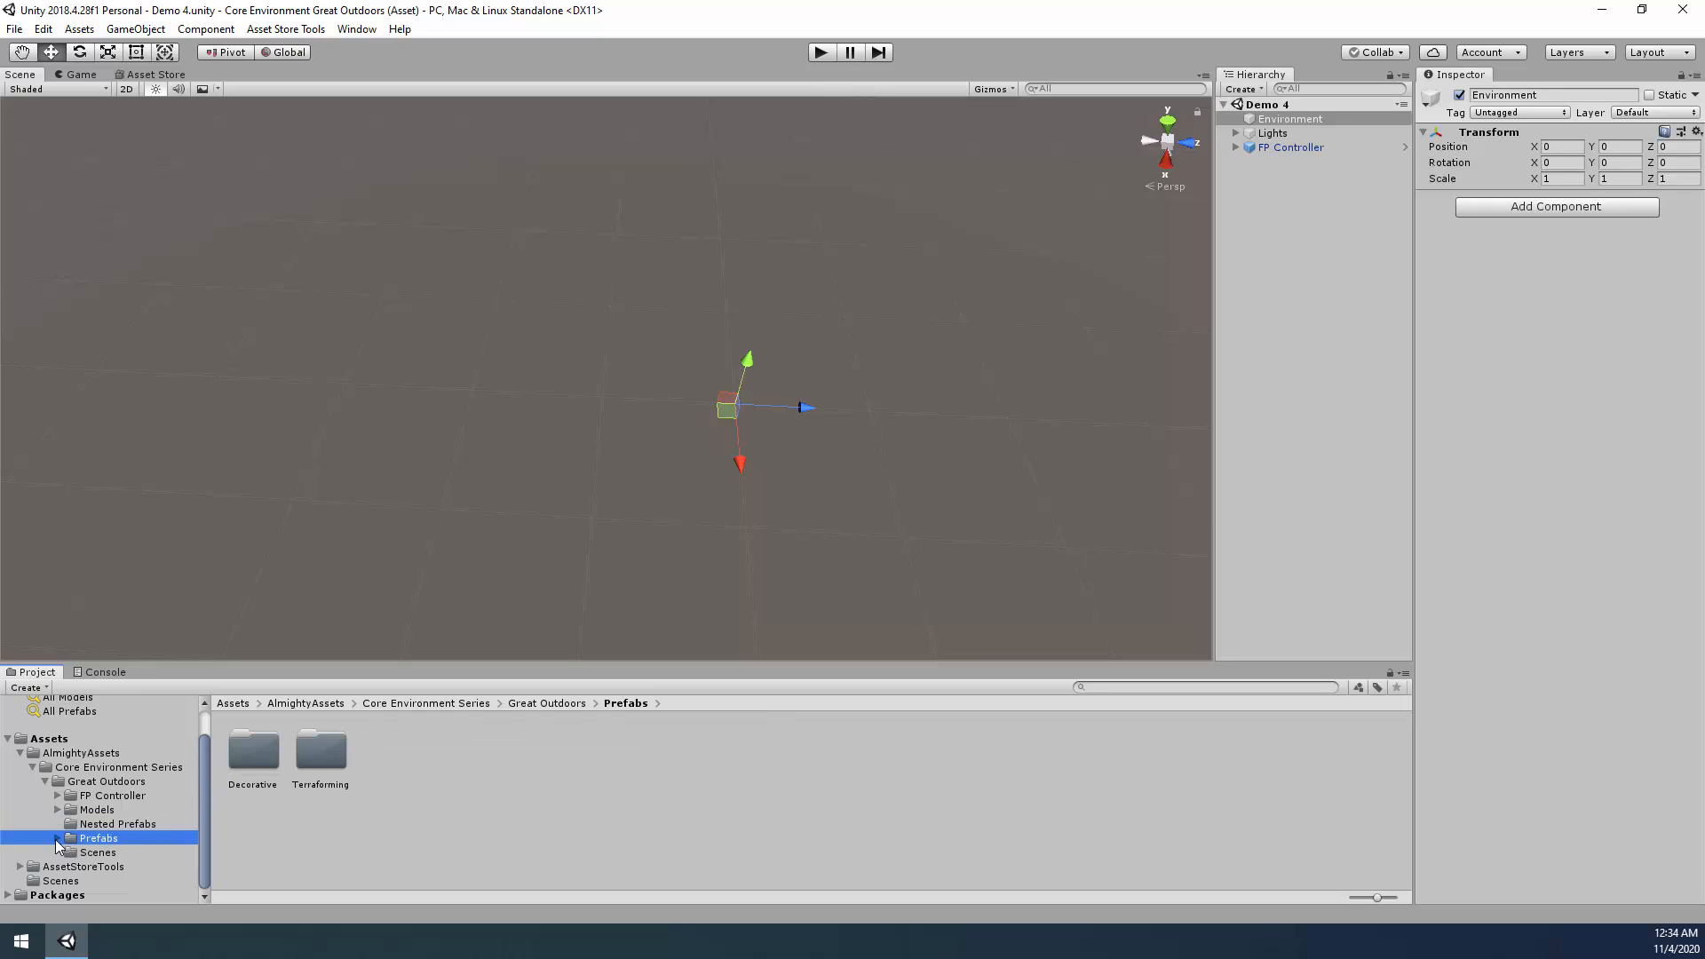
left_click(58, 839)
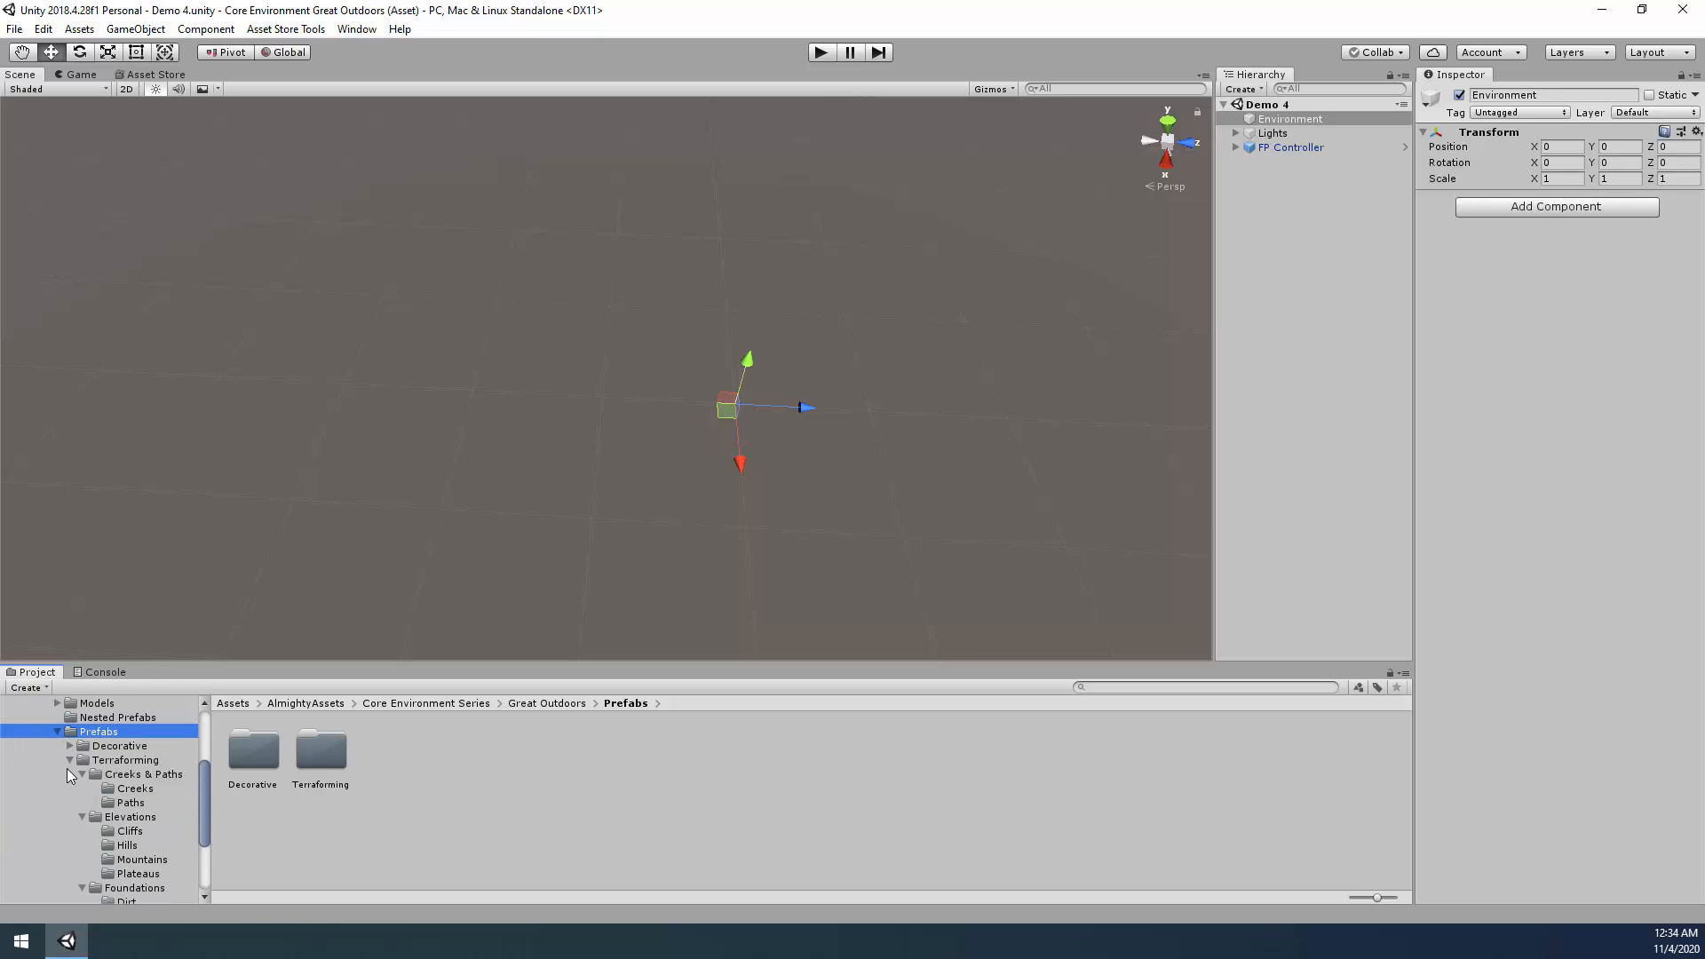
left_click(69, 767)
left_click(96, 825)
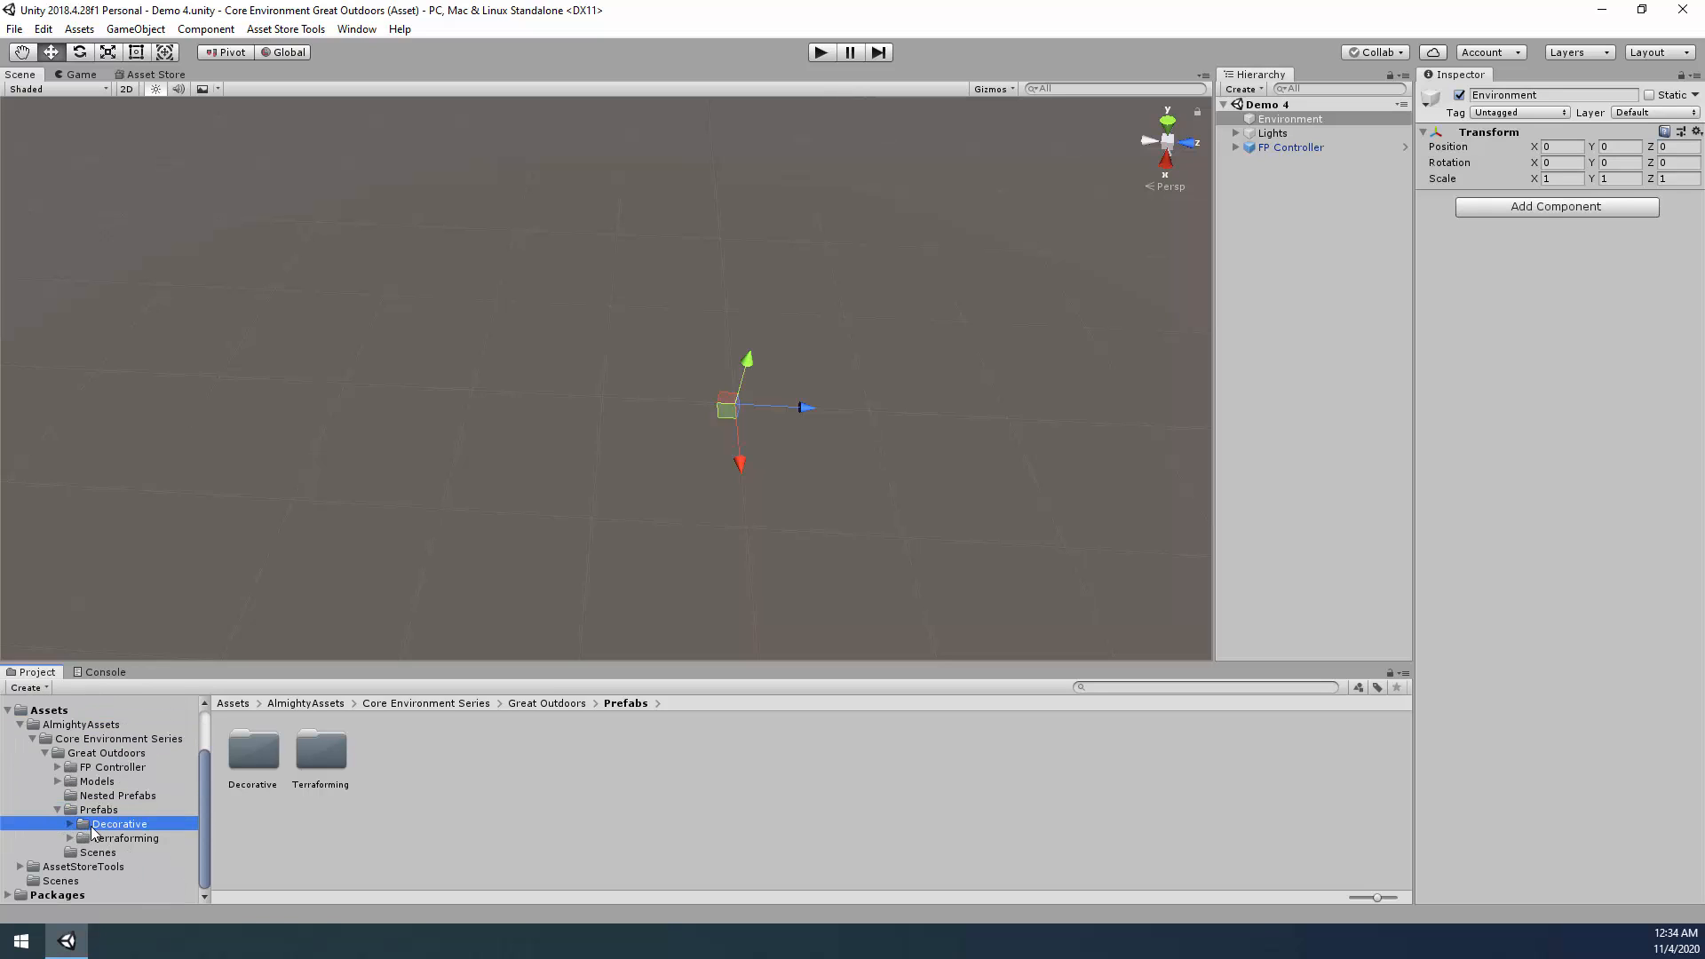
left_click(99, 840)
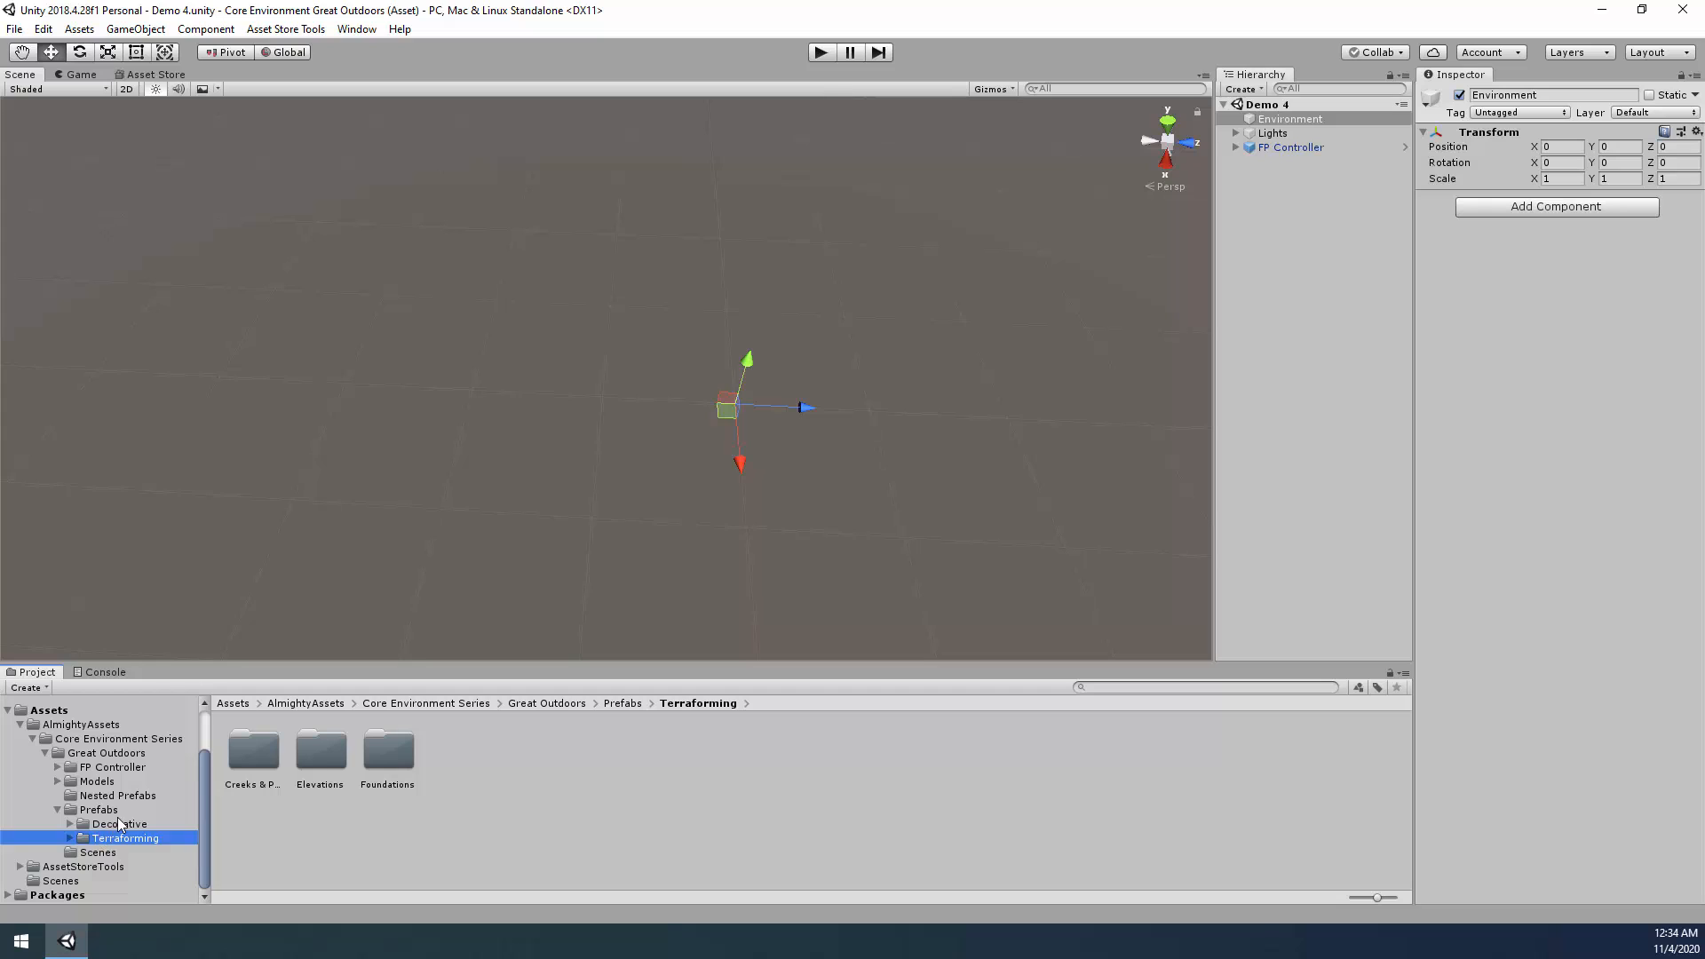
left_click(69, 824)
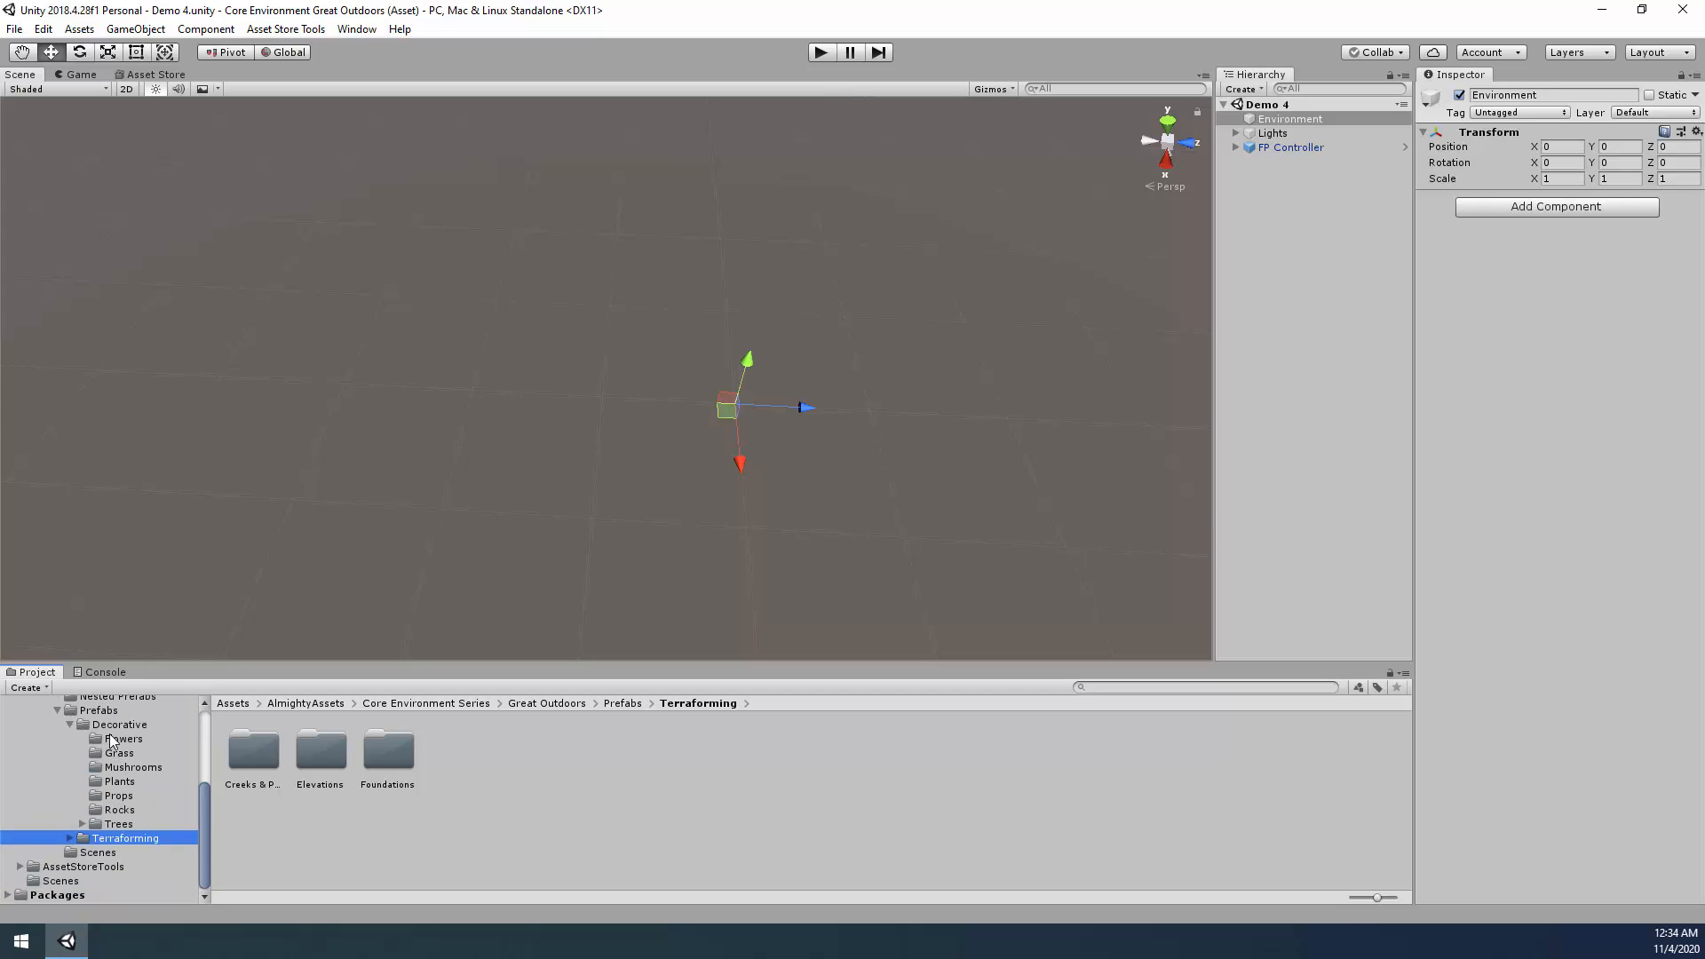
scroll(120, 720, "up", 3)
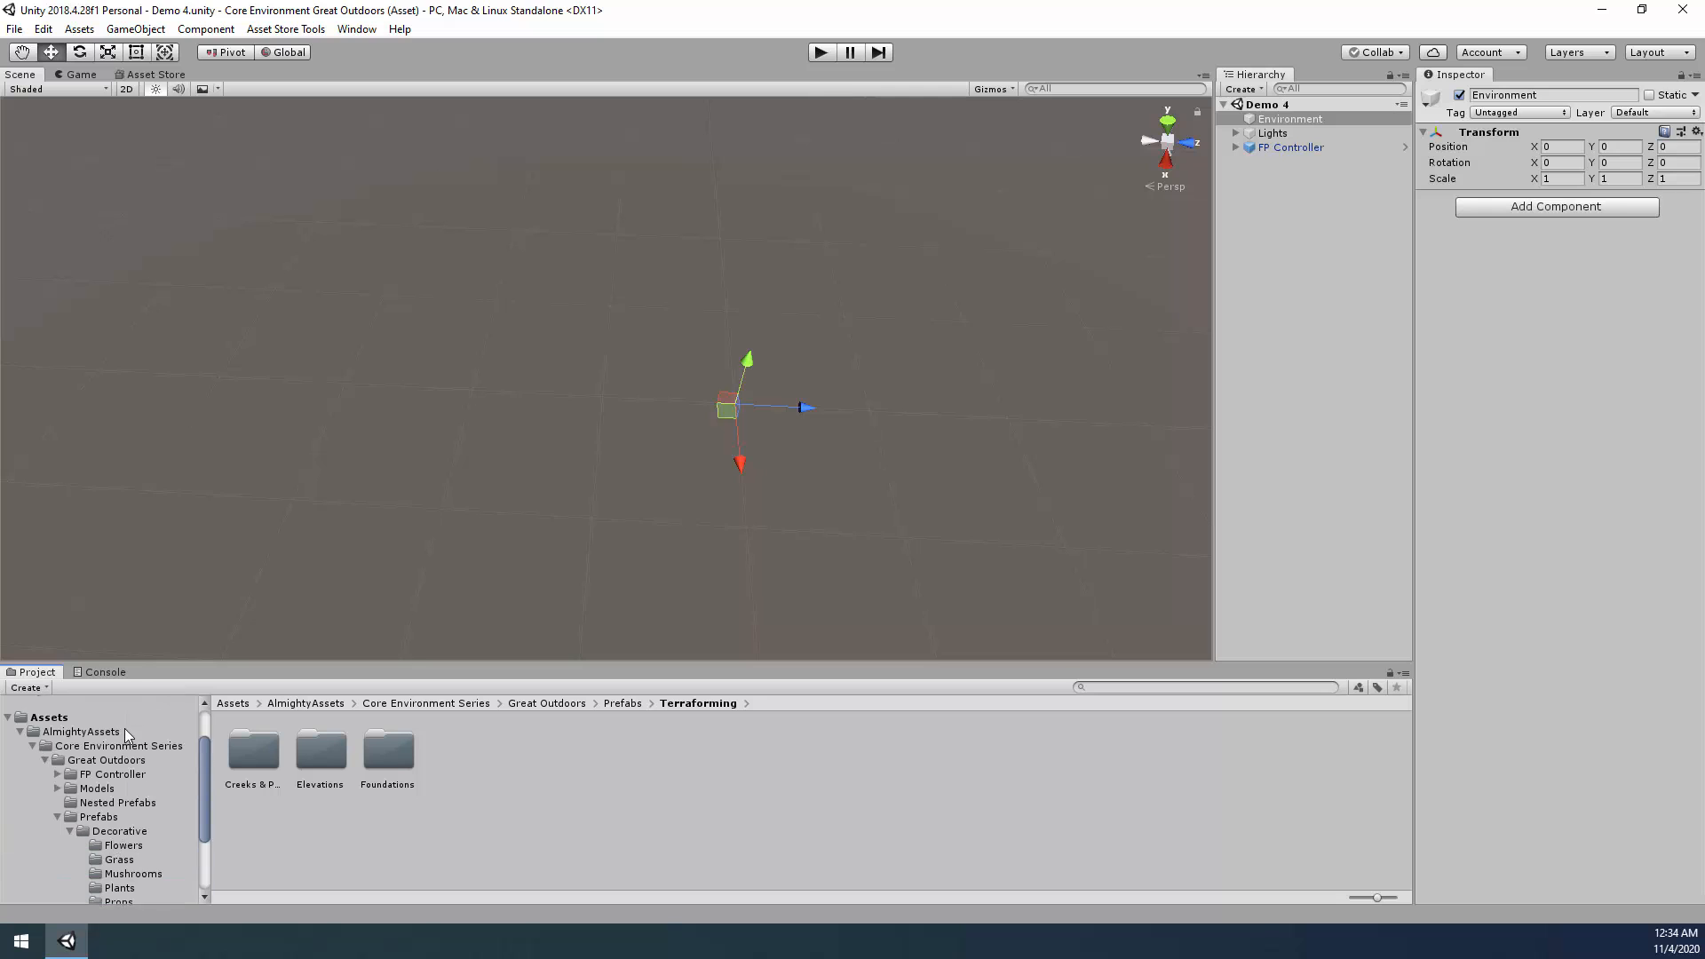
Add the Field (Rocky) nested prefab to the Demo 4 scene and view it up close.
left_click(111, 803)
left_click_drag(386, 753, 1277, 313)
key("f")
right_click_drag(924, 413, 108, 229)
key("w")
key("a")
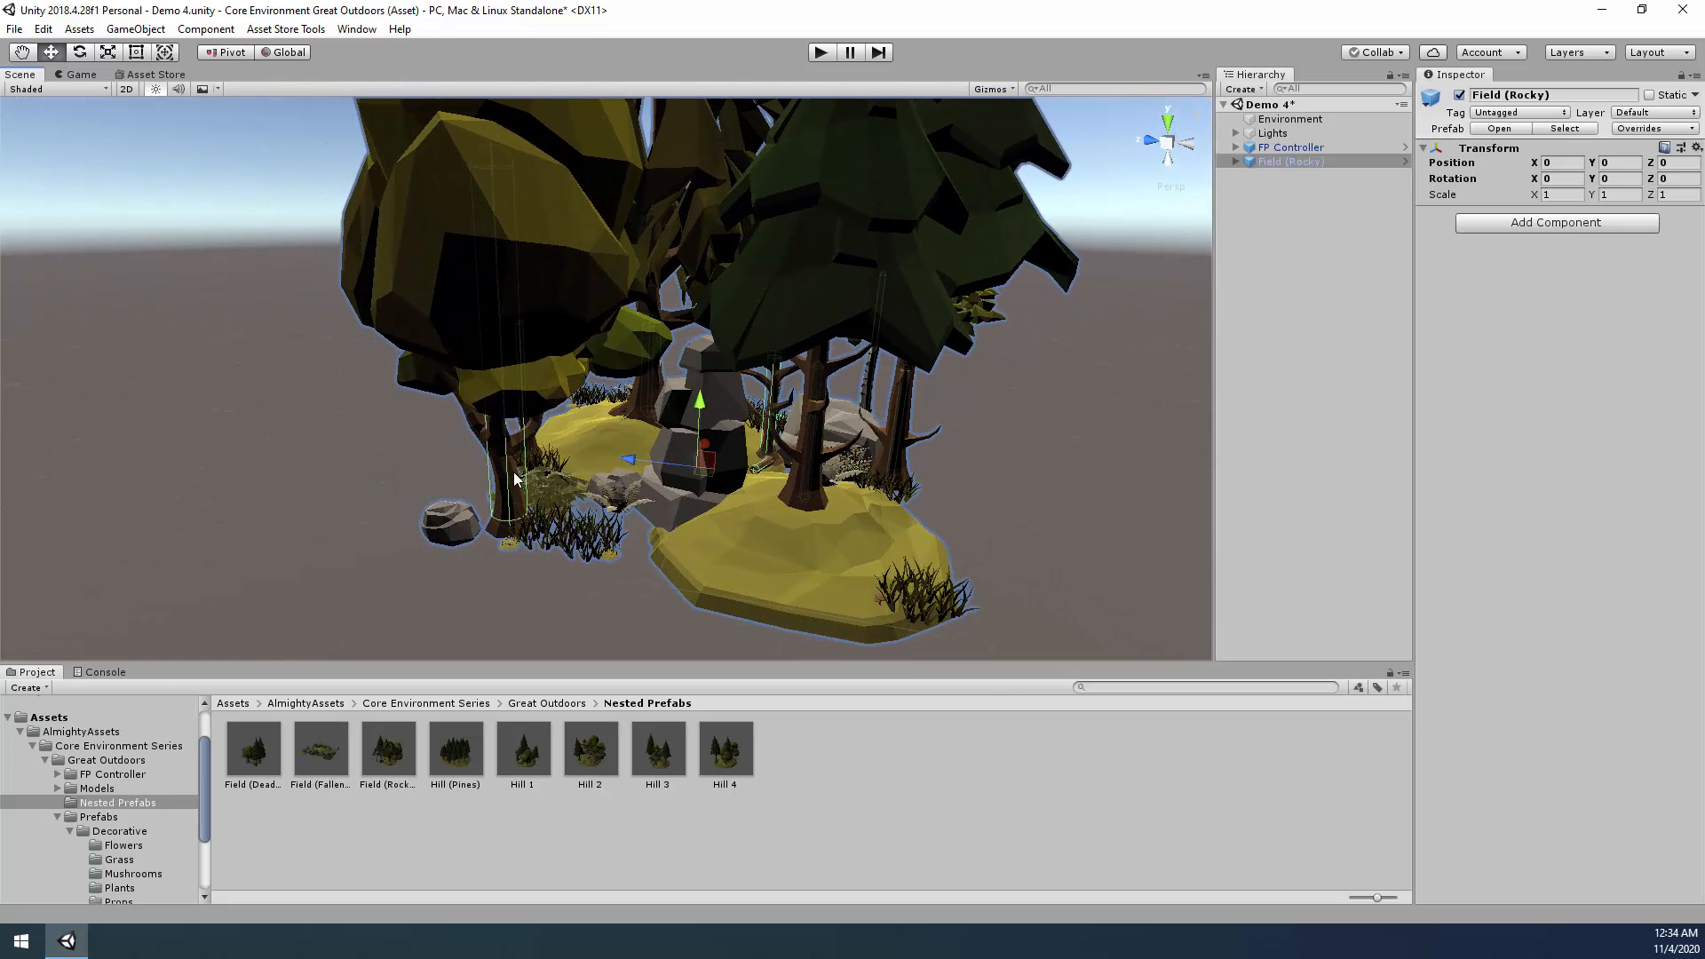
scroll(856, 410, "down", 2)
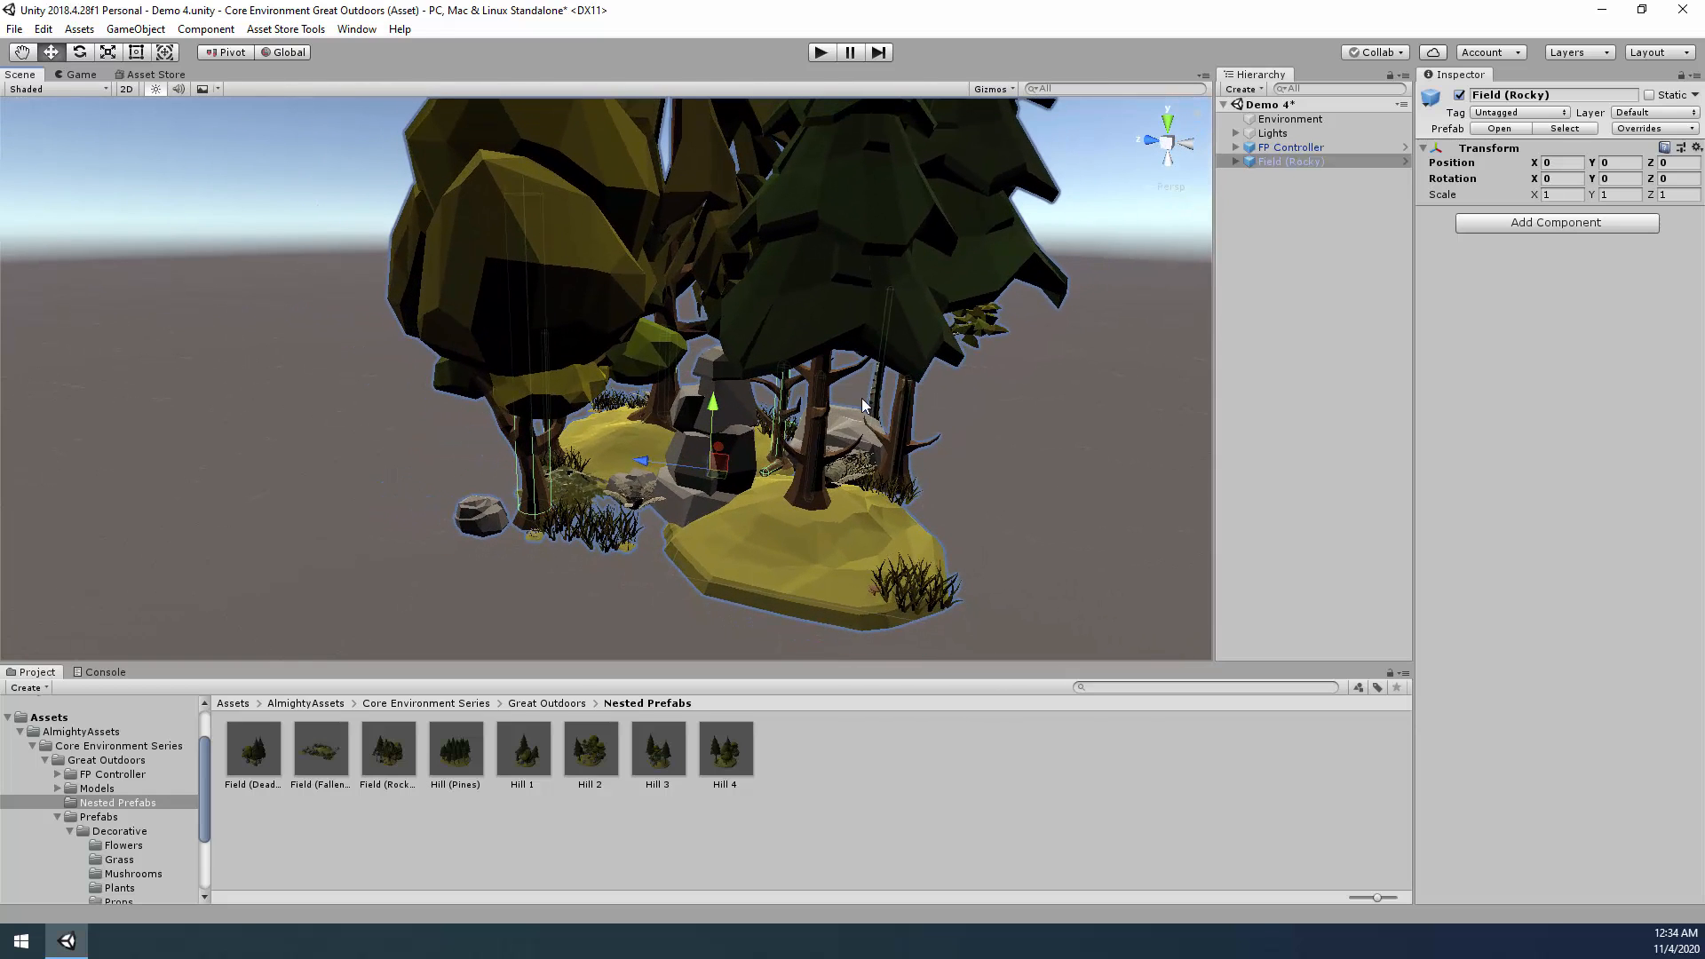
Check the child groups of Field (Rocky), such as Rocks and Trees, and delete the whole object from the scene.
left_click(1293, 178)
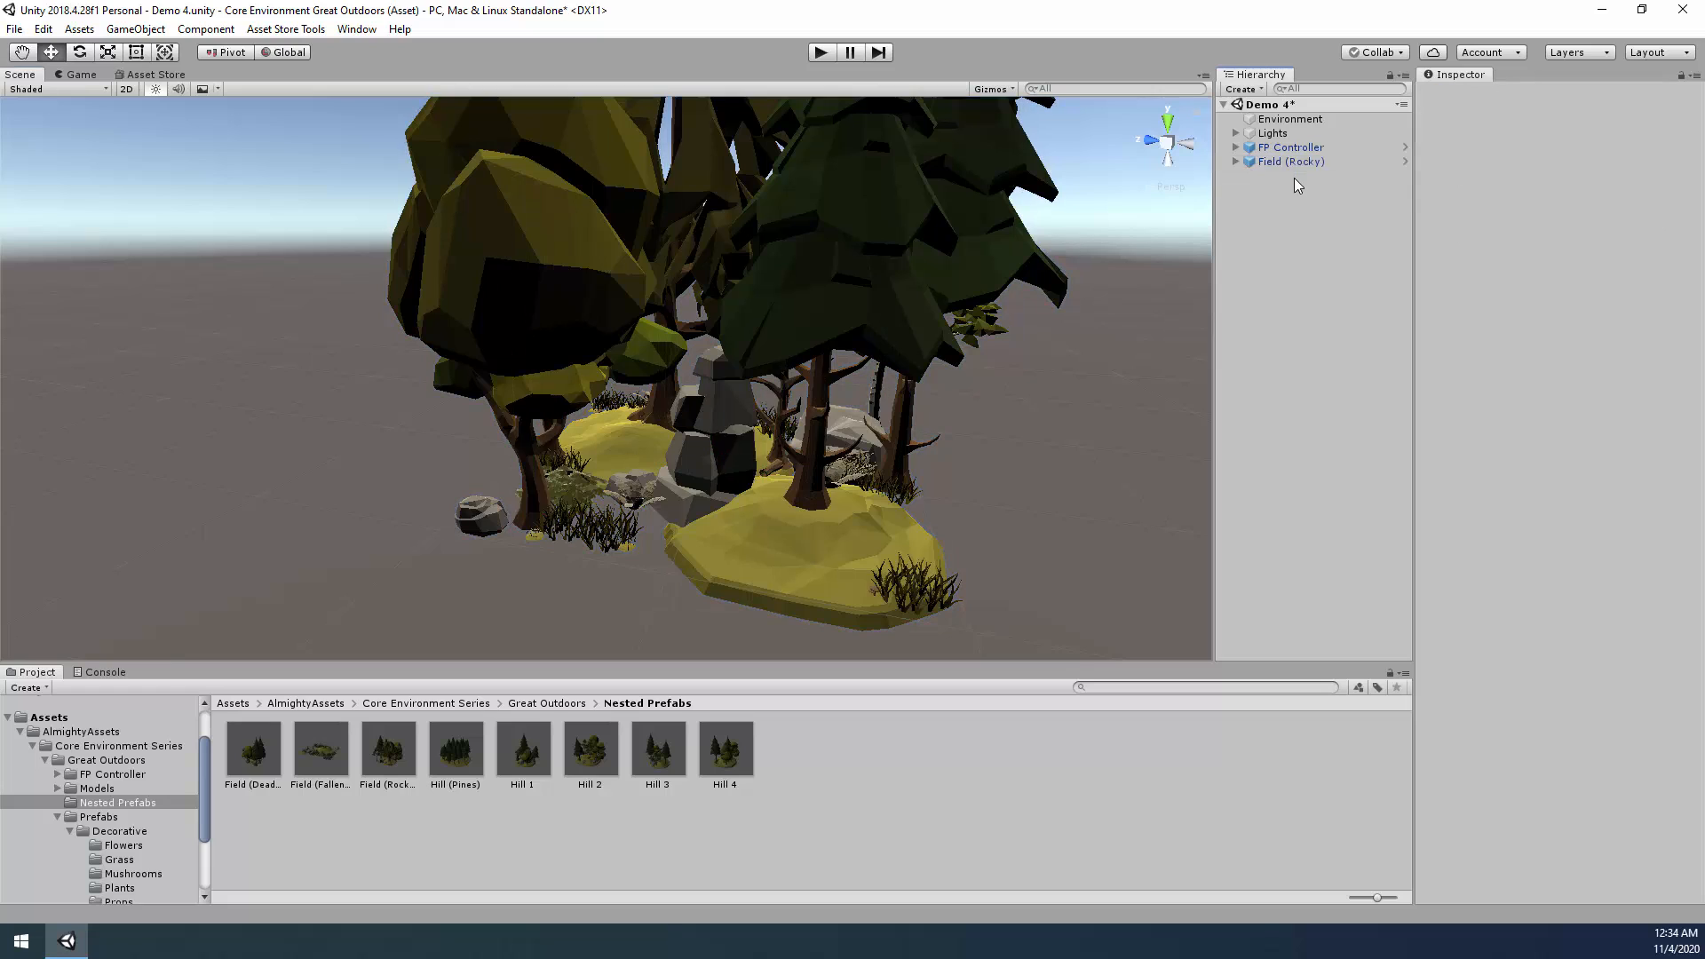
left_click(1290, 161)
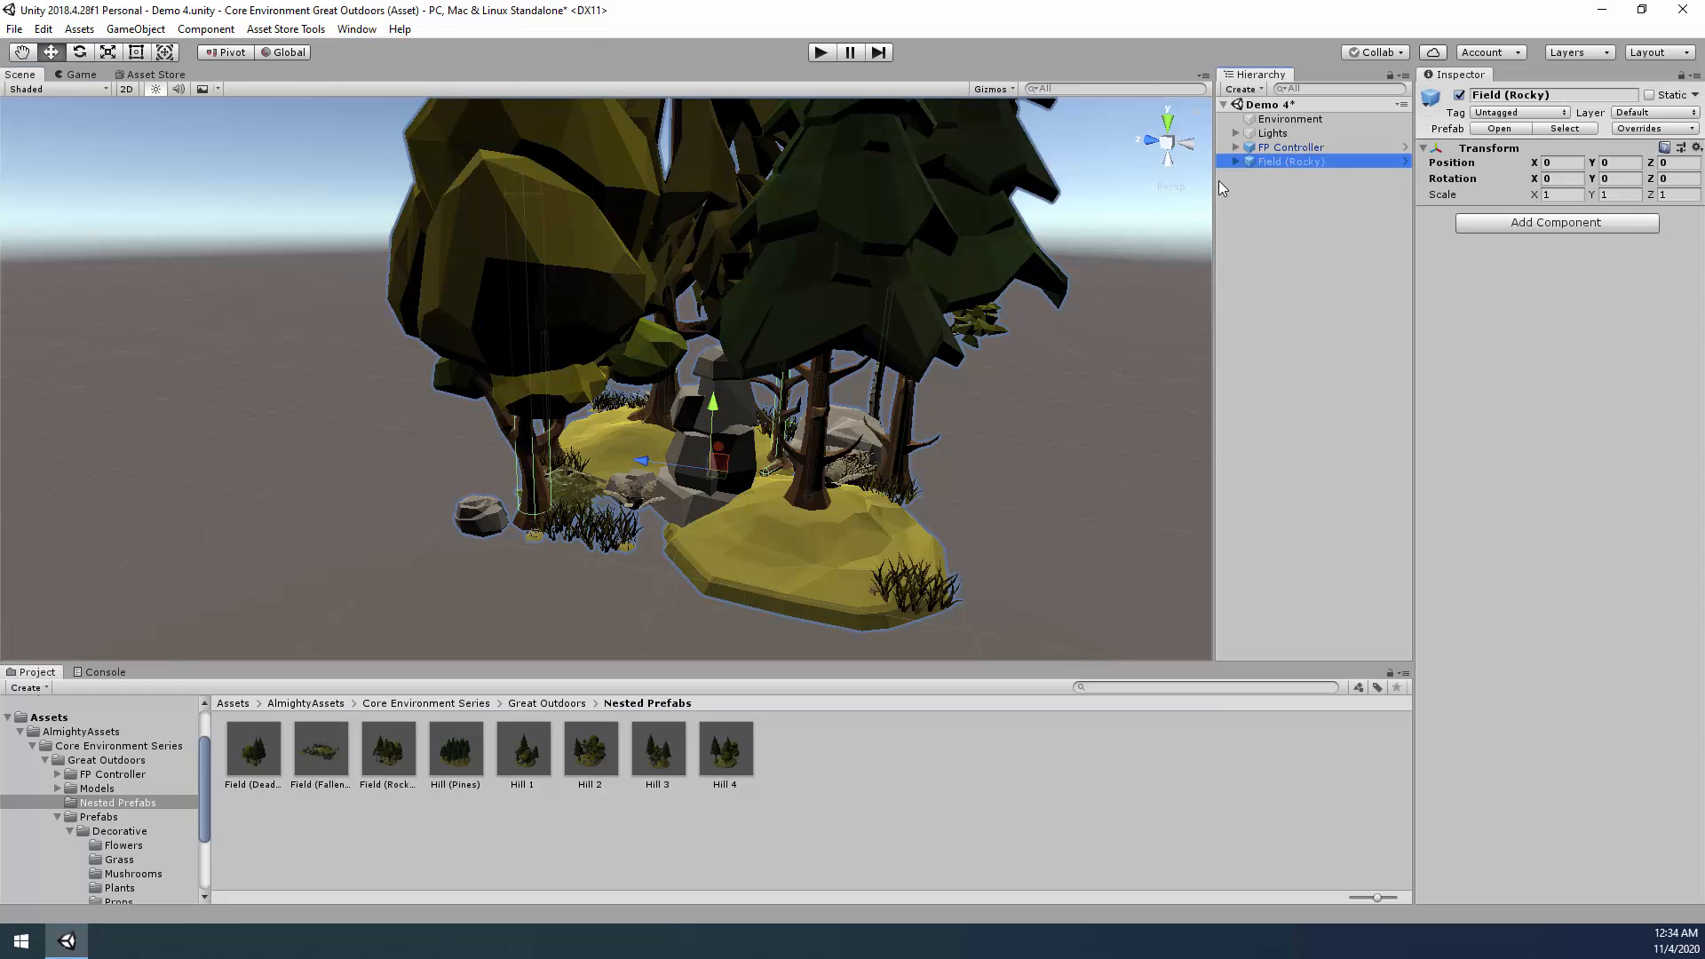
left_click(1236, 161)
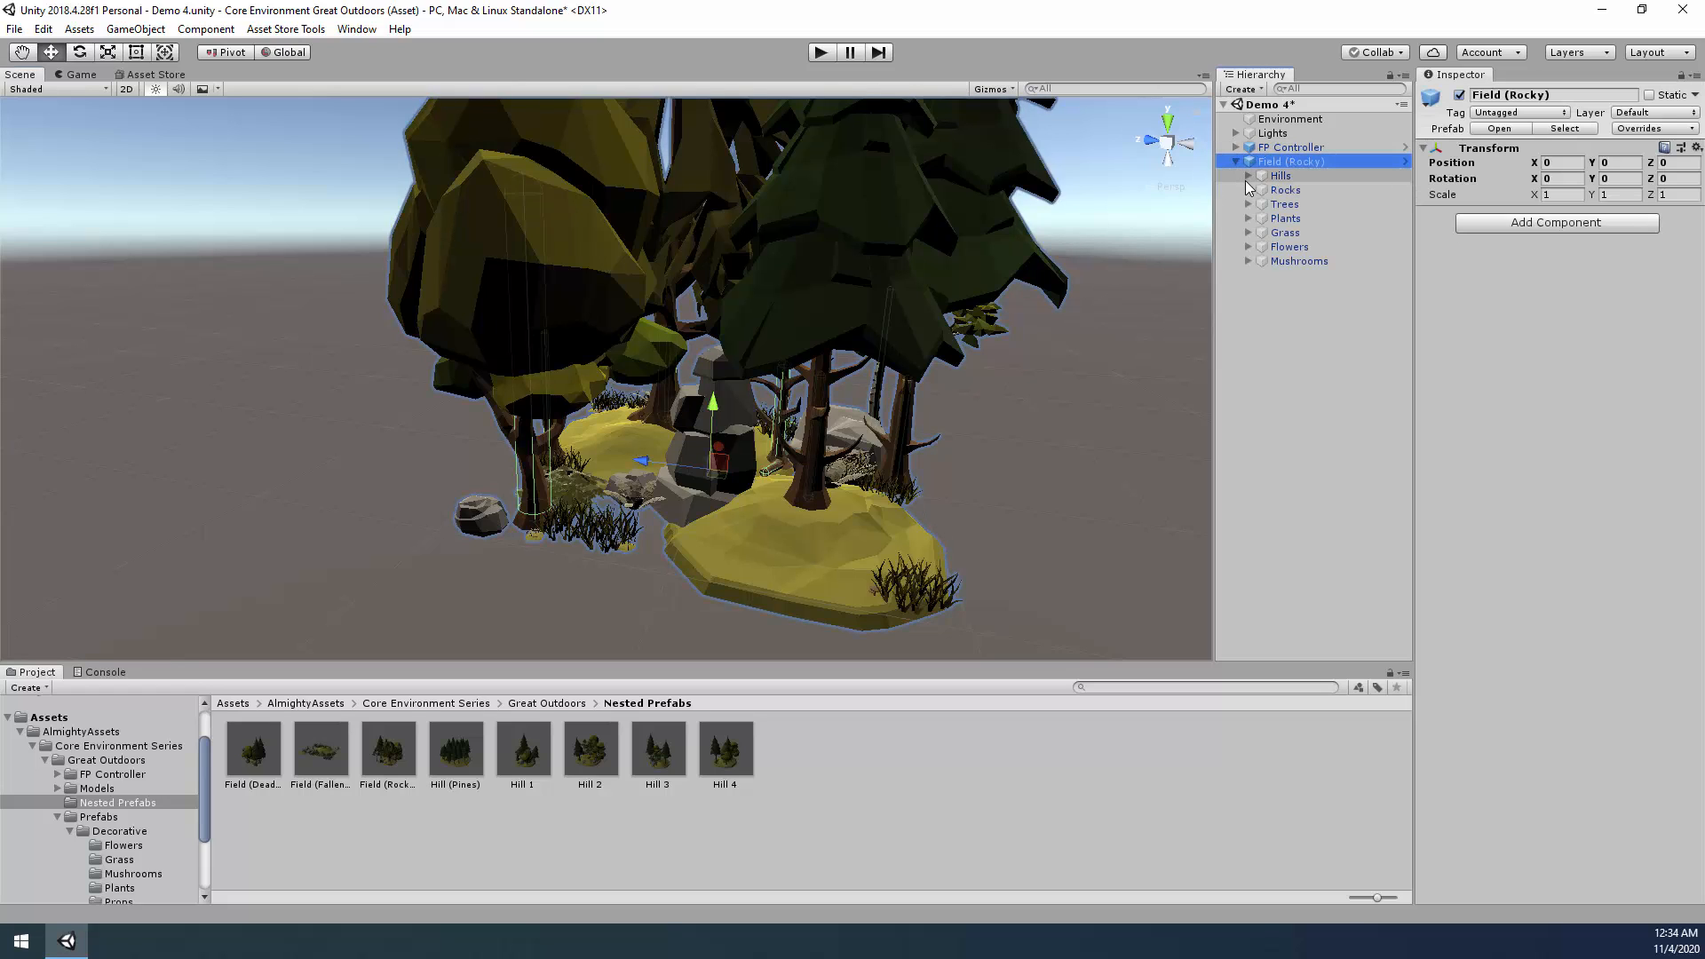
left_click(1249, 193)
left_click(1249, 193)
left_click(1249, 205)
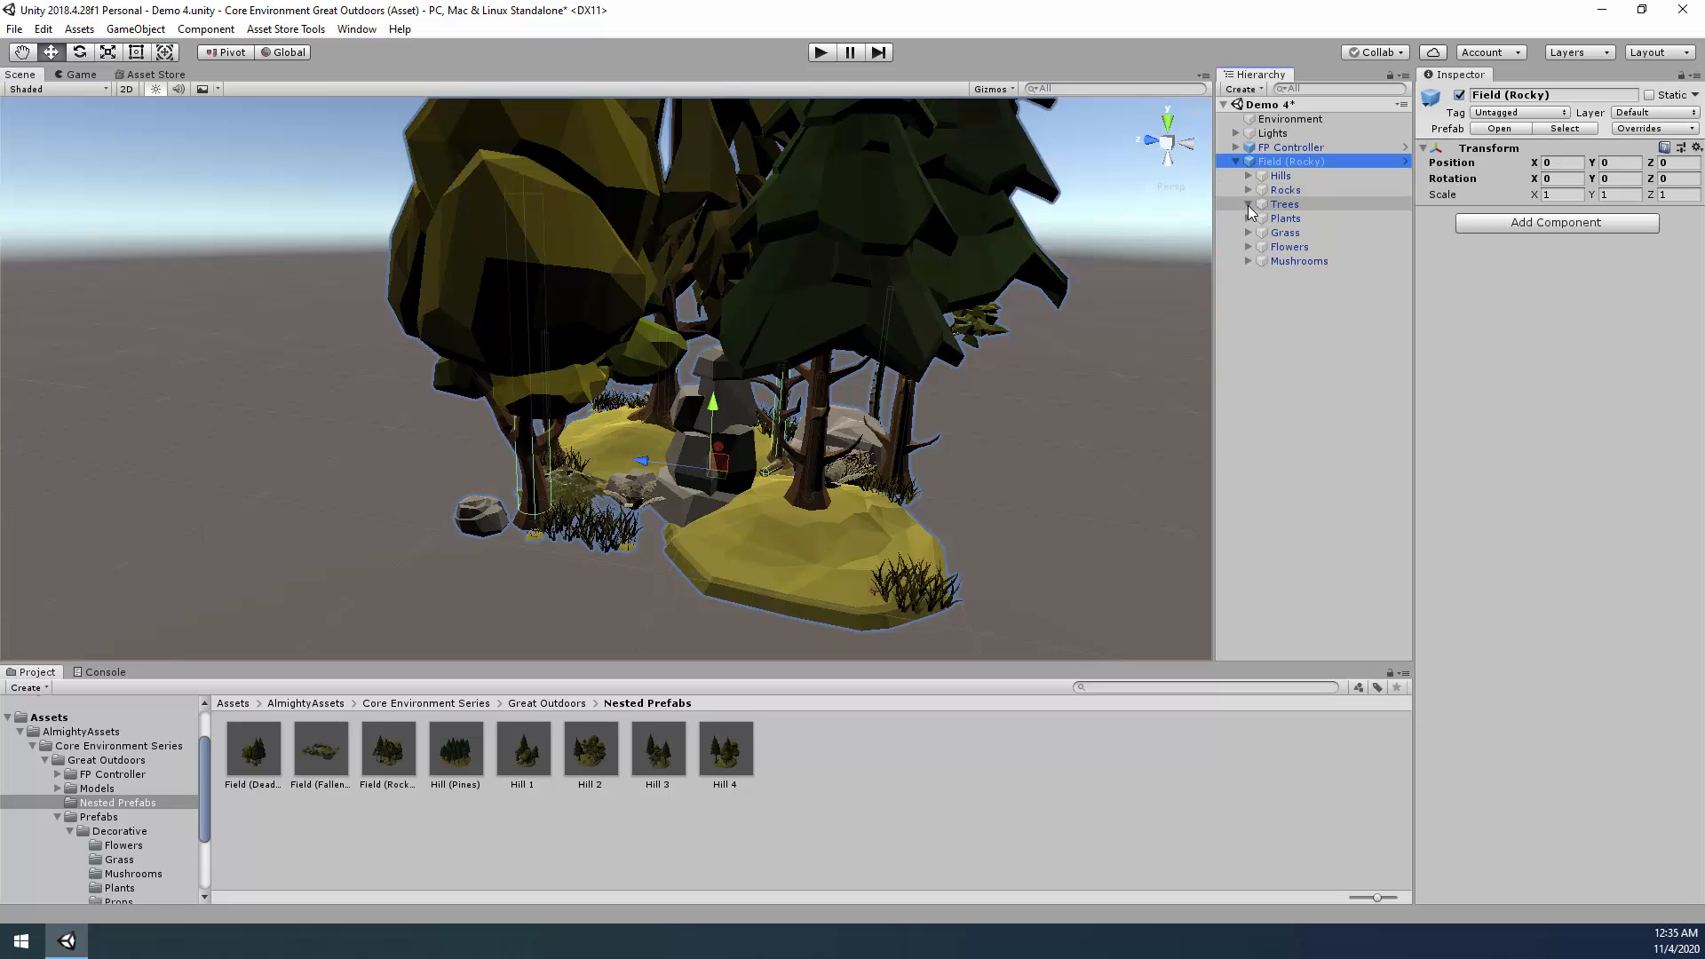
left_click(1248, 206)
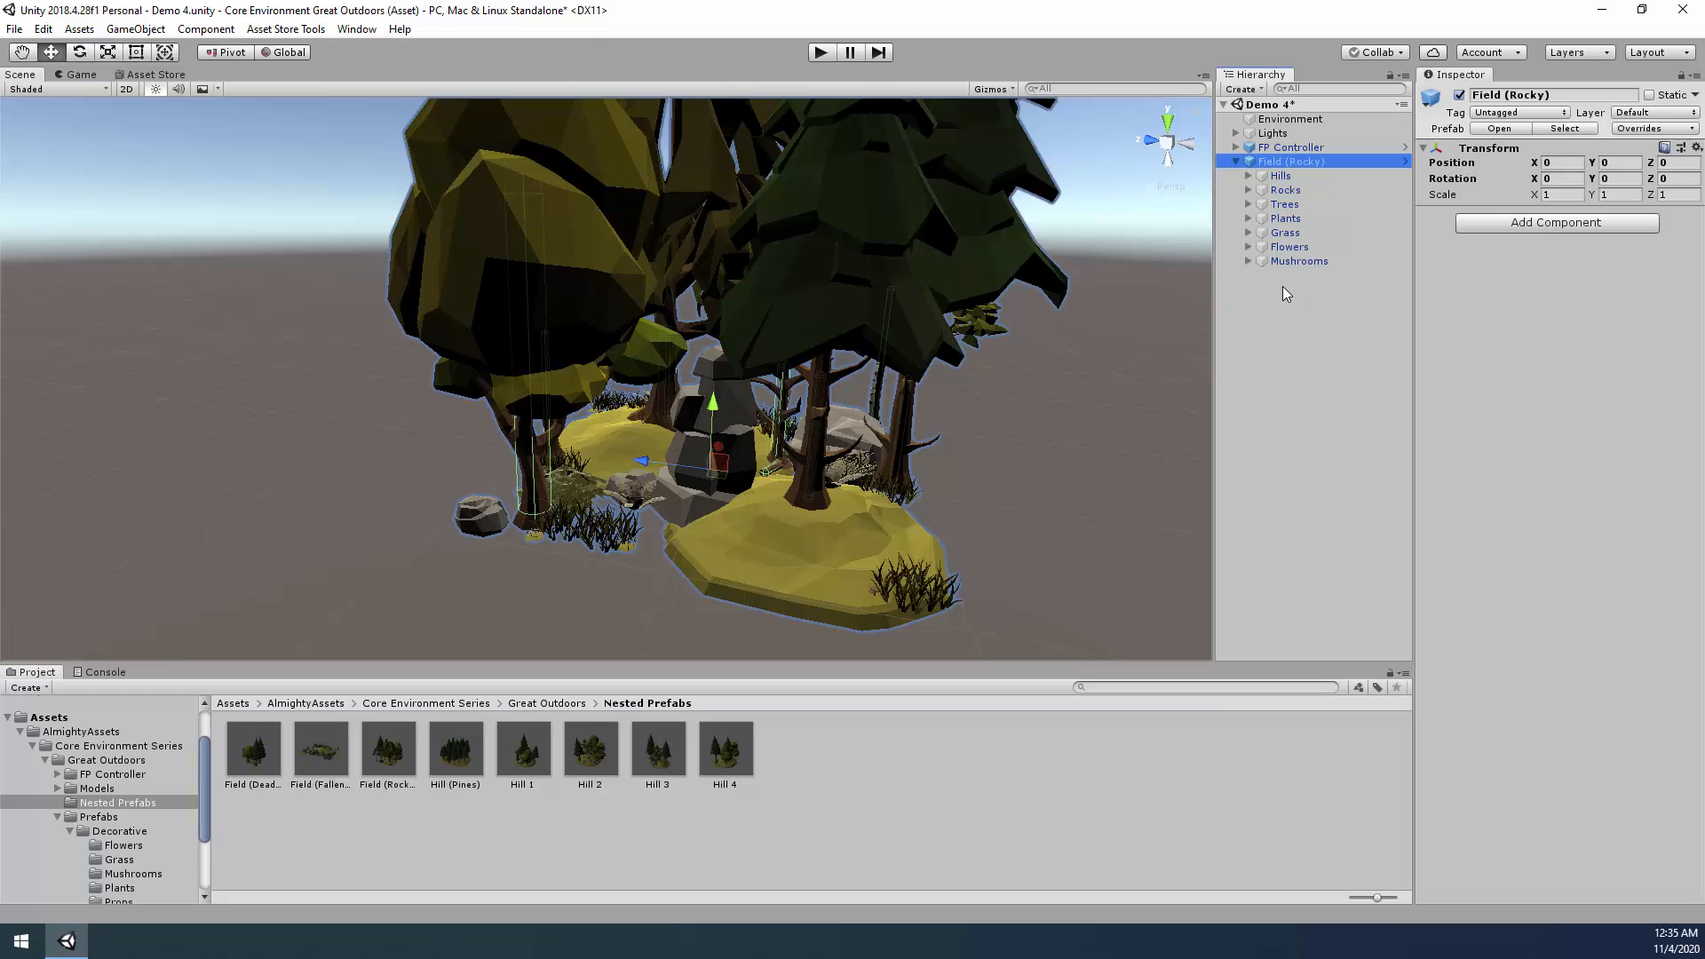
key("Delete")
Review the subfolders of the Decorative prefabs folder and collapse it in the project tree.
left_click(109, 826)
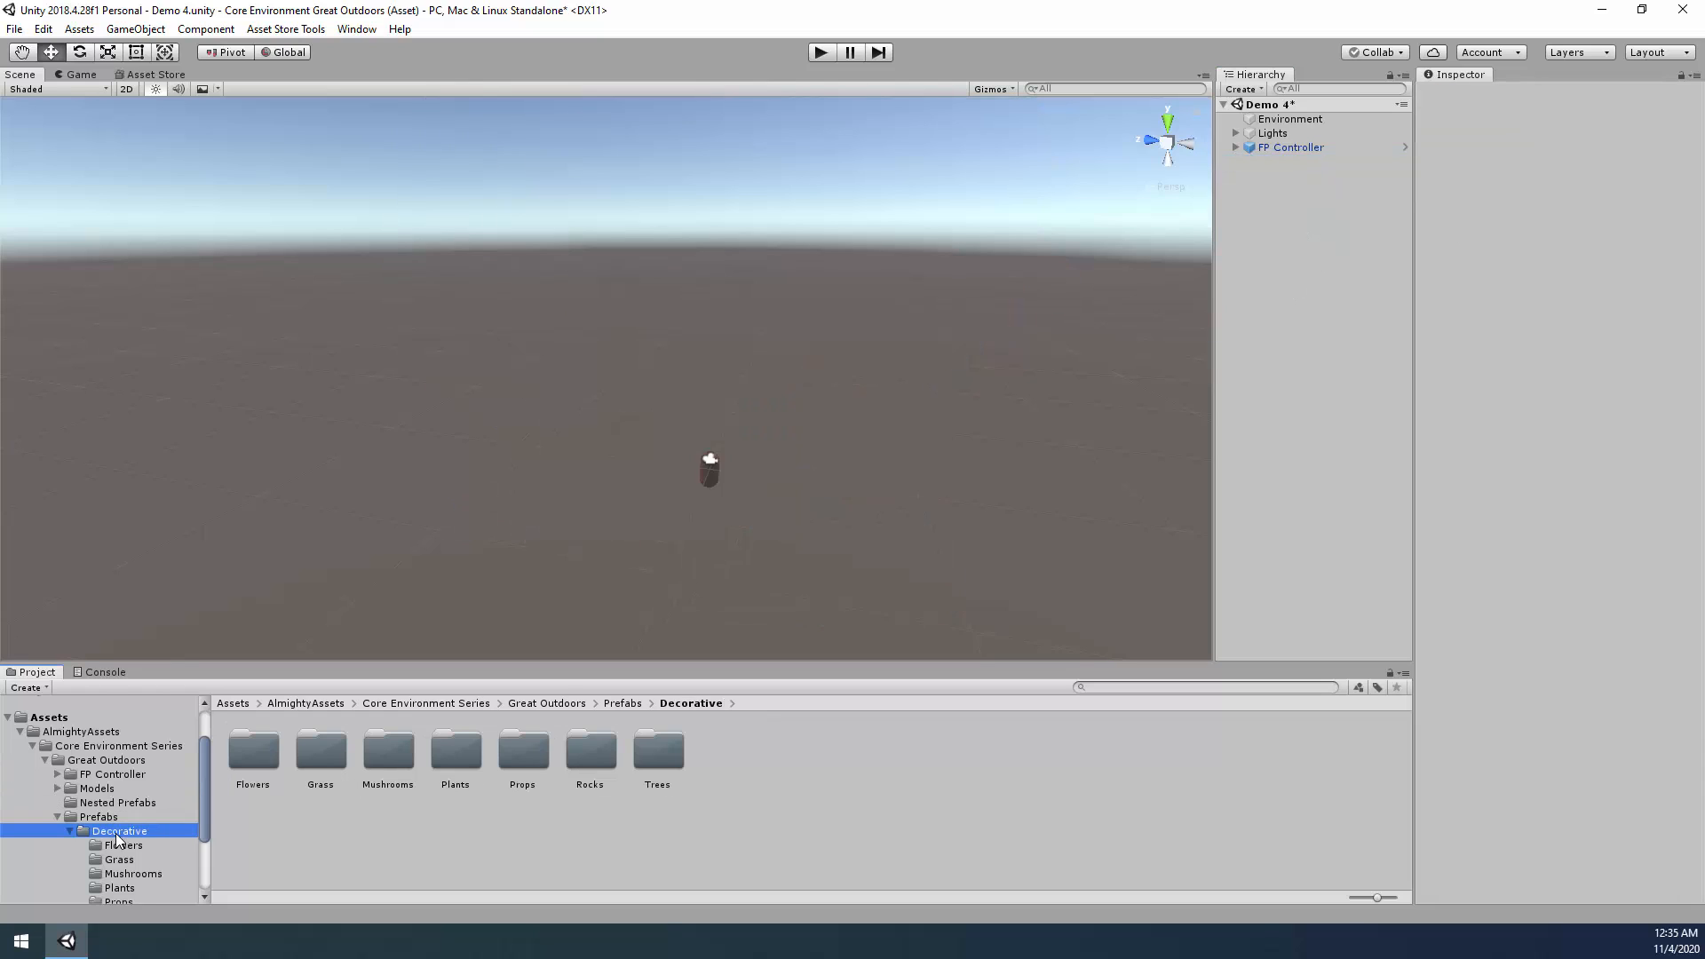
scroll(146, 807, "down", 3)
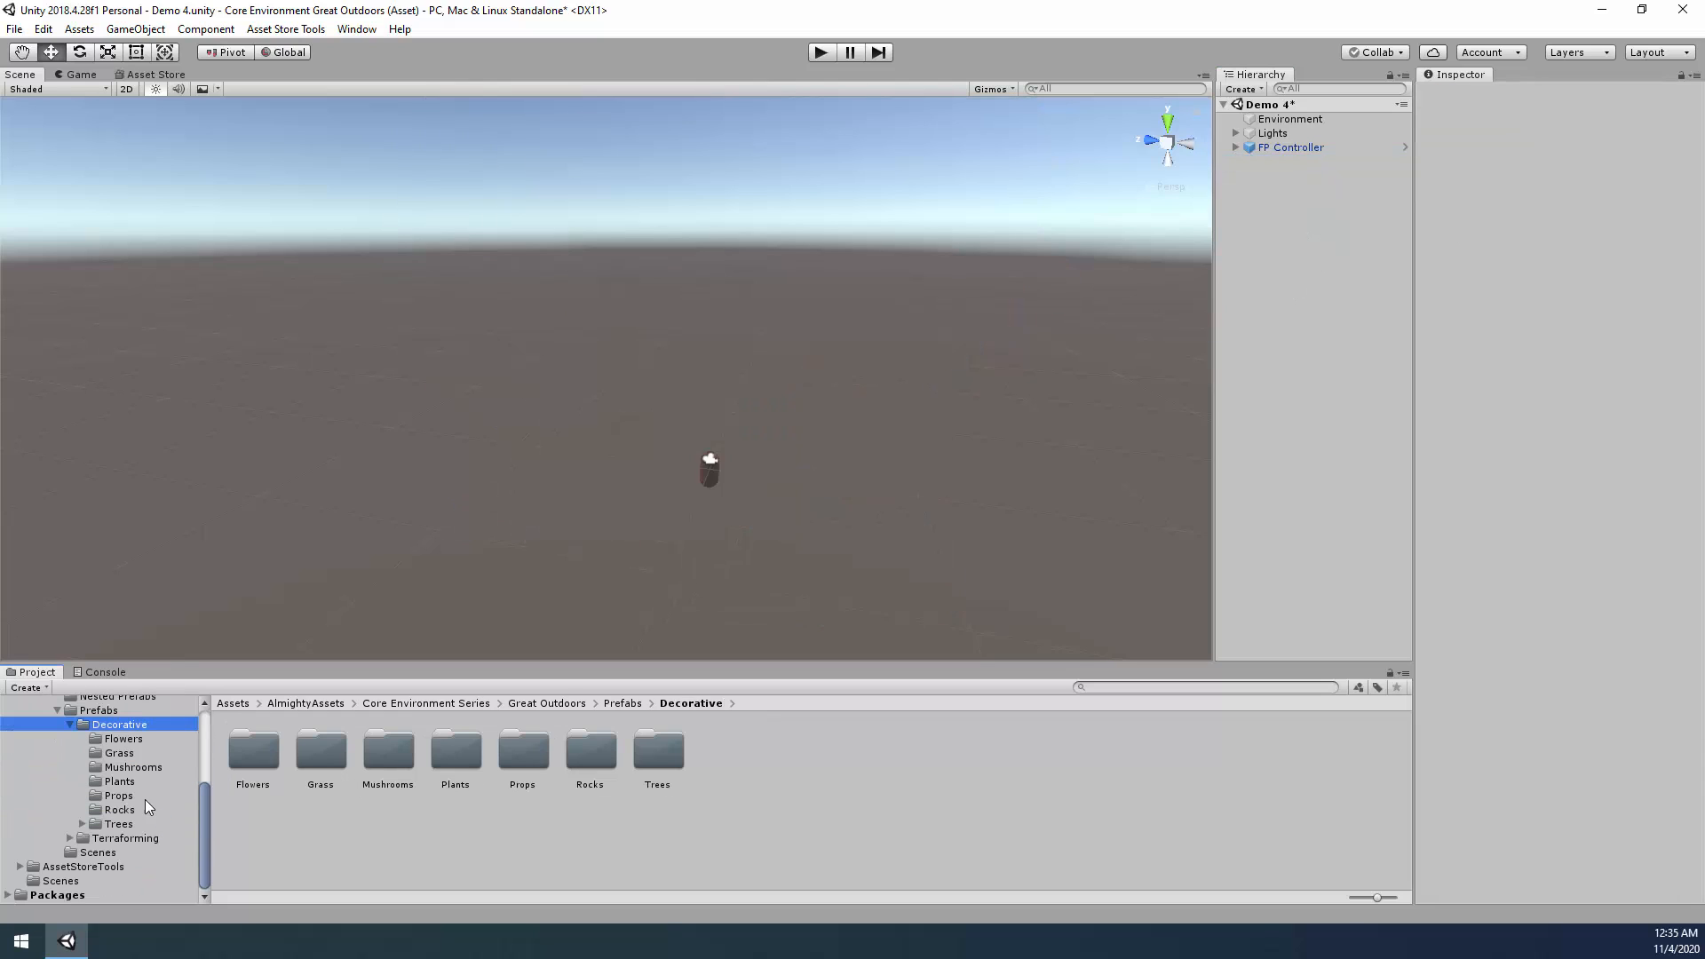
left_click(69, 726)
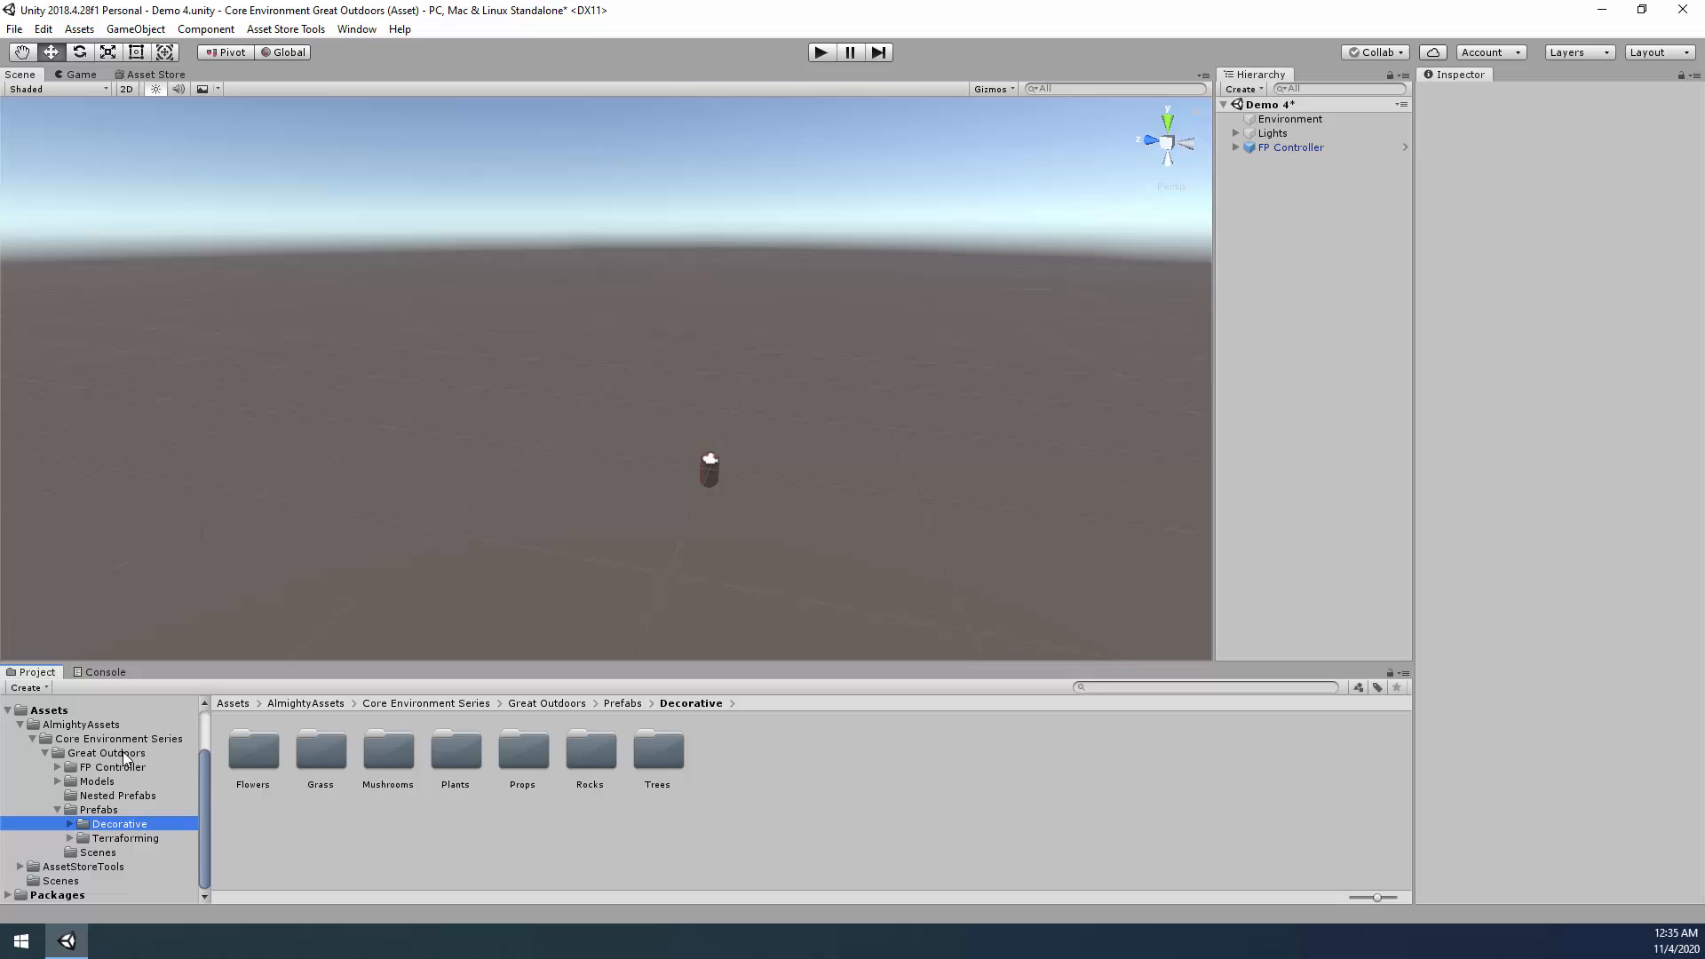
Expand the Terraforming prefabs folder and collapse its Creeks & Paths, Elevations and Foundations subfolders.
left_click(122, 838)
left_click(70, 838, "alt")
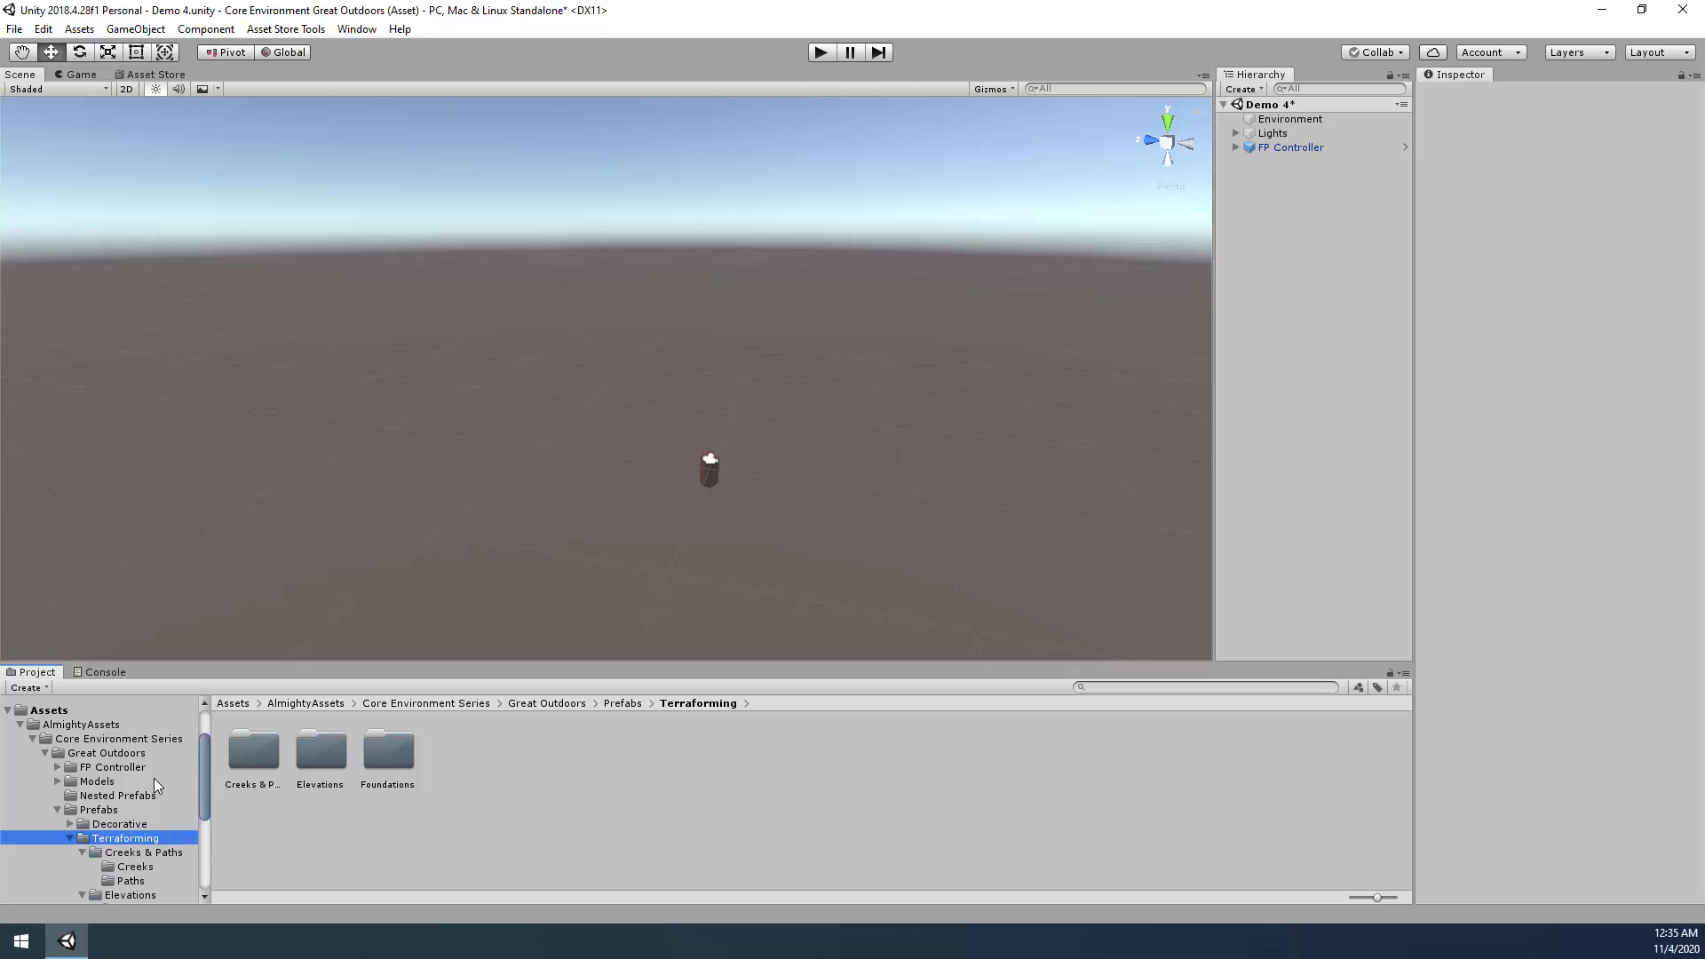
left_click(82, 746)
left_click(80, 760)
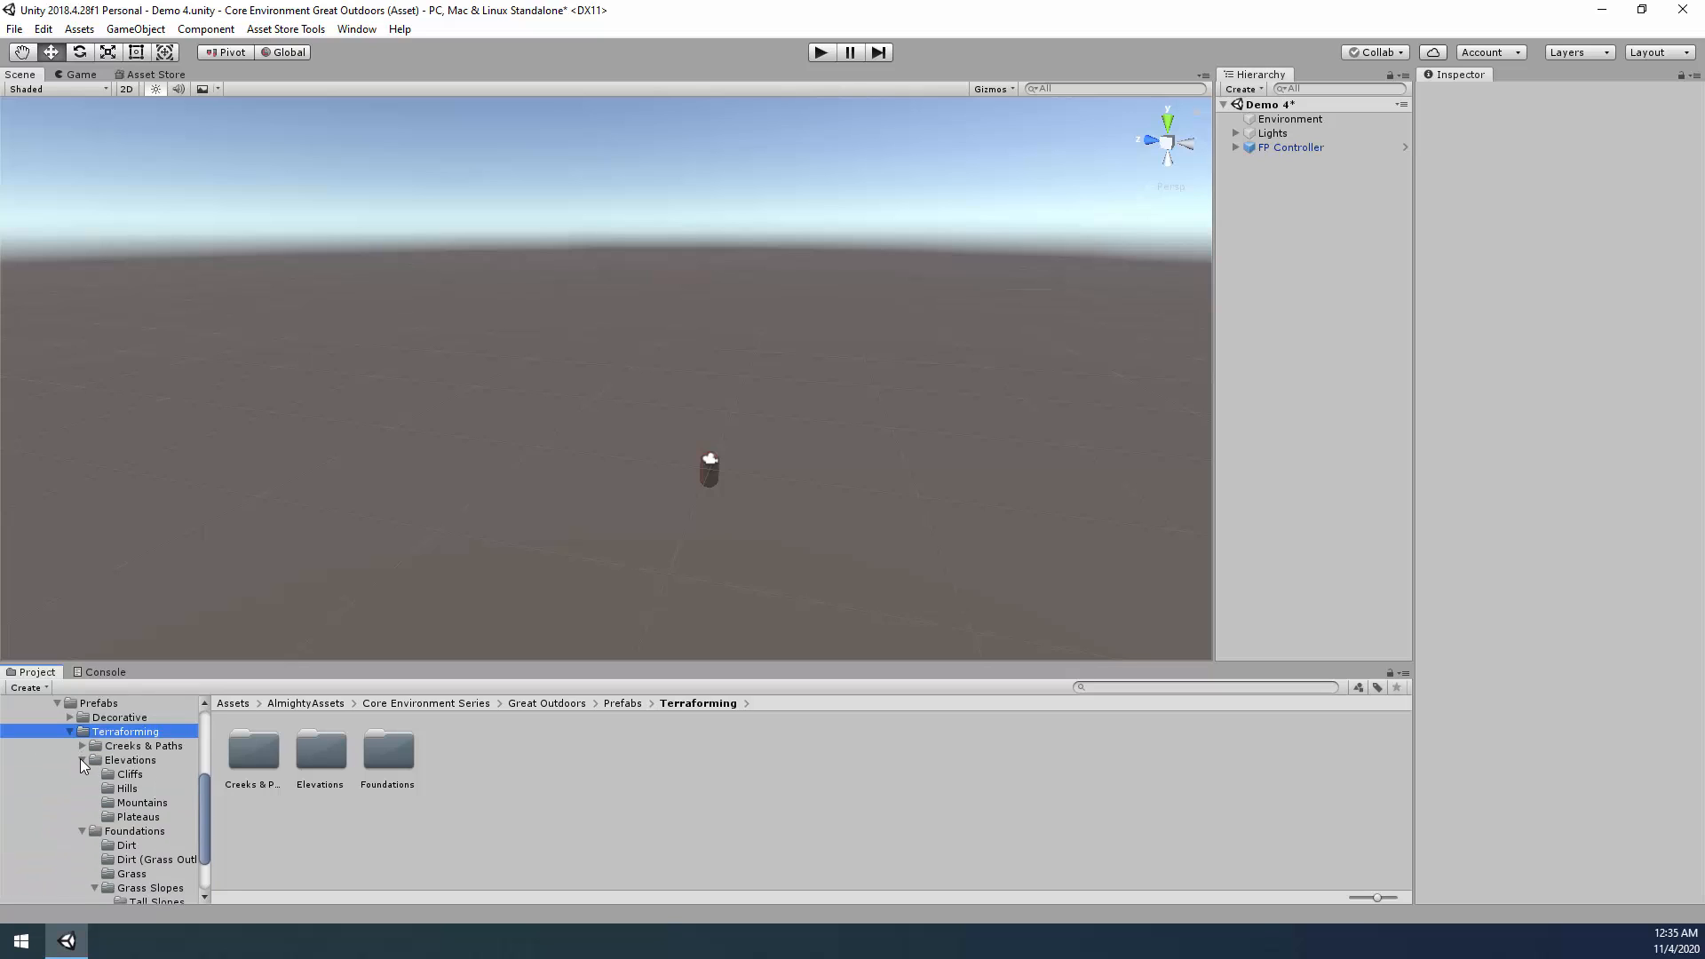
left_click(82, 774)
Review the contents of Creeks & Paths and Elevations, expanding Elevations in the project tree.
left_click(119, 810)
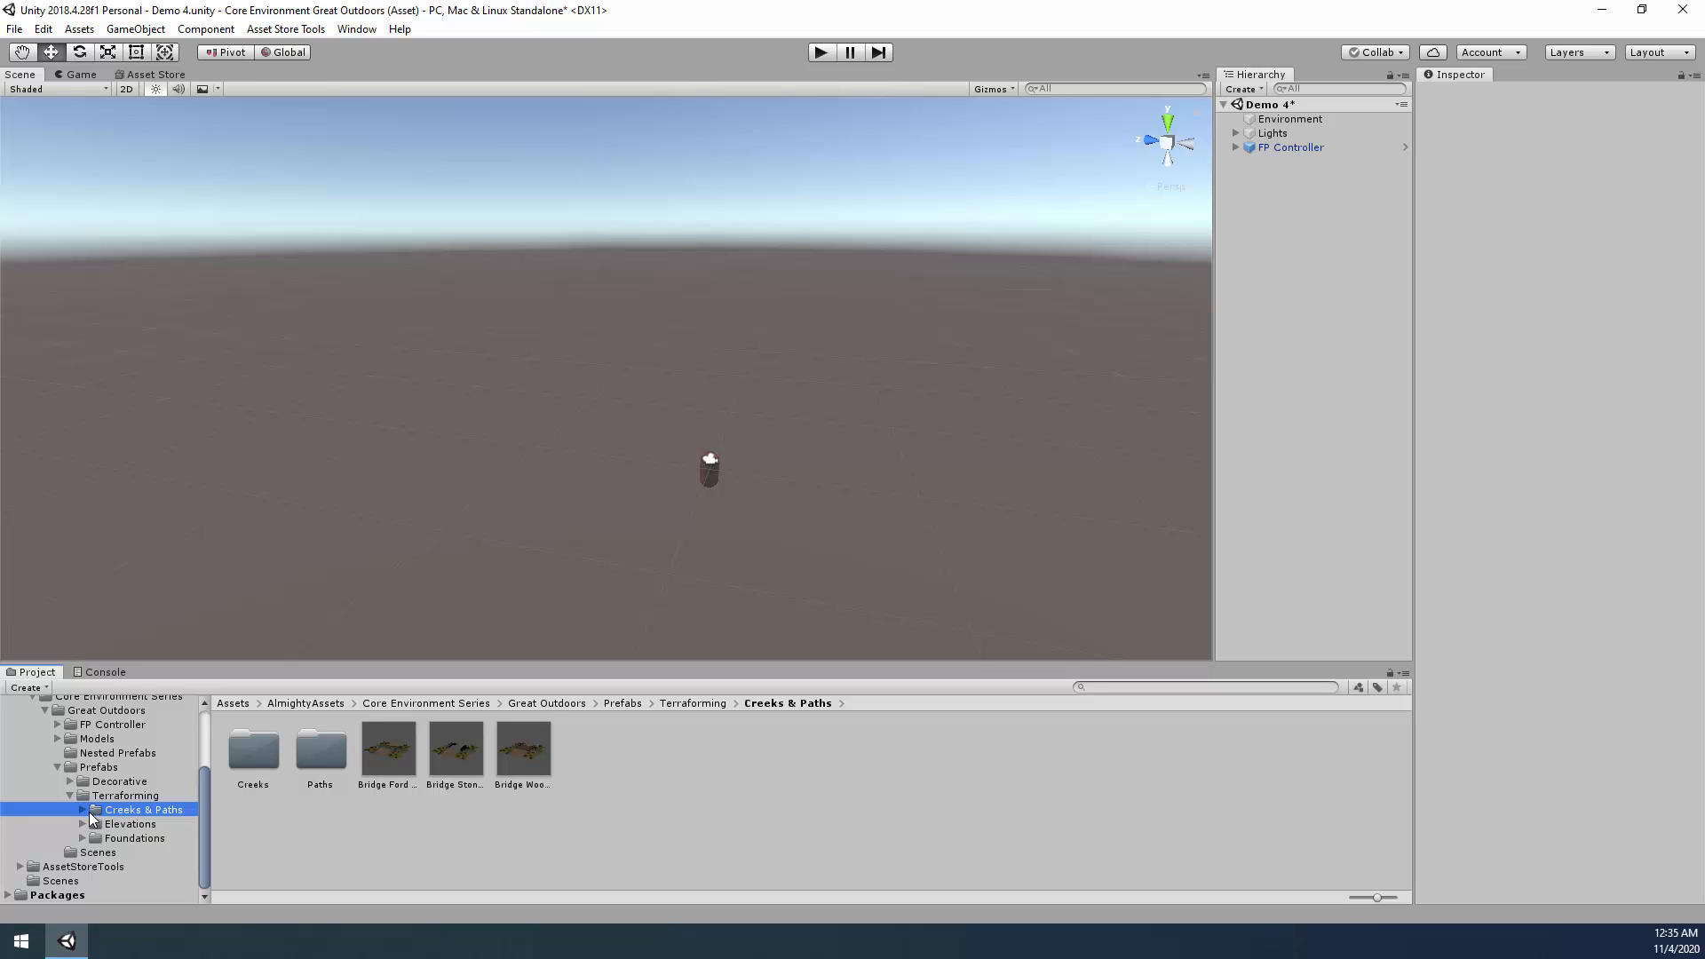
left_click(112, 824)
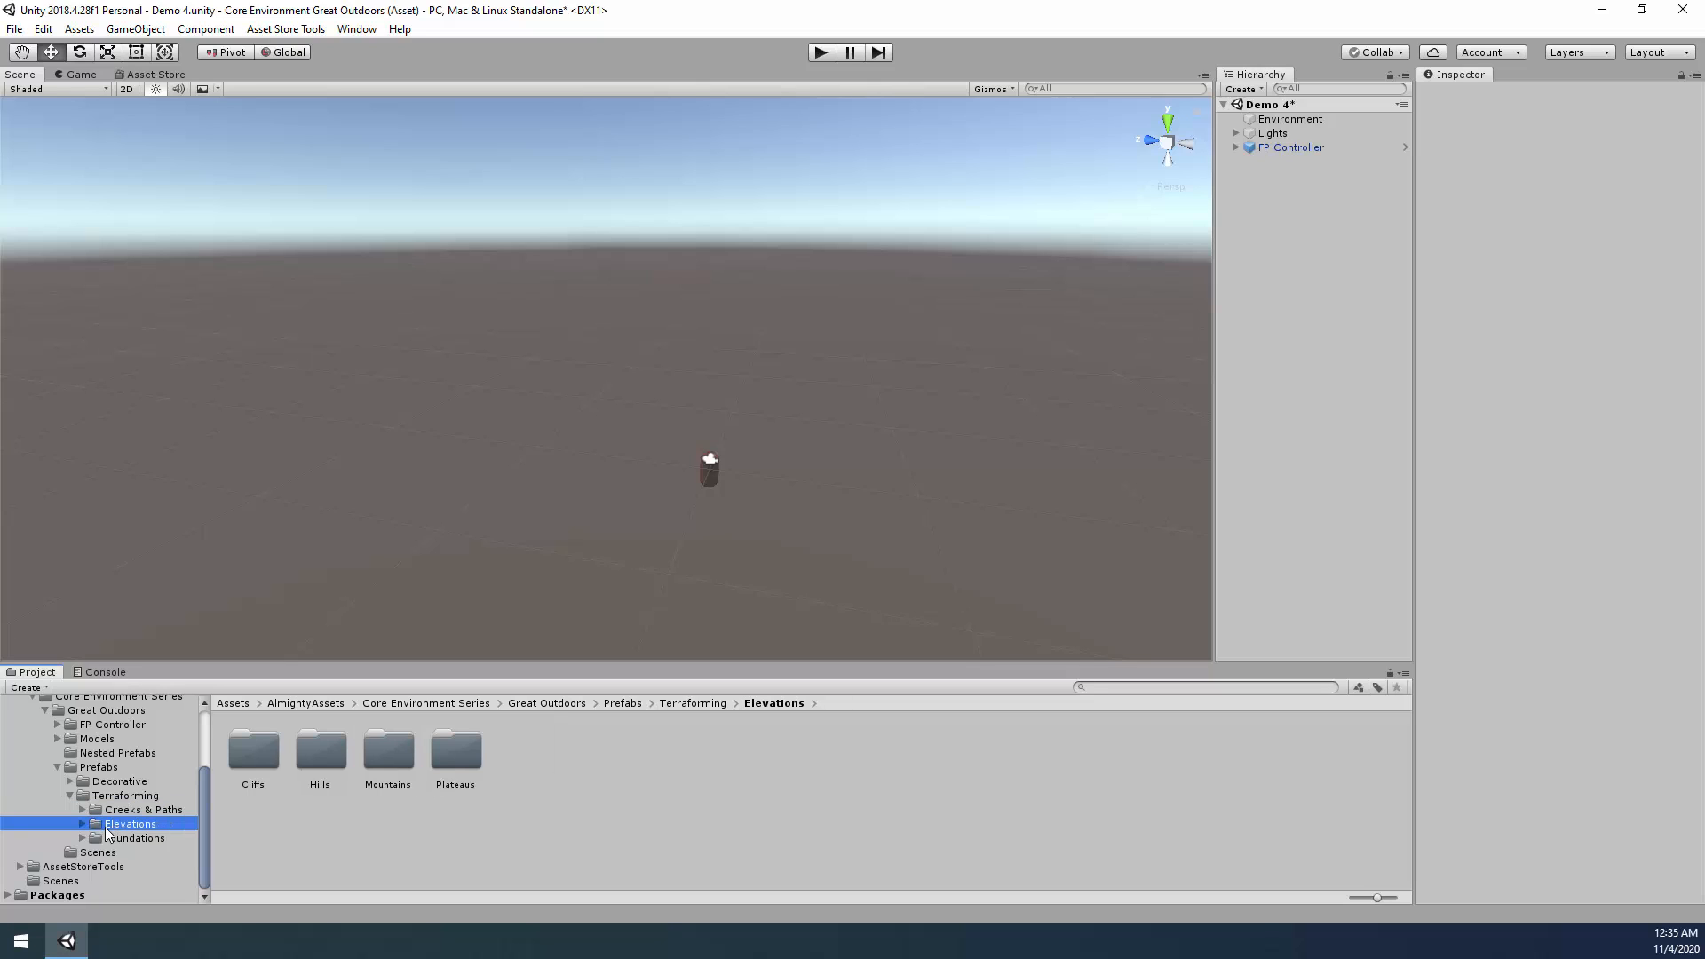
left_click(83, 825)
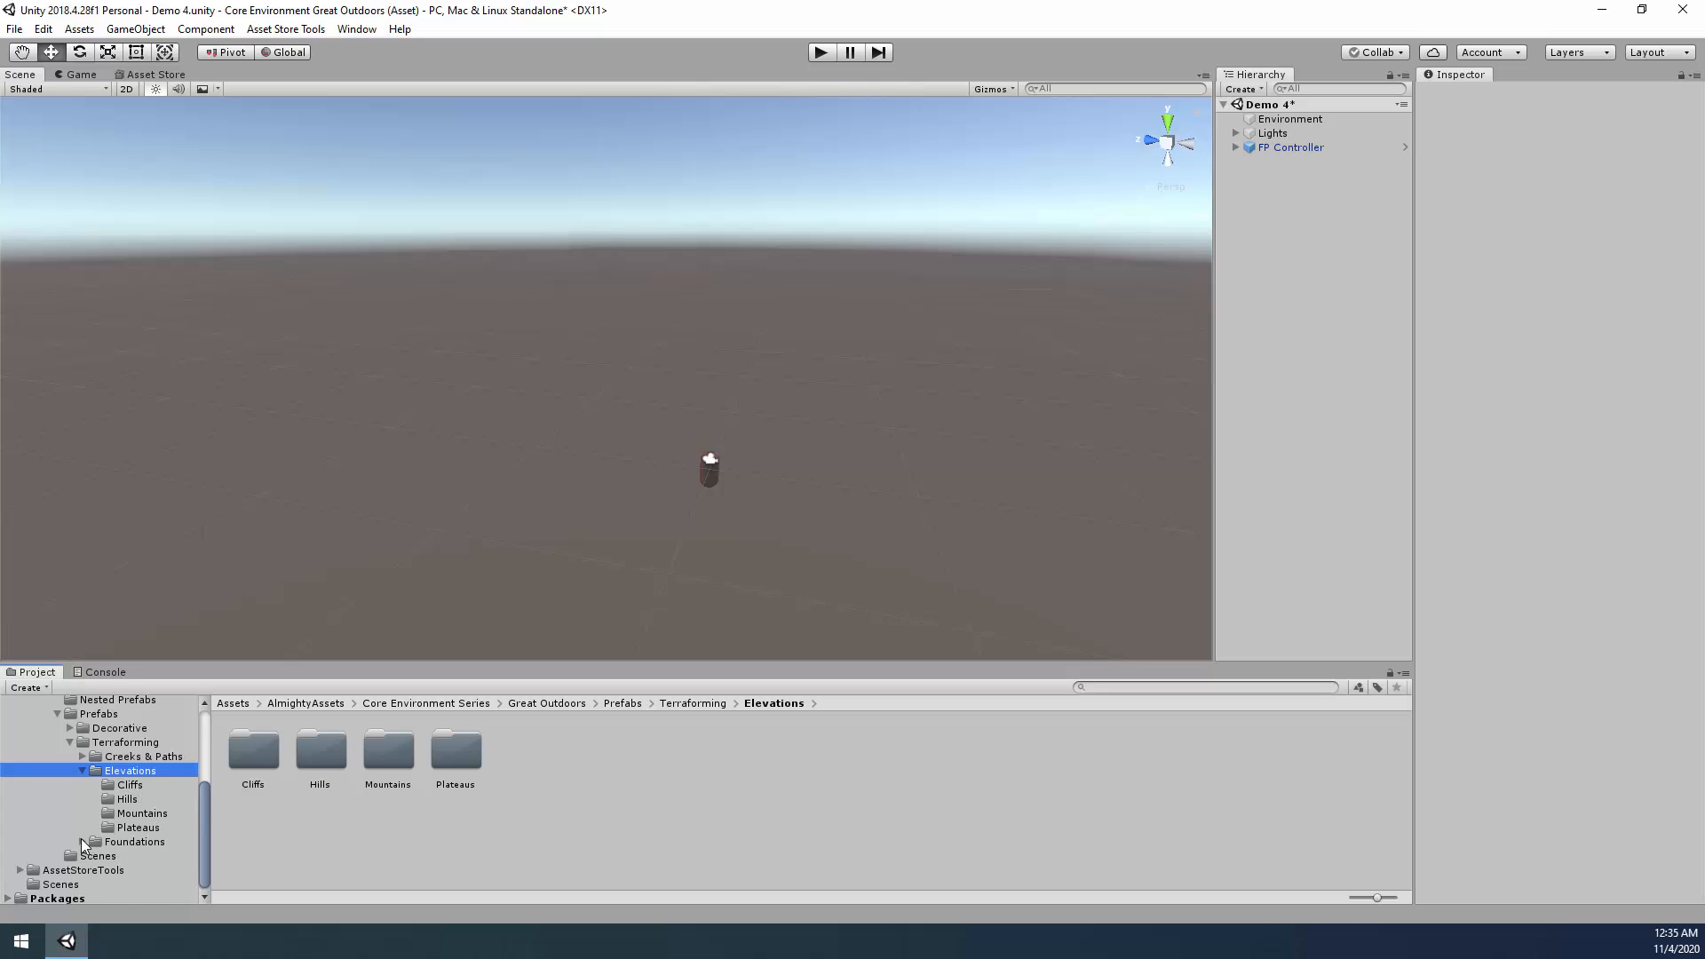
Examine the Grass and Grass Slopes prefabs under Foundations, previewing Bend Outer Wide (Grass Slope).
left_click(81, 841)
scroll(140, 787, "down", 1)
left_click(121, 832)
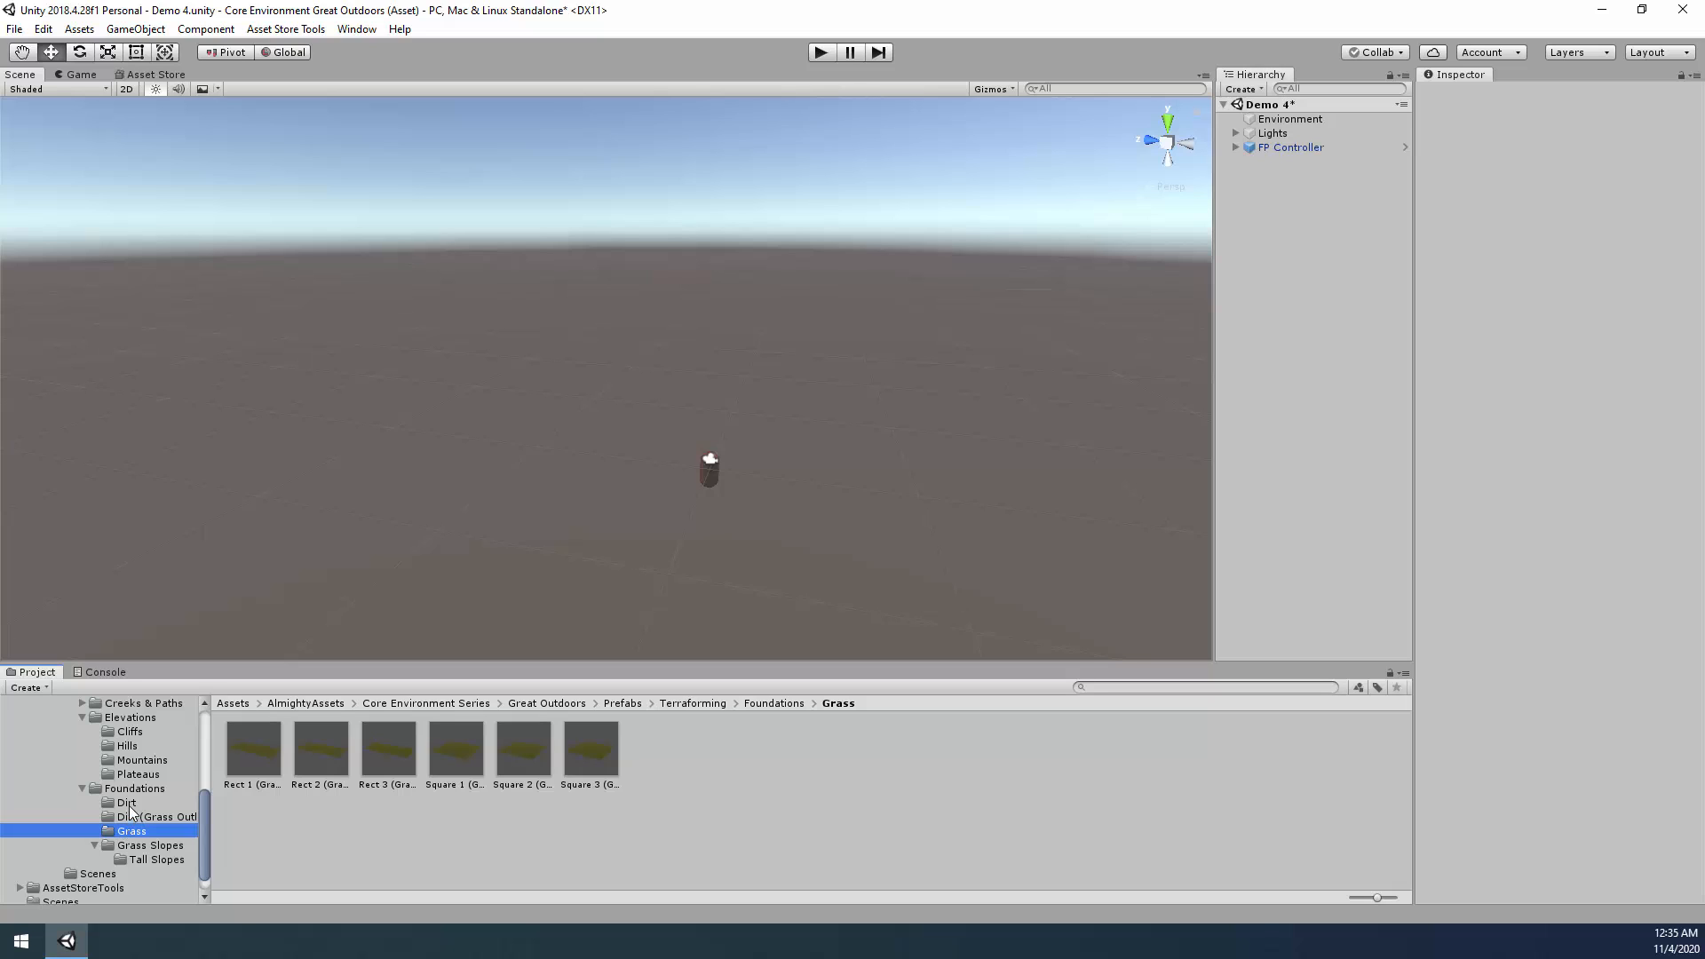
left_click(147, 847)
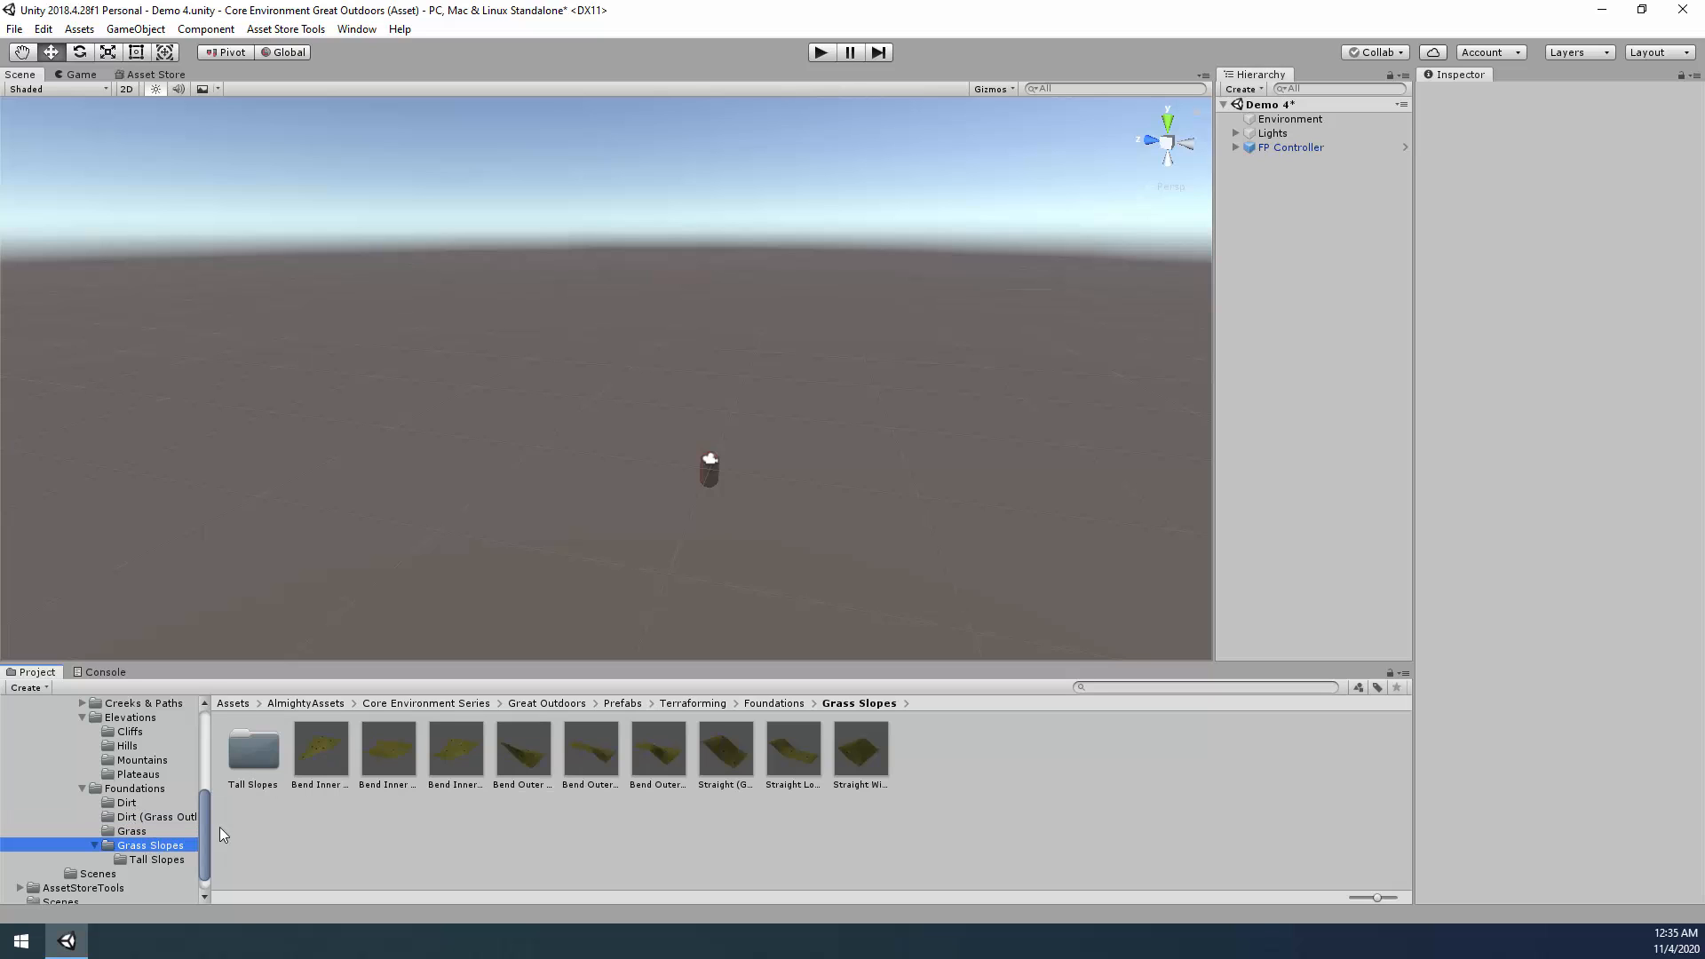
left_click(647, 739)
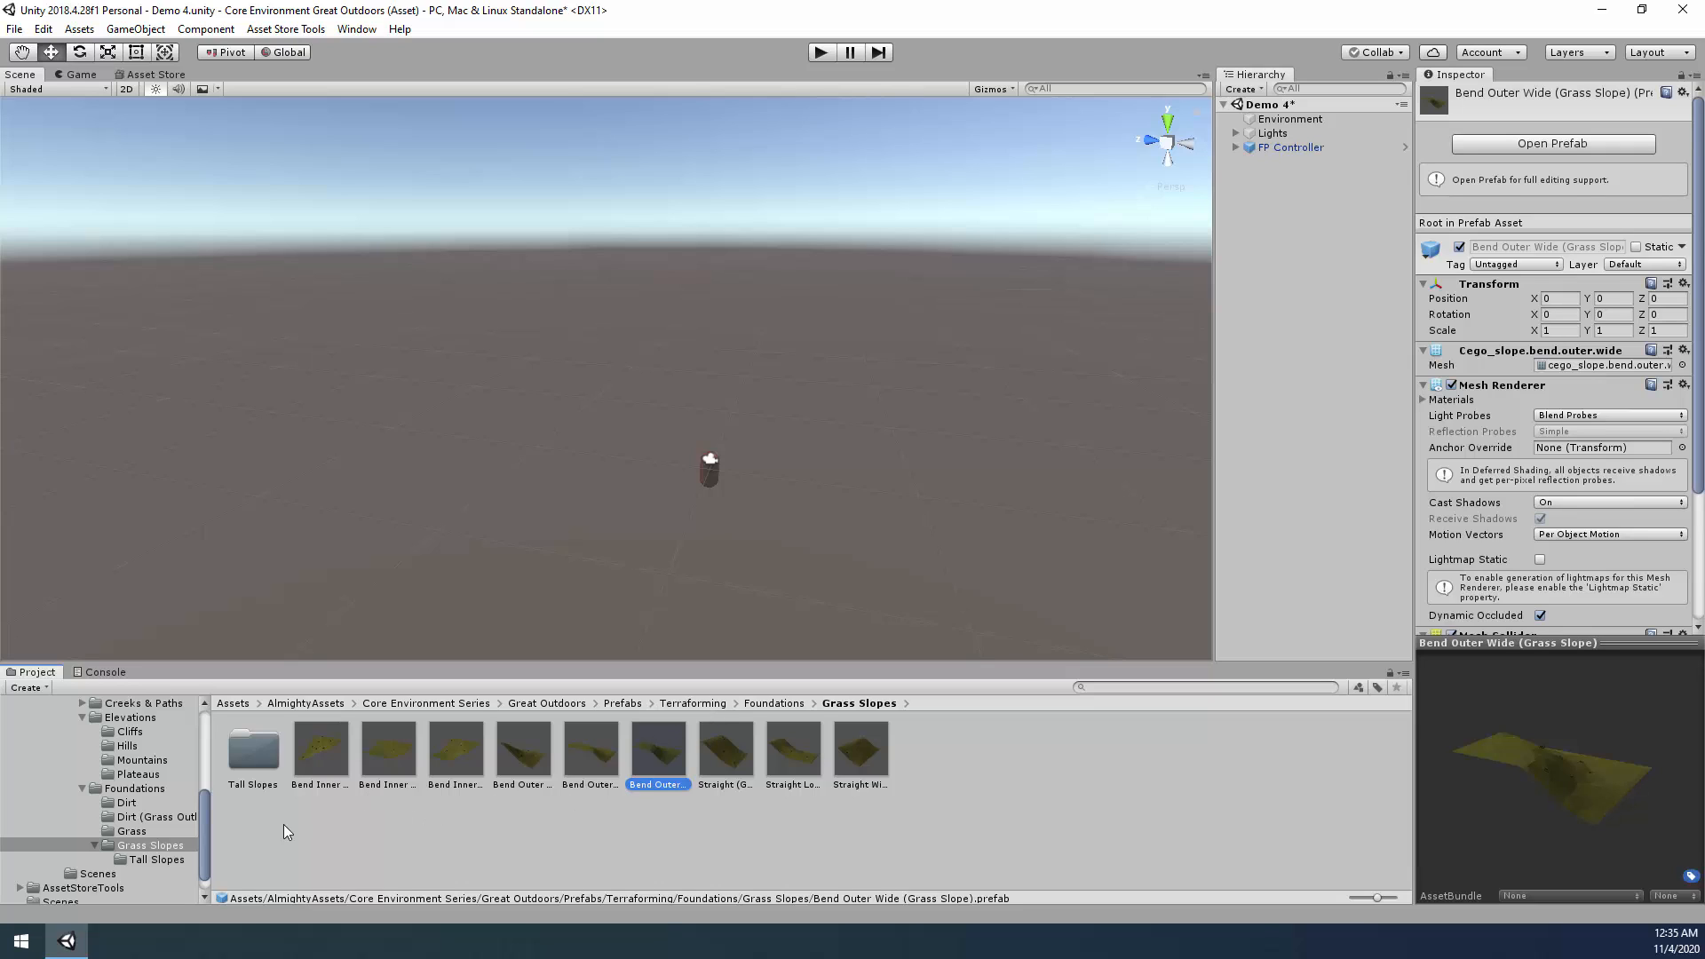
Collapse Elevations and Foundations and show the Paths prefabs inside the Creeks & Paths folder.
scroll(129, 767, "up", 2)
left_click(125, 756)
left_click(82, 770)
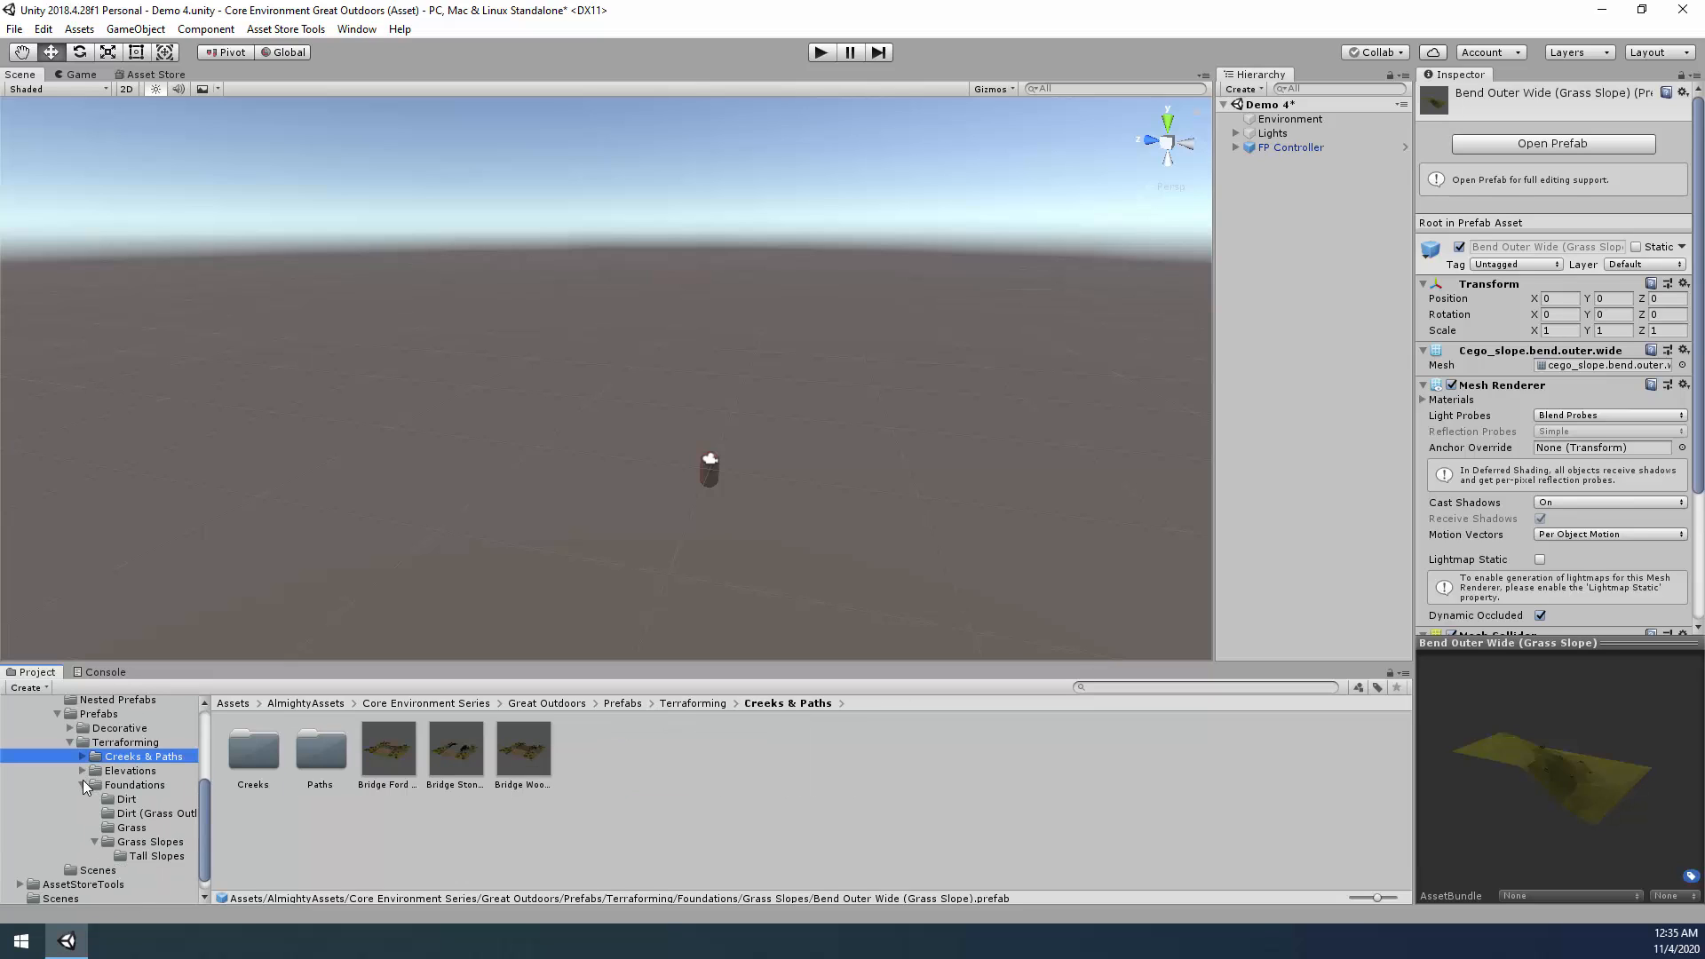
left_click(83, 783)
left_click(82, 810)
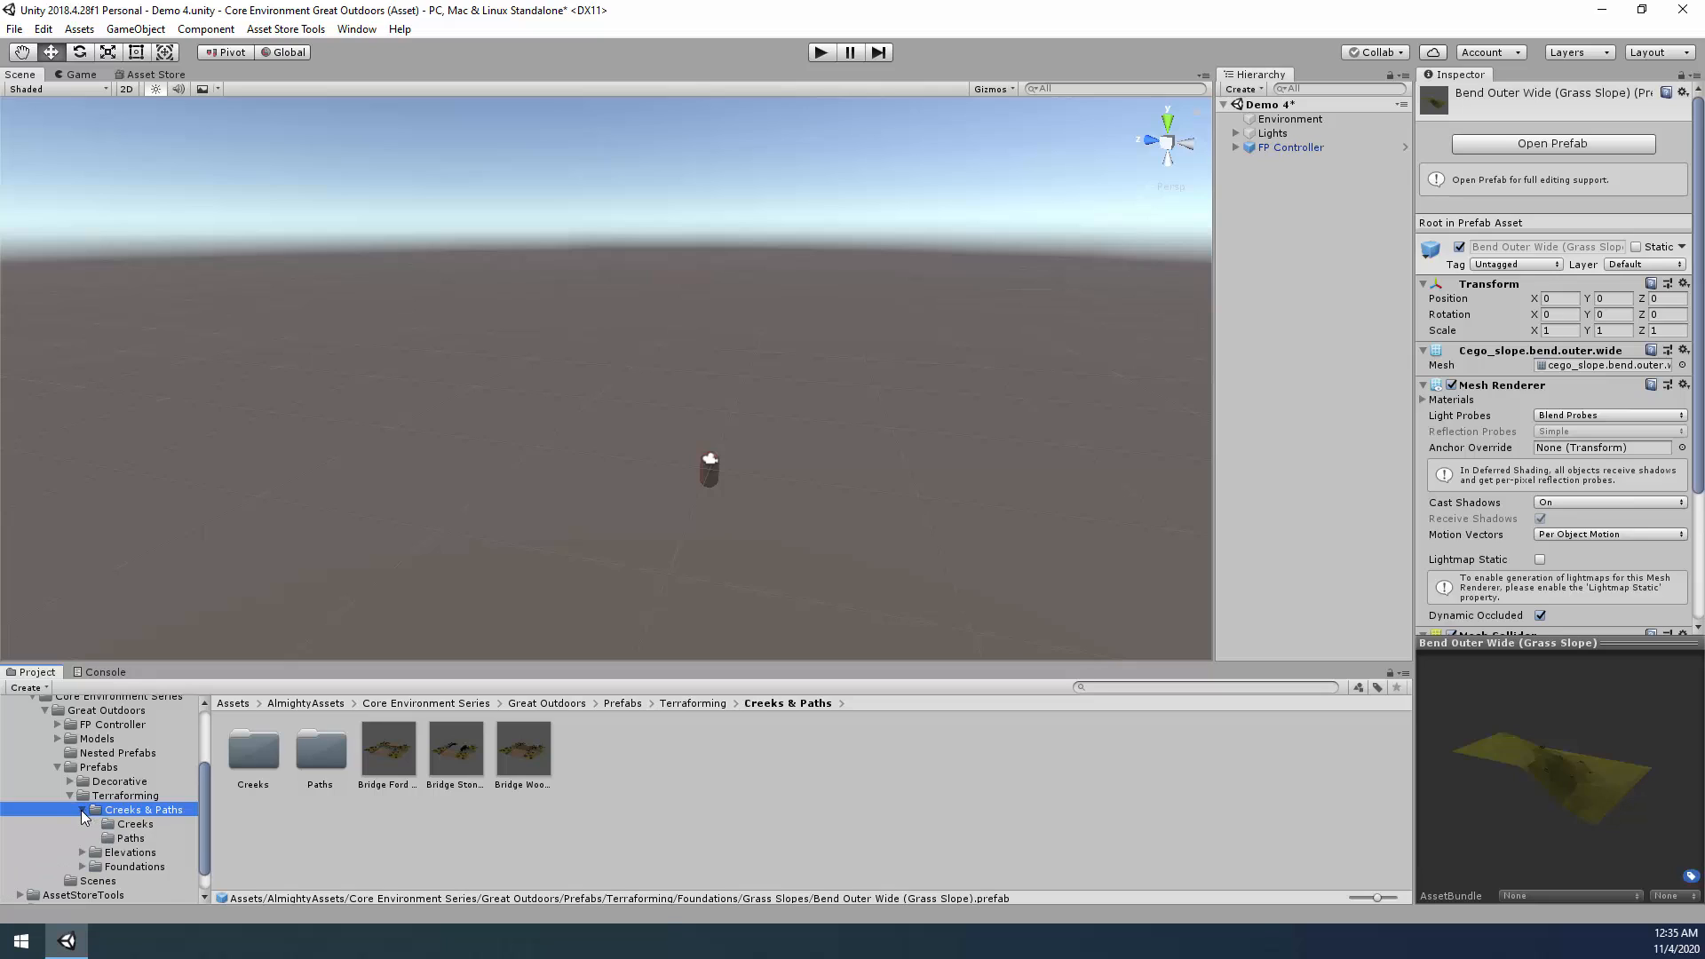
left_click(130, 837)
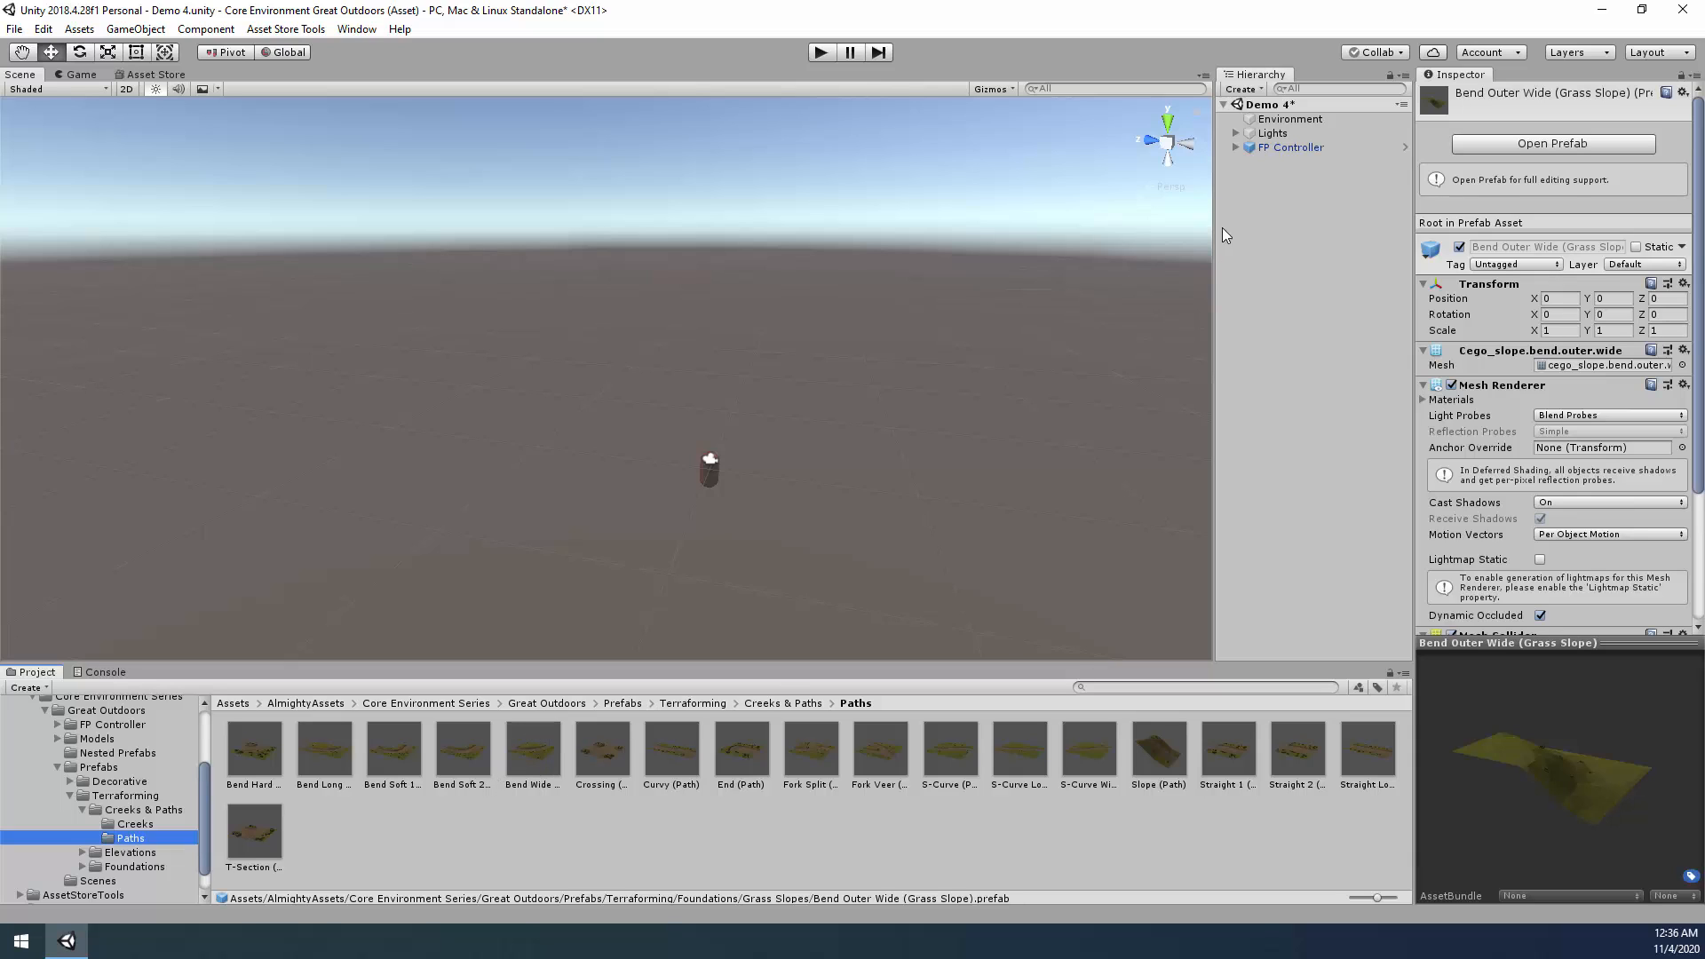
Create an empty child object named Paths under Environment.
left_click(1290, 120)
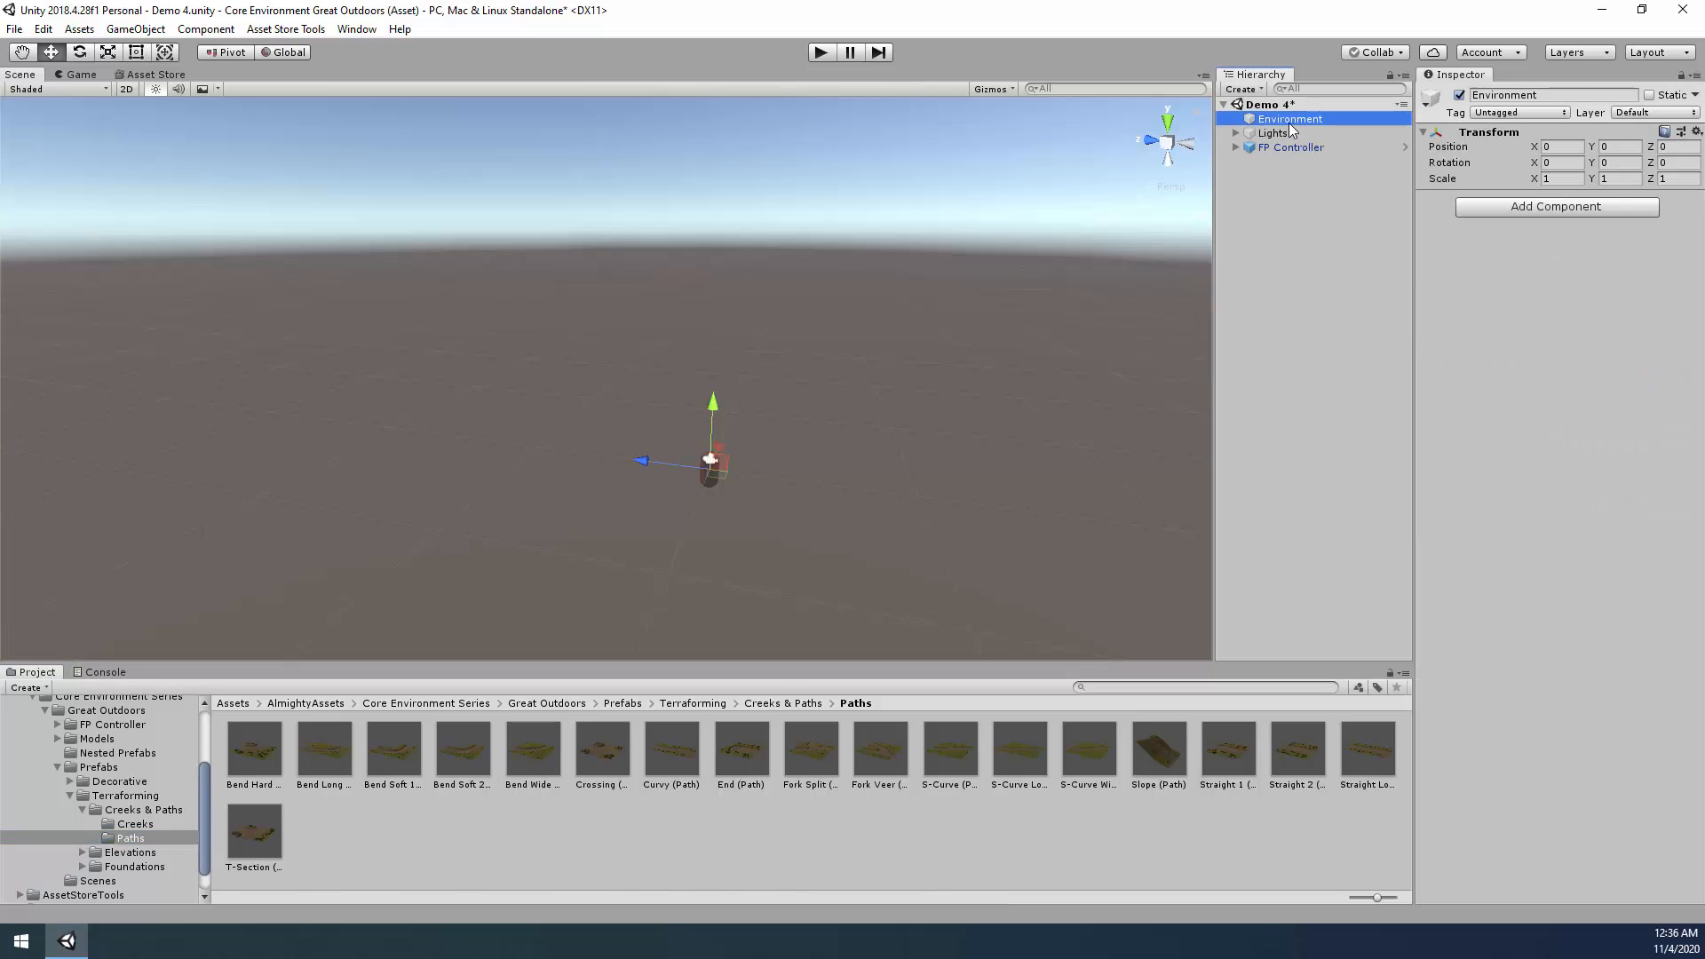
right_click(1299, 119)
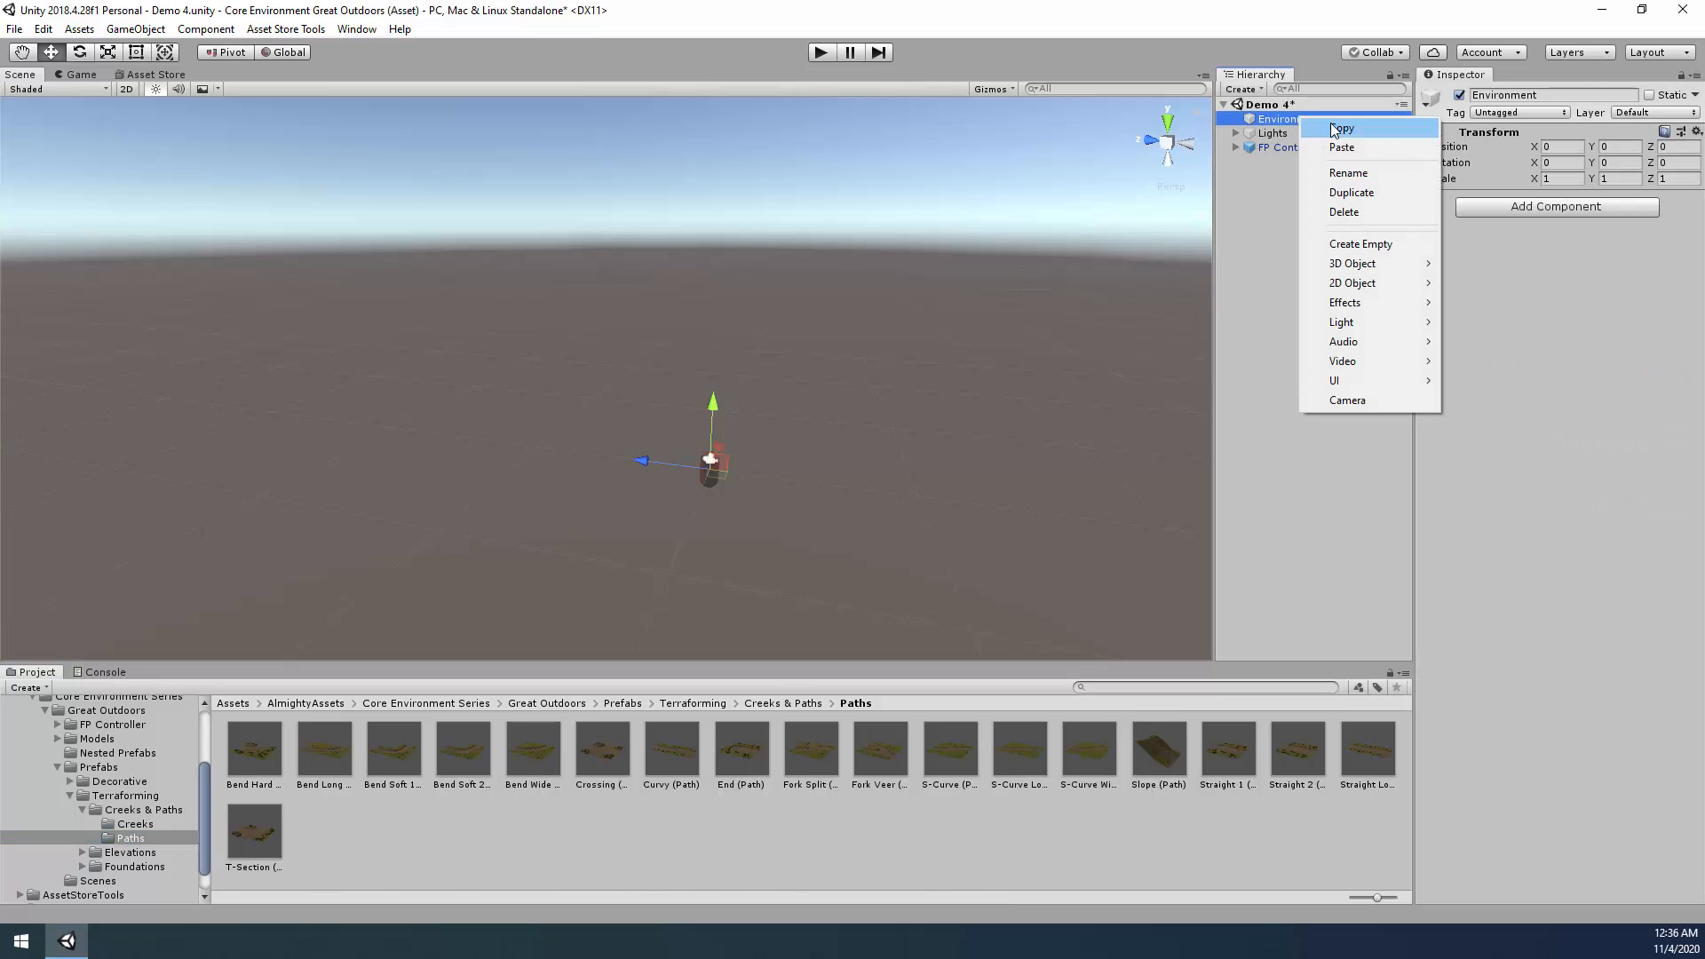
left_click(1373, 246)
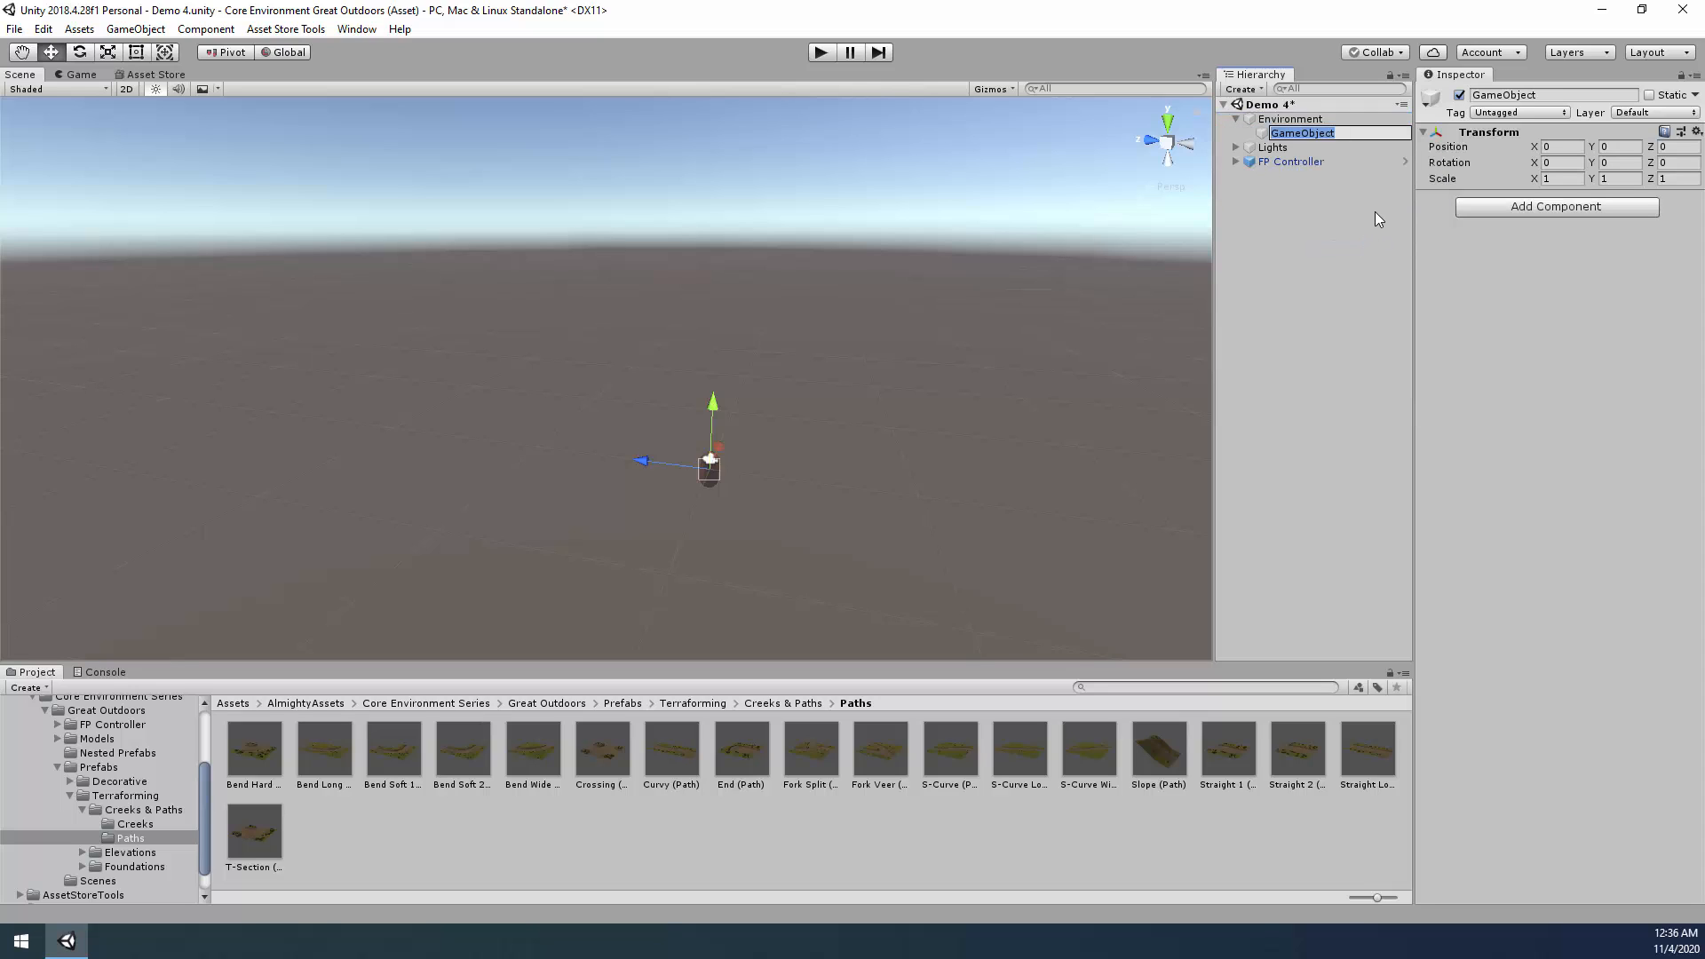
type("Paths")
key("Return")
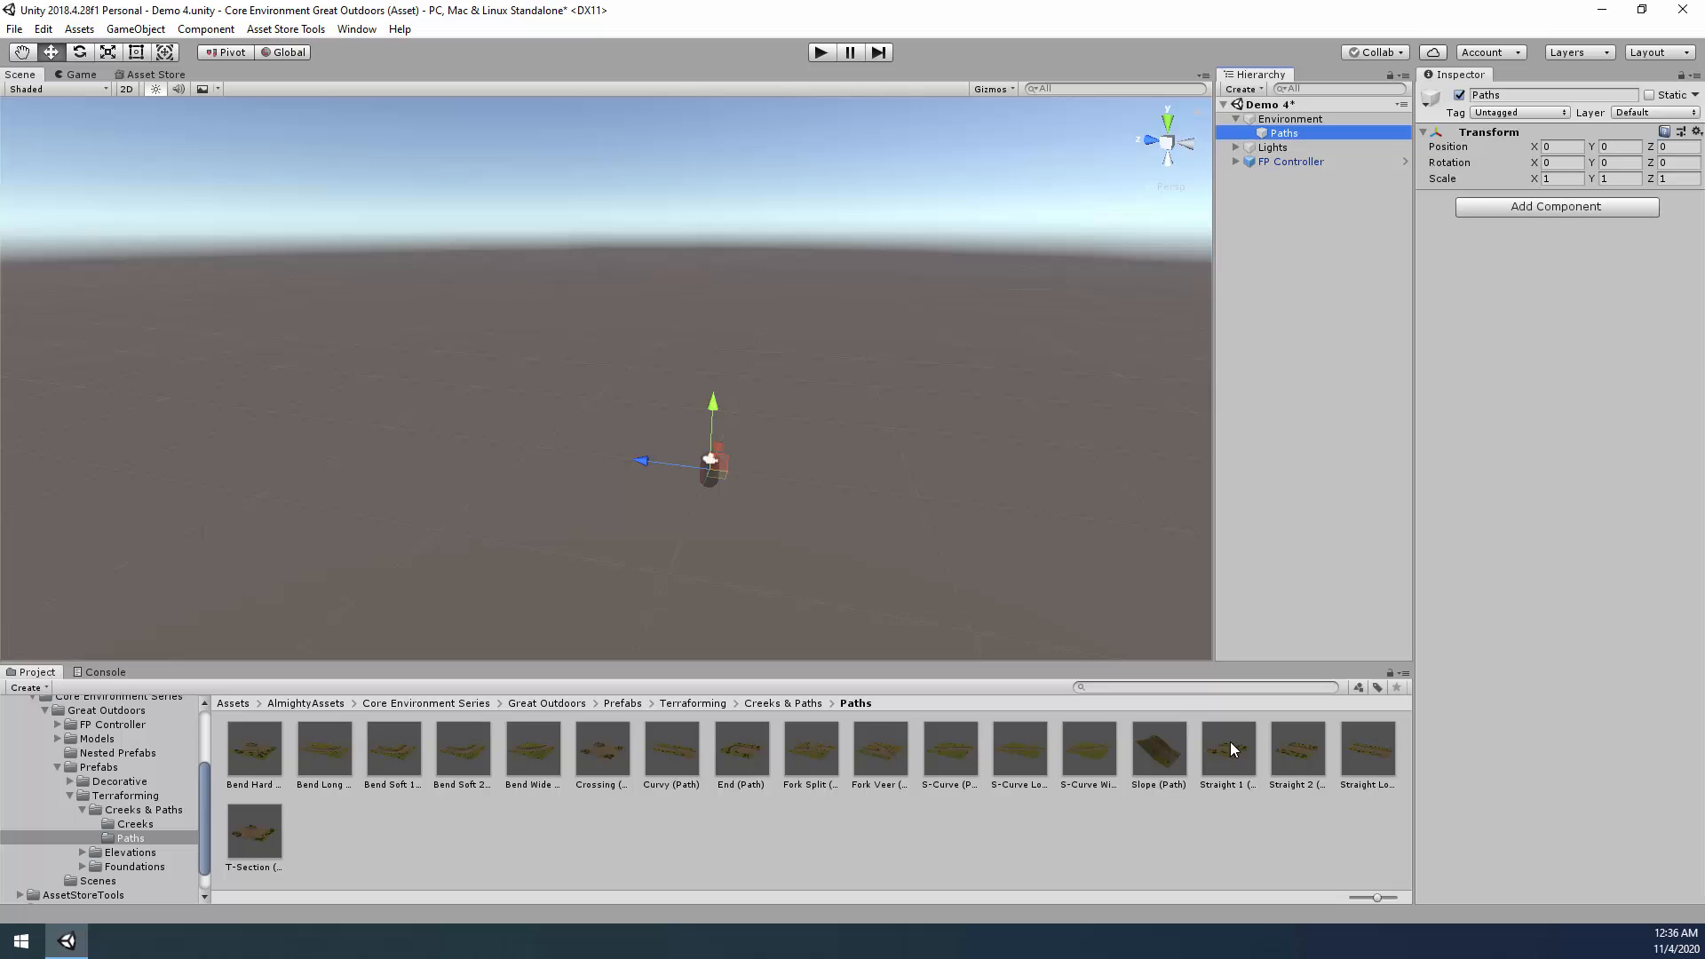
Add the Straight 1 (Path) prefab as a child of the Paths object and inspect it up close.
left_click_drag(1230, 749, 1293, 138)
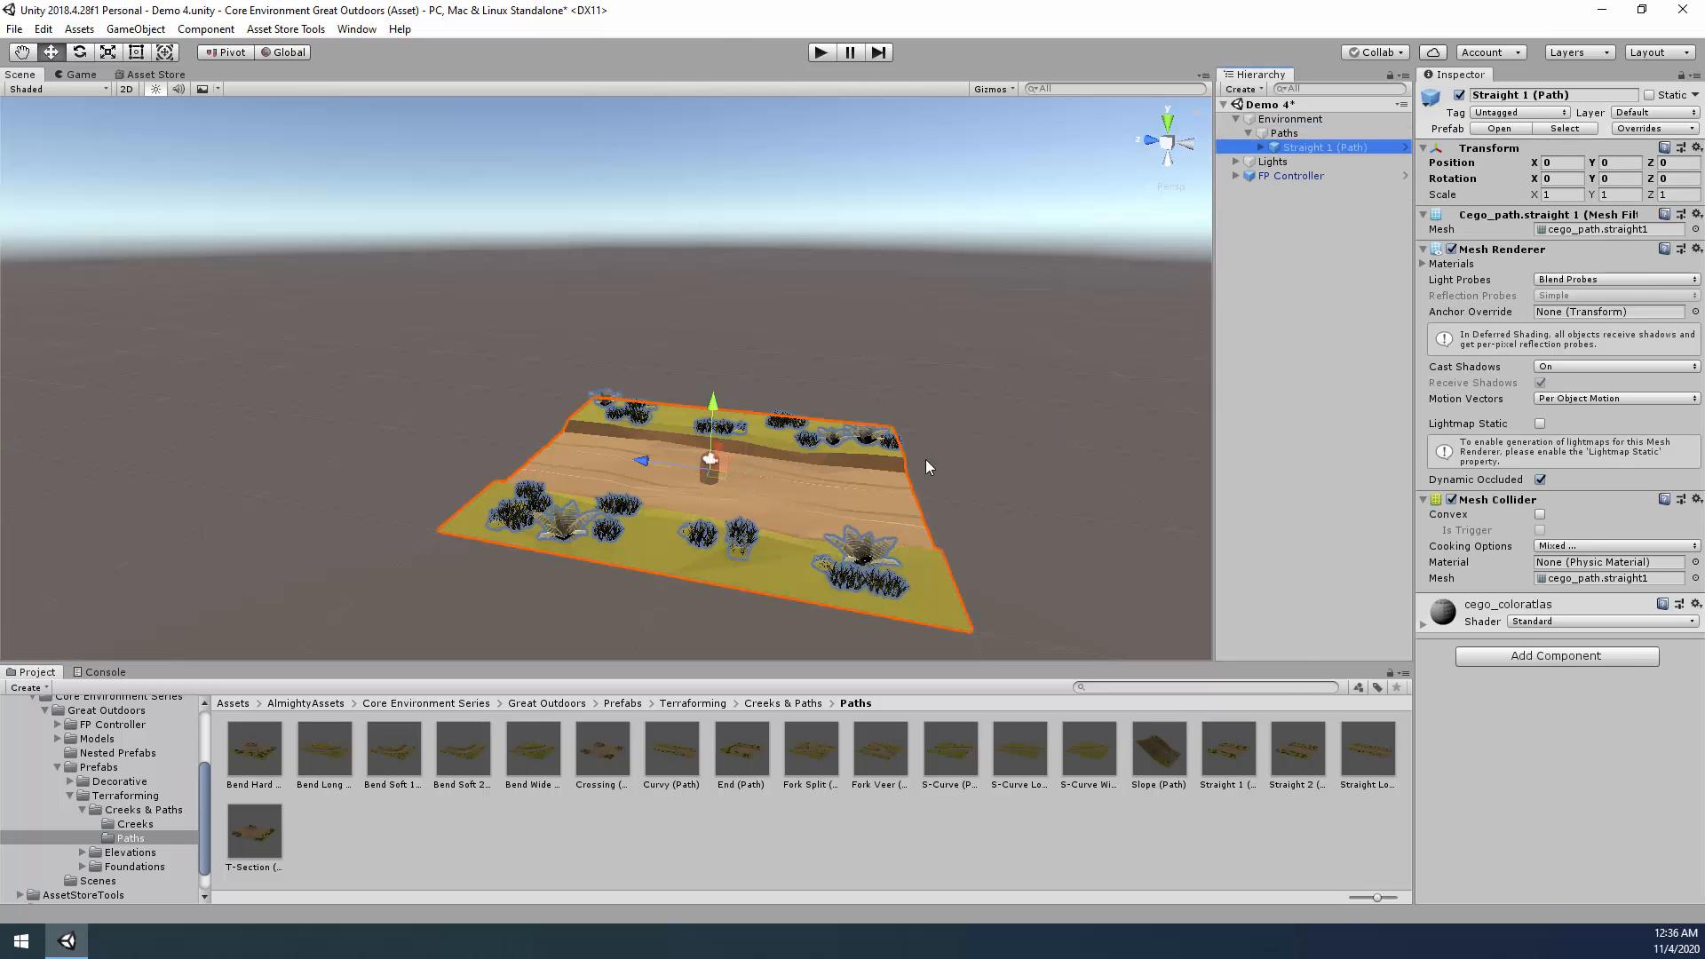
right_click_drag(925, 460, 973, 465)
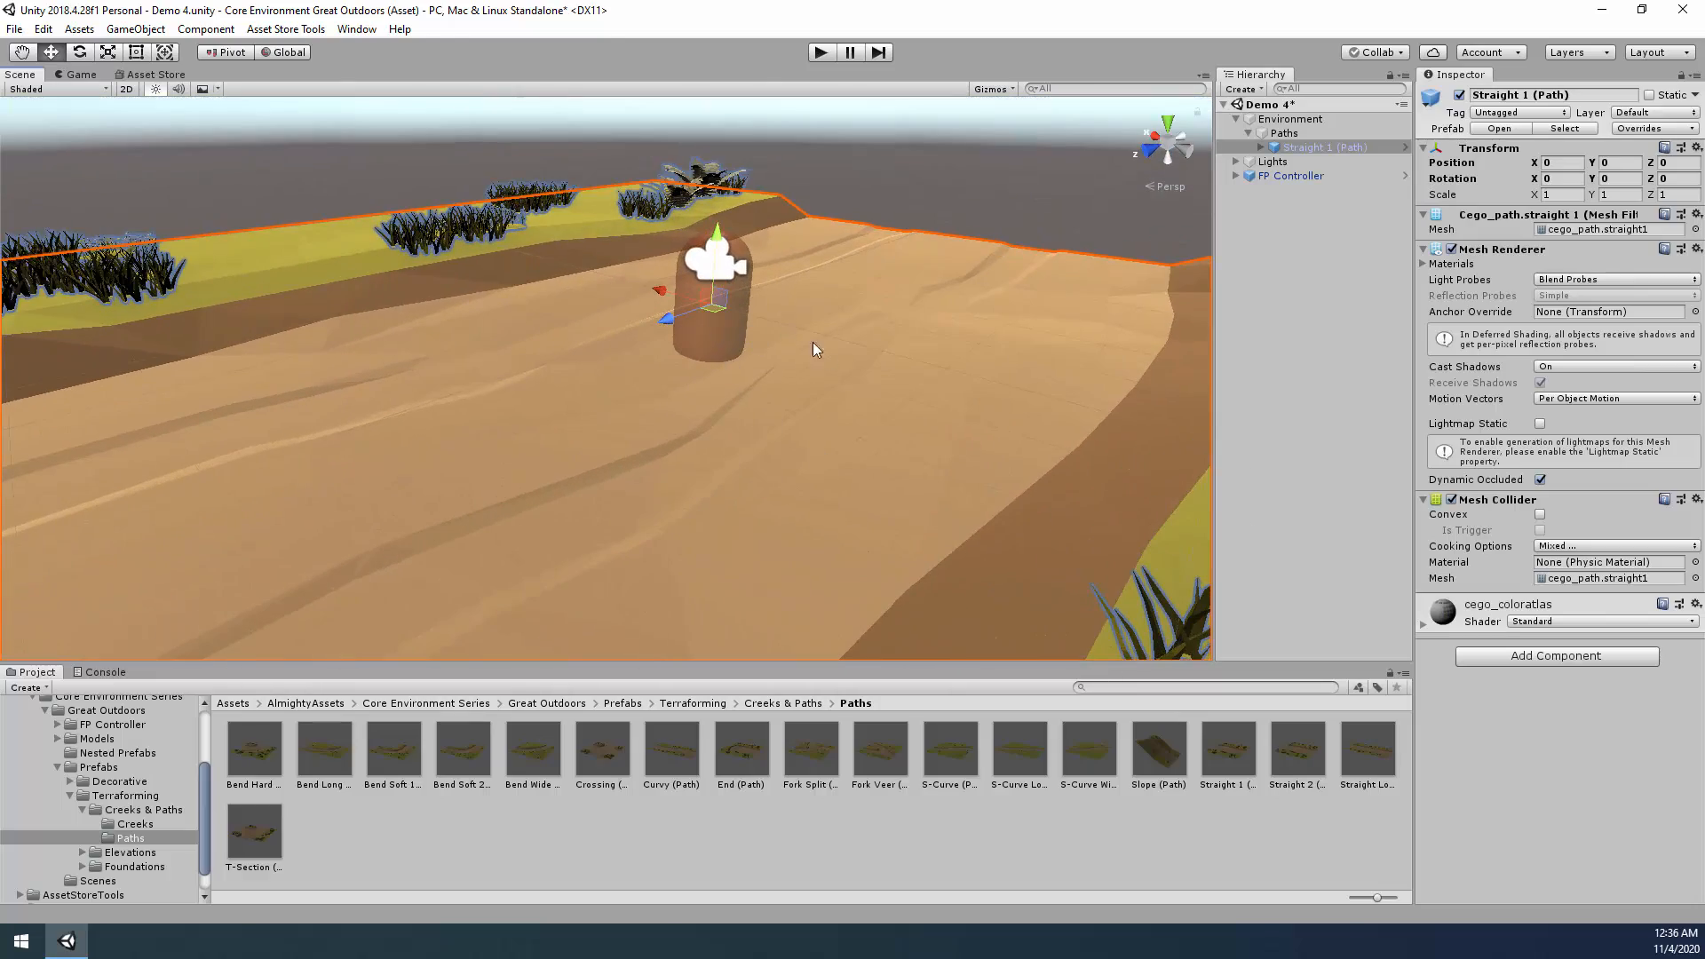
key("s")
right_click_drag(824, 371, 677, 344)
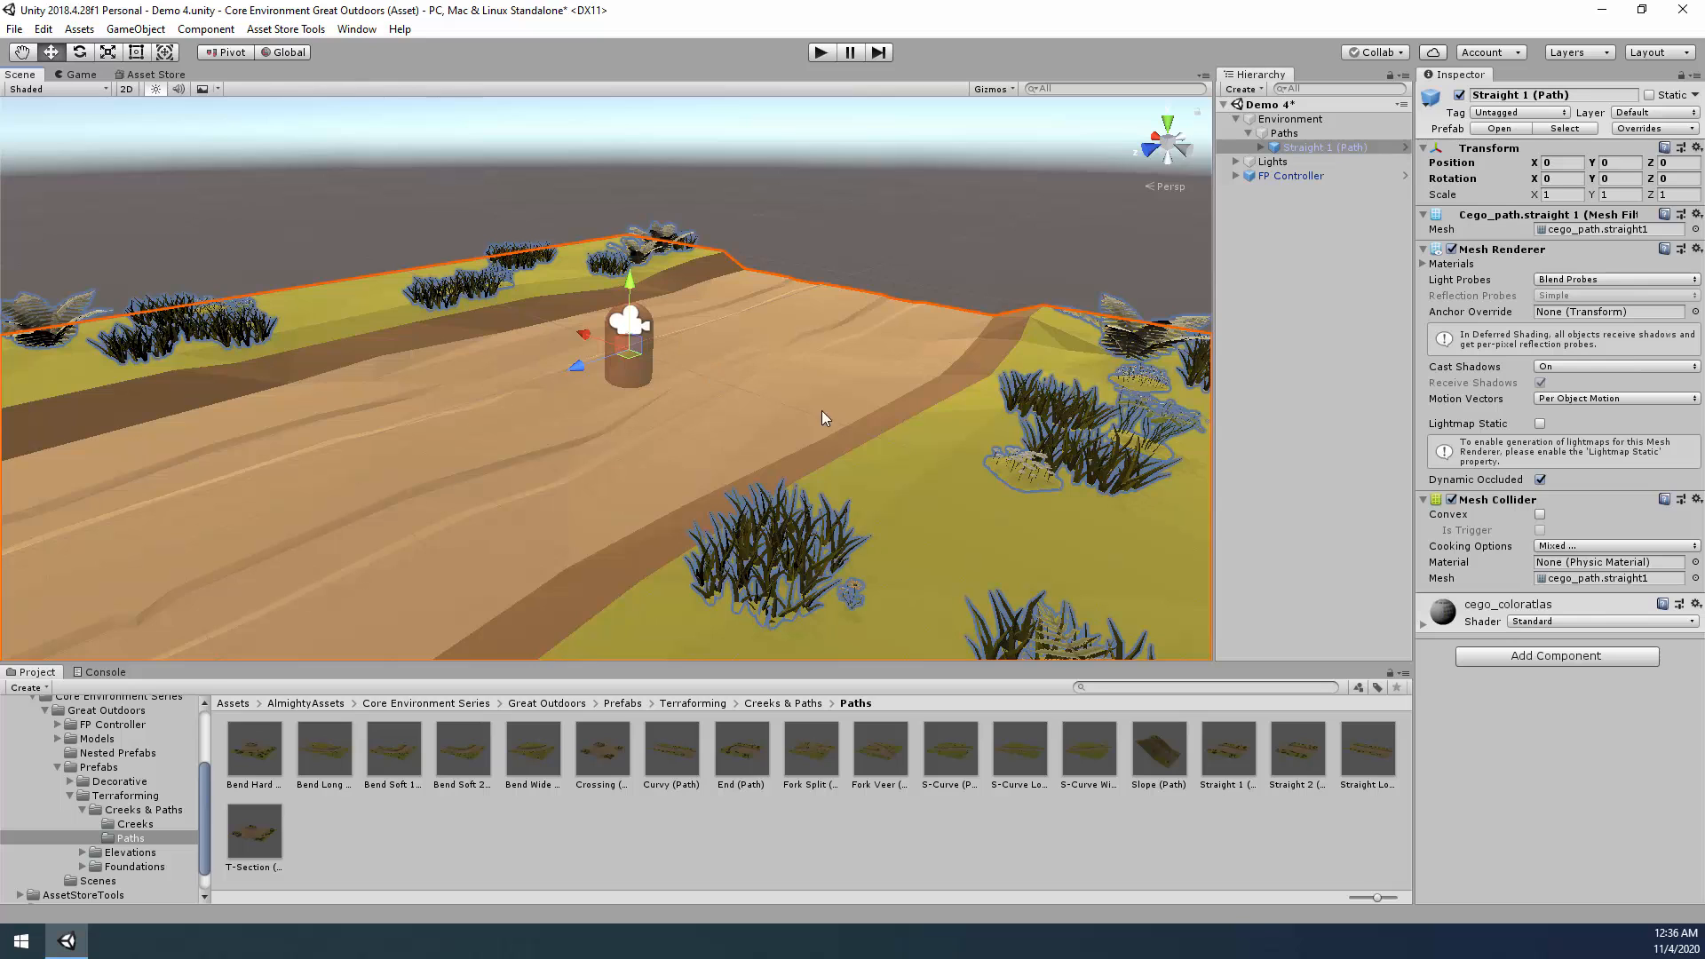
Play-test the scene by walking around on the straight path piece, and stop play mode.
key("s")
right_click_drag(823, 412, 942, 334)
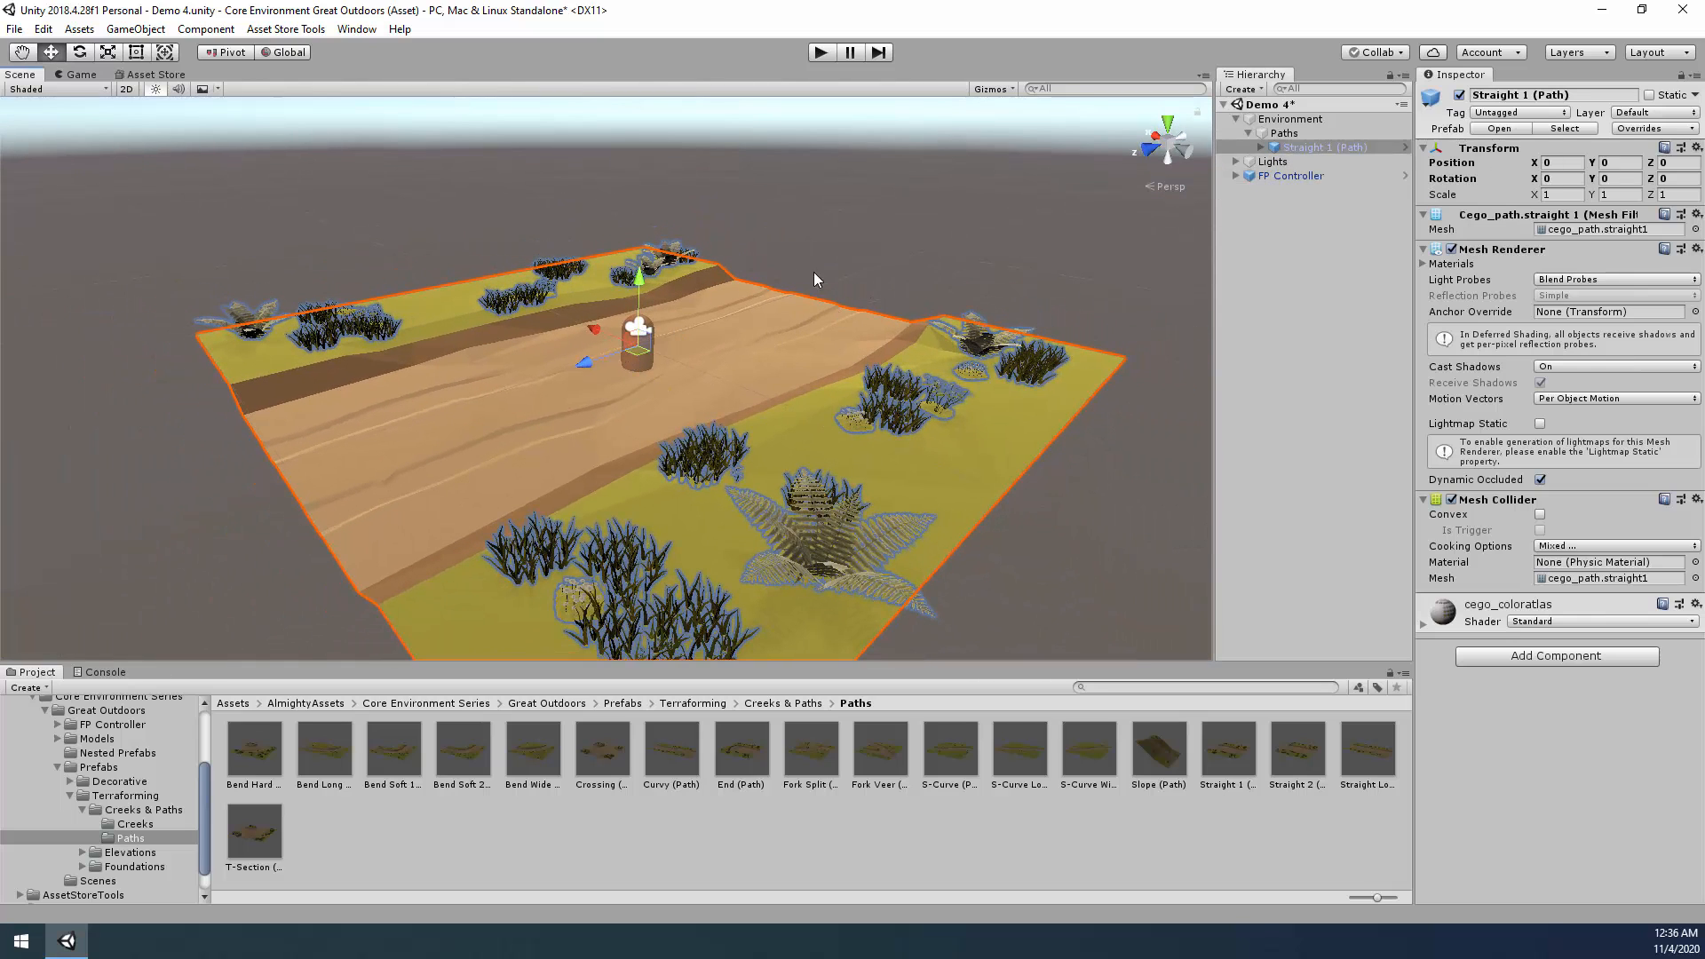
key("ctrl+p")
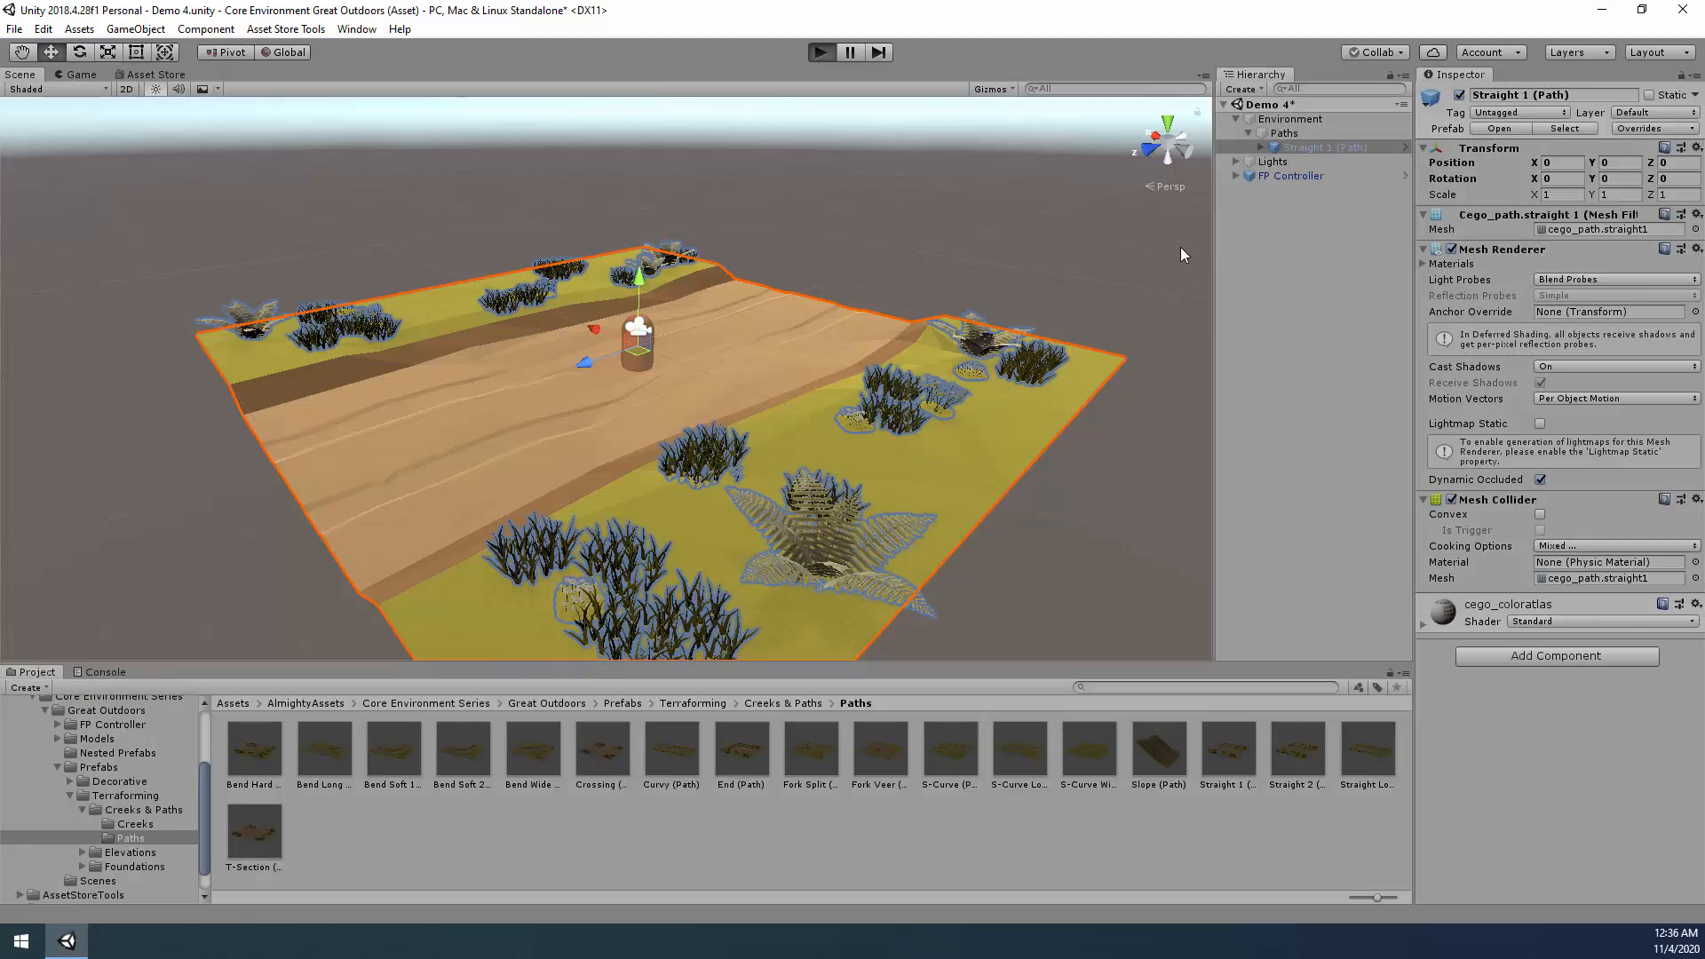
key("w")
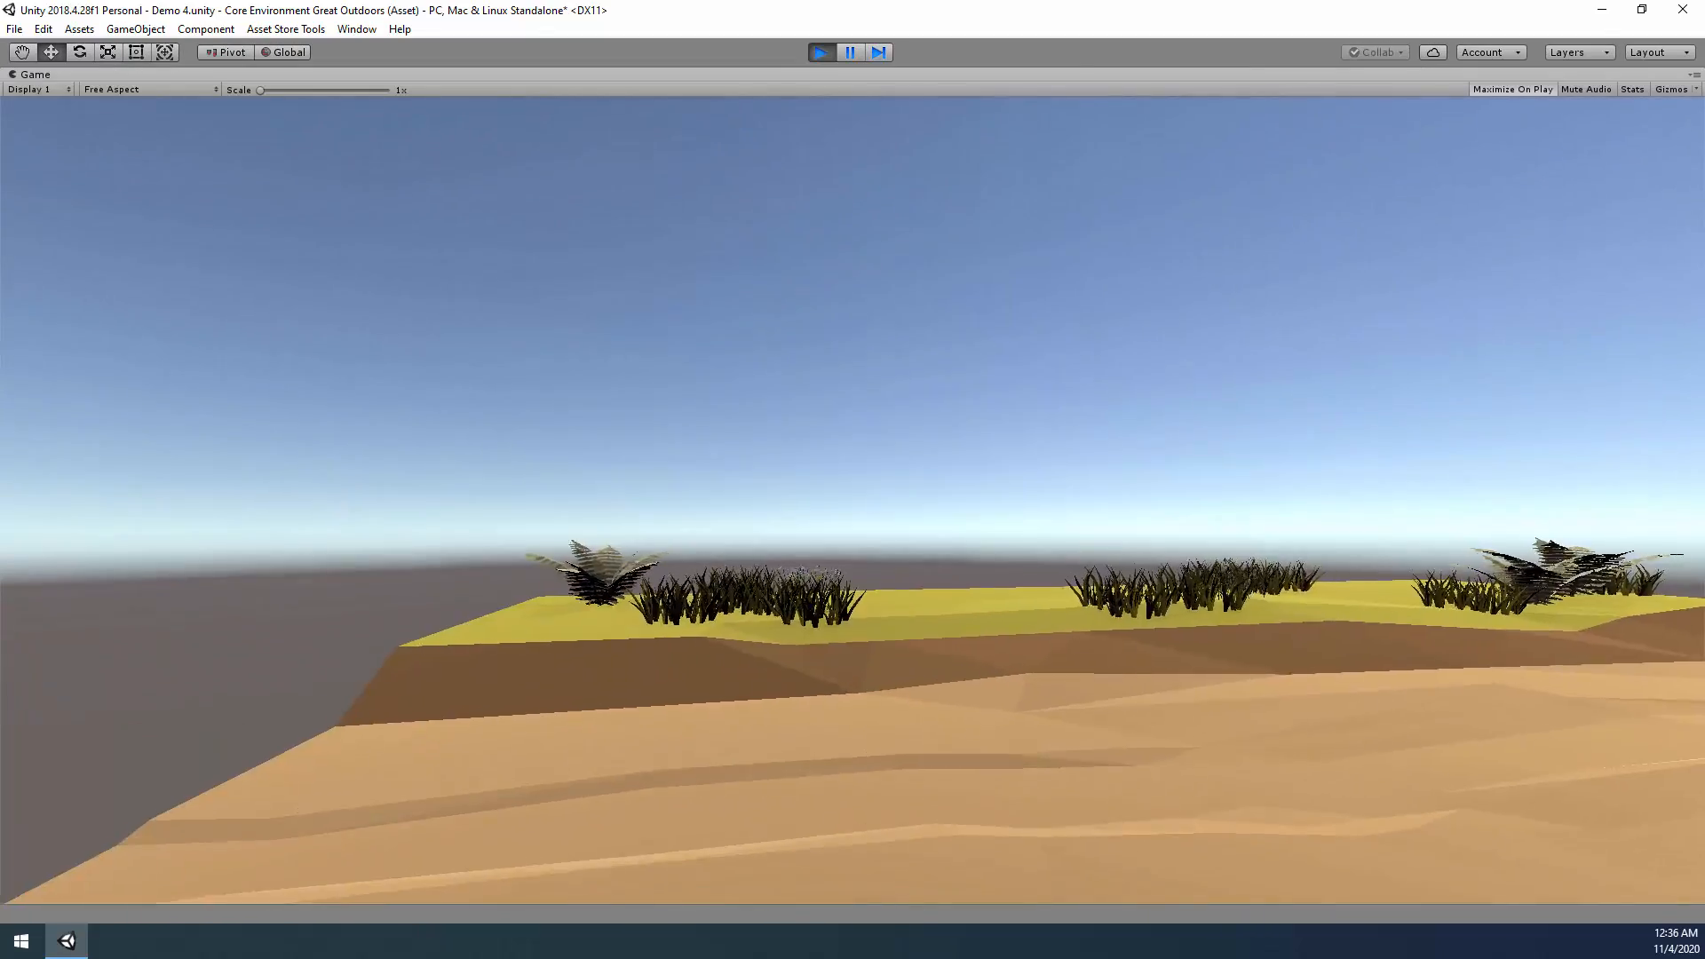
key("w")
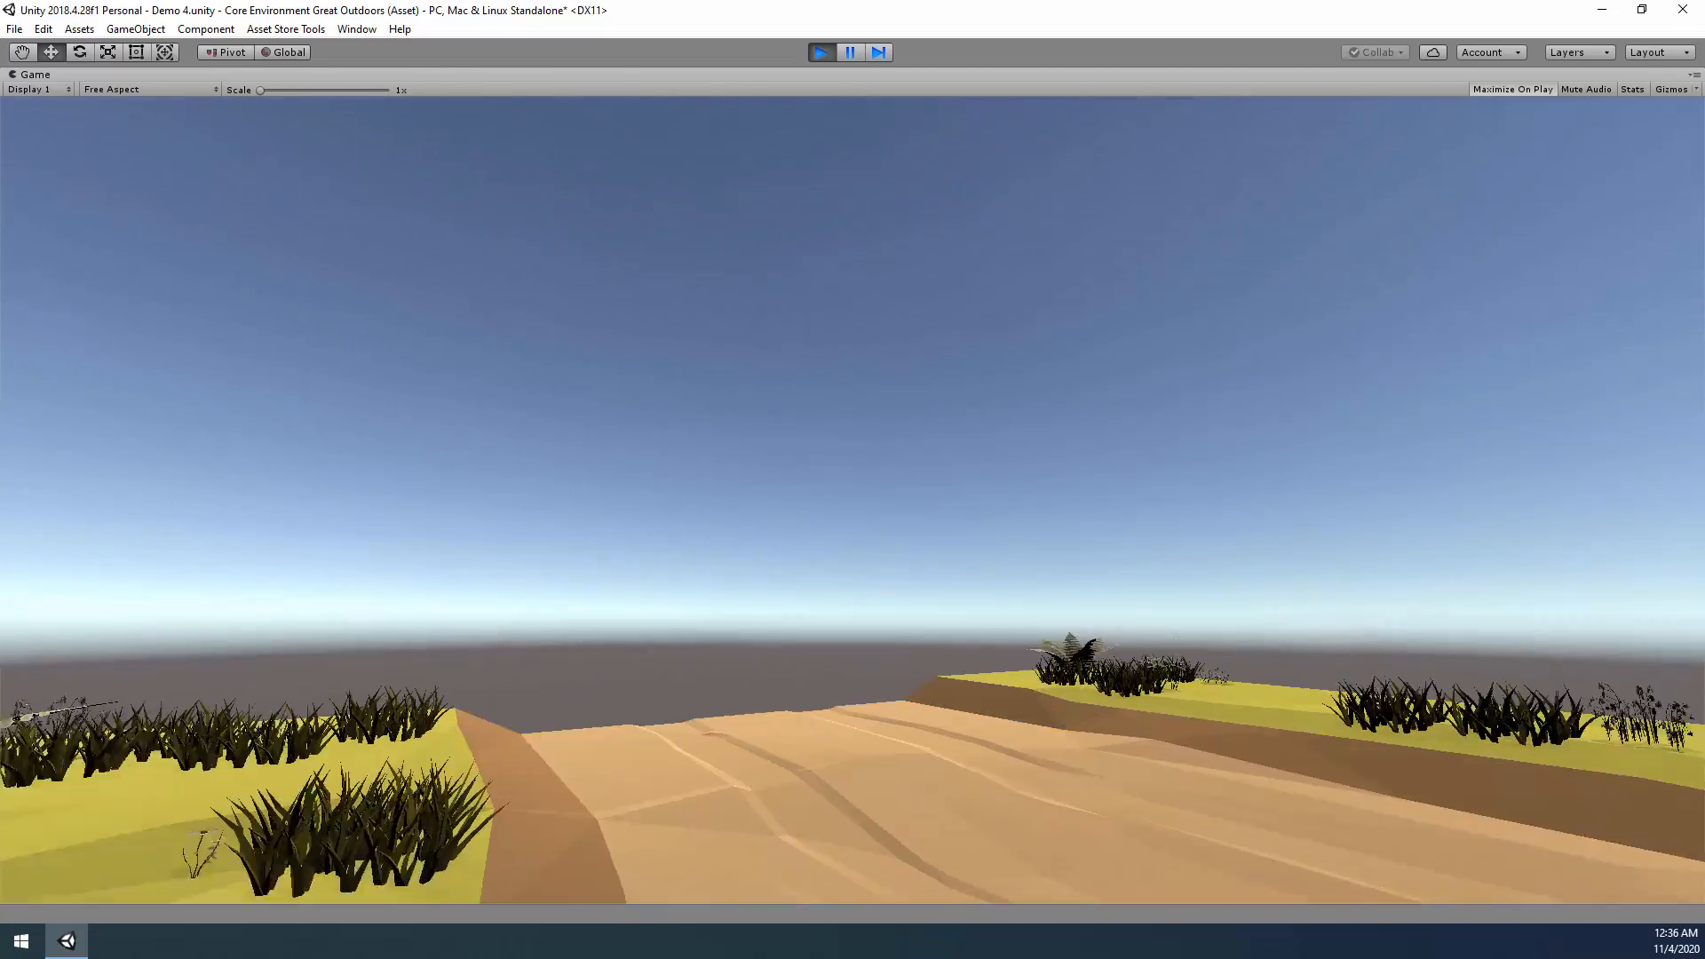
key("w")
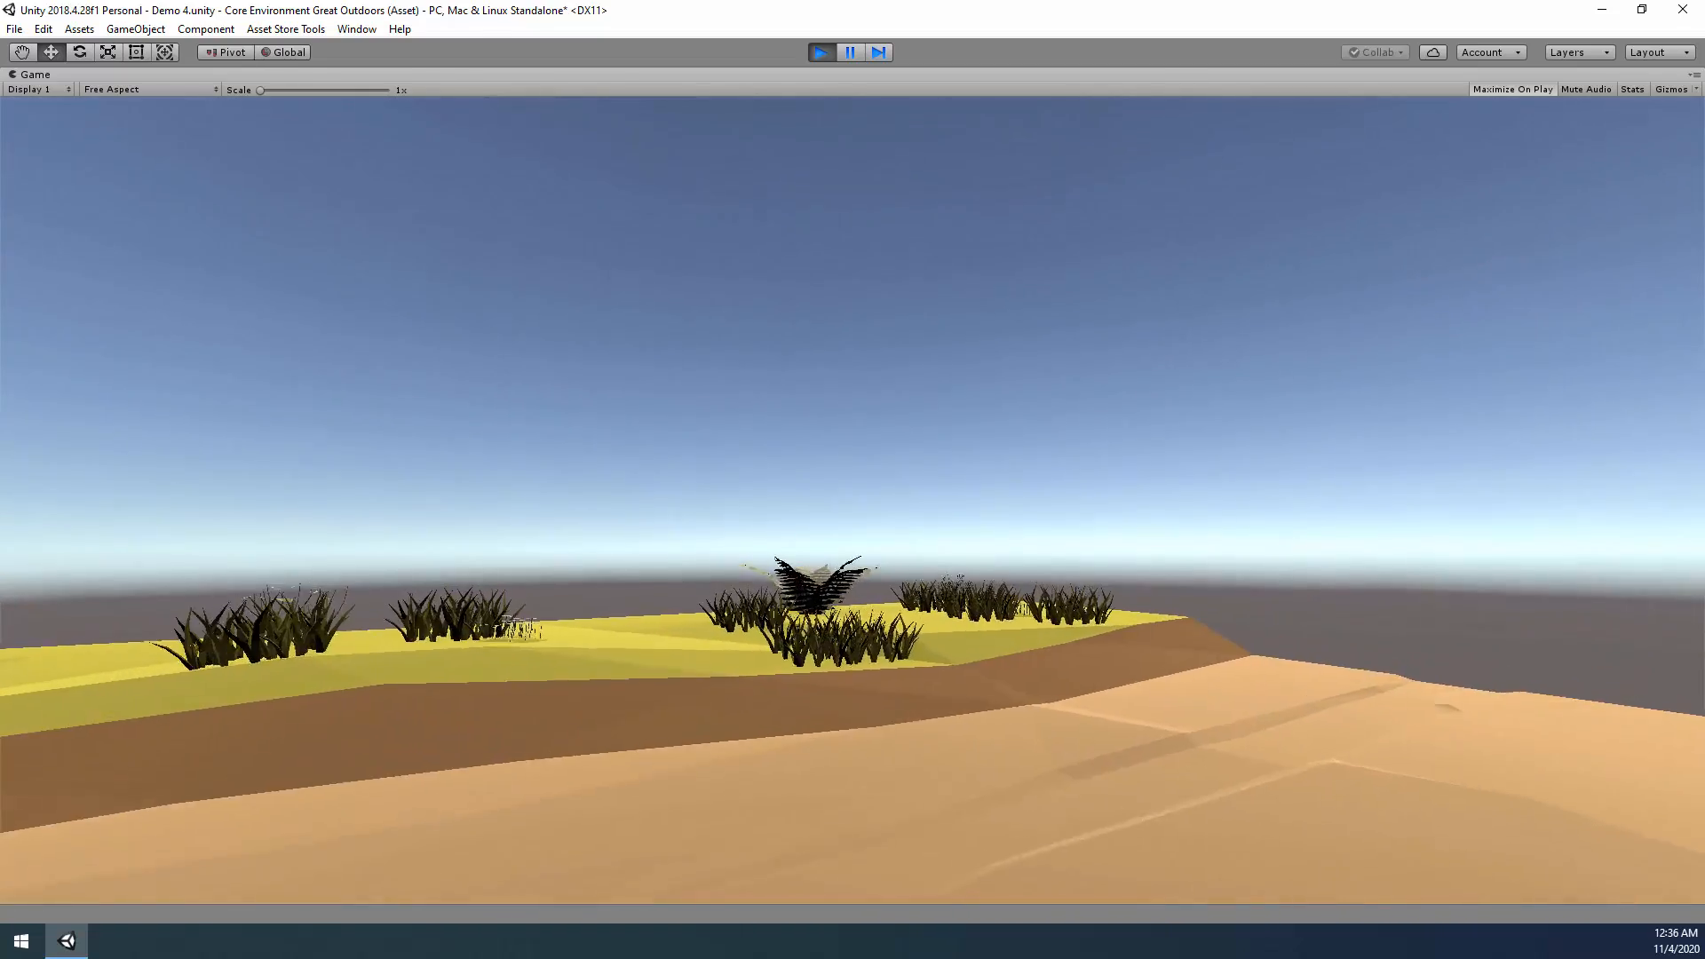
left_click(821, 52)
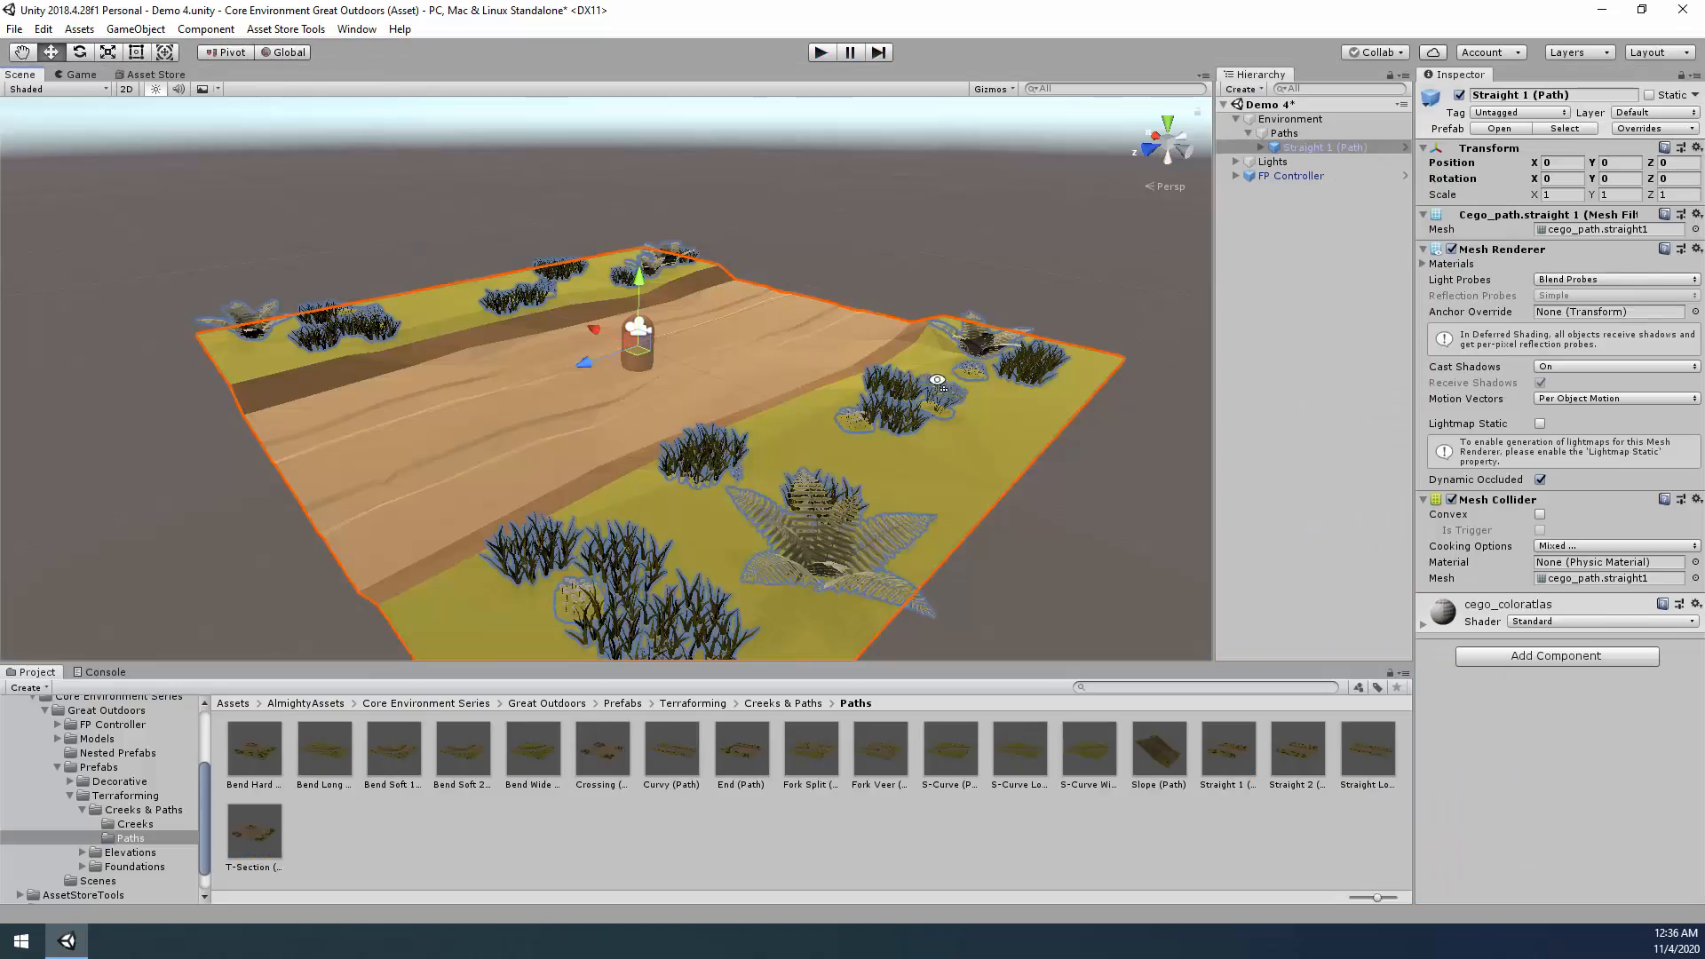
Look through the Creeks prefabs and preview the Bridge Ford (Creek) prefab in the Creeks & Paths folder.
key("s")
right_click_drag(938, 382, 883, 445)
key("s")
right_click_drag(815, 365, 835, 533)
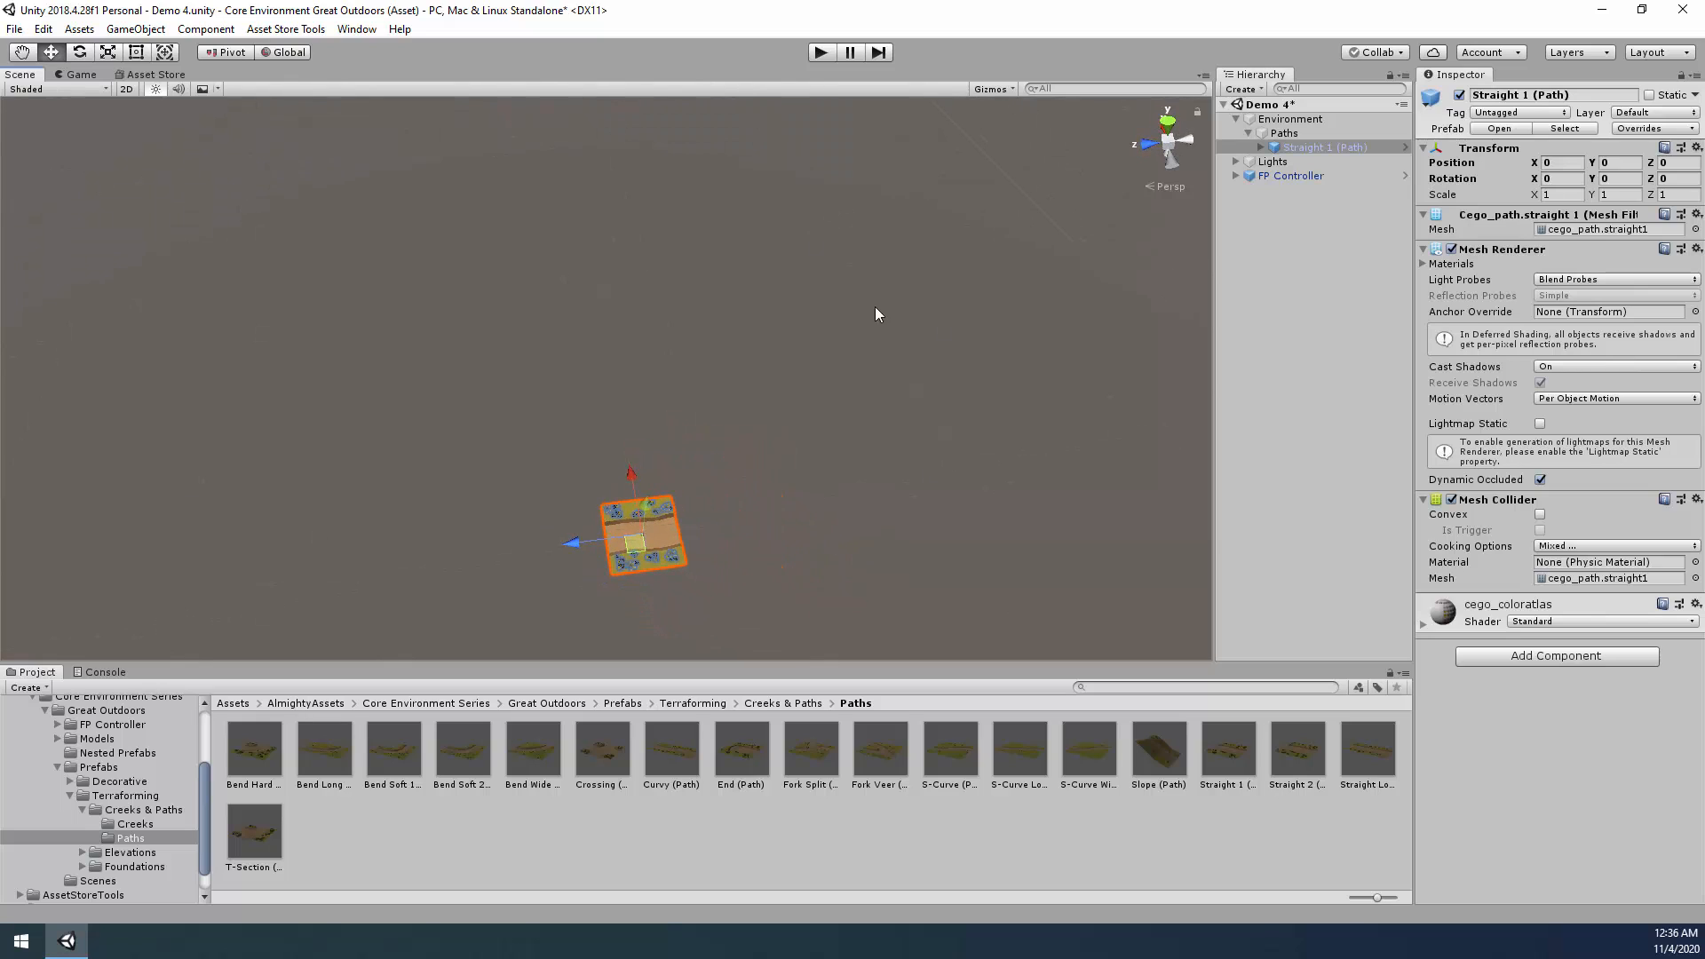
right_click_drag(876, 314, 896, 447)
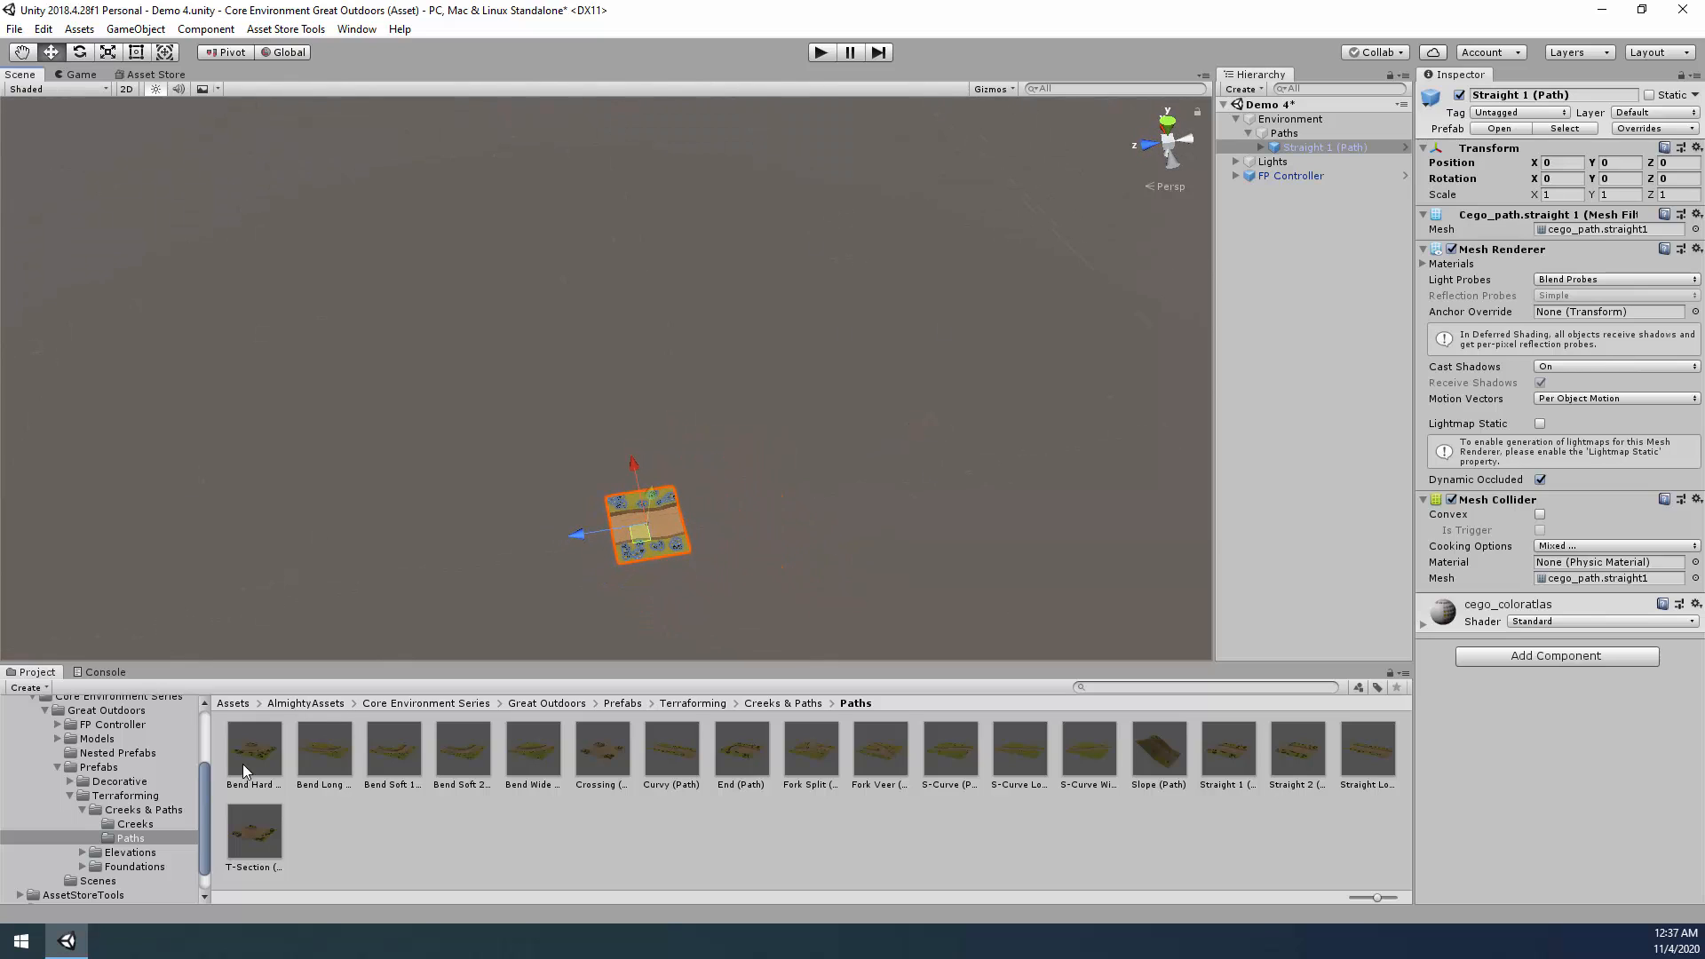
left_click(135, 824)
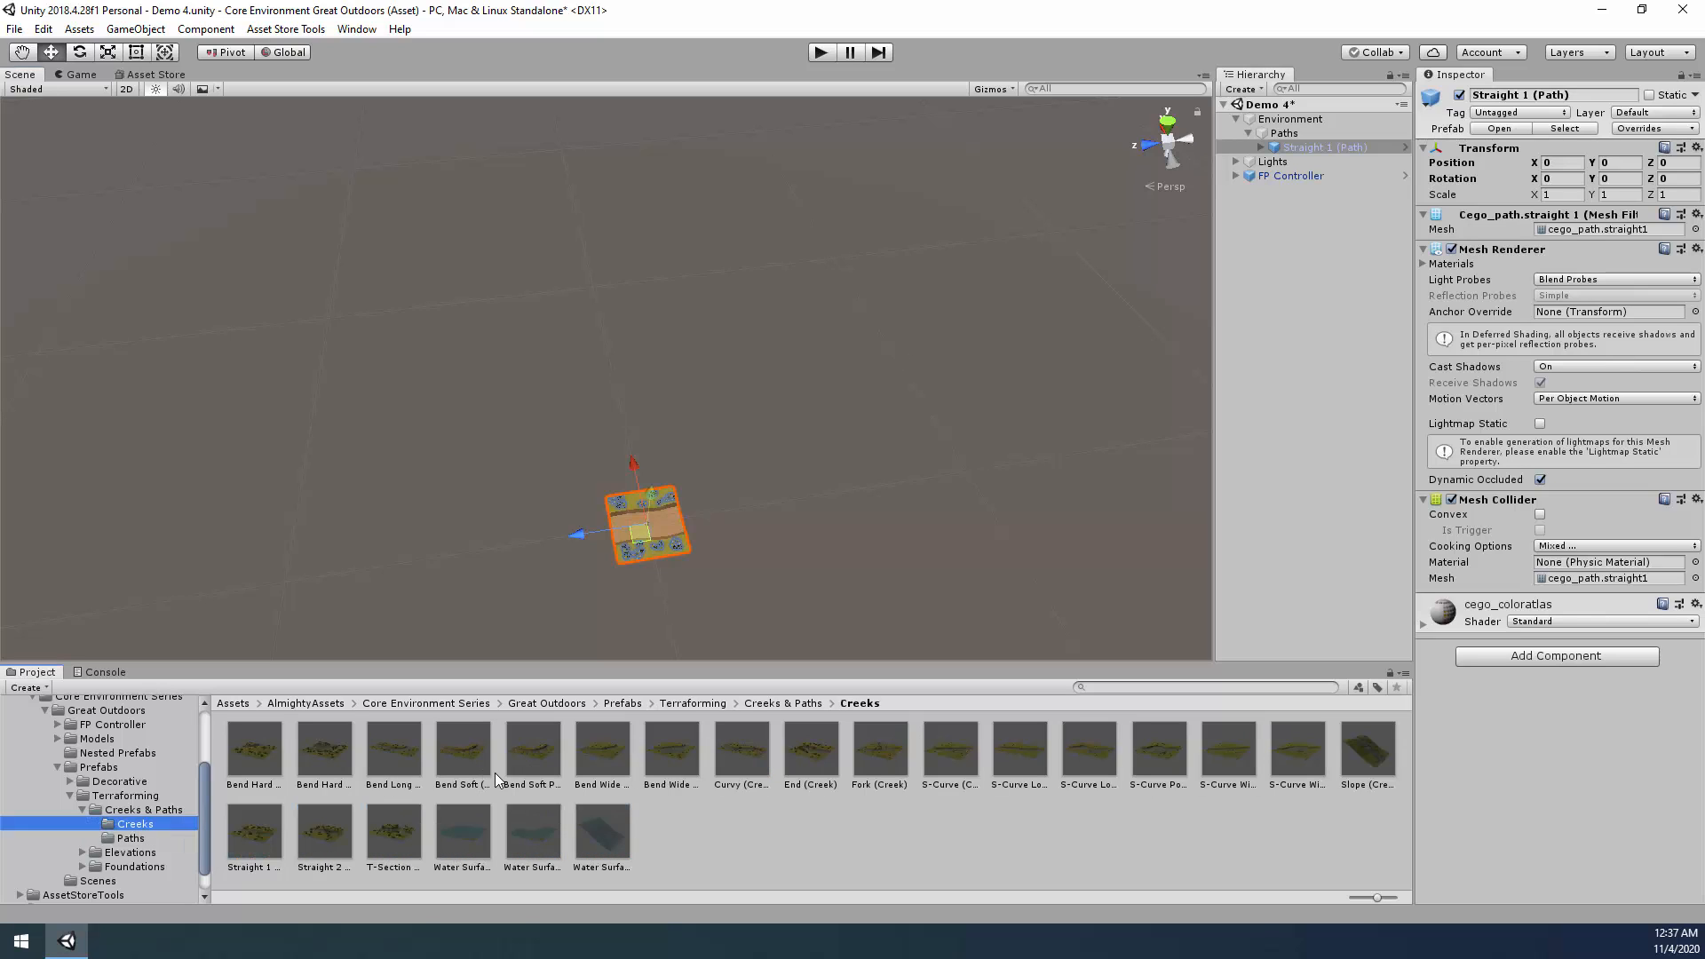
left_click(138, 806)
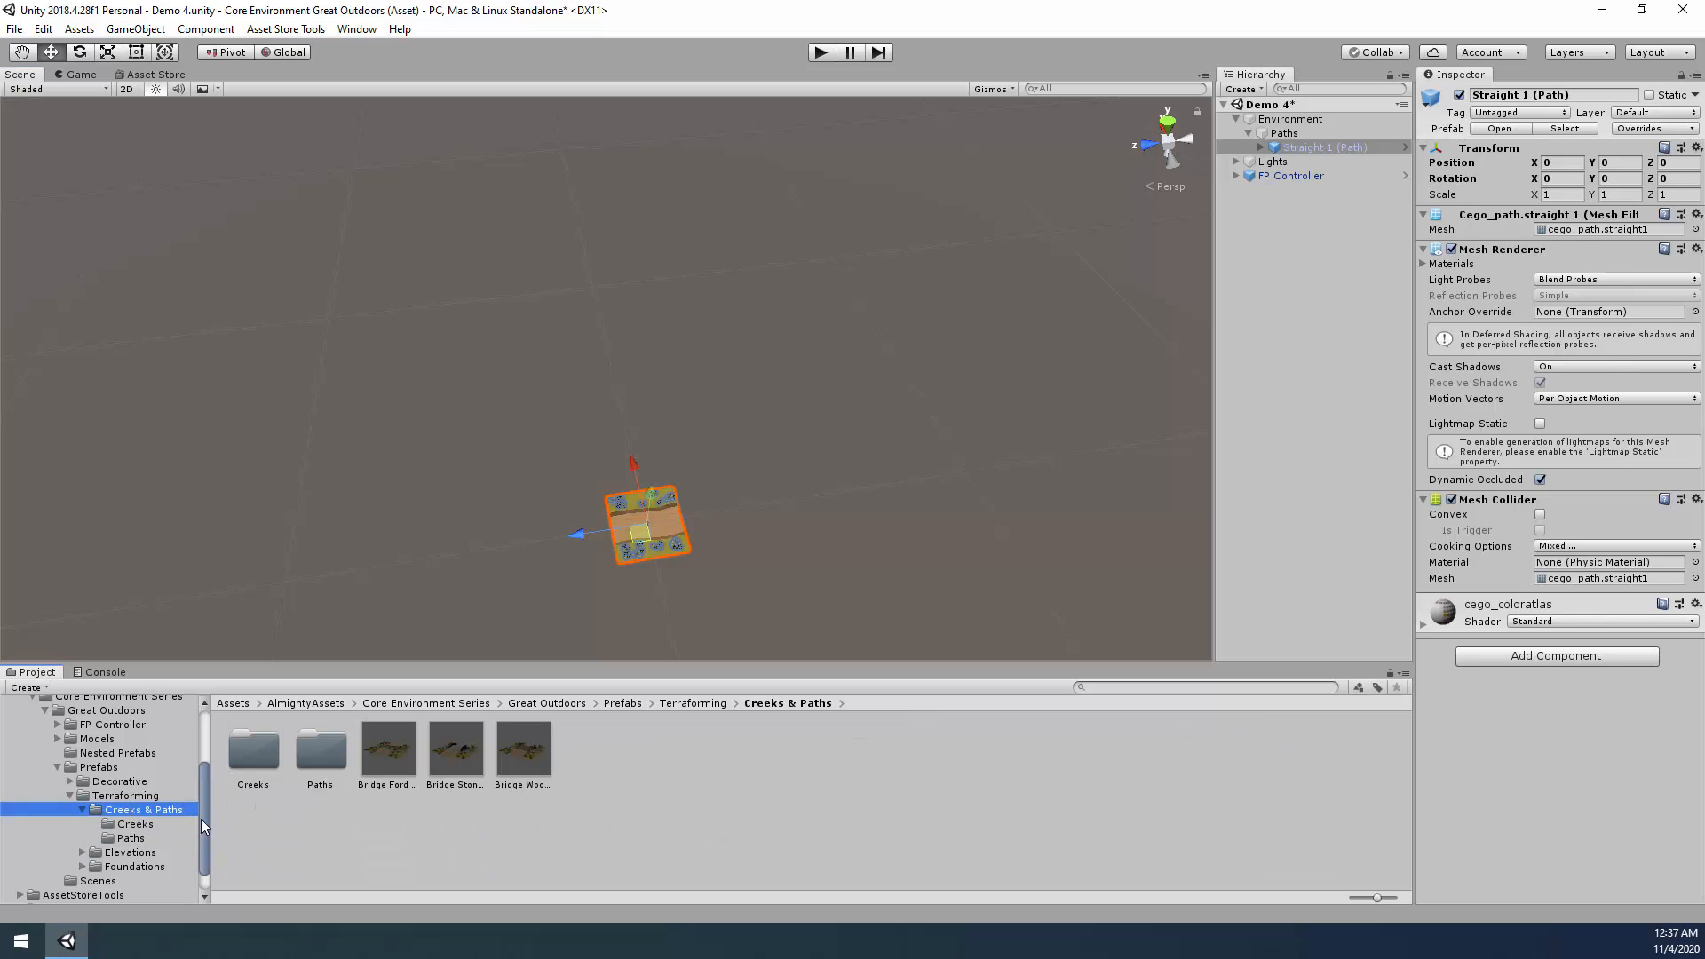
left_click(397, 768)
left_click_drag(1553, 734, 1495, 790)
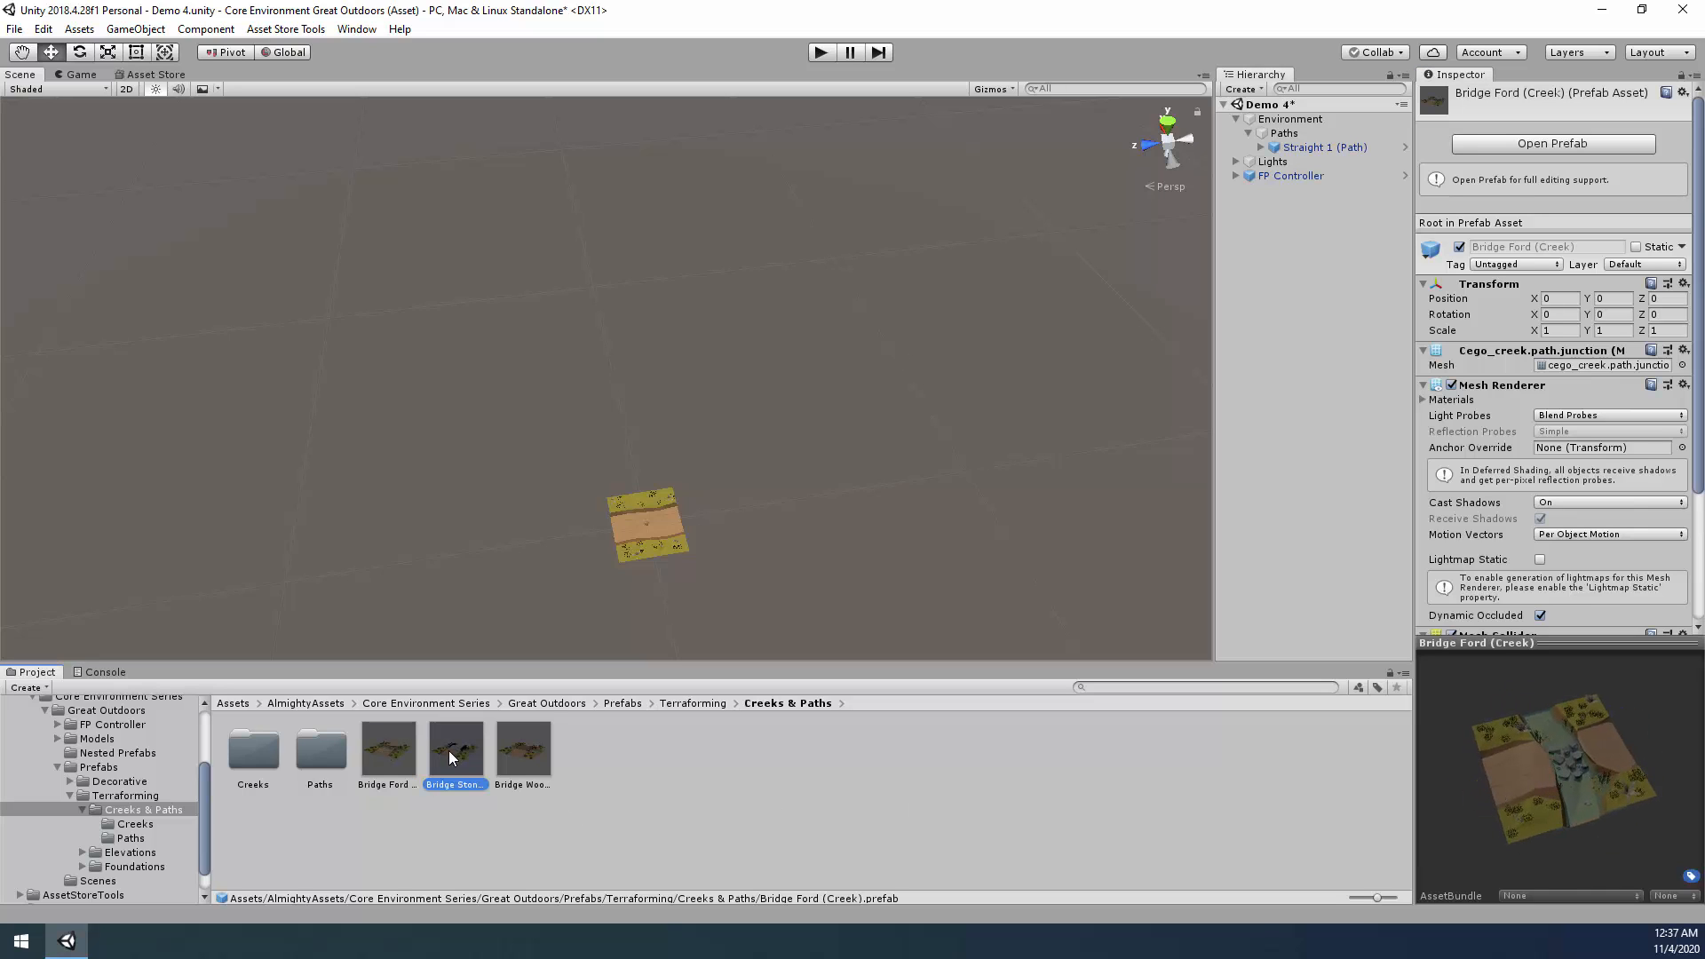
Add the Bridge Stone (Creek) prefab under Paths and snap it against the end of the straight path at Z -20.
left_click_drag(449, 750, 1295, 135)
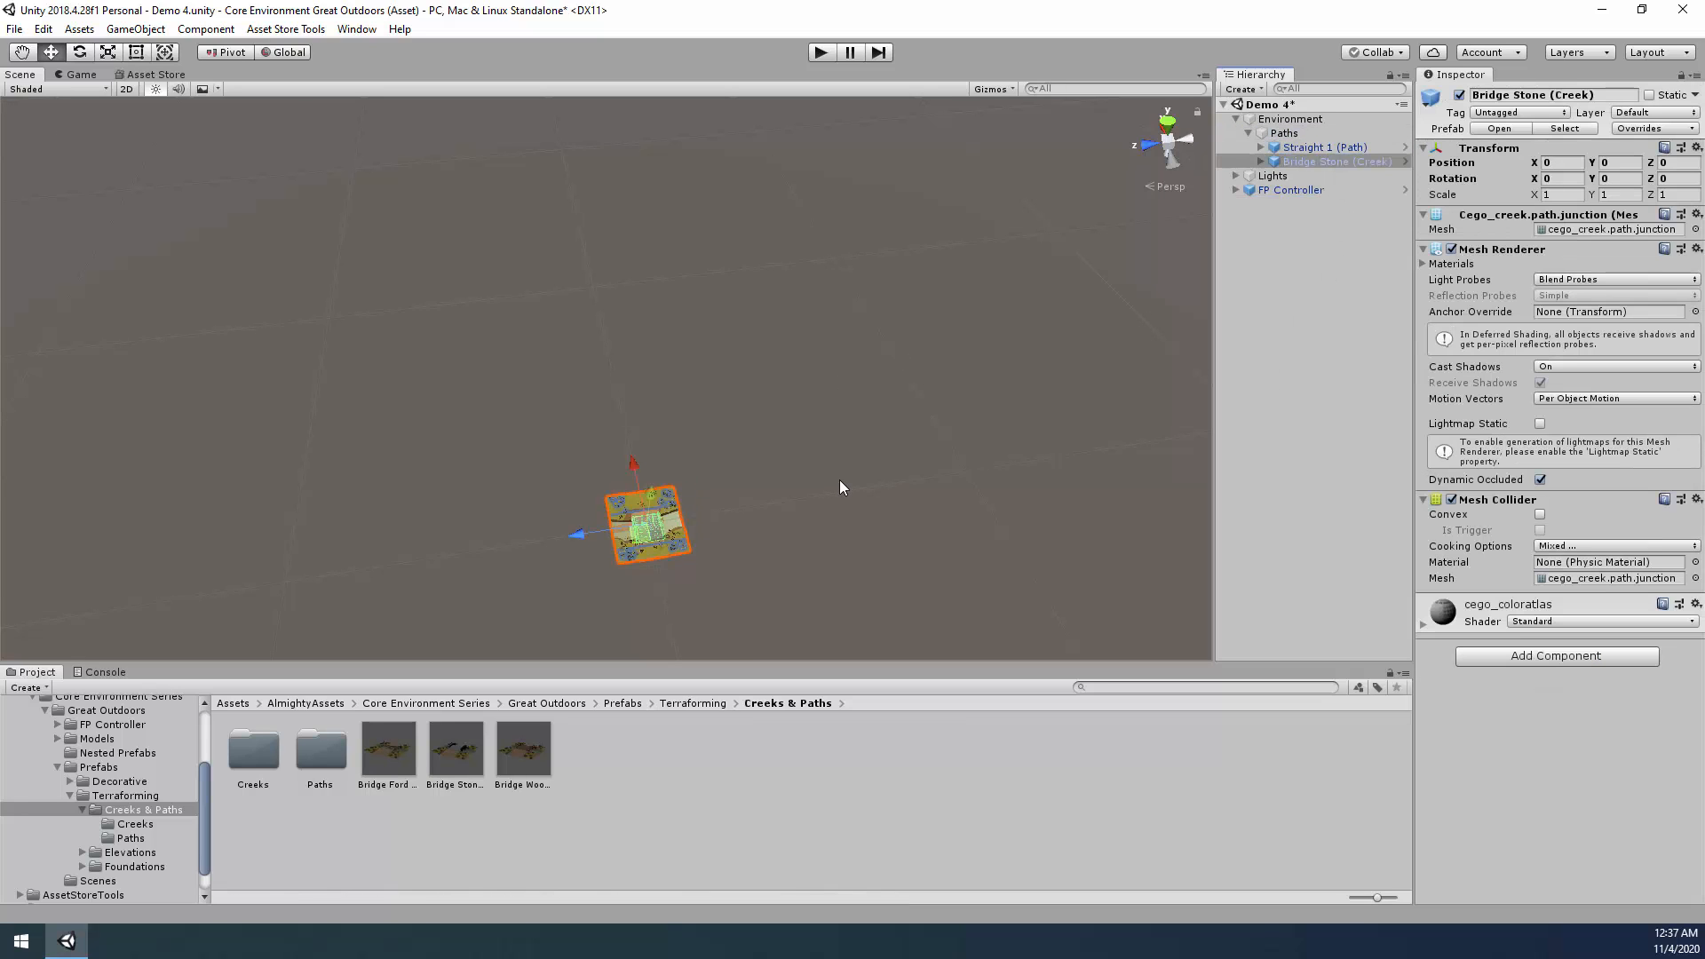
key("f")
left_click_drag(525, 359, 797, 304, "ctrl")
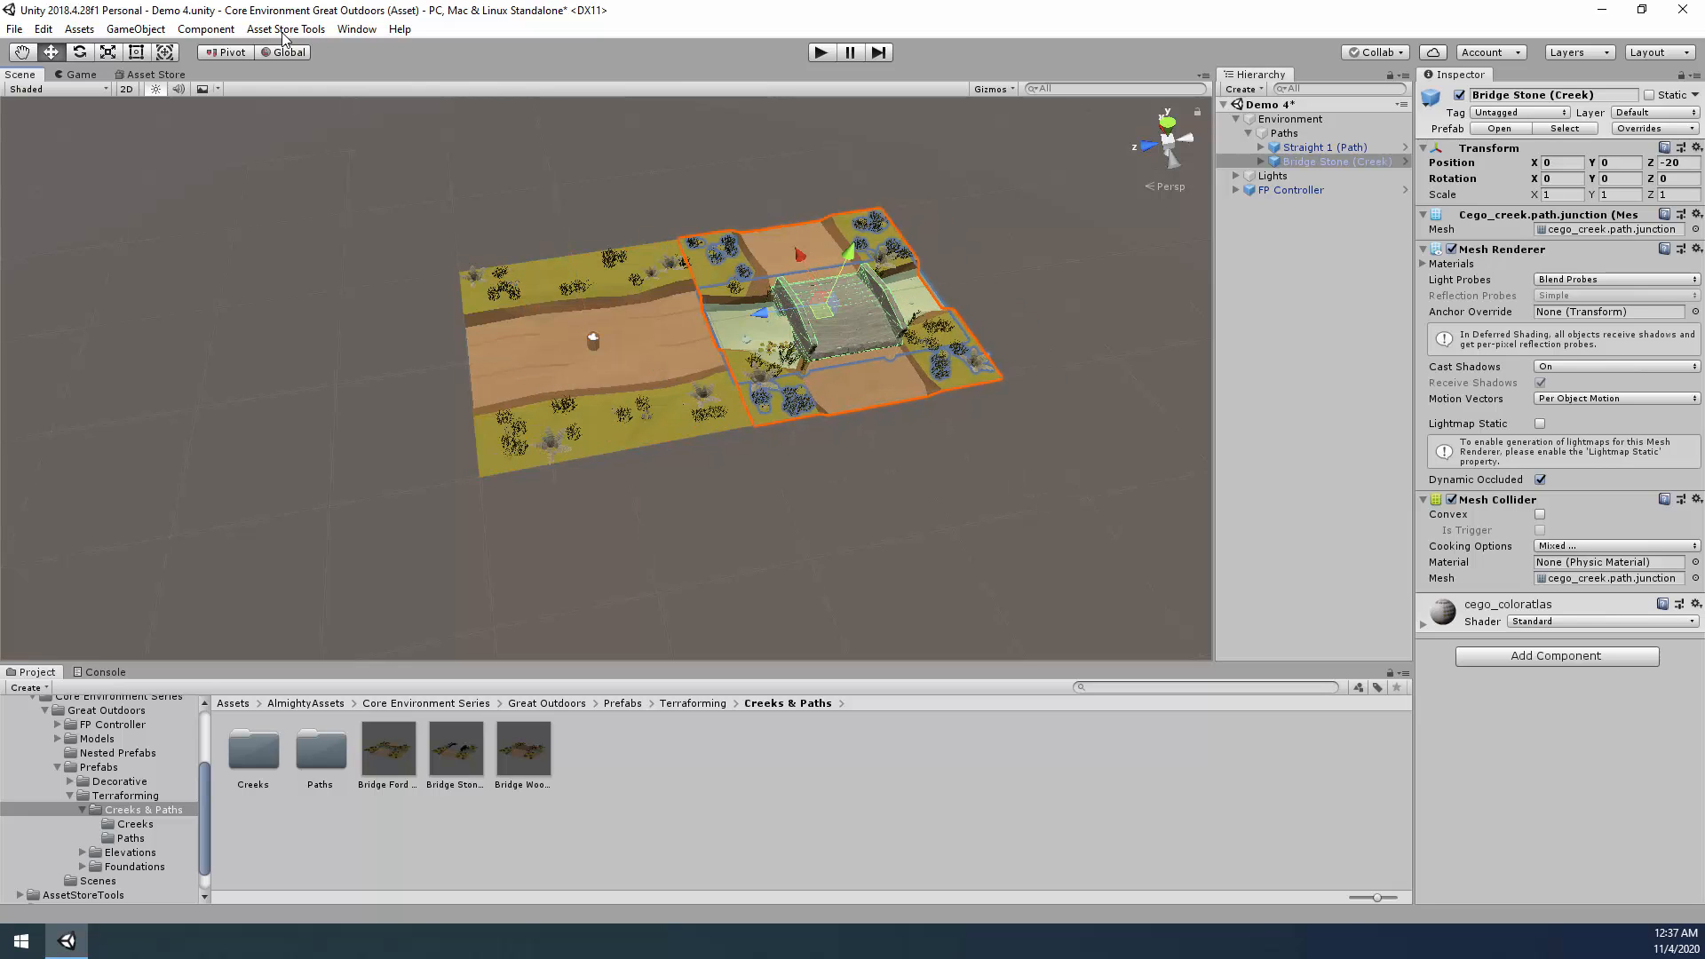
Check the X, Y and Z move increments in the snap settings.
left_click(43, 28)
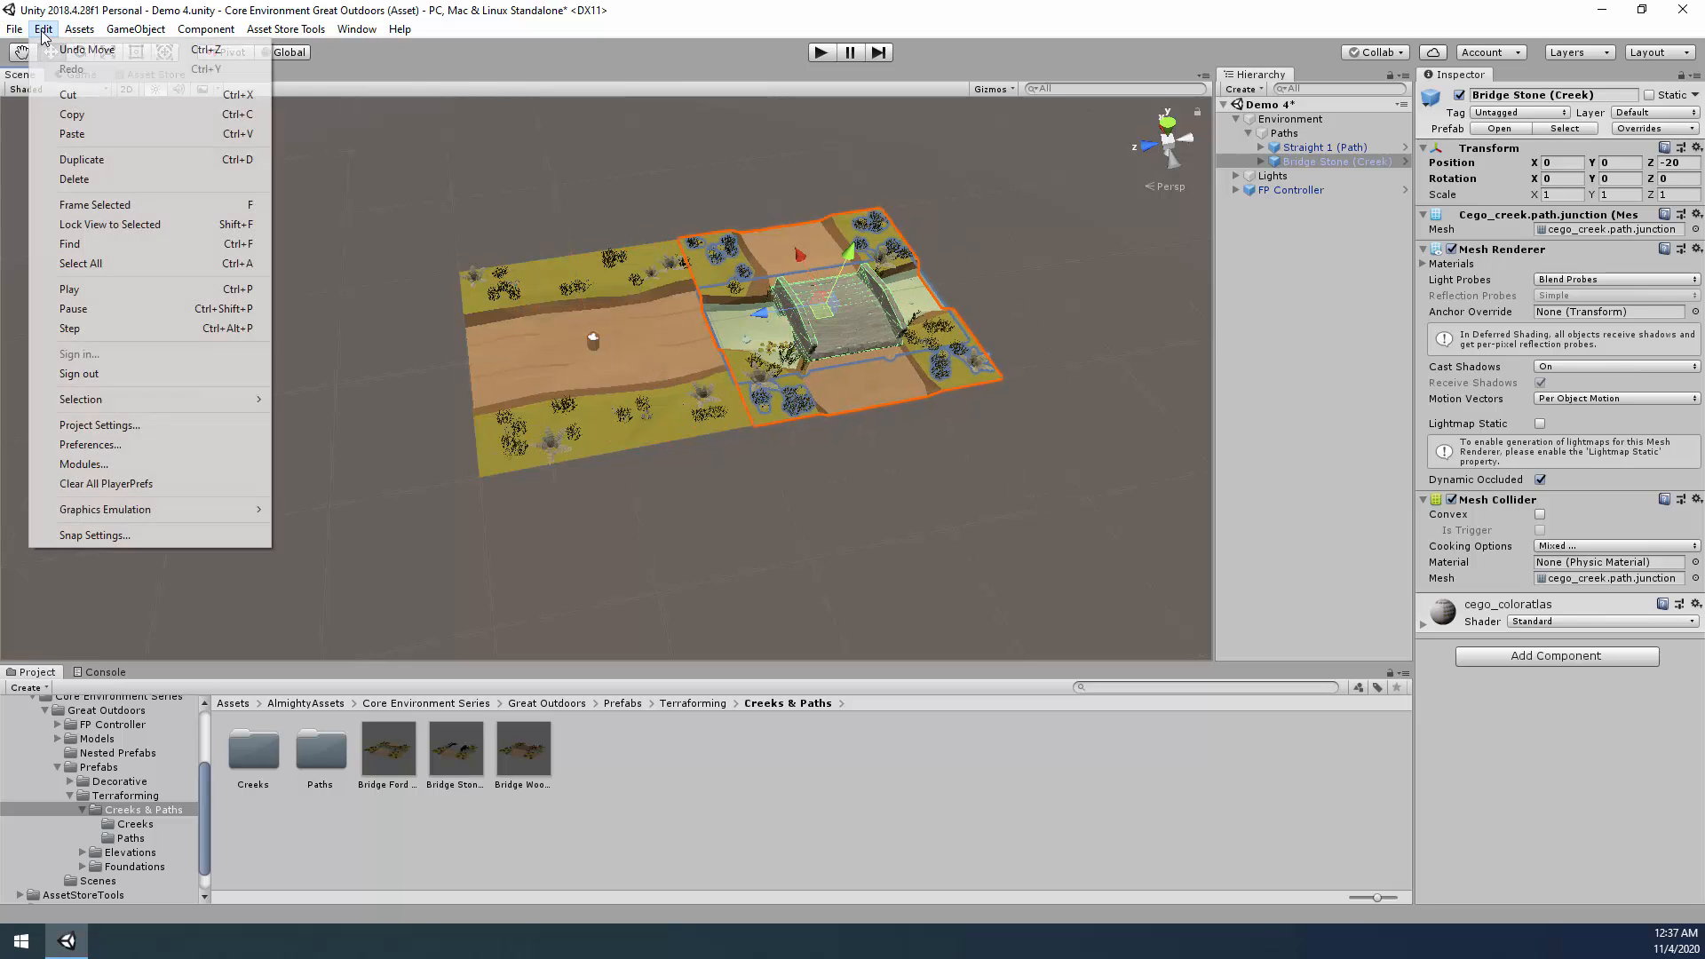
left_click(131, 537)
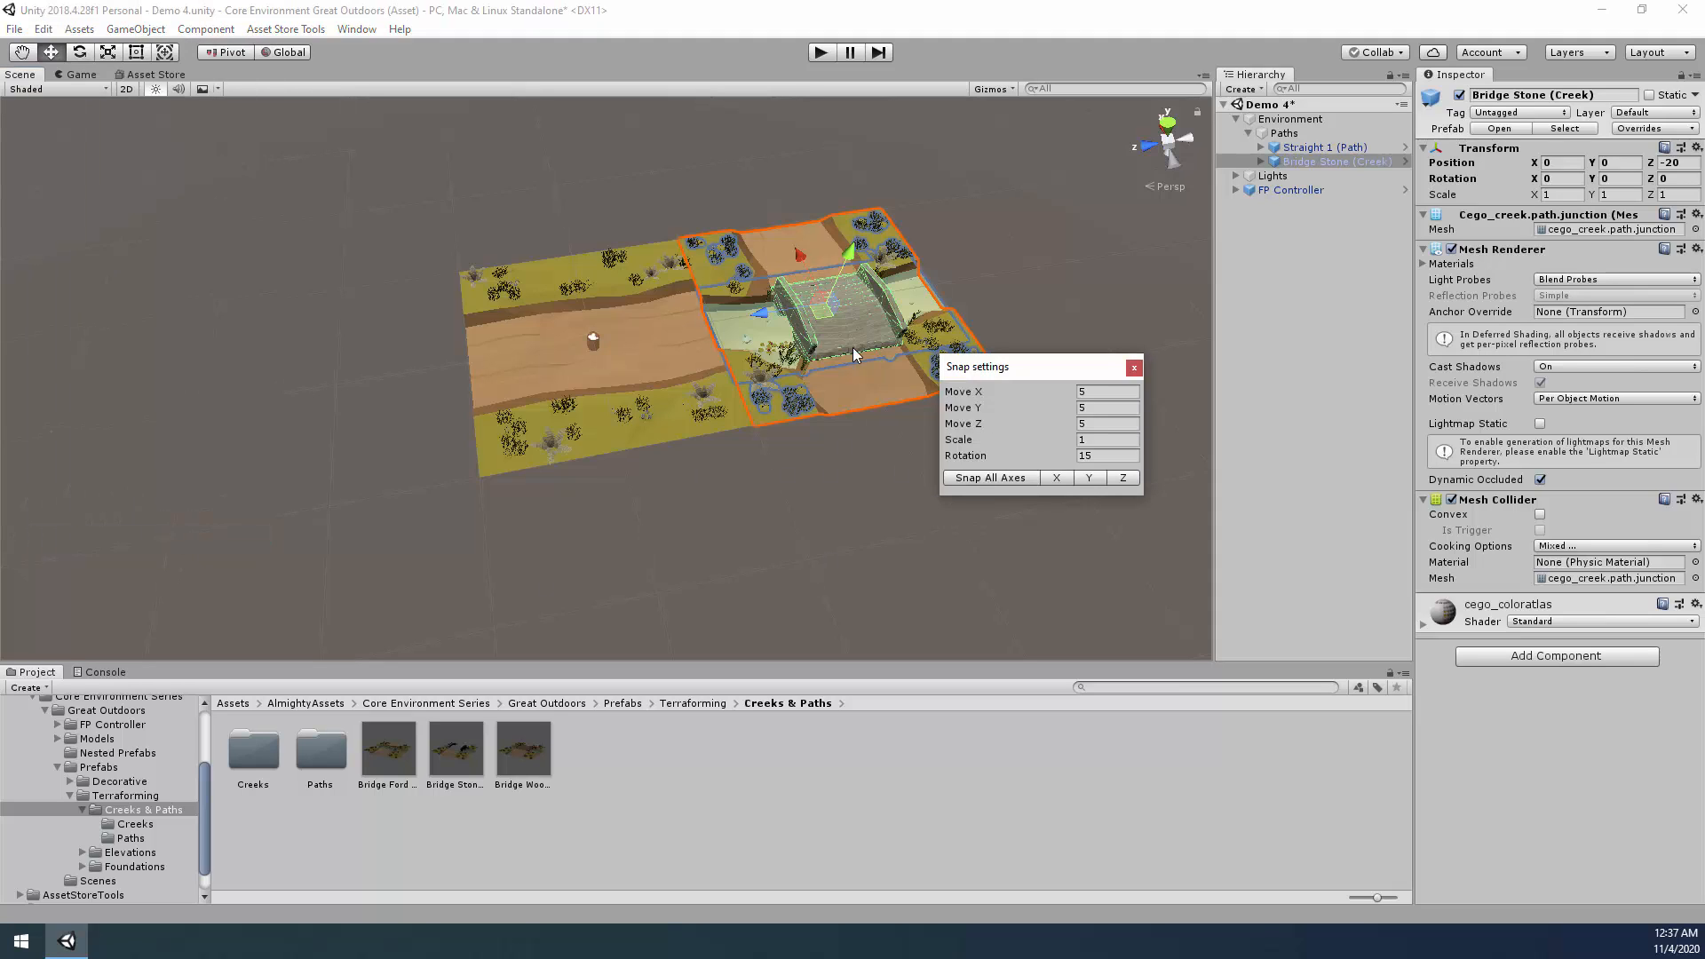
left_click(1094, 391)
left_click(1098, 407)
left_click(1102, 423)
left_click(1135, 368)
Set the stone bridge's Y rotation to 90 and view how it lines up with the straight path.
left_click(1618, 178)
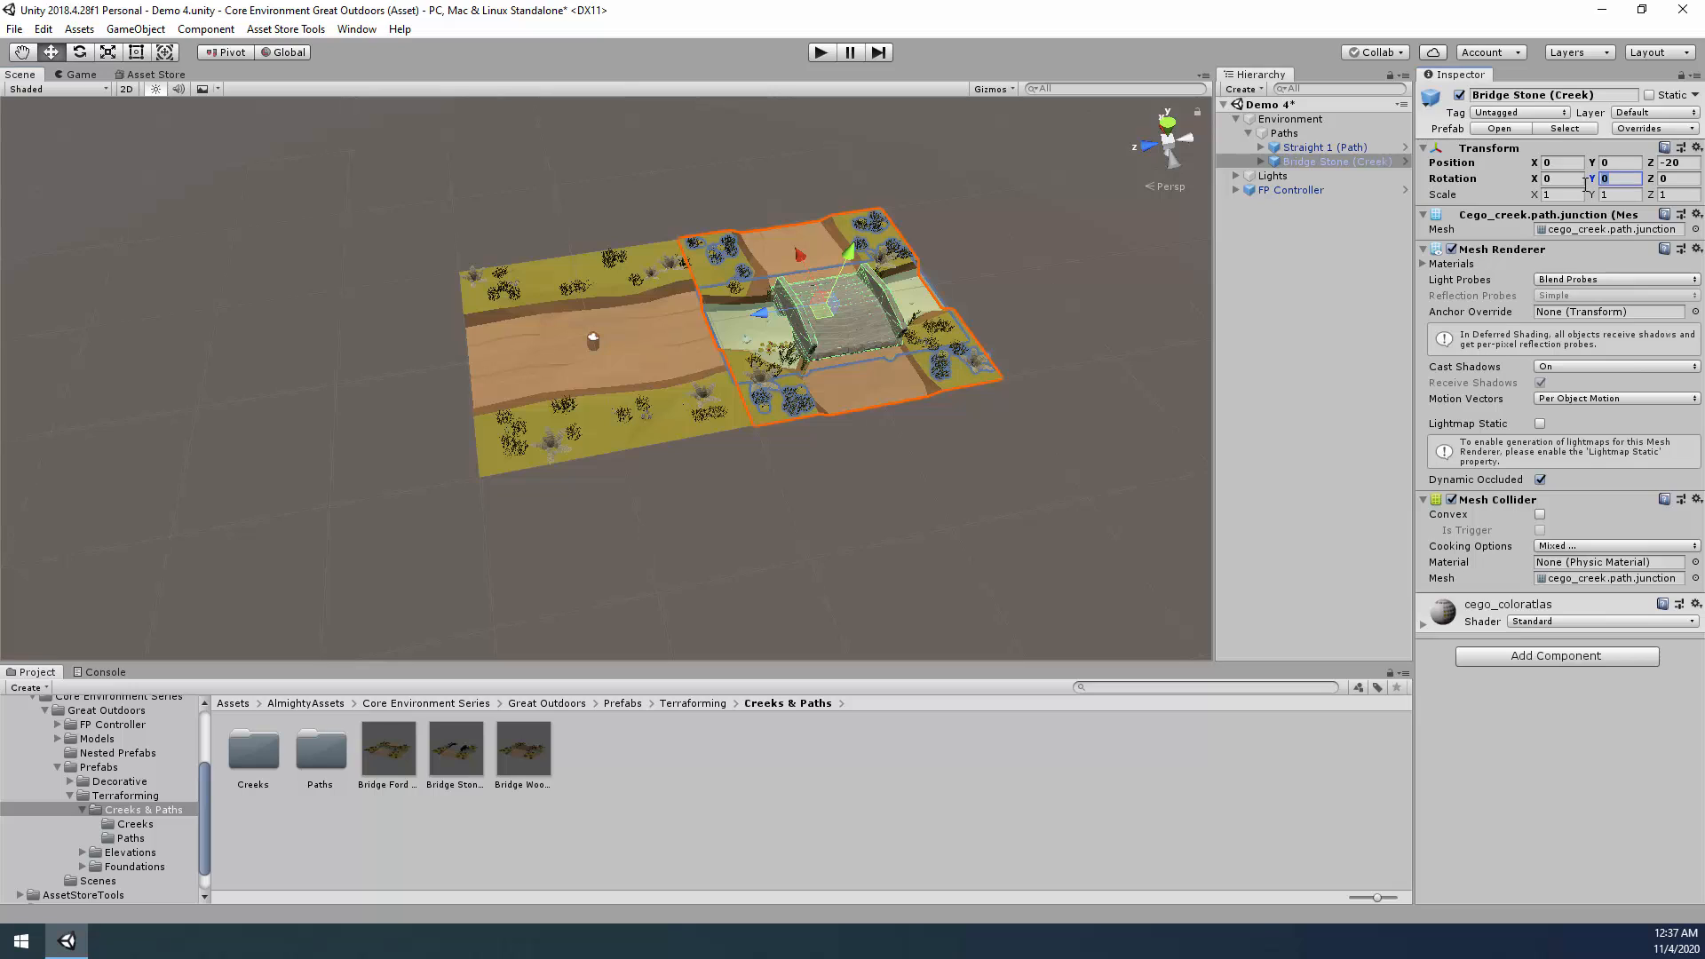
type("90")
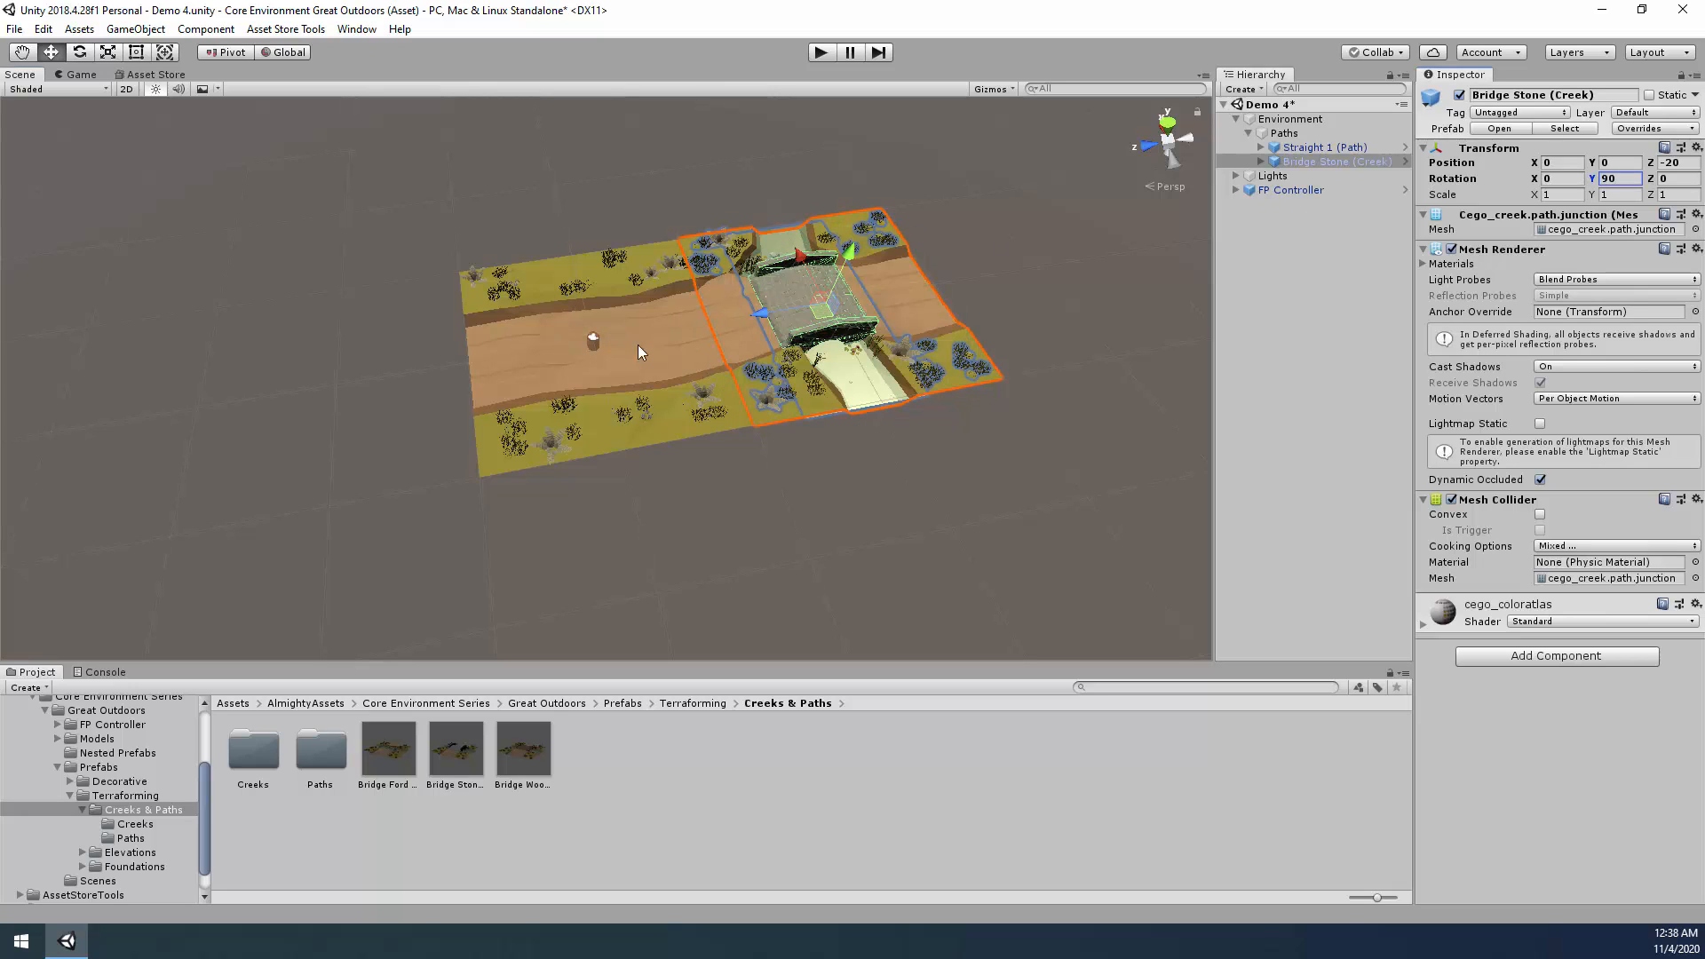
left_click(951, 451)
left_click_drag(951, 452, 1118, 404, "alt")
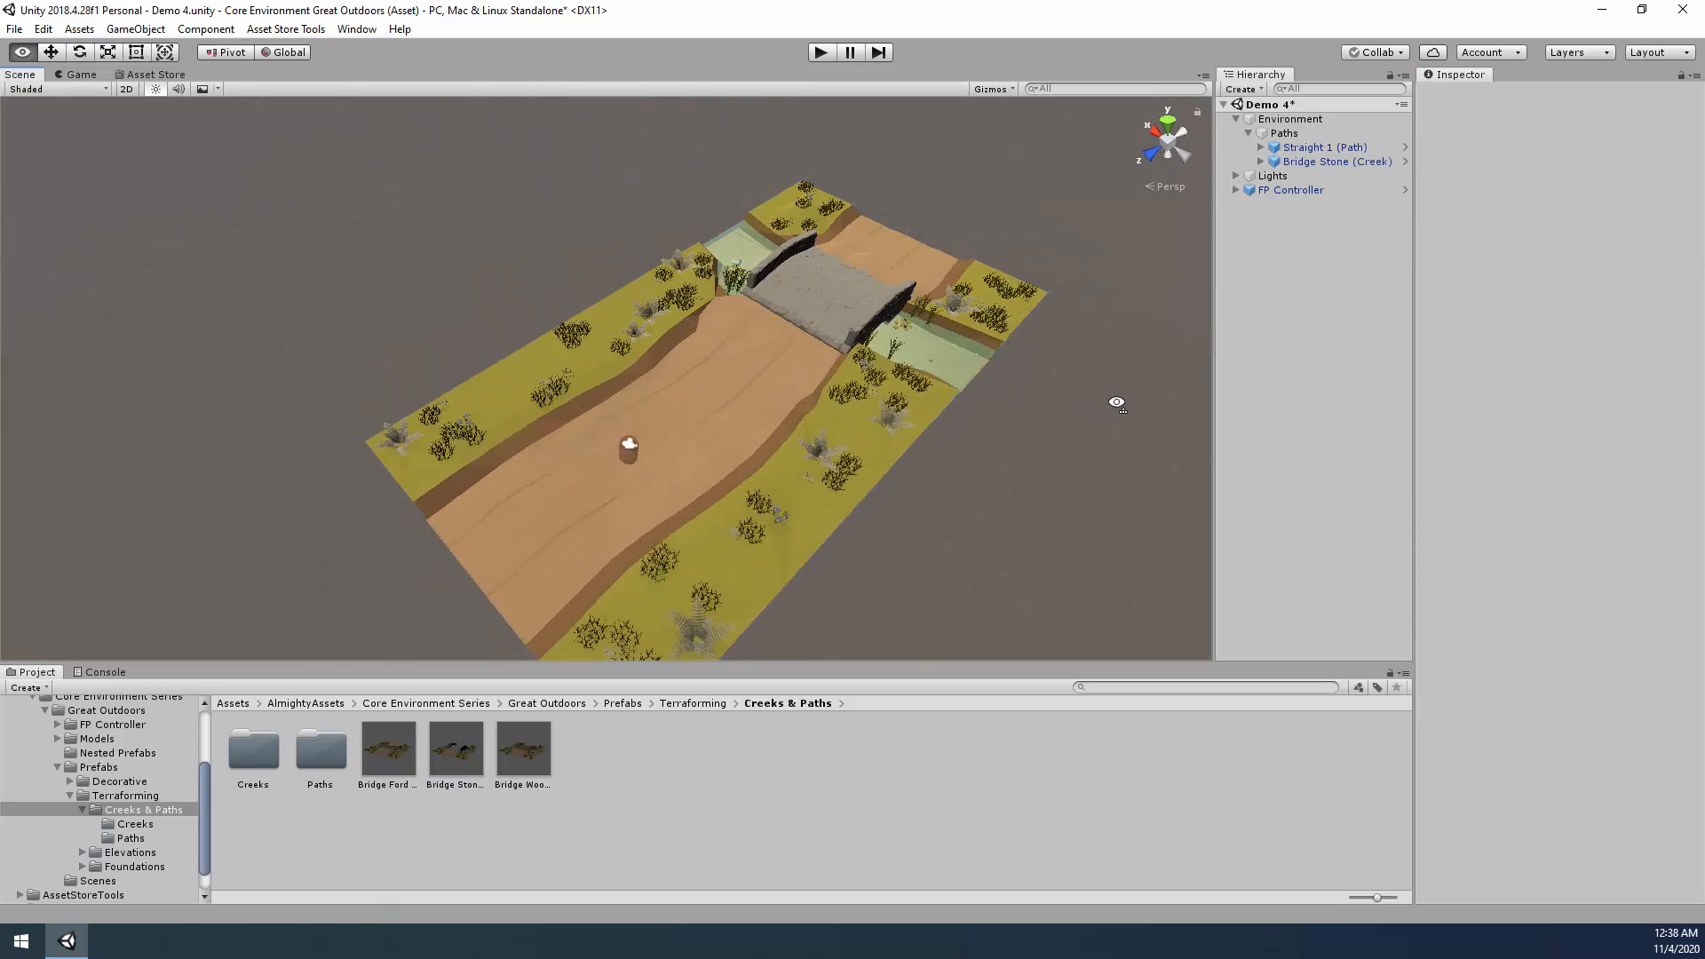
right_click_drag(1117, 404, 1100, 373)
Play-test the walk along the path and across the stone bridge, and stop play mode.
left_click(819, 53)
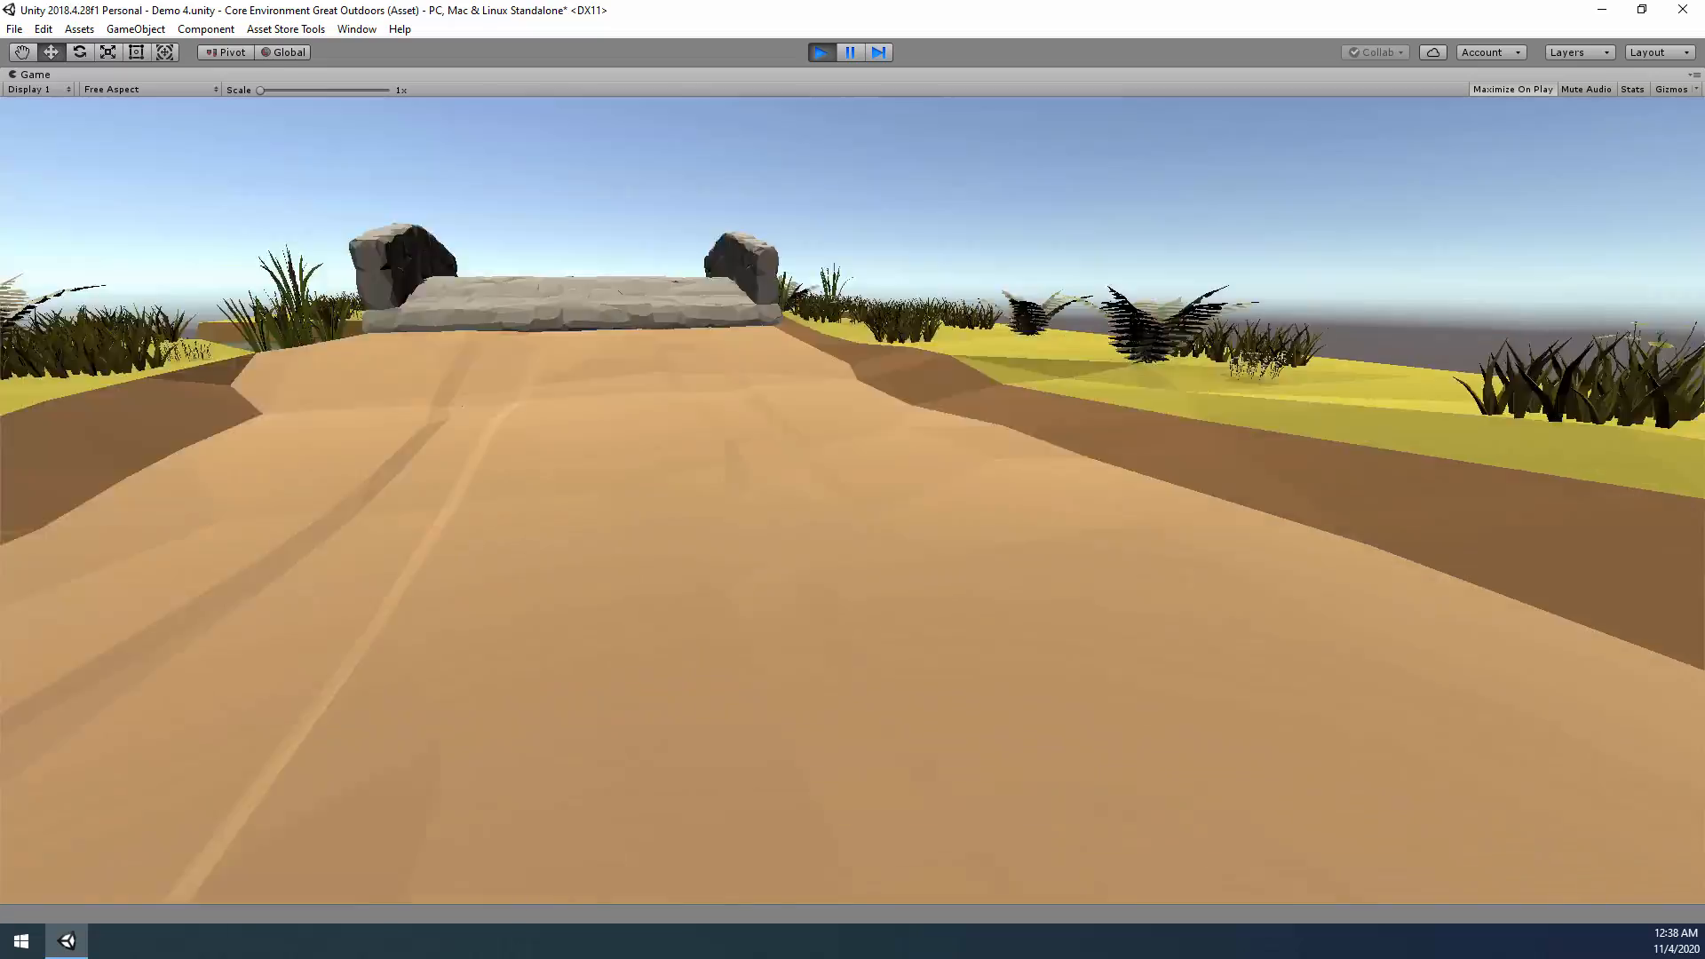
key("w")
key("w")
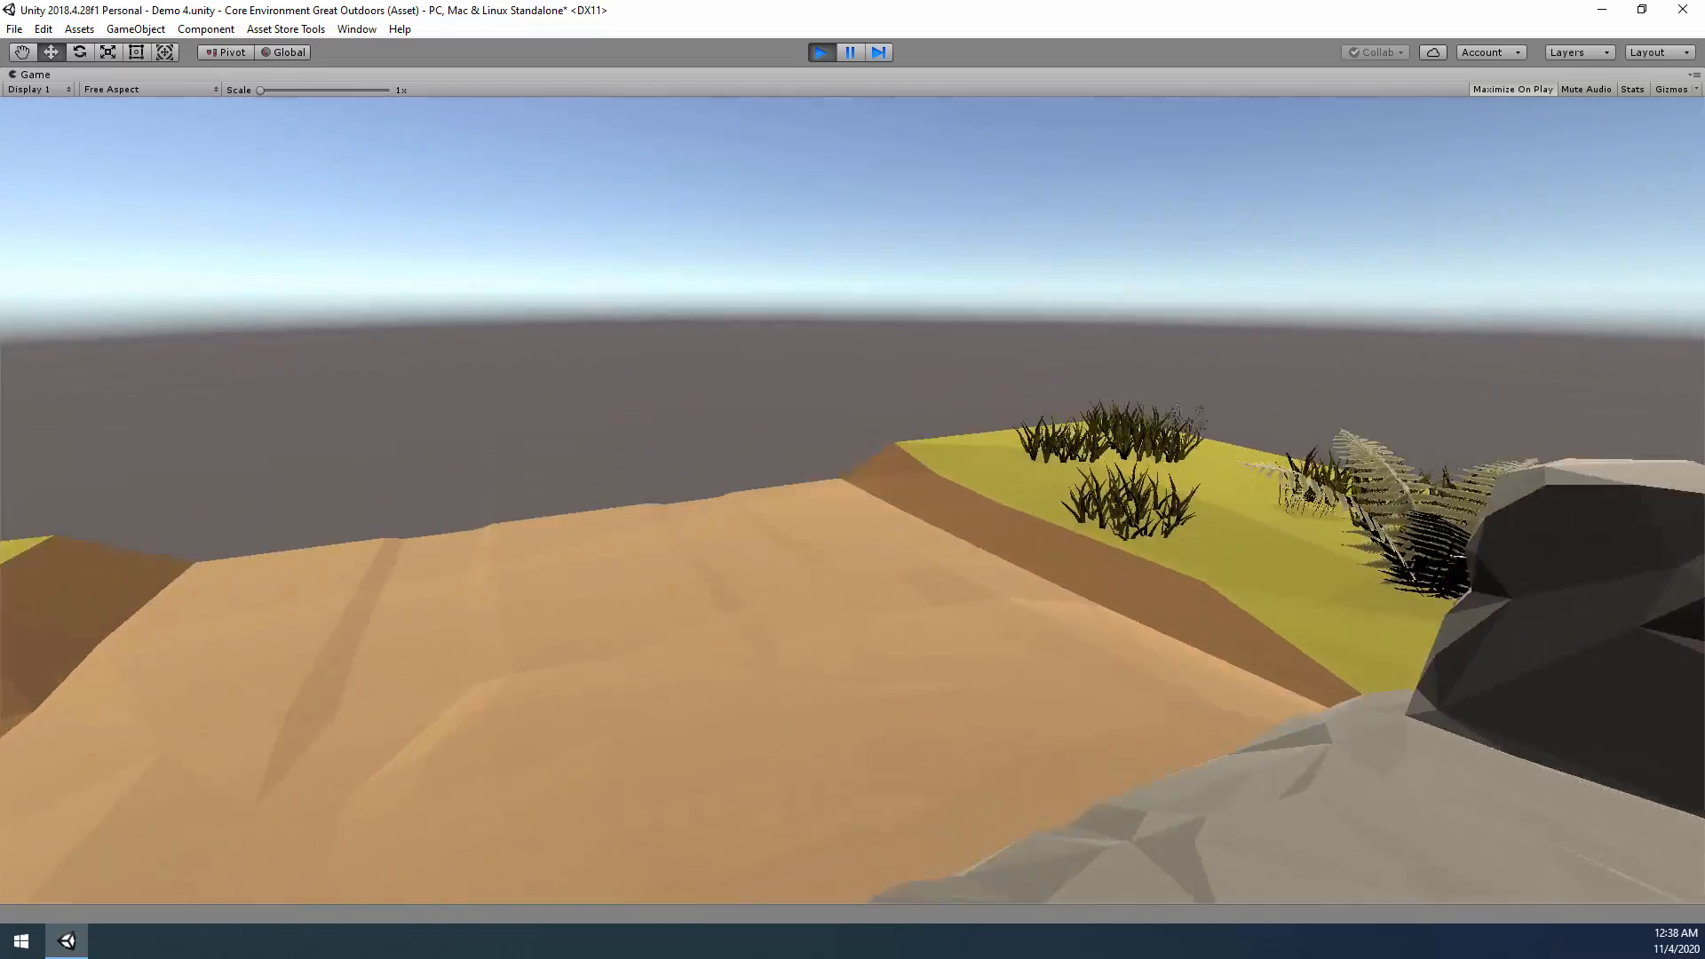
key("Escape")
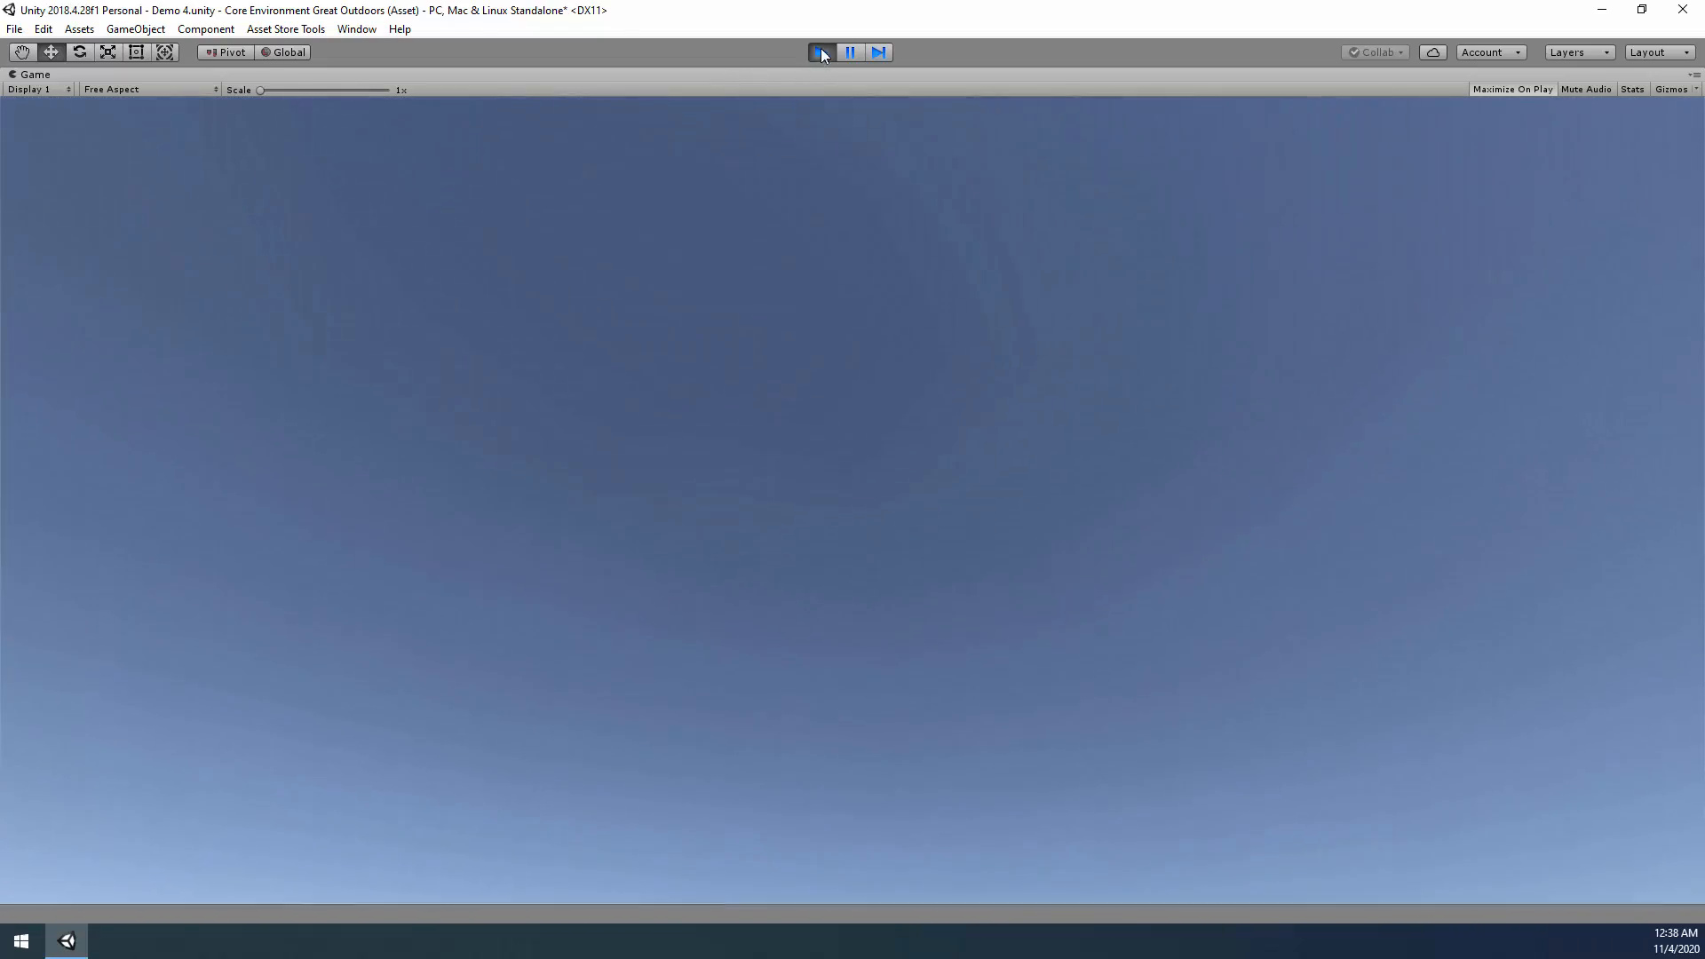
left_click(821, 51)
Move the stone bridge to the opposite end of the straight path at Z 20 and test the walk to it in play mode.
left_click_drag(917, 190, 328, 394, "alt")
left_click(839, 382)
left_click(821, 51)
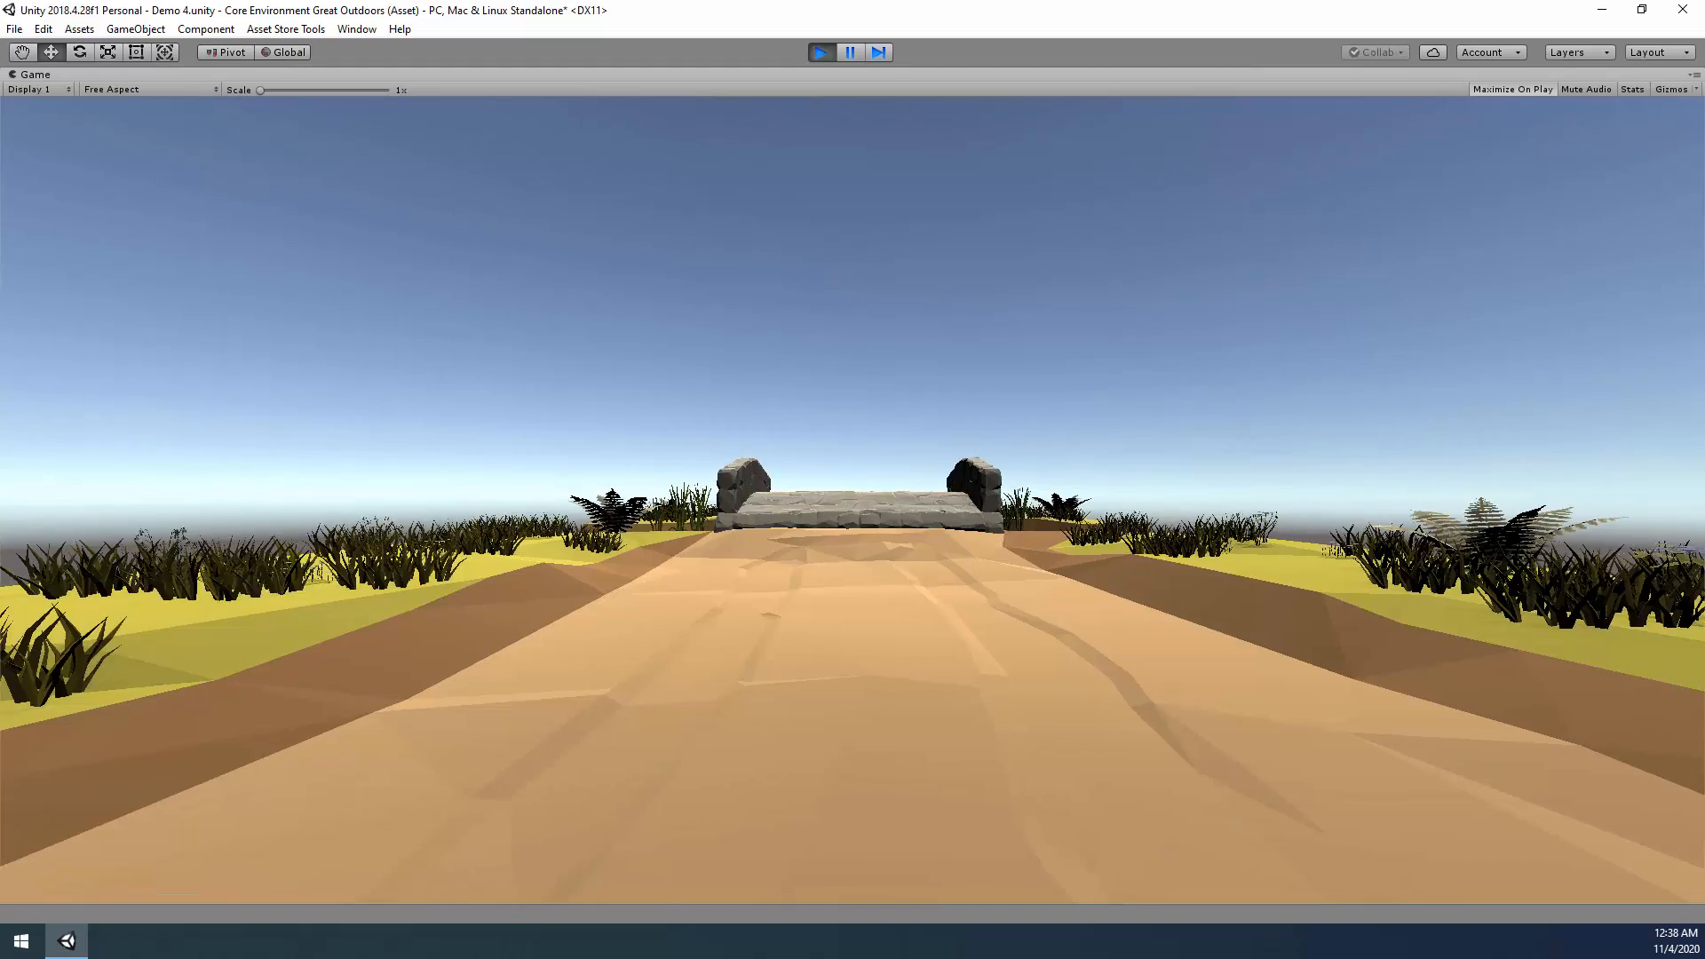
key("w")
key("w")
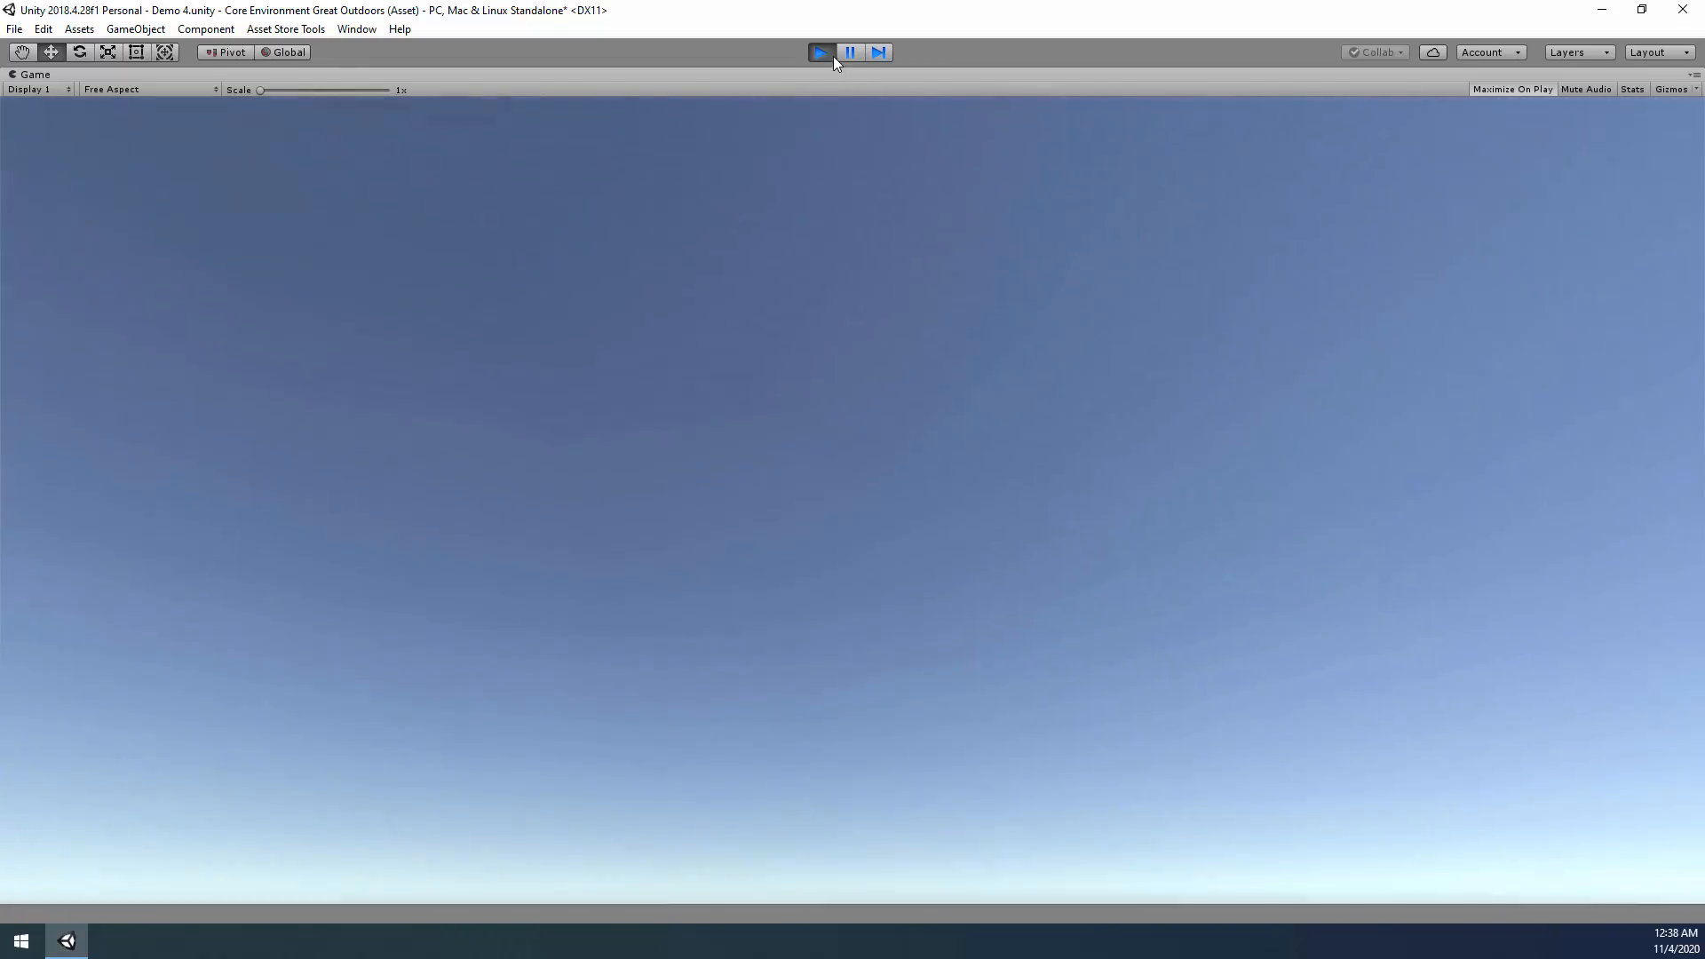
left_click(822, 52)
Add the Straight Long (Path) prefab under Paths and place it beyond the stone bridge at Z 50.
mouse_move(883, 350)
right_mouse_down()
mouse_move(799, 310)
mouse_move(921, 369)
mouse_move(888, 372)
right_mouse_up()
key("s")
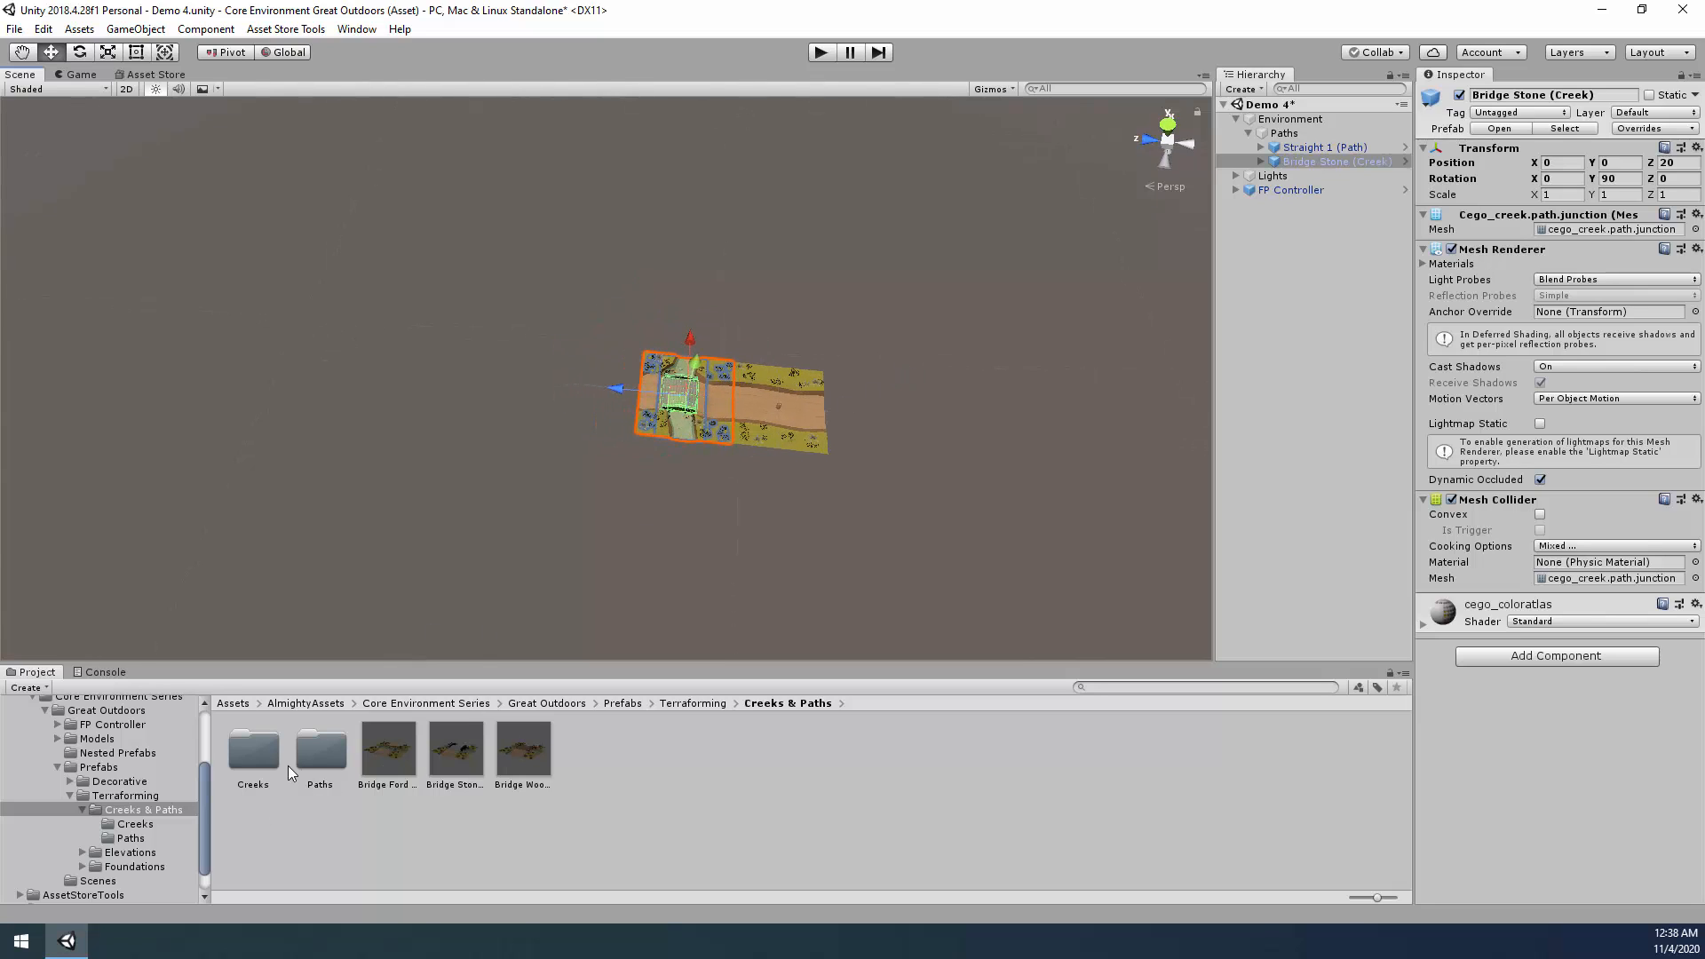
double_click(320, 752)
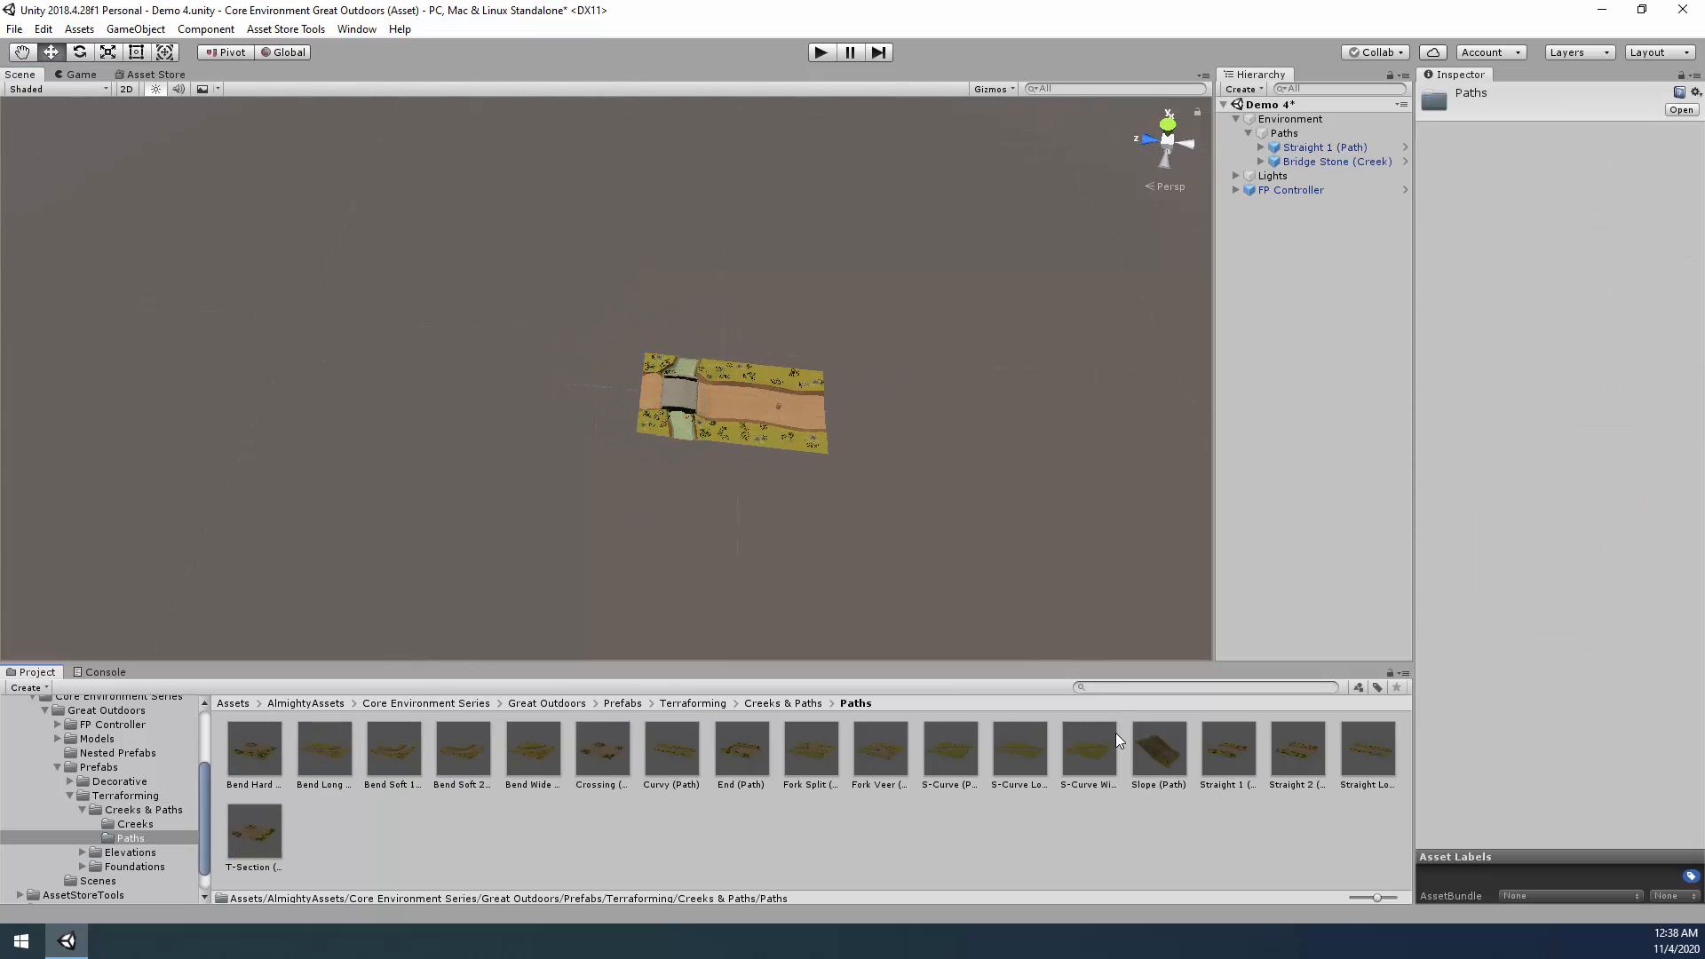
left_click_drag(1384, 739, 1318, 139)
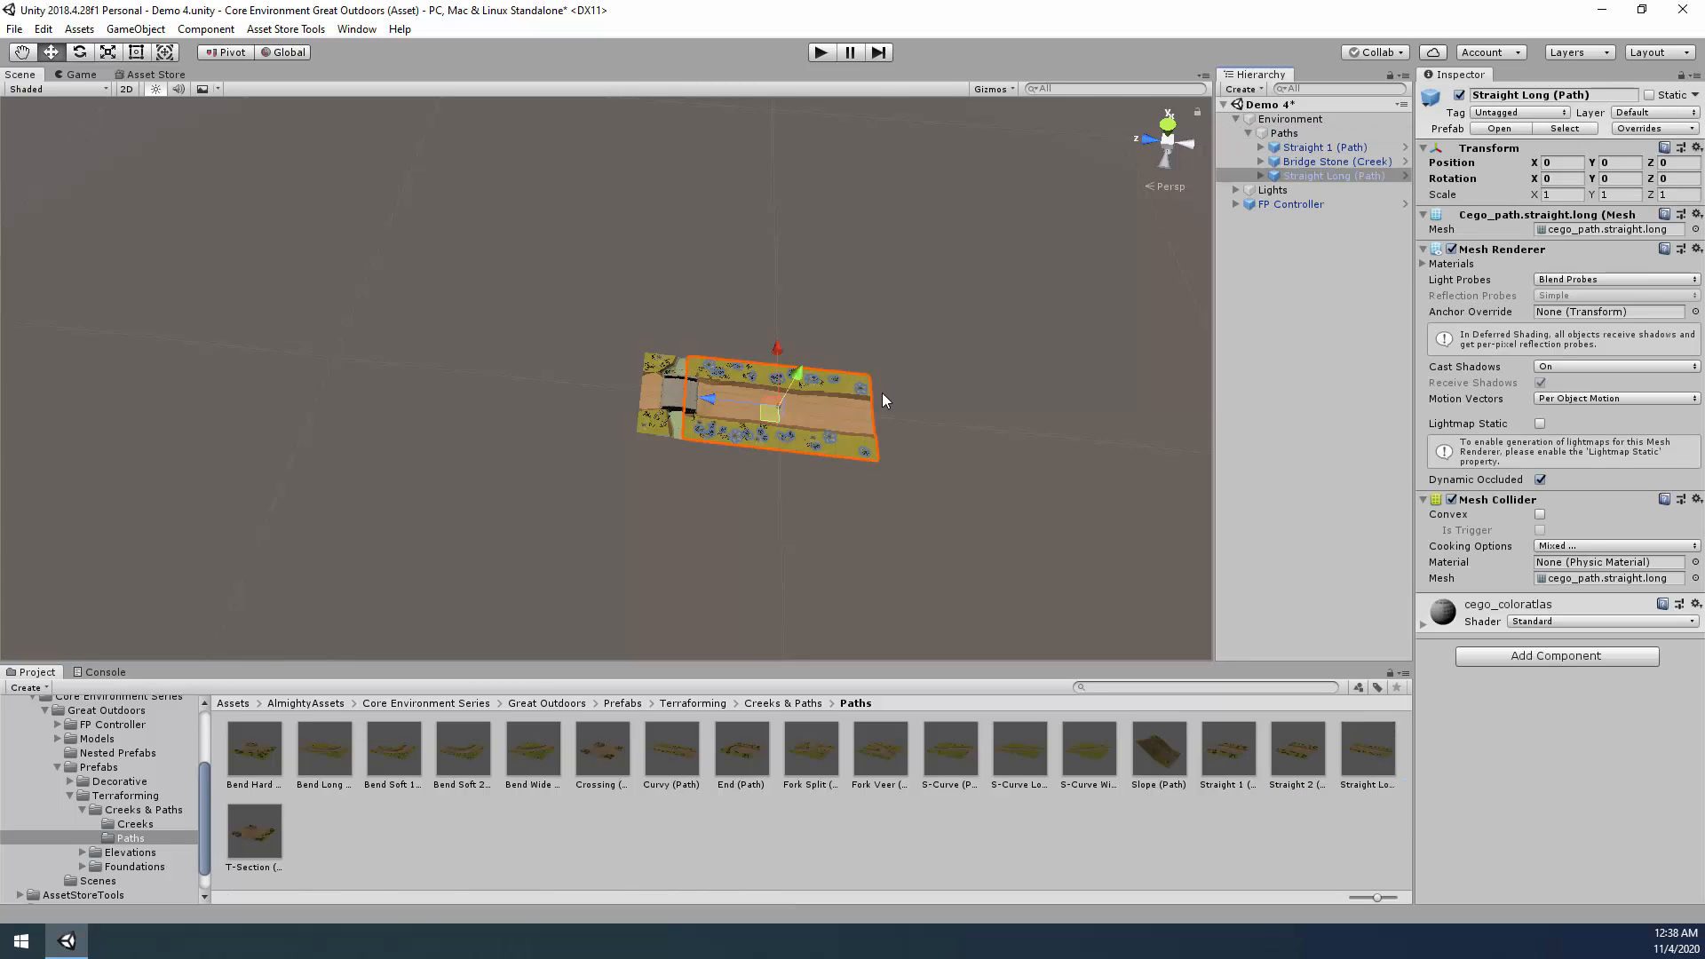
left_click_drag(769, 408, 544, 400)
Add the Bend Wide (Path) prefab under Paths and join it to the long straight piece at X -10, Z 90.
right_click_drag(1010, 451, 880, 465)
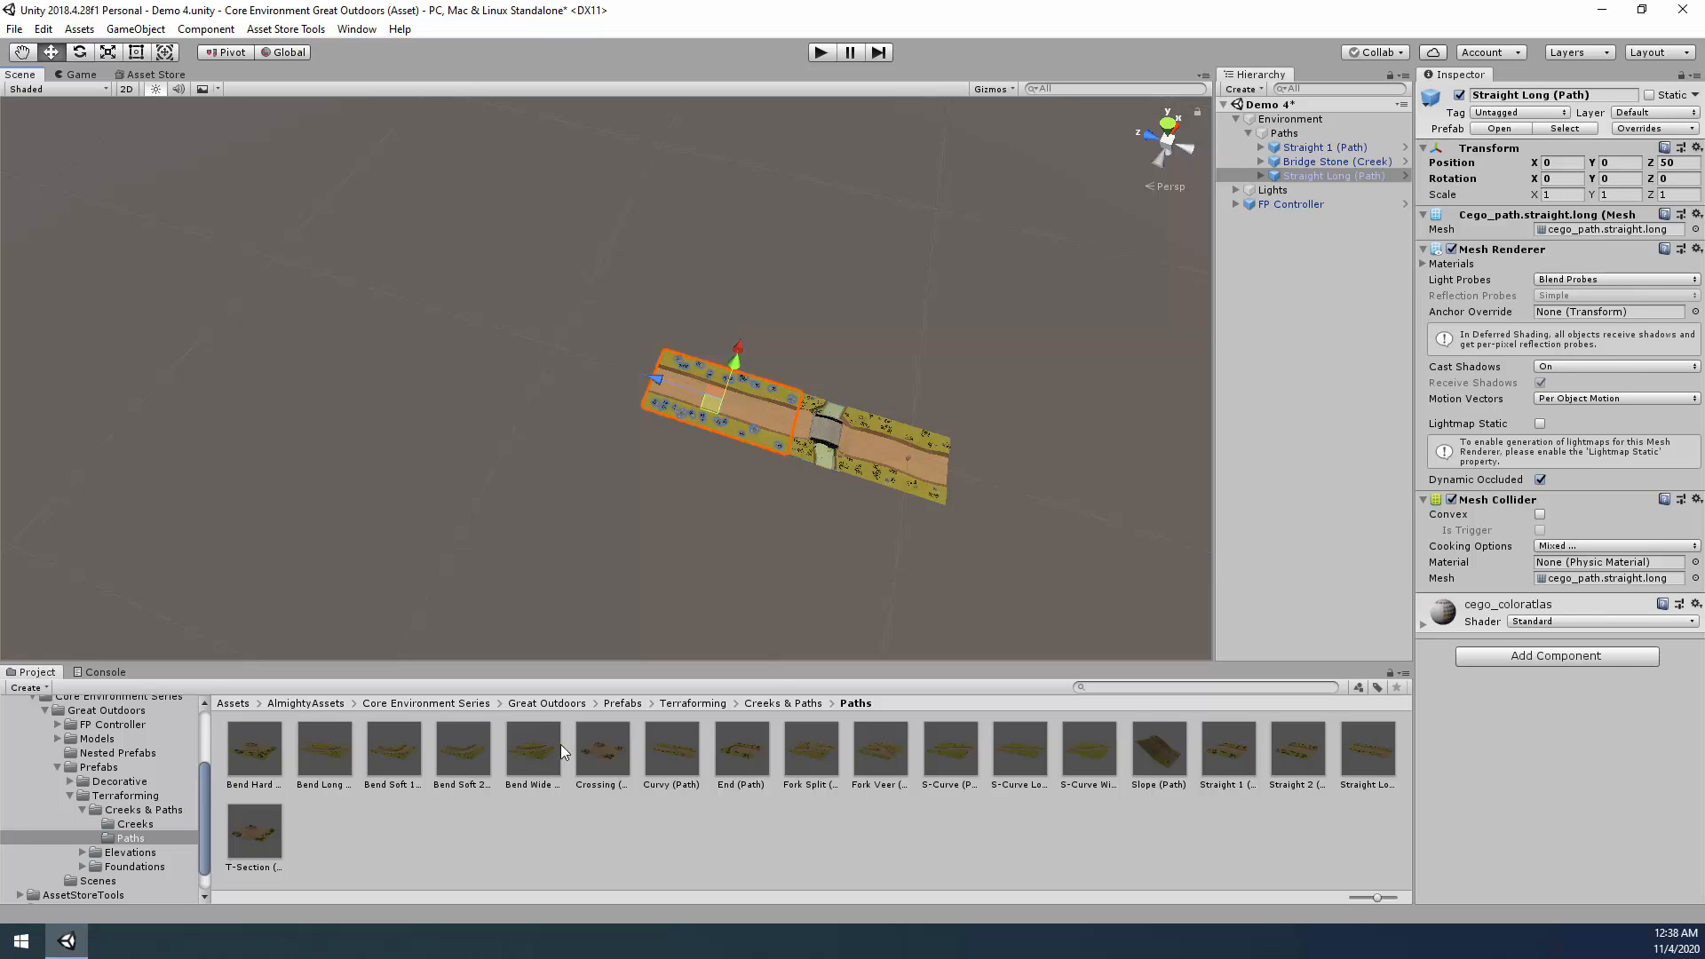
left_click_drag(561, 744, 1332, 137)
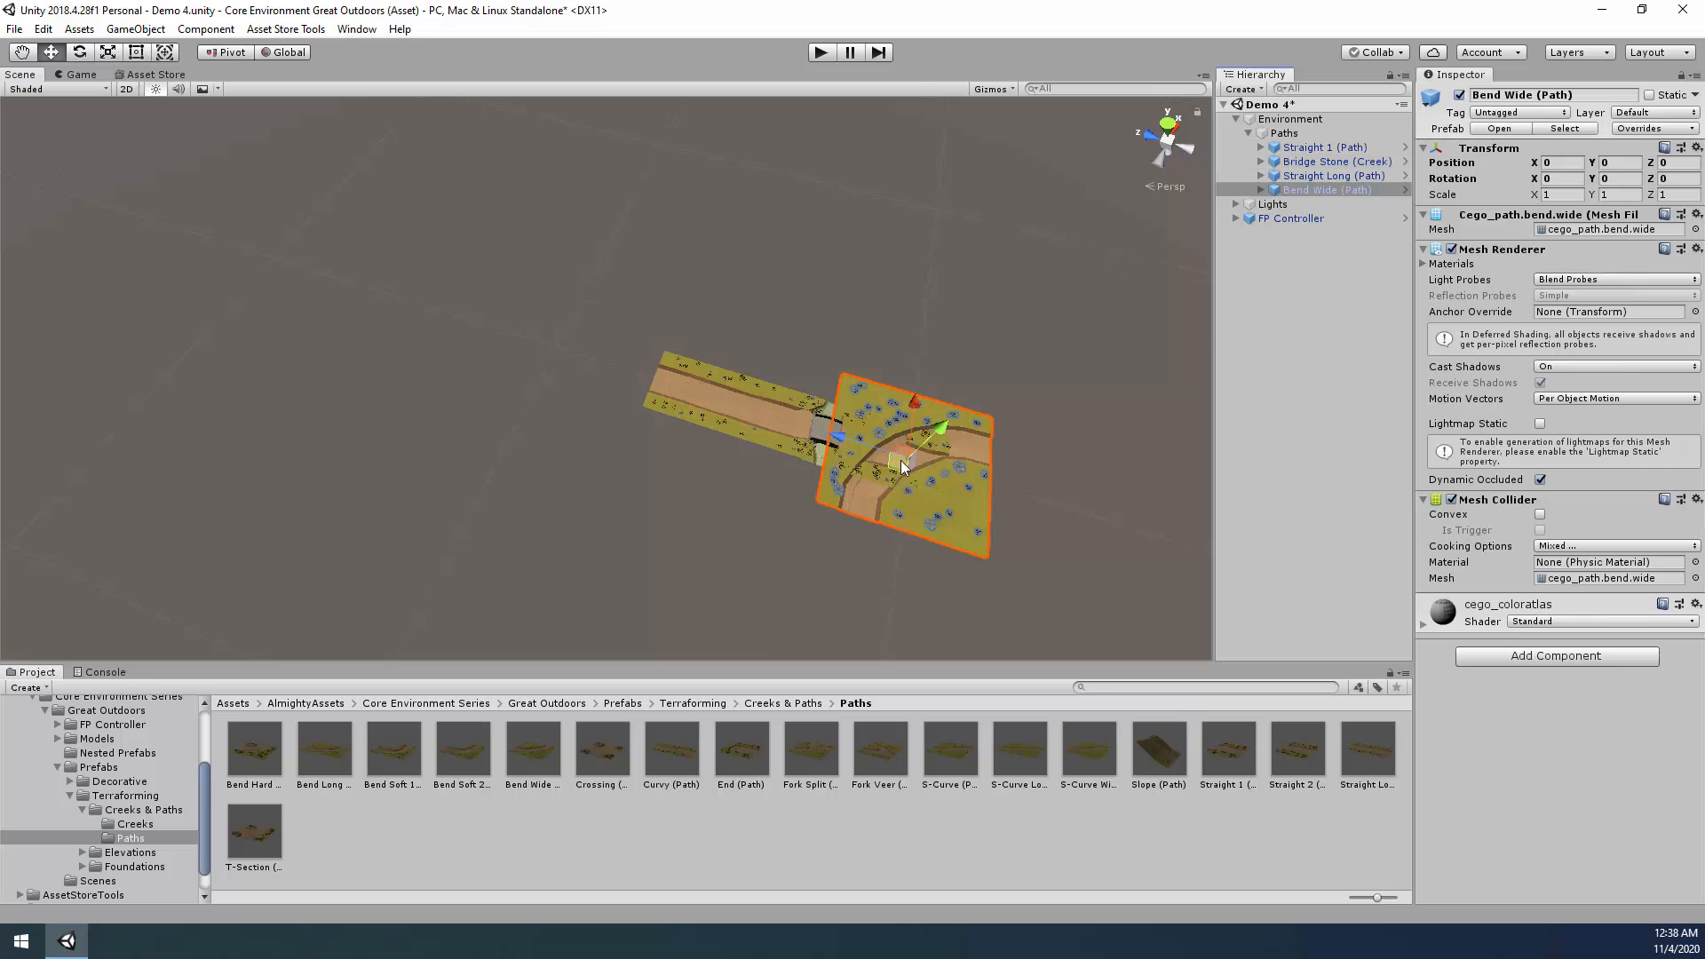
left_click_drag(889, 413, 568, 382)
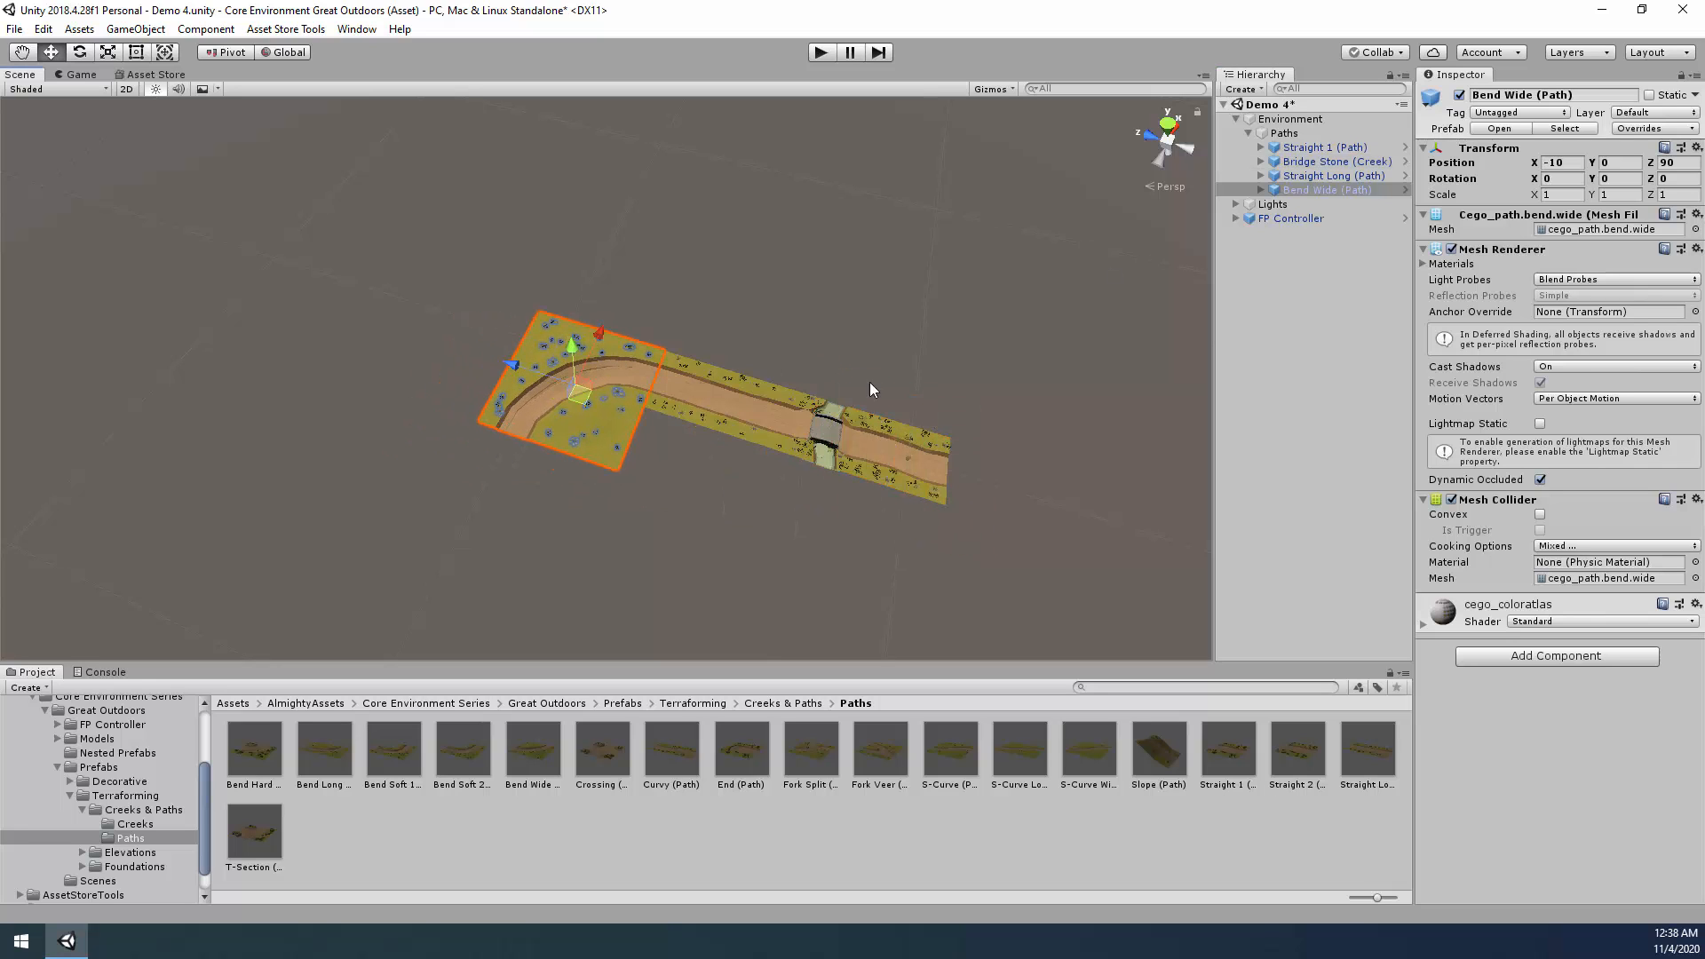
Add the Curvy (Path) prefab under Paths, rotated 90 on Y, and join it to the wide bend at X -50, Z 100.
left_click_drag(876, 385, 504, 321, "alt")
left_click_drag(675, 751, 1325, 143)
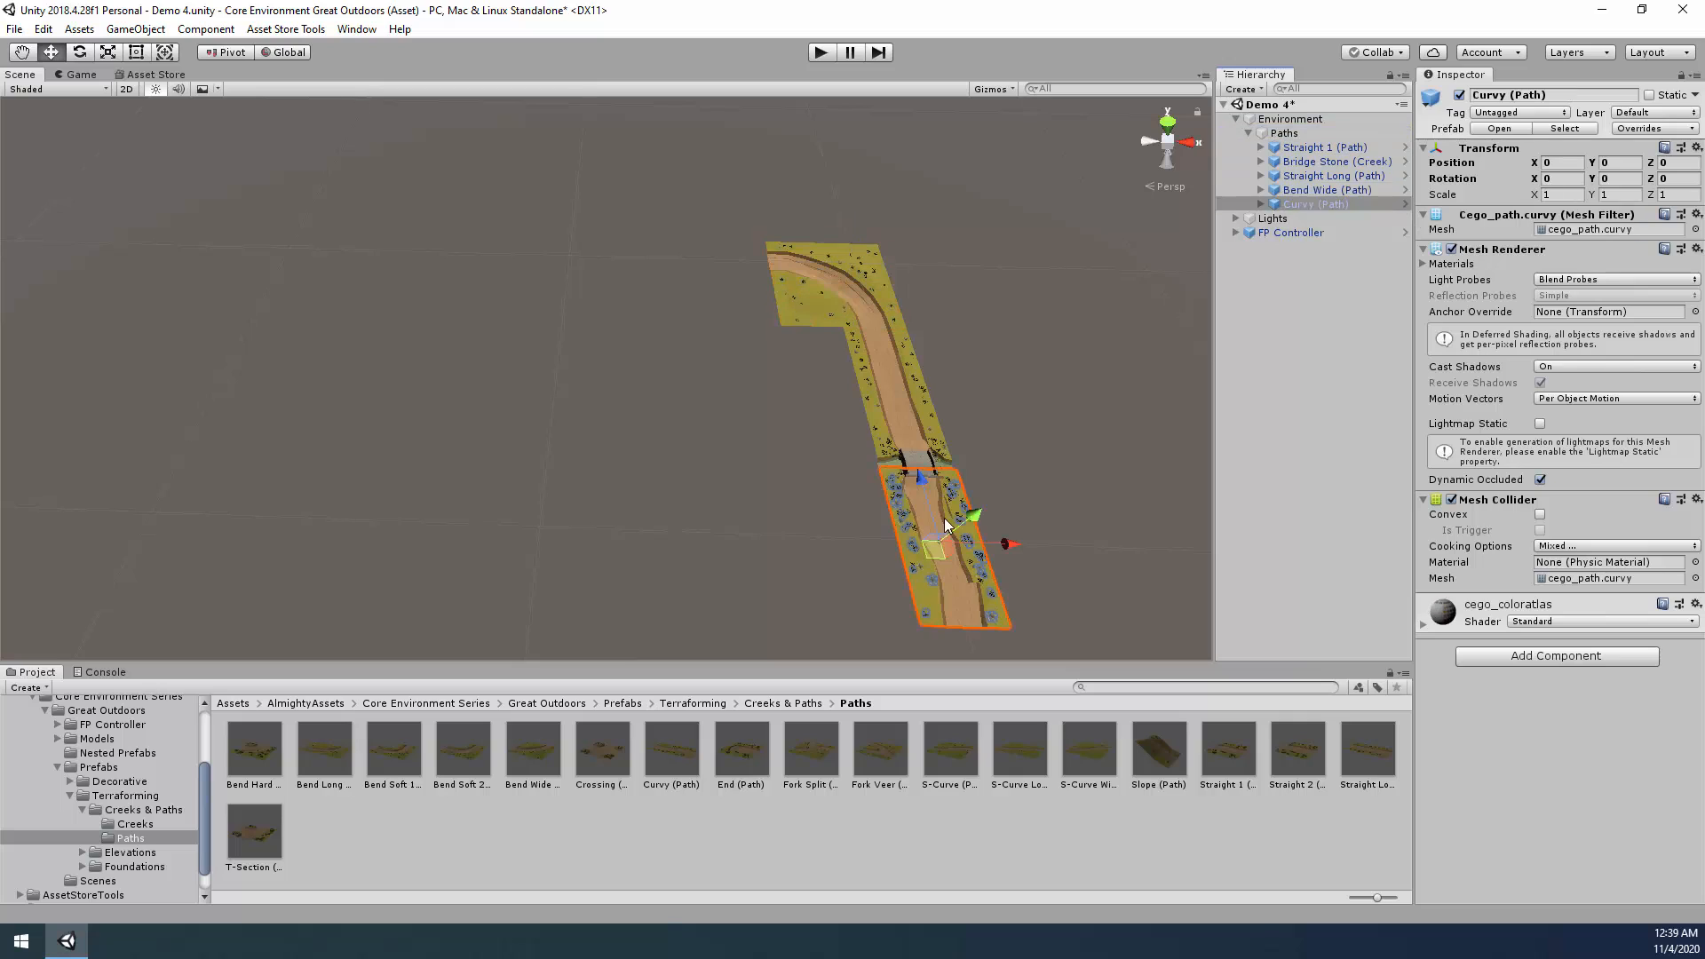
left_click(1617, 176)
type("90")
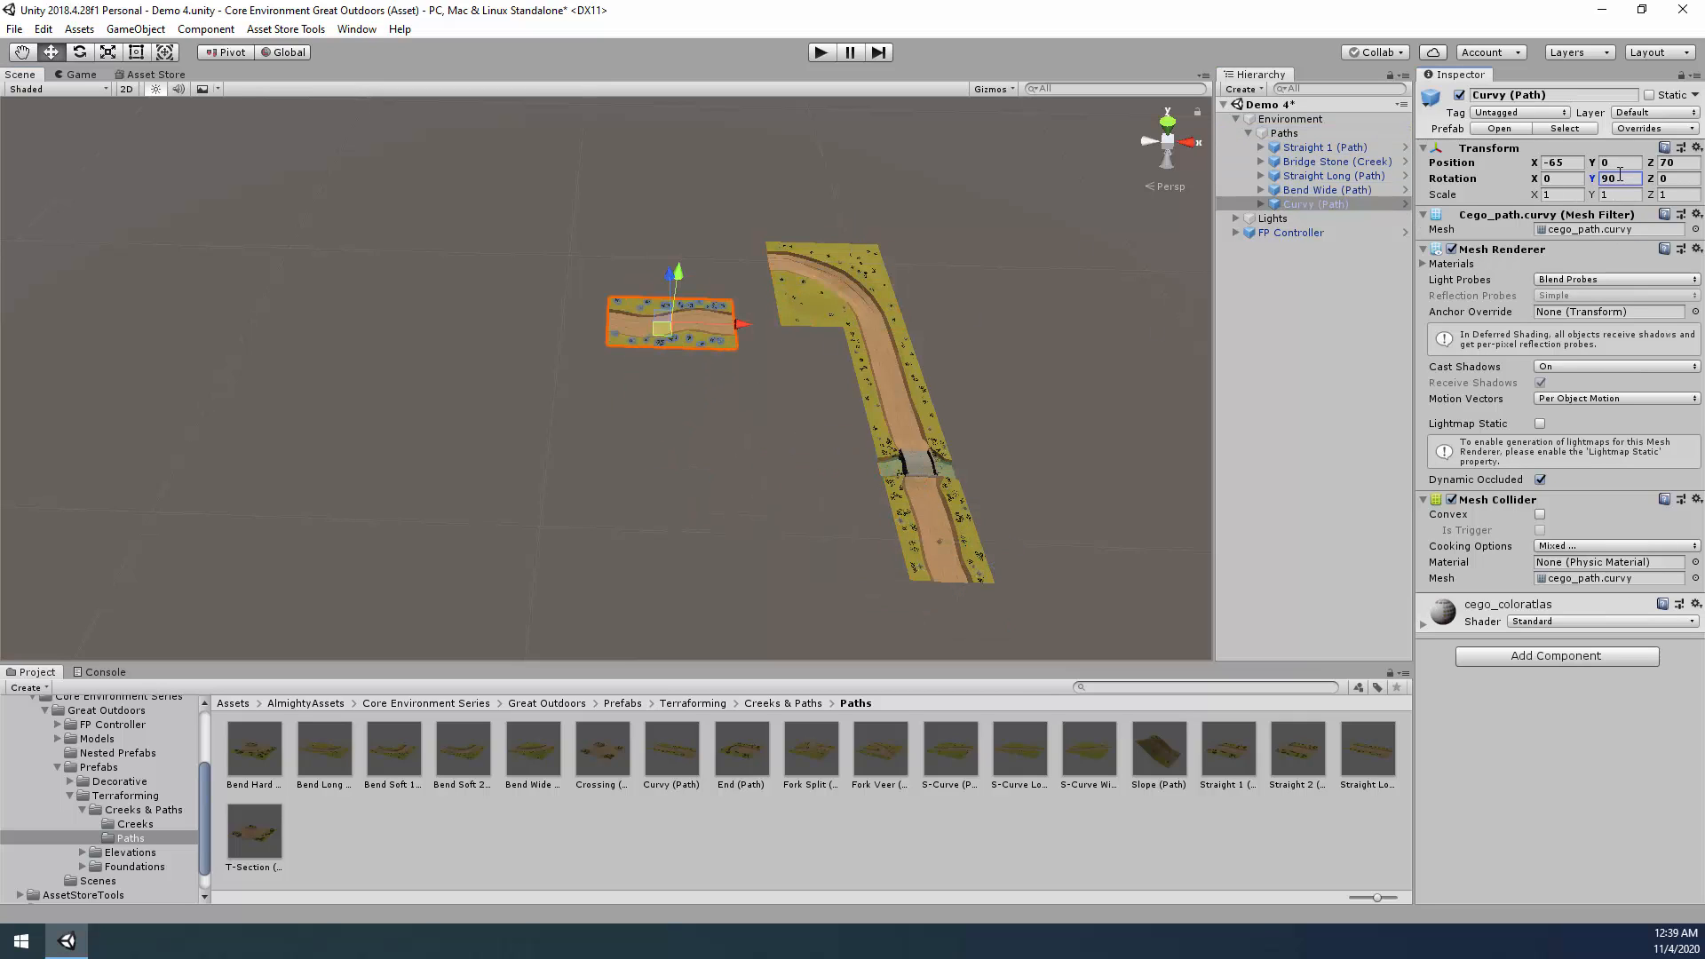
left_click_drag(665, 329, 704, 271)
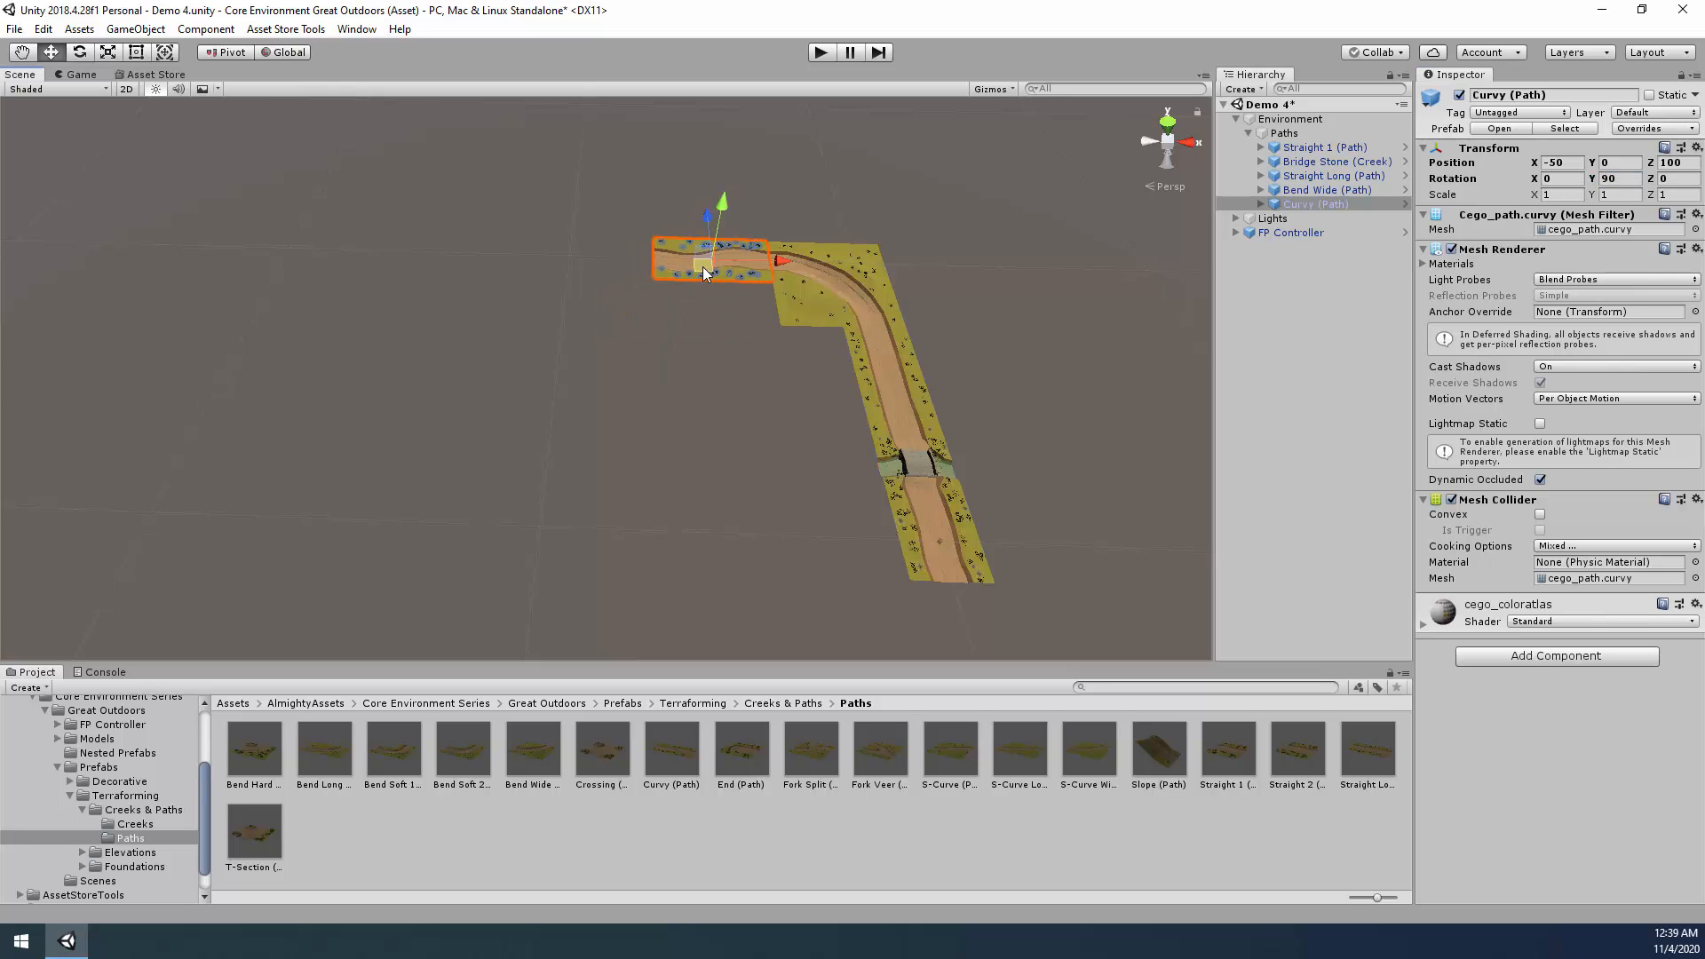
Add the S-Curve (Path) prefab under Paths and join it to the free end of Straight 1 at X 10, Z -30.
right_click_drag(965, 426, 927, 447)
key("s")
left_click_drag(970, 727, 1333, 150)
left_click_drag(968, 492, 1034, 594, "ctrl")
Add the Bend Long (Path) prefab under Paths, rotated 90 on Y, and join it to the S-Curve at X 0, Z -70.
left_click_drag(920, 508, 1190, 471, "alt")
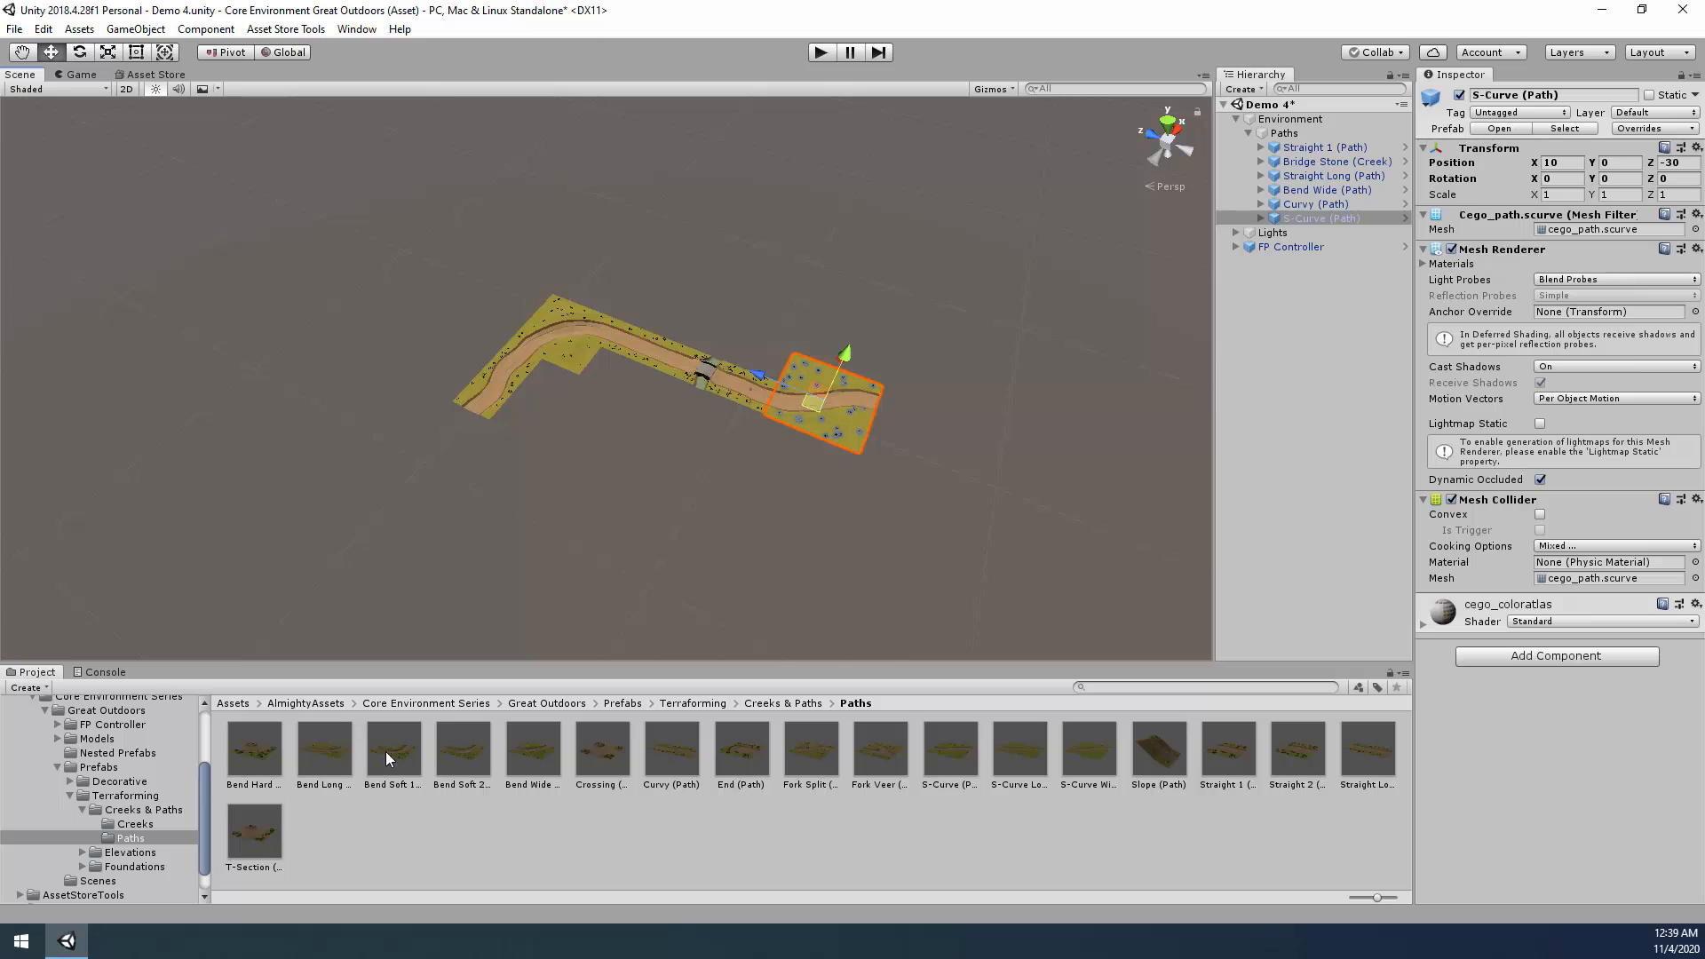
left_click_drag(323, 737, 1312, 135)
left_click_drag(751, 410, 977, 457, "ctrl")
left_click(1620, 178)
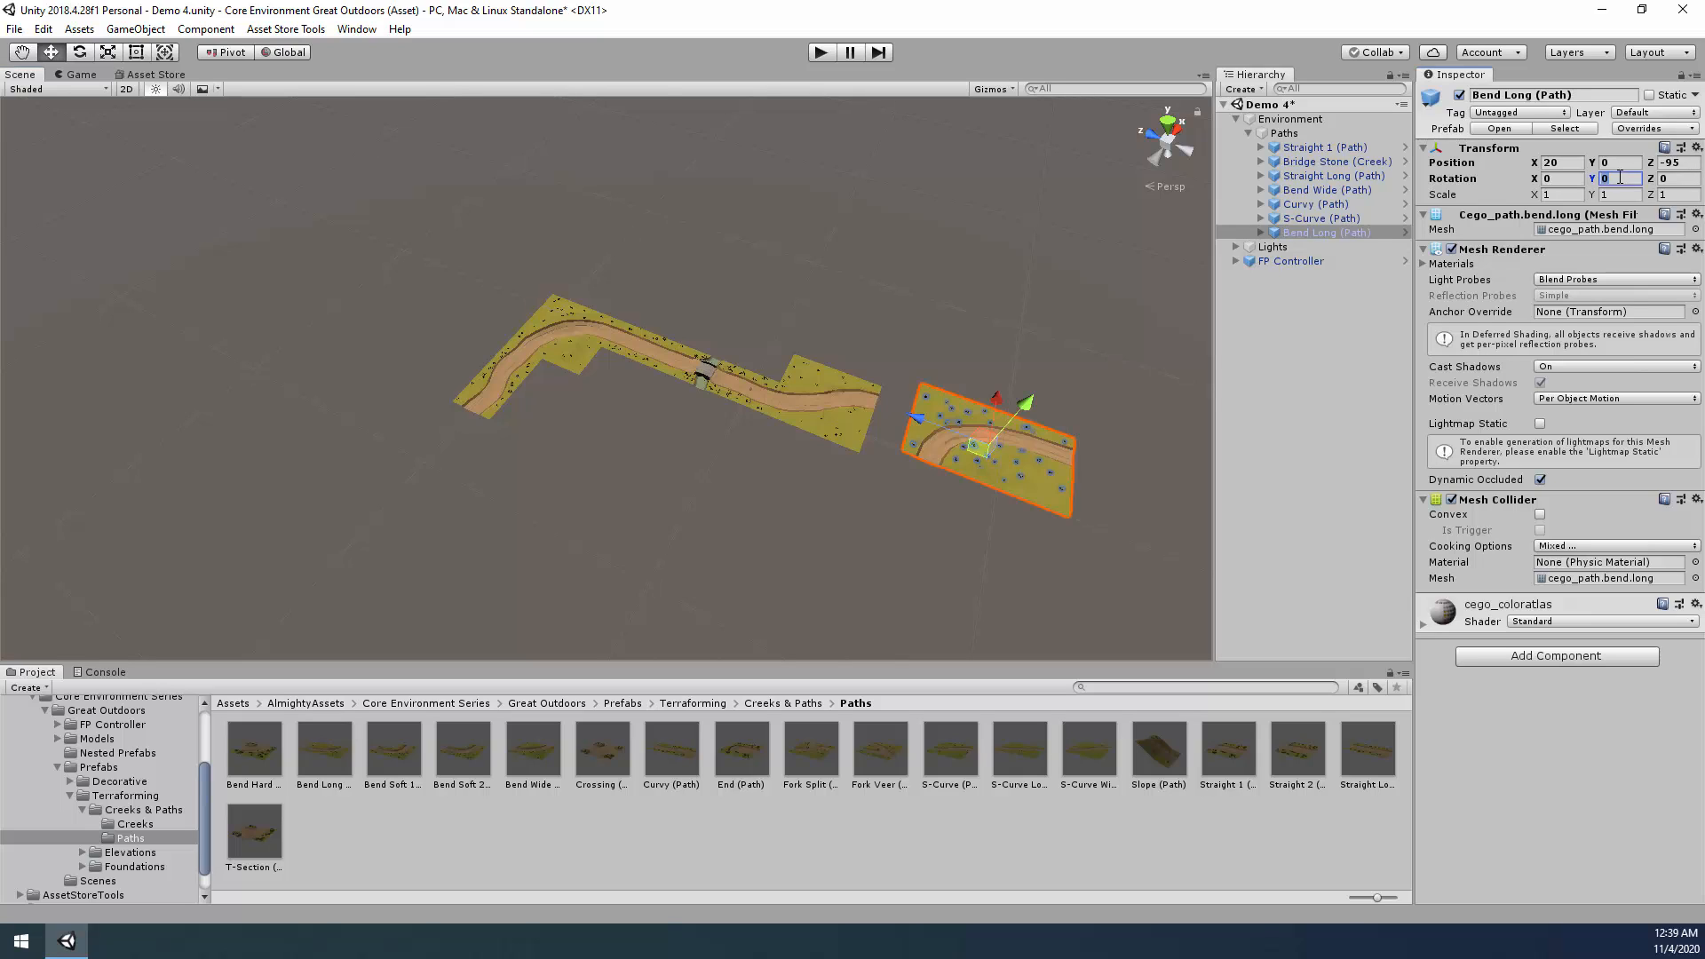
type("90")
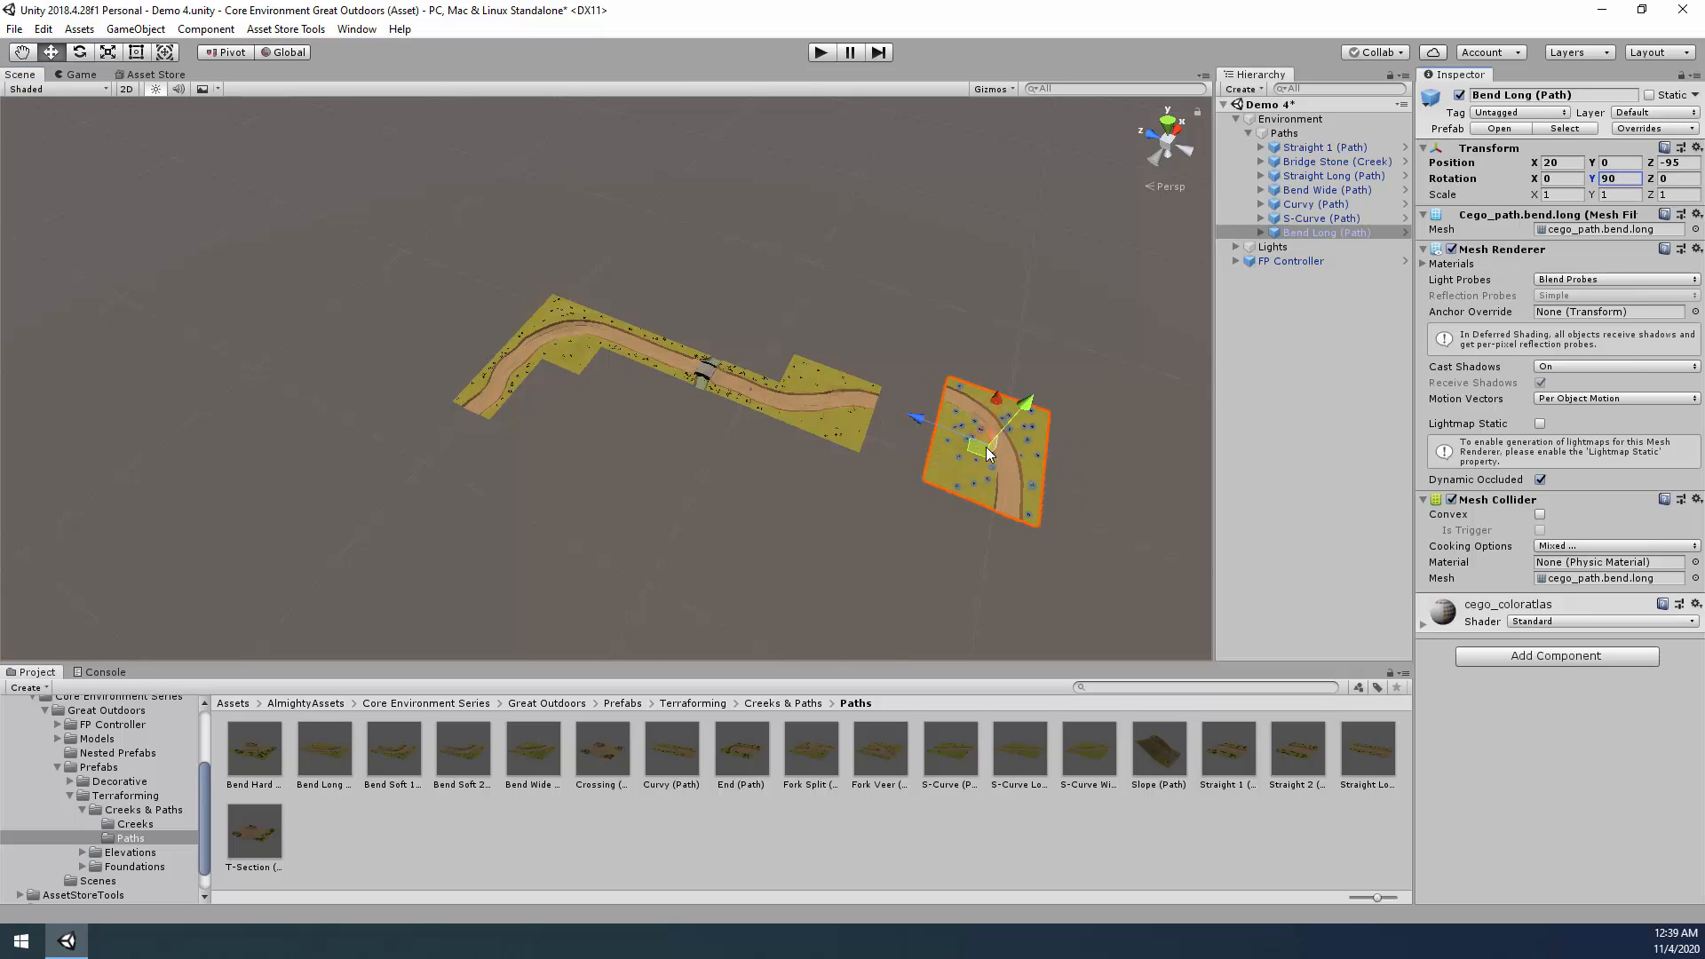
left_click_drag(988, 454, 908, 466, "ctrl")
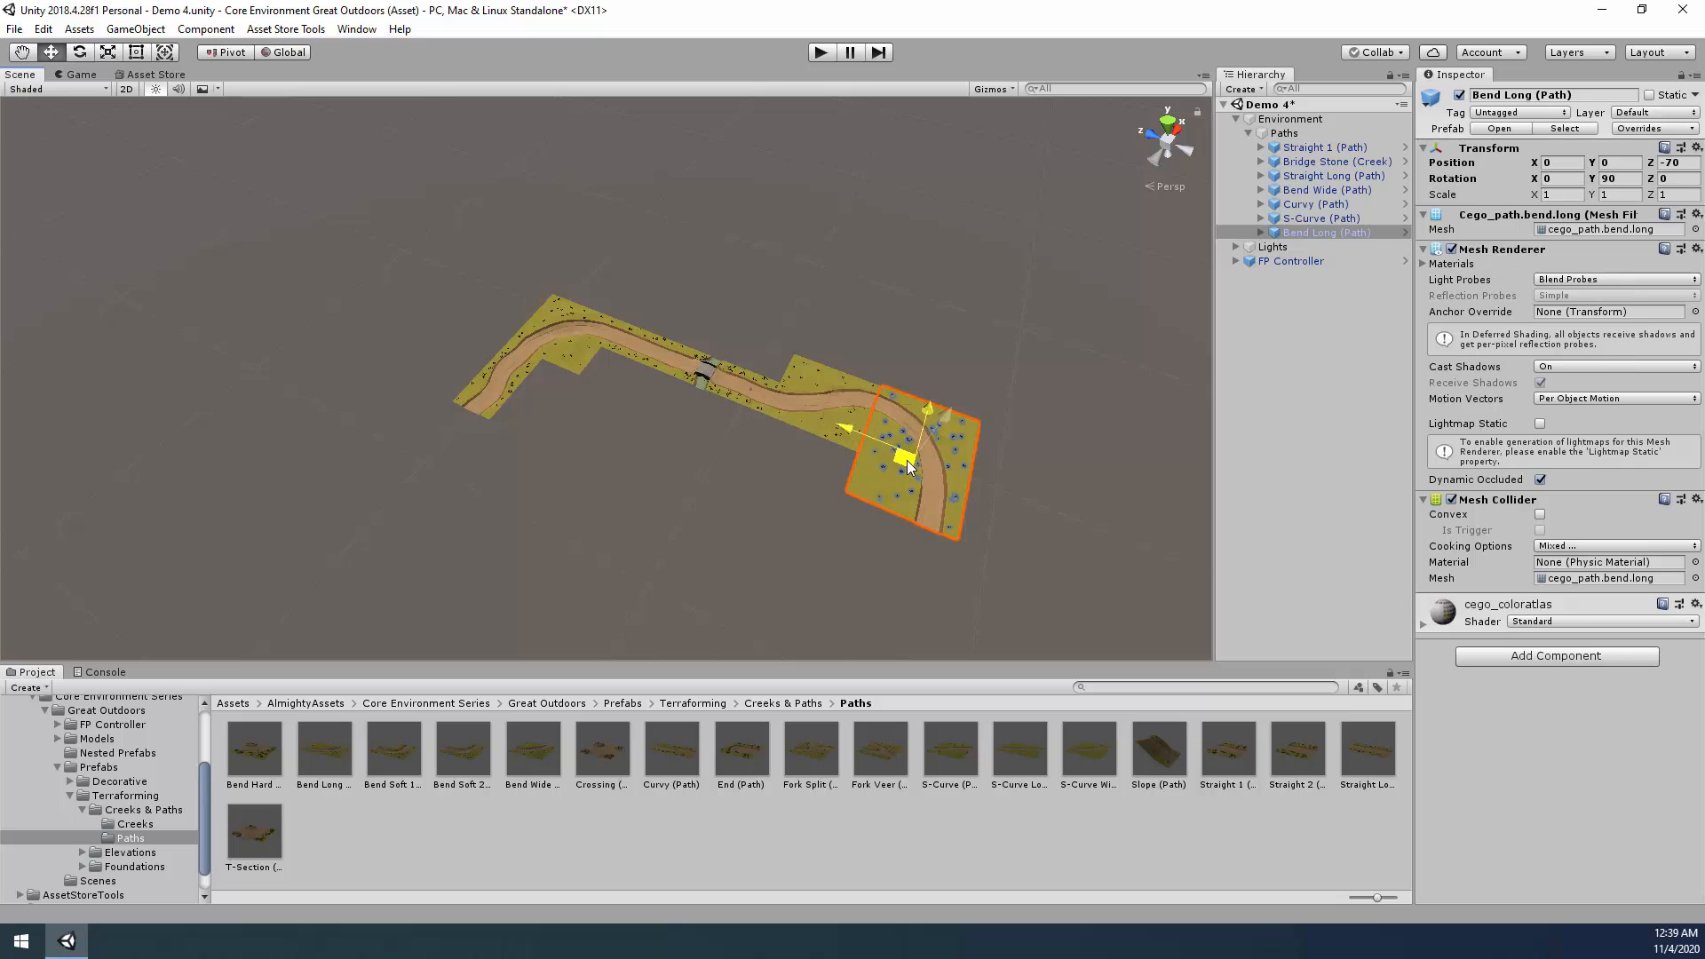
left_click(771, 499)
Add the Fork Split (Path) prefab under Paths, rotated 180 on Y, and join it to the free end of the Curvy piece.
left_click_drag(772, 486, 858, 535, "alt")
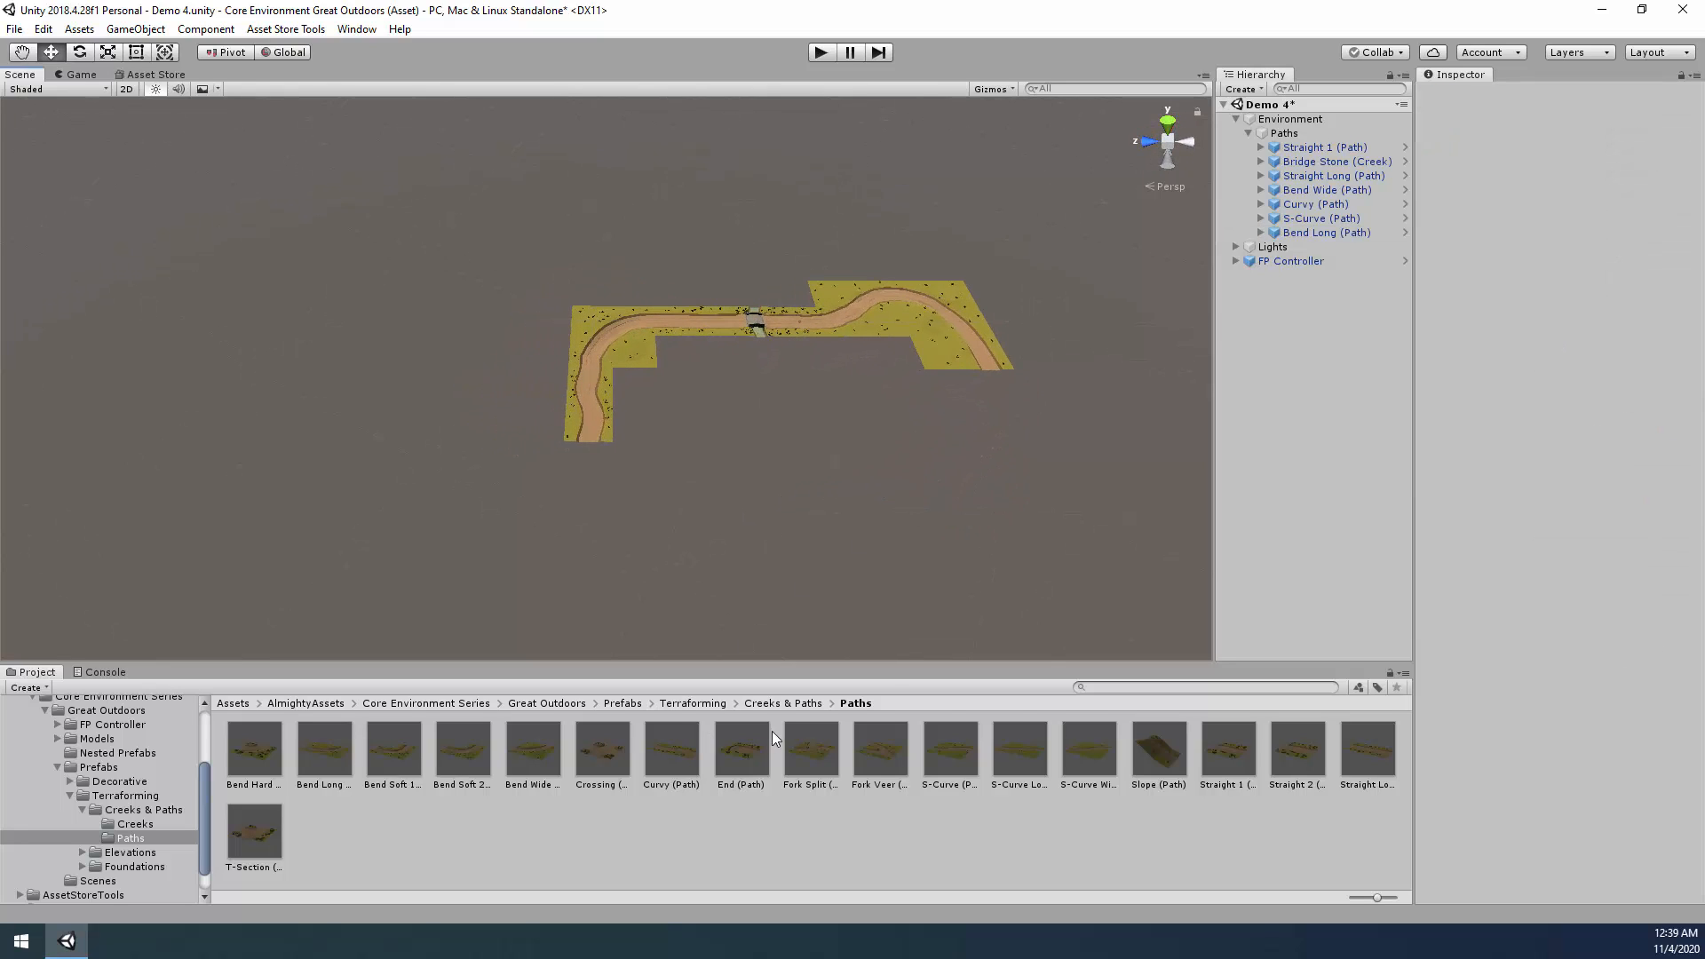
left_click_drag(814, 752, 1285, 133)
left_click_drag(801, 339, 638, 514)
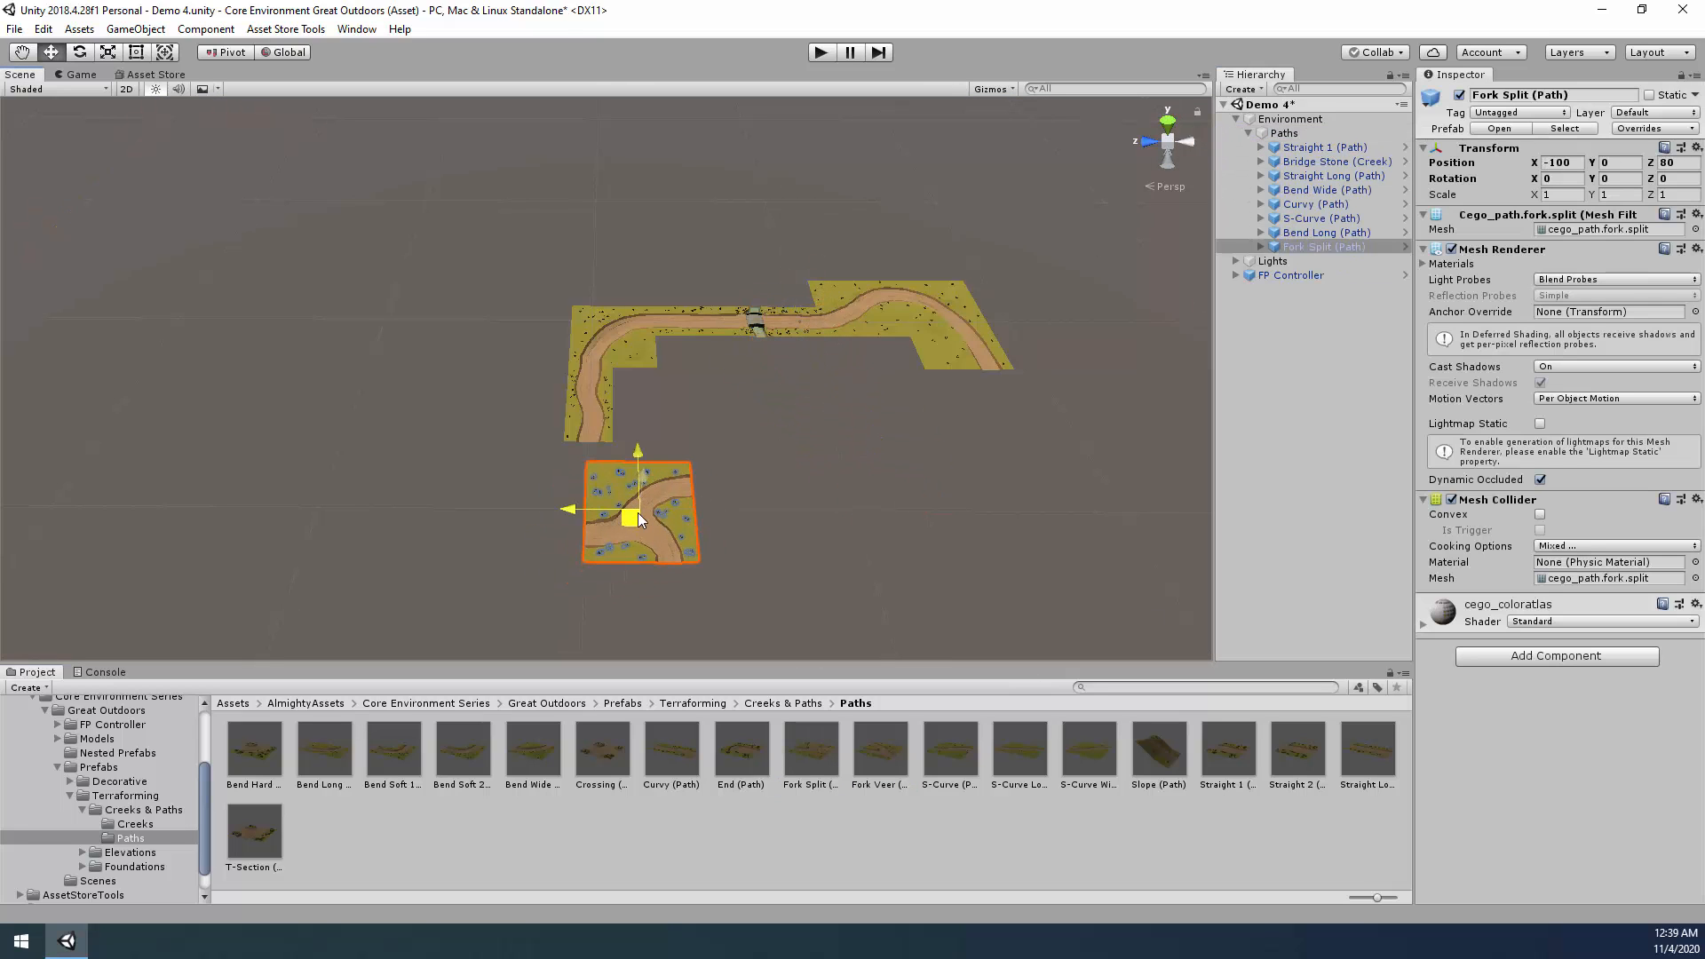
left_click(1620, 178)
type("180")
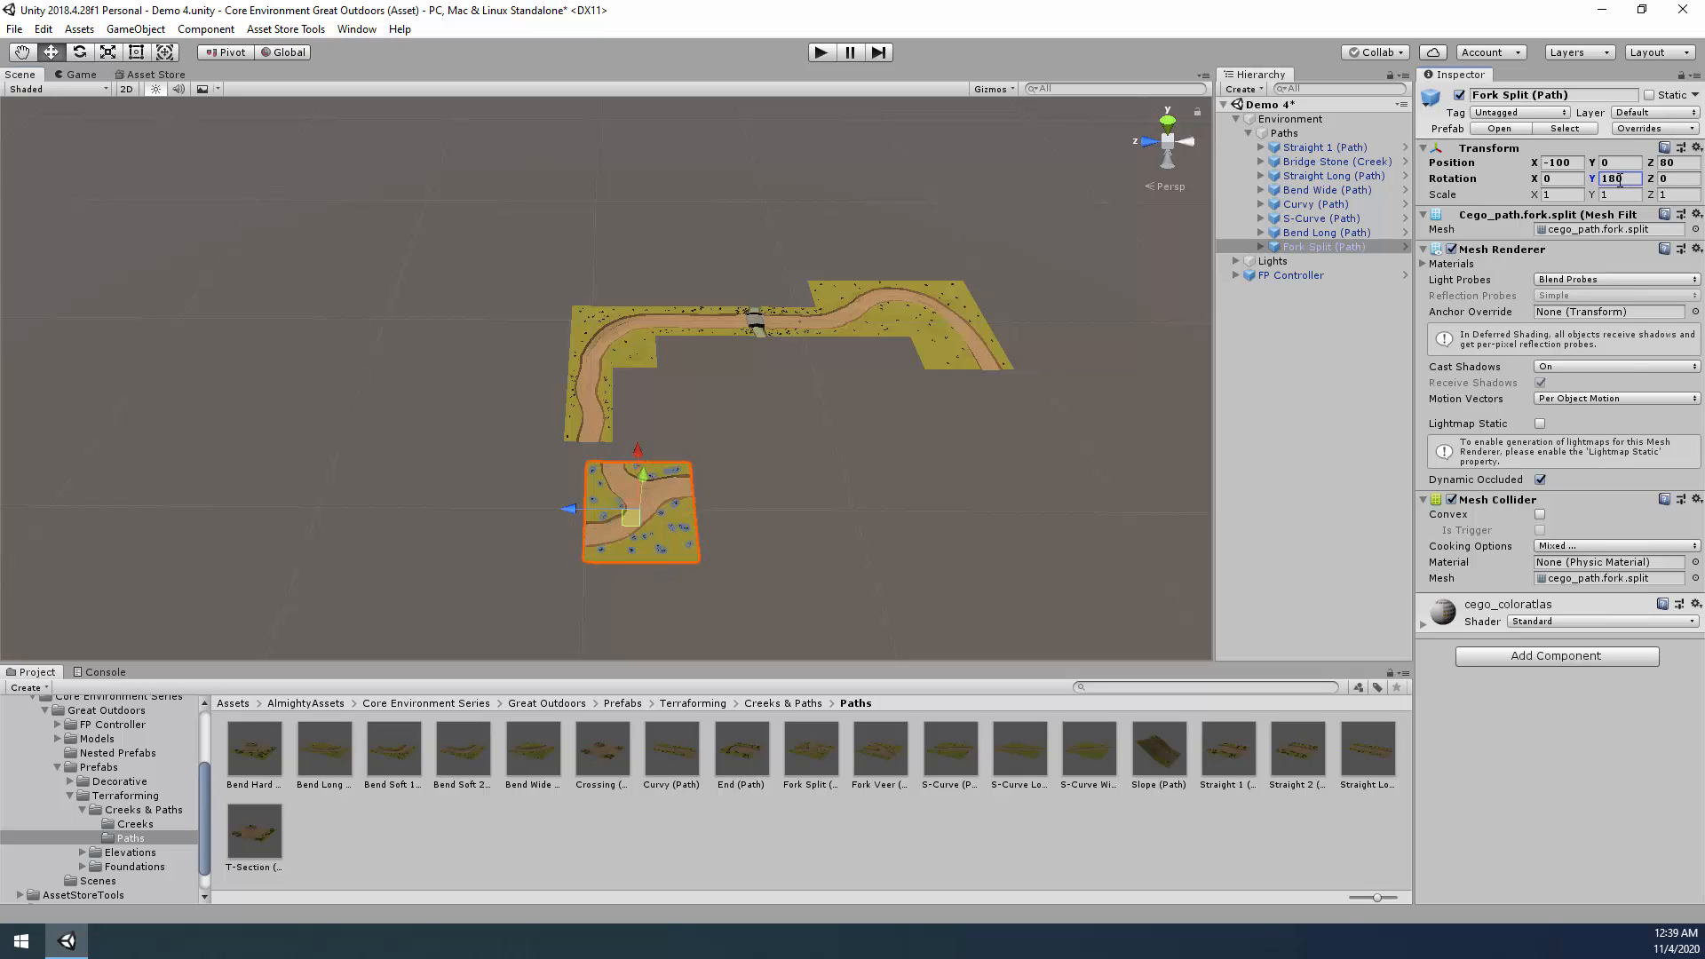
left_click_drag(634, 515, 606, 493)
left_click(787, 450)
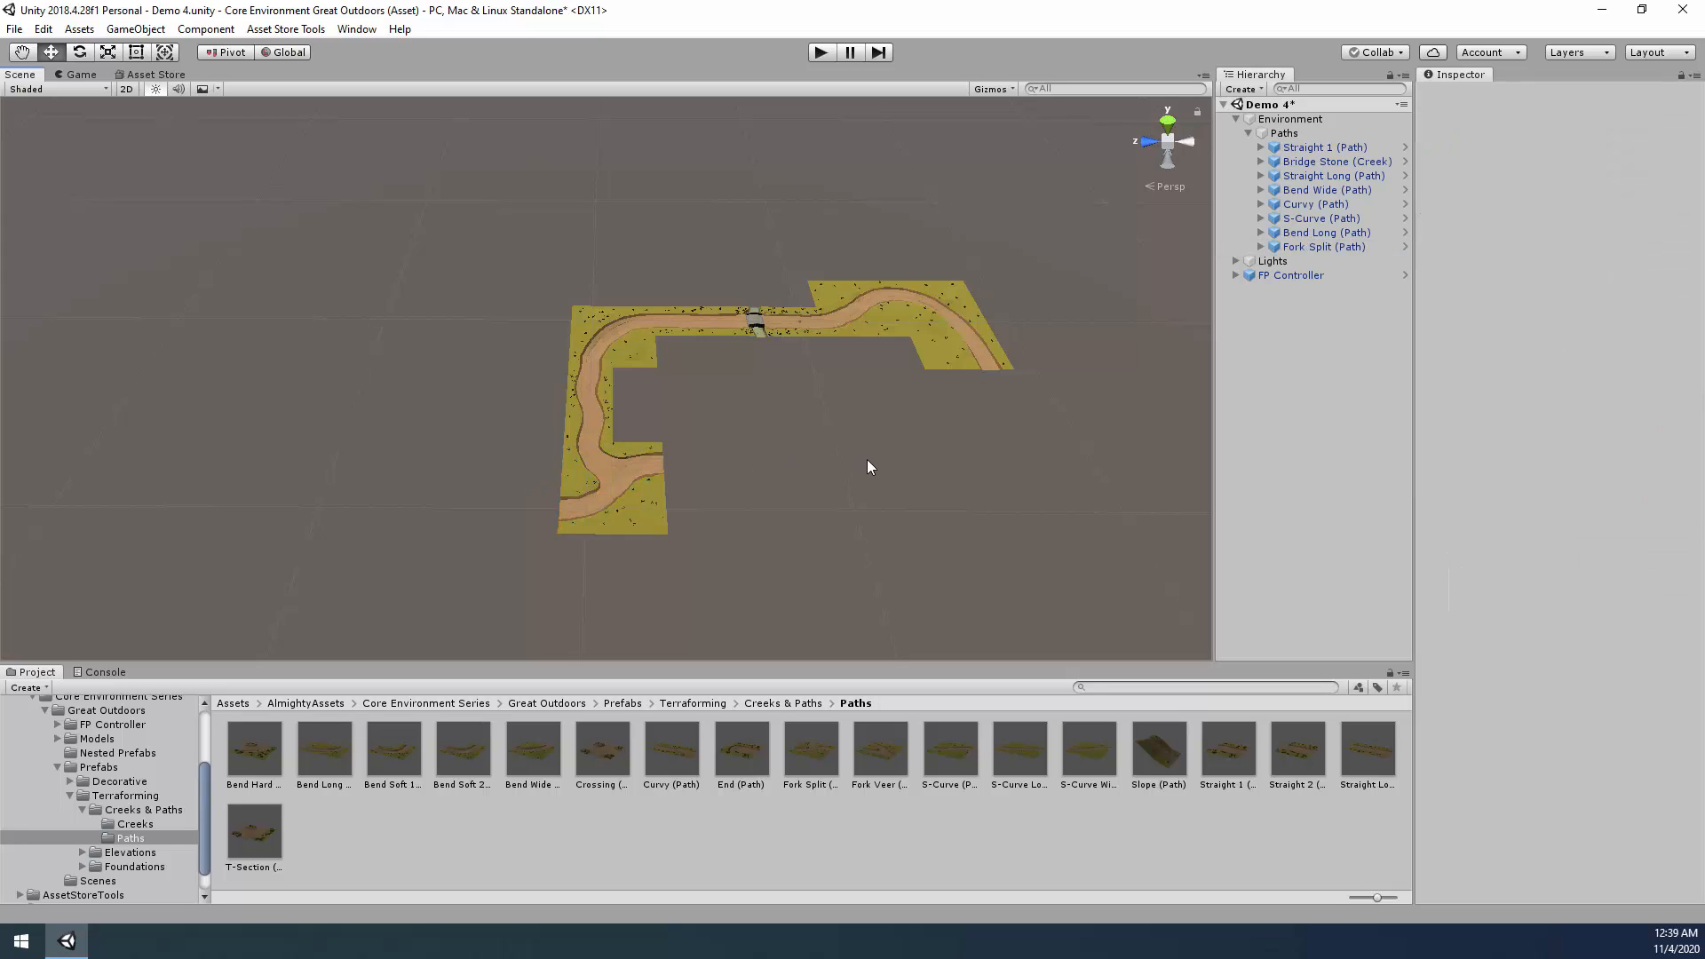
Extend the fork's inner branch with a second S-Curve (Path) at X -70, Z 50 and Straight 2 (Path) at X -60, Z 20.
left_click_drag(867, 460, 849, 481, "alt")
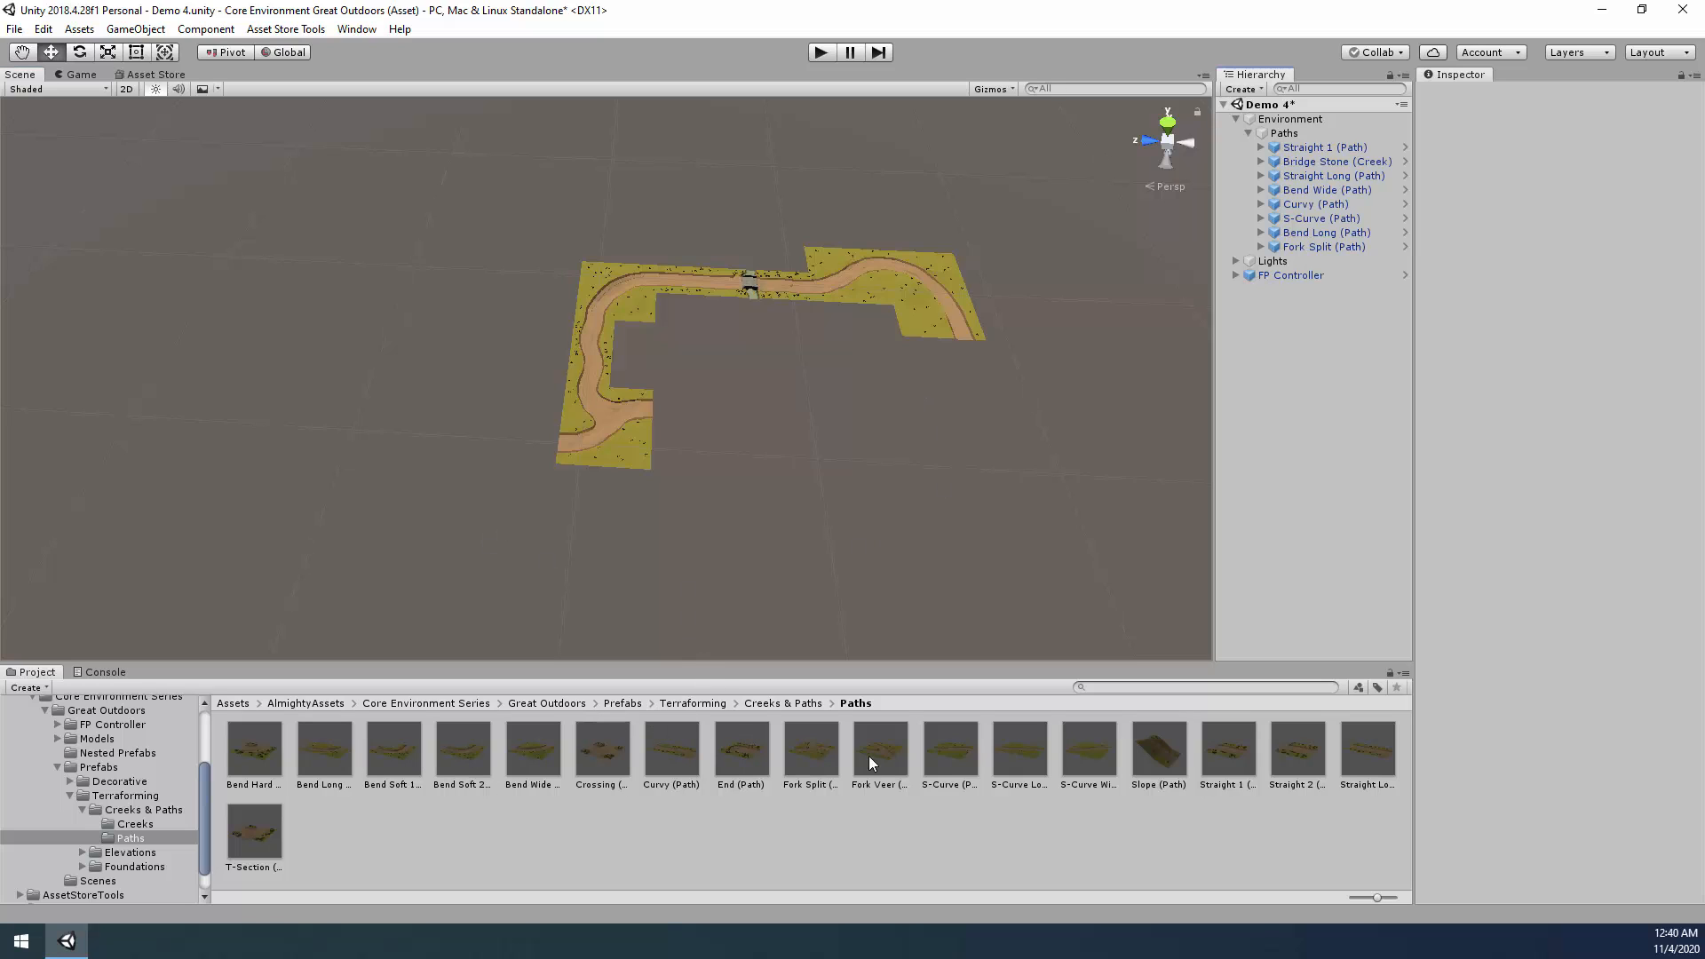
left_click_drag(933, 748, 1303, 135)
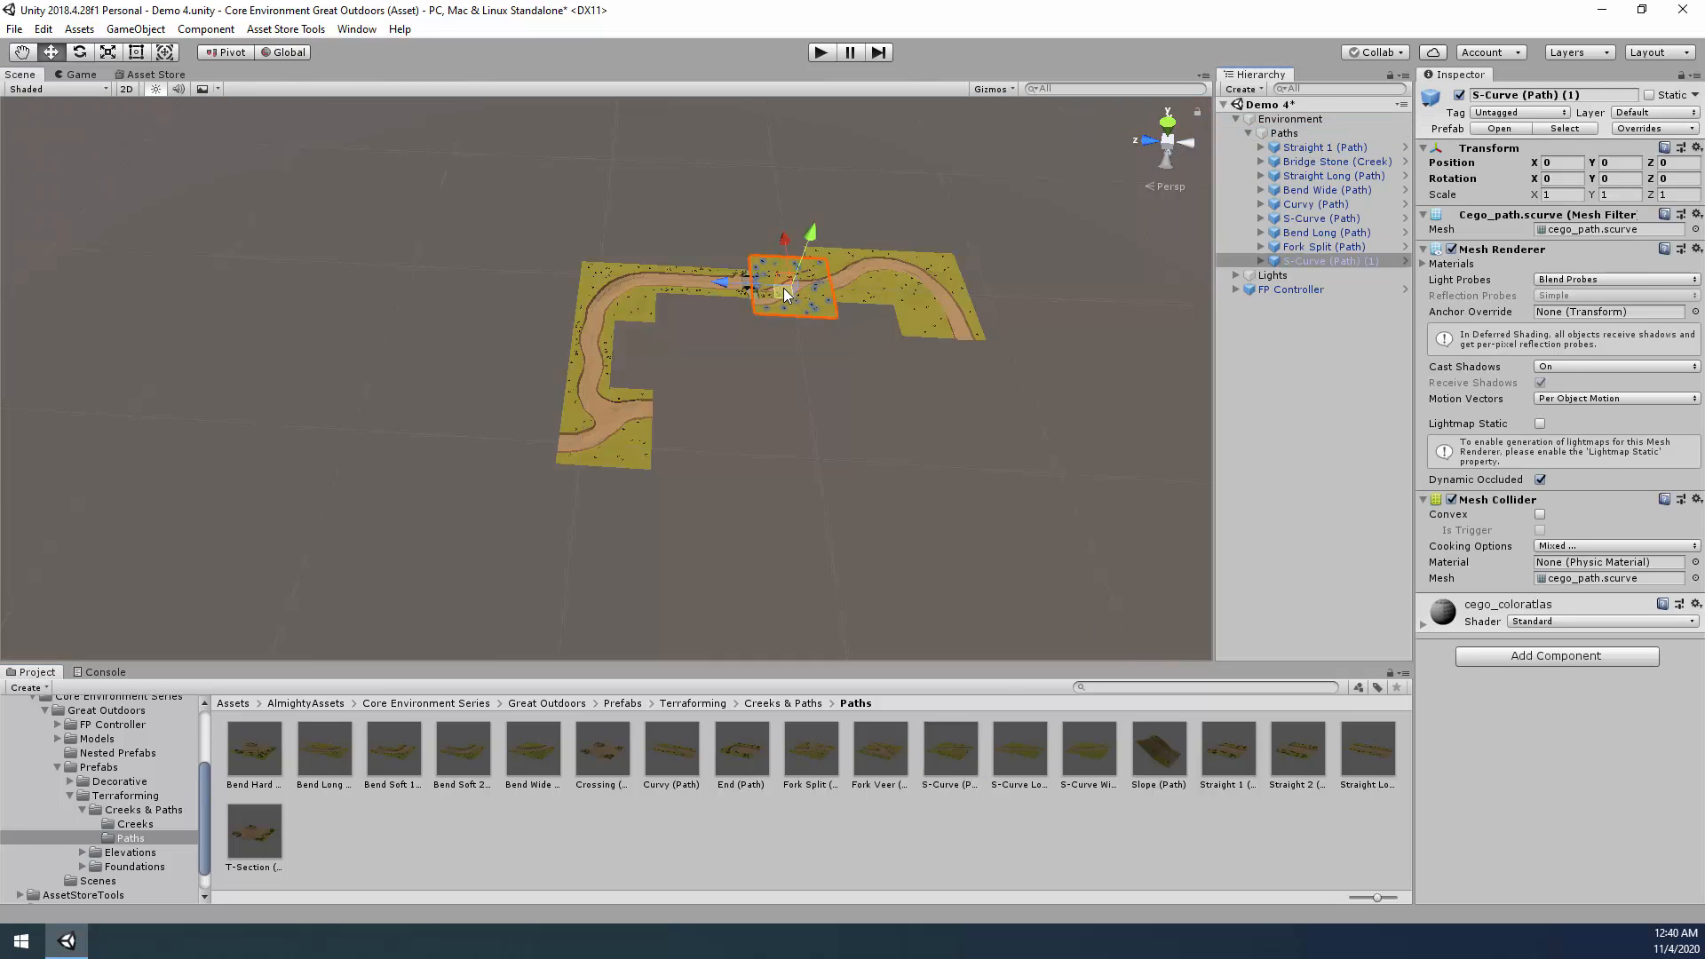
left_click_drag(784, 287, 690, 397)
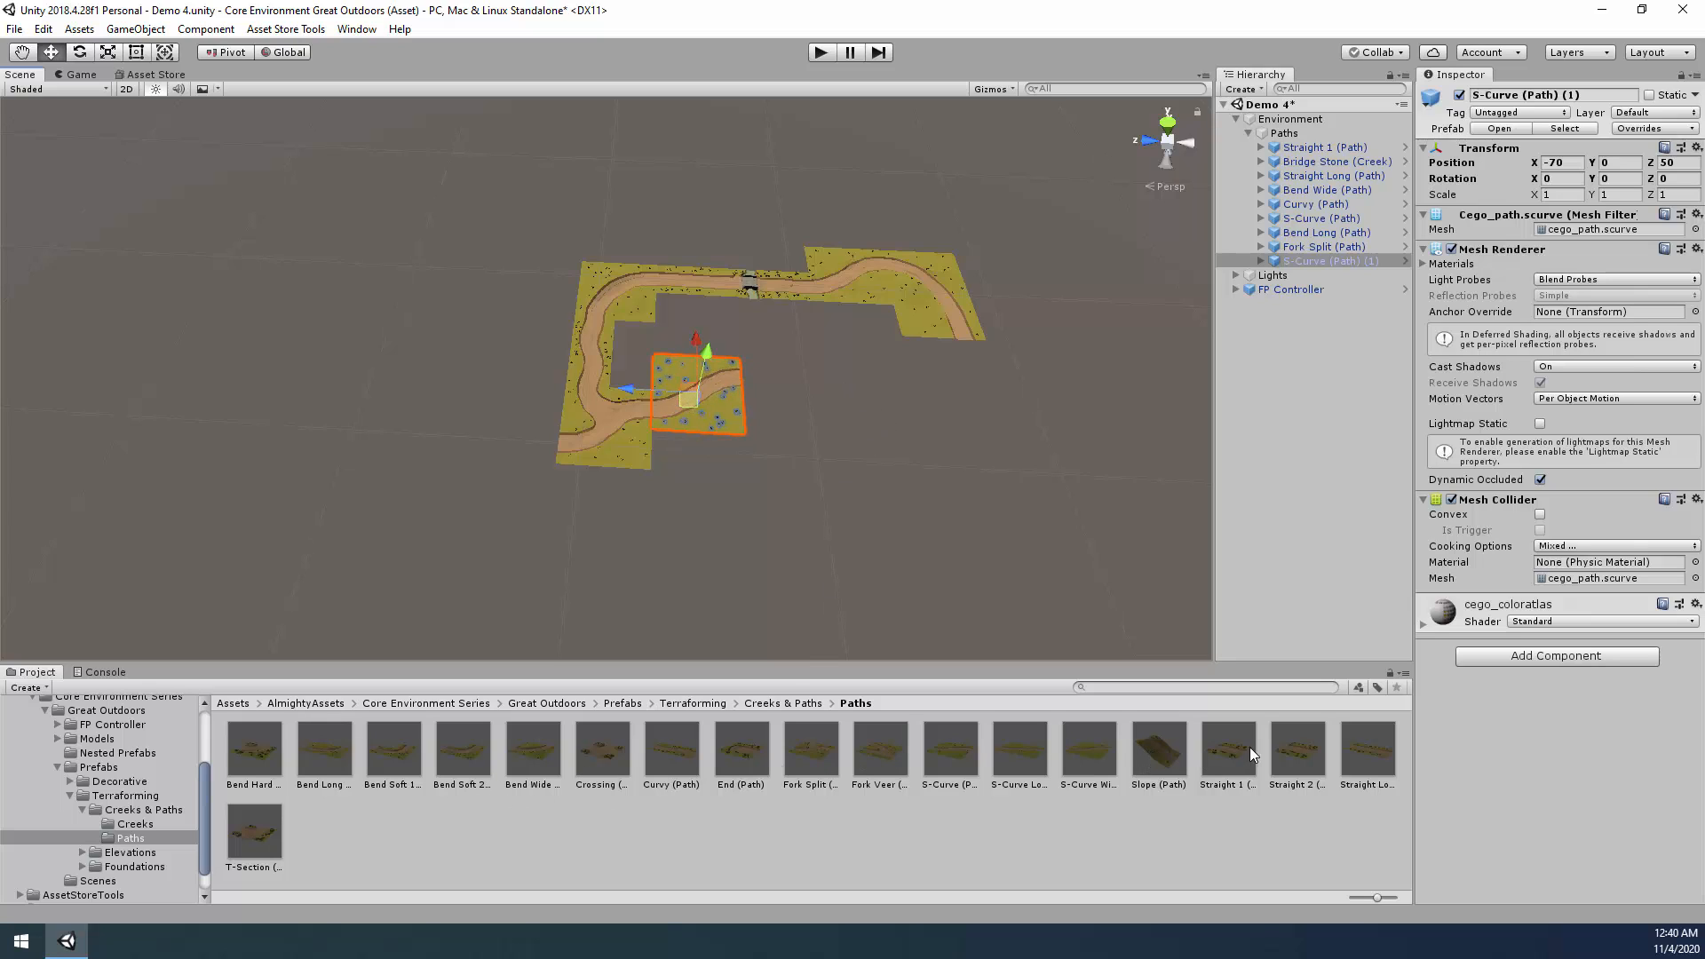
left_click_drag(1297, 747, 1296, 144)
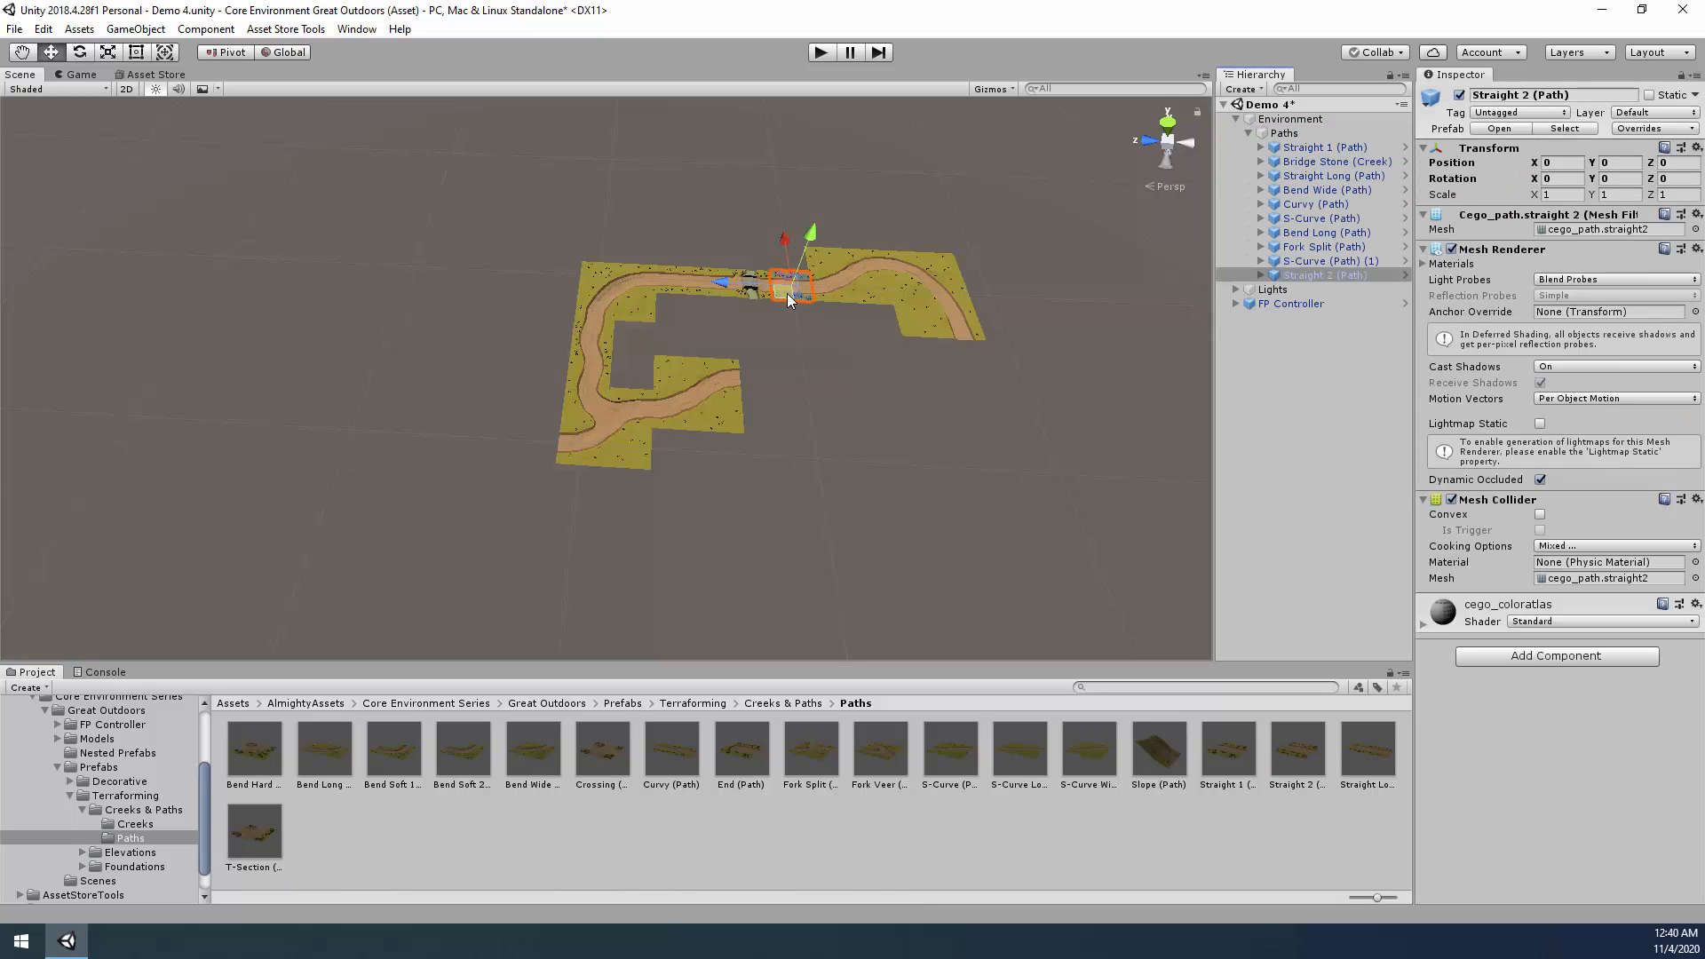
left_click_drag(787, 293, 758, 387)
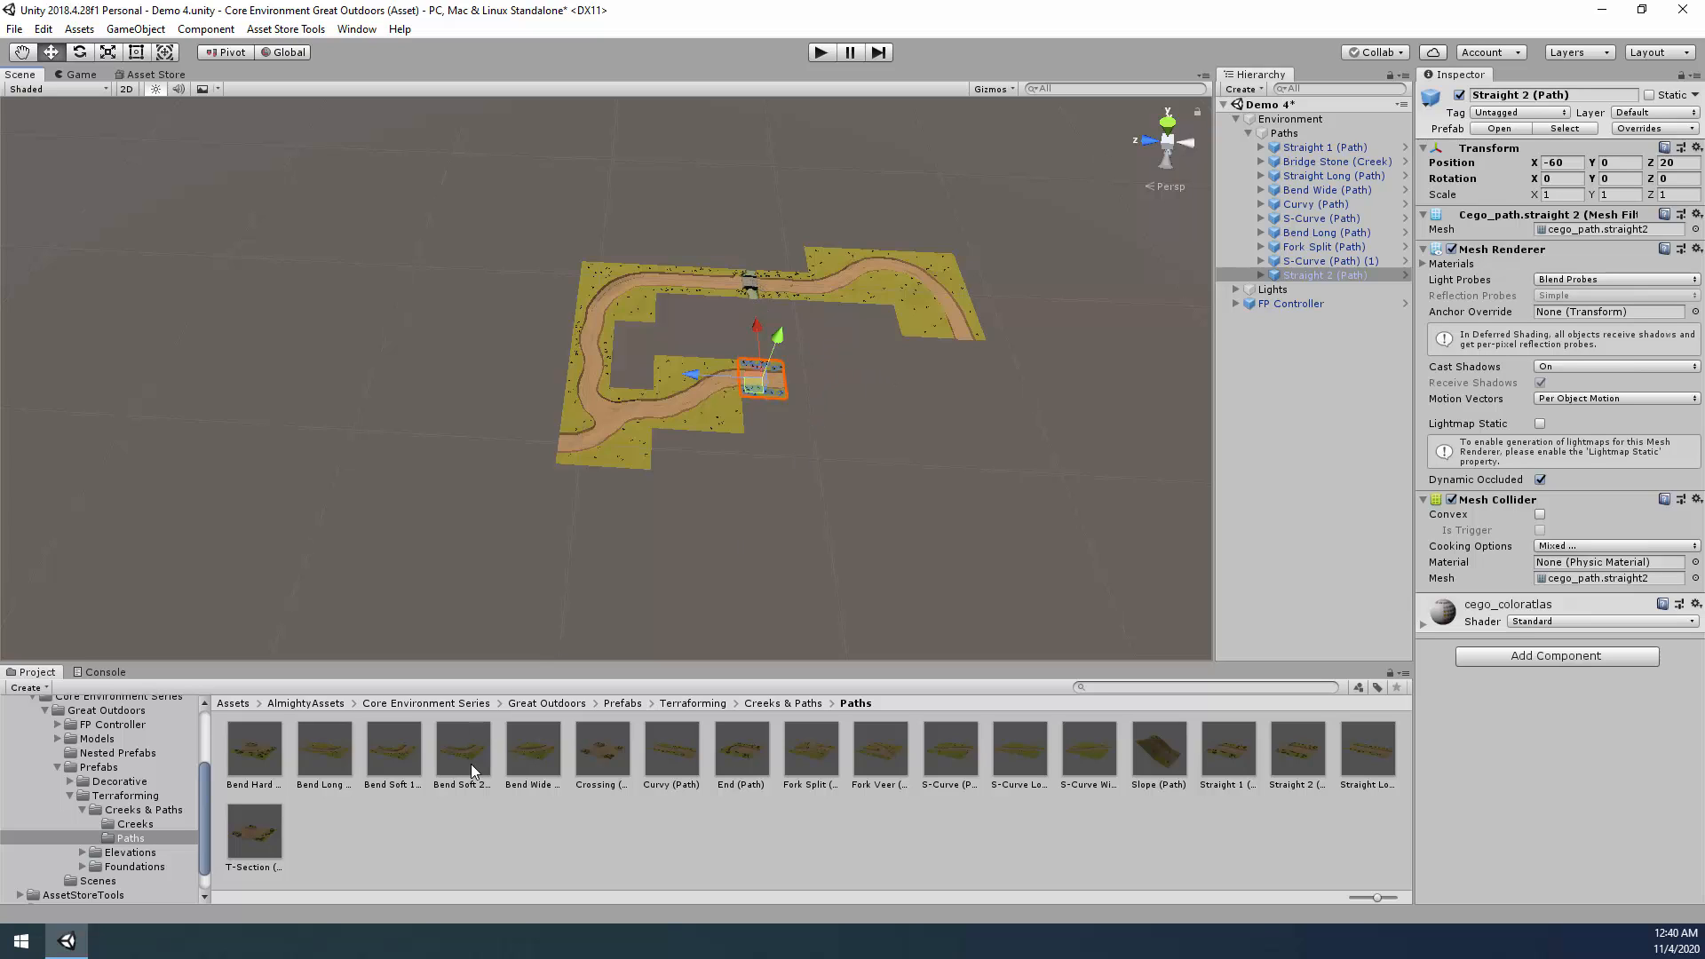
Add the Bridge Wood (Creek) prefab under Paths after Straight 2 at X -60, Z 0, rotated 90 on Y.
left_click(151, 810)
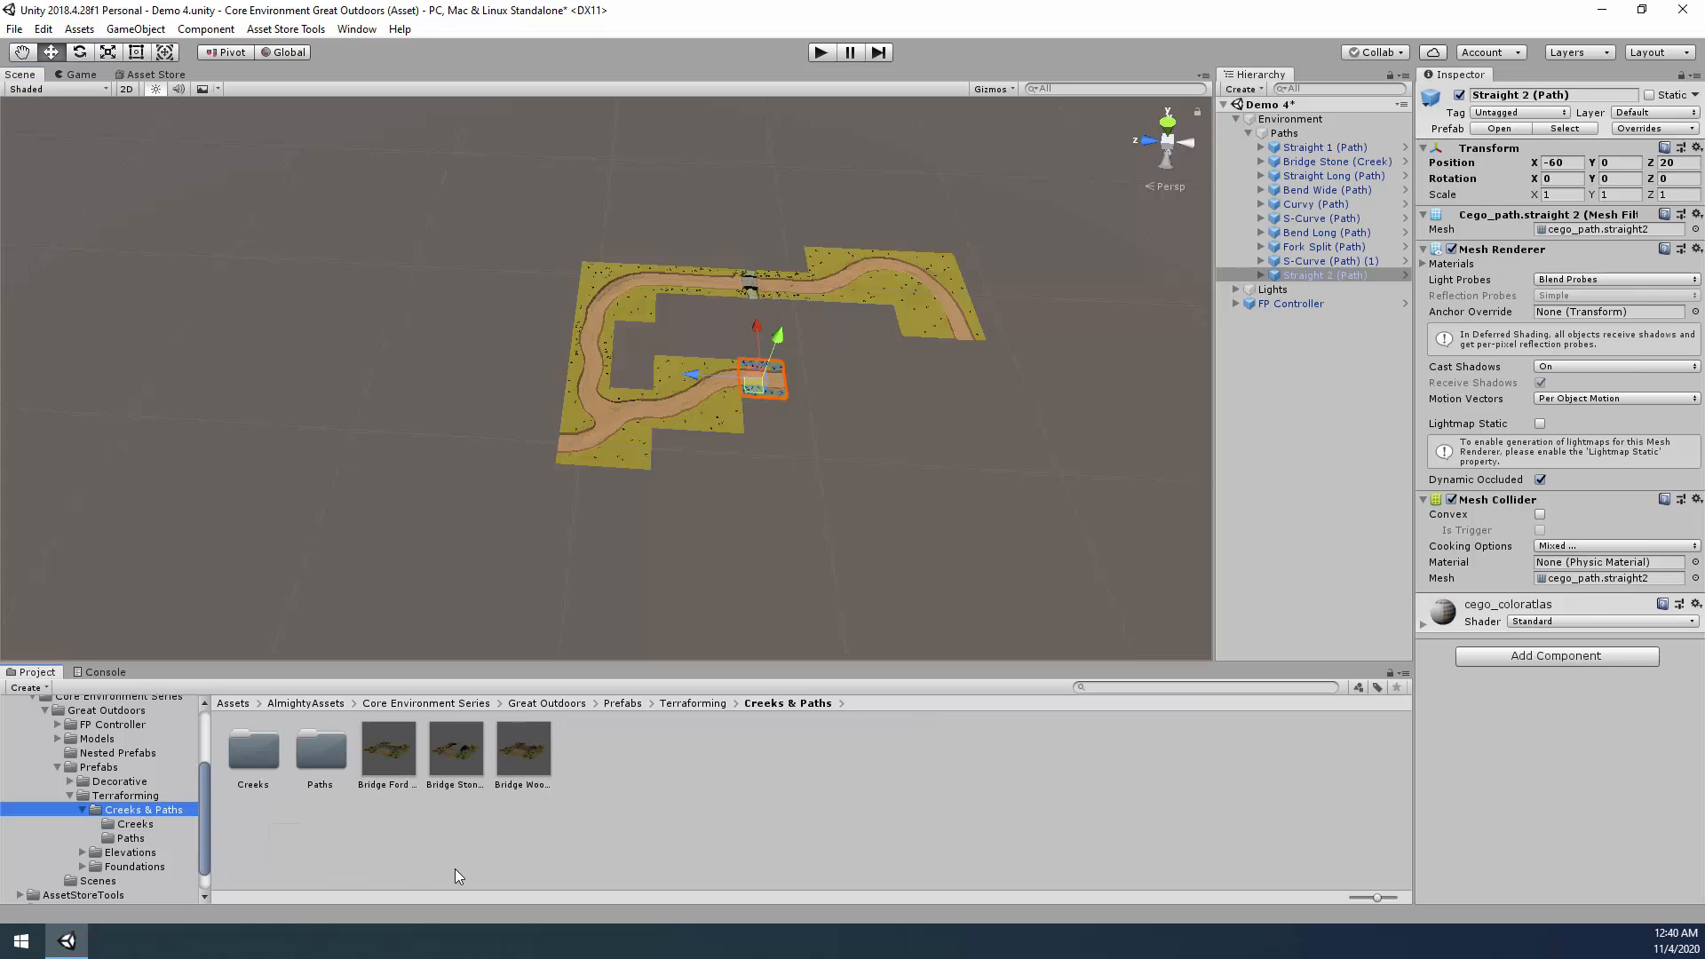
left_click_drag(515, 754, 1365, 139)
left_click_drag(787, 289, 818, 400)
key("f")
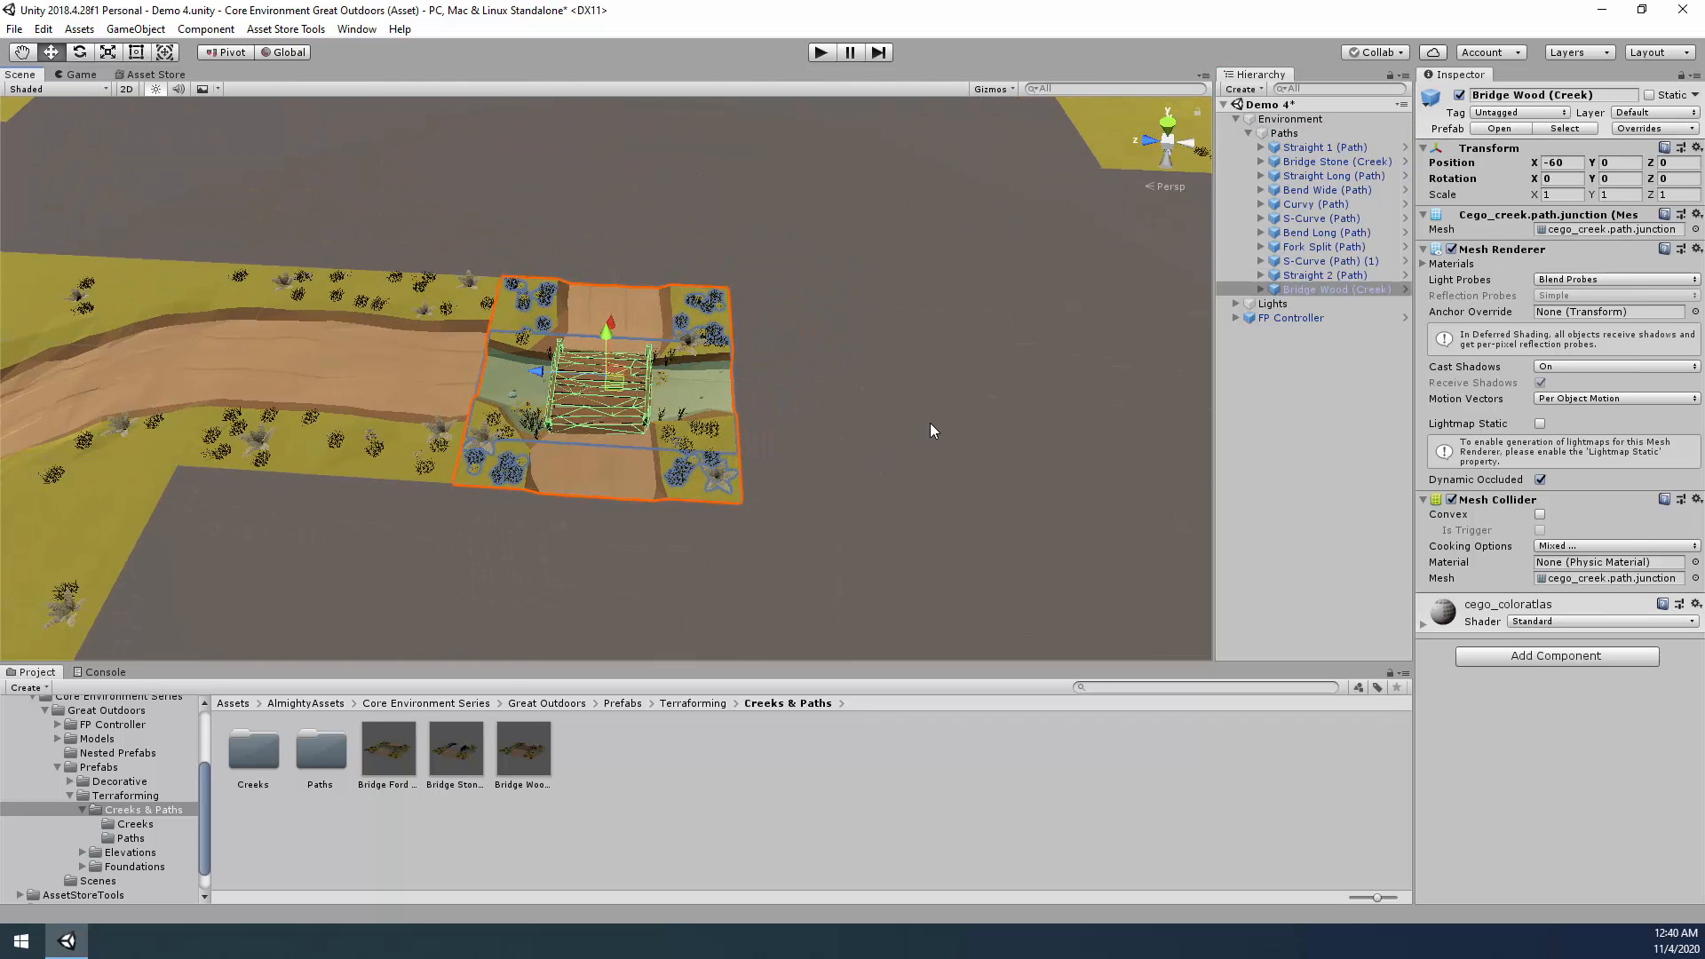
left_click(1612, 181)
type("90")
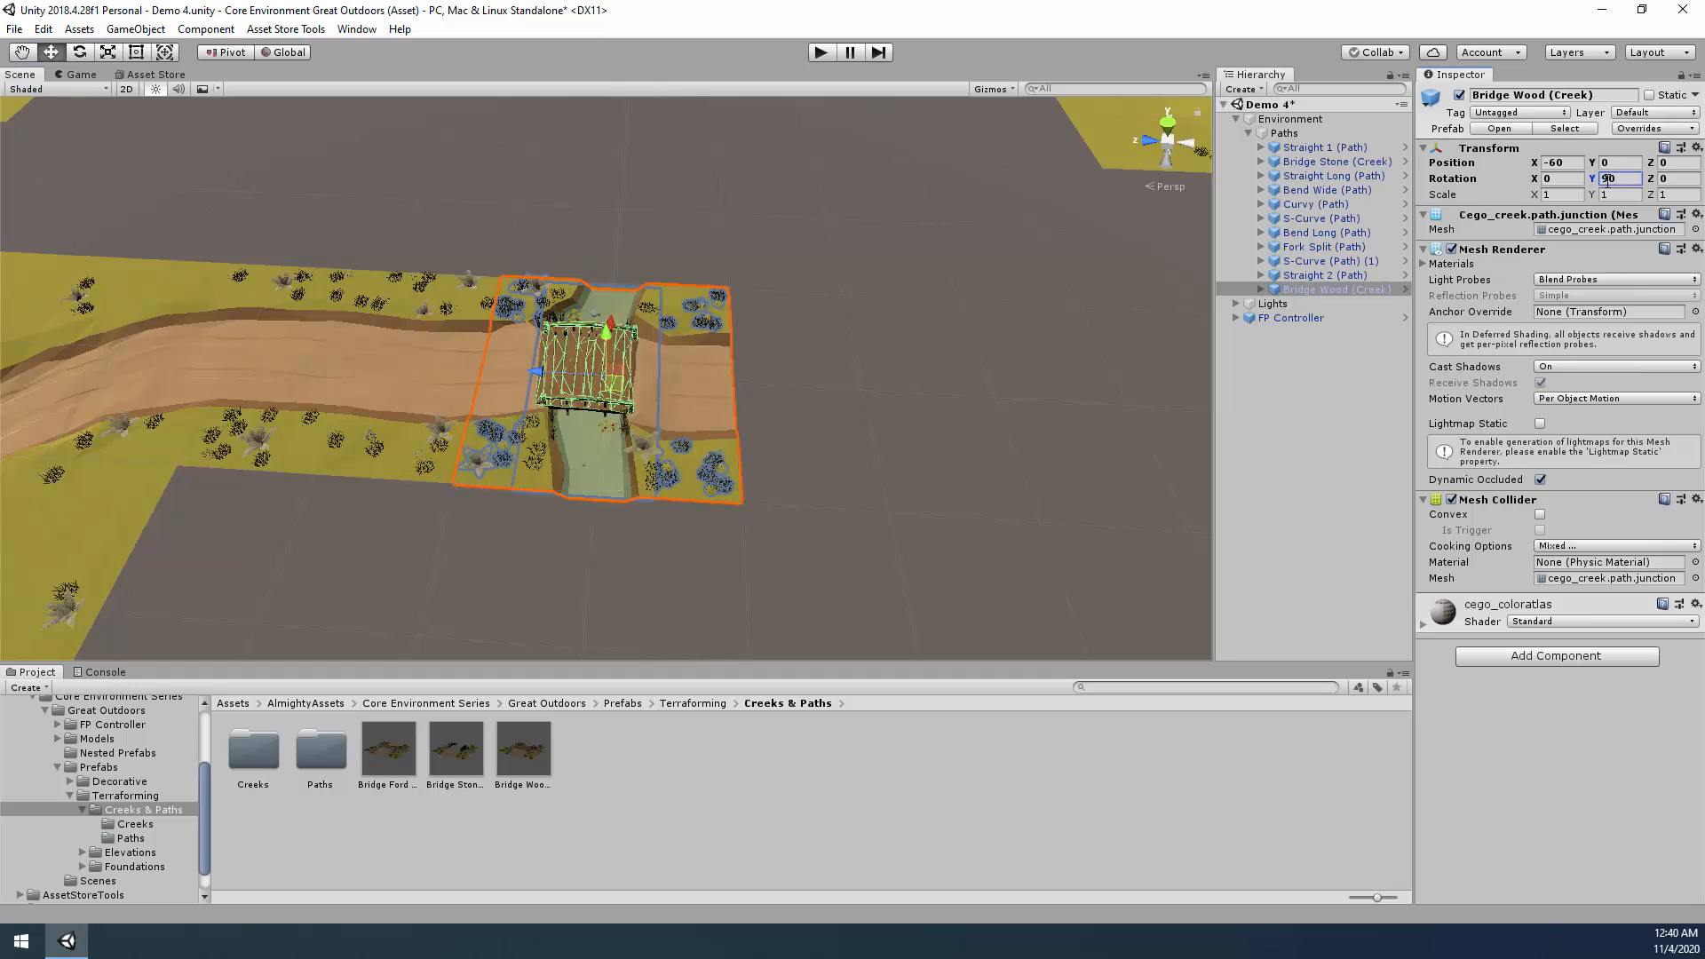
scroll(935, 398, "down", 3)
left_click(924, 395)
Add the Bend Soft 2 (Path) prefab under Paths, rotated 180 on Y, and join it to Bend Long at X -50, Z -70.
left_click_drag(925, 395, 939, 338, "alt")
key("s")
right_click_drag(939, 337, 899, 358)
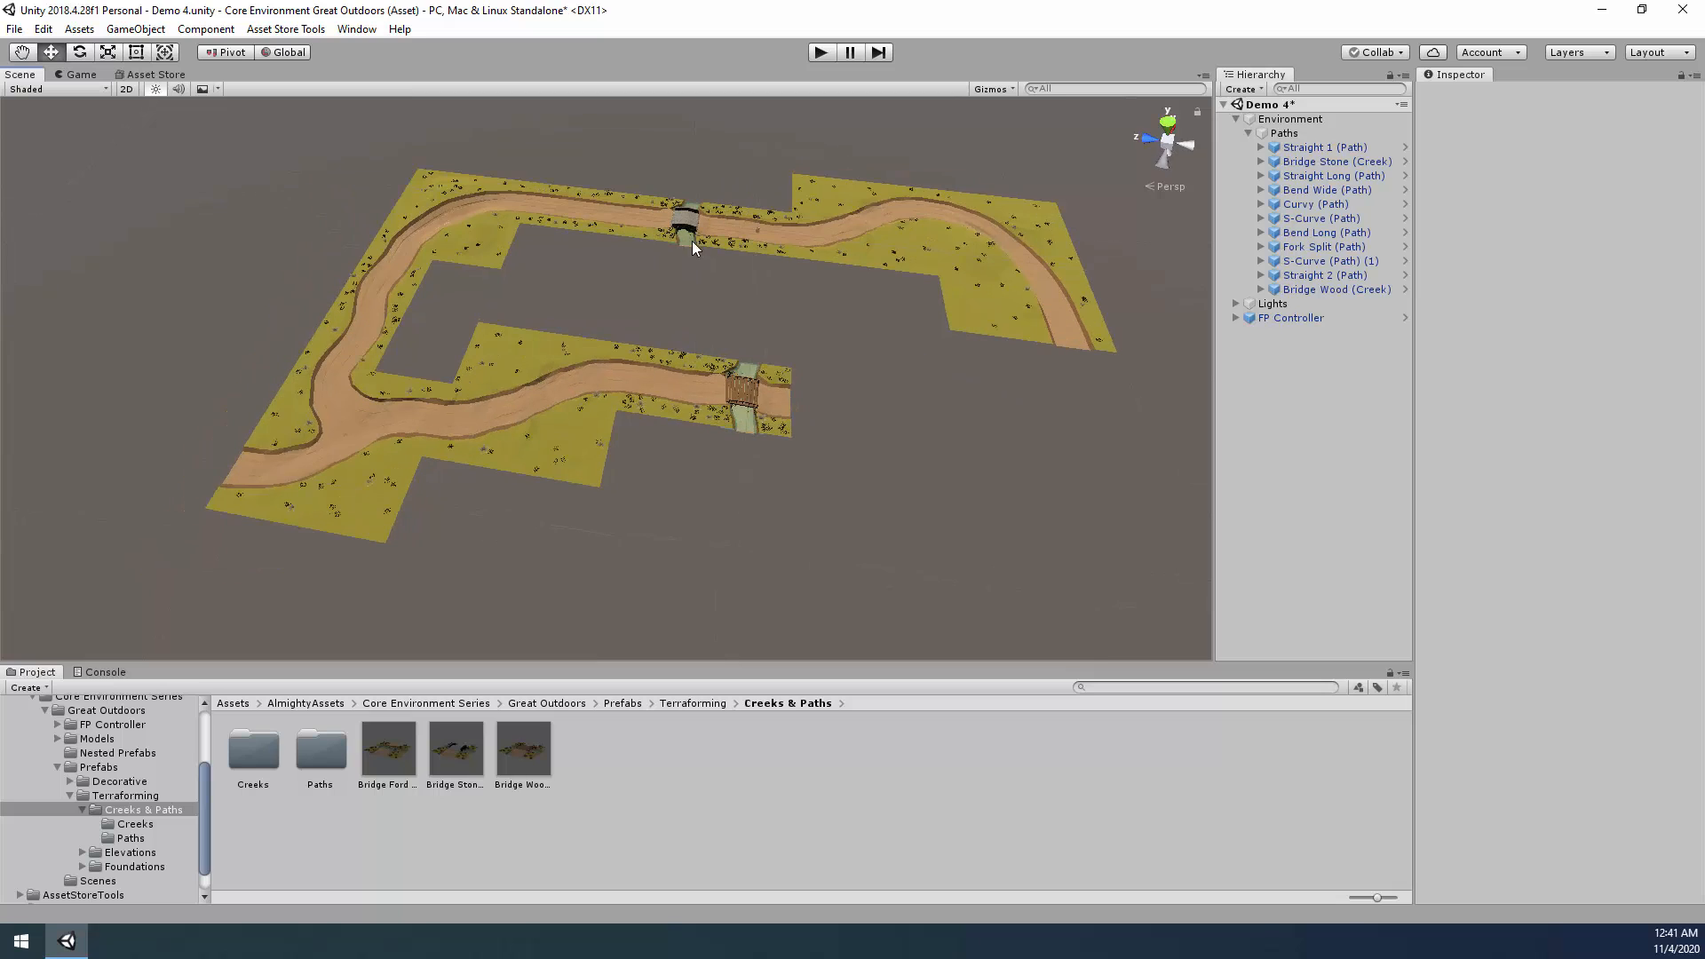
right_click_drag(999, 498, 849, 474)
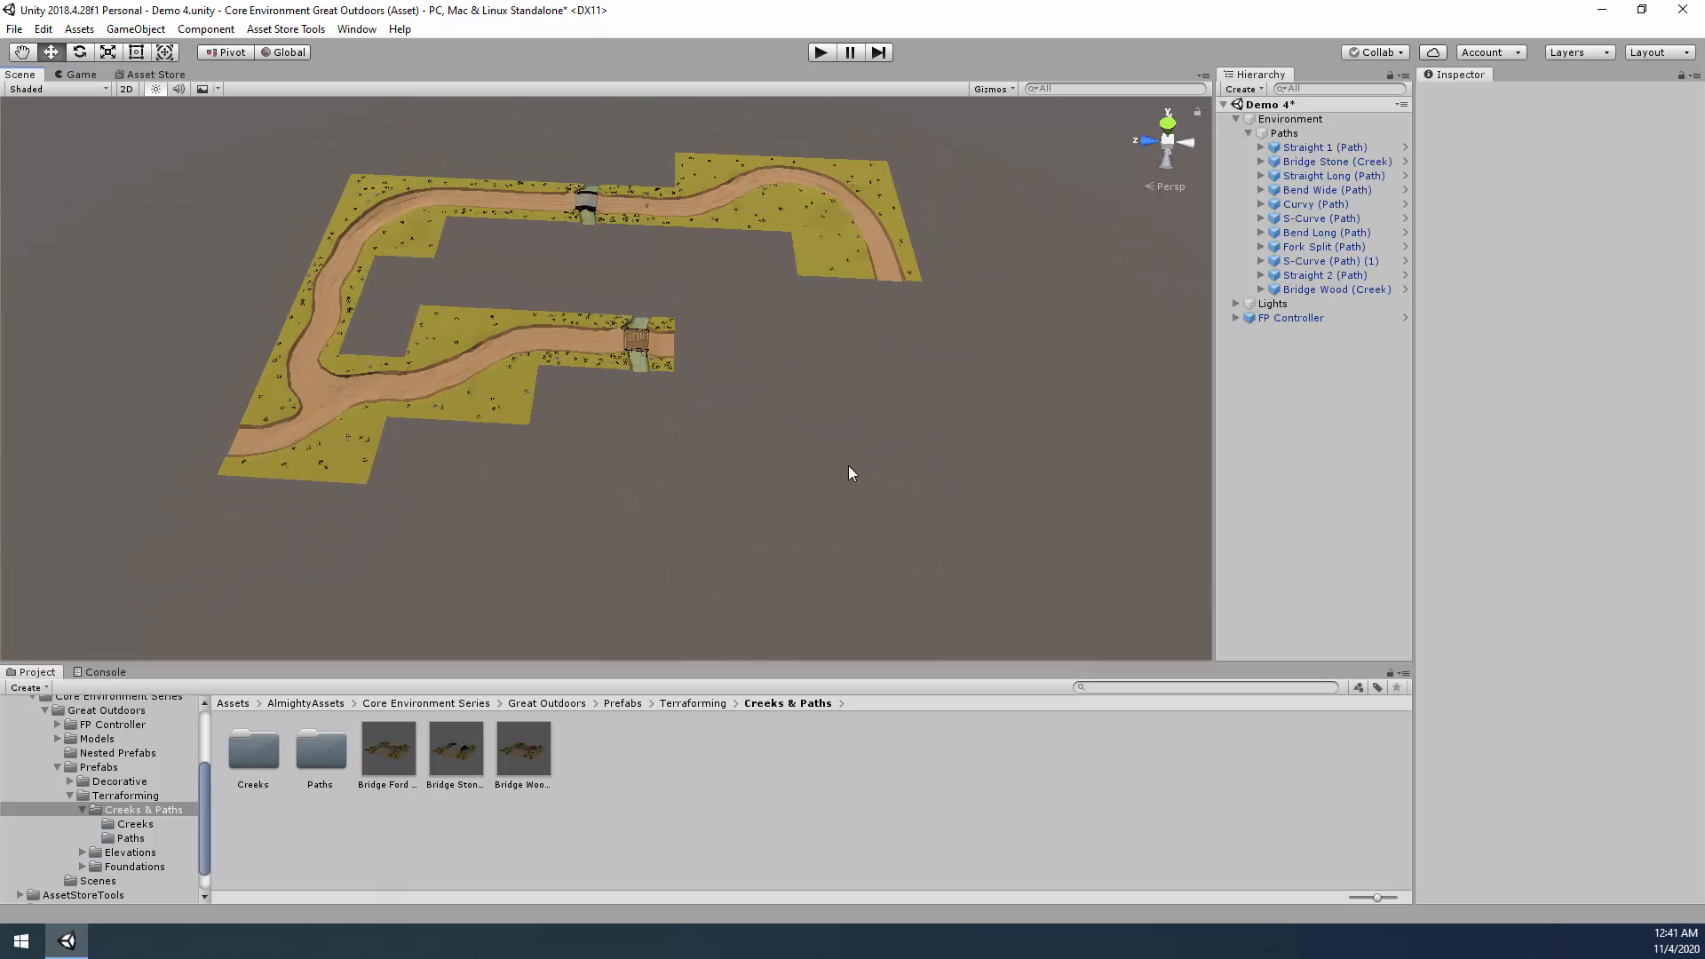
left_click(130, 837)
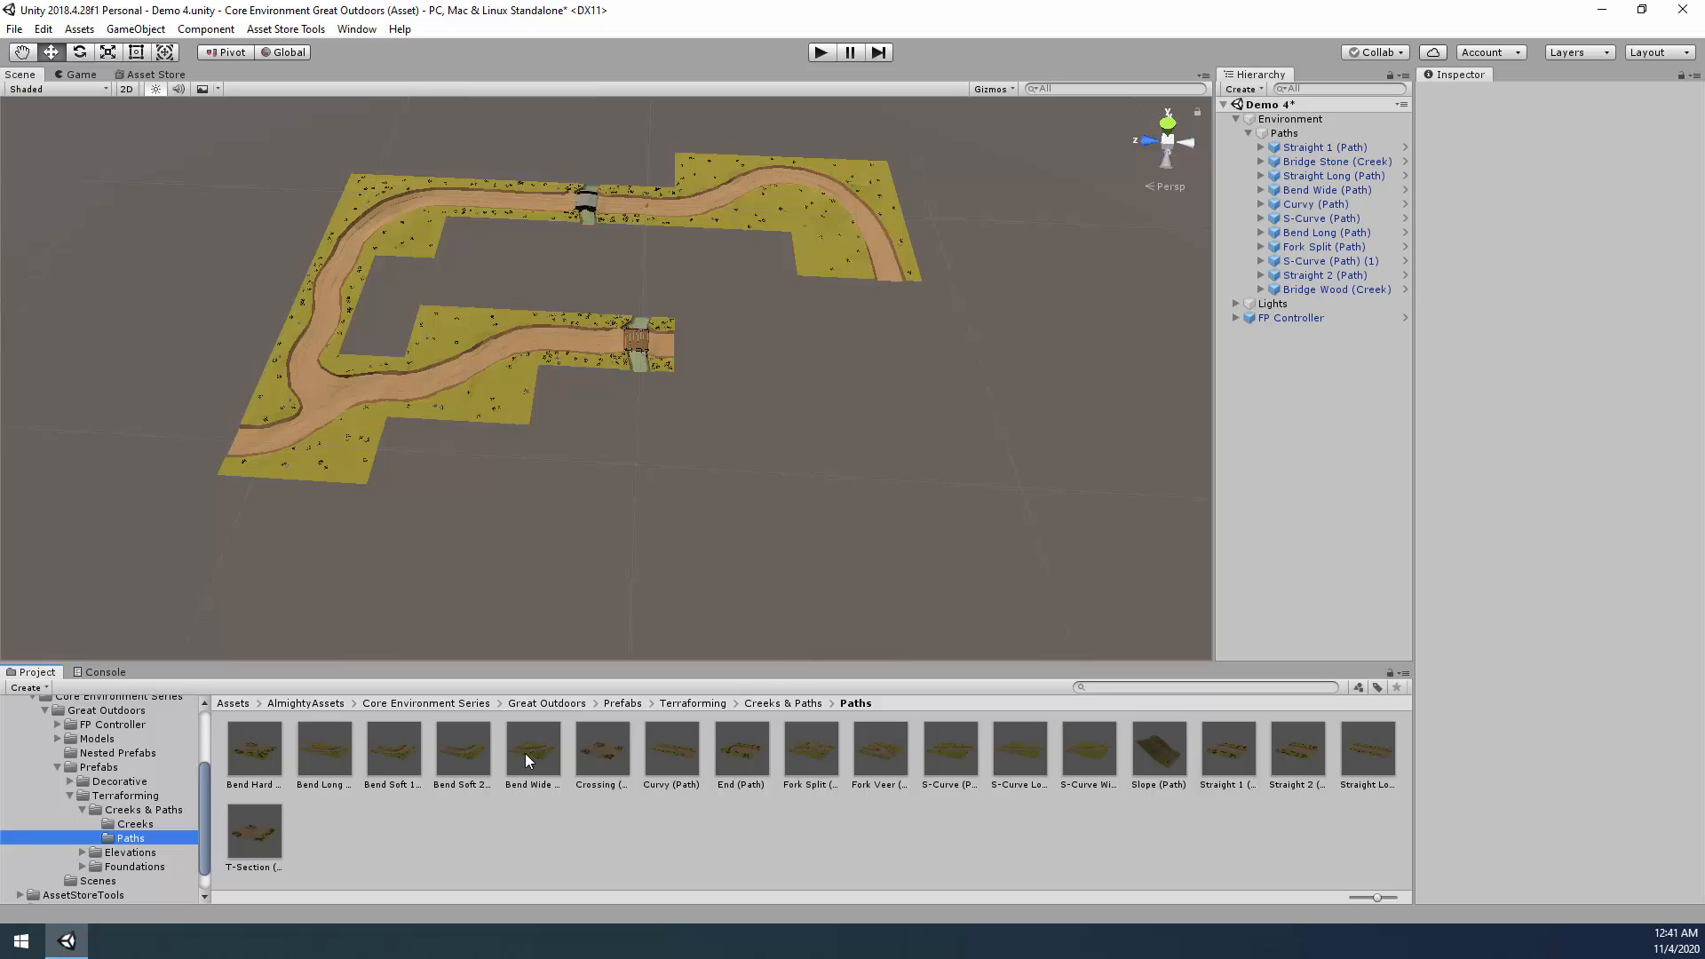
left_click_drag(471, 753, 1304, 136)
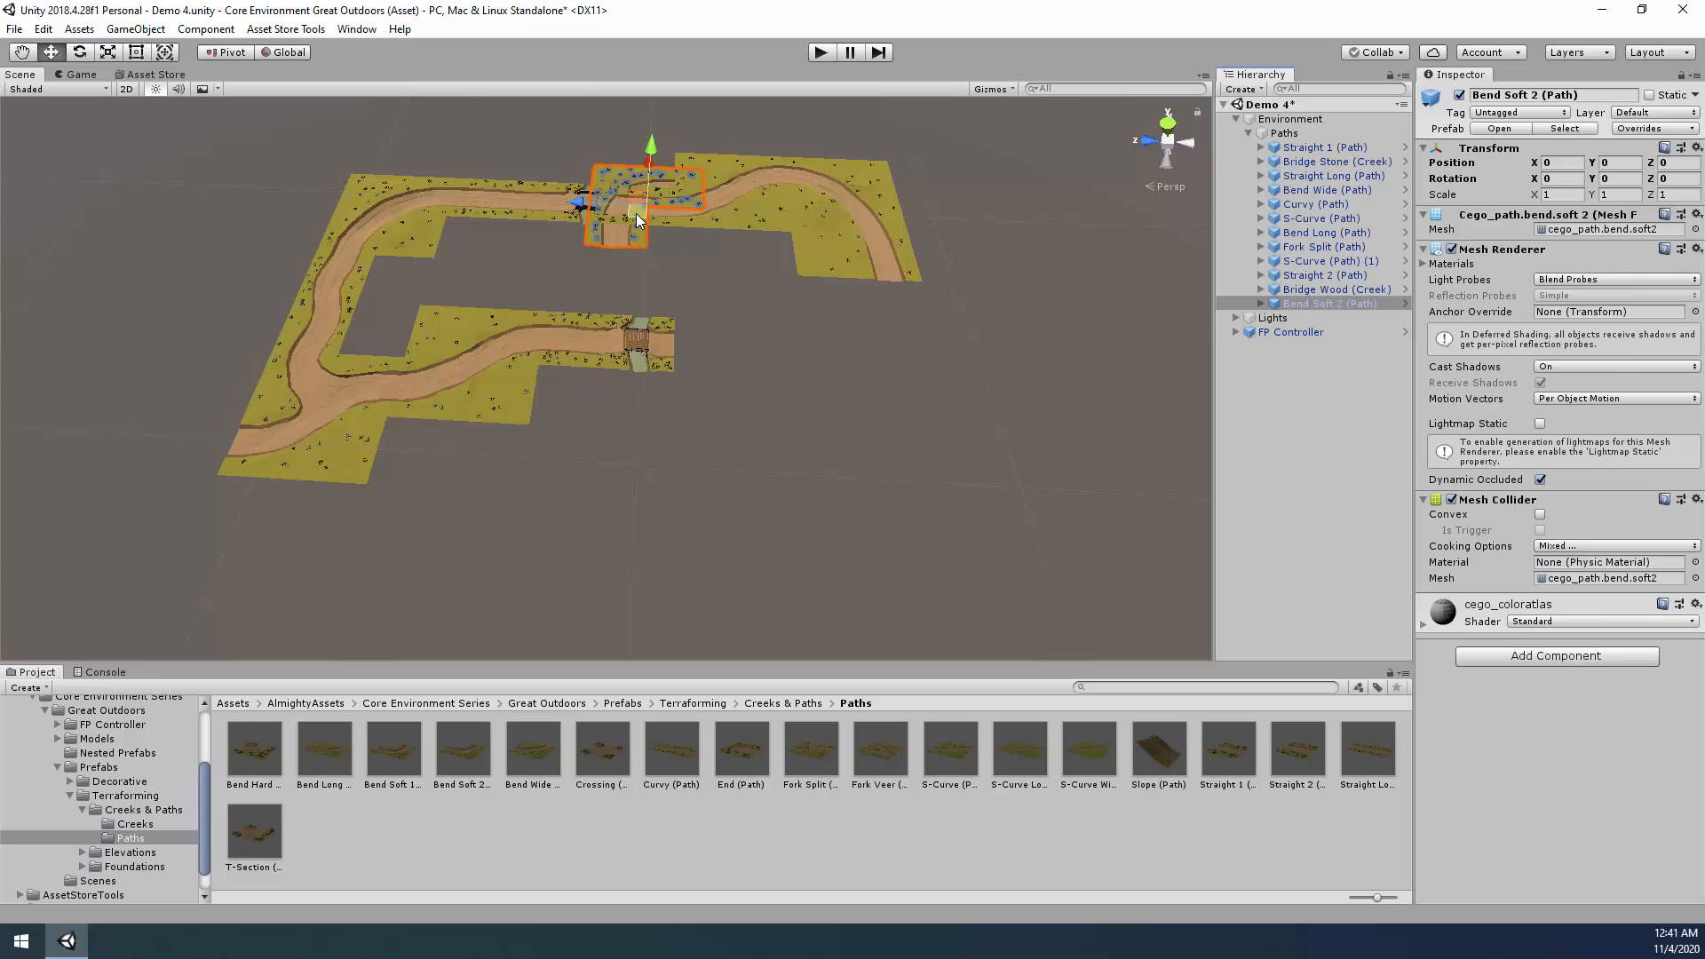
left_click_drag(636, 213, 835, 342)
left_click(1625, 177)
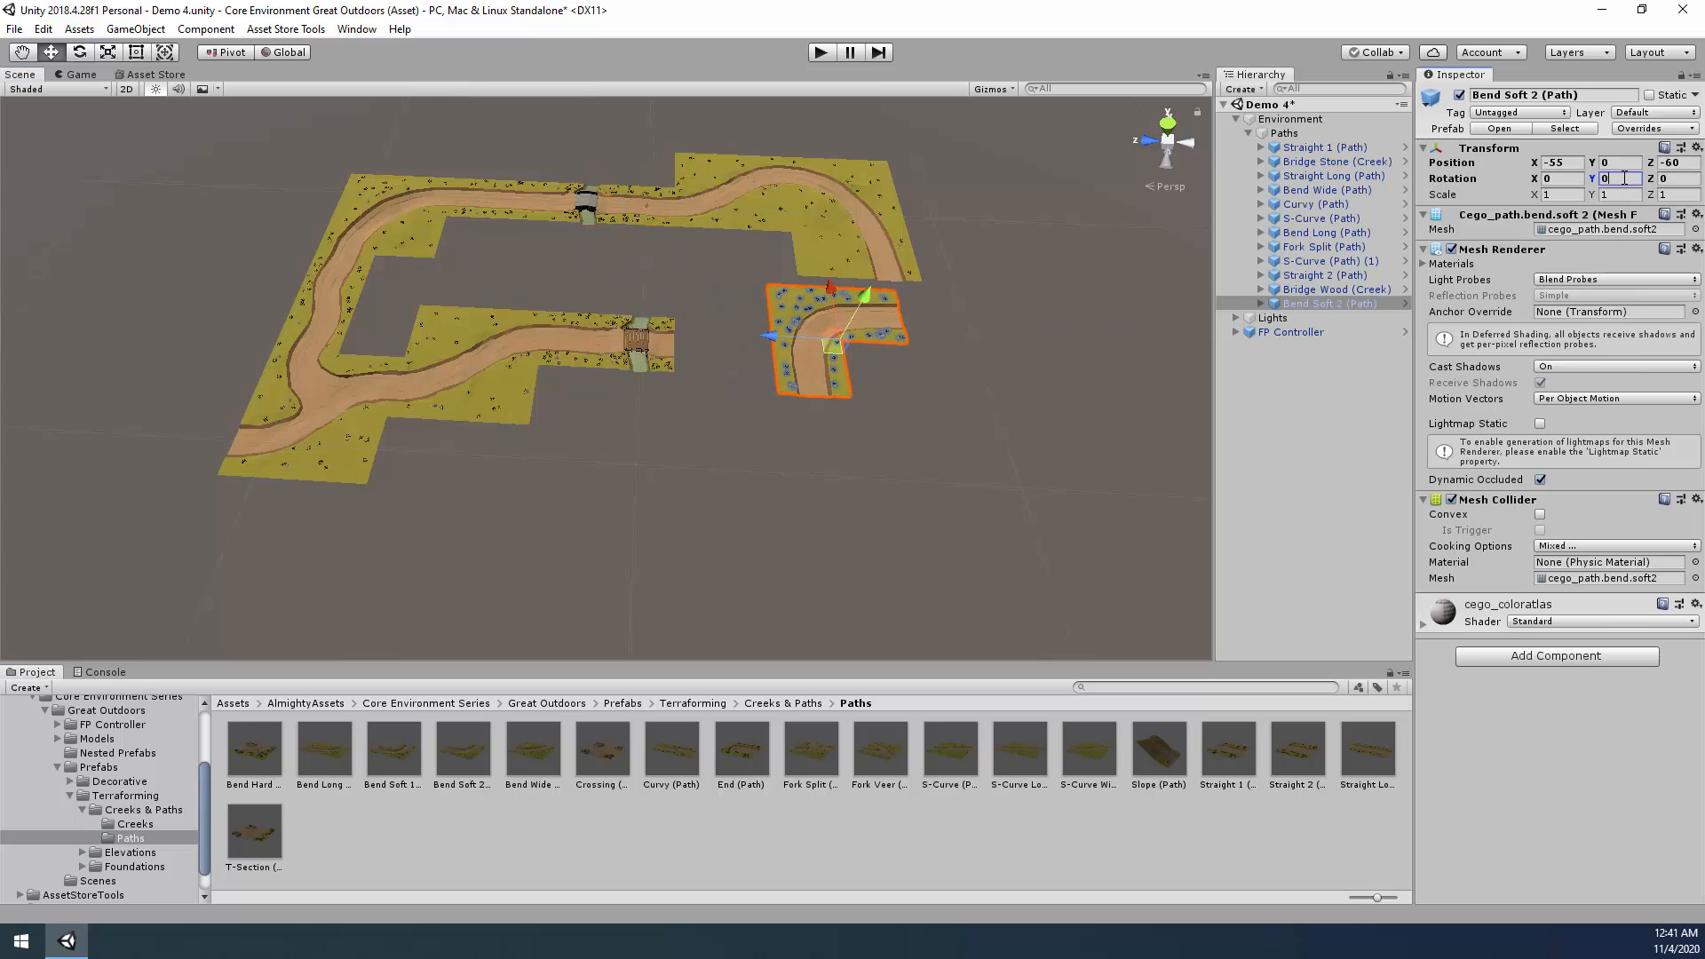
type("180")
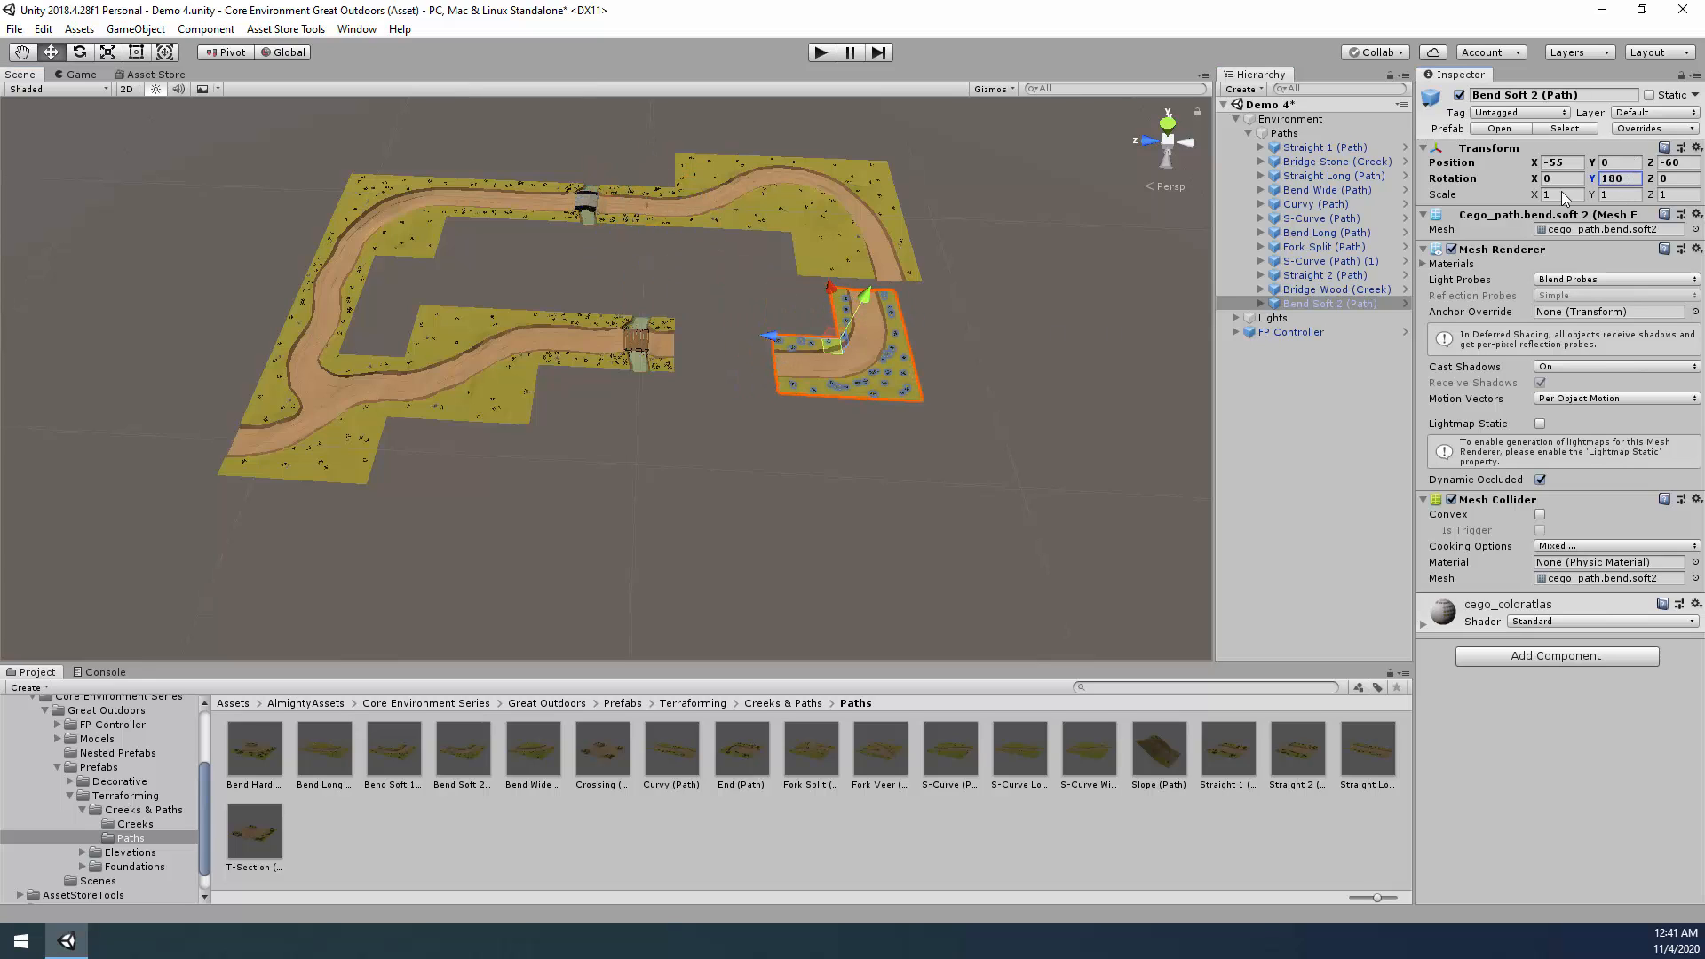
left_click_drag(836, 348, 867, 335)
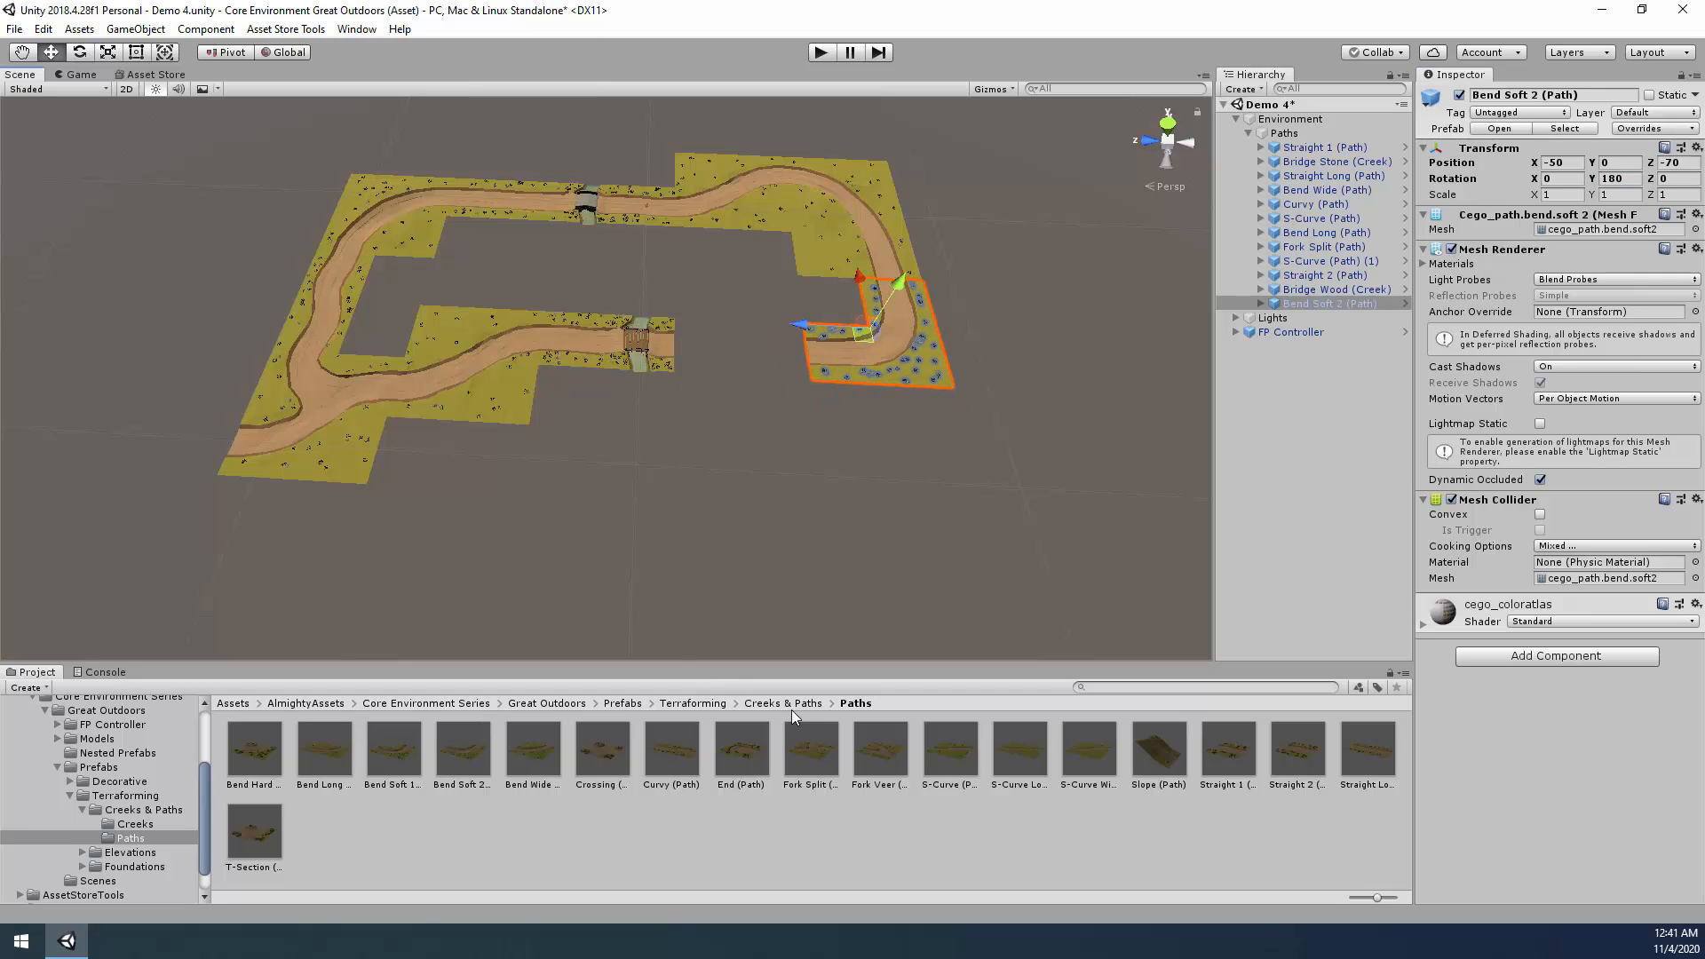
Close the loop between the wood bridge and Bend Soft 2 with another Curvy (Path) prefab at X -60, Z -30.
left_click_drag(675, 759, 1286, 133)
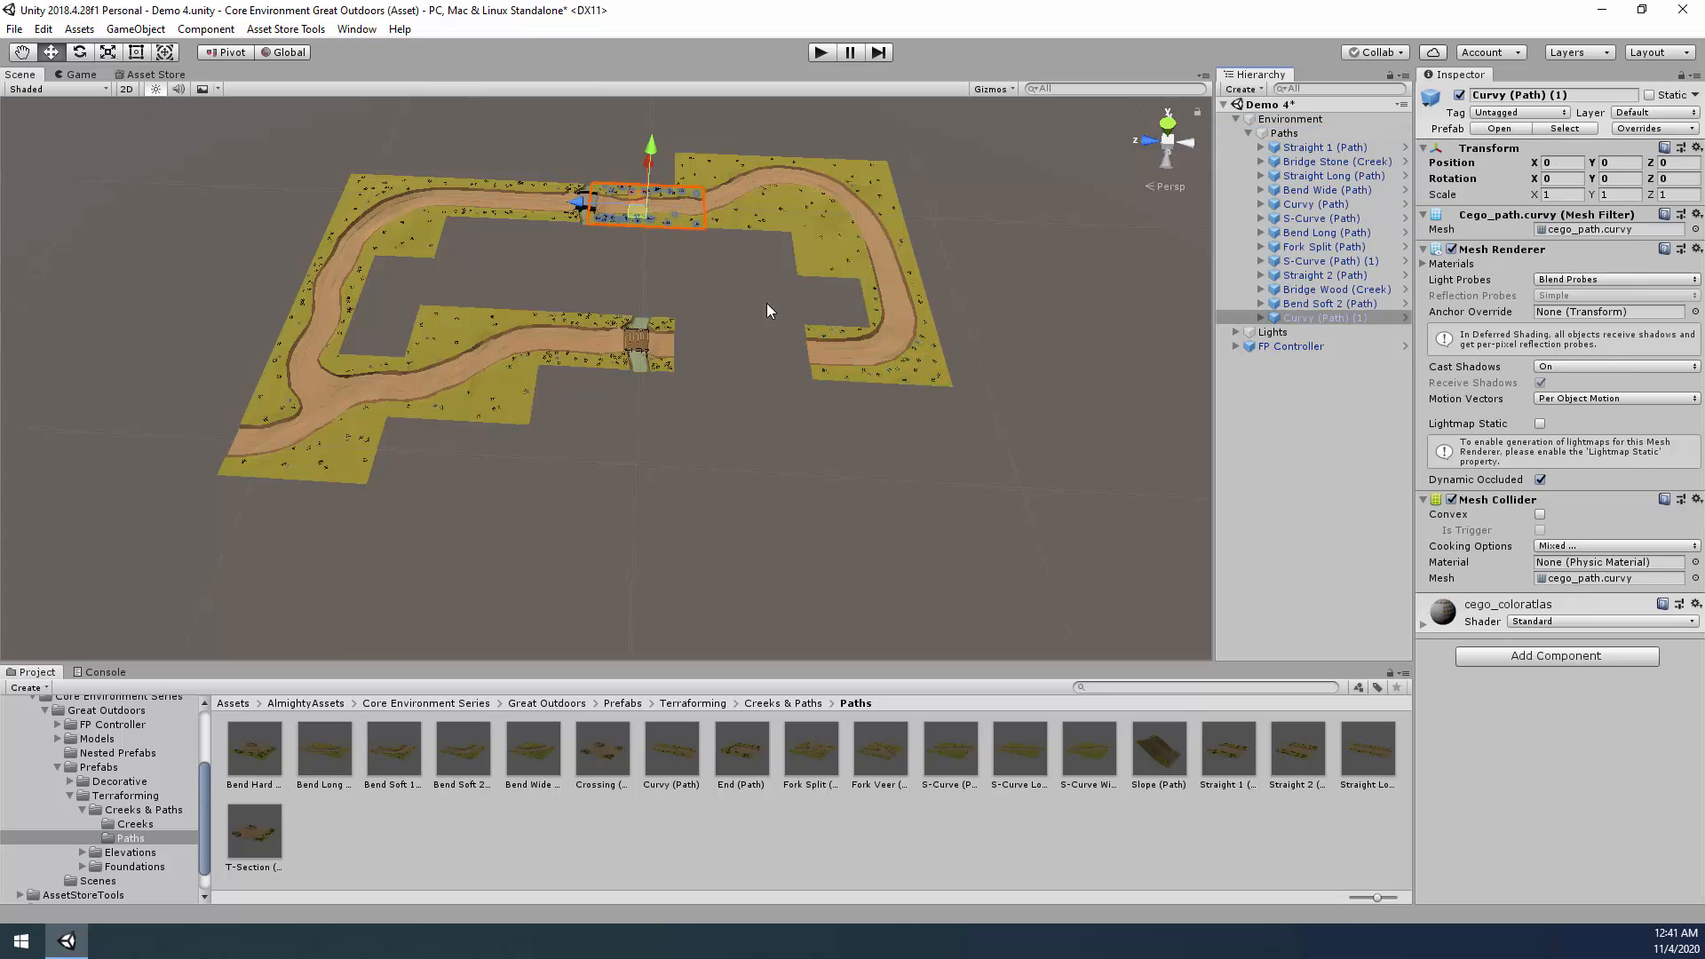
left_click_drag(643, 221, 727, 354)
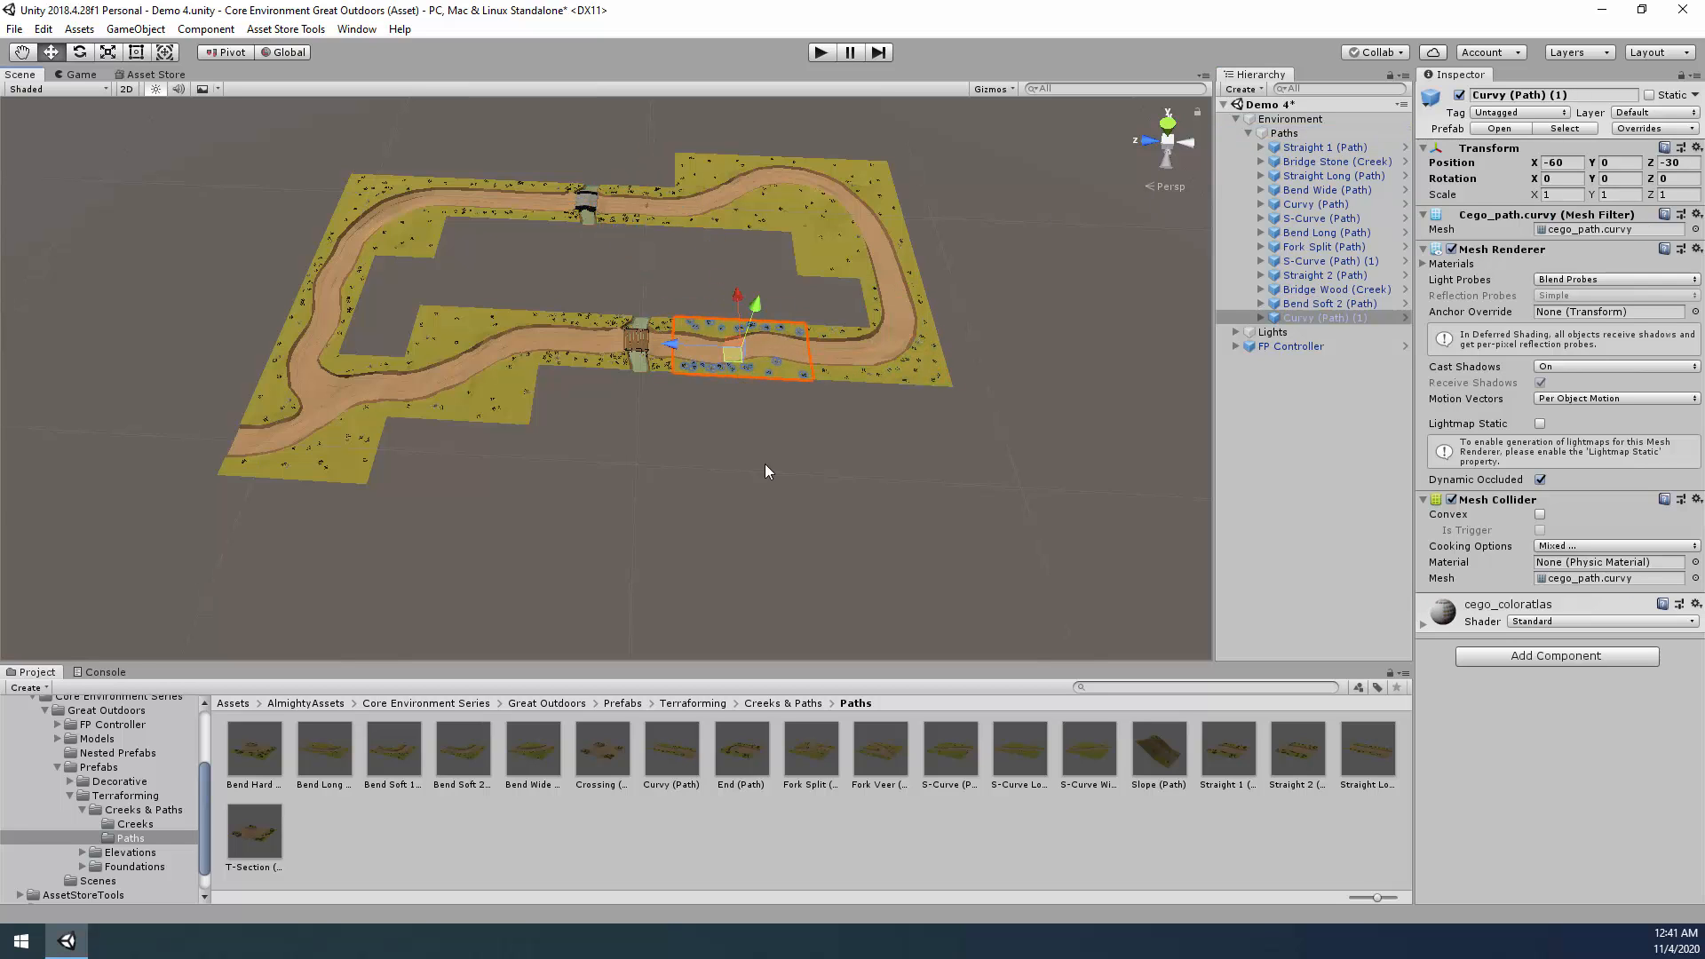
left_click(842, 437)
Add another Straight Long (Path) prefab under Paths and join it to the fork's open outer end at X -100, Z 130.
middle_click_drag(989, 402, 1034, 390)
scroll(956, 391, "down", 5)
mouse_move(871, 517)
left_mouse_down("alt")
mouse_move(871, 493)
mouse_move(862, 539)
left_mouse_up("alt")
key("a")
key("w")
right_click_drag(862, 536, 864, 535)
key("d")
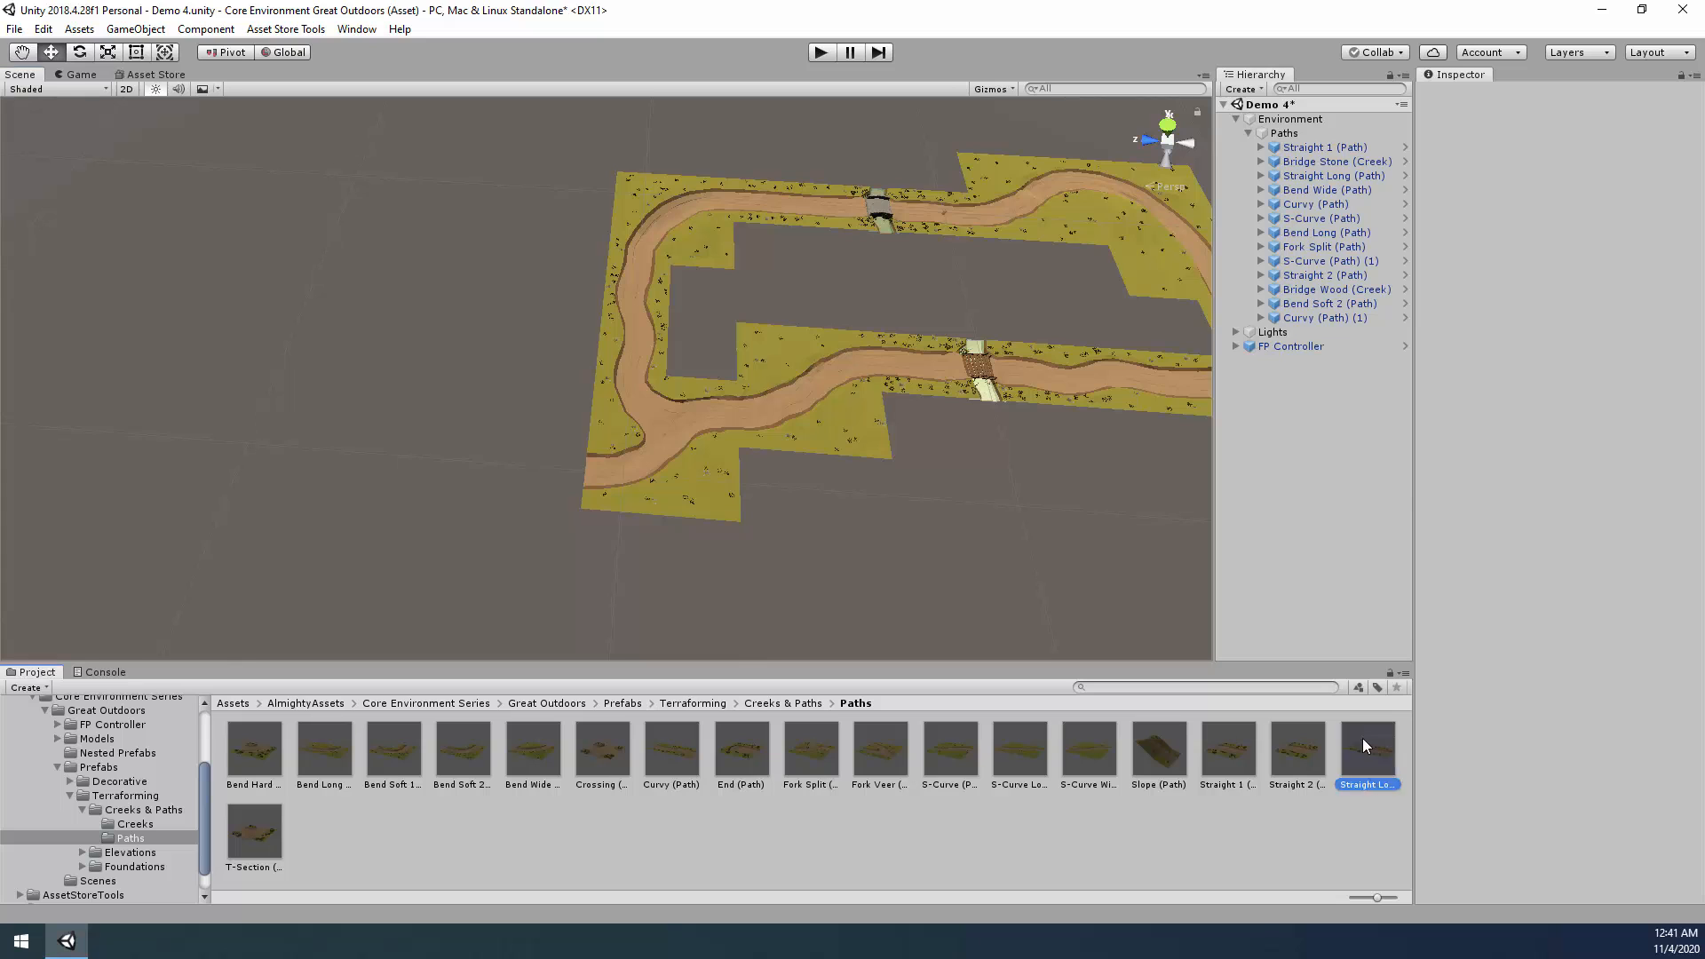
left_click_drag(1365, 747, 494, 489)
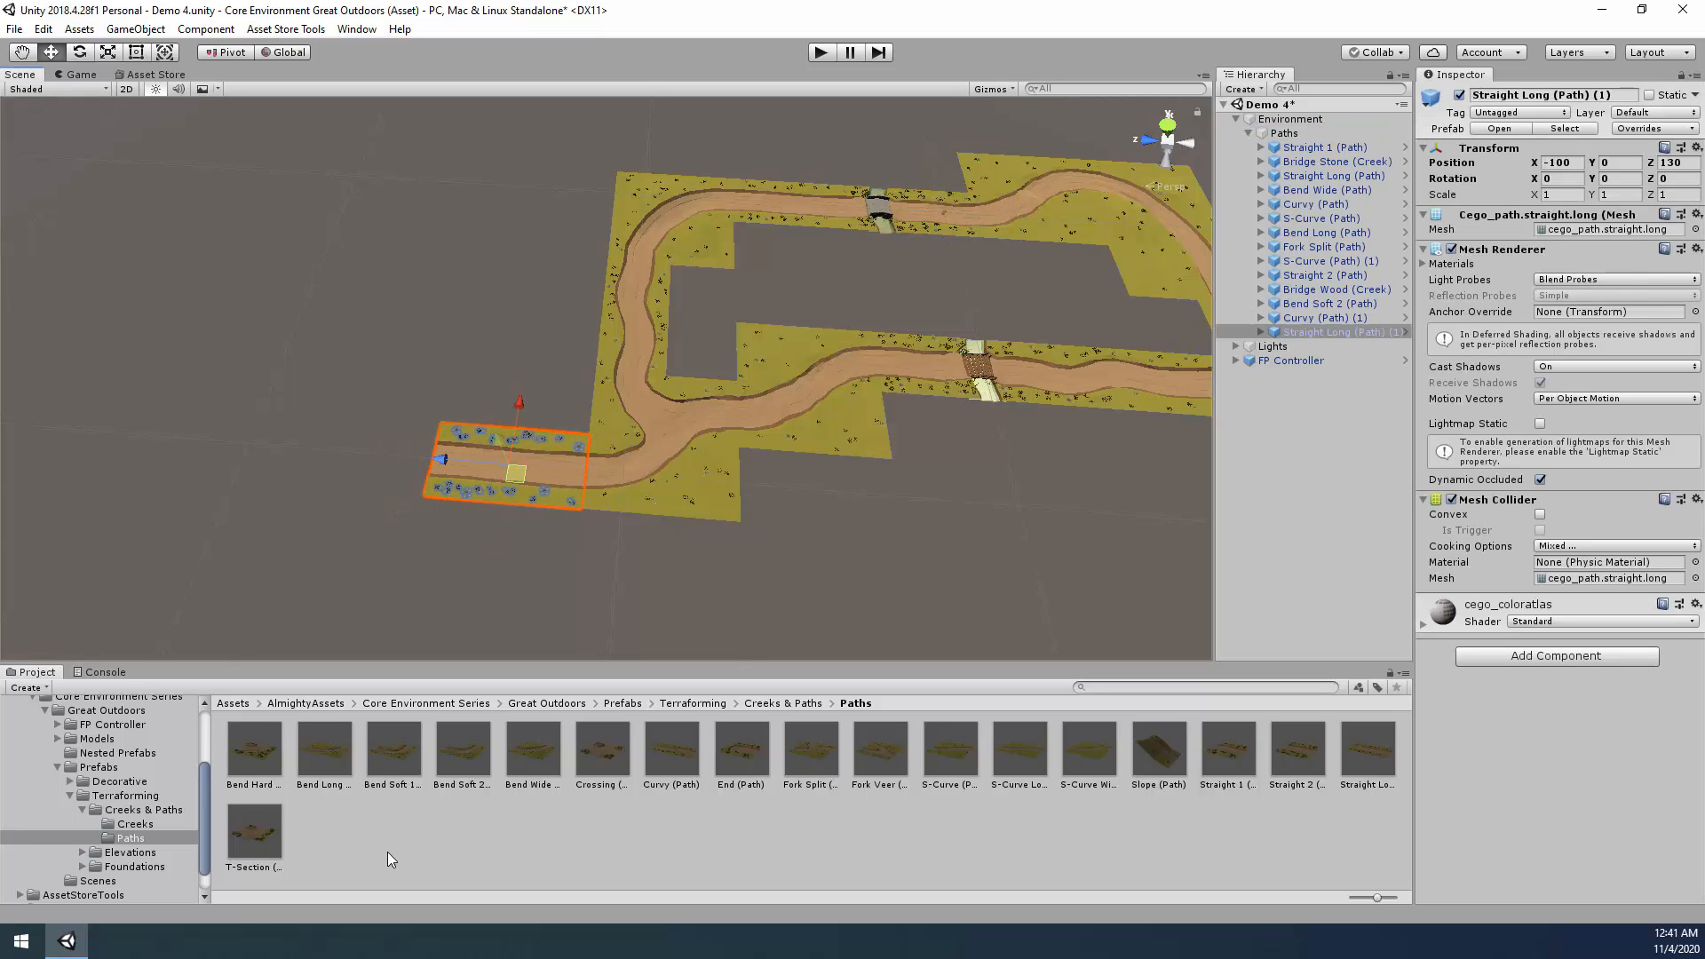
Continue the outer path with a Curvy (Path) piece at X -100, Z 170 and an S-Curve Wide (Path) piece at X -120, Z 220.
left_click_drag(669, 754, 1288, 134)
left_click_drag(944, 220, 352, 475, "ctrl")
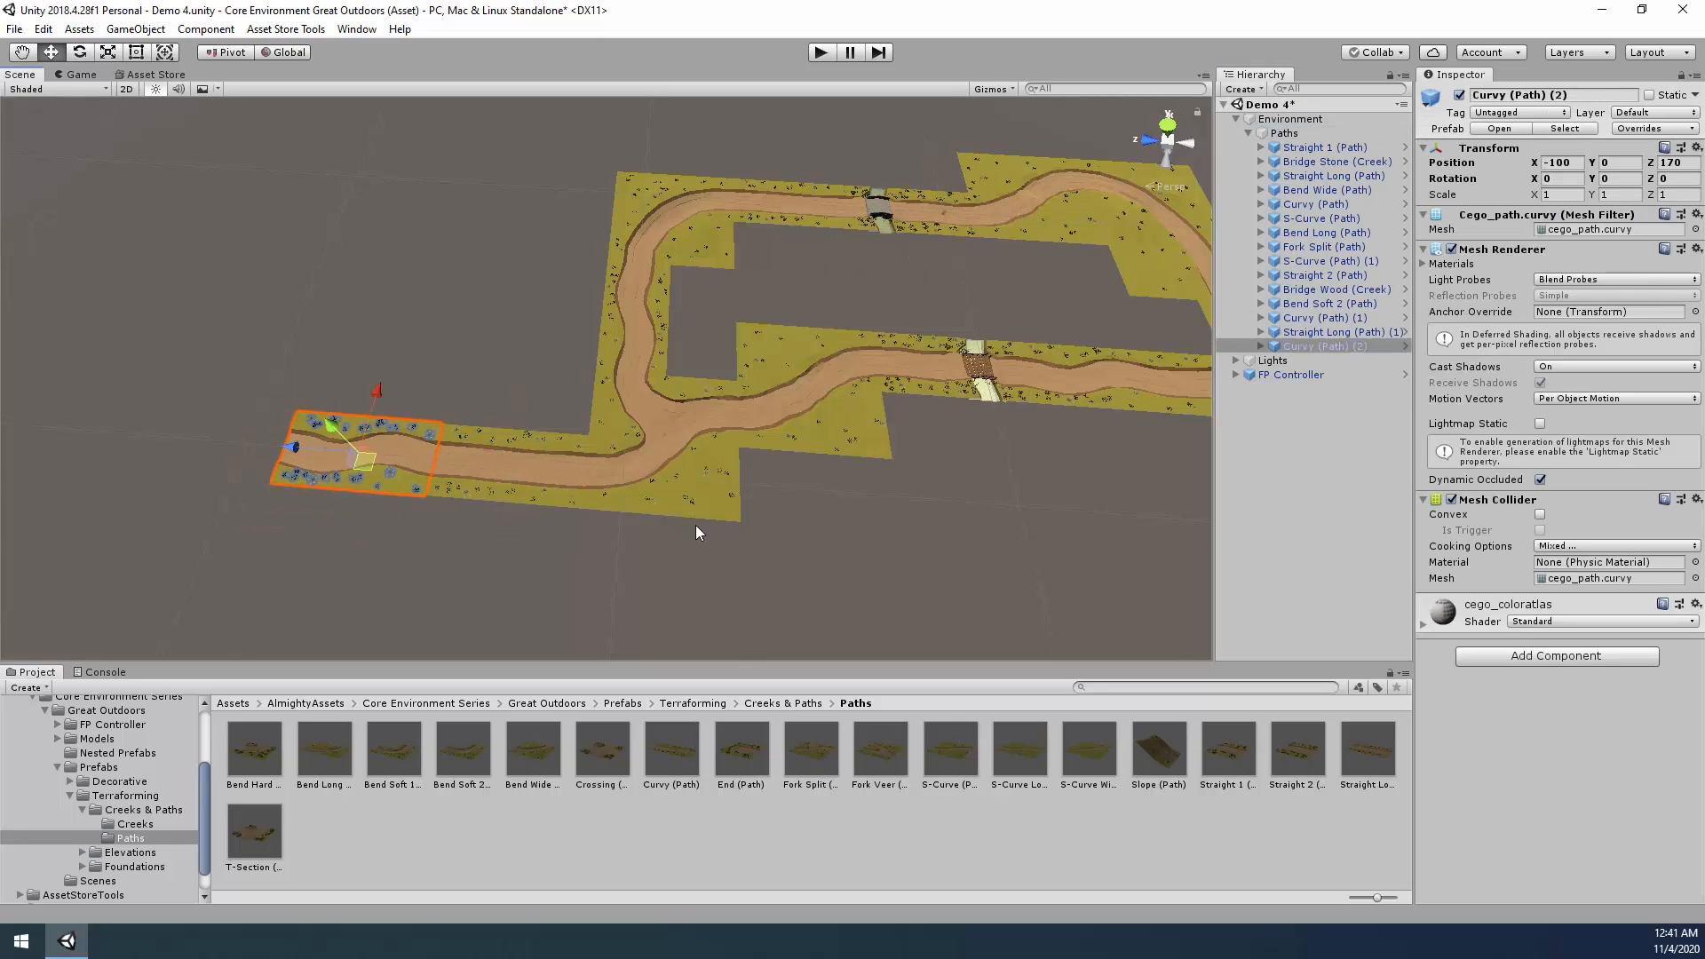
right_click_drag(937, 435, 899, 439)
key("s")
left_click_drag(1077, 750, 1284, 134)
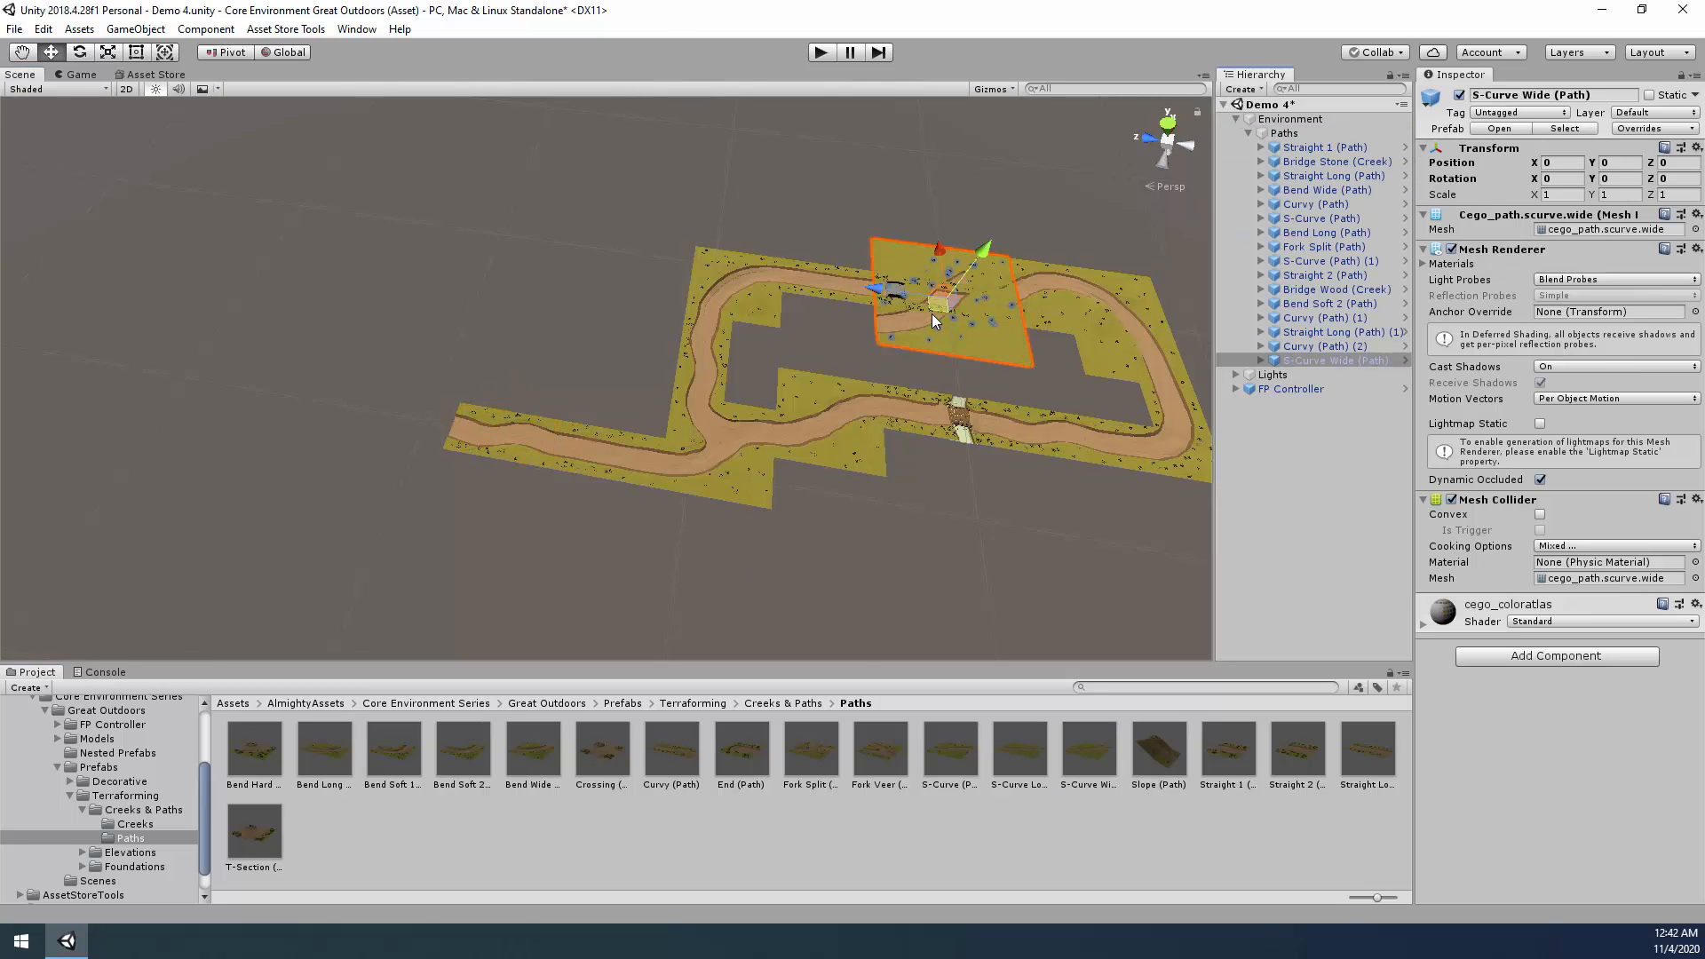
left_click_drag(931, 312, 348, 469, "ctrl")
Move the outer Curvy piece and S-Curve Wide together away from the second Straight Long, leaving a gap between them.
right_click_drag(696, 468, 615, 493)
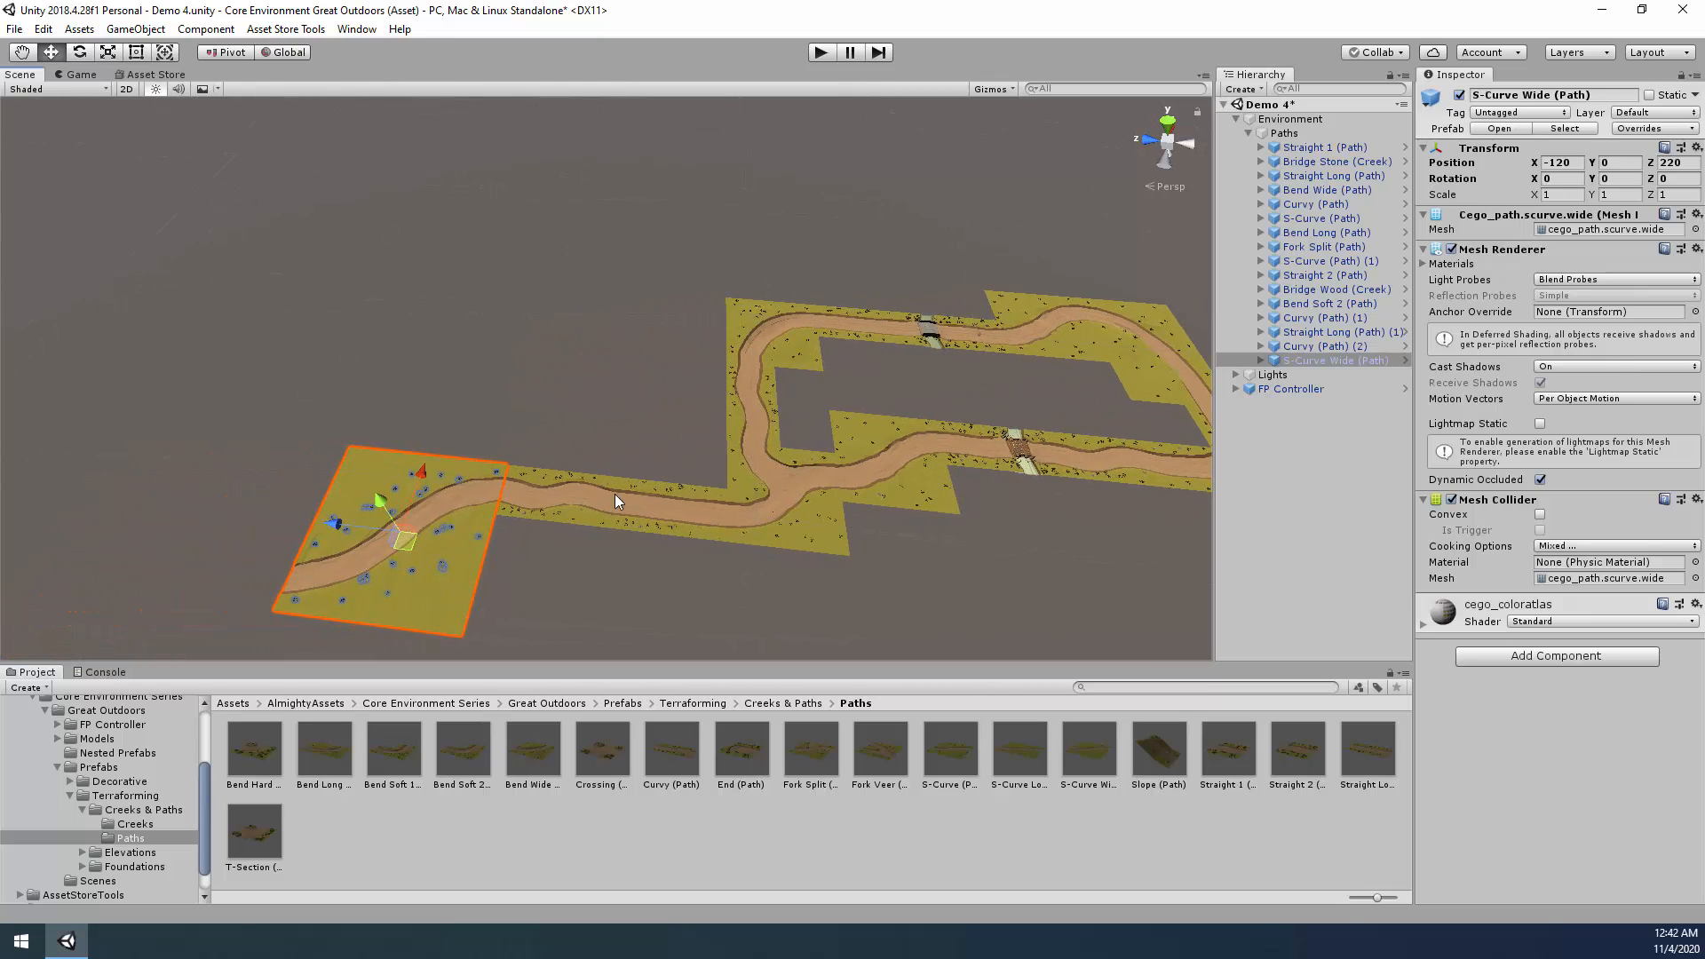
left_click(567, 506, "shift")
left_click_drag(571, 502, 391, 467)
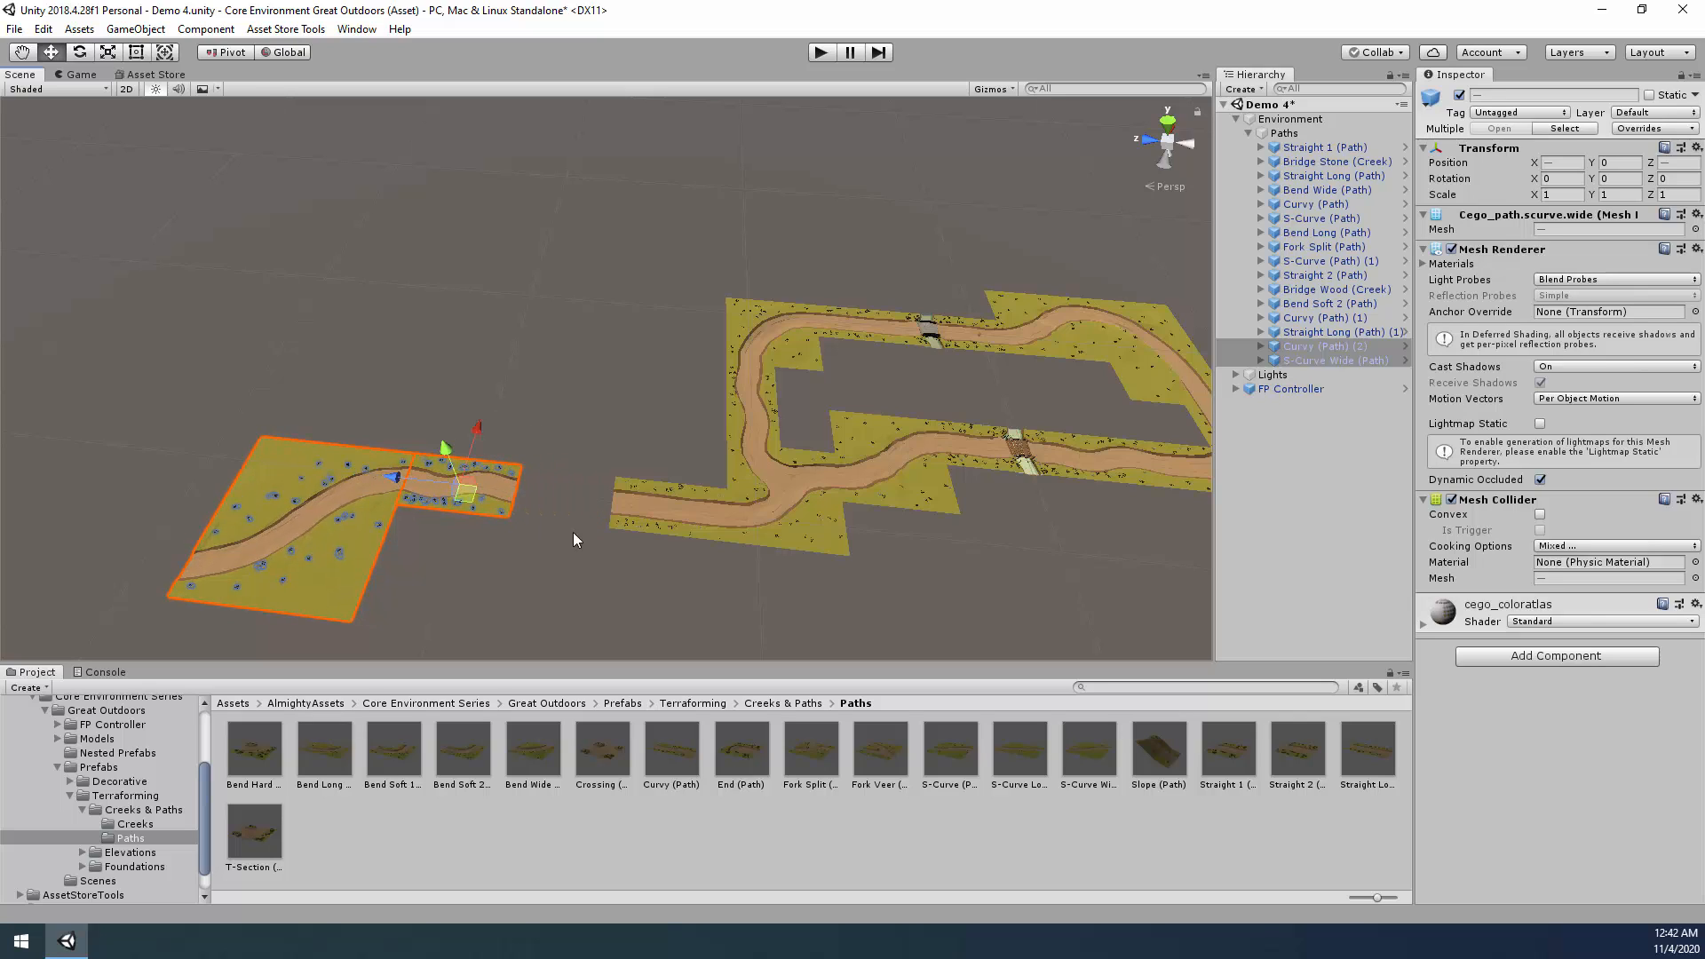
Add a Slope (Path) prefab under Paths, rotated 180 on Y, and join it to the outer Straight Long piece's open end.
scroll(163, 817, "down", 1)
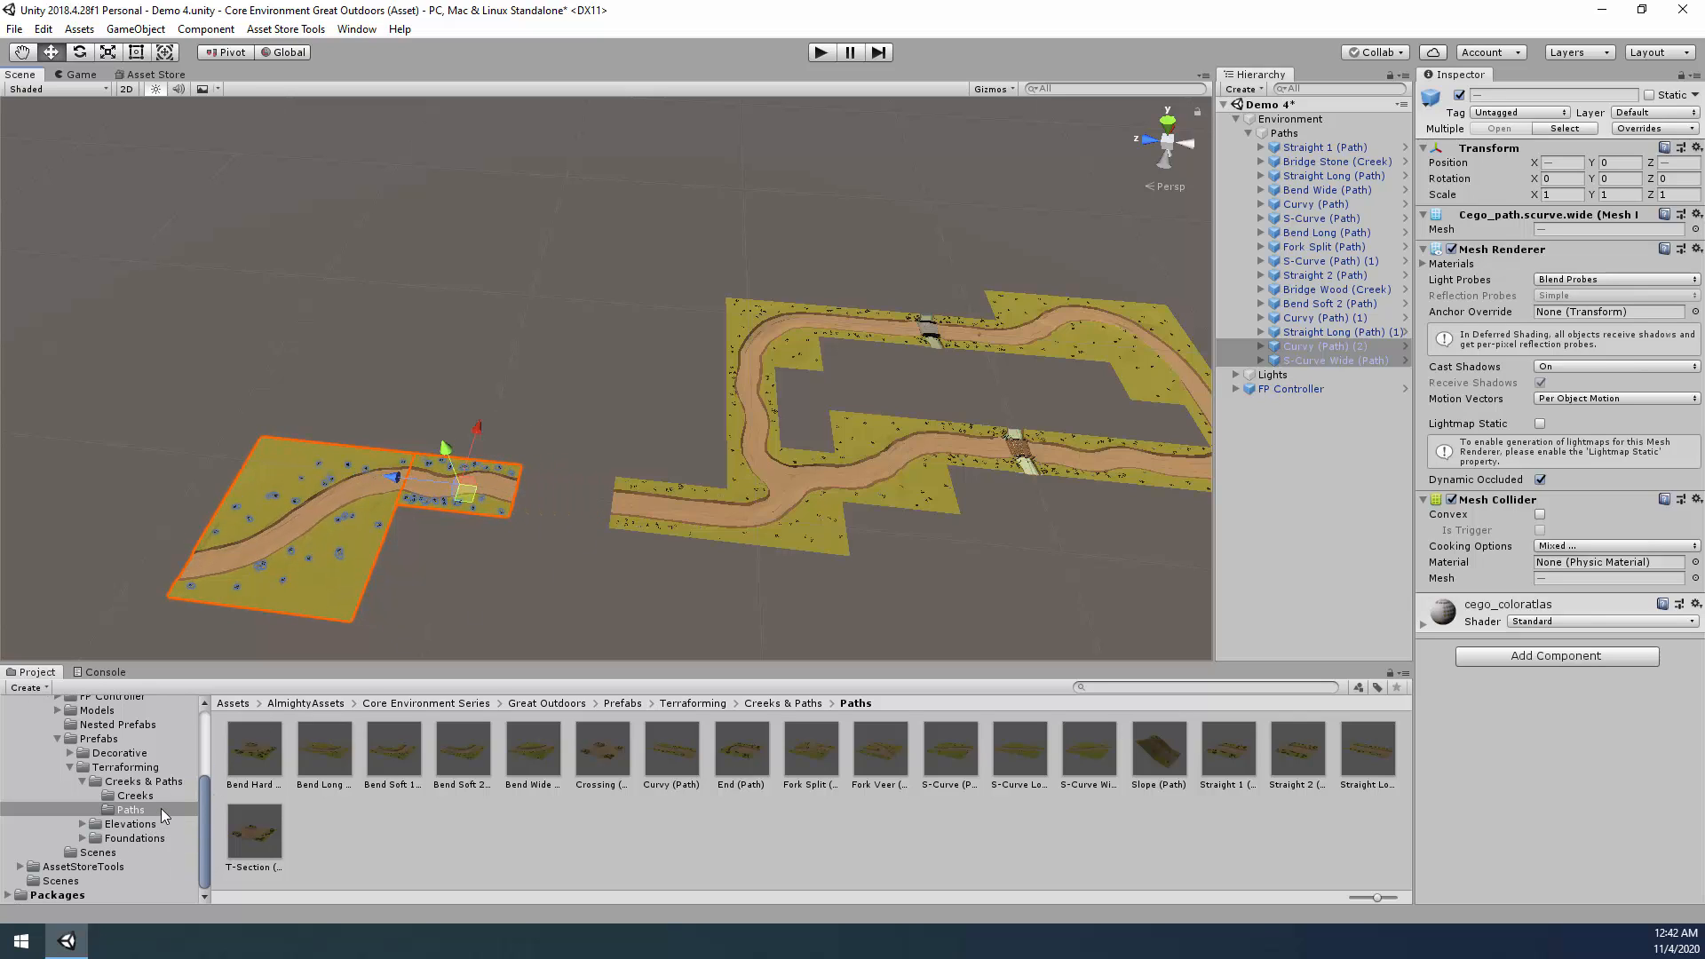
left_click_drag(1154, 756, 1328, 133)
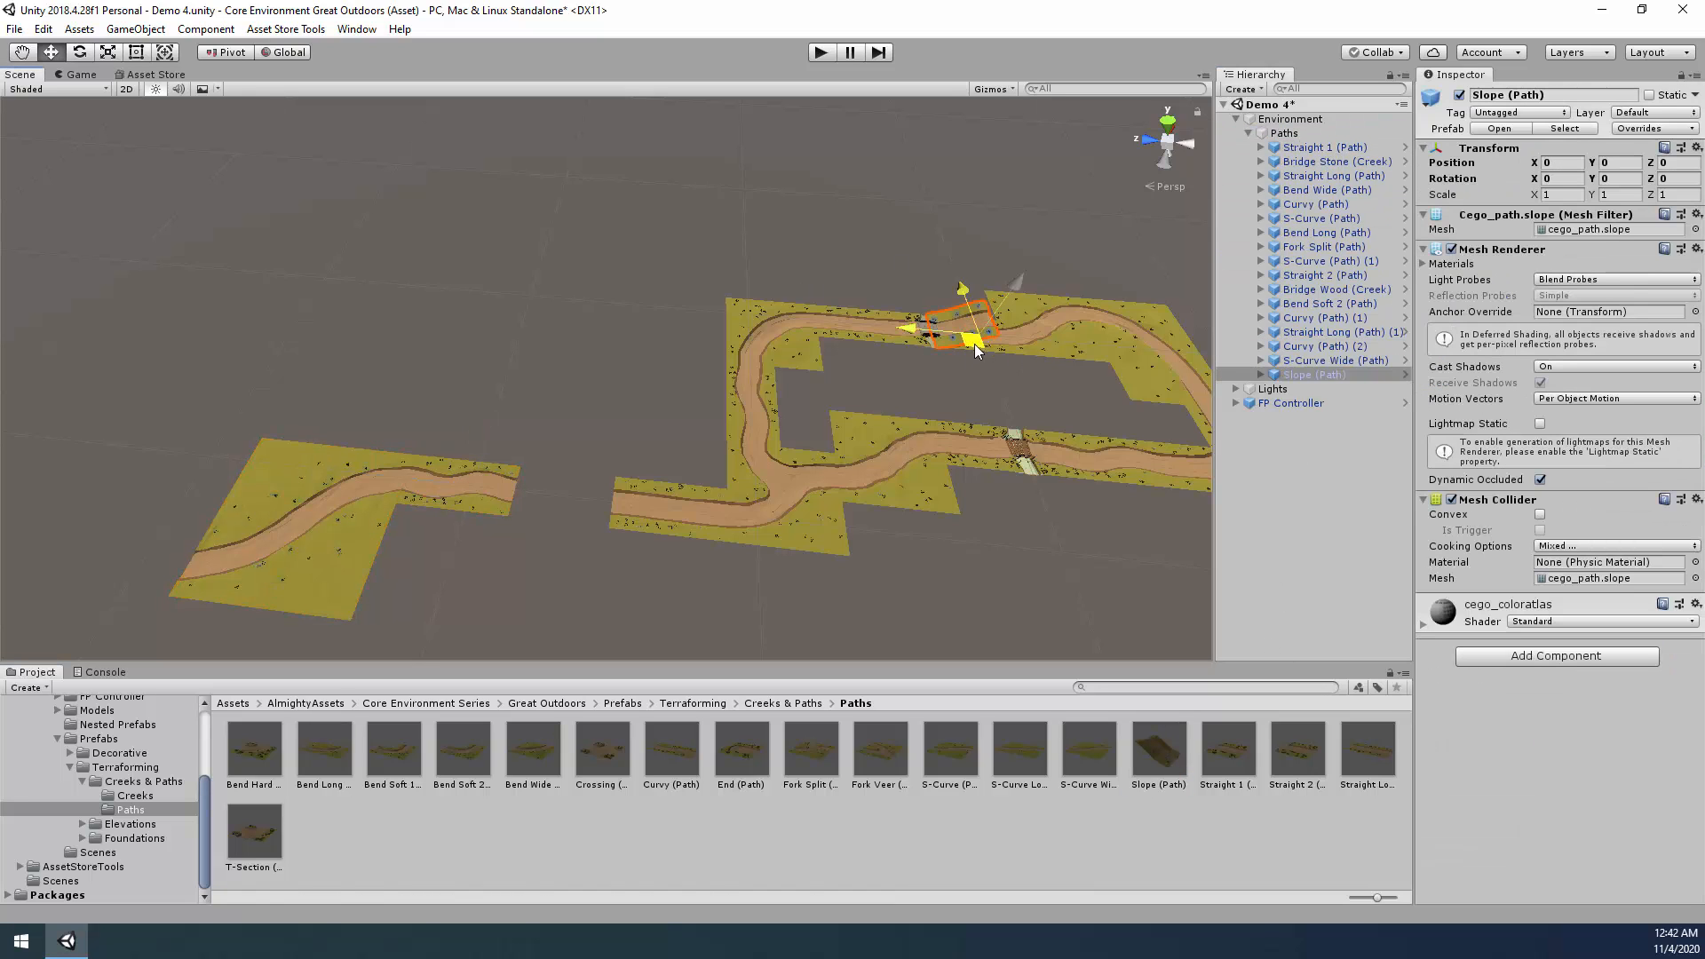
left_click_drag(974, 343, 606, 515)
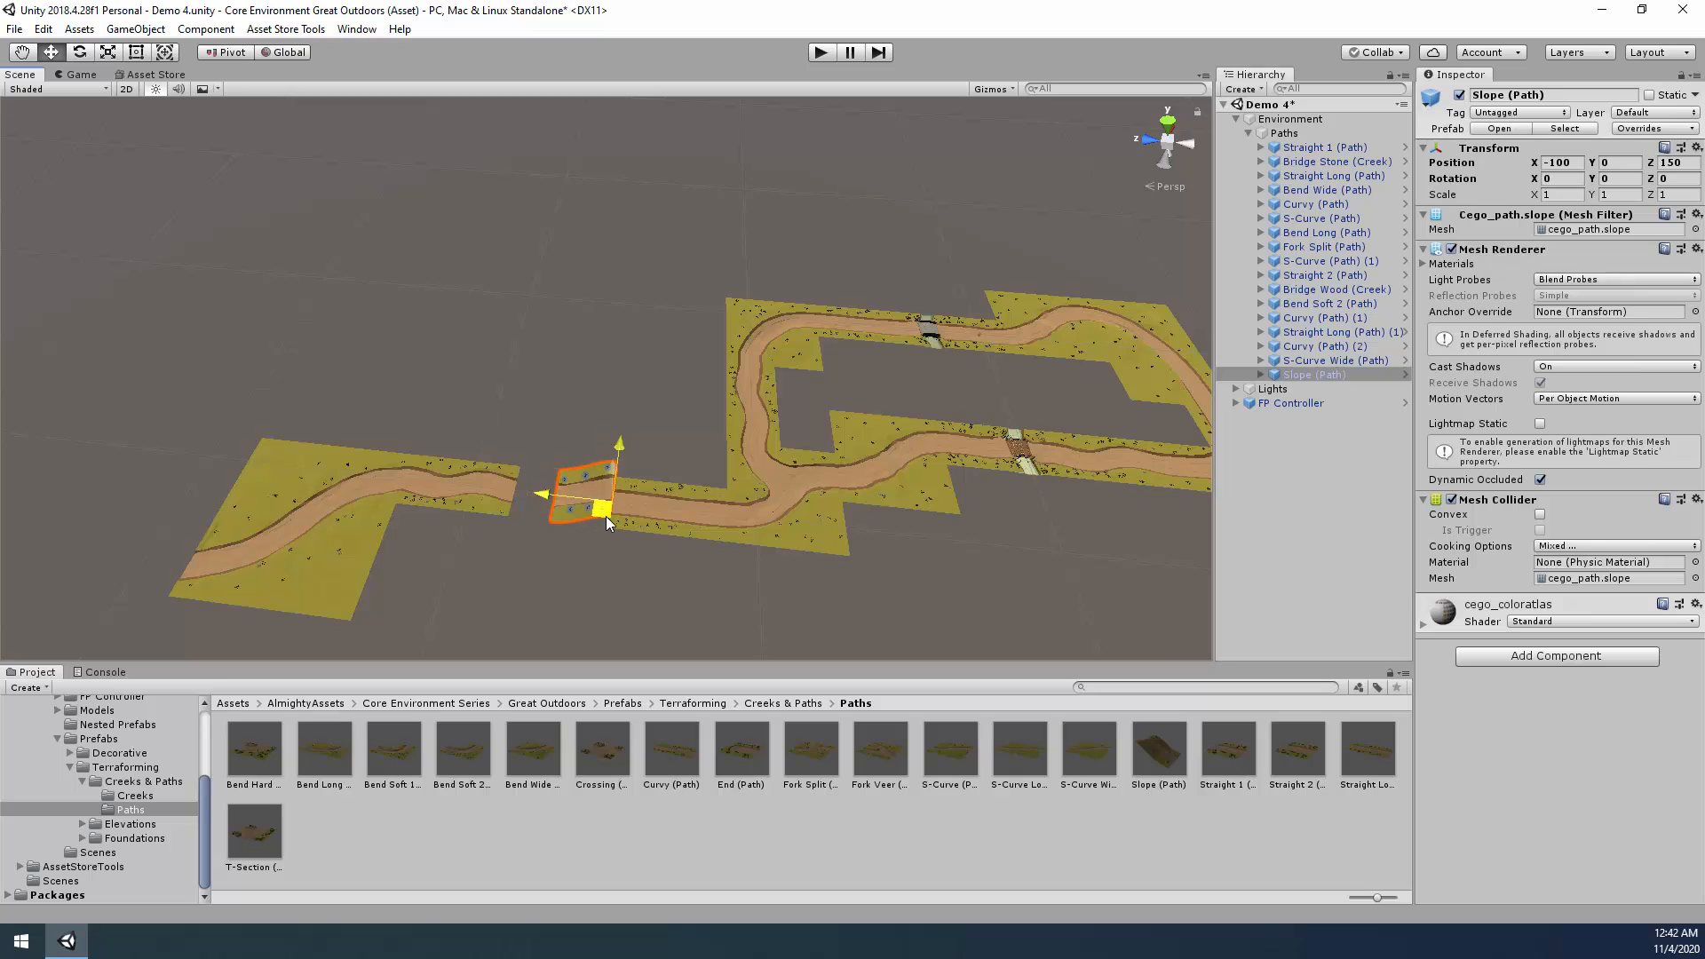
left_click(1620, 178)
type("180")
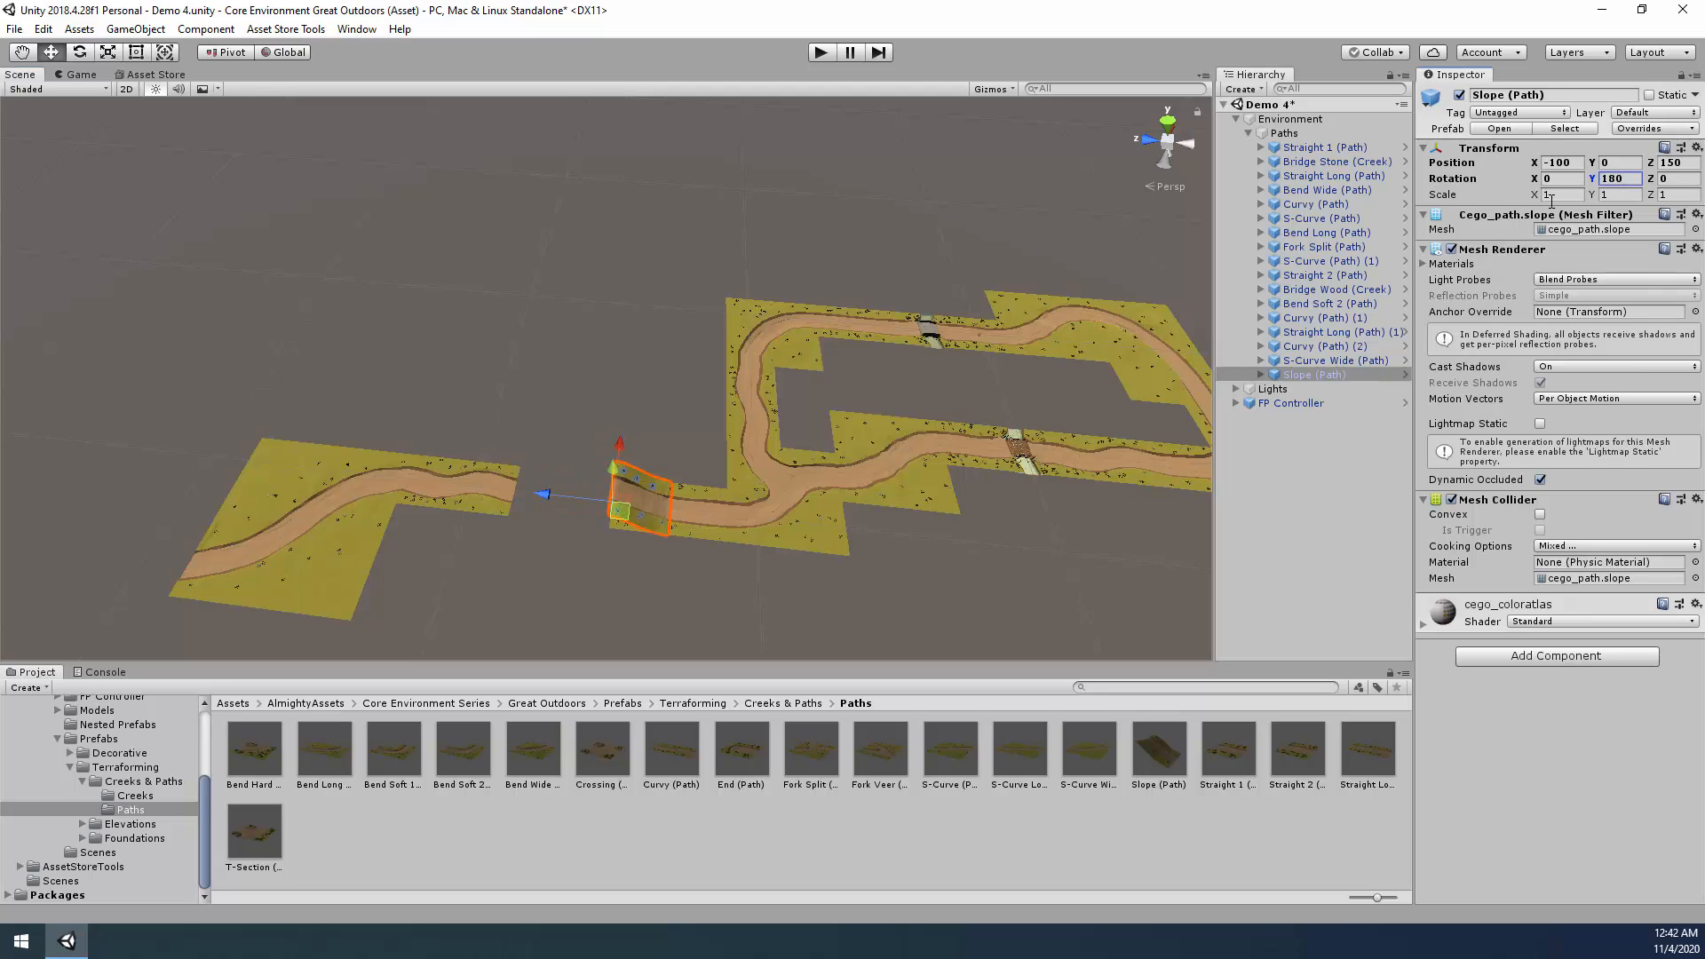
left_click_drag(620, 508, 499, 494)
Move the outer Curvy and S-Curve Wide path pieces together until they join the Slope piece.
left_click(462, 513)
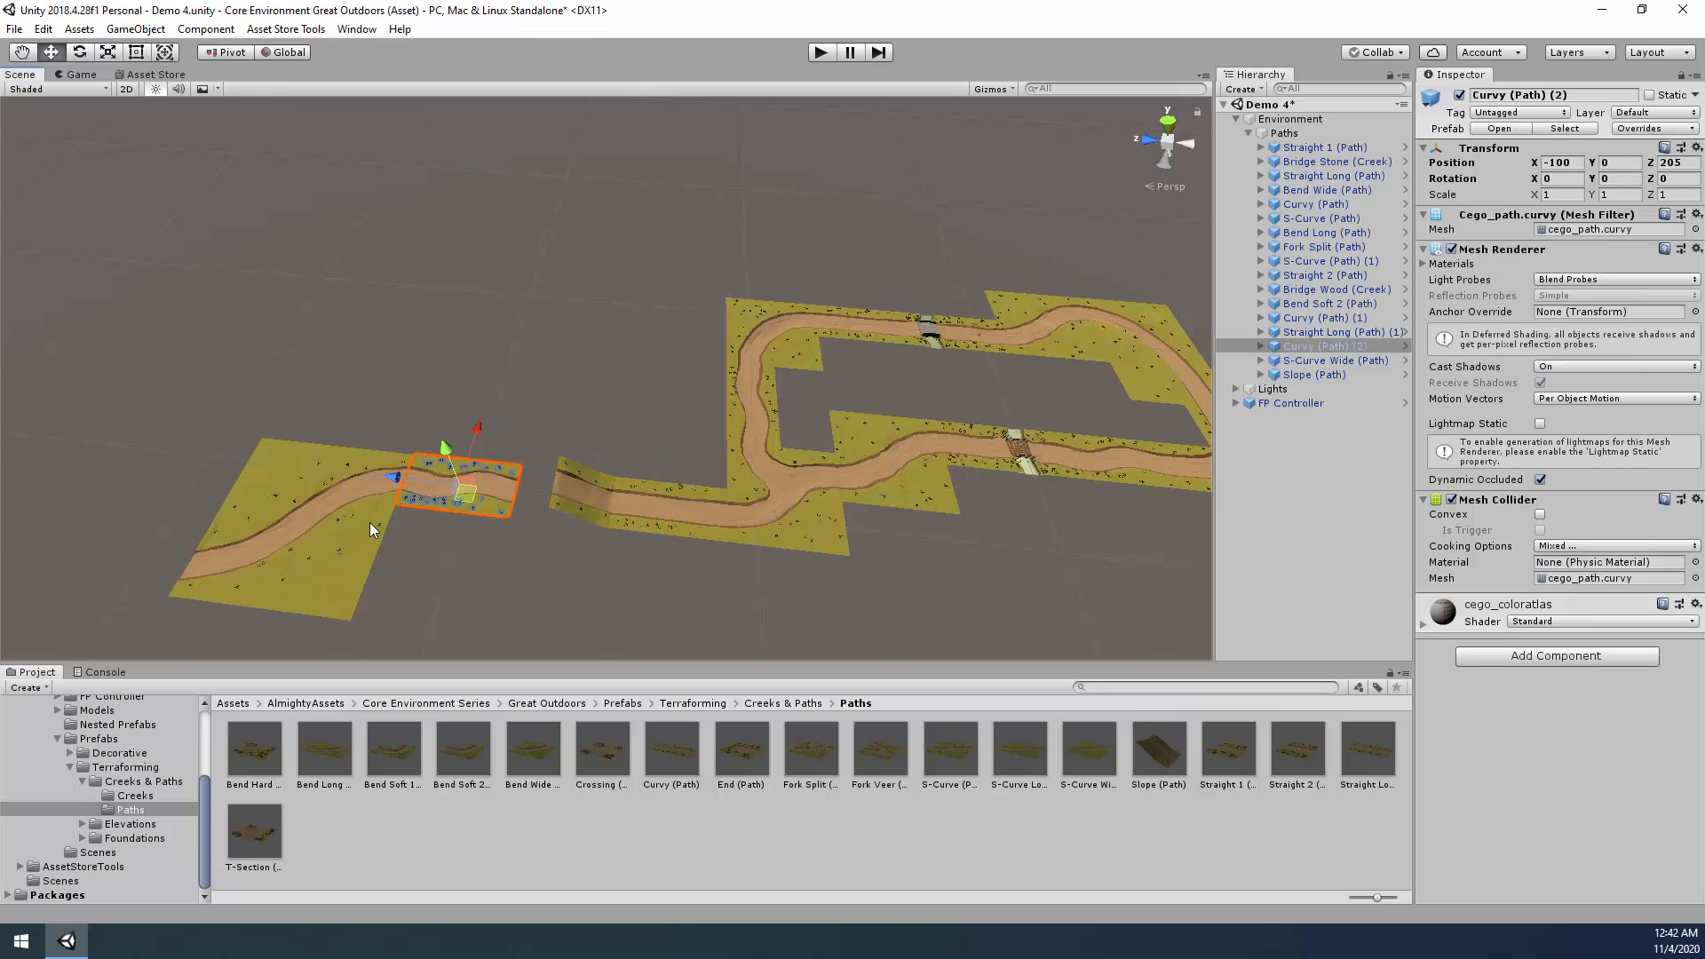
left_click(369, 522, "shift")
mouse_move(278, 499)
left_mouse_down()
mouse_move(270, 482)
mouse_move(231, 505)
mouse_move(272, 509)
left_mouse_up()
left_click(804, 552)
mouse_move(808, 538)
right_mouse_down()
mouse_move(857, 592)
mouse_move(1105, 586)
mouse_move(1135, 601)
mouse_move(933, 590)
mouse_move(465, 275)
mouse_move(670, 361)
mouse_move(818, 384)
mouse_move(904, 437)
mouse_move(830, 571)
mouse_move(810, 546)
right_mouse_up()
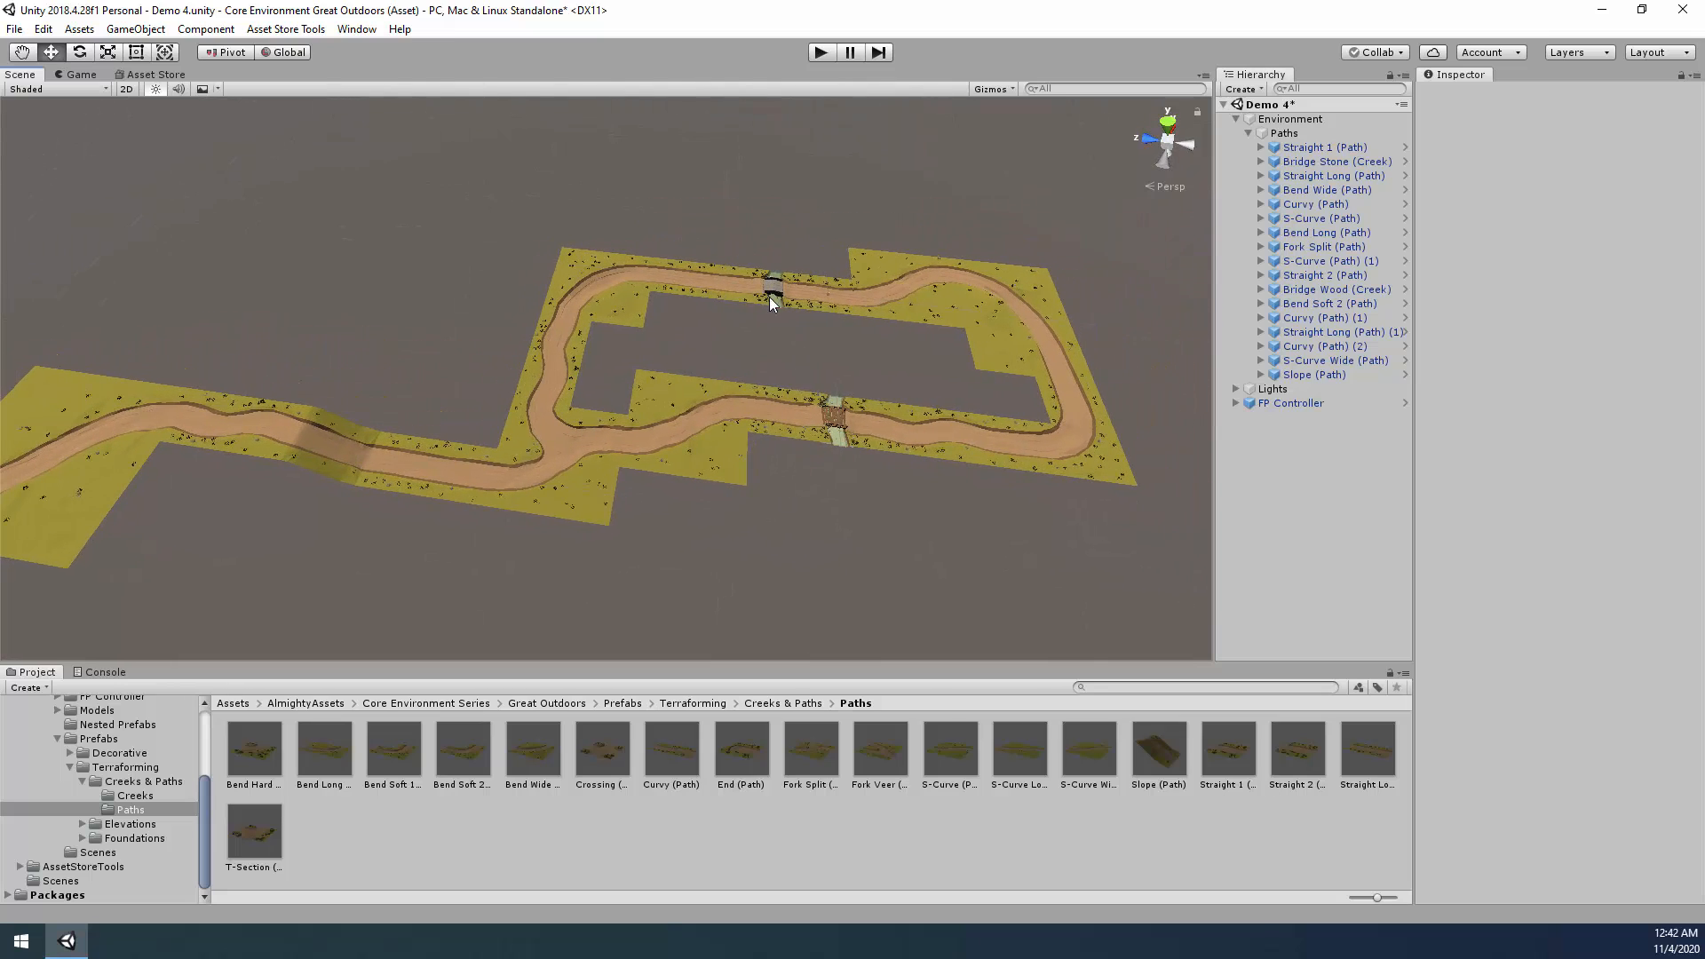
right_click_drag(954, 459, 974, 443)
Open the Creeks prefab folder and look over the creek pieces, including Bend Hard Pool (Creek) and Bend Long (Creek).
left_click(136, 797)
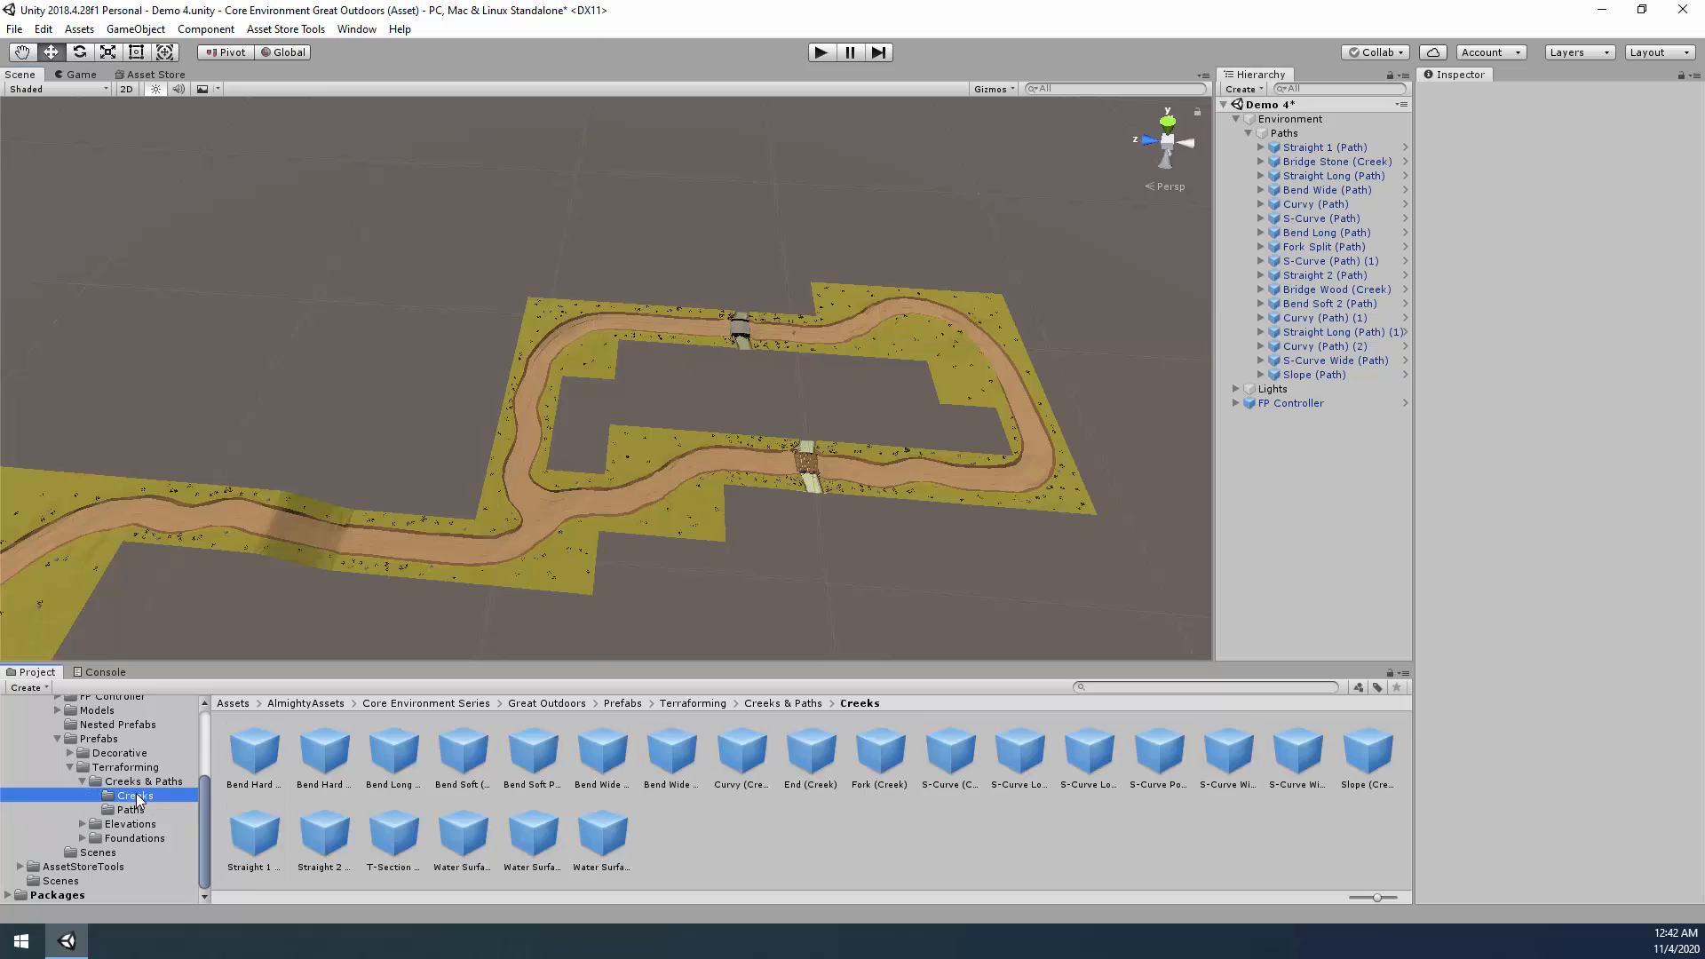
right_click_drag(746, 570, 710, 533)
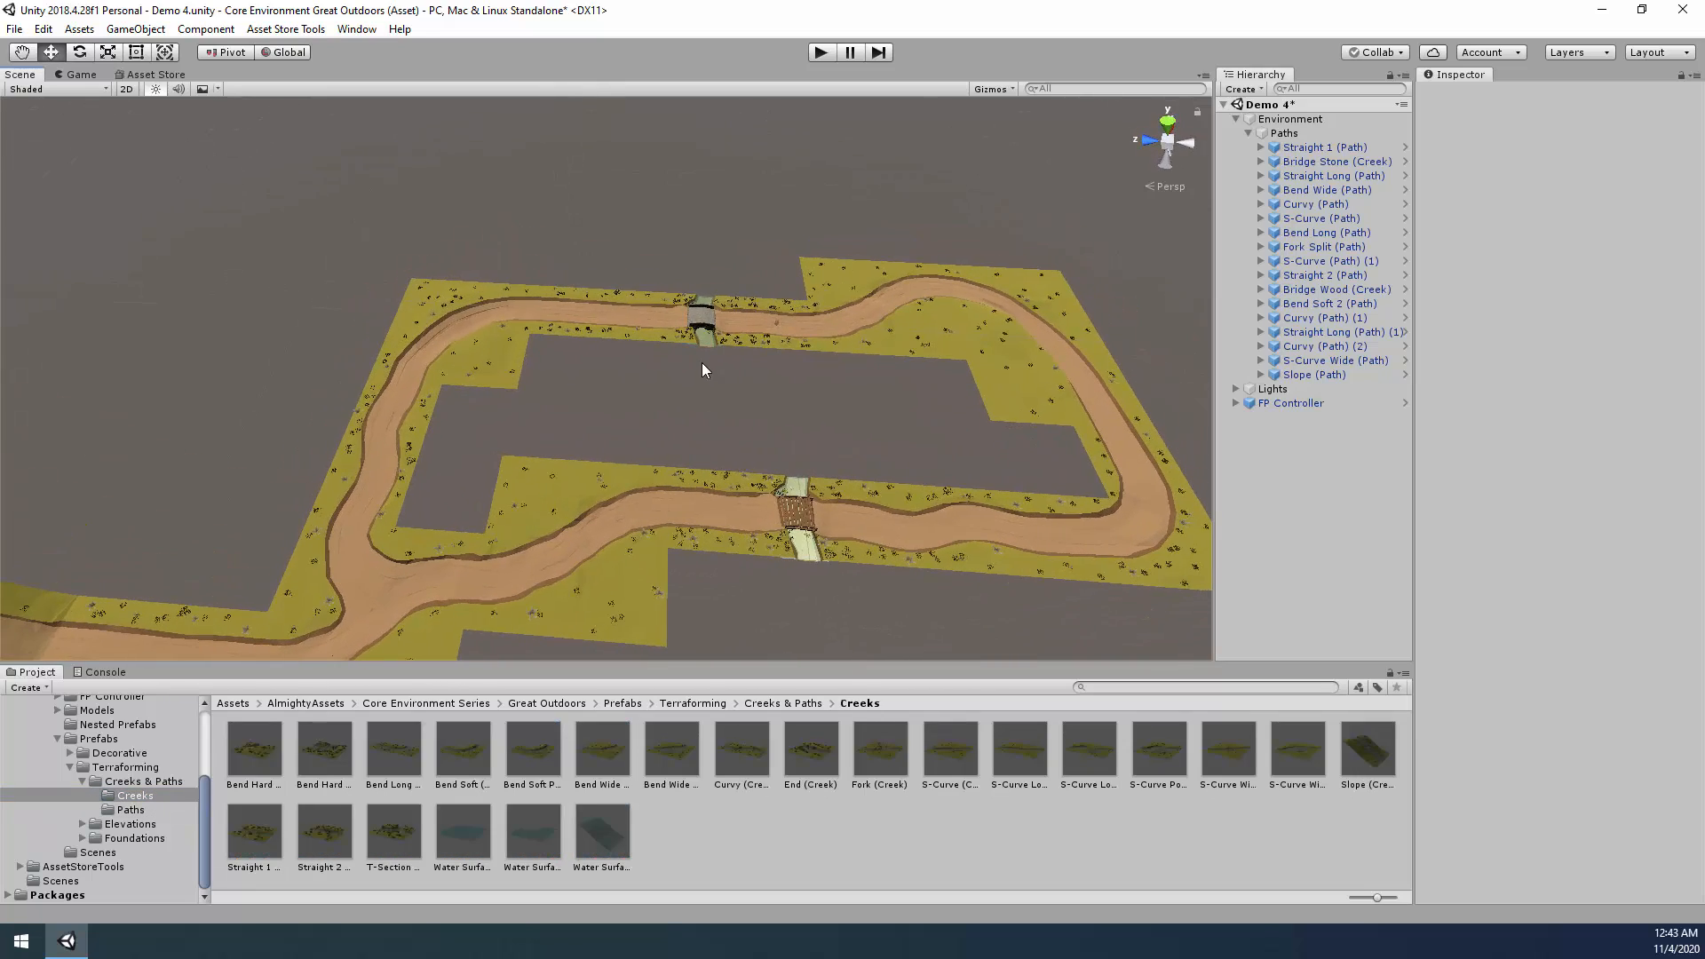
right_click_drag(867, 414, 823, 395)
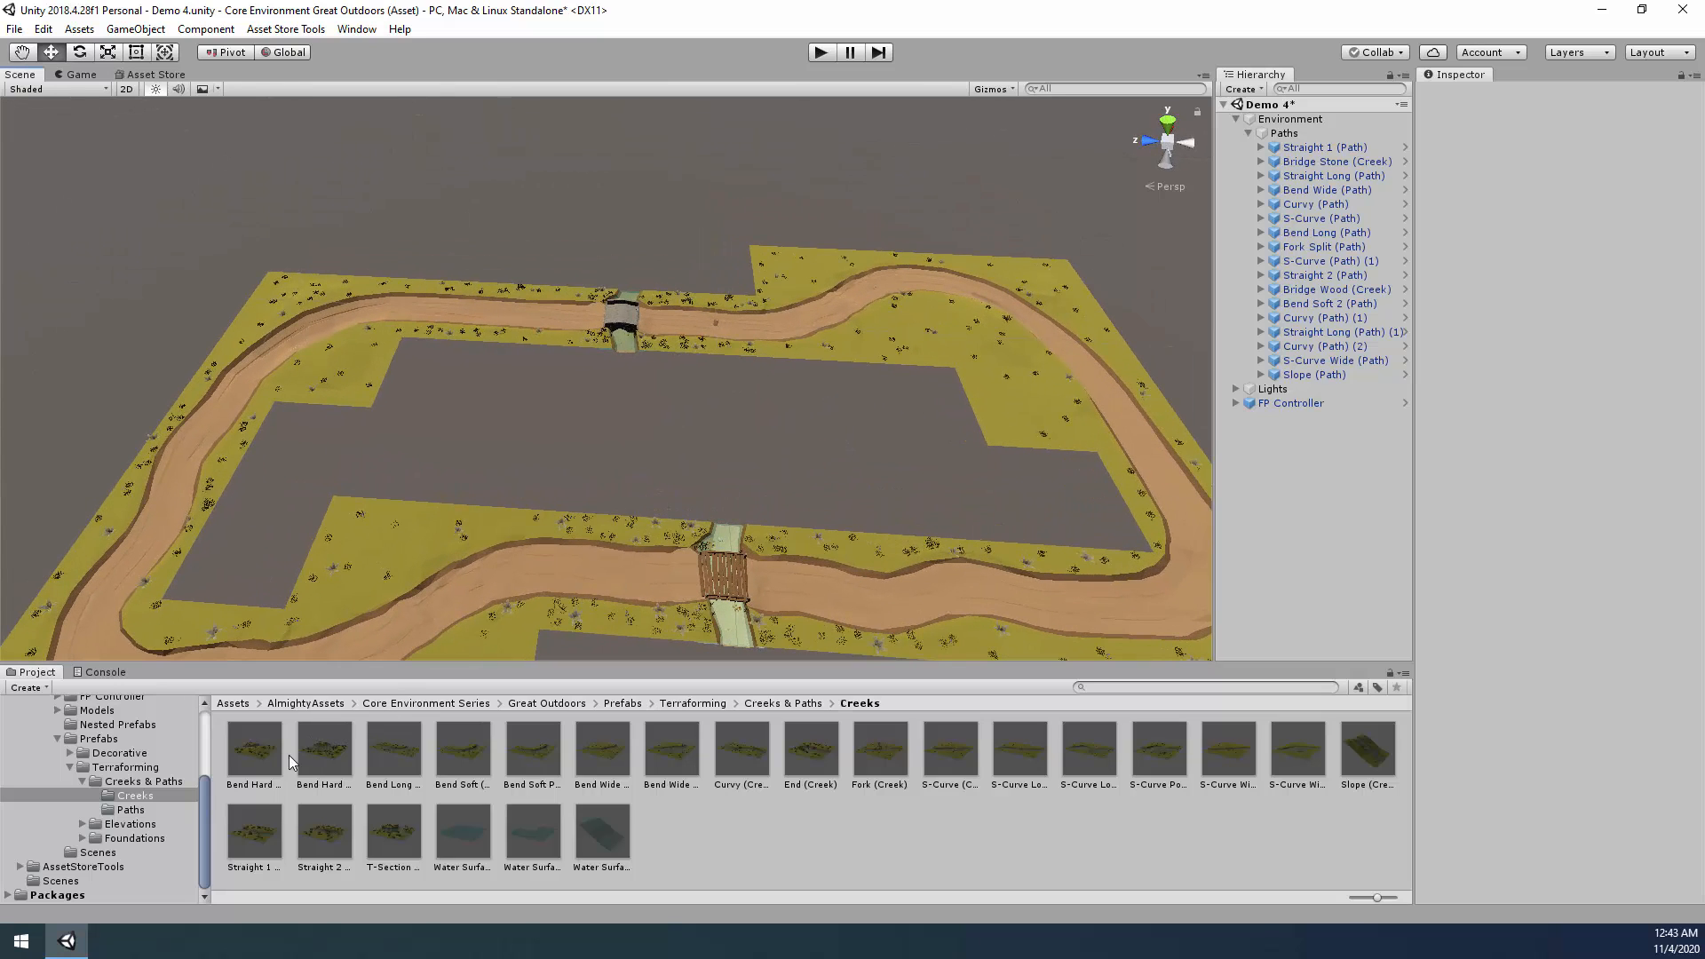
left_click(327, 755)
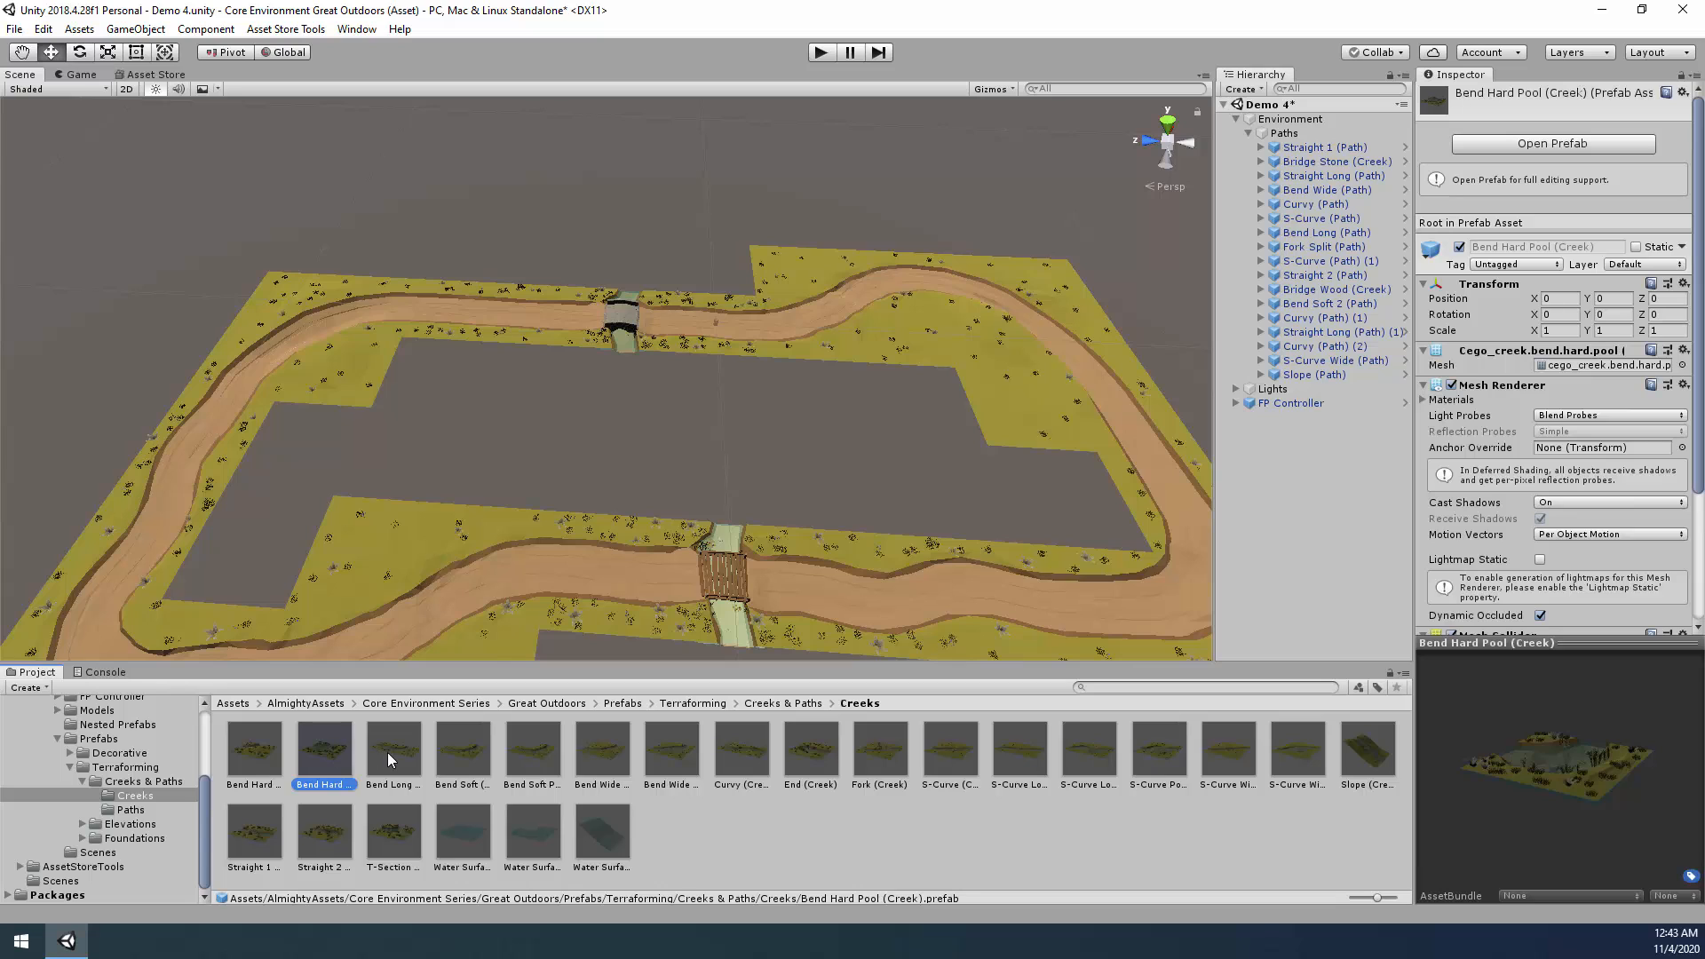
left_click(392, 755)
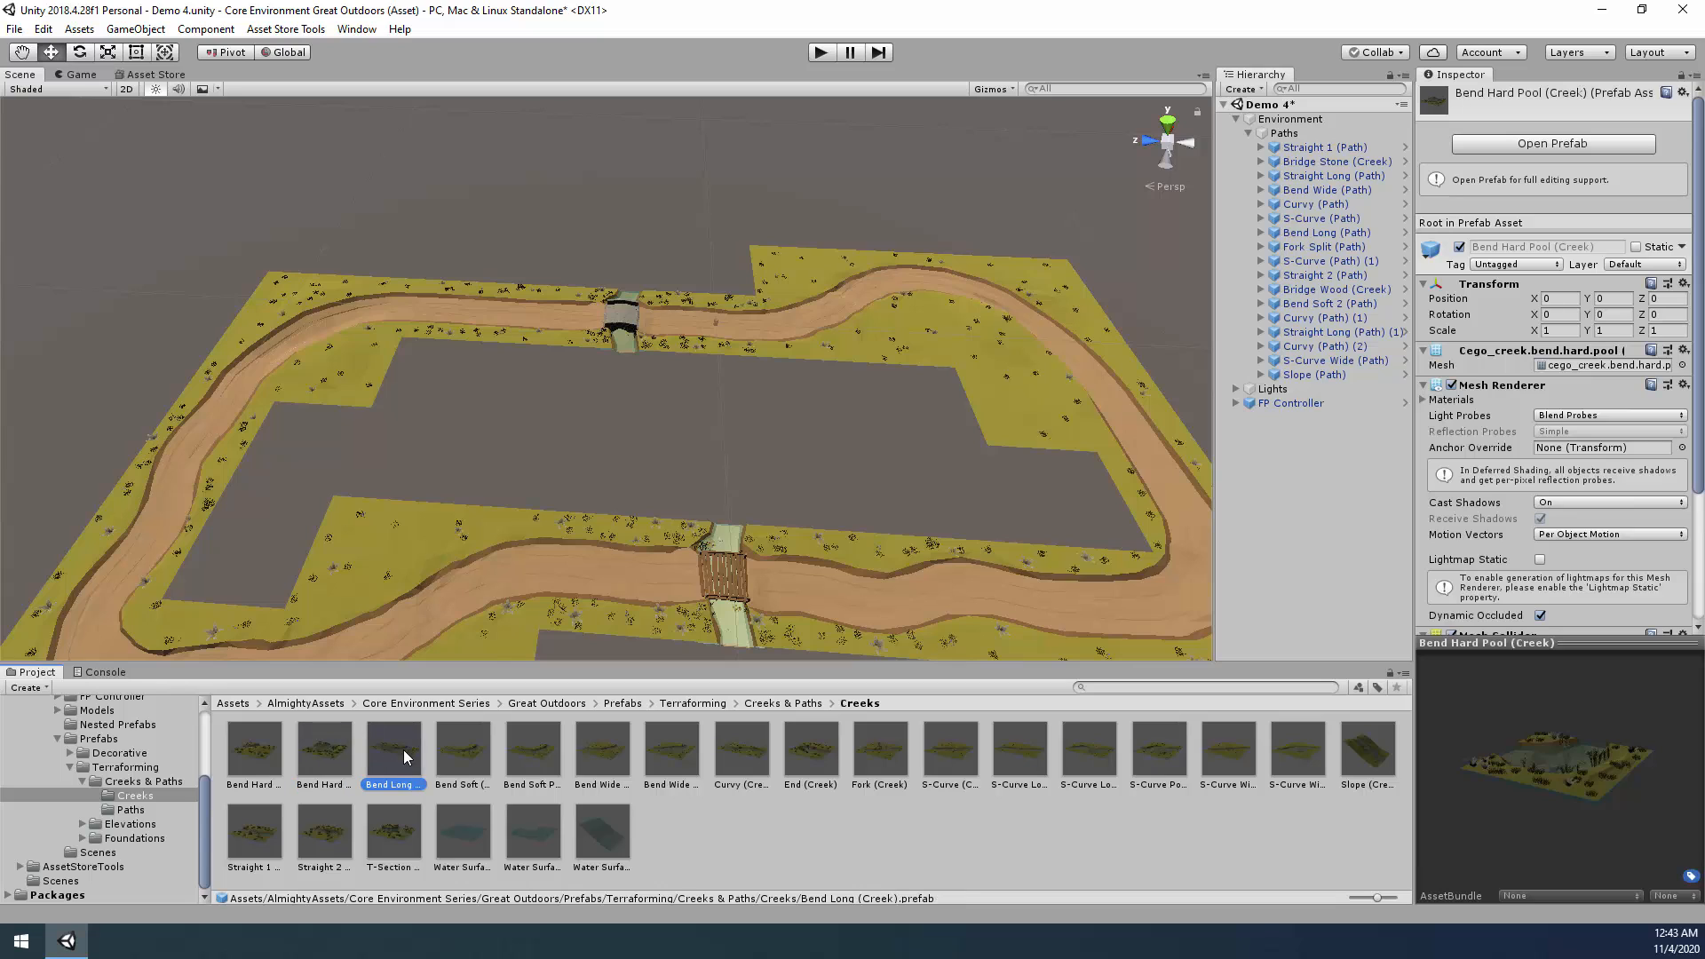
Collapse Paths and create an empty object named Creeks under Environment.
left_click(1280, 133)
left_click(1249, 134)
right_click(1289, 119)
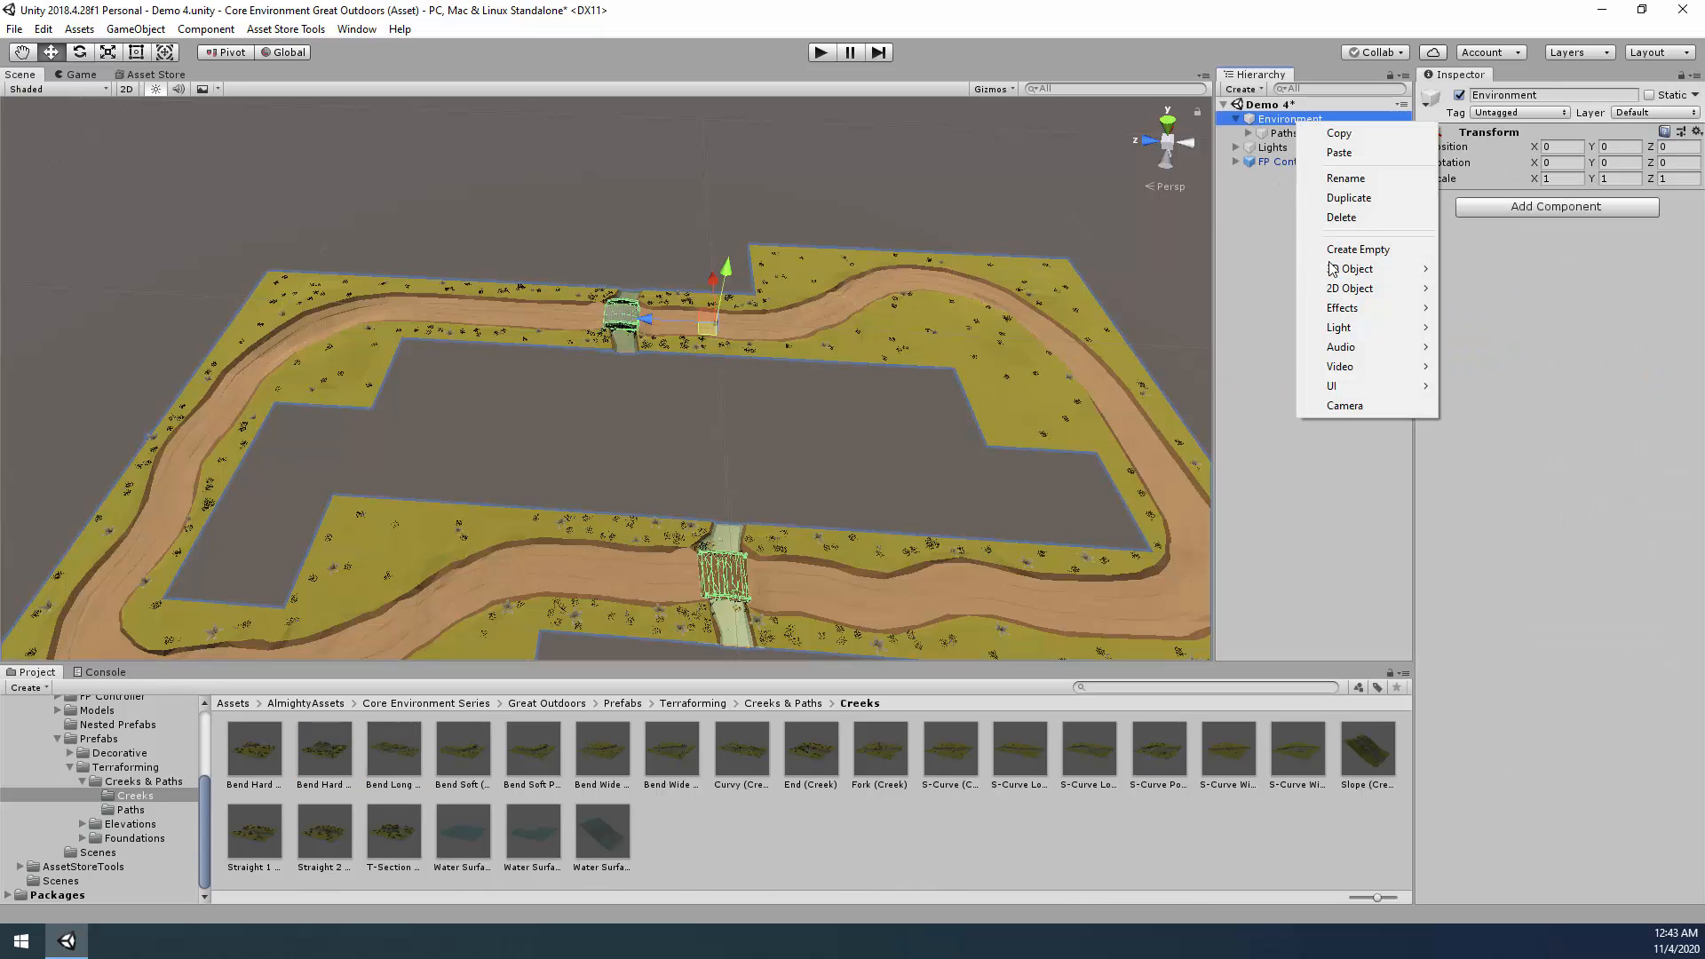
left_click(1355, 249)
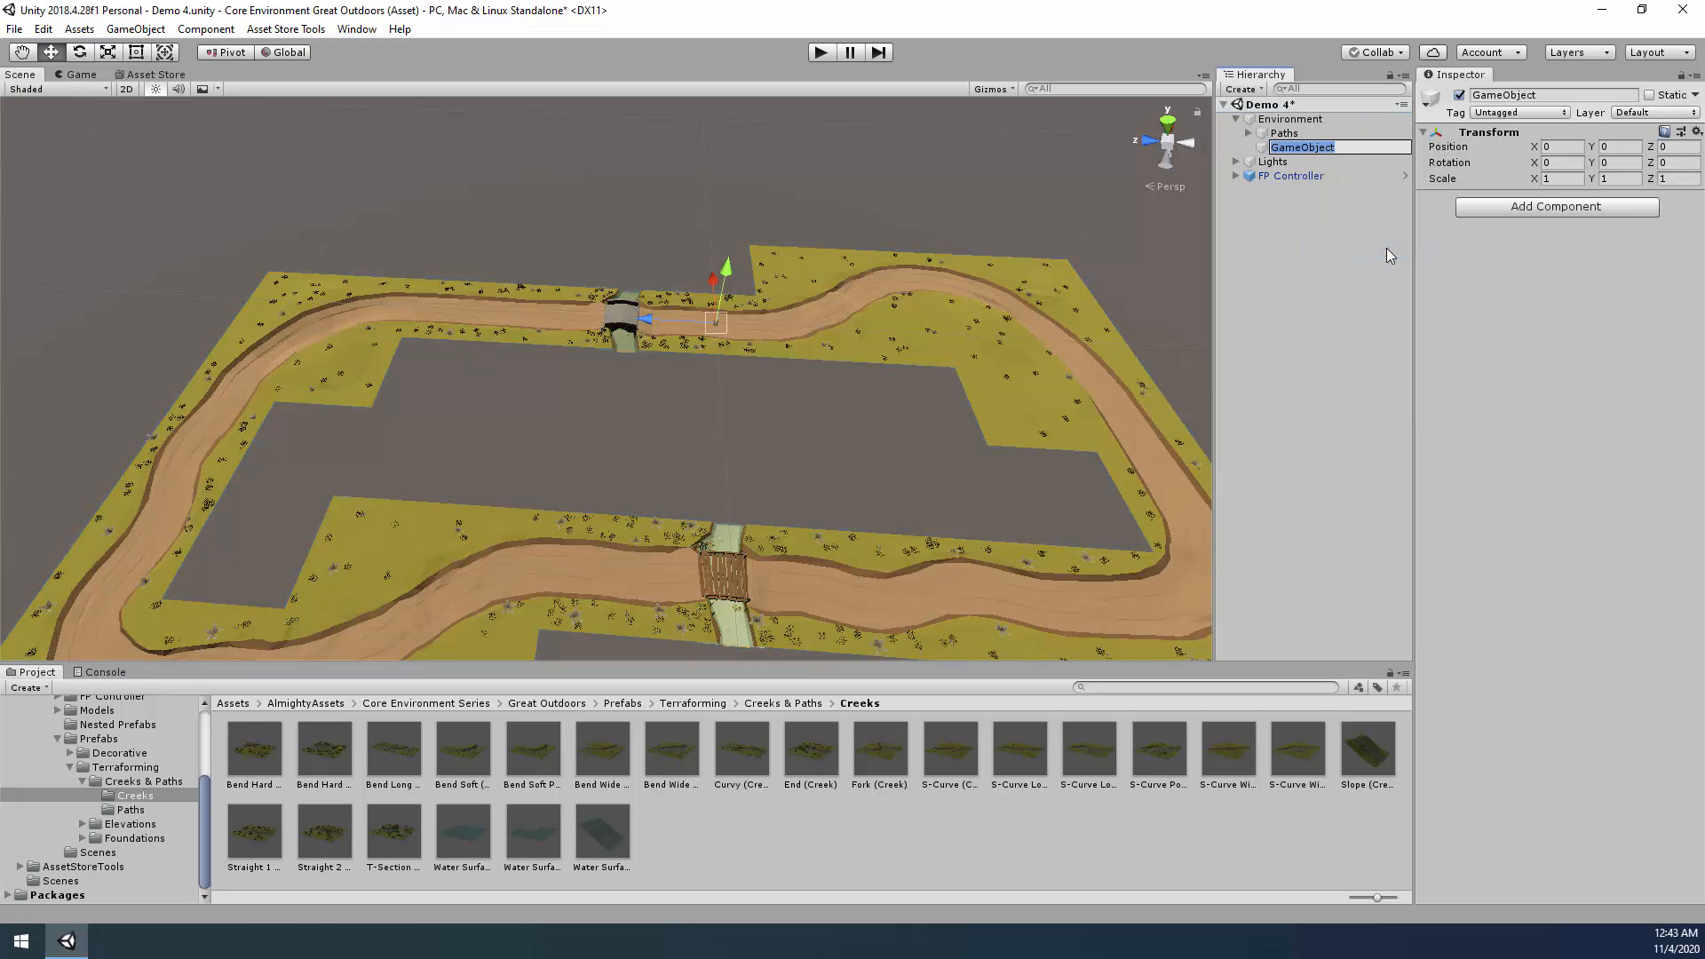
type("Creeks")
key("Return")
Add a Bend Long (Creek) prefab under Creeks at X -30, Z 0, rotated 90 on Y to meet the wood bridge.
left_click_drag(396, 750, 1293, 148)
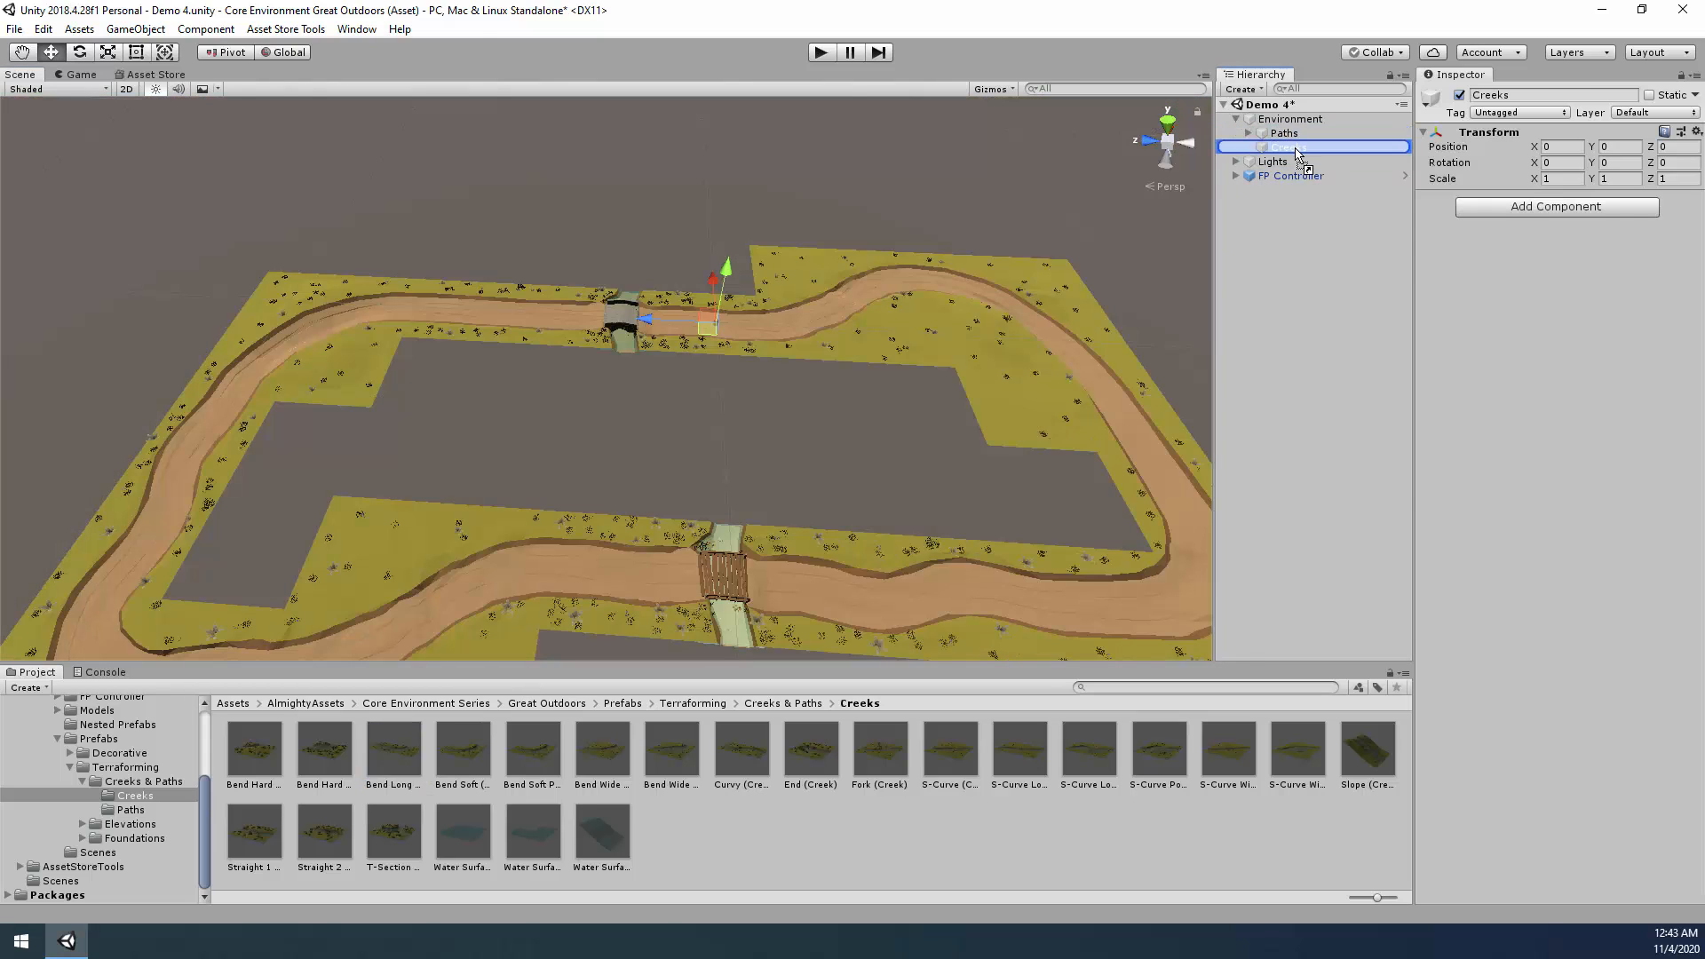
scroll(737, 340, "down", 3)
left_click_drag(711, 318, 709, 417, "ctrl")
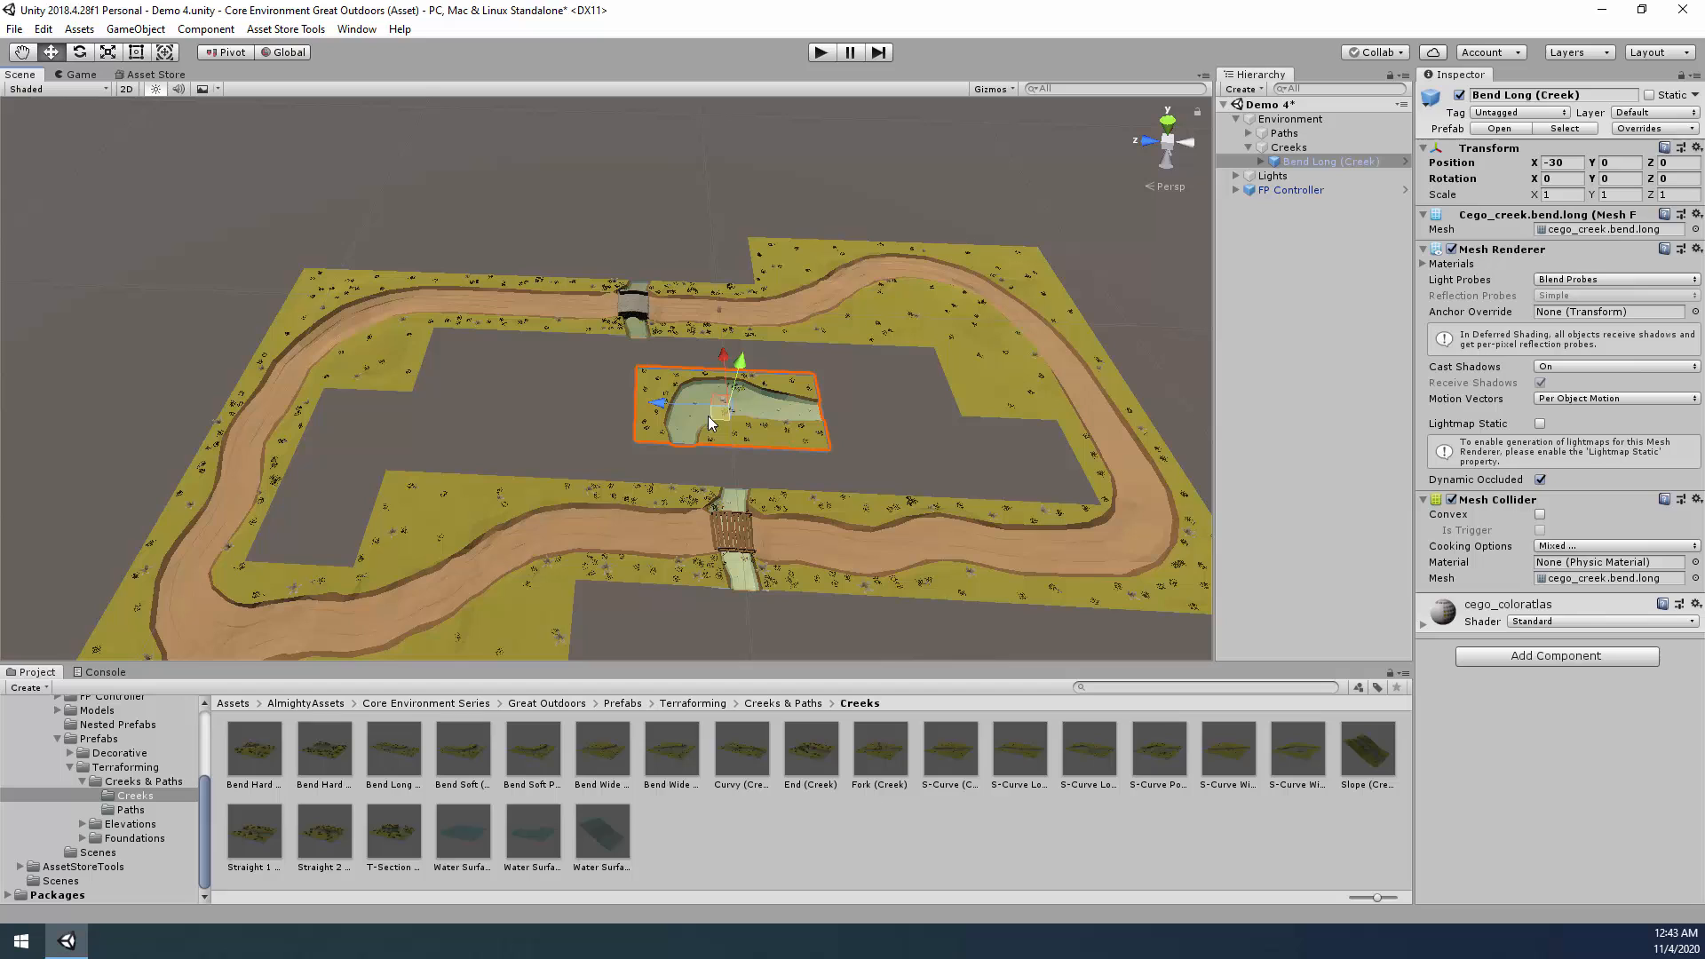
left_click(1629, 181)
type("90")
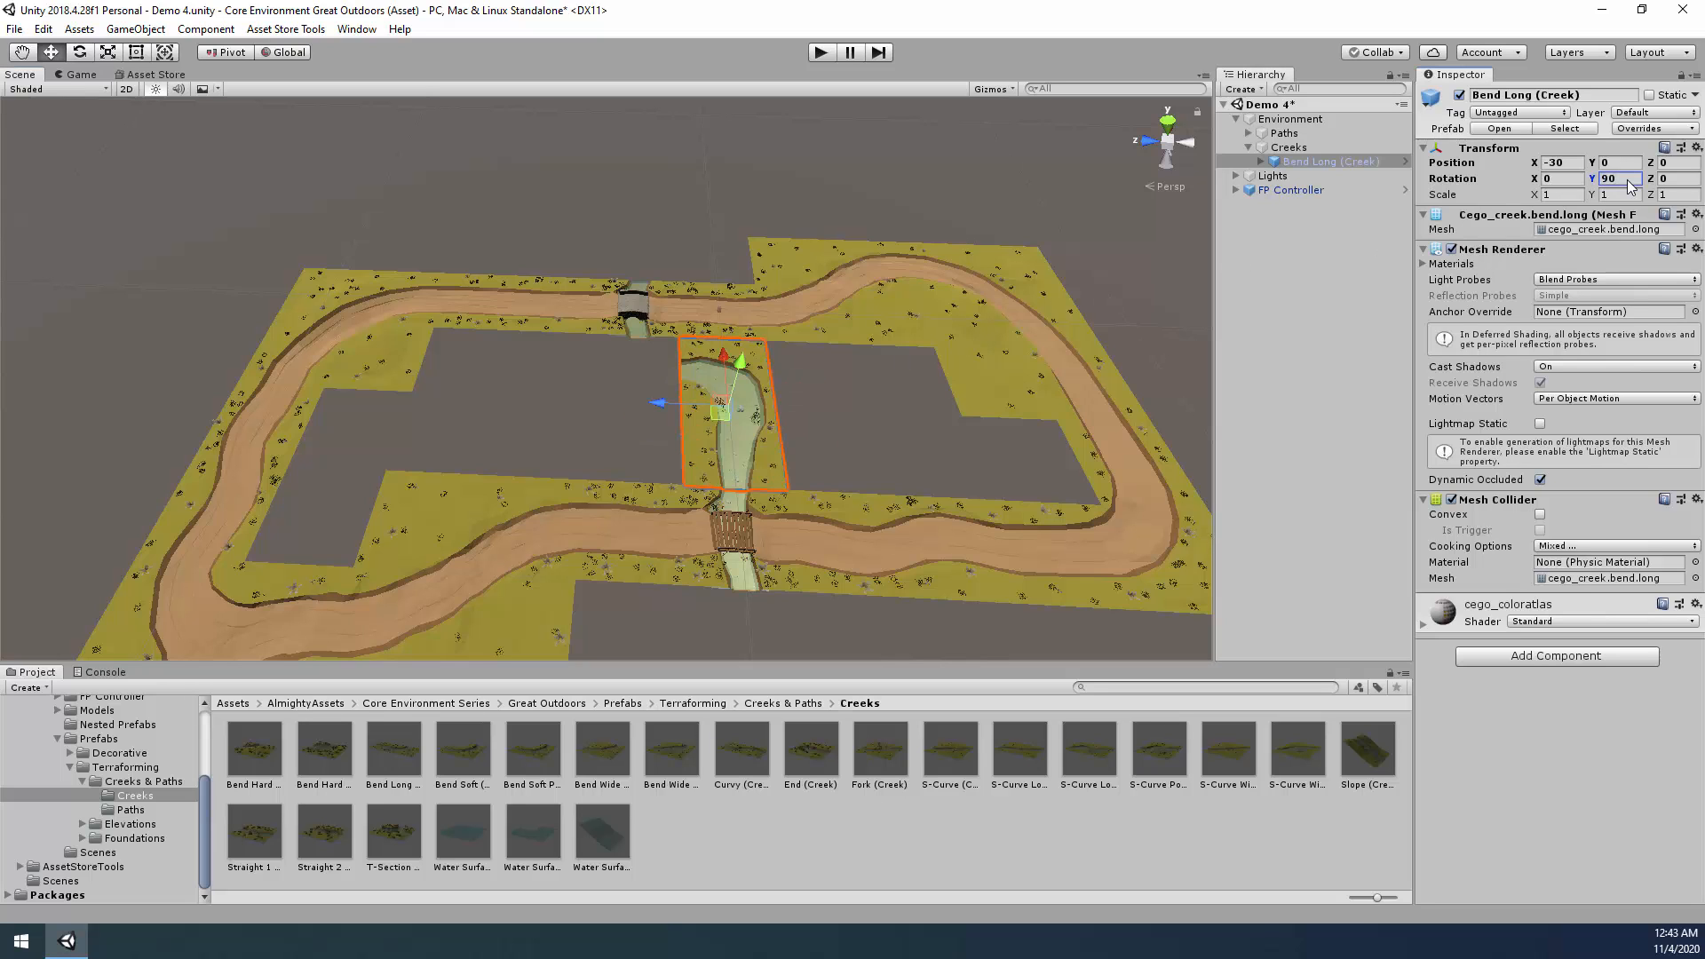
left_click_drag(905, 421, 963, 495, "alt")
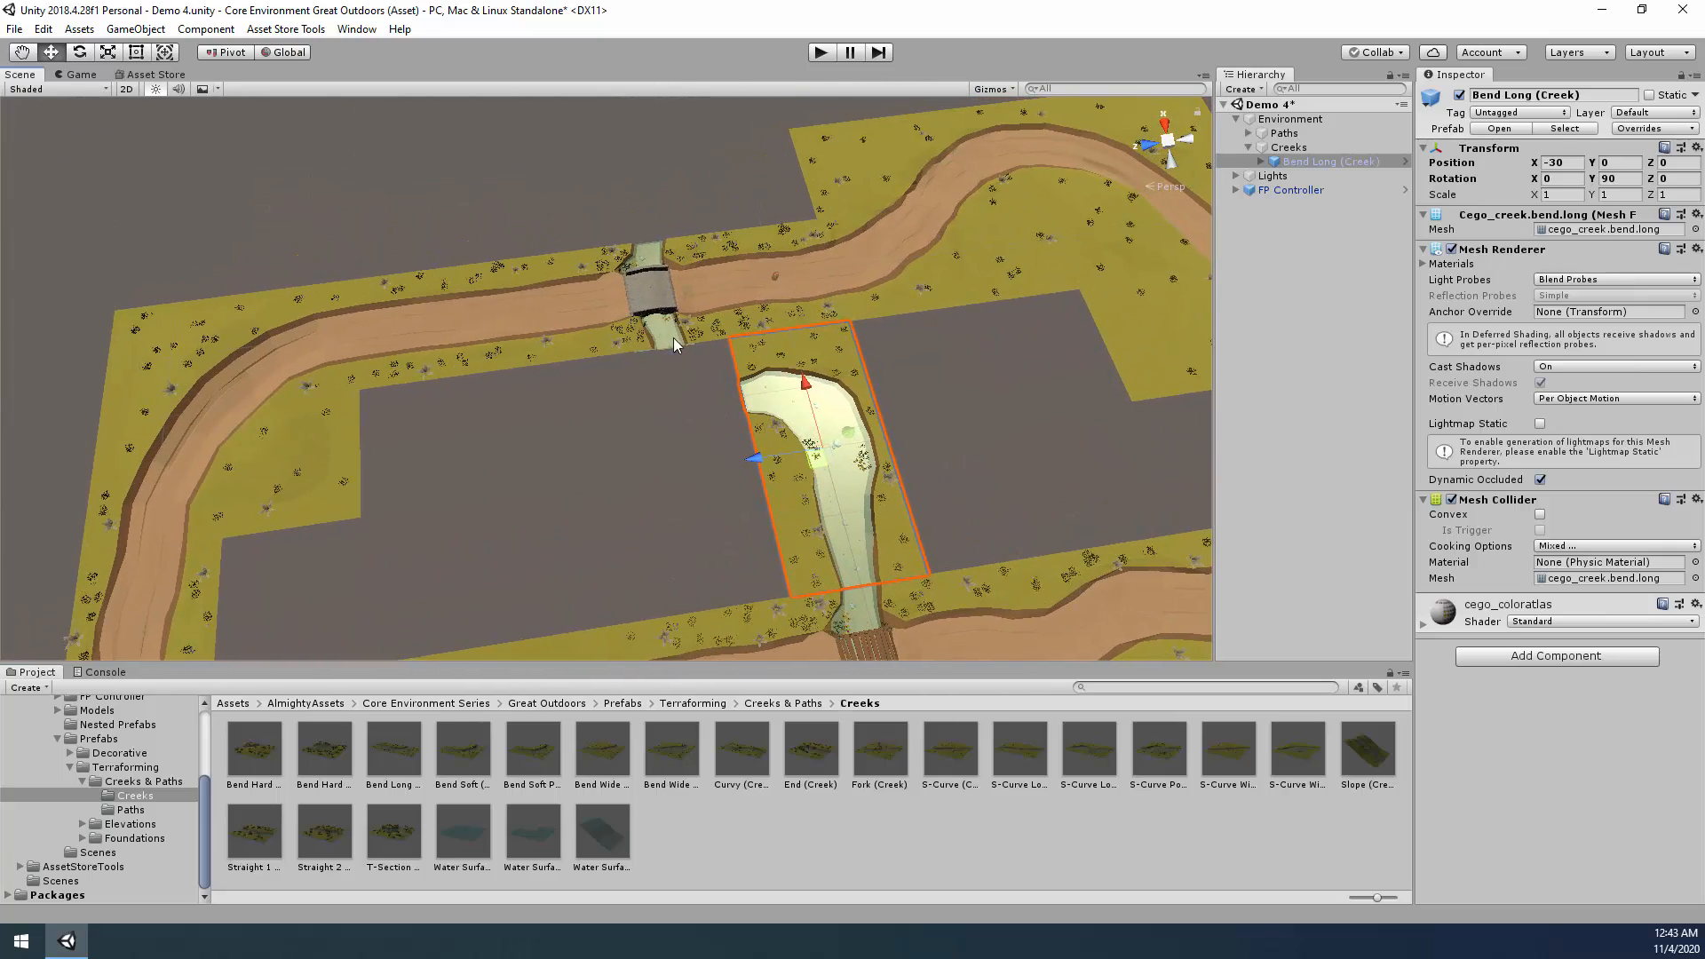
Add a Bend Hard (Creek) prefab under Creeks, rotated -90 on Y, to connect Bend Long with the stone bridge.
left_click_drag(263, 756, 1288, 148)
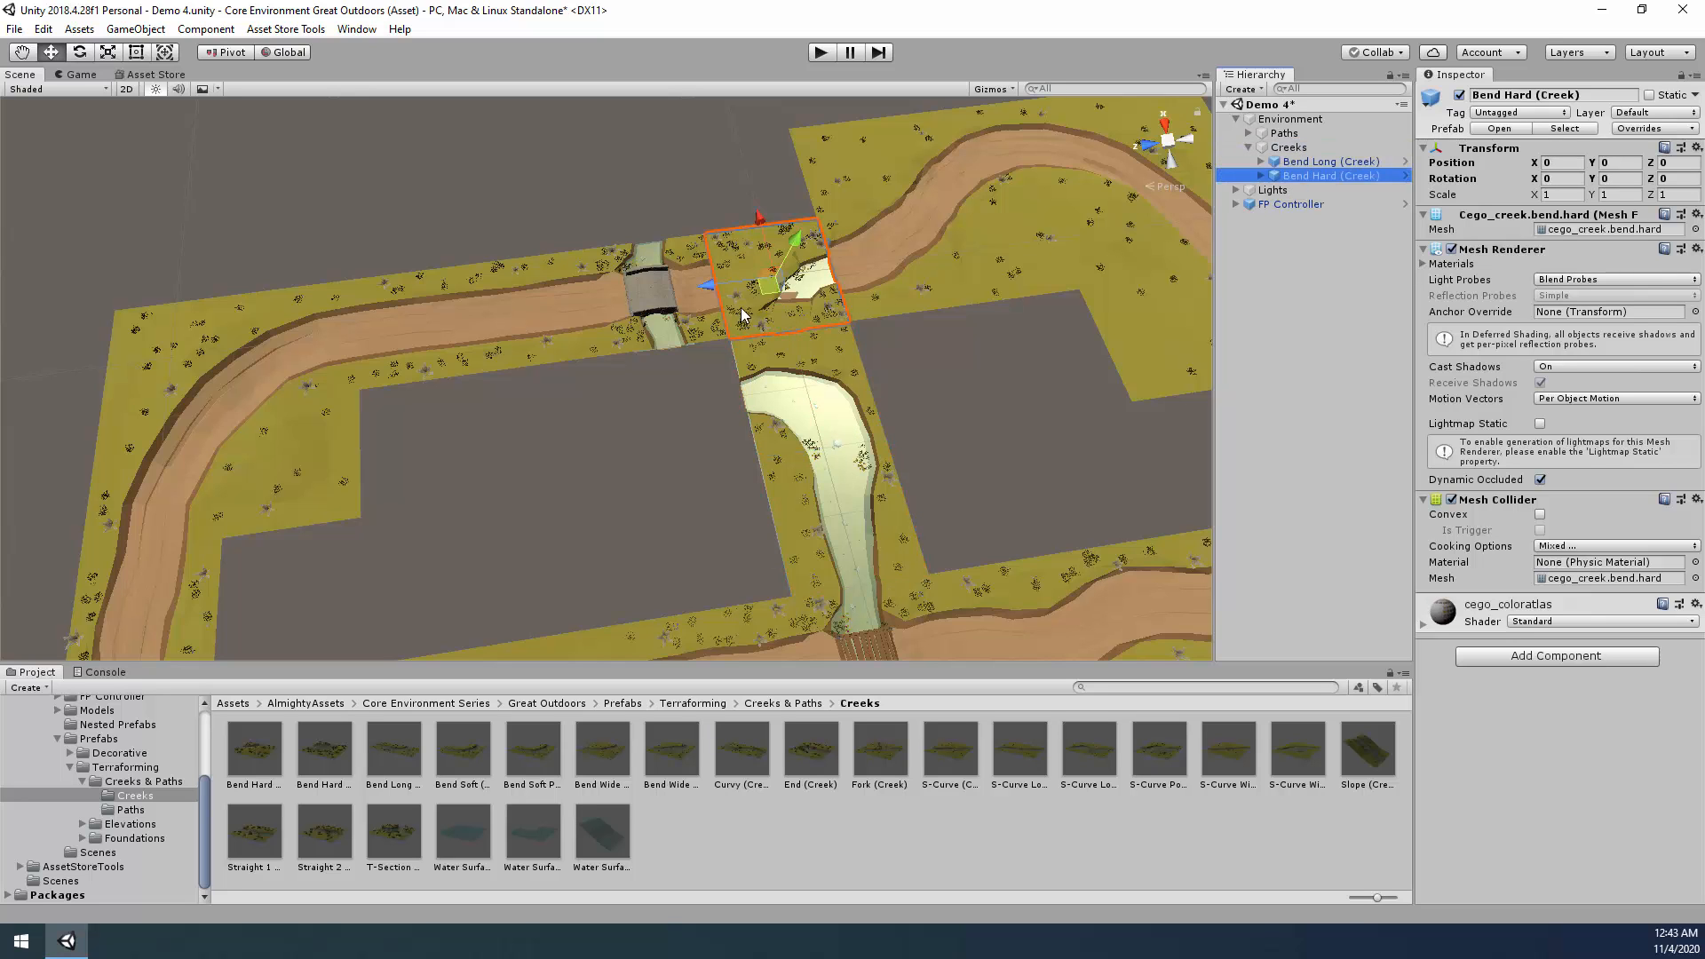
left_click_drag(763, 293, 672, 419, "ctrl")
left_click(1632, 175)
type("-90")
left_click(942, 386)
scroll(942, 386, "down", 10)
mouse_move(942, 385)
left_mouse_down("alt")
mouse_move(1122, 392)
mouse_move(893, 400)
mouse_move(942, 413)
left_mouse_up("alt")
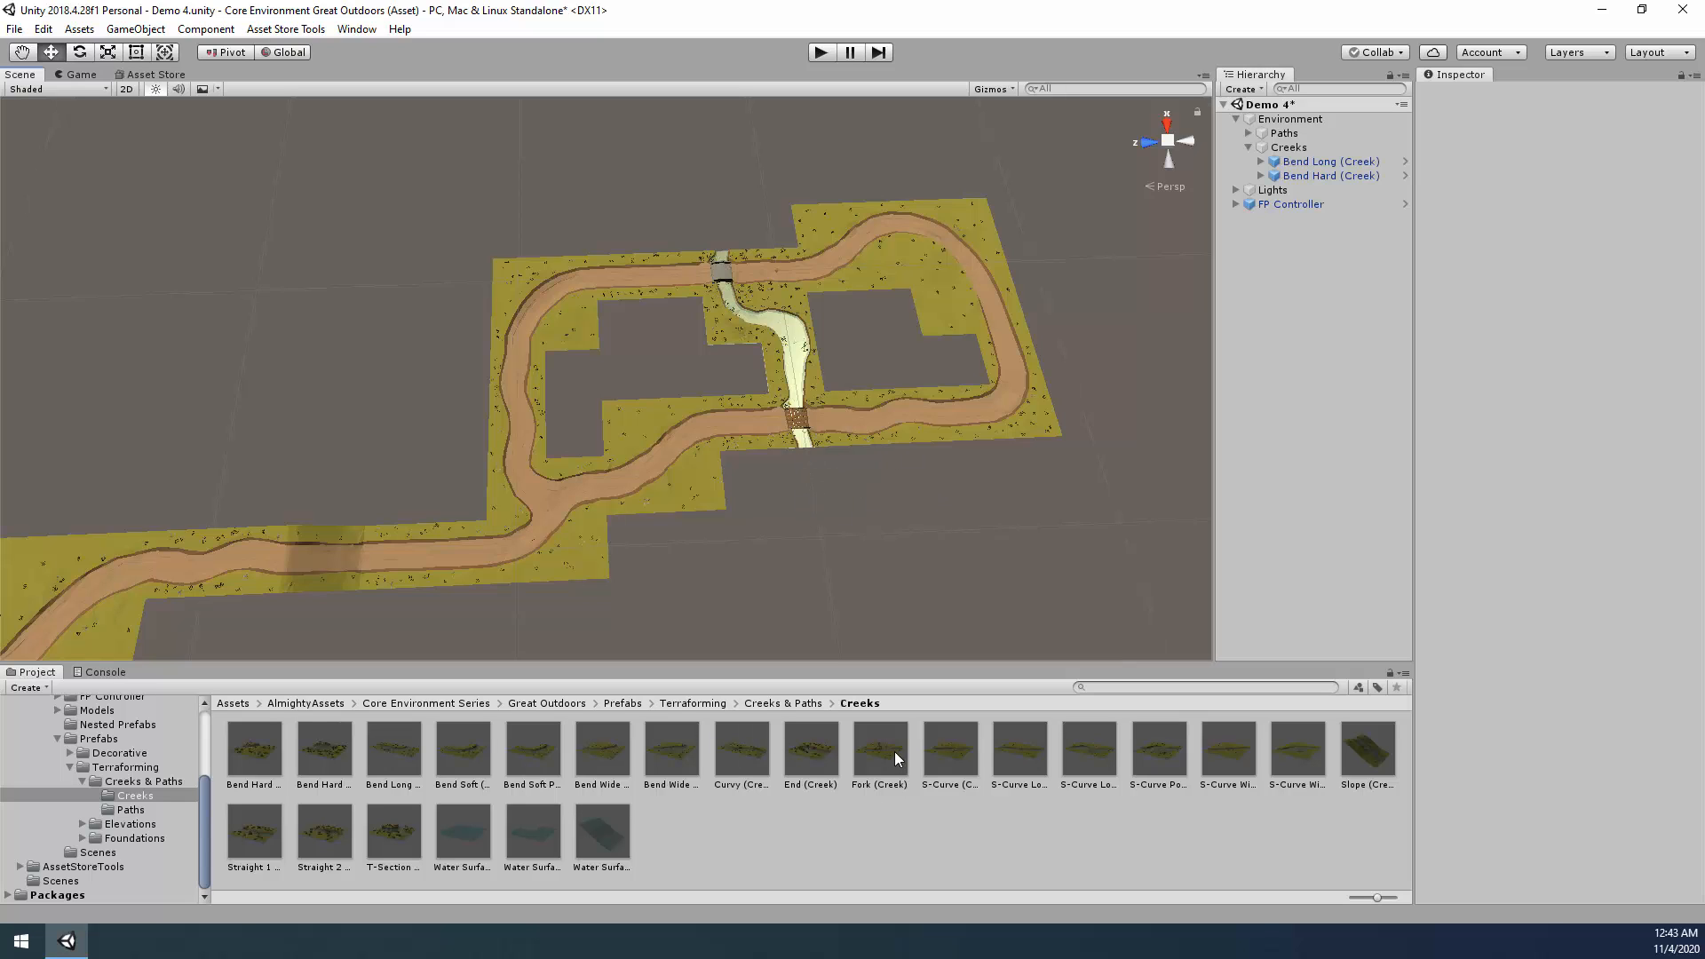
Add a Fork (Creek) prefab under Creeks and join it to the outer side of the wood bridge.
left_click_drag(894, 752, 833, 518)
left_click(1021, 494)
left_click_drag(1021, 495, 910, 533, "alt")
Add an S-Curve Pool (Creek) prefab under Creeks, rotated 90 on Y, and join it to the outer side of the stone bridge.
left_click_drag(1153, 757, 1357, 150)
left_click_drag(783, 392, 706, 293, "ctrl")
left_click(1623, 179)
type("90")
left_click(915, 273)
left_click_drag(995, 302, 419, 750, "alt")
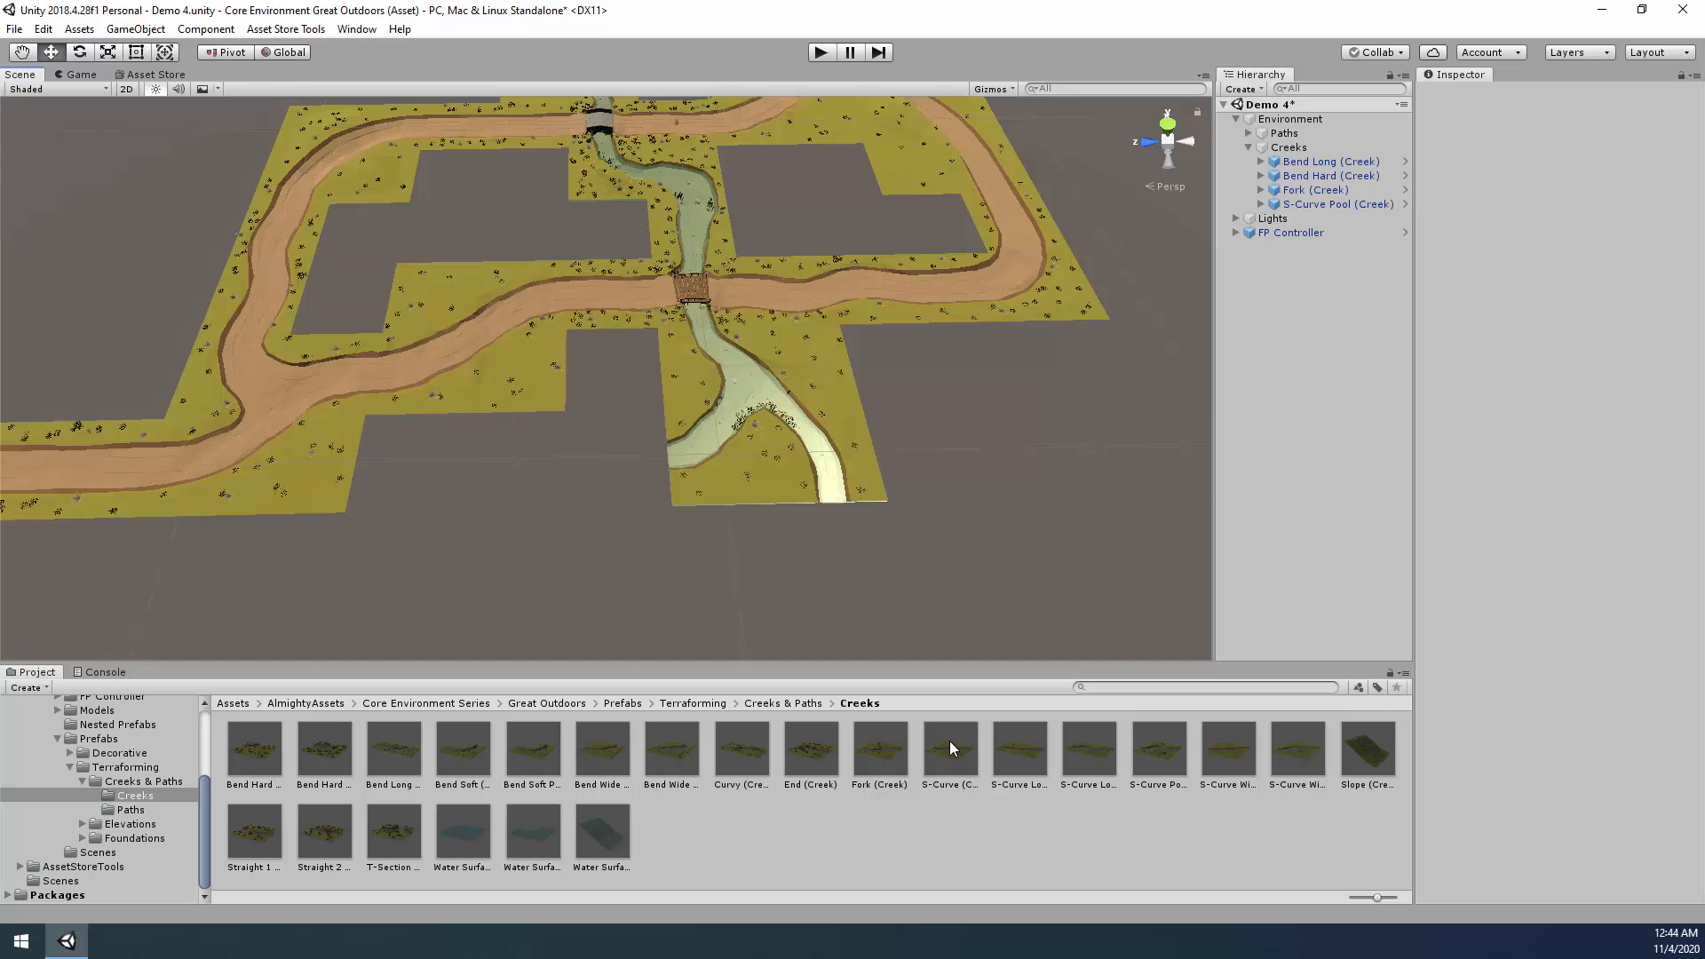
Extend one creek fork branch with S-Curve Long (Creek) at X -110, Z 40 and cap it with End (Creek) at X -120, Z 80.
left_click_drag(1019, 749, 1330, 149)
left_click_drag(673, 164, 524, 508)
right_click_drag(693, 506, 903, 613)
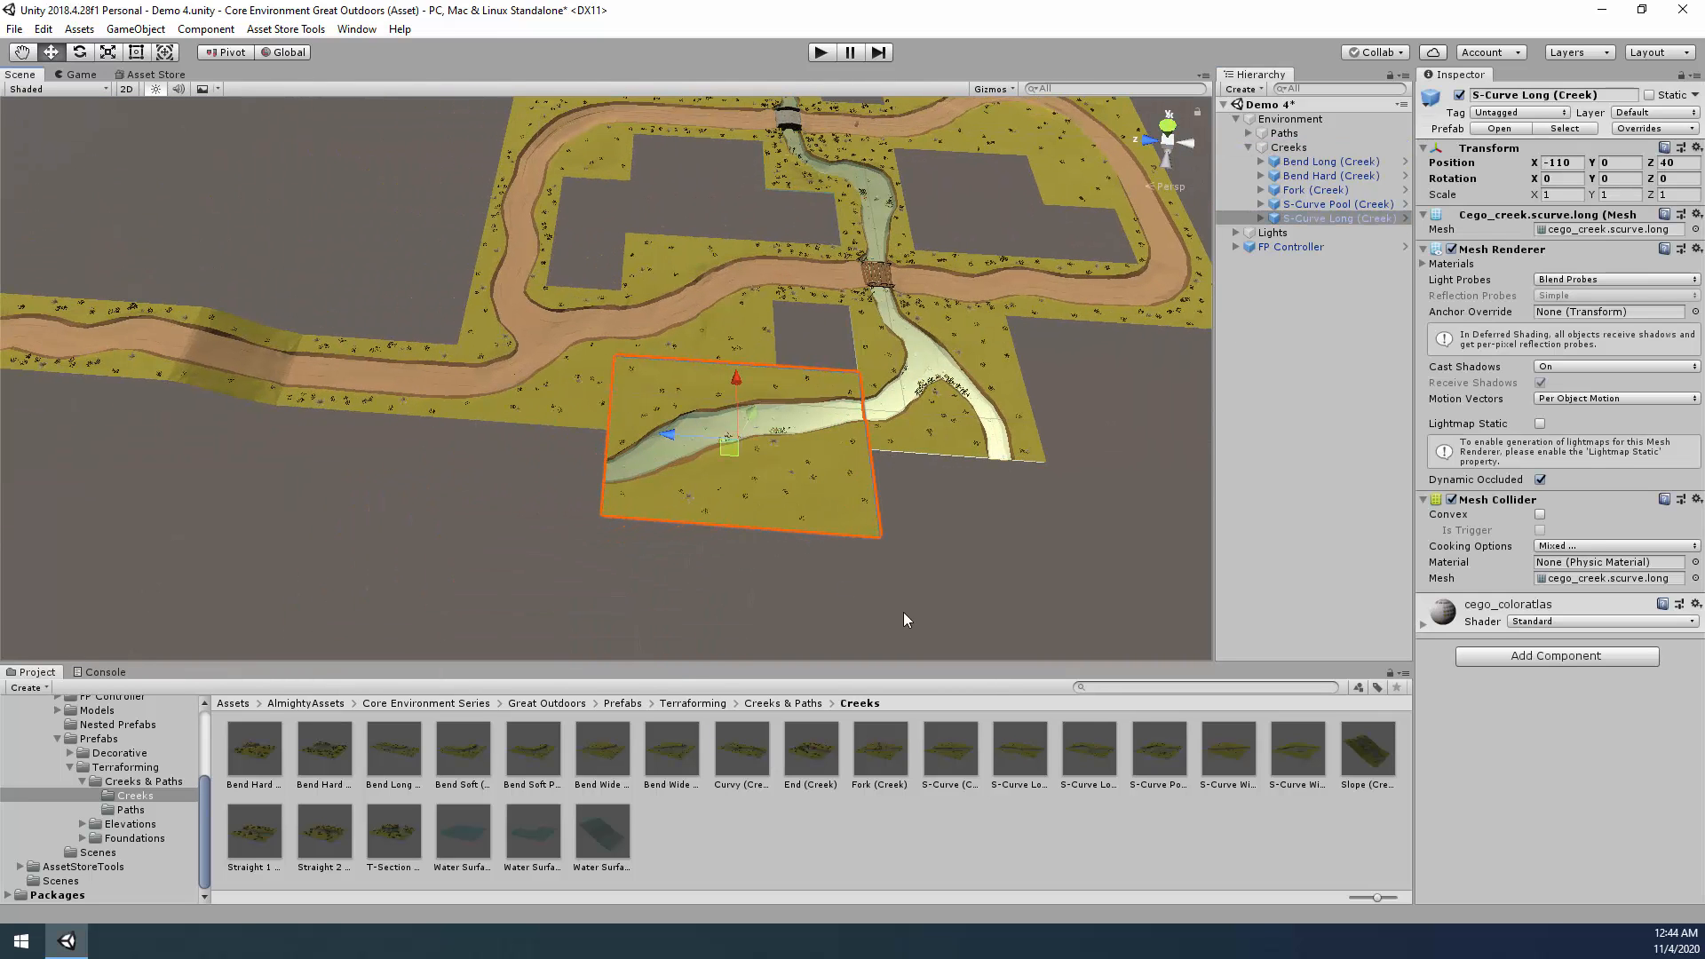
left_click_drag(811, 749, 550, 475)
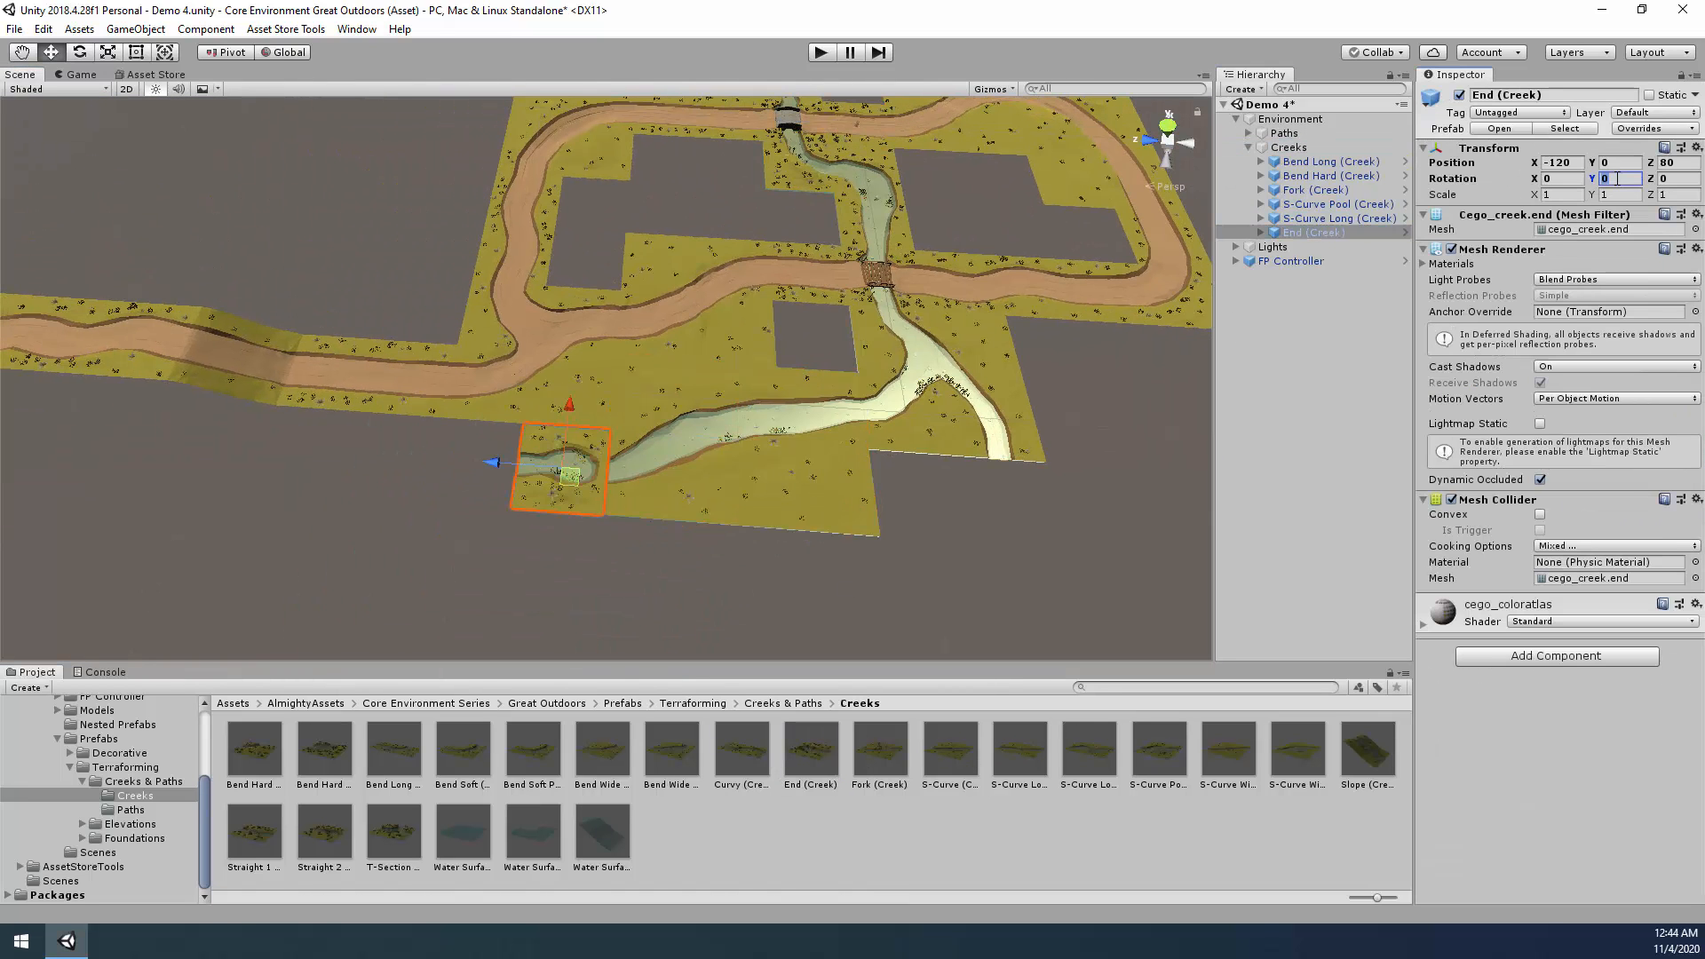
mouse_move(1021, 467)
left_mouse_down("alt")
mouse_move(1072, 462)
mouse_move(1021, 484)
left_mouse_up("alt")
Add another S-Curve Pool (Creek) at X -130, Z -30, rotated 90 on Y, to continue the fork's other branch.
left_click_drag(1089, 750, 1053, 848)
left_click_drag(1164, 753, 1348, 149)
left_click_drag(670, 229, 722, 533)
left_click(1621, 178)
type("90")
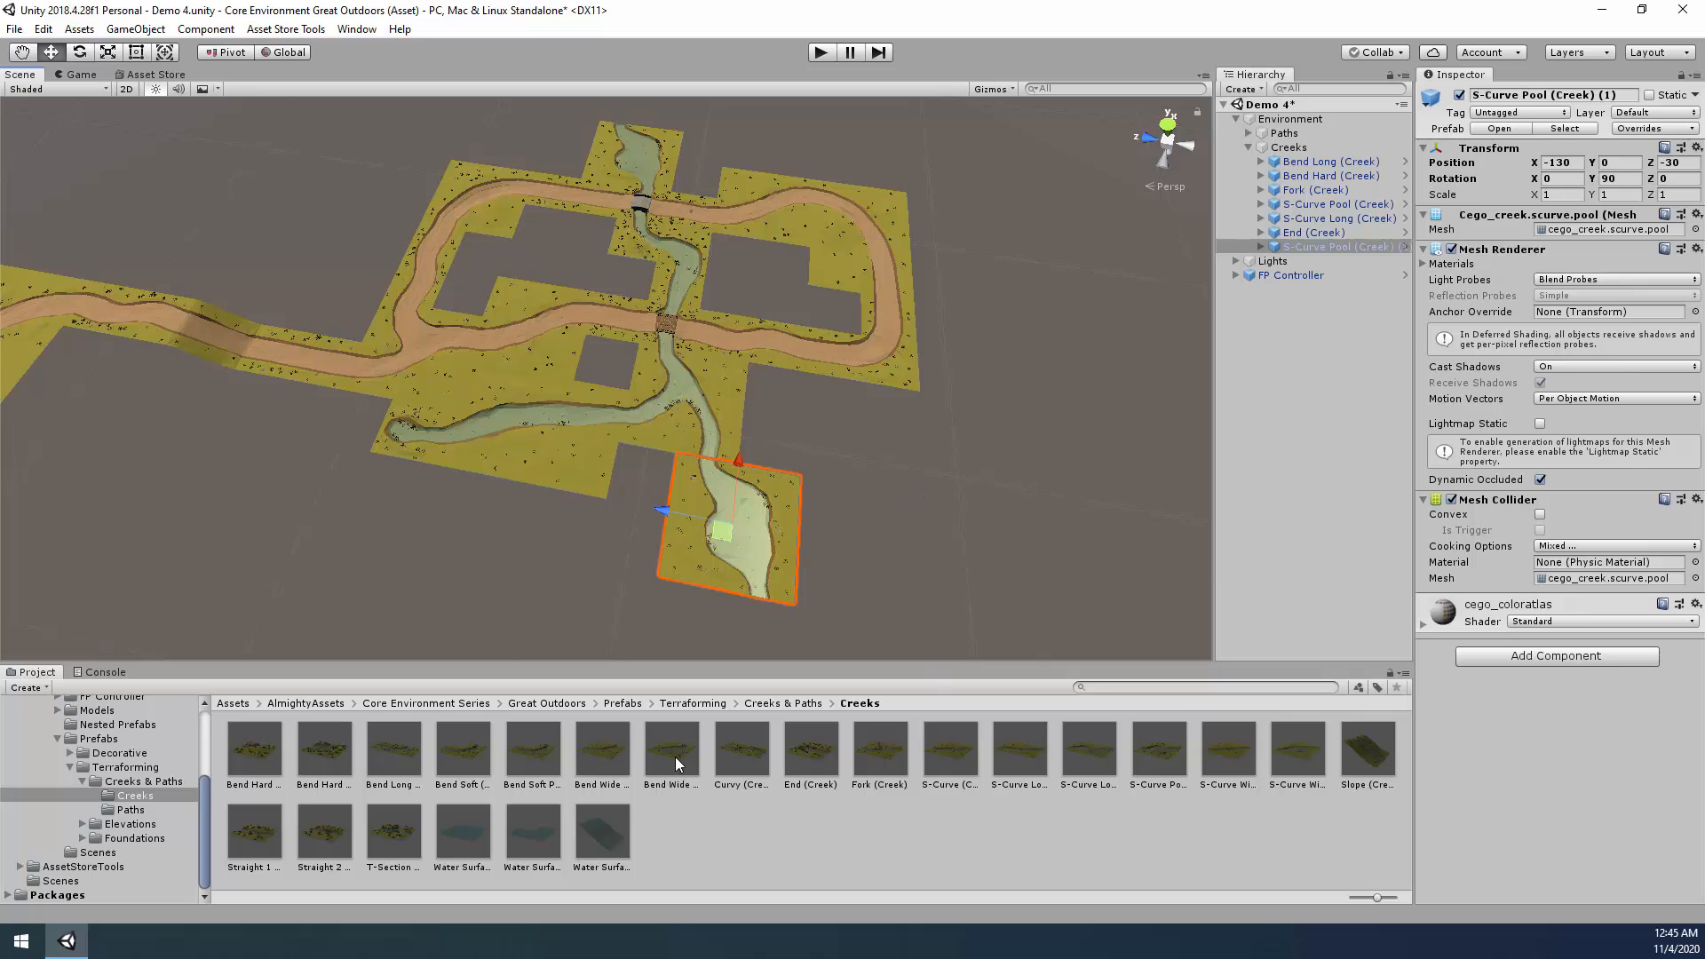
Add an S-Curve Wide (Creek) prefab under Creeks, rotated 90 on Y, and join it to the open end of the second S-Curve Pool.
left_click_drag(1230, 746, 1310, 148)
left_click_drag(687, 220, 710, 622, "ctrl")
middle_click_drag(1009, 613, 1009, 522)
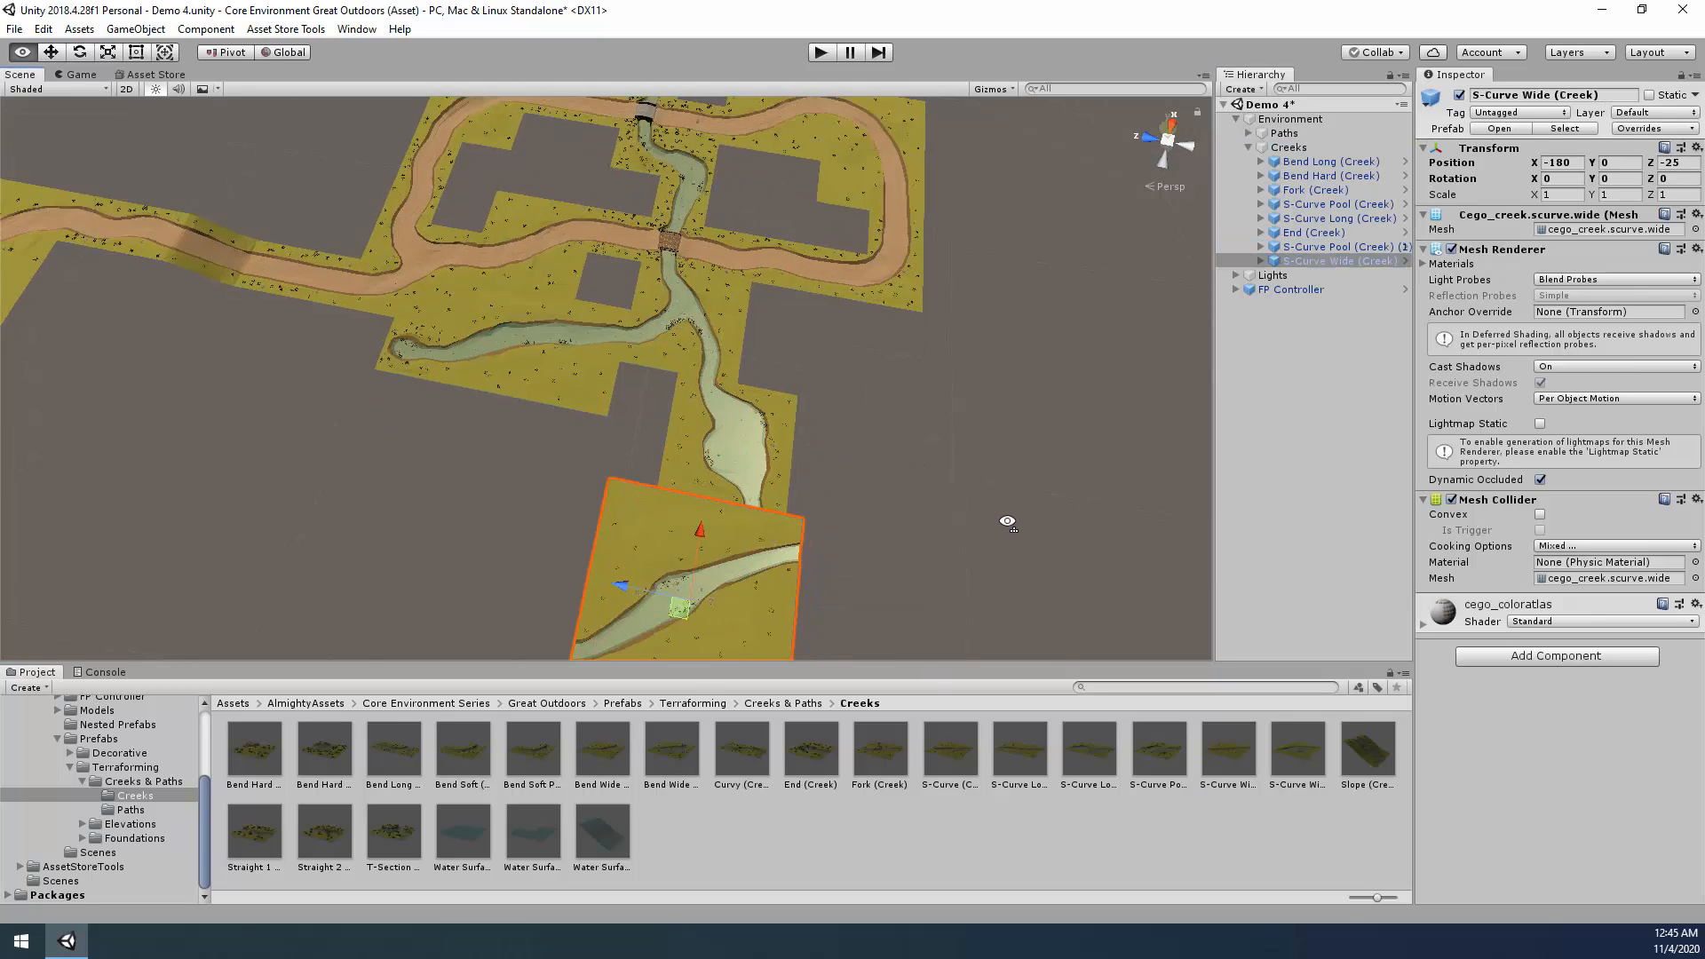
left_click_drag(1009, 522, 567, 655, "alt")
left_click(1623, 181)
type("90")
left_click(863, 569)
left_click_drag(875, 542, 1304, 432, "alt")
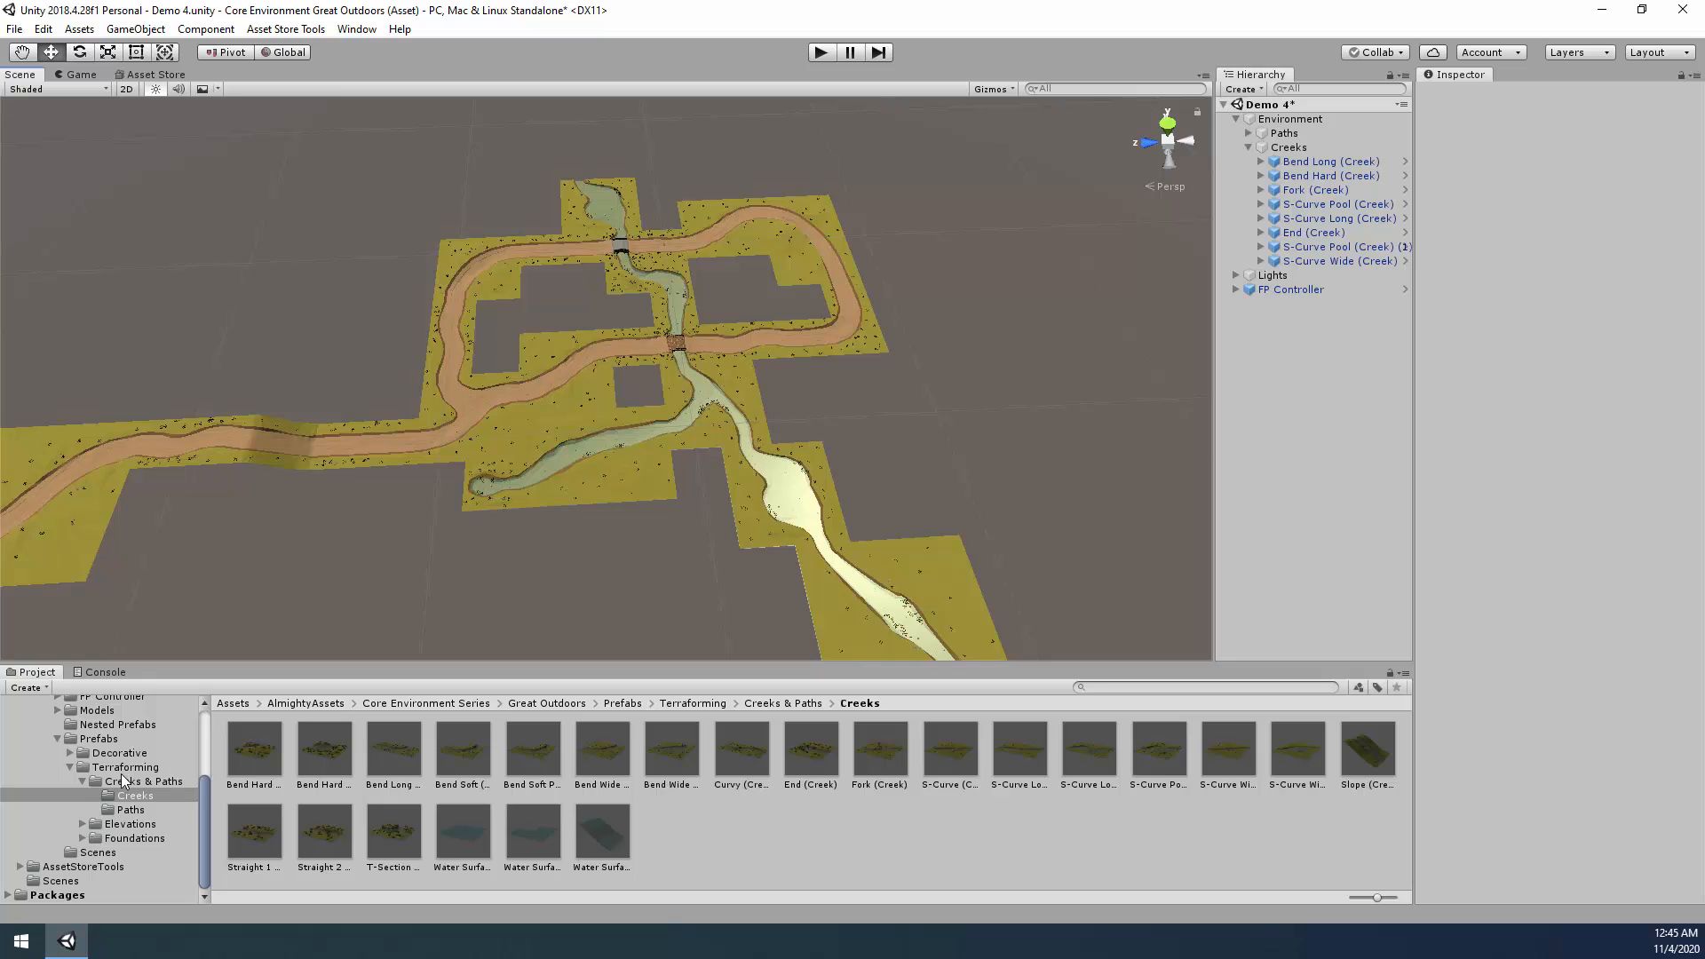
Open the Grass prefab folder in Foundations and create an empty object named Fields under Environment.
left_click(83, 839)
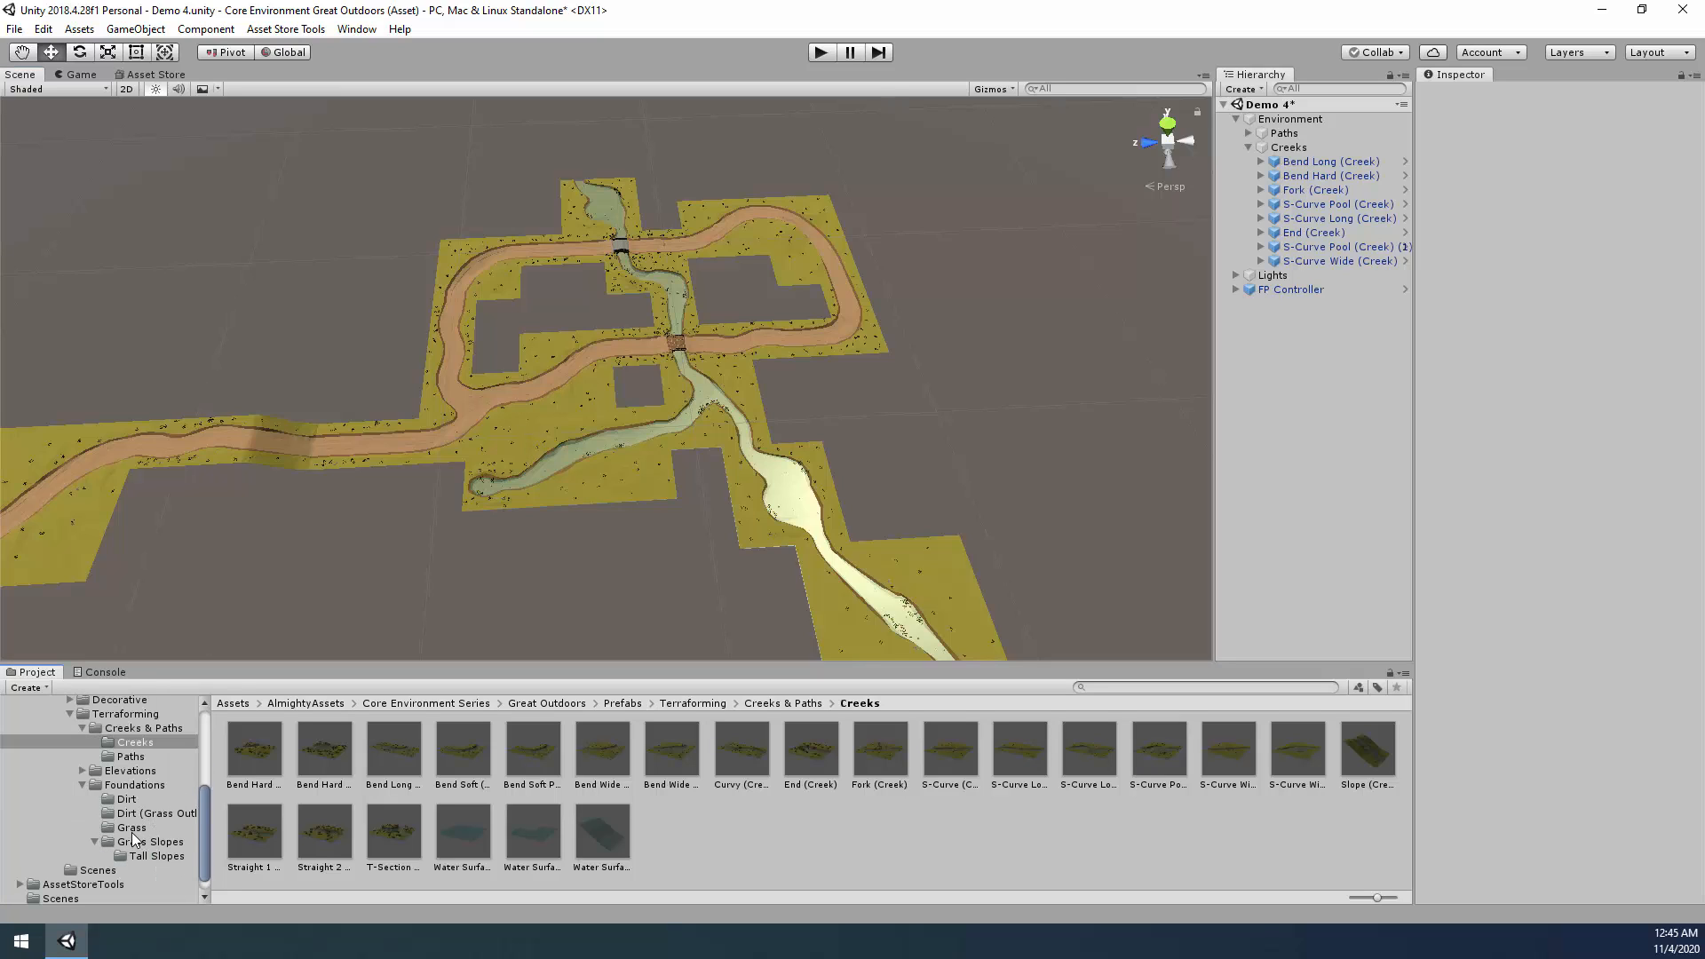
left_click(133, 828)
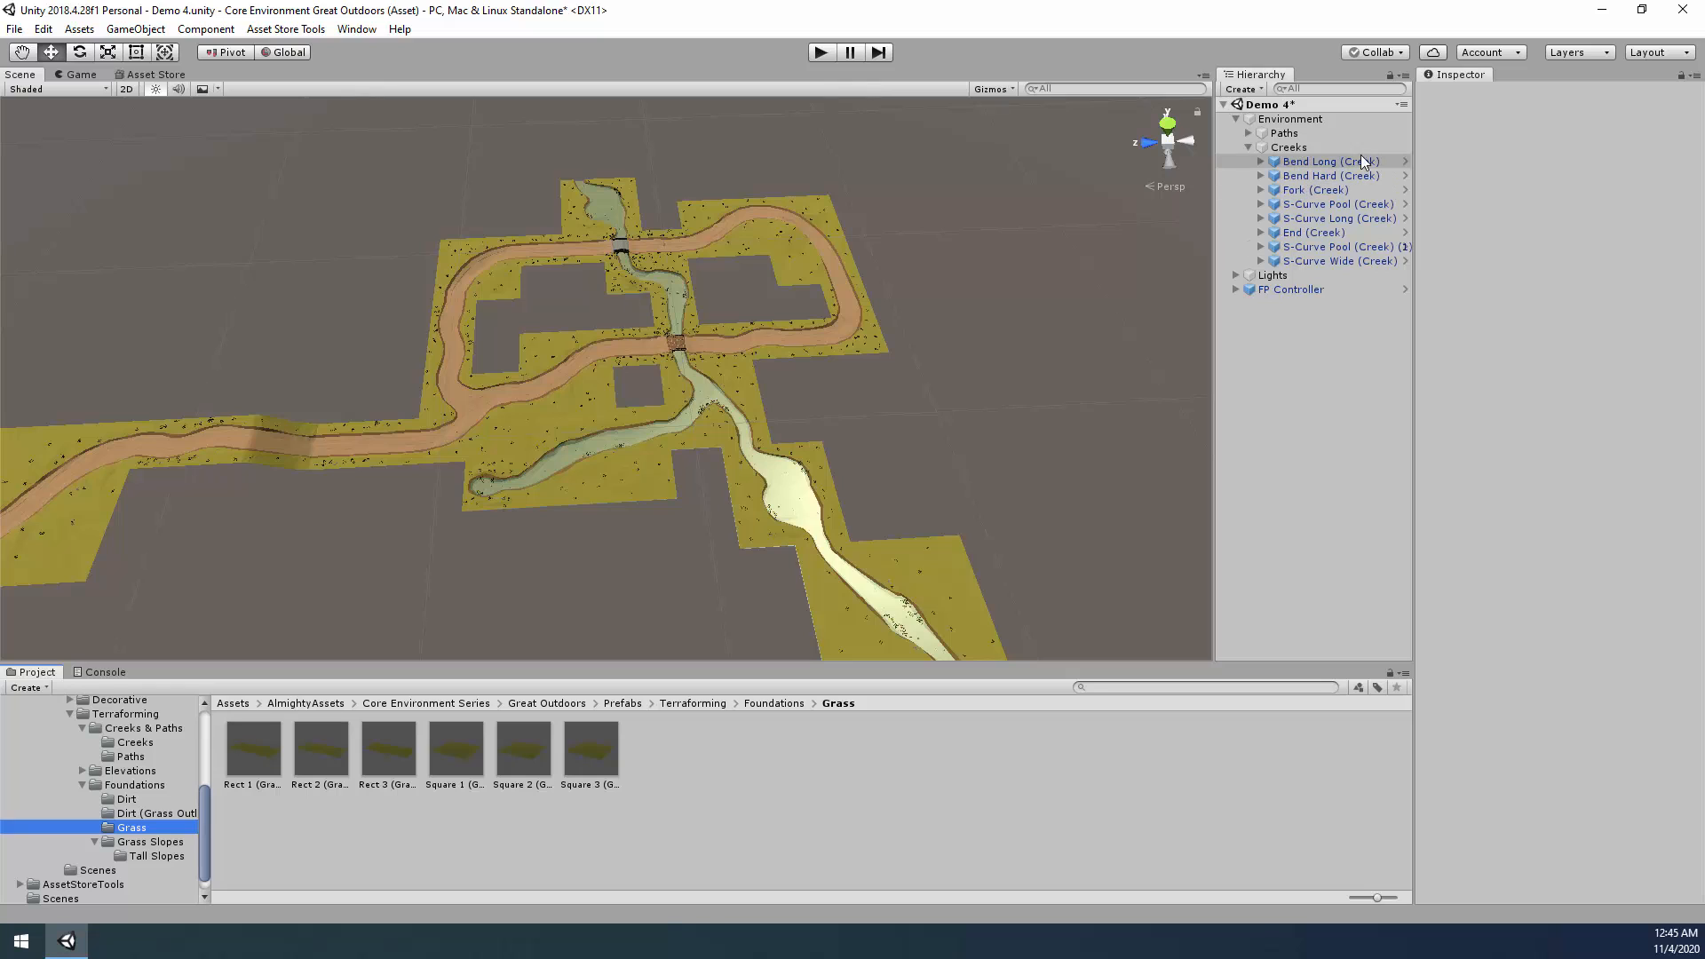
left_click(1333, 148)
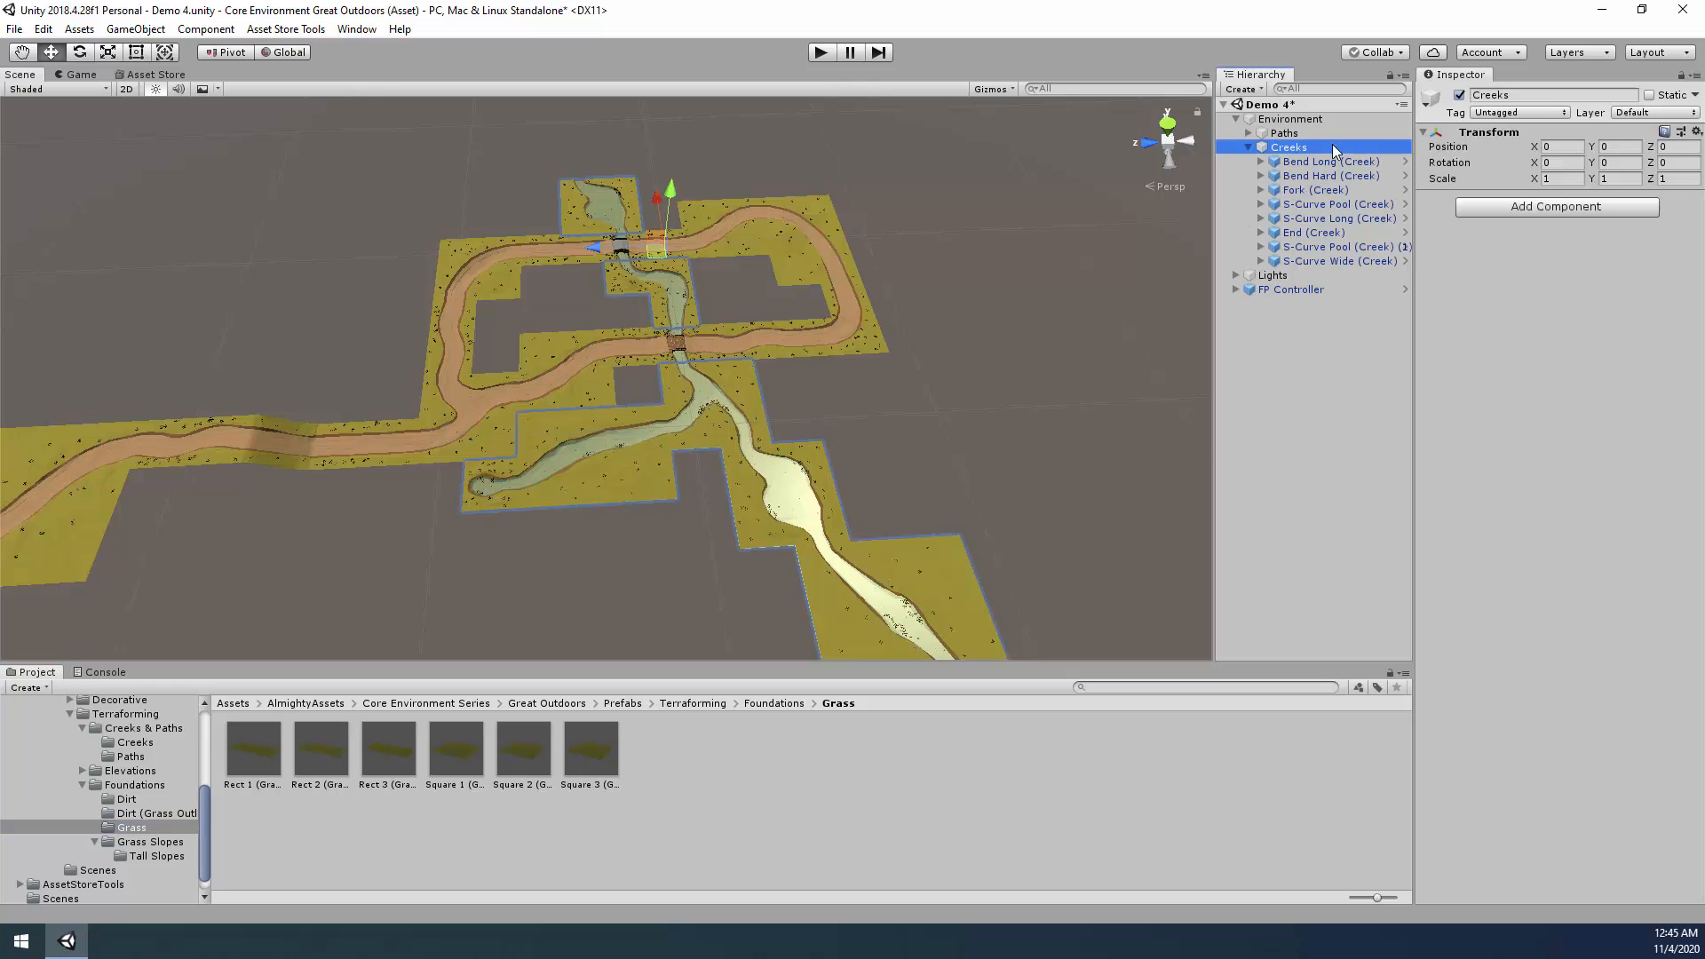
left_click(1249, 147)
right_click(1293, 122)
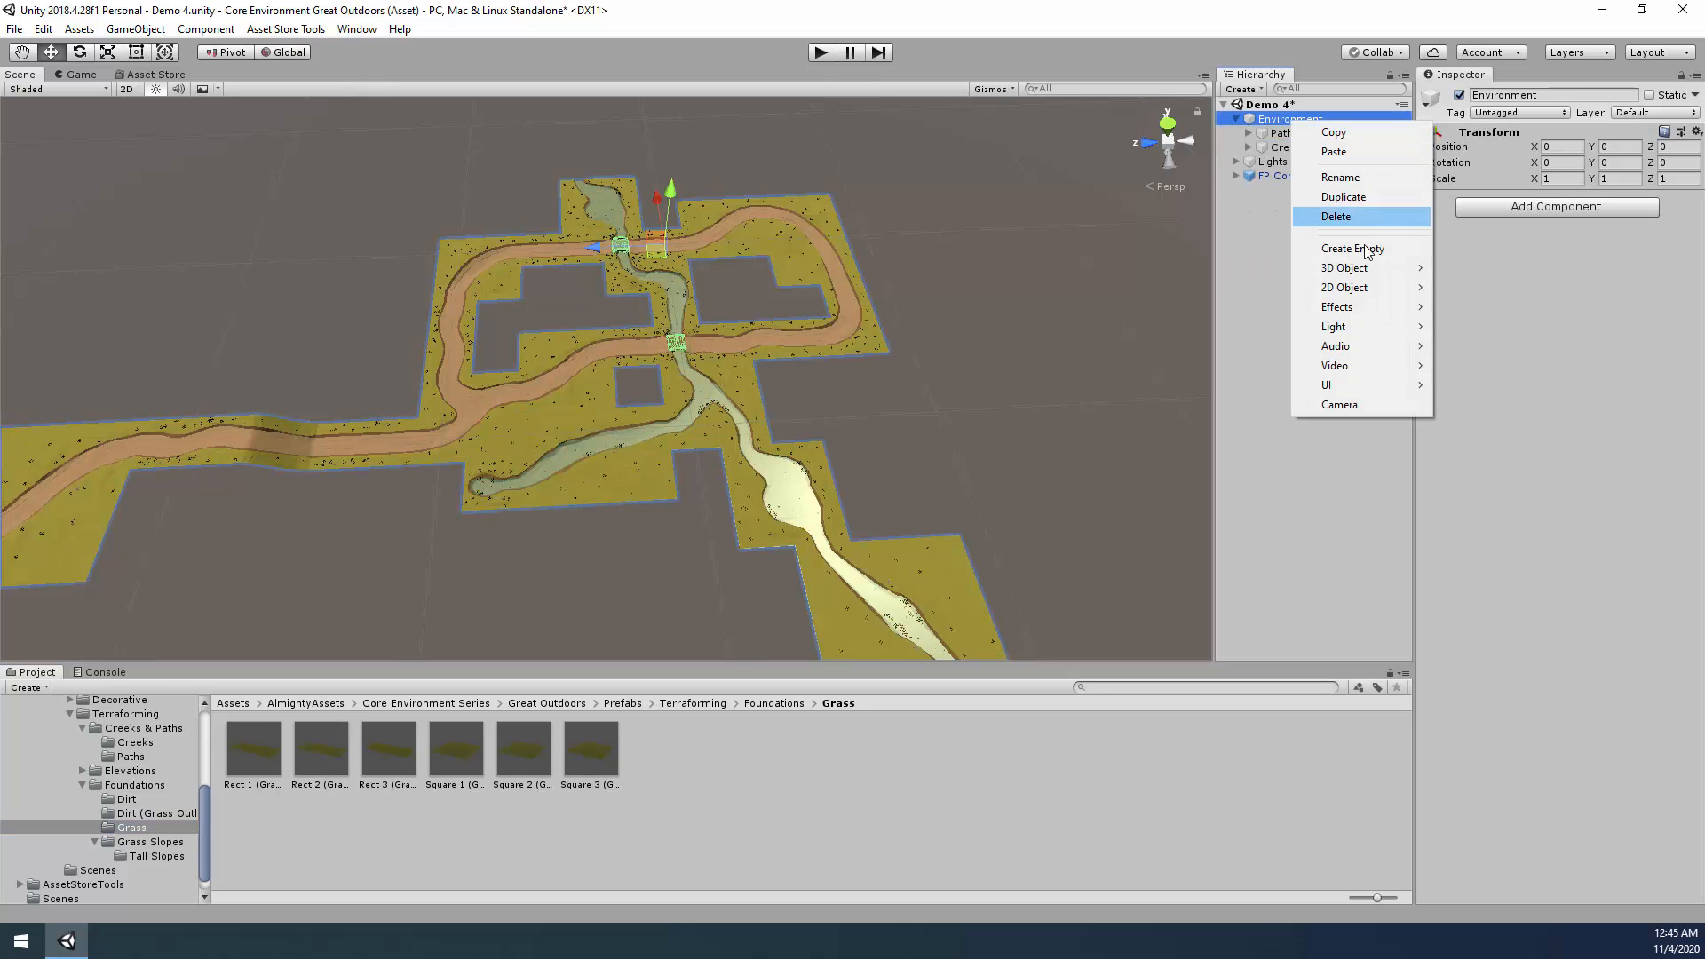
left_click(1375, 250)
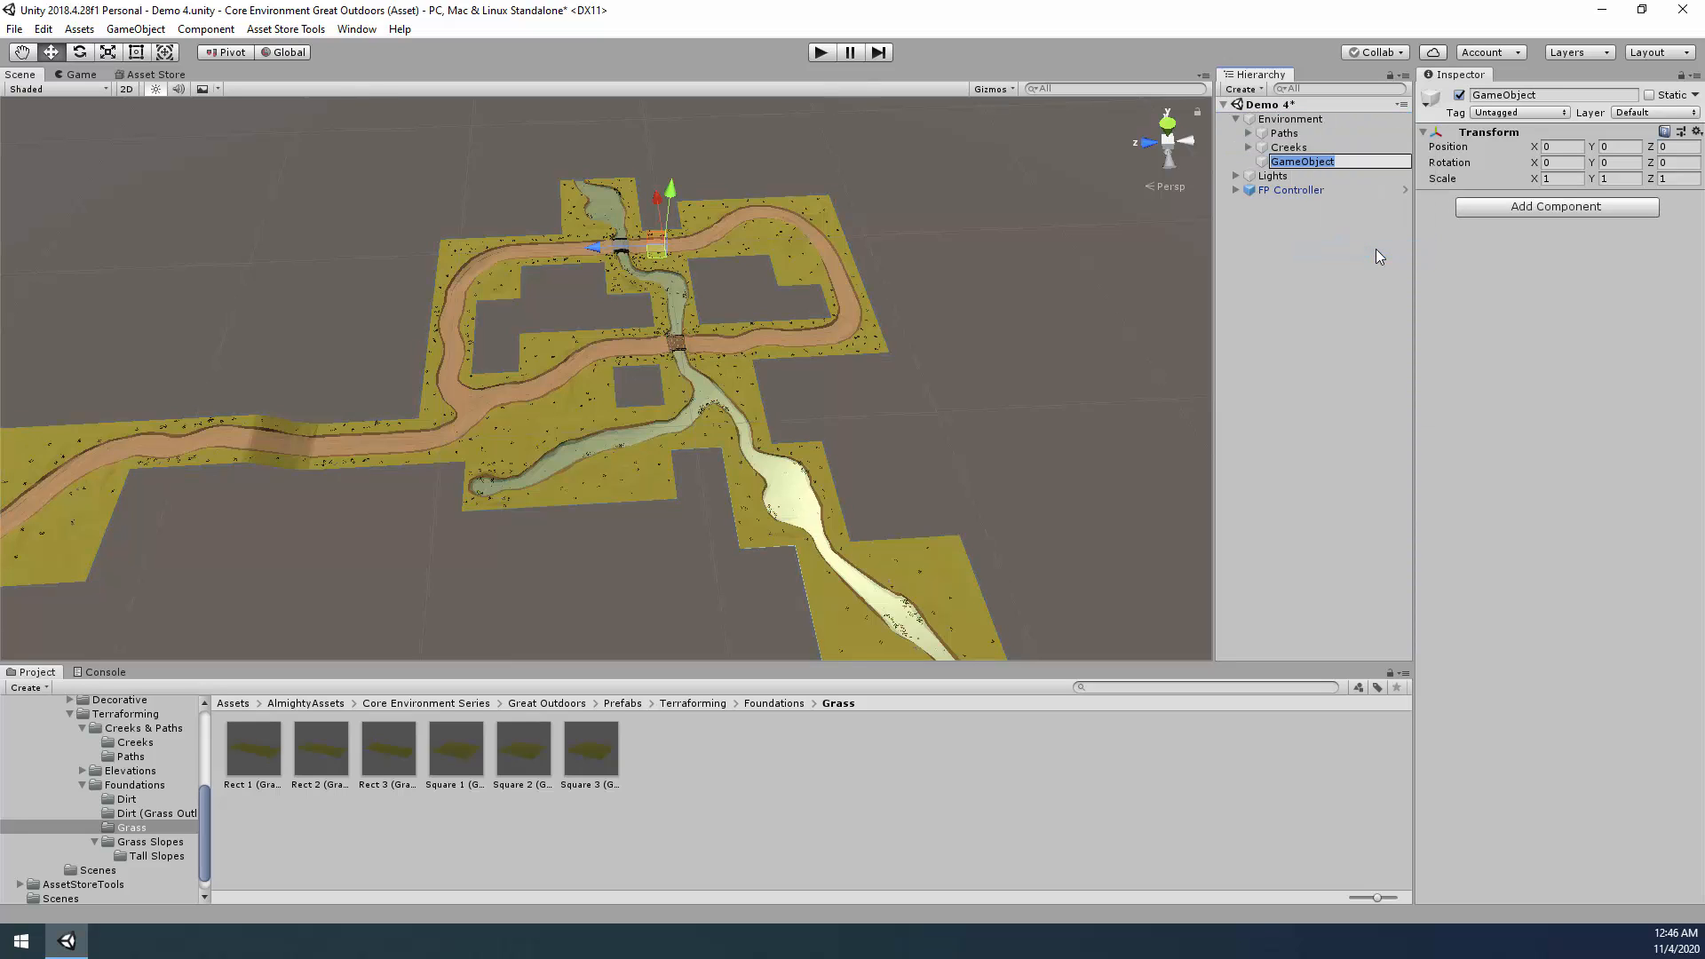
type("Fields")
key("Return")
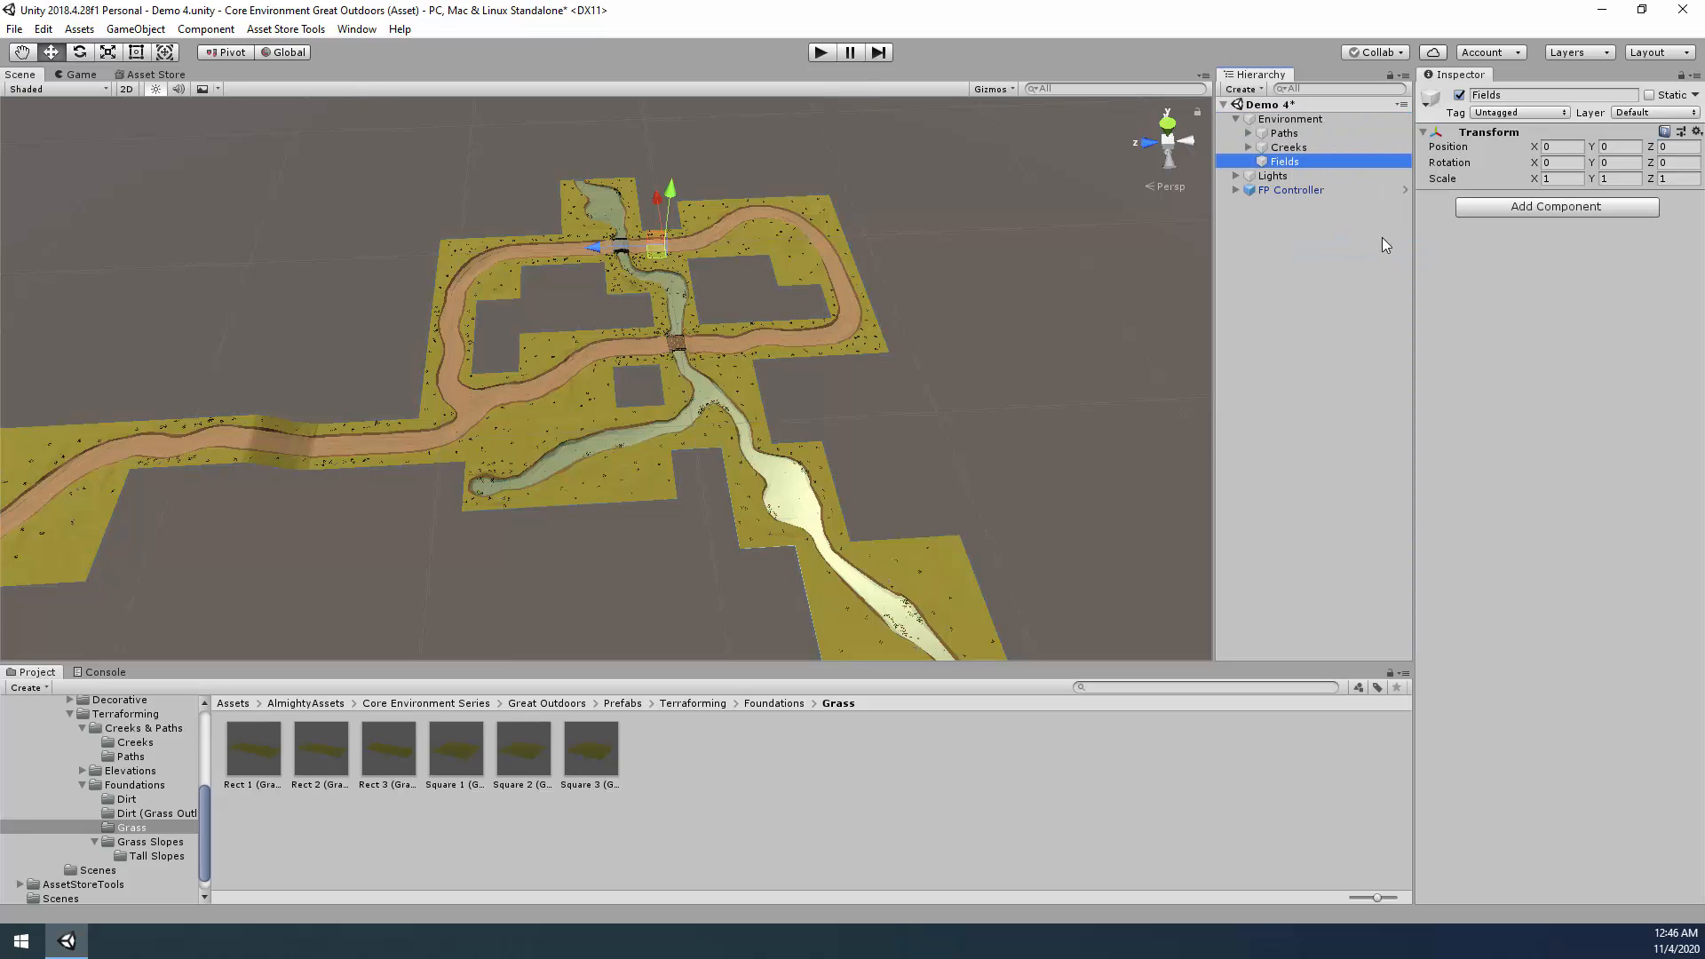
Add all six grass prefabs, Rect 1 to 3 and Square 1 to 3, under Fields and move them off the path.
left_click(253, 749)
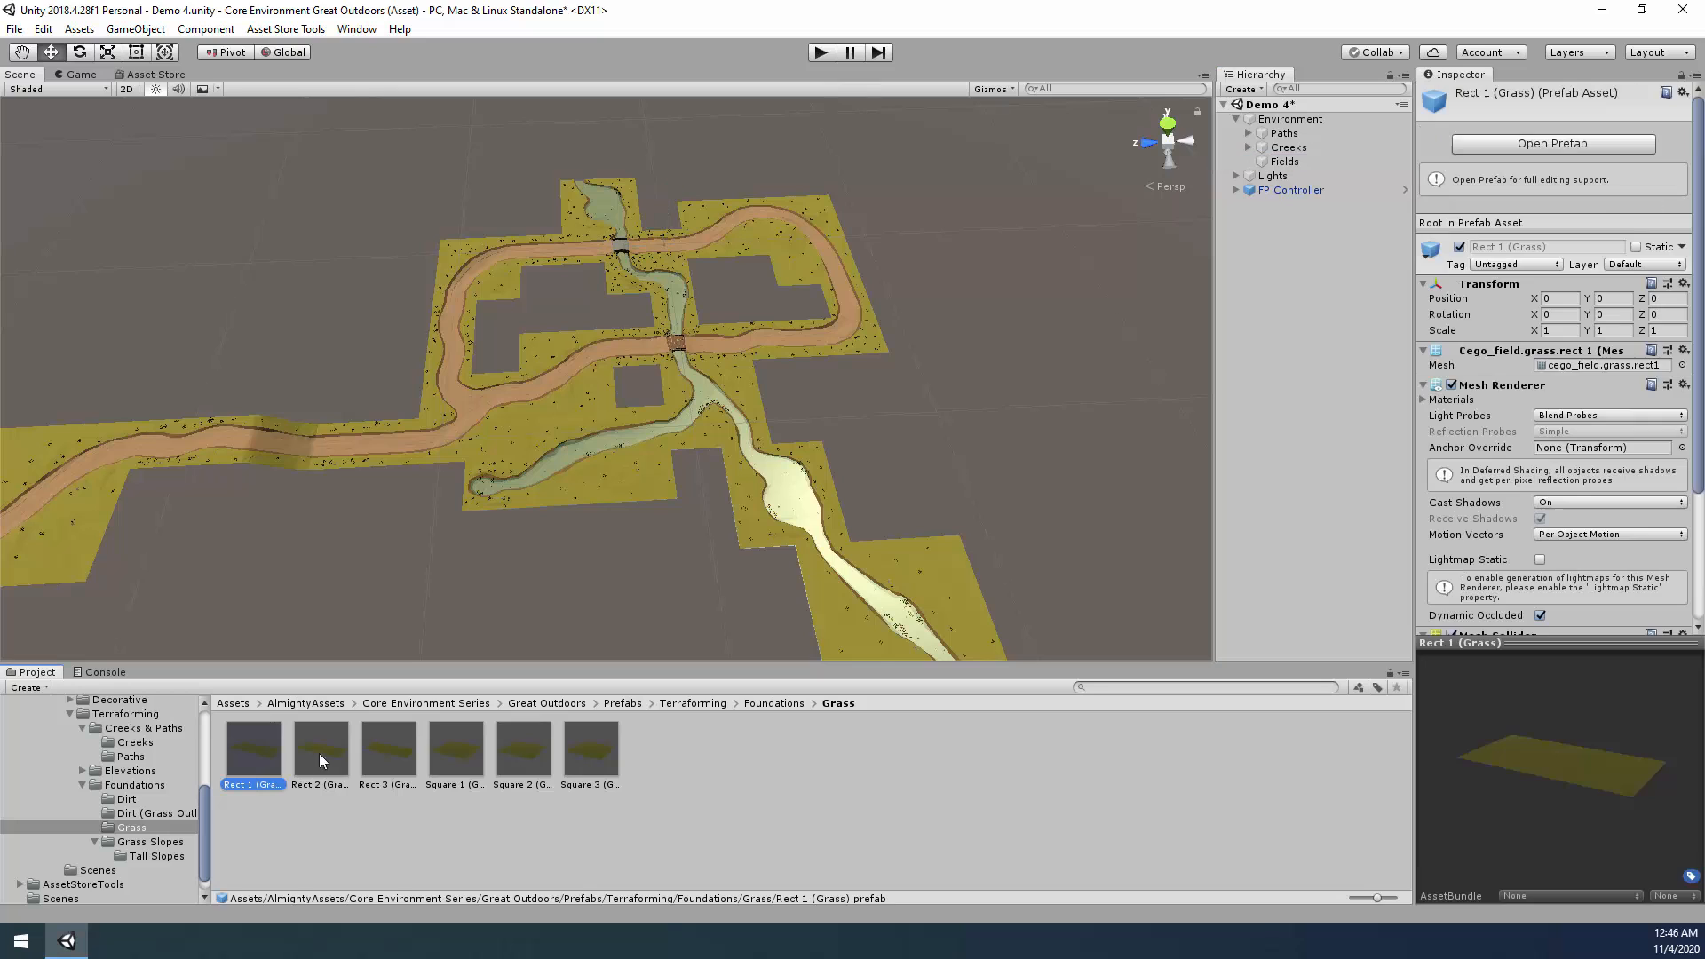
left_click(588, 754, "shift")
left_click_drag(265, 733, 1288, 163)
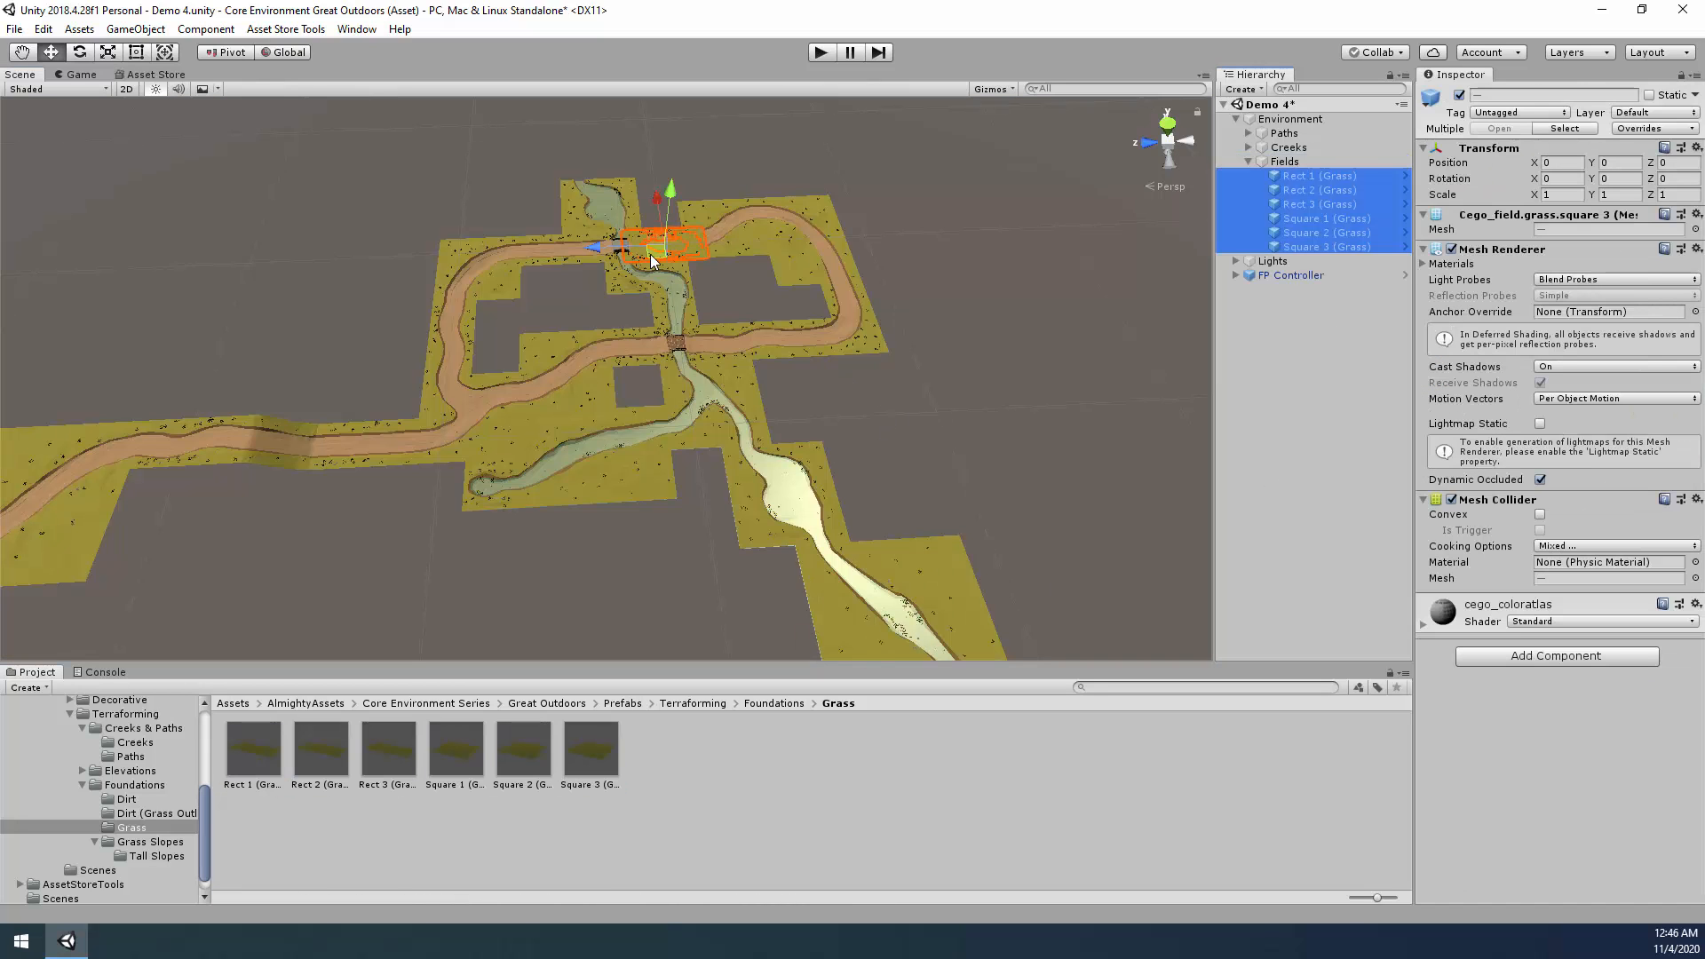
left_click_drag(650, 254, 565, 283)
Place the Rect and Square grass pieces into the gaps inside the path loop and beside the creek fork.
left_click(1304, 177)
left_click(1307, 190)
left_click_drag(1030, 320, 600, 297)
left_click(1036, 321)
left_click(1308, 218)
left_click_drag(1036, 323, 643, 389)
left_click(1307, 233)
left_click_drag(1035, 322, 812, 311)
Duplicate the six grass pieces and place the Rect 1 copy in the loop gap on the far side of the creek.
left_click(1308, 247)
left_click(1302, 176, "shift")
key("ctrl+d")
left_click(1297, 262)
left_click_drag(566, 286, 750, 307)
Rotate the Rect 2 copy to 90 on Y to fill the remaining loop gap and place the Rect 3 copy beside the main creek.
left_click(1324, 276)
left_click(1620, 178)
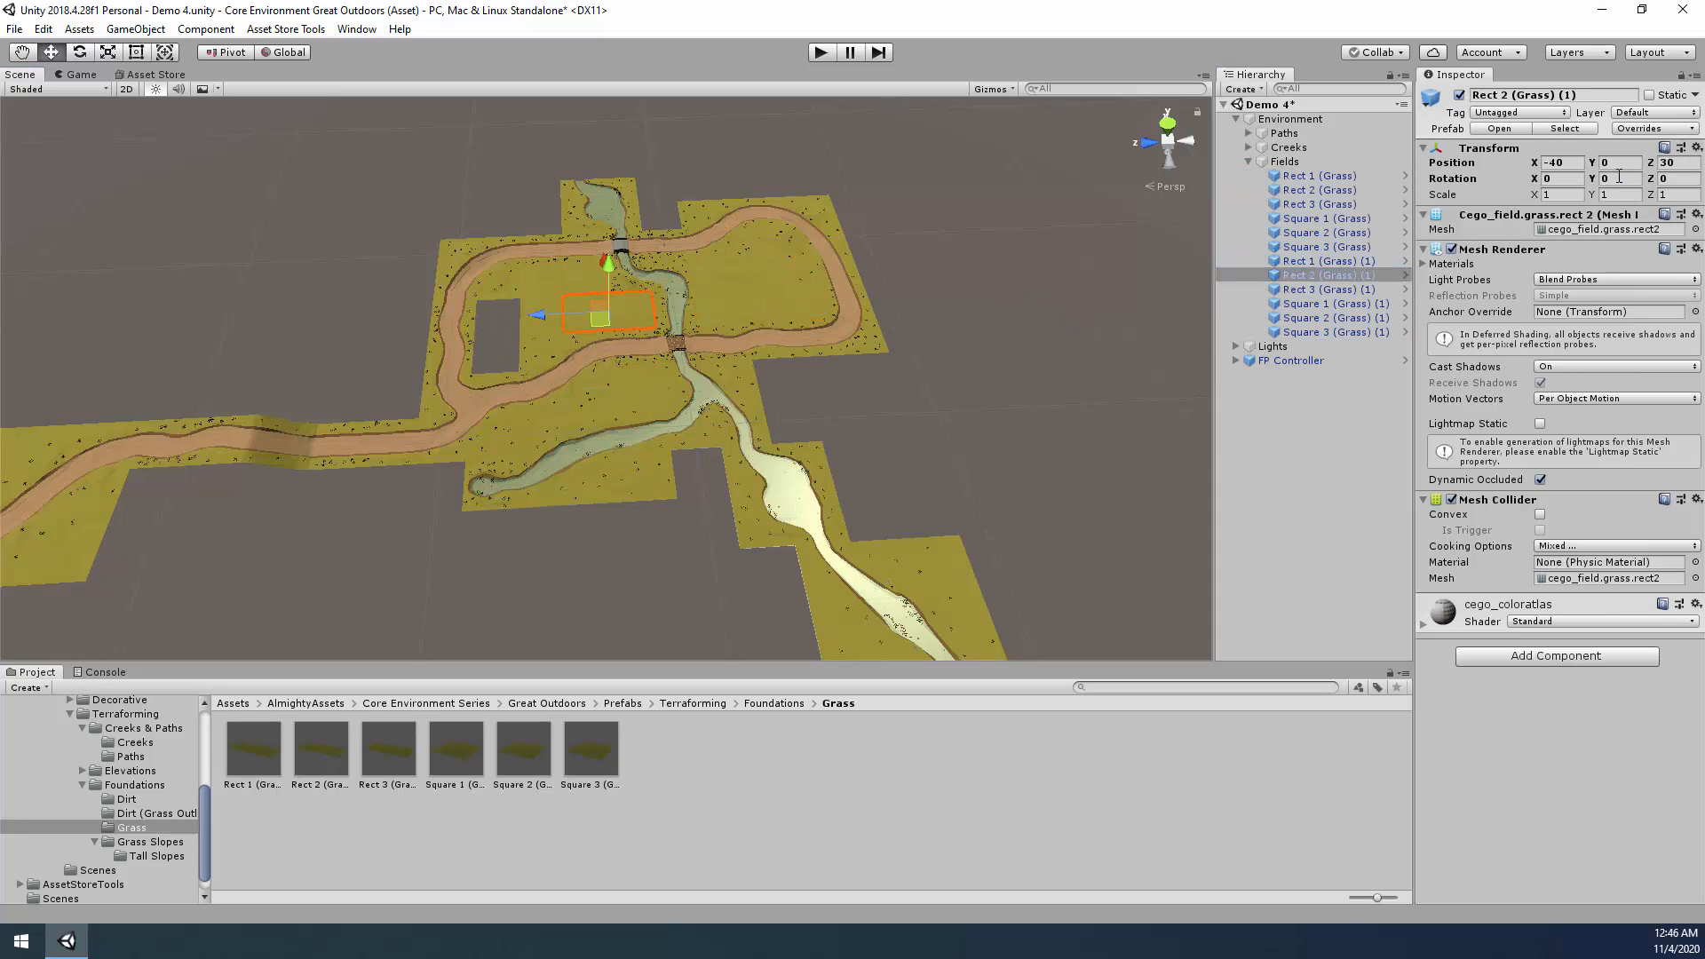
type("90")
left_click_drag(596, 314, 498, 338)
left_click(1323, 290)
left_click_drag(728, 277, 780, 400)
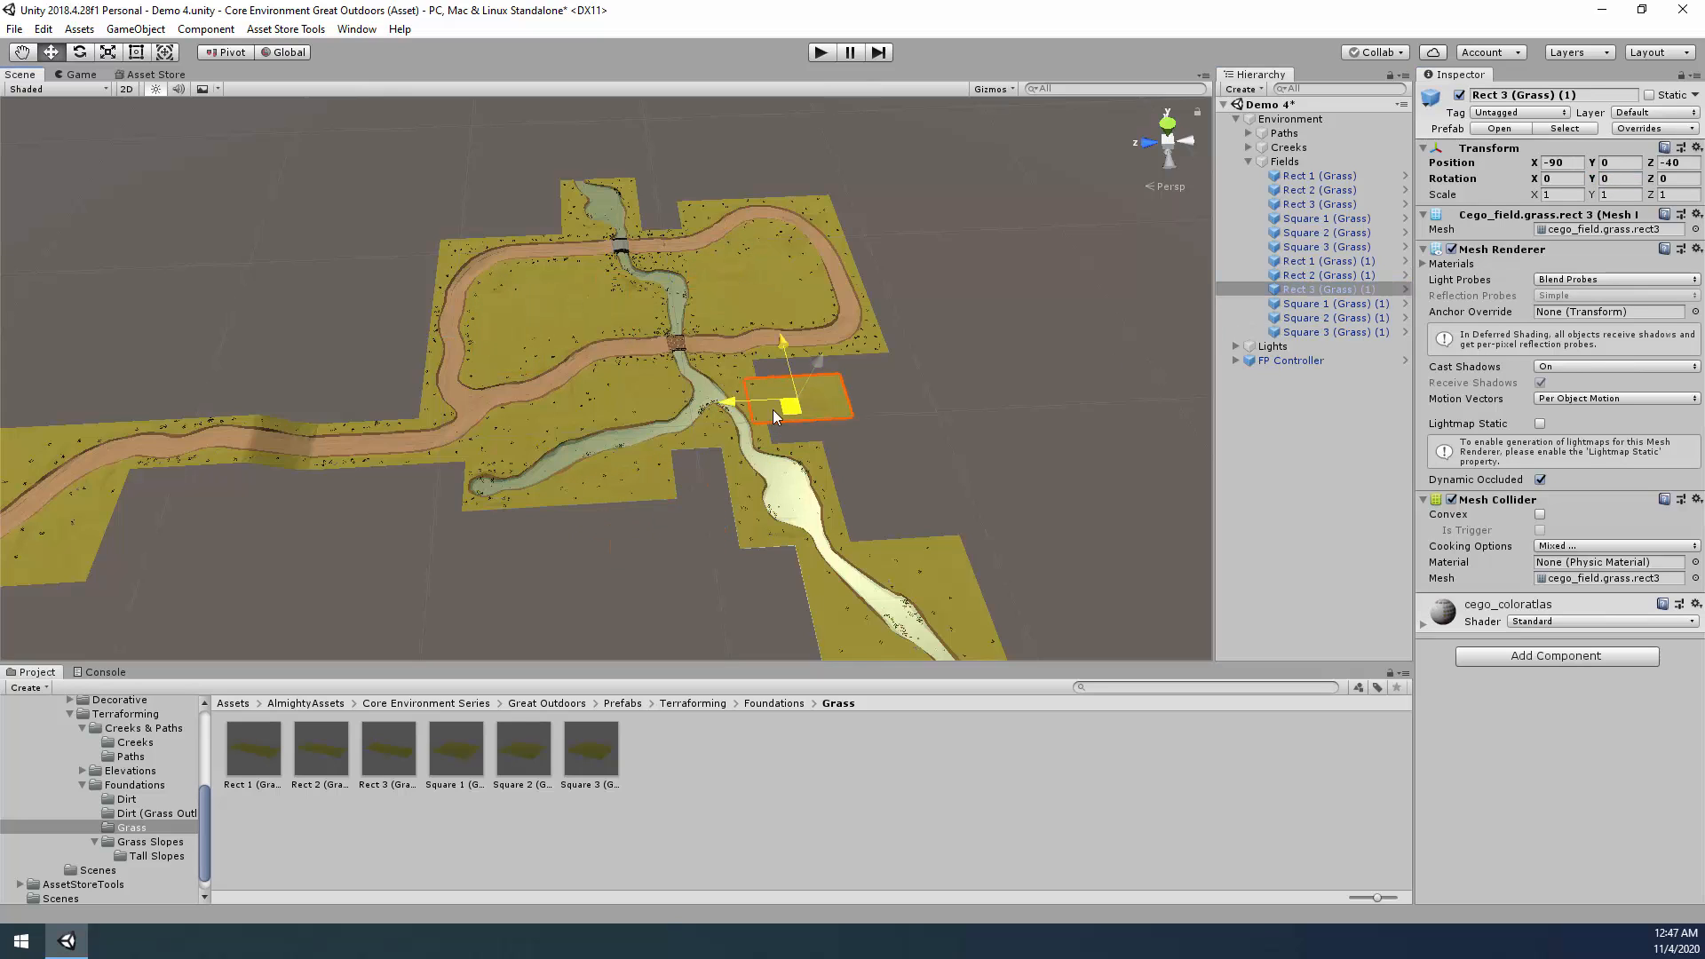
Place the Square 1, Square 2 and Square 3 copies into the open corners around the creek and path pieces.
left_click(1324, 303)
left_click_drag(643, 390, 696, 467)
left_click(1335, 318)
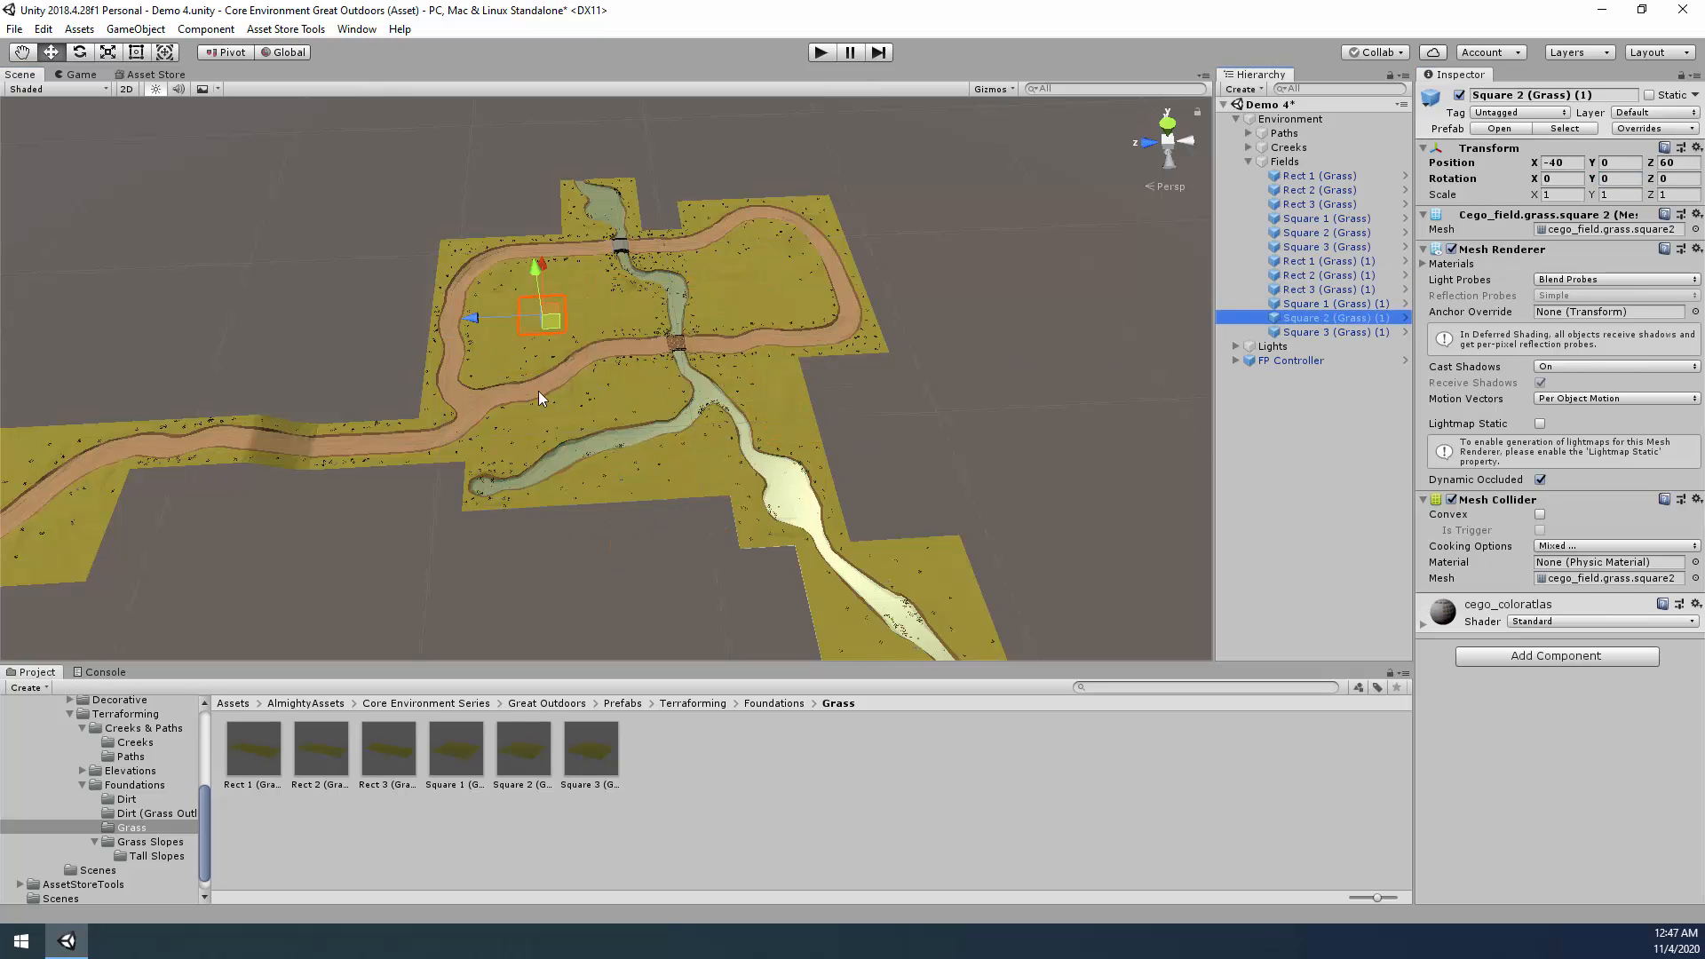
left_click_drag(542, 321, 627, 215)
left_click(1335, 332)
left_click_drag(810, 307, 448, 485)
left_click(1002, 384)
right_click_drag(1002, 383, 787, 452)
Duplicate the Square 1 copy beside the main creek, move it off the terrain and scale it to 4 on X and Z.
left_click(698, 438)
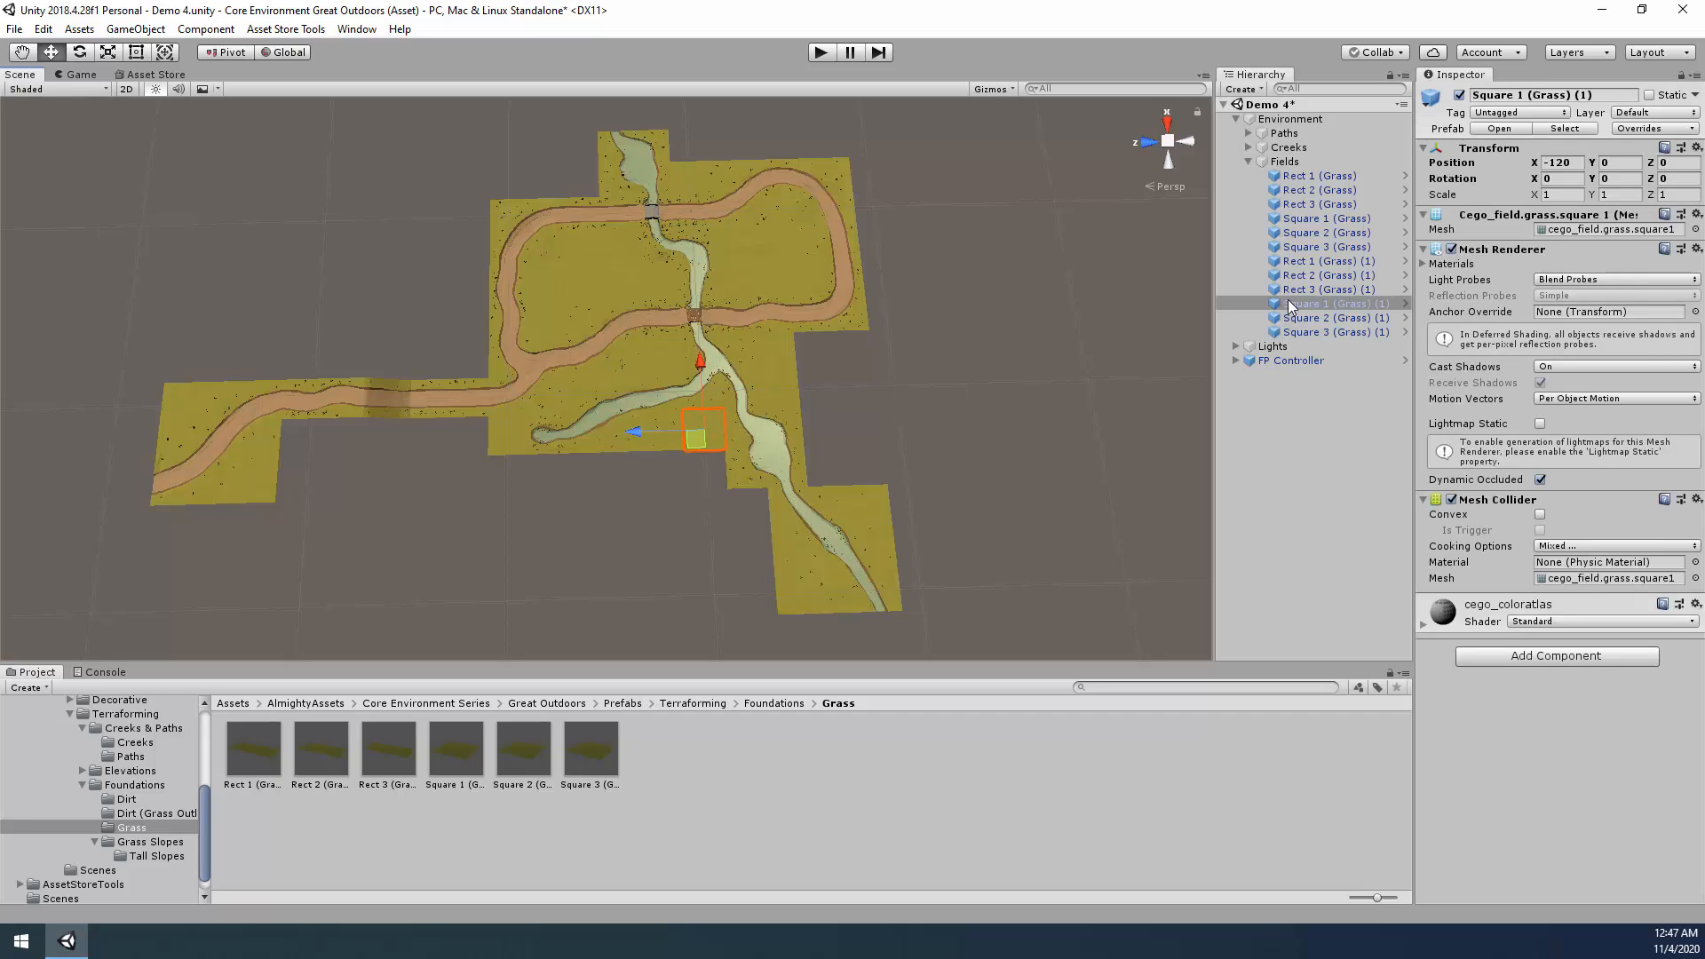
key("ctrl+d")
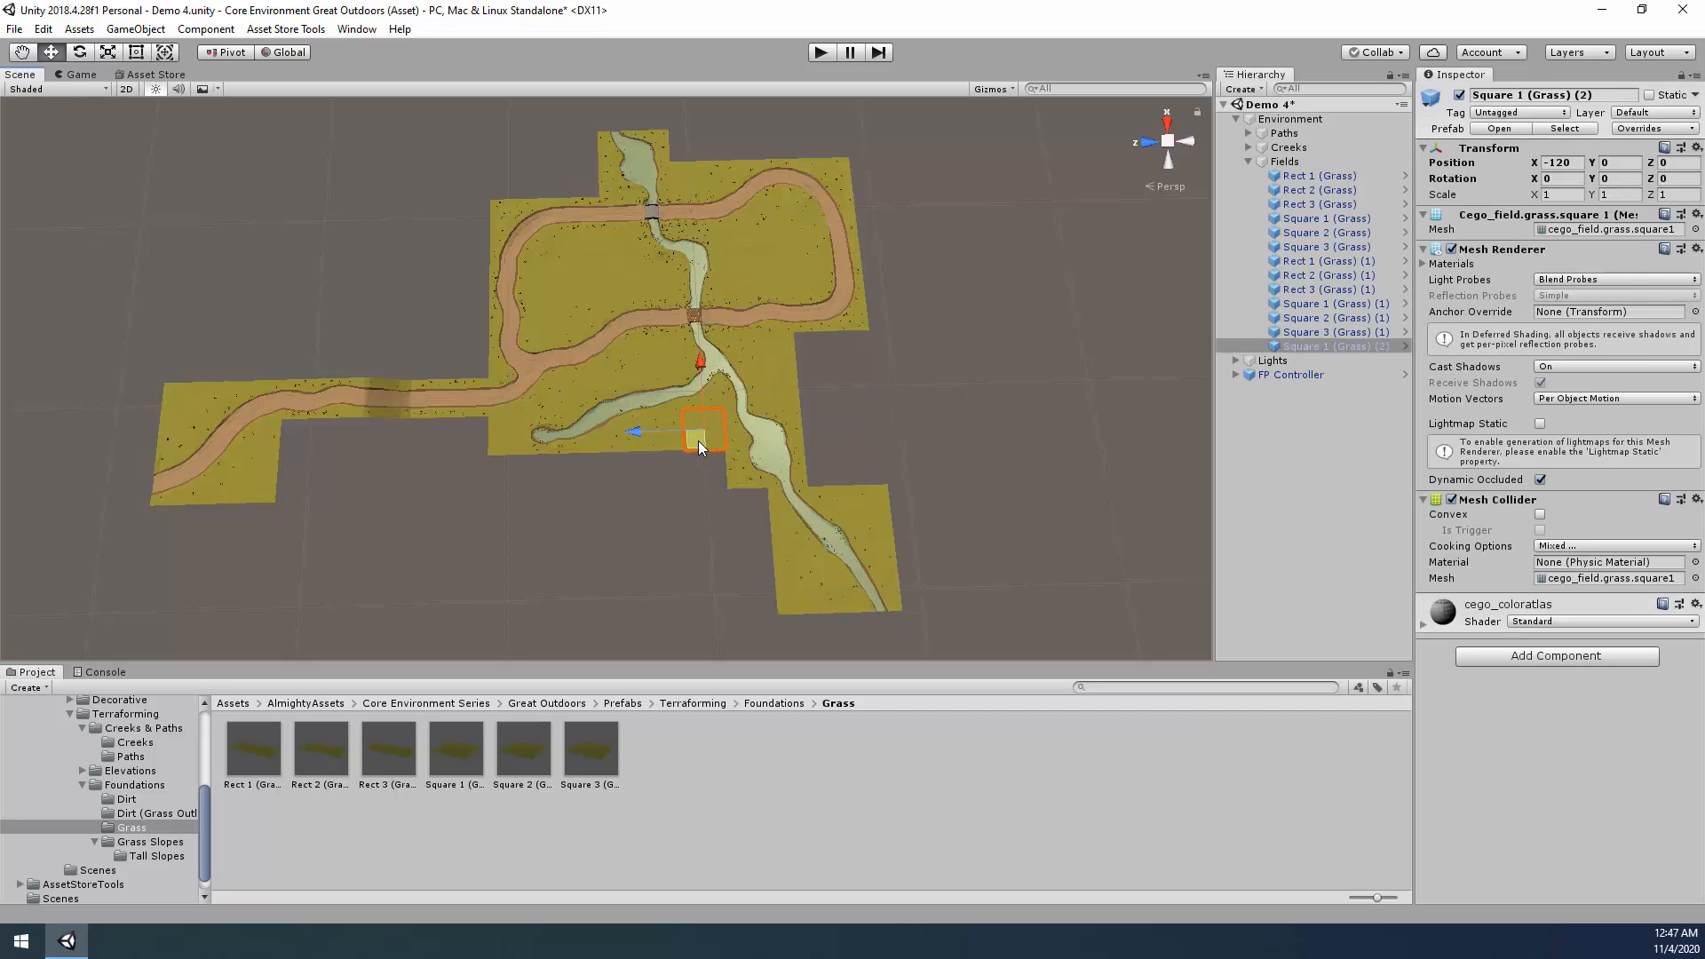
left_click_drag(698, 439, 881, 409)
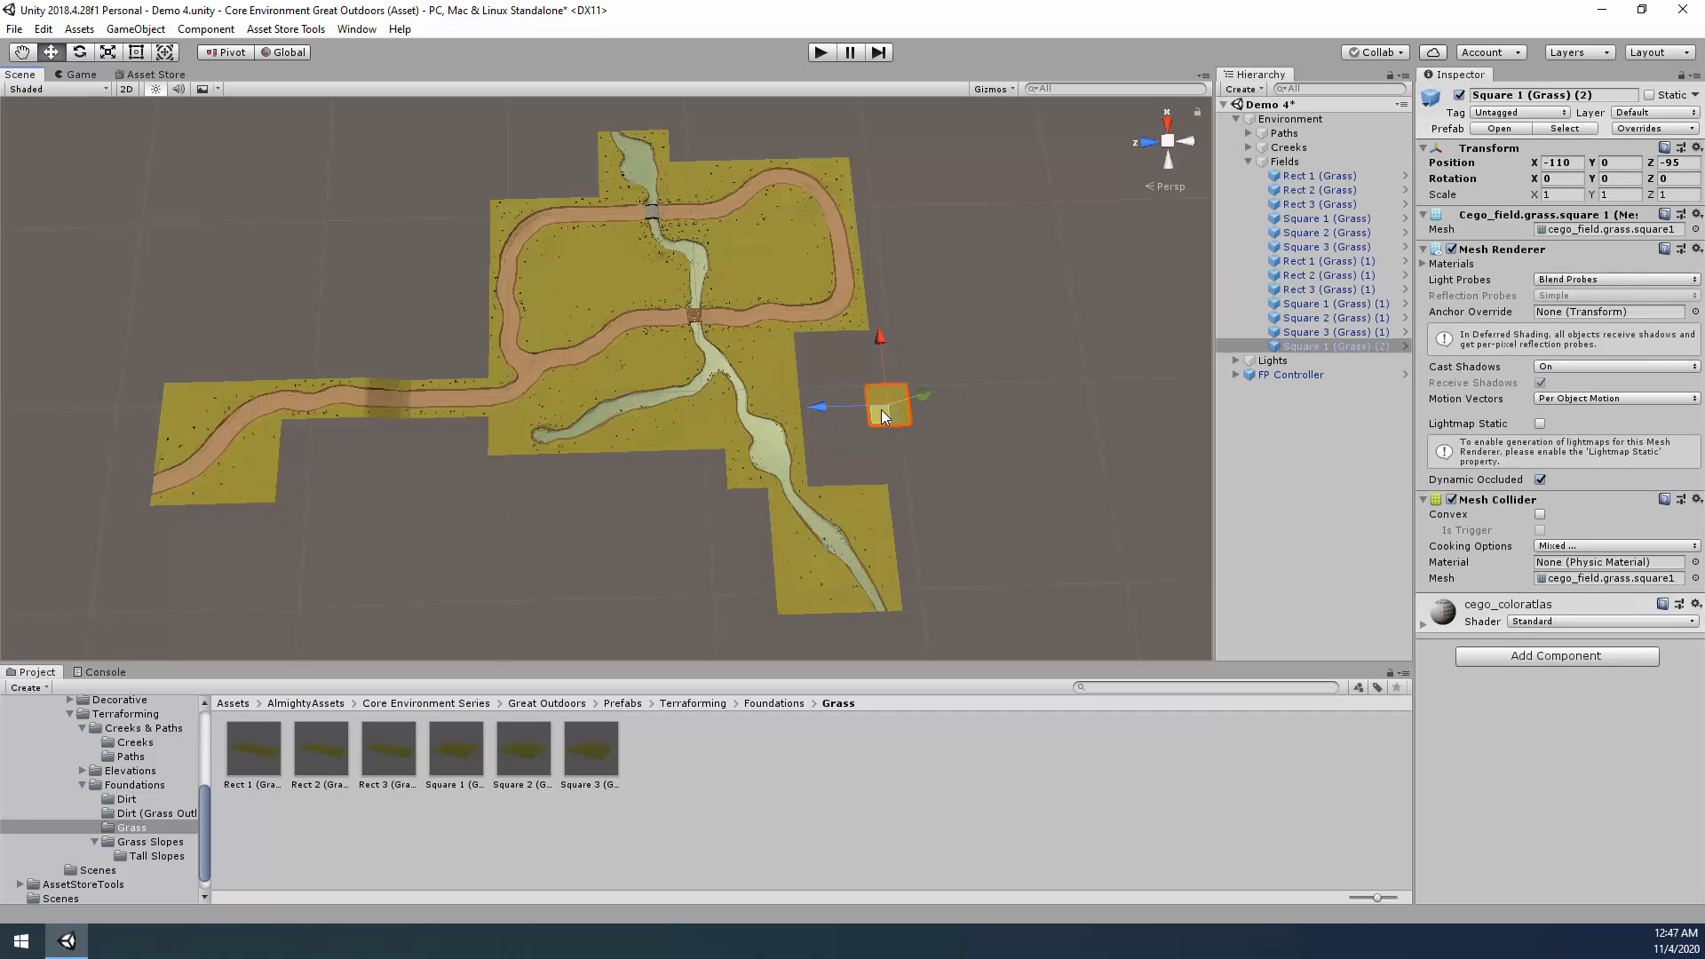
left_click(1566, 194)
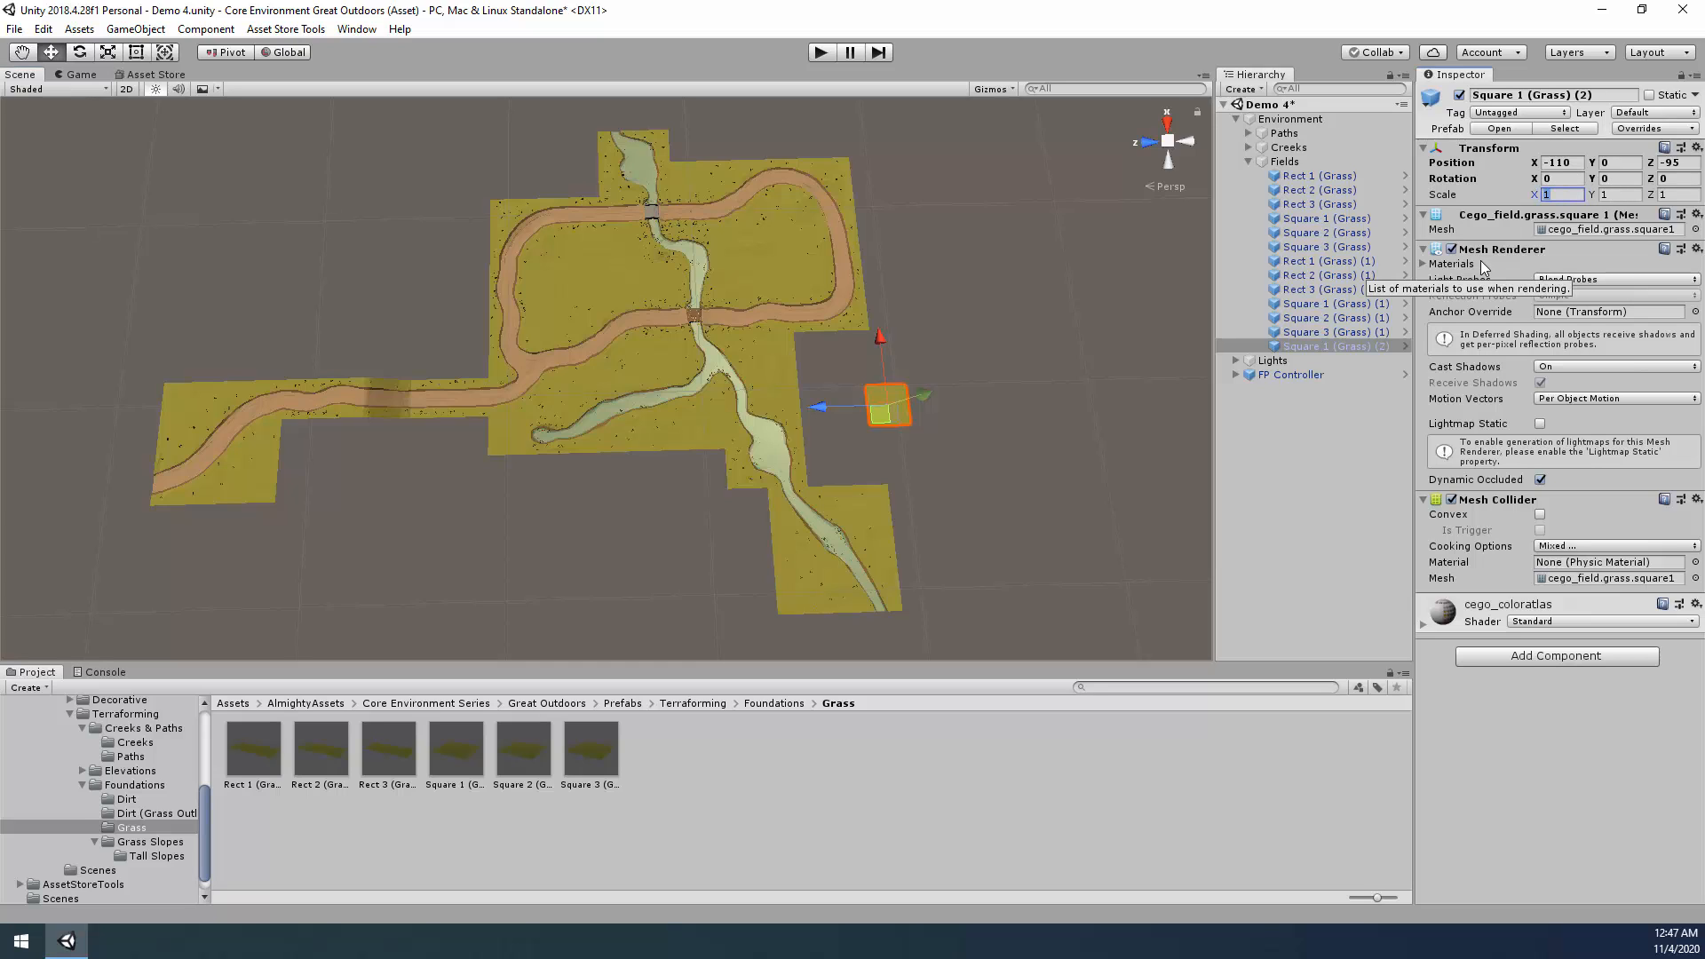
type("44")
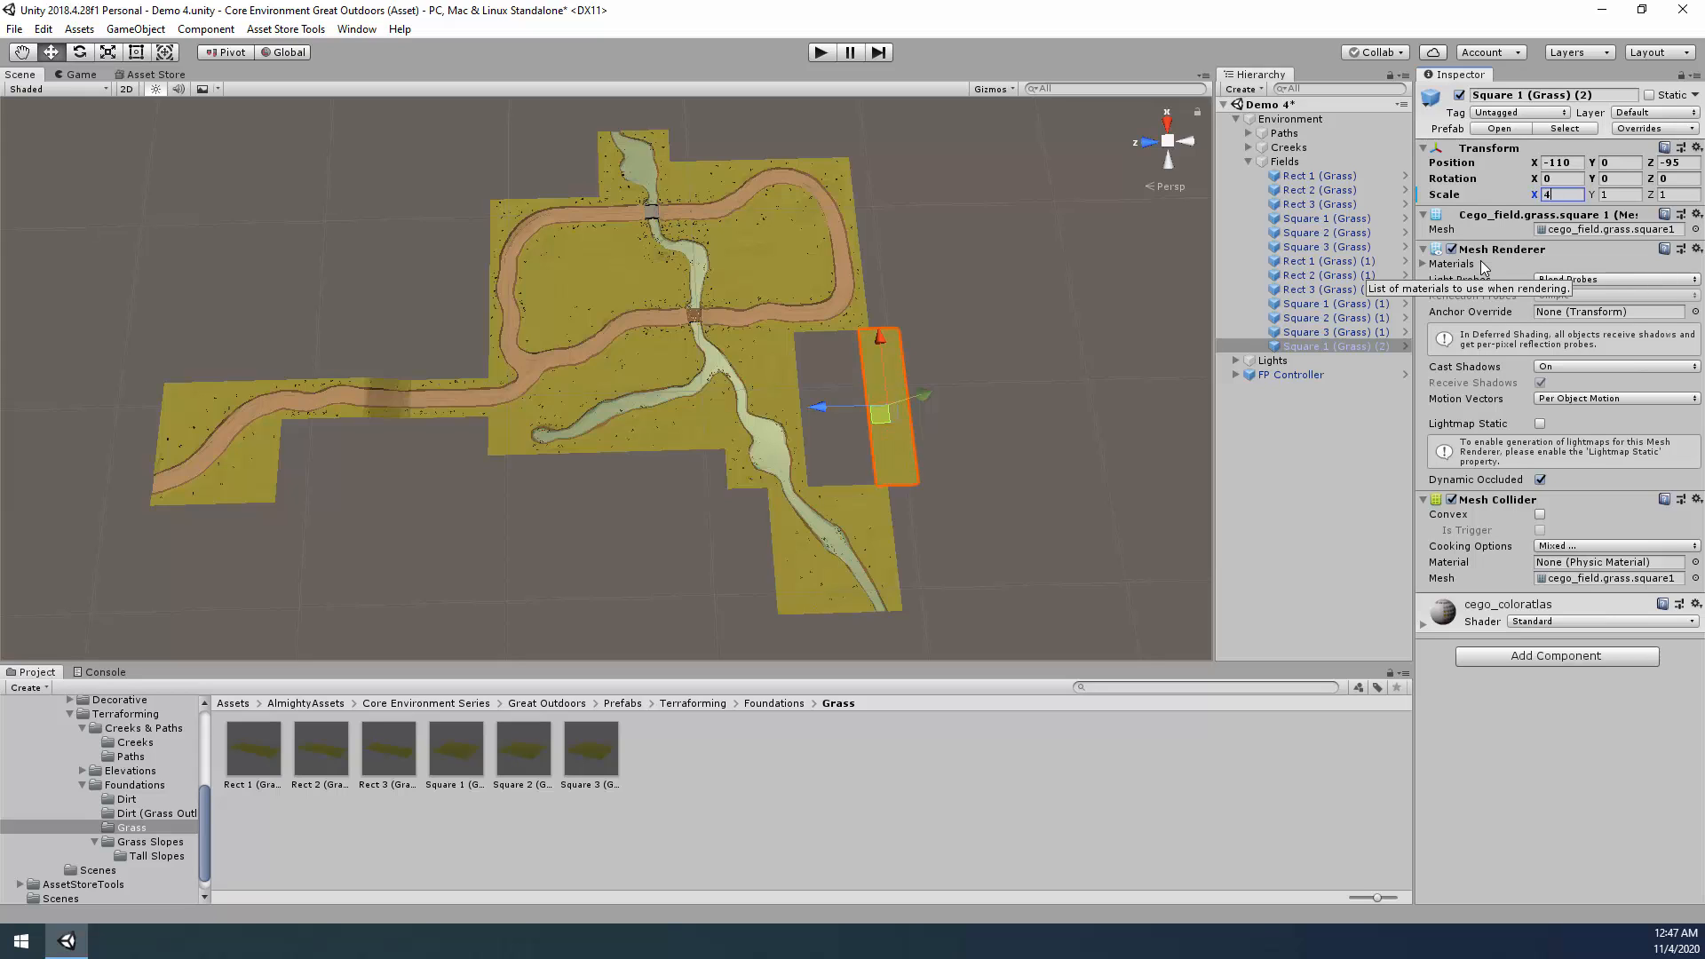
key("Tab")
key("Tab")
type("4")
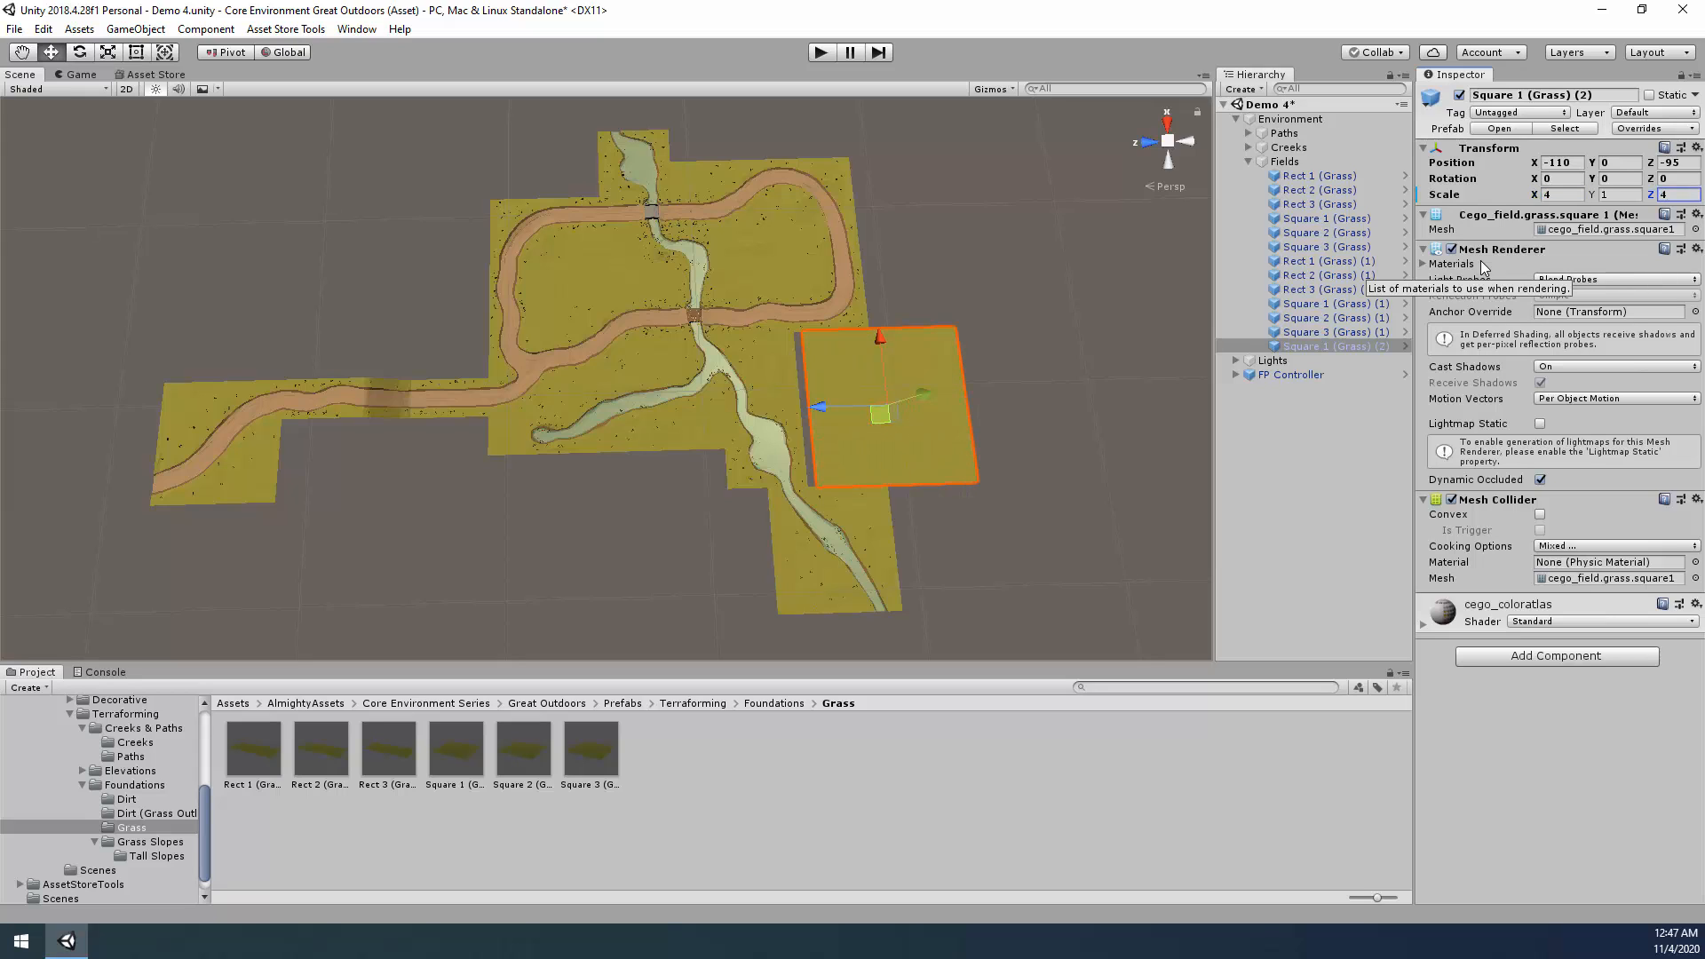
Place the enlarged grass square below the side creek and spread six duplicates of it around the path and creek area.
left_click_drag(877, 413, 482, 531)
key("ctrl+d")
key("ctrl+d")
key("ctrl+d")
key("ctrl+d")
key("ctrl+d")
key("ctrl+d")
left_click(435, 289)
left_click_drag(427, 275, 870, 104)
right_click_drag(901, 313, 879, 282)
Duplicate the Rect 3 grass piece six times and fit the copies into the remaining gaps, with Y rotations of 90 and 180 where needed.
left_click(860, 385)
key("ctrl+d")
left_click_drag(856, 392, 540, 391)
key("ctrl+d")
key("ctrl+d")
key("ctrl+d")
left_click(1618, 178)
type("90")
key("ctrl+d")
key("ctrl+d")
left_click(1618, 178)
type("180")
left_click(461, 329)
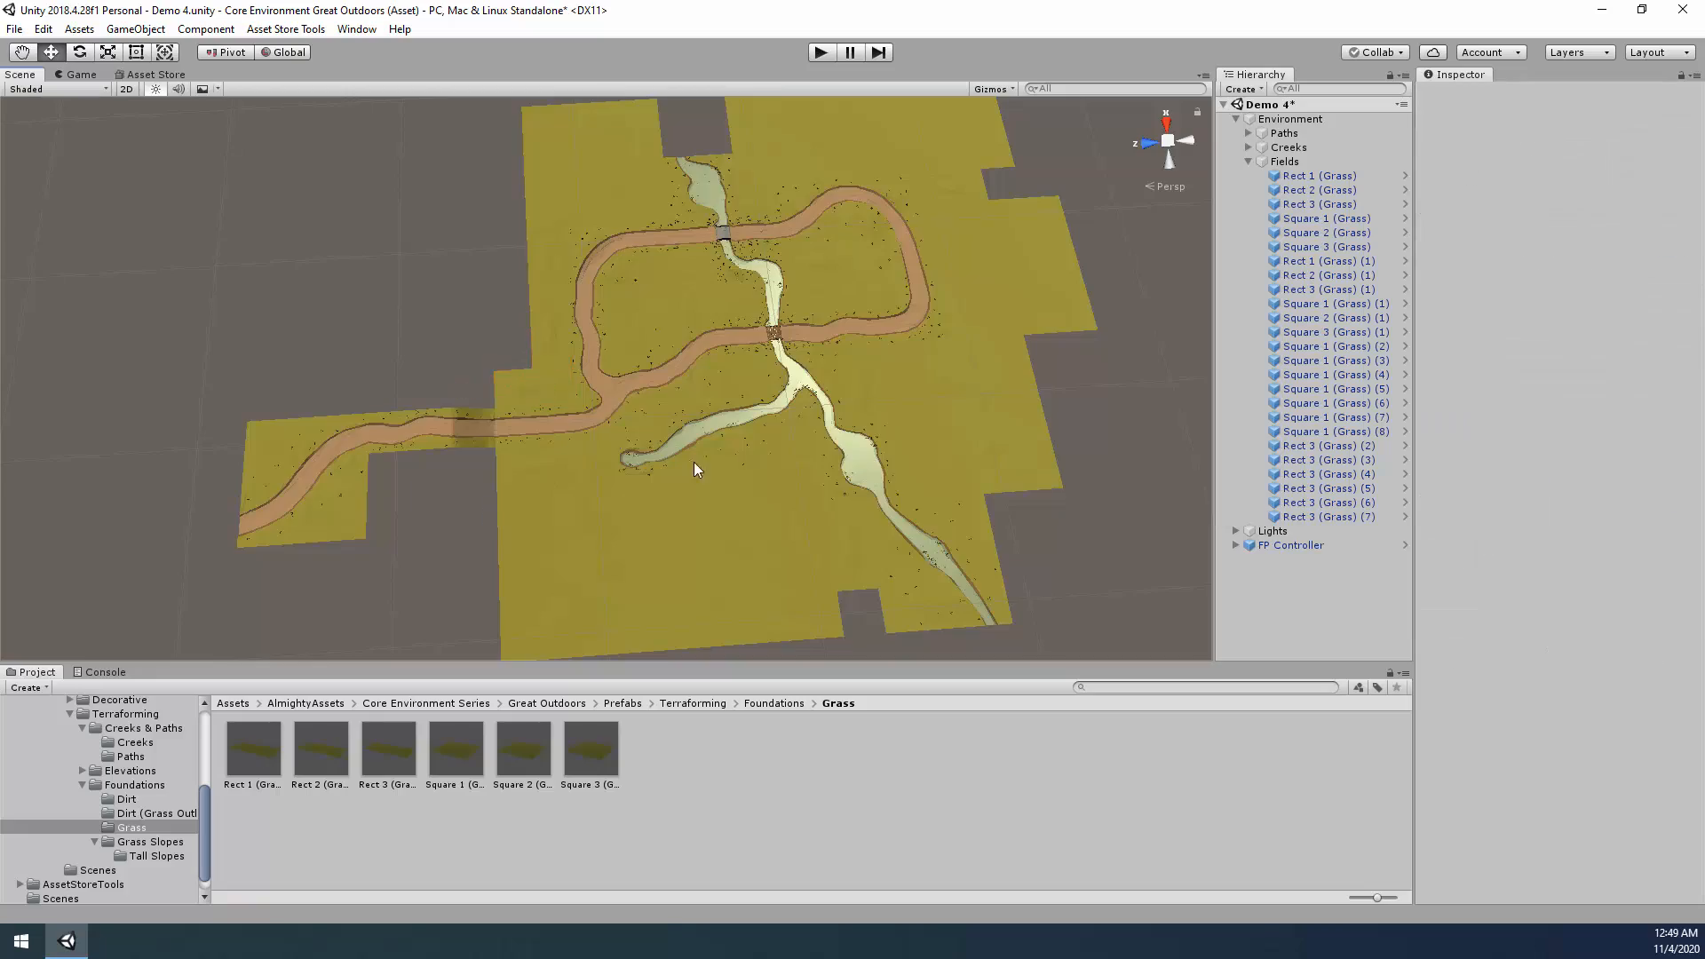
Open the Grass Slopes prefab folder and create an empty object named Slopes under Environment.
right_click_drag(1043, 377, 810, 269)
left_click(168, 843)
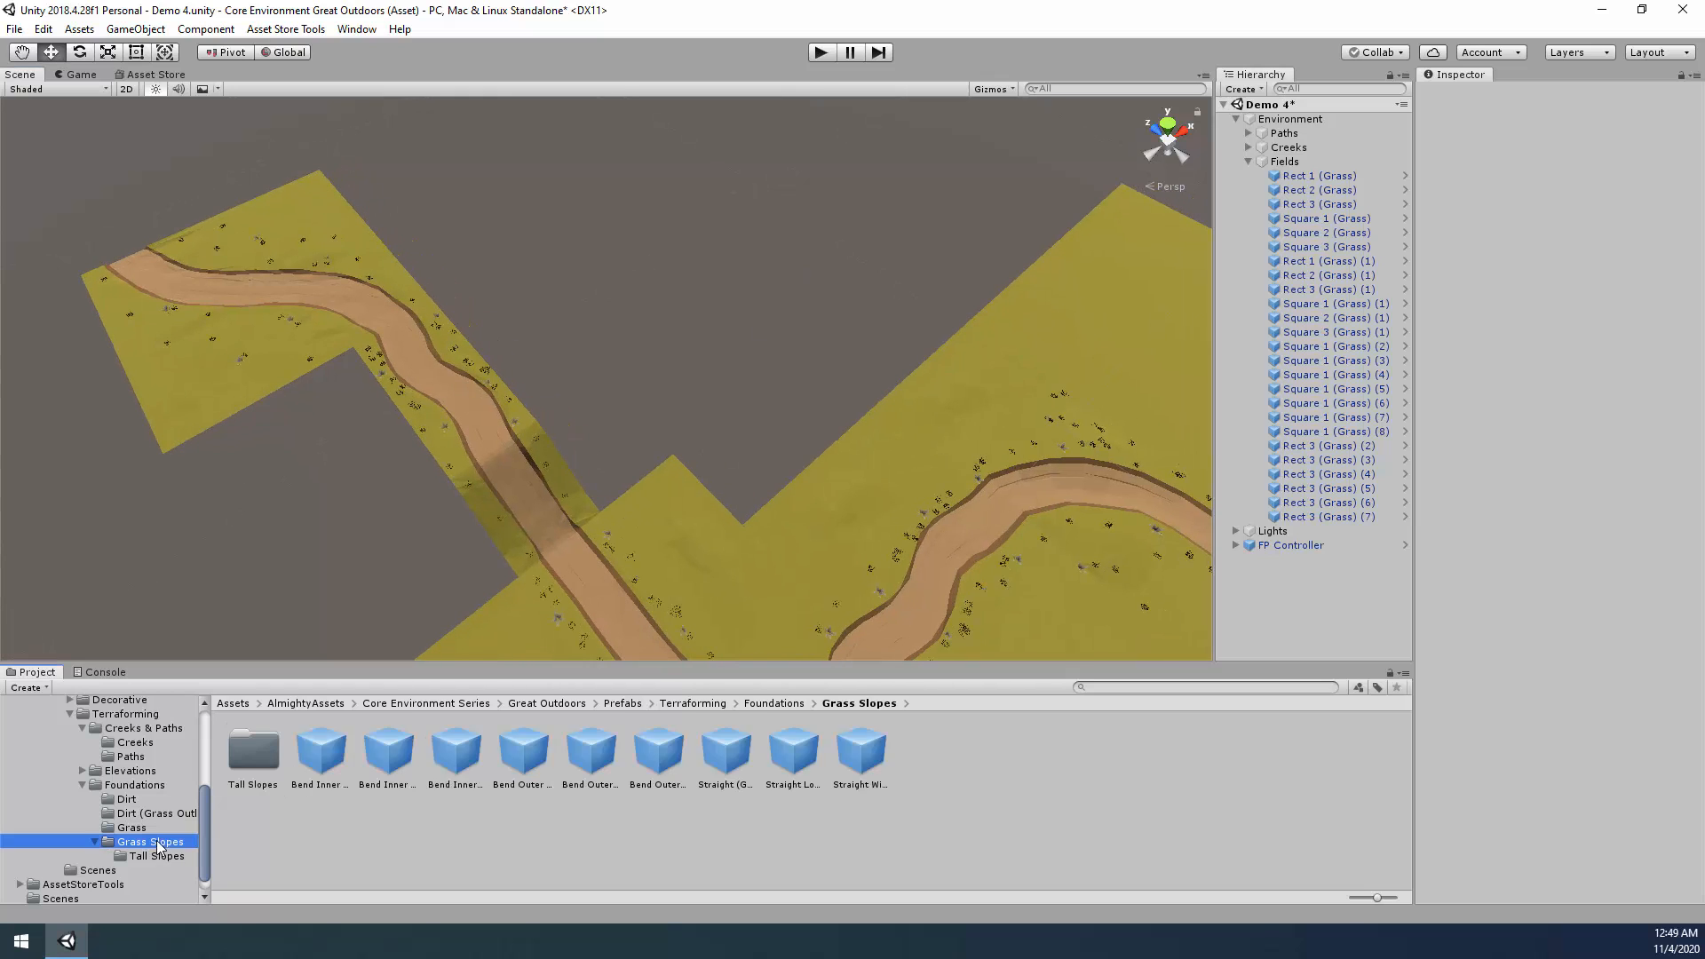
left_click(727, 751)
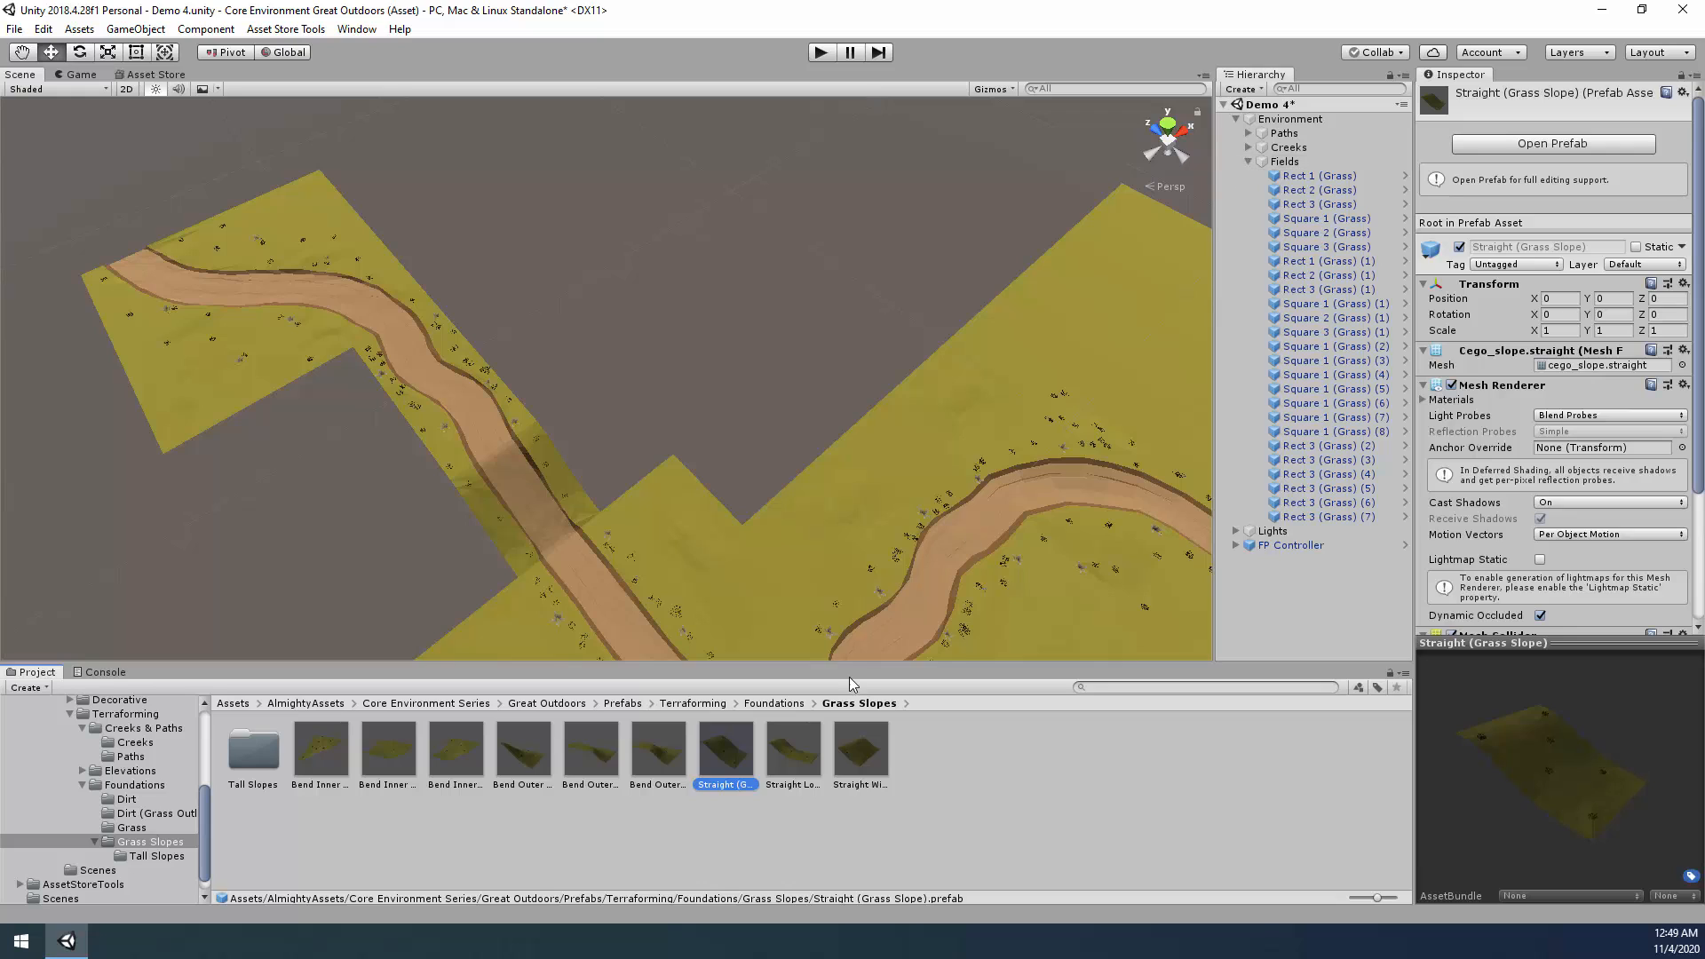
left_click(1249, 161)
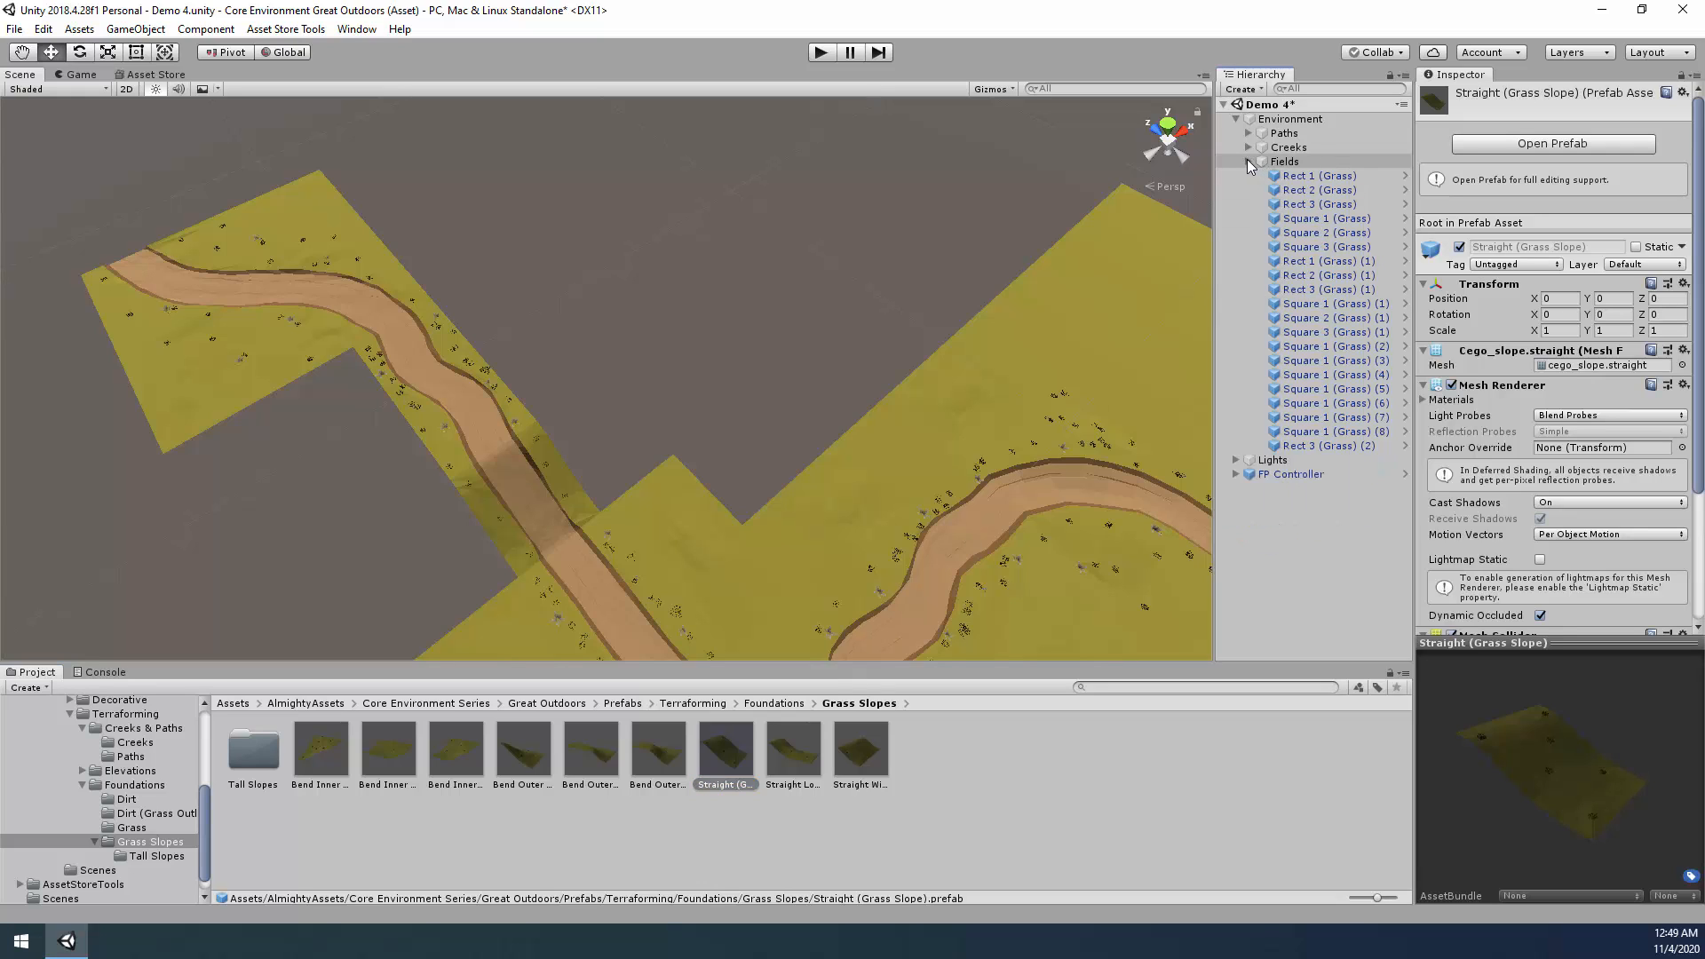
right_click(1292, 121)
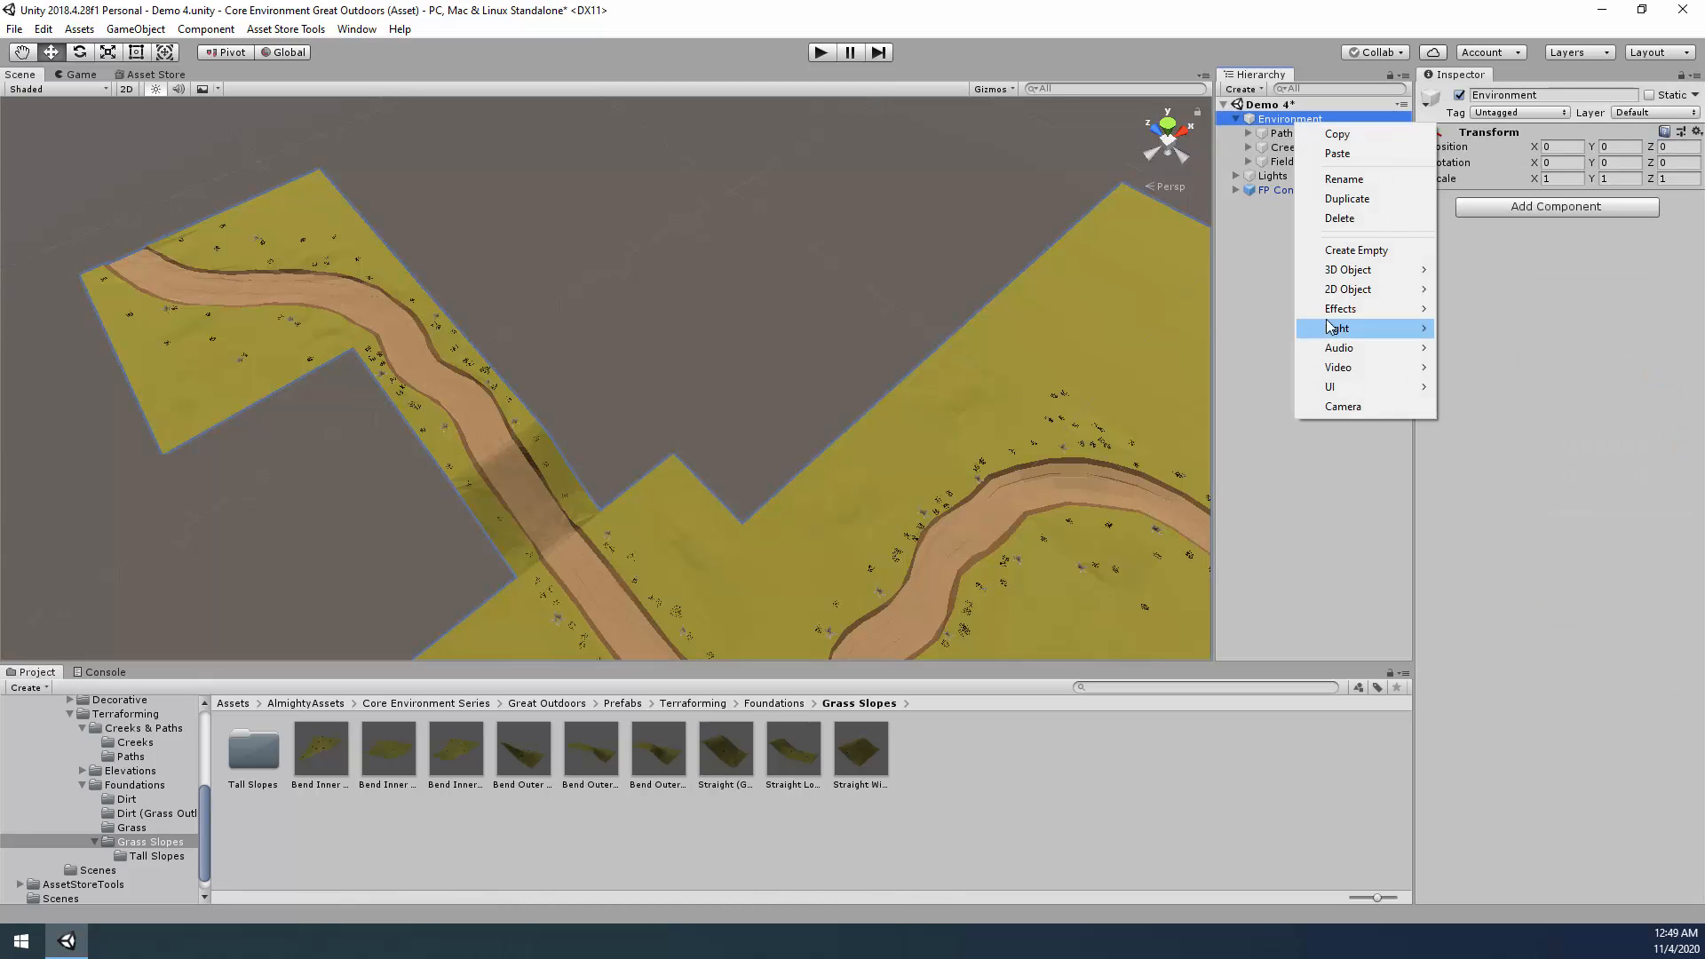
left_click(1356, 250)
type("Slopes")
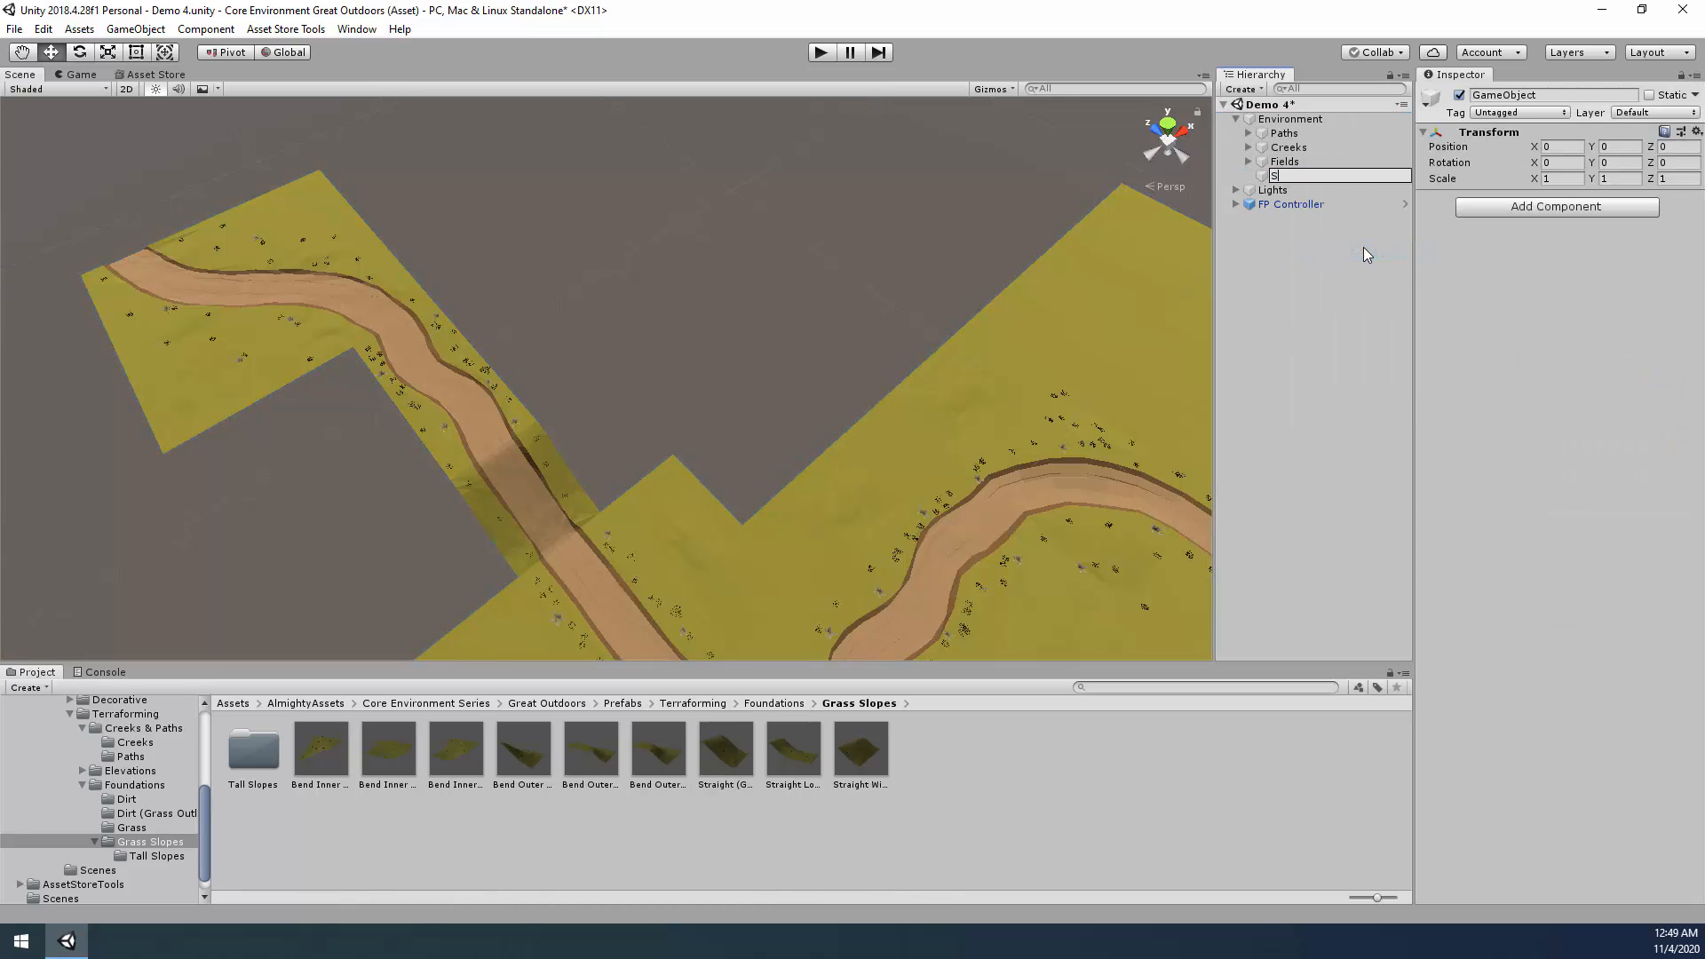
key("Return")
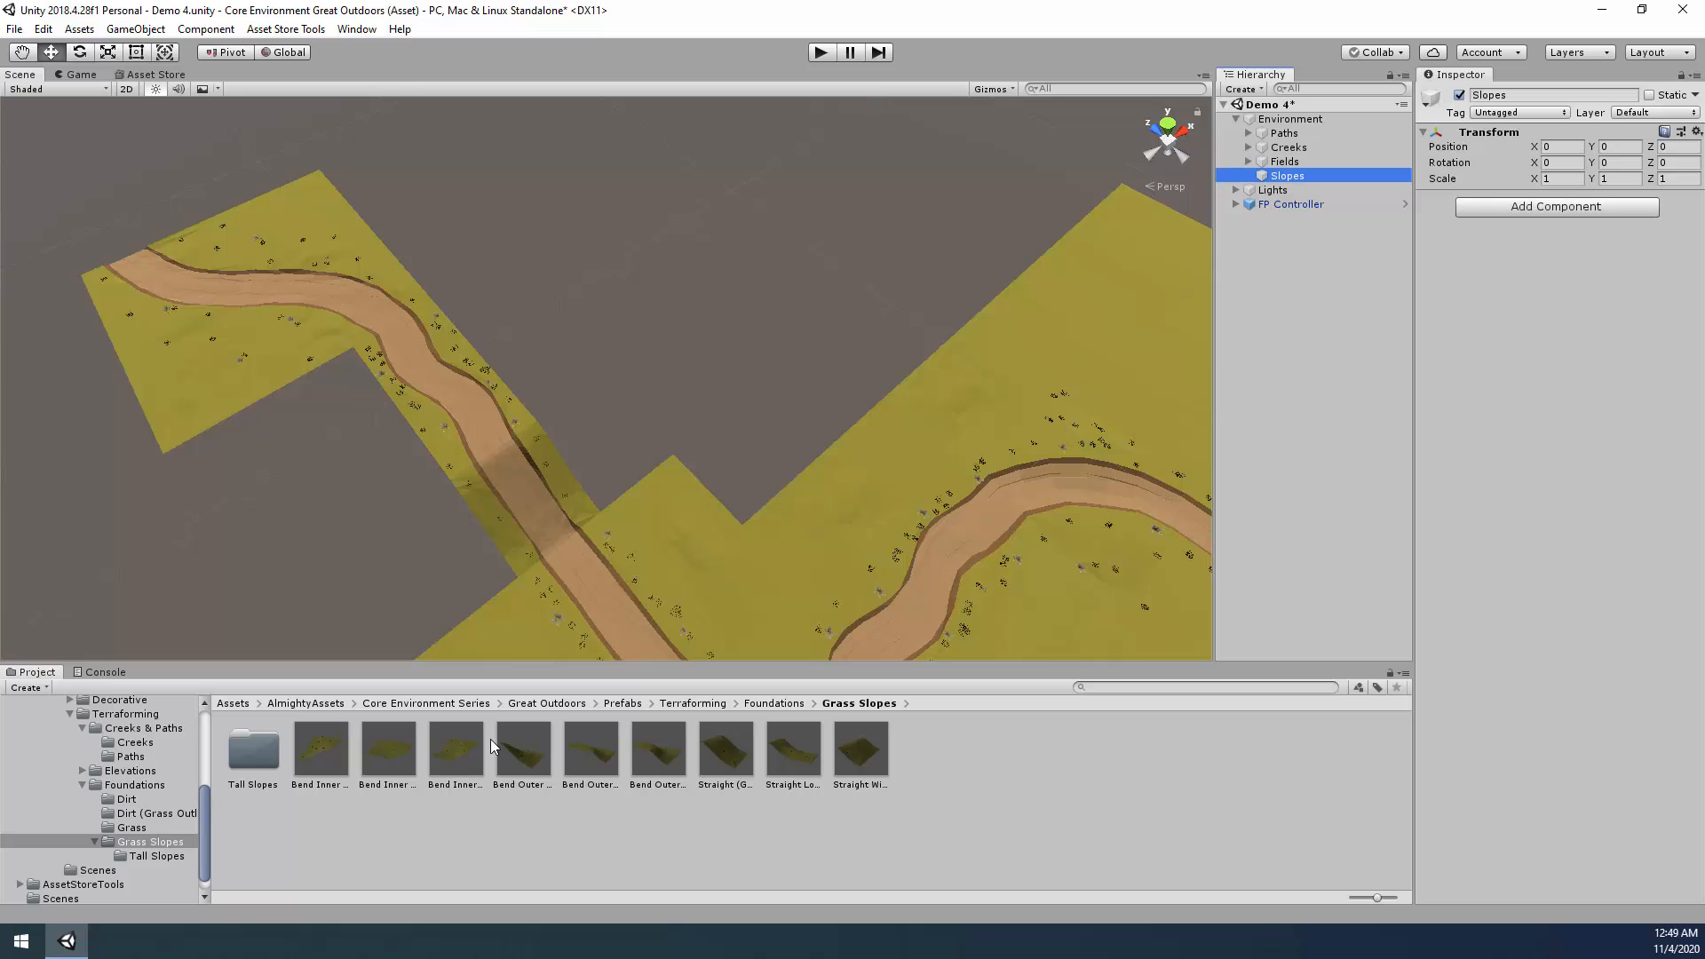
Add the Straight grass slope under Slopes with Y rotation 180 and place it and a duplicate on both sides of the path ramp.
left_click_drag(736, 751, 1327, 178)
right_click_drag(797, 421, 1033, 435)
left_click_drag(1094, 355, 376, 508)
left_click(1618, 179)
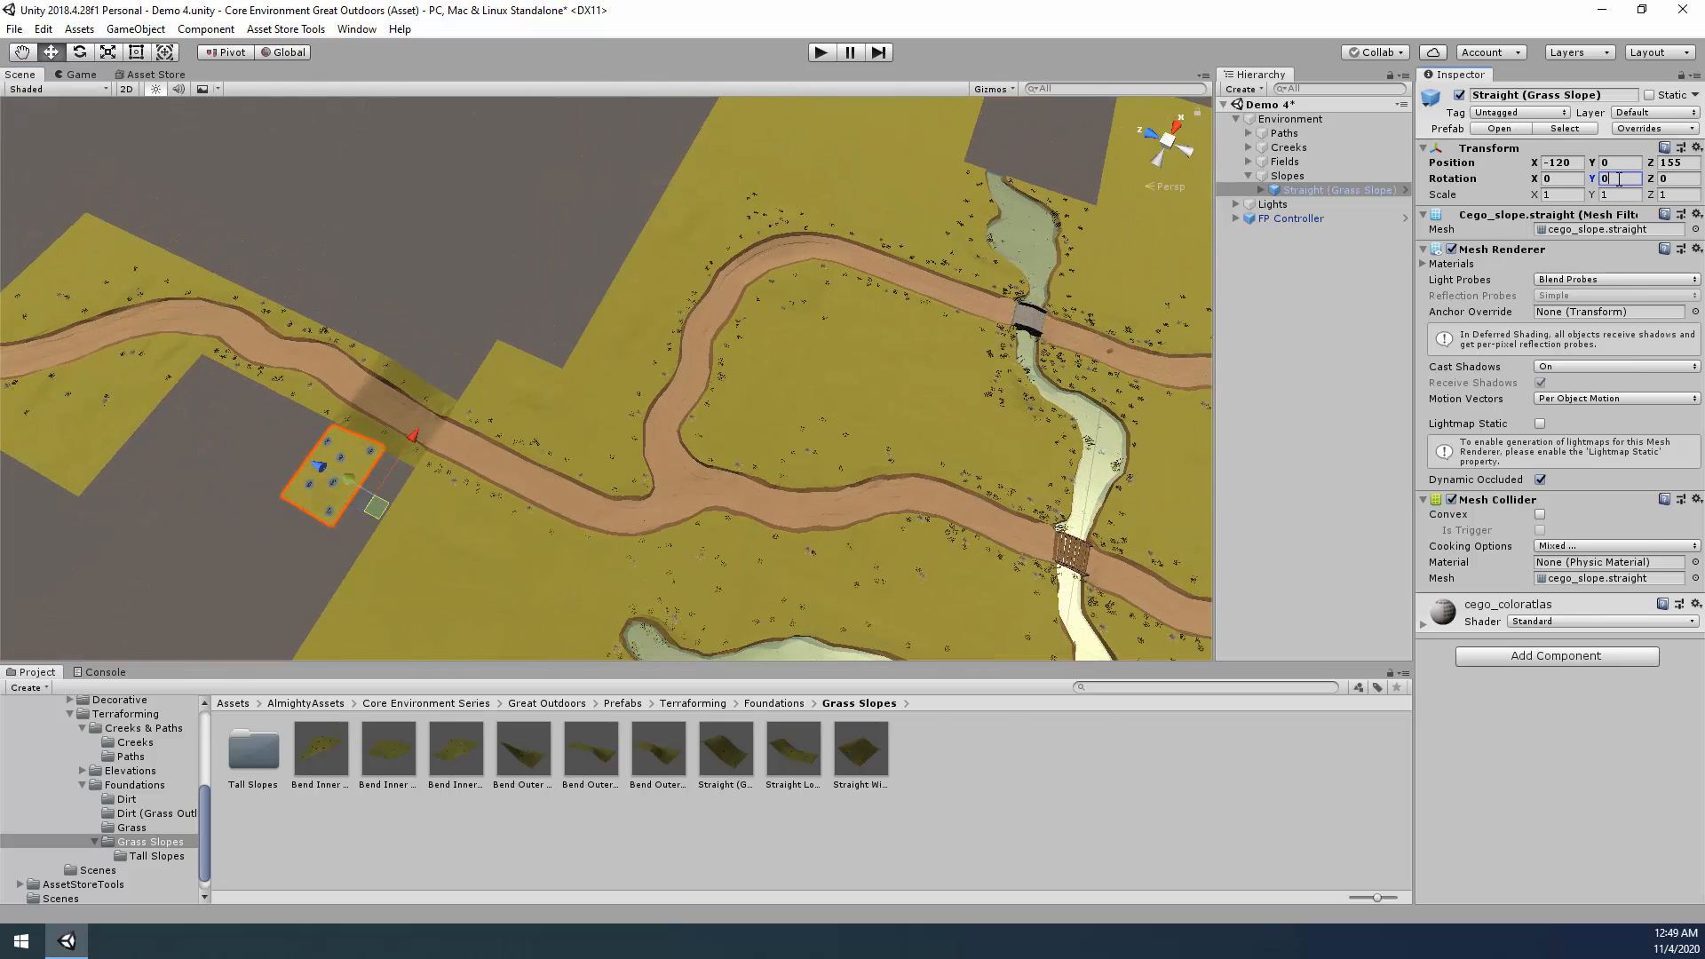
type("180")
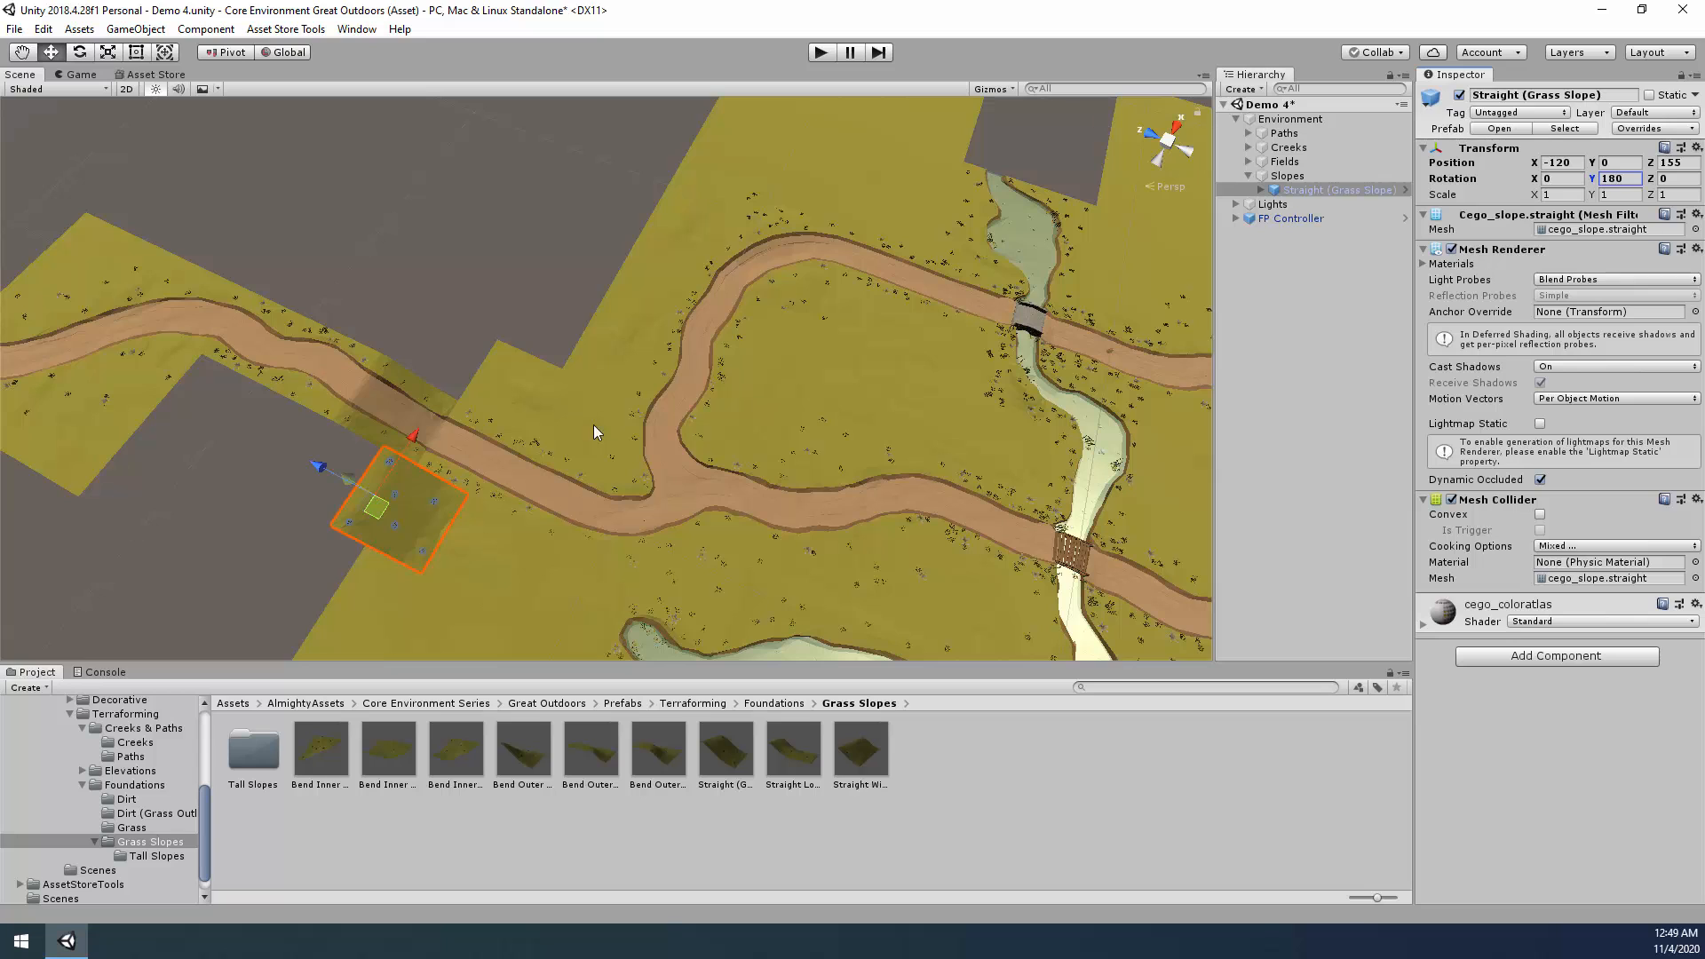
left_click_drag(391, 512, 904, 484)
key("ctrl+d")
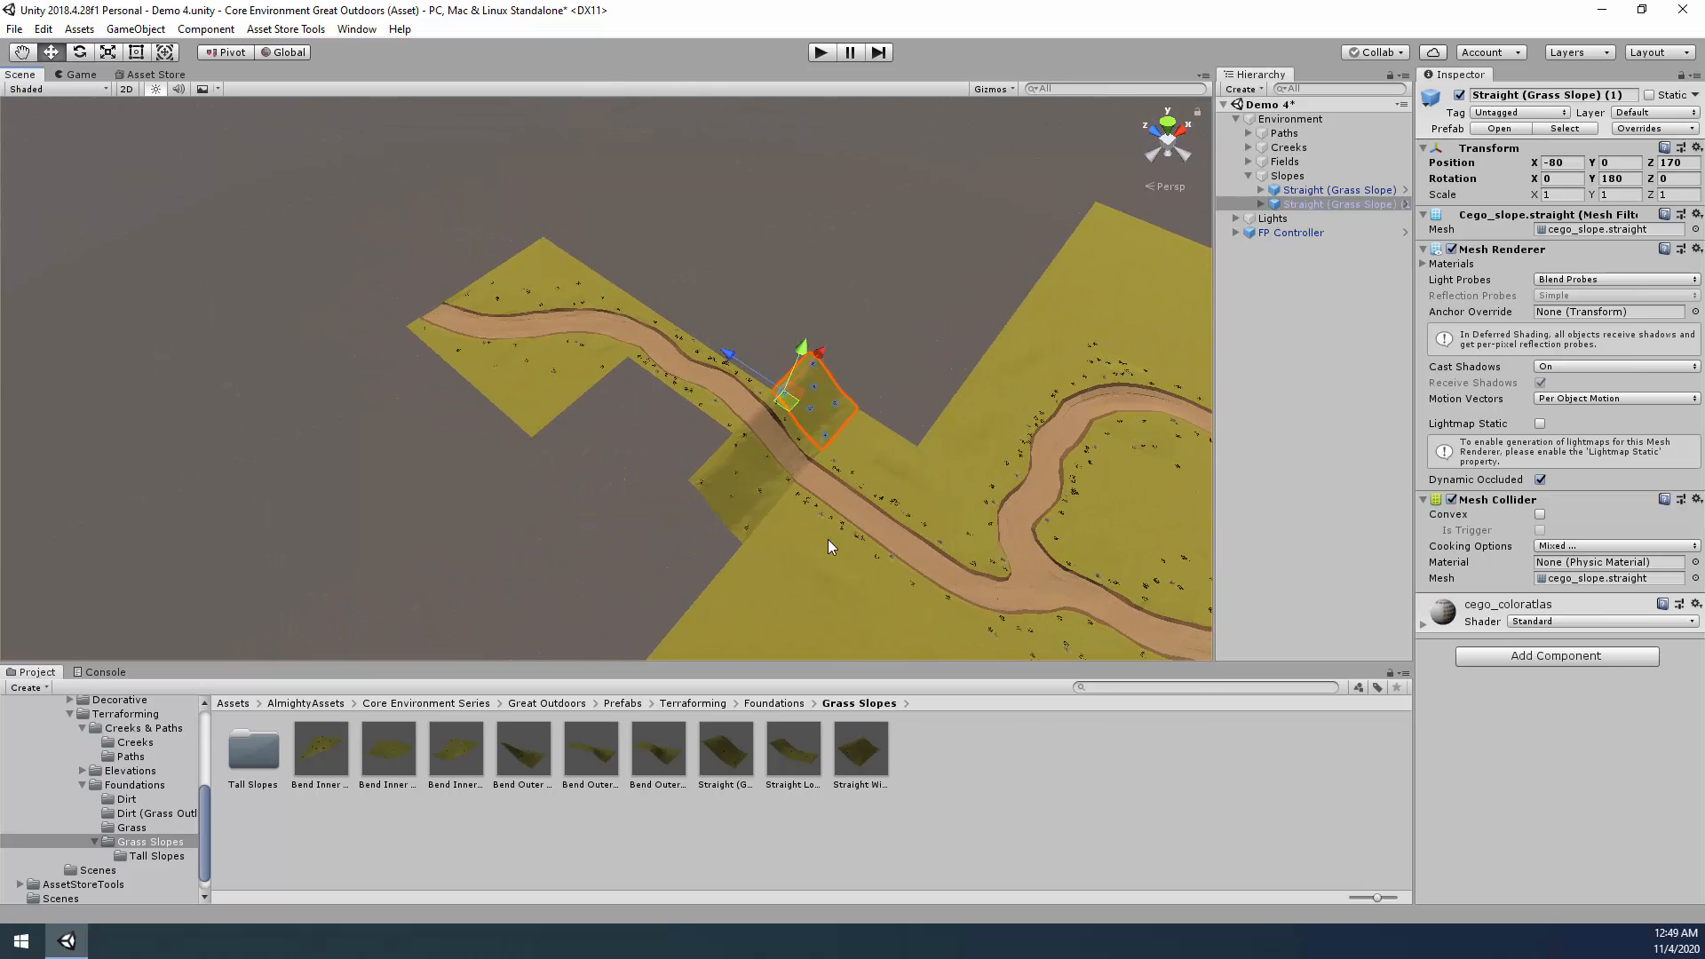
Preview the bend slope prefabs, then add Bend Outer under Slopes and move it near the straight slope at X -130, Z 150.
left_click(317, 760)
left_click(514, 755)
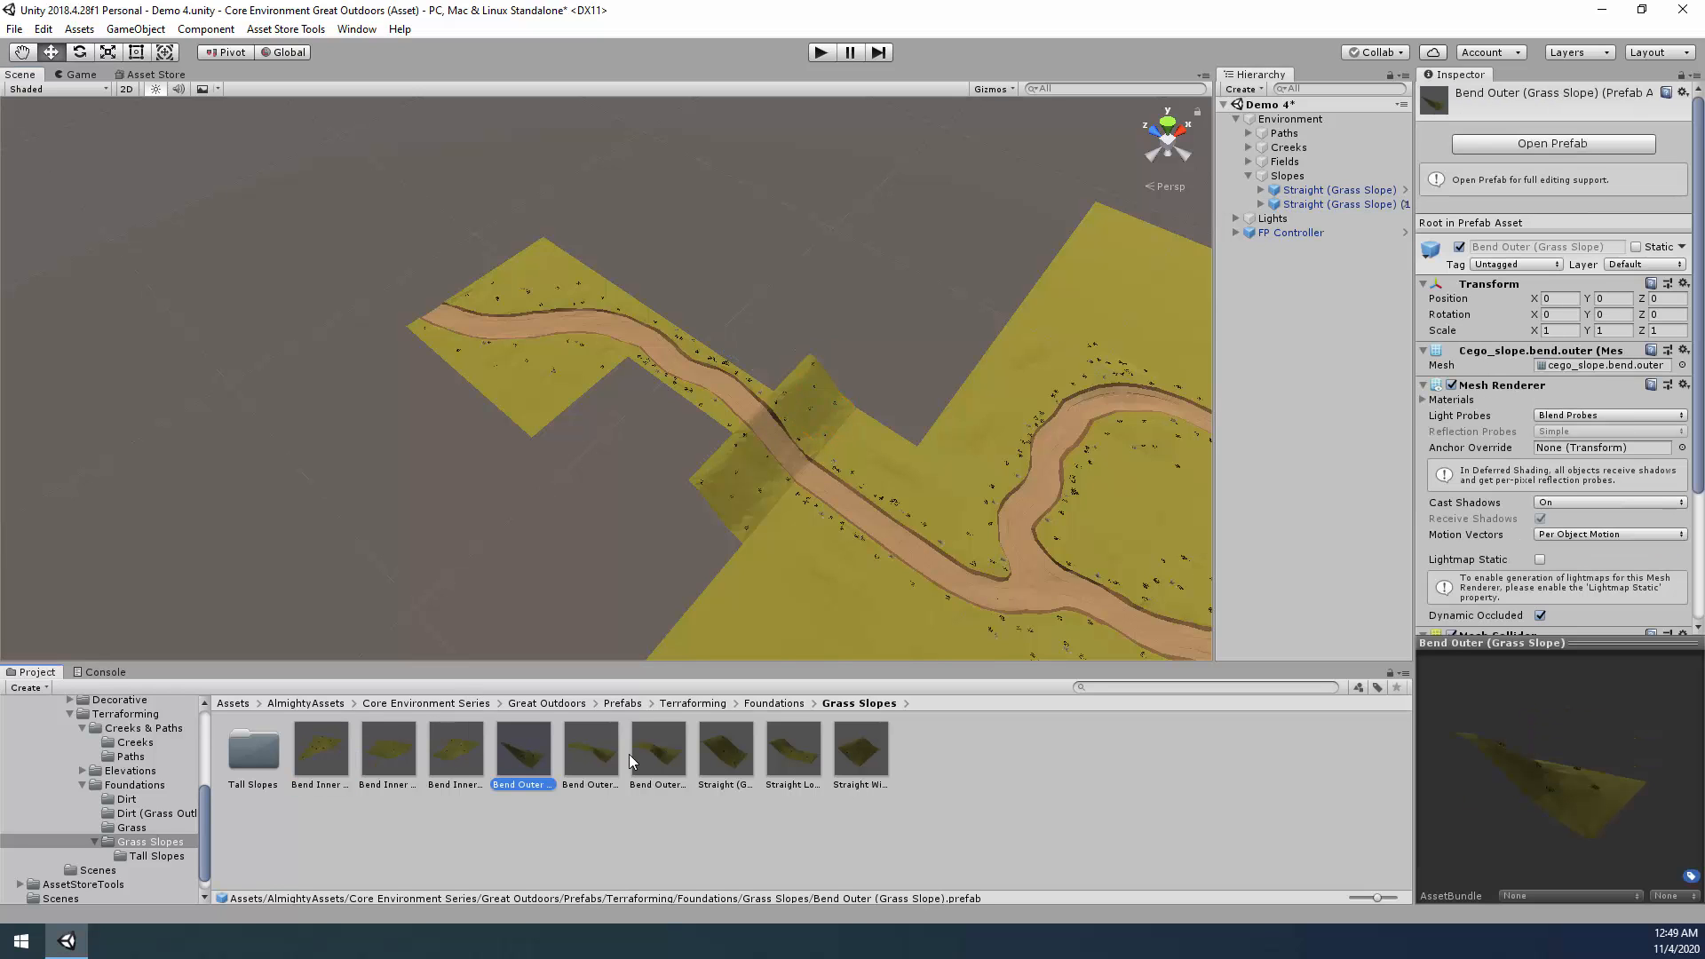
left_click(641, 765, "shift")
left_click(539, 744)
left_click(599, 753)
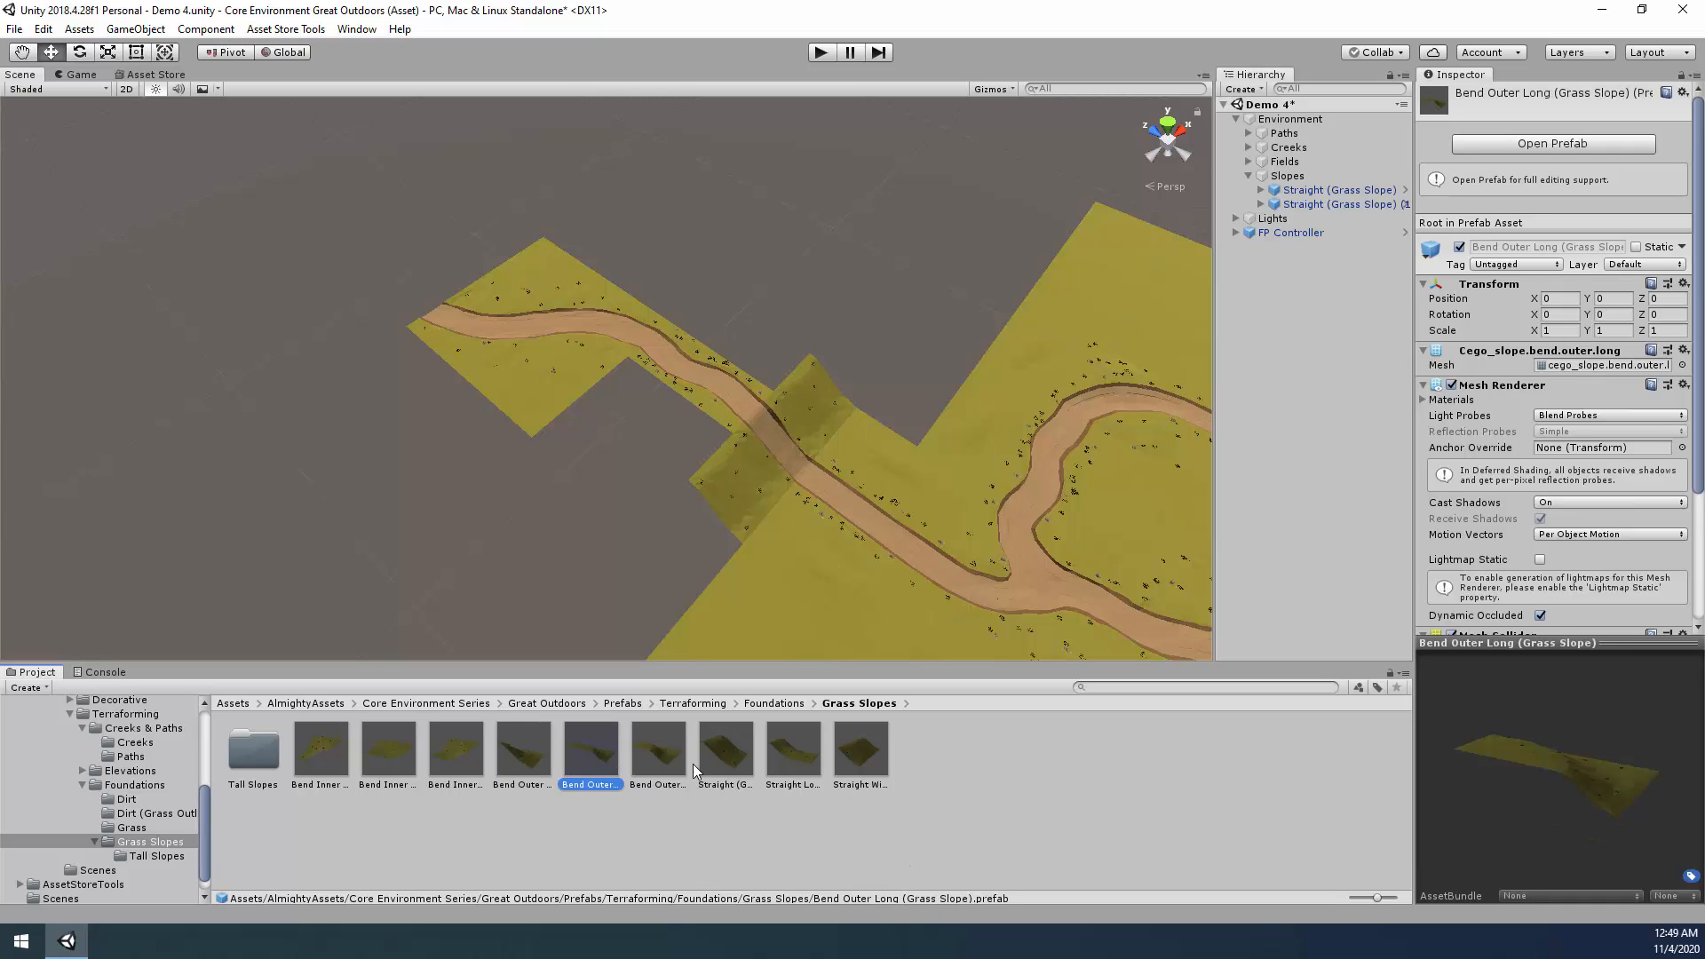
left_click(670, 755)
left_click_drag(523, 751, 1310, 182)
right_click_drag(932, 466, 1035, 445)
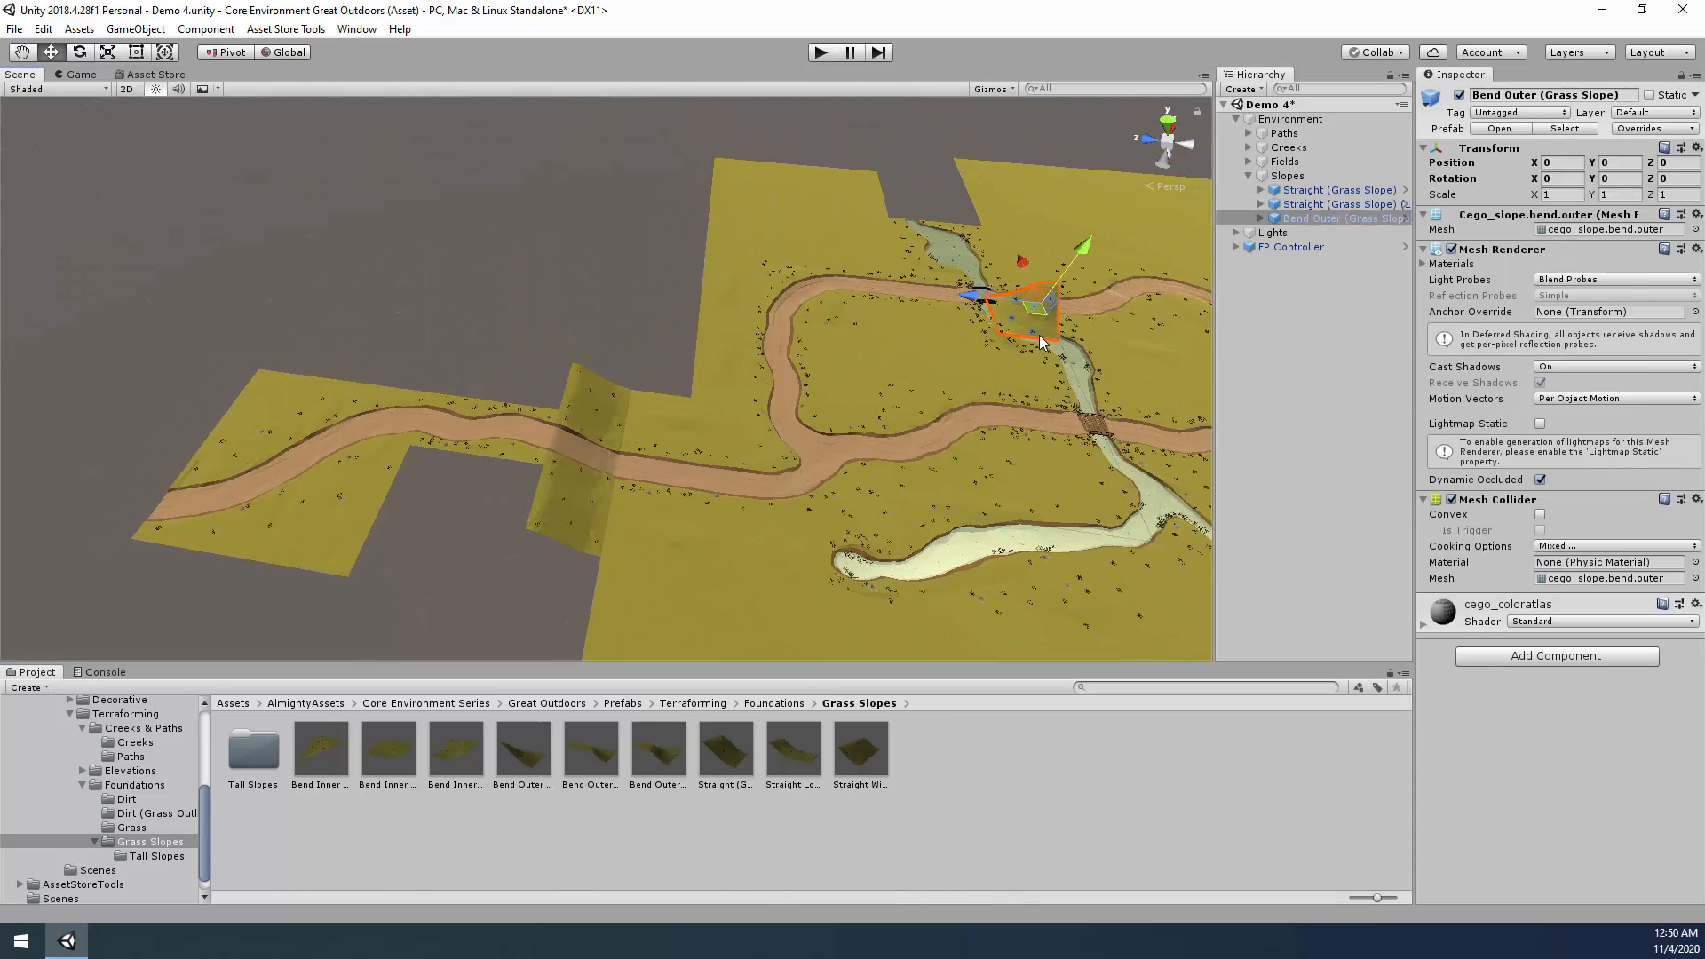
left_click_drag(1032, 311, 611, 569)
right_click_drag(823, 476, 772, 473)
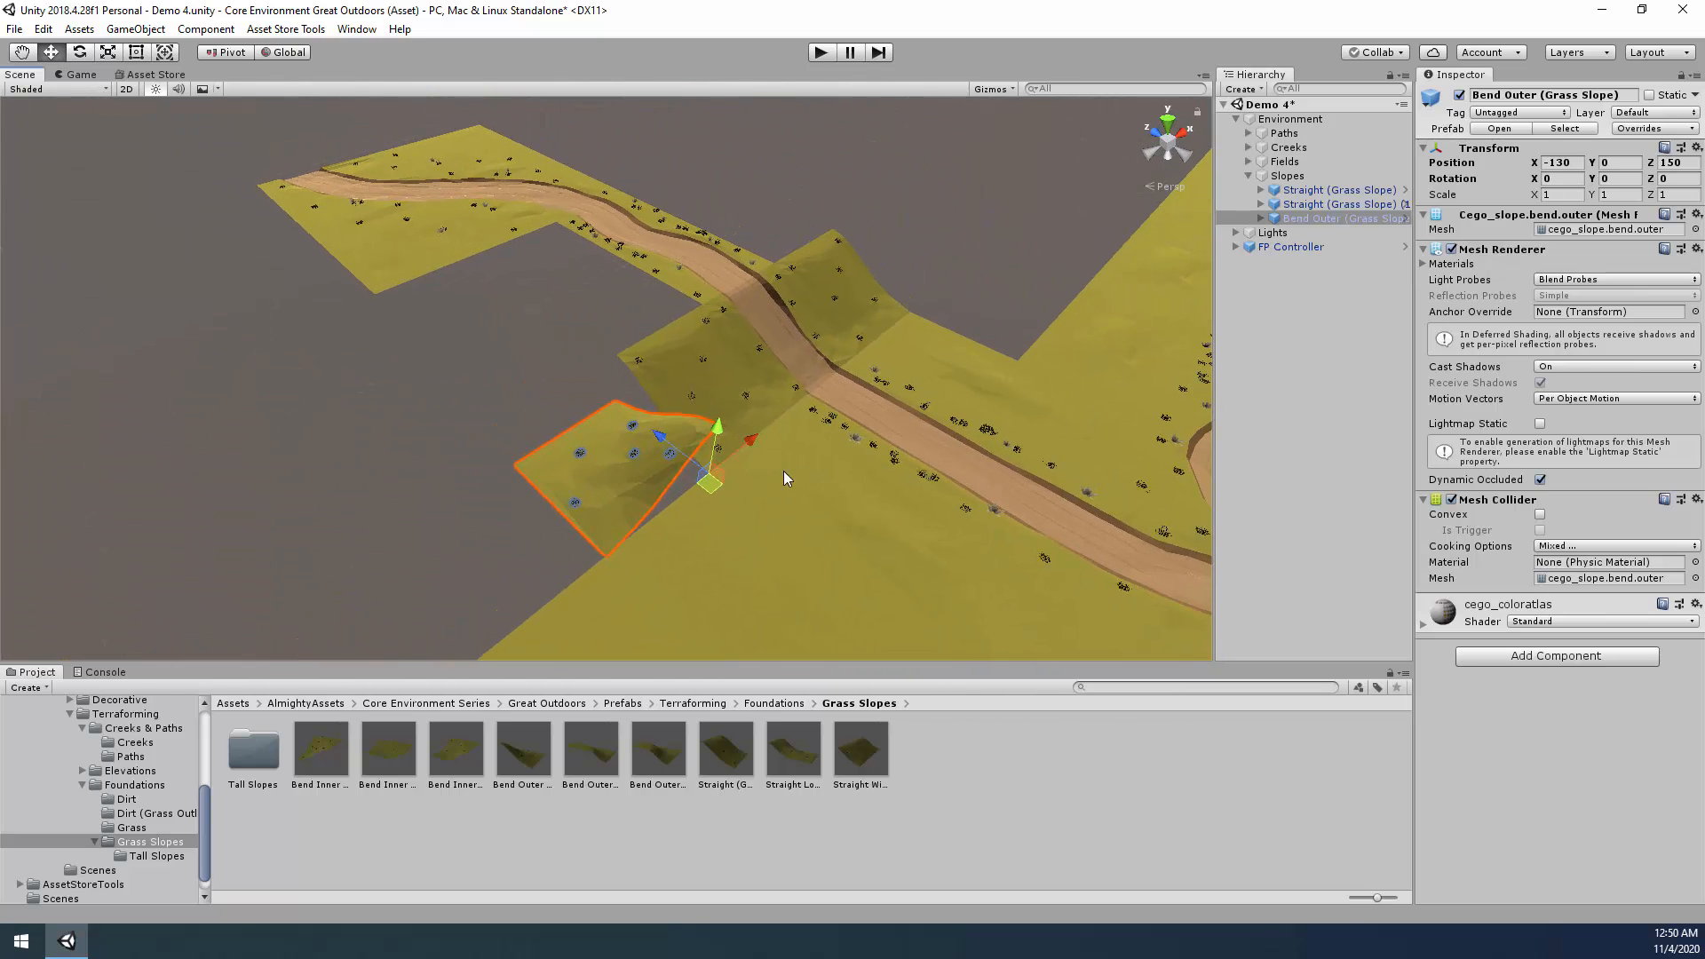
Set the Bend Outer slope's Y rotation to -90 and snap it to the straight slope's end at X -130, Z 170.
left_click(1619, 181)
type("41.35")
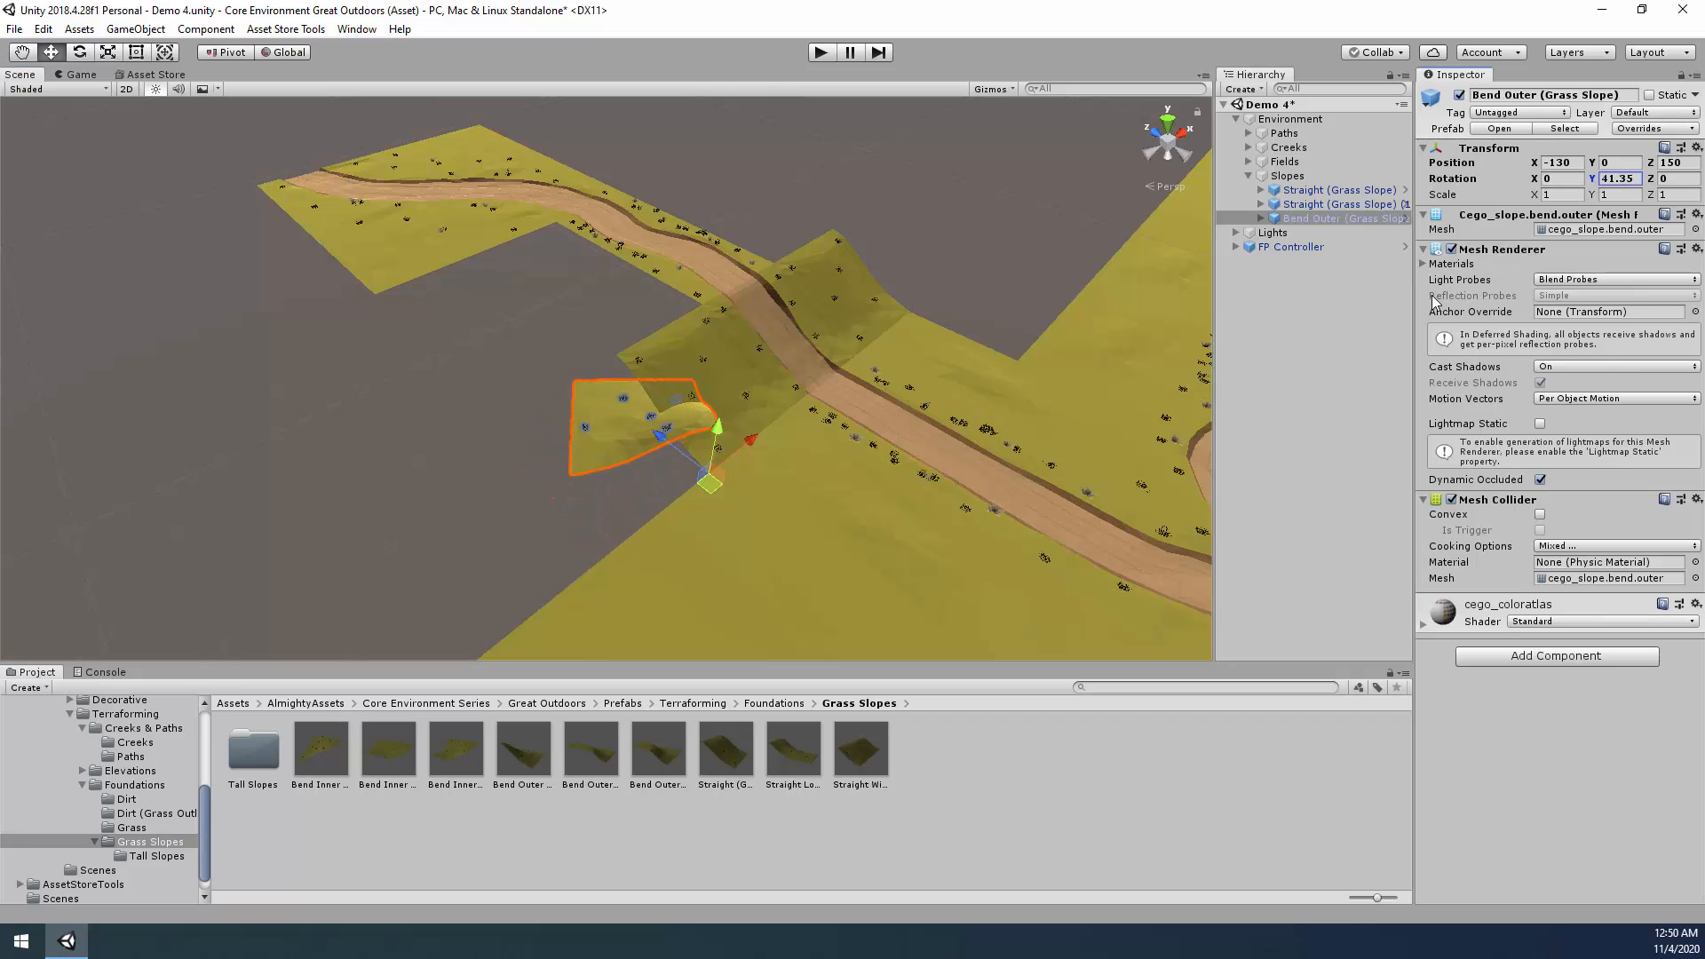
left_click_drag(1432, 303, 73, 548)
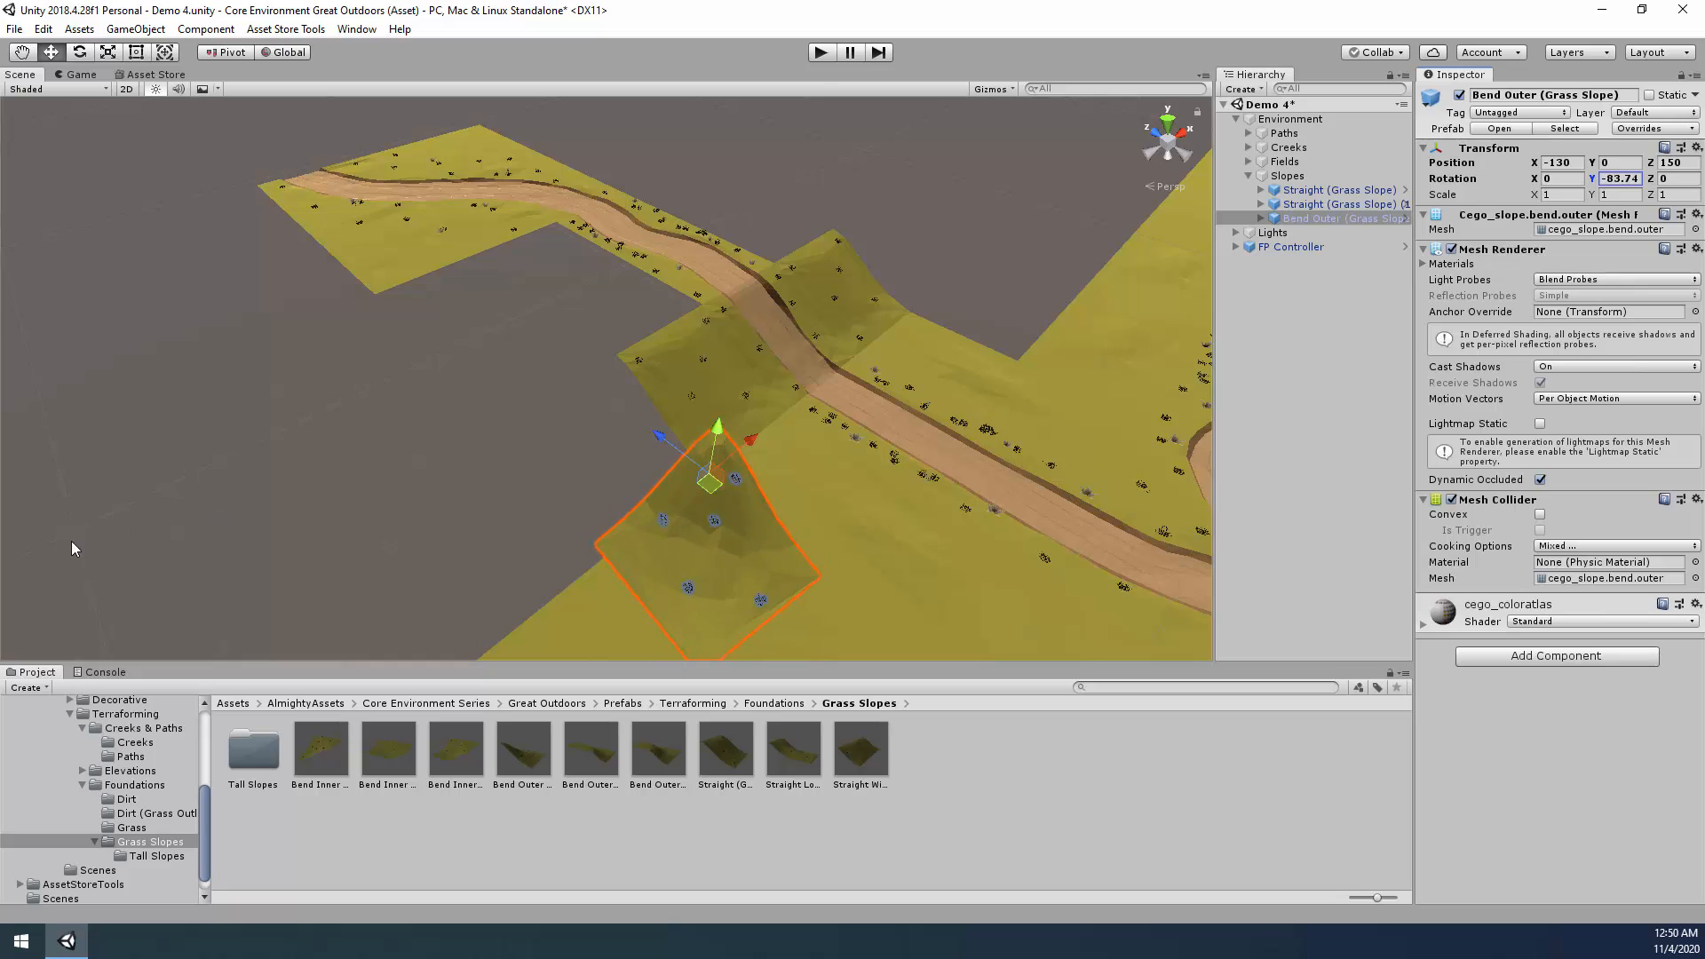
left_click(1628, 177)
type("-90")
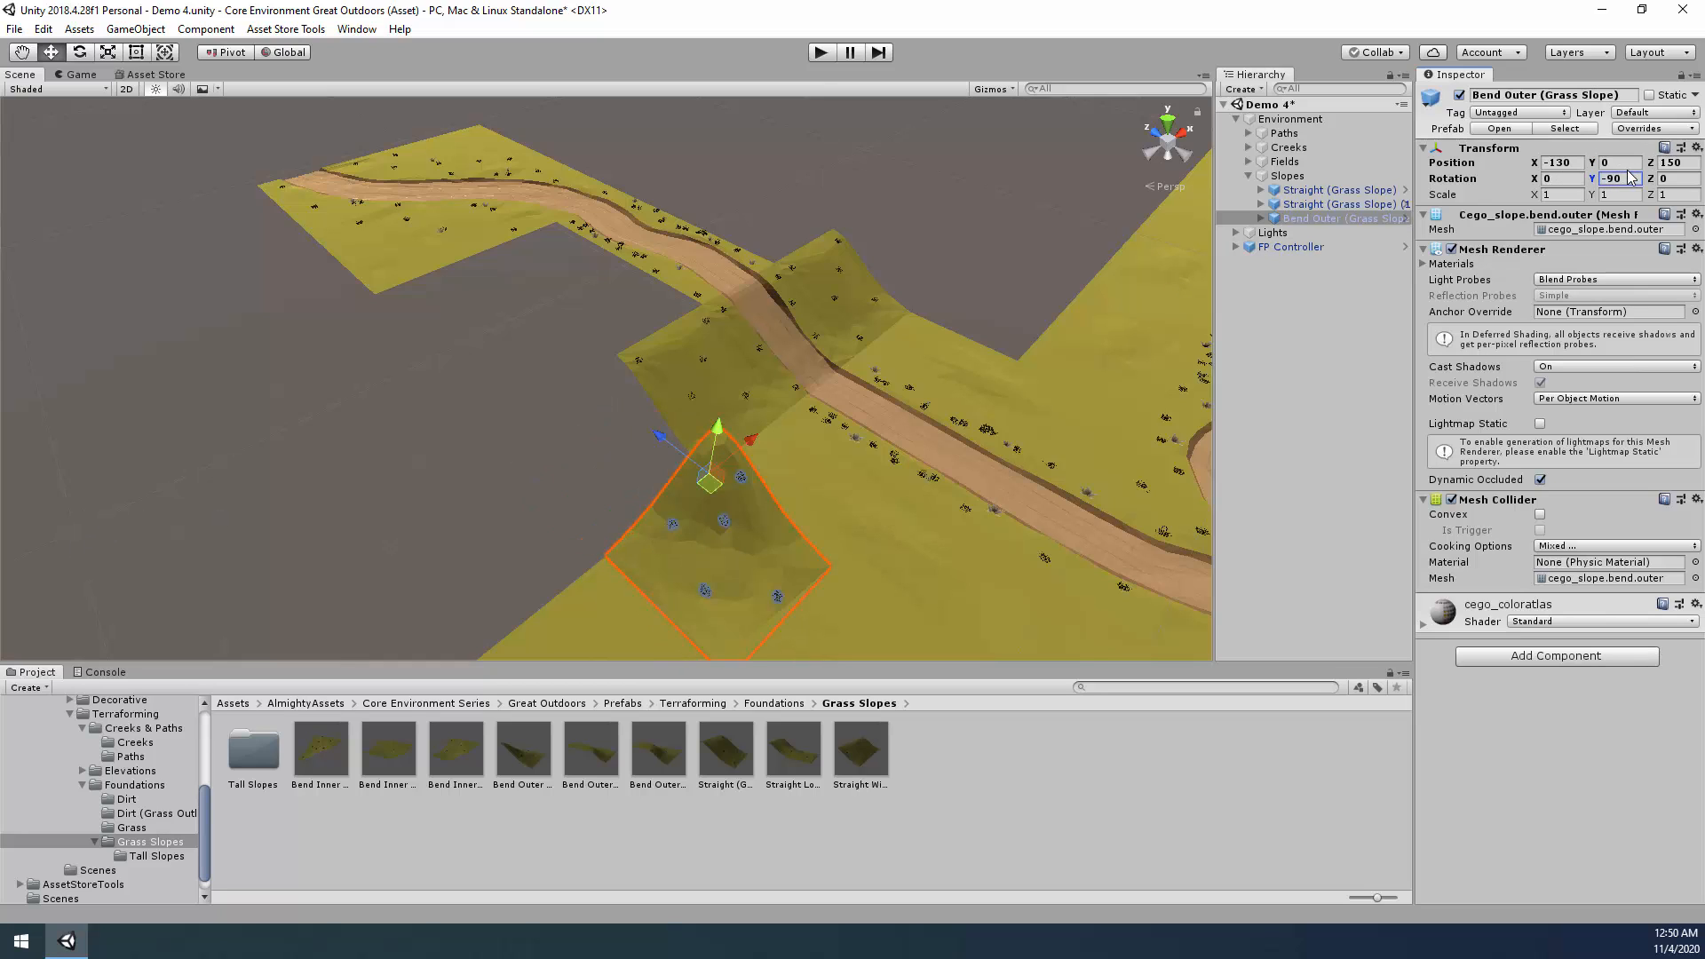
left_click_drag(712, 490, 618, 415)
Duplicate the Bend Outer slope, rotate the copy to -180 on Y and snap it to the opposite end of the slope row.
left_click_drag(876, 300, 833, 369, "alt")
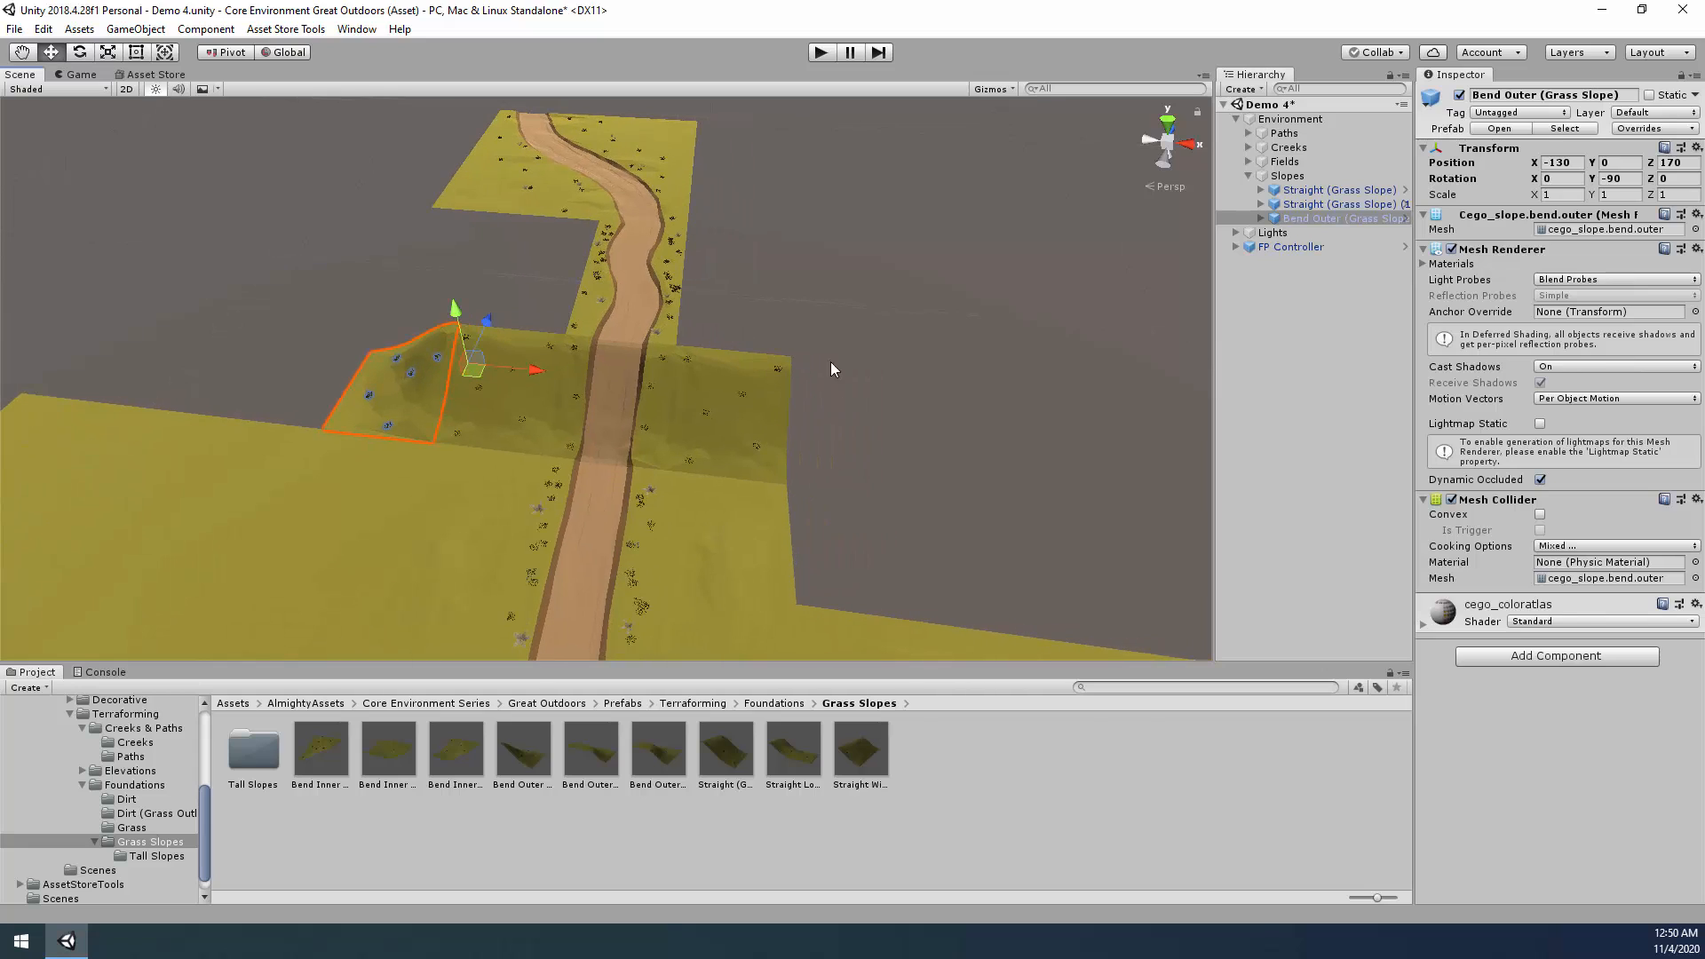
key("ctrl+d")
left_click_drag(474, 370, 873, 409)
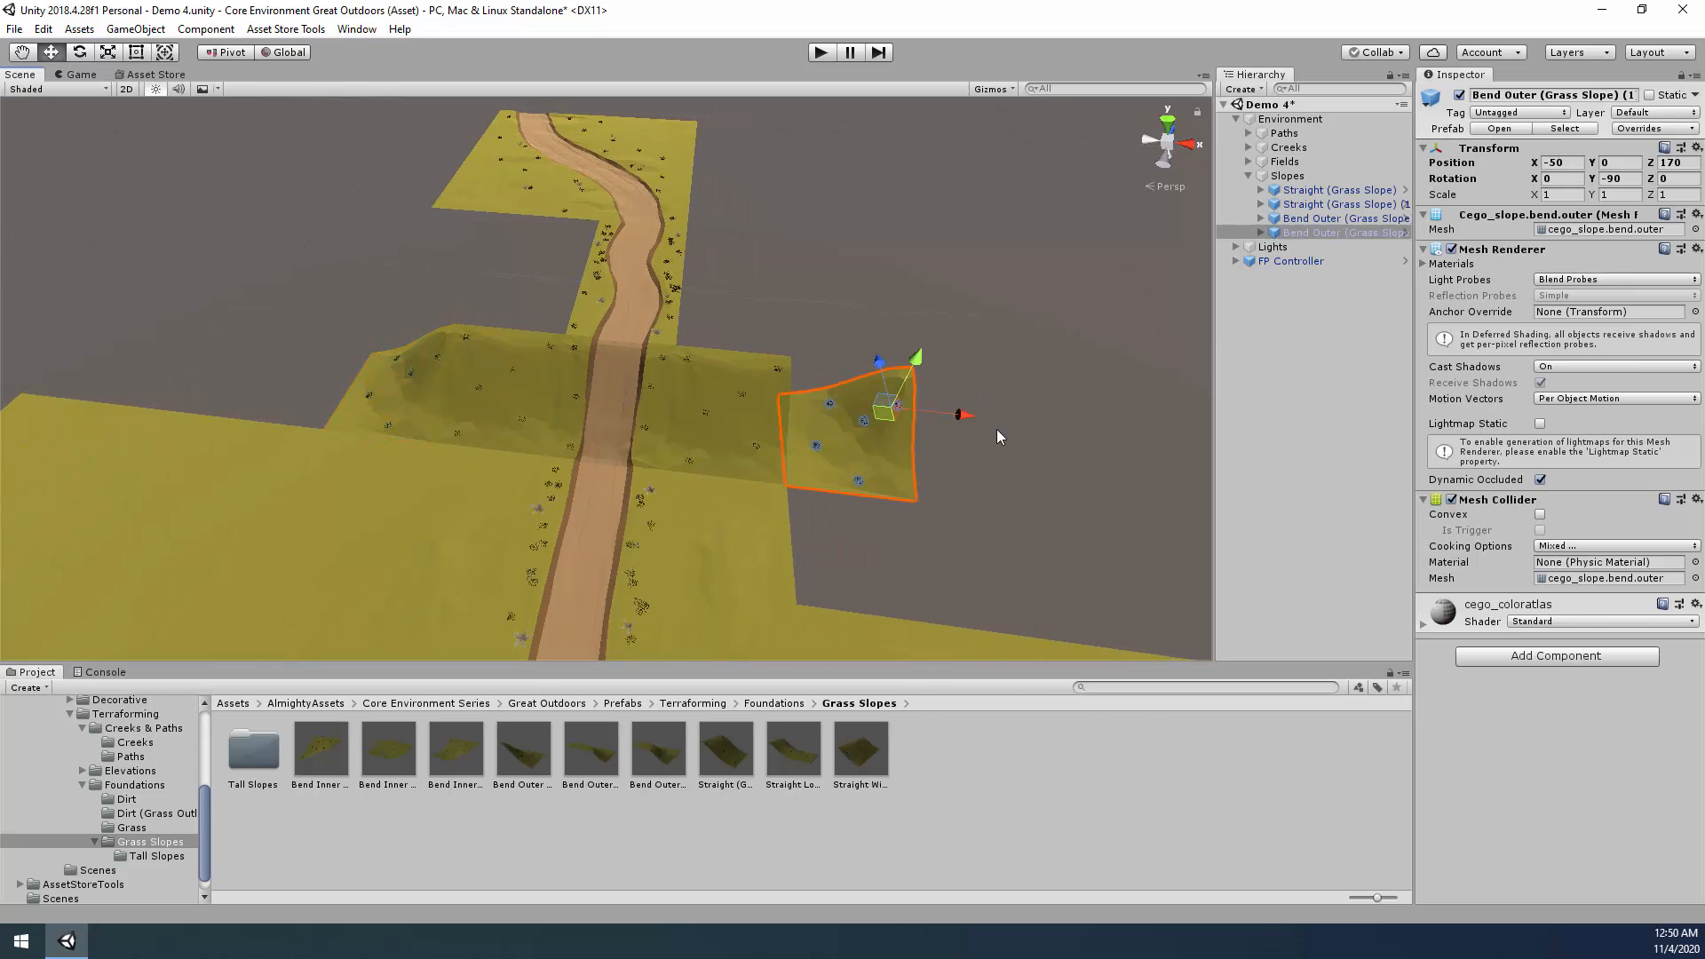
key("e")
left_click_drag(881, 476, 1122, 513)
key("w")
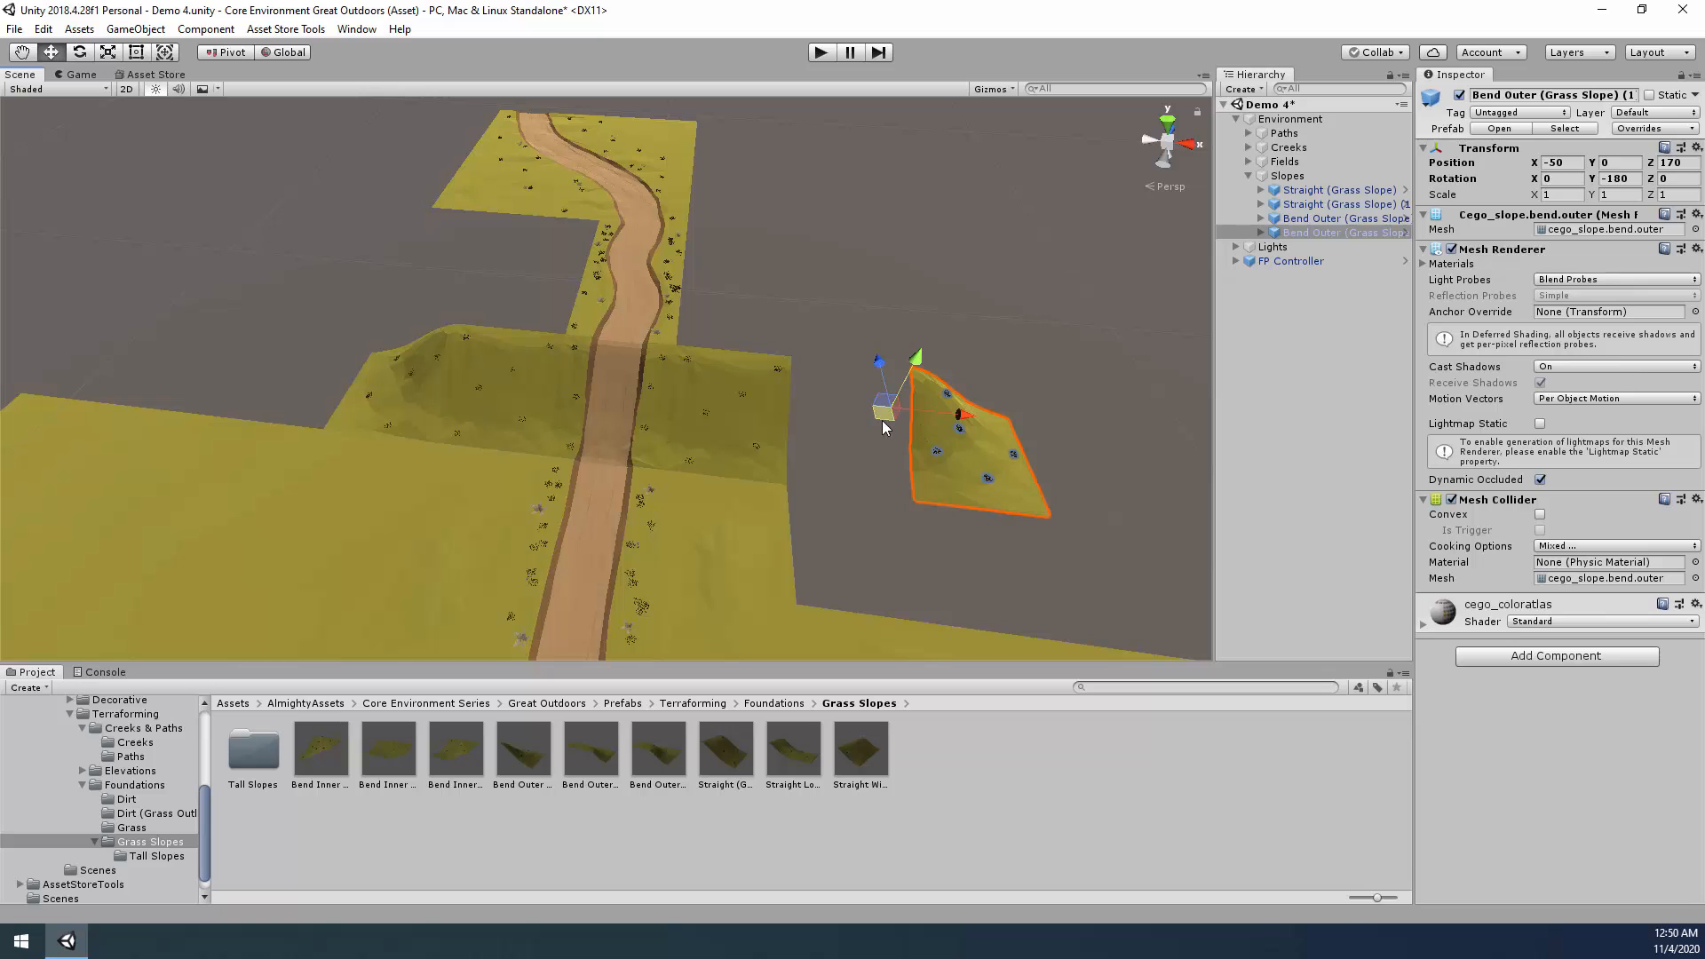
left_click_drag(882, 419, 775, 414)
left_click(1019, 418)
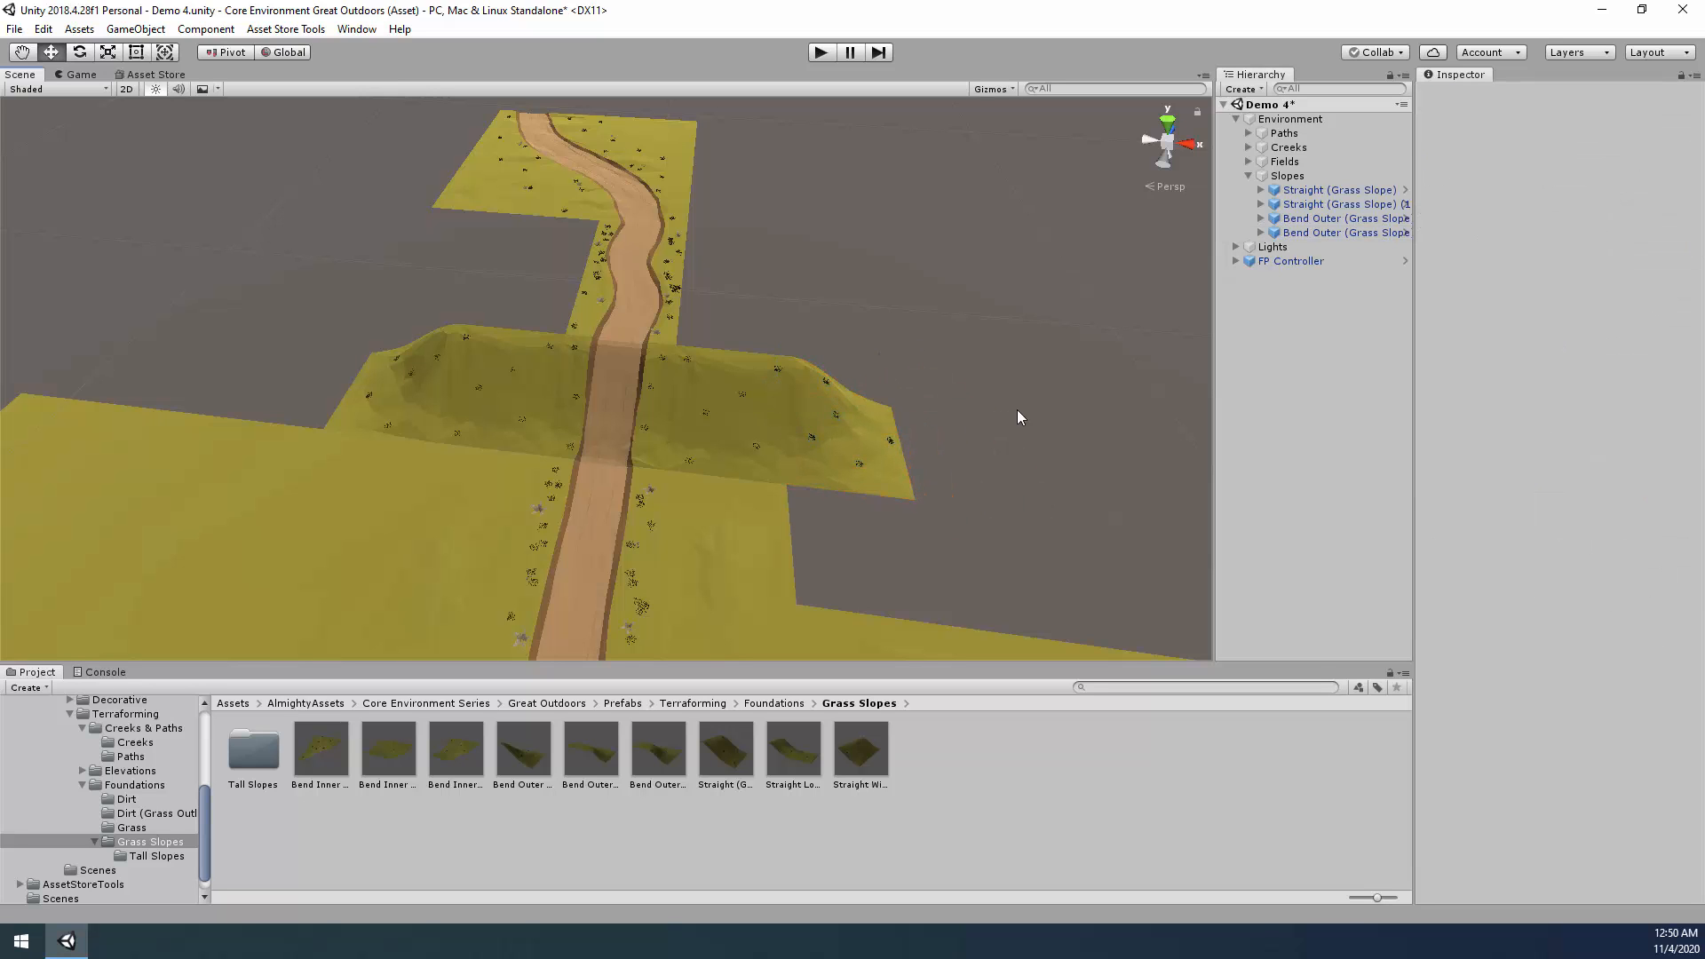
Add the Straight Wide grass slope under Slopes and move it beside the raised path at X -80, Z 190.
left_click_drag(1019, 418, 737, 557, "alt")
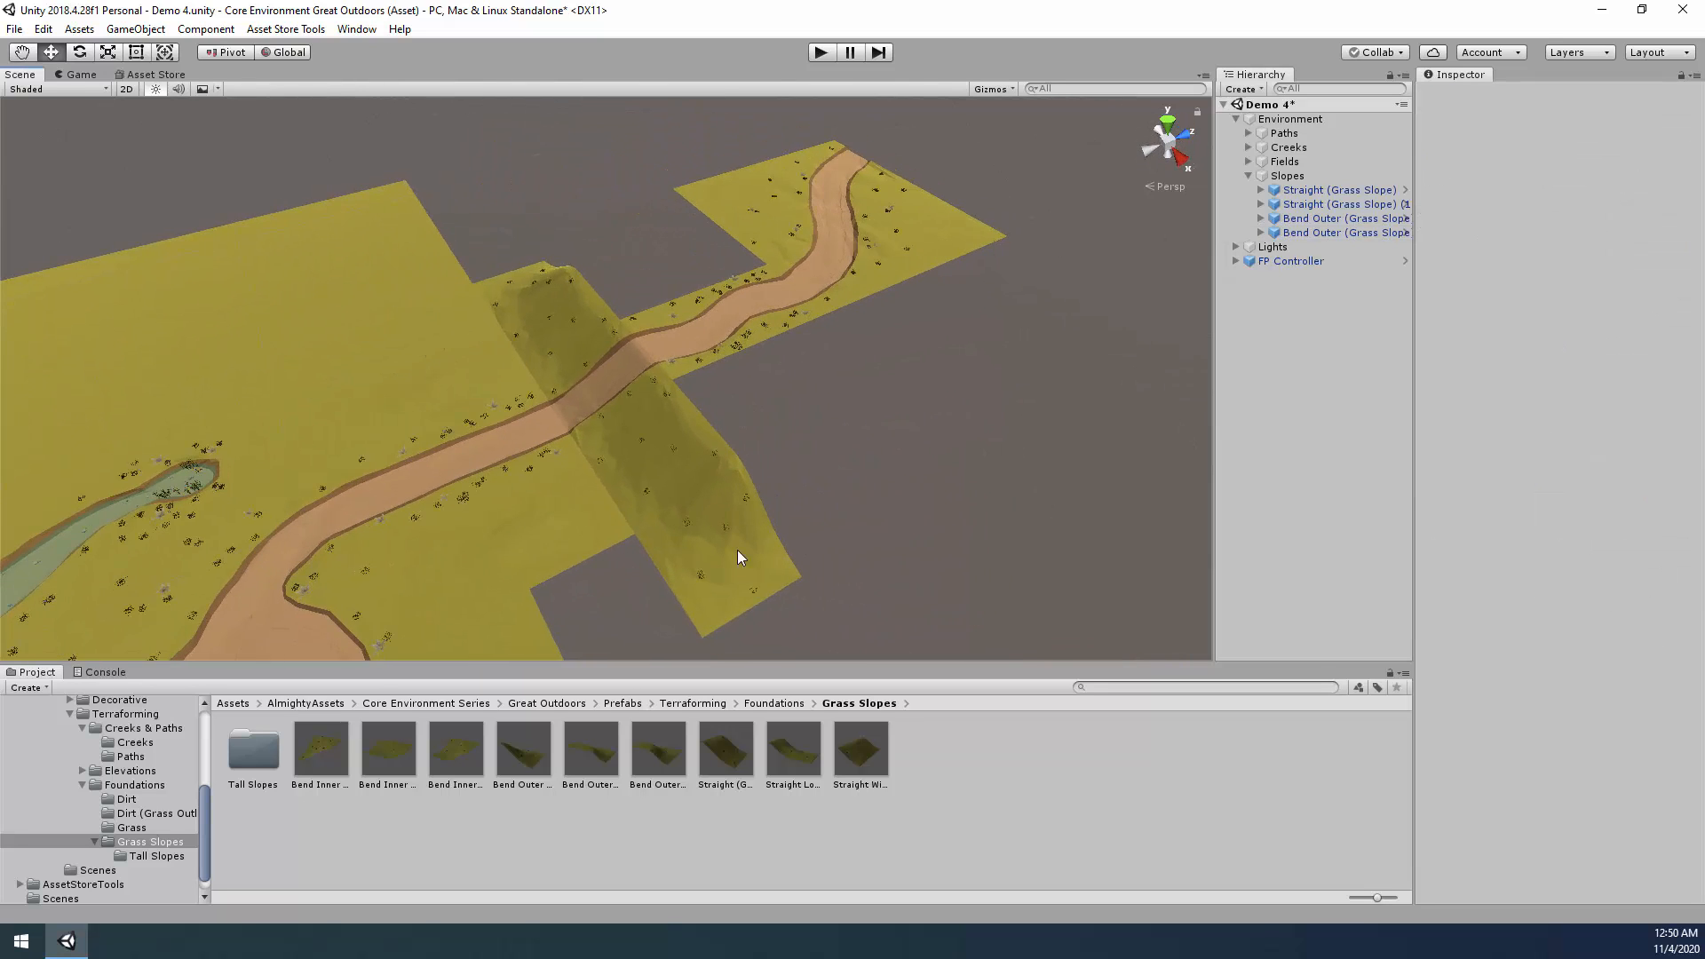
left_click(725, 747)
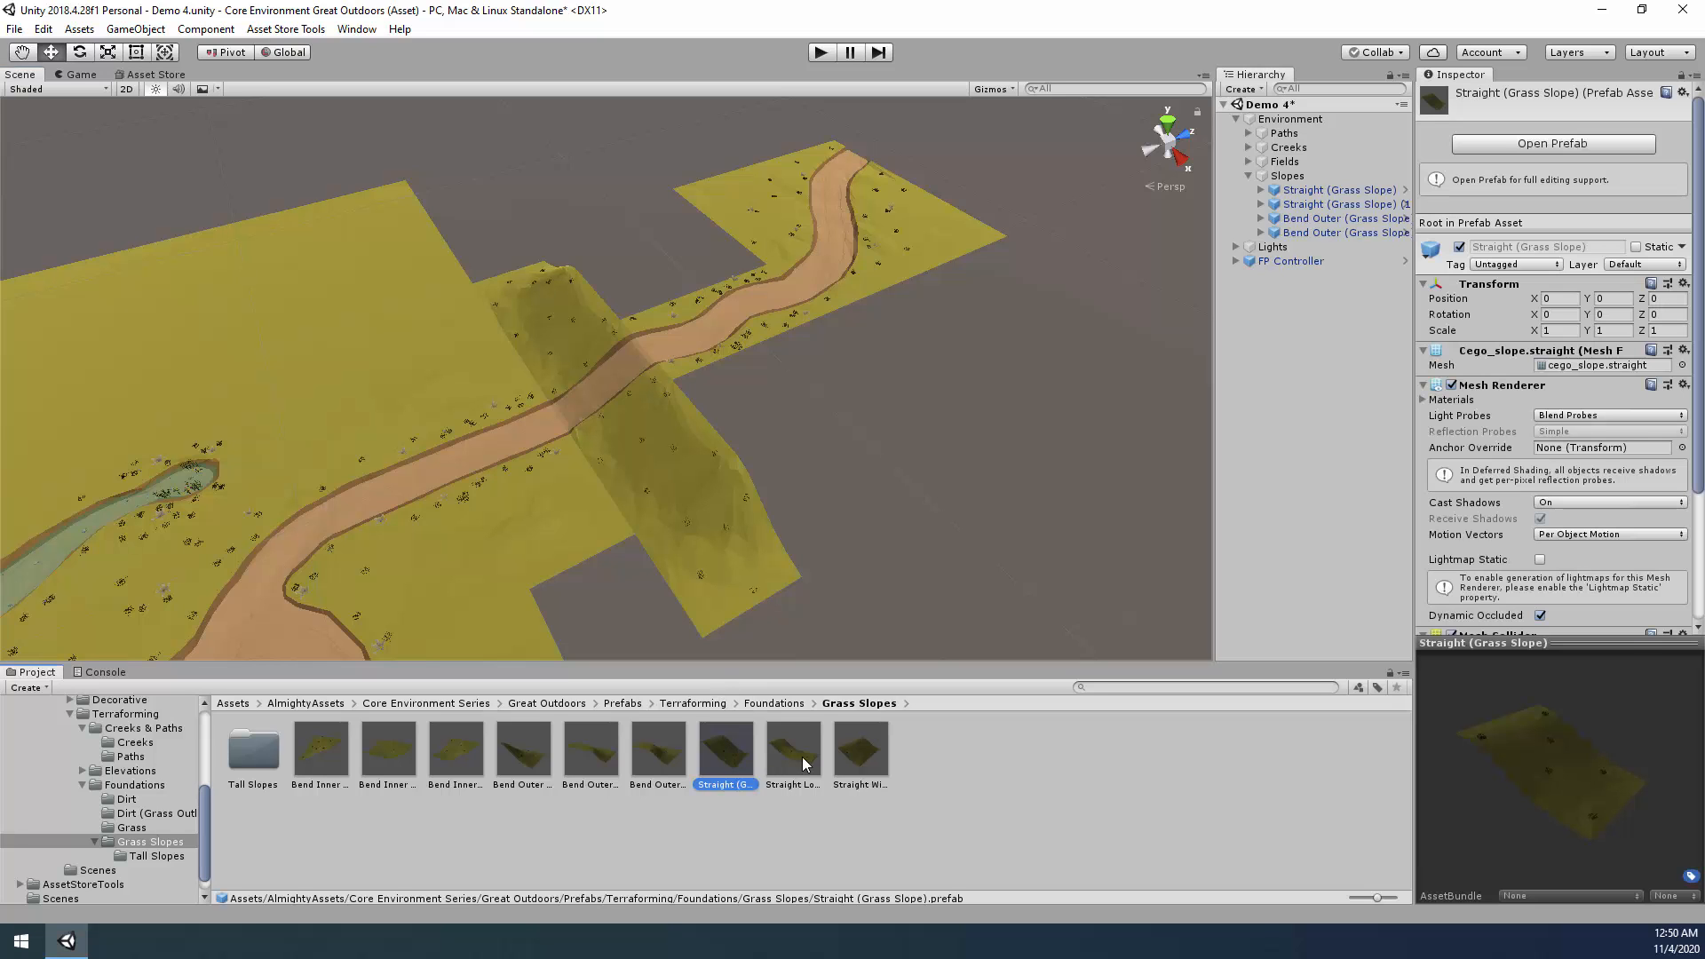
left_click(868, 750)
left_click_drag(869, 751, 1318, 177)
right_click_drag(742, 391, 406, 361)
left_click_drag(265, 386, 1064, 512)
right_click_drag(1065, 513, 544, 499)
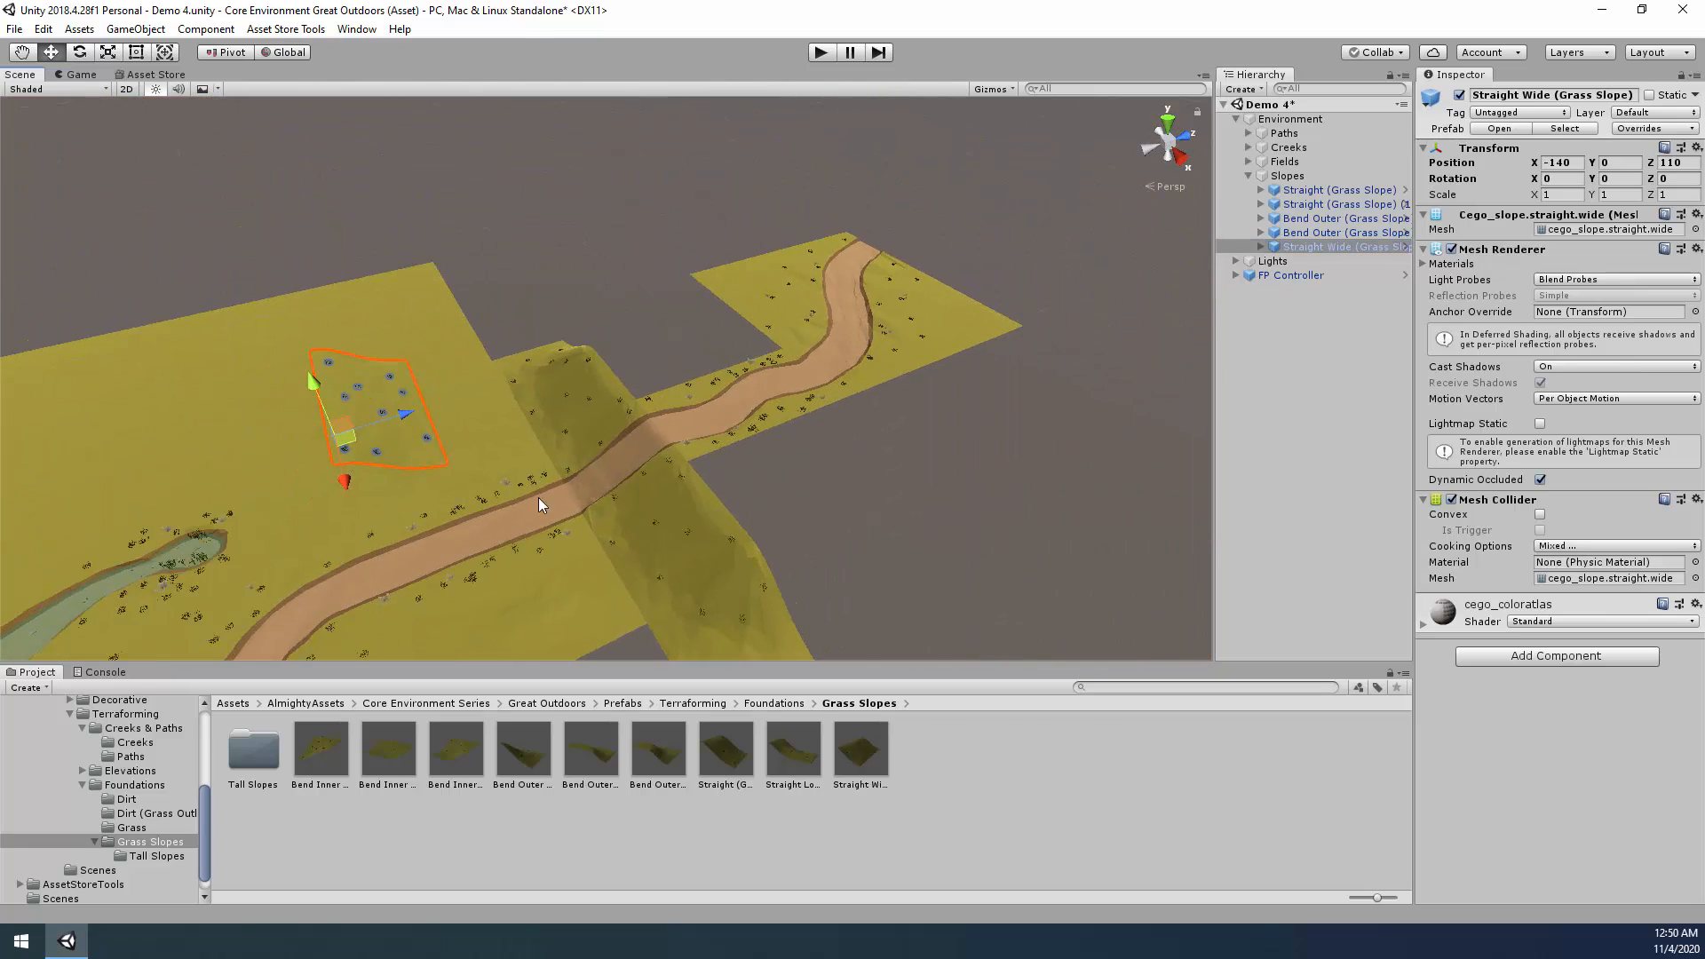
left_click_drag(360, 437, 808, 511)
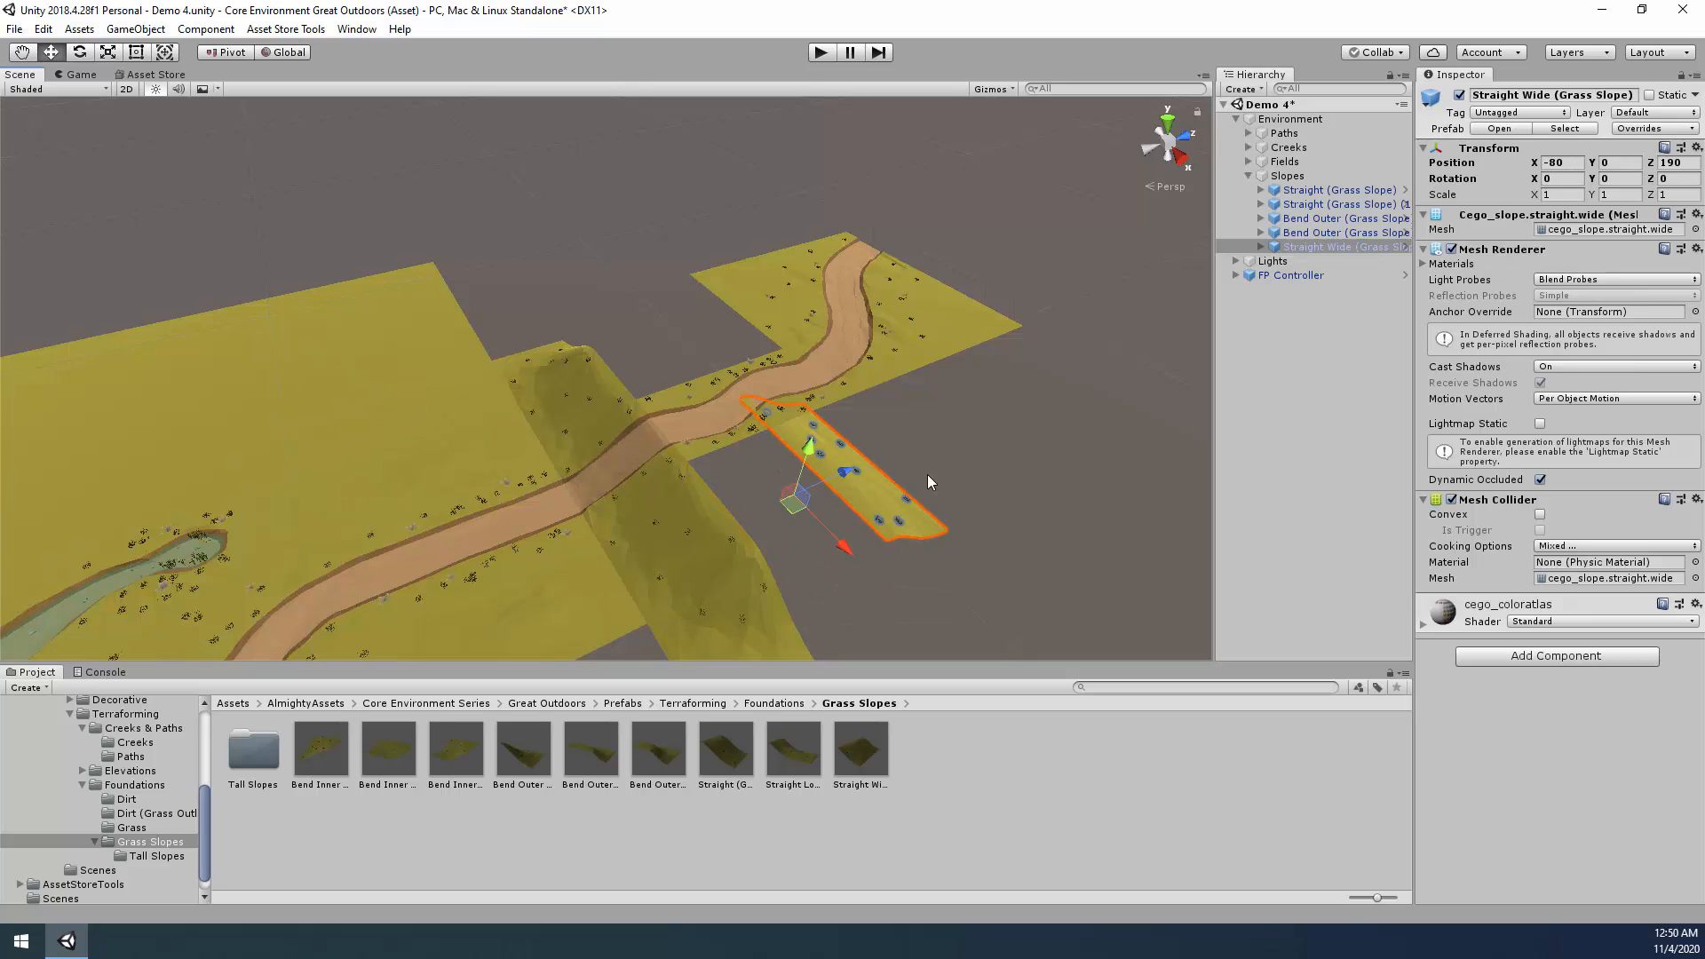
Set the Straight Wide slope's Y rotation to 90.
left_click(1627, 177)
type("90")
right_click_drag(915, 445, 769, 352)
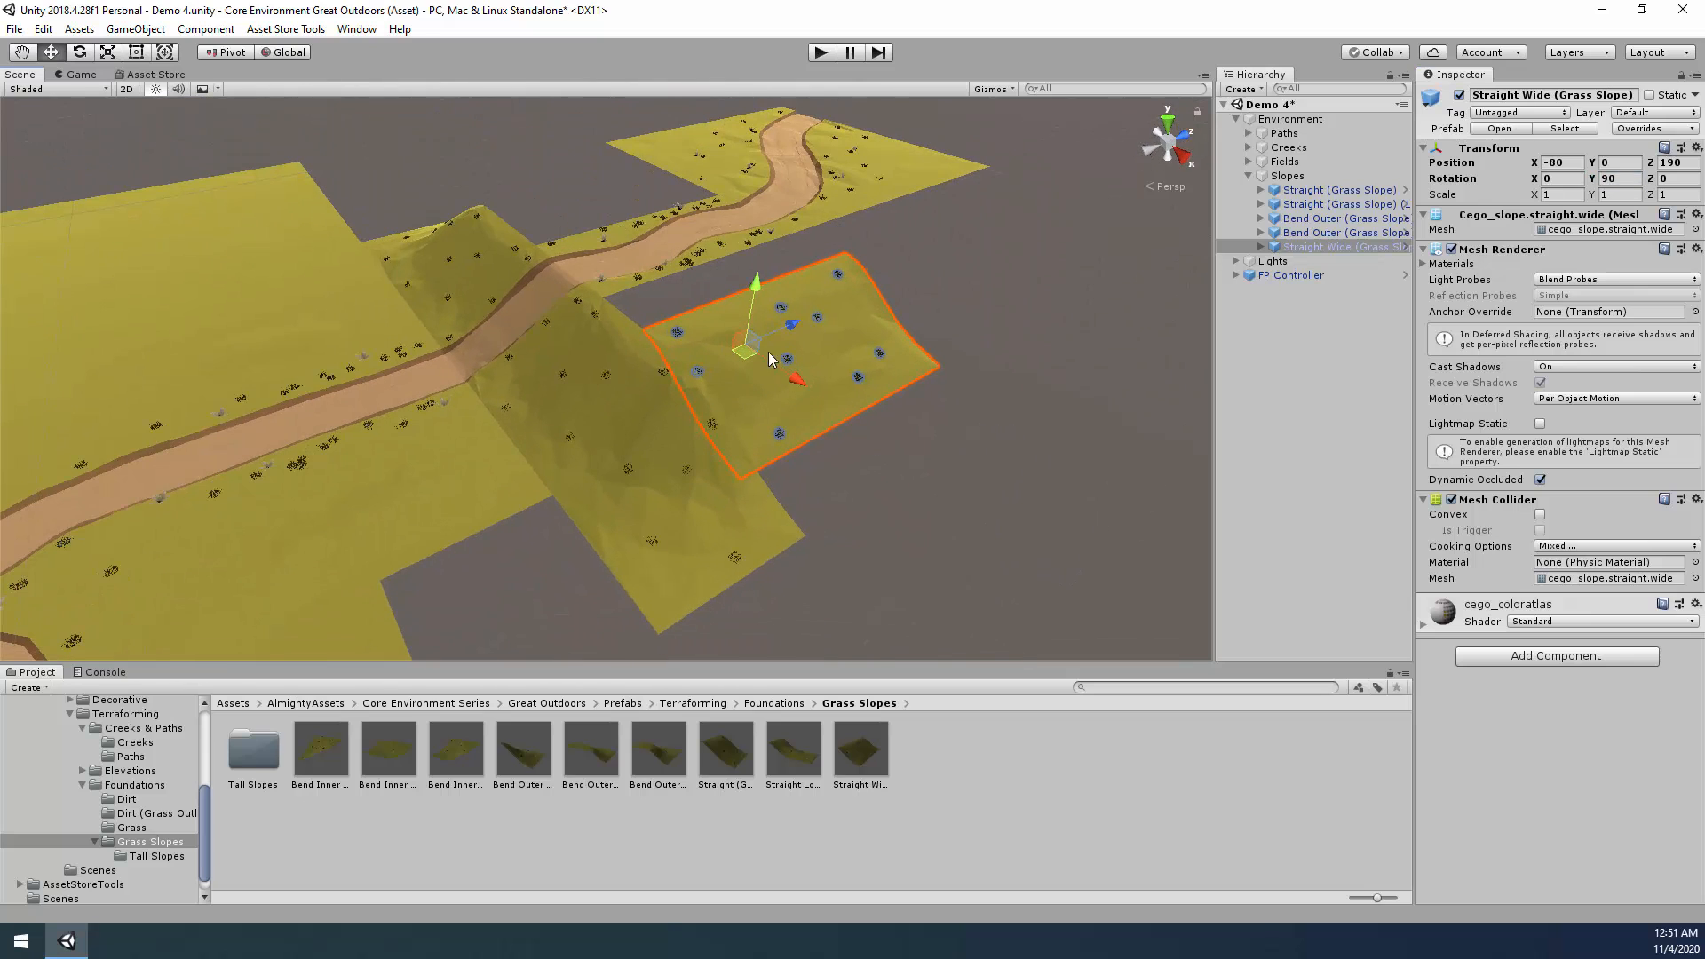
Snap the Straight Wide slope to X -70, Z 190, and place a duplicate with Y rotation -90 at X -130, Z 190.
left_click_drag(771, 355, 795, 382)
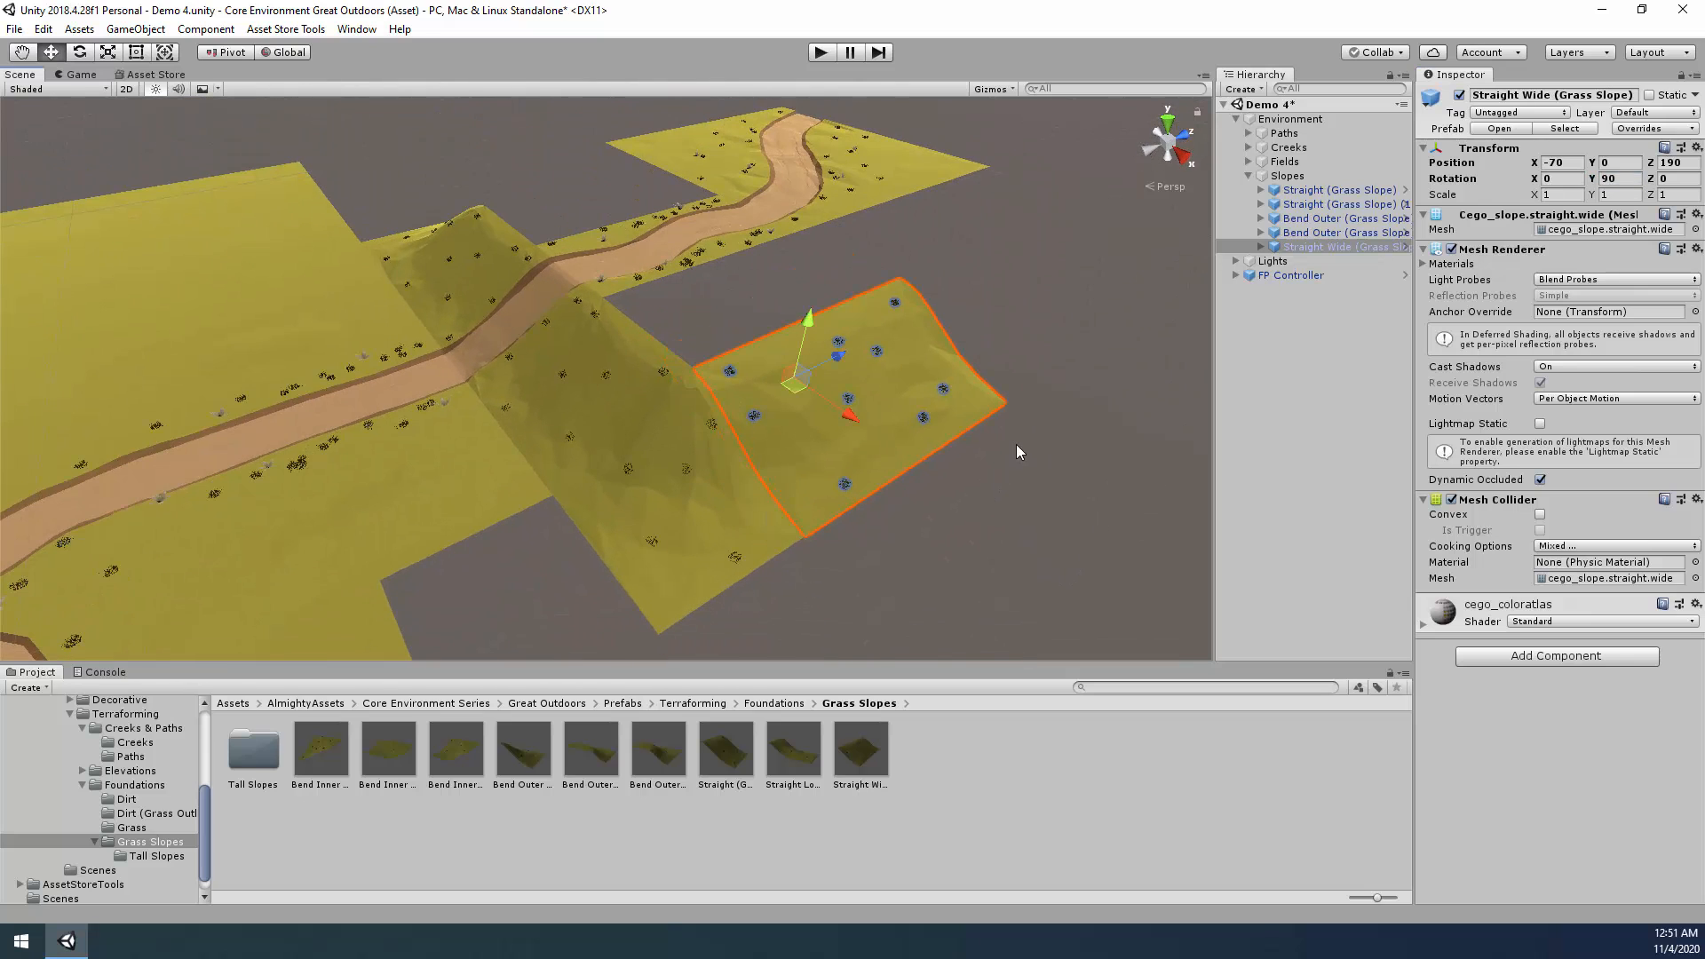
right_click_drag(1019, 437, 1356, 520)
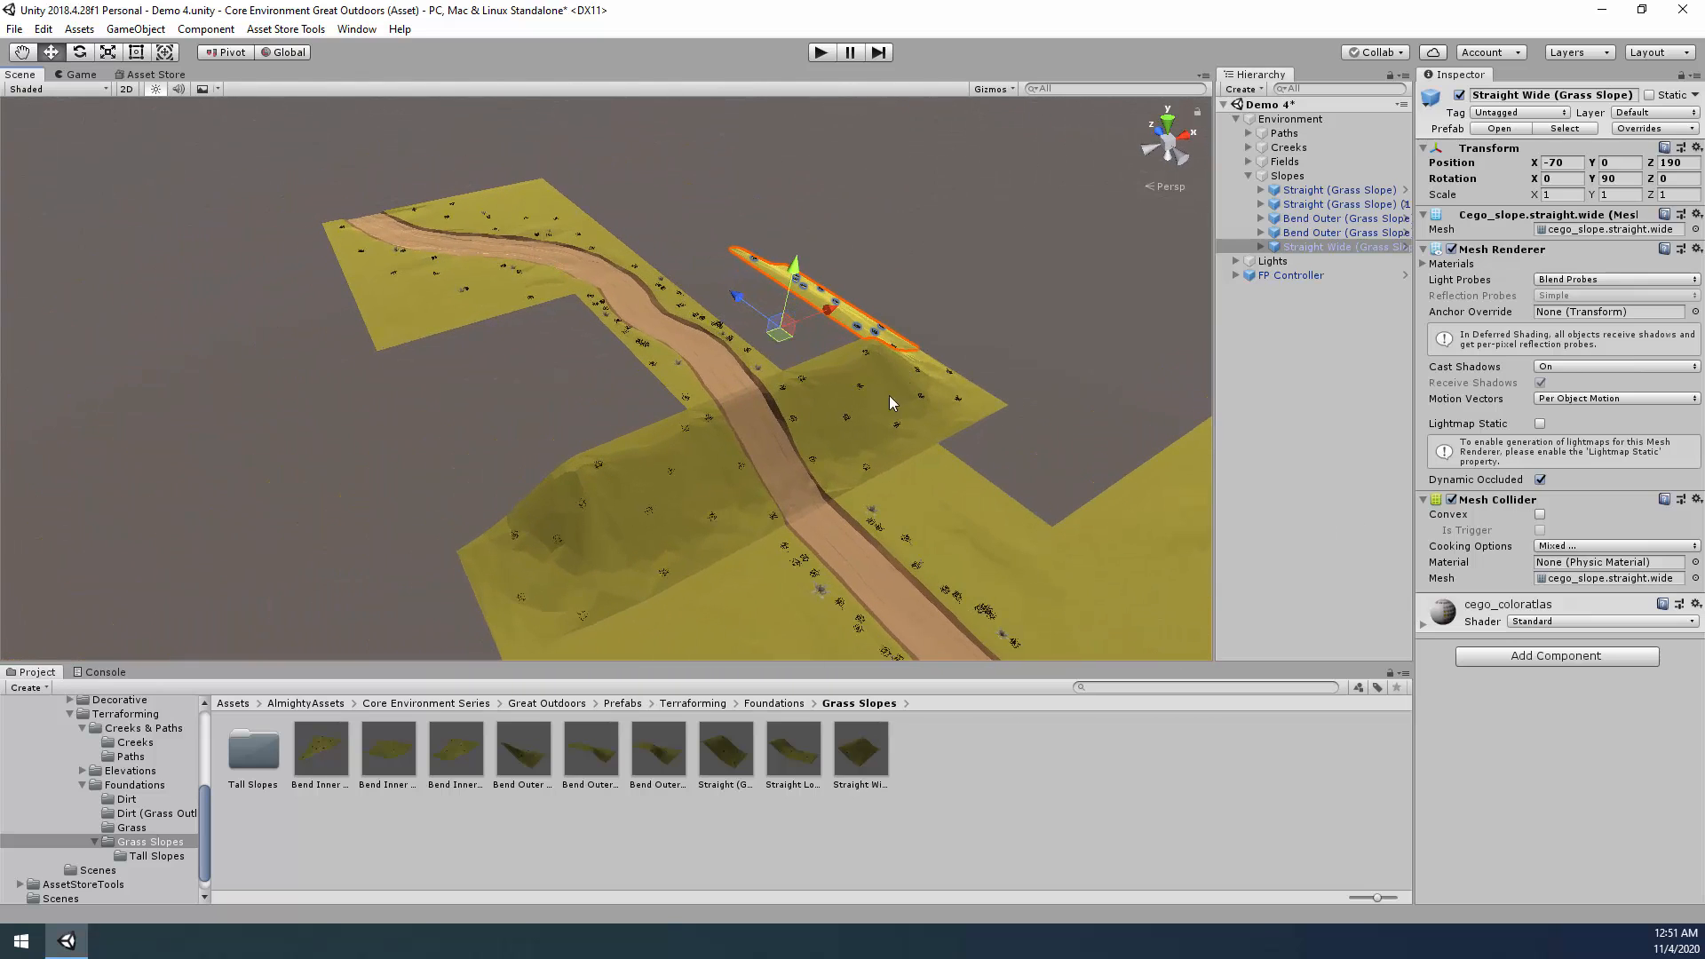
key("ctrl+d")
left_click_drag(783, 332, 431, 485)
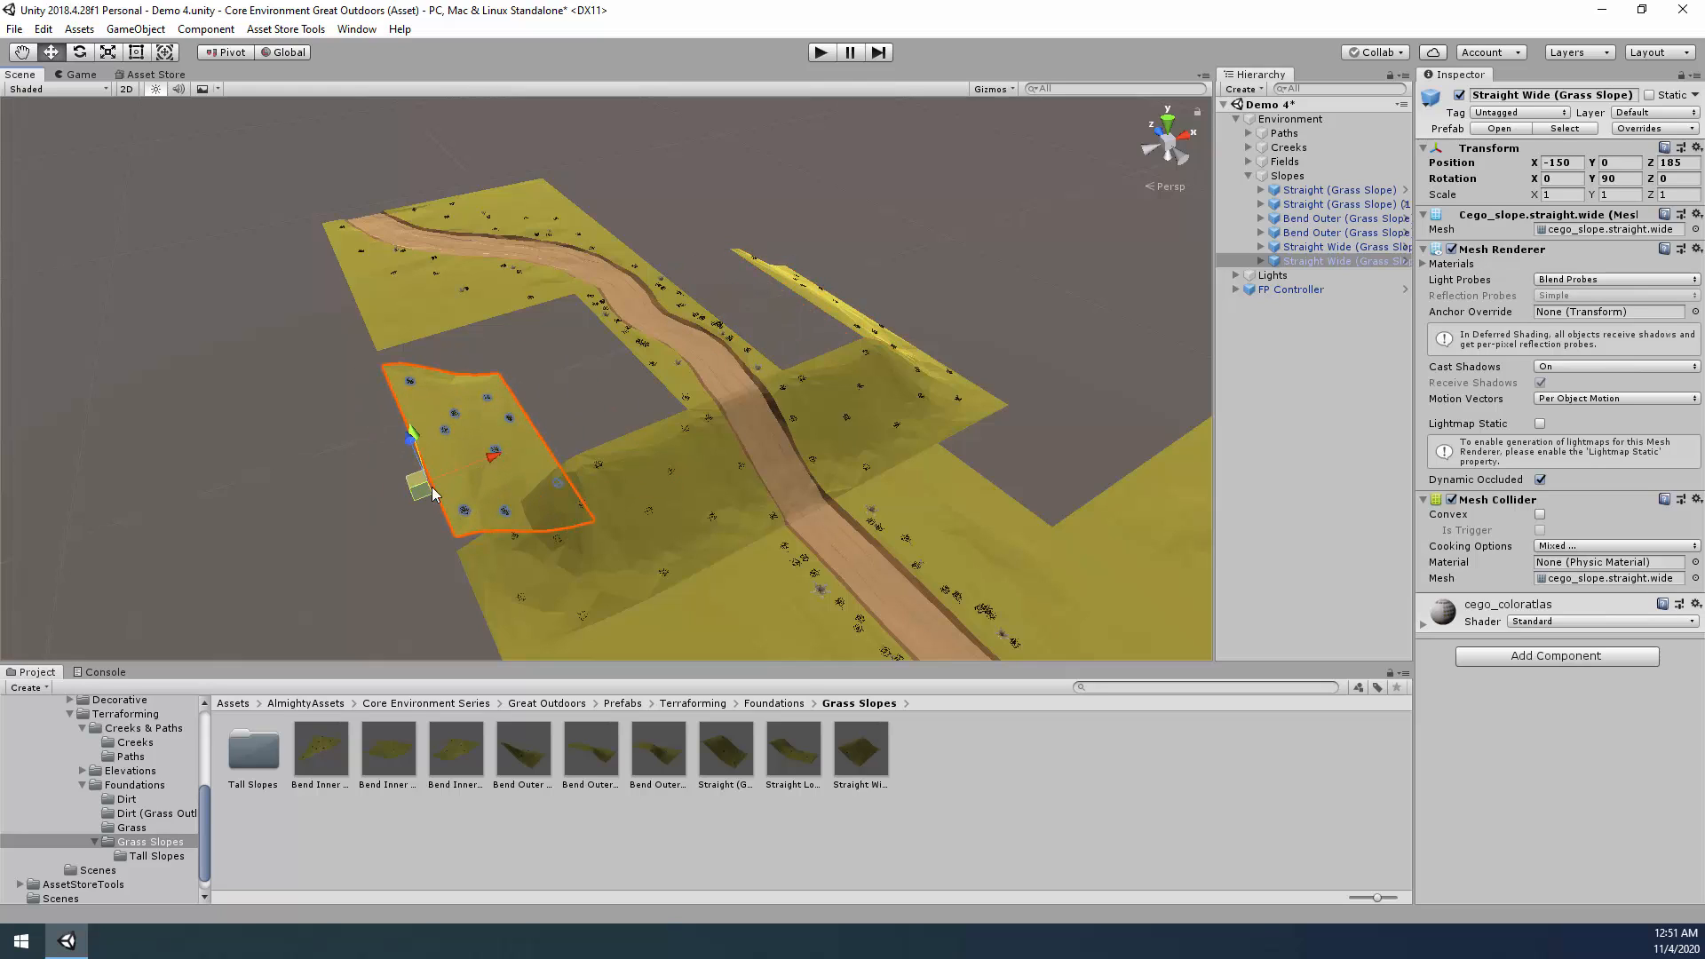
left_click(1631, 174)
type("-90")
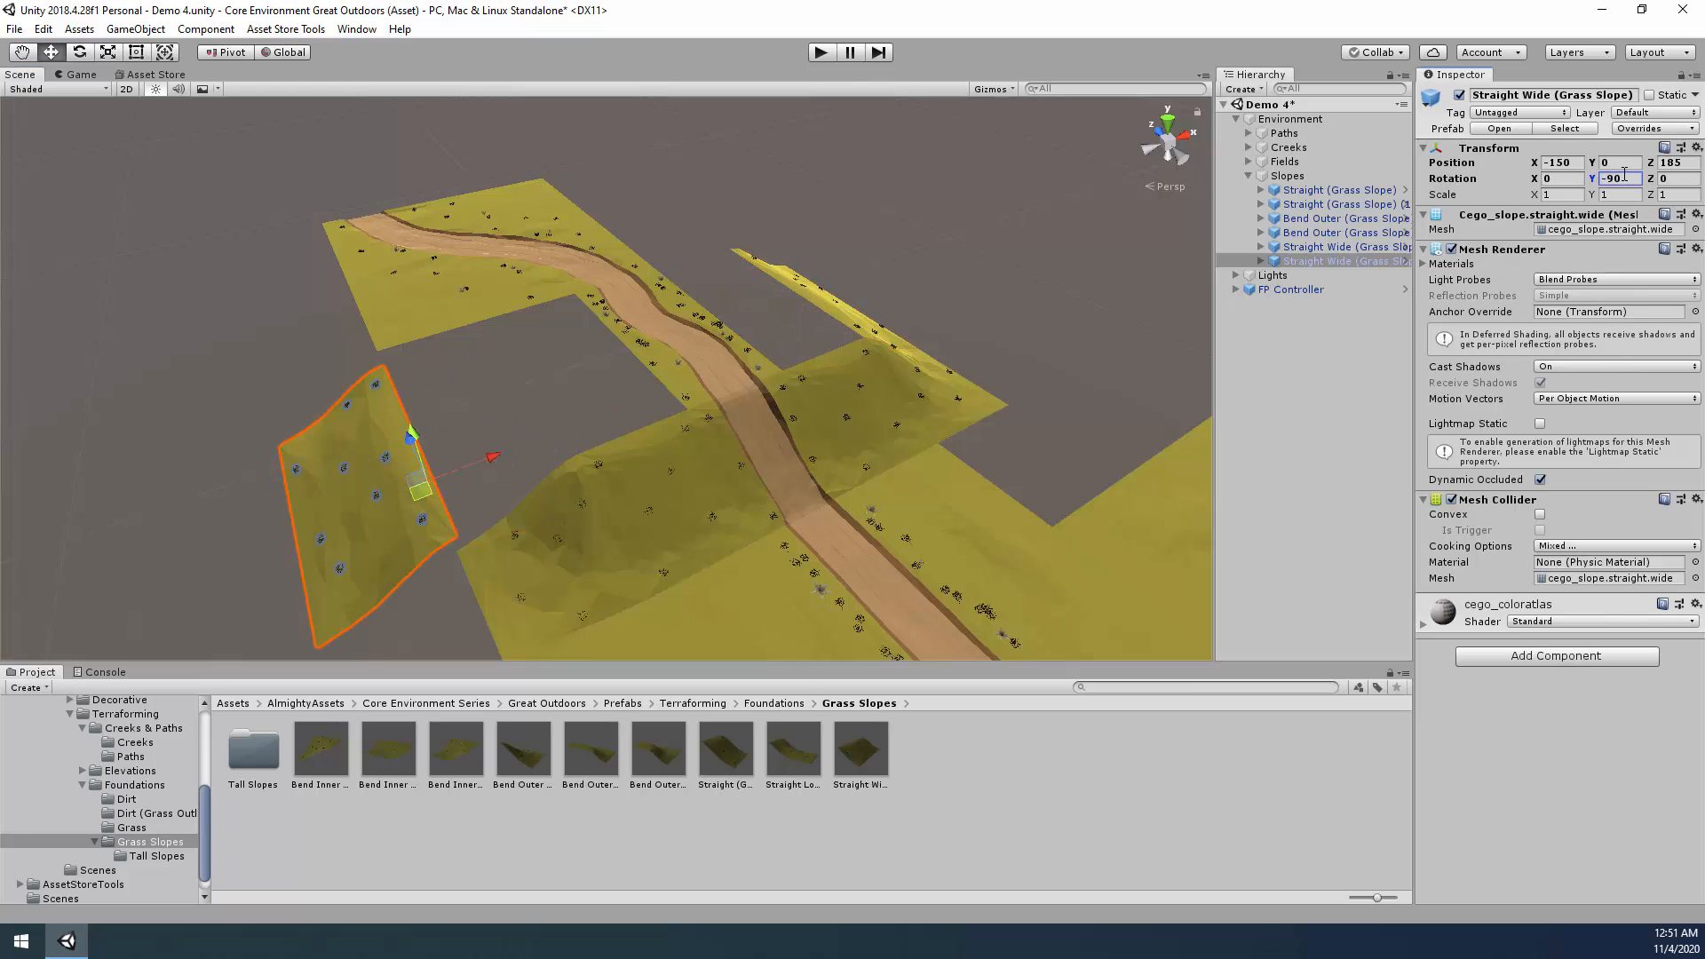
left_click_drag(422, 494, 534, 426)
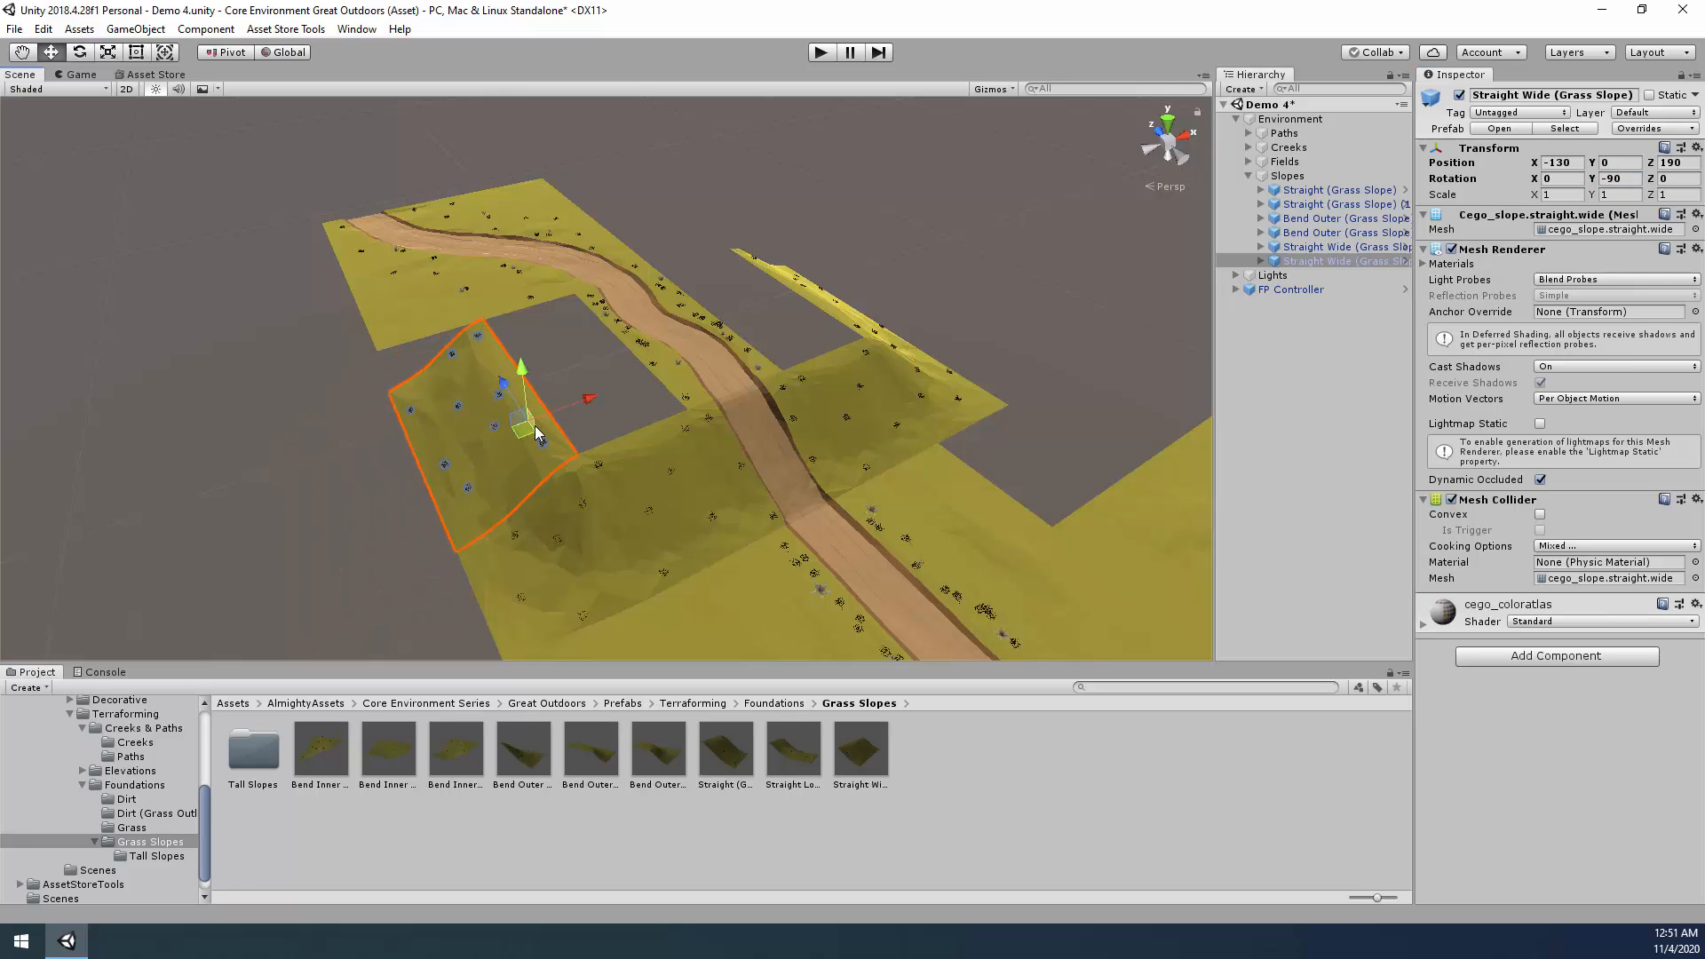
Move the duplicated Straight Wide slope to X -150, Z 230, along the edge of the raised path's field.
left_click(630, 425)
key("a")
right_click_drag(666, 428, 617, 452)
left_click(633, 453)
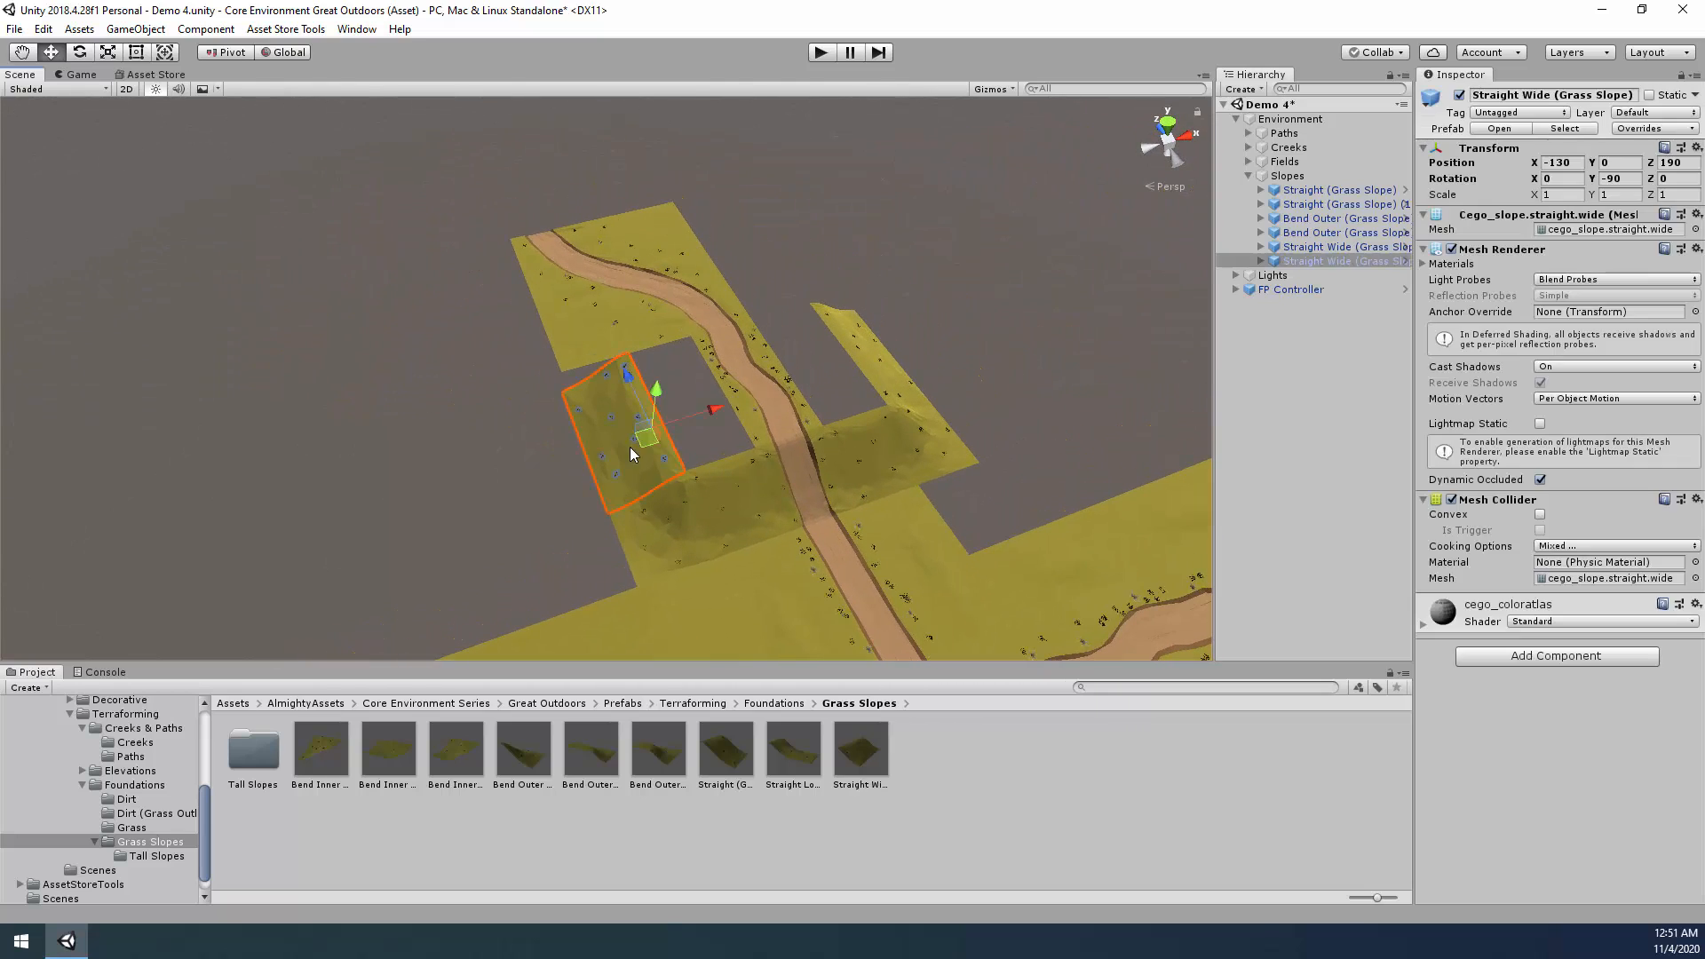
left_click_drag(652, 435, 541, 355)
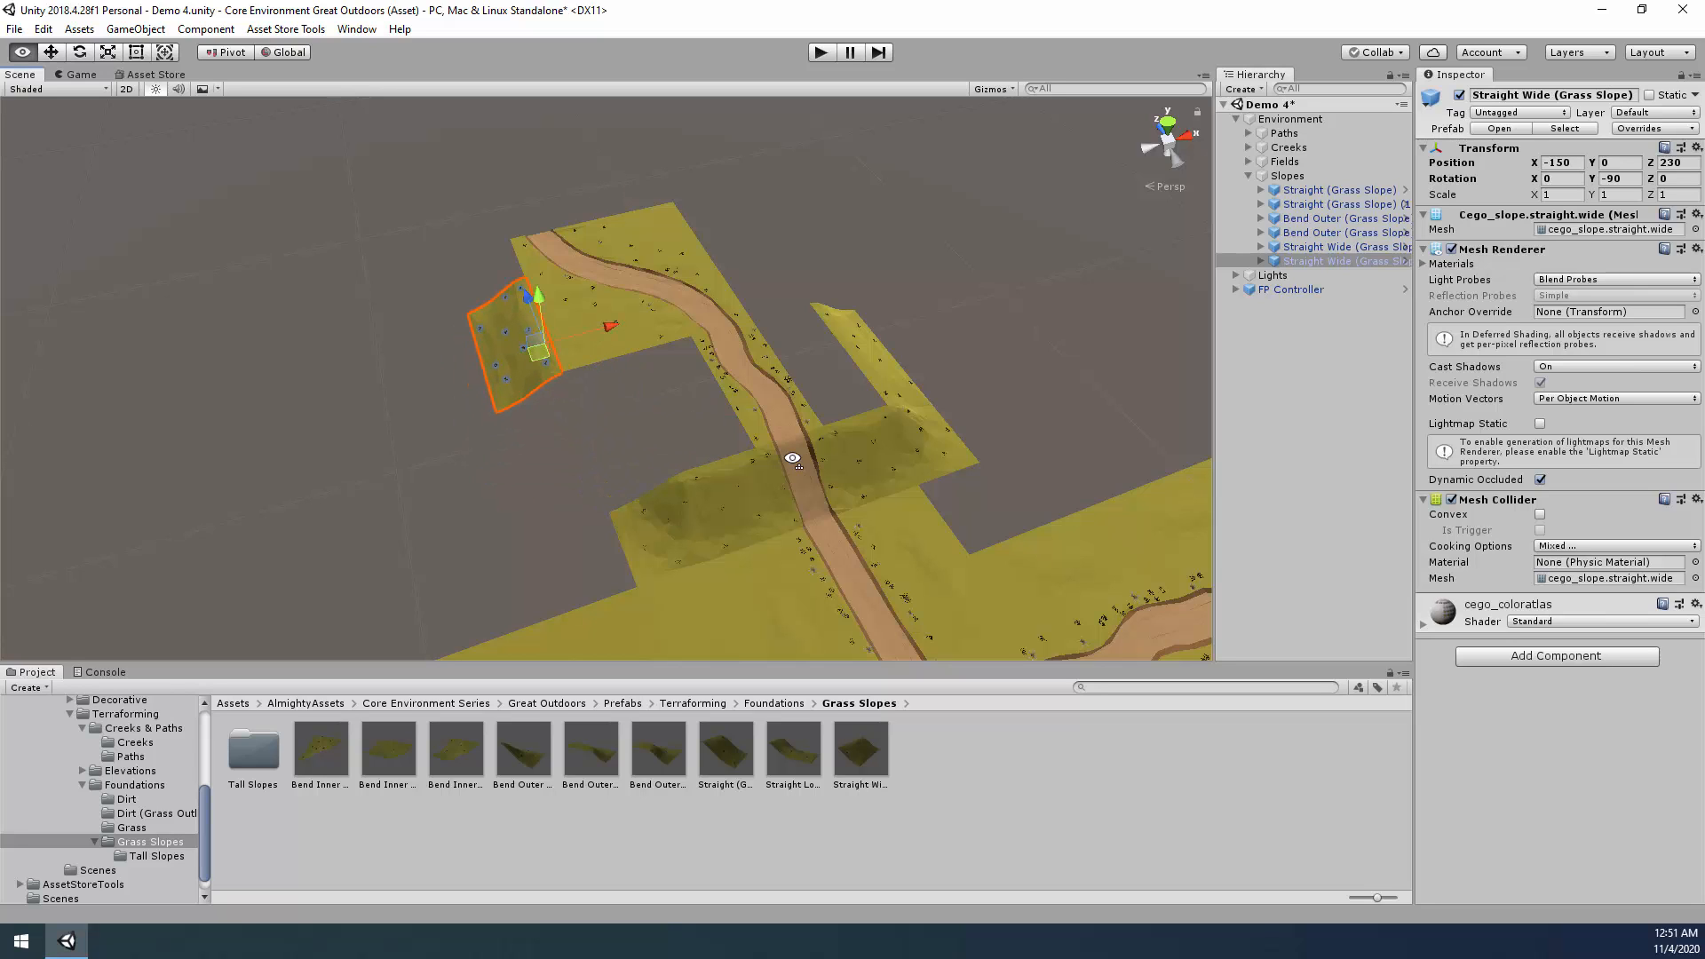
Duplicate the Straight slope beside the sloped path, rotate the copy to -90 on Y and snap it at X -130, Z 180.
right_click_drag(792, 457, 906, 442)
left_click(910, 439)
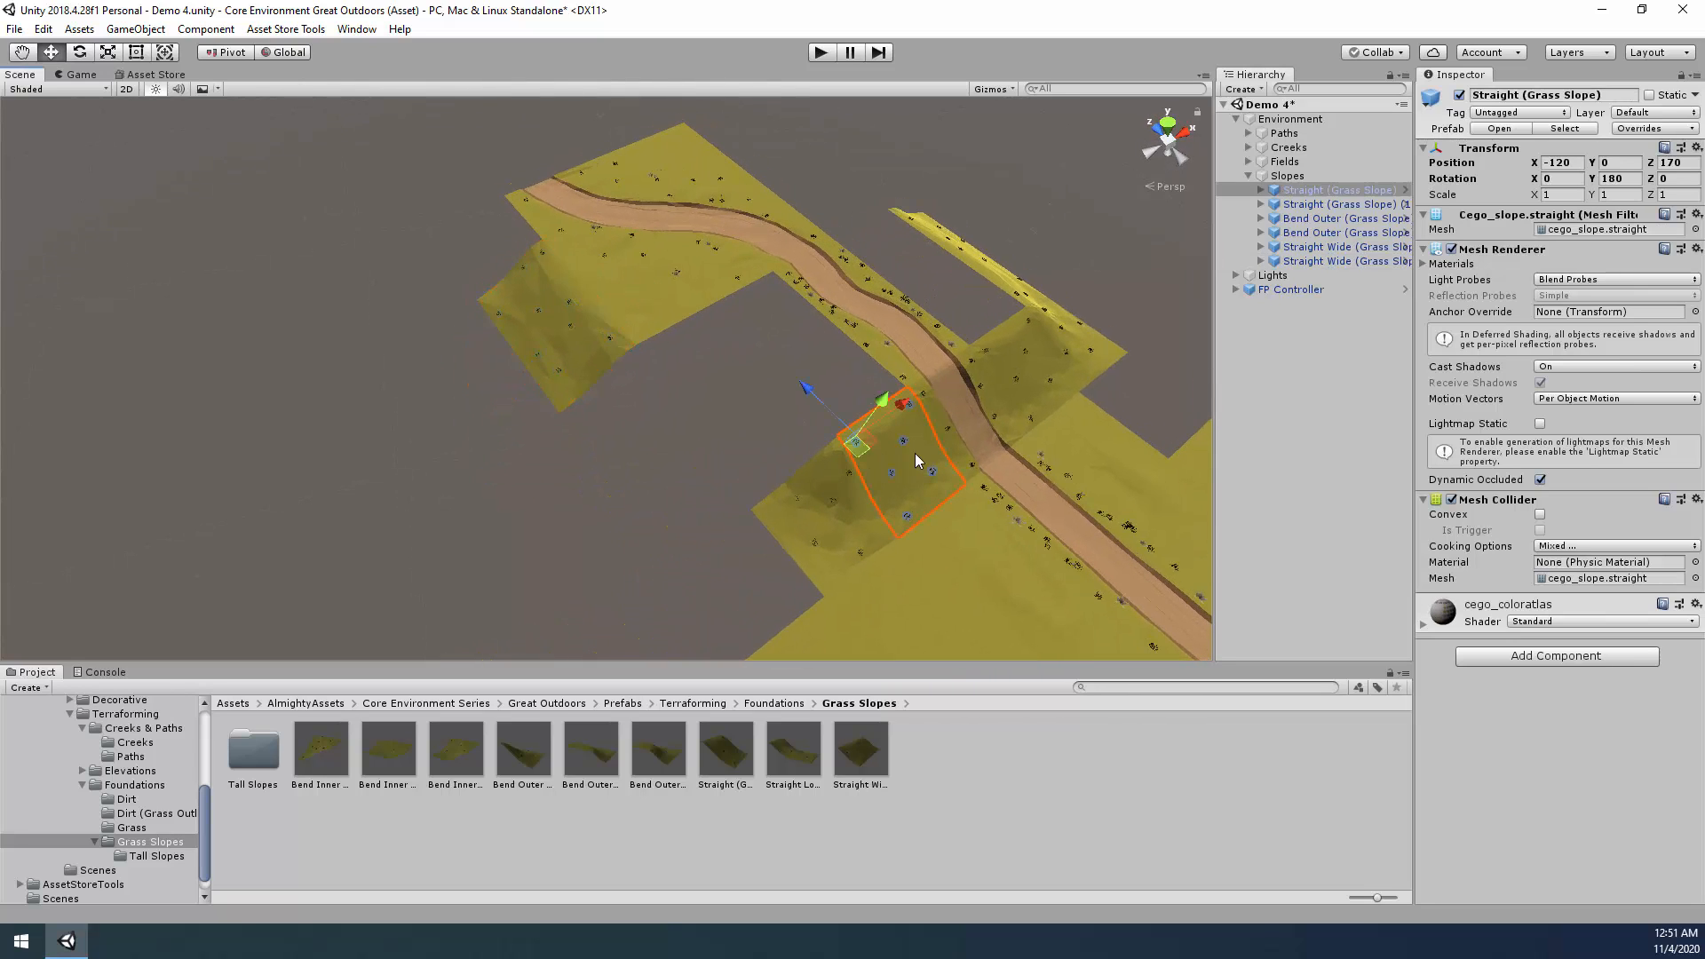
key("ctrl+d")
left_click_drag(864, 445, 702, 435)
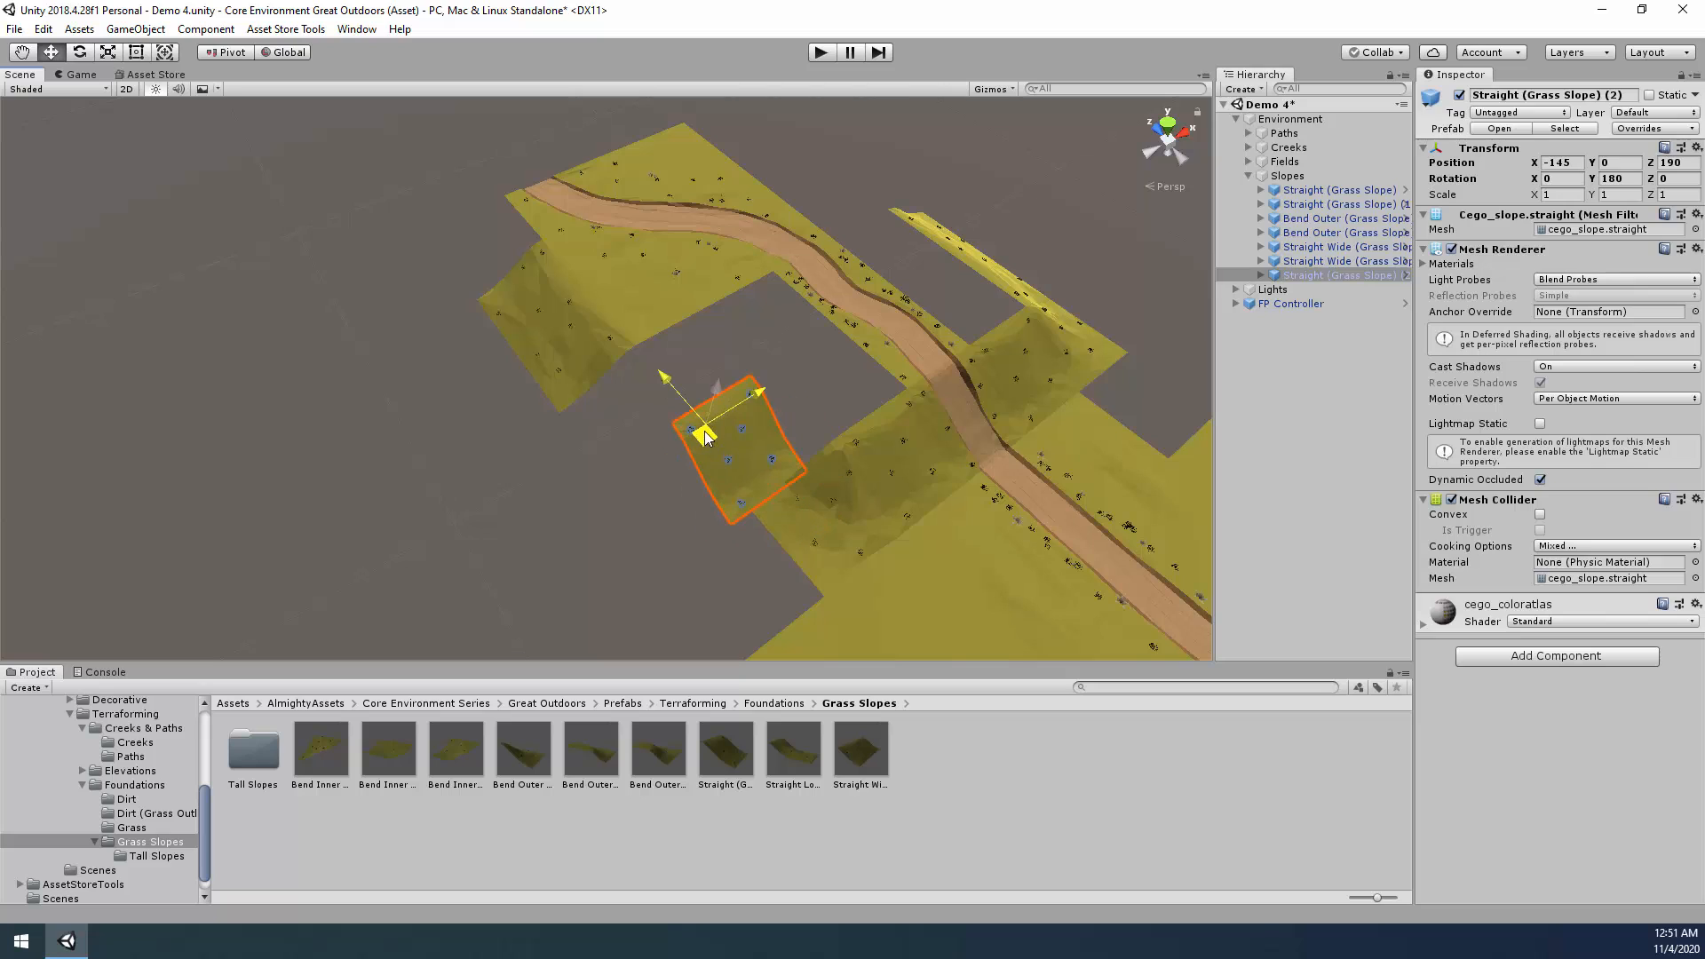
left_click(1621, 178)
type("-90")
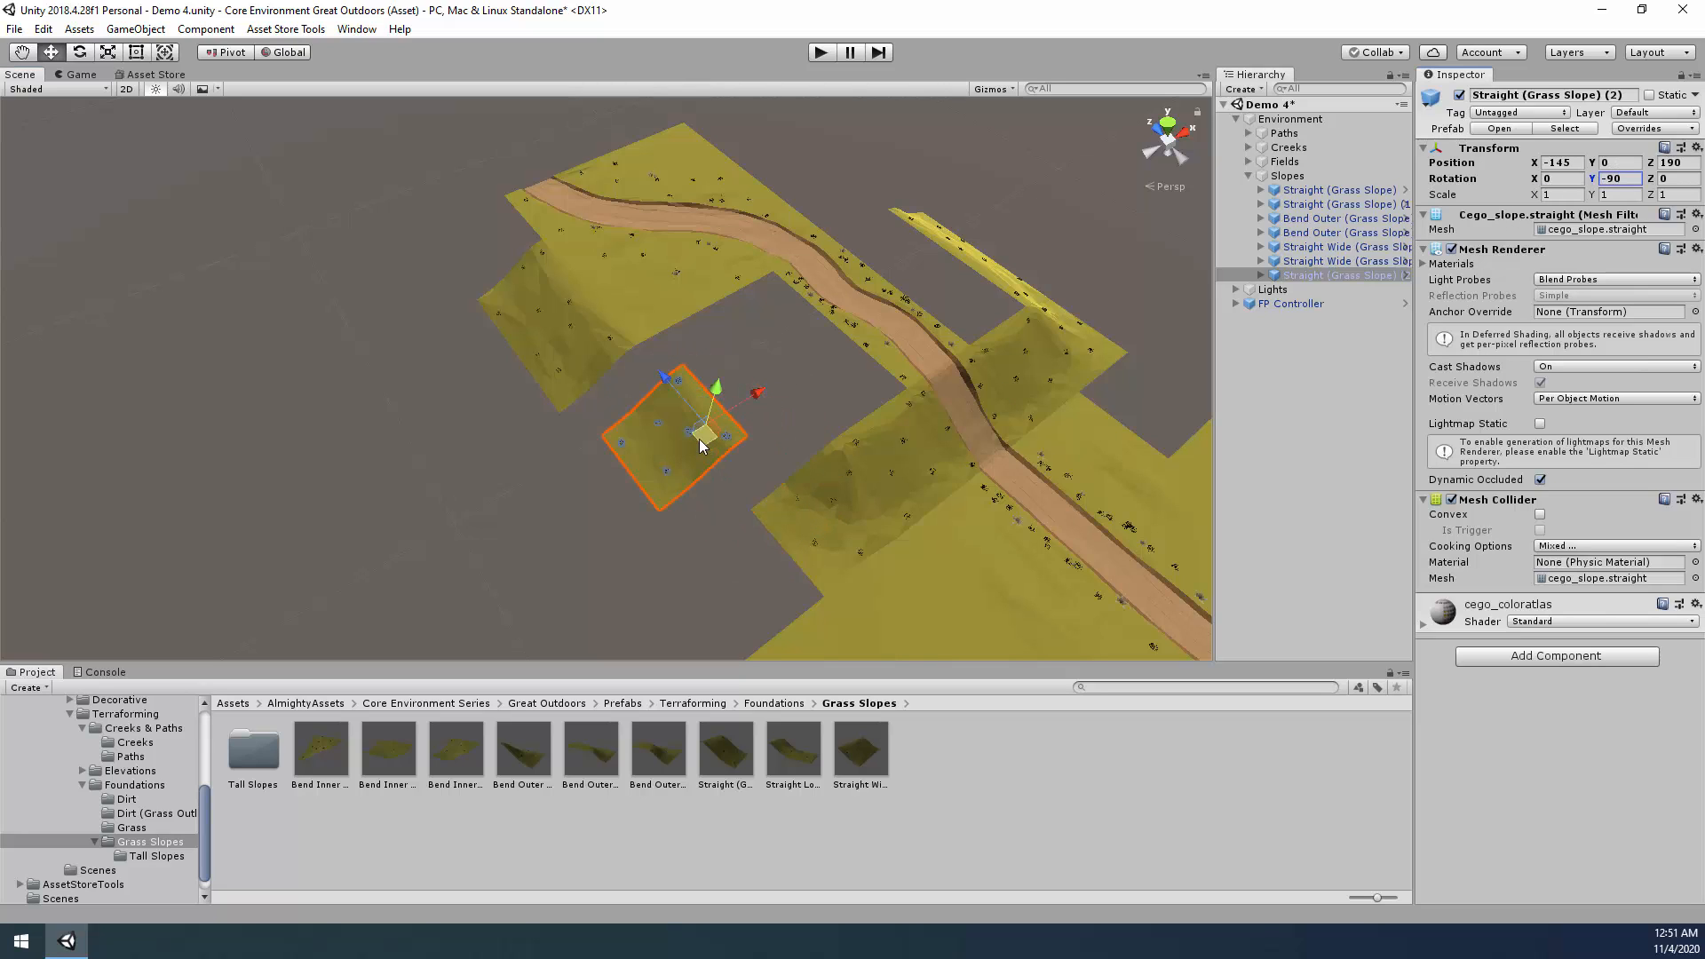
left_click_drag(700, 439, 804, 442)
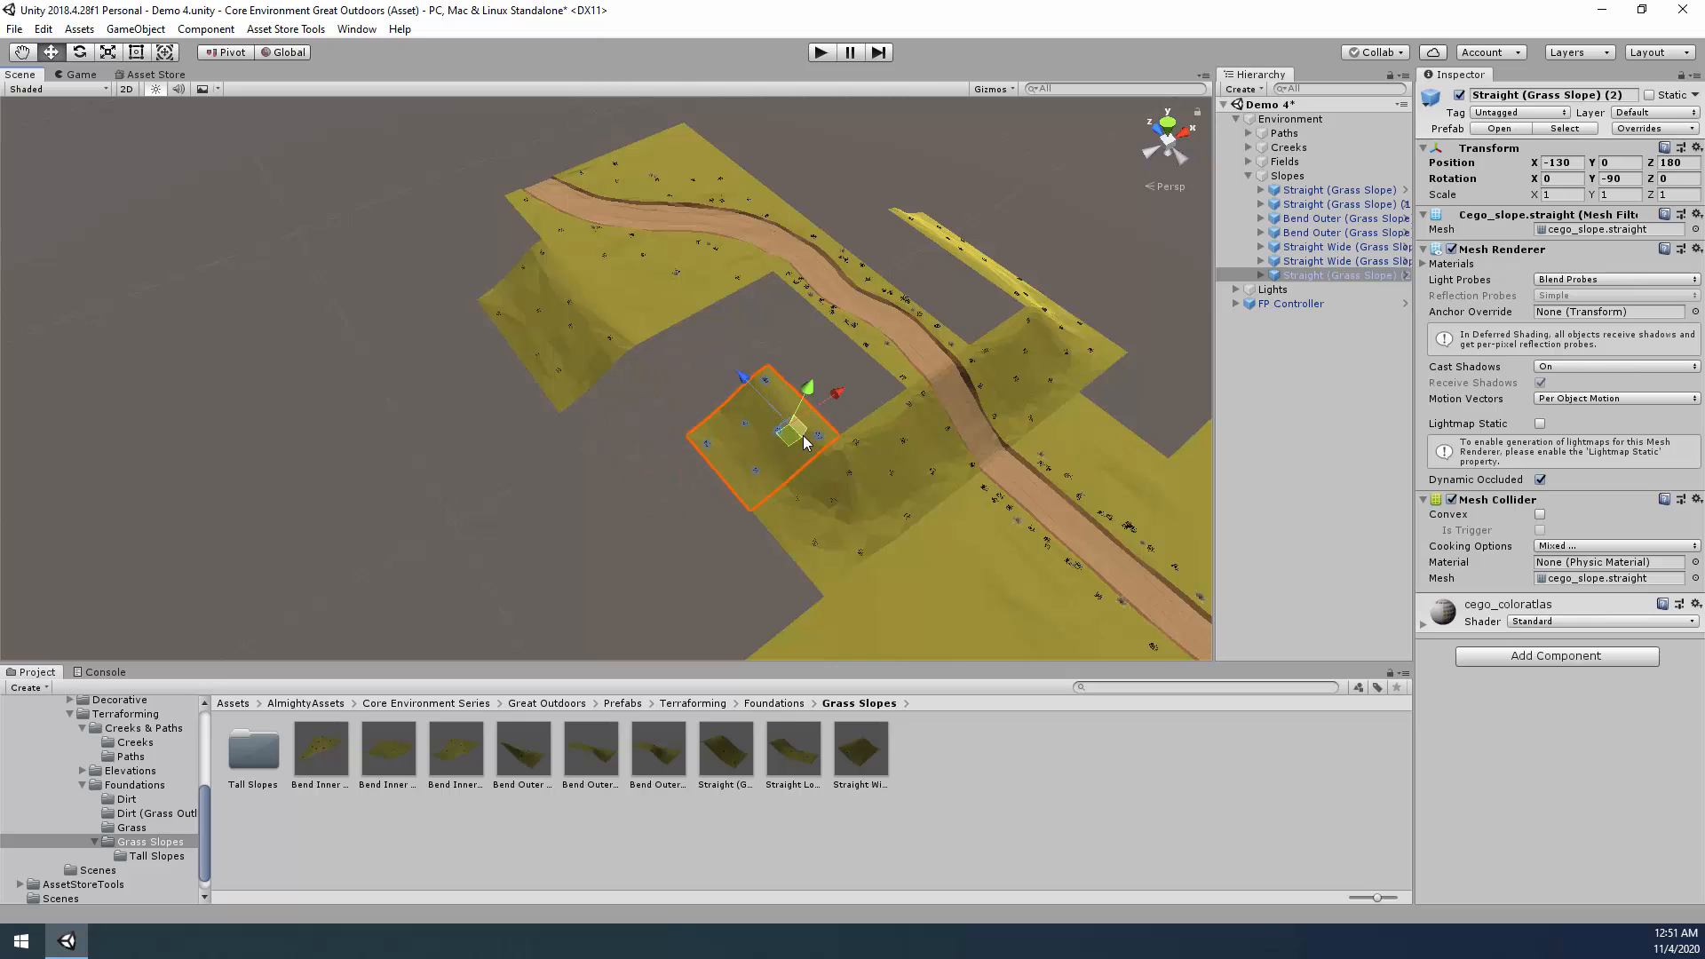
Add the Bend Inner grass slope under Slopes, rotate it to 90 on Y and snap it at X -150, Z 190.
left_click(662, 495)
left_click_drag(662, 495, 892, 421, "alt")
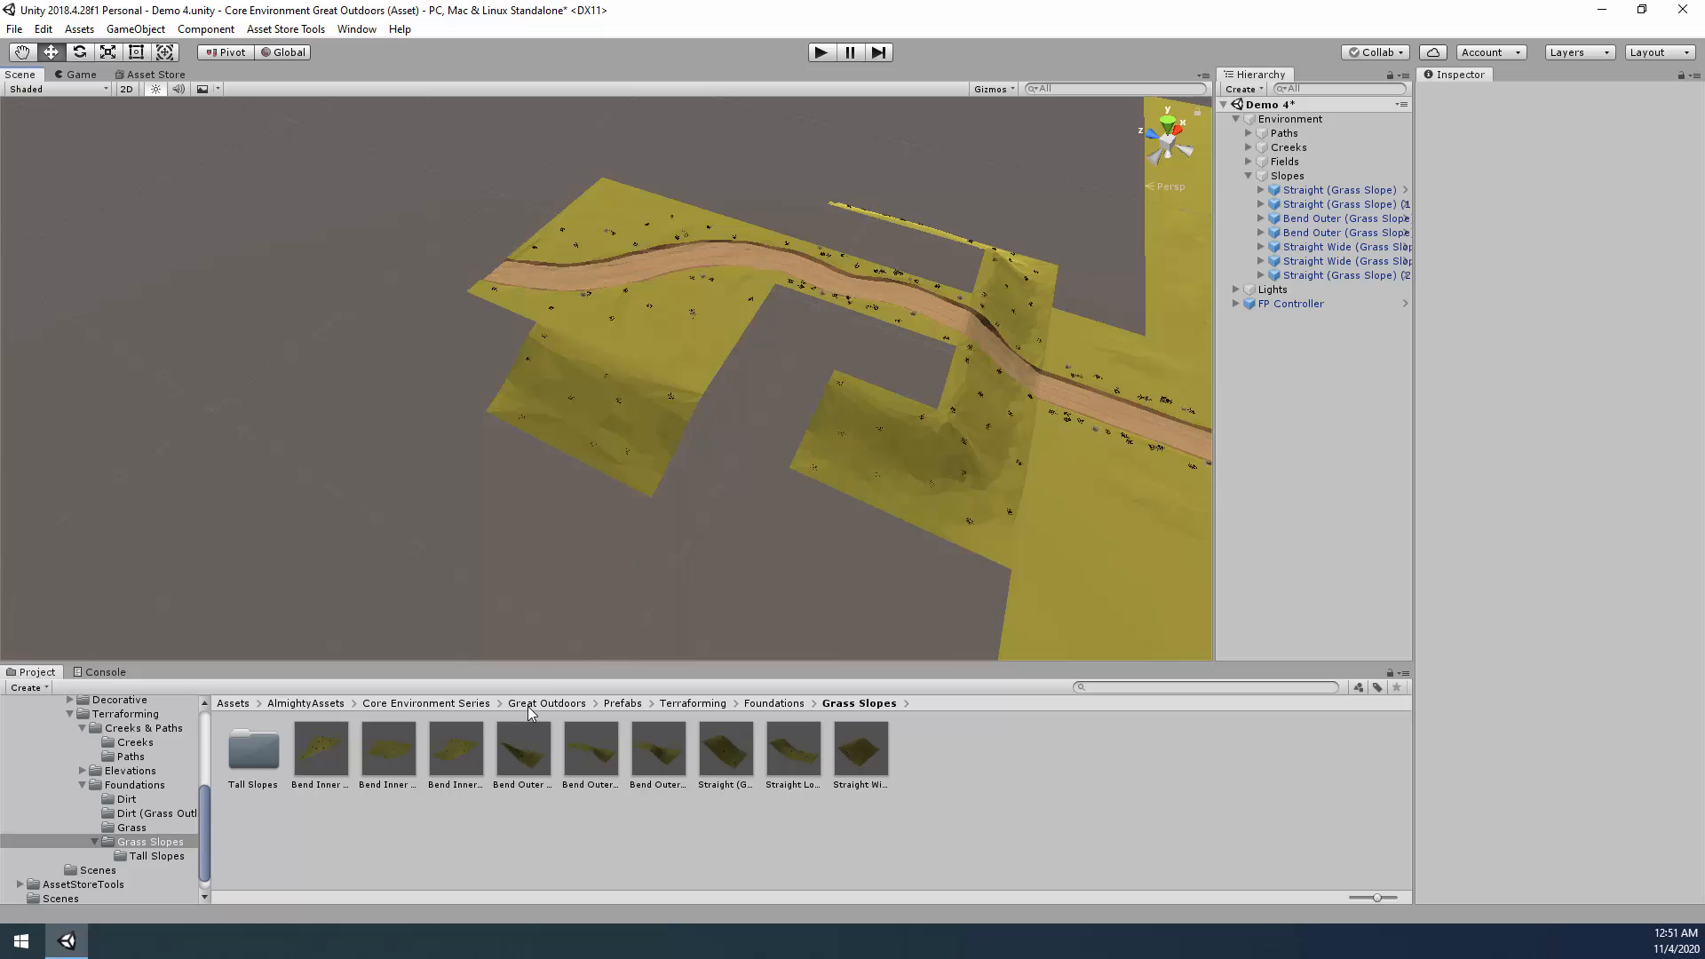
left_click_drag(325, 753, 1295, 177)
key("f")
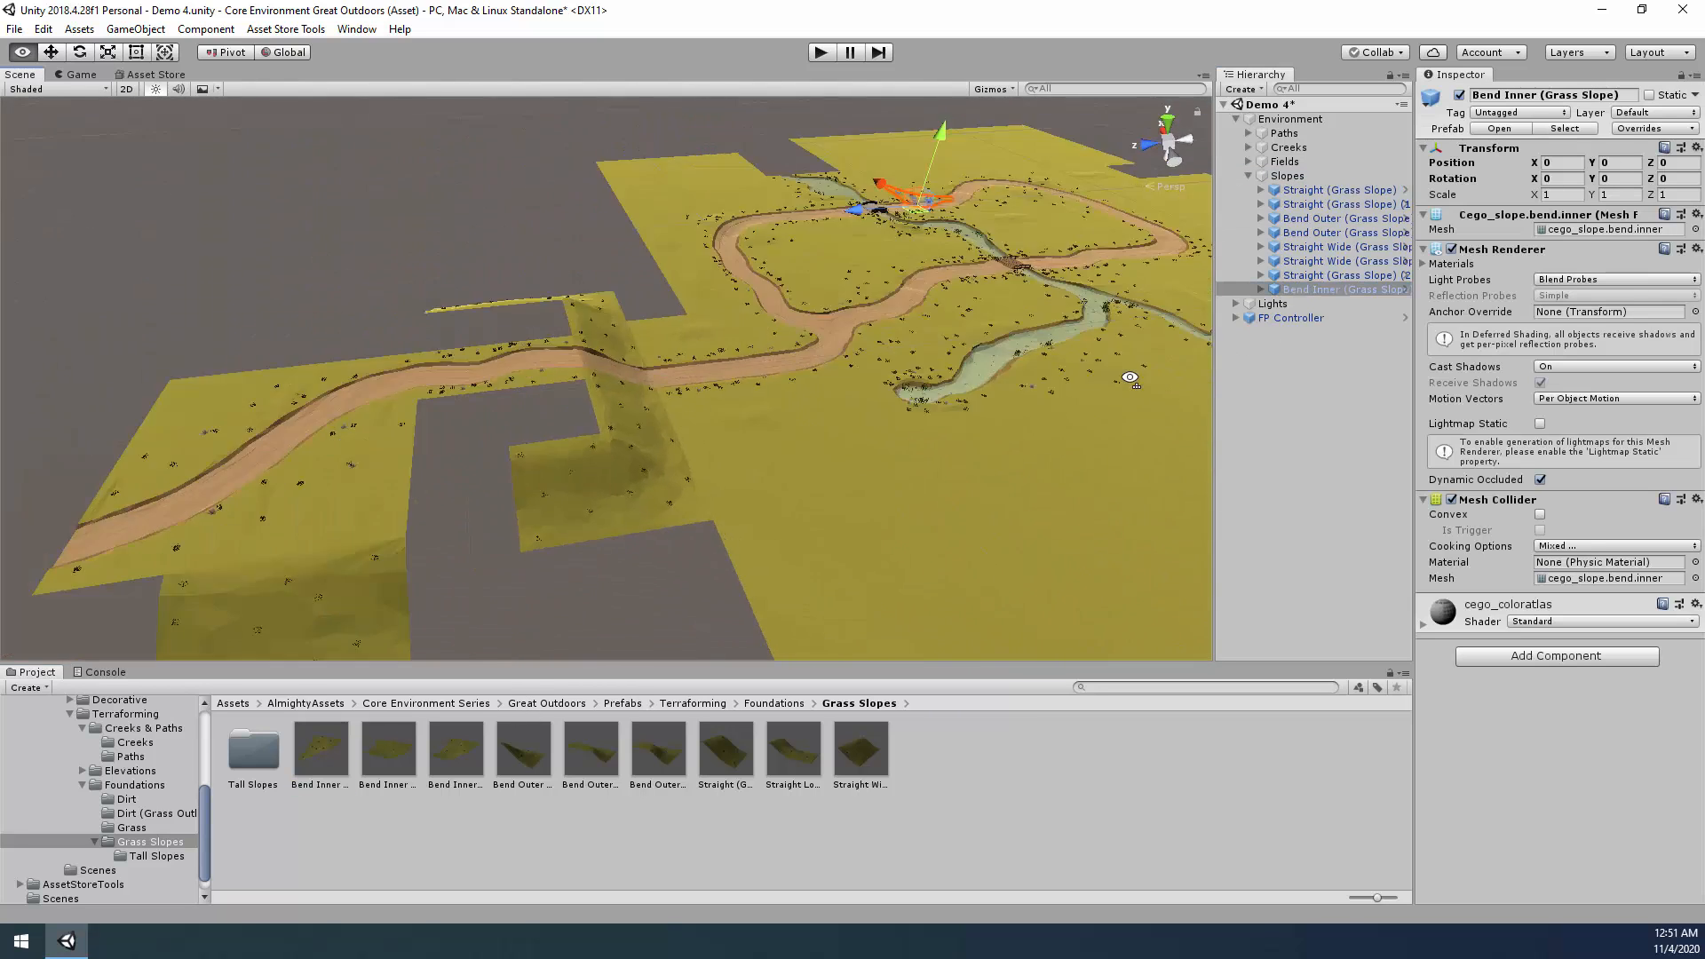
left_click_drag(1116, 226, 398, 535)
key("e")
key("w")
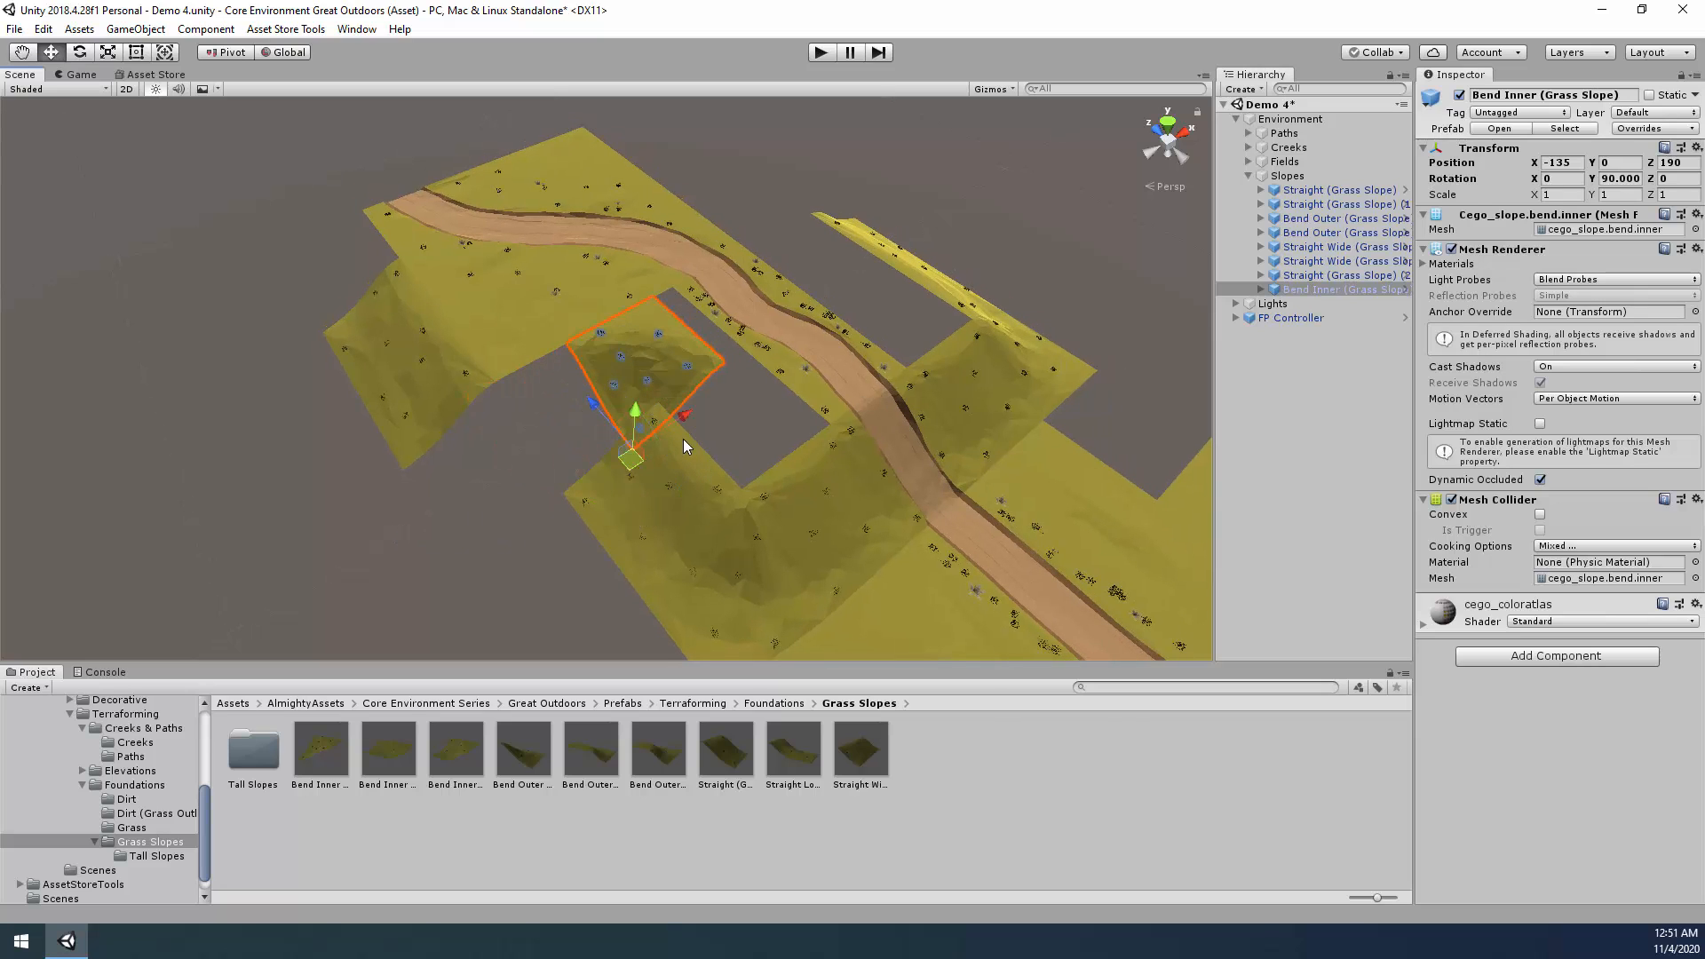
left_click_drag(628, 449, 551, 513)
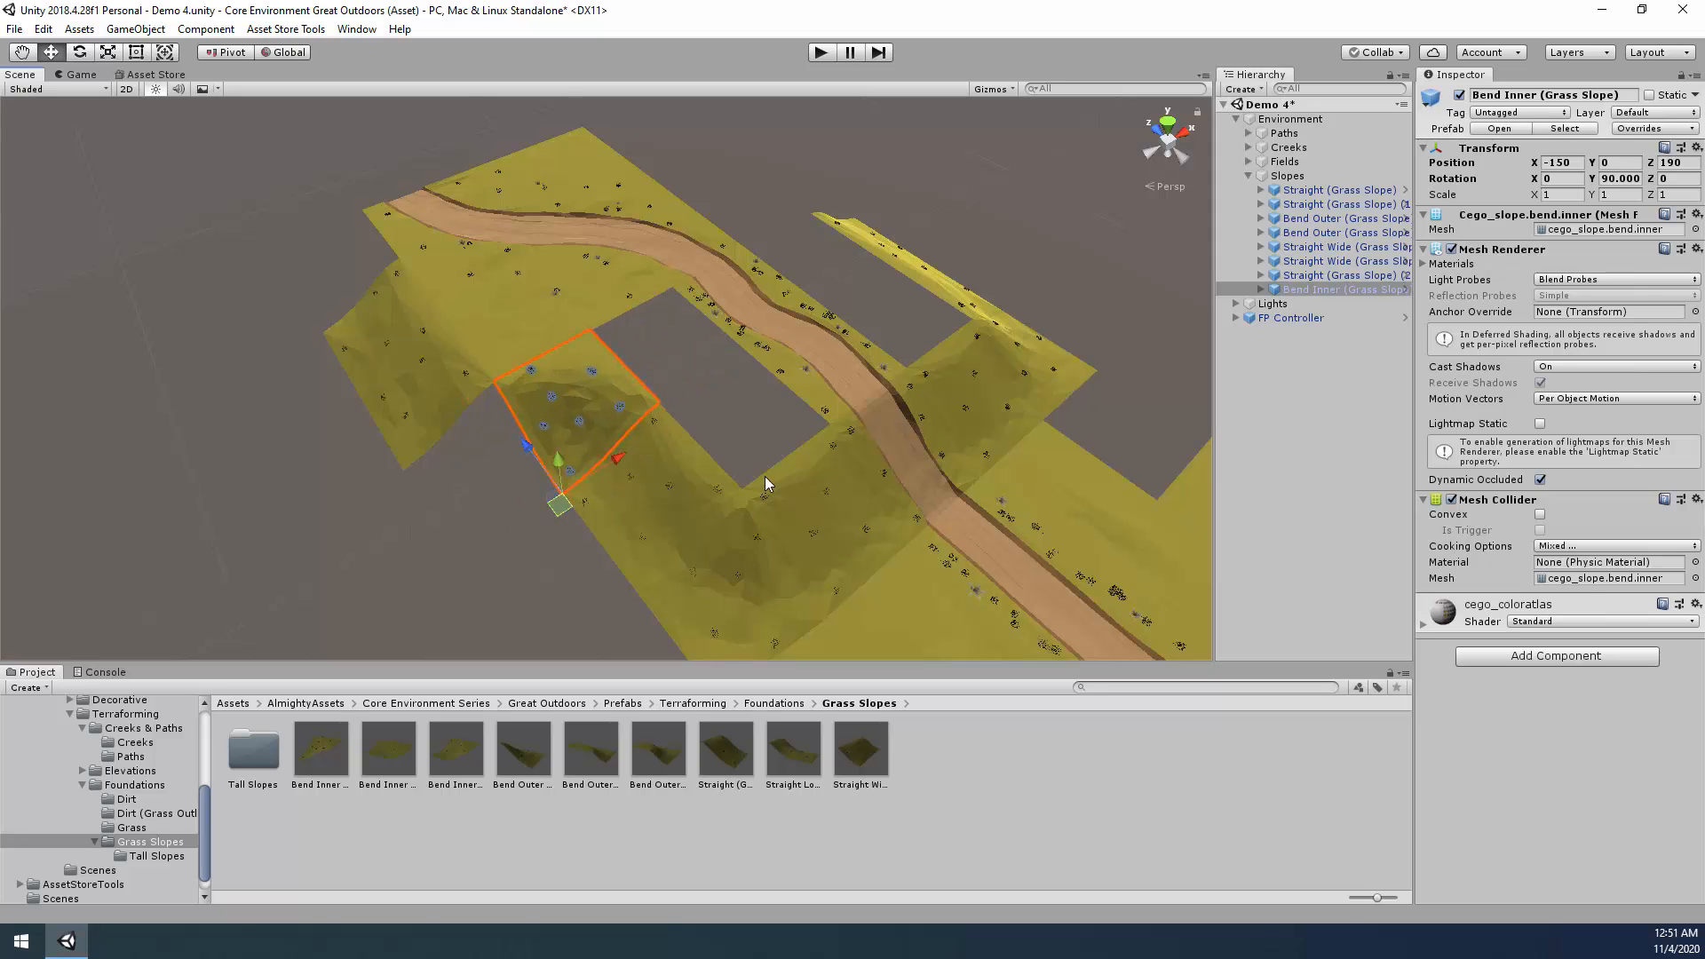
Duplicate a Bend Outer slope and a Straight slope to continue the slope row, placing the Straight copy at X -150, Z 260.
left_click_drag(761, 483, 600, 384, "alt")
left_click(906, 475)
key("ctrl+d")
left_click(723, 513)
left_click_drag(723, 513, 449, 472, "alt")
left_click(904, 397)
key("ctrl+d")
Duplicate the Straight Wide slope on the other side of the path and extend the row with the copy at X -70, Z 230.
left_click_drag(733, 482, 285, 471, "alt")
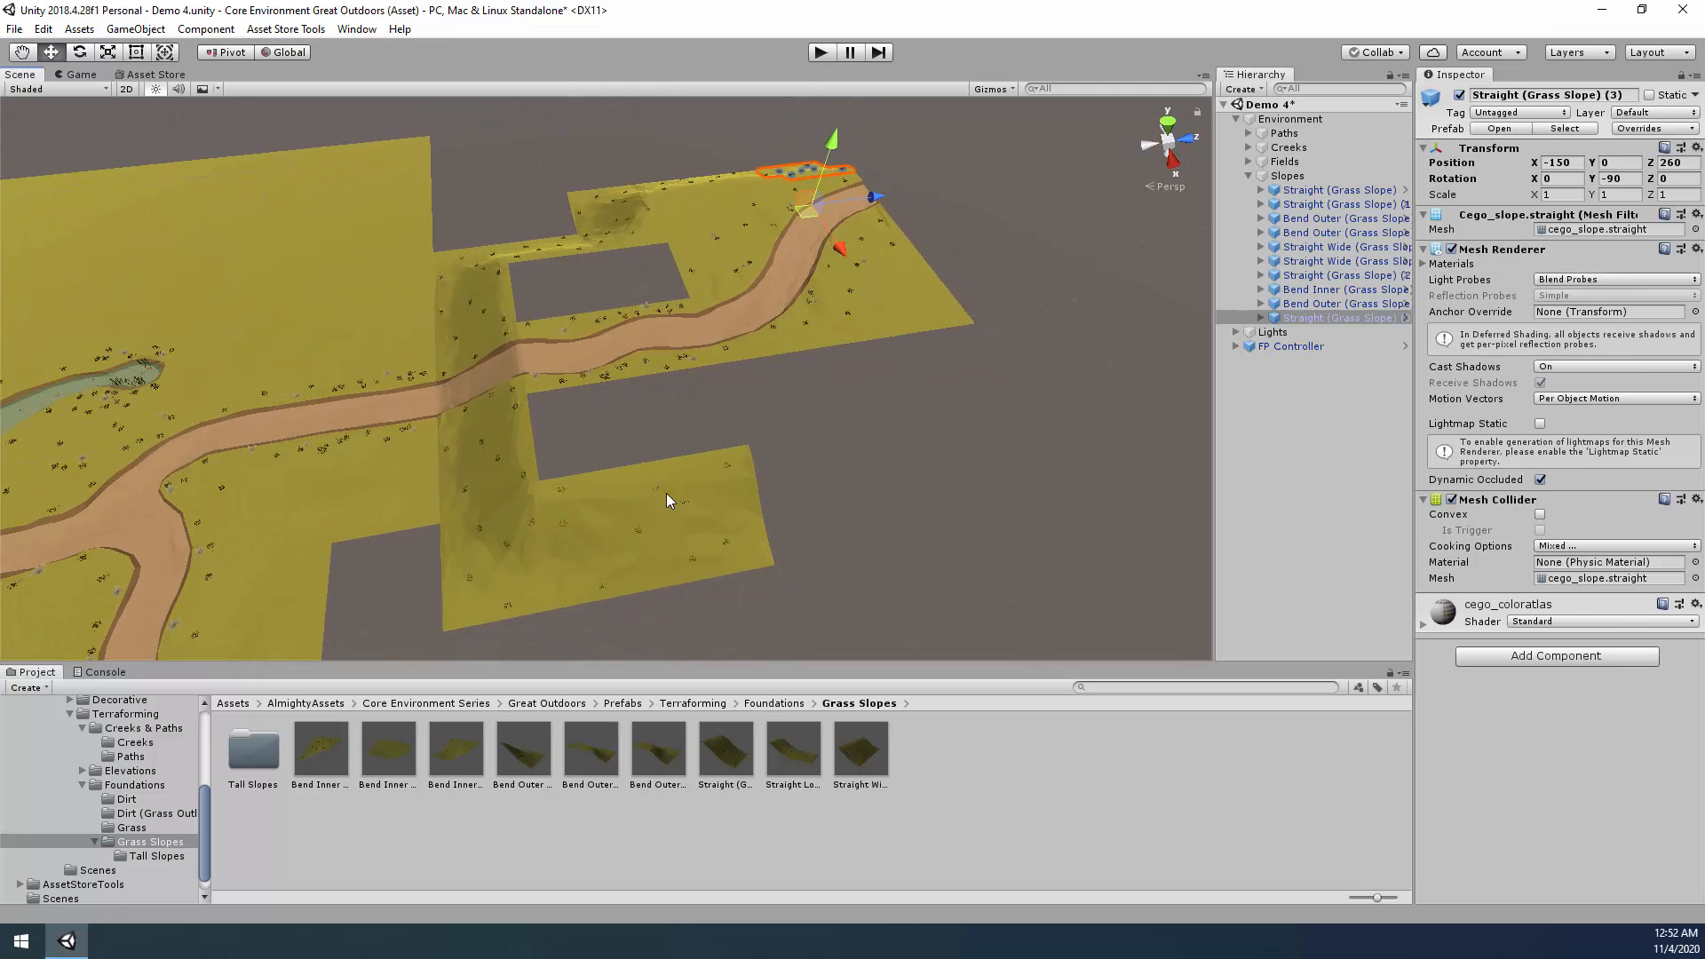
left_click(699, 516)
key("ctrl+d")
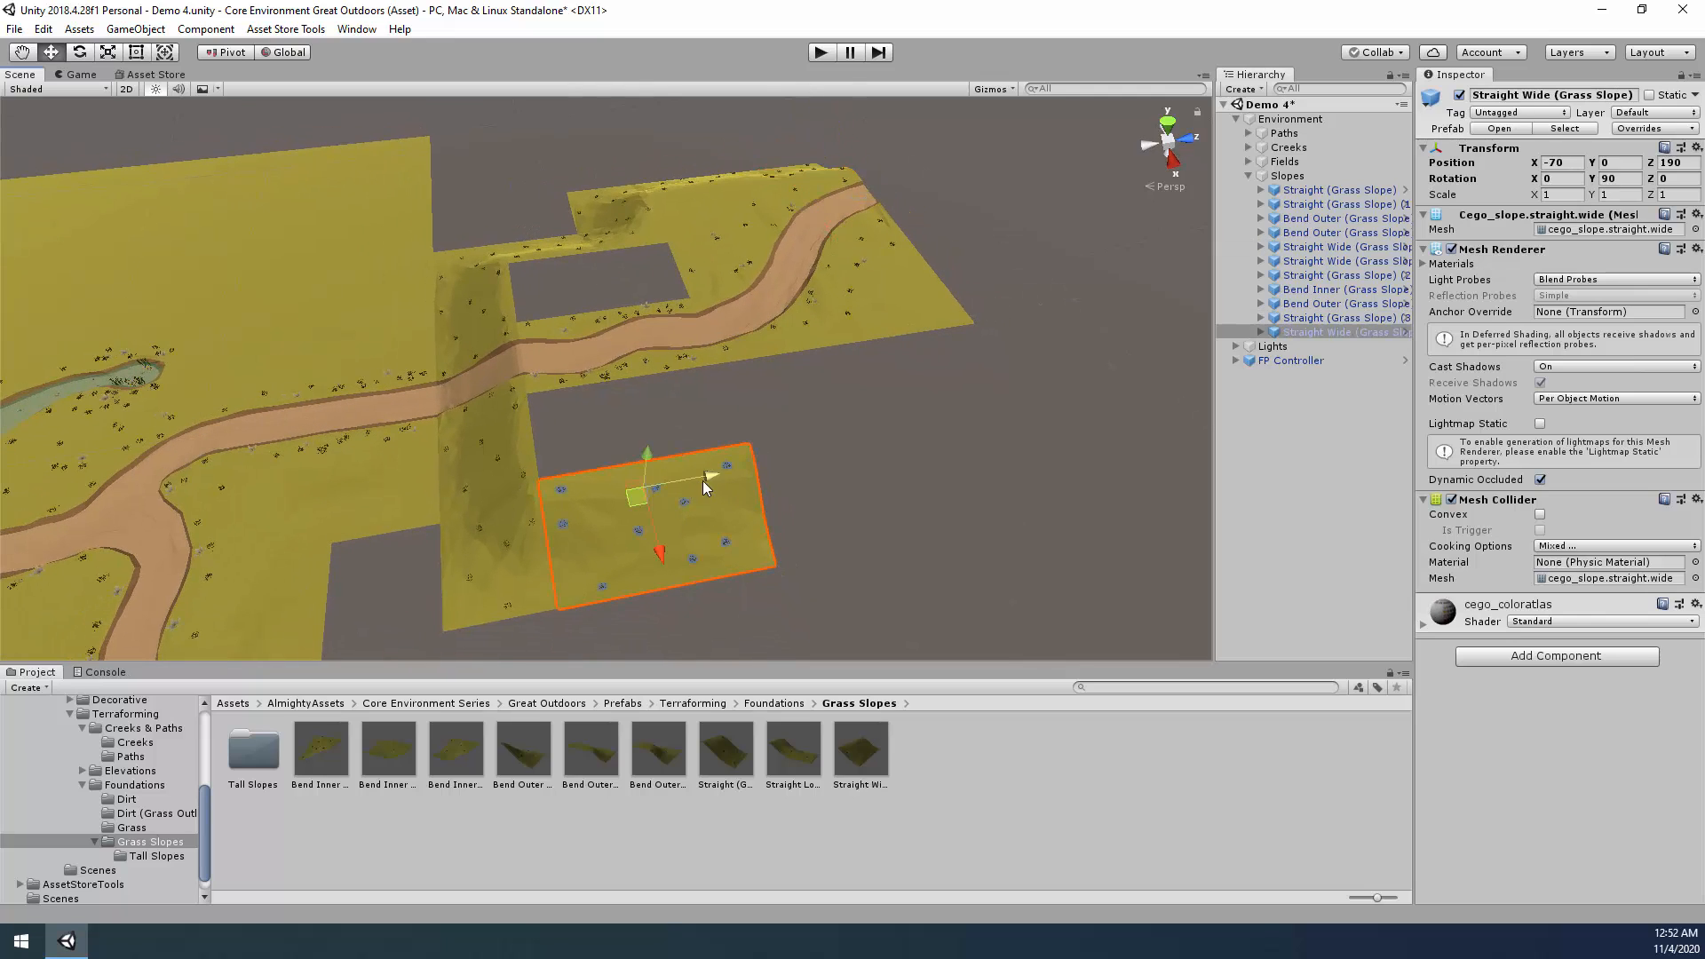
left_click_drag(706, 486, 910, 450)
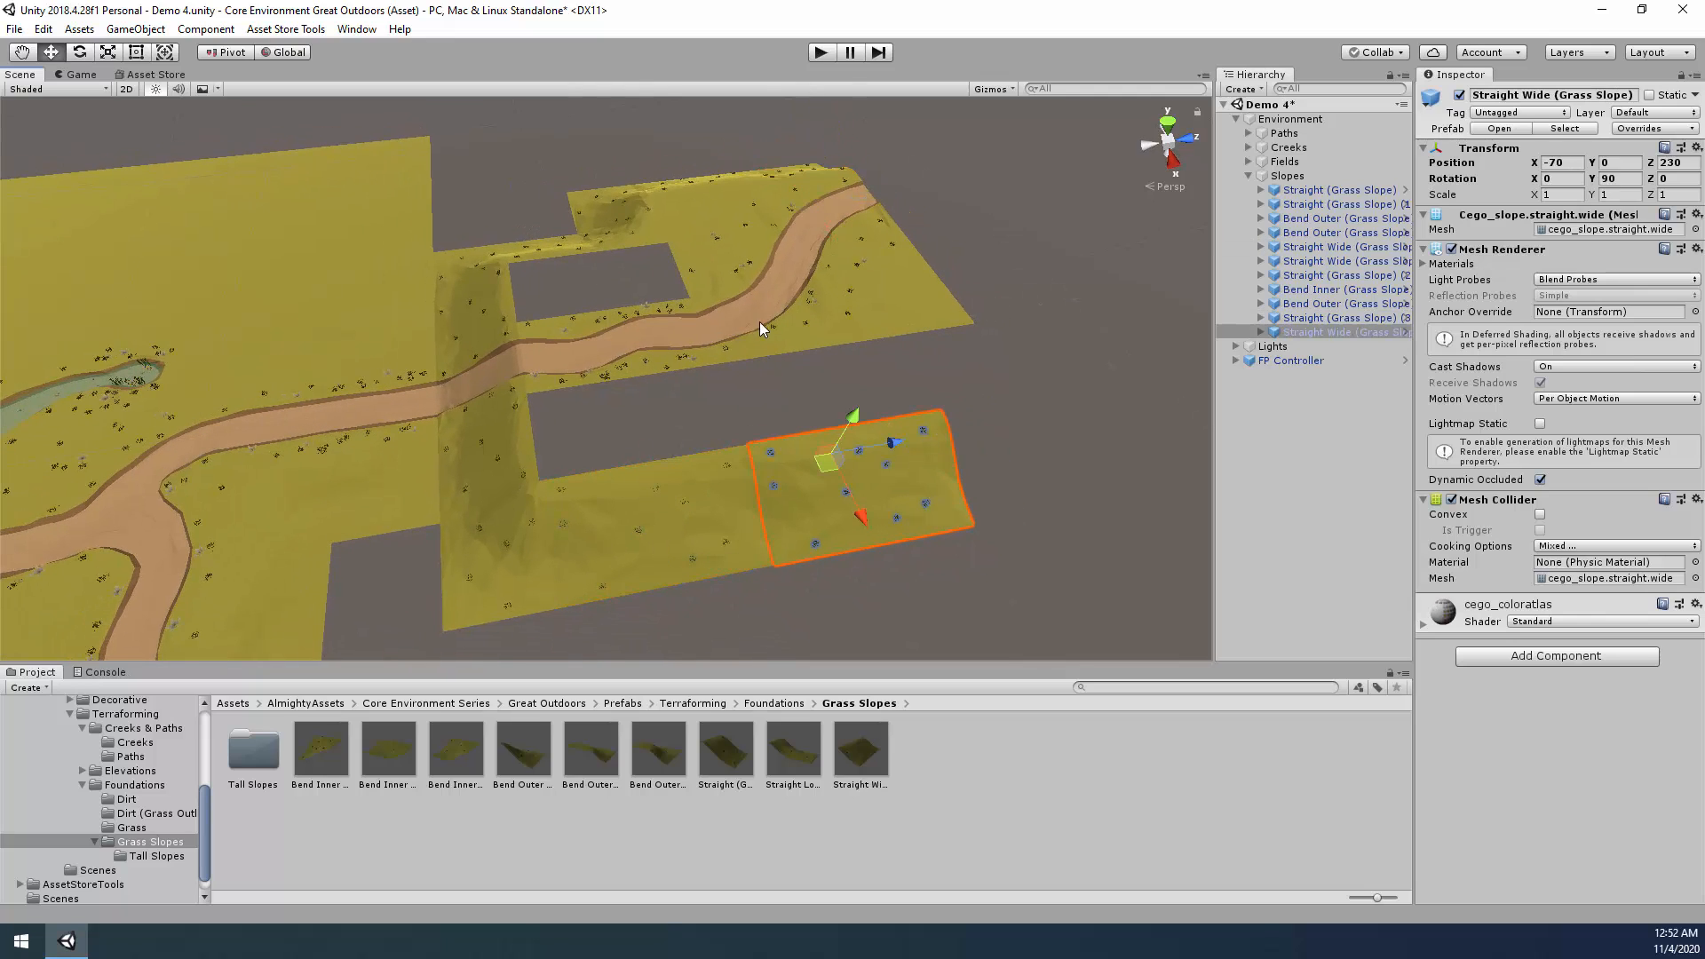
Duplicate the Straight slope, rotate the copy to 90 on Y and place it at the wide slopes' end at X -70, Z 260.
left_click(568, 240)
key("ctrl+d")
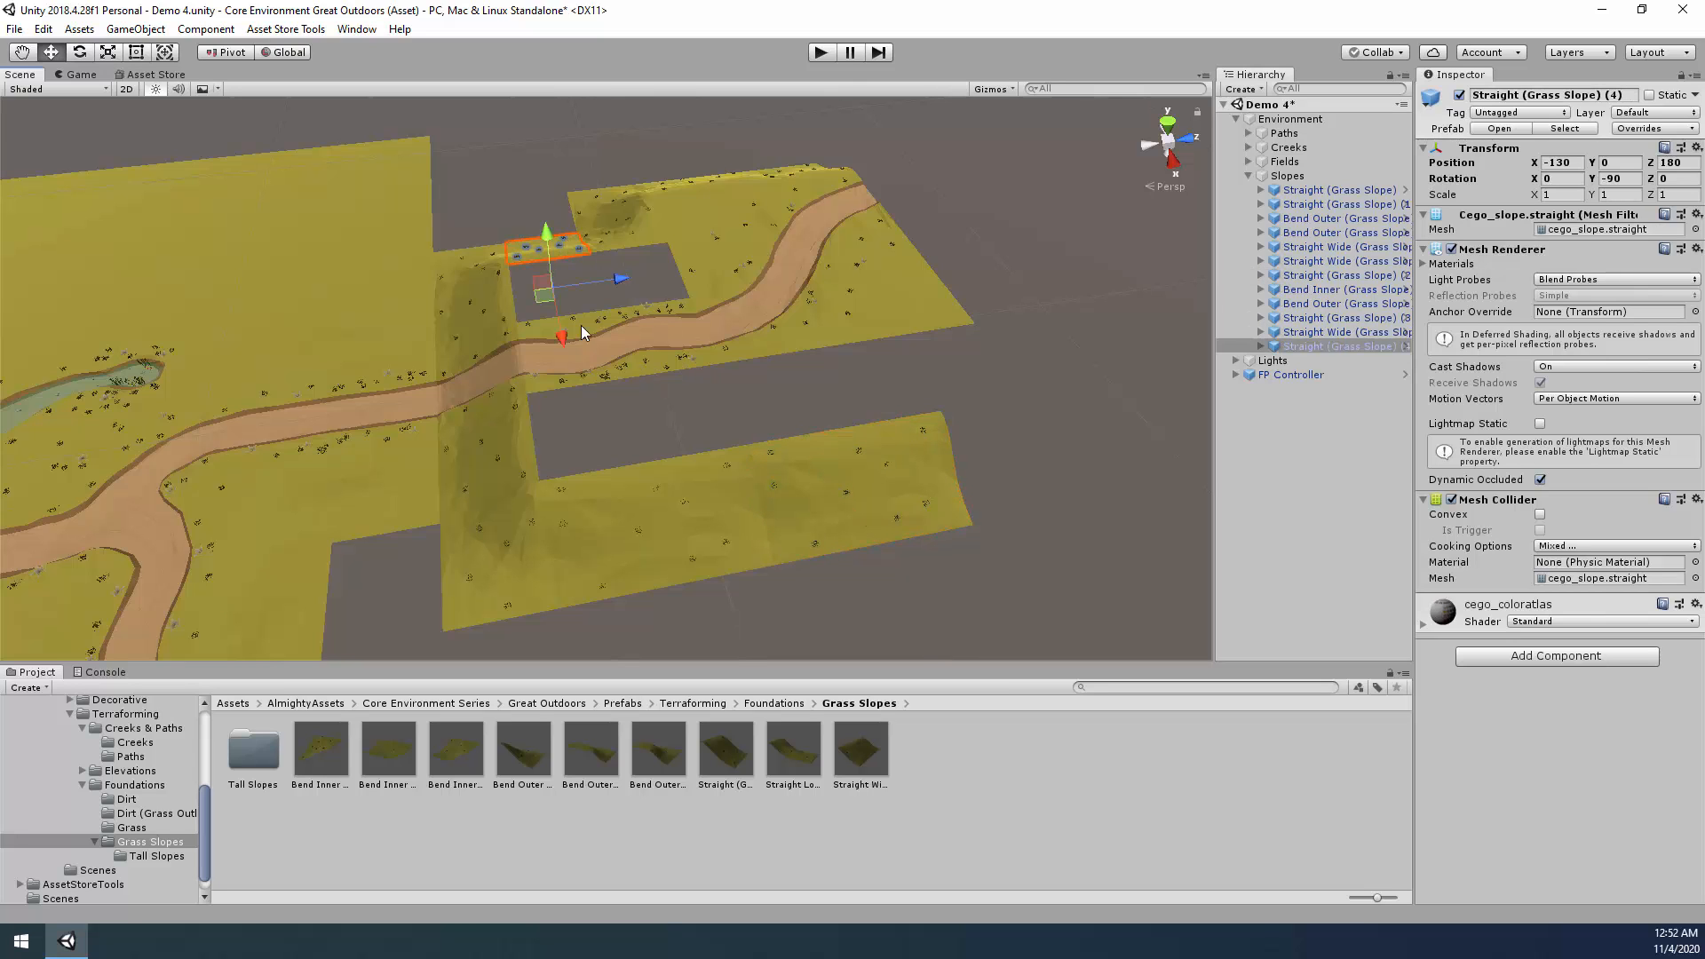
left_click_drag(545, 295, 950, 441, "ctrl")
left_click(1620, 178)
type("90")
Duplicate the Rect 3 grass field six times and move the last copy over the gap beside the raised path, at X -85, Z 200.
right_click_drag(808, 506, 1048, 459)
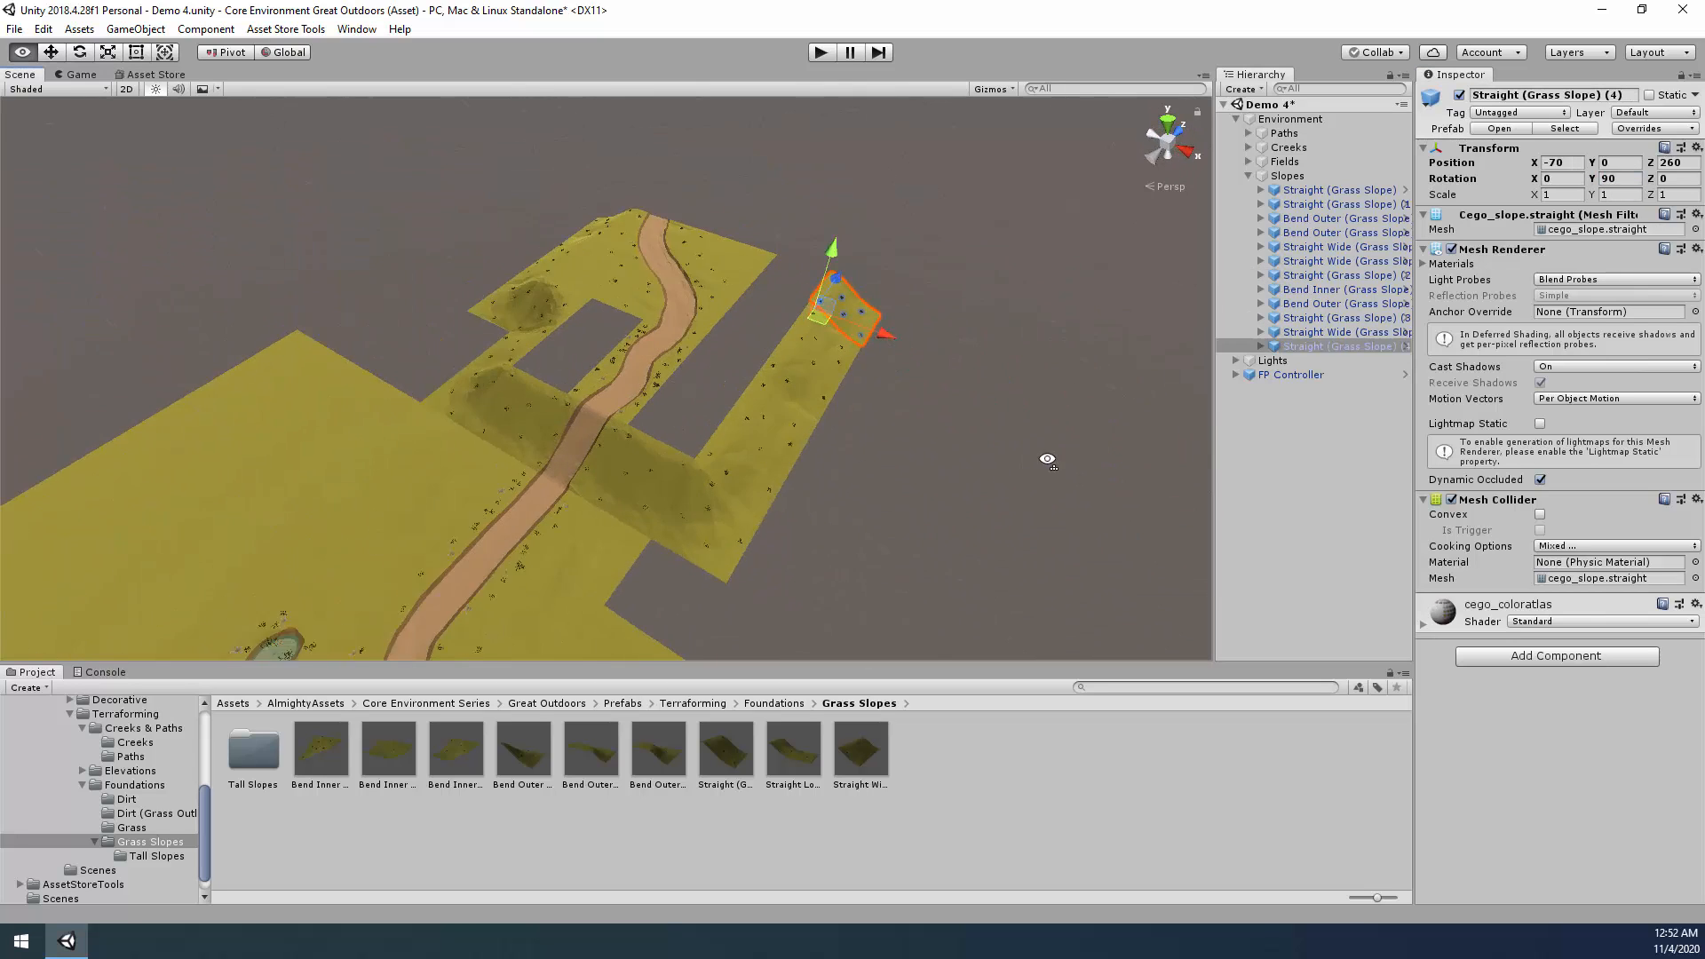
left_click(800, 294)
right_click_drag(853, 373, 909, 418)
left_click(755, 311)
left_click(639, 373)
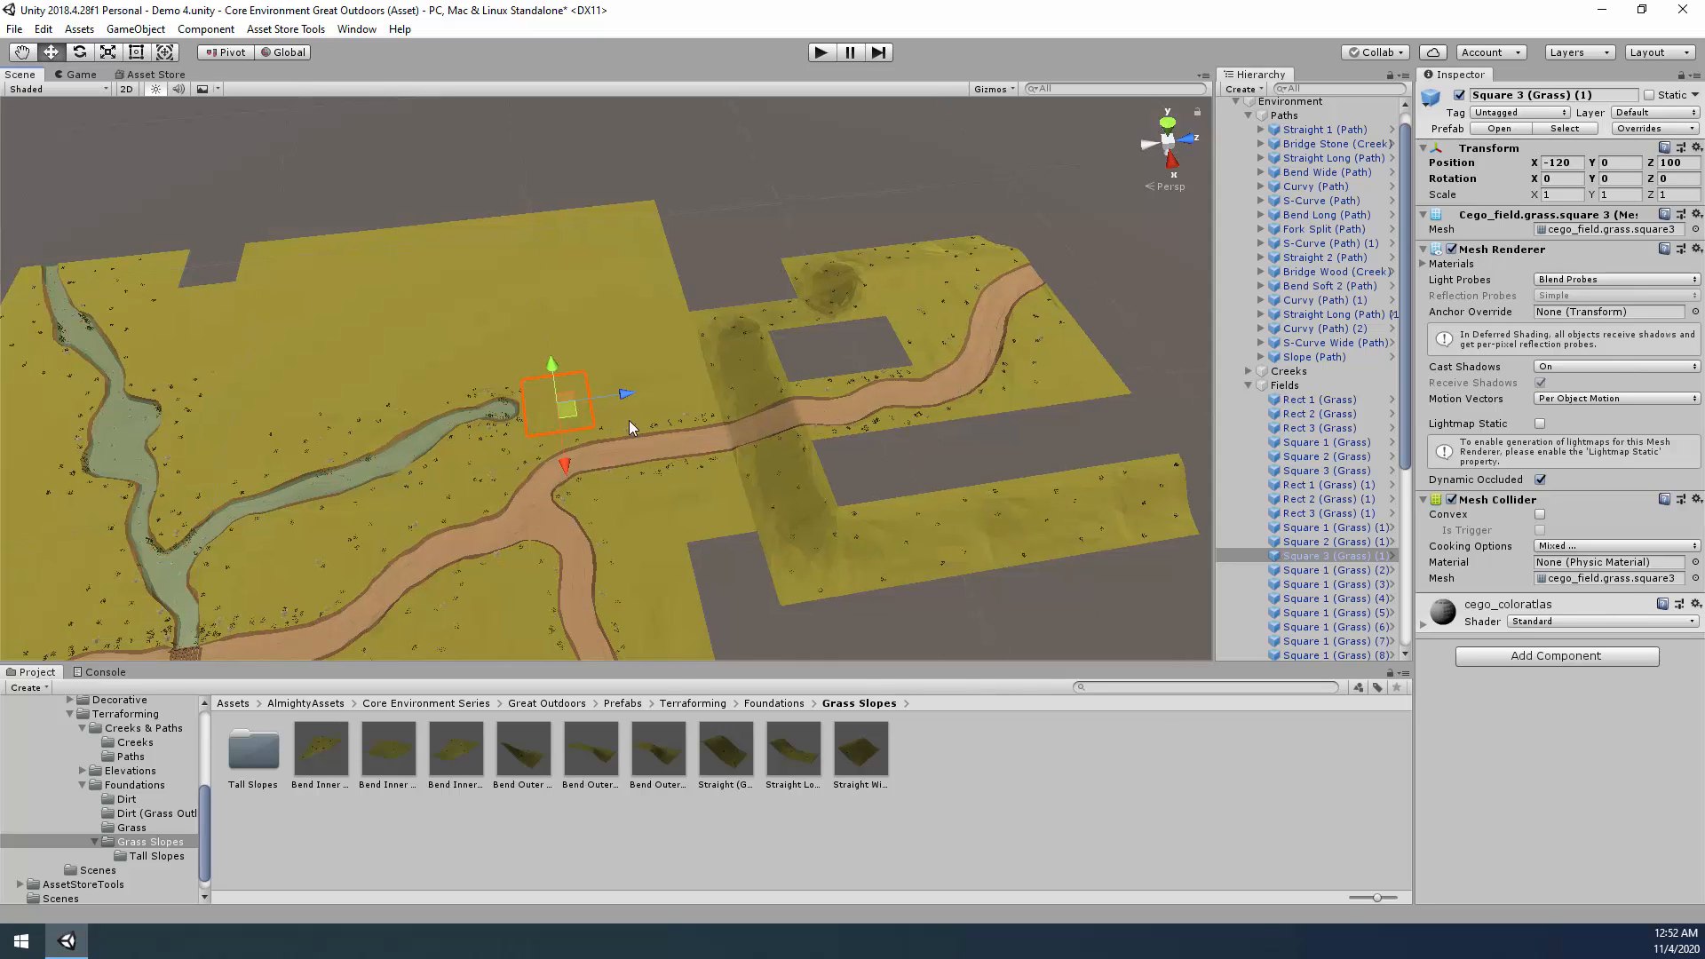
left_click(386, 366)
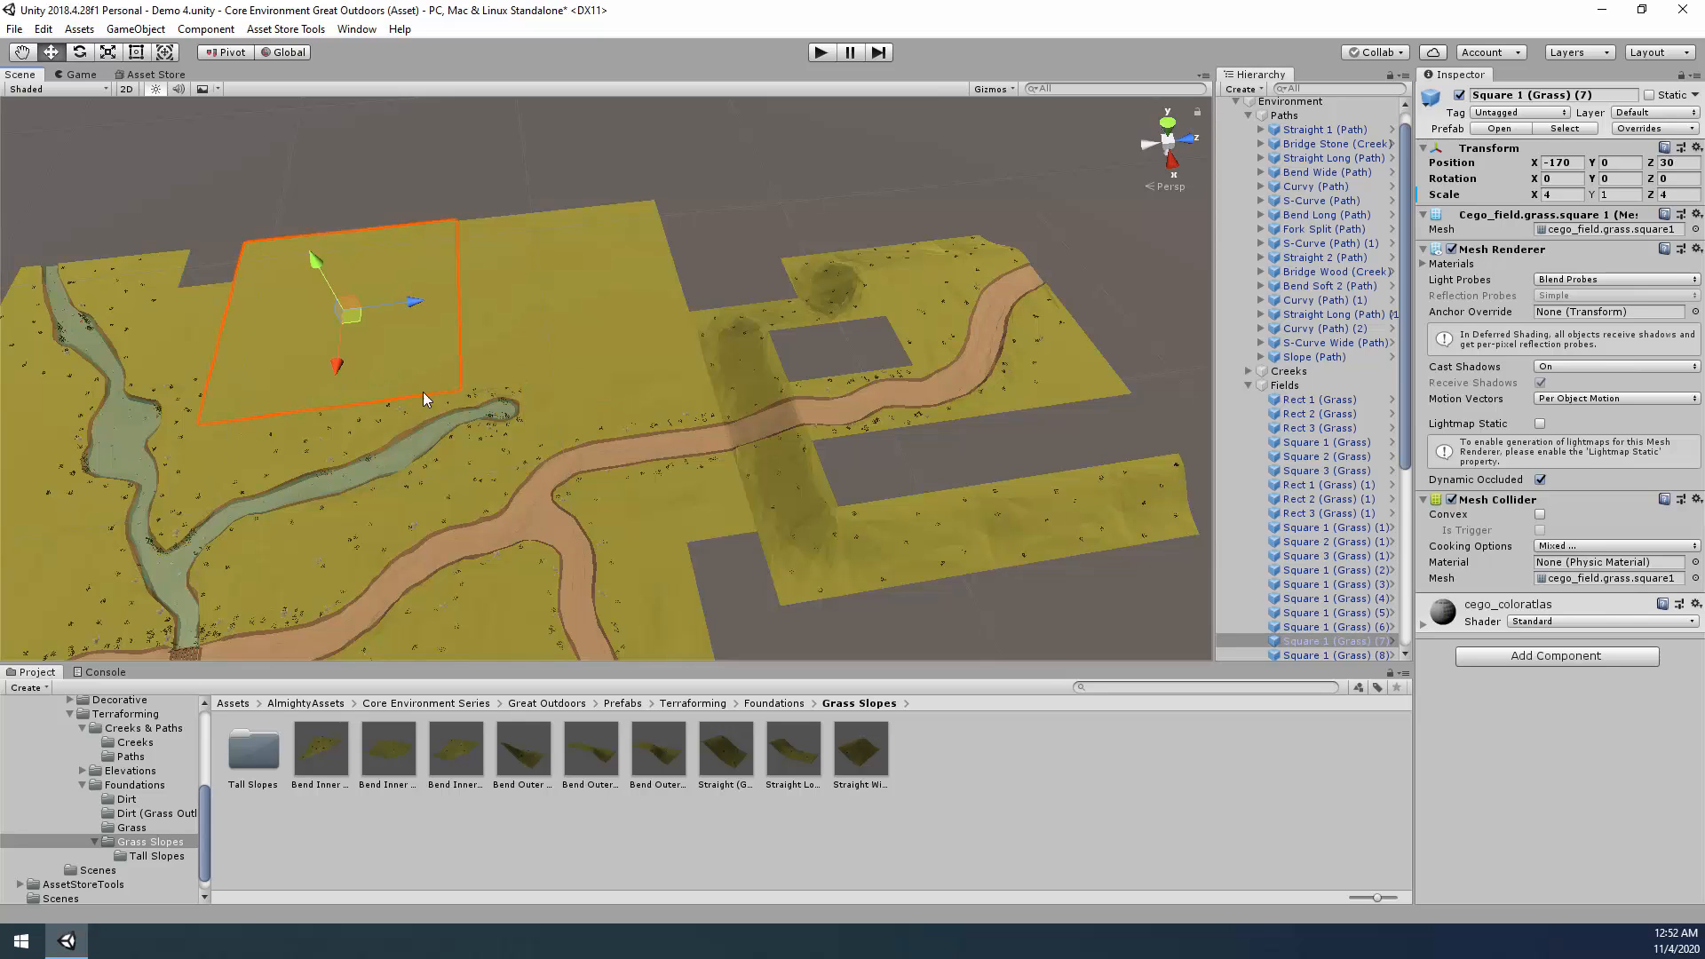
right_click_drag(423, 391, 327, 323)
left_click(348, 259)
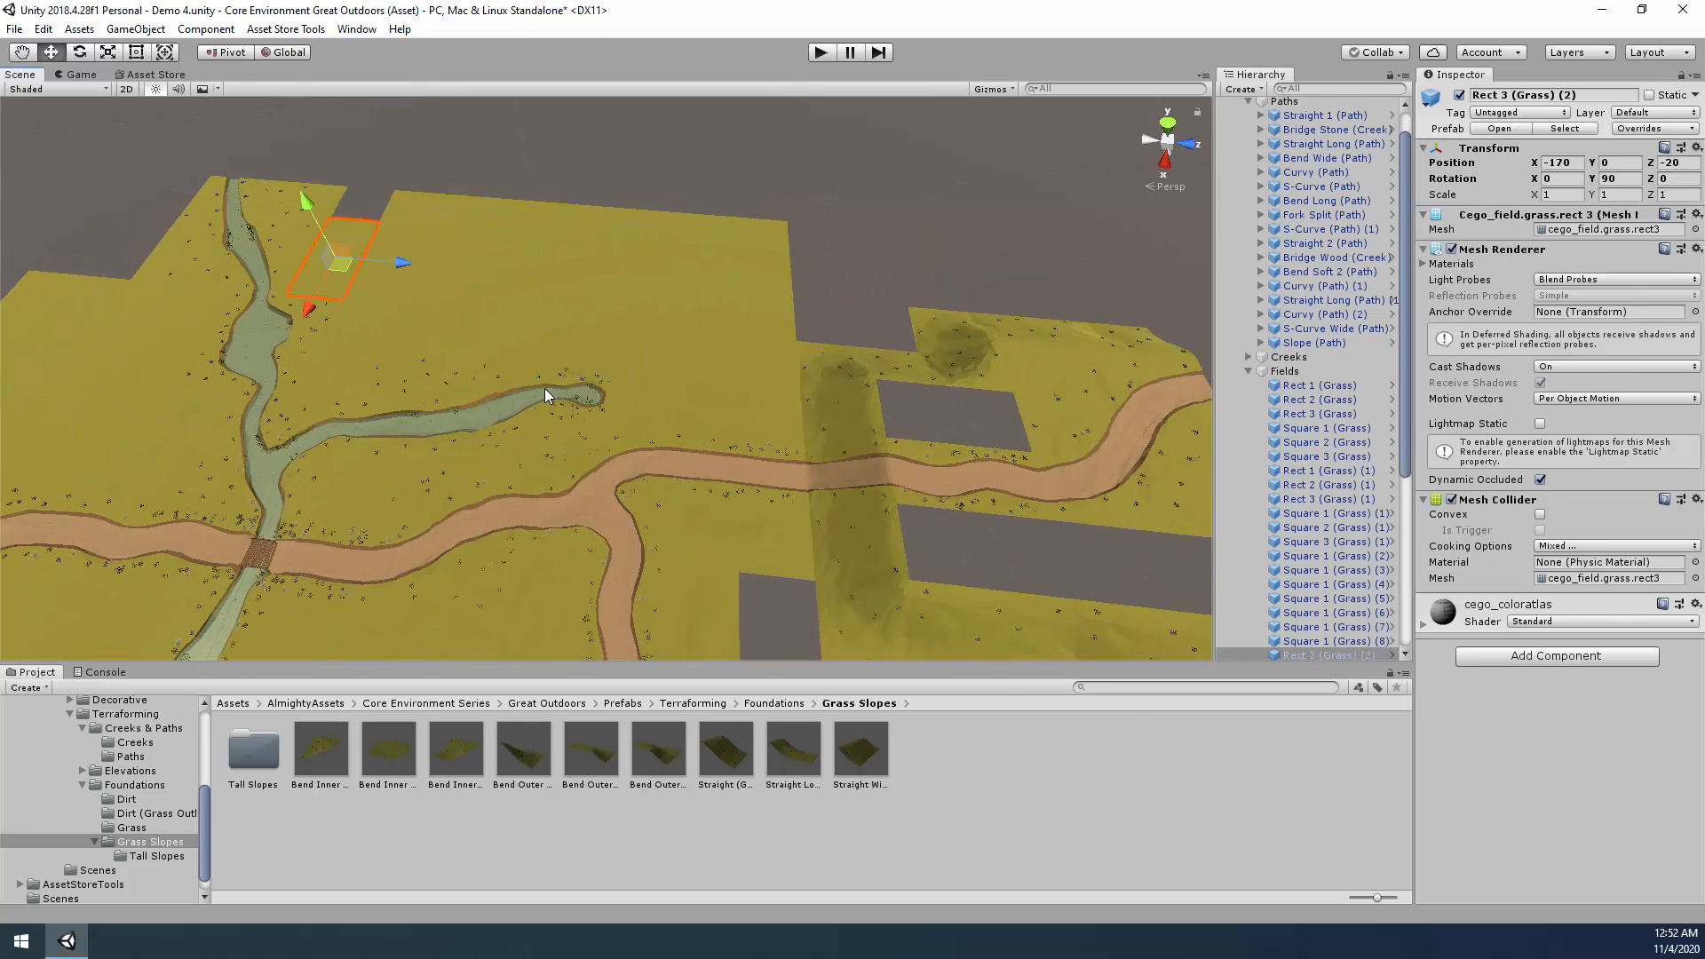
key("ctrl+d")
key("ctrl+d")
key("ctrl+d")
key("ctrl+d")
key("ctrl+d")
key("ctrl+d")
left_click_drag(345, 264, 1005, 565)
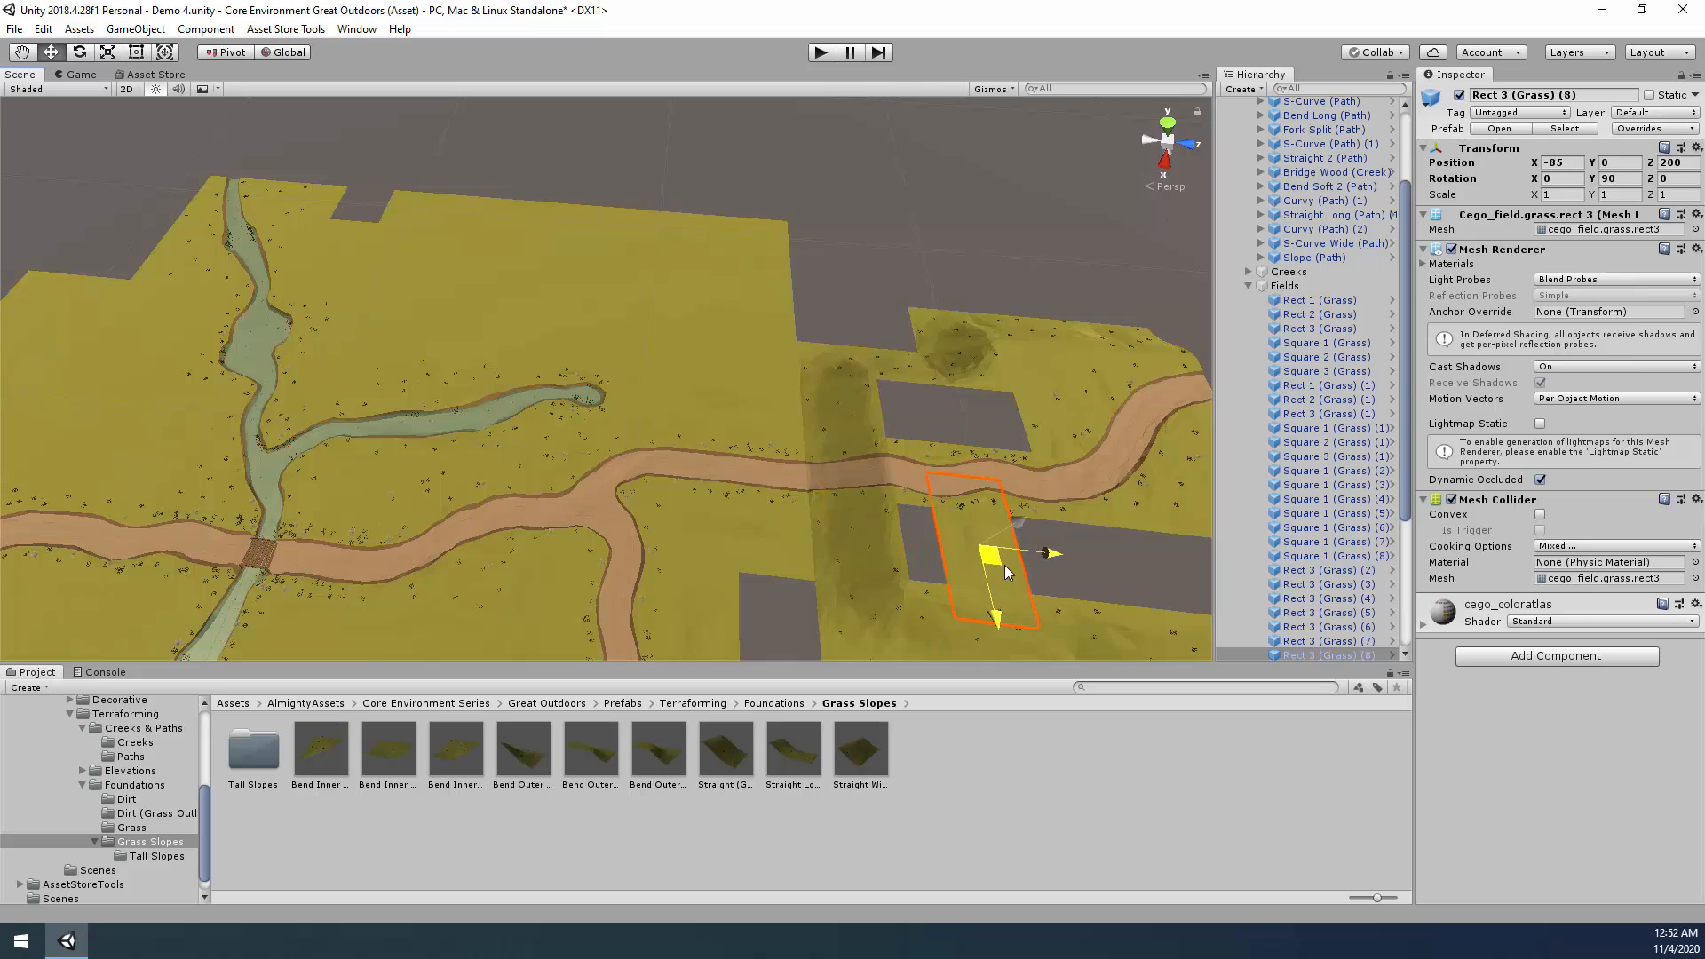
Raise the Rect 3 field copy to Y 10, set its Y rotation to 0 and snap it at X -80, Z 190.
right_click_drag(1005, 565, 701, 353)
left_click_drag(707, 312, 712, 256)
left_click_drag(906, 412, 1044, 458, "alt")
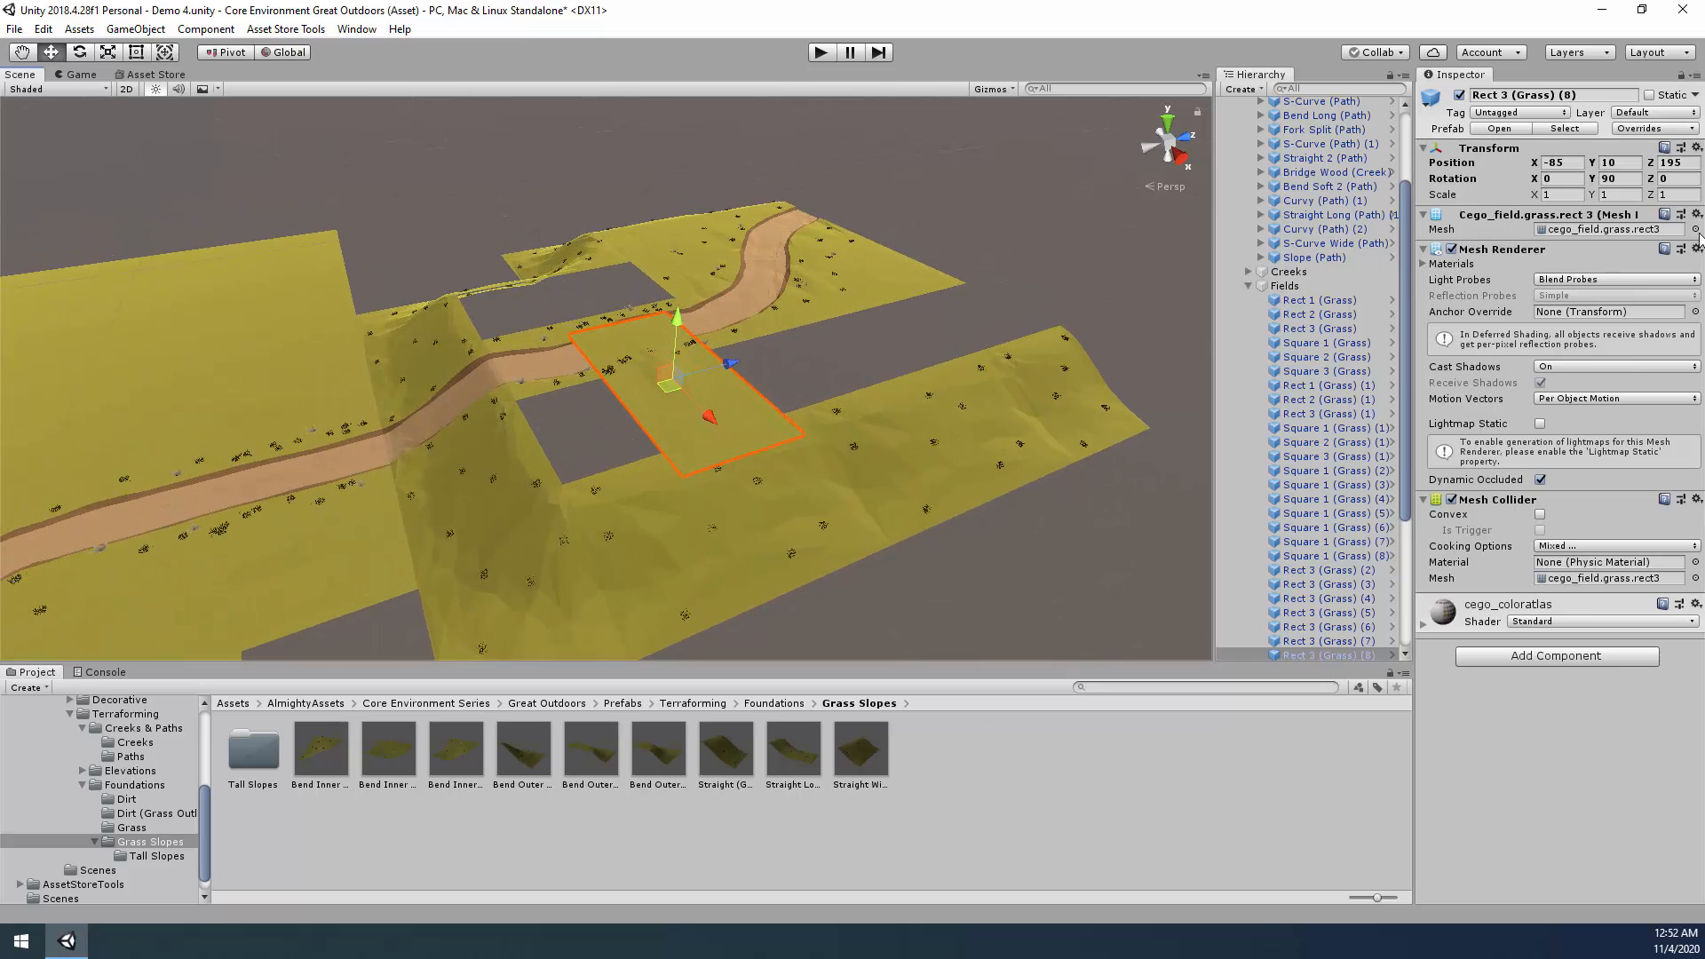
left_click(1634, 176)
key("BackSpace")
key("BackSpace")
type("0")
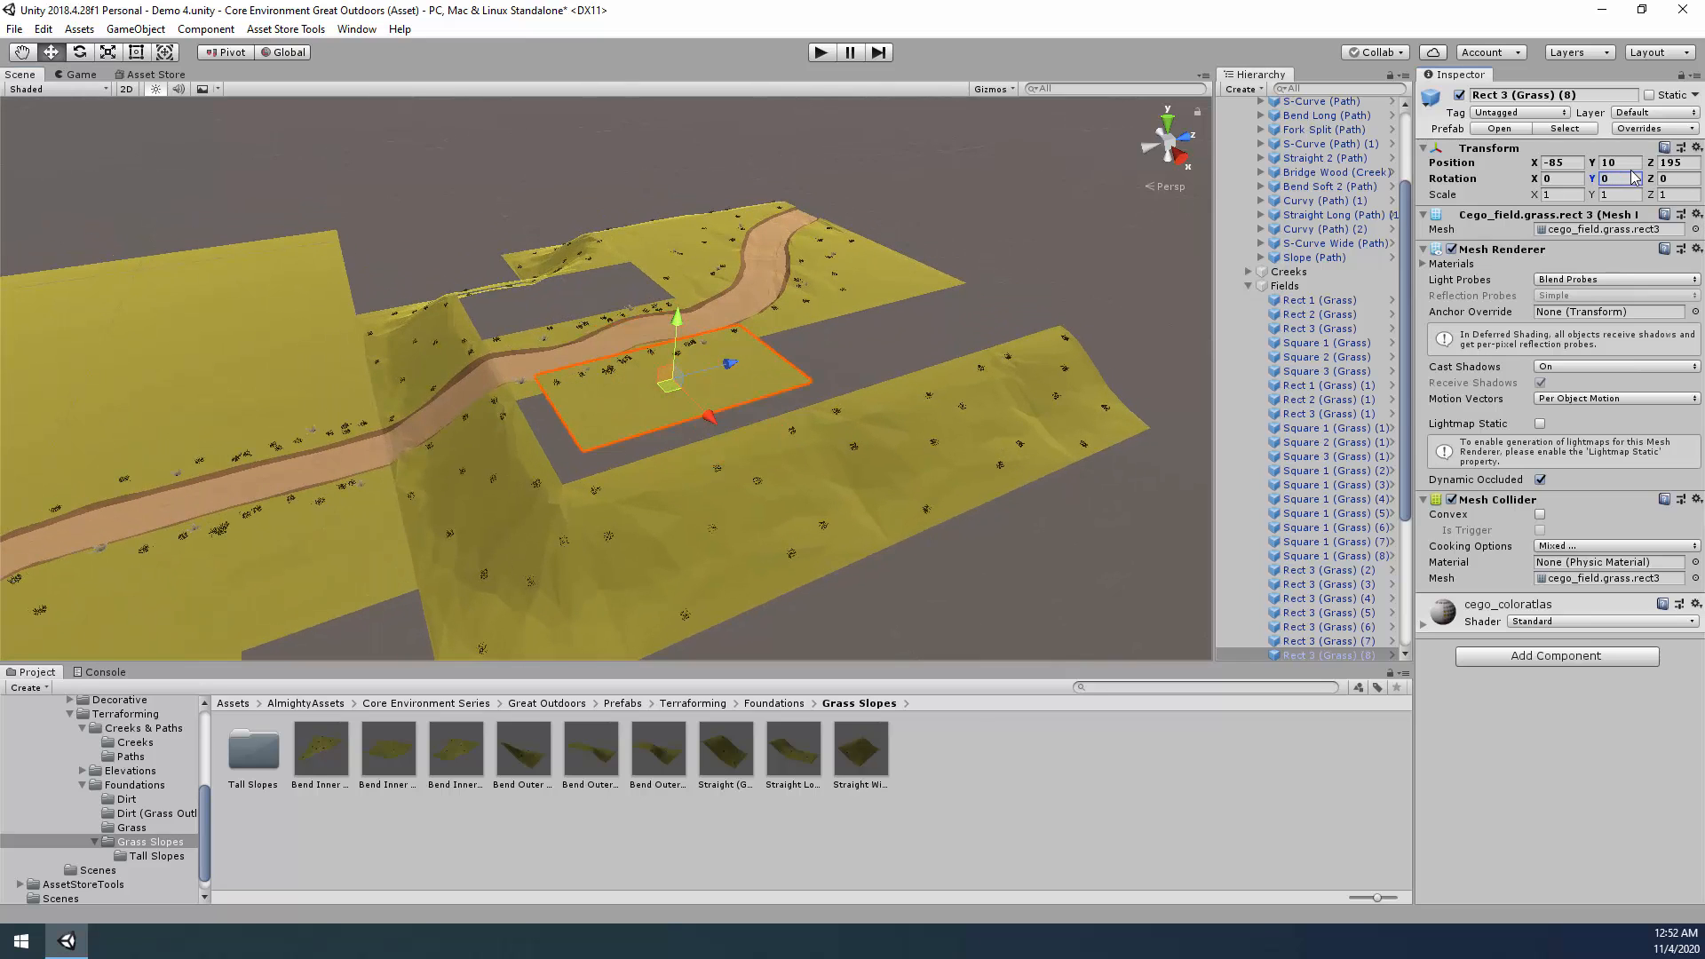
left_click_drag(674, 388, 661, 413)
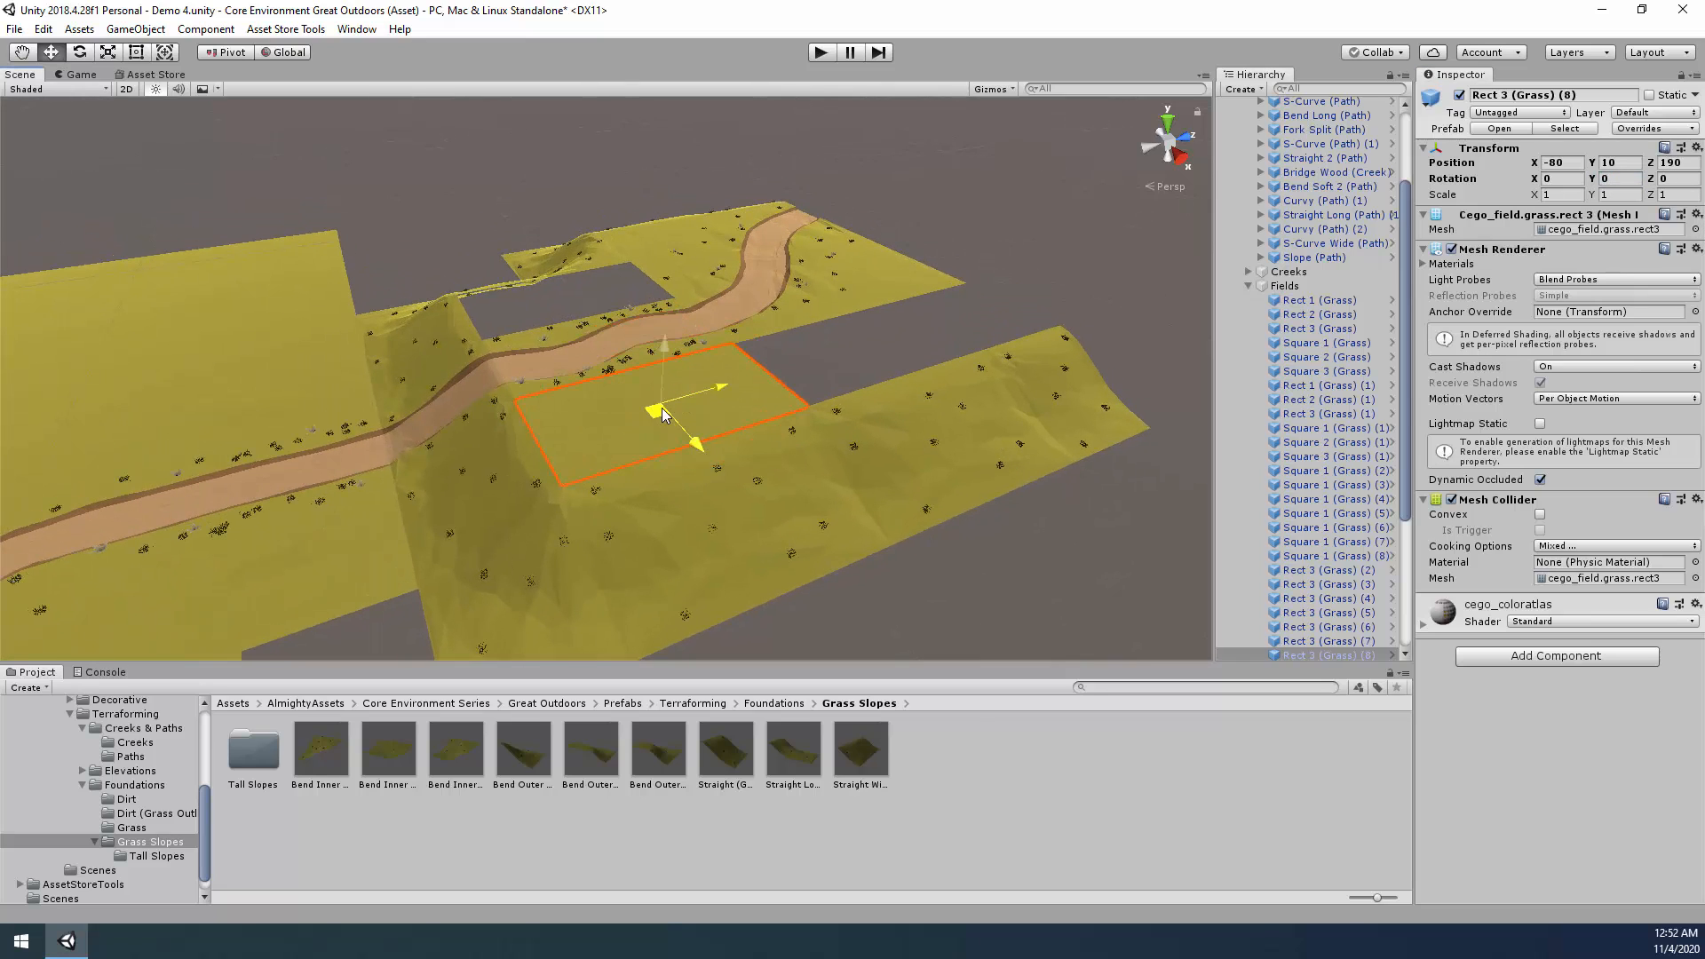
Duplicate the raised Rect 3 field and move the copy across the path to fill the gap at X -120, Z 190.
left_click_drag(833, 413, 1057, 478, "alt")
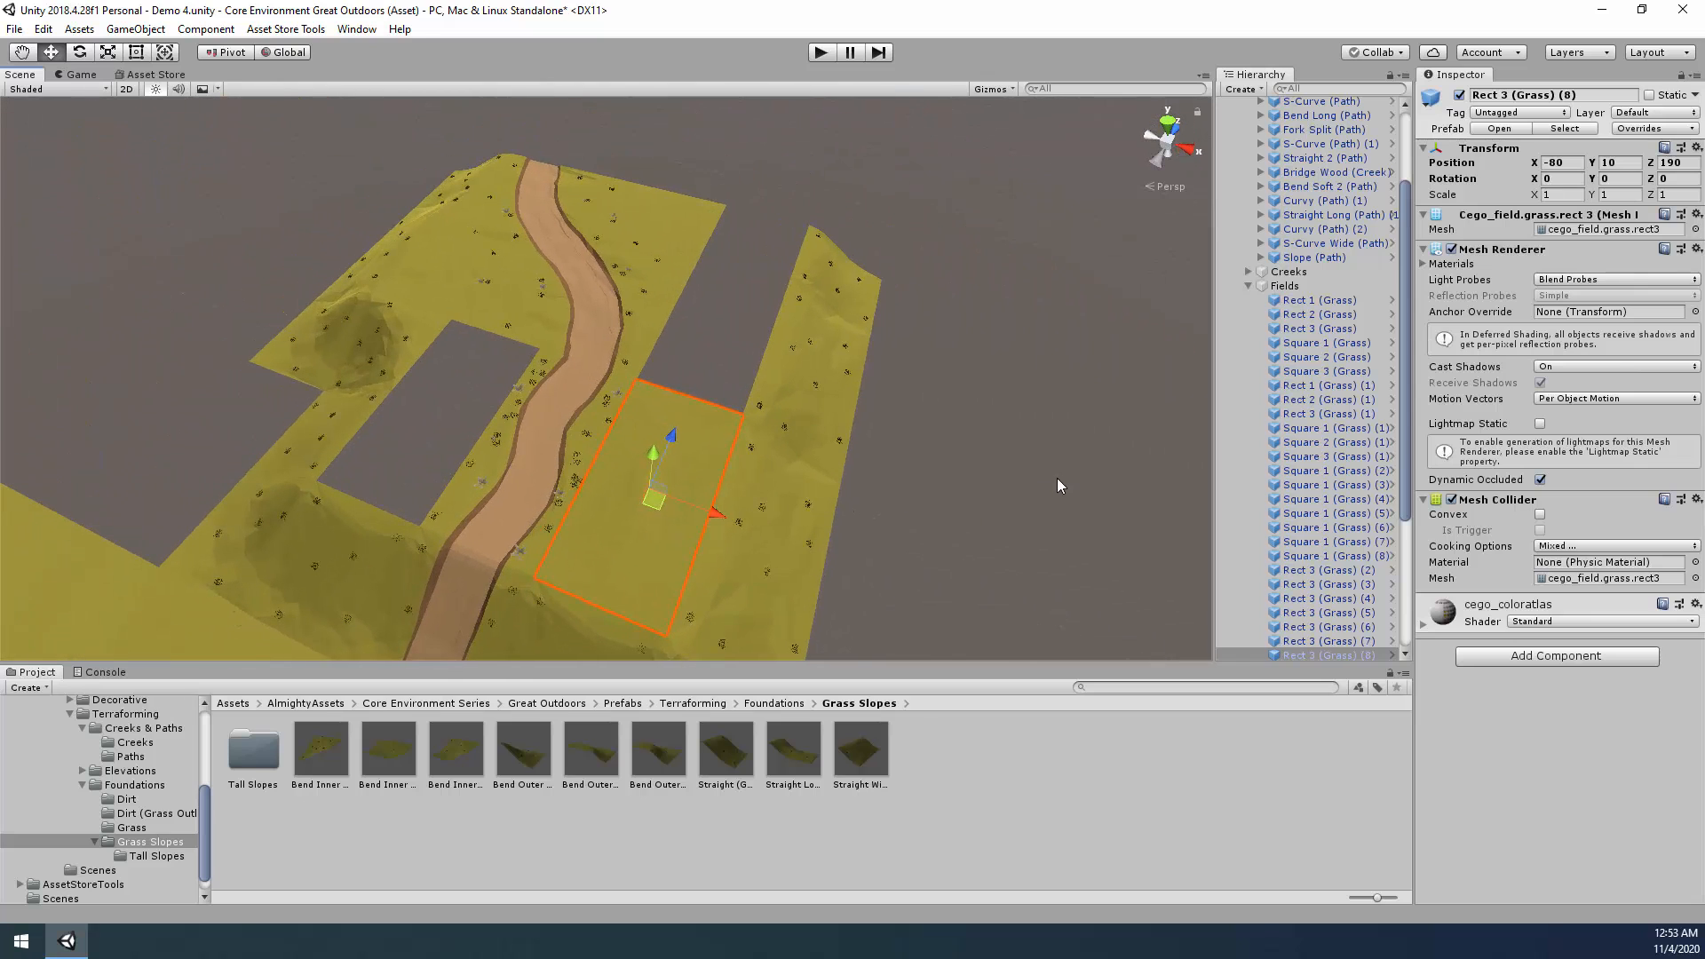
key("ctrl+d")
left_click_drag(718, 510, 466, 499)
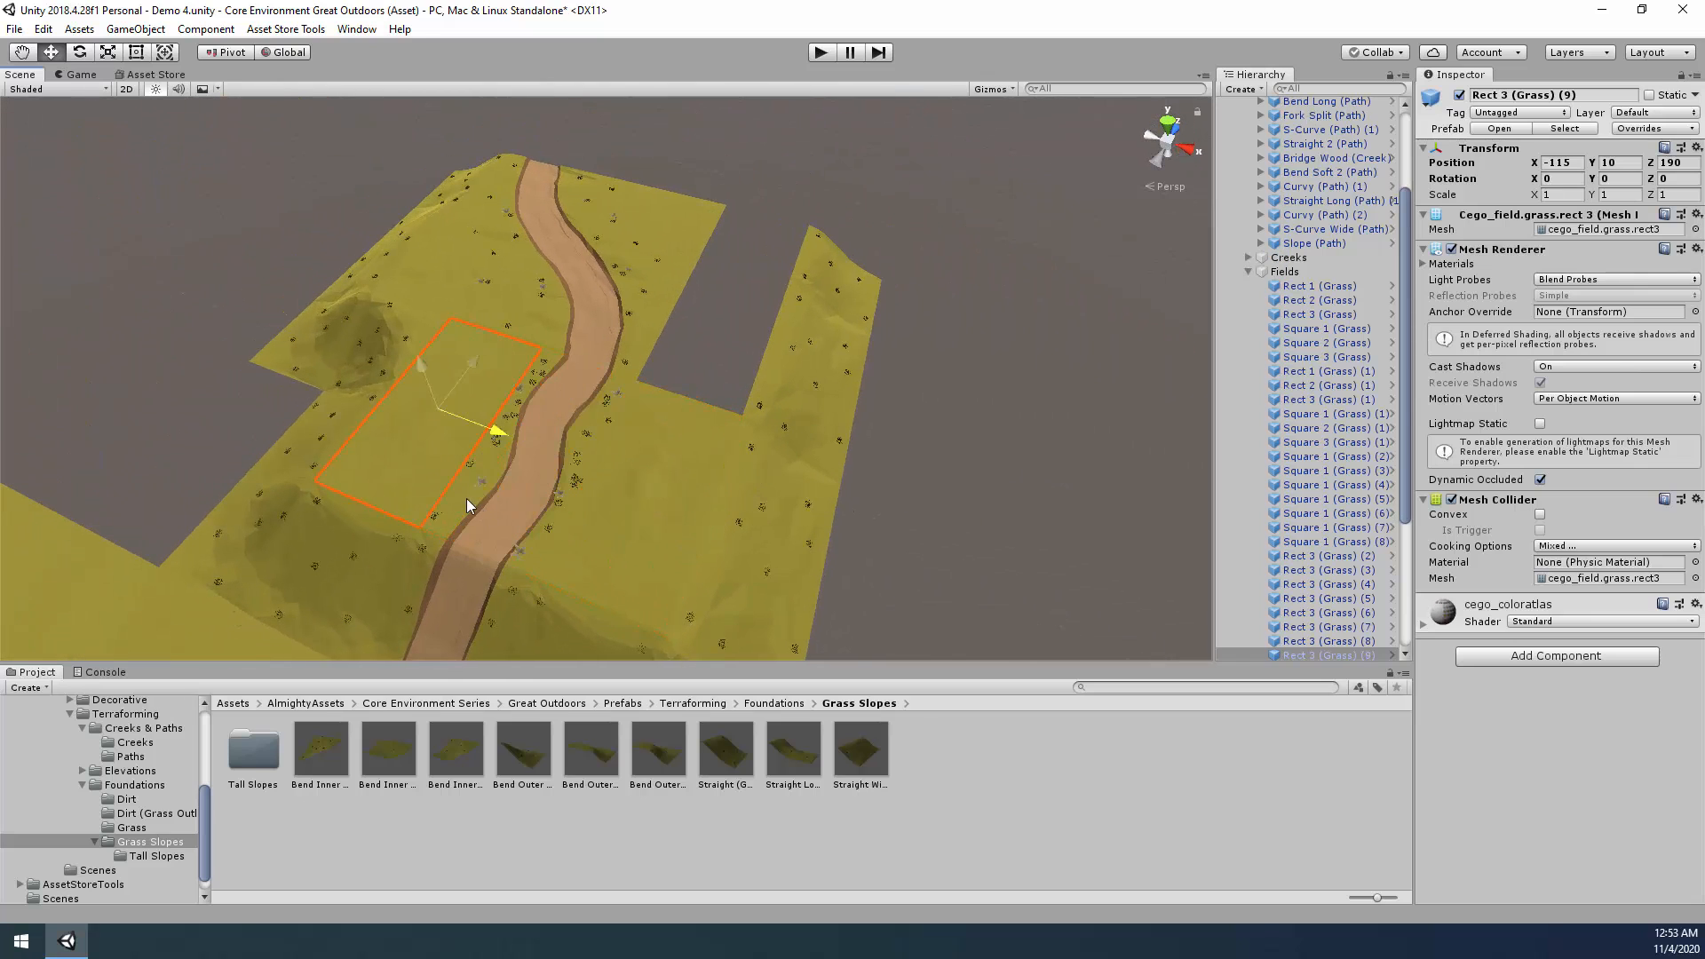
Duplicate the raised Rect 3 field again and snap the copy at X -80, Z 230.
left_click_drag(843, 402, 760, 420, "alt")
key("ctrl+d")
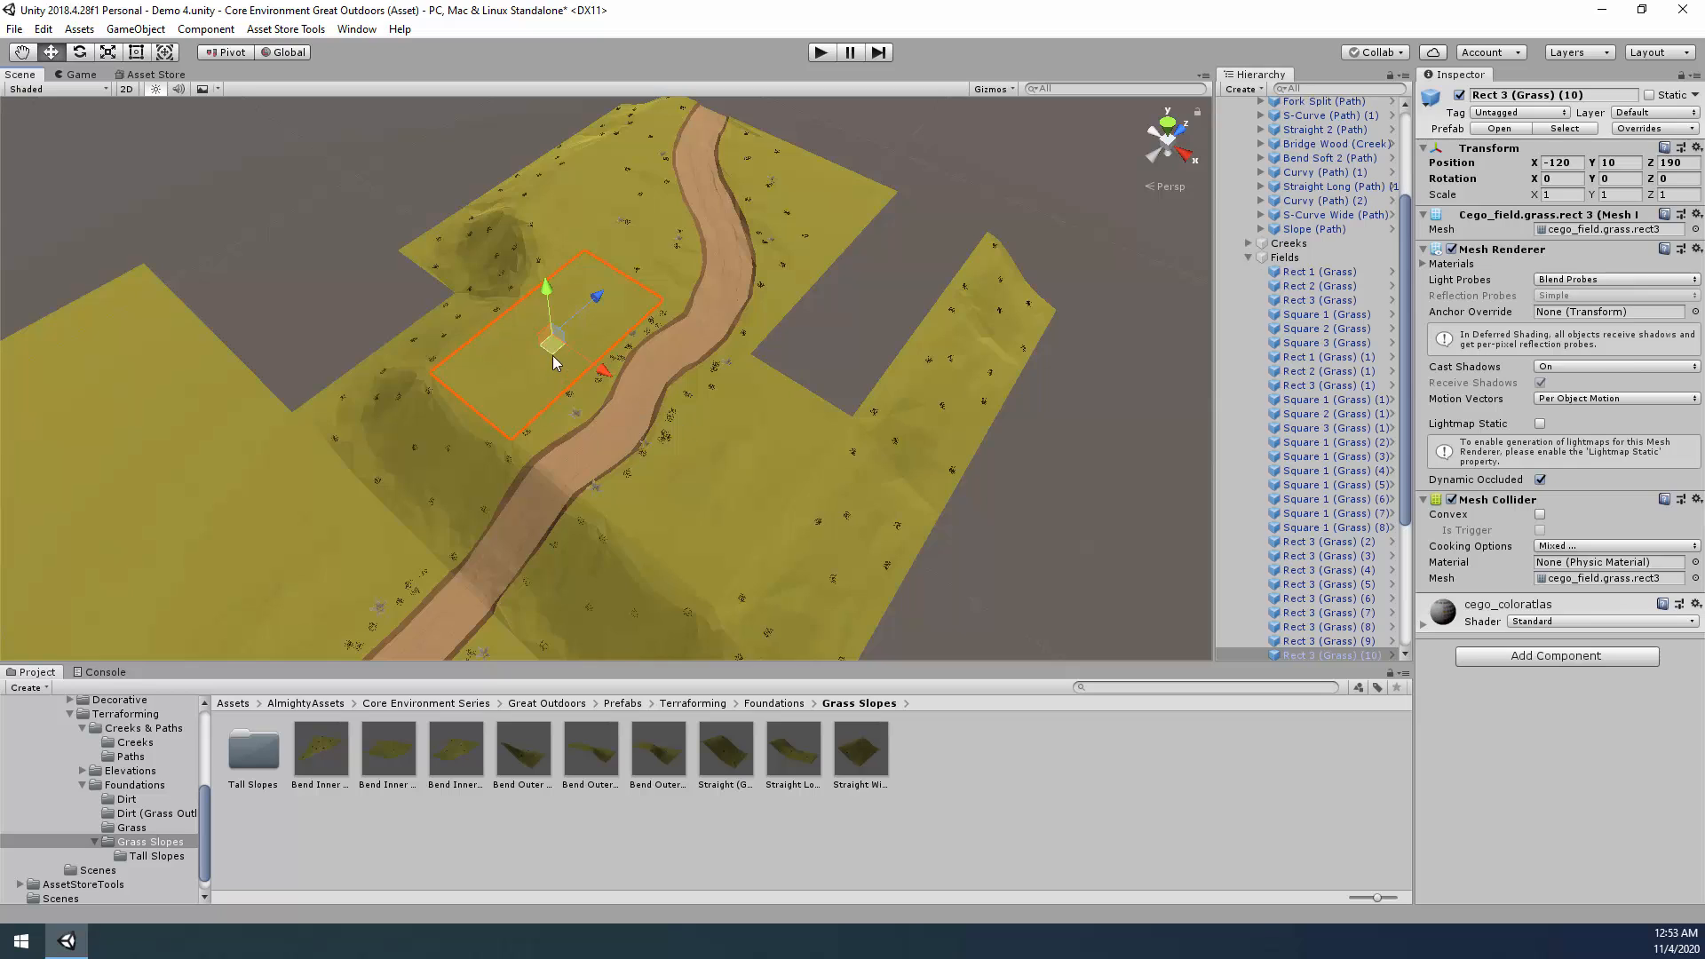
left_click_drag(552, 346, 858, 331)
Duplicate the Square 3 grass field and place the copy in the remaining plateau gap at X -80, Y 10, Z 260.
left_click_drag(928, 444, 471, 433, "alt")
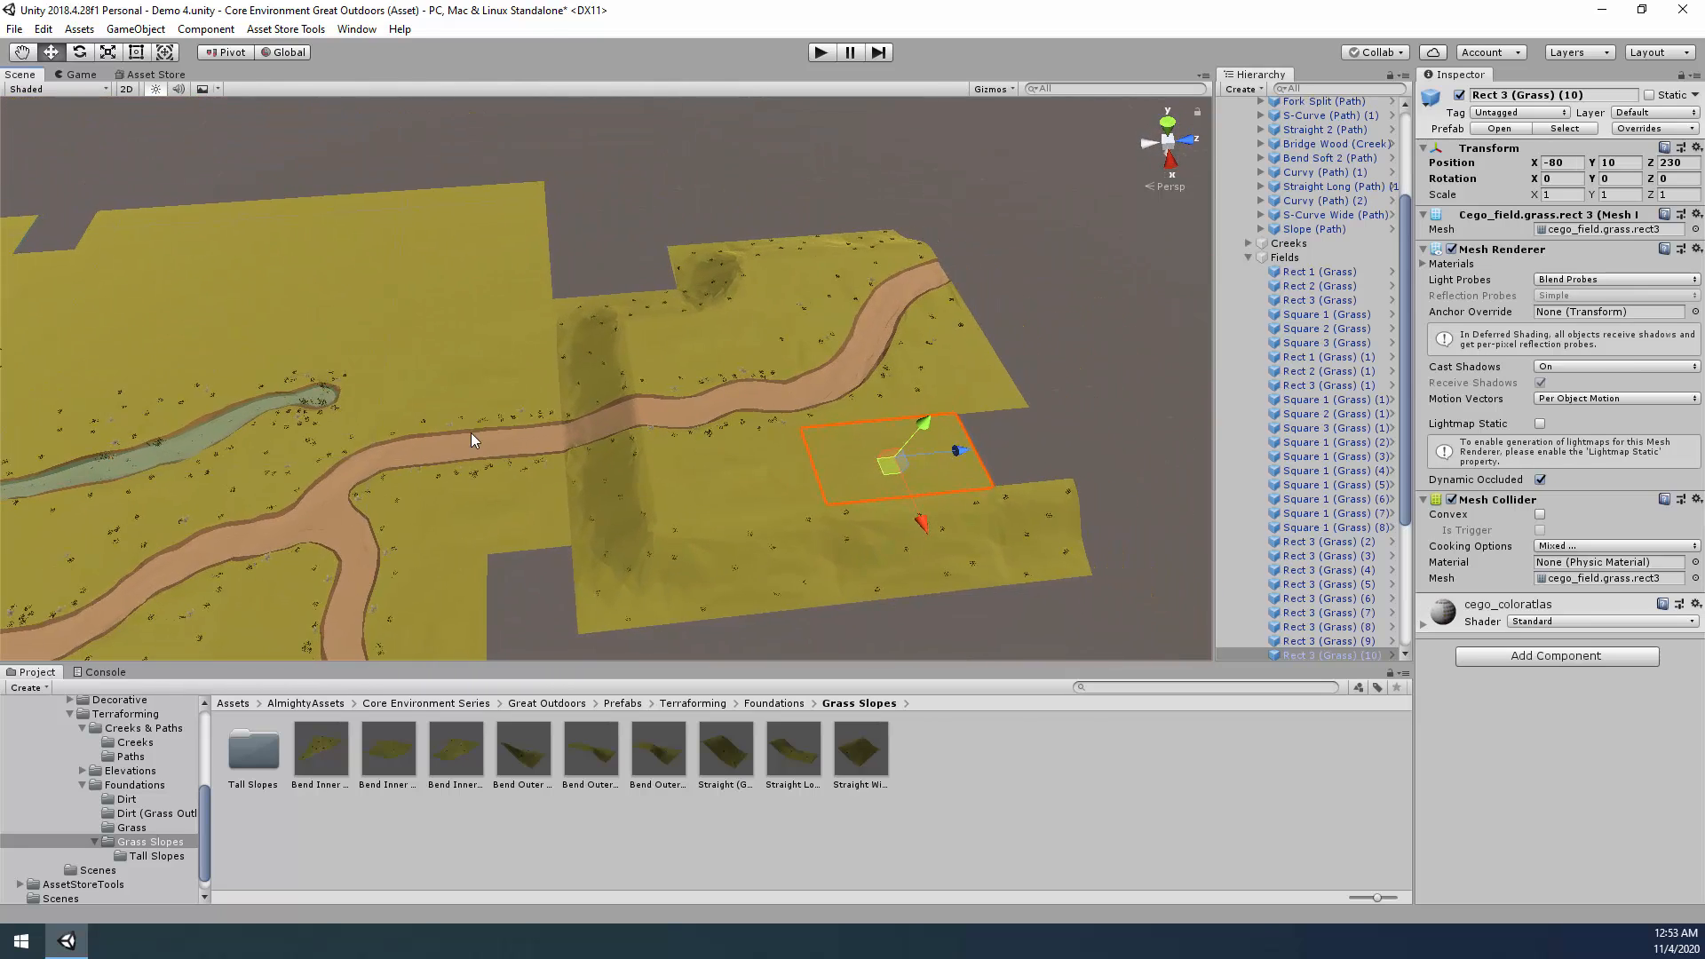
left_click(398, 401)
key("ctrl+d")
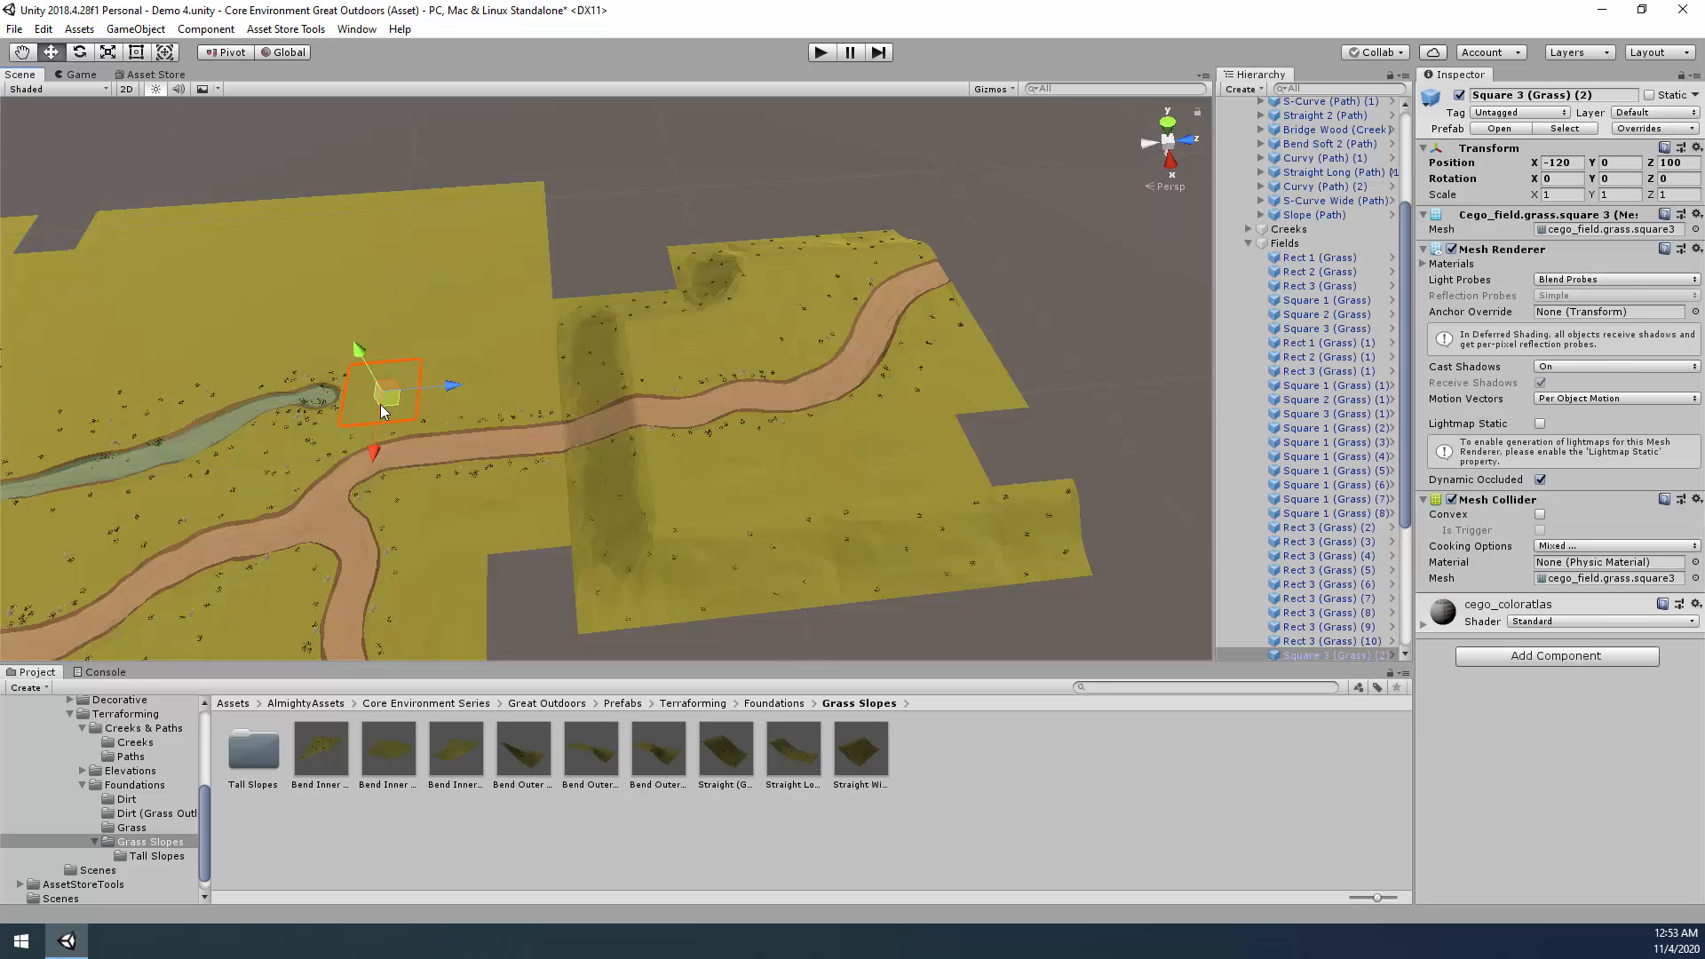
left_click_drag(380, 403, 1016, 452)
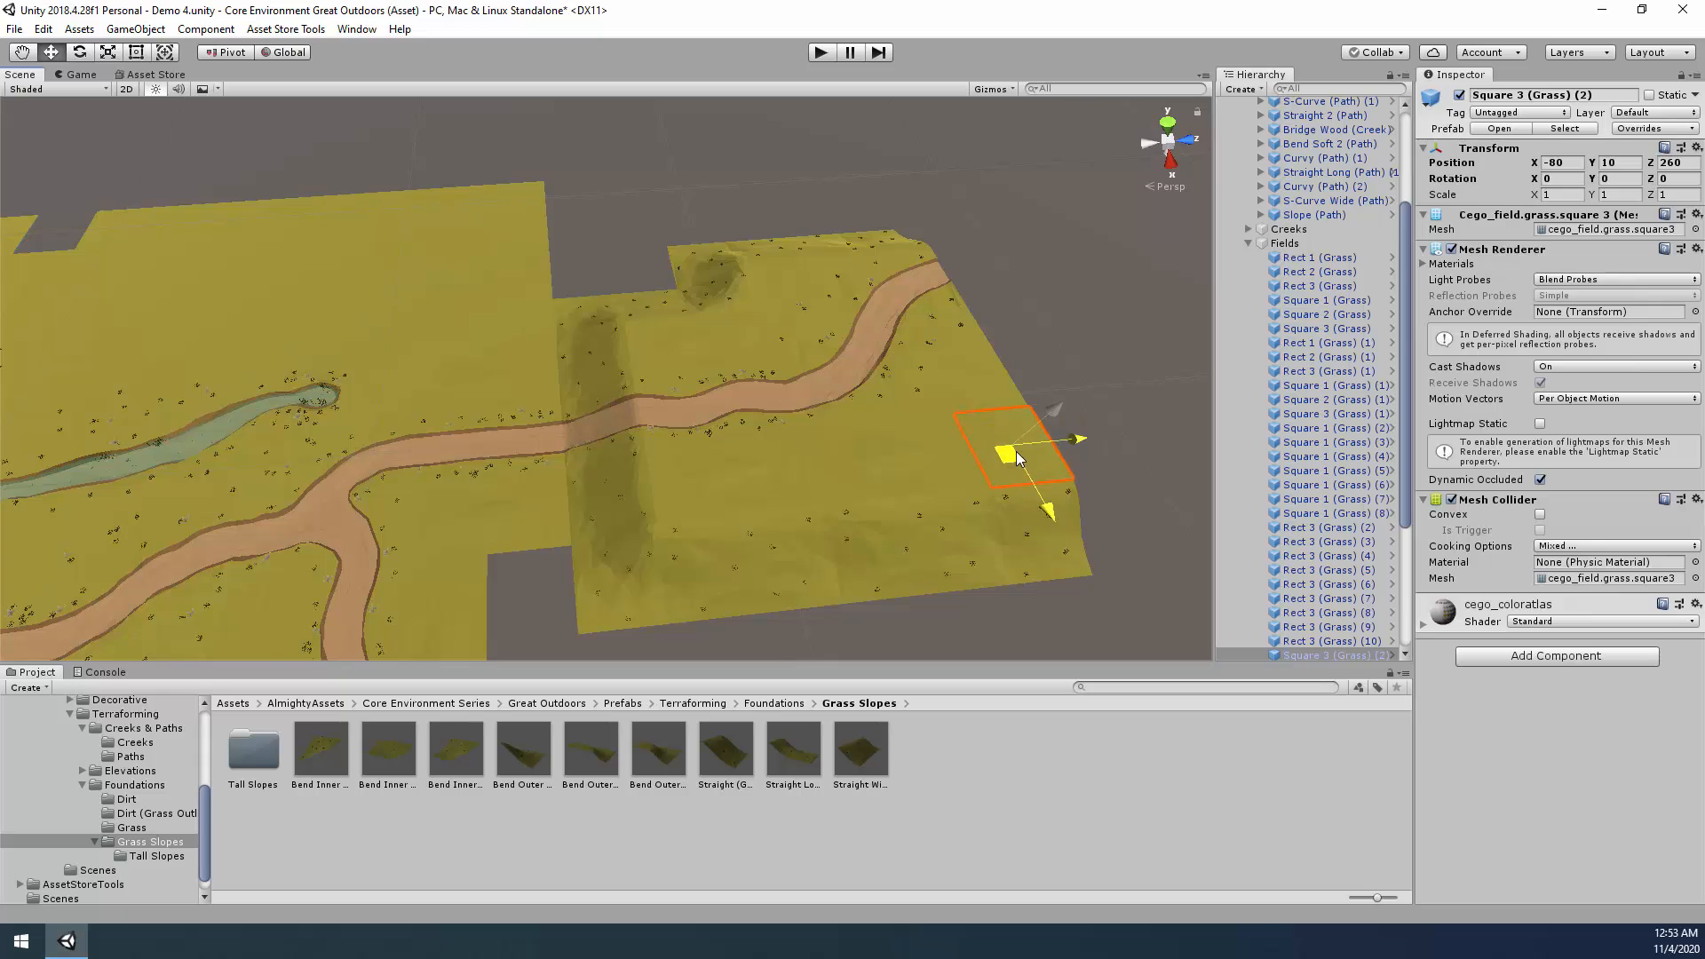
Duplicate the Square 3 grass field at the short creek's end and place the copy in the notch beside the lower creek.
left_click(927, 610)
left_click_drag(927, 611, 312, 437, "alt")
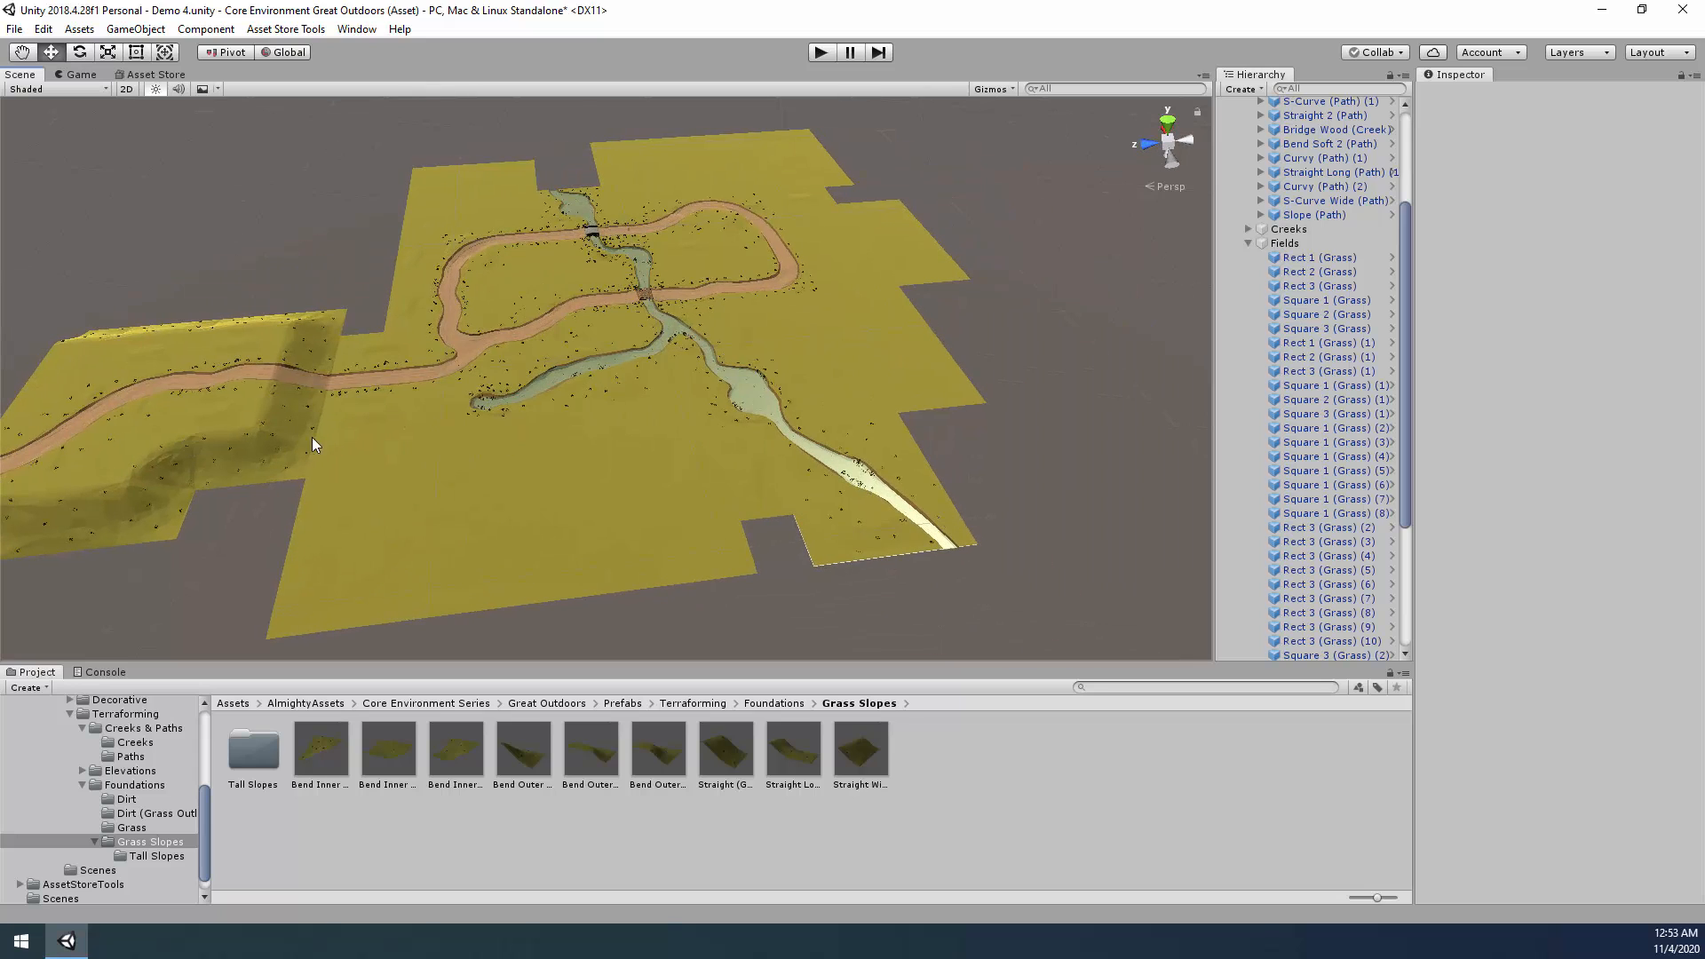
left_click(648, 451)
left_click(755, 492)
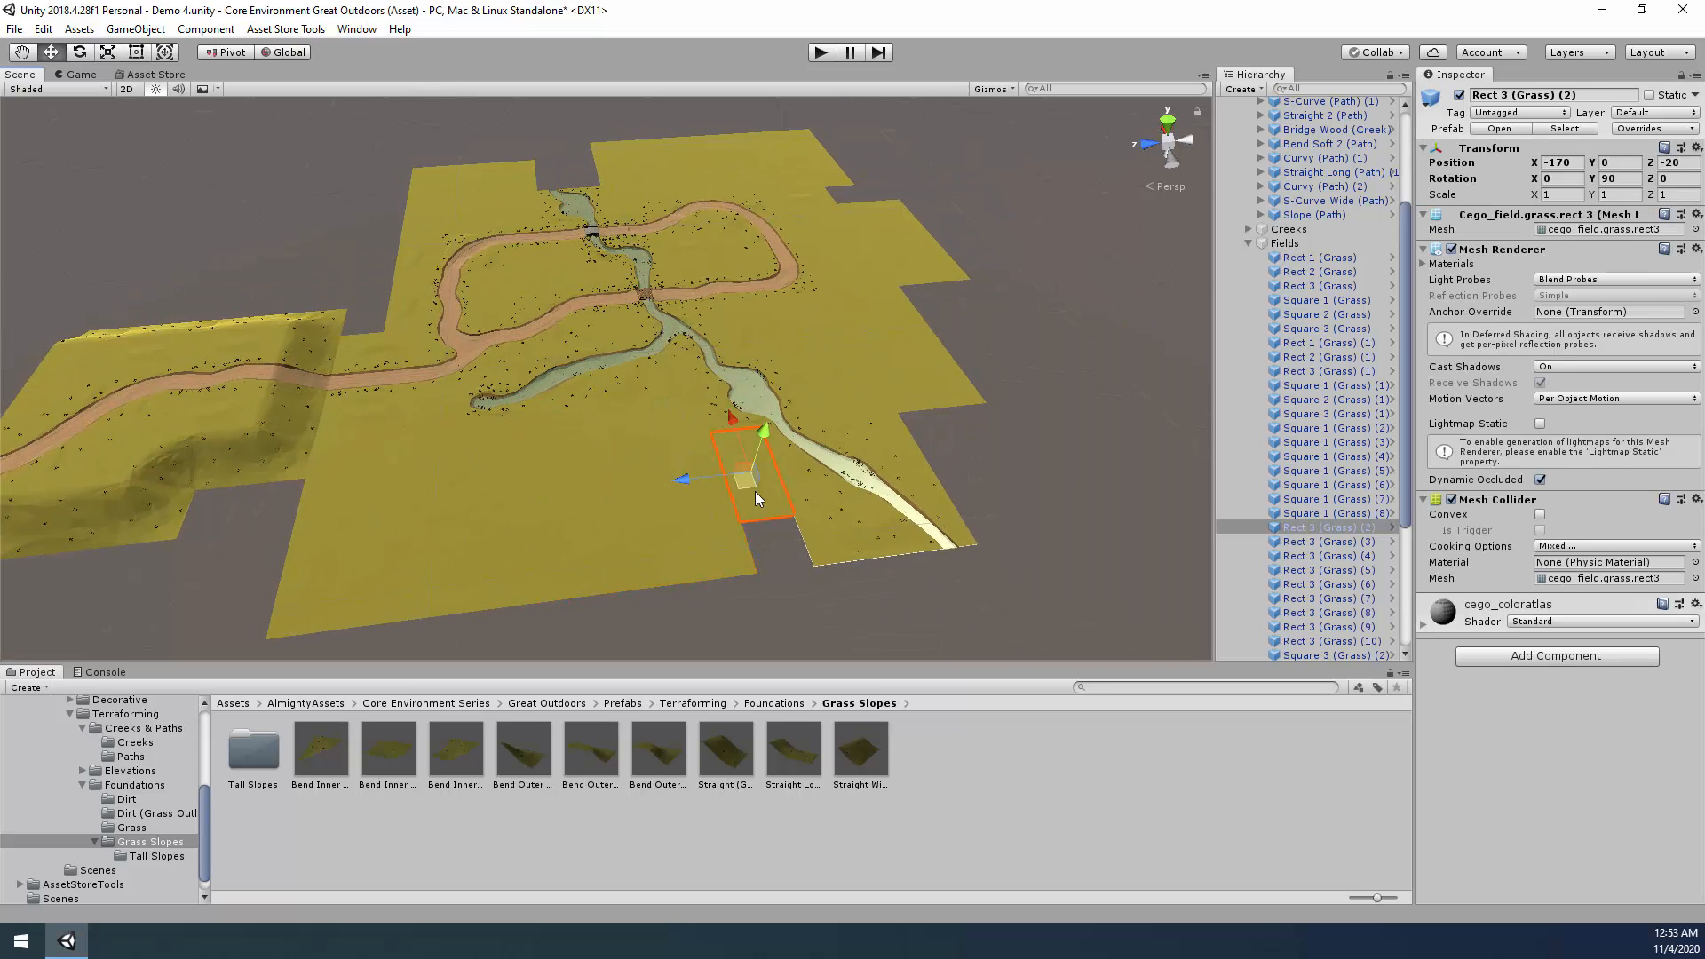
left_click(517, 446)
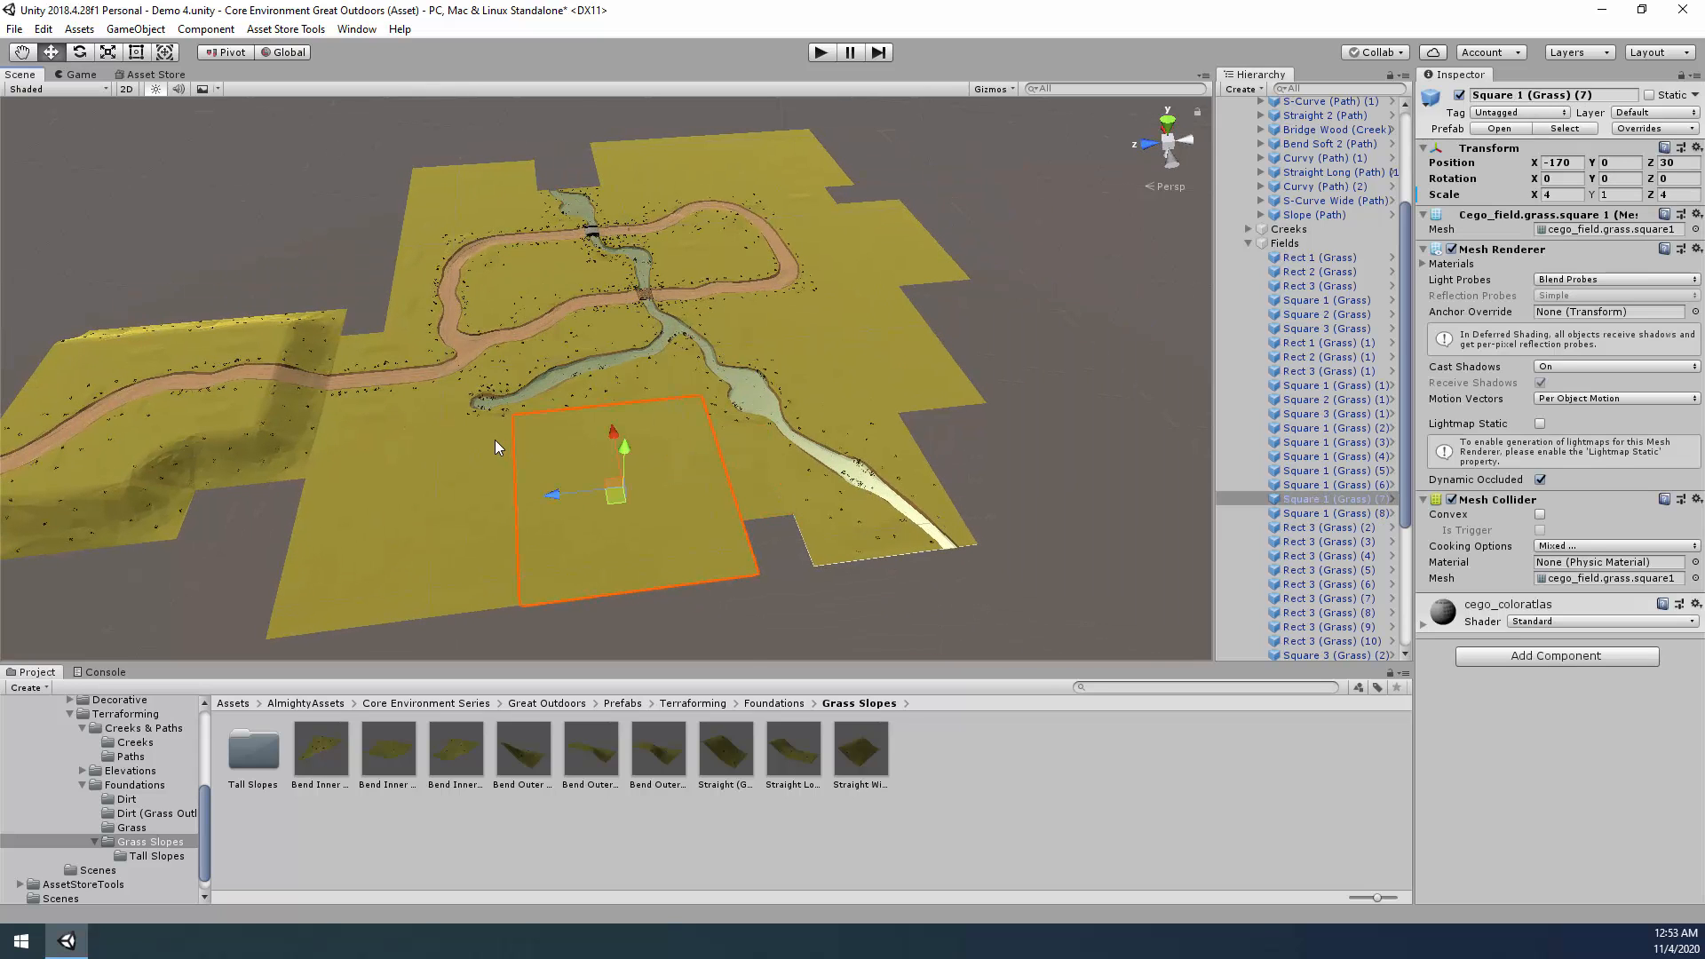
left_click(494, 442)
left_click(435, 409)
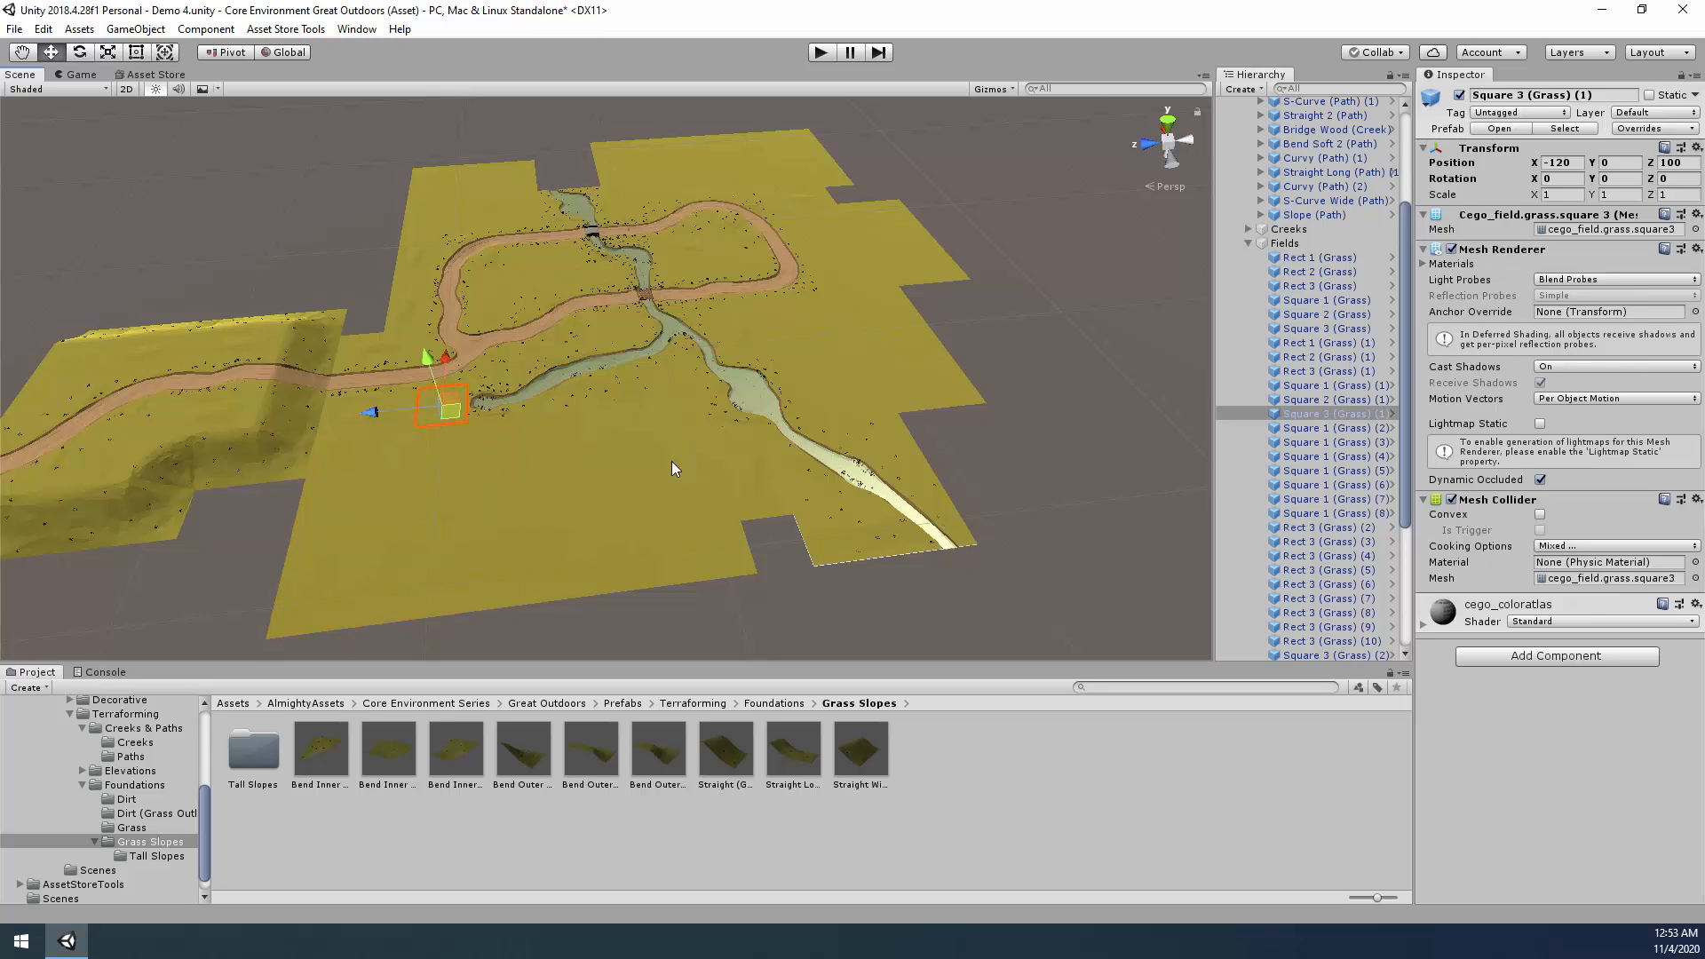
key("ctrl+d")
left_click_drag(449, 413, 802, 561)
left_click_drag(1096, 436, 1032, 446, "alt")
Duplicate the Rect 3 grass field beside the lower creek and move the copy across the creek to X -180, Z -115.
left_click(964, 412)
middle_click_drag(963, 412, 835, 403)
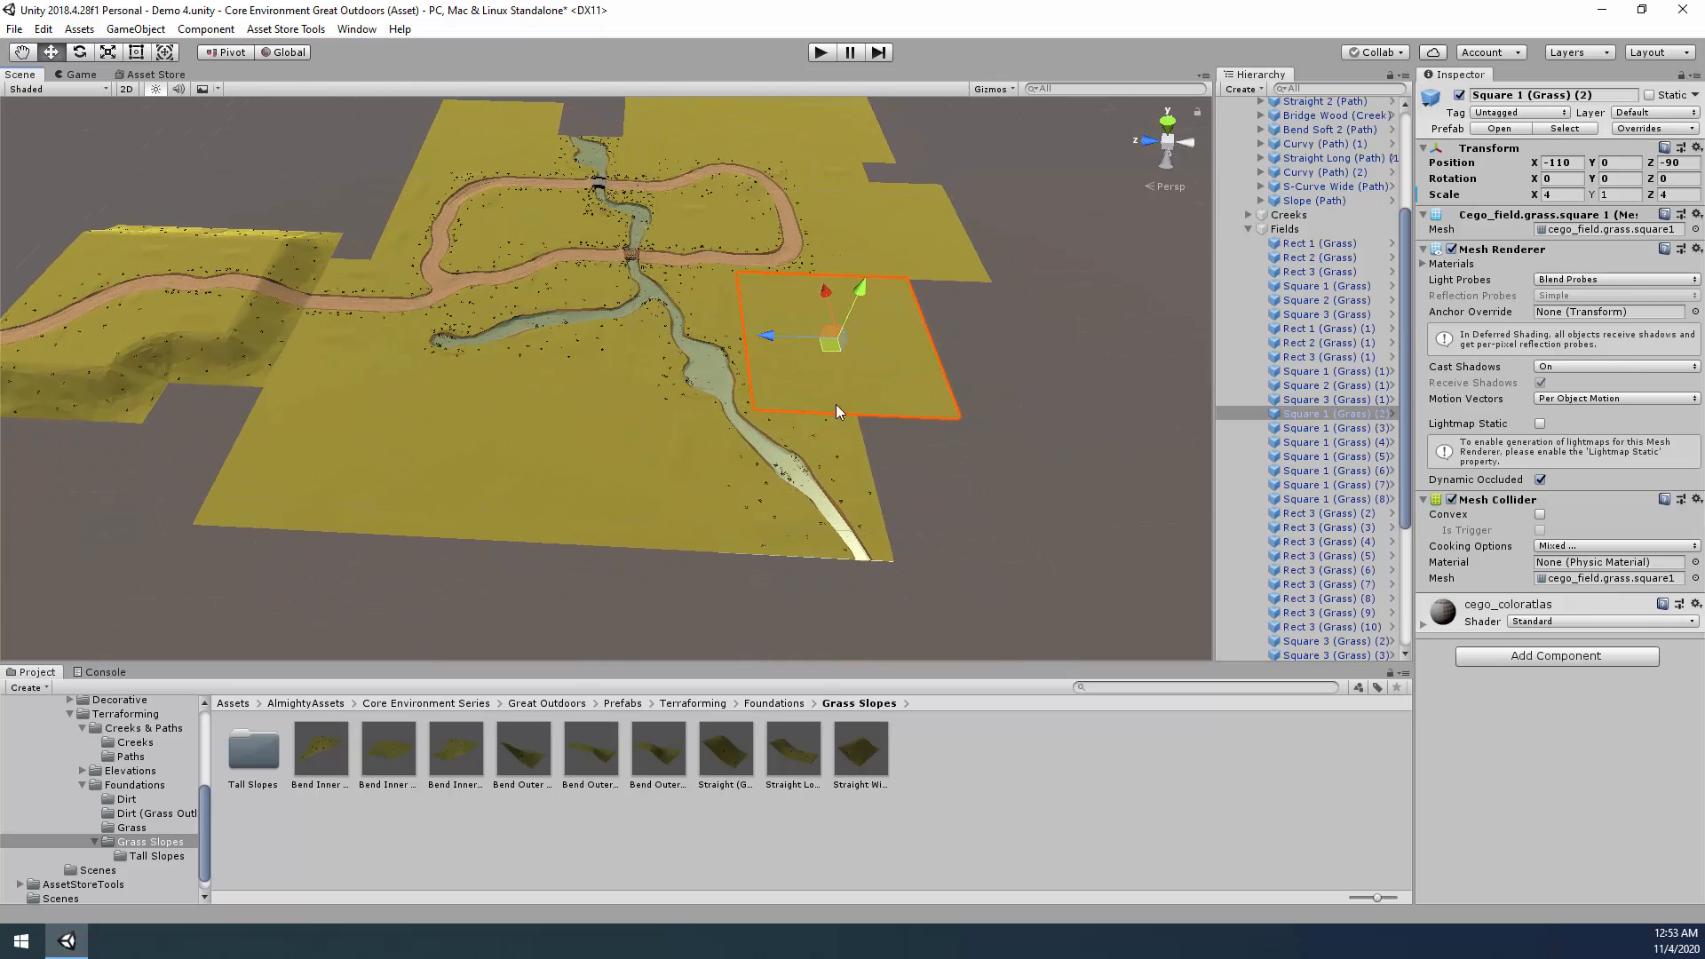
left_click(630, 415)
left_click(678, 445)
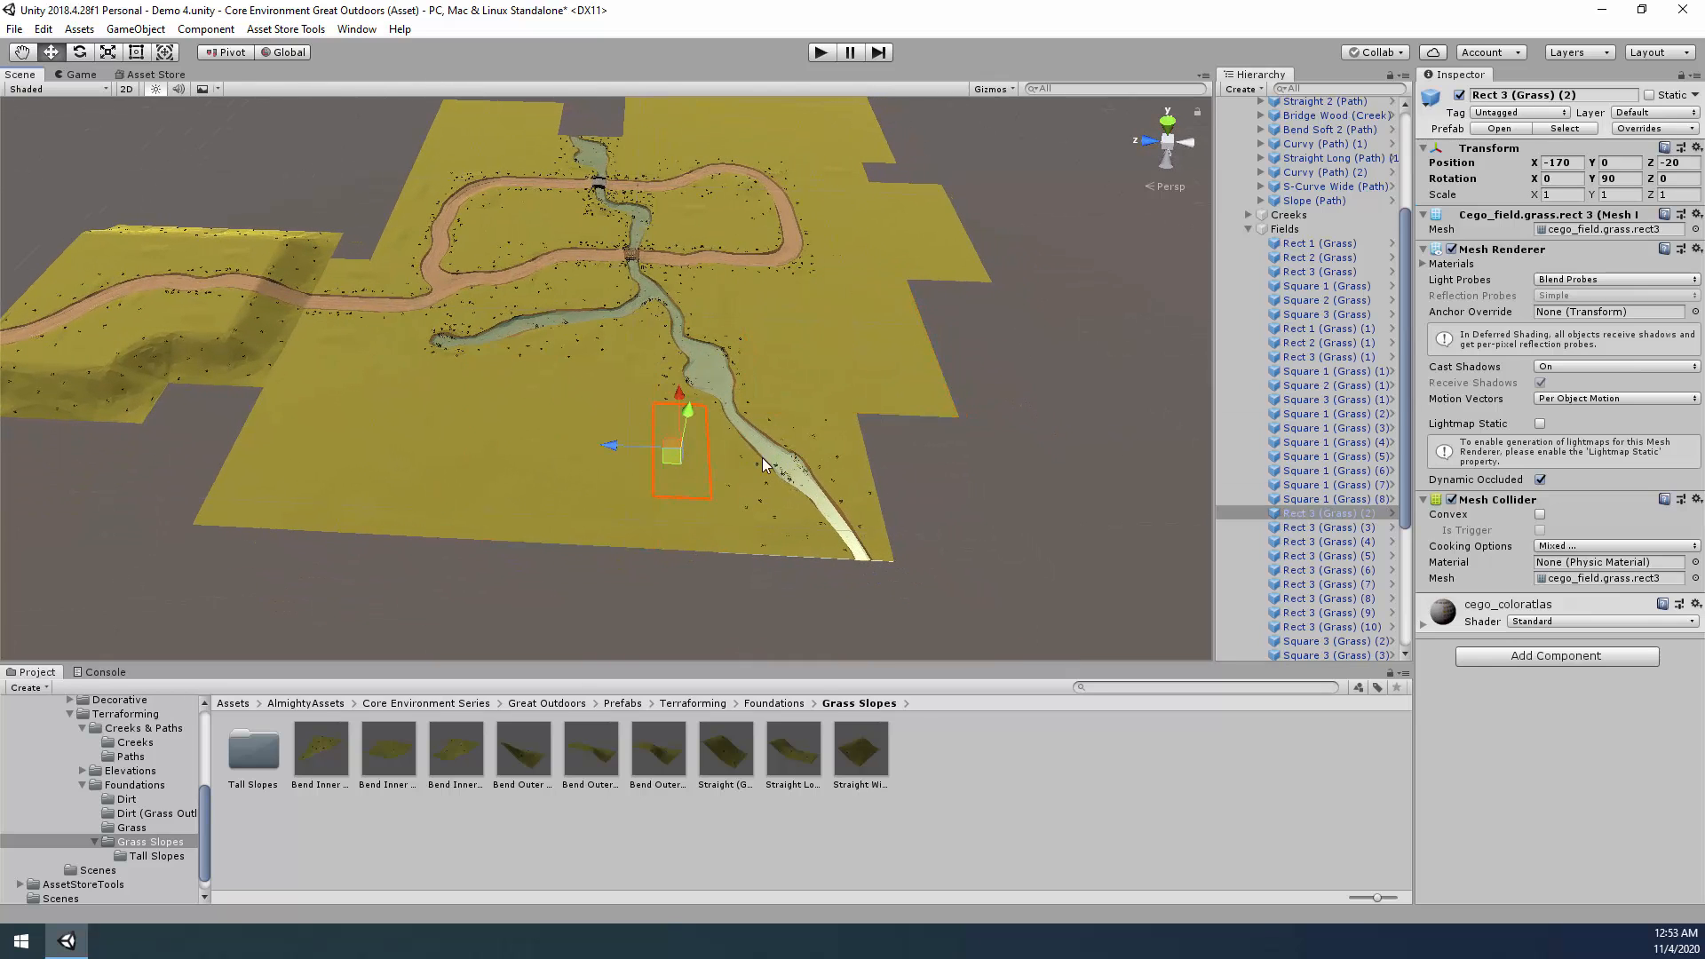
key("ctrl+d")
left_click_drag(675, 460, 940, 501)
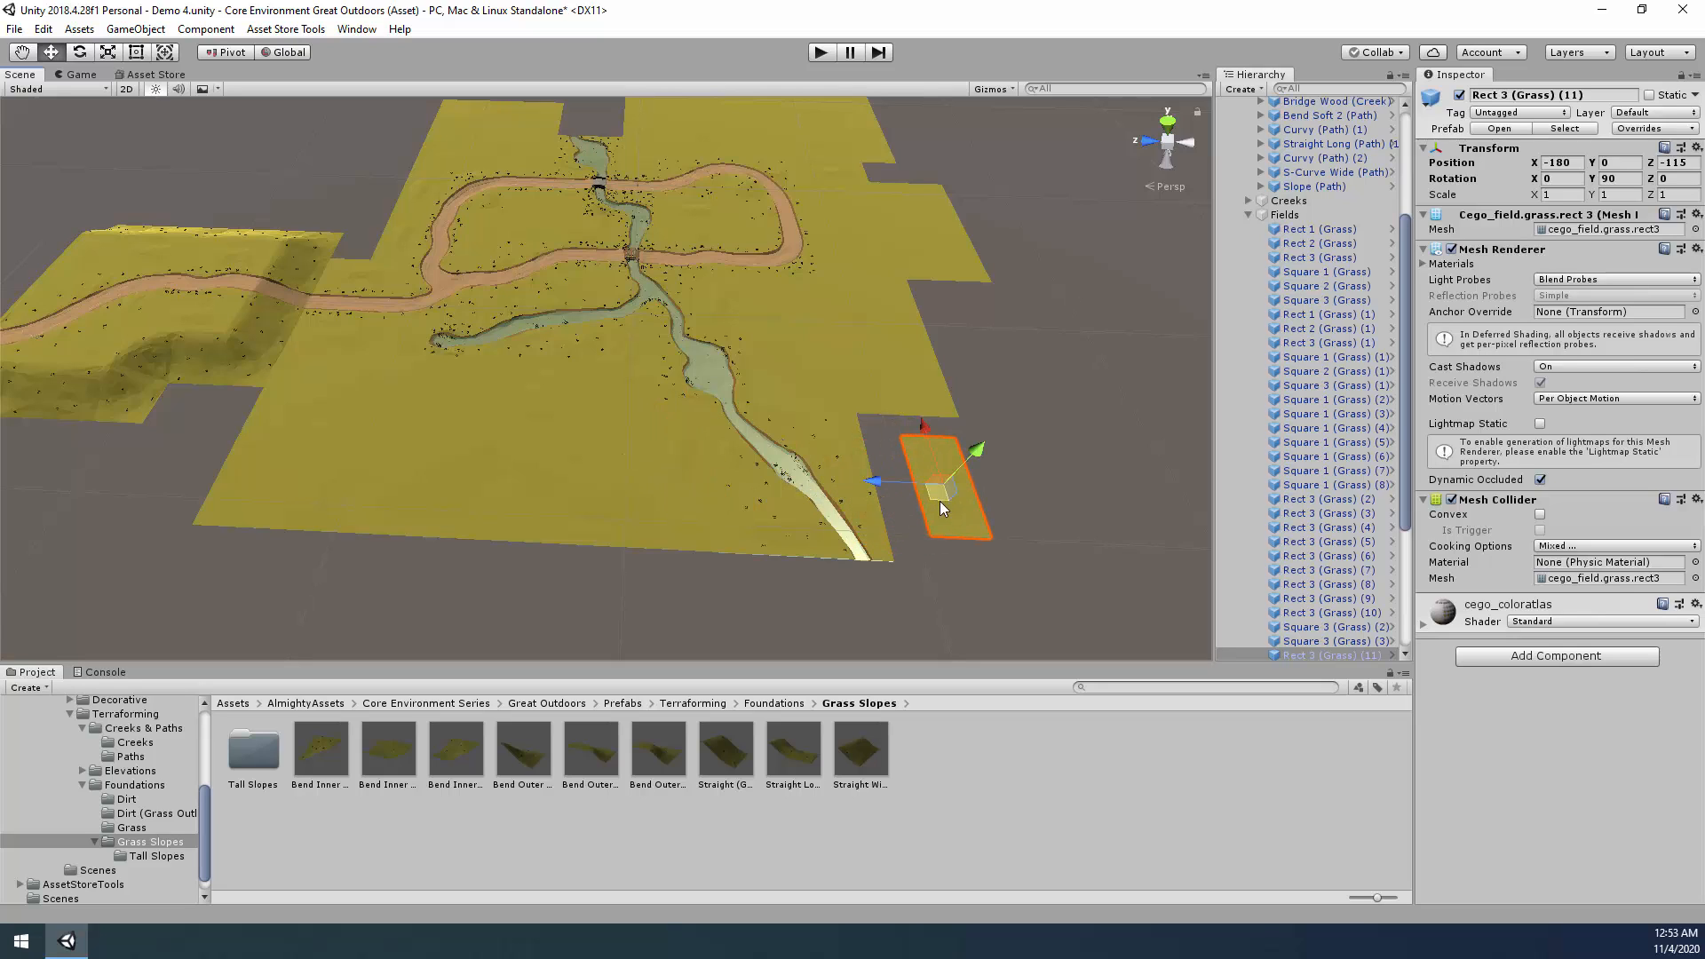
Scale the Rect 3 copy to 2 on X and Z and snap it against the outer field at X -110, Z -150.
left_click(1572, 195)
type("2")
key("Tab")
key("Tab")
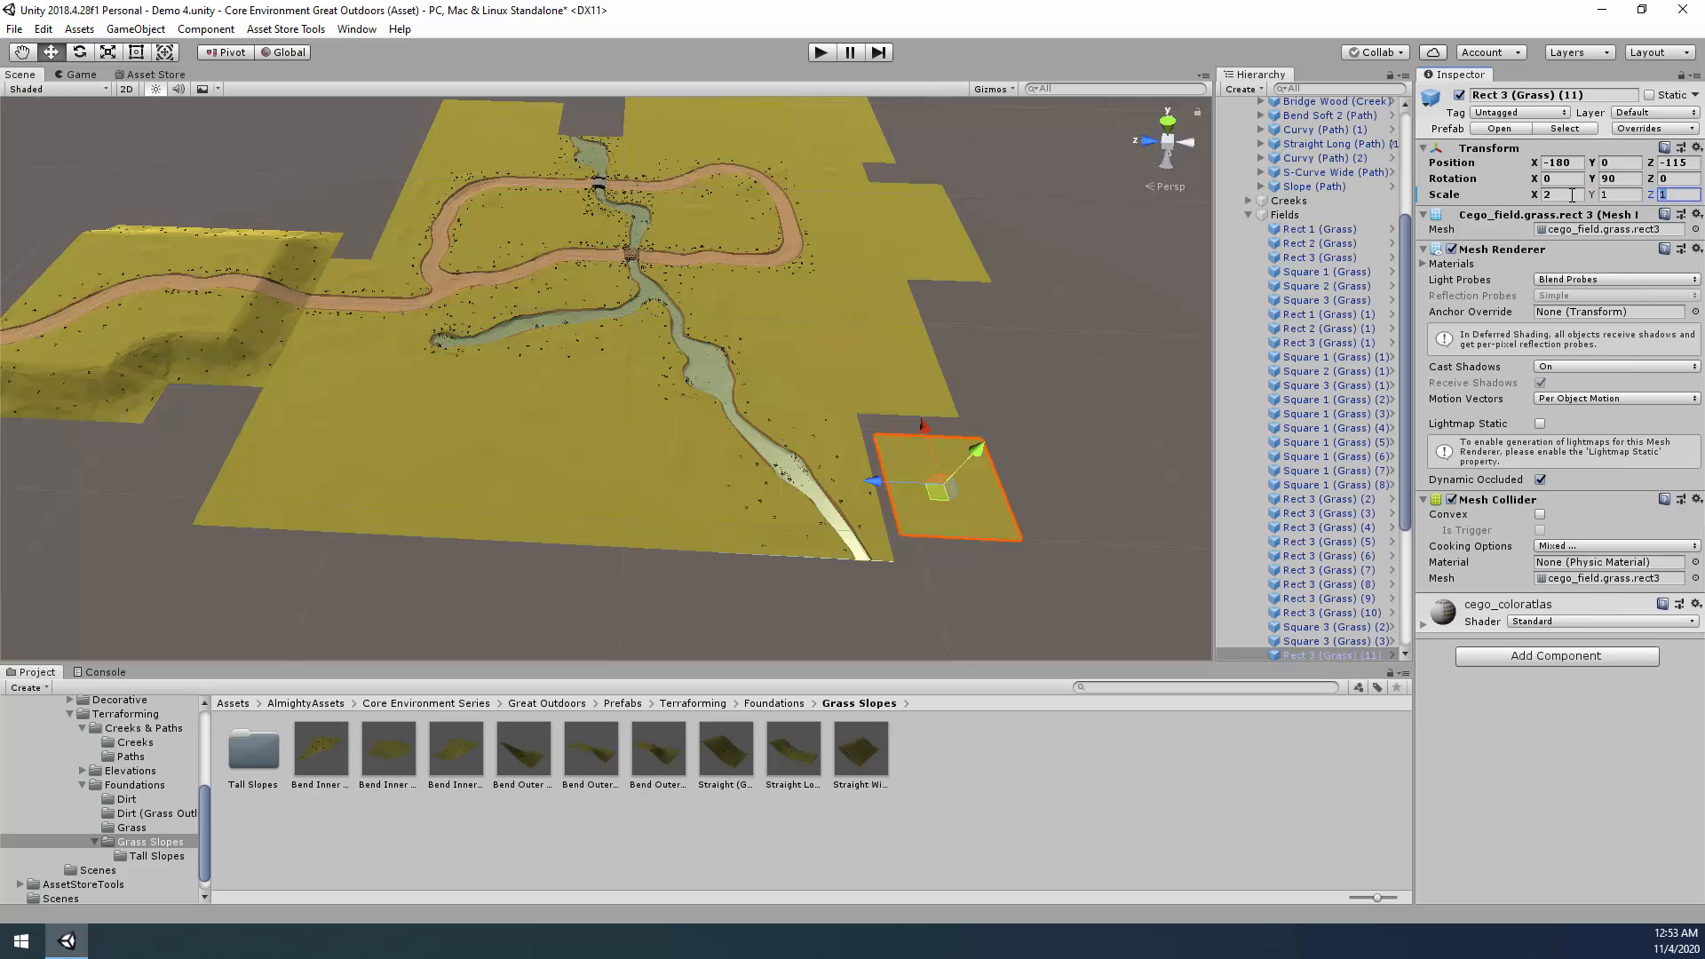
type("2")
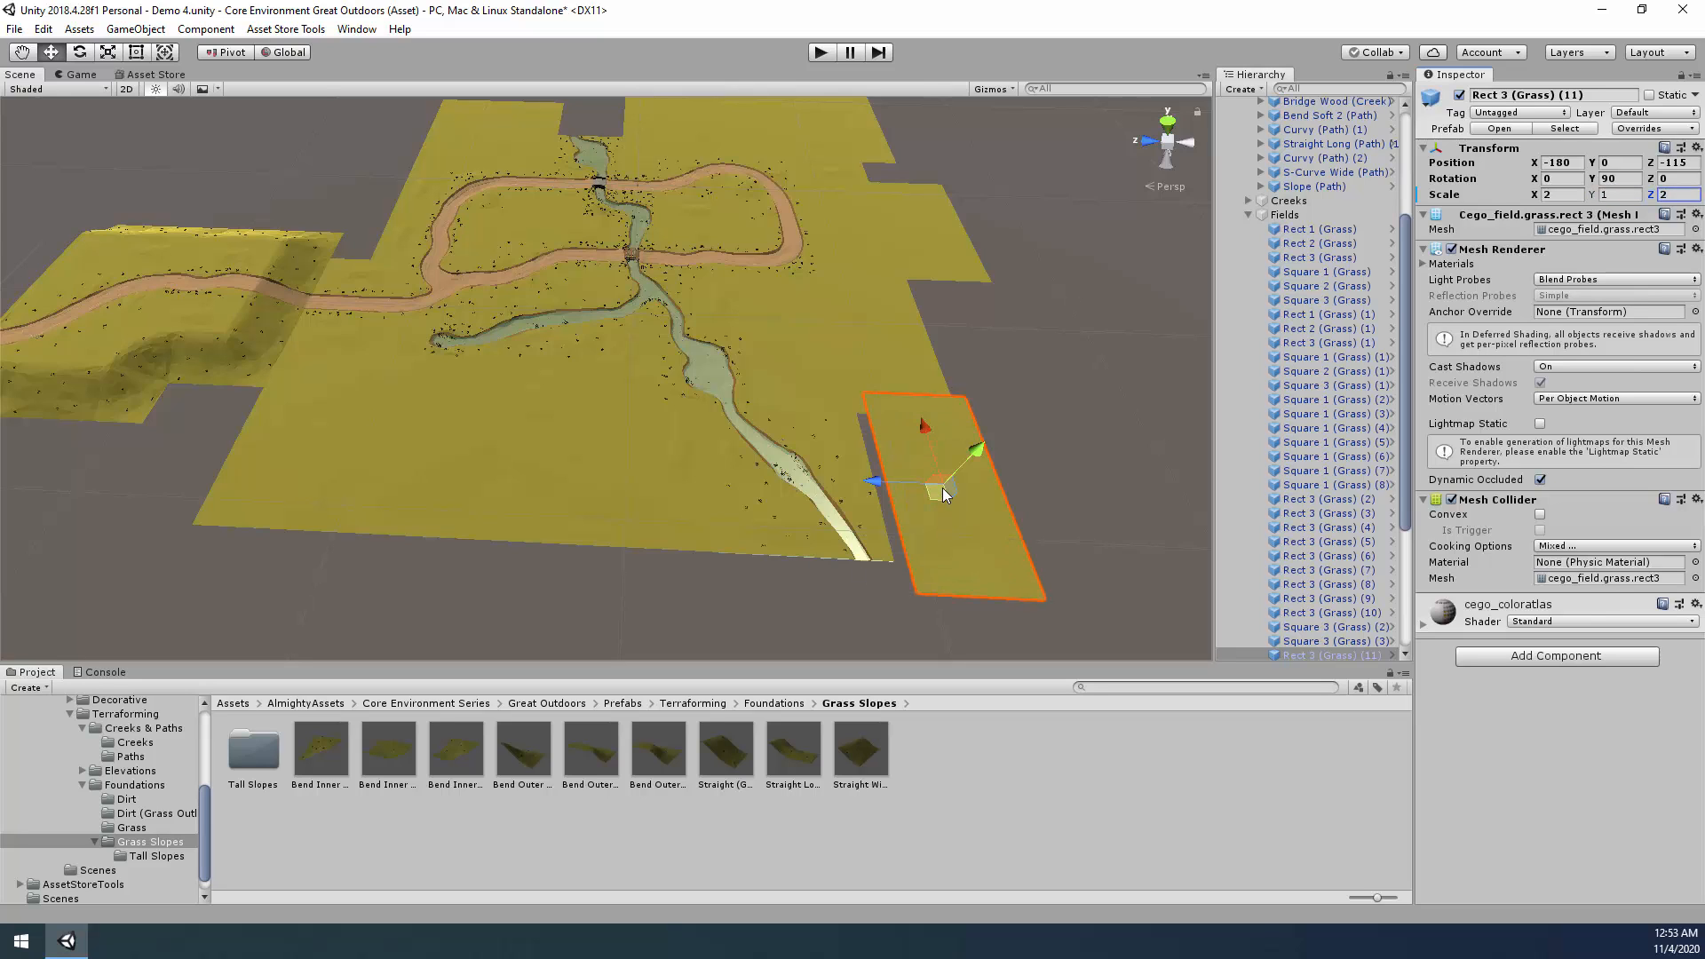
left_click_drag(942, 487, 931, 515)
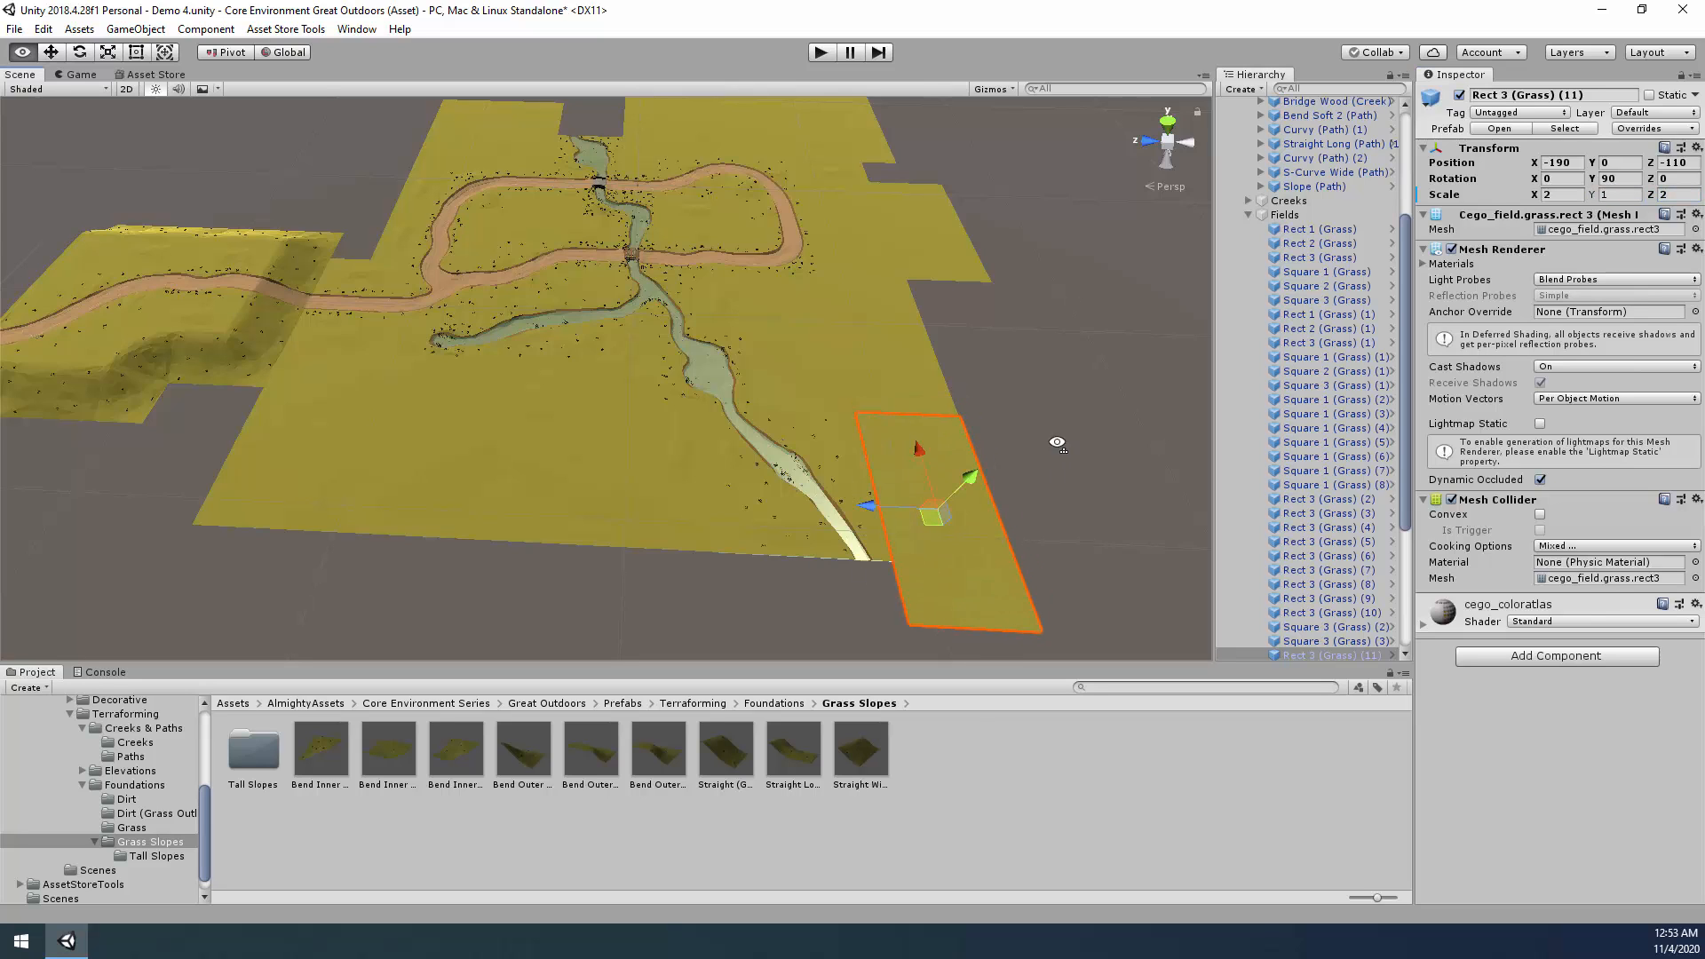
left_click_drag(1056, 442, 893, 349, "alt")
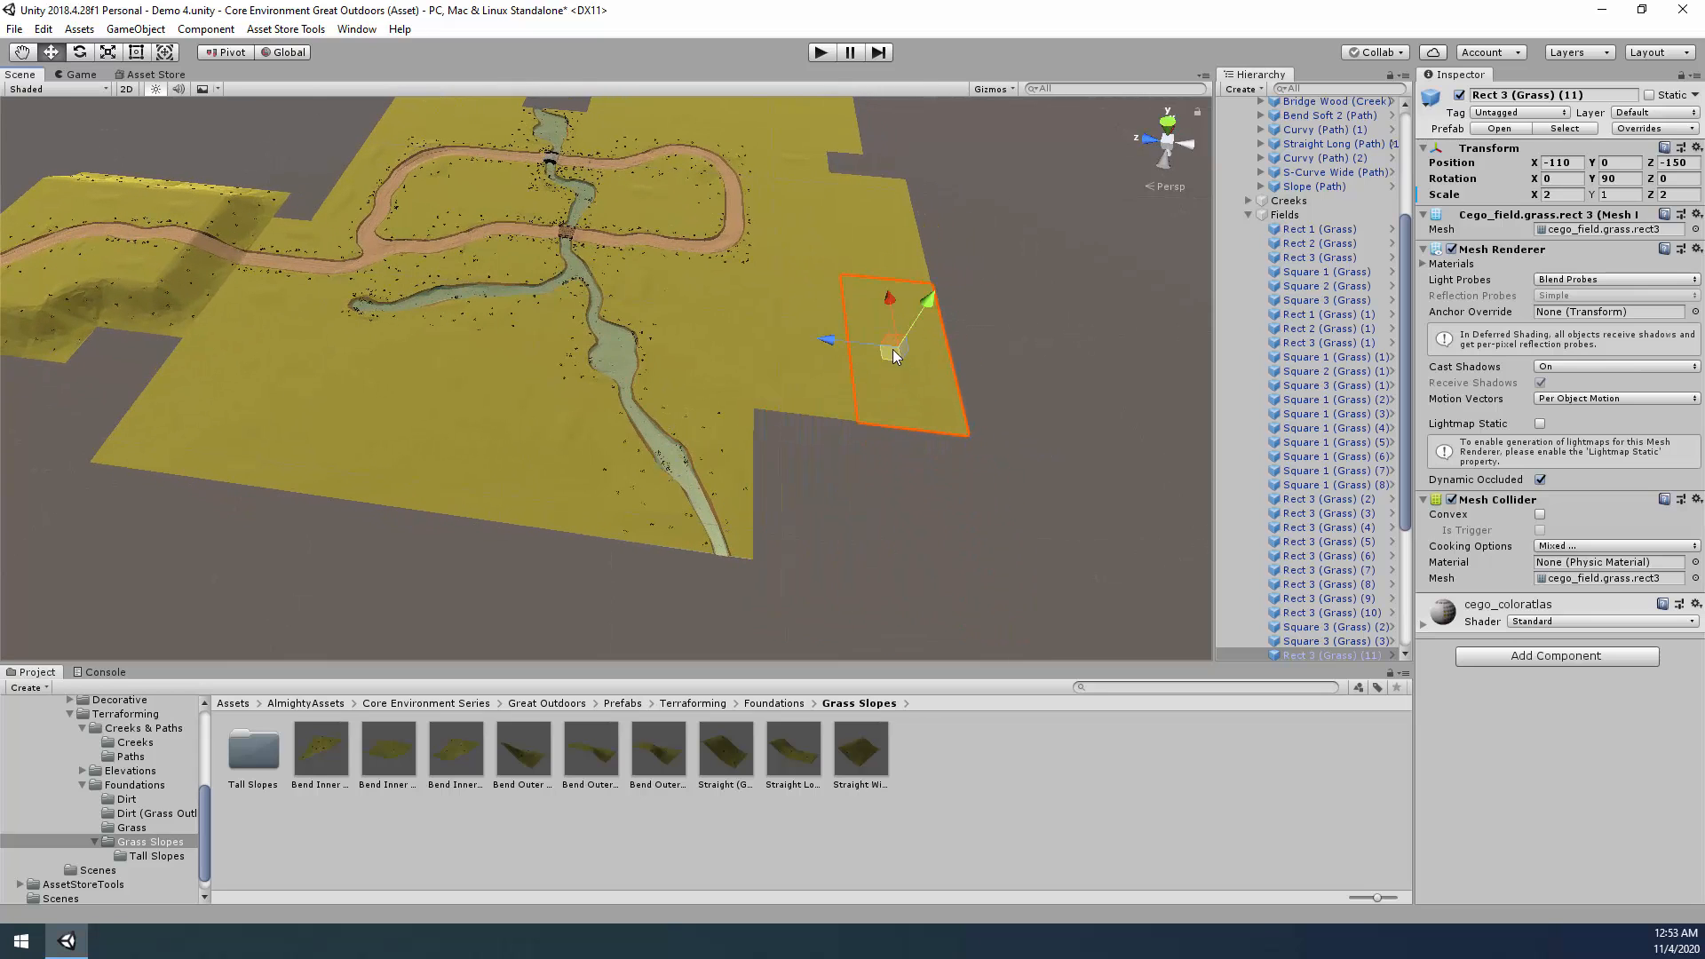
Duplicate the large Square 1 grass field beside the creek and place the copy in the corner gap across the lower creek.
left_click(916, 513)
left_click(495, 435)
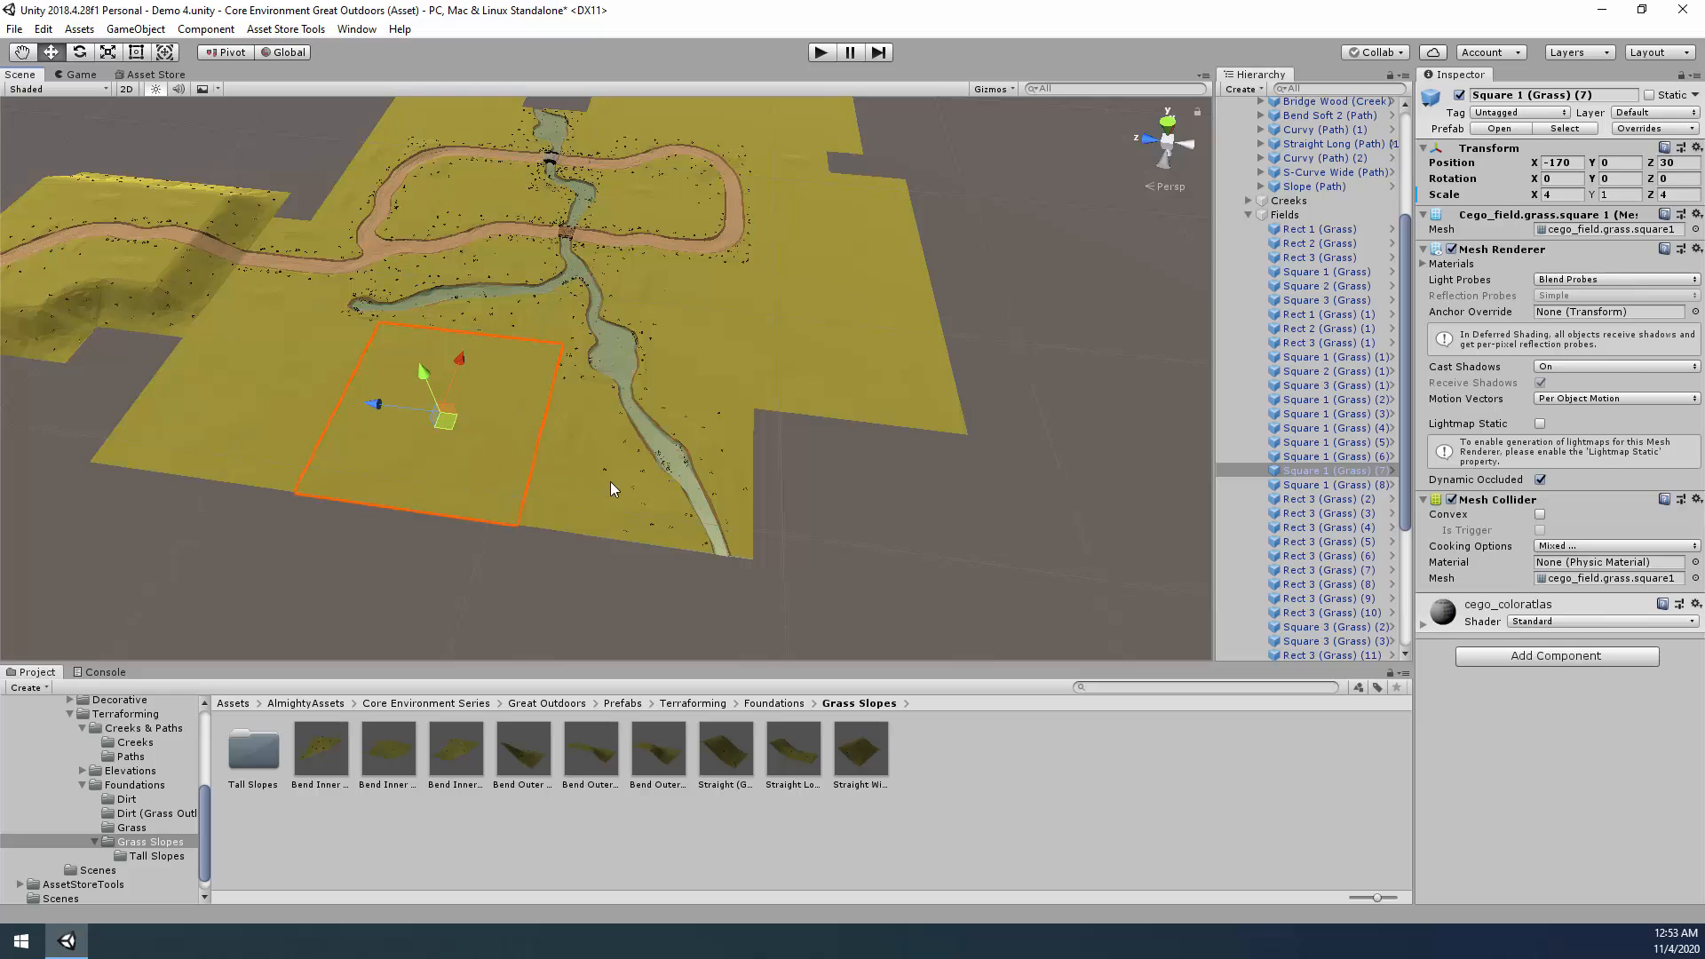
left_click_drag(449, 419, 904, 533)
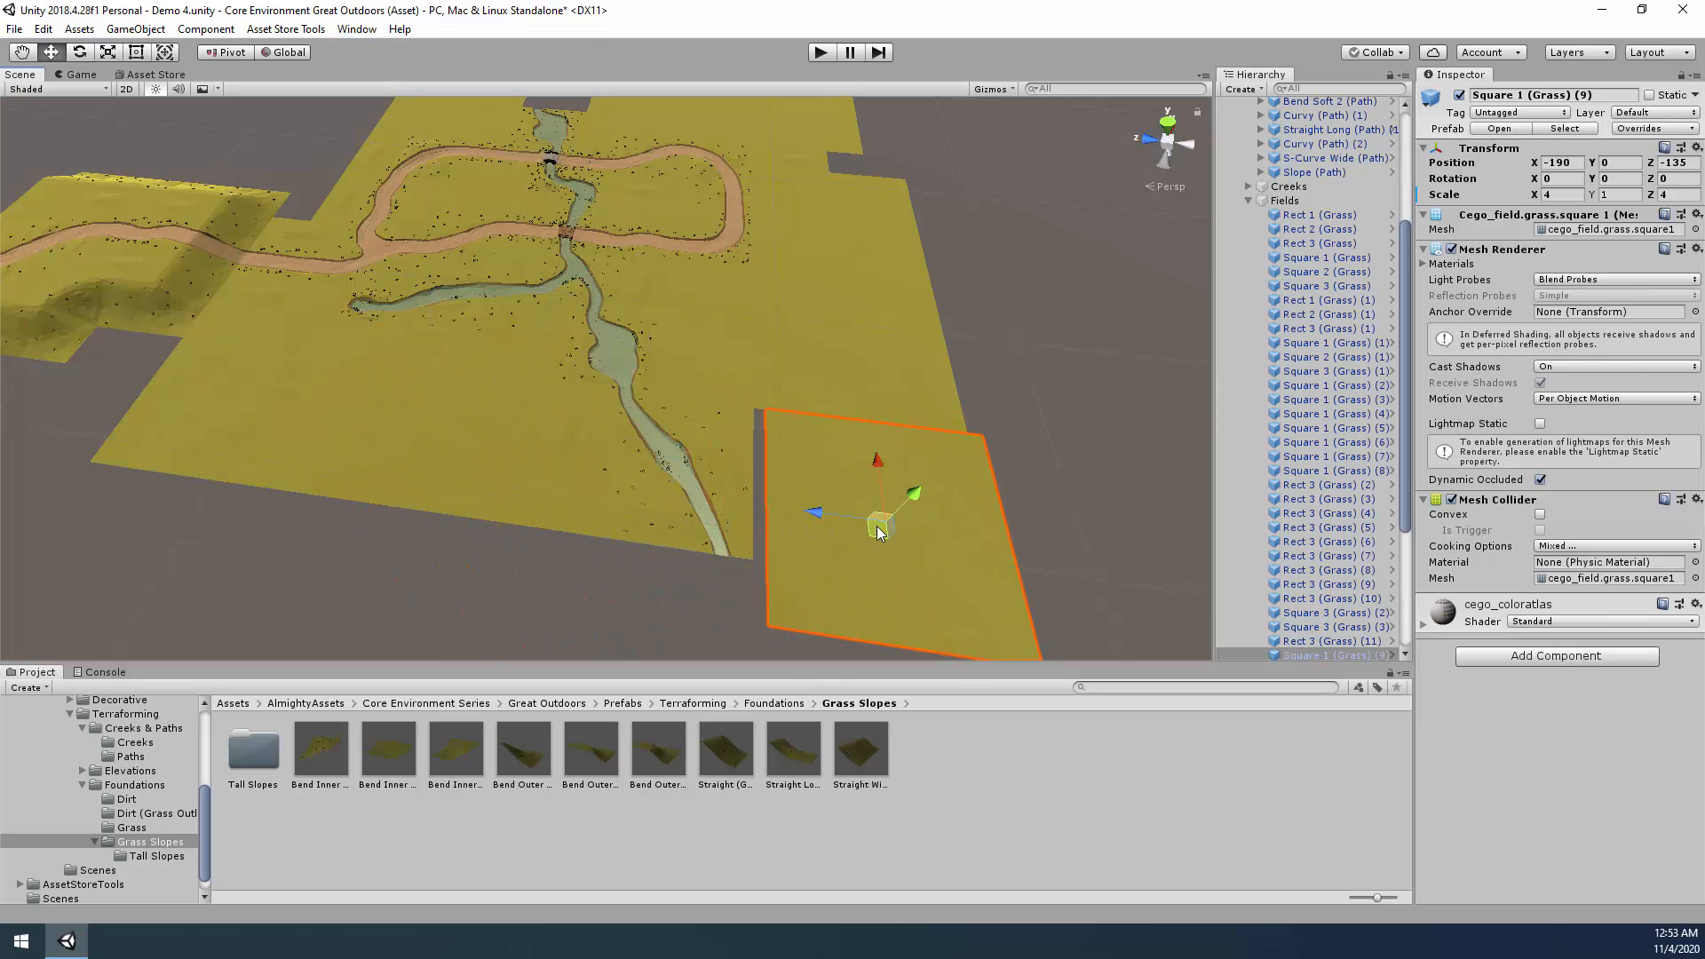
left_click(979, 370)
left_click_drag(978, 370, 778, 495, "alt")
Add the S-Curve Long creek prefab to the hierarchy between Creeks and Fields and set its Y rotation to 90.
left_click(143, 744)
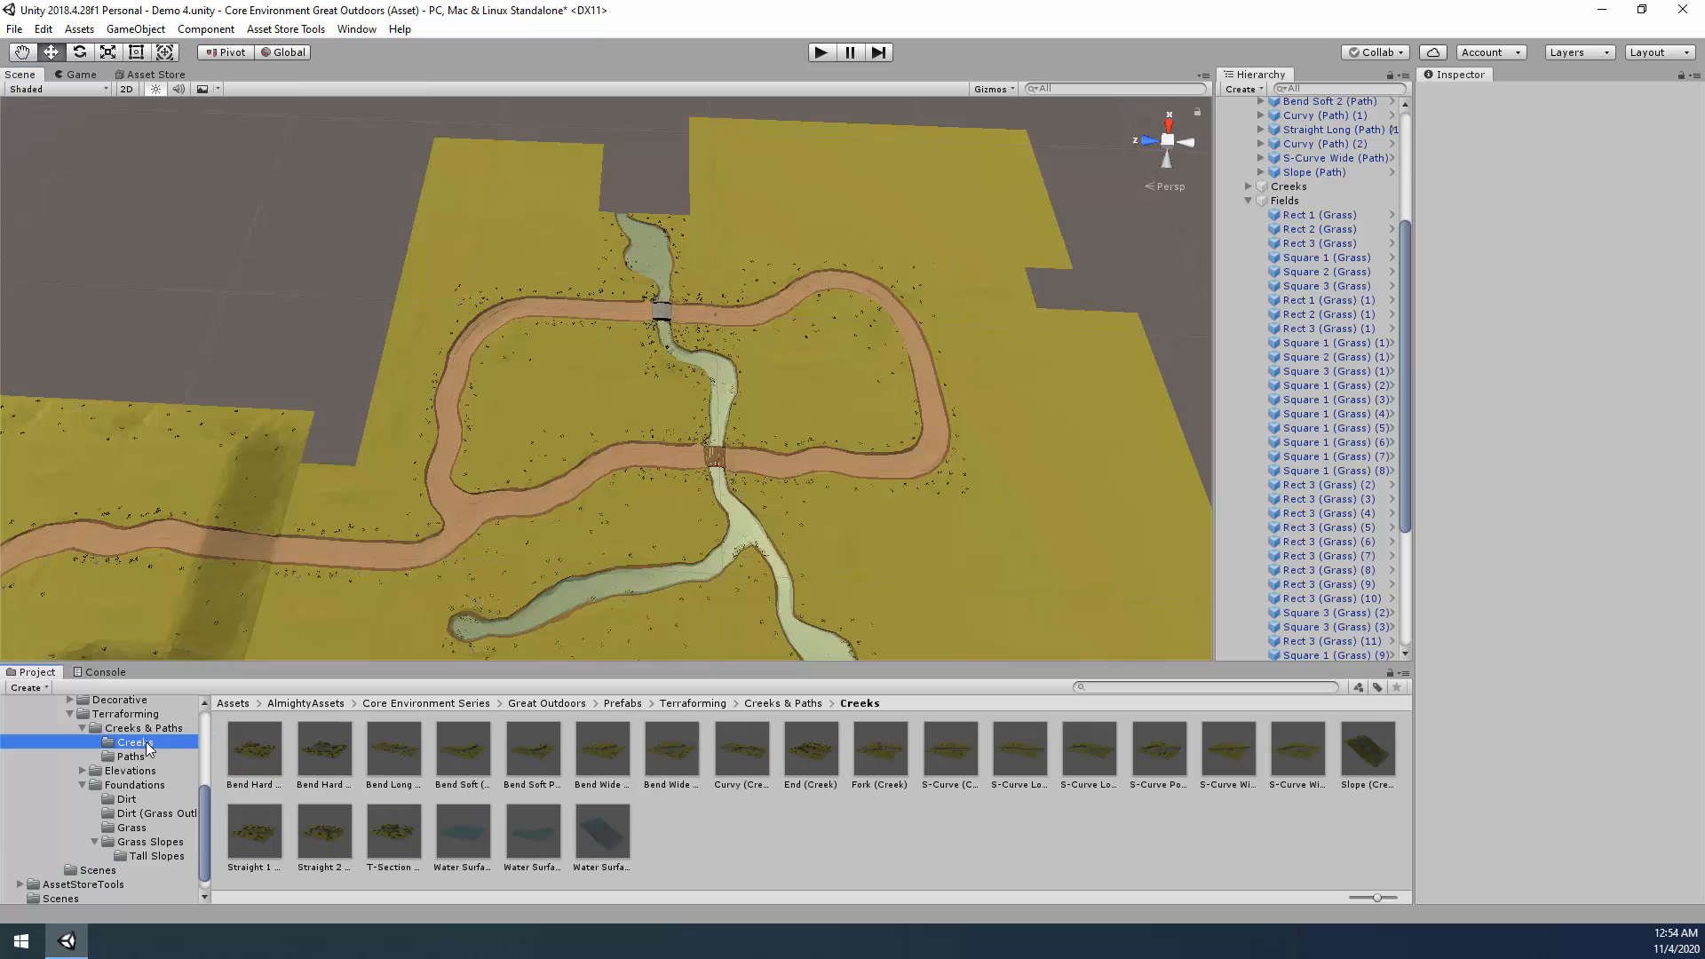
left_click_drag(1020, 748, 1315, 197)
left_click(1618, 178)
type("90")
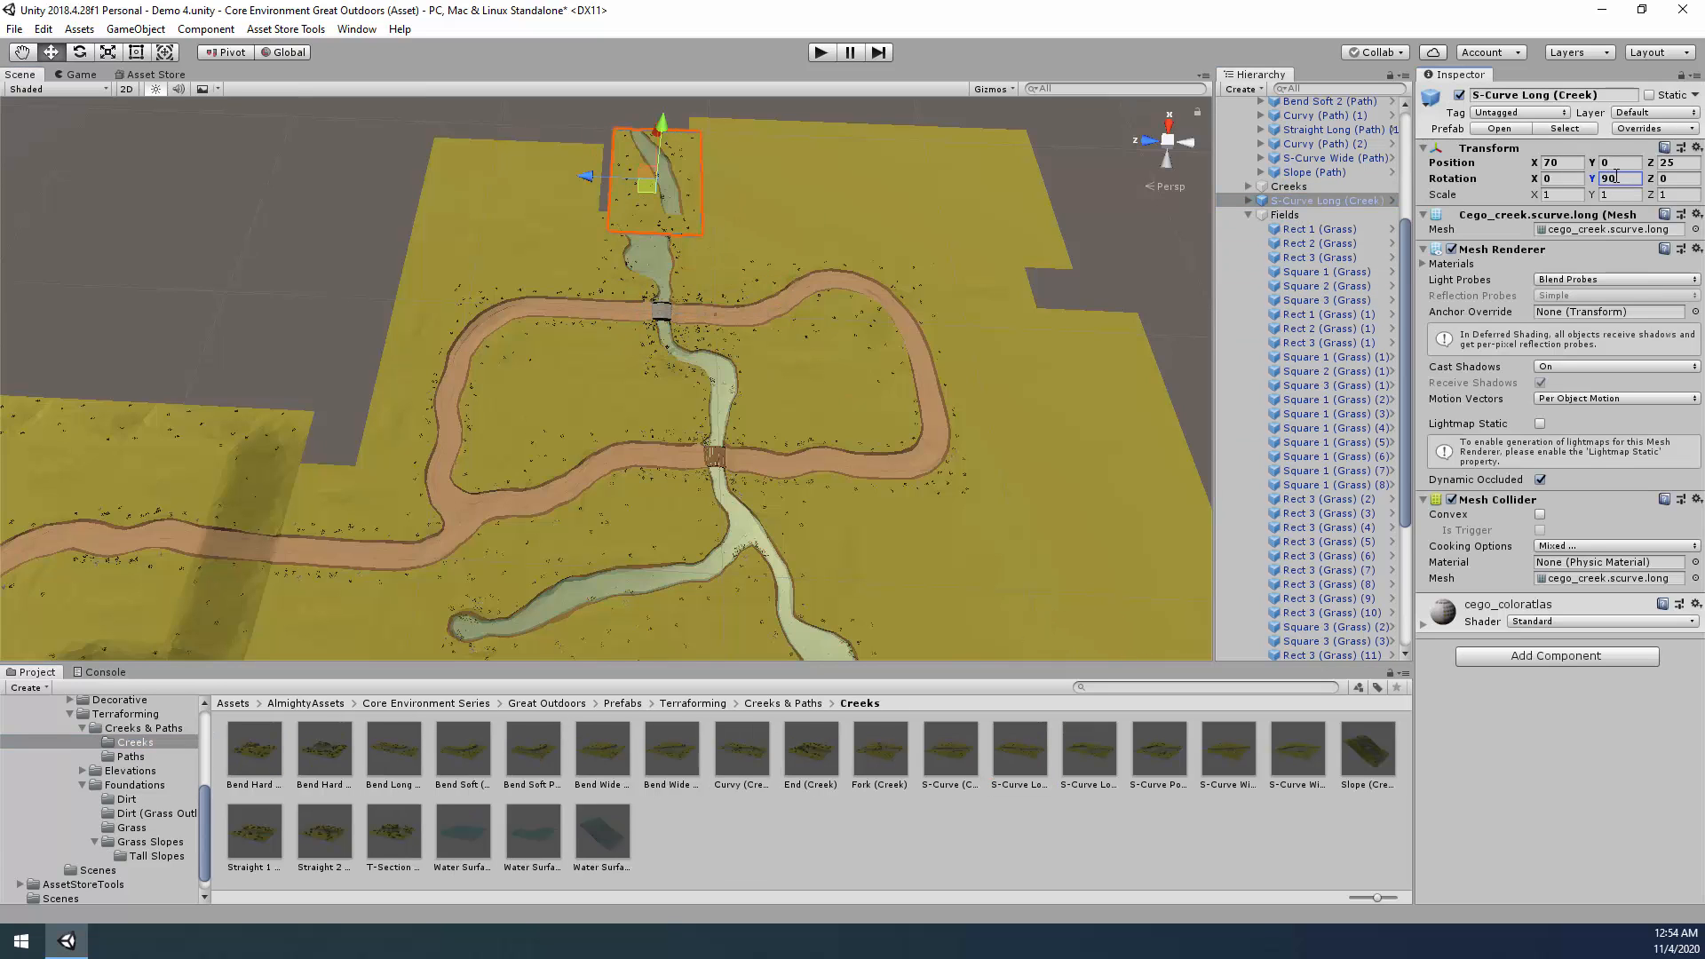
Snap the S-Curve Long creek to the upper creek end at X 80, Z 30 and mirror it with Z scale -1.
right_click_drag(977, 307, 968, 274)
key("w")
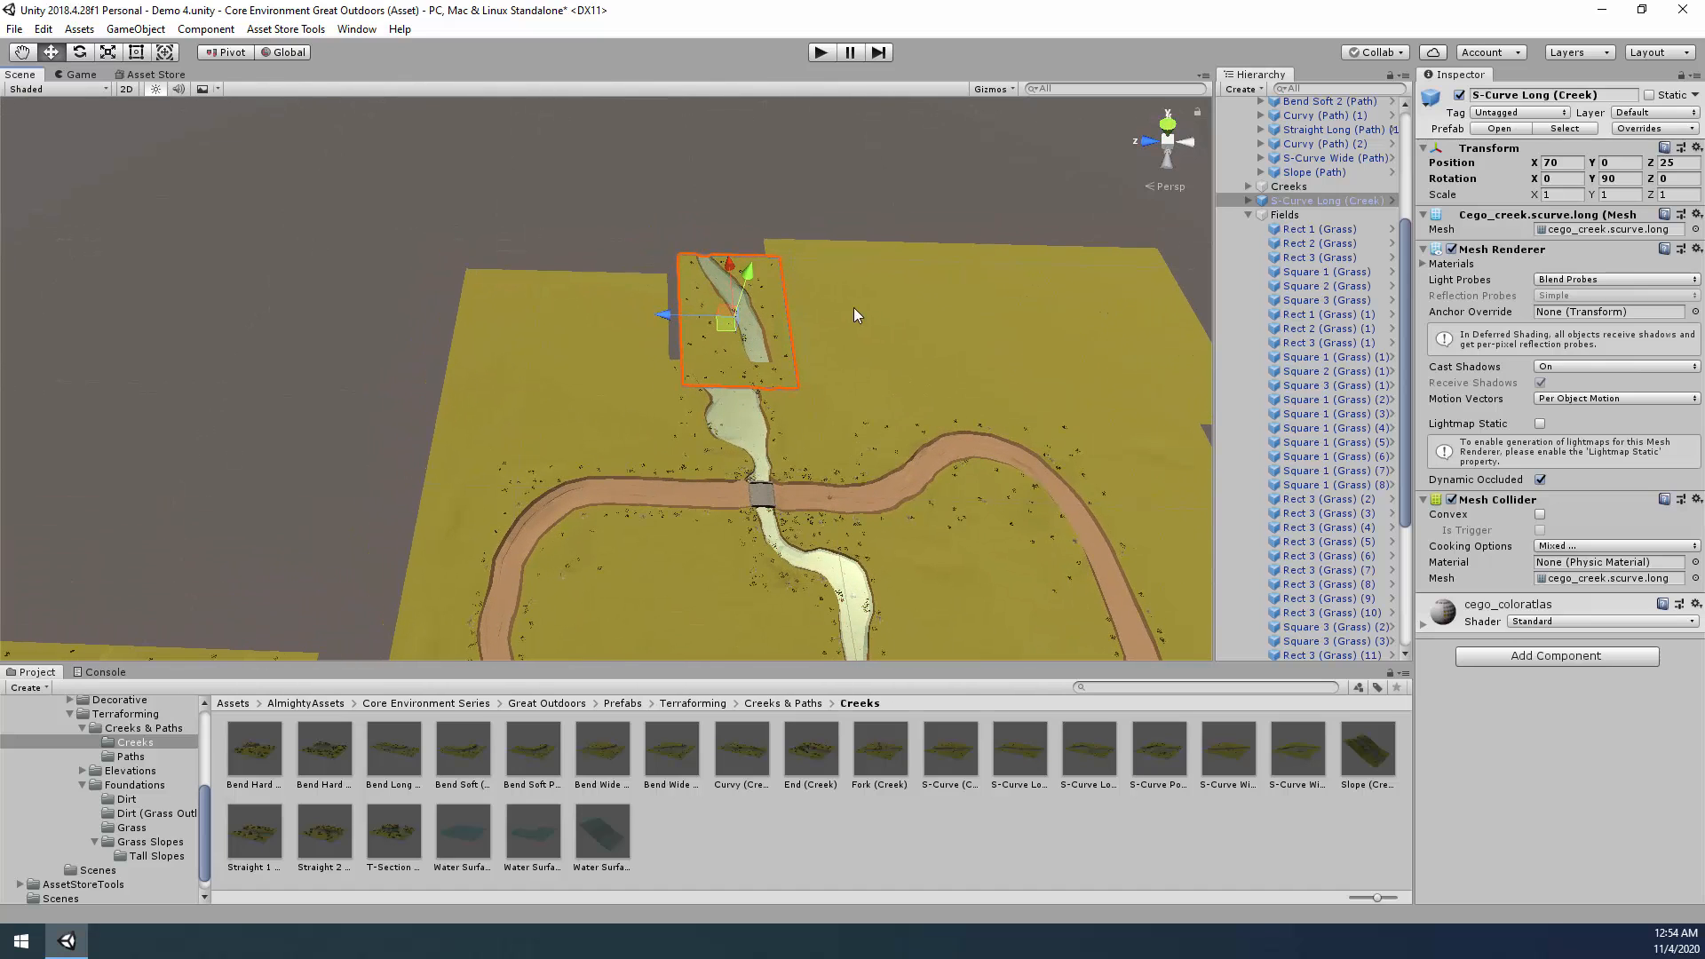
mouse_move(746, 327)
left_mouse_down()
mouse_move(734, 311)
mouse_move(741, 329)
left_mouse_up()
key("w")
mouse_move(870, 370)
right_mouse_down()
mouse_move(885, 370)
mouse_move(861, 364)
right_mouse_up()
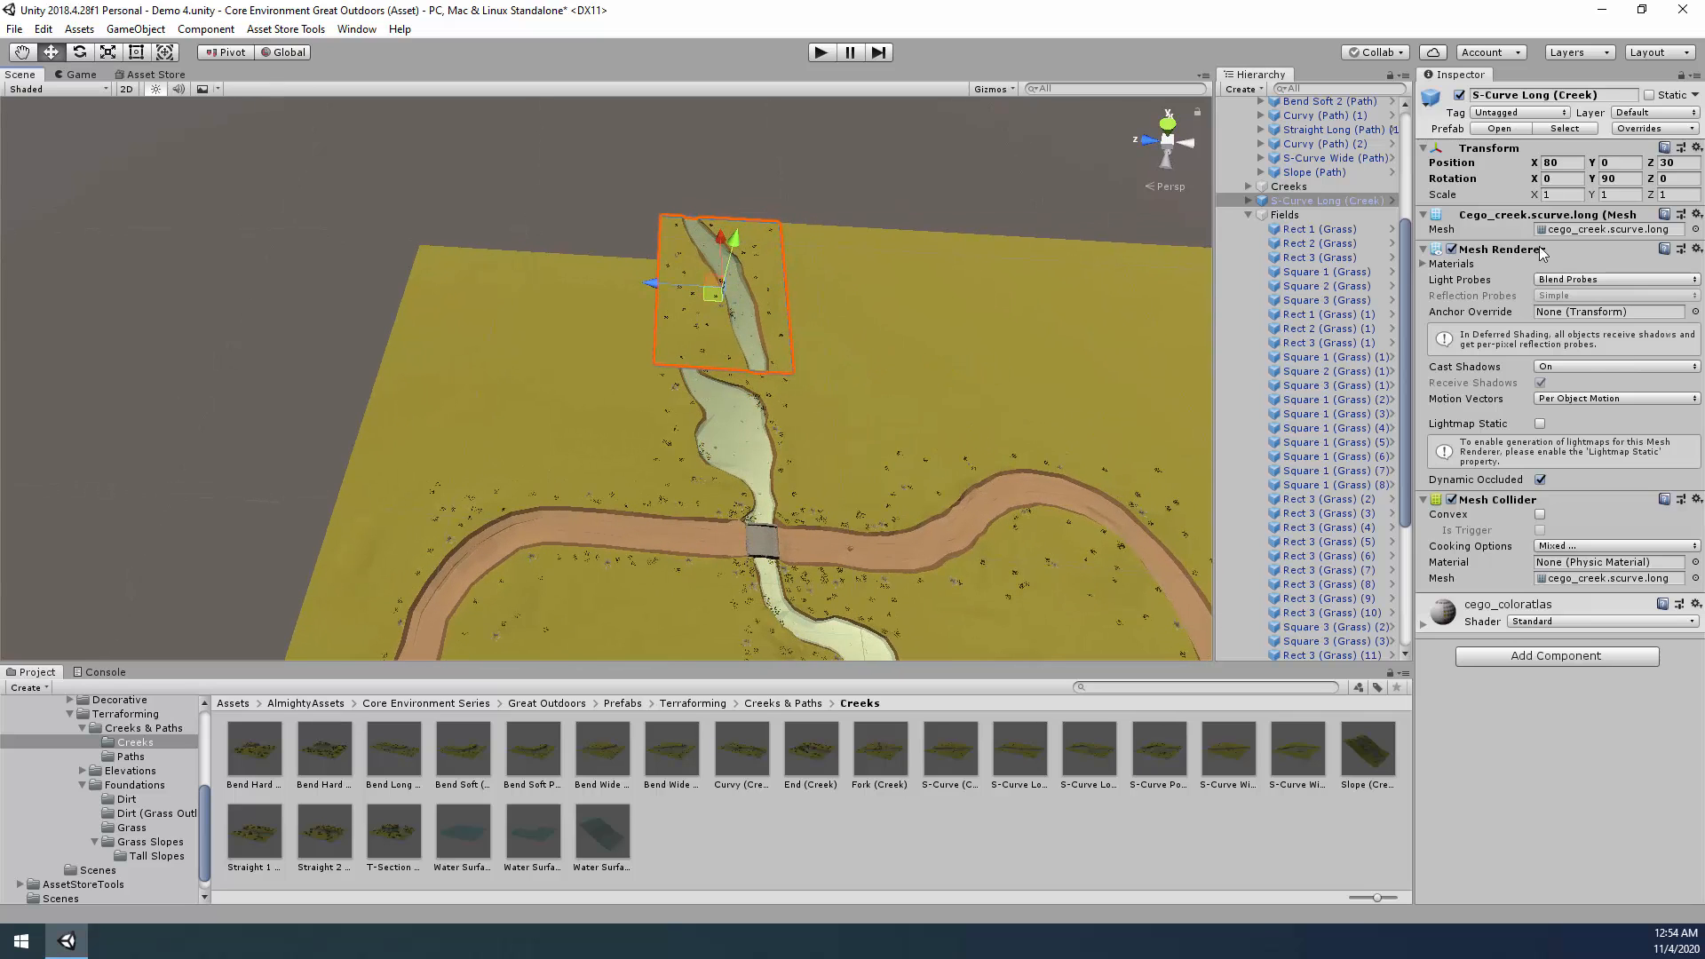
left_click(1672, 196)
type("-1")
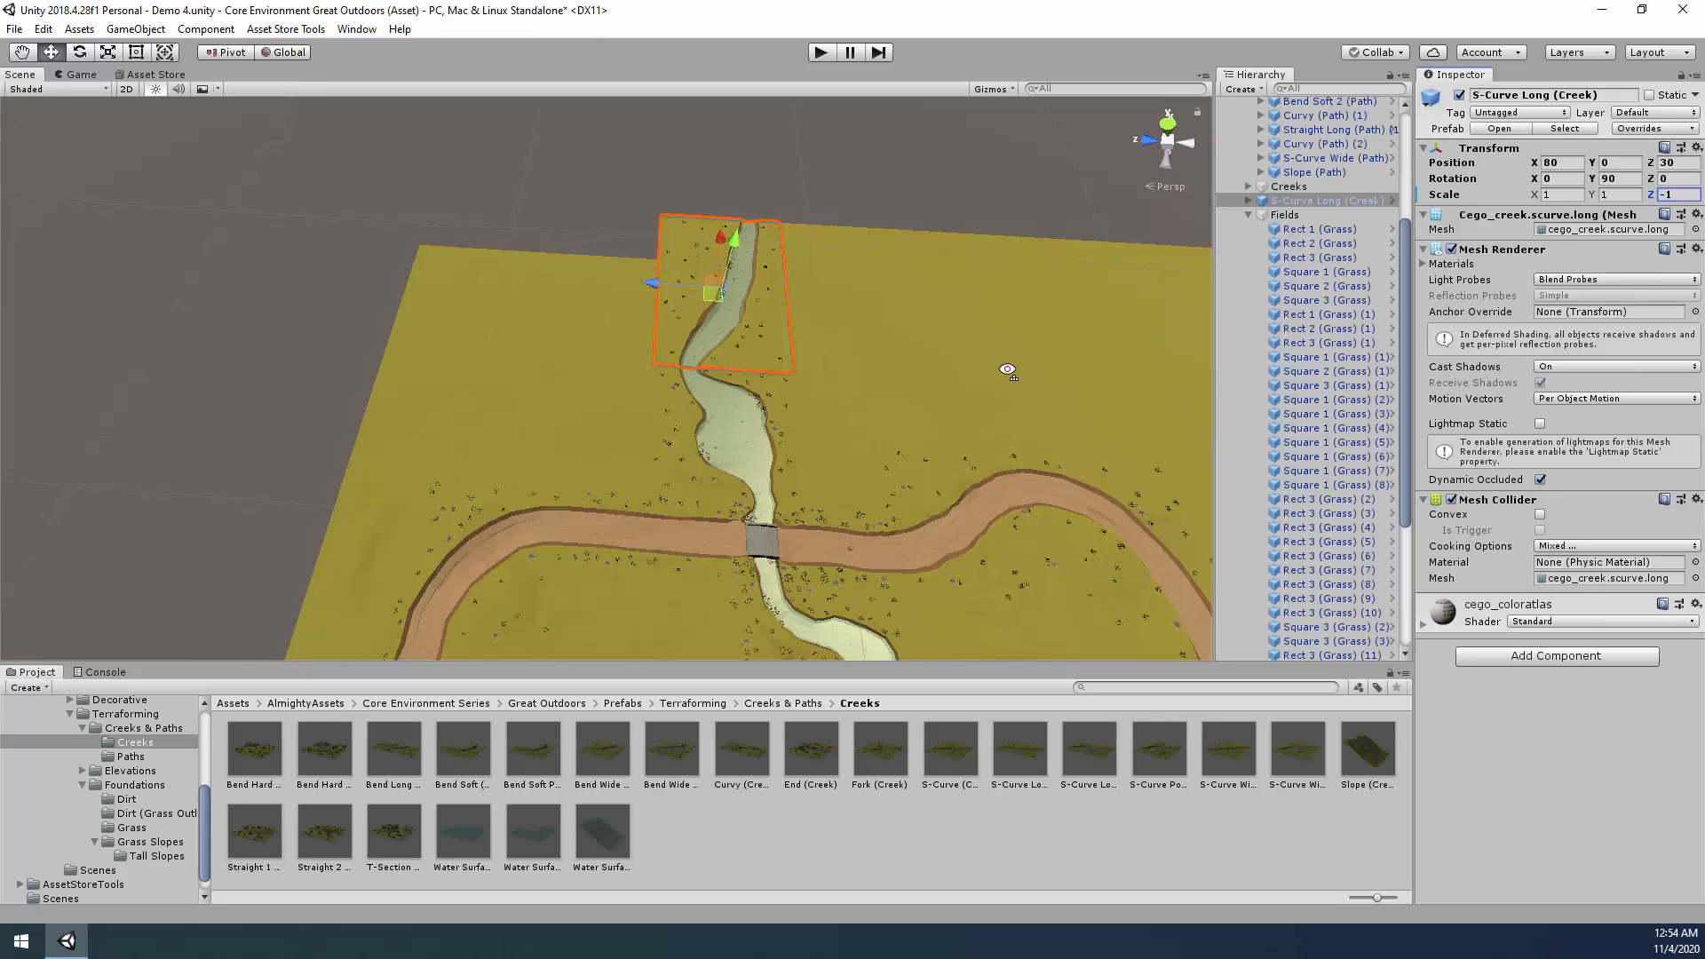
Deselect the creek, collapse the Foundations folder and open the Elevations prefab folder under Terraforming.
left_click_drag(1004, 370, 838, 264, "alt")
left_click_drag(819, 249, 917, 484, "alt")
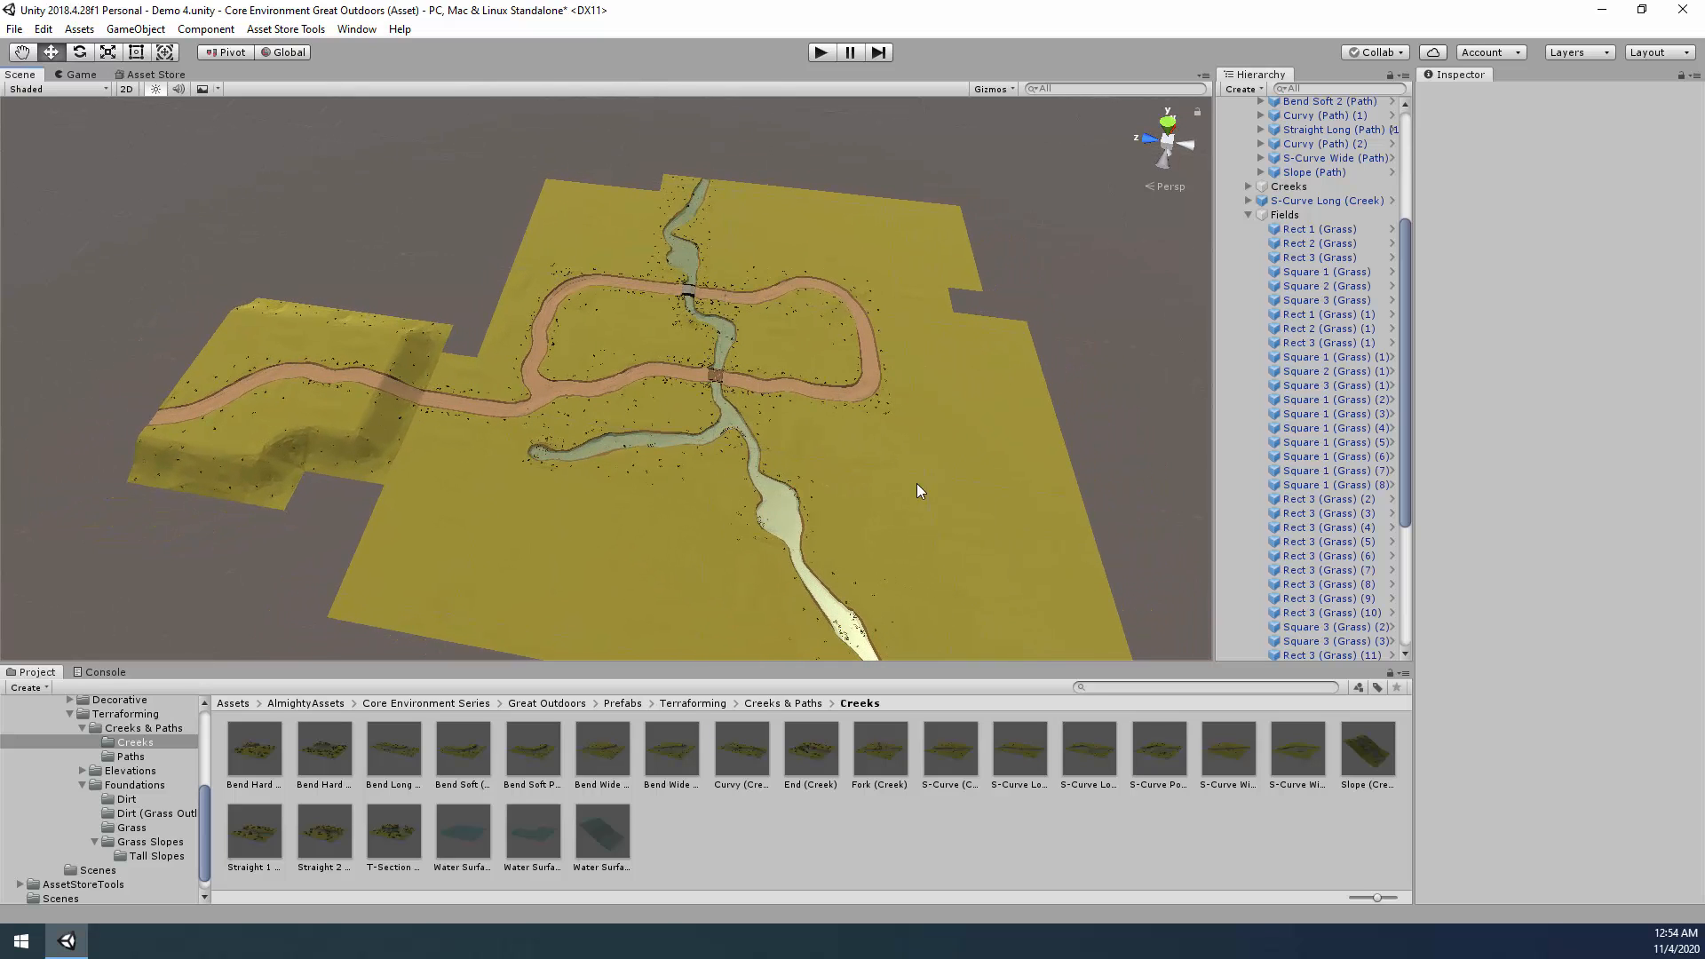
left_click(82, 783)
left_click(110, 824)
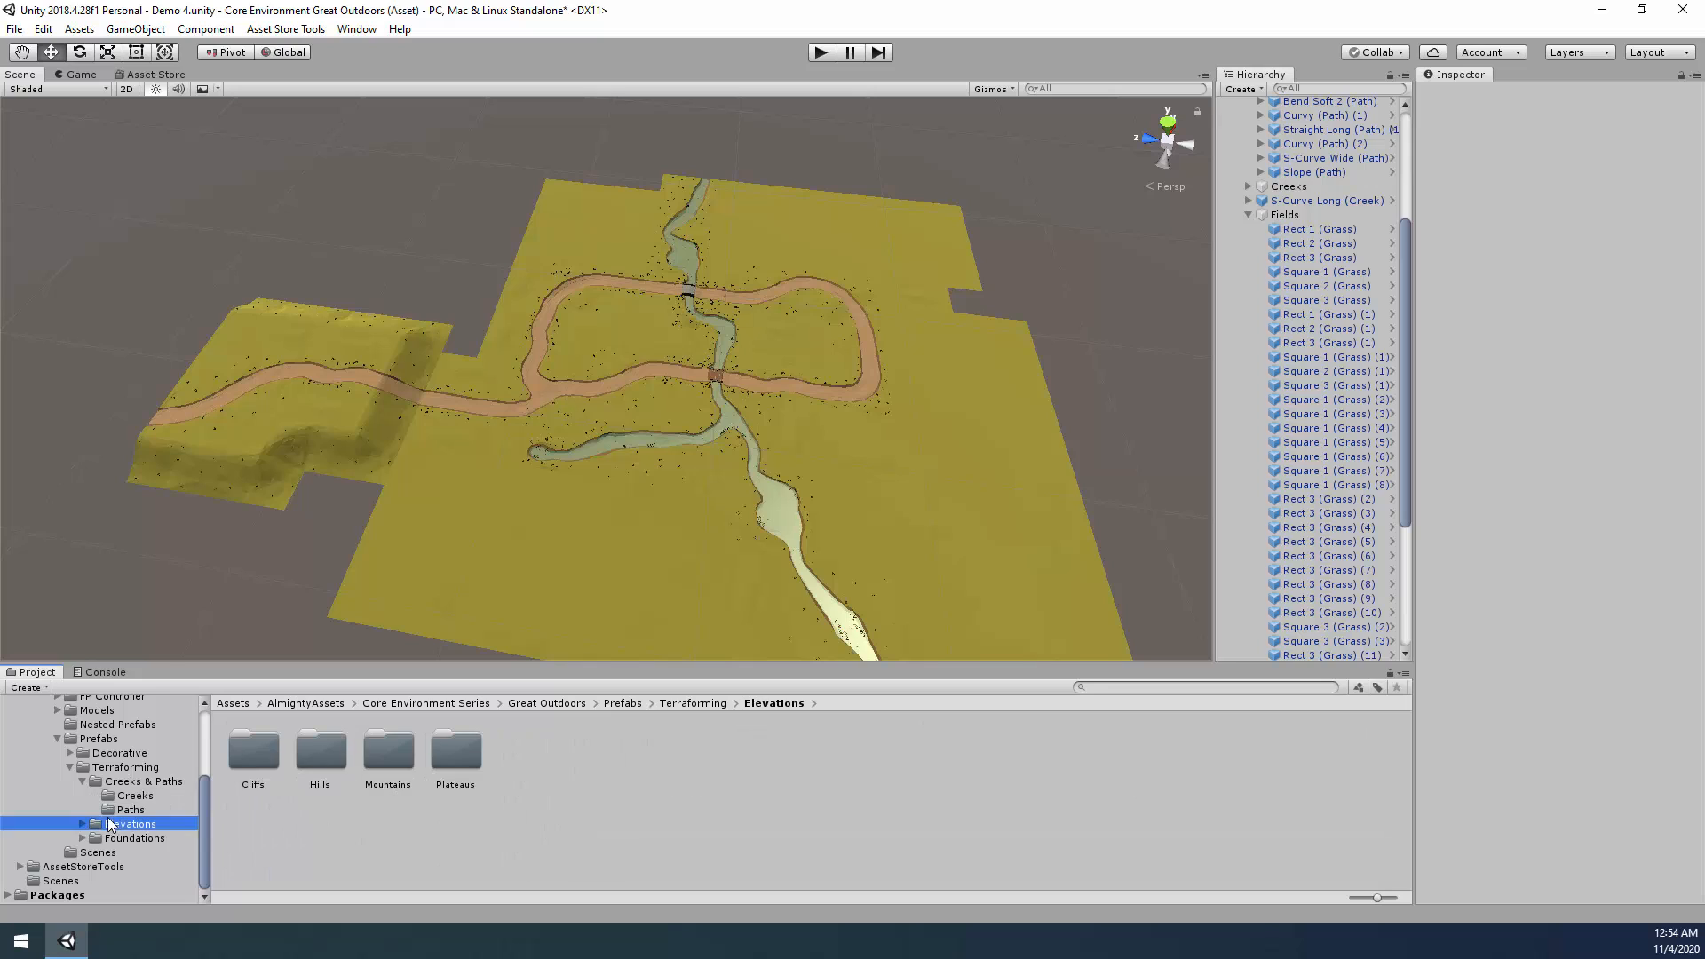
Open the Mountains prefab folder under Elevations and select its five GrassCap mountain prefabs.
left_click(83, 783)
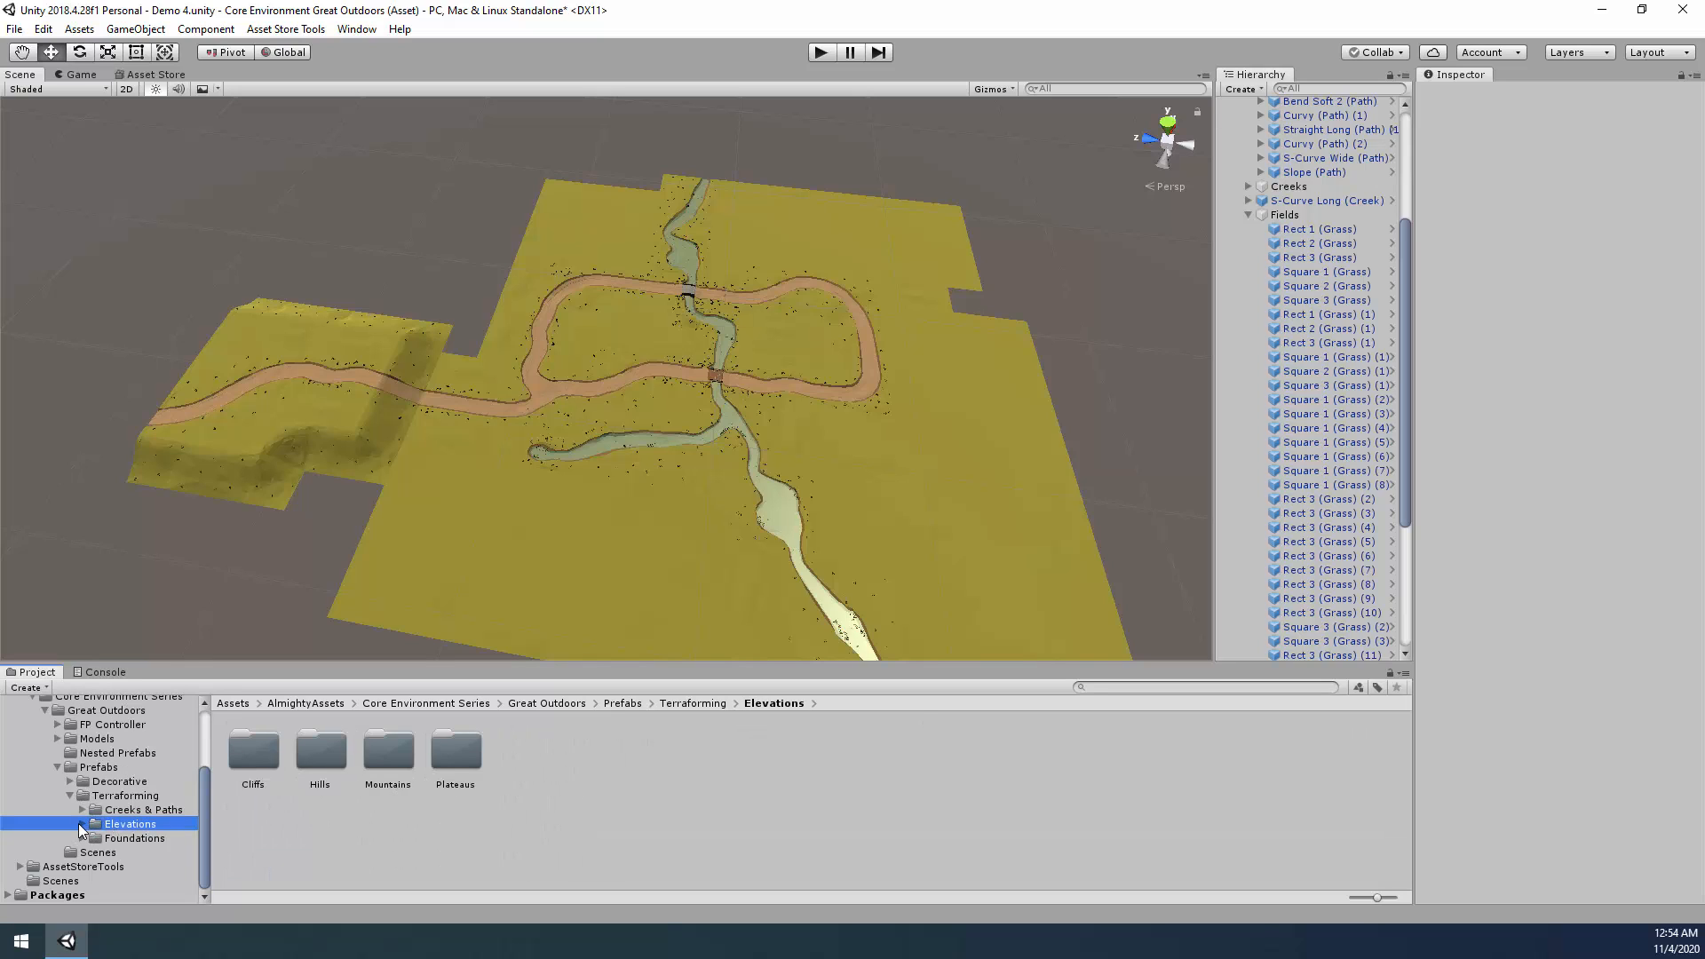
left_click(81, 825)
left_click(126, 866)
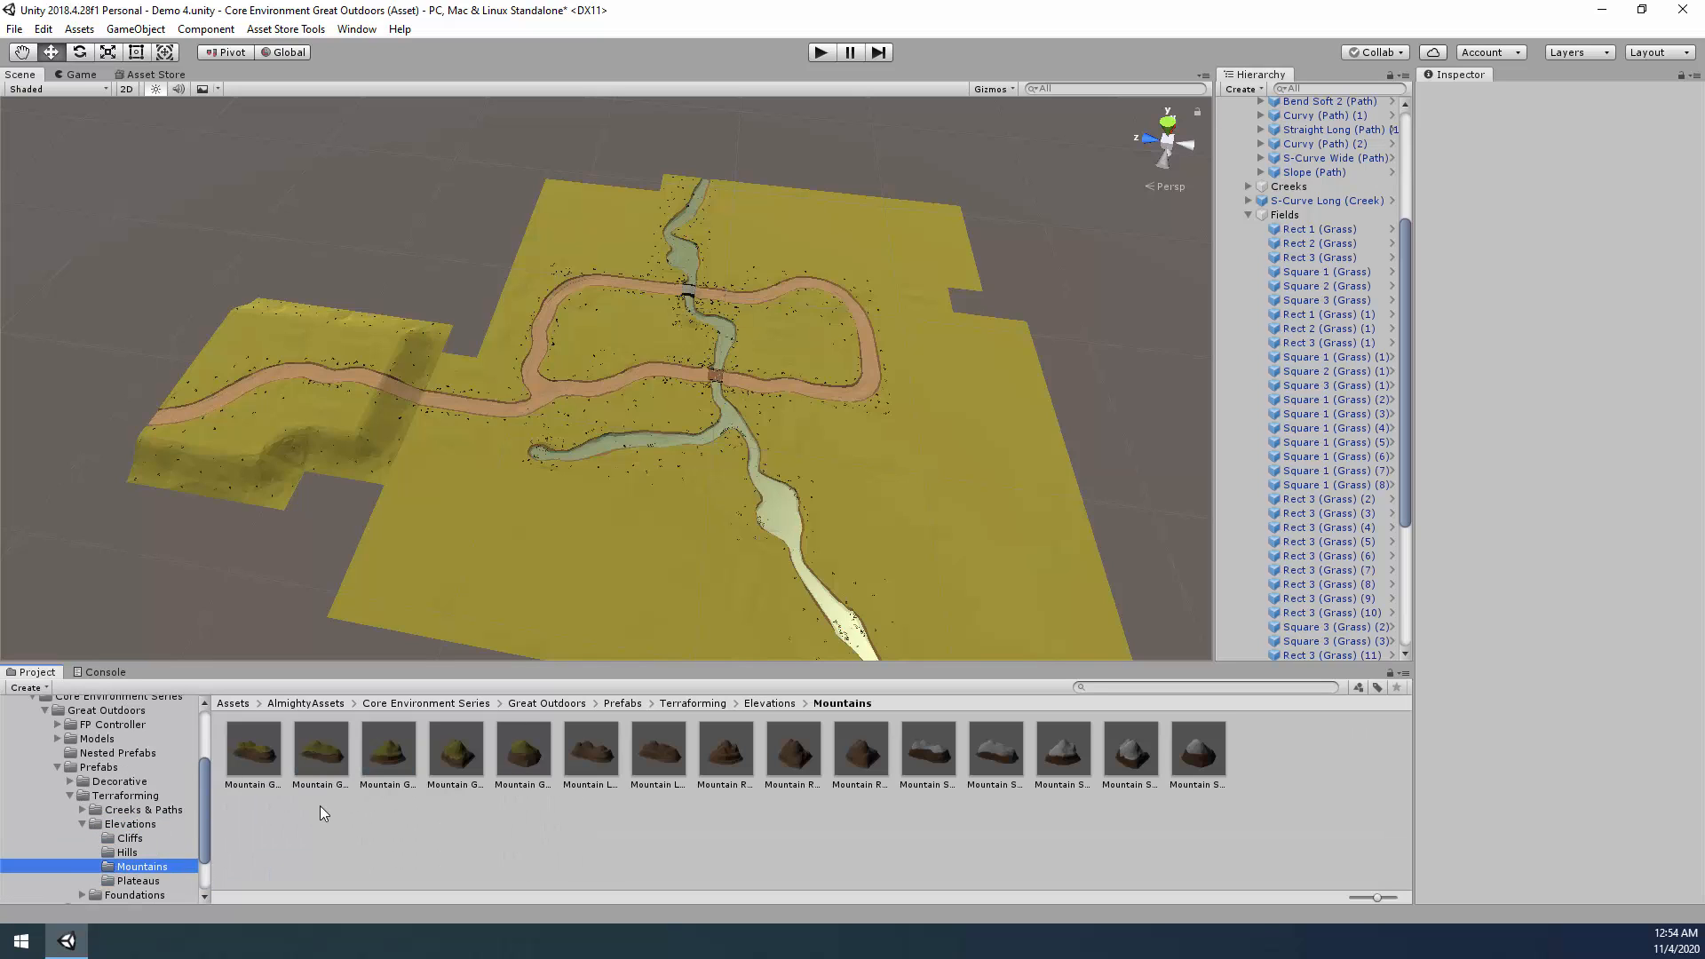
left_click(255, 755)
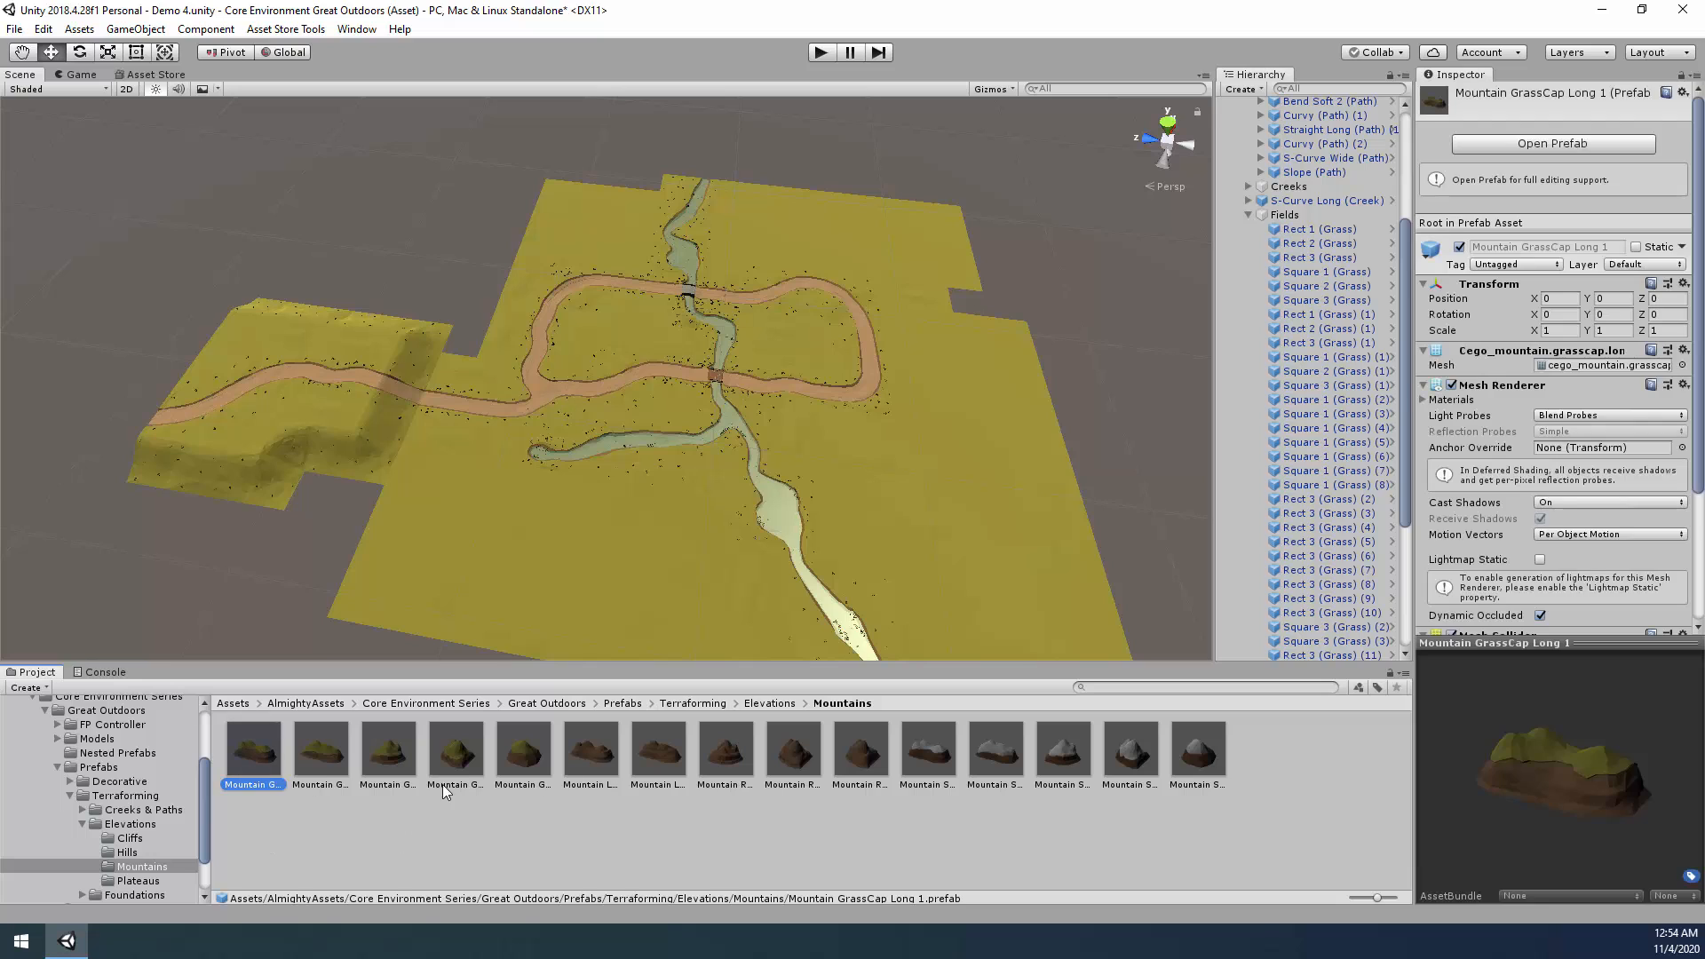
left_click(526, 756, "shift")
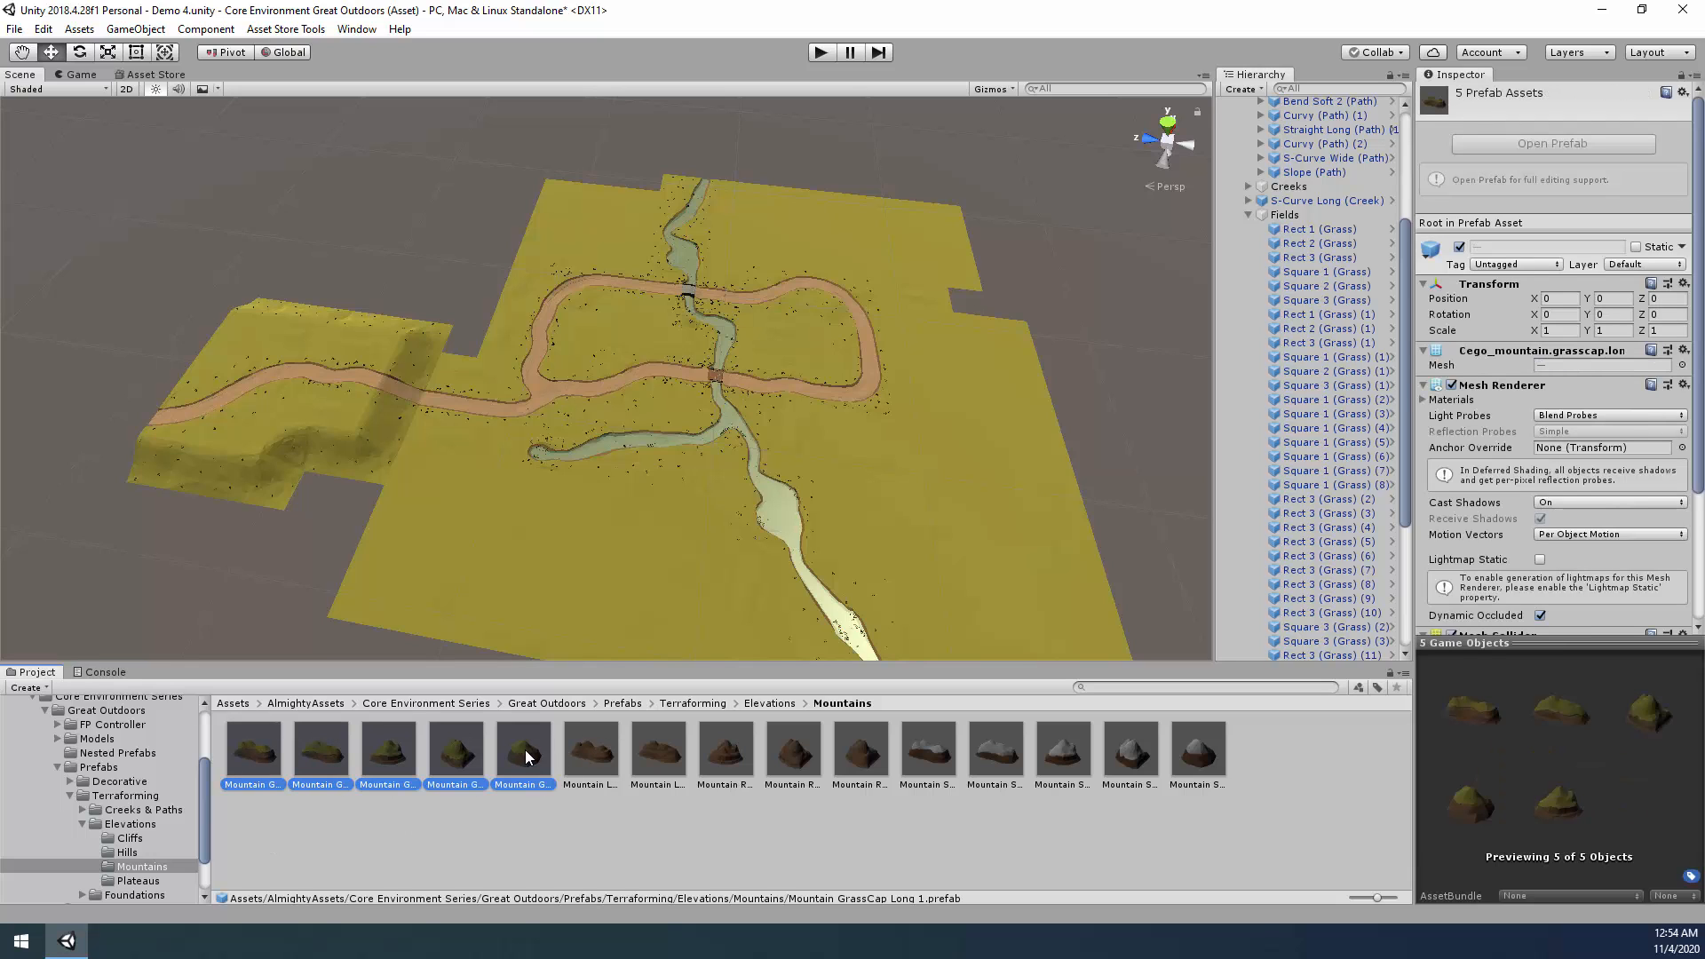
Collapse the environment groups in the scene hierarchy and put the stray S-Curve Long (Creek) object into the Creeks group.
left_click(1251, 214)
left_click(1244, 132)
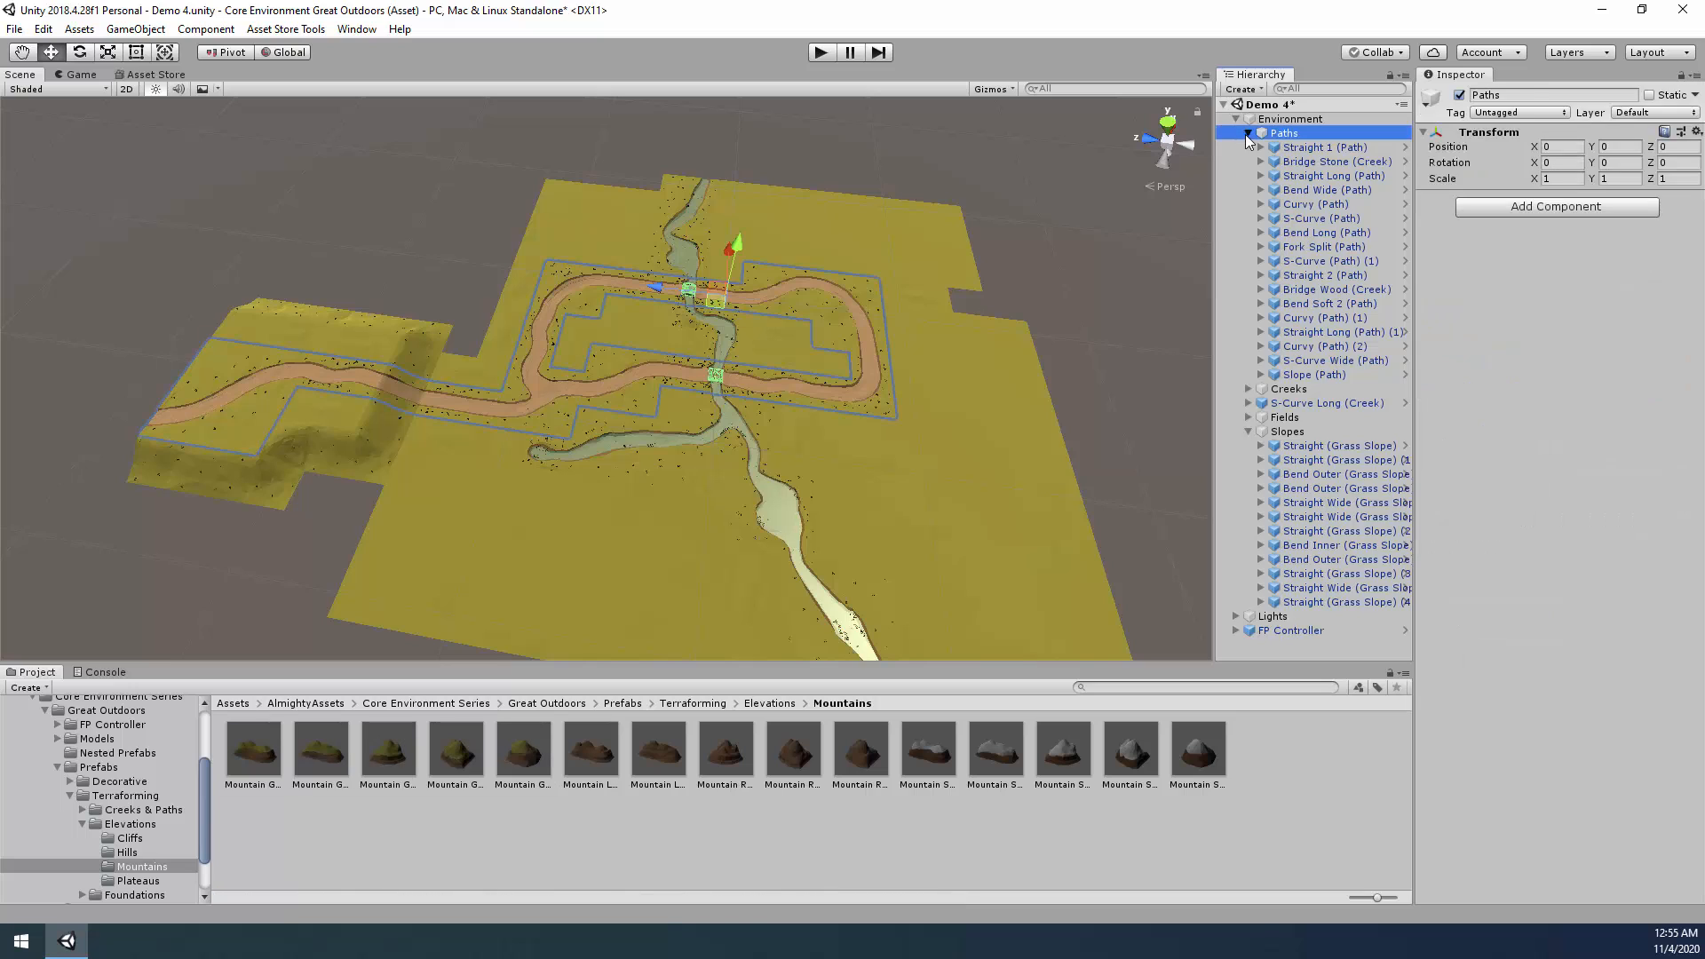
left_click(1247, 134)
left_click(1249, 190)
left_click(1297, 163)
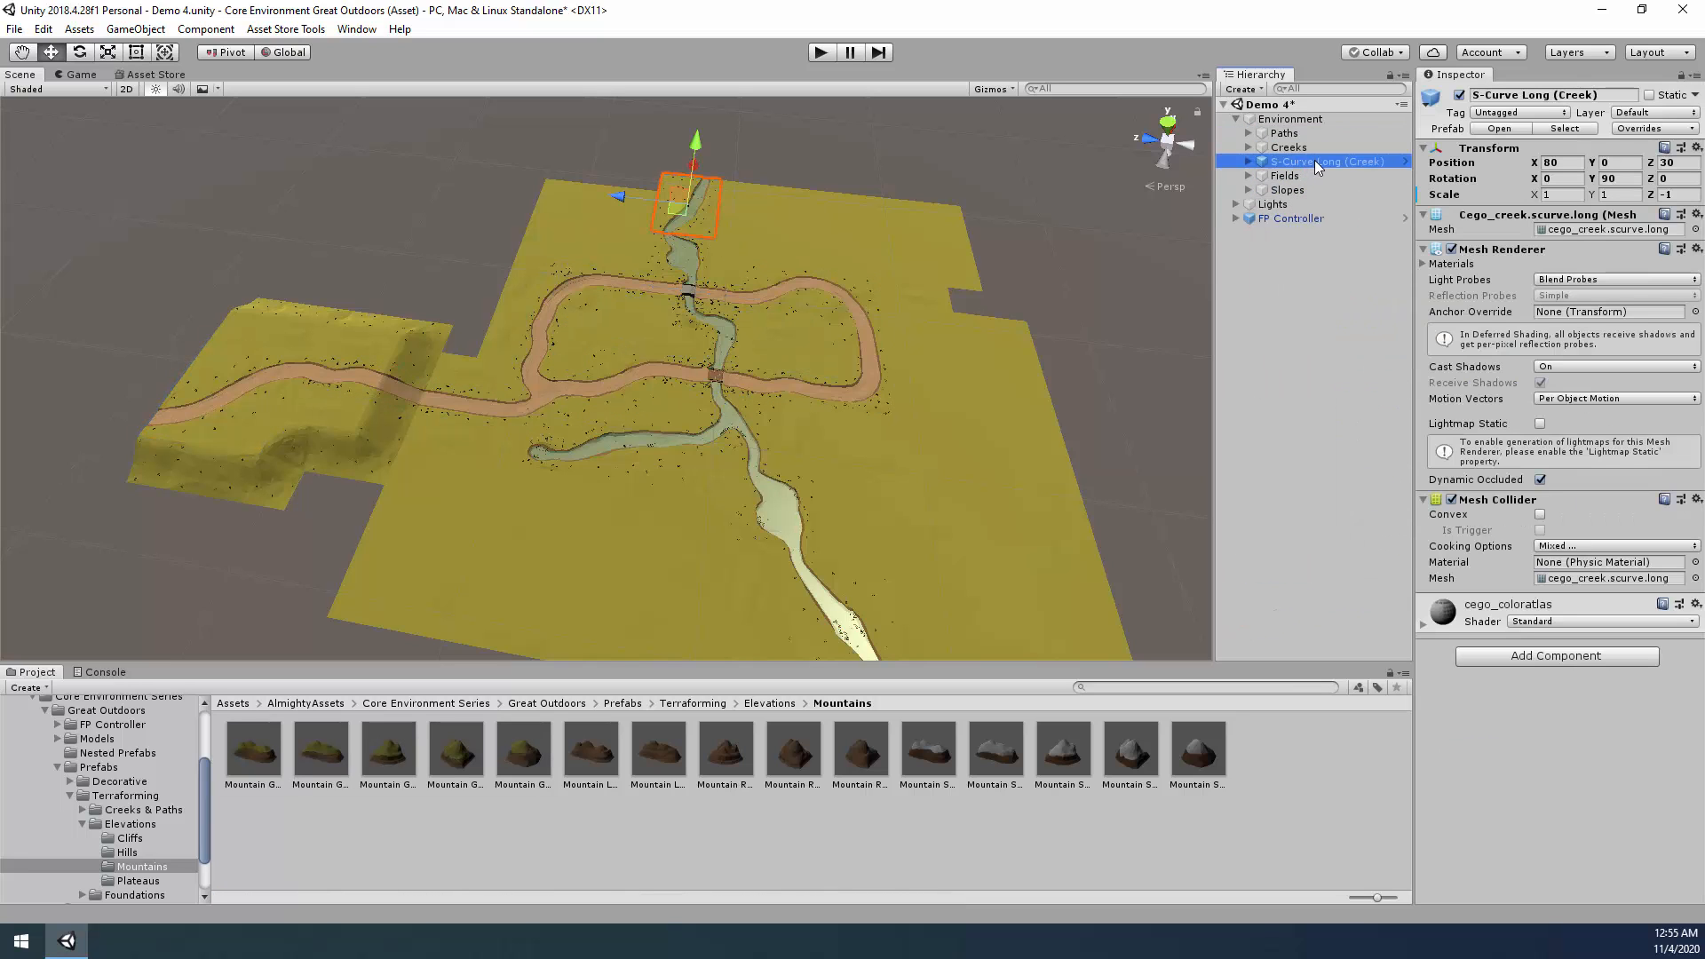
left_click_drag(1315, 160, 1309, 147)
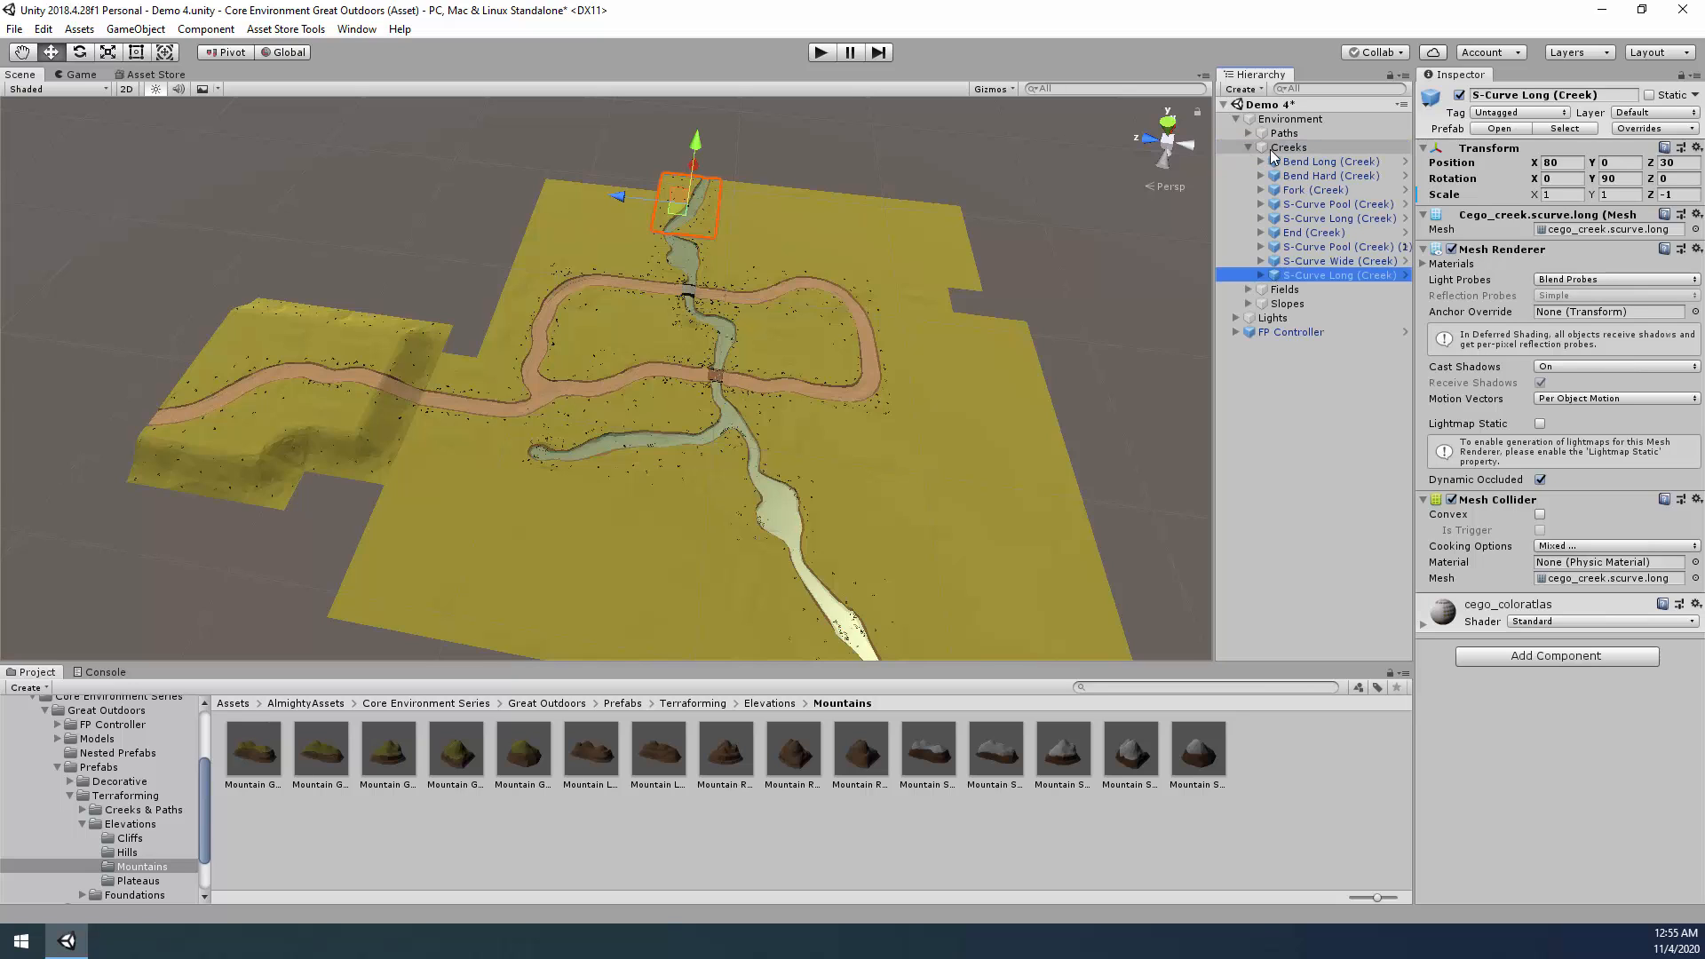
left_click(1250, 147)
Create an empty child object under Environment and name it Mountains.
left_click(1292, 119)
right_click(1297, 124)
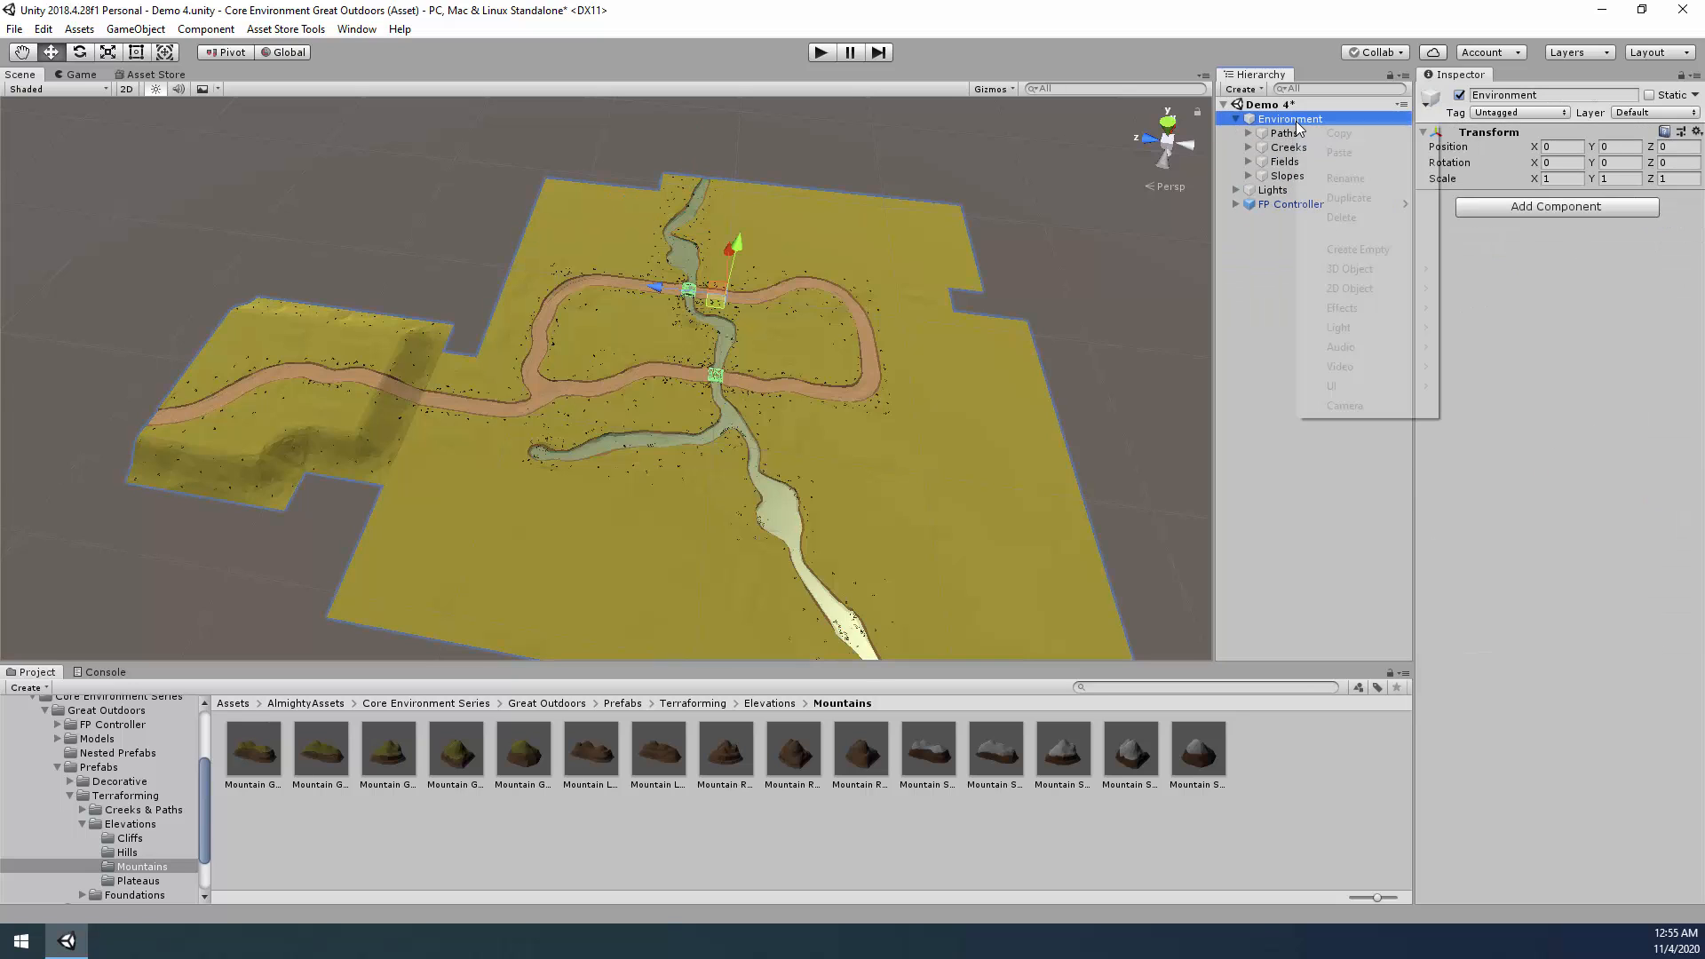
left_click(1354, 250)
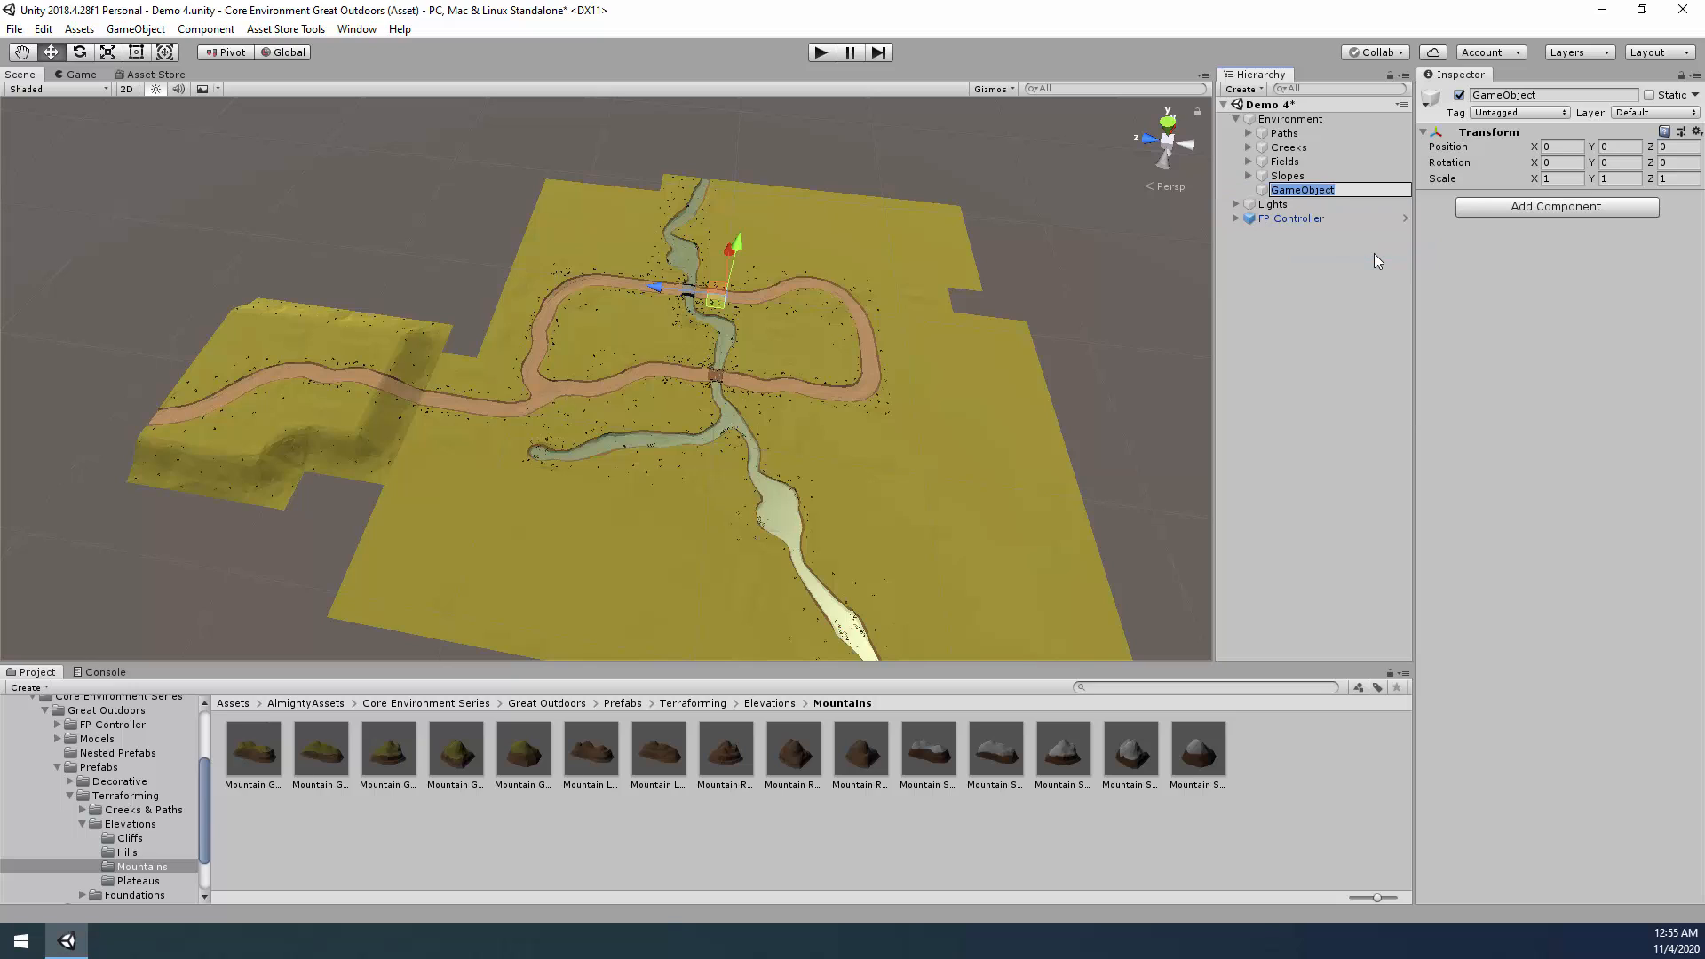
type("Mountains")
key("Return")
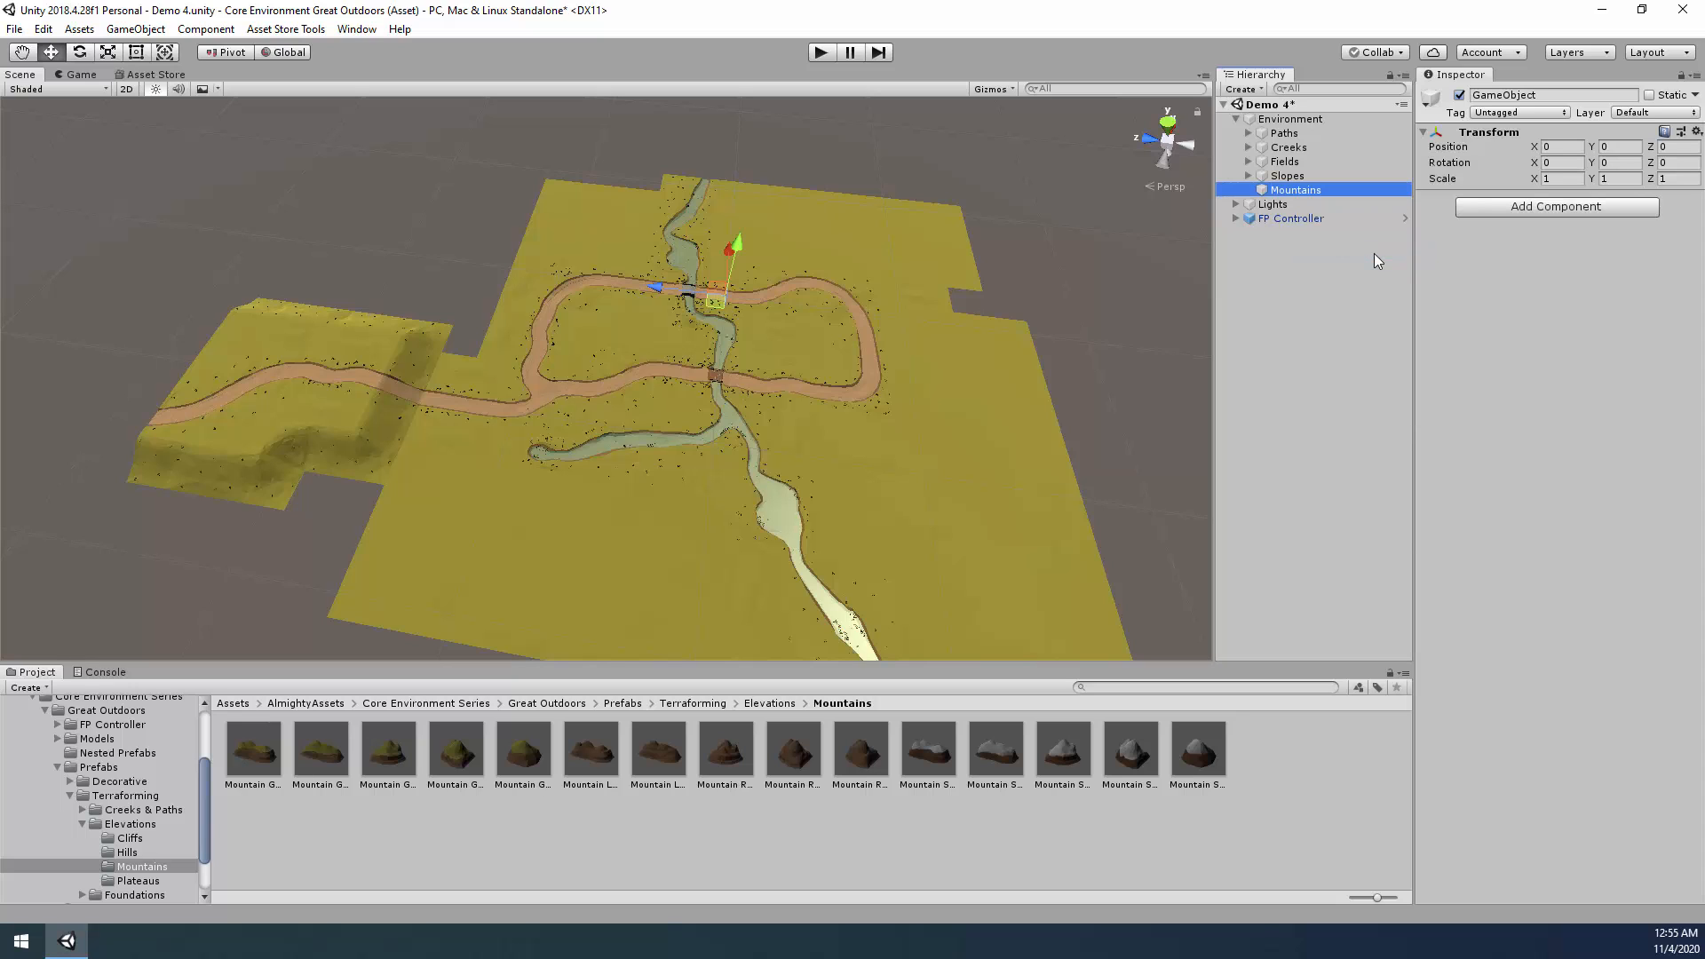
Add the five GrassCap mountain prefabs as children of the Mountains group.
left_click(252, 737)
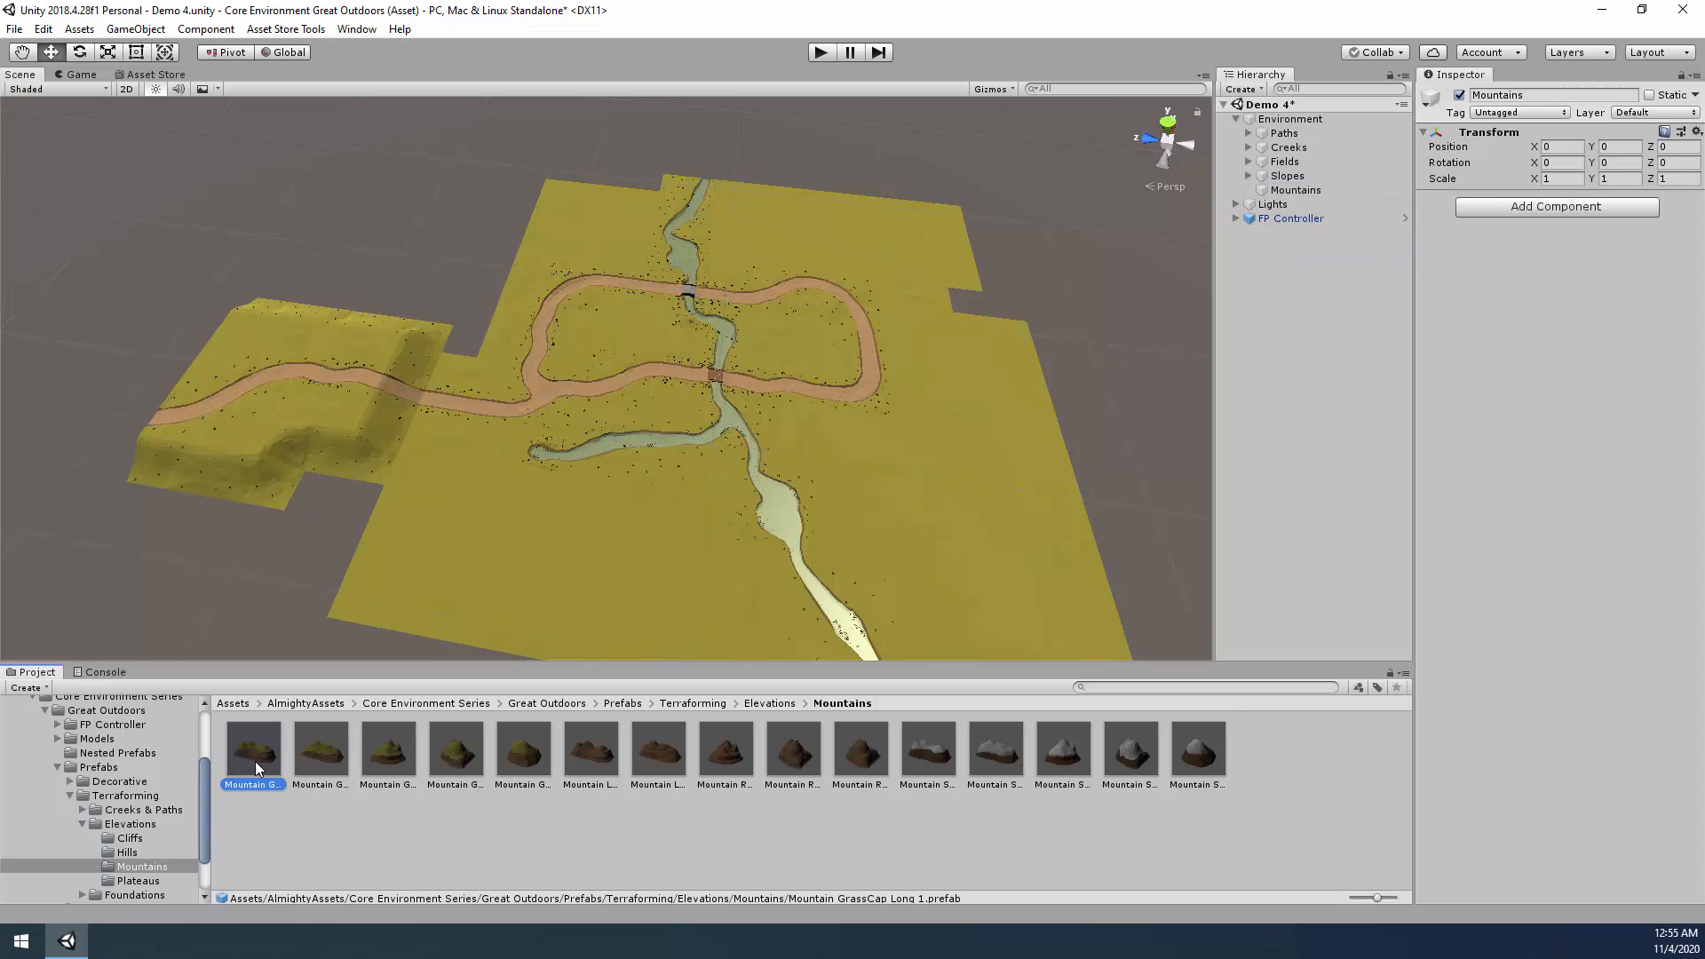
left_click(530, 745, "shift")
left_click_drag(505, 744, 1303, 195)
Place the two long GrassCap mountains along the terrain's far edge on both sides of the creek, Long 1 at about X 129, Z 152.4.
right_click_drag(1015, 345, 1035, 340)
left_click_drag(705, 311, 499, 184)
left_click(831, 214)
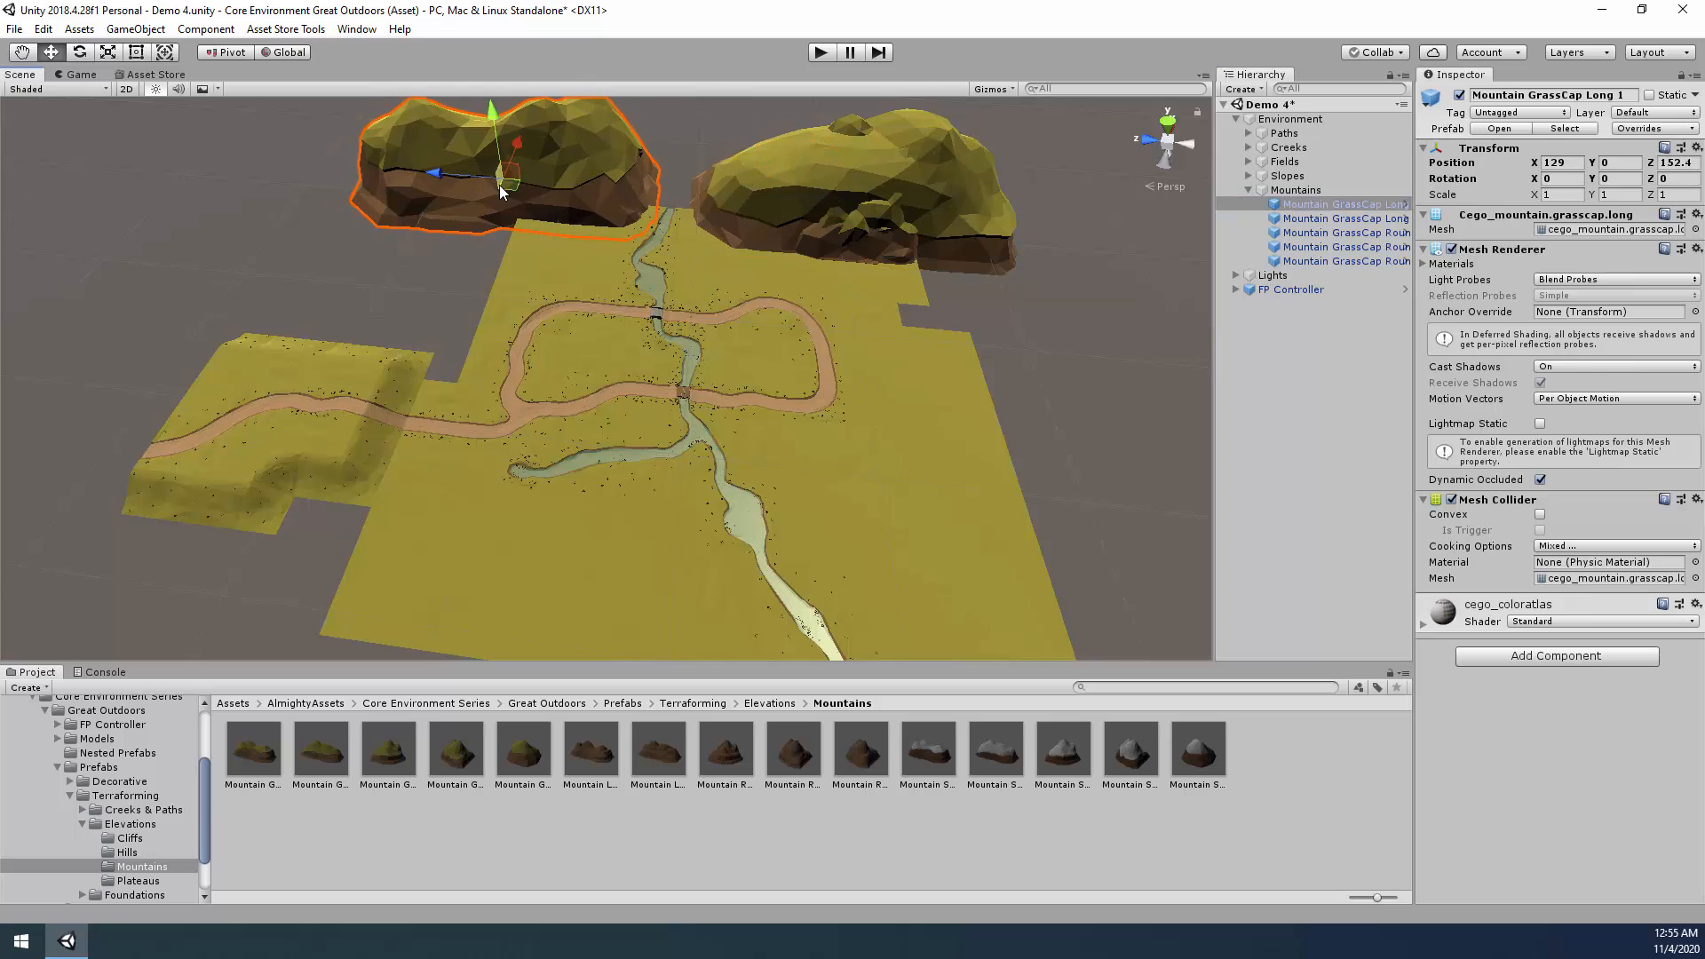
left_click(838, 222)
left_click(840, 226)
Place the round GrassCap mountains around the field: Round 1 near X 46.9, Z -168.9, Round 2 by the slopes, Round 3 near X 167.4, Z 11.5.
left_click_drag(840, 225, 909, 323)
key("e")
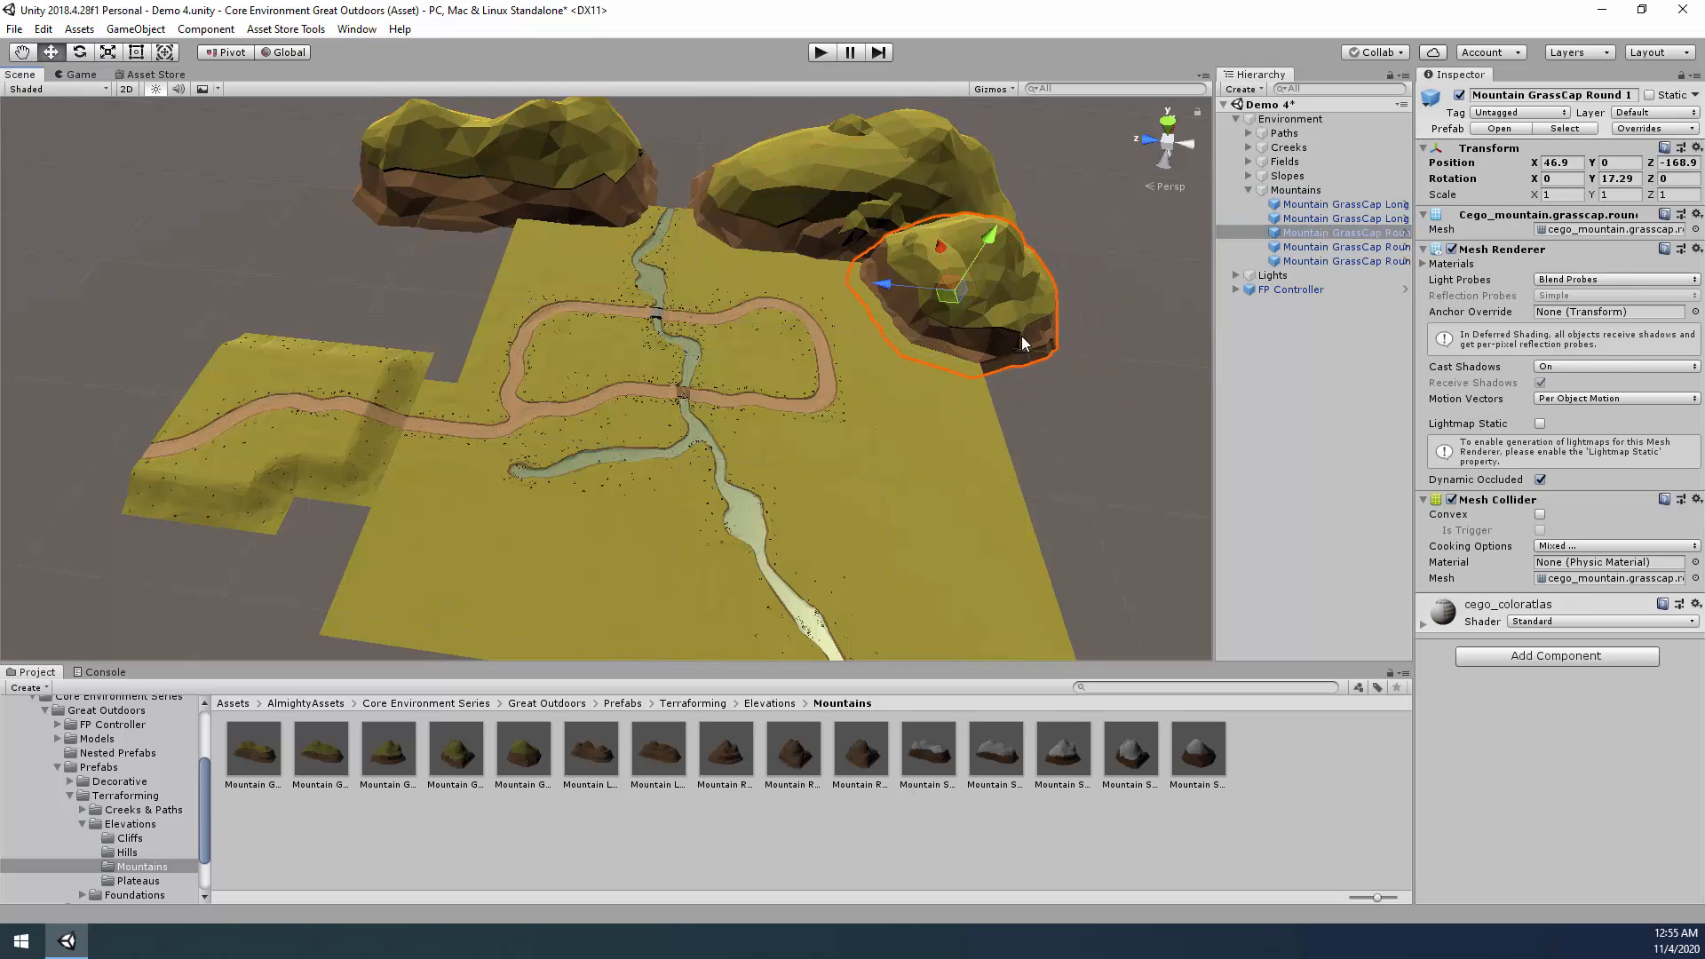
left_click(837, 220)
left_click_drag(837, 221, 408, 327)
left_click(689, 163)
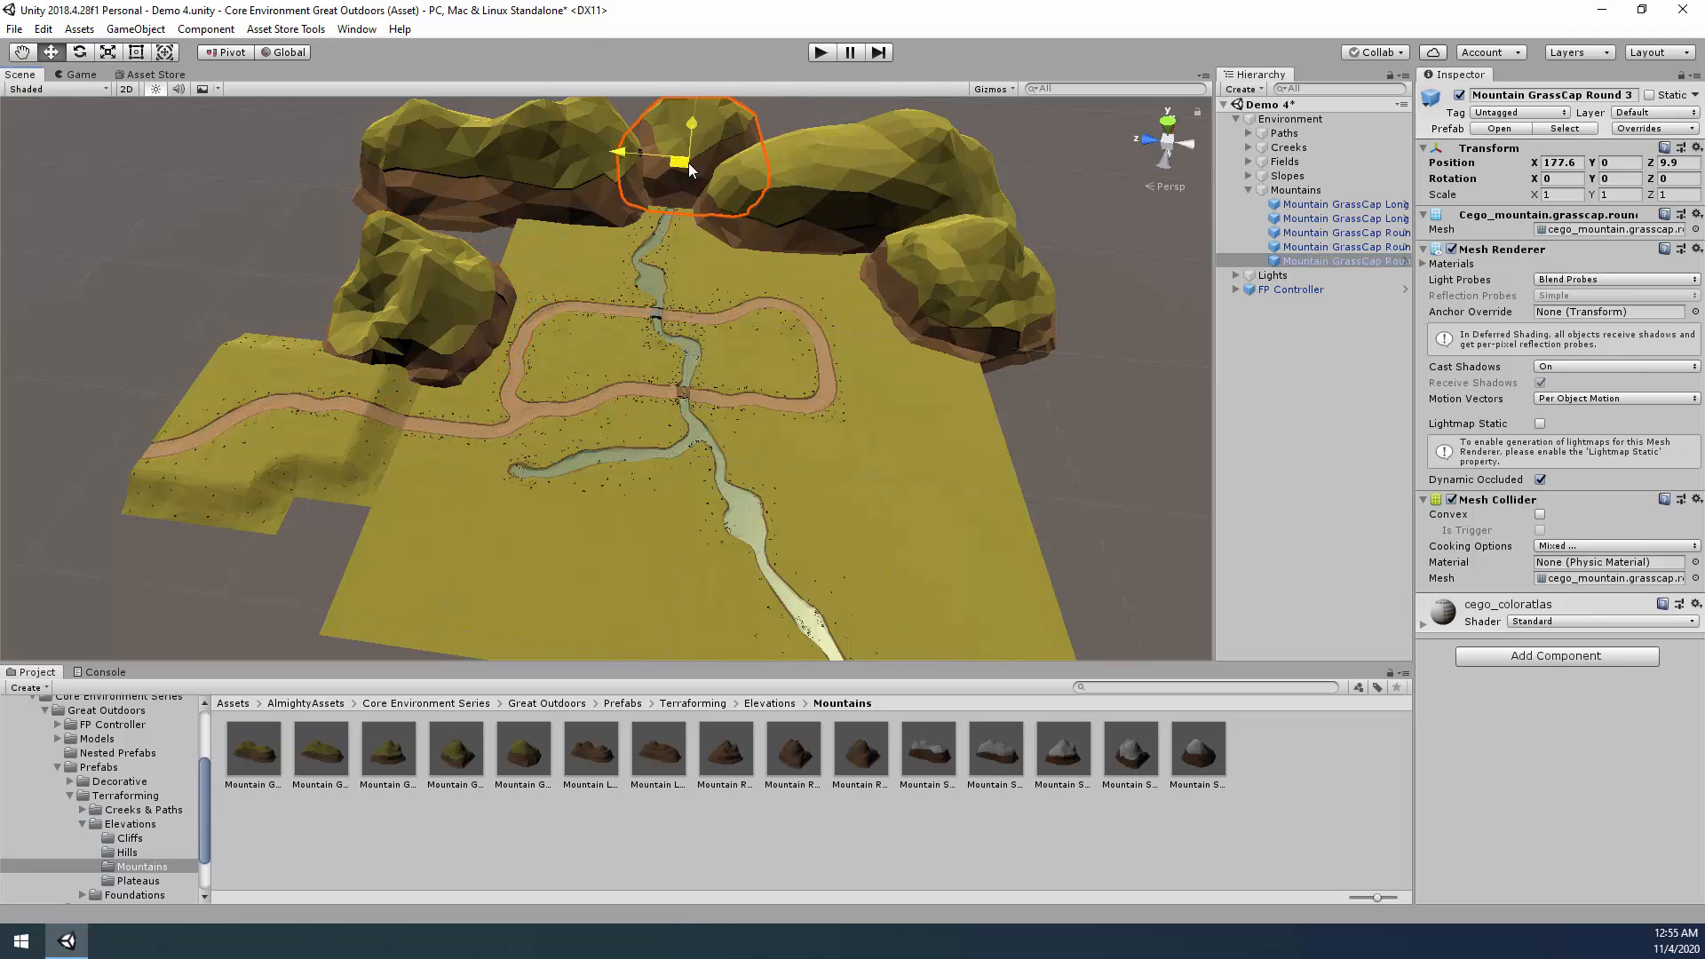
left_click_drag(862, 314, 1037, 364, "alt")
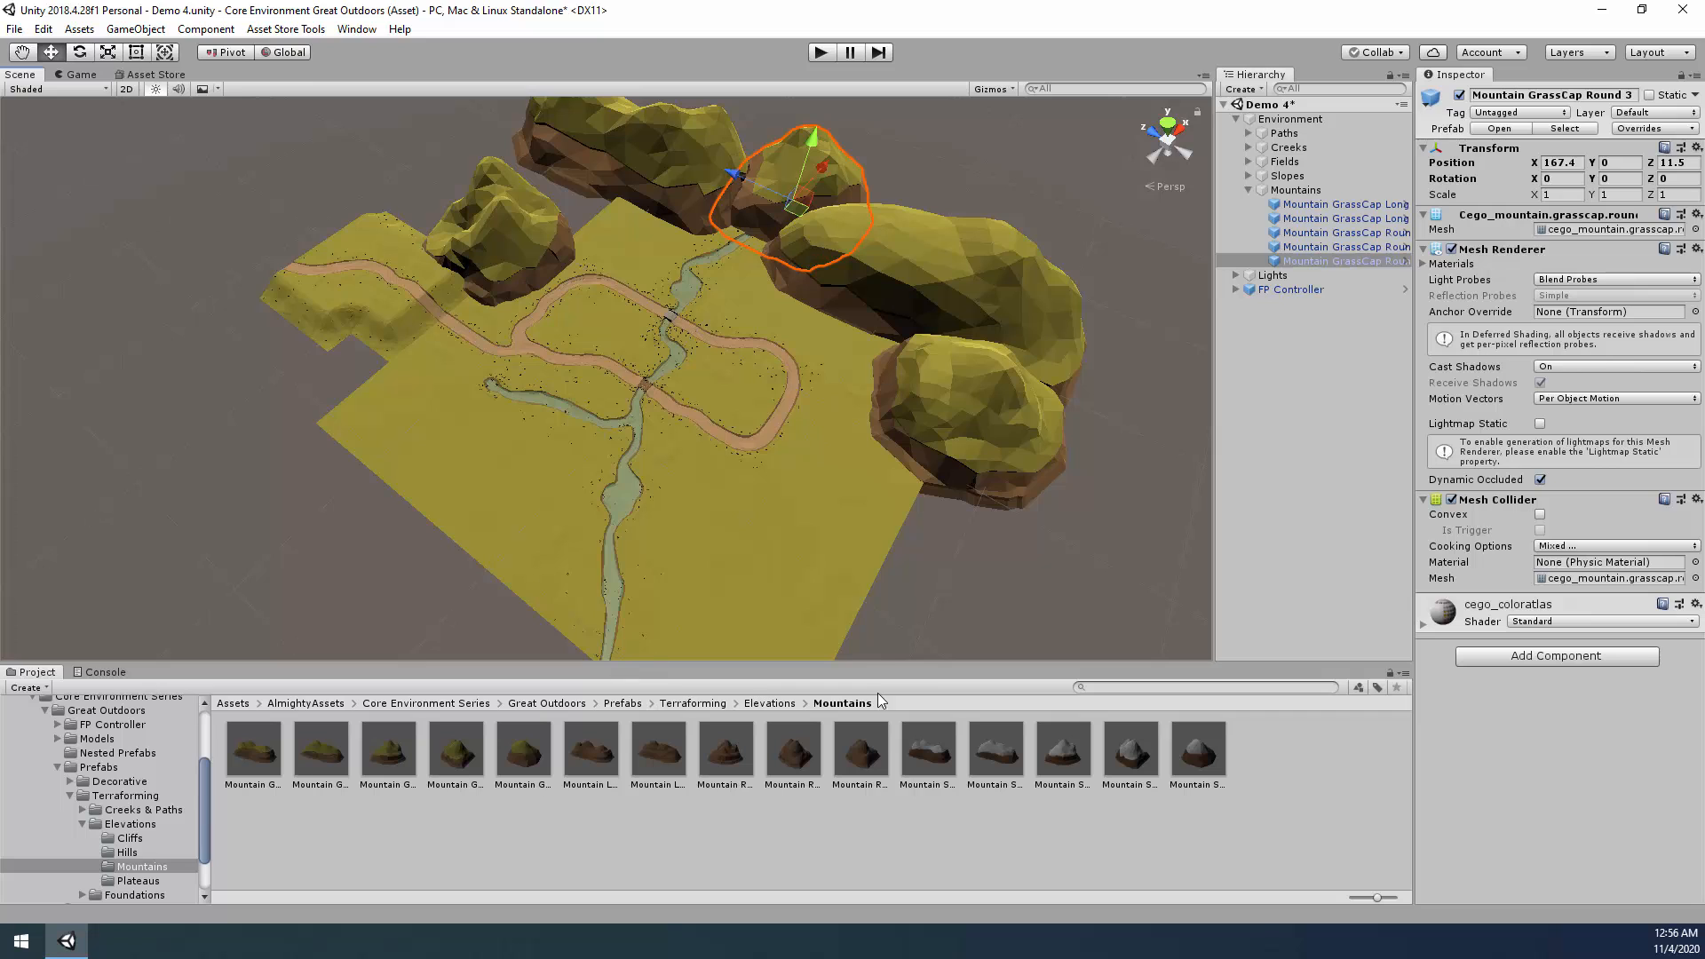
Add the five grass hill prefabs from the Hills folder as children of the Mountains group.
left_click(127, 852)
left_click(253, 751)
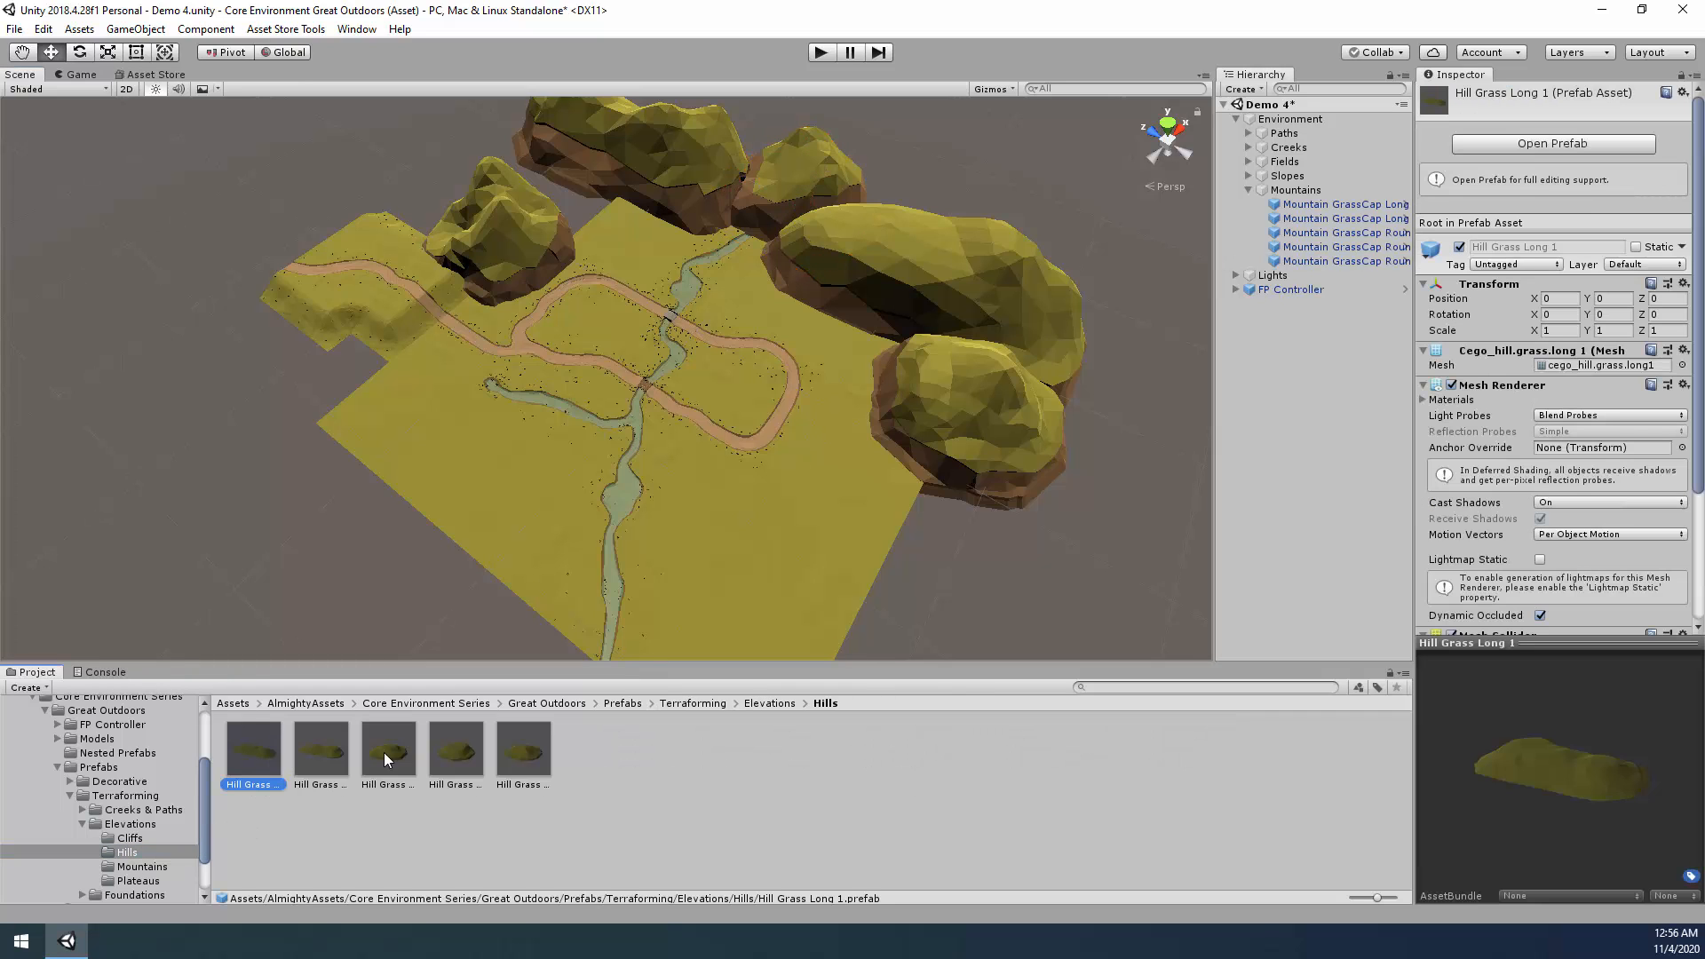
left_click(506, 754, "shift")
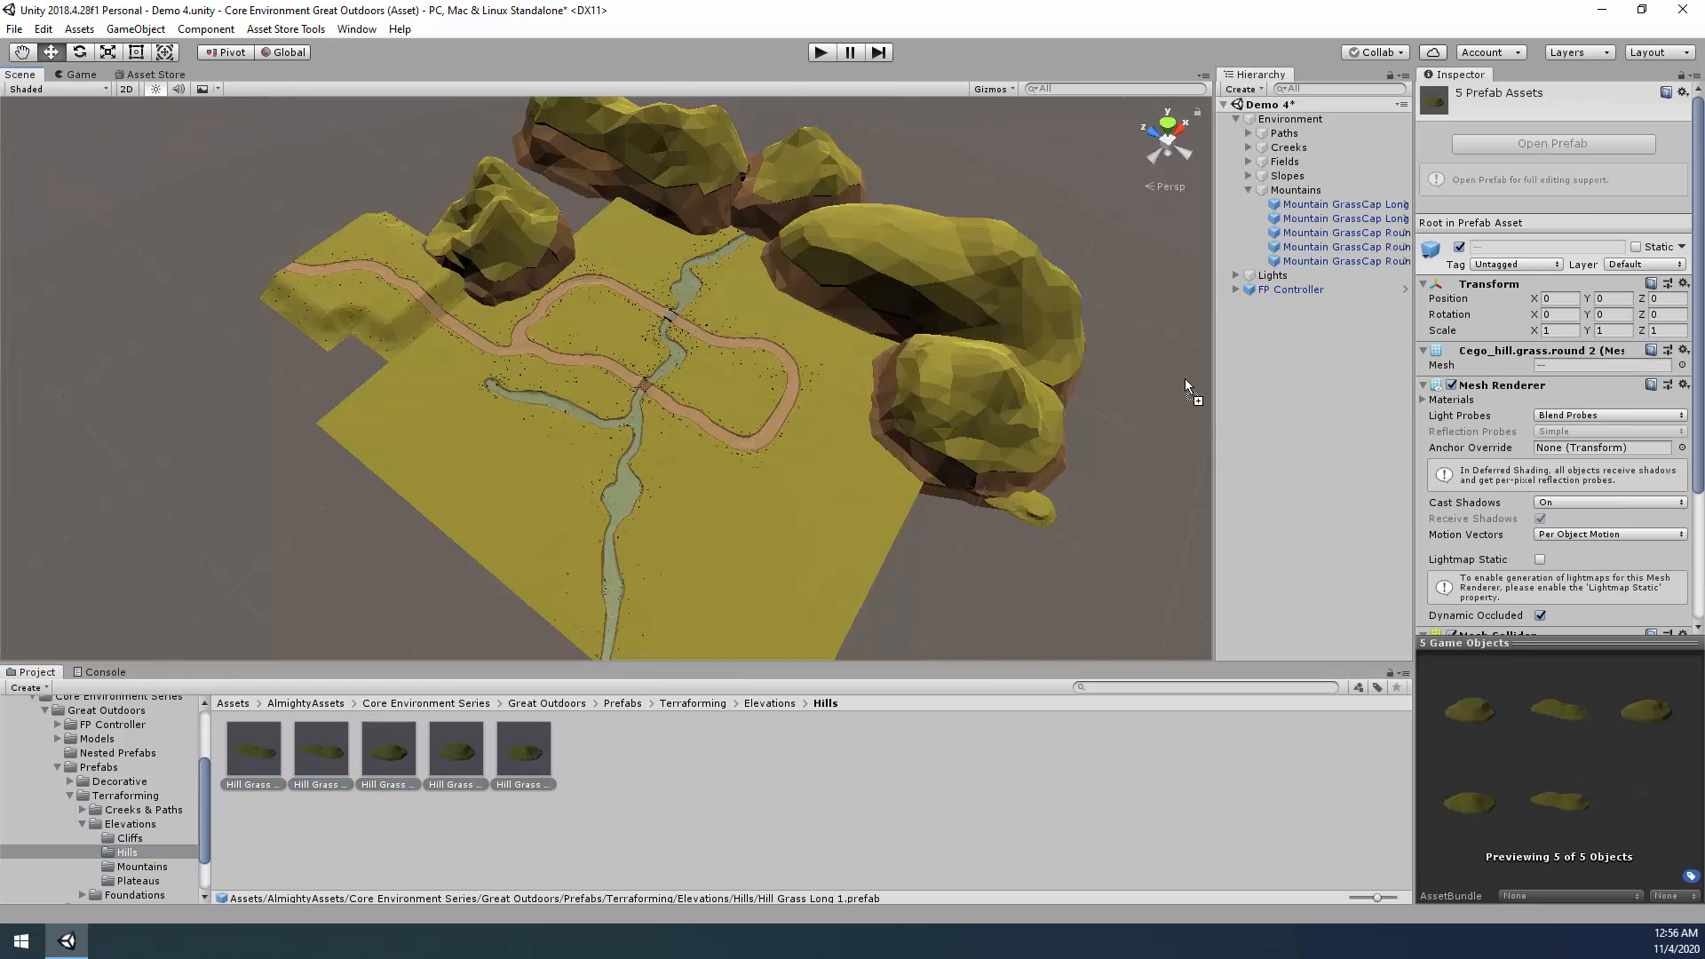
left_click_drag(1187, 387, 1309, 197)
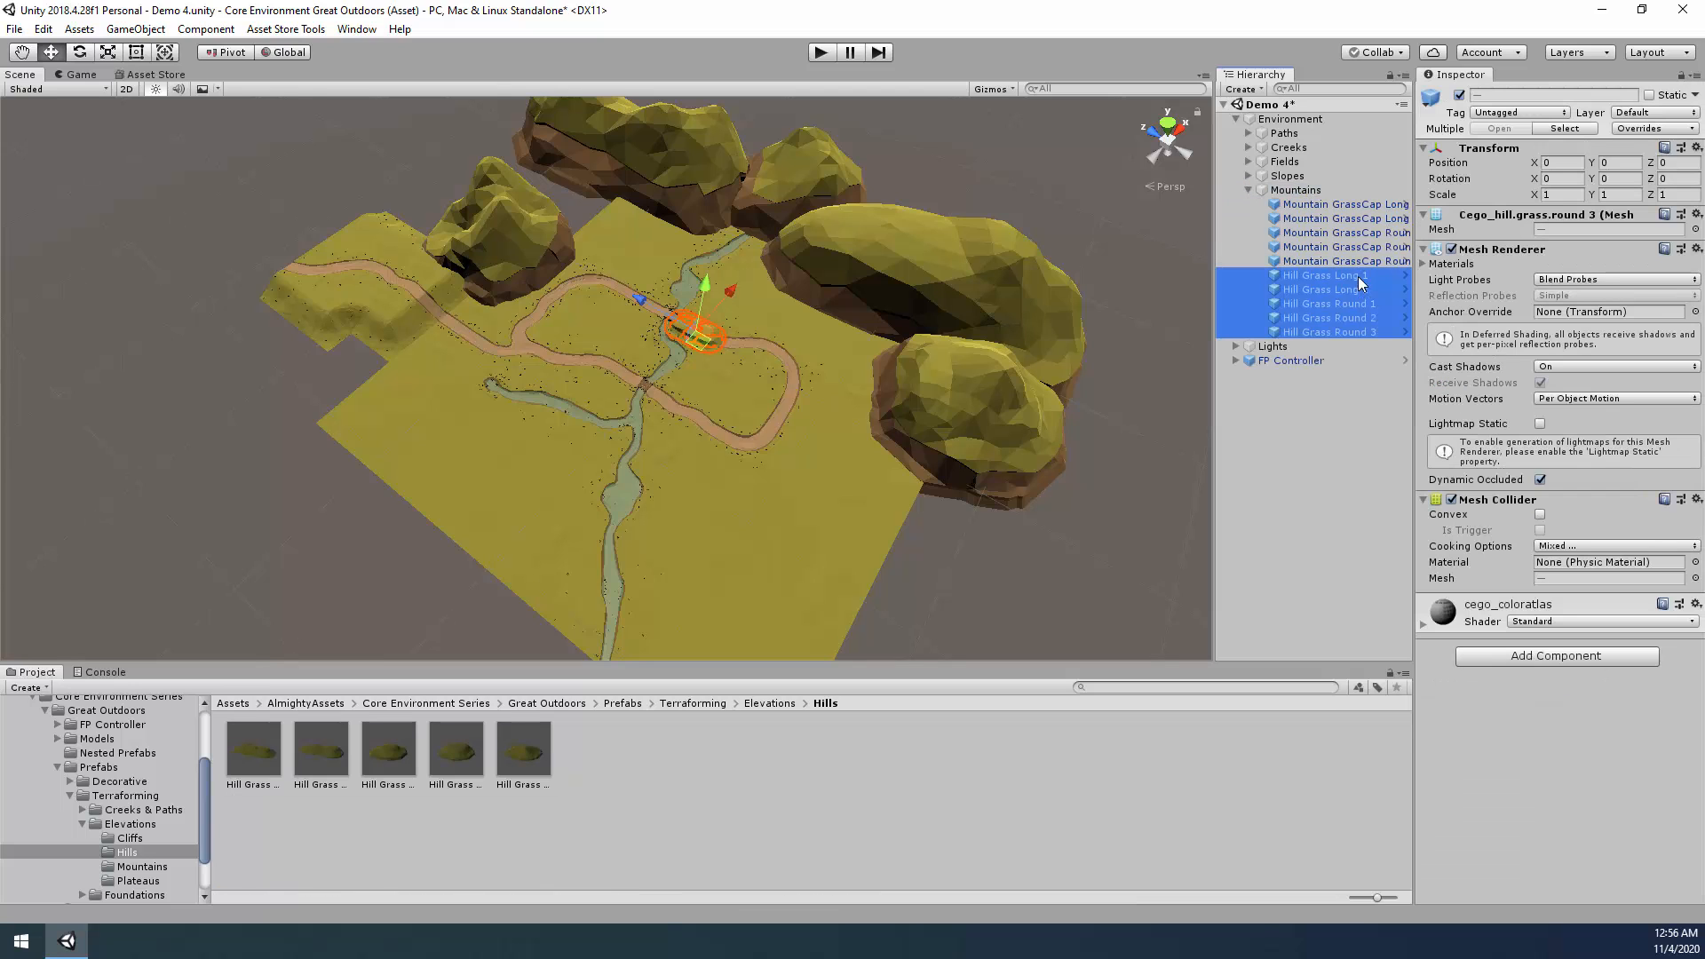
Set the scale of the five selected grass hills to 5 on X, Y and Z.
left_click(1569, 194)
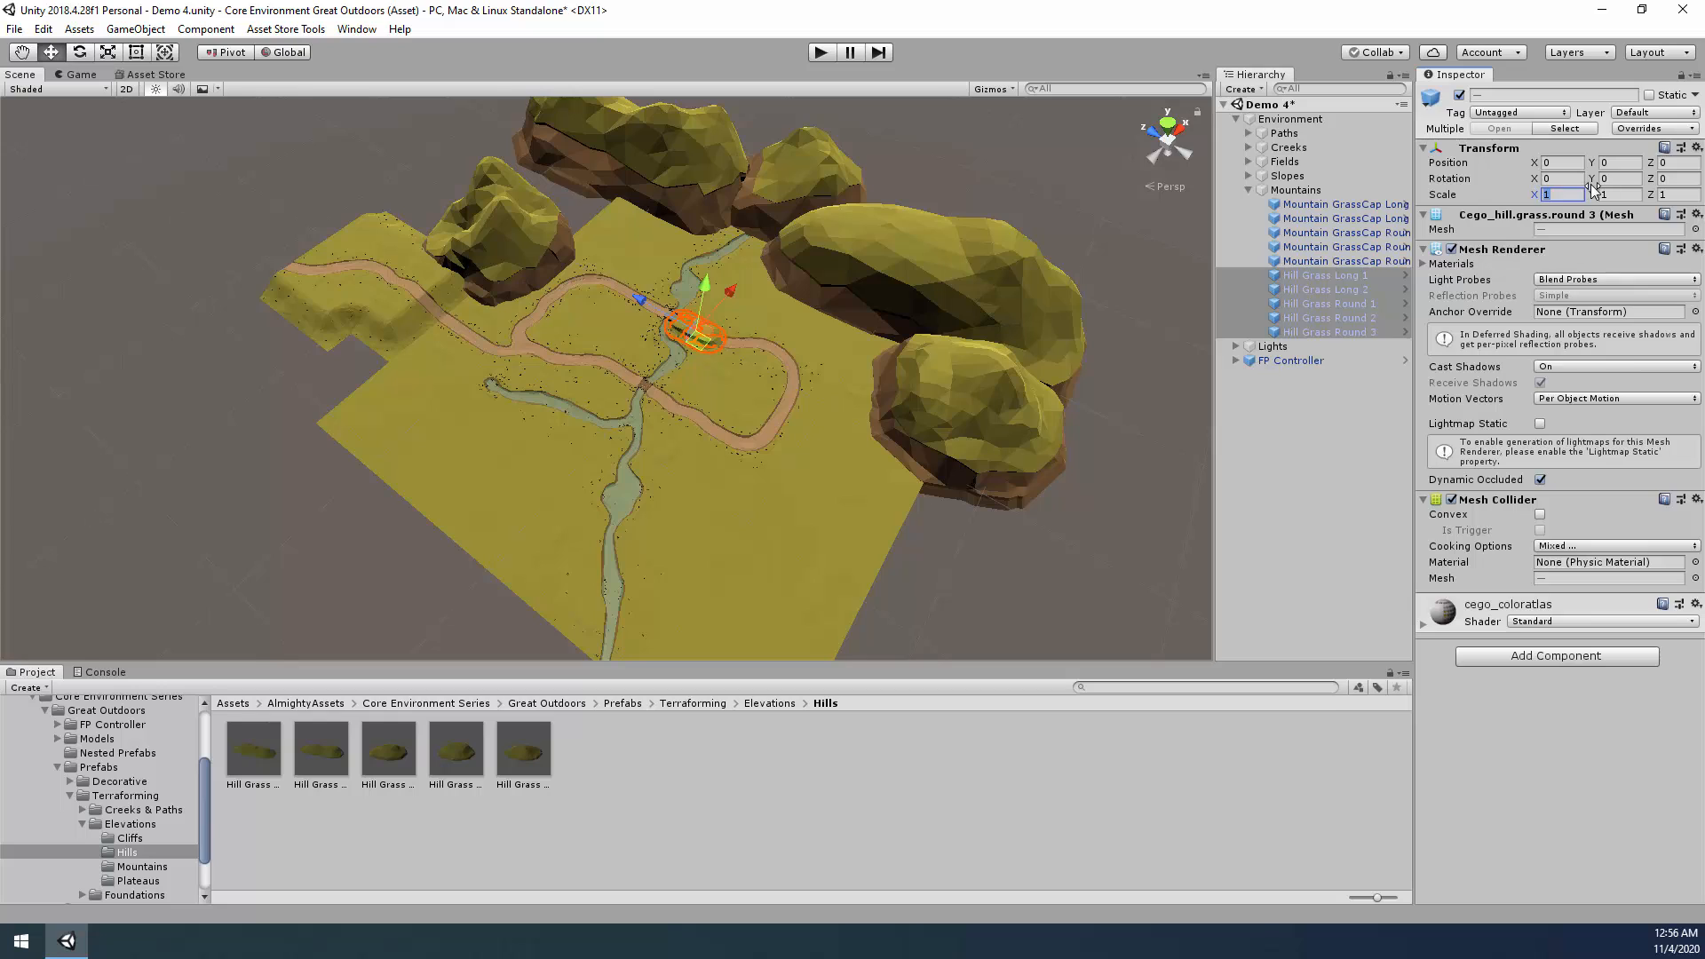
type("5")
key("Tab")
type("5")
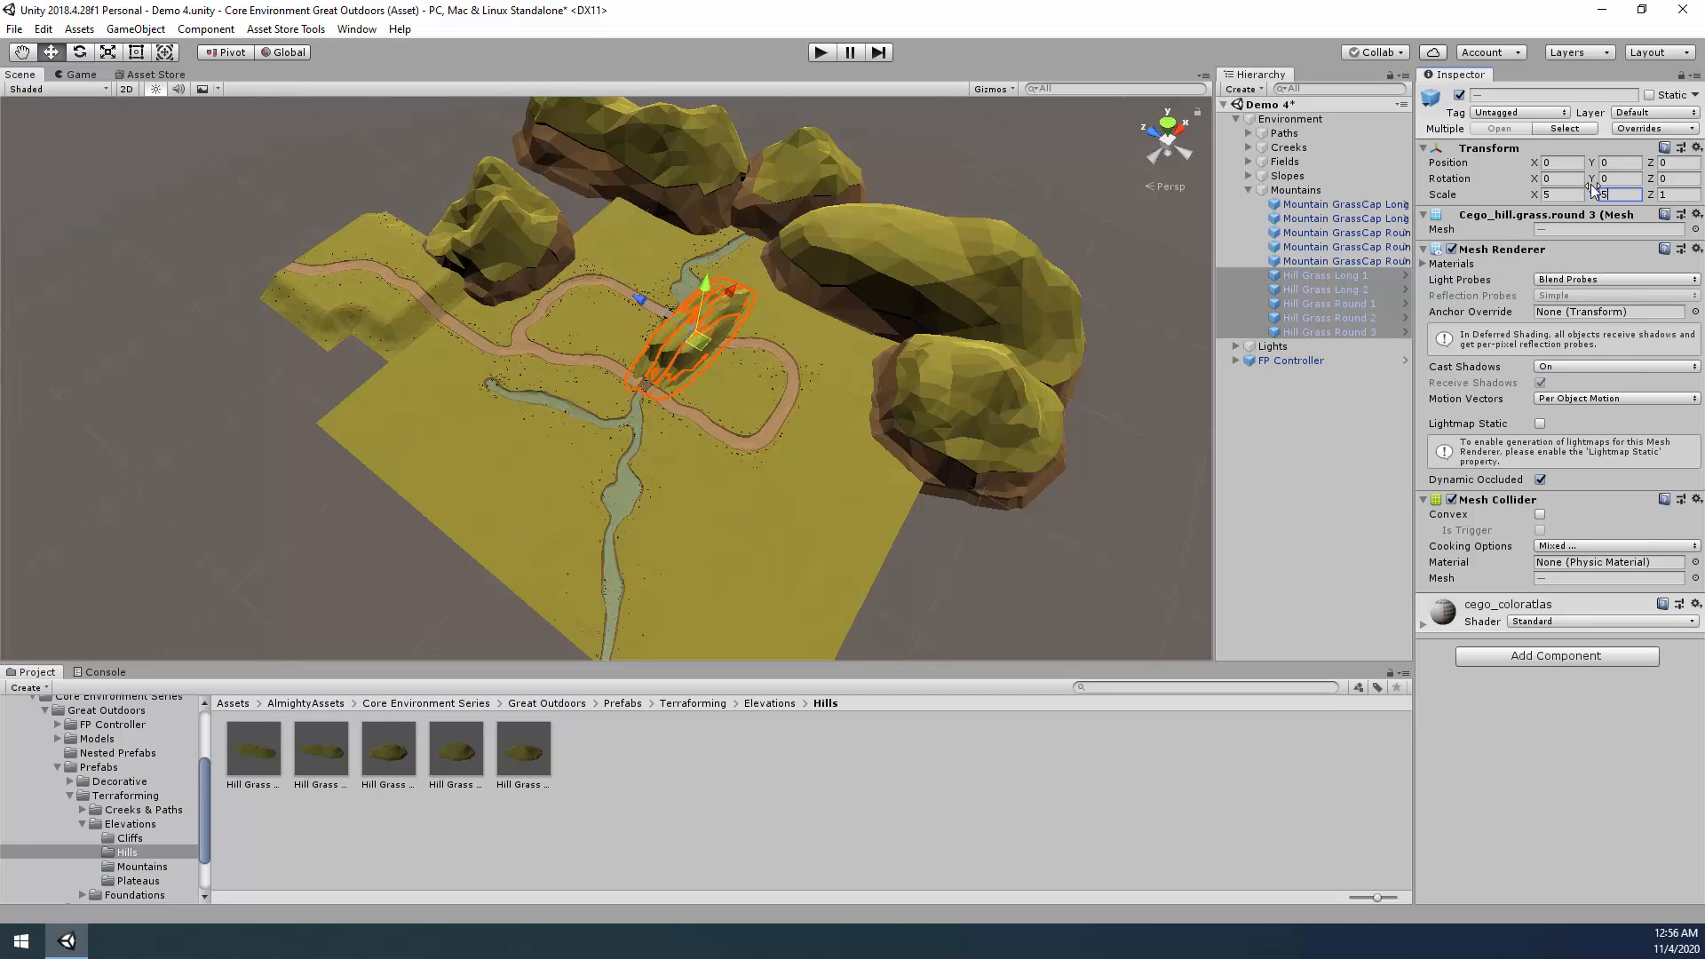
key("Tab")
type("5")
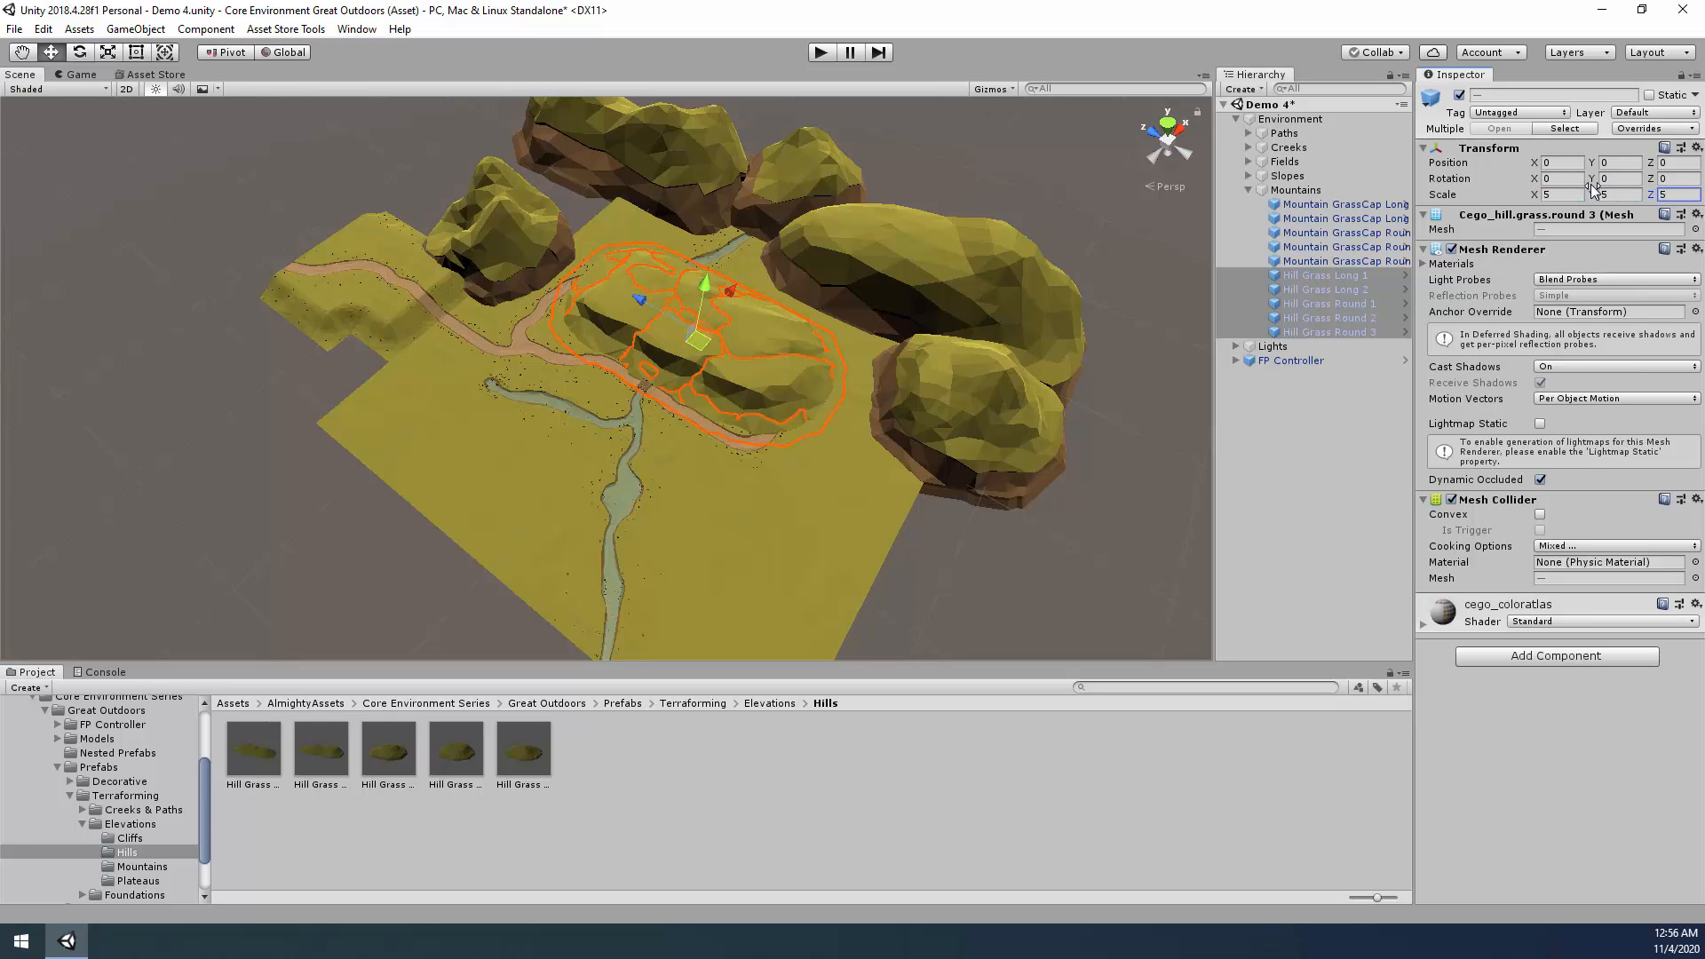
Set the scale of the five selected grass hills to 4 on X, Y and Z.
type("4")
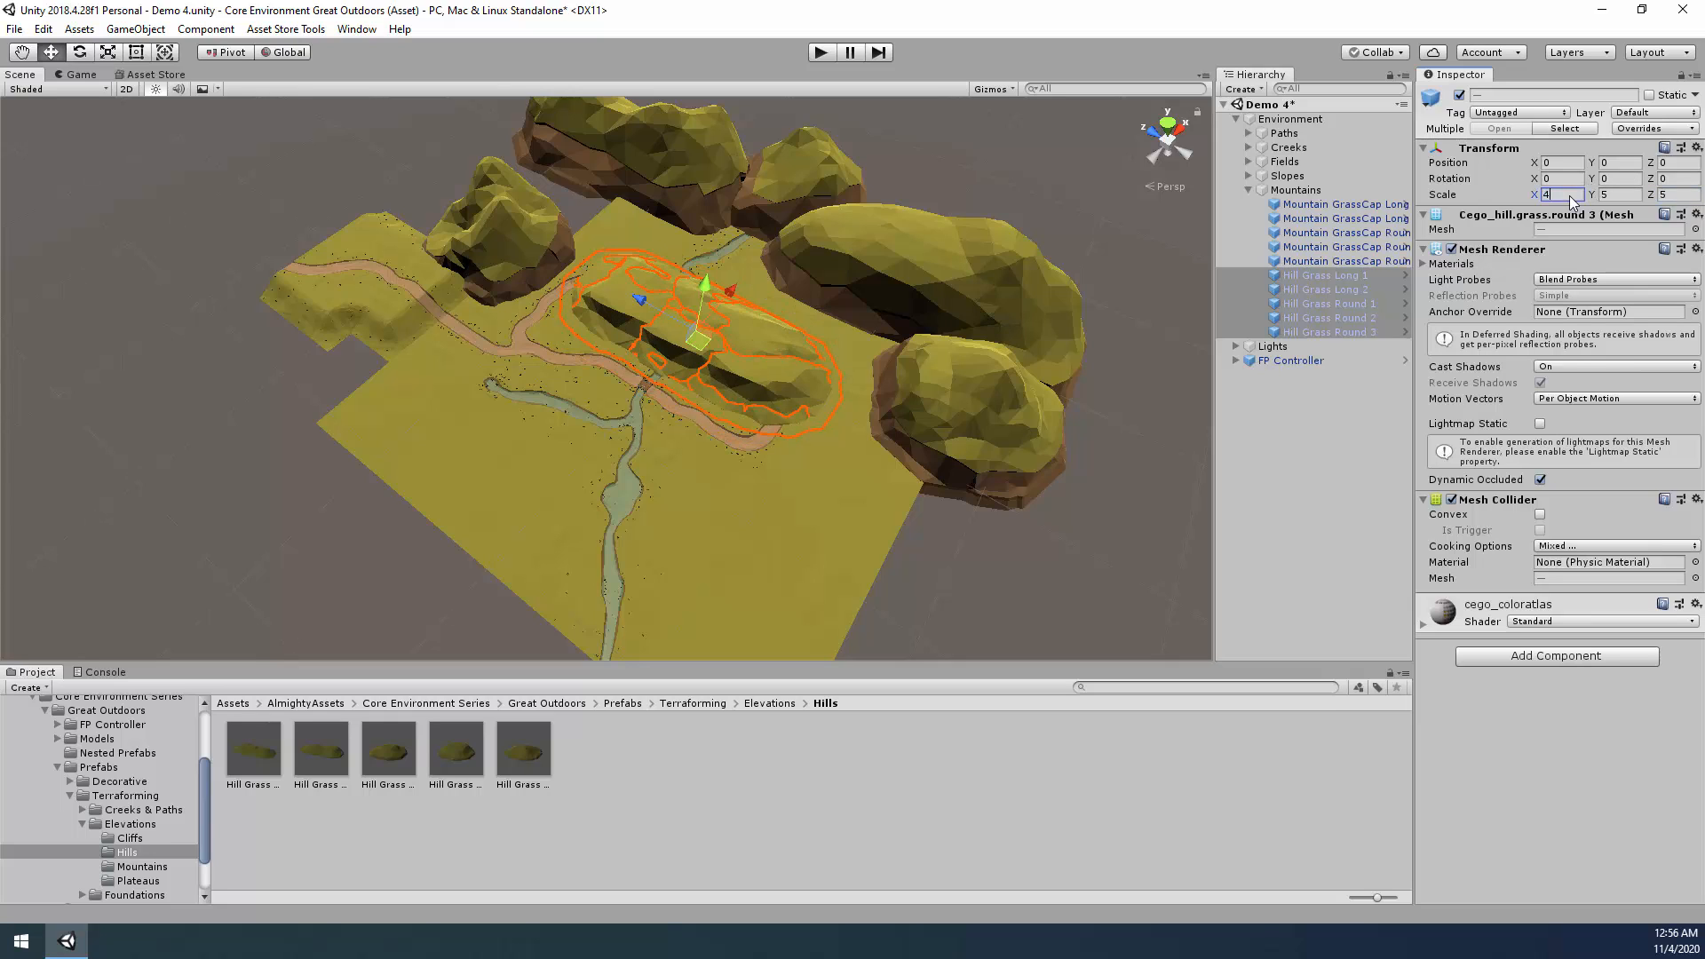
key("Tab")
type("4")
key("Tab")
type("4")
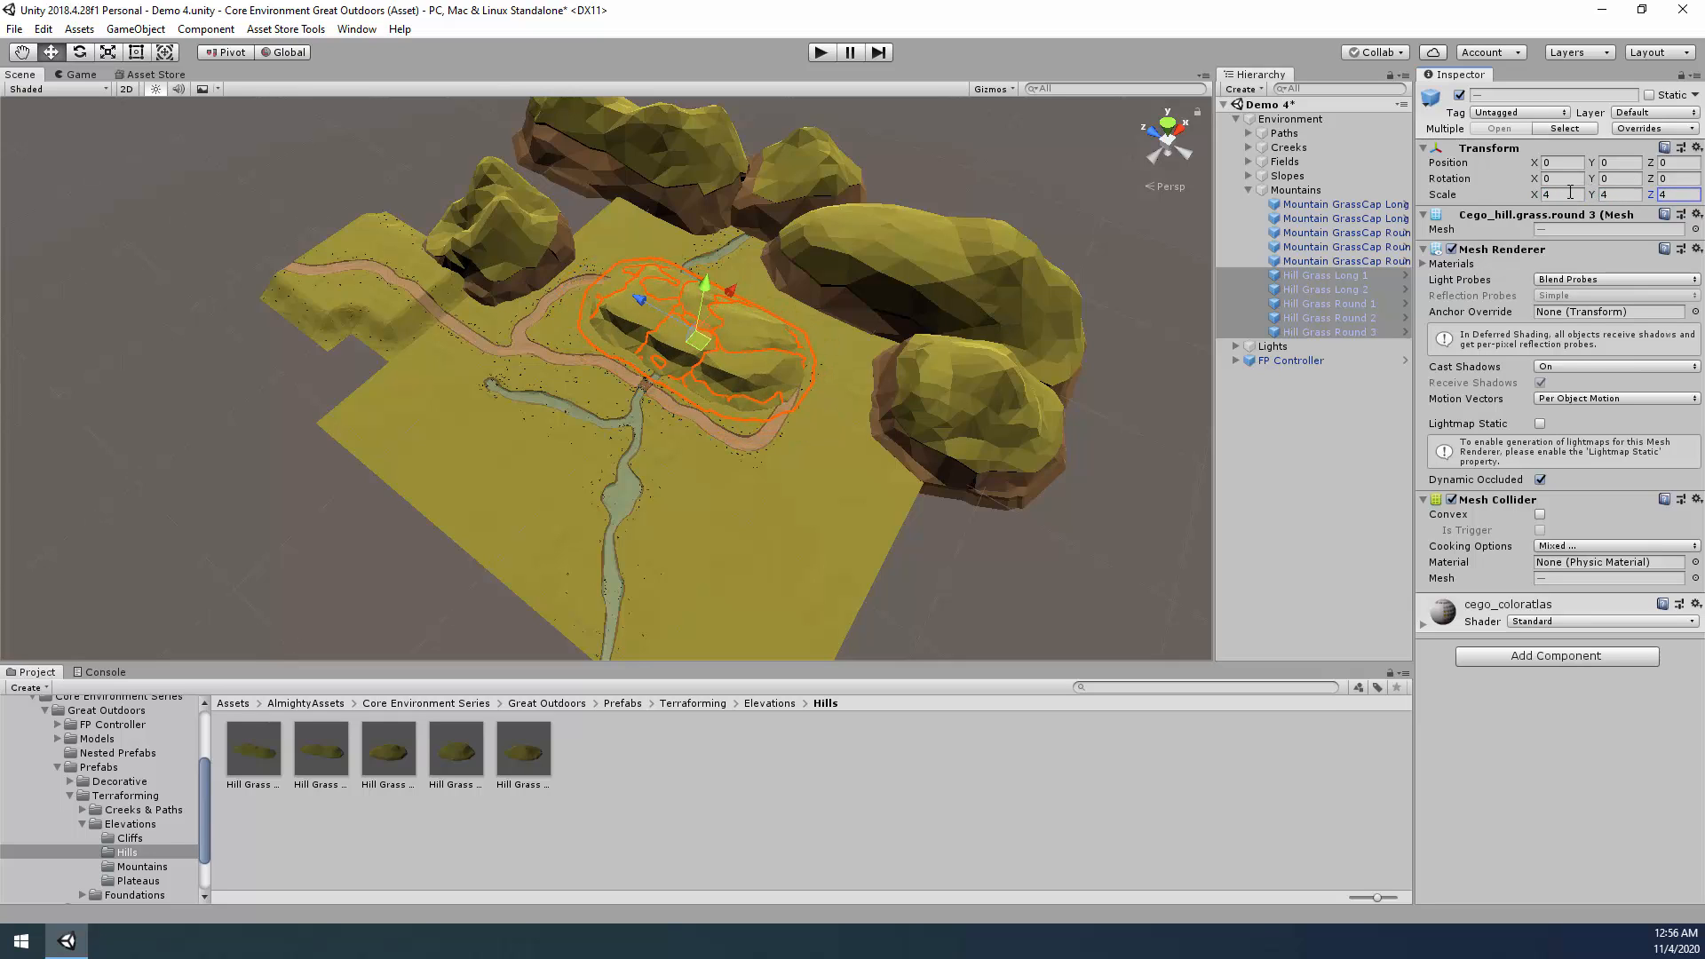
Place Hill Grass Long 1 at about X 59, Z 146.3 and Long 2 at about X 54.1, Z -118.5, turned about 38.1° around Y.
left_click_drag(699, 352, 601, 217)
left_click(1304, 275)
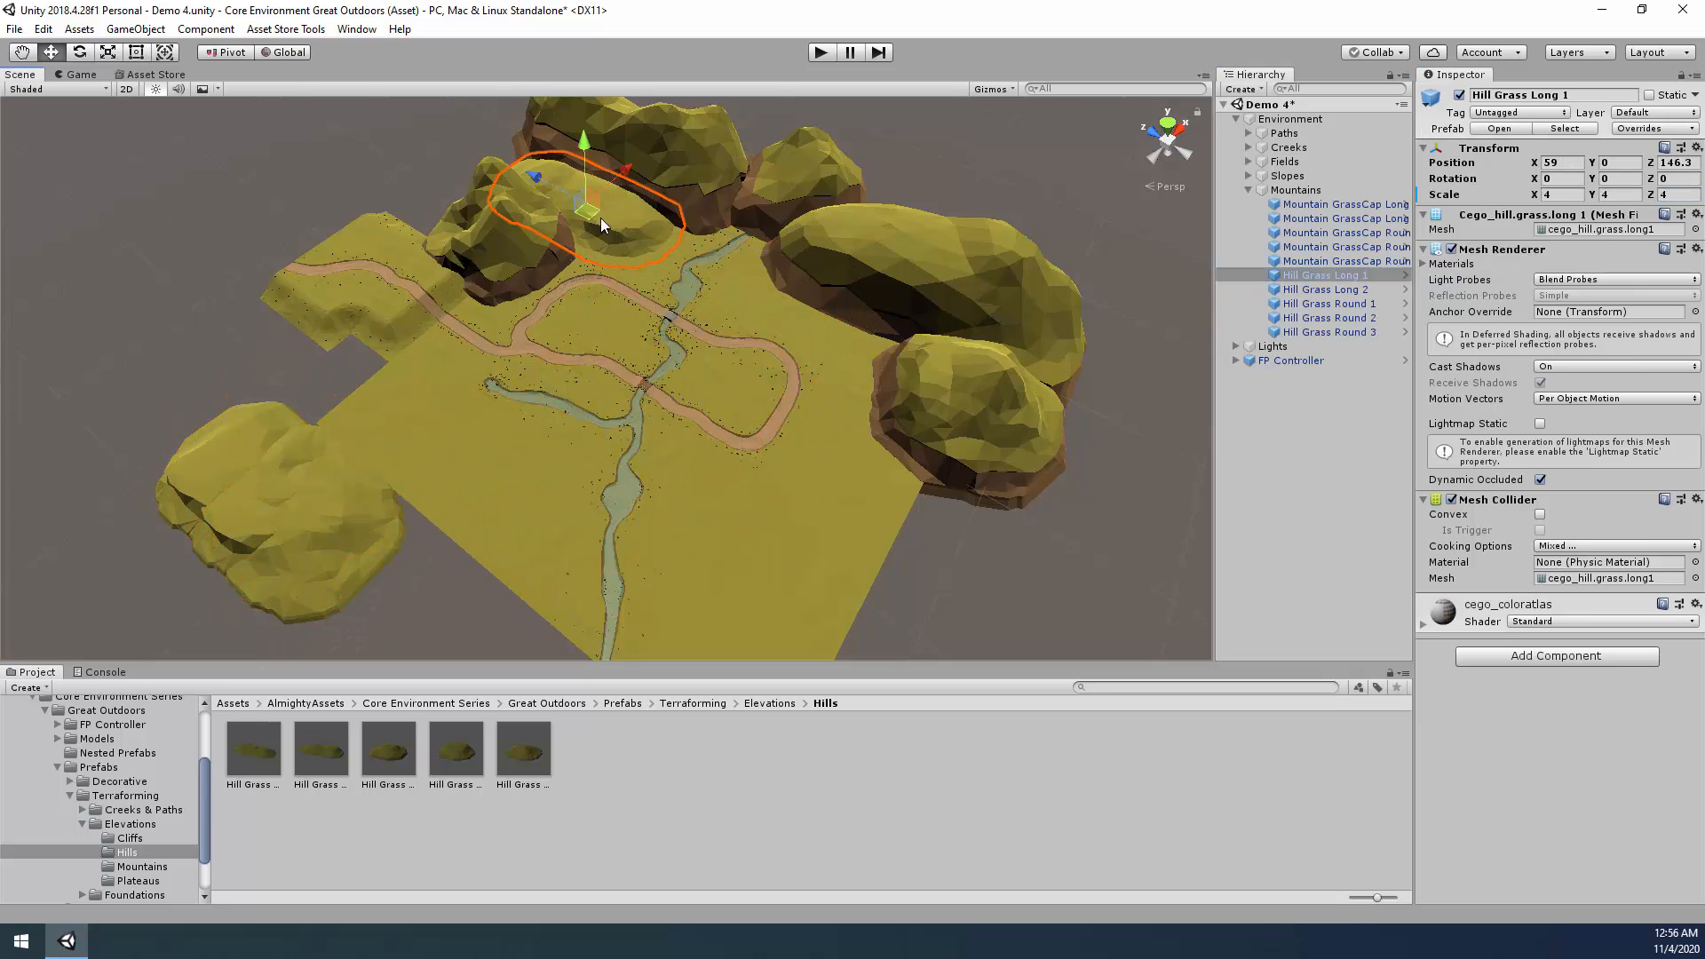
left_click(1323, 290)
key("e")
left_click_drag(292, 497, 873, 295)
key("w")
left_click_drag(850, 544, 872, 560)
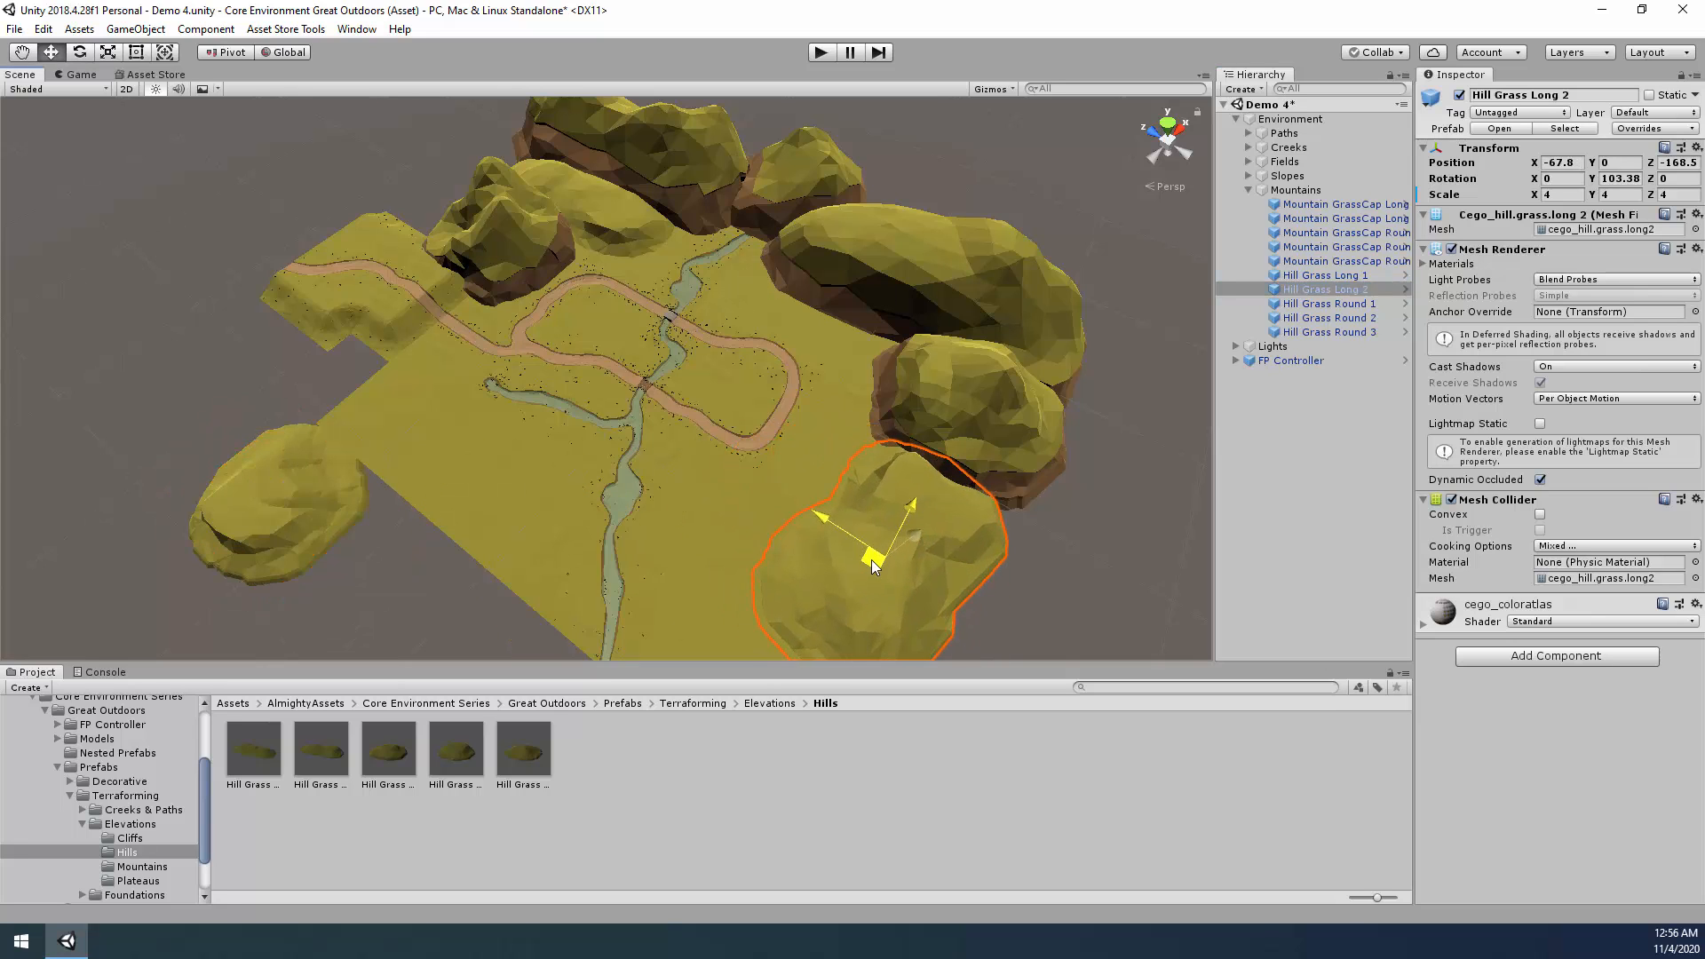
key("a")
right_click_drag(872, 560, 919, 356)
left_click_drag(919, 355, 819, 275)
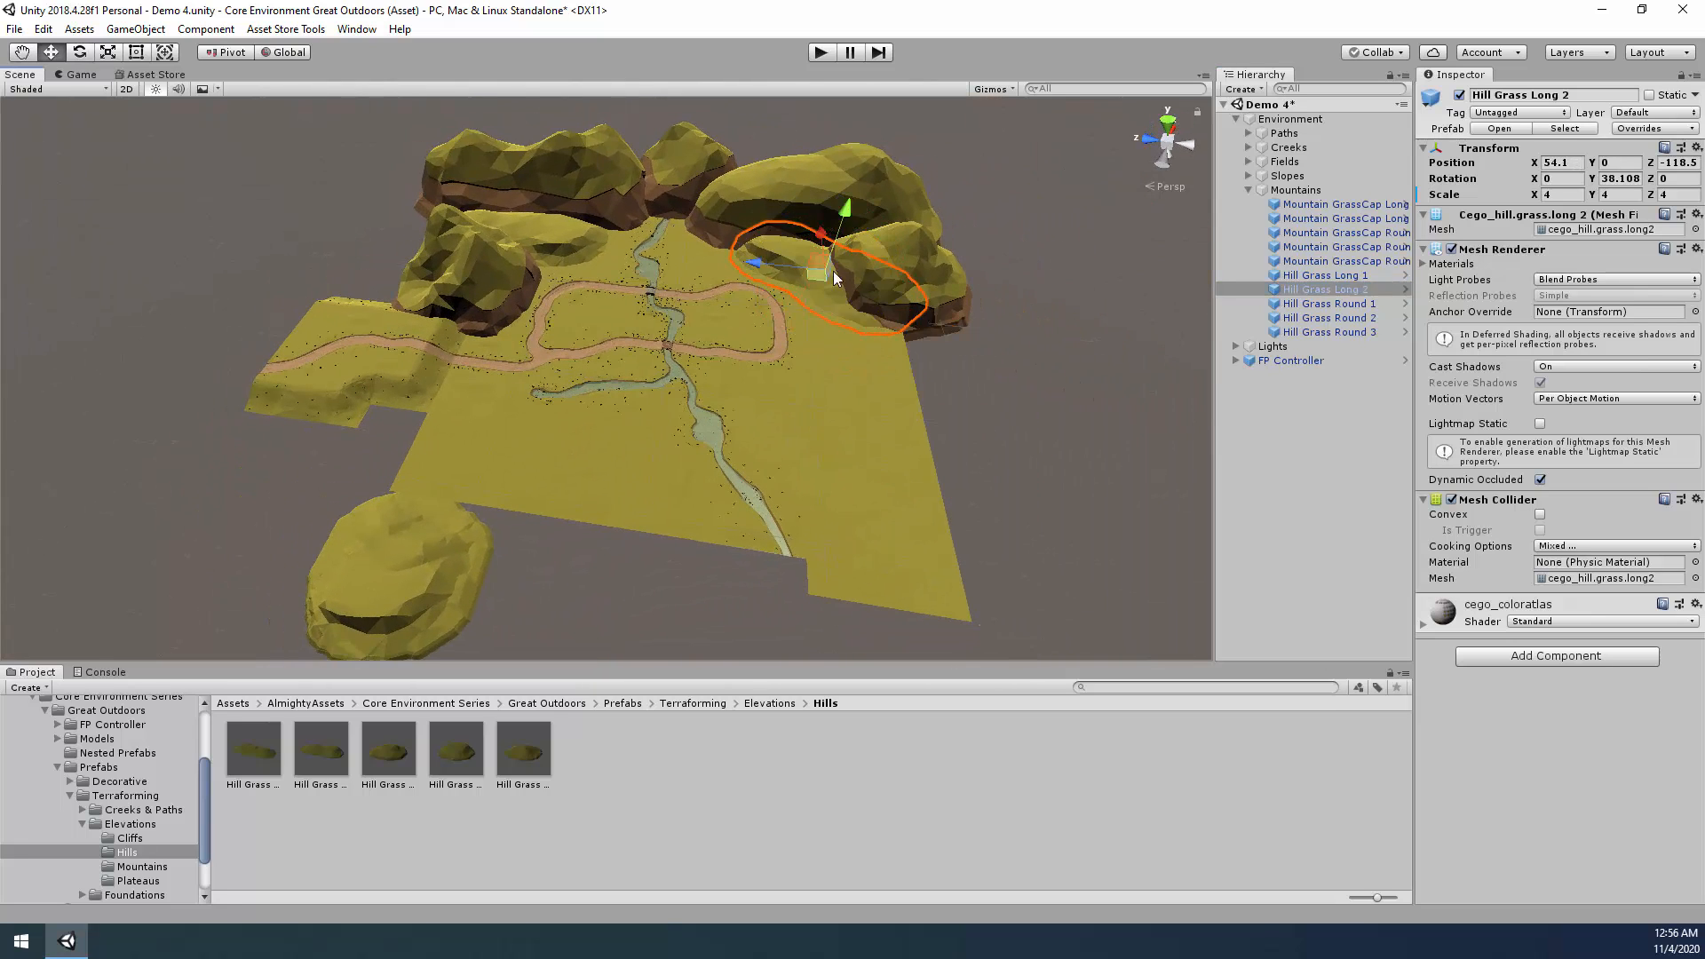
Spread the three round grass hills along the field's open edges, with Round 3 at about X -242.6, Z -60.9.
left_click(366, 492)
left_click_drag(366, 492, 690, 414)
left_click(398, 574)
left_click_drag(400, 579, 743, 615)
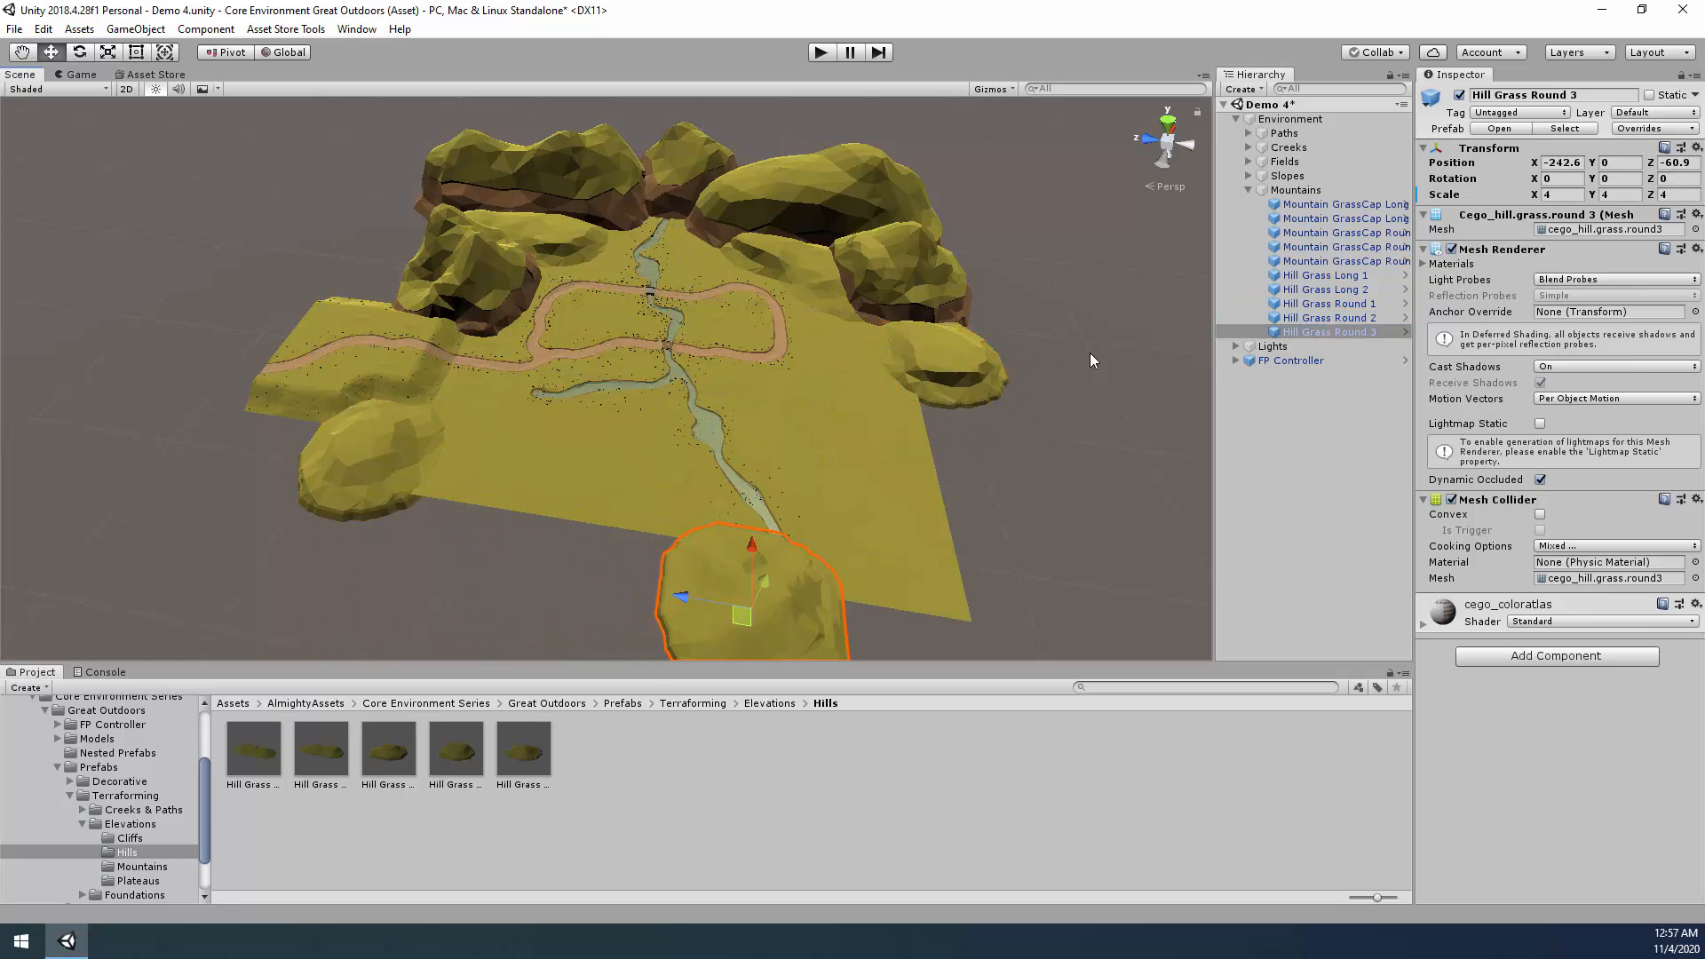
Add the five SnowCap mountain prefabs from the Mountains folder as children of the Mountains group.
left_click(142, 867)
left_click(929, 750)
left_click(1198, 752, "shift")
left_click_drag(938, 751, 1288, 191)
Place the two long SnowCap mountains along the terrain's open side, with Long 1 at about X -246.3, Z 74.
right_click_drag(932, 405, 533, 409)
left_click_drag(810, 416, 597, 216)
left_click(1339, 347)
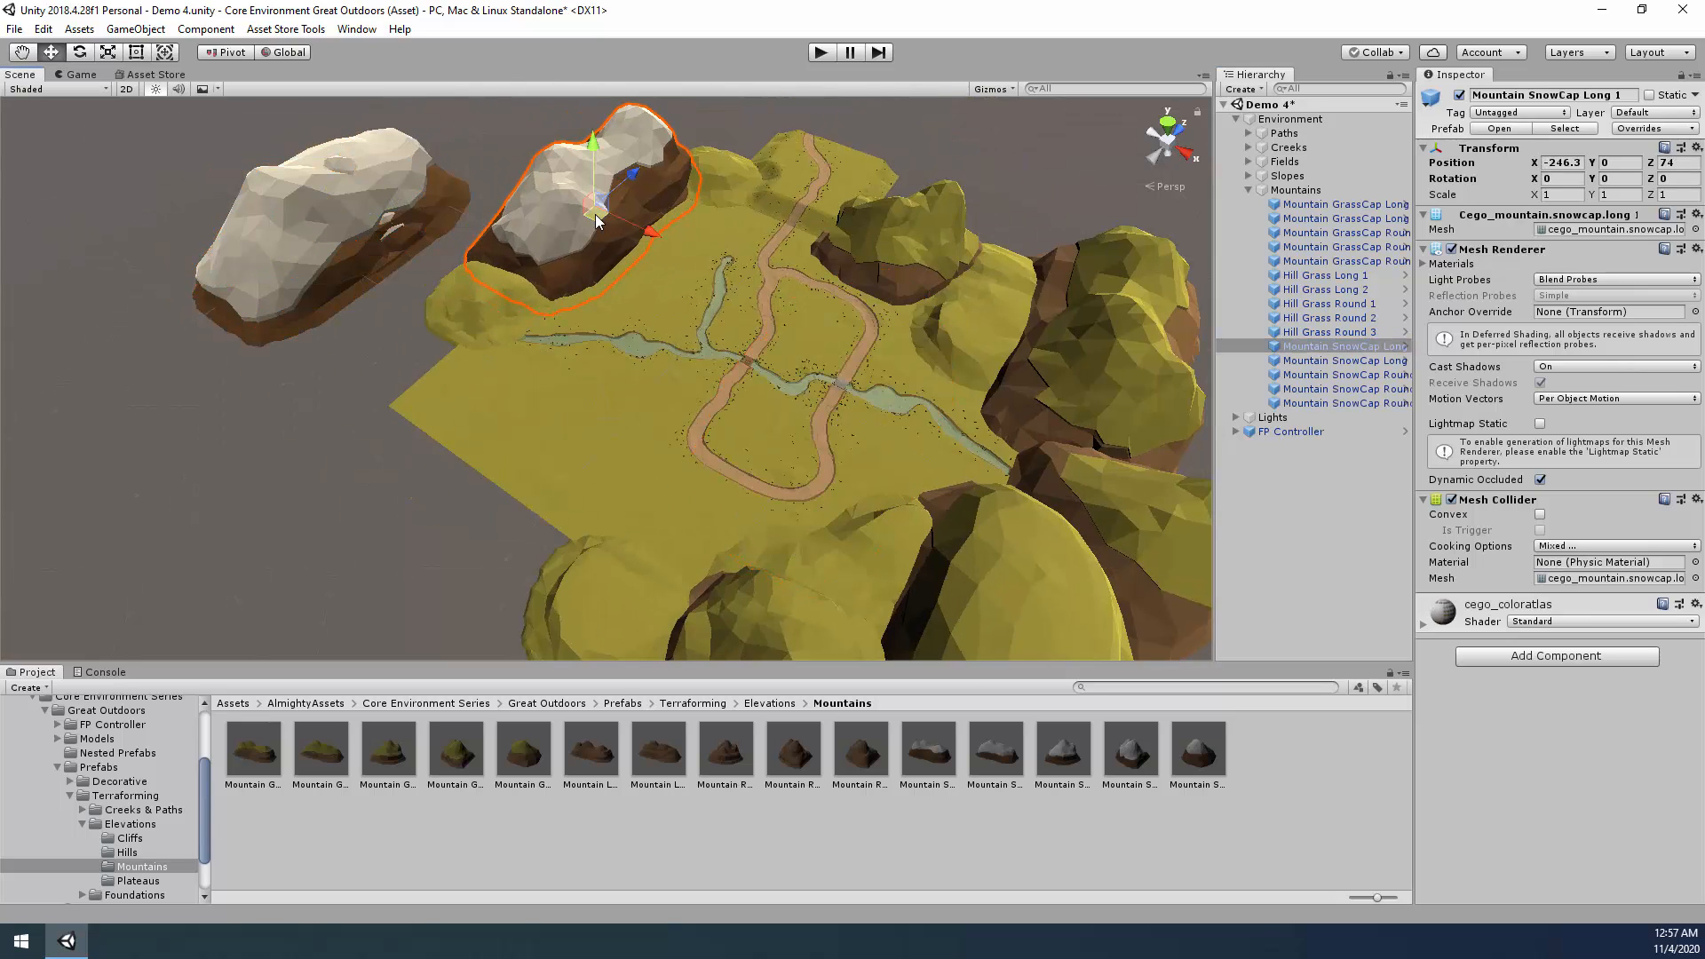
left_click(1339, 361)
left_click_drag(357, 297, 386, 430)
Place the round SnowCap mountains in the remaining edge gaps, with Round 2 at about X -100.7, Z -195.4, turned about 193.4° around Y.
left_click(1332, 389)
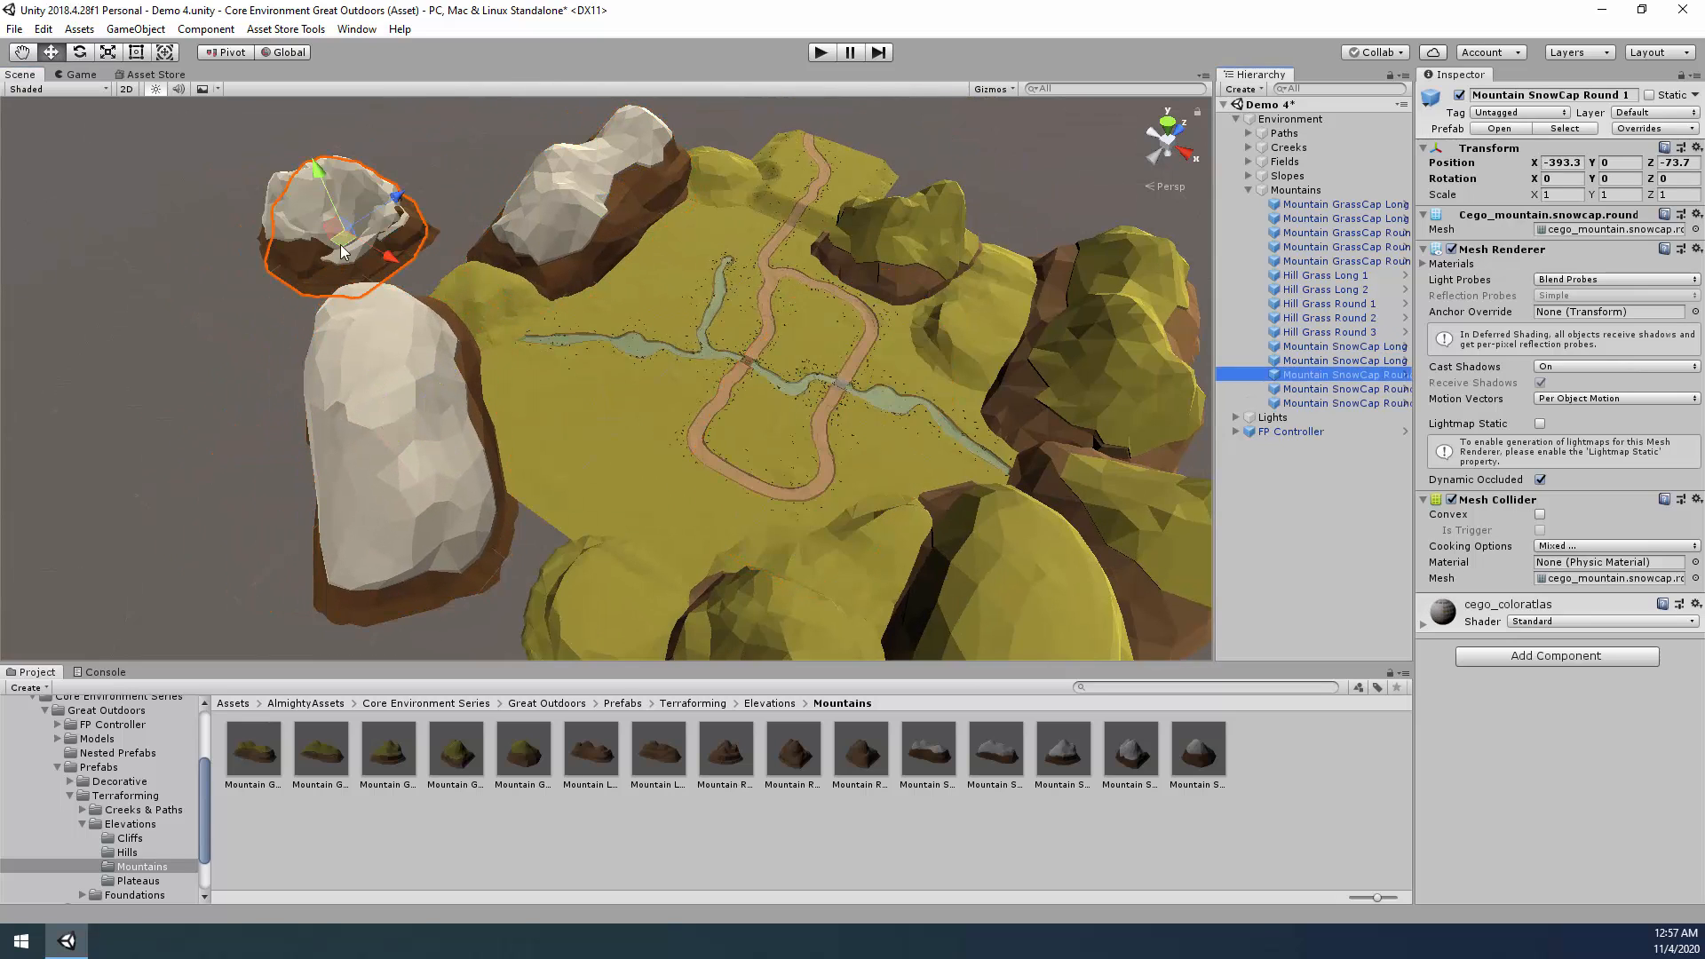
left_click_drag(343, 238, 533, 542)
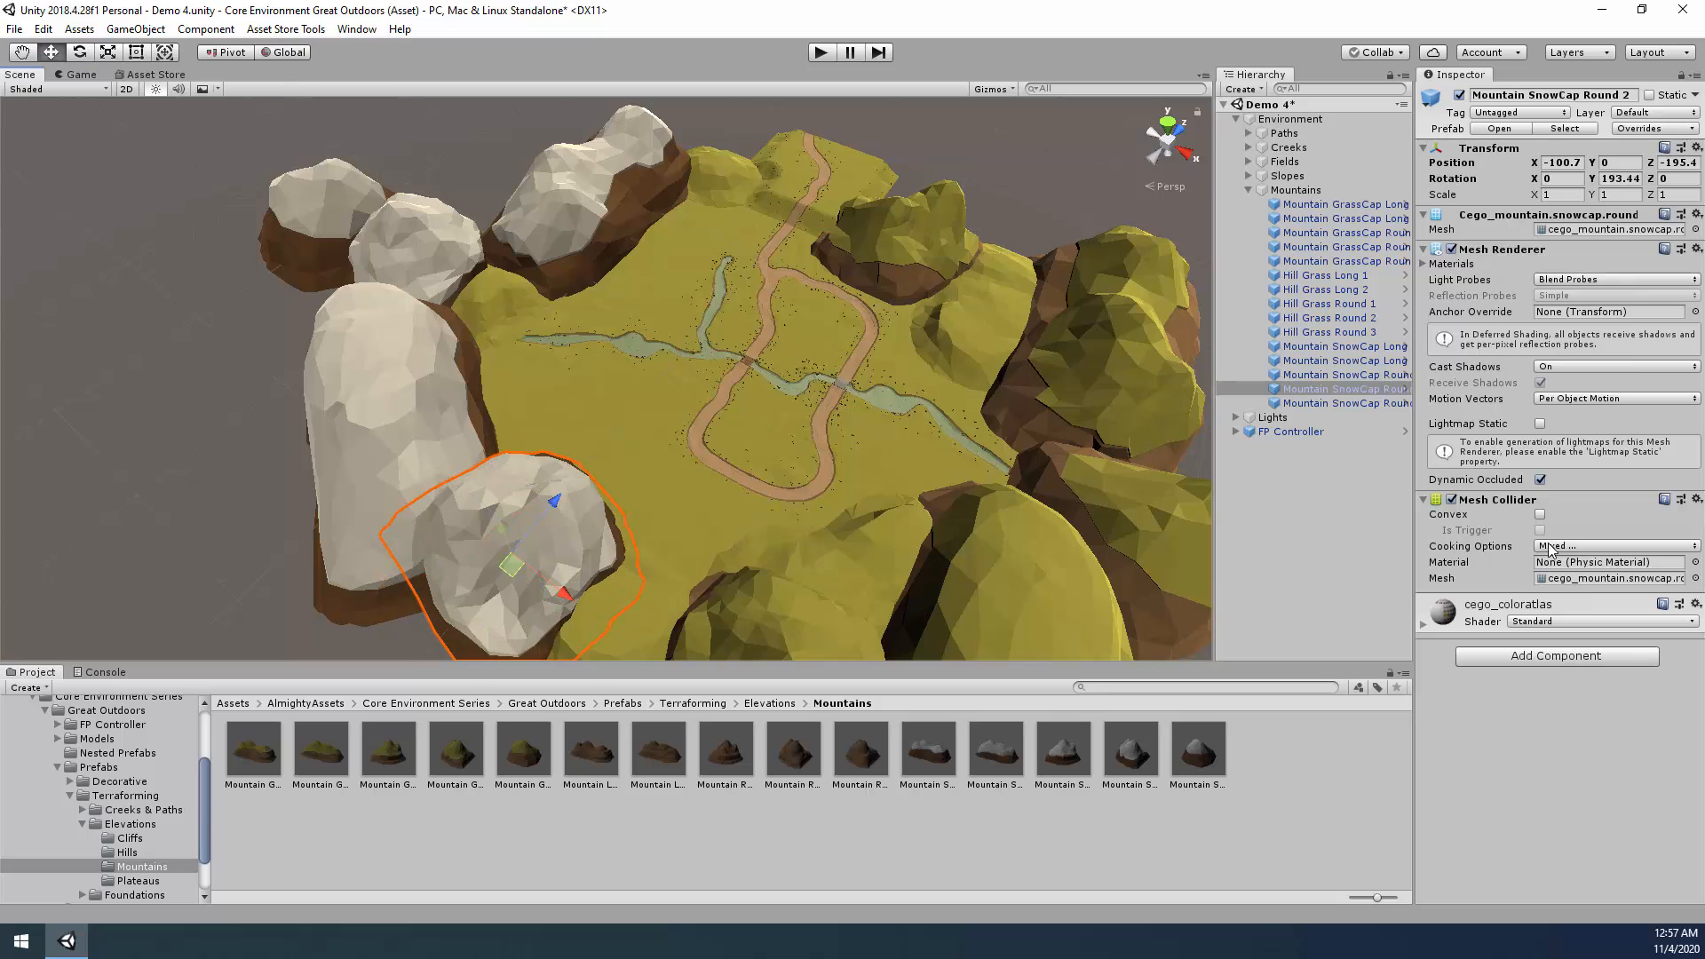
left_click(346, 247)
left_click_drag(346, 245, 1039, 324)
Duplicate Mountain SnowCap Long 2 and place the copy across the path's outer end at about X -81.5, Z 294.7, with Y rotation about -51.18.
left_click(344, 633)
key("ctrl+d")
left_click_drag(344, 639, 662, 184)
left_click_drag(719, 382, 812, 435, "alt")
scroll(817, 320, "up", 3)
scroll(806, 435, "up", 3)
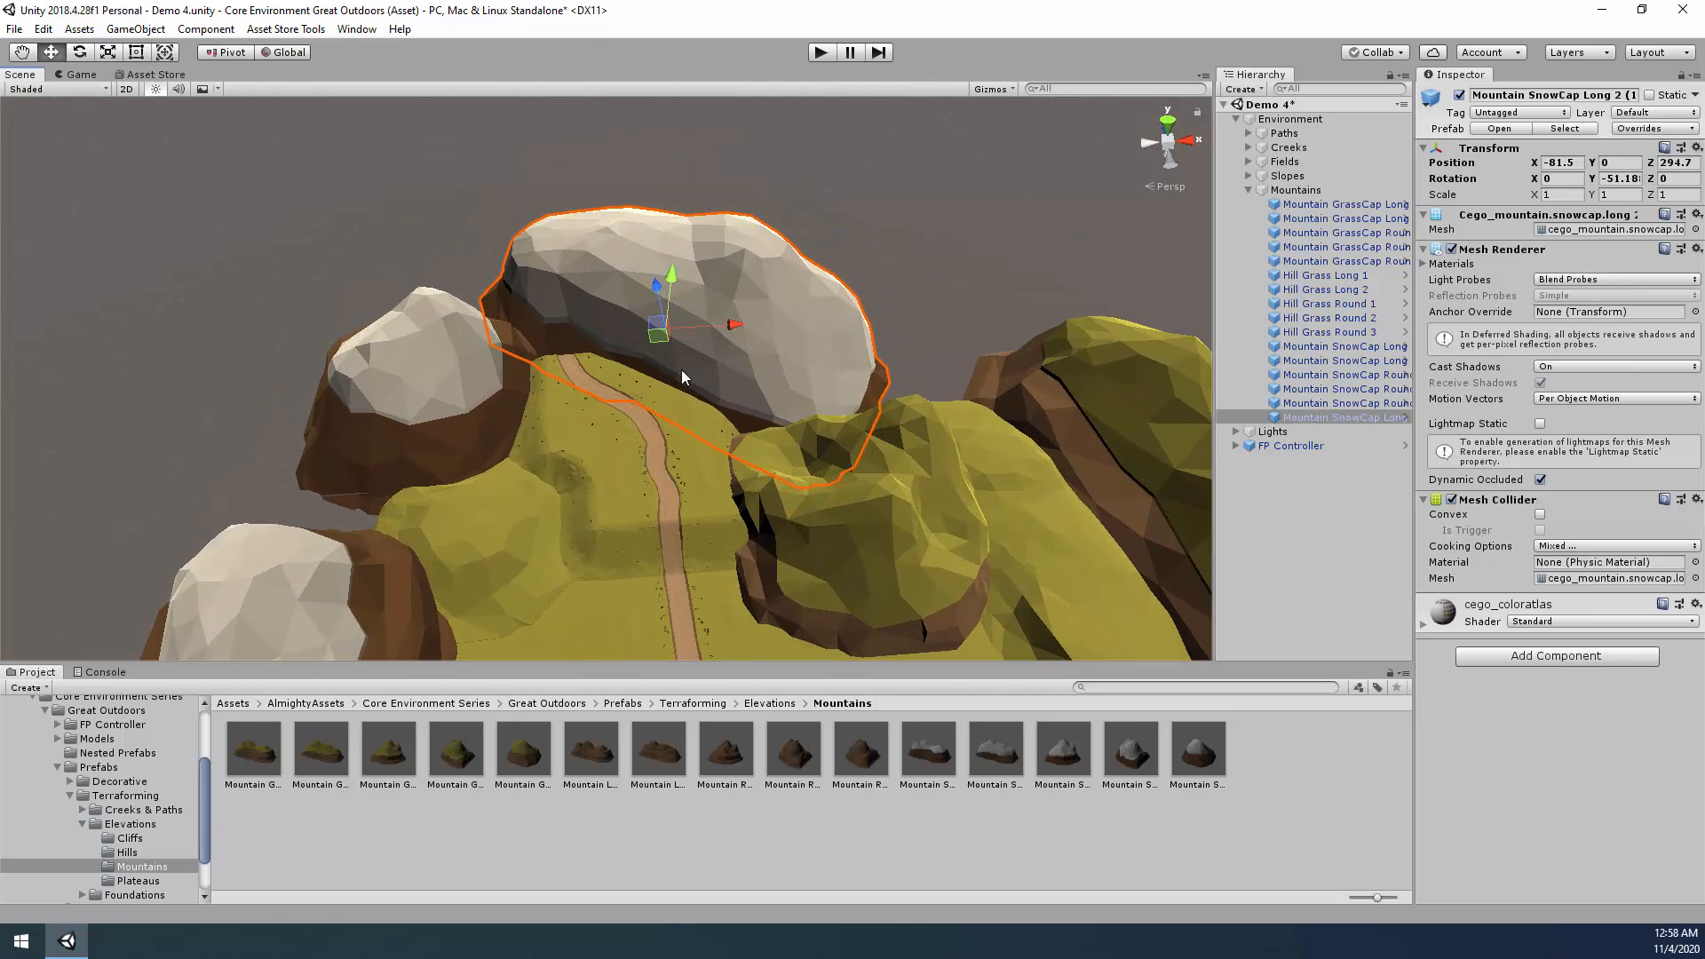
Fine-tune the rotation and placement of the duplicated long SnowCap mountain and its neighbour at the path's outer end.
key("e")
left_click_drag(682, 371, 648, 357)
key("w")
left_click_drag(826, 506, 1069, 522, "alt")
left_click(798, 474)
key("e")
key("w")
key("e")
key("w")
scroll(1069, 521, "down", 3)
Duplicate a round GrassCap mountain and turn and place the copy in the gap beside Mountain SnowCap Long 1.
left_click(1022, 275)
left_click_drag(1022, 355, 880, 422, "alt")
key("ctrl+d")
left_click_drag(1041, 308, 666, 395)
key("e")
key("w")
left_click_drag(755, 399, 803, 478, "alt")
scroll(1180, 503, "down", 3)
Duplicate Mountain SnowCap Long 1 and place the copy at about X -16.6, Z -266, with Y rotation about -89.51.
left_click(490, 468)
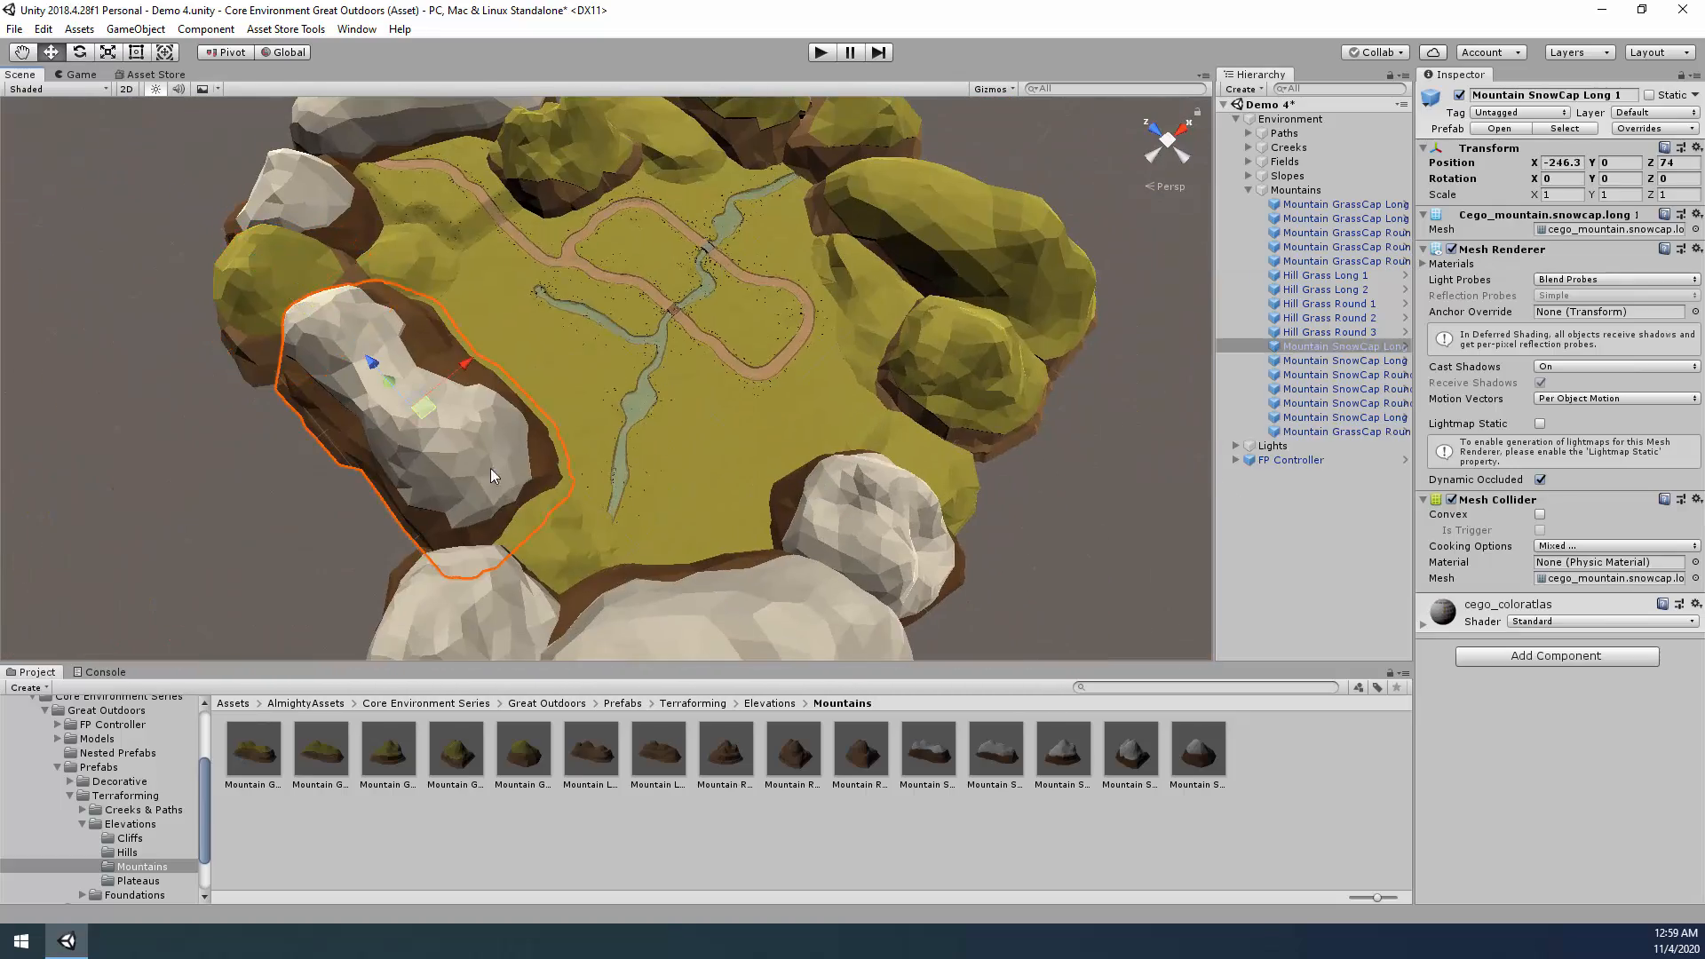
left_click_drag(490, 467, 586, 382, "alt")
key("ctrl+d")
left_click_drag(307, 538, 1037, 451)
key("e")
left_click_drag(1022, 511, 1345, 468)
key("w")
left_click_drag(1021, 466, 935, 485)
key("w")
Scale the duplicated SnowCap Long 1 mountain to 2 on all axes and move it back to about X 2, Z -323.4.
key("a")
right_click_drag(1000, 502, 1475, 331)
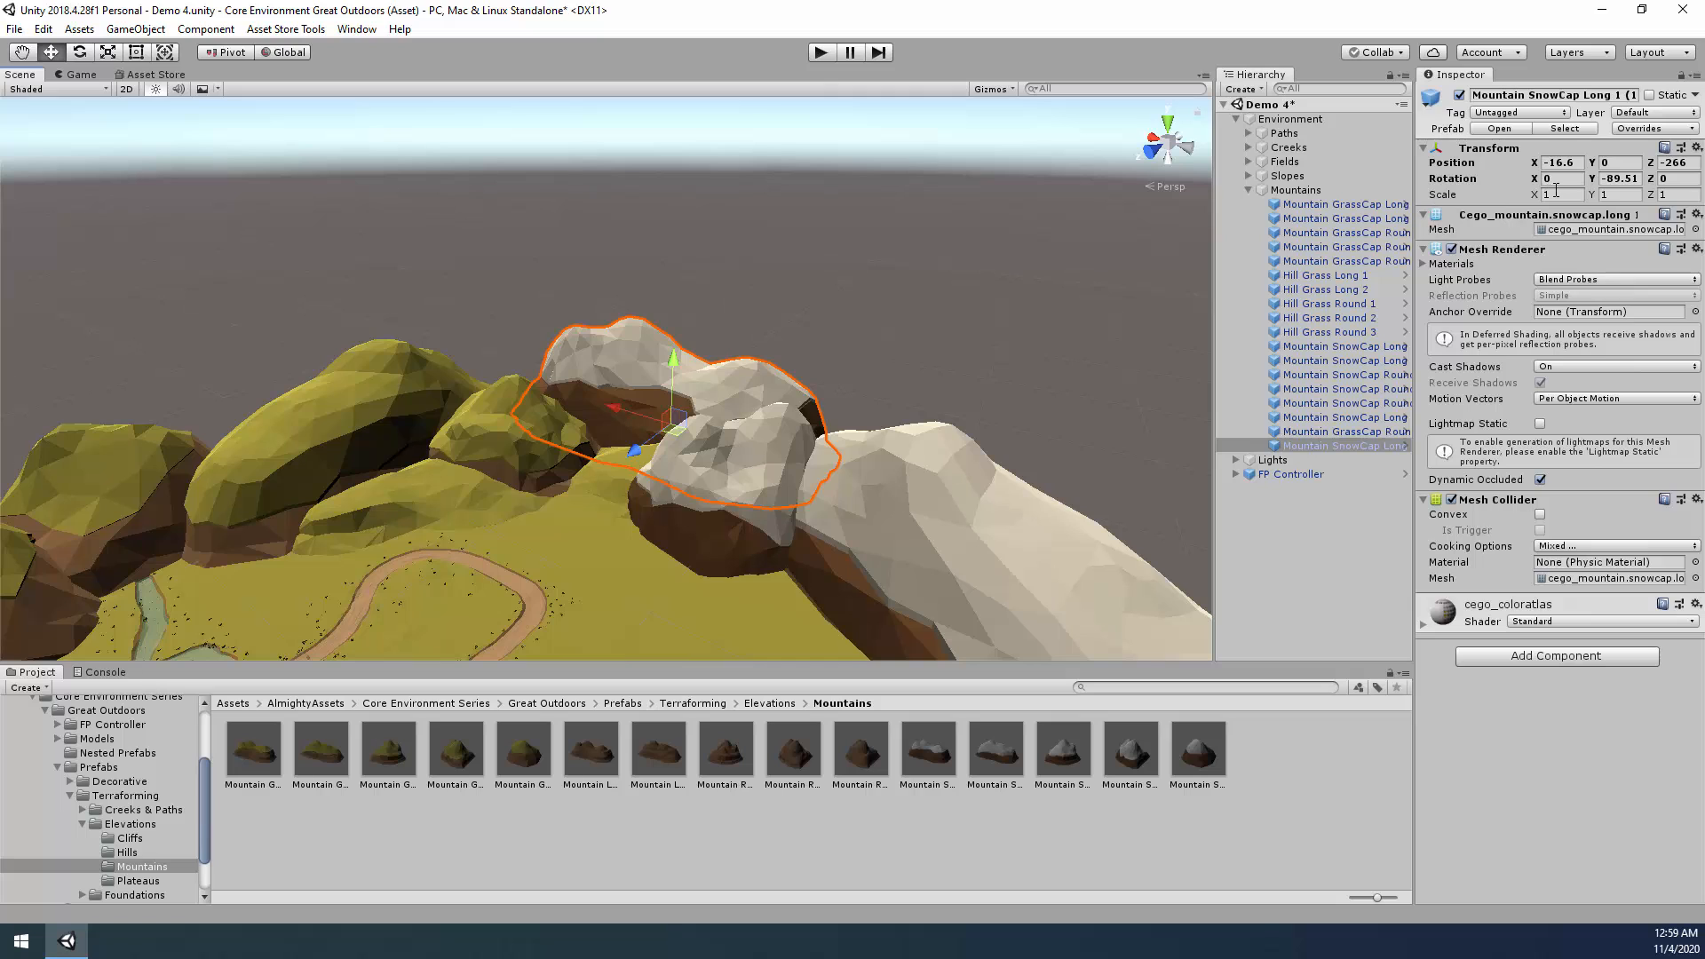
type("2")
key("Tab")
type("2")
key("Tab")
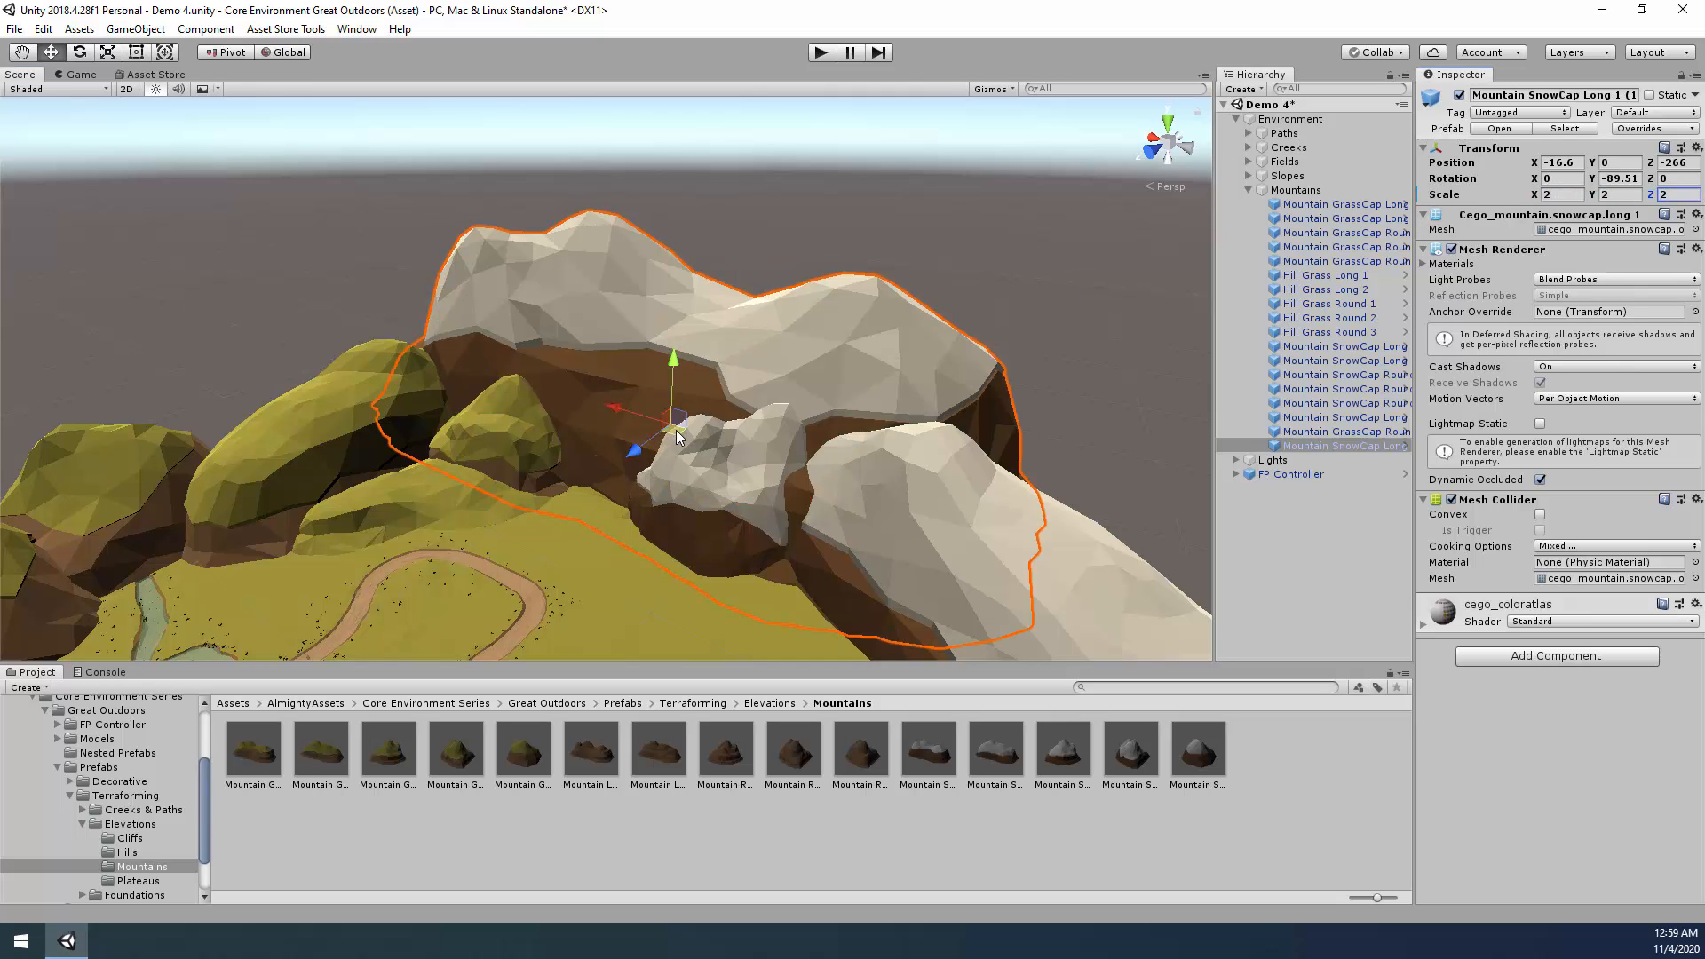
left_click_drag(677, 436, 694, 404)
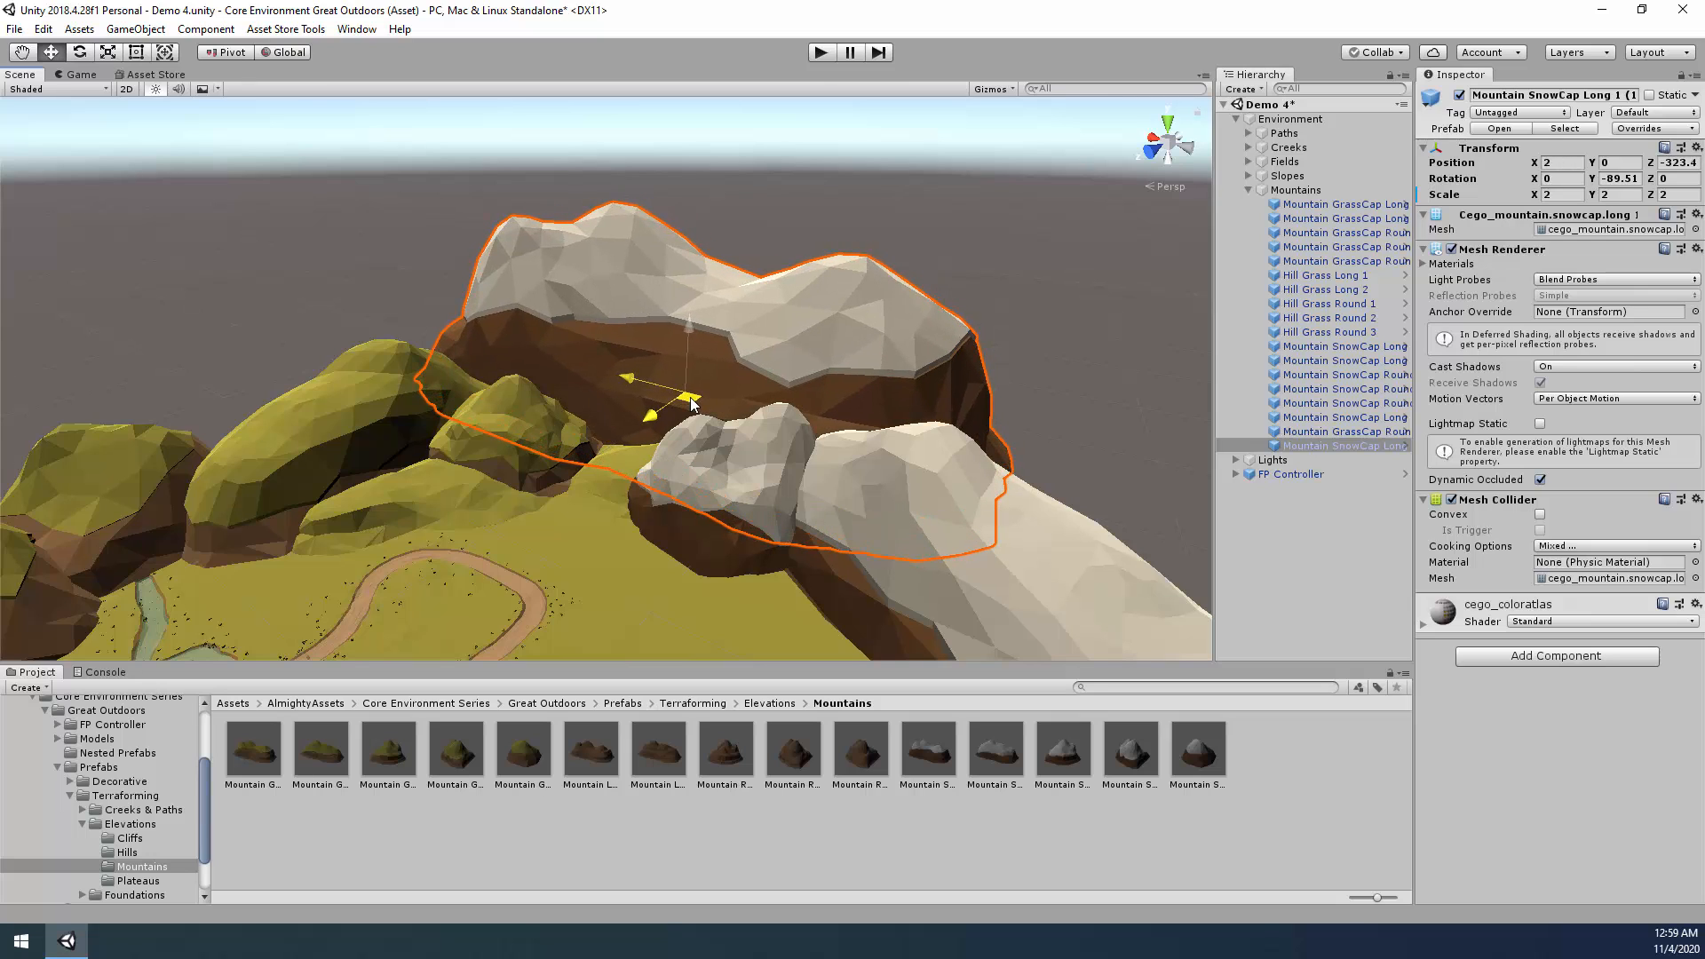
Duplicate Mountain SnowCap Round 2 and move the copy across the terrain to about X 94.8, Z 332.7.
right_click_drag(849, 503, 784, 439)
left_click(808, 418)
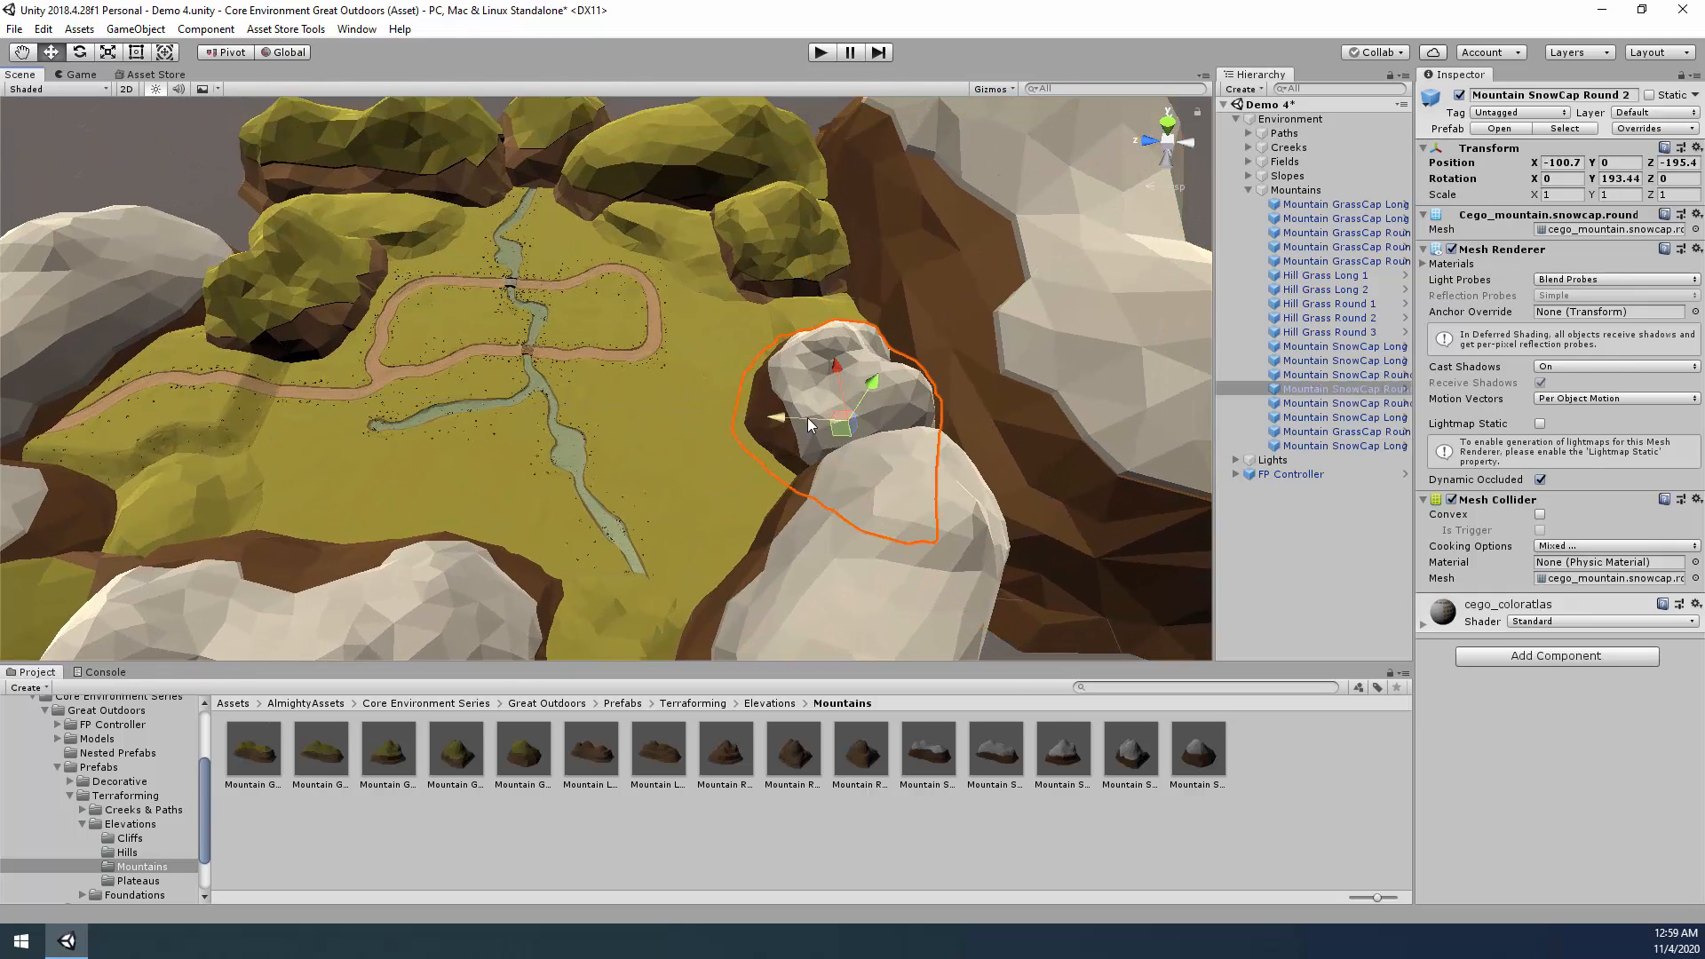
key("ctrl+d")
left_click_drag(841, 435, 147, 196)
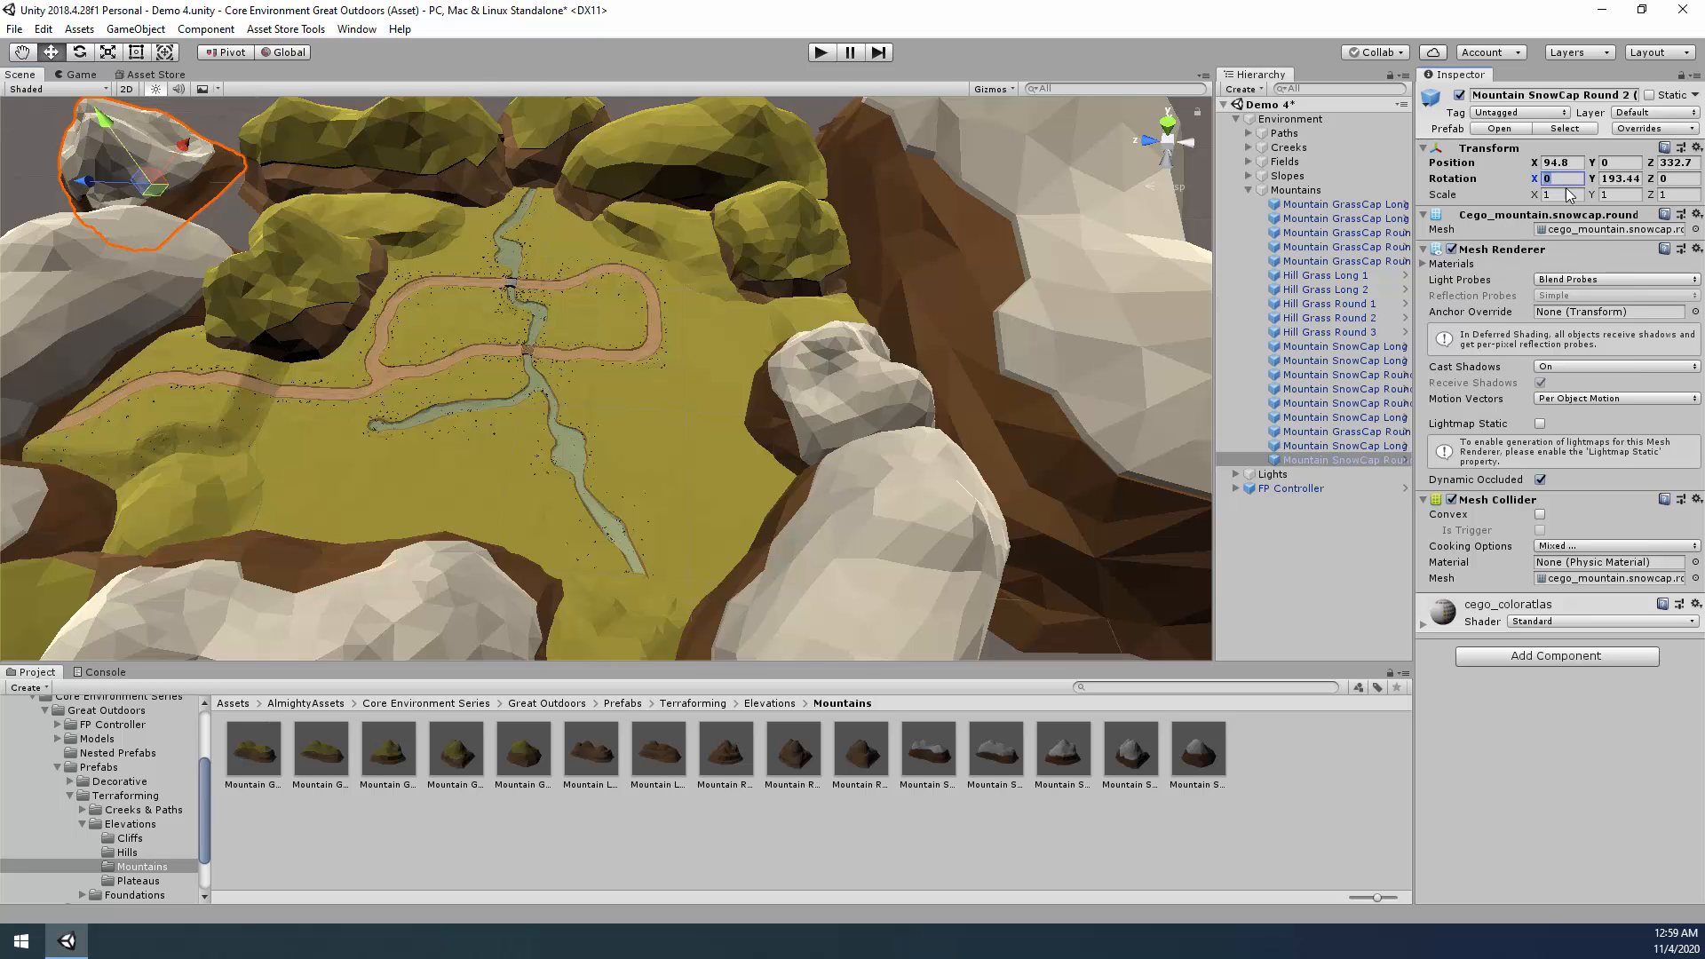
Scale the duplicated SnowCap Round 2 mountain to 2 on all axes and shift it to about X 86.6, Z 337.6.
type("2")
key("Tab")
type("2")
key("Tab")
type("2")
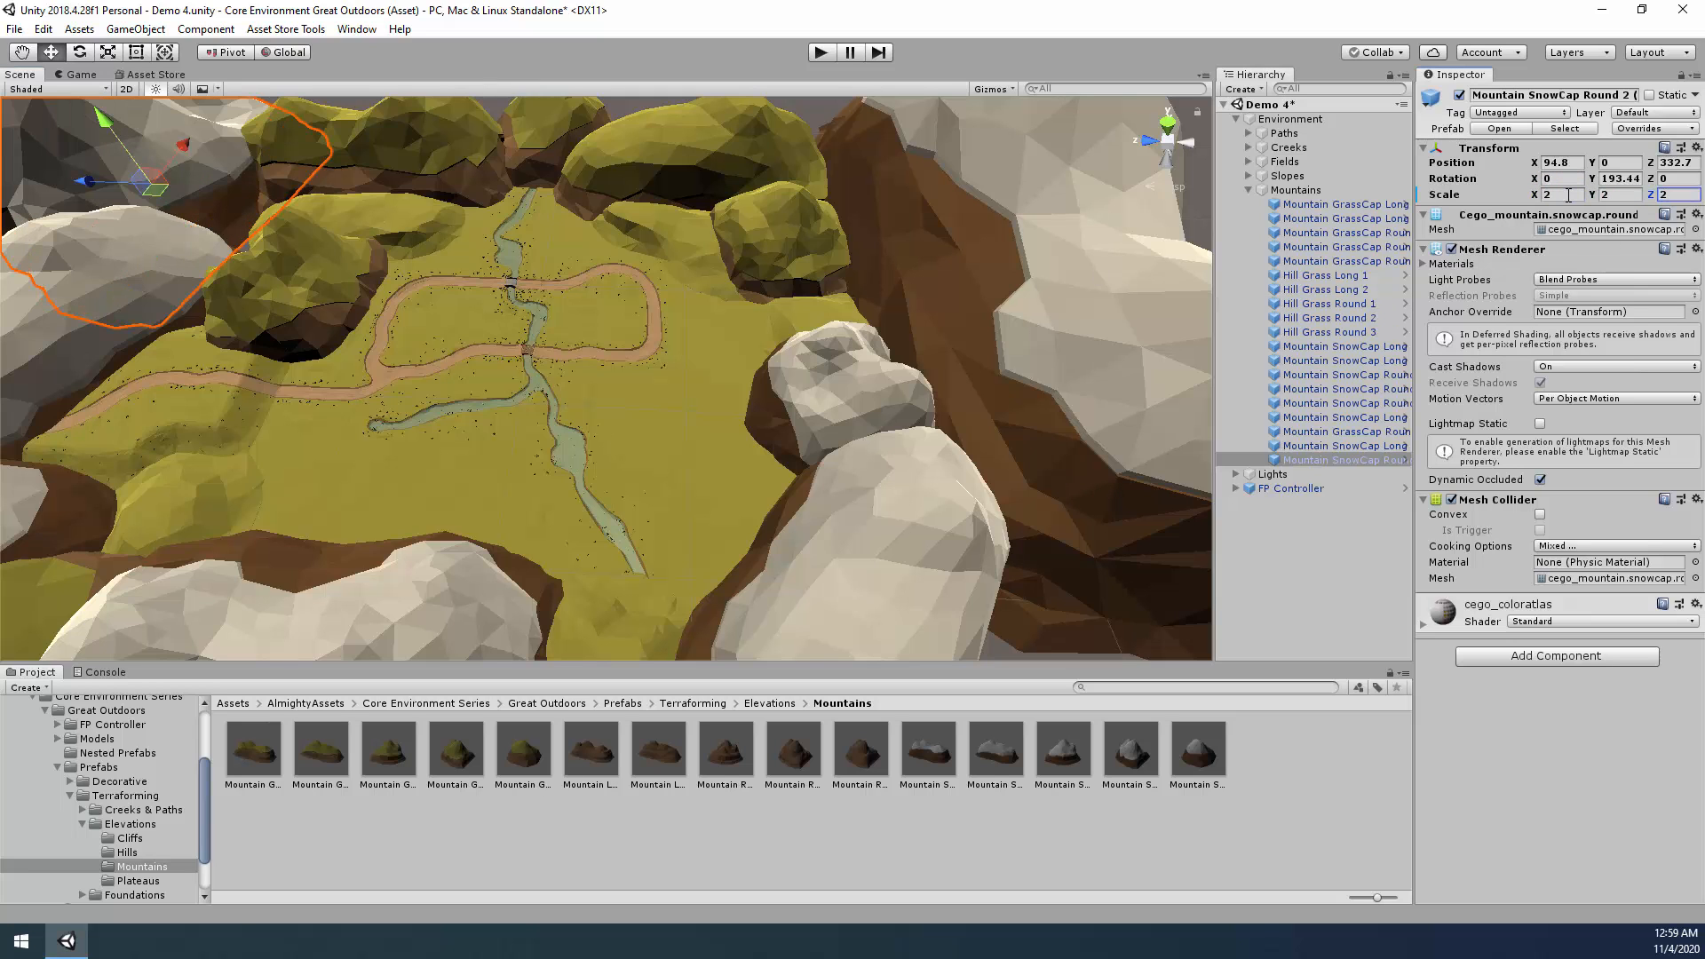
right_click_drag(502, 416, 397, 319)
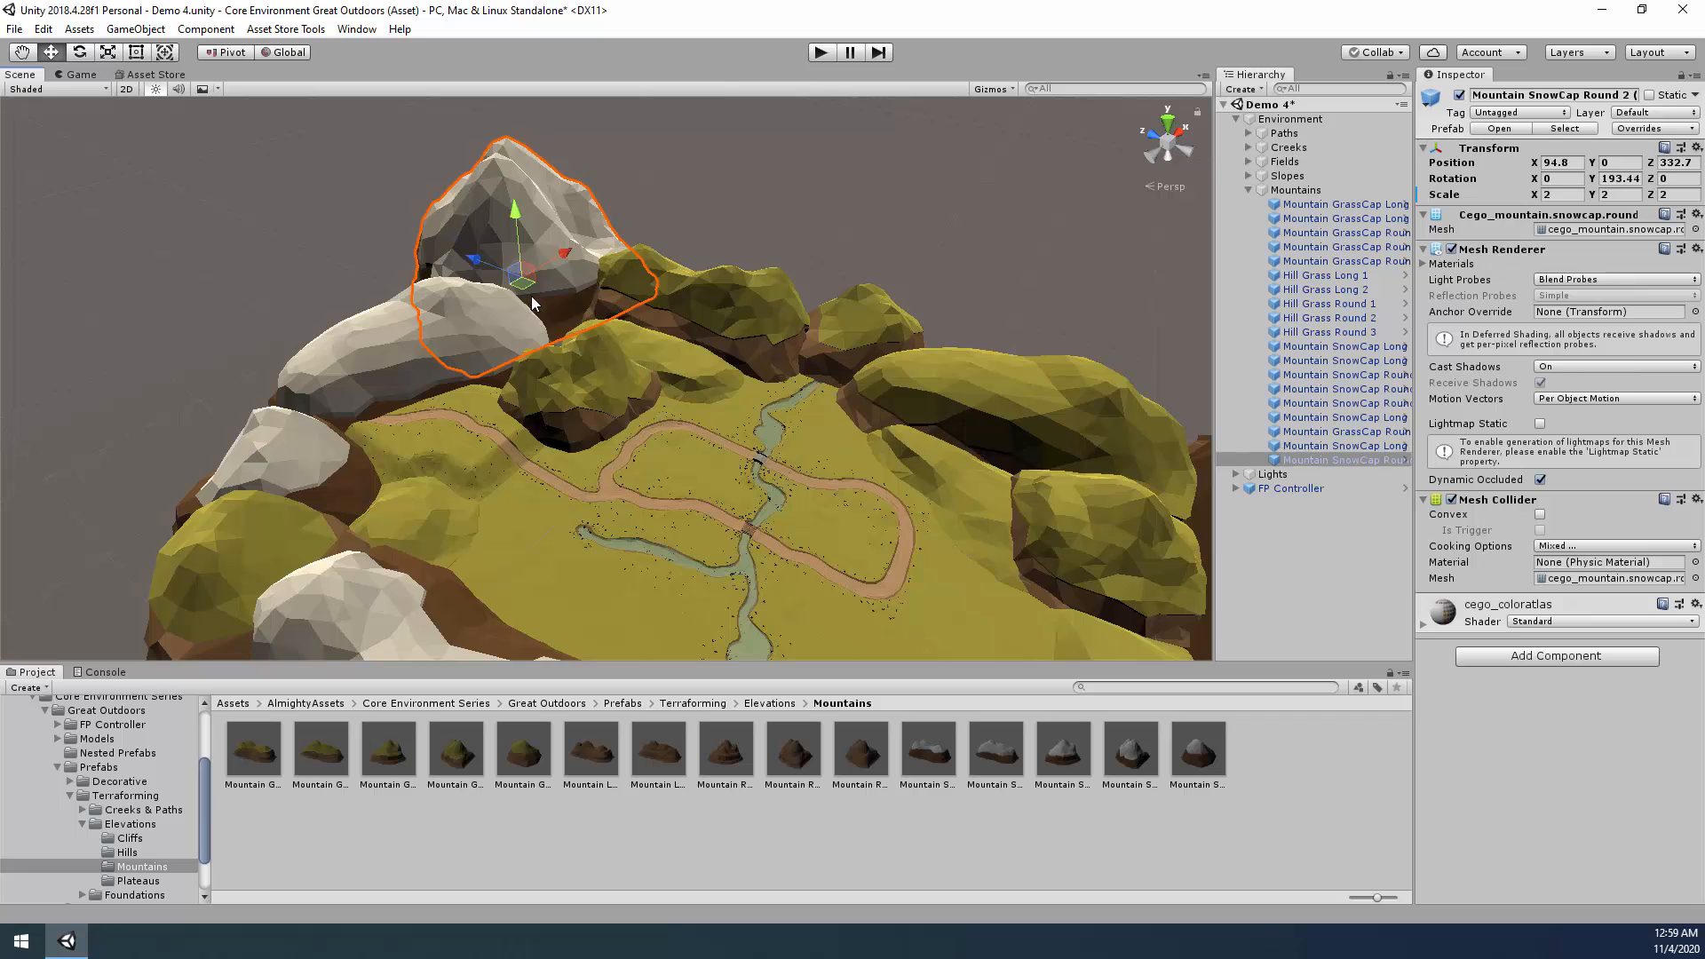
left_click_drag(529, 291, 520, 286)
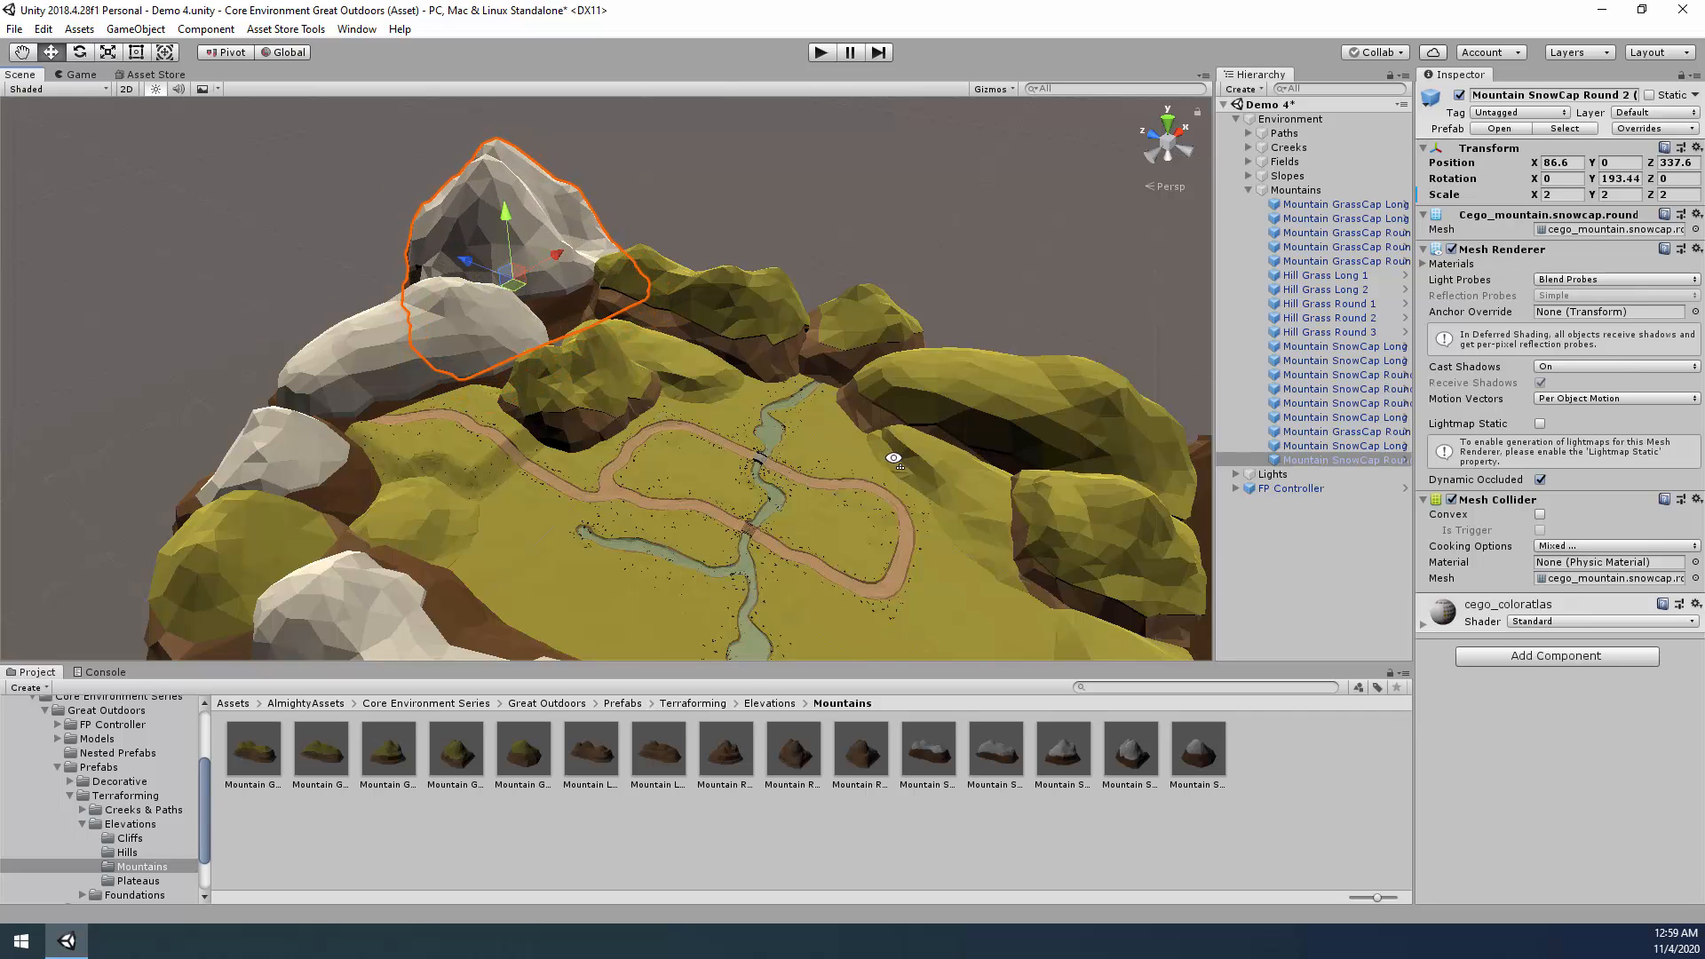
right_click_drag(893, 458, 926, 467)
left_click(926, 235)
right_click_drag(929, 376, 922, 377)
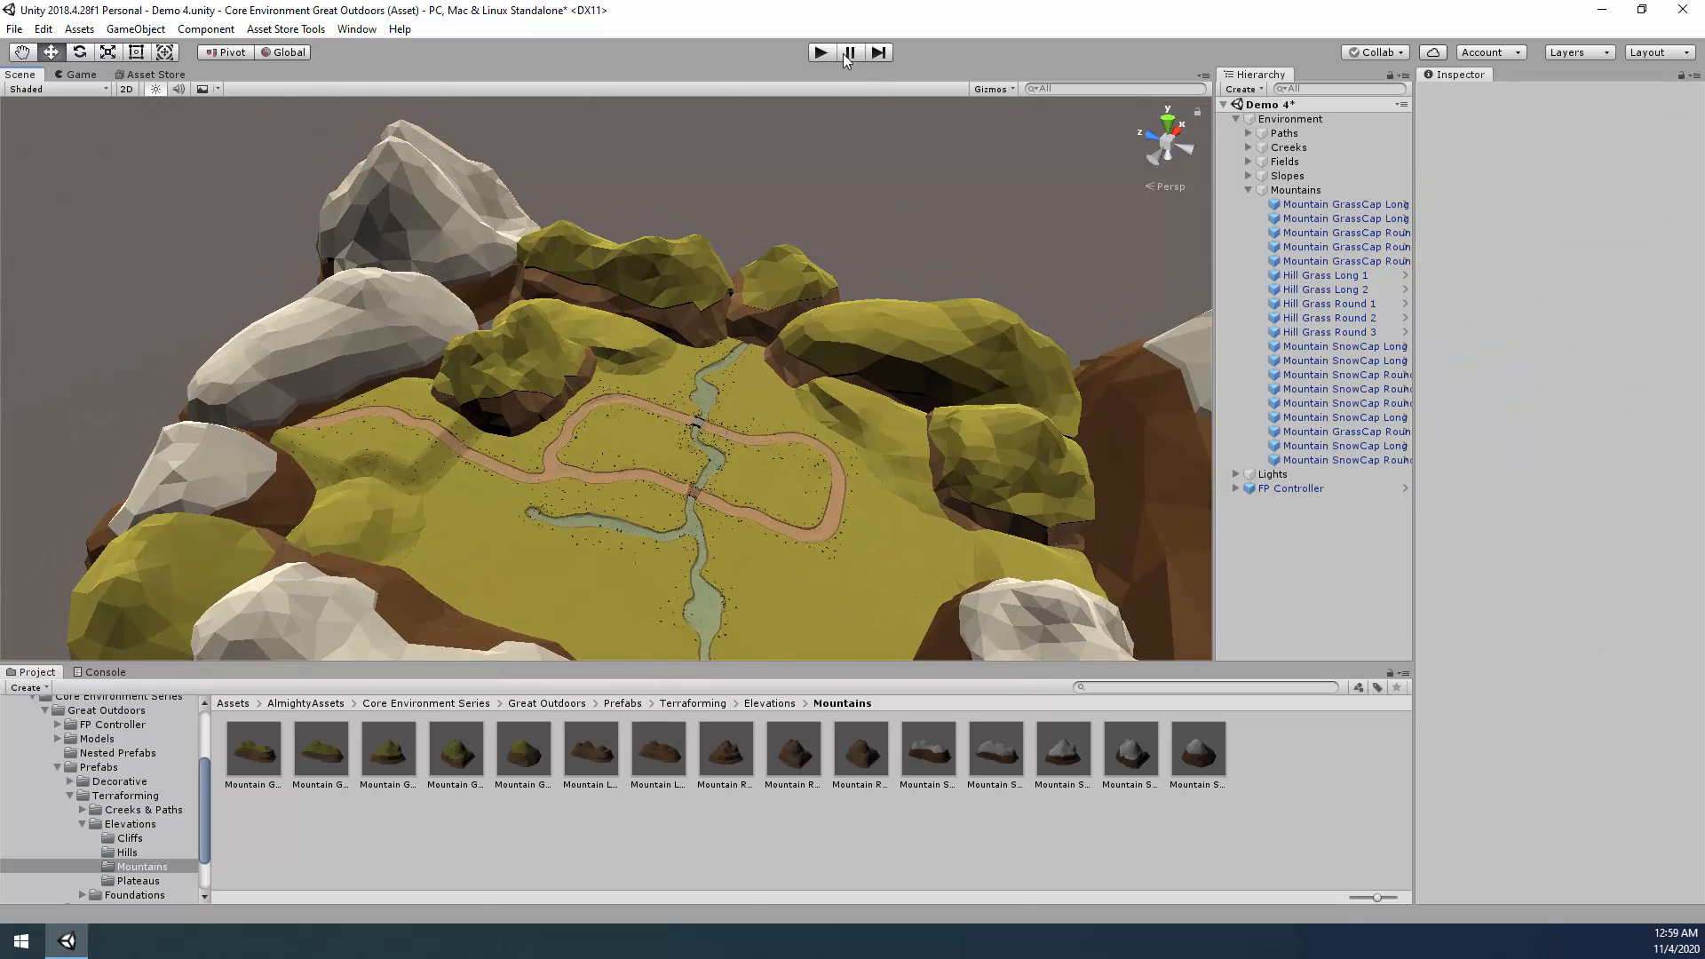
Play-test the scene by walking along the path and over the bridge to examine the surrounding mountains, and stop the test.
left_click(821, 53)
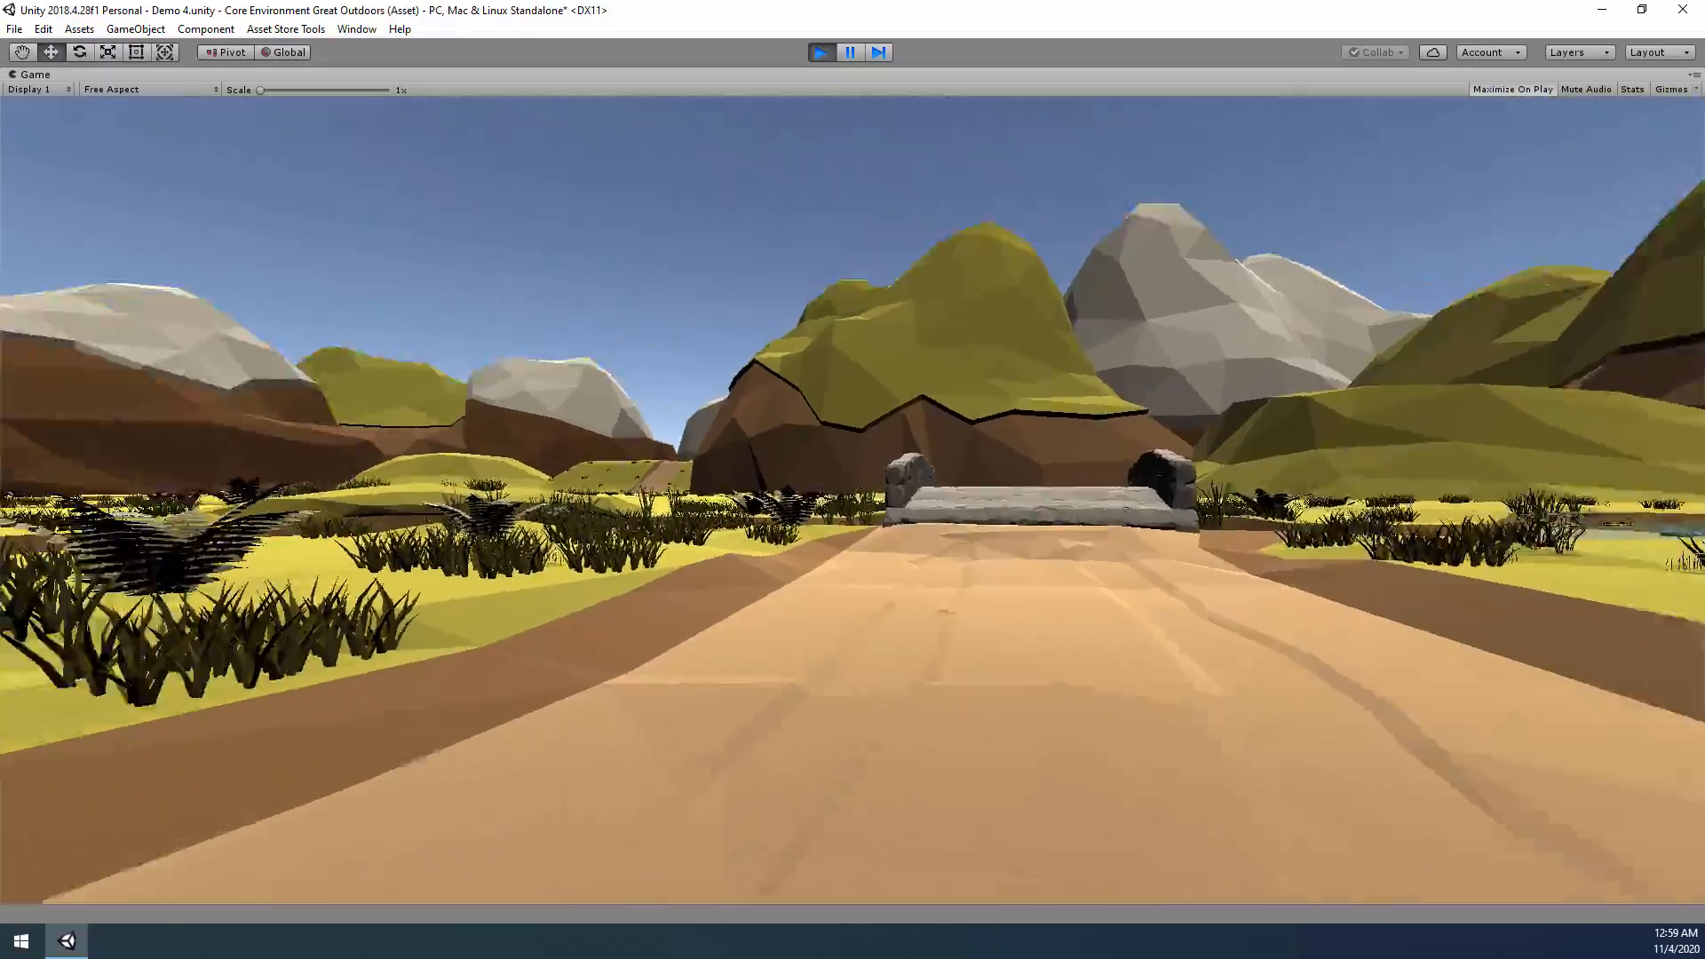
key("w")
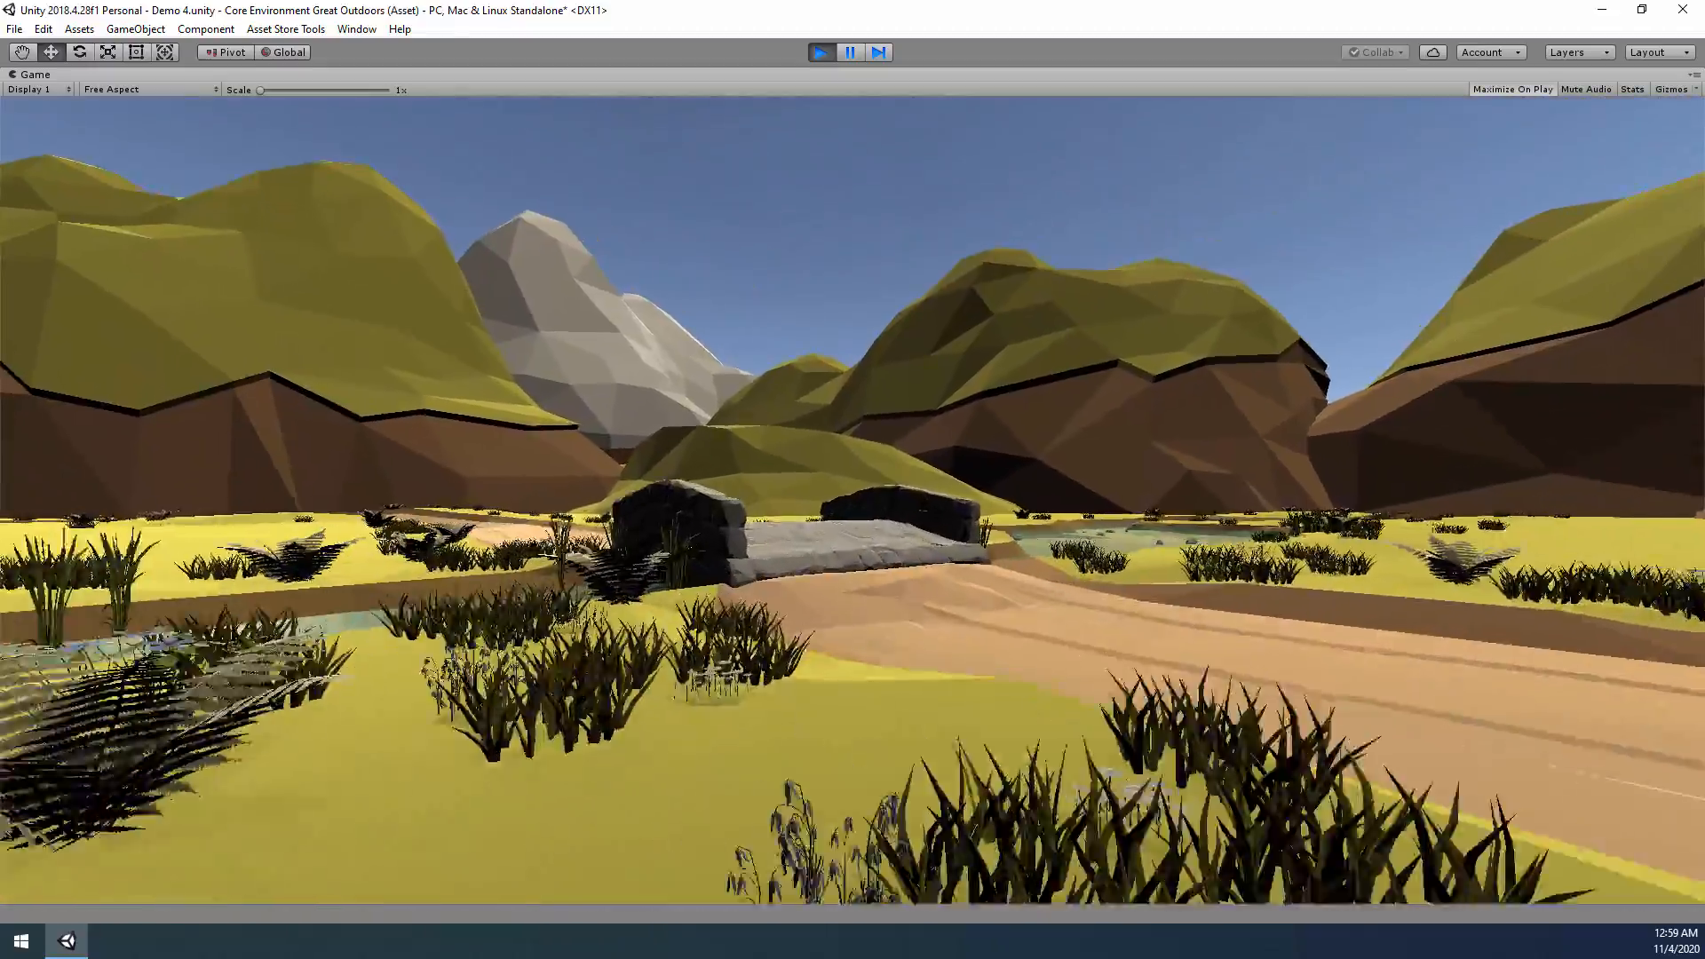
key("w")
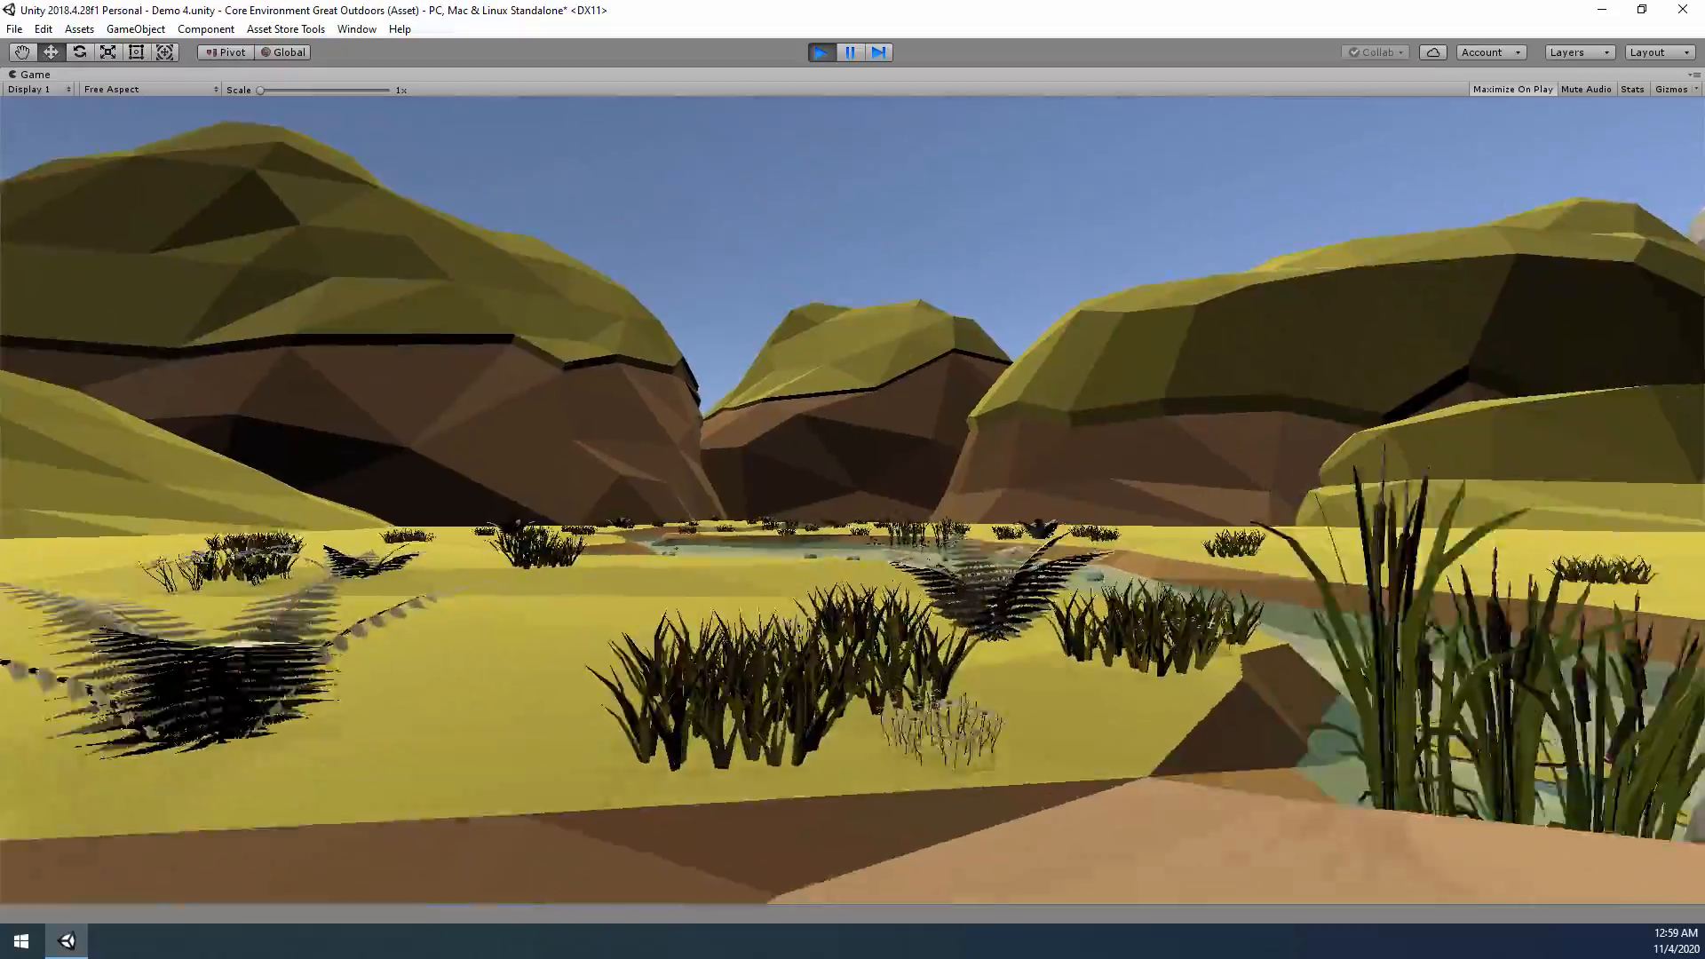
key("w")
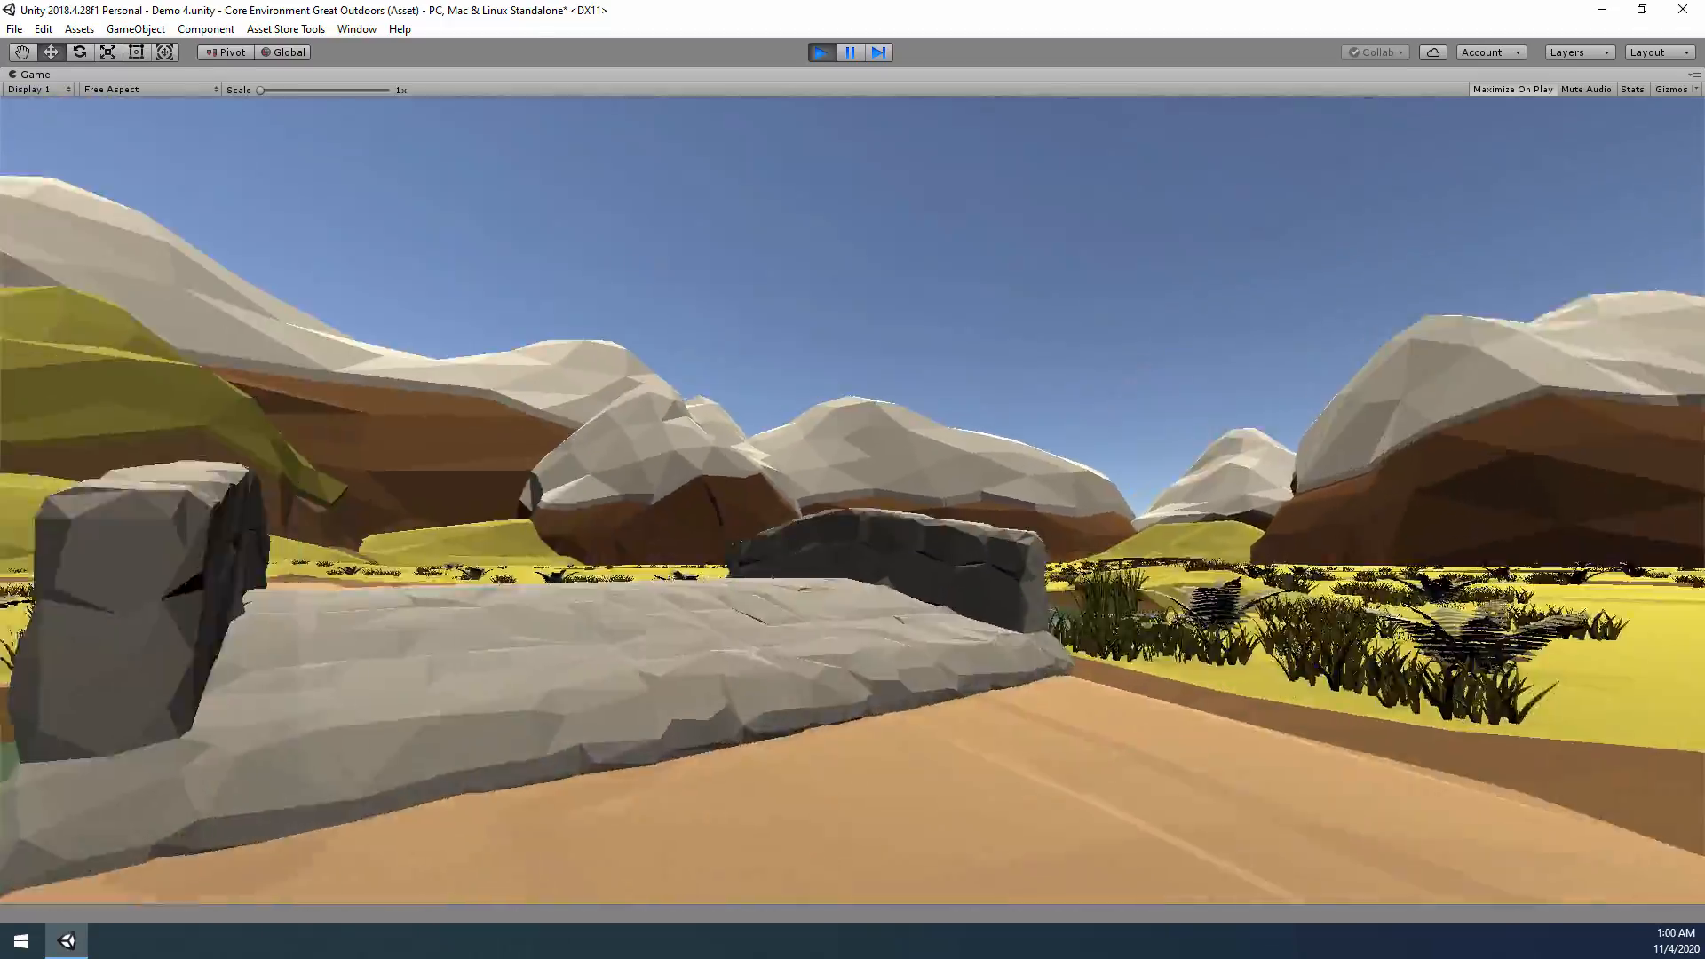
key("w")
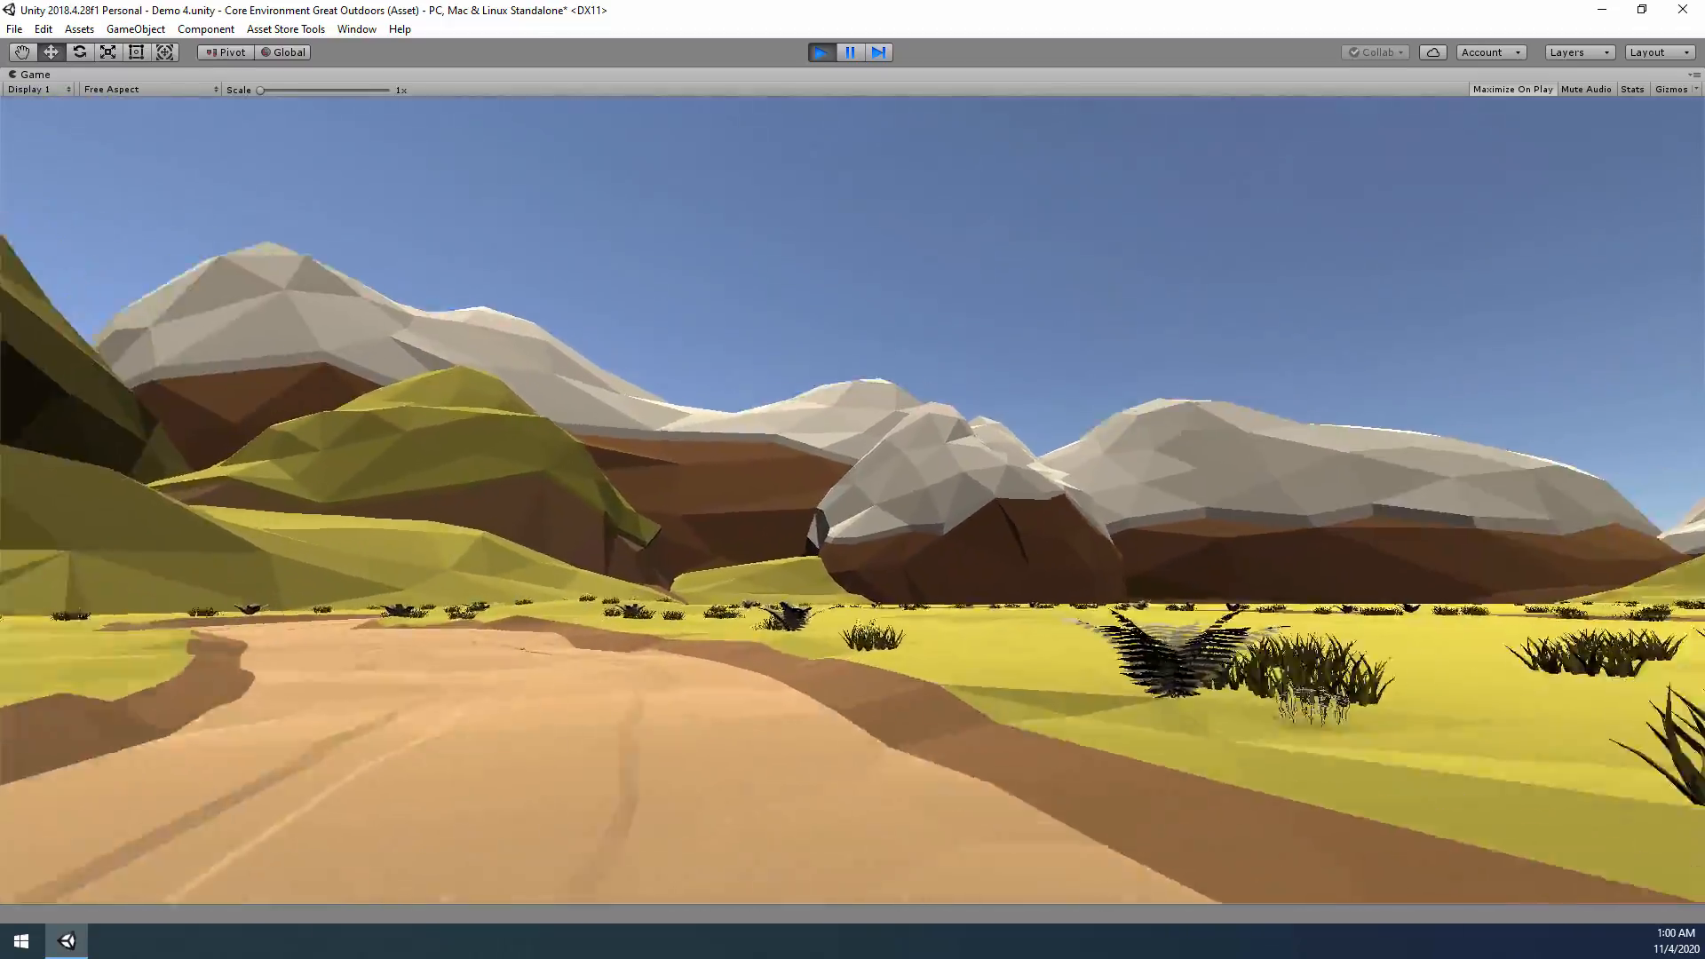
key("w")
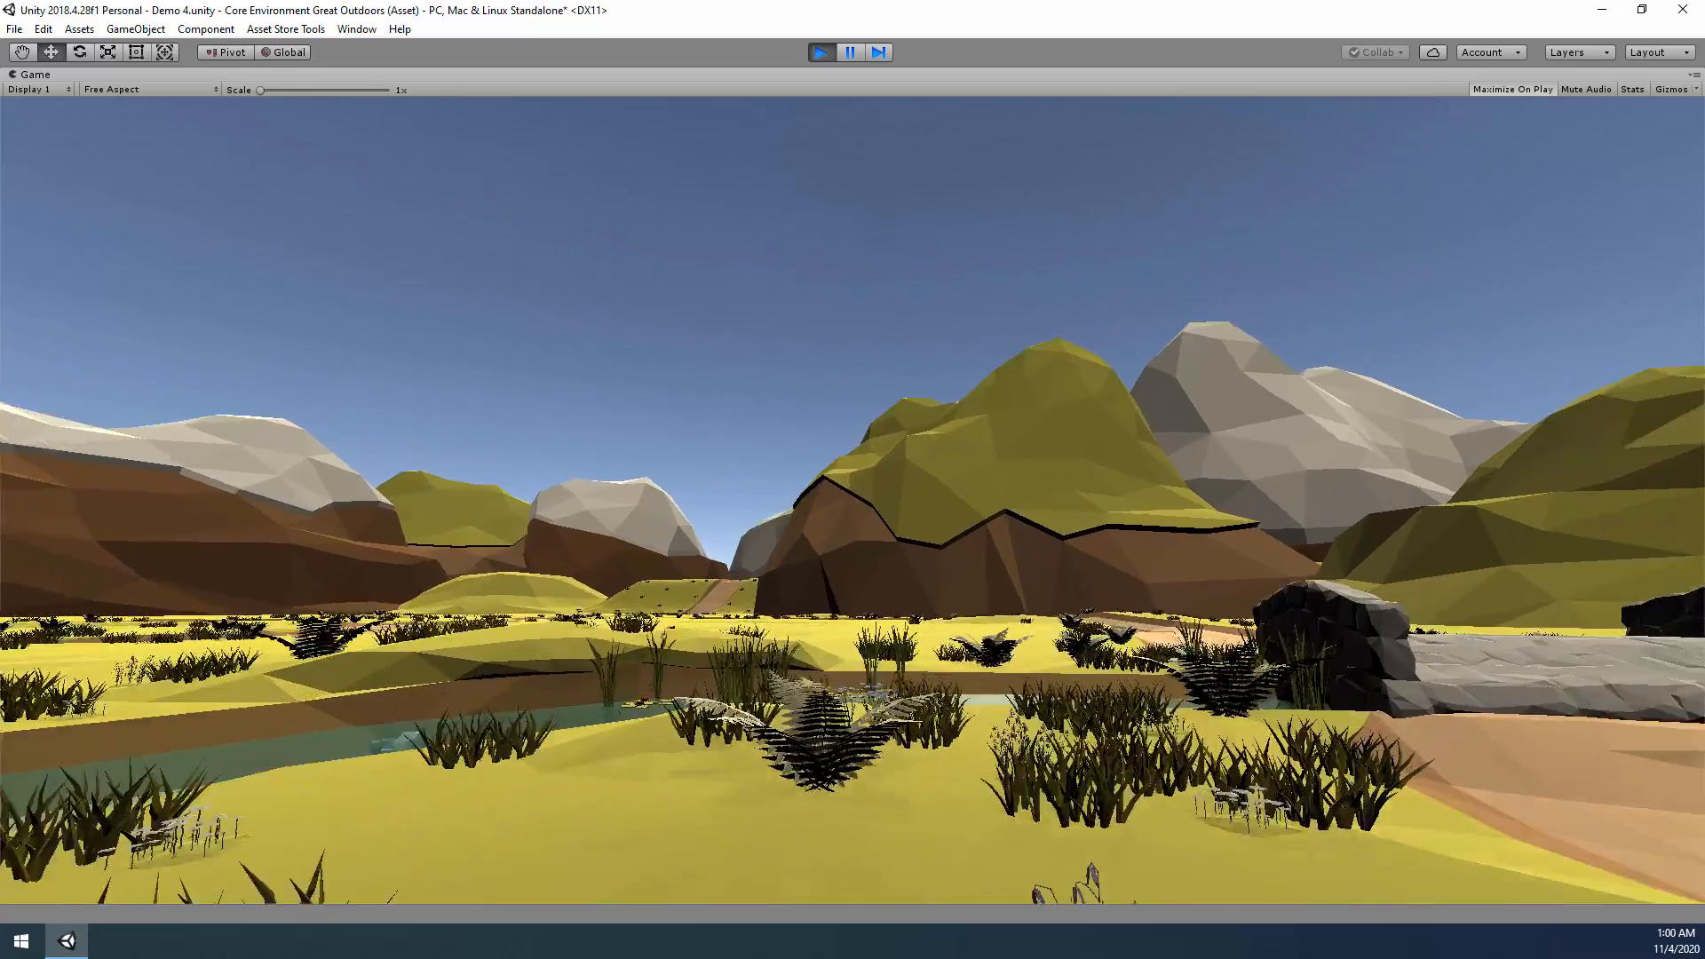
key("w")
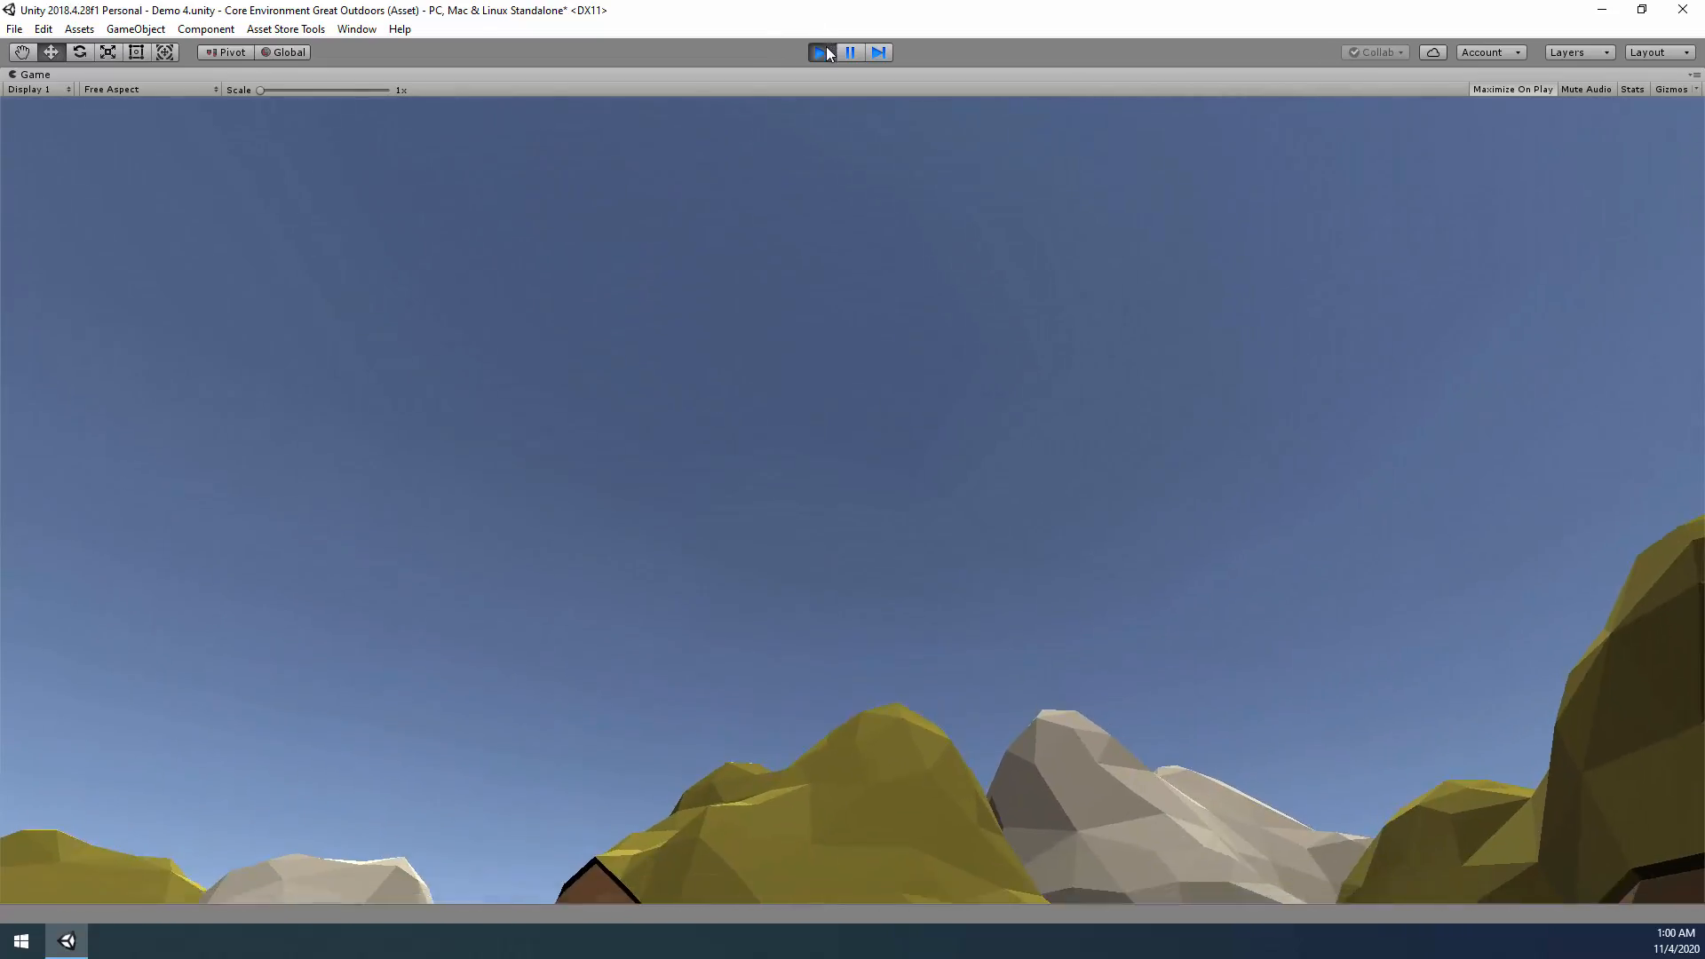
left_click(821, 51)
Open the Nested Prefabs folder of the Great Outdoors assets.
right_click_drag(756, 525, 720, 520)
key("w")
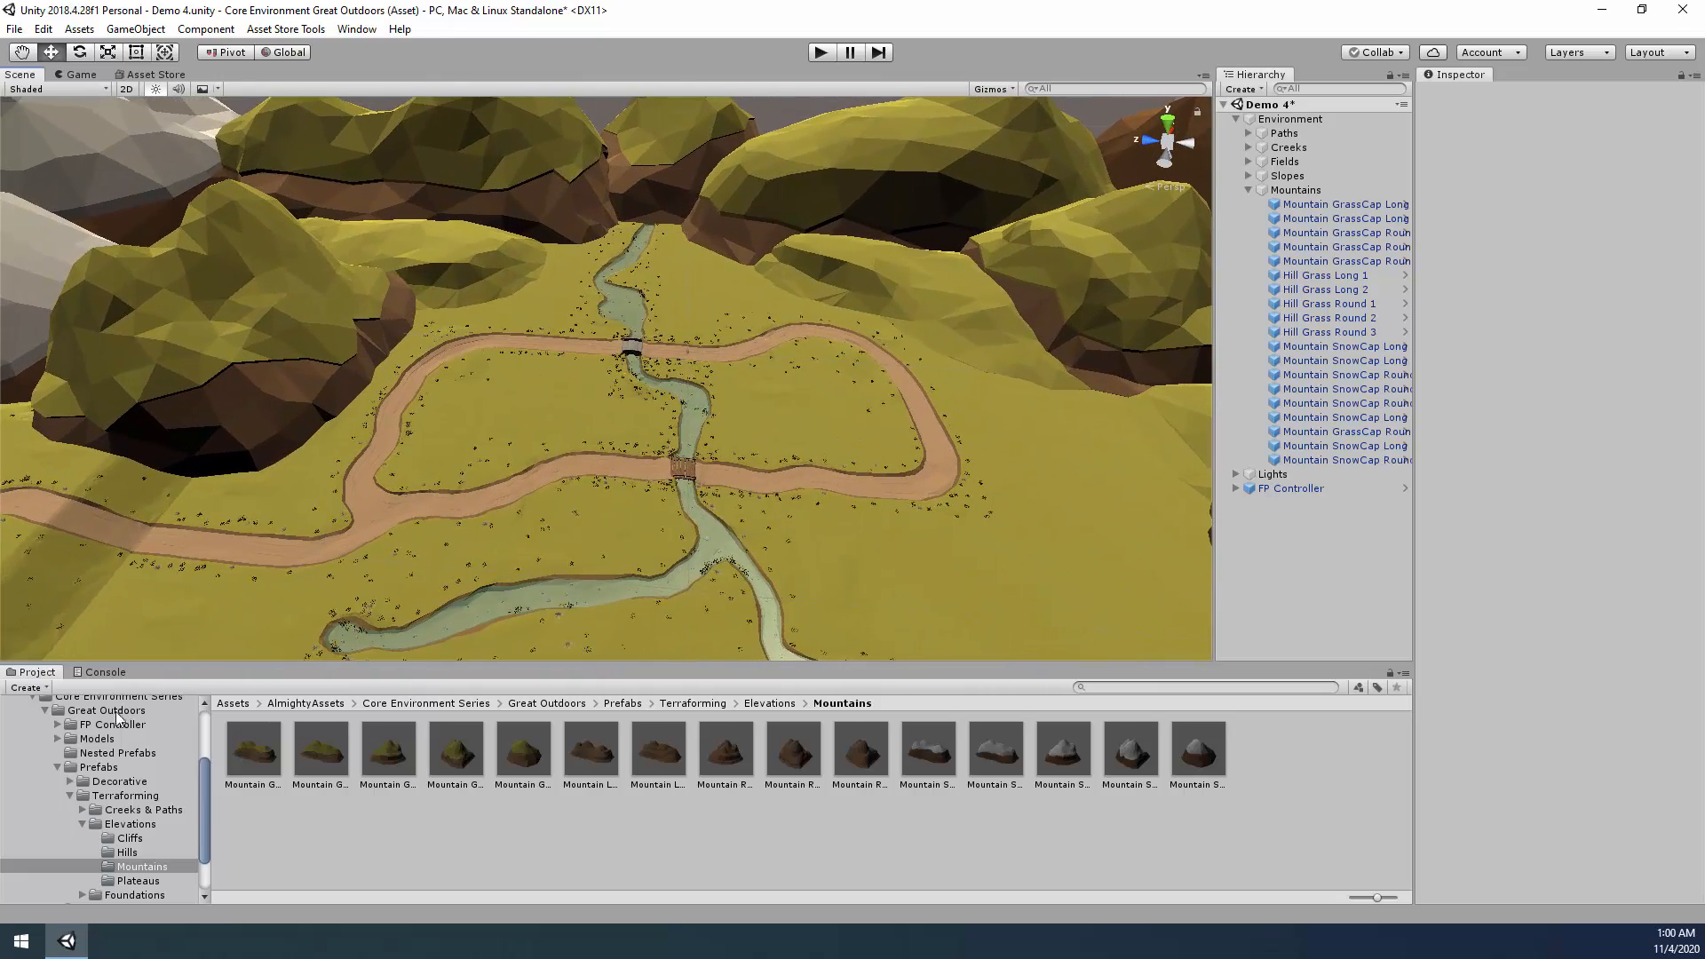
left_click(57, 767)
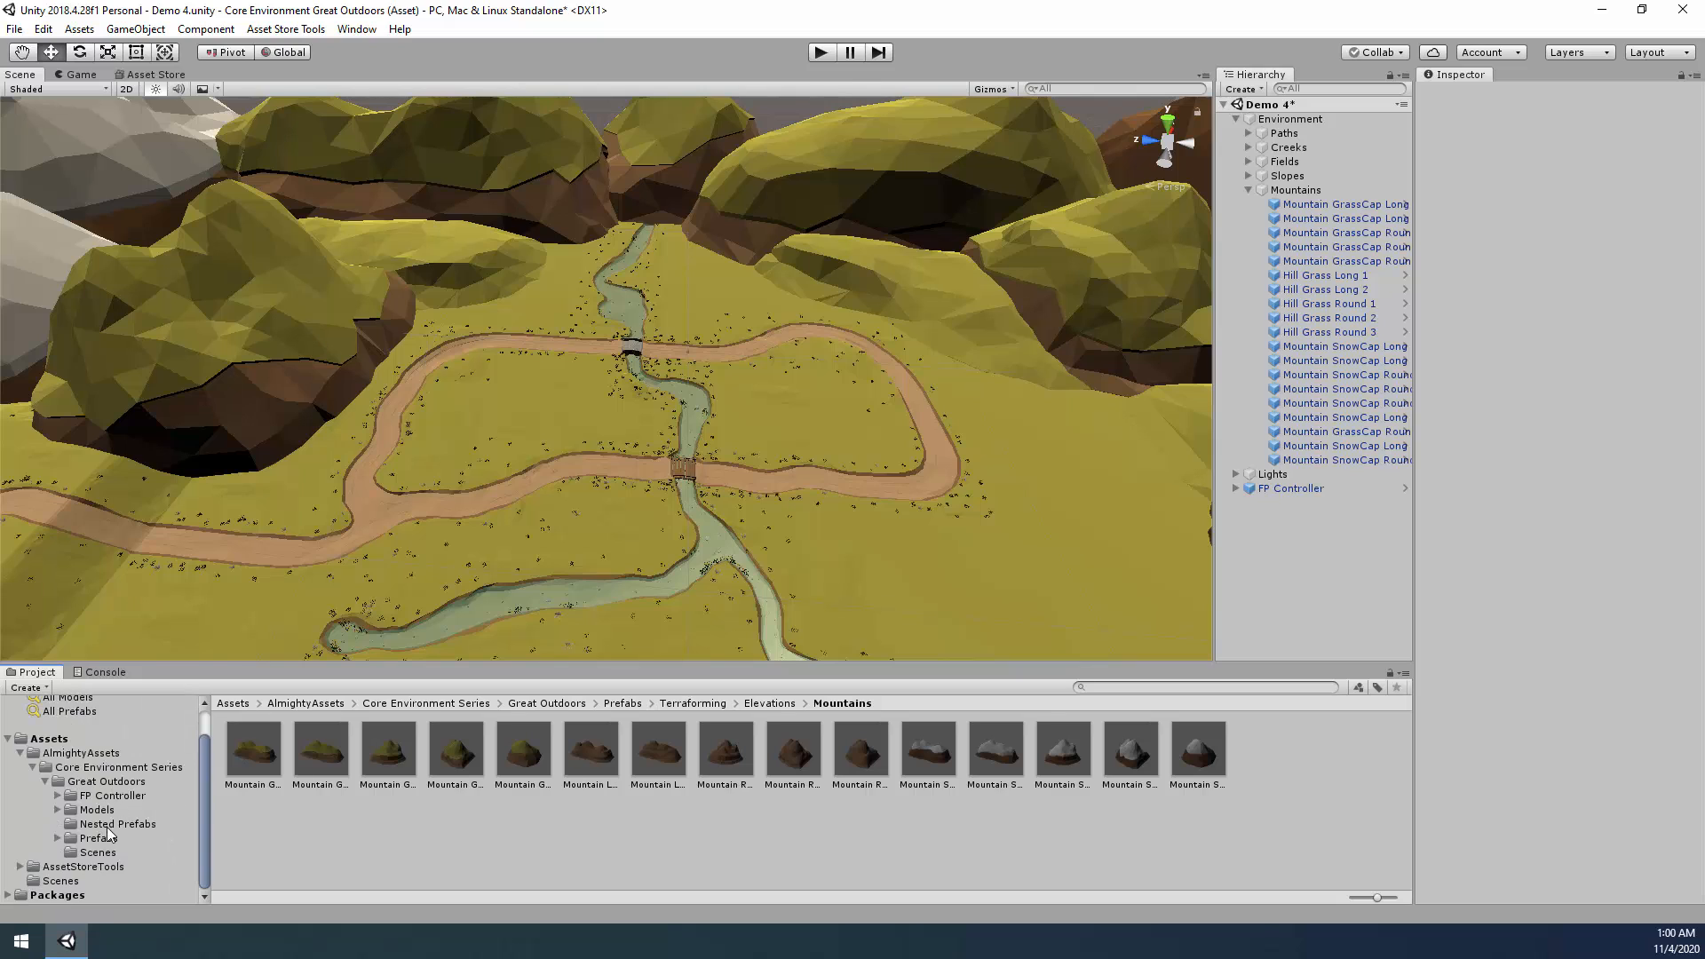
left_click(111, 825)
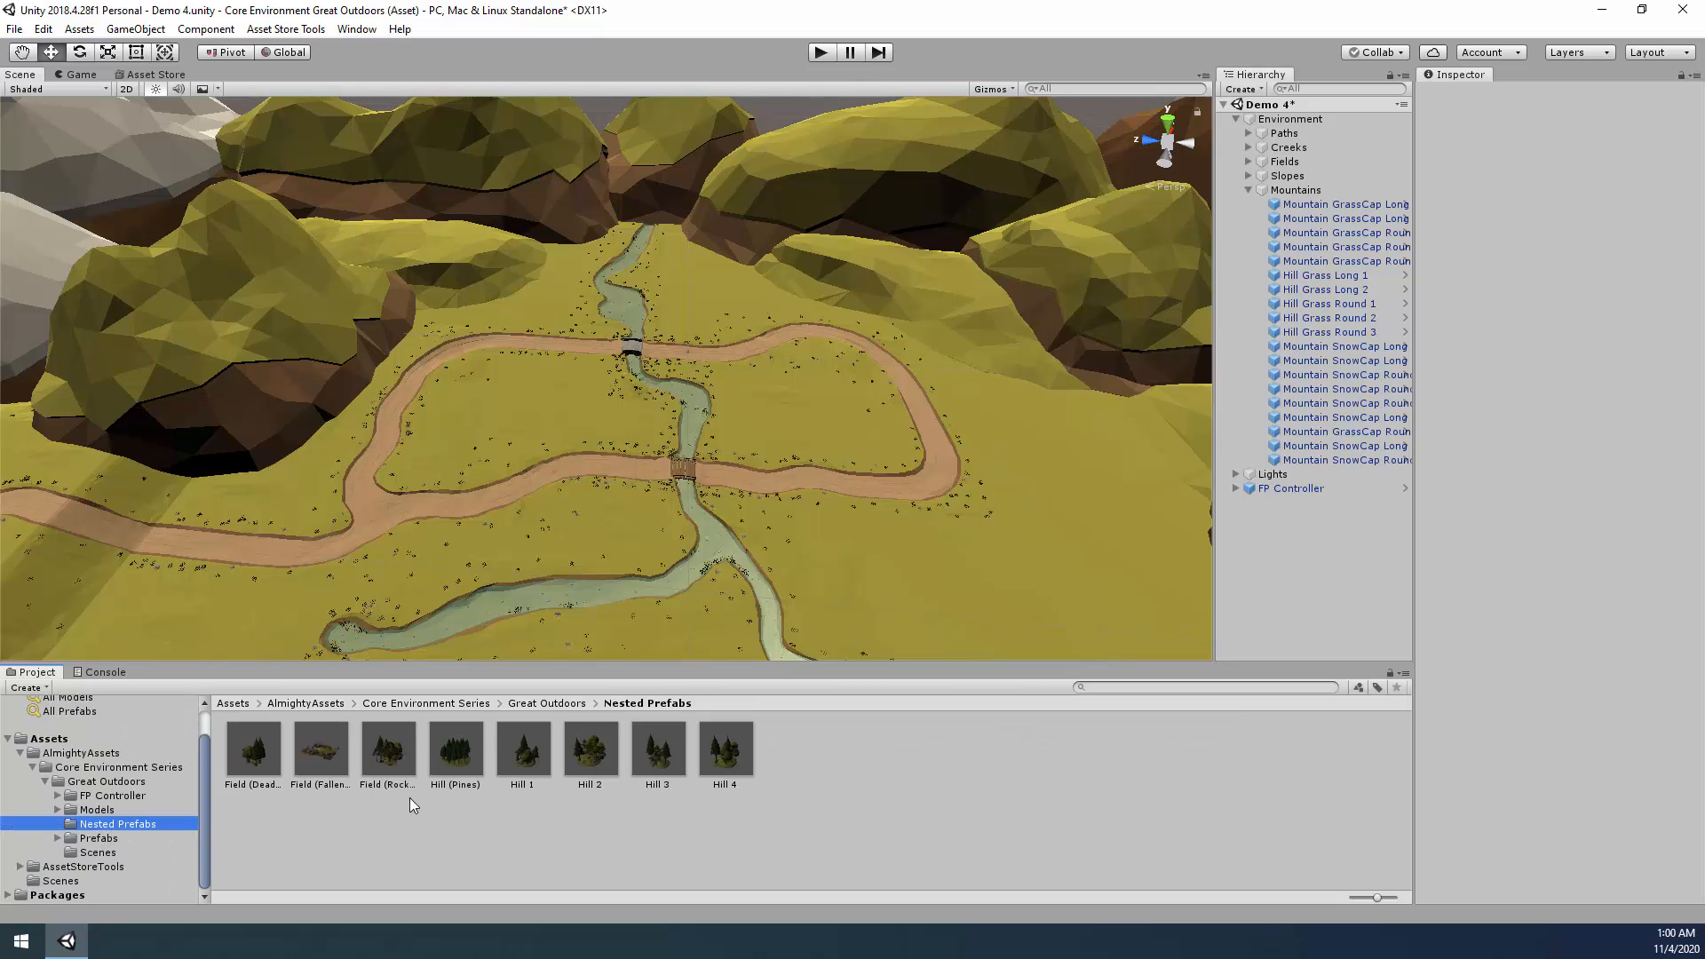
left_click(275, 753)
left_click(727, 753, "shift")
left_click(874, 725)
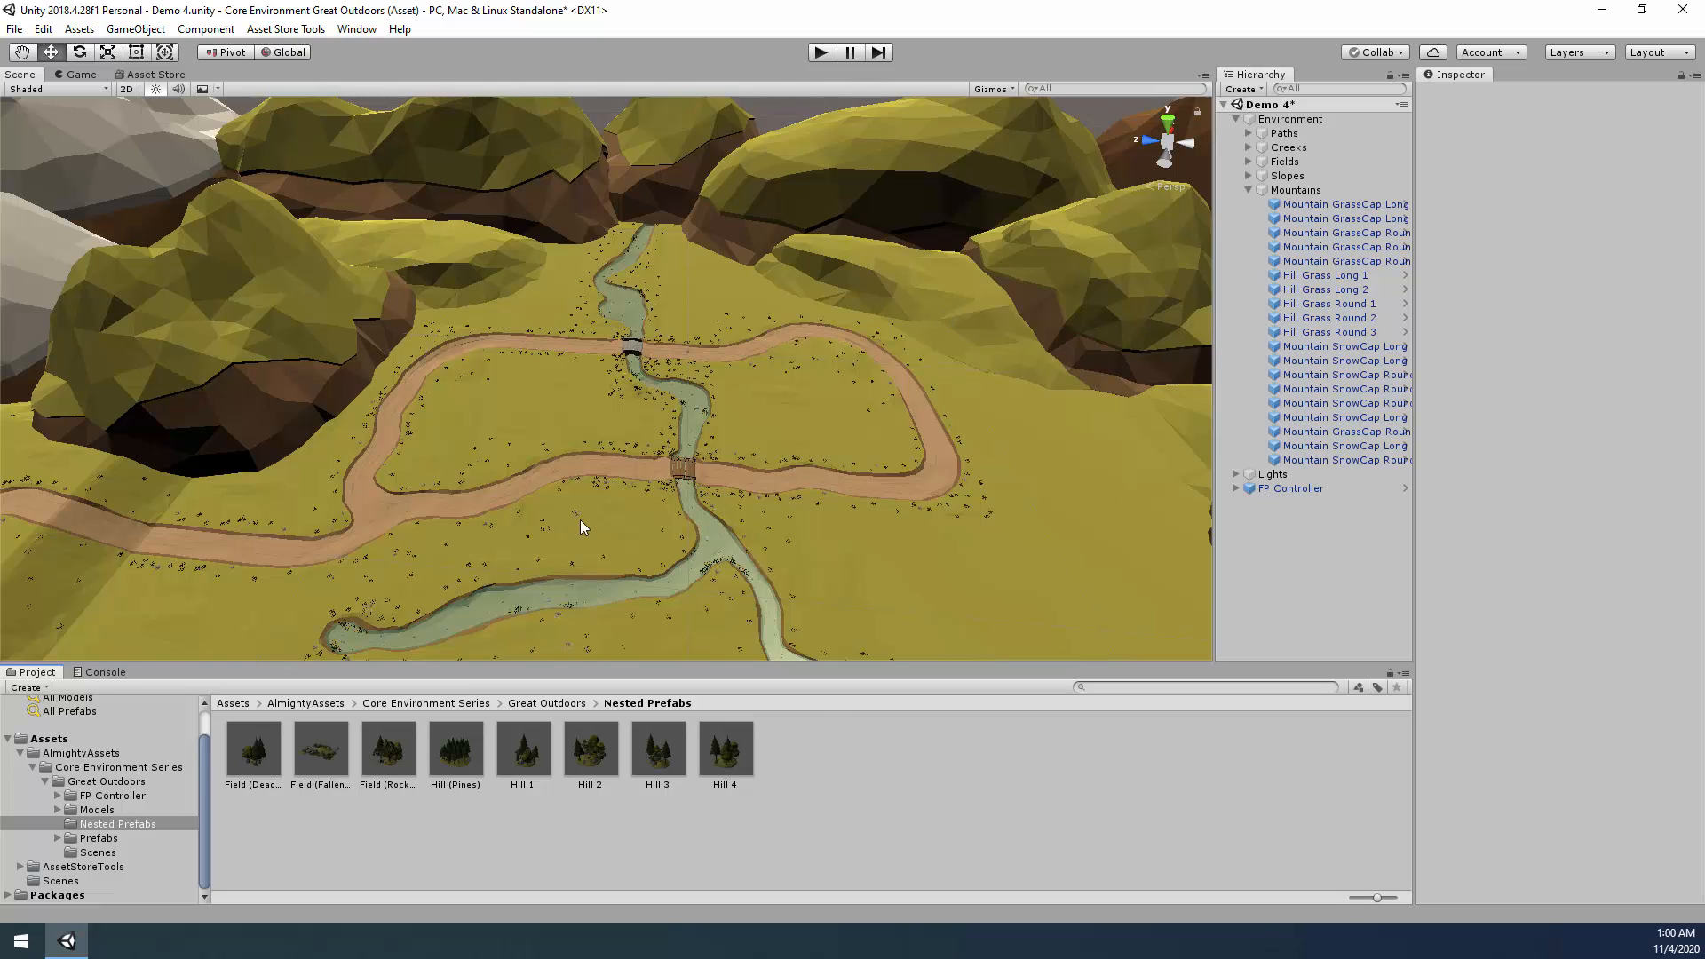
Collapse the Mountains group and create an empty child object named Nested Prefabs under Environment.
left_click(1248, 190)
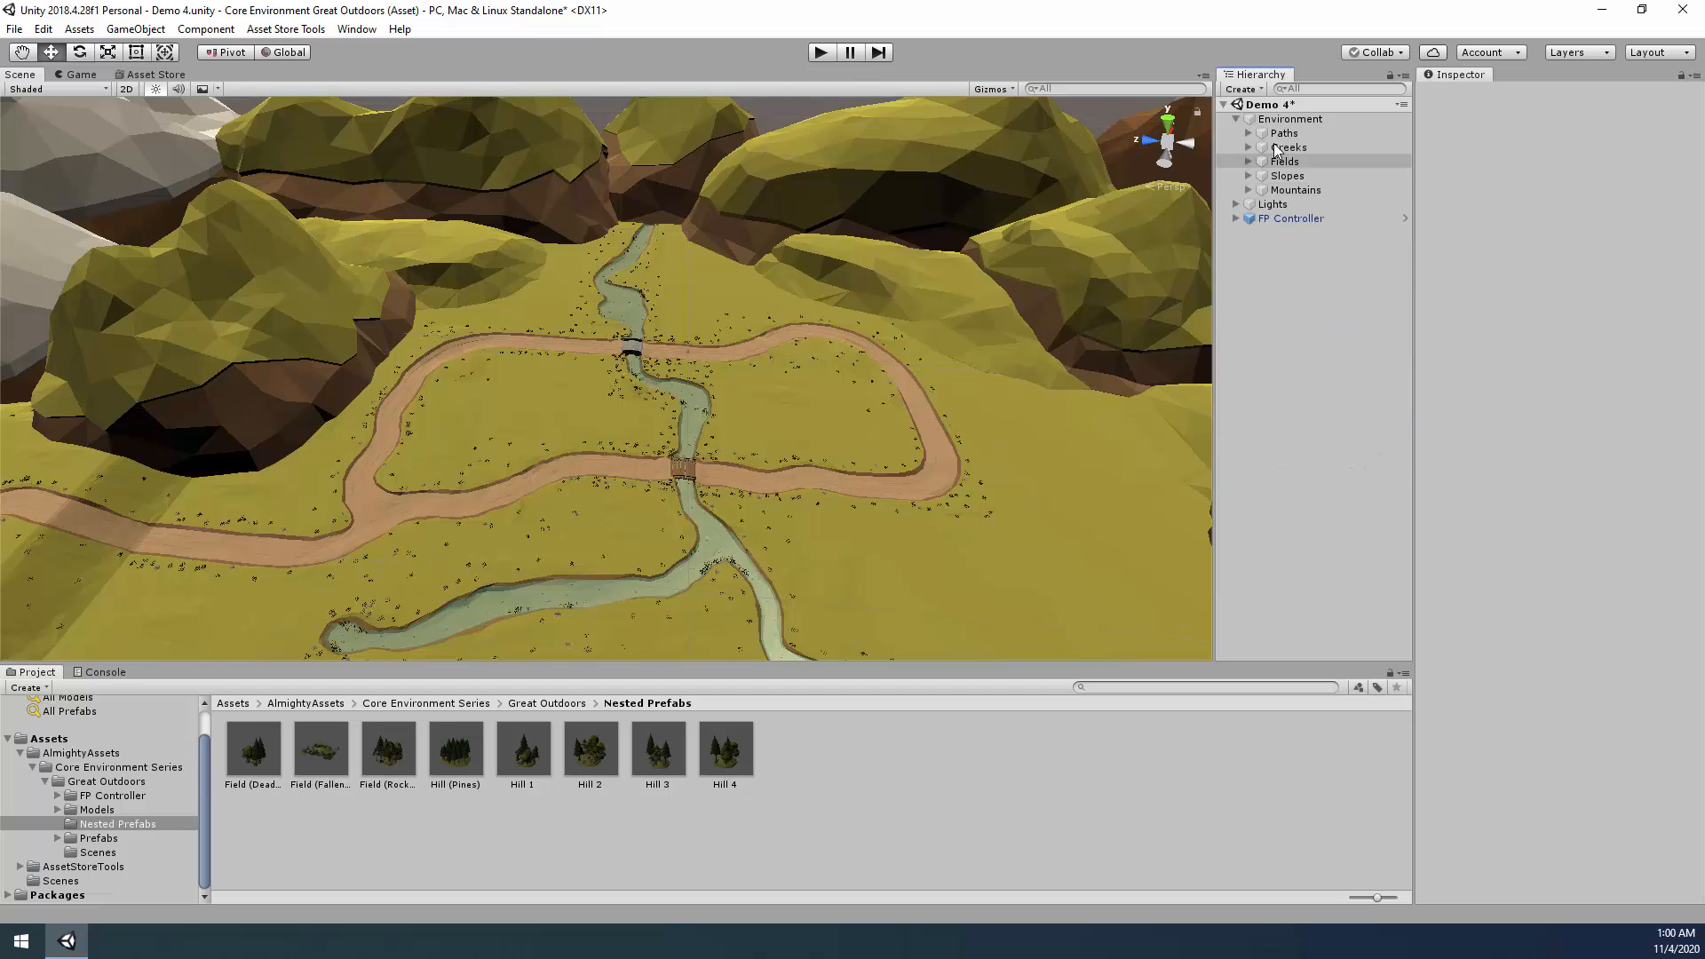
left_click(1288, 119)
right_click(1288, 119)
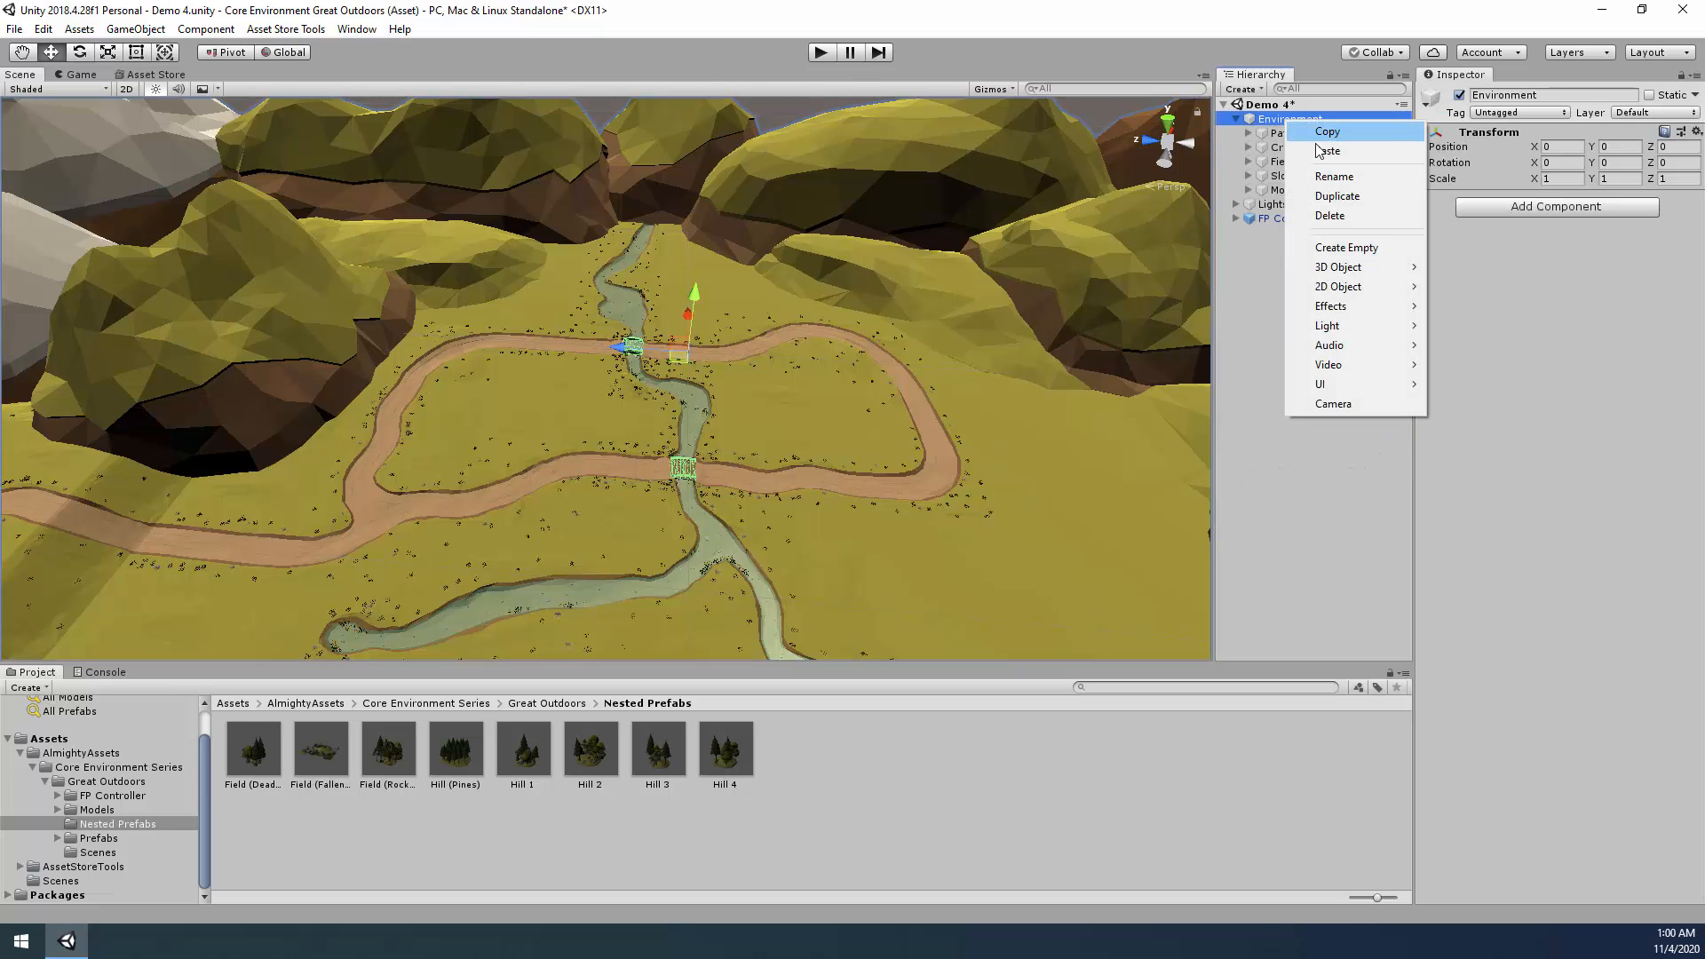
left_click(1373, 247)
type("Neste")
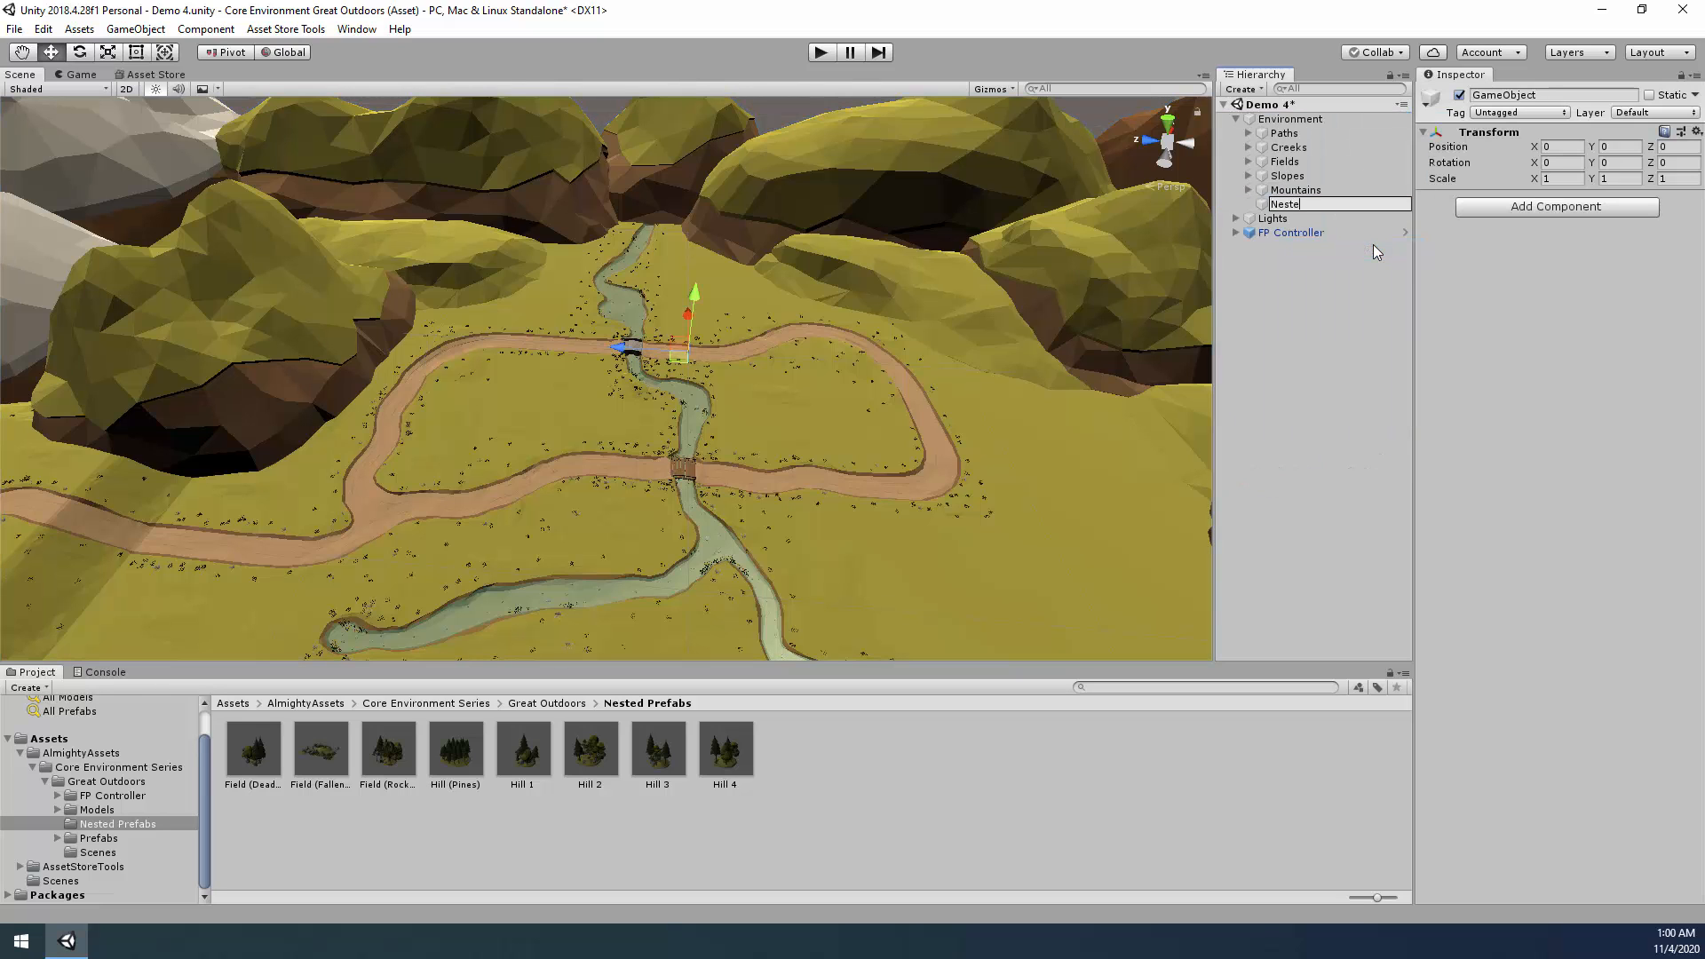
type("d Prefabs")
key("Return")
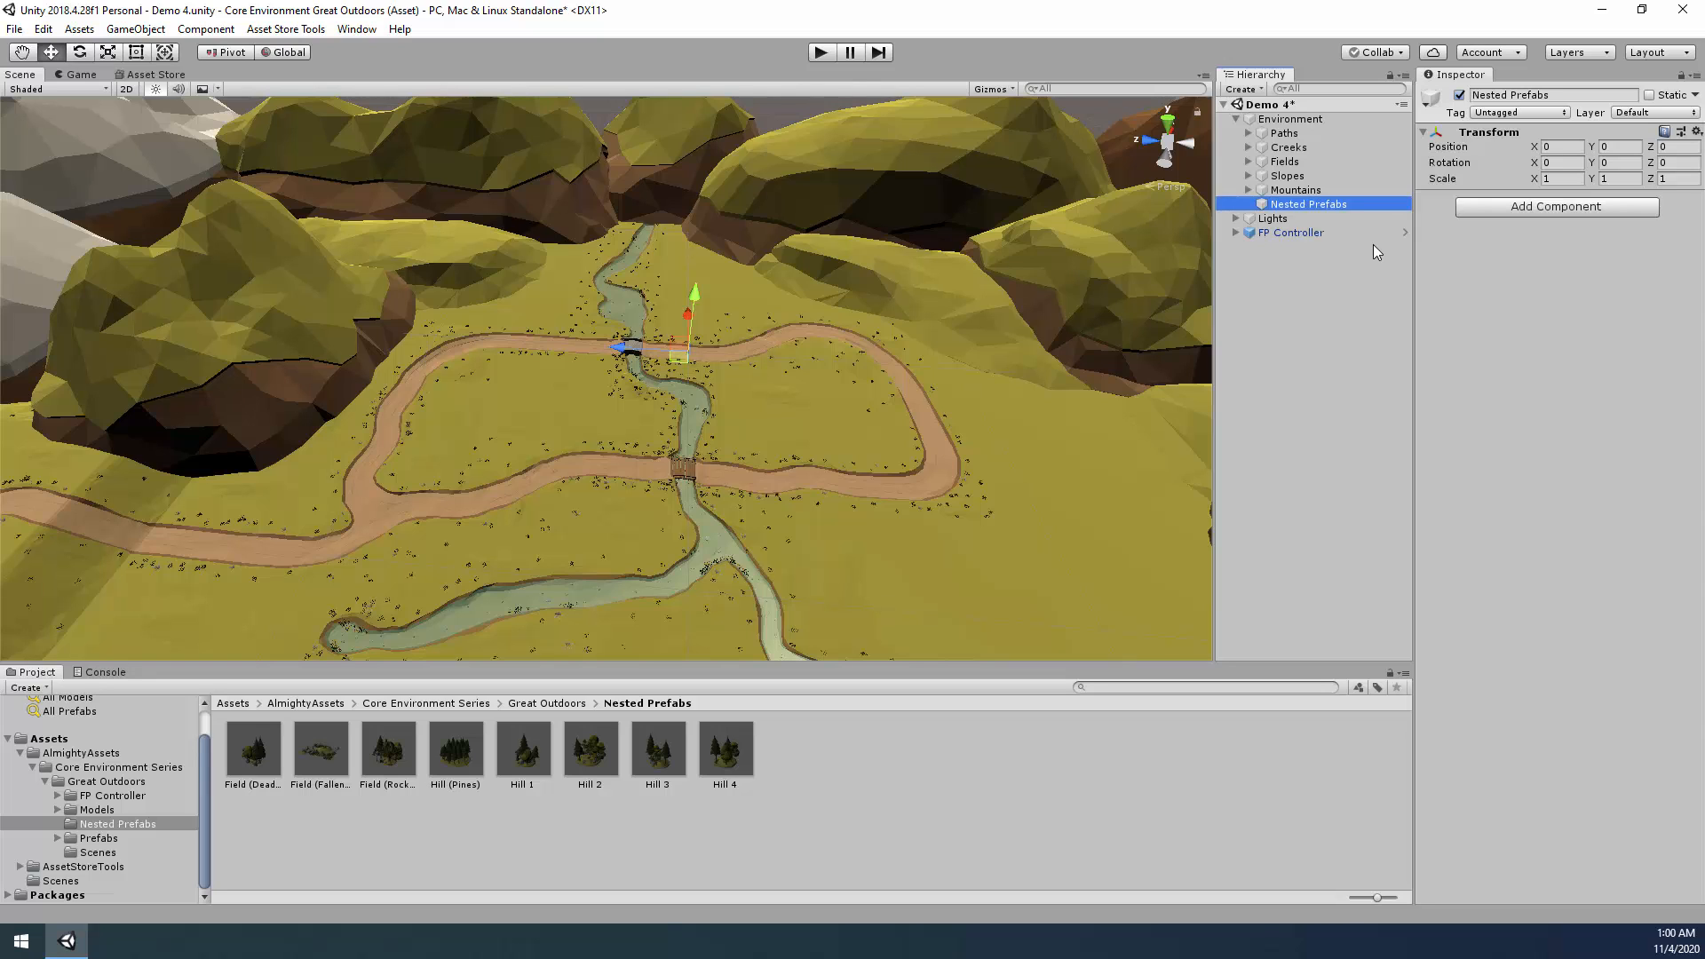
Add all eight nested prefabs, from Field (Dead Hill) to Hill 4, to the scene as children of the Nested Prefabs object.
left_click(280, 761)
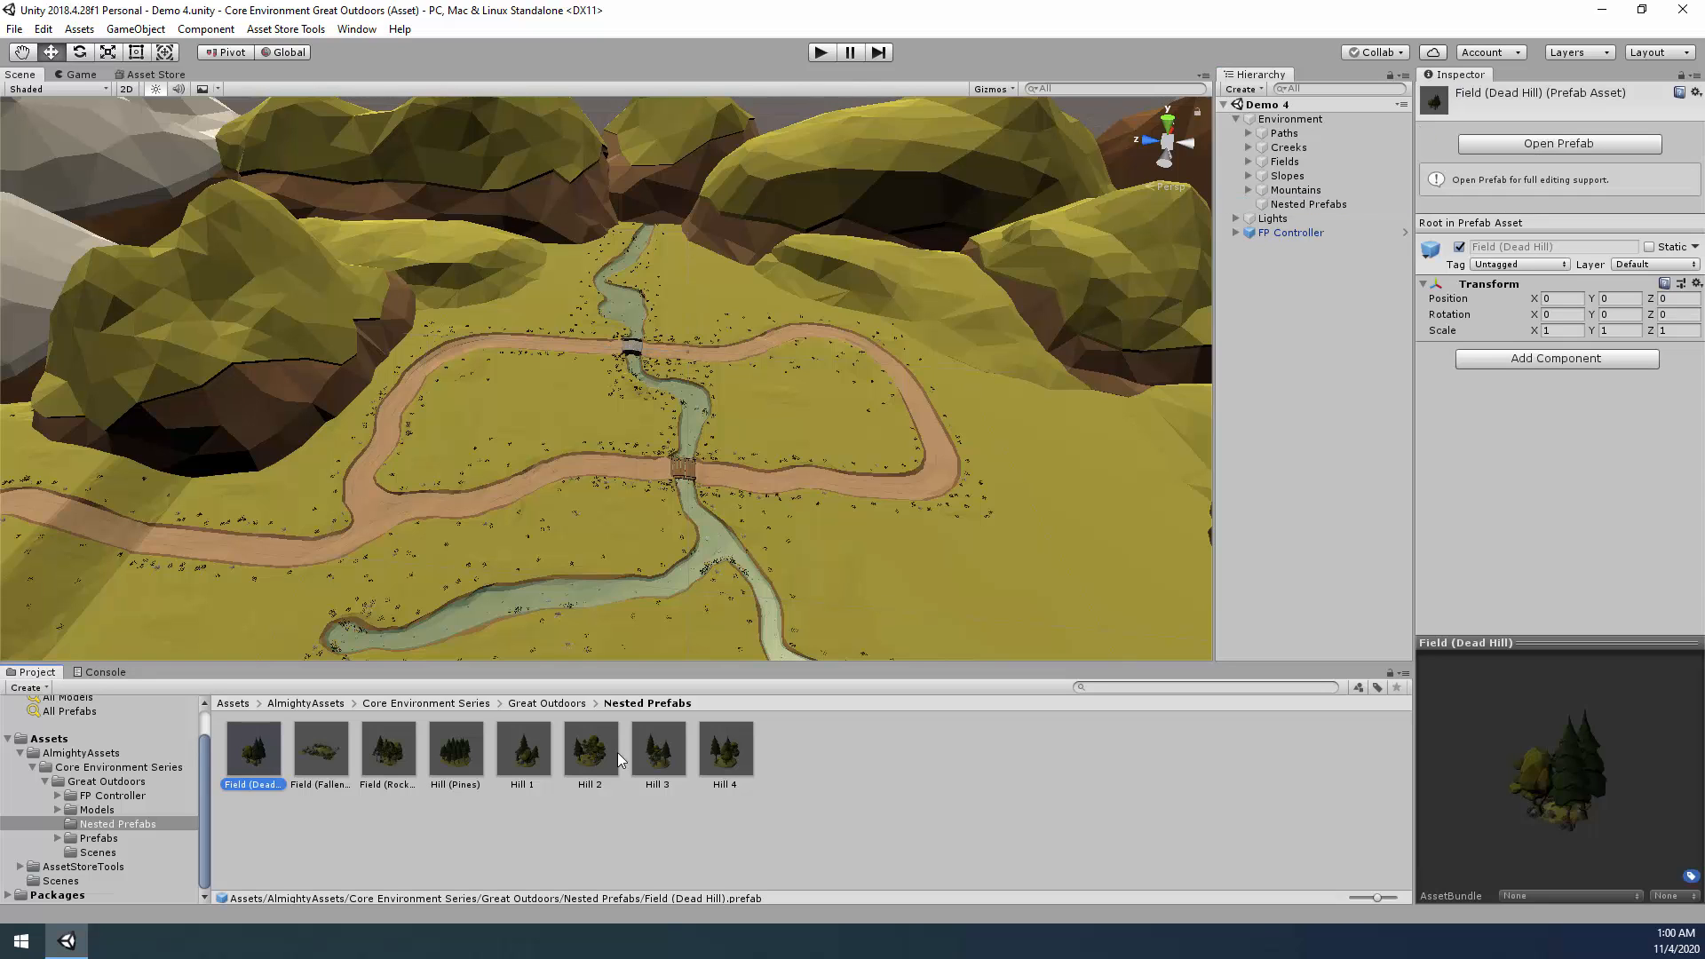
left_click(715, 757, "shift")
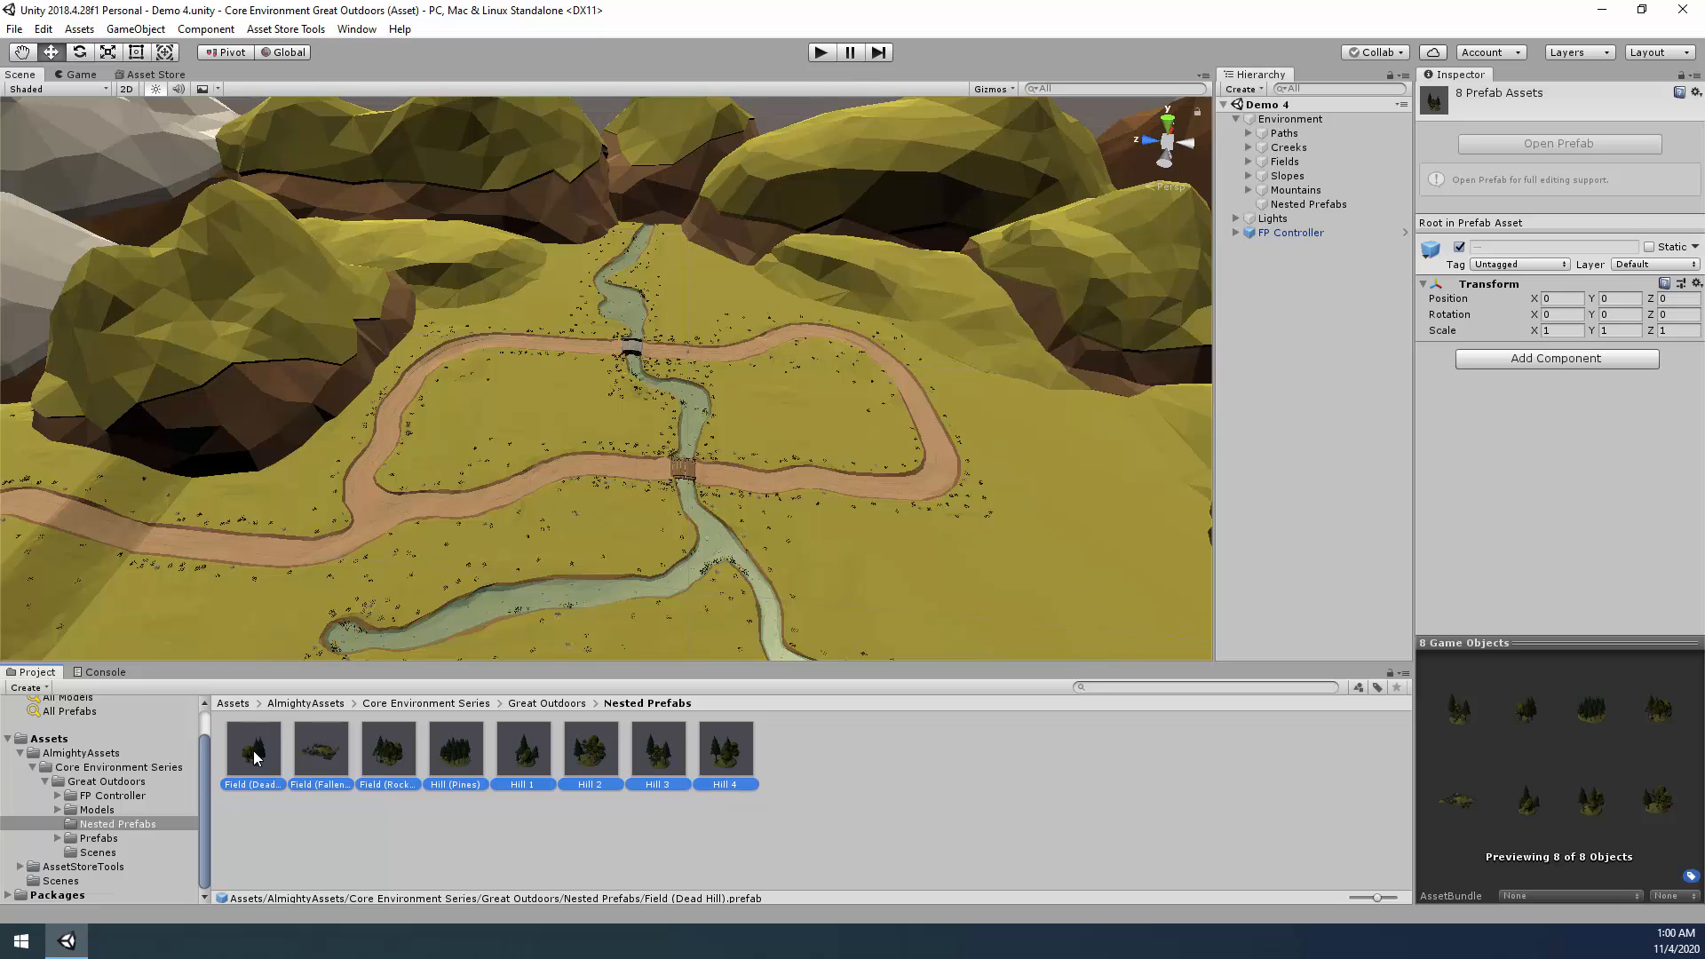
left_click_drag(427, 790, 1307, 286)
left_click_drag(1318, 220, 1317, 208)
Move Field (Dead Hill) inside the curved end of the path loop, at about X -0.1, Z -50.1.
left_click_drag(957, 386, 960, 426, "alt")
left_click(1323, 219)
scroll(959, 427, "up", 5)
middle_click_drag(959, 427, 746, 417)
scroll(621, 373, "up", 3)
left_click_drag(533, 332, 870, 377)
left_click_drag(870, 377, 1081, 403, "alt")
middle_click_drag(1081, 403, 711, 373)
scroll(622, 369, "up", 3)
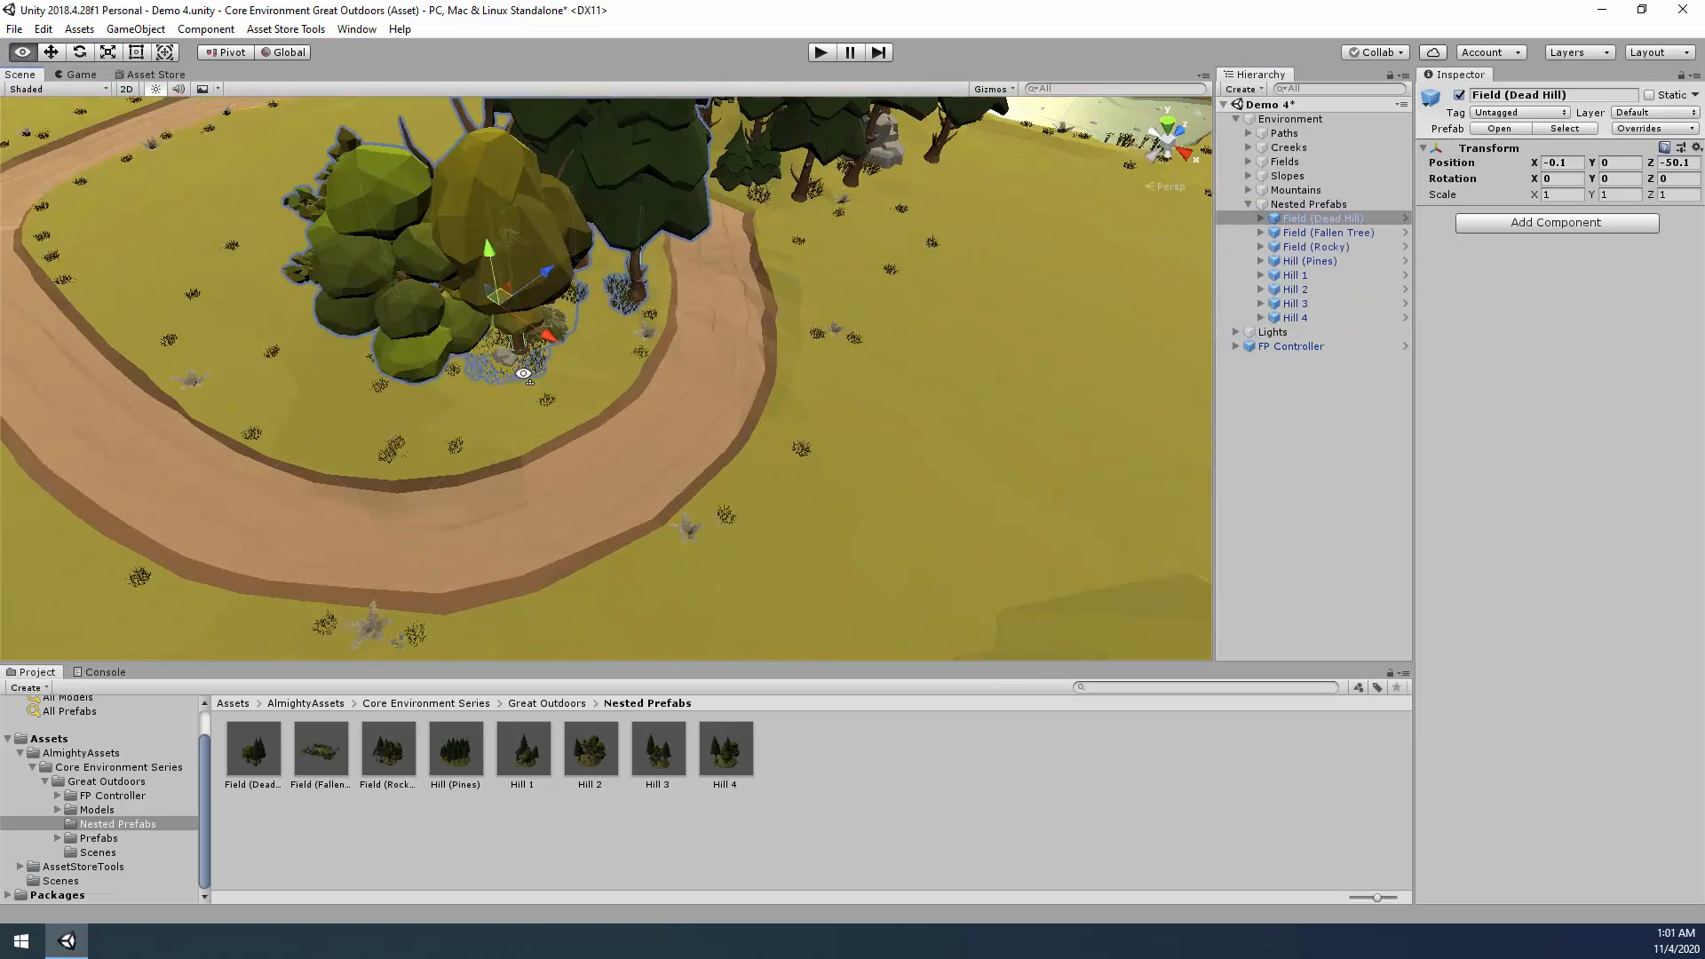
Turn Field (Dead Hill) to a Y rotation of about -187.1 and shift it to about X 2.57, Z -54.59.
left_click_drag(490, 258, 461, 377)
left_click_drag(569, 427, 890, 427, "alt")
scroll(648, 444, "up", 3)
key("e")
key("w")
left_click_drag(636, 436, 1496, 440)
scroll(656, 421, "down", 5)
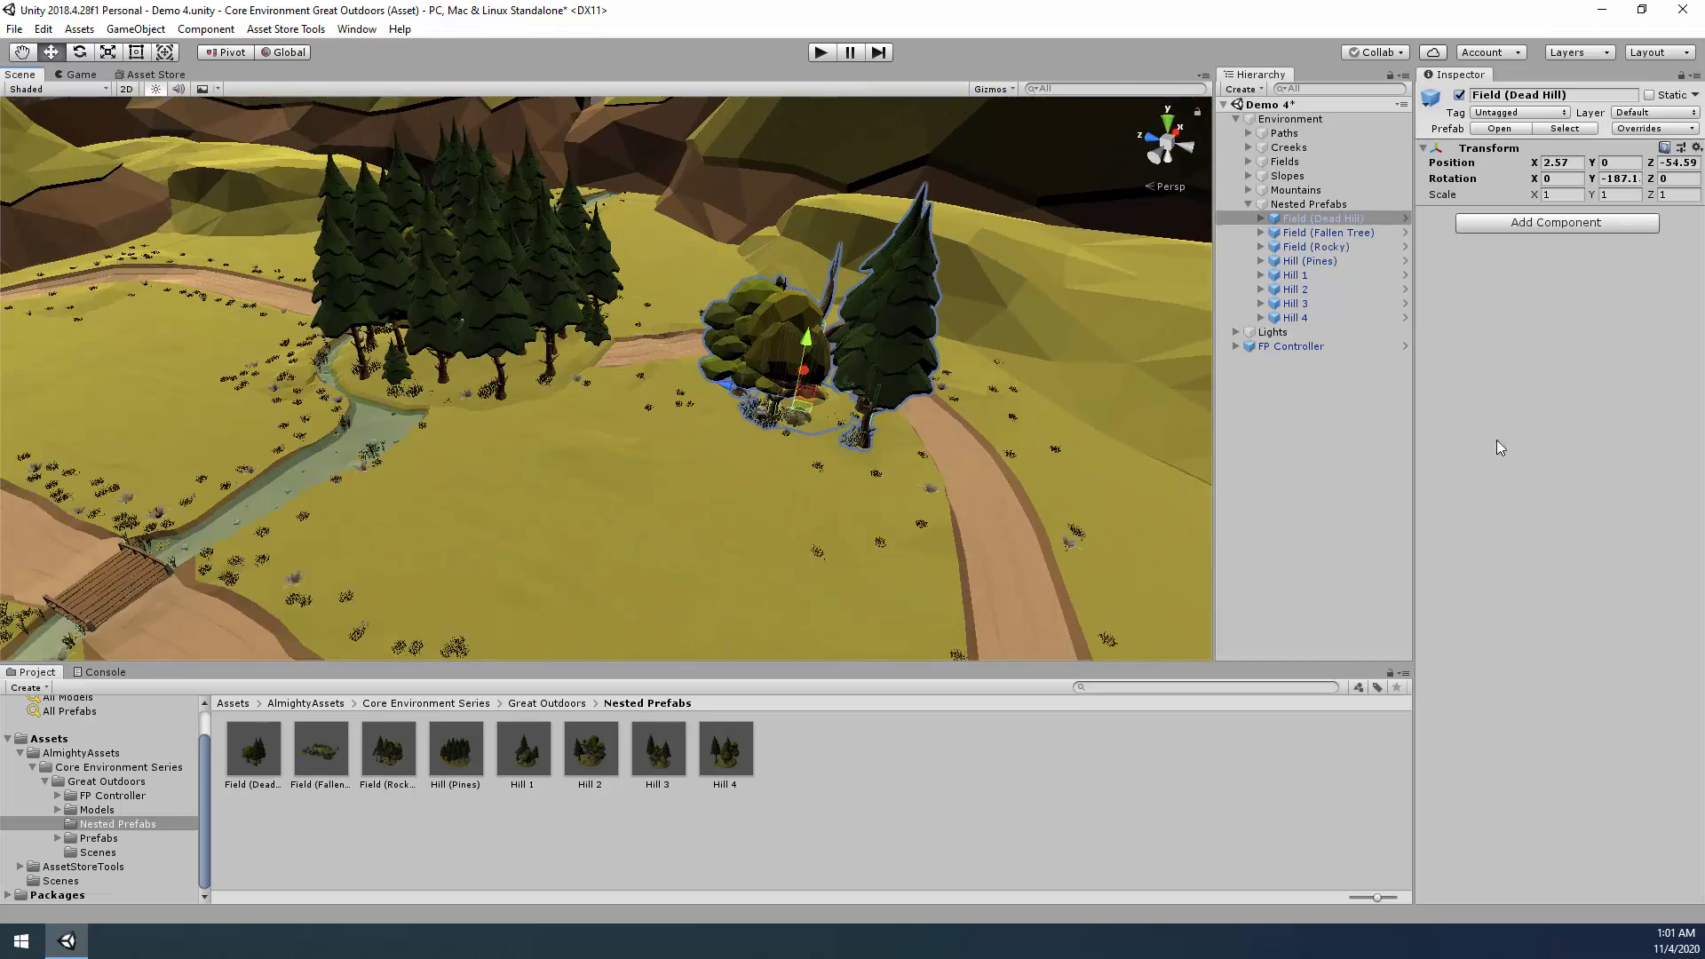
Place Field (Fallen Tree) and Field (Rocky) inside the path loop, with Hill (Pines) at about X -29.6, Z 59.3 across the creek.
left_click(1328, 233)
left_click_drag(480, 336, 1336, 253)
left_click(1333, 247)
left_click_drag(430, 350, 369, 350)
left_click(1323, 261)
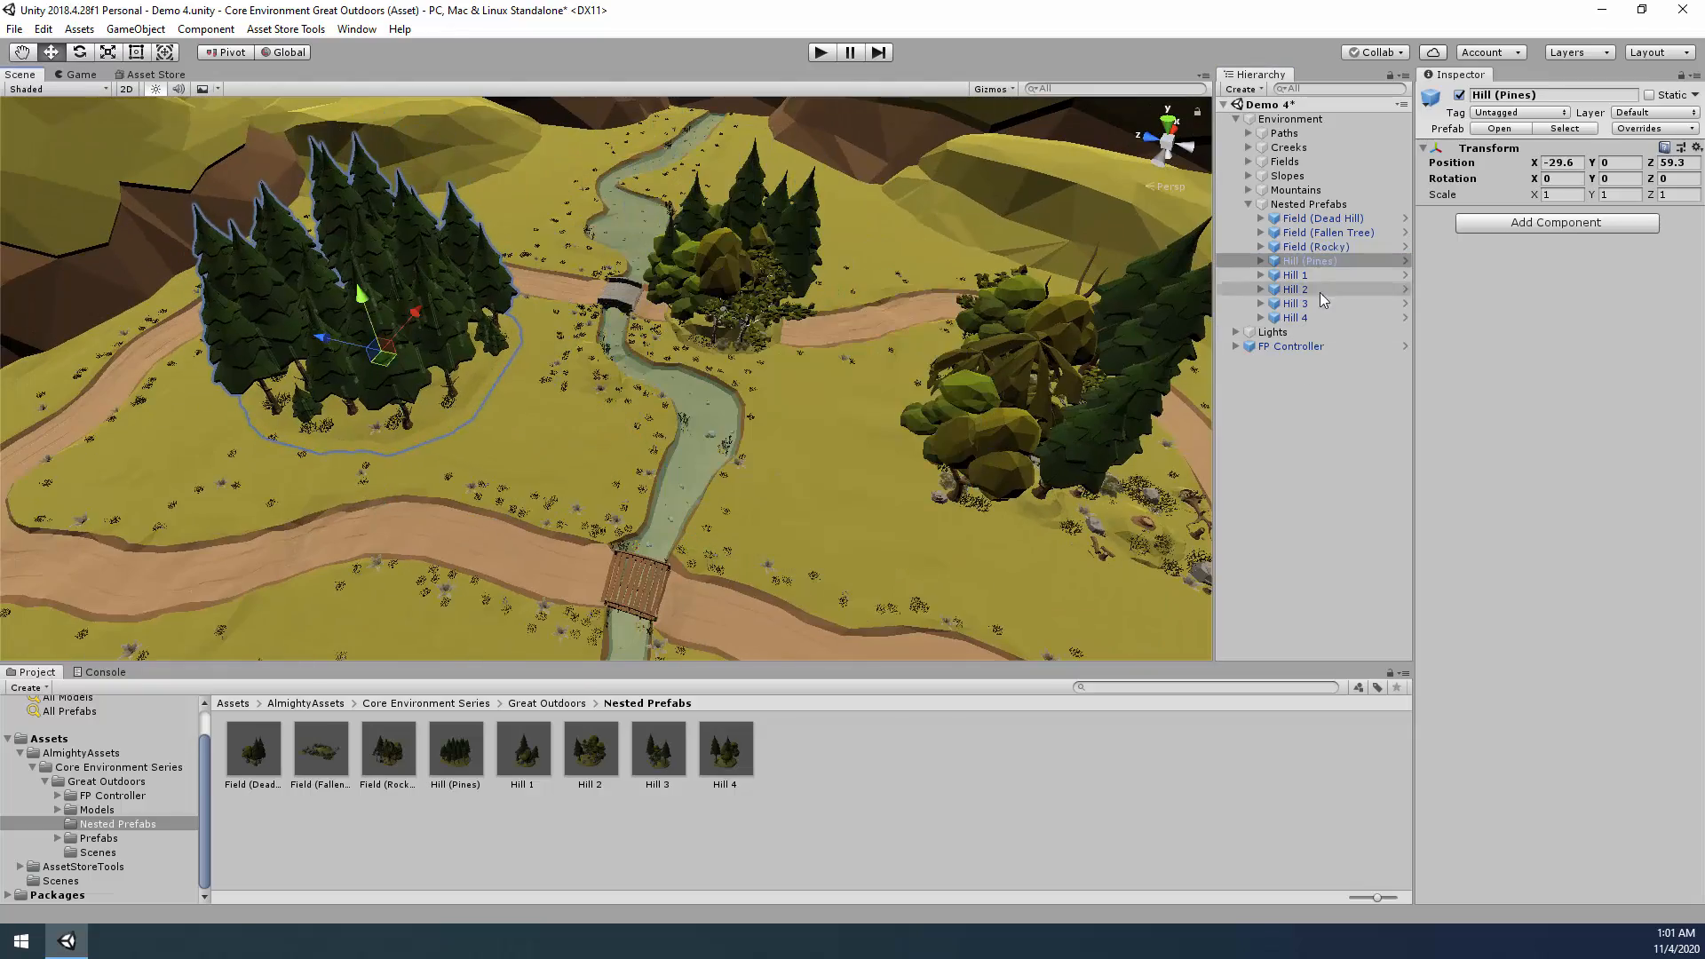
Place Hill 1 beside the creek and Hill 2 by the path on the far side of Hill (Pines).
left_click(1295, 276)
left_click_drag(830, 382, 573, 445)
left_click(1295, 289)
left_click_drag(769, 300, 124, 455)
Move Hill 3 inside the path loop to about X -40.7, Z -50.9 and turn it to a Y rotation of about -44.
left_click(1295, 304)
left_click_drag(728, 408, 897, 399, "alt")
left_click_drag(582, 363, 950, 481)
right_click_drag(955, 539, 728, 568)
key("e")
left_click_drag(622, 635, 718, 610)
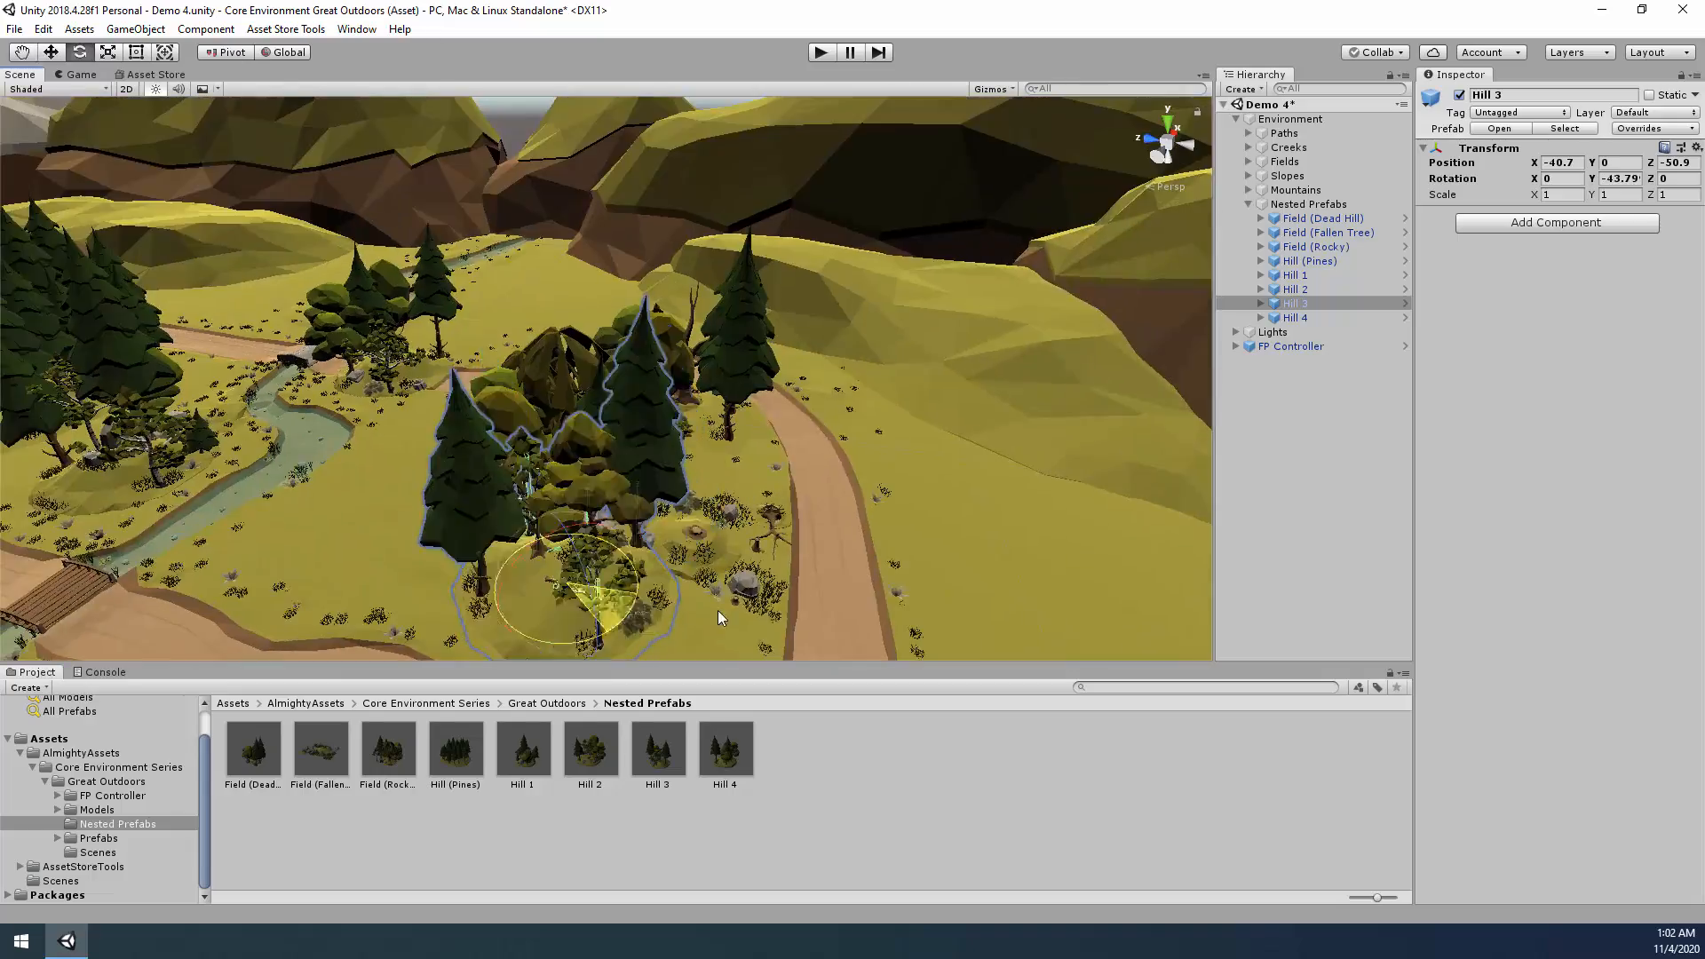
Shift Hill 3 along the path's inner edge toward the creek, clear of the neighbouring tree groups.
right_click_drag(723, 604, 764, 444)
key("w")
left_click_drag(776, 428, 804, 435)
right_click_drag(804, 435, 742, 441)
left_click_drag(660, 435, 576, 377)
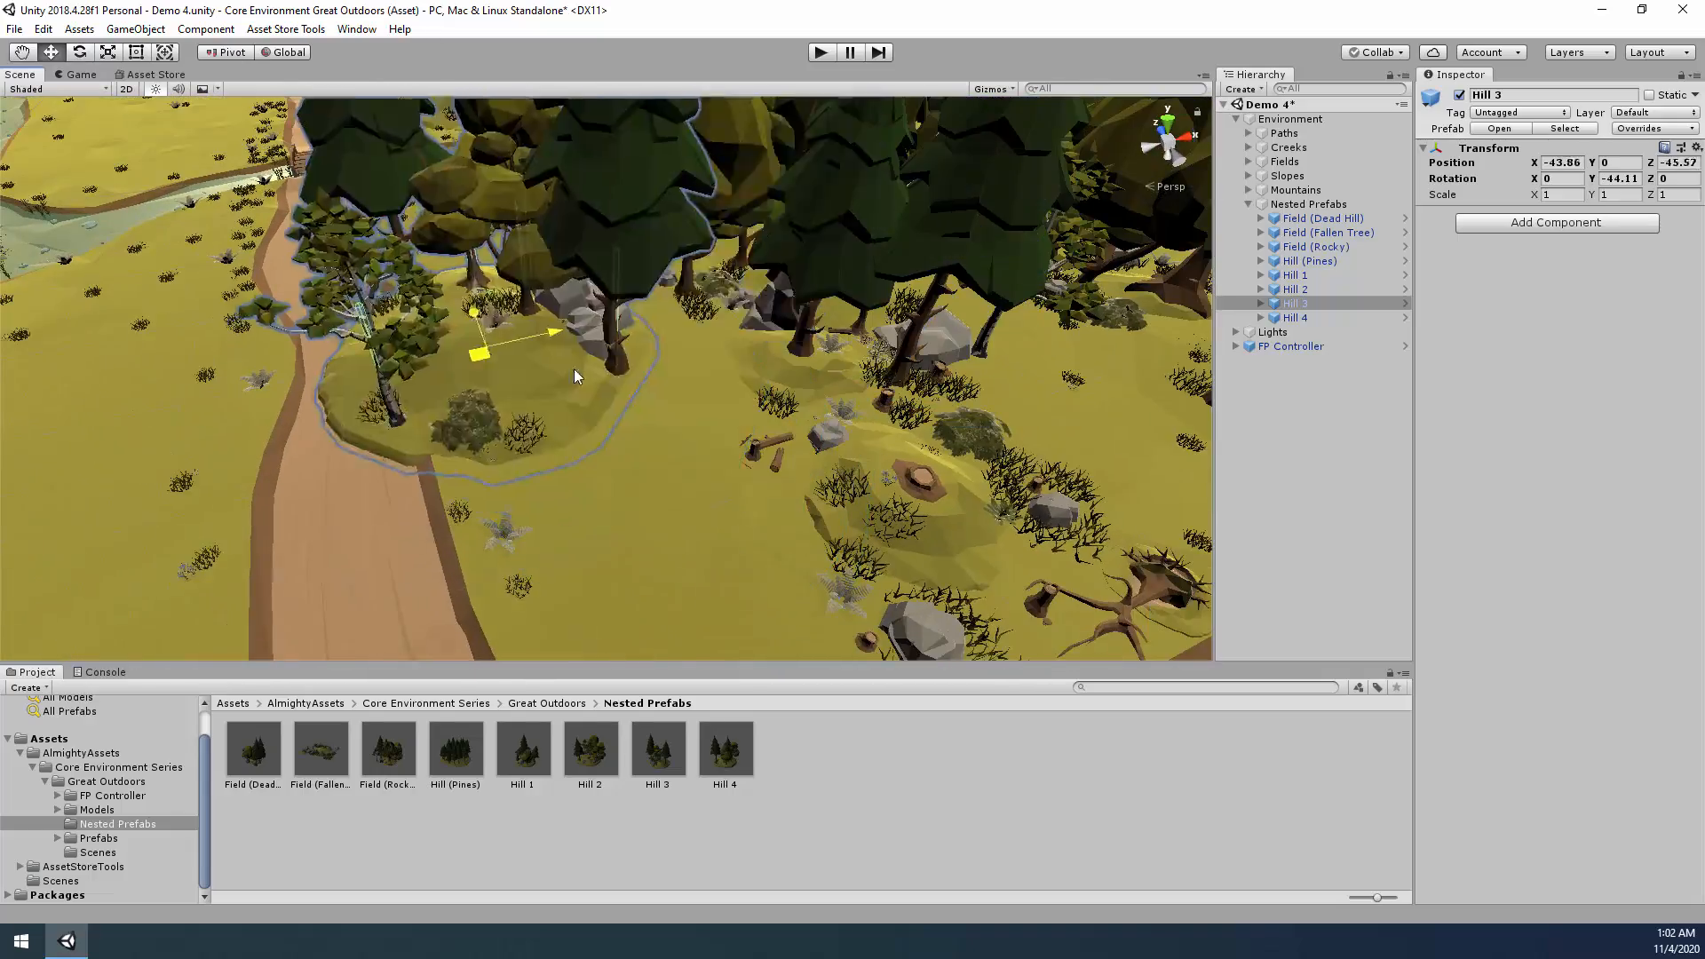
right_click_drag(599, 357, 941, 461)
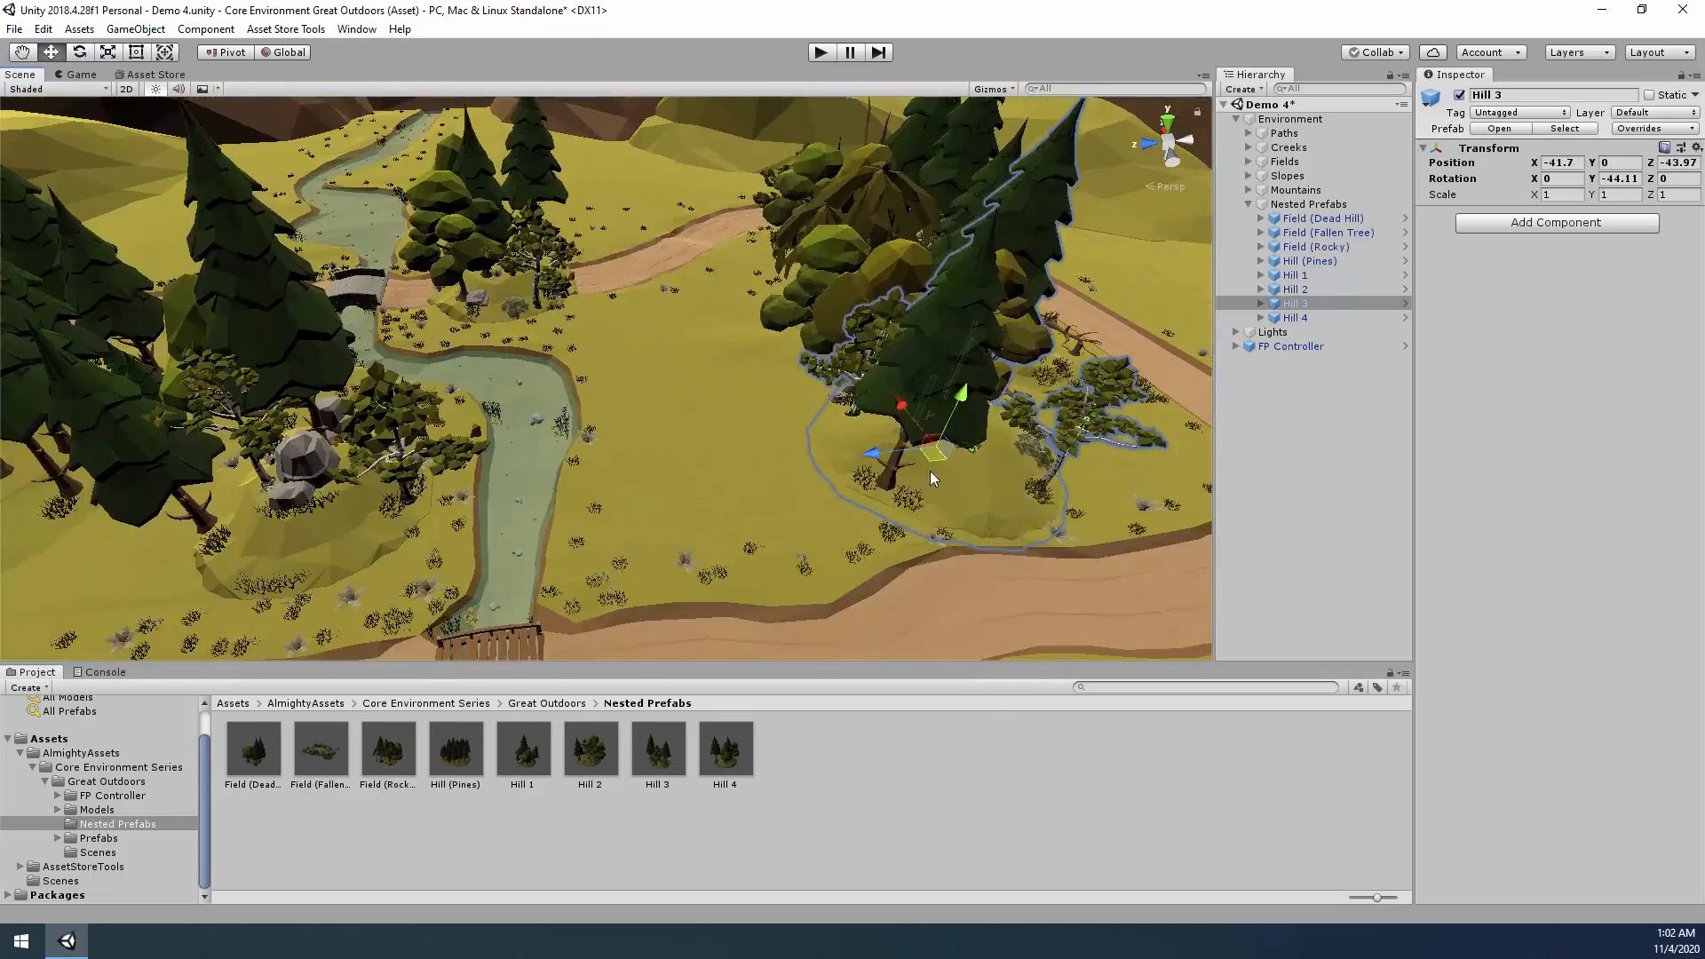
left_click_drag(930, 471, 733, 494)
right_click_drag(733, 494, 806, 481)
Place Hill 4 at about X -14.8, Z -20.4 between the path and creek, with a Y rotation of about 73.09.
left_click(835, 433)
left_click_drag(662, 456, 849, 470)
right_click_drag(849, 471, 1013, 488)
key("e")
left_click_drag(833, 485, 636, 530)
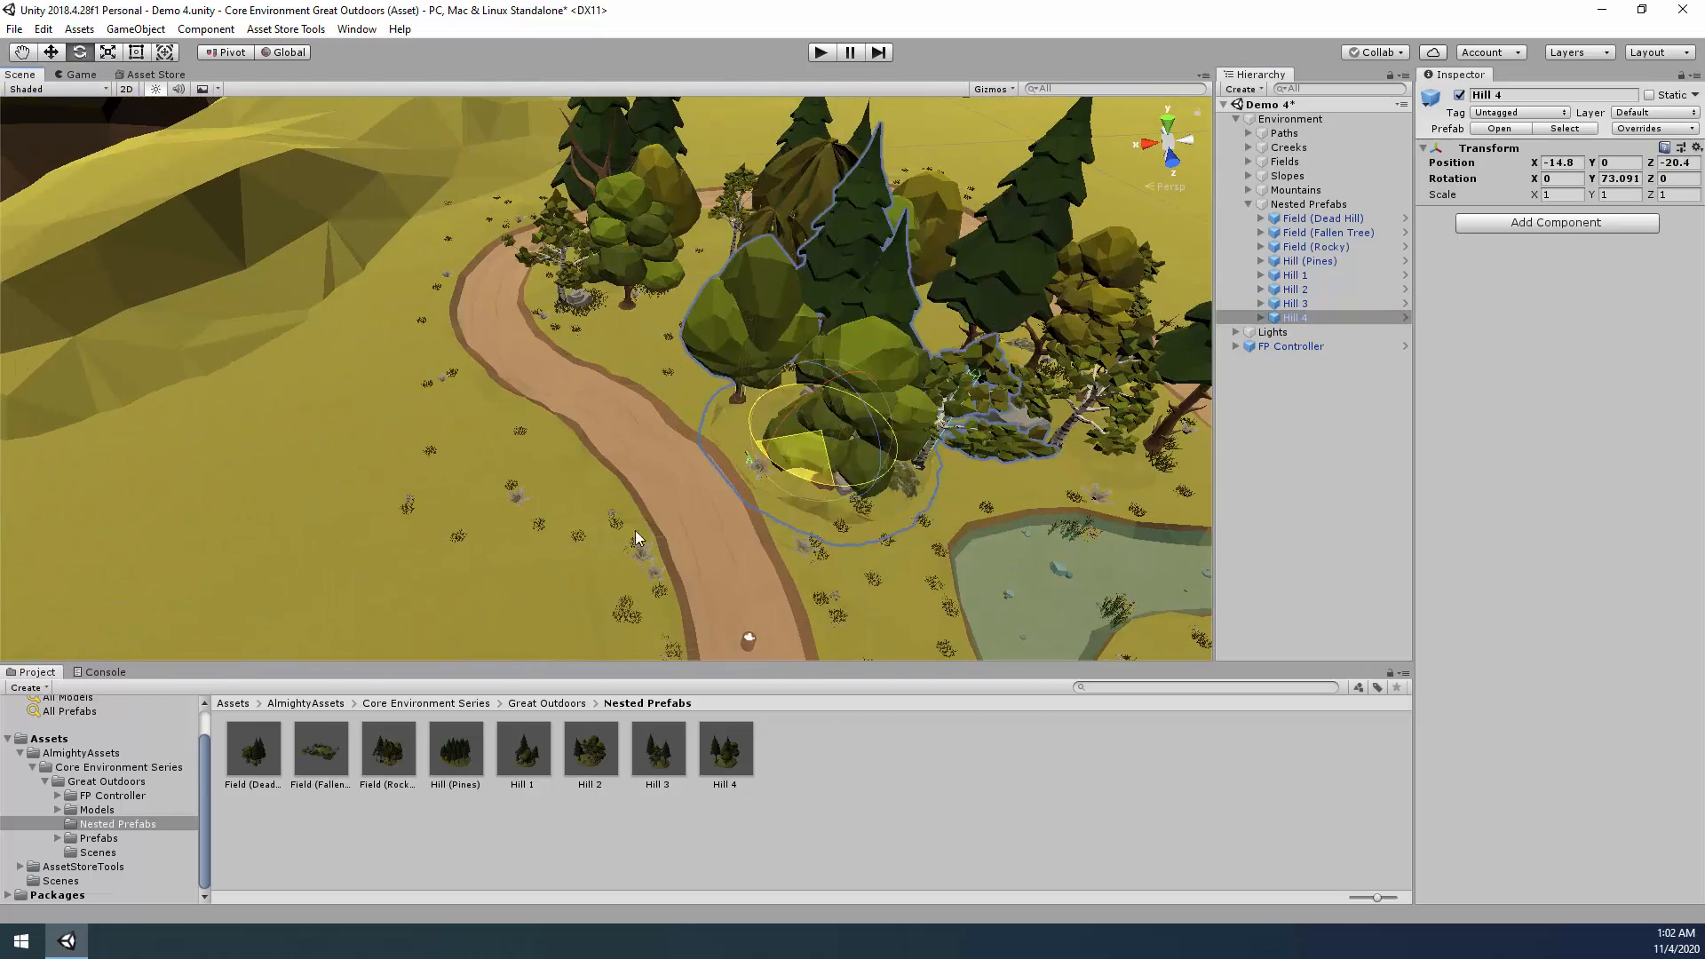
left_click_drag(838, 433, 867, 449)
right_click_drag(867, 450, 1144, 351)
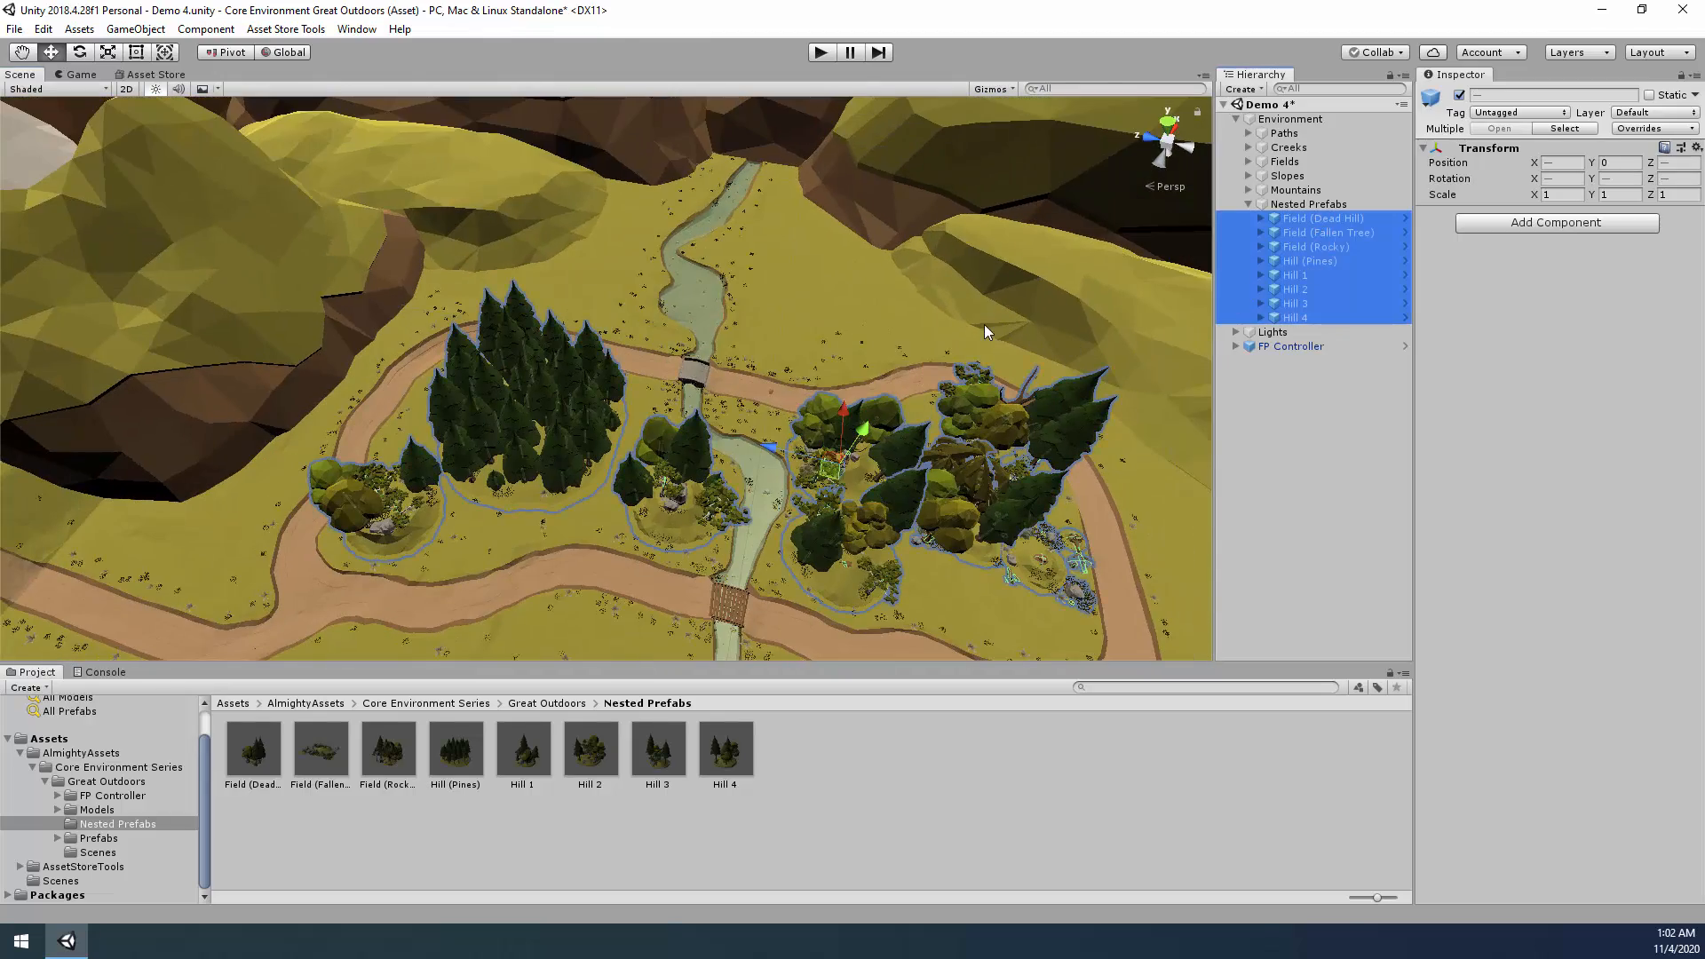
Duplicate all eight nested prefab groups and rotate the copies about 55.2 degrees around Y.
key("ctrl+d")
right_click_drag(951, 341, 906, 403)
key("f")
right_click_drag(595, 478, 853, 382)
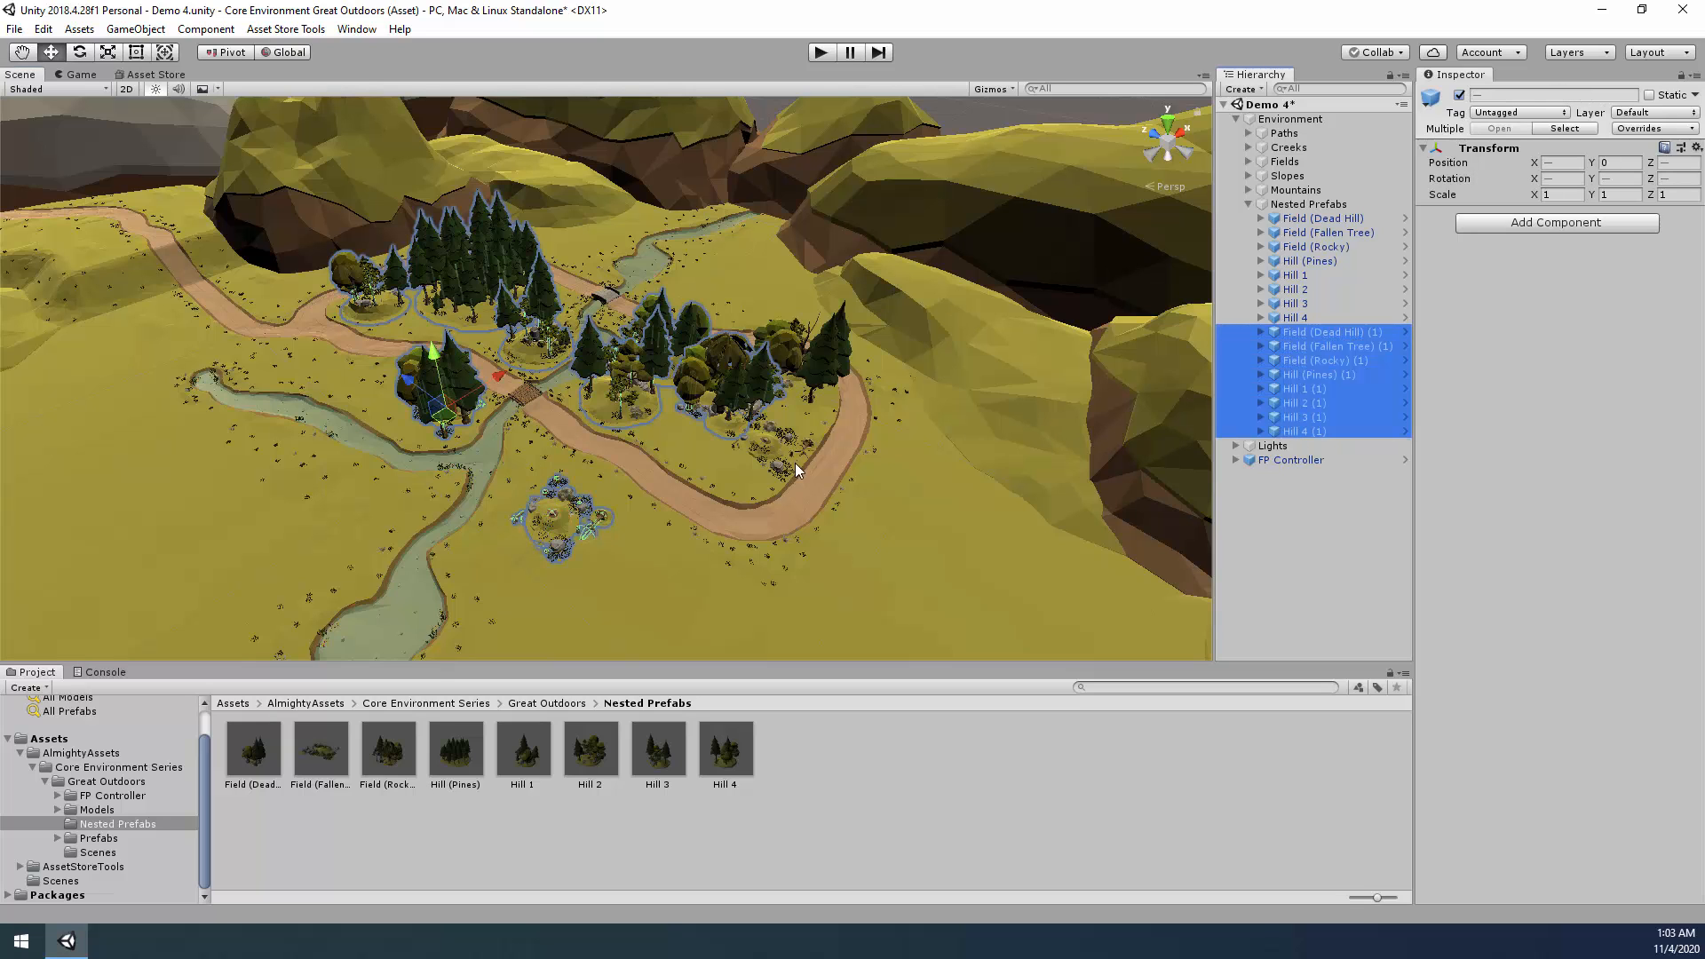
key("e")
left_click_drag(476, 449, 962, 441)
key("w")
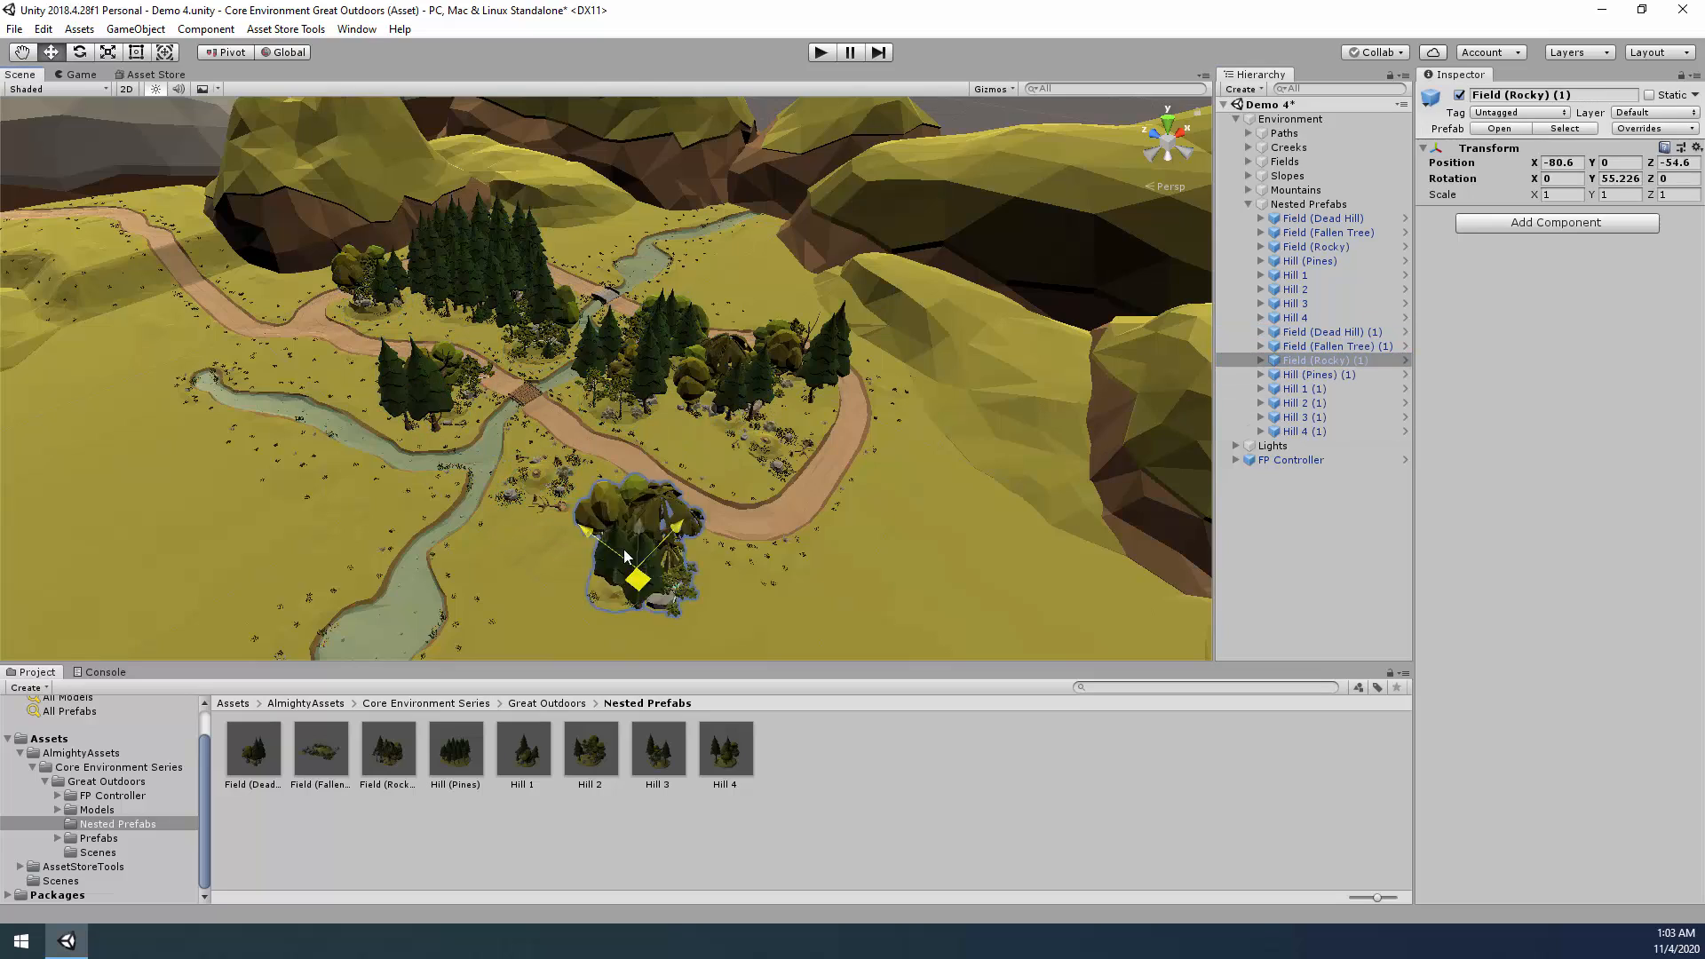
Move the Hill (Pines) copy outside the path loop, near about X -92.7, Z -57.6.
left_click_drag(481, 300, 613, 595)
right_click_drag(613, 595, 1223, 525)
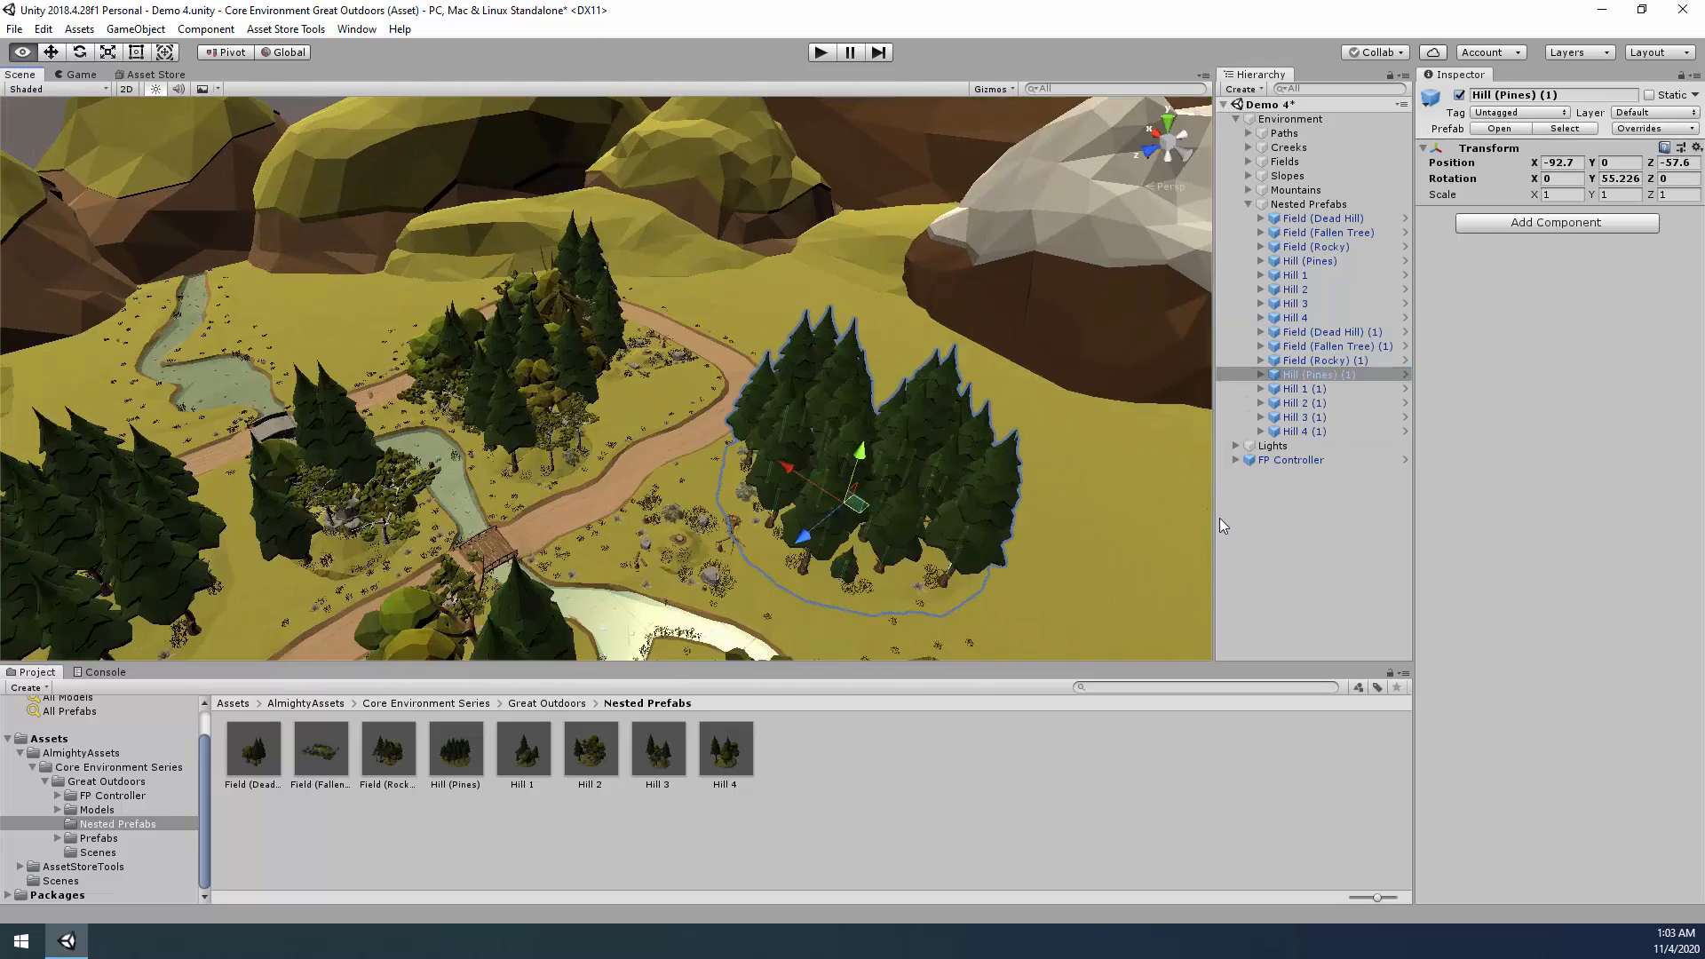
left_click_drag(870, 528, 851, 533)
Reposition the Hill 1 (1) copy beside the creek, clear of the neighbouring tree groups.
left_click(369, 451)
right_click_drag(381, 455, 753, 456)
left_click_drag(490, 397, 397, 579)
right_click_drag(462, 559, 995, 506)
Move Hill 2 (1) beside the creek near the stone bridge, at about X 19.2, Z 45.4.
left_click(1304, 404)
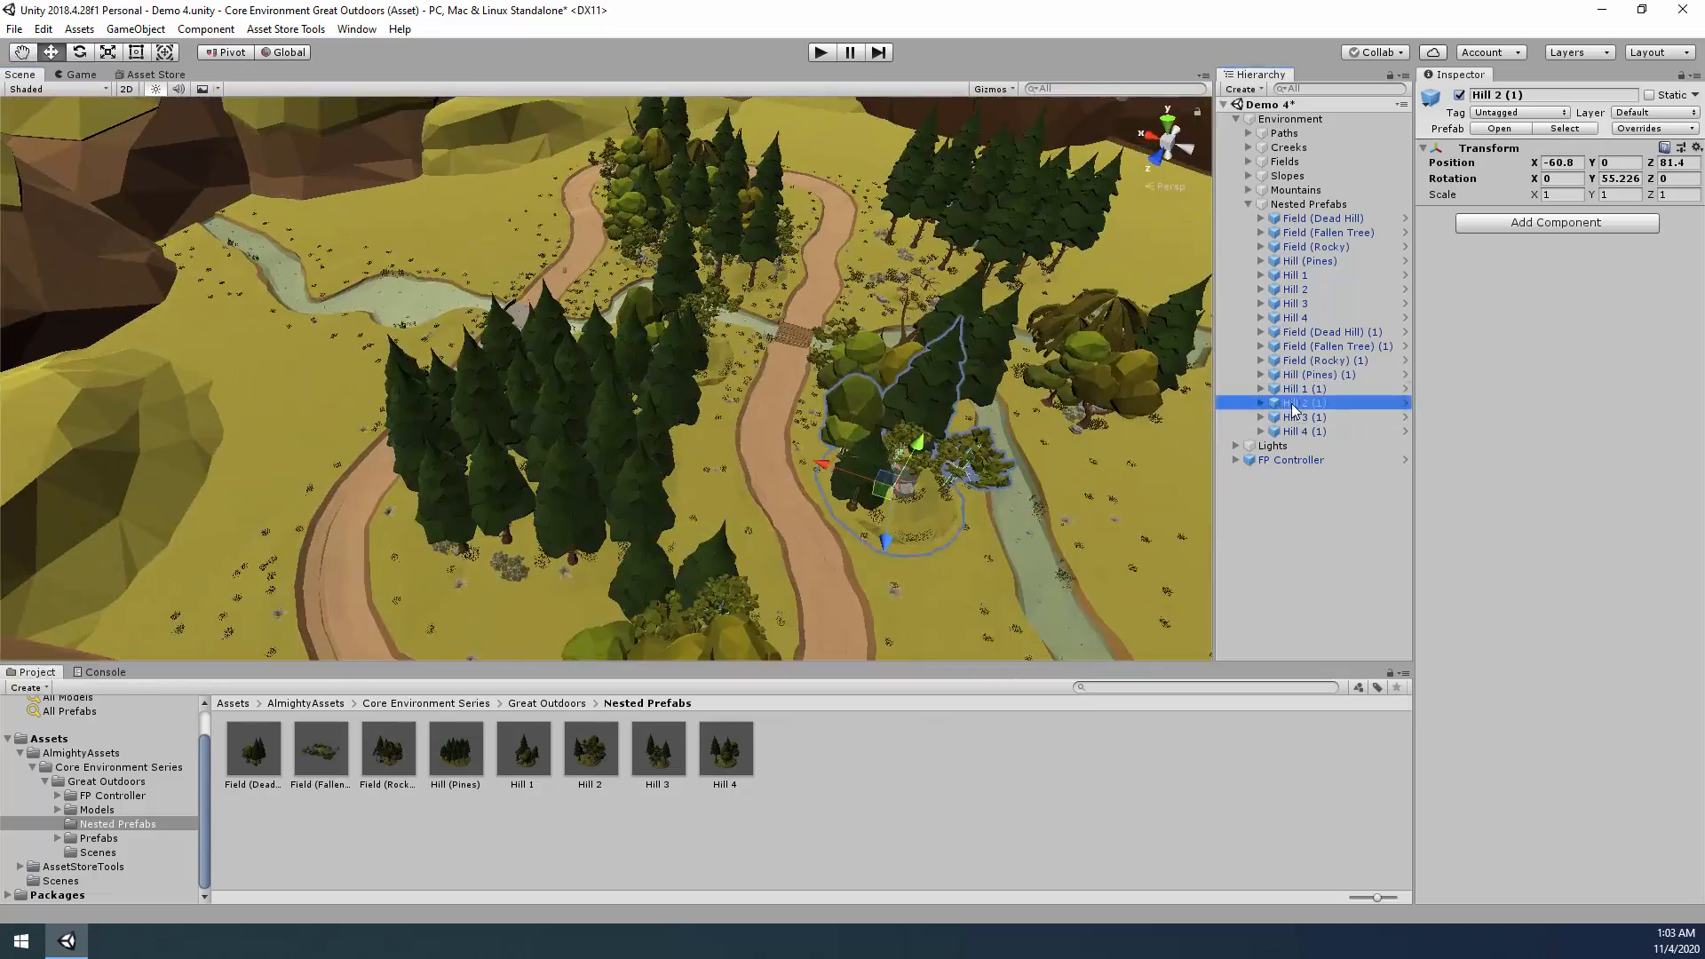
right_click_drag(1066, 427, 799, 475)
left_click_drag(762, 487, 415, 469)
right_click_drag(415, 469, 1081, 426)
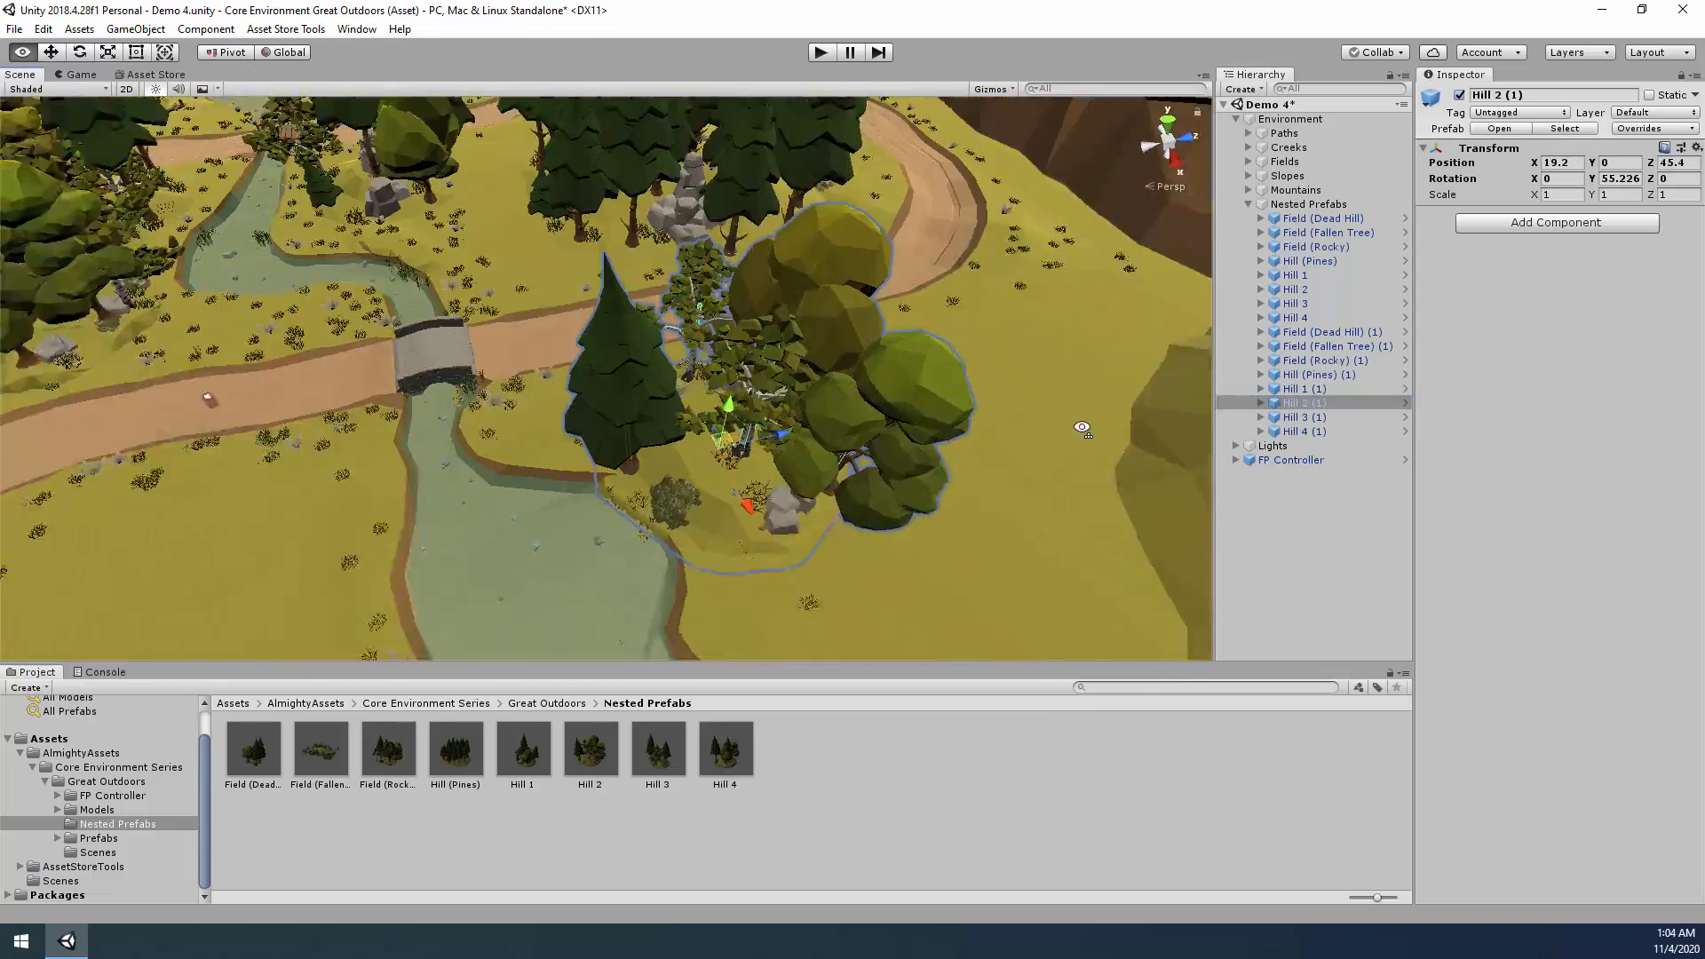
left_click_drag(735, 435, 761, 476)
Move Hill 3 (1) out of the path loop into the strip between the path and the creek's closed end.
left_click(1304, 418)
right_click_drag(701, 471, 1368, 559)
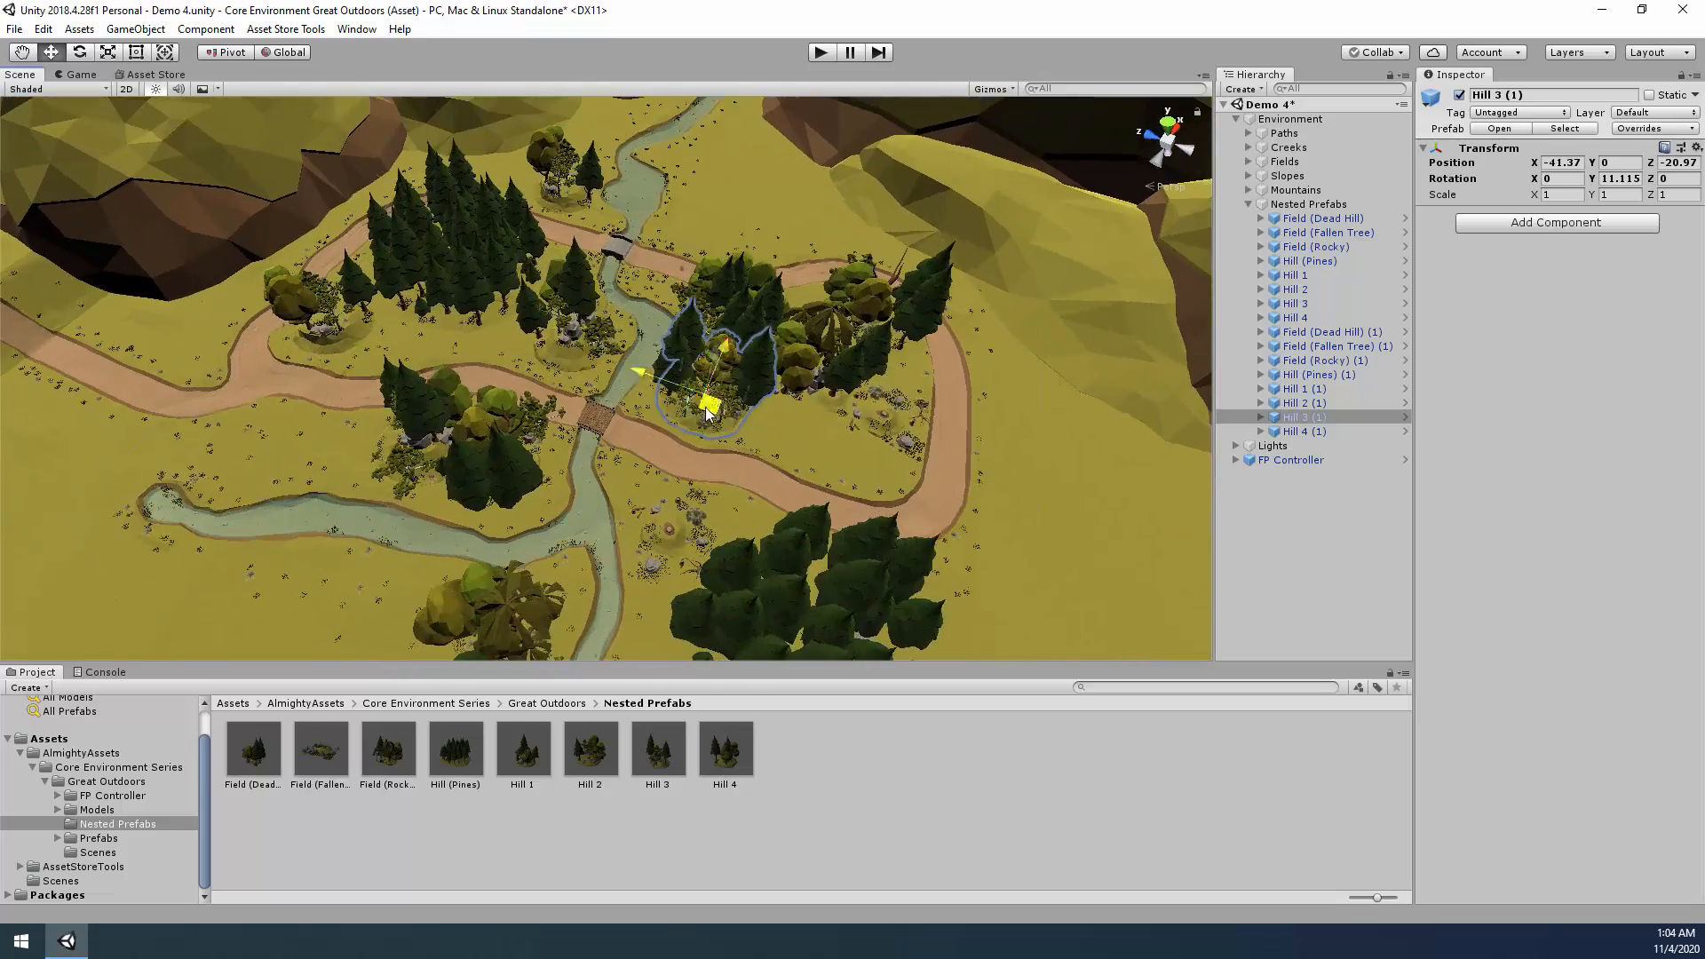
left_click_drag(707, 403, 253, 422)
right_click_drag(266, 444, 1088, 401)
left_click_drag(819, 391, 849, 410)
right_click_drag(849, 418, 1243, 445)
Move Hill 4 (1) to the bank of the far creek, near the foot of the mountains.
left_click(1305, 431)
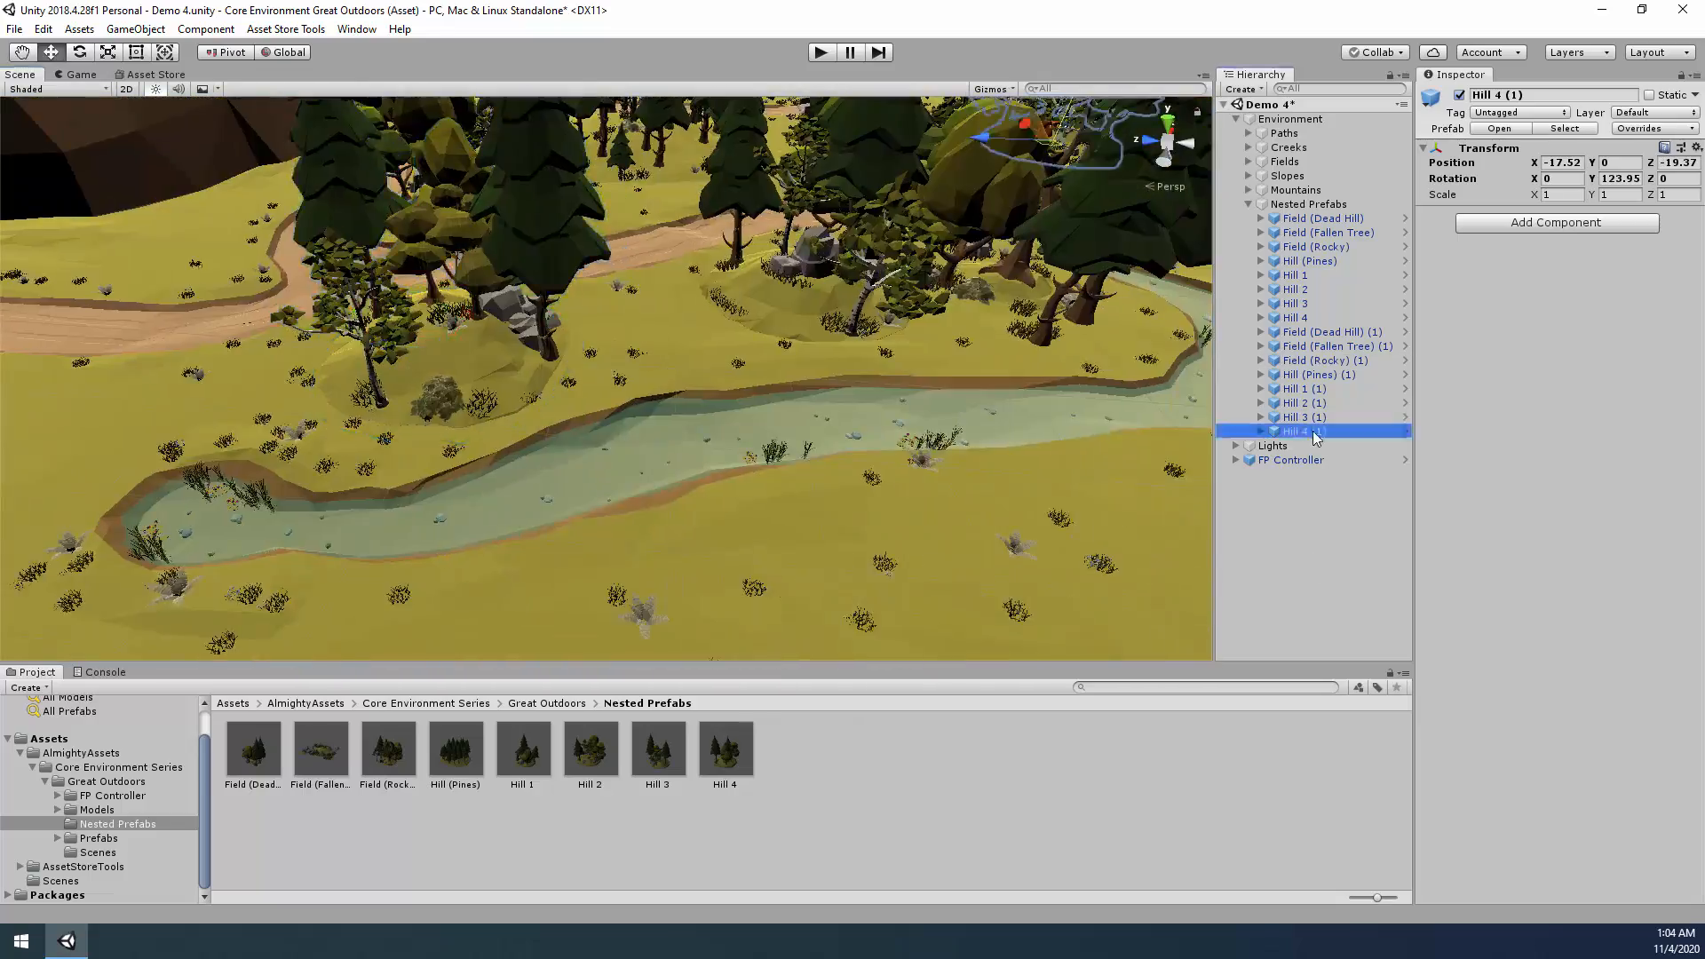
right_click_drag(1066, 435, 1160, 544)
left_click_drag(767, 442, 275, 335)
right_click_drag(277, 342, 115, 400)
left_click_drag(739, 399, 786, 411)
right_click_drag(786, 413, 266, 306)
Duplicate all sixteen nested prefab groups and rotate the copies about -58.27 degrees around Y.
left_click(1321, 218, "shift")
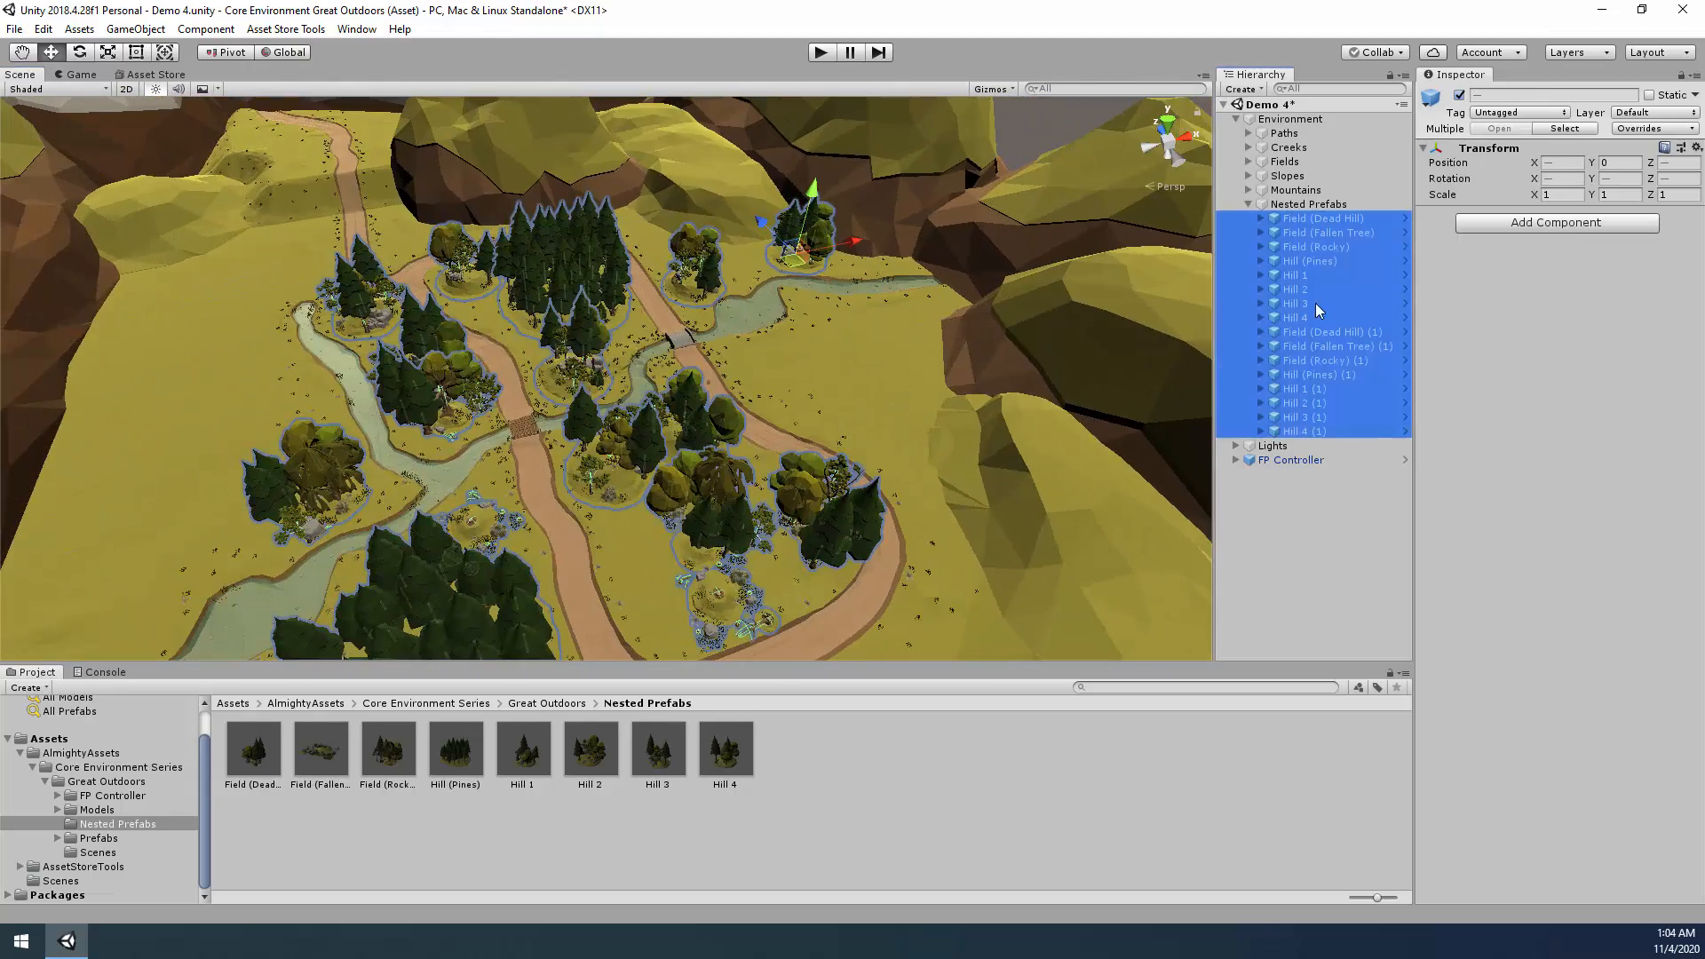
key("ctrl+d")
Place Field (Dead Hill) (2) beside the path past the stone bridge, at about X 19.5, Z -6.1, with a Y rotation of about -245.4.
left_click(1314, 446)
right_click_drag(977, 400, 703, 528)
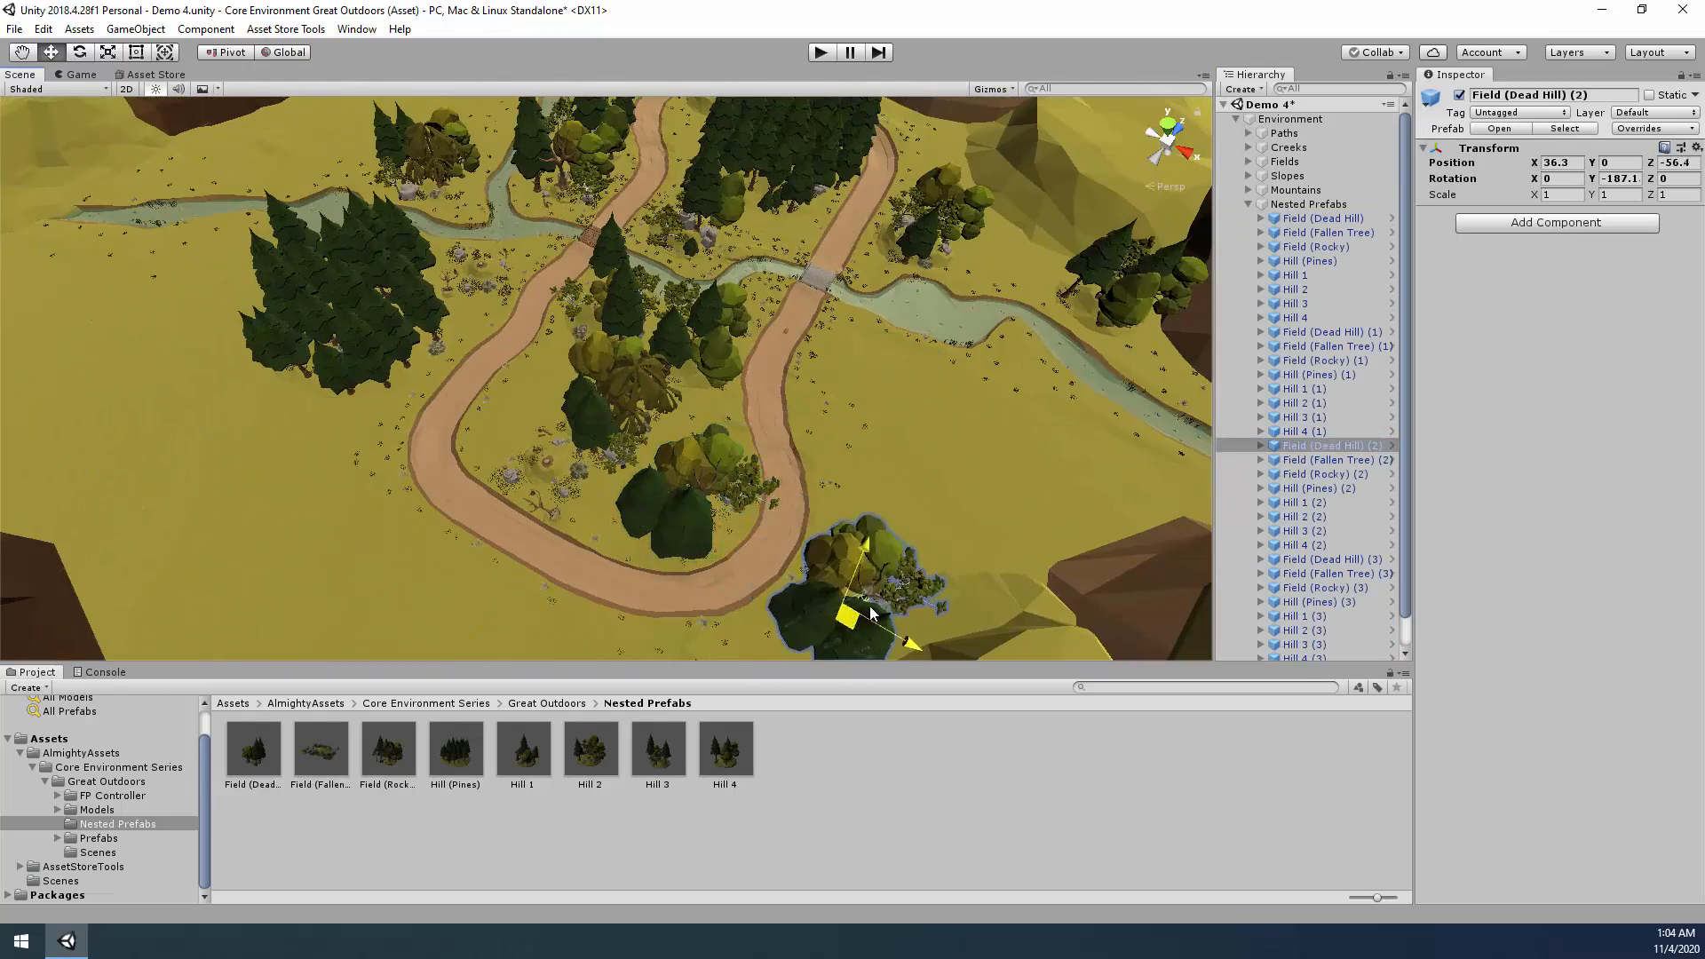
left_click_drag(858, 400, 846, 396)
right_click_drag(847, 396, 1330, 488)
scroll(1331, 488, "down", 1)
key("e")
left_click_drag(679, 495, 1024, 432)
key("w")
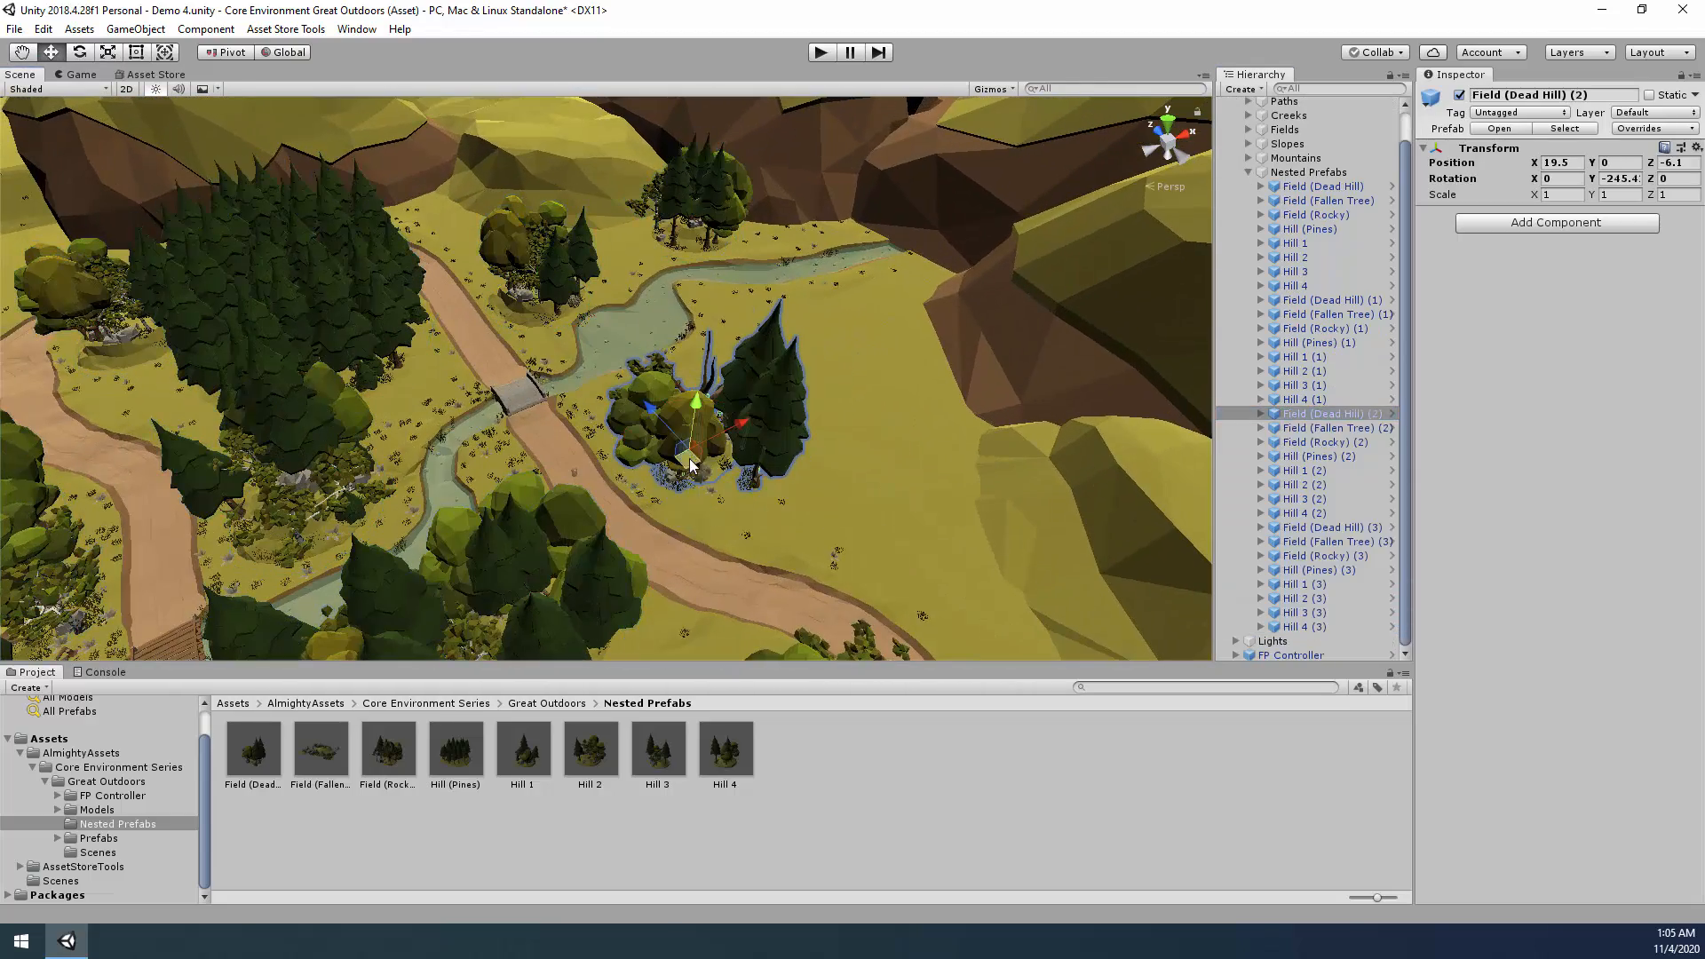
Fit Field (Fallen Tree) (2) between the path and creek at about X -91.45, Z 53.25, with a Y rotation of about -30.21.
left_click(1338, 428)
right_click_drag(852, 400, 808, 445)
left_click_drag(808, 434, 806, 438)
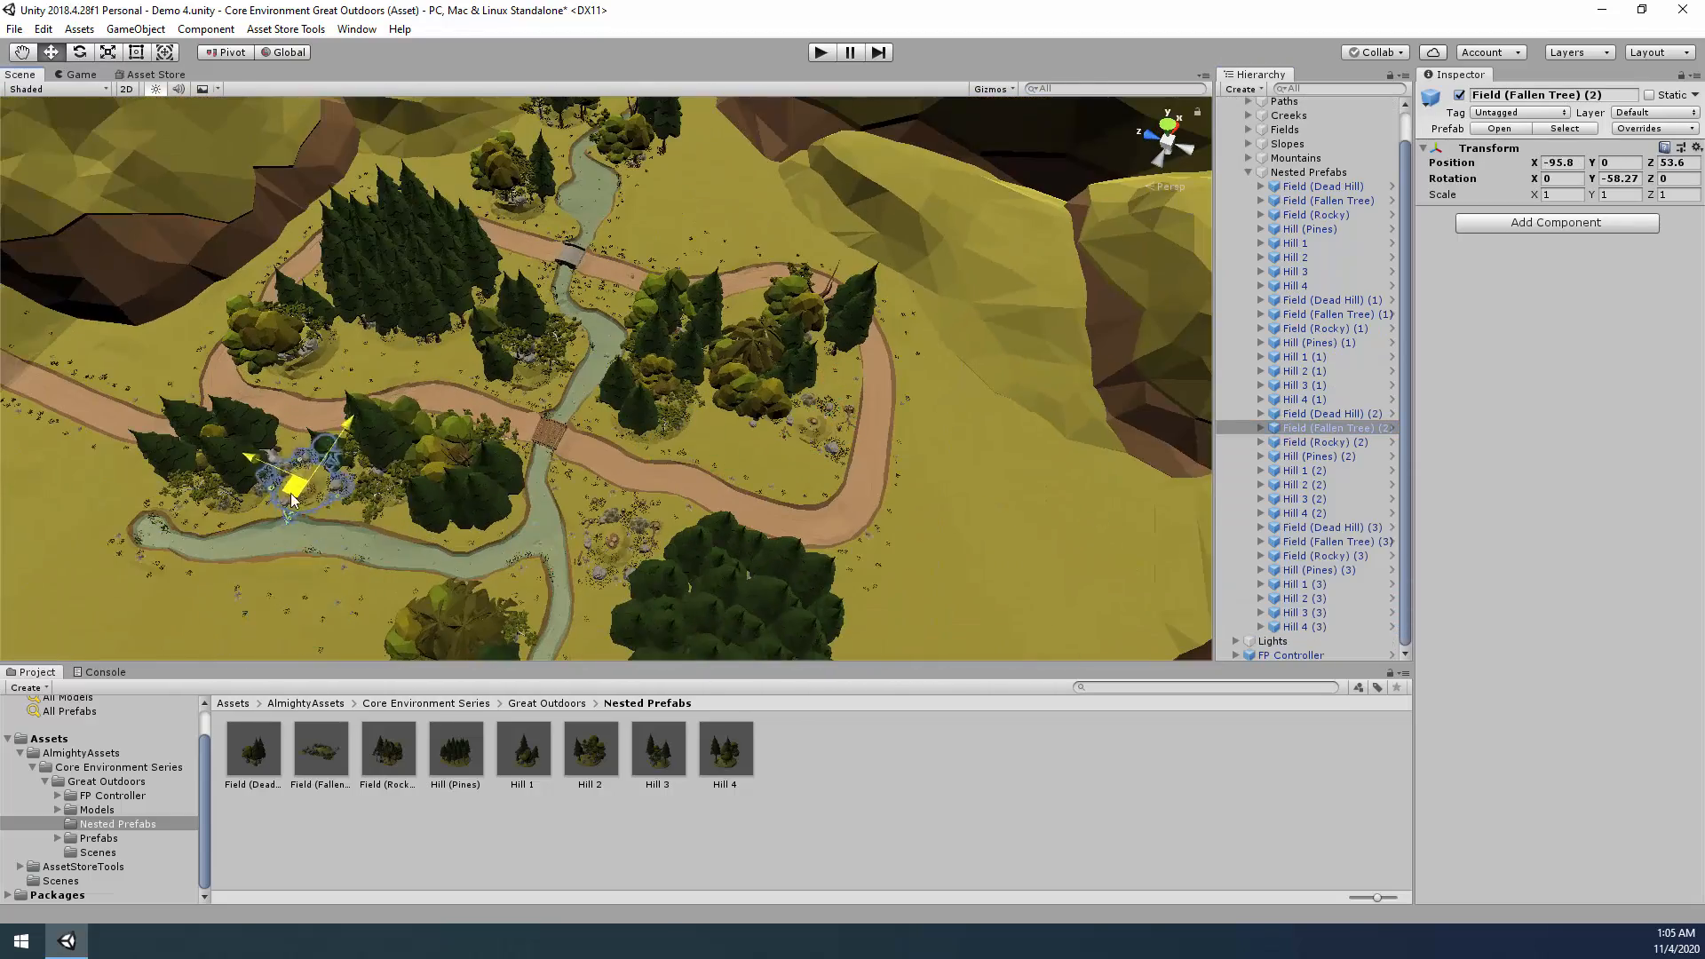
left_click_drag(293, 500, 299, 497)
right_click_drag(298, 498, 853, 471)
key("e")
left_click_drag(622, 499, 675, 484)
key("w")
left_click_drag(640, 453, 620, 441)
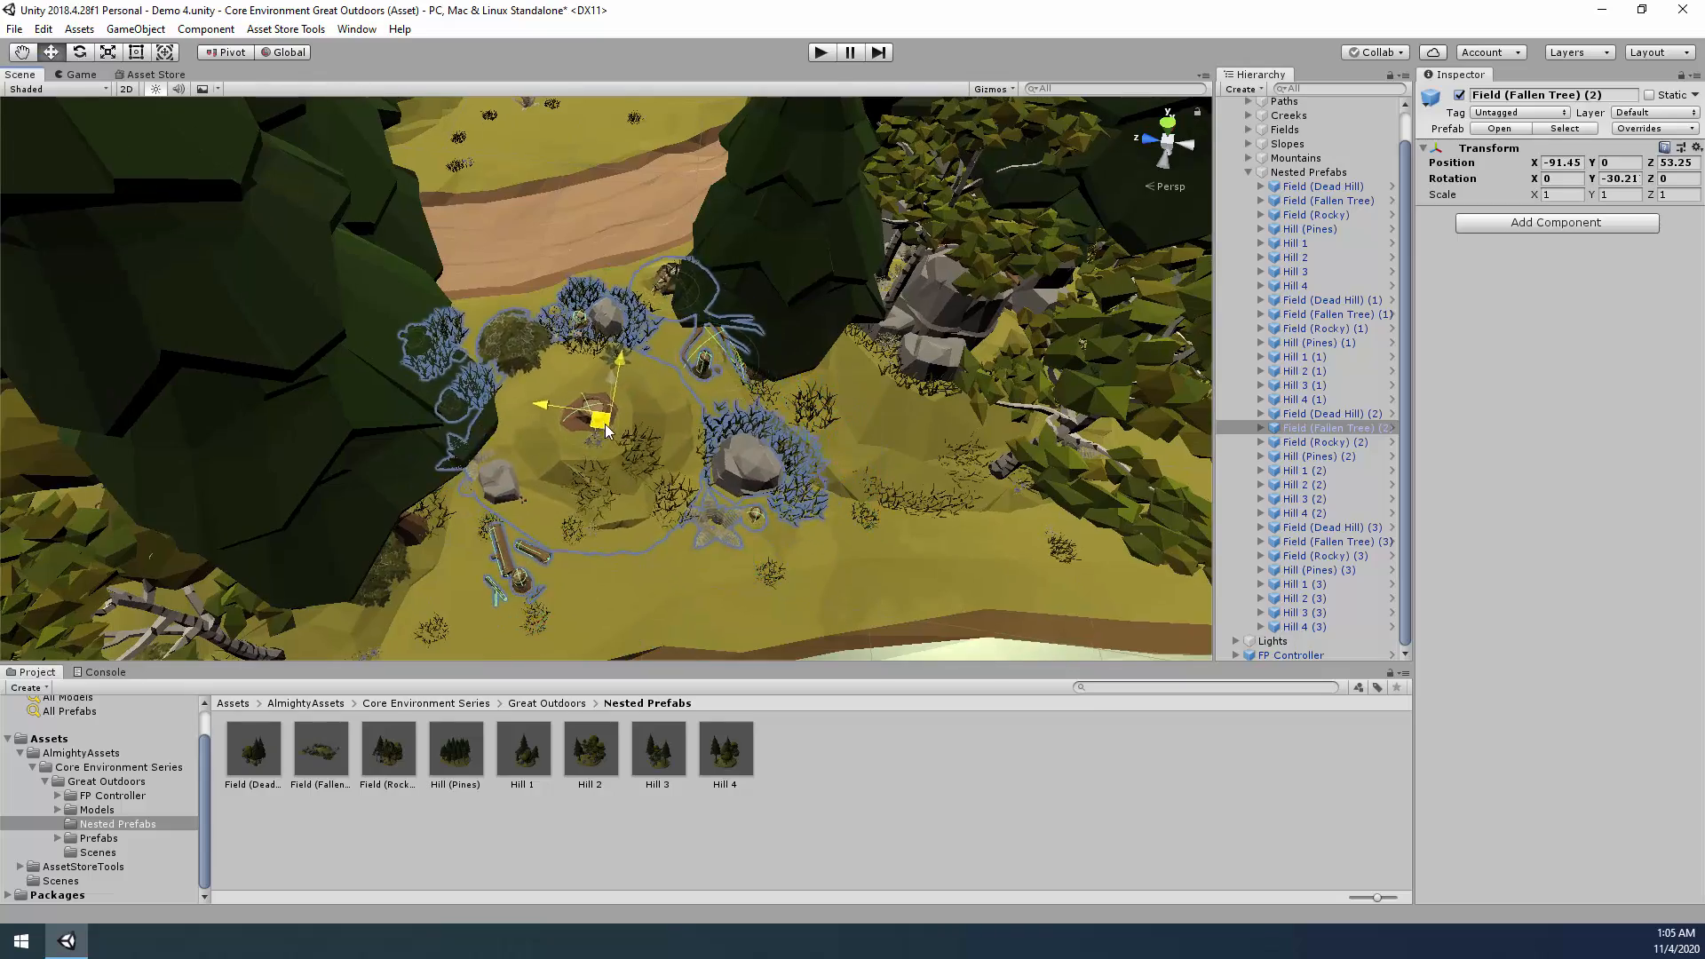
right_click_drag(605, 431, 671, 421)
Place and rotate Field (Rocky) (2) between the path and the mountain slope, at about X 17.4, Z 76.8.
left_click(1325, 443)
right_click_drag(853, 399, 1043, 416)
left_click_drag(1044, 416, 418, 404)
right_click_drag(418, 405, 908, 408)
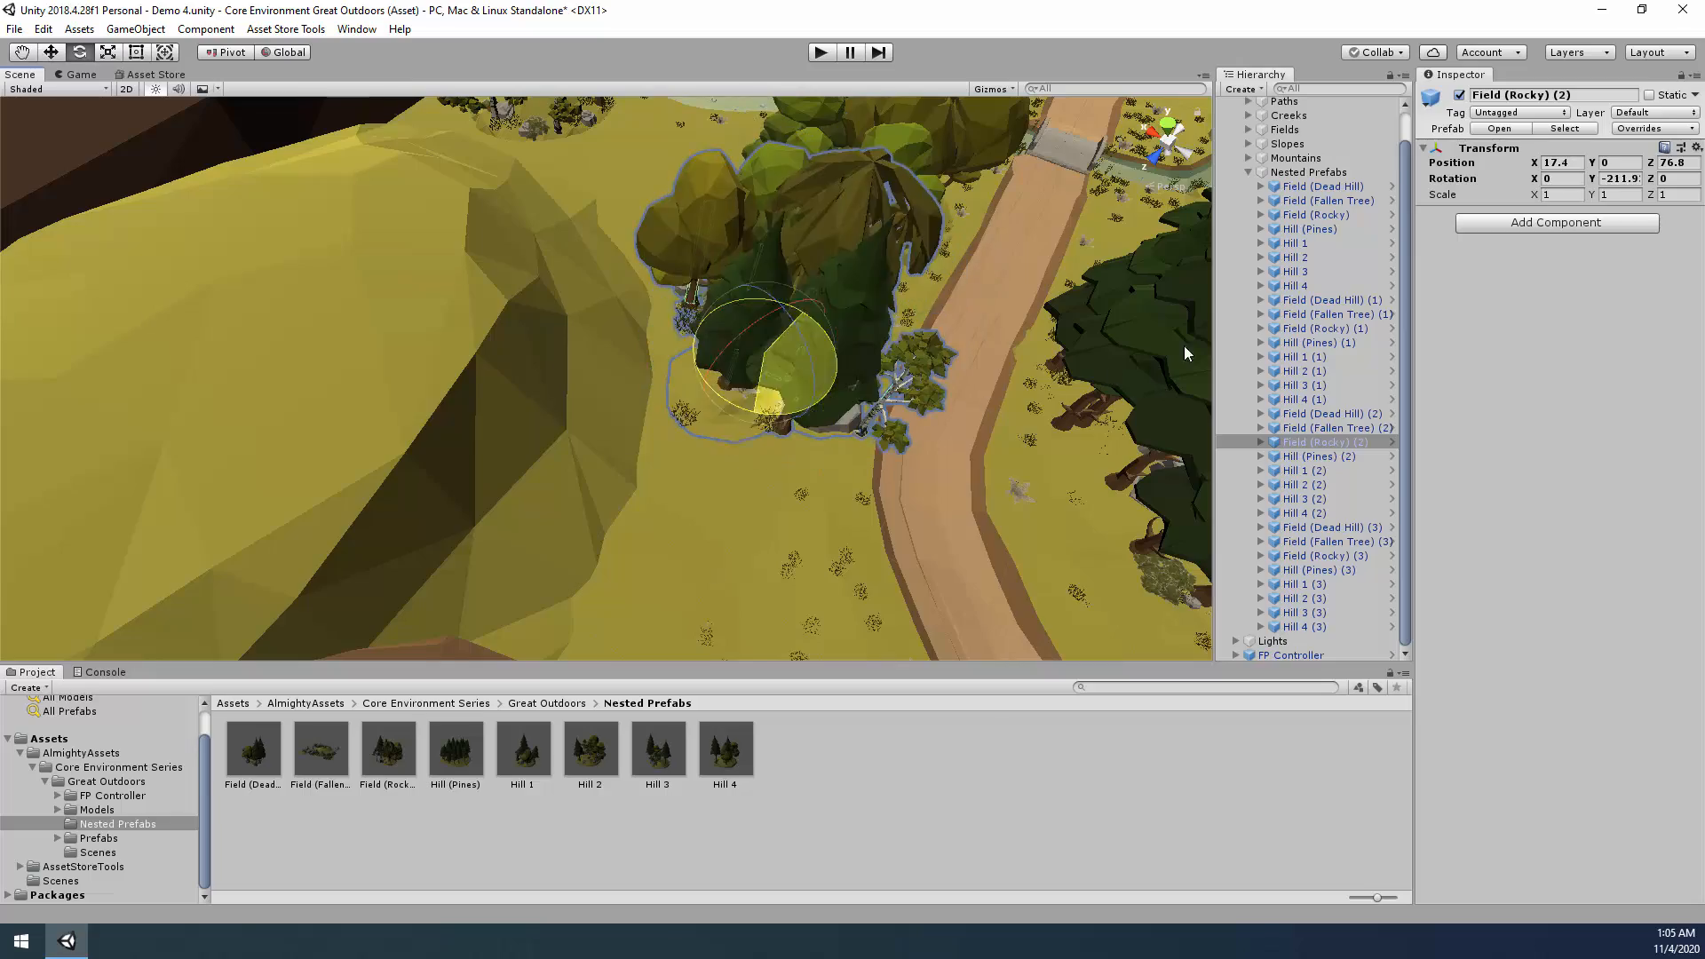
Move Hill (Pines) (2) beyond the creek's closed end, near about X -130.9, Z 112.8.
right_click_drag(1090, 401, 780, 438)
right_click_drag(561, 651, 471, 479)
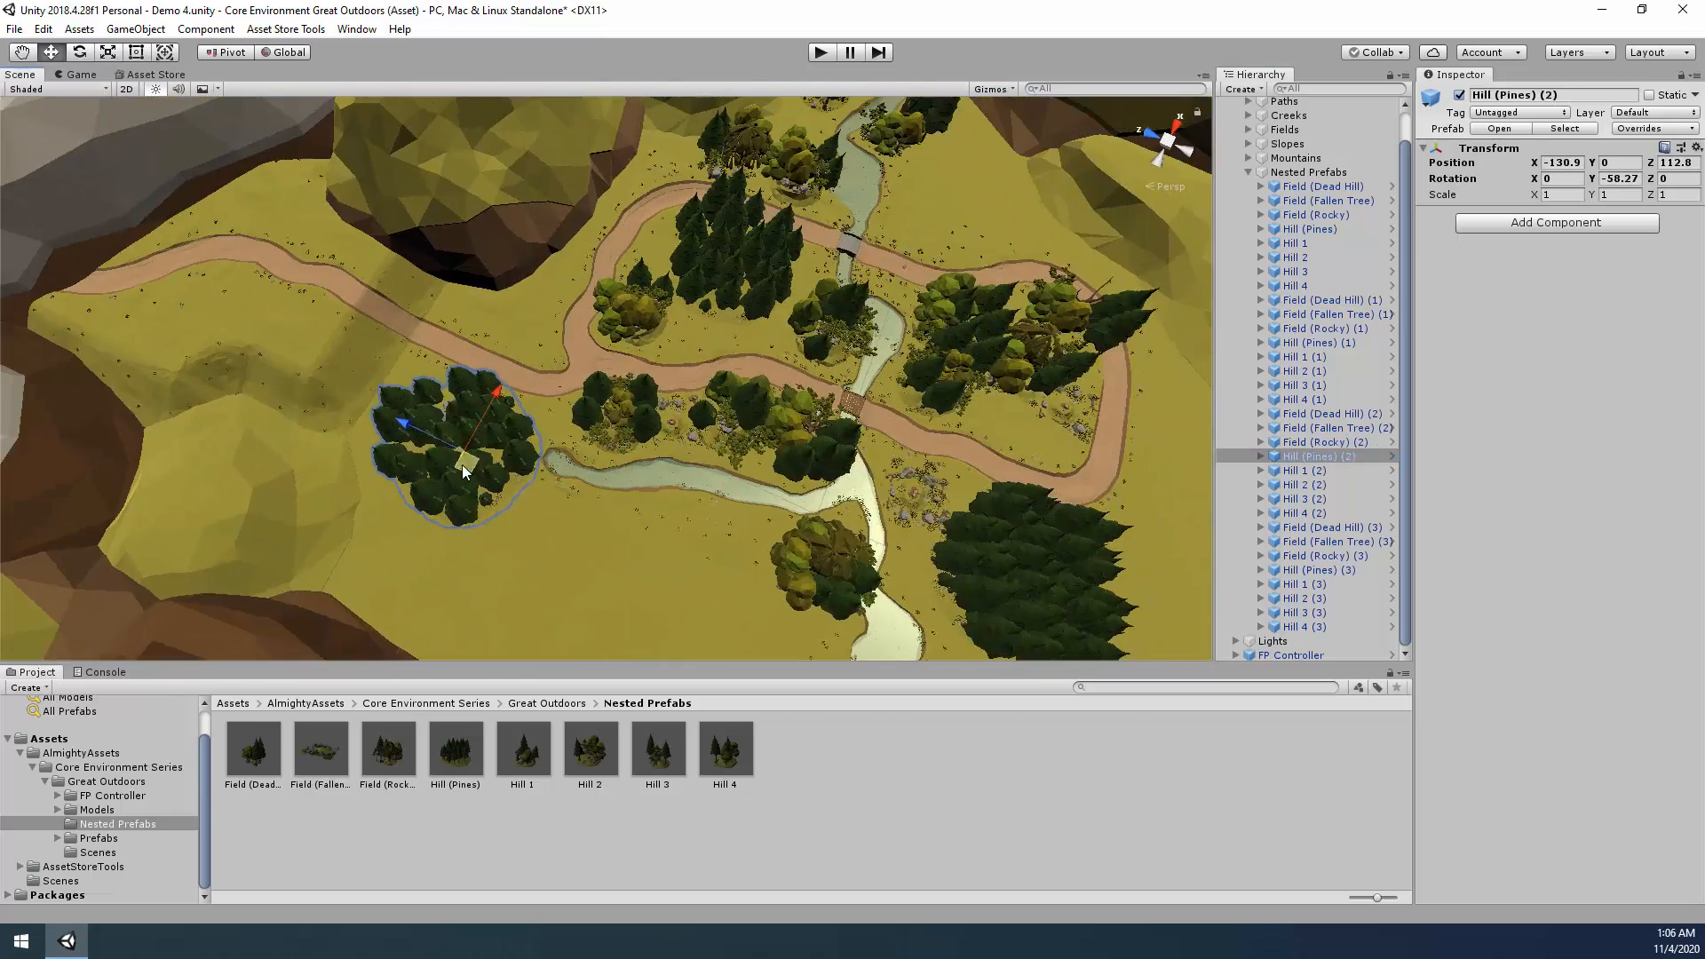
left_click_drag(468, 451, 449, 431)
Spread the Hill 1 (2) to Hill 4 (2) copies around the second pine cluster, with Hill 4 (2) at about X -168.3, Z 106.3.
left_click(1305, 471)
right_click_drag(1066, 417, 870, 382)
left_click_drag(833, 363, 460, 441)
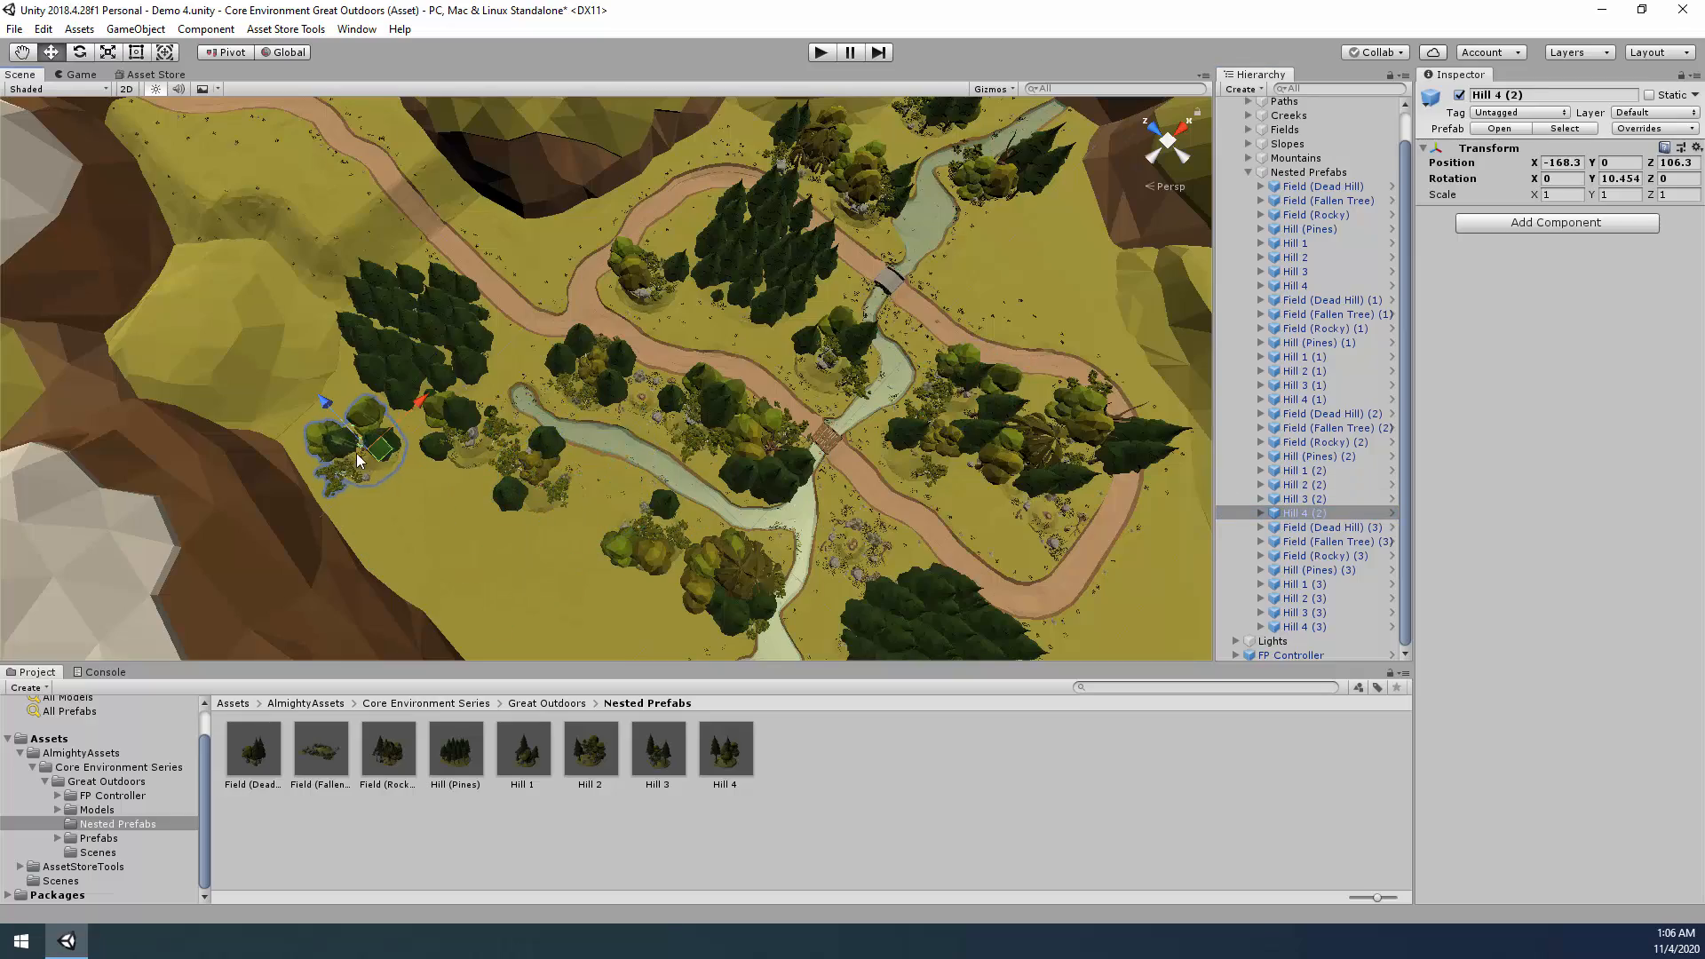
Place Field (Dead Hill) (3) along the creek's outer bank, near about X -130.2, Z 37.6.
right_click_drag(740, 531, 925, 468)
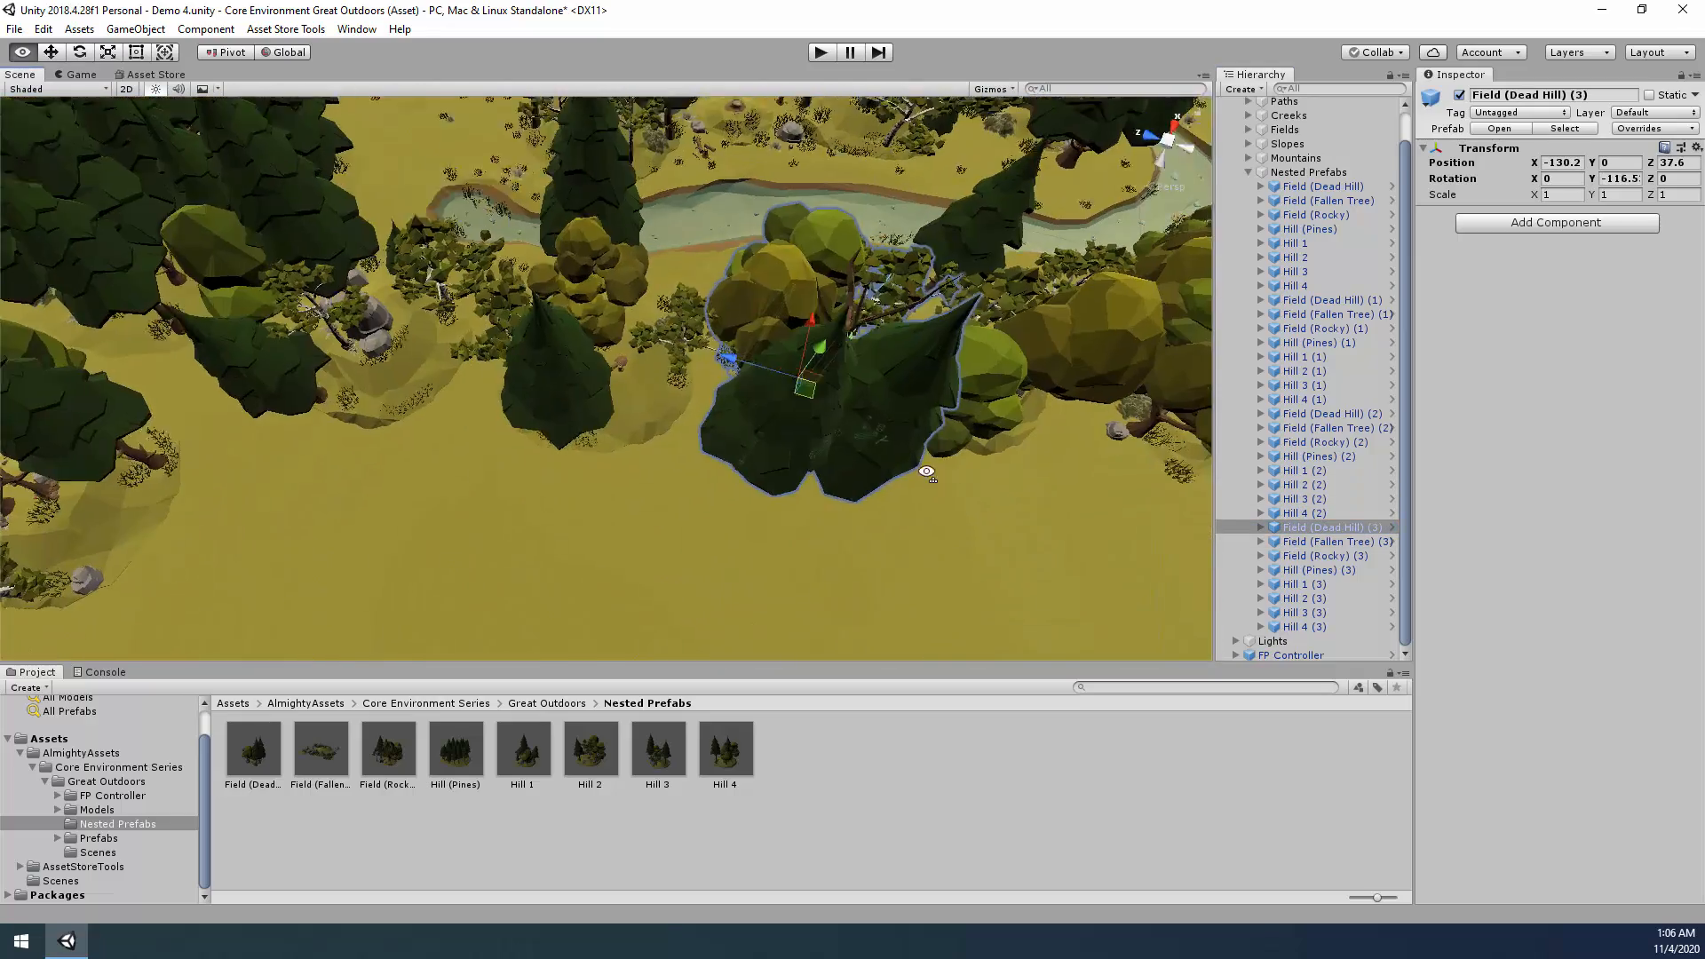
left_click_drag(806, 380, 782, 371)
right_click_drag(1043, 416, 1194, 511)
left_click_drag(489, 293, 555, 373)
right_click_drag(569, 400, 875, 484)
Move Field (Fallen Tree) (3) beside the entry path at about X -80.3, Z 115.5 and adjust its rotation.
left_click(1294, 543)
left_click_drag(744, 507, 962, 640)
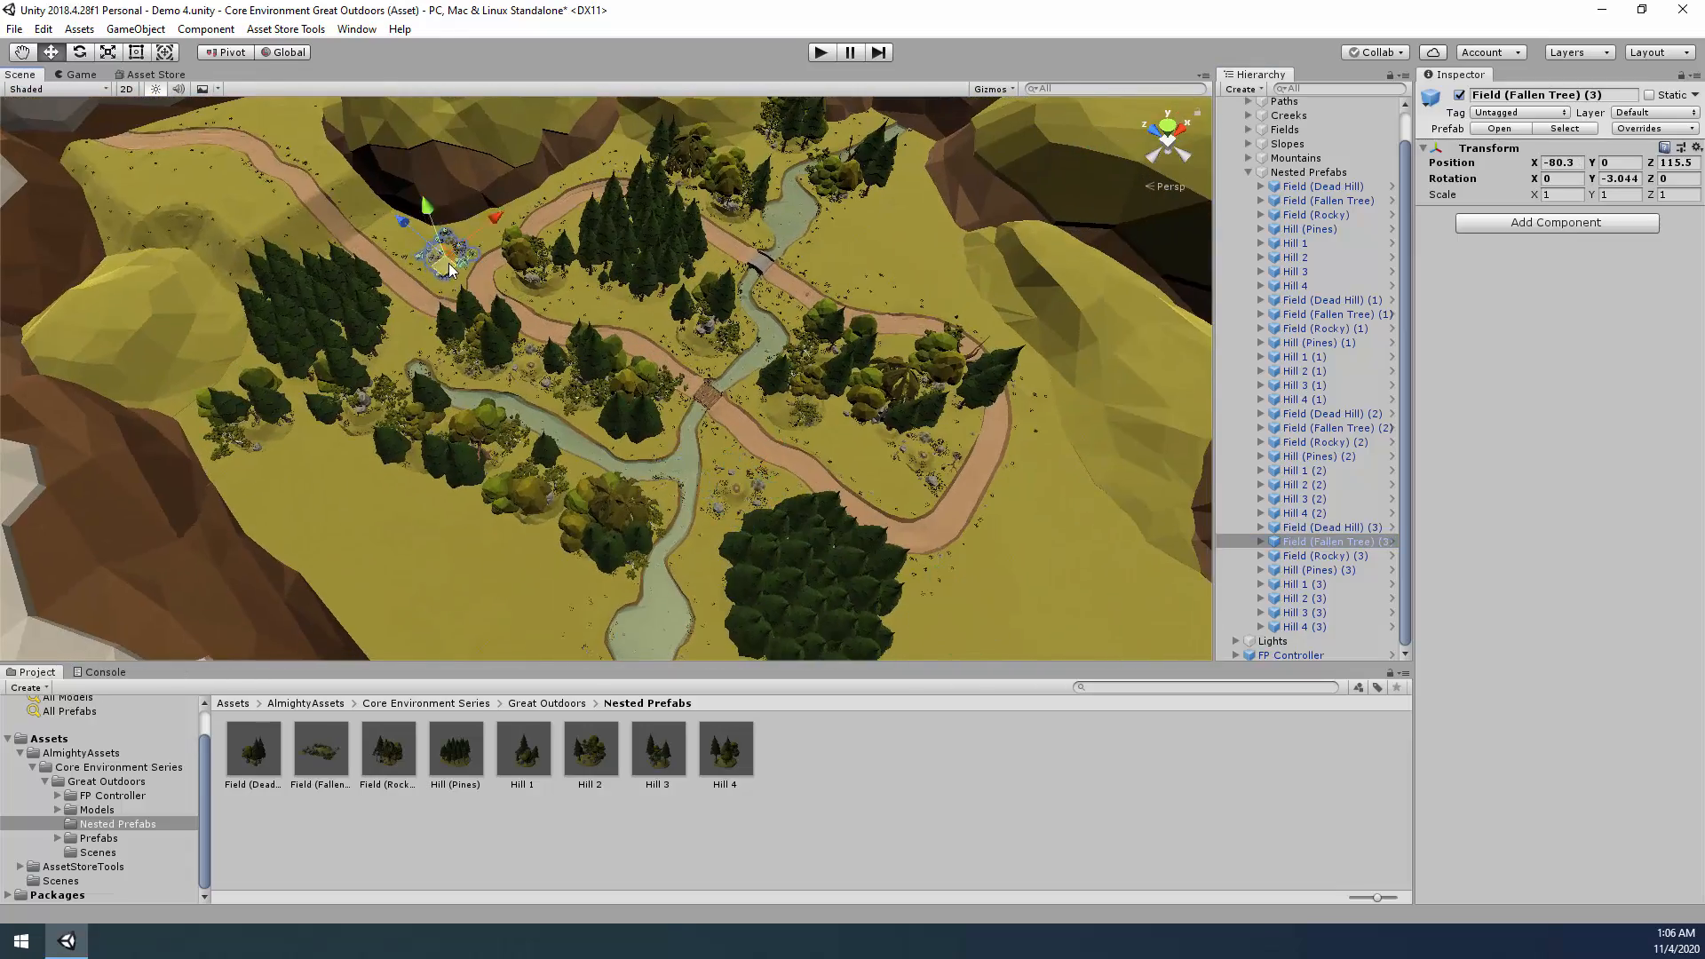
key("f")
key("e")
left_click_drag(635, 449, 625, 410)
key("w")
left_click_drag(594, 387, 591, 414)
Move Field (Rocky) (3) beside the path near the stone bridge, at about X 16.4, Z 1.5.
left_click(1324, 557)
key("f")
right_click_drag(826, 459, 712, 391)
left_click_drag(565, 464, 952, 316)
right_click_drag(952, 317, 1376, 373)
left_click_drag(842, 417, 833, 450)
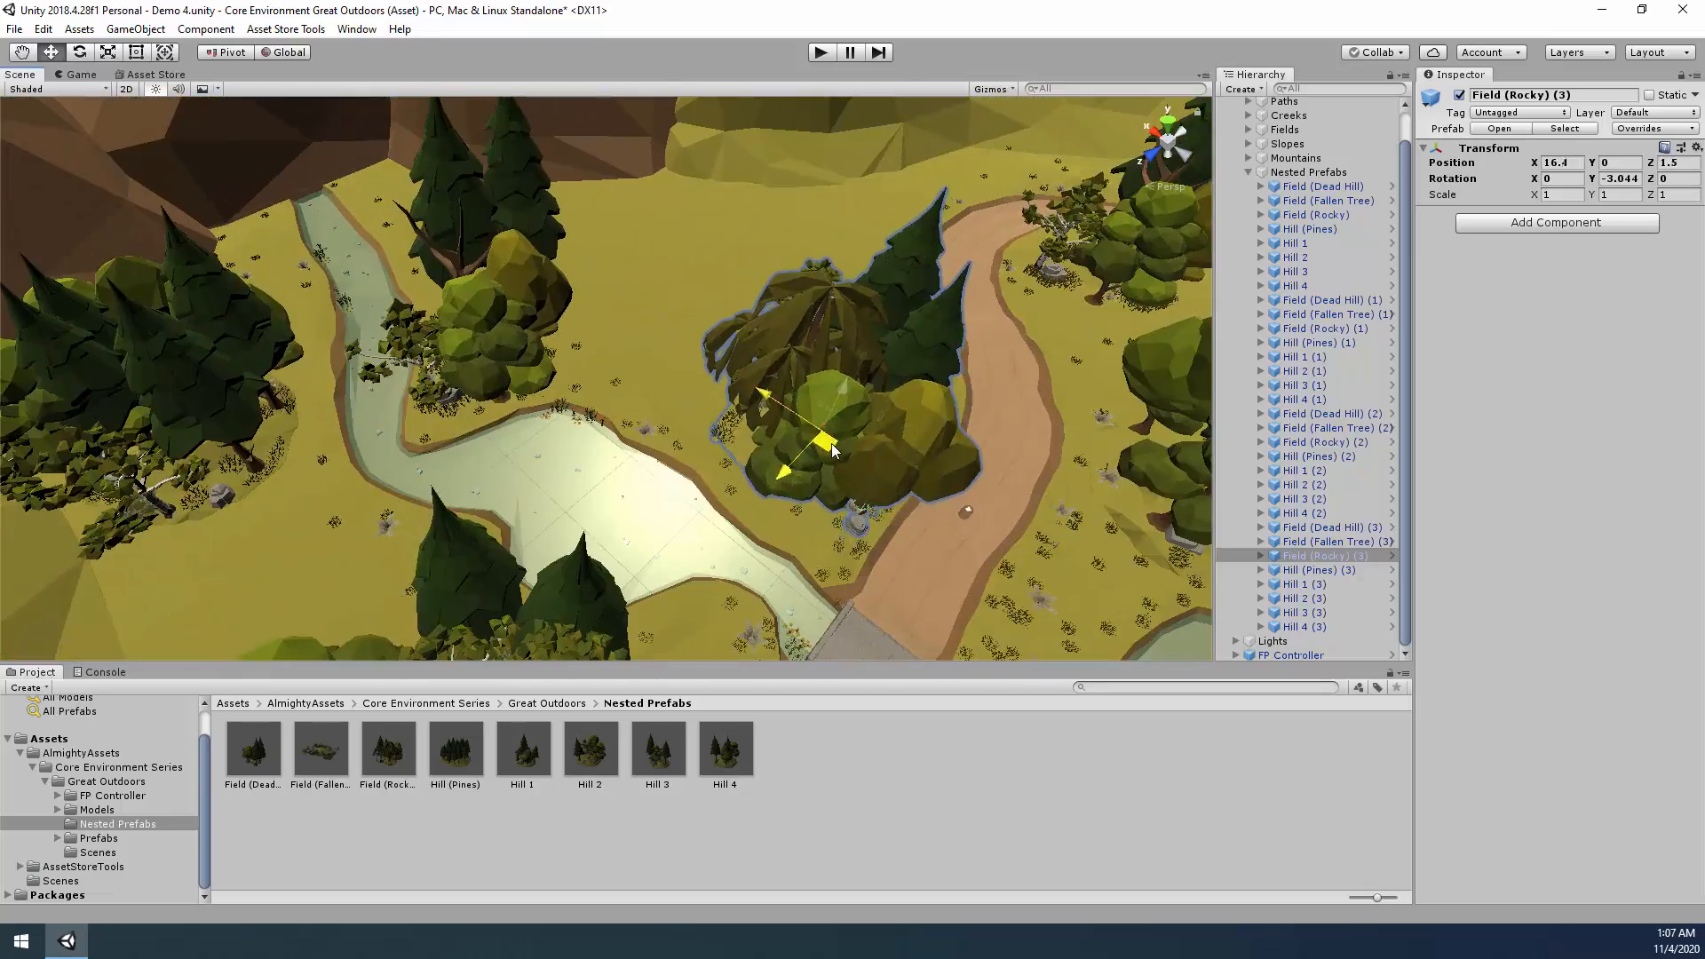
Move Hill (Pines) (3) outside the path loop, on the open ground past the stone bridge.
left_click(1319, 570)
right_click_drag(852, 391, 924, 461)
left_click_drag(979, 453, 324, 390)
right_click_drag(498, 427, 1155, 551)
Shift Hill 1 (3) away from its duplicated position toward the path loop.
left_click(1302, 585)
right_click_drag(977, 497, 471, 462)
left_click_drag(481, 454, 497, 330)
right_click_drag(569, 373, 711, 365)
Shift the original Hill (Pines) group inside the path bend to about X -24.7, Z 66.7.
left_click(484, 382)
right_click_drag(486, 384, 804, 448)
left_click_drag(702, 449, 673, 437)
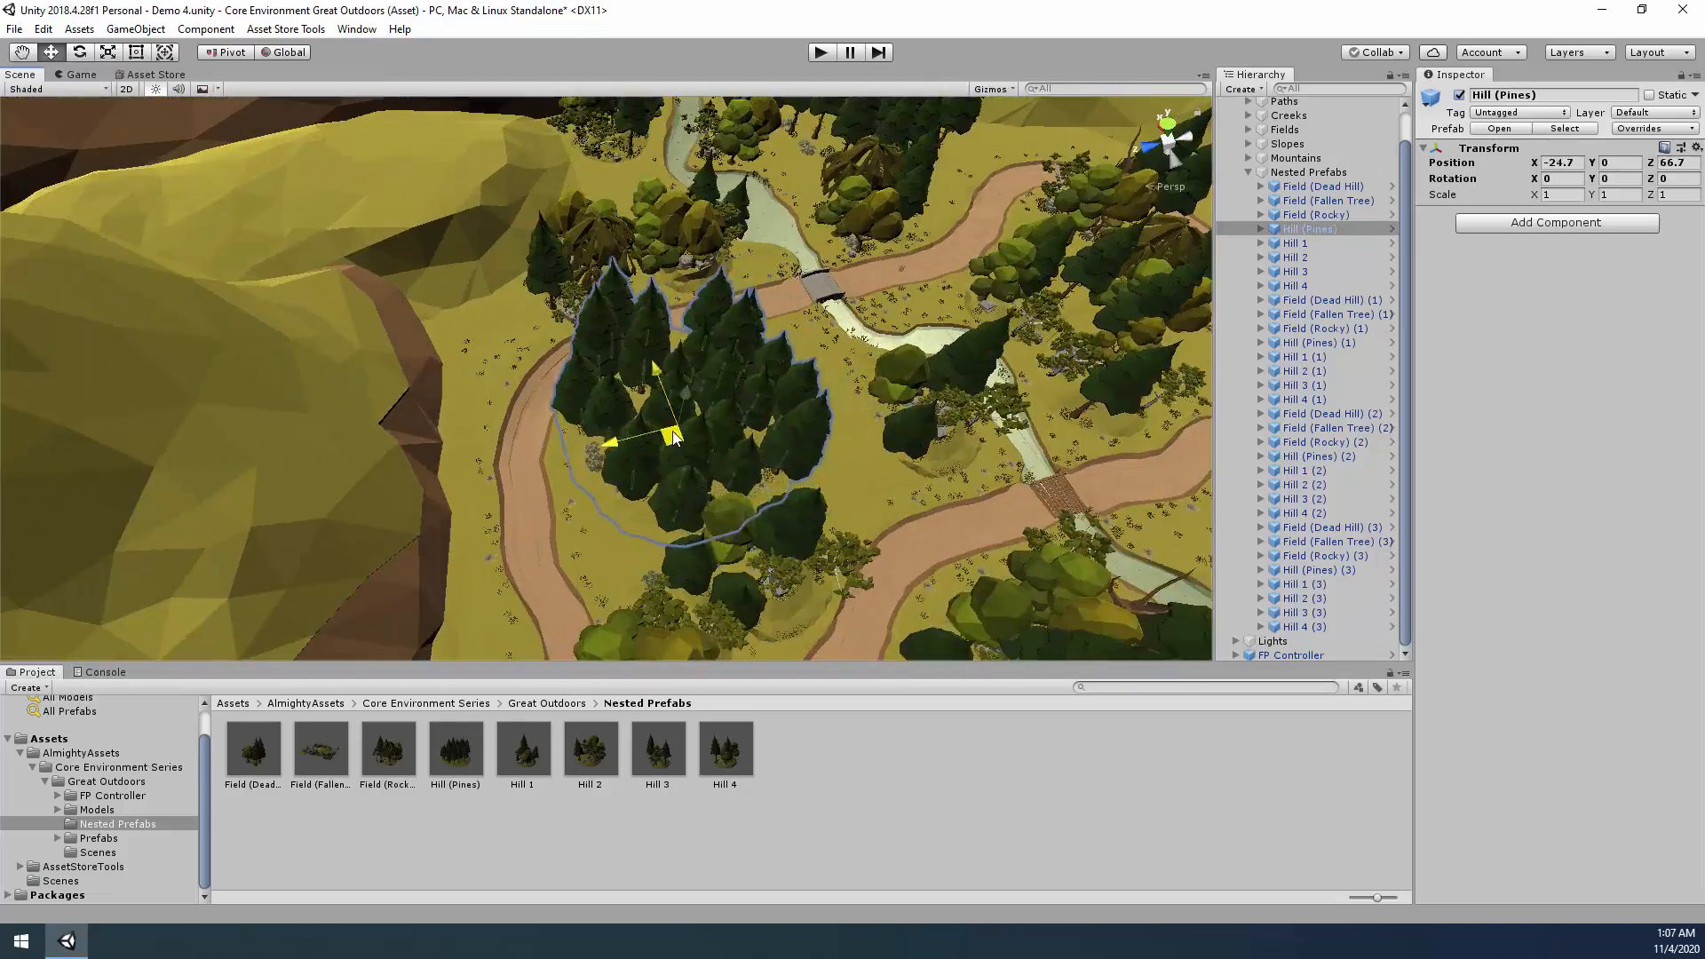
right_click_drag(672, 437, 875, 427)
left_click_drag(914, 355, 955, 389)
Move Hill 1 (3) inside the path loop, around X -41.4, Z -49.7.
right_click_drag(924, 390, 569, 435)
left_click(533, 391)
left_click_drag(560, 431, 578, 449)
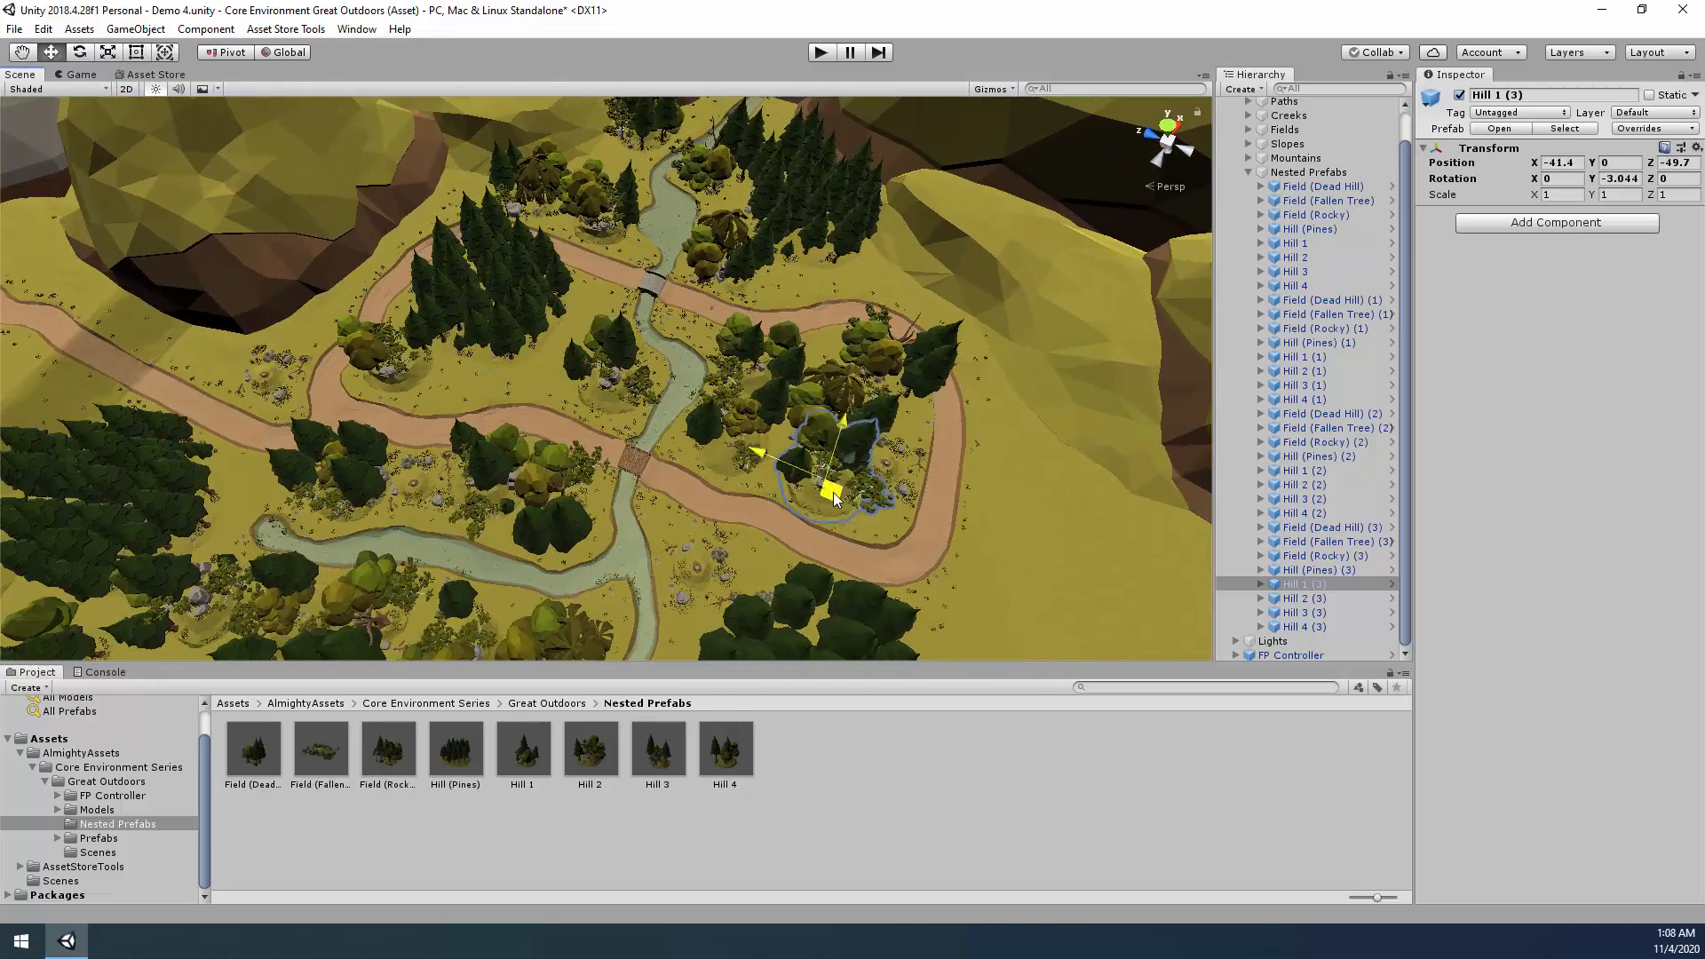
Place Hill 2 (3) inside the path loop's bend, near about X -40.4, Z -47.6.
double_click(1295, 599)
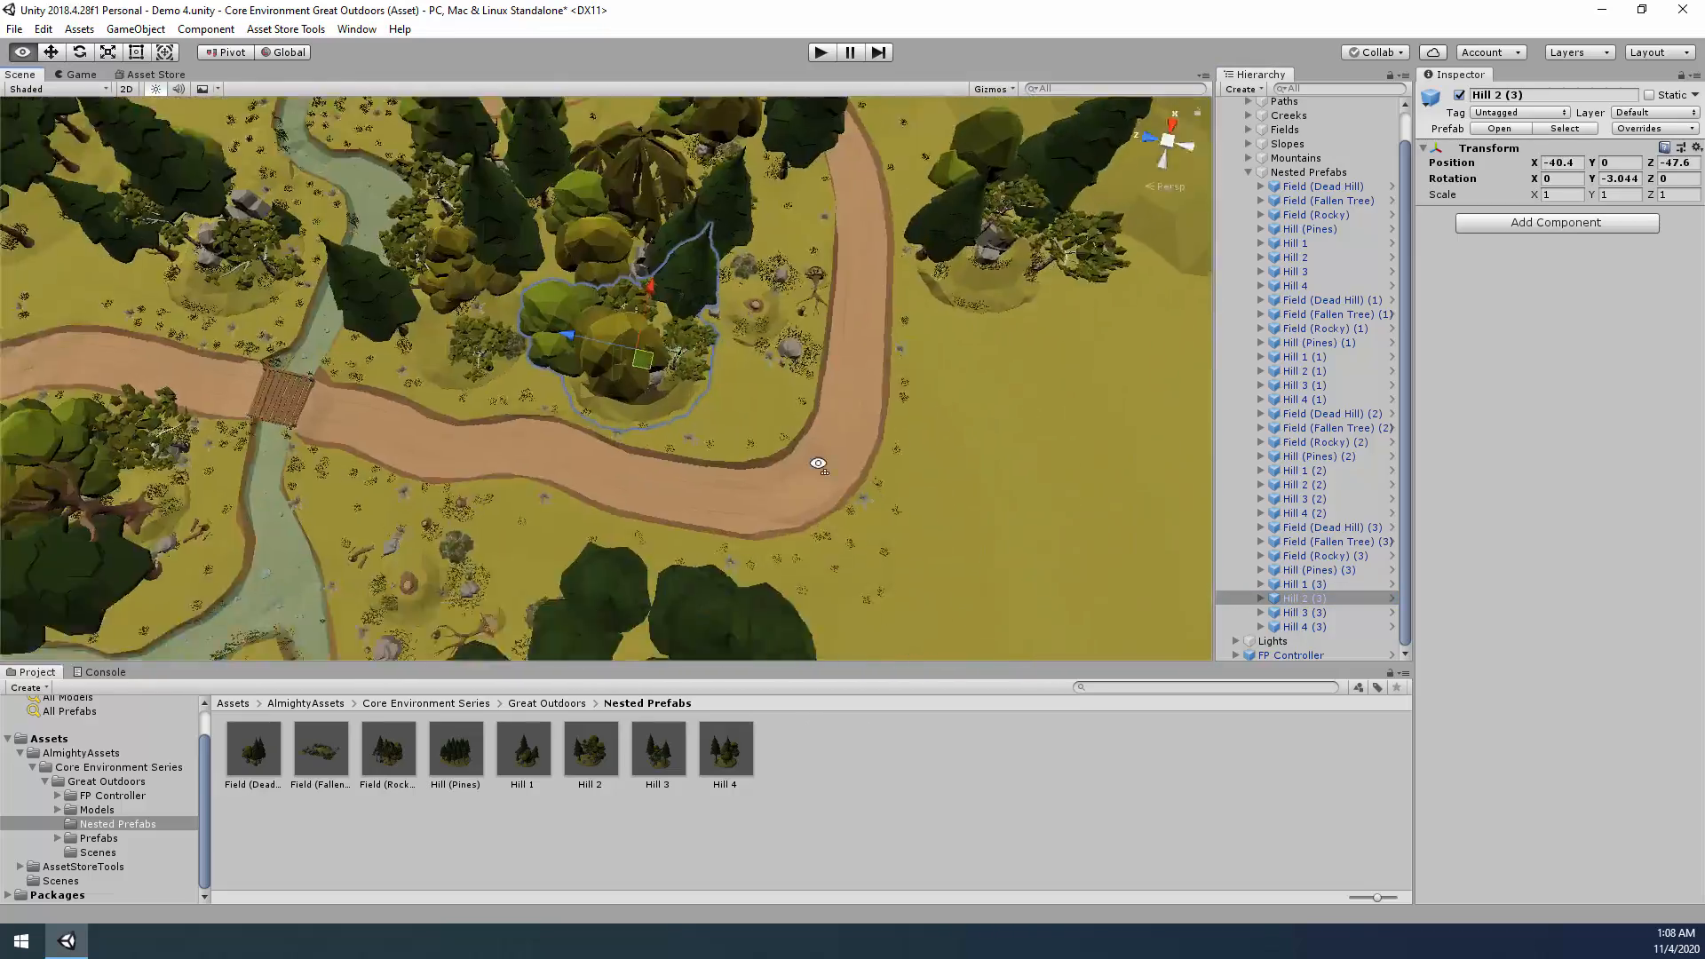
left_click_drag(882, 395, 842, 412)
right_click_drag(842, 412, 657, 381)
Move Hill 3 (3) to the open ground outside the path loop's bend.
right_click_drag(986, 498, 897, 436)
left_click_drag(462, 267, 1088, 531)
right_click_drag(1088, 532, 782, 522)
Bring Hill 4 (3) back from the far creek toward the path loop.
double_click(1304, 627)
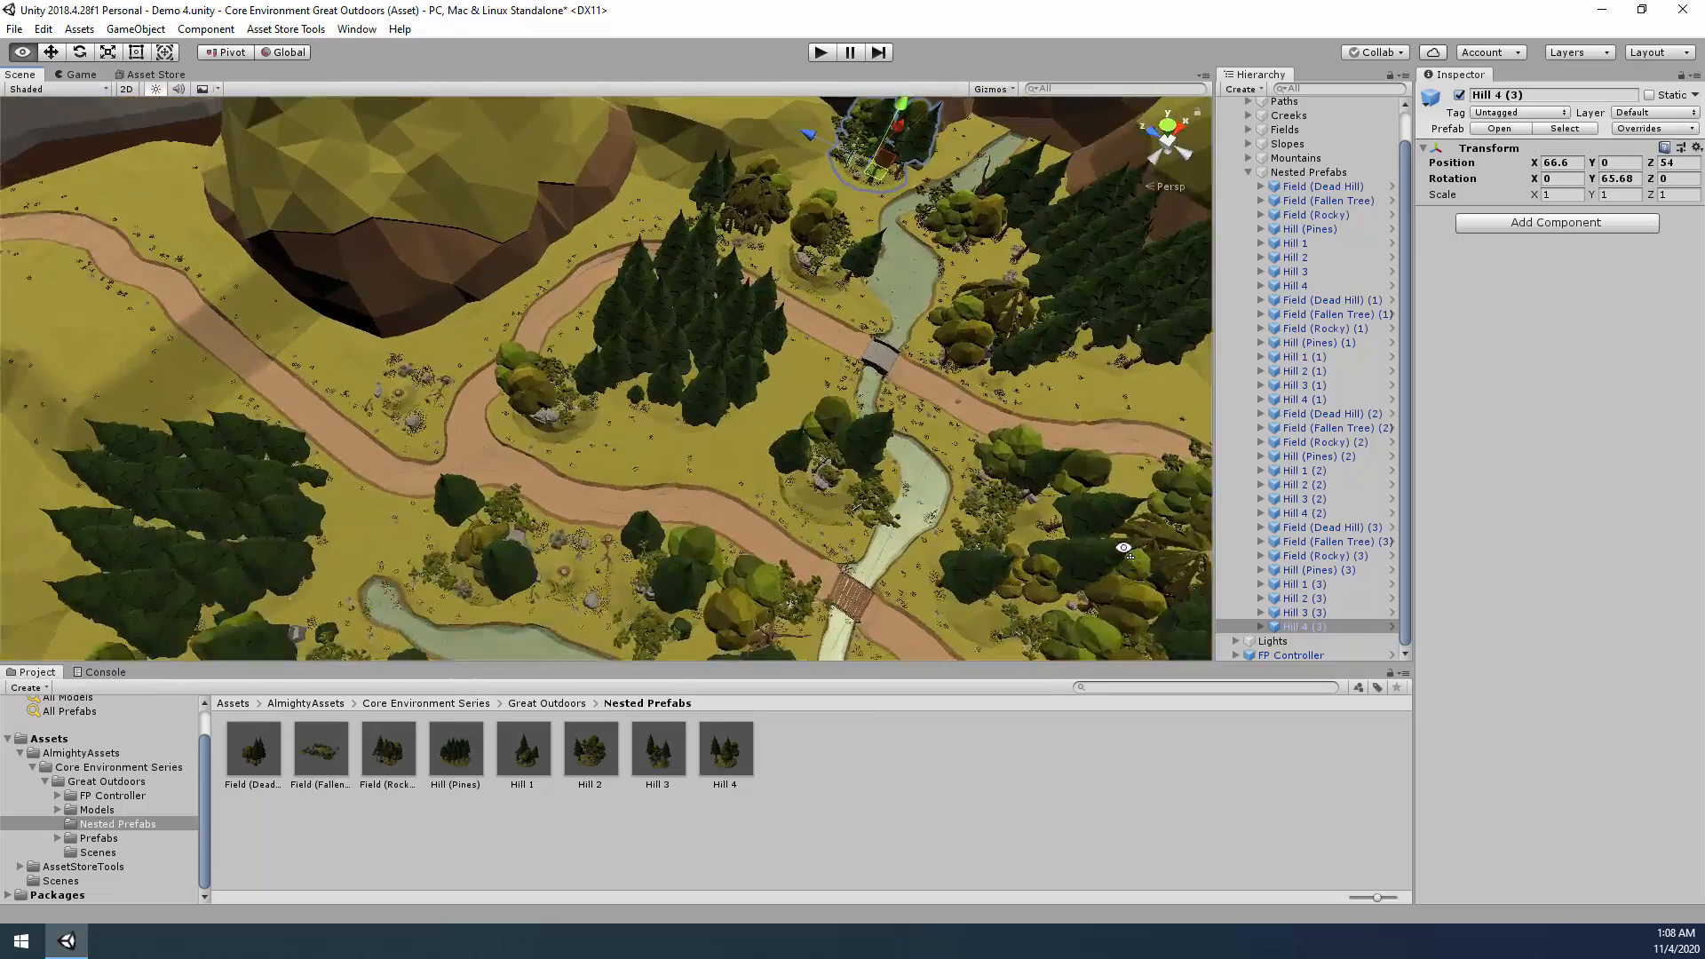
right_click_drag(1124, 548, 950, 549)
left_click_drag(857, 298, 612, 514)
right_click_drag(612, 513, 297, 467)
Add duplicated Hill (Pines) clusters beside the mountains, placing Hill (Pines) (6) at about X -140.3, Z -125.3 with a Y rotation of 74.009.
left_click_drag(733, 395, 388, 599)
right_click_drag(388, 599, 684, 519)
left_click_drag(684, 519, 1097, 427)
right_click_drag(1097, 426, 859, 531)
right_click_drag(769, 476, 846, 436)
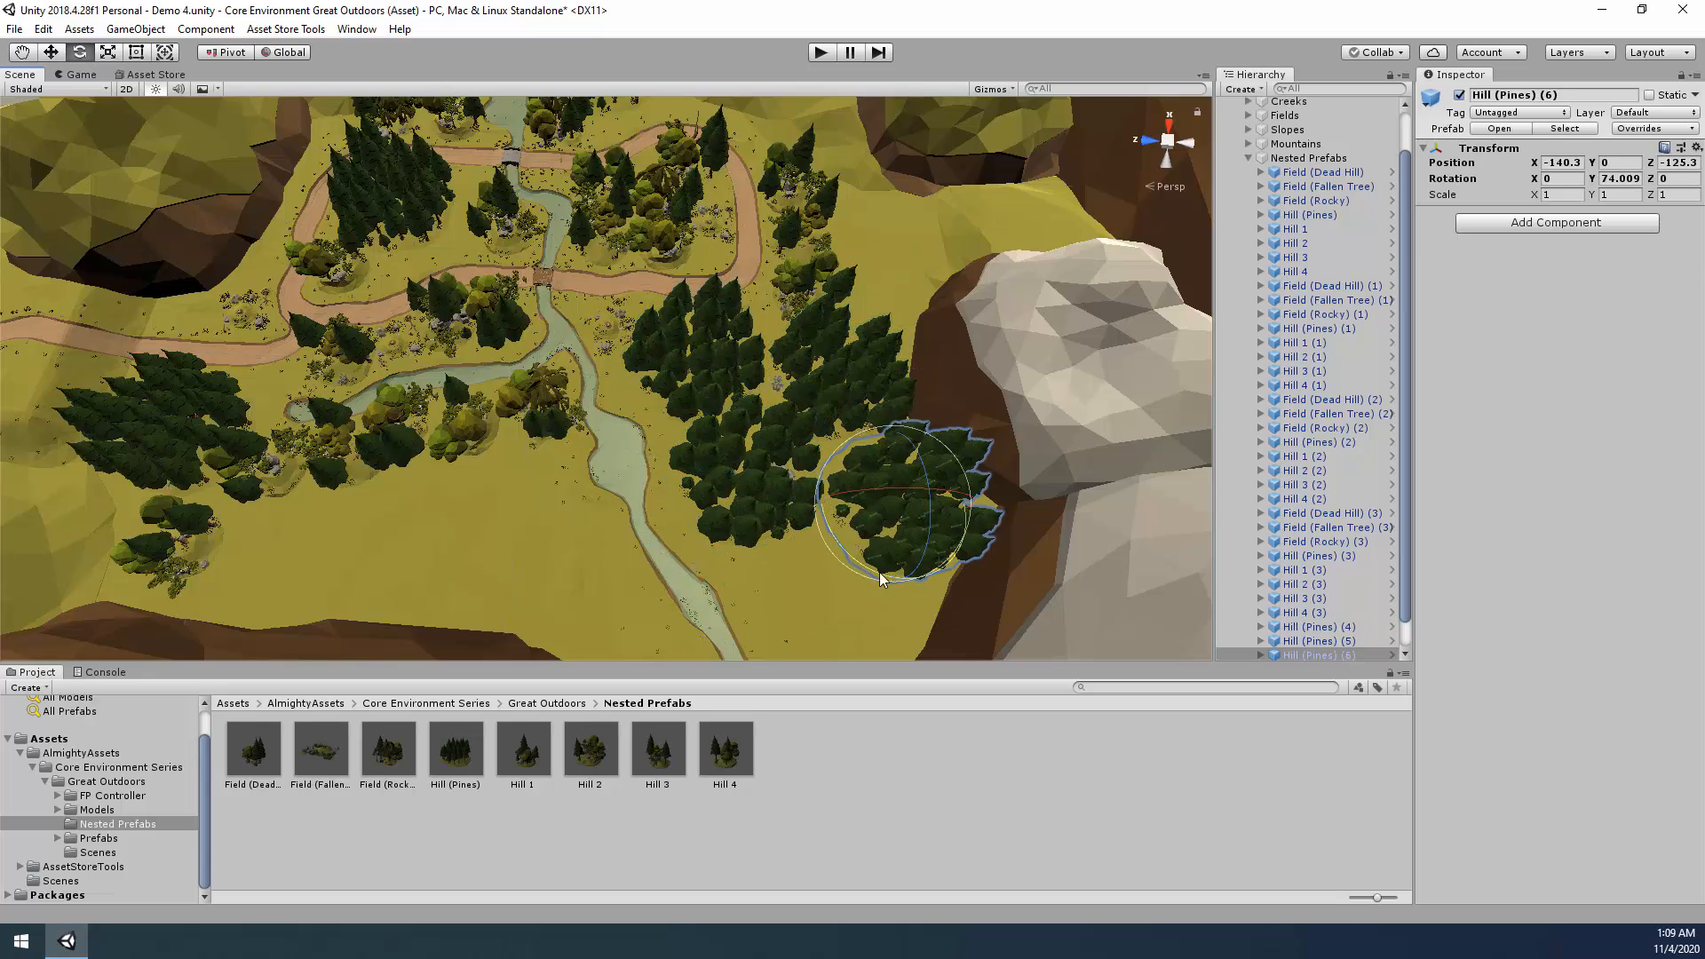
Place the Hill (Pines) (7) copy by the creek near the mountains, at about X -176.1, Z -98.6, with a Y rotation of 65.959.
left_click_drag(886, 515, 825, 611)
left_click_drag(710, 532, 899, 538, "alt")
key("e")
left_click_drag(870, 494, 812, 461)
left_click_drag(826, 480, 844, 458, "alt")
key("w")
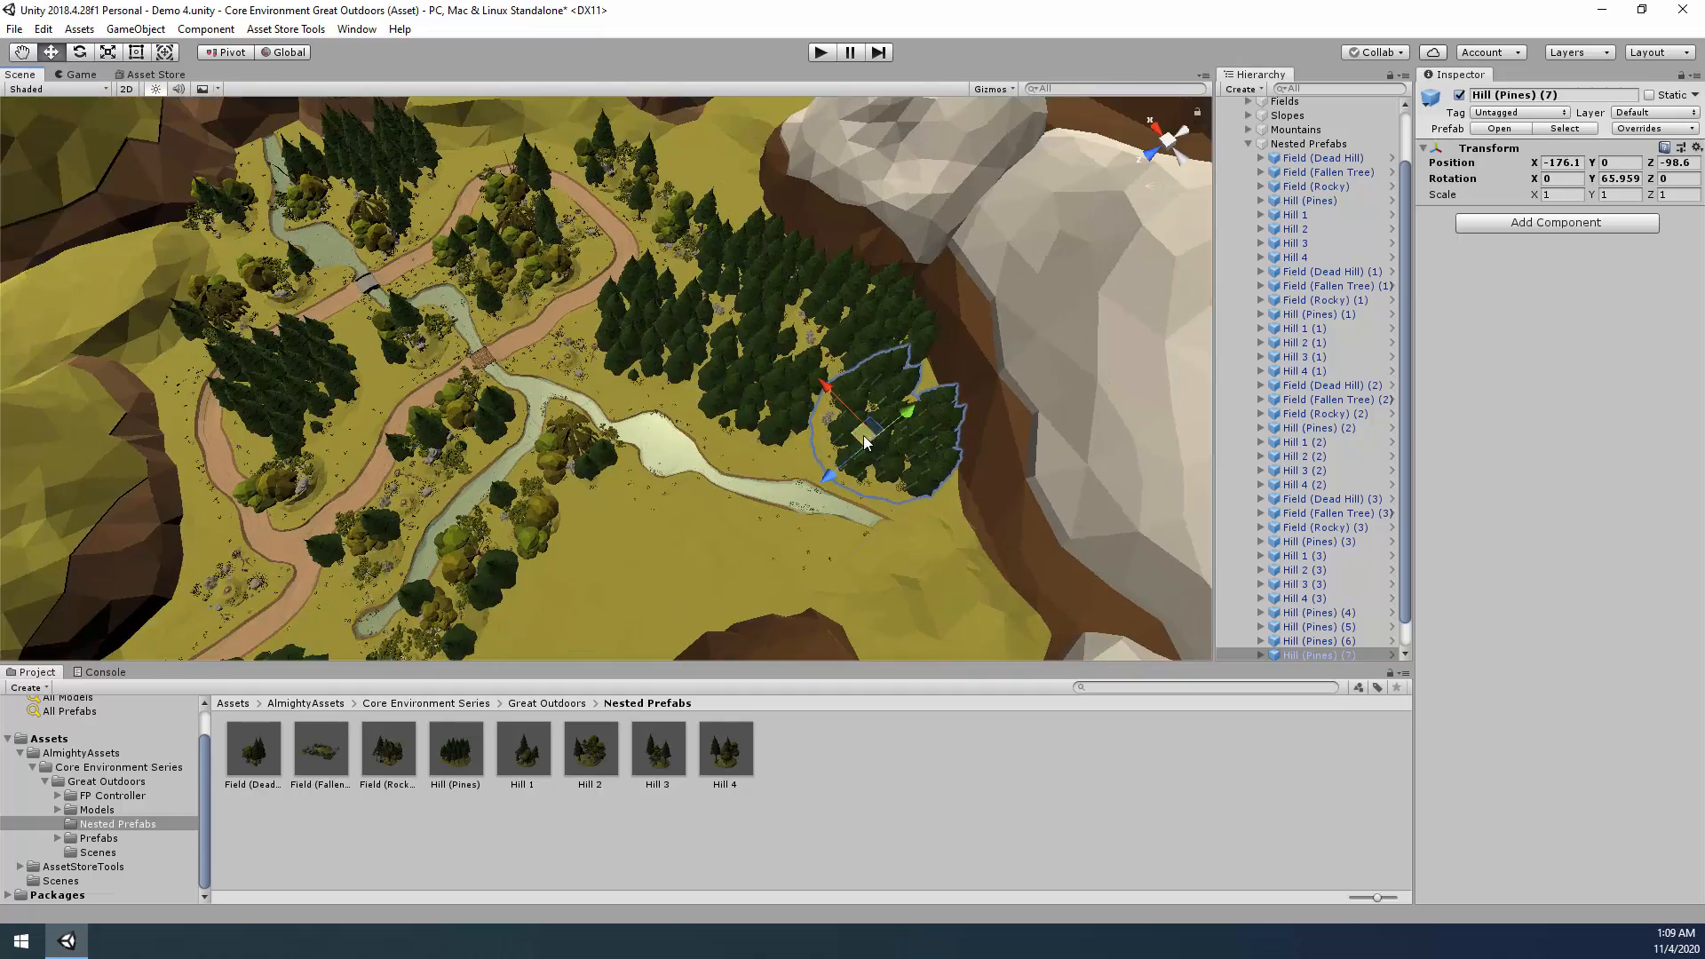
Duplicate the pine cluster across the creek and place Hill (Pines) (8) at about X -164.1, Z 40.5.
left_click_drag(1037, 504, 1021, 532, "alt")
key("ctrl+d")
left_click_drag(860, 424, 707, 564)
scroll(1315, 590, "down", 2)
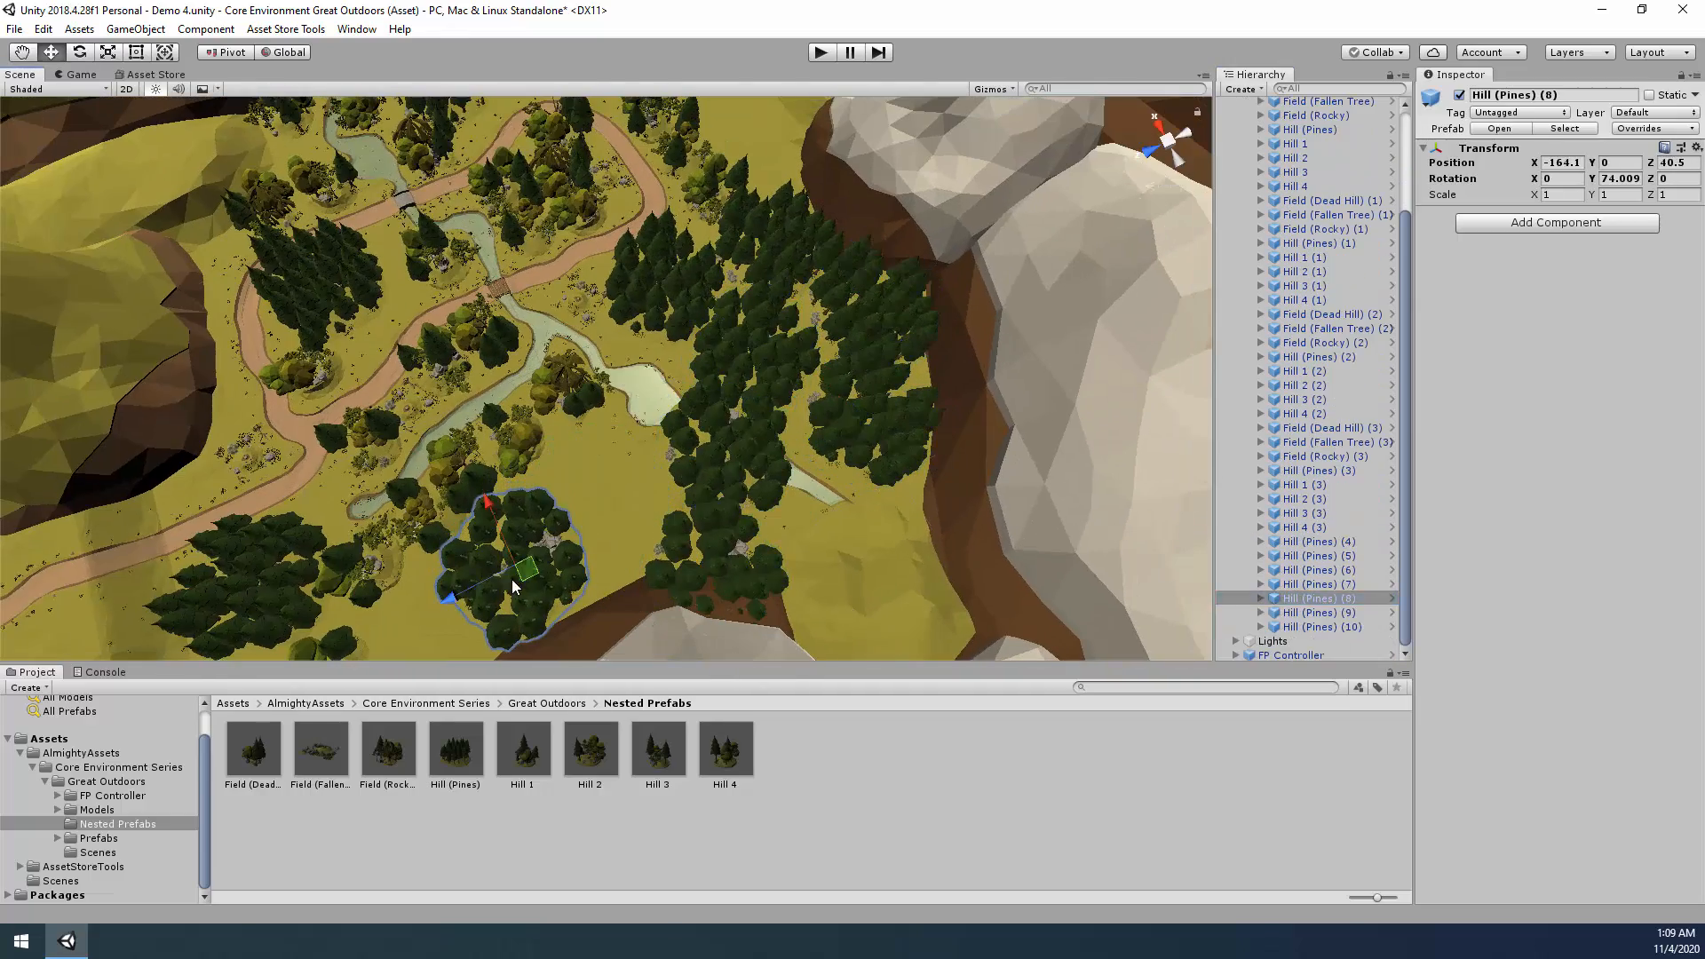
Position Hill (Pines) (9) between the neighbouring pine clusters at about X -150.8, Z -5.4, with a Y rotation of 35.27.
left_click_drag(602, 549, 632, 544)
key("ctrl+z")
left_click_drag(648, 524, 661, 486, "alt")
scroll(661, 486, "up", 3)
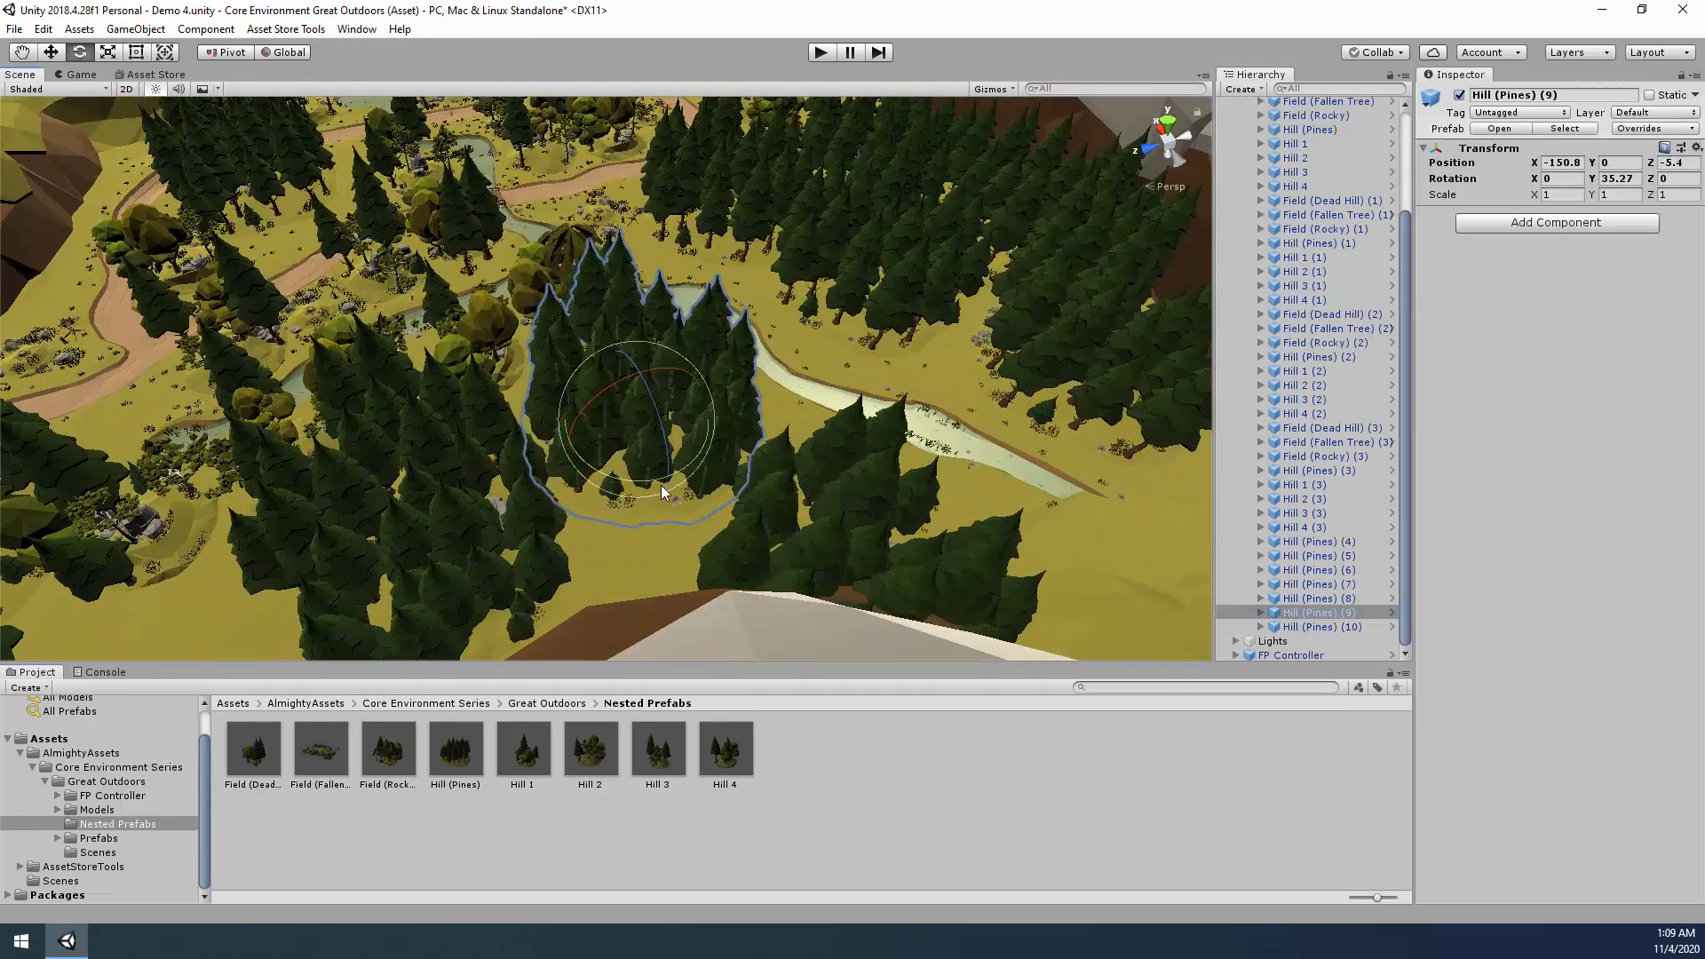
key("w")
Place Hill (Pines) (10) between the creek and snowy mountain at about X -185.9, Z -30.5, with a Y rotation of about -31.41.
left_click_drag(869, 402, 499, 391, "alt")
left_click_drag(533, 409, 853, 475, "alt")
left_click(852, 475)
left_click_drag(853, 475, 968, 556, "alt")
left_click_drag(806, 462, 793, 349)
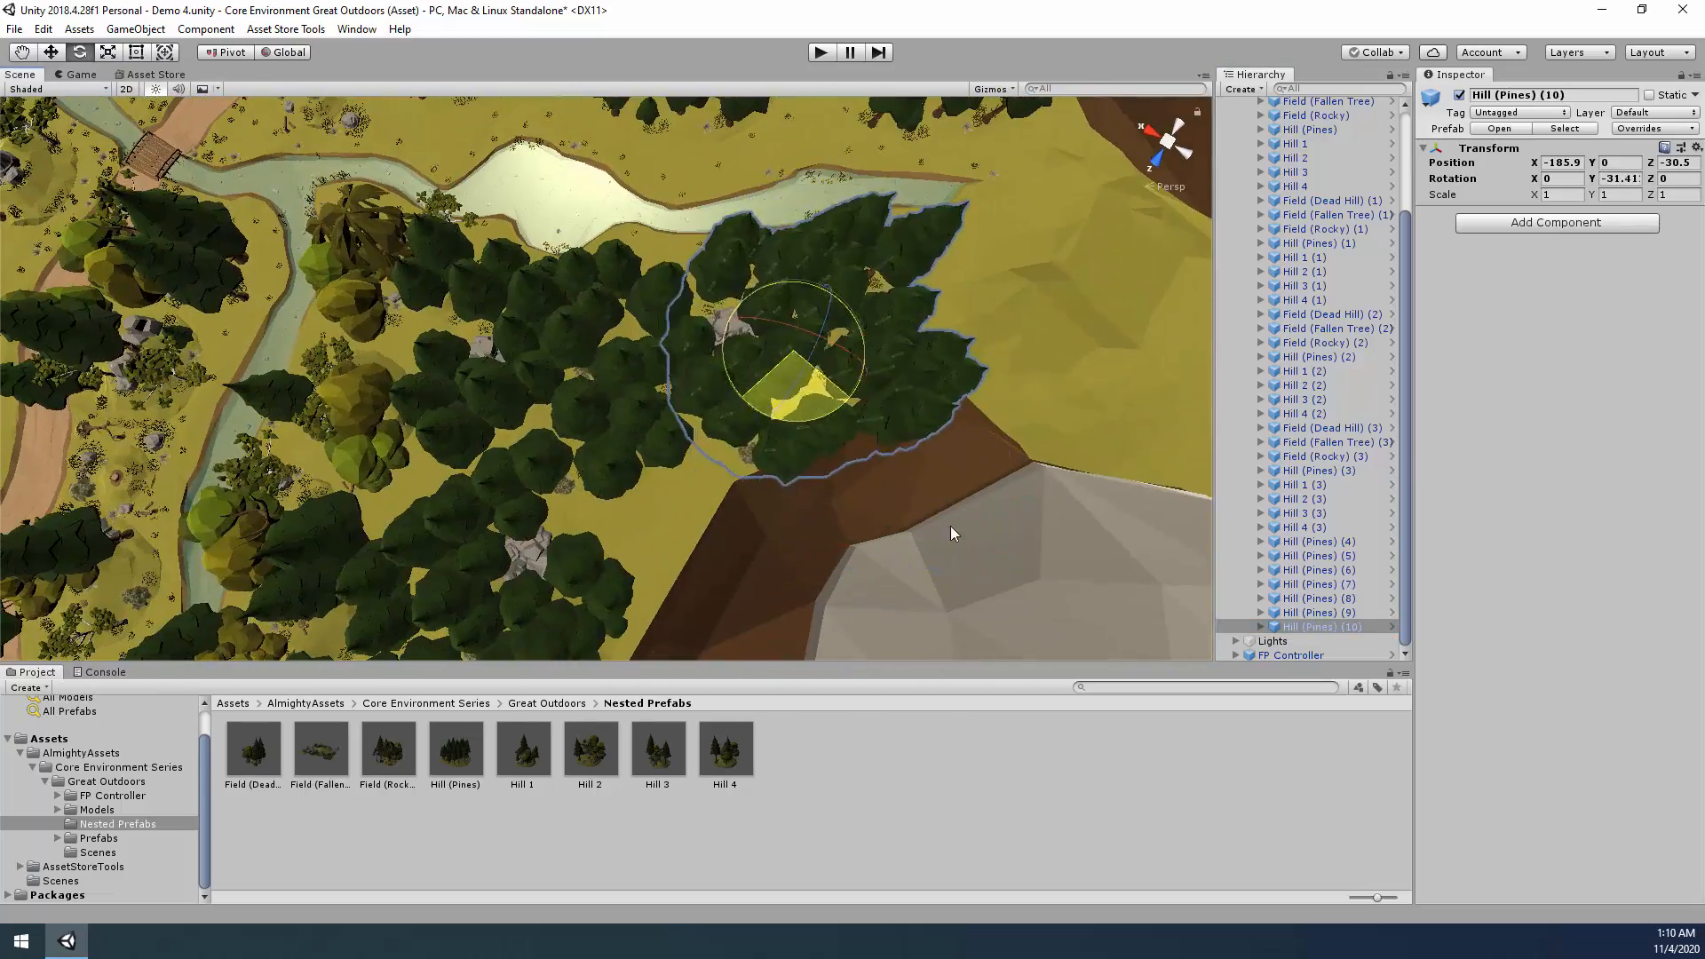
left_click_drag(950, 533, 573, 400, "alt")
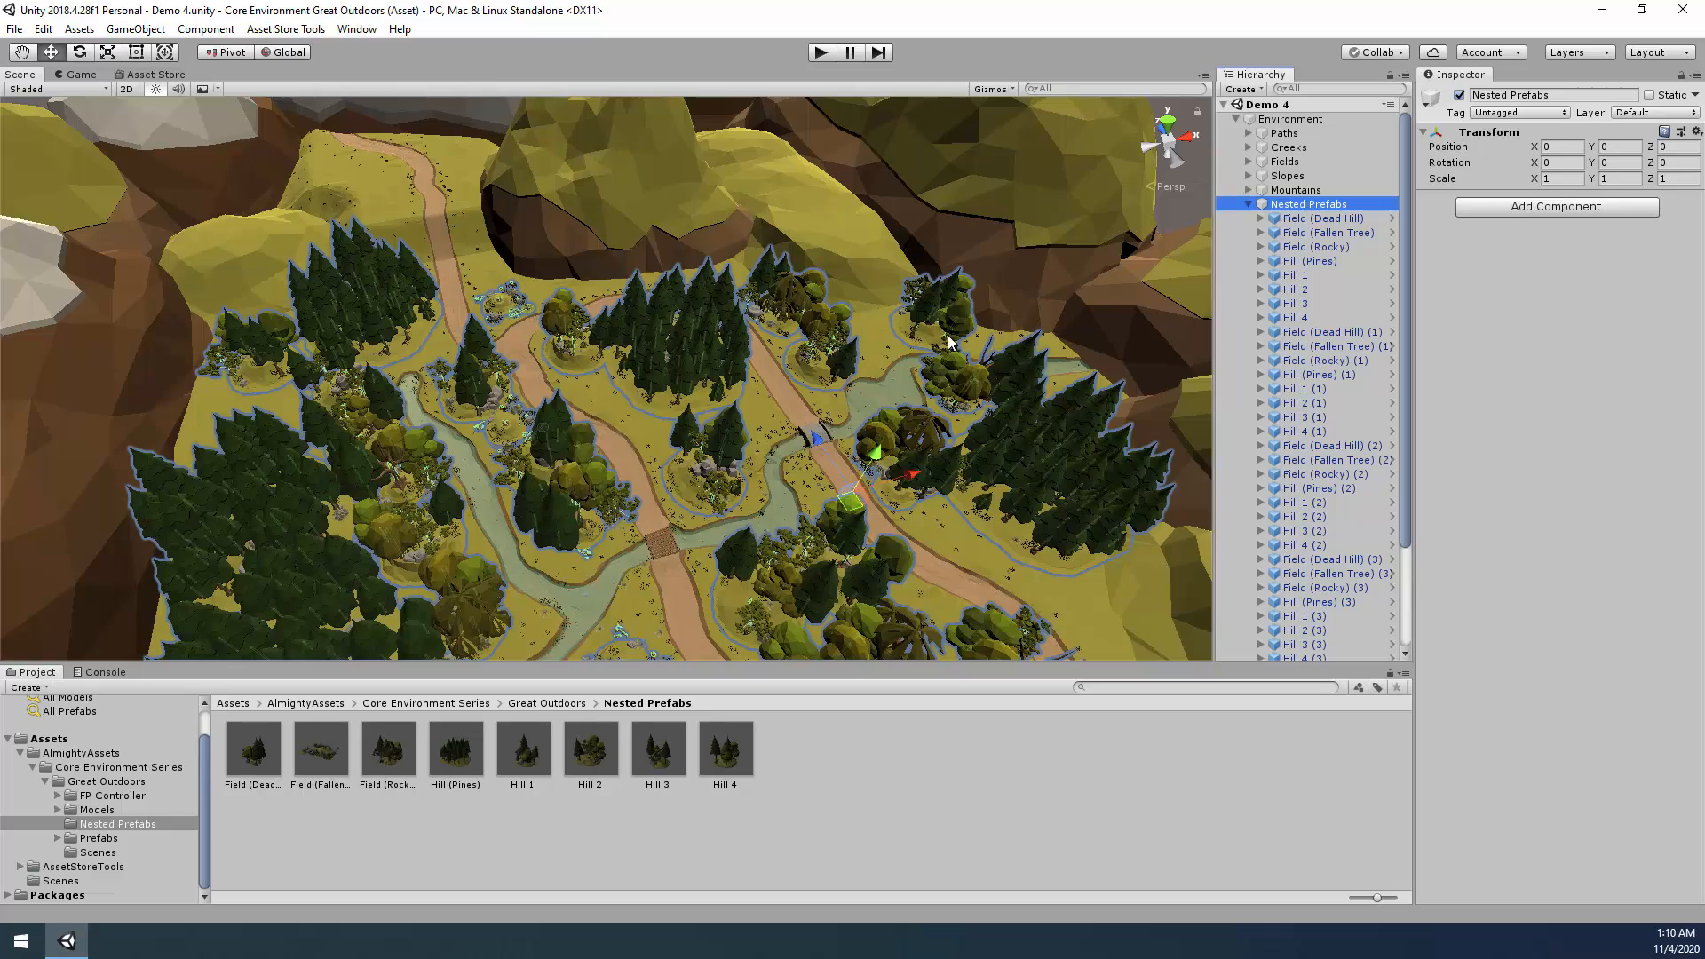
Play the scene and walk over the stone bridge, through the trees and across the creek to inspect the layout.
left_click(820, 53)
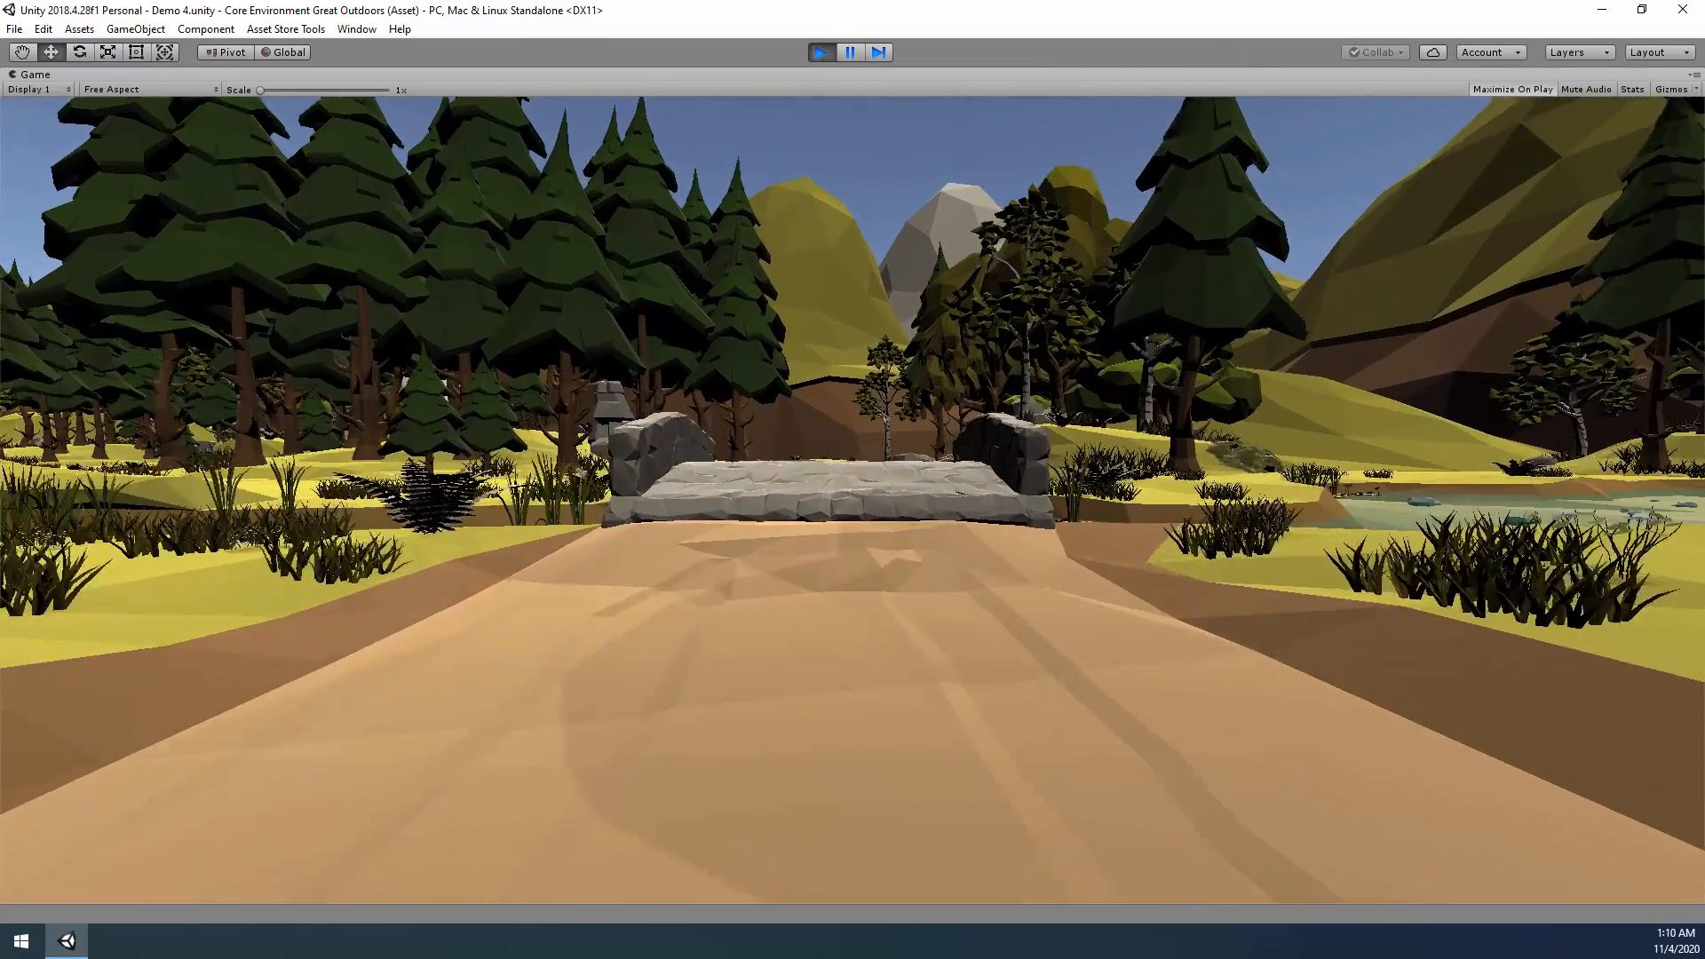
key("w")
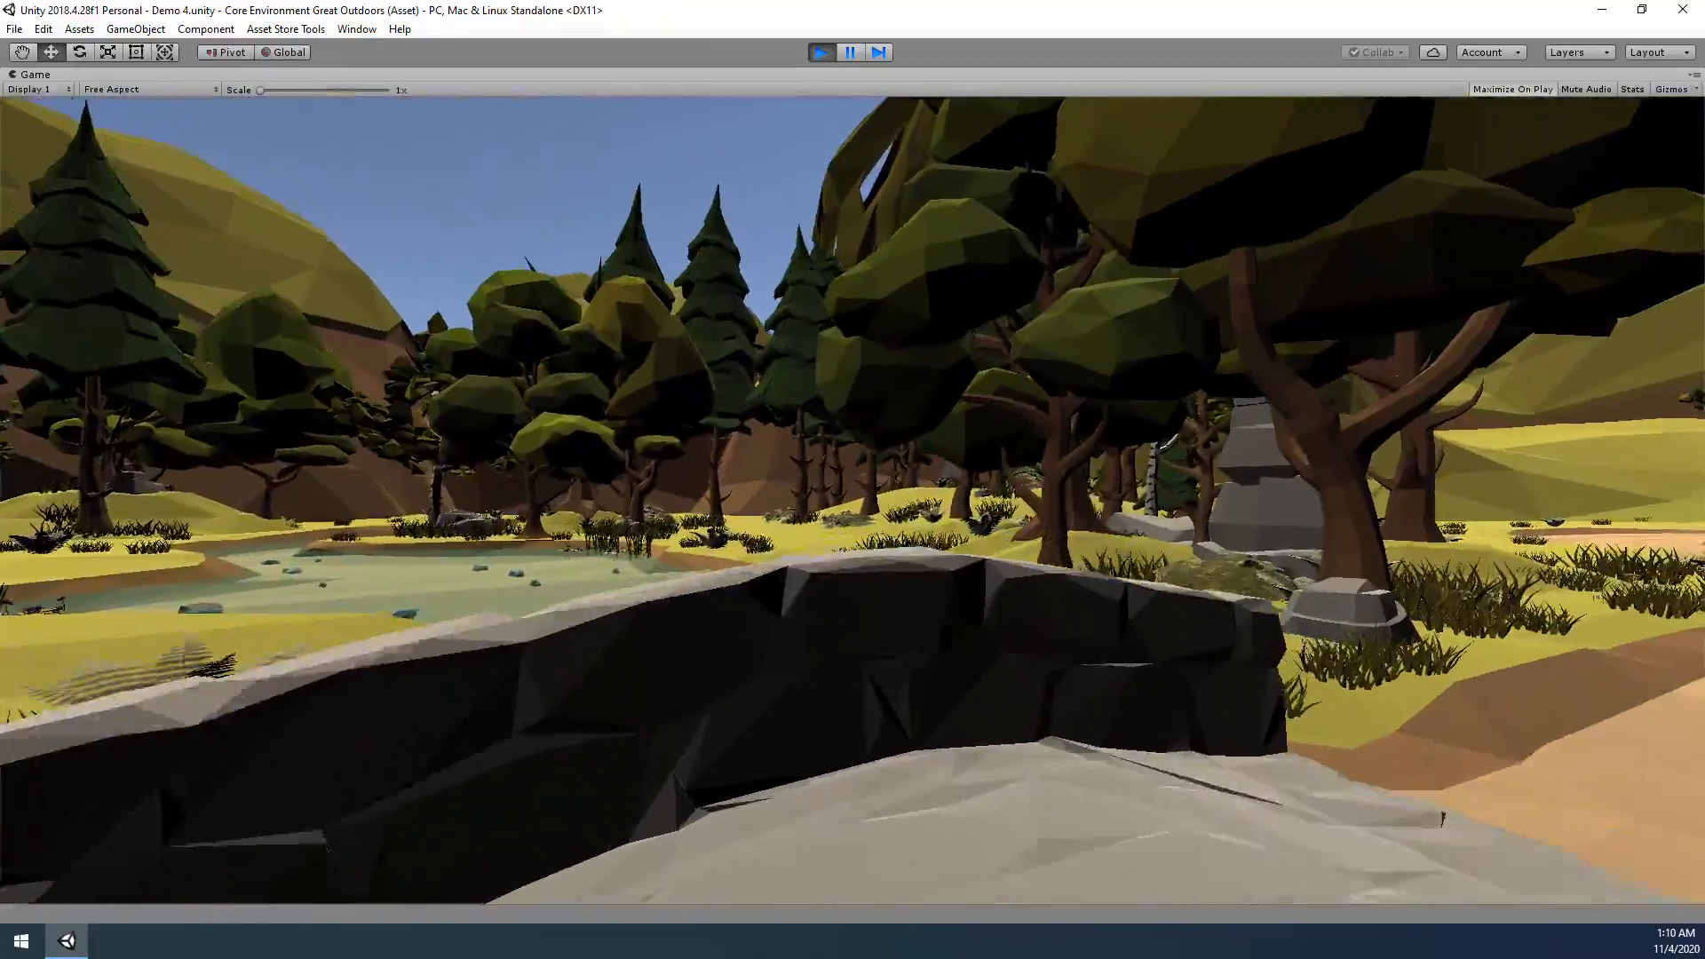
key("w")
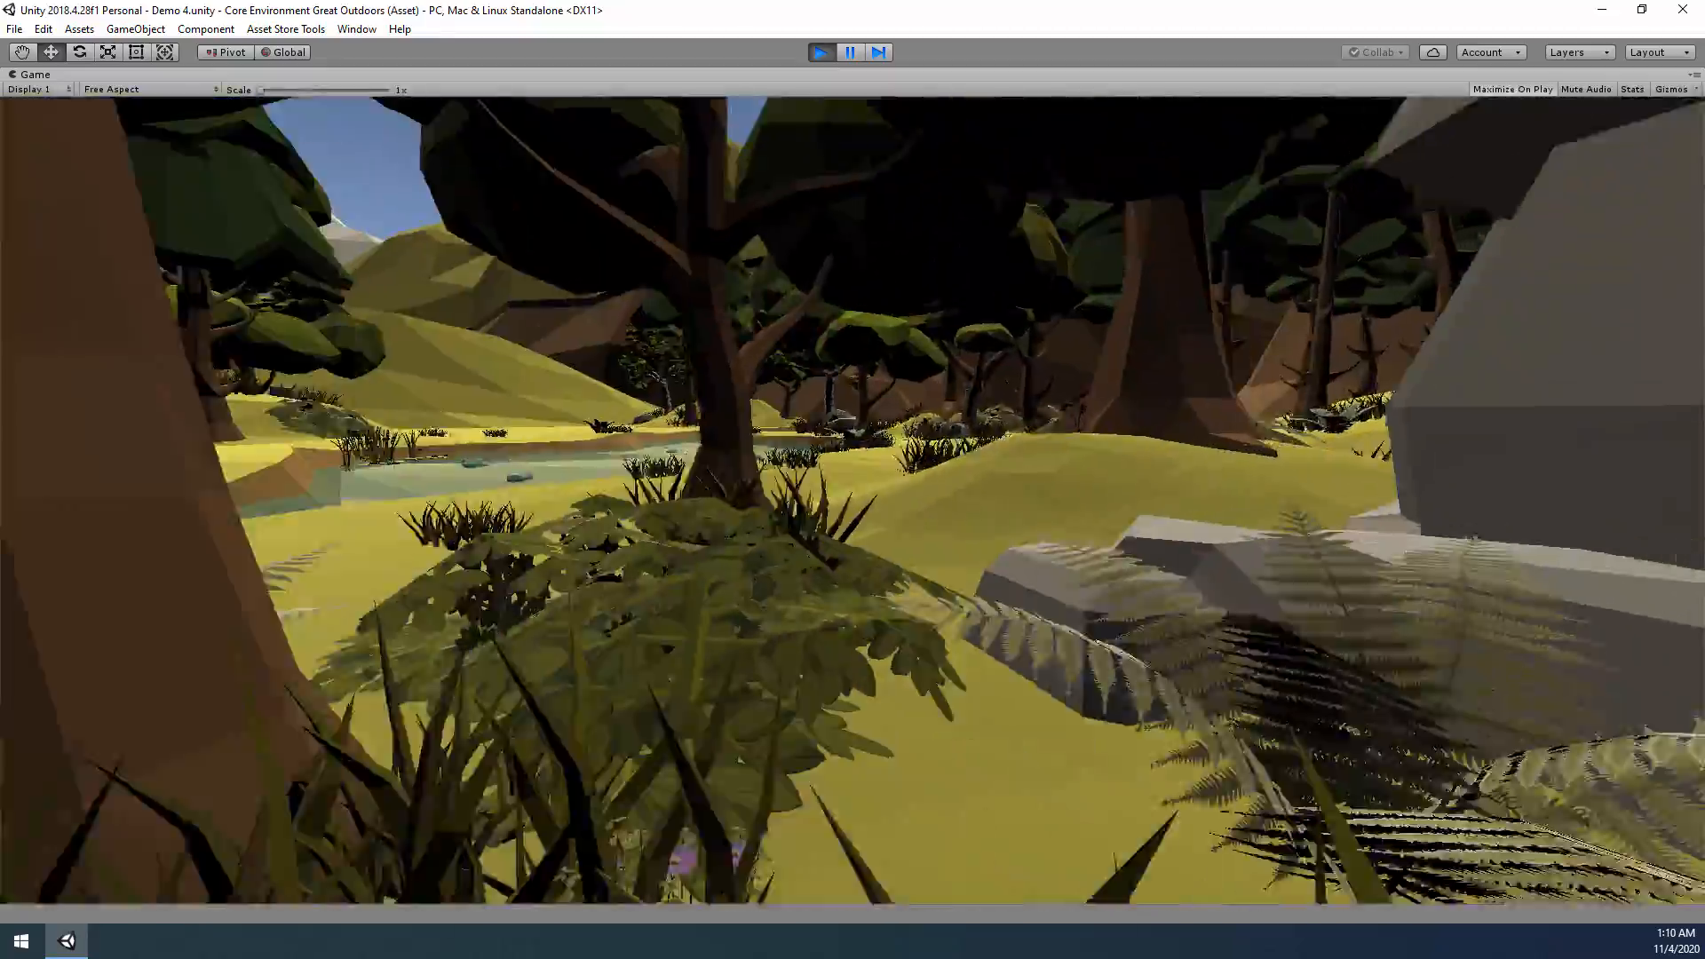
key("w")
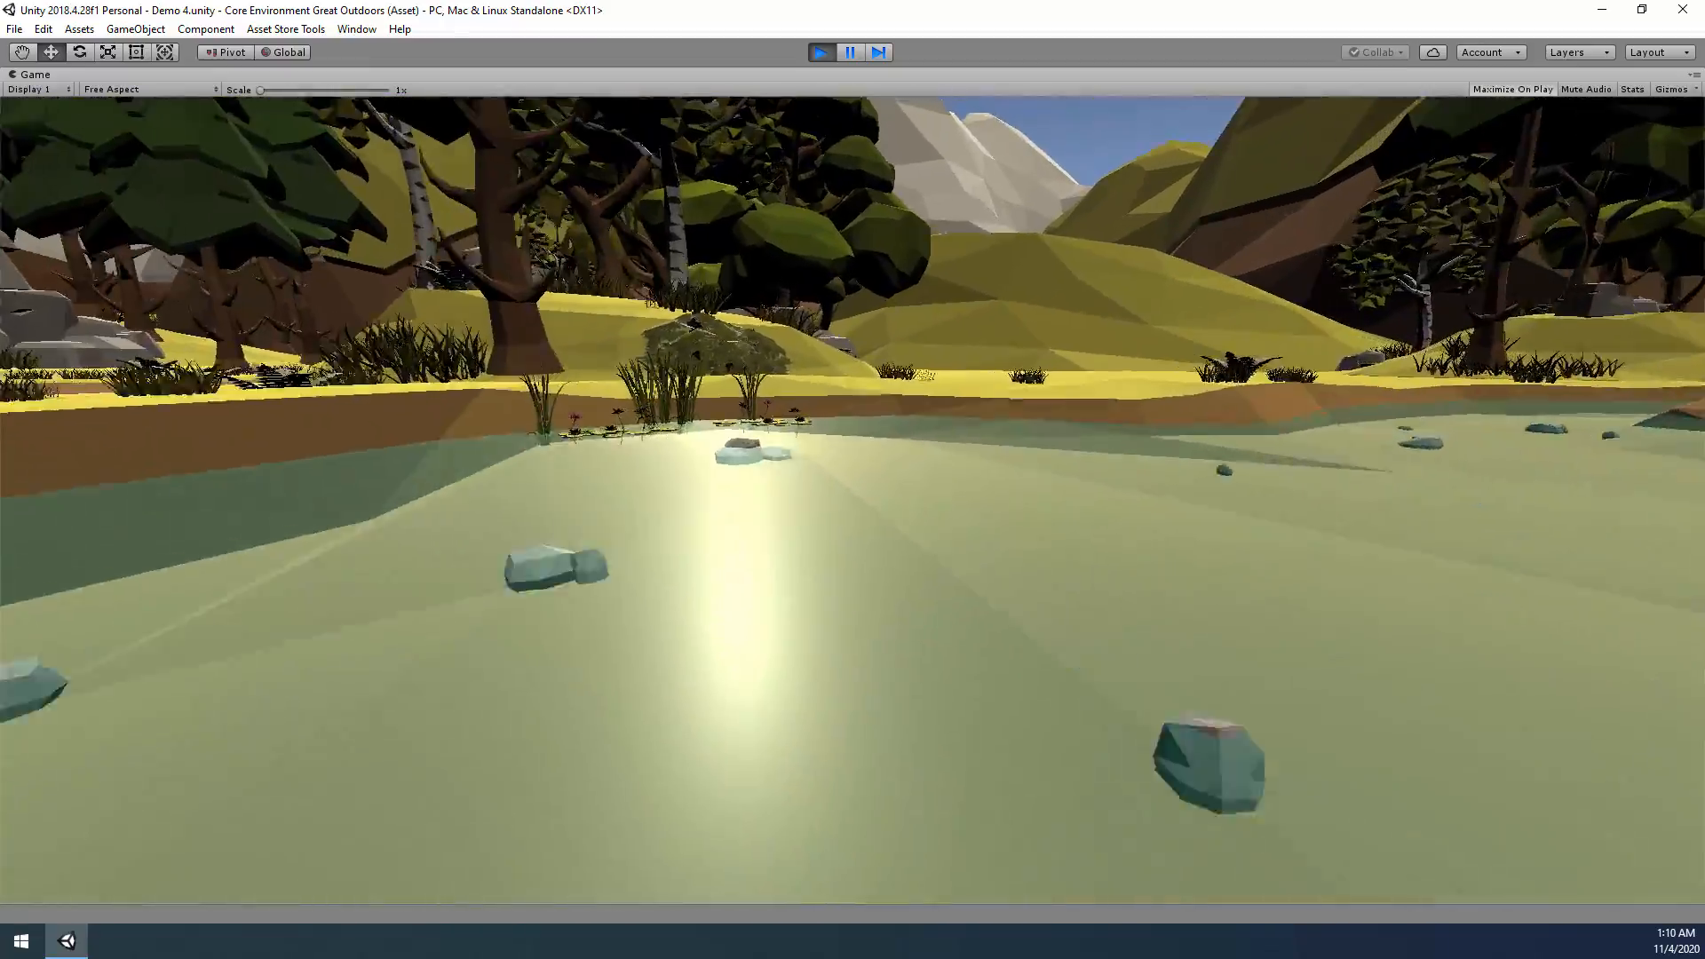
key("w")
key("w")
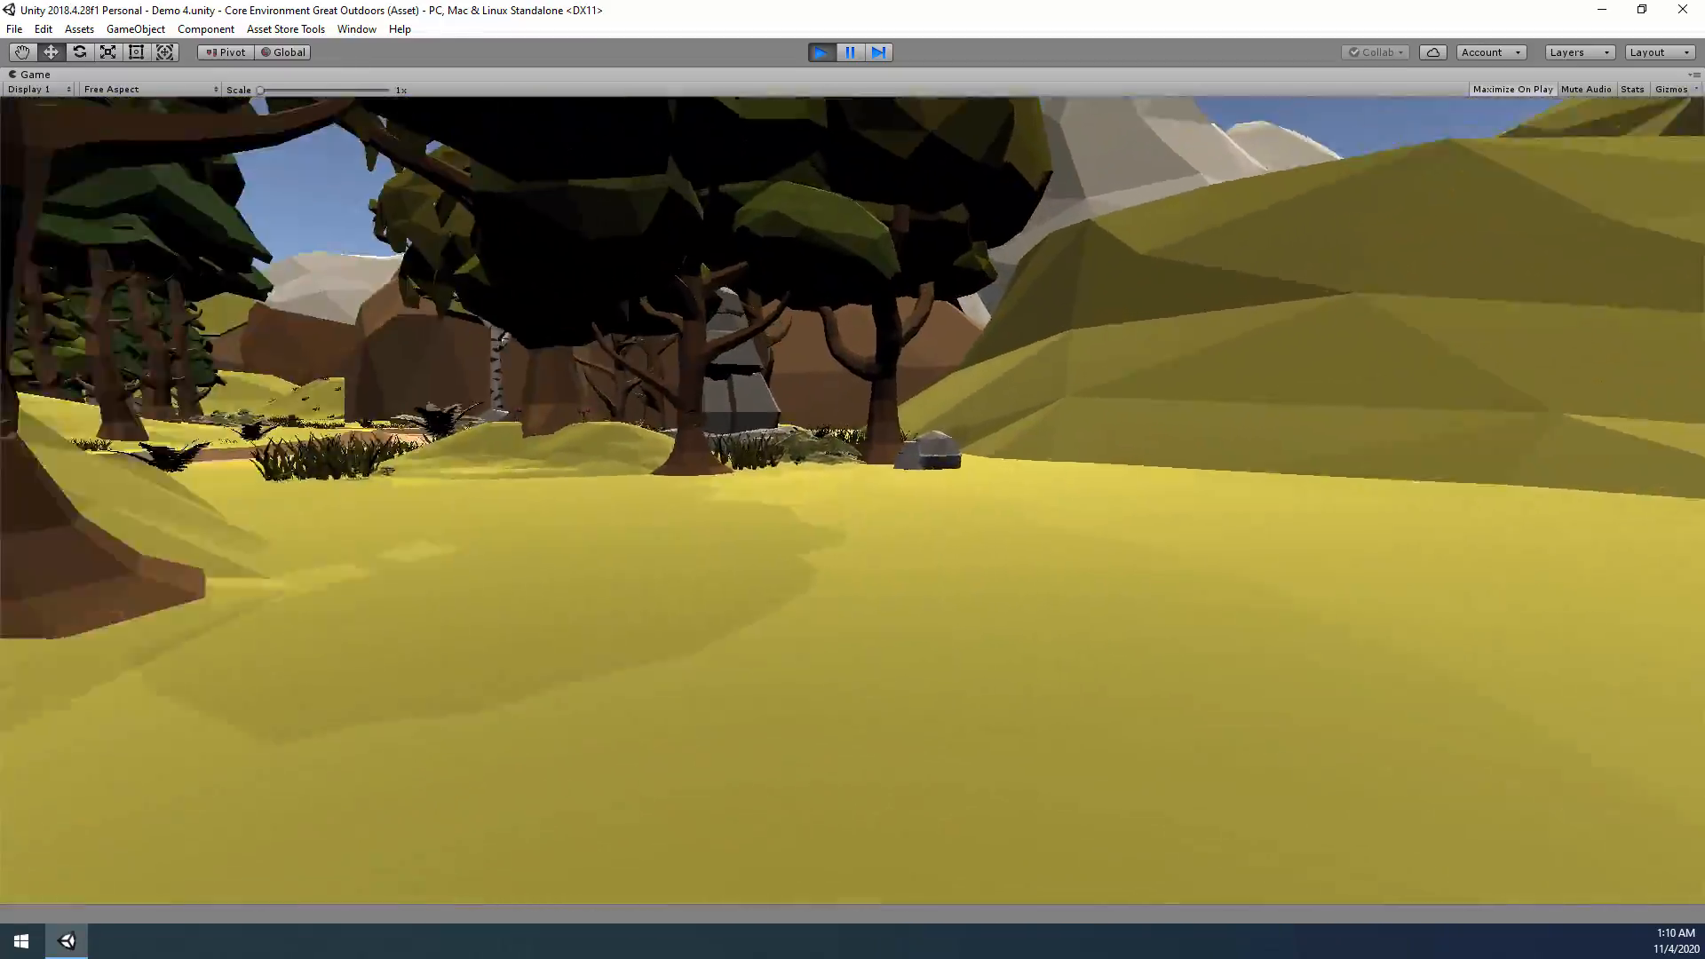
Walk along the dirt path past the mountains and tree groups to the wooden bridge and beyond to inspect the scenery.
key("w")
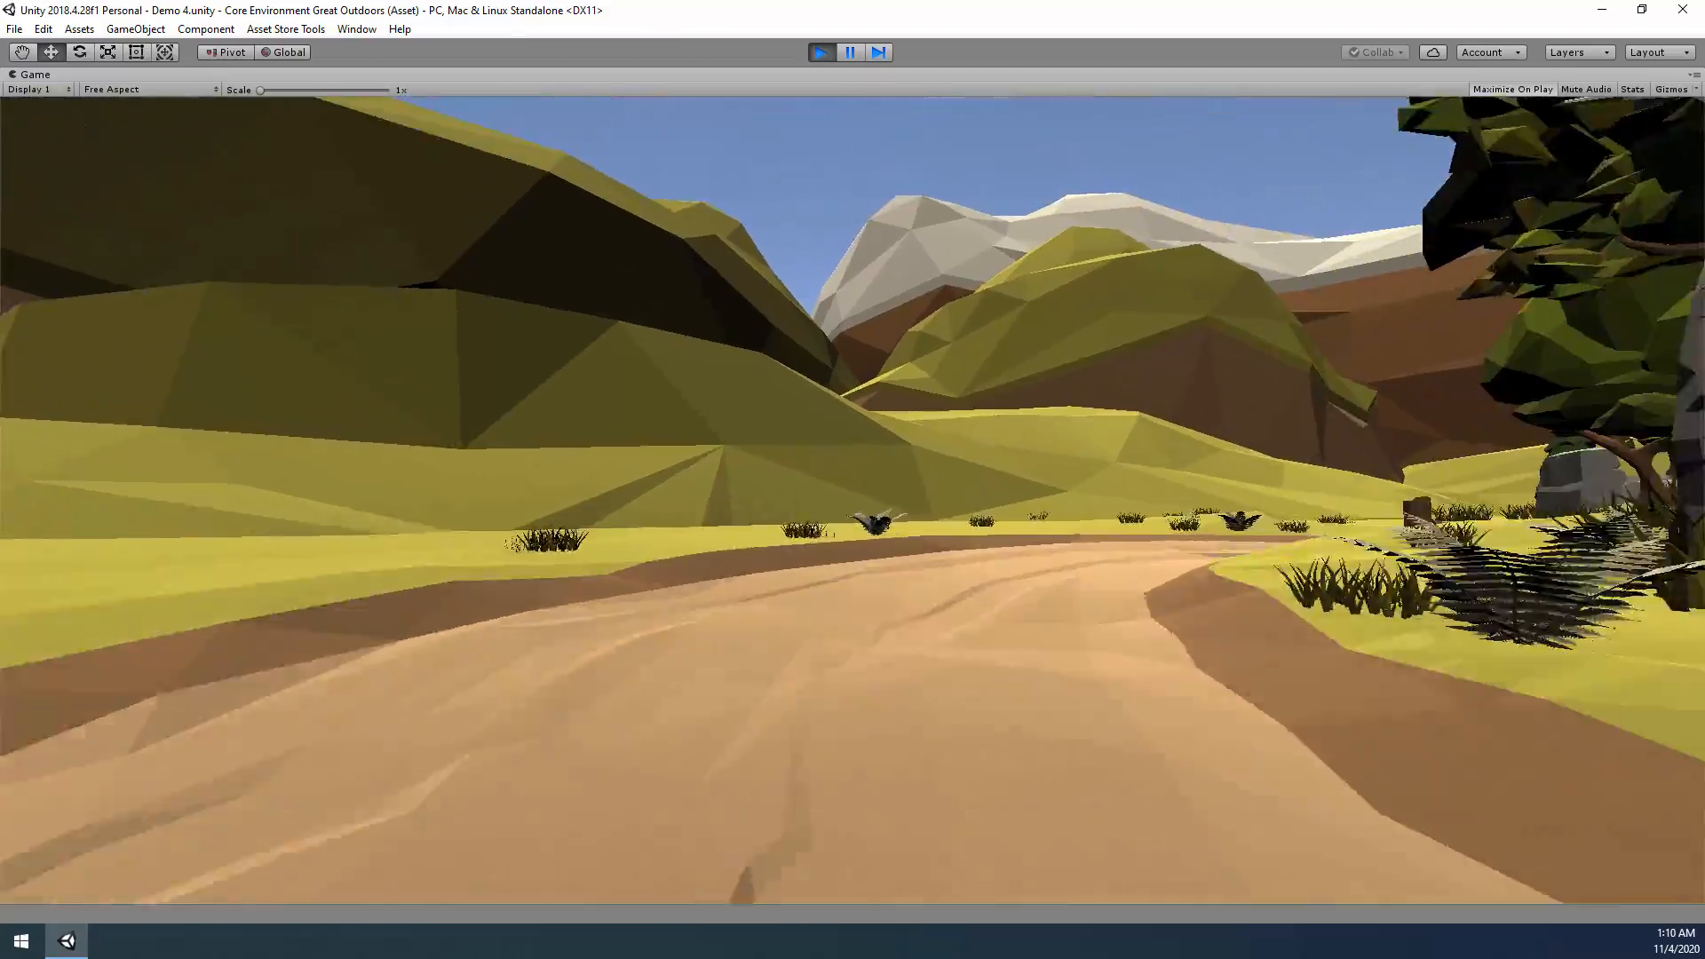
key("w")
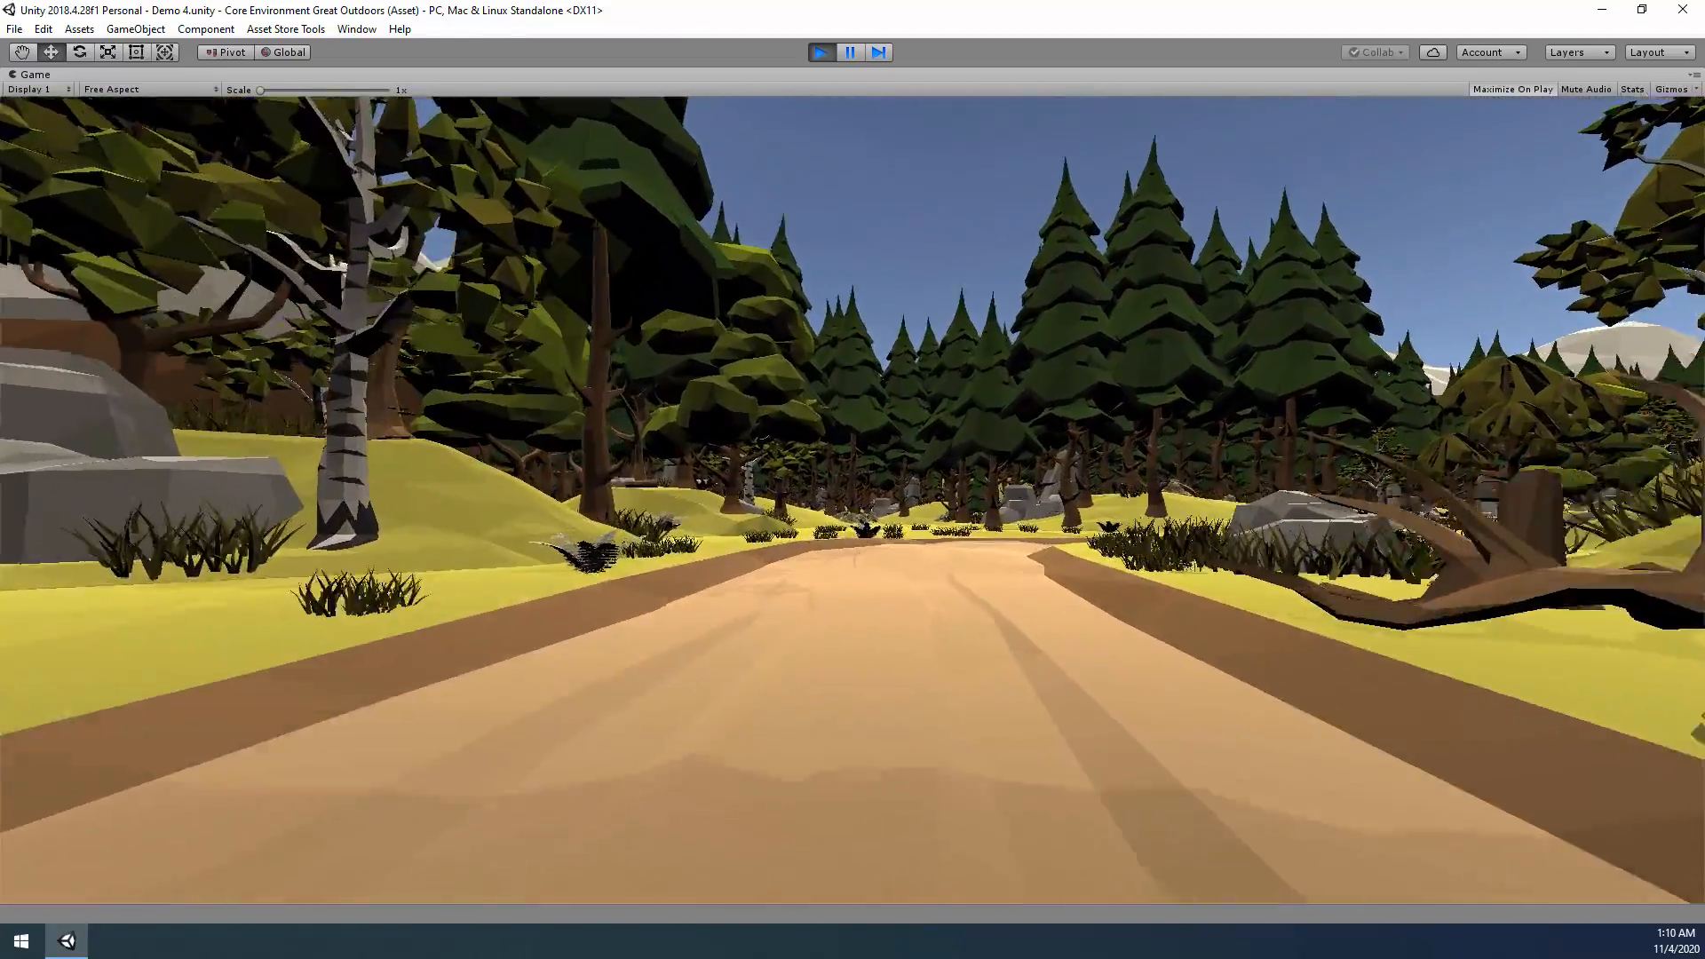
key("w")
key("w")
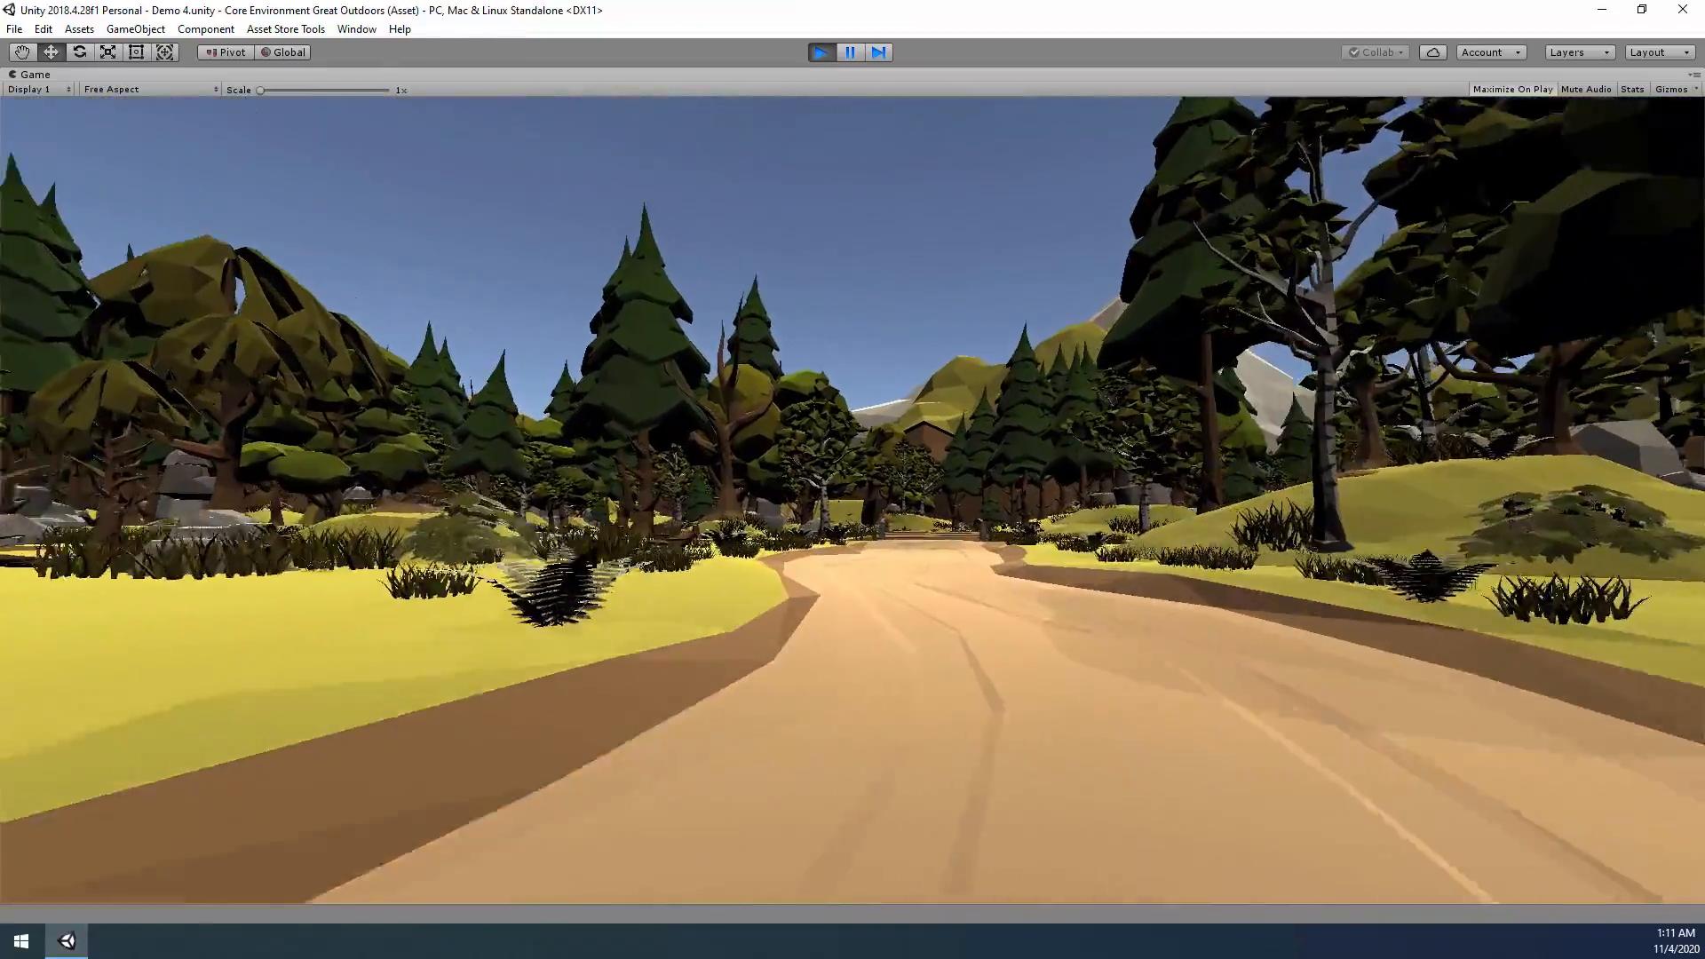
key("w")
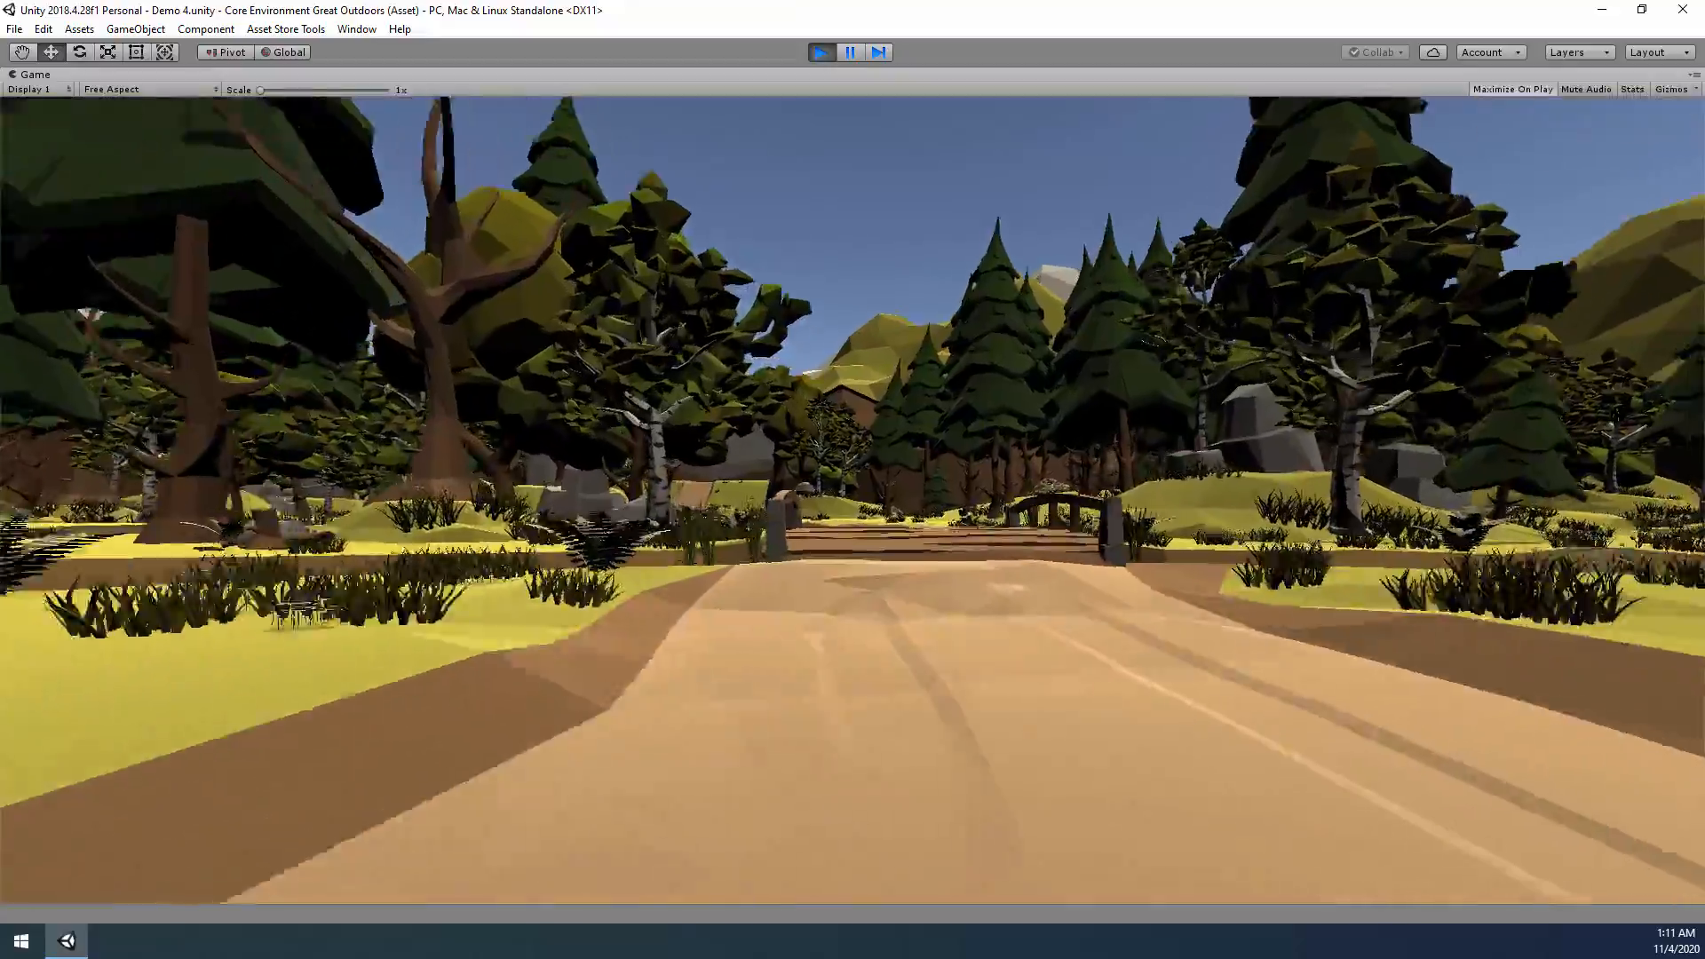
key("w")
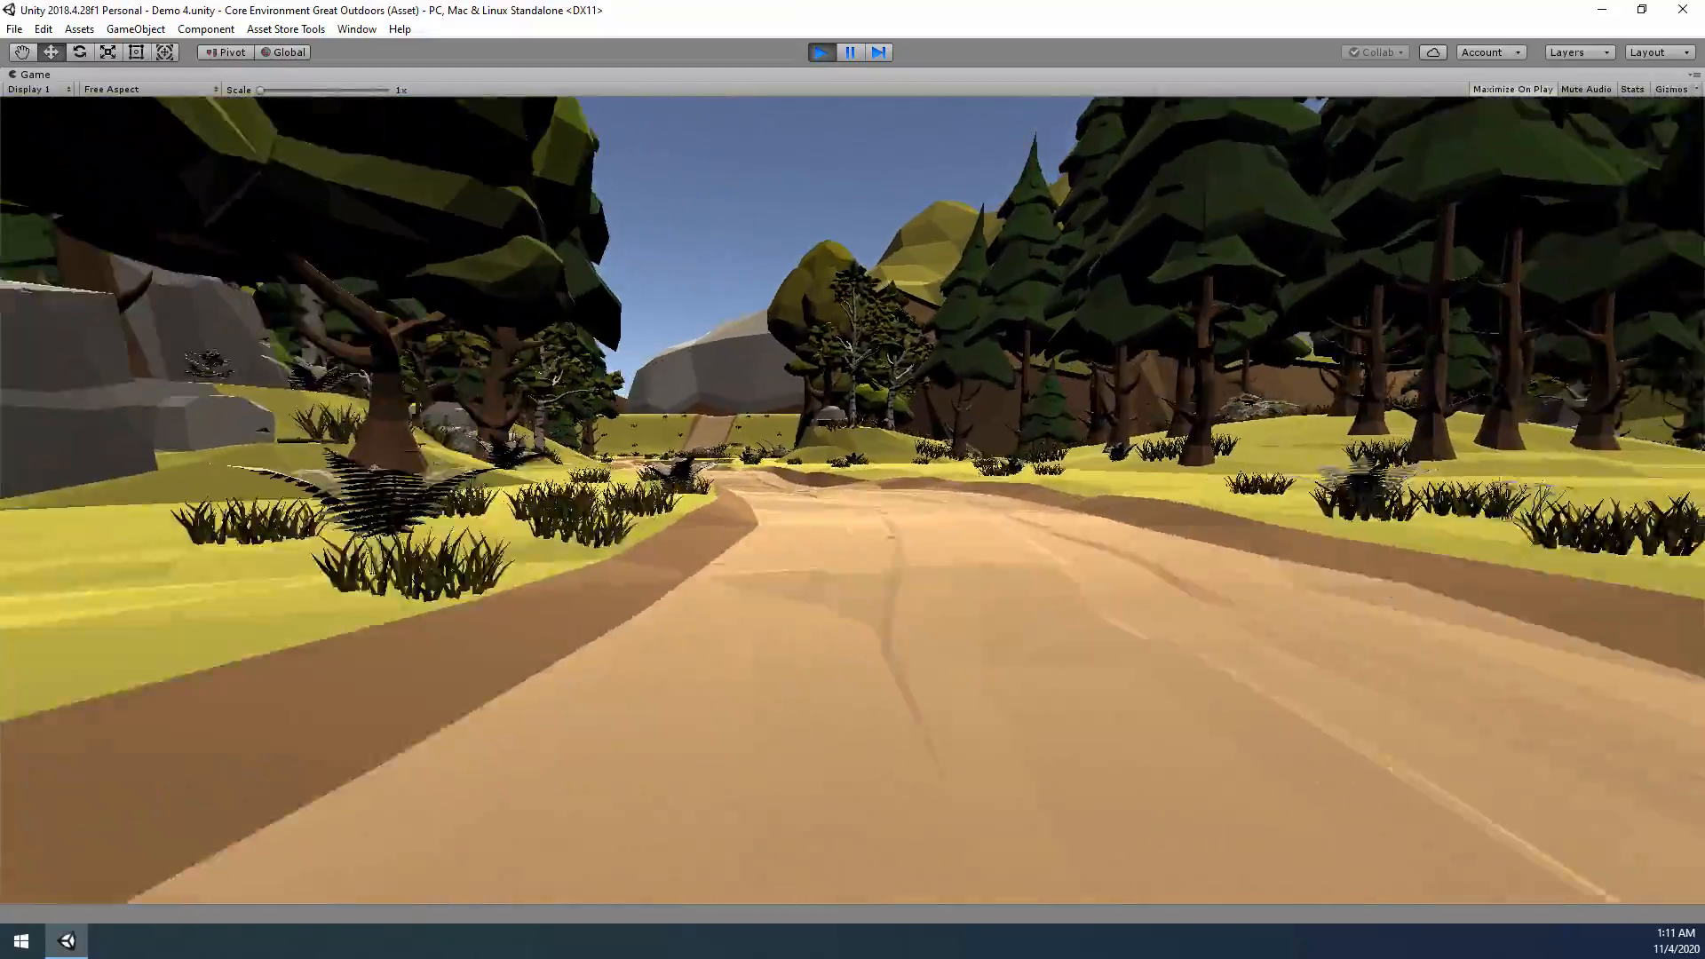
Walk farther along the dirt path toward the raised slope to inspect the scenery, and stop playing the scene.
key("w")
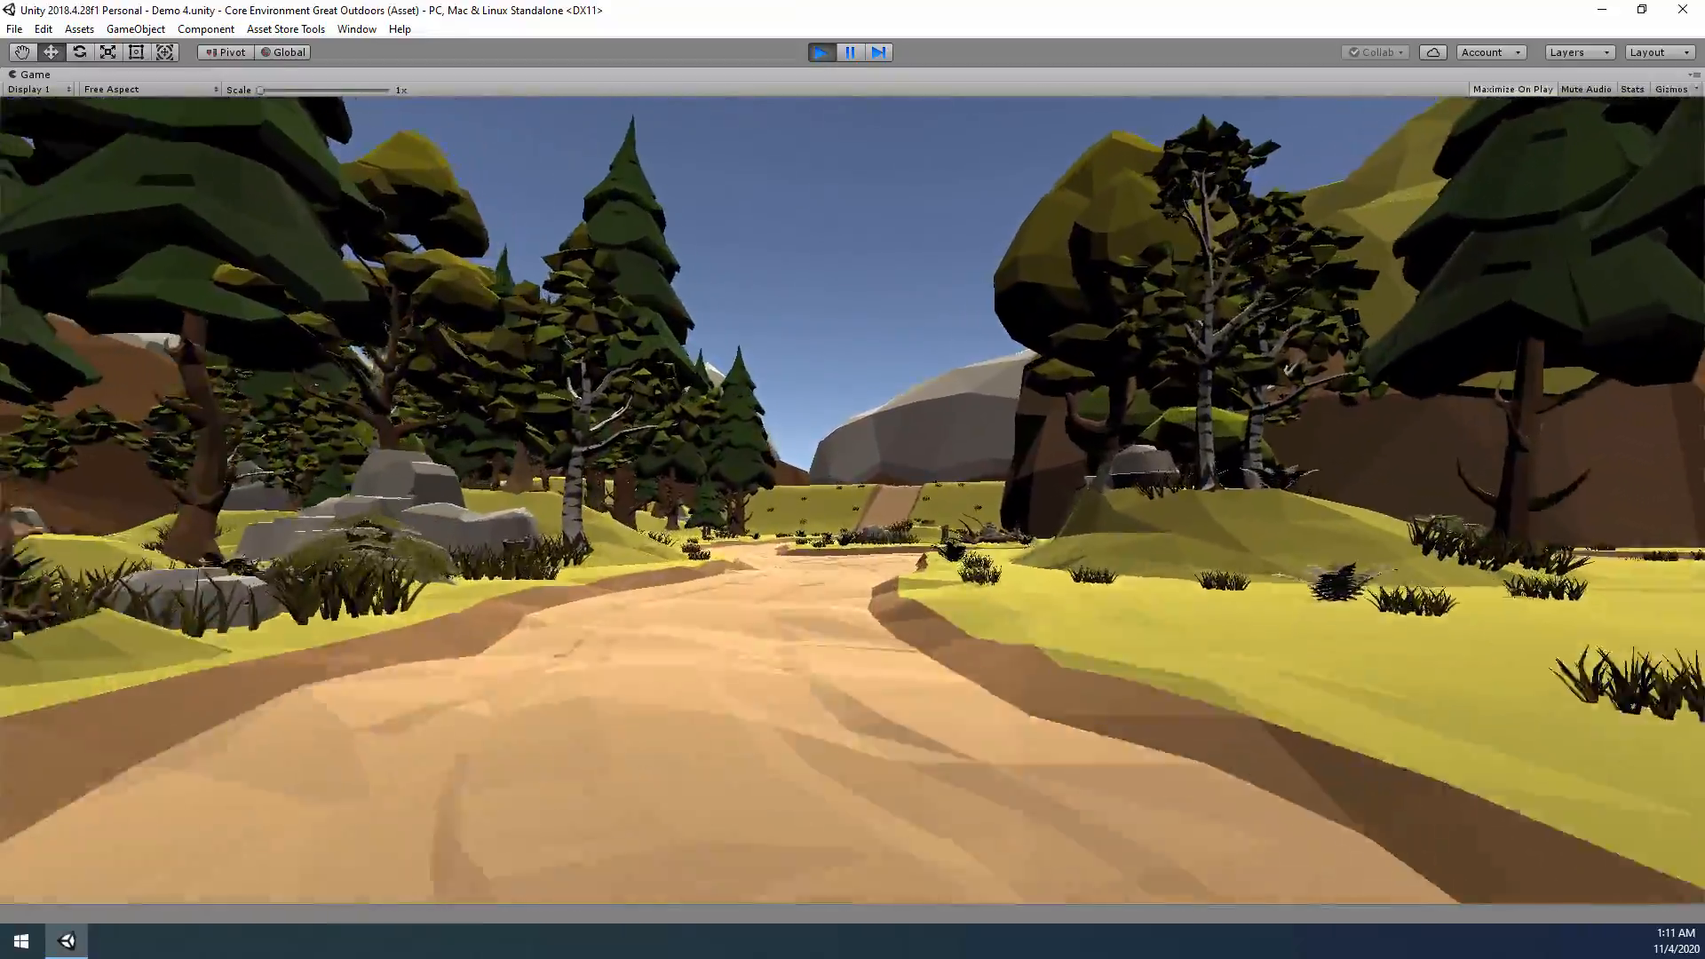
key("w")
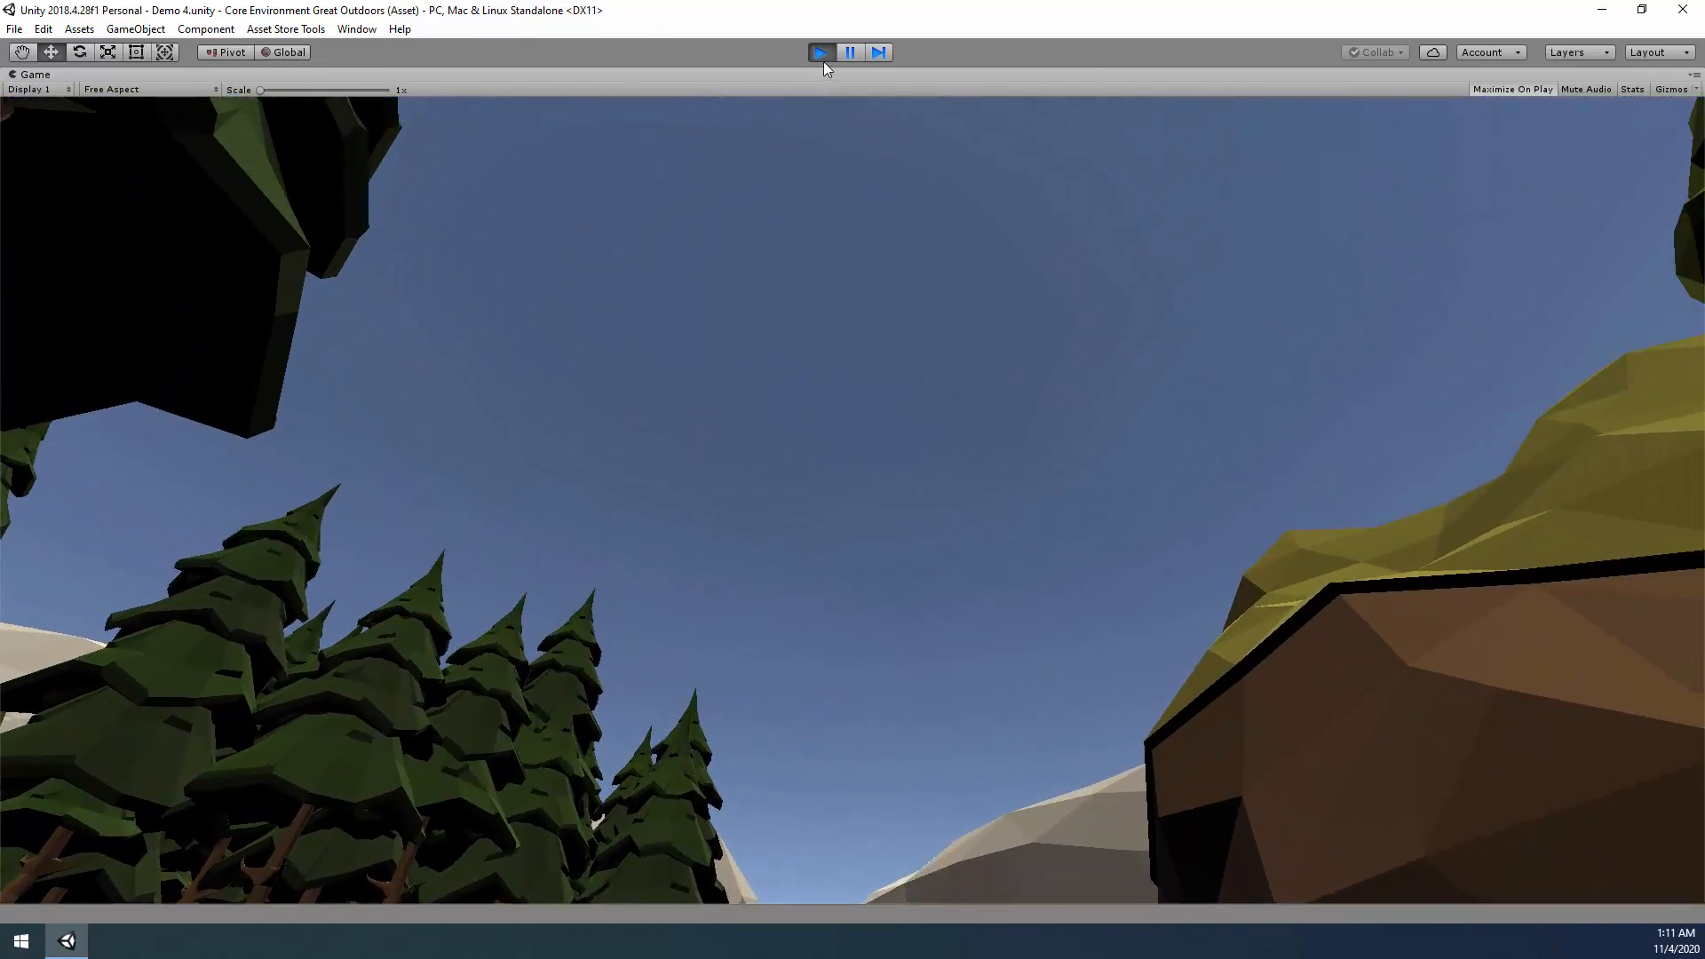
left_click(821, 52)
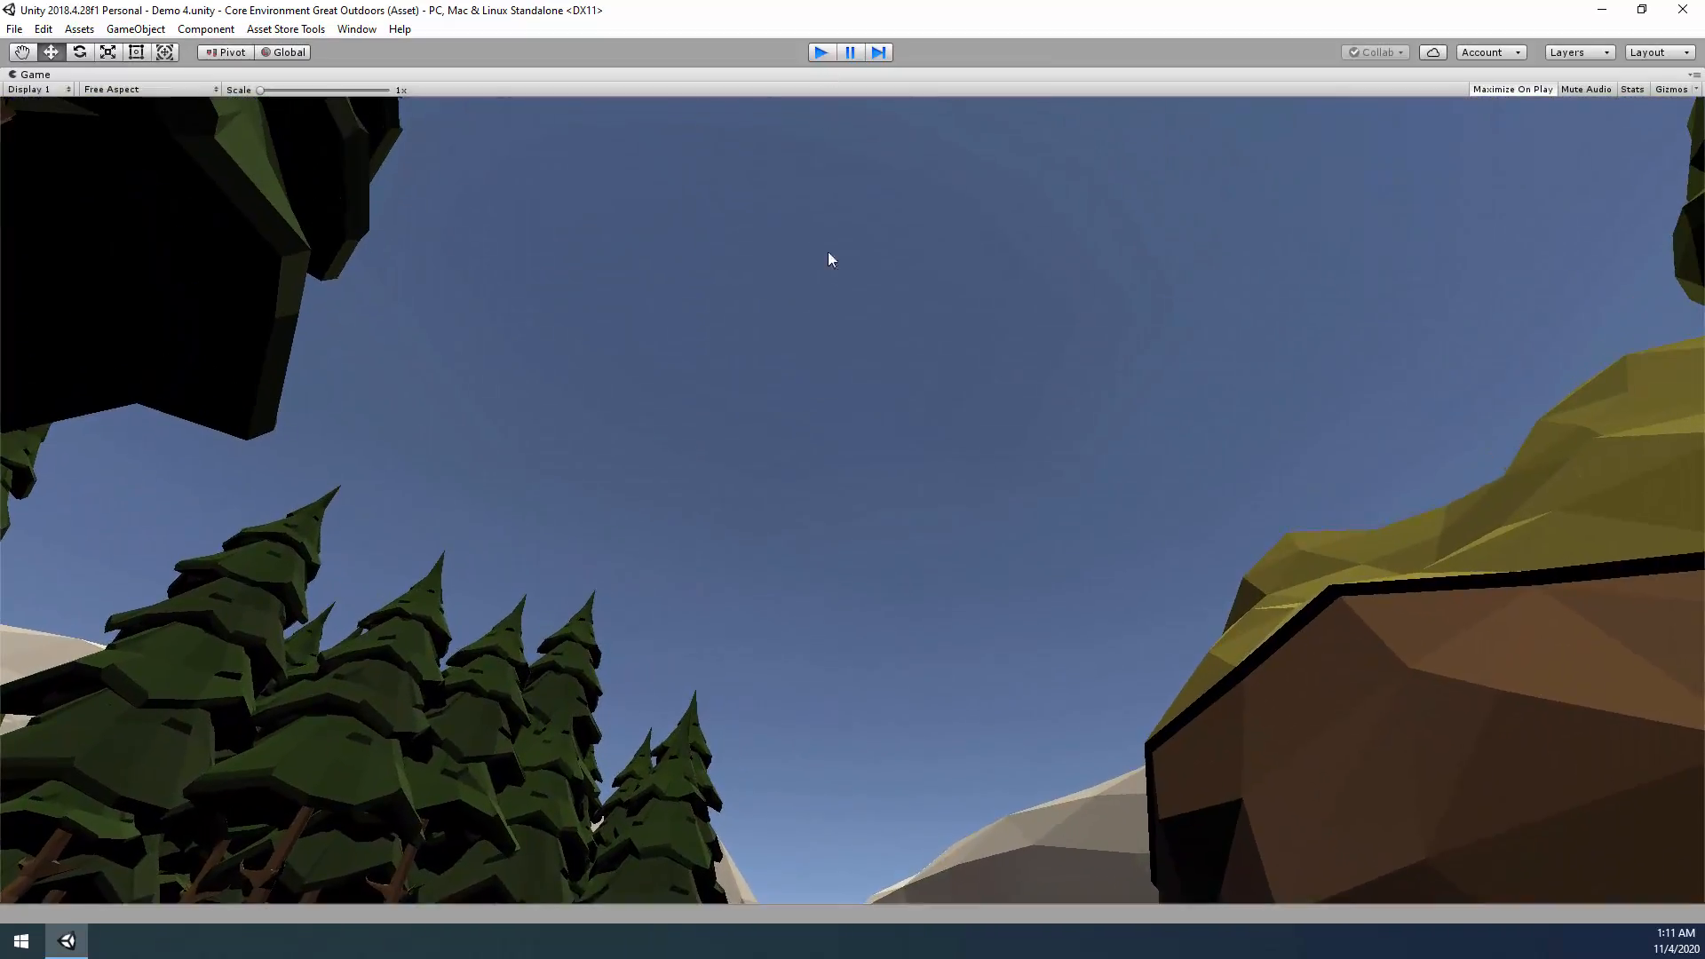
Add the Hill 1, Hill 2, Hill 3 and Hill 4 prefabs together to the Nested Prefabs group.
left_click_drag(866, 317, 720, 275, "alt")
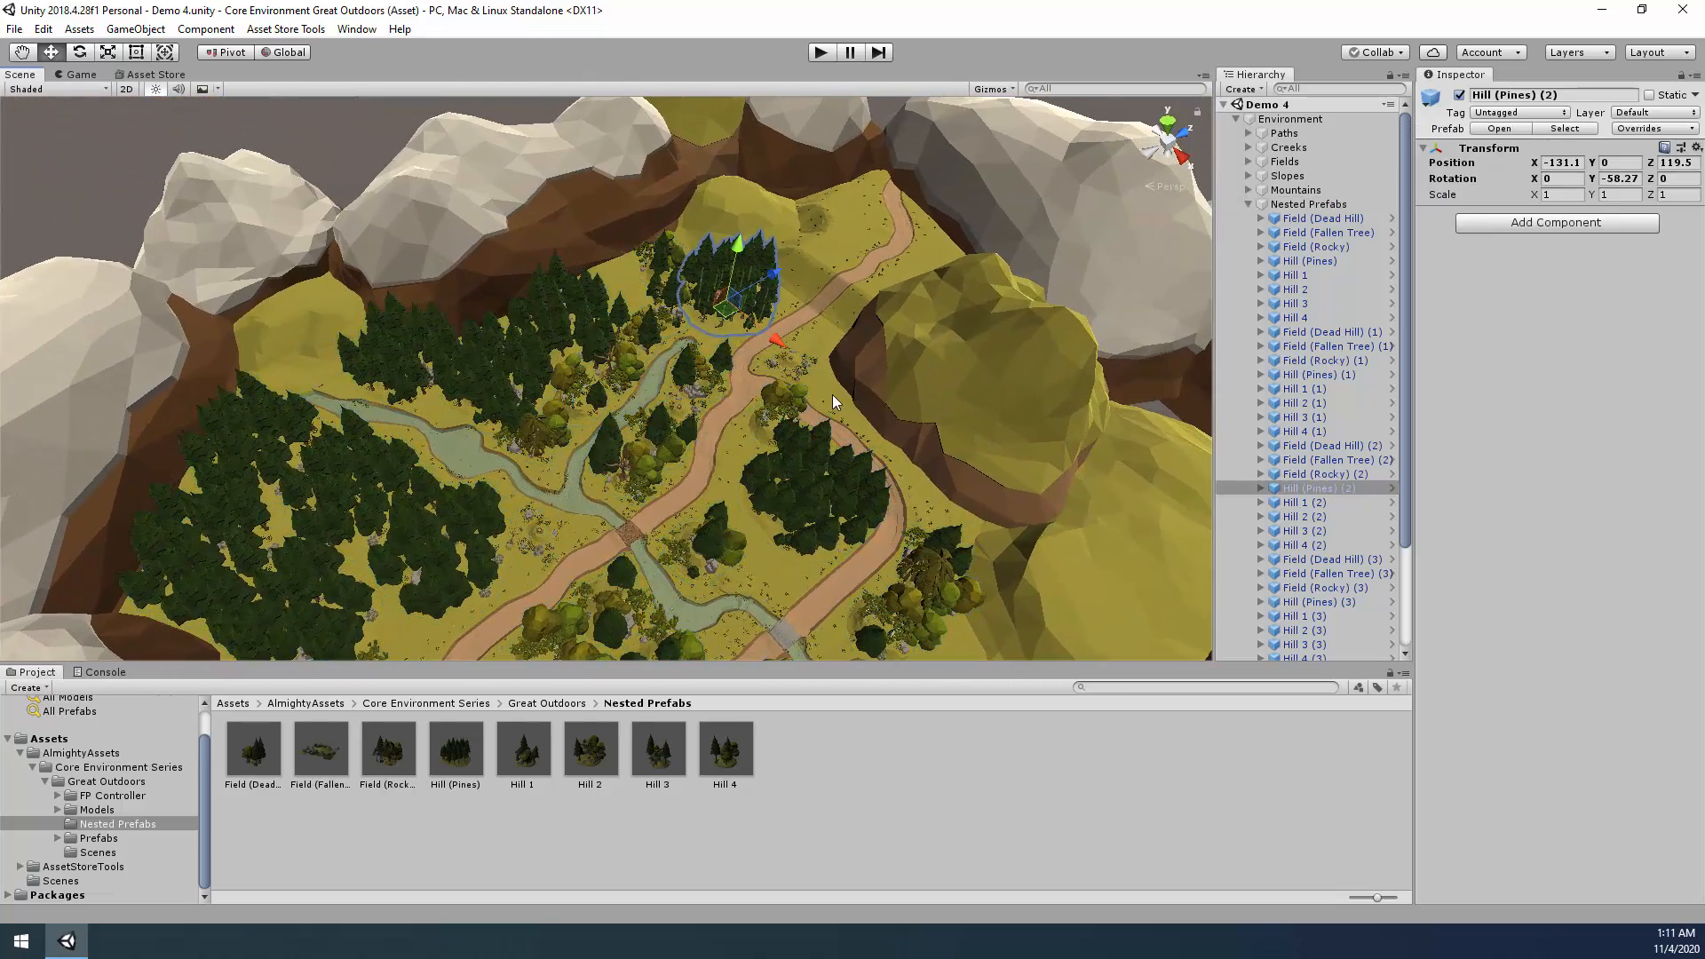
key("w")
right_click_drag(833, 394, 789, 469)
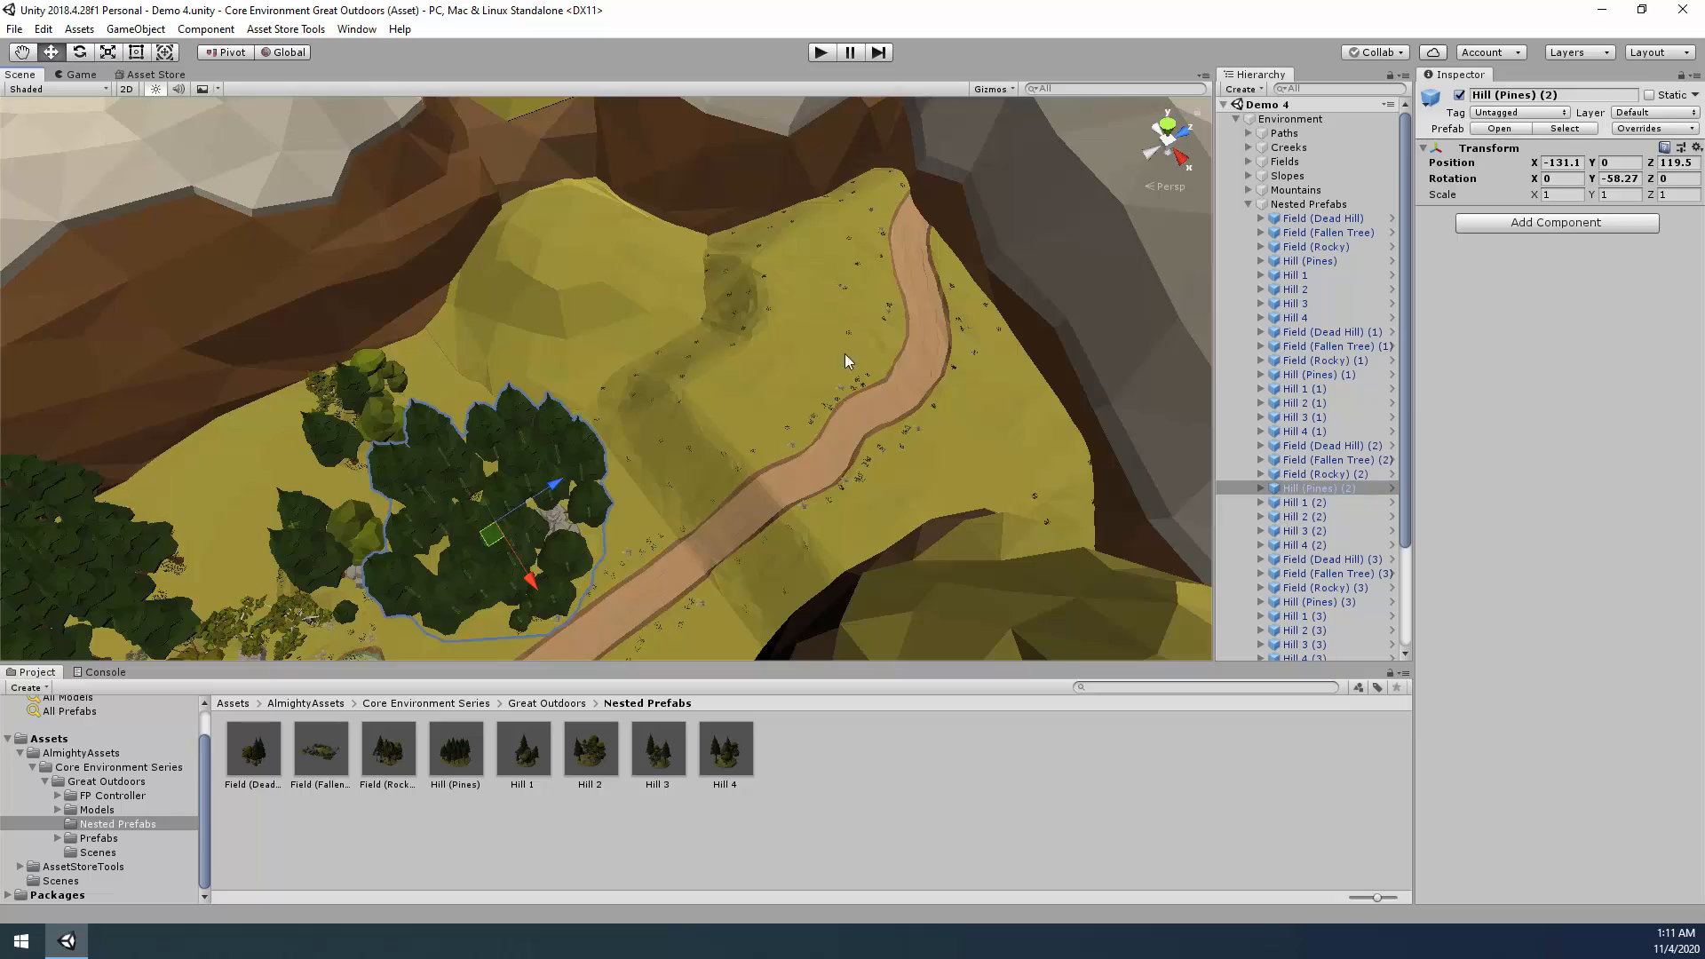
right_click_drag(869, 420, 866, 370)
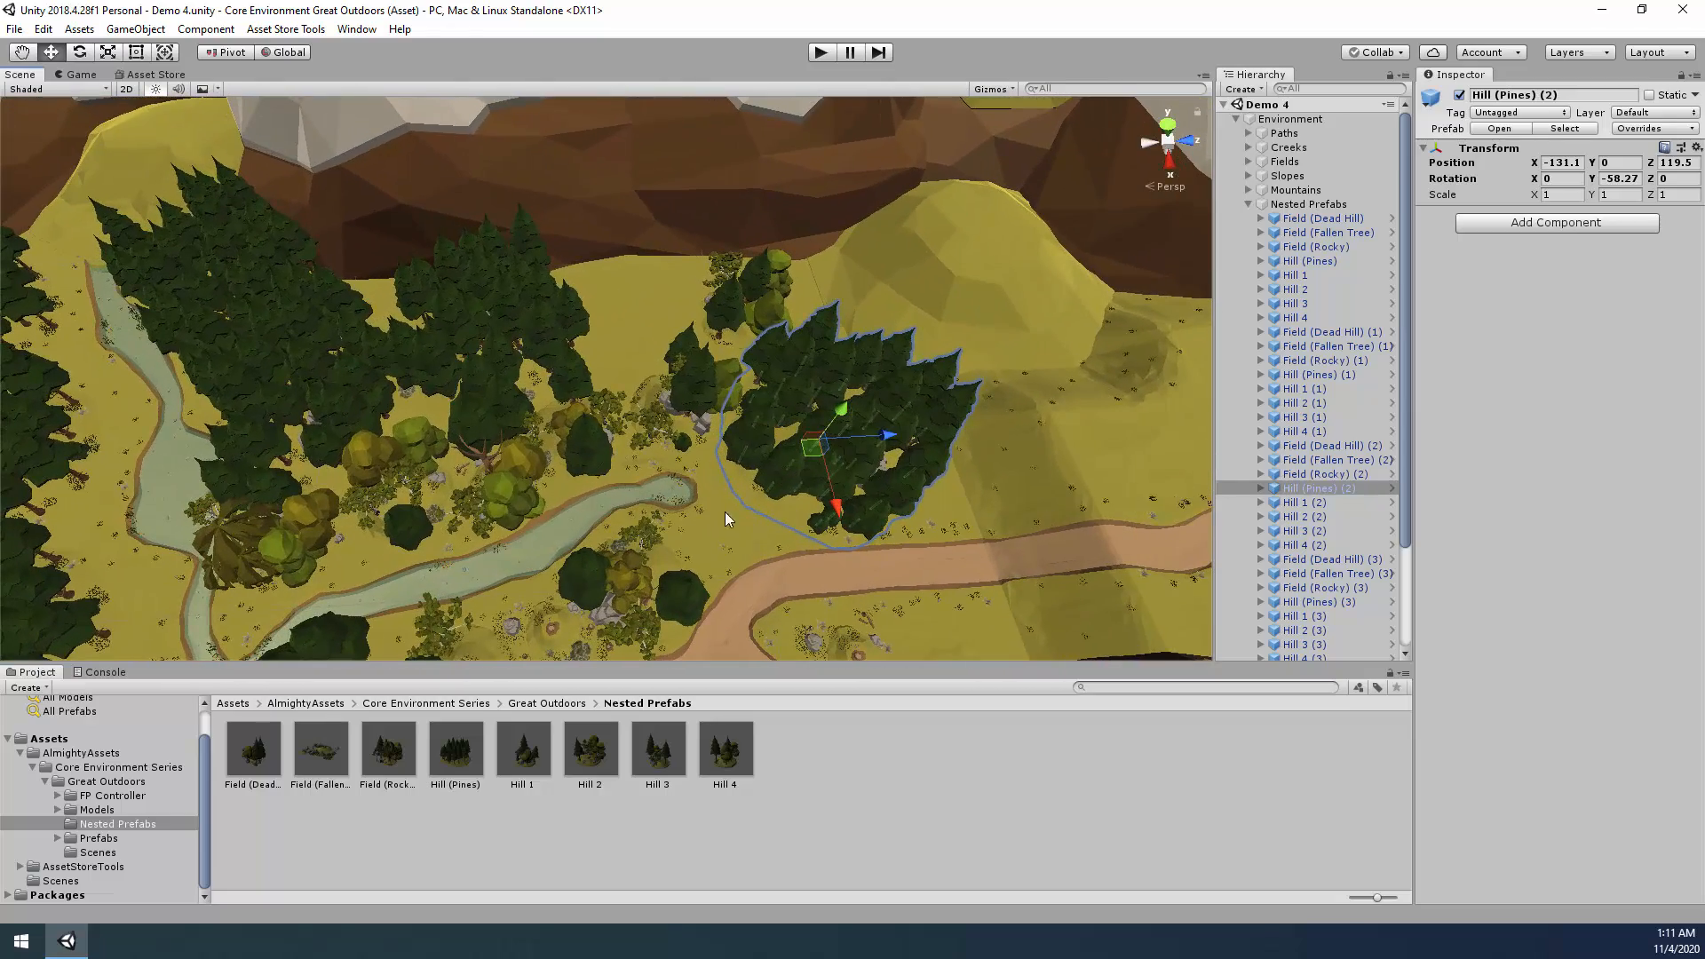
right_click_drag(725, 511, 597, 500)
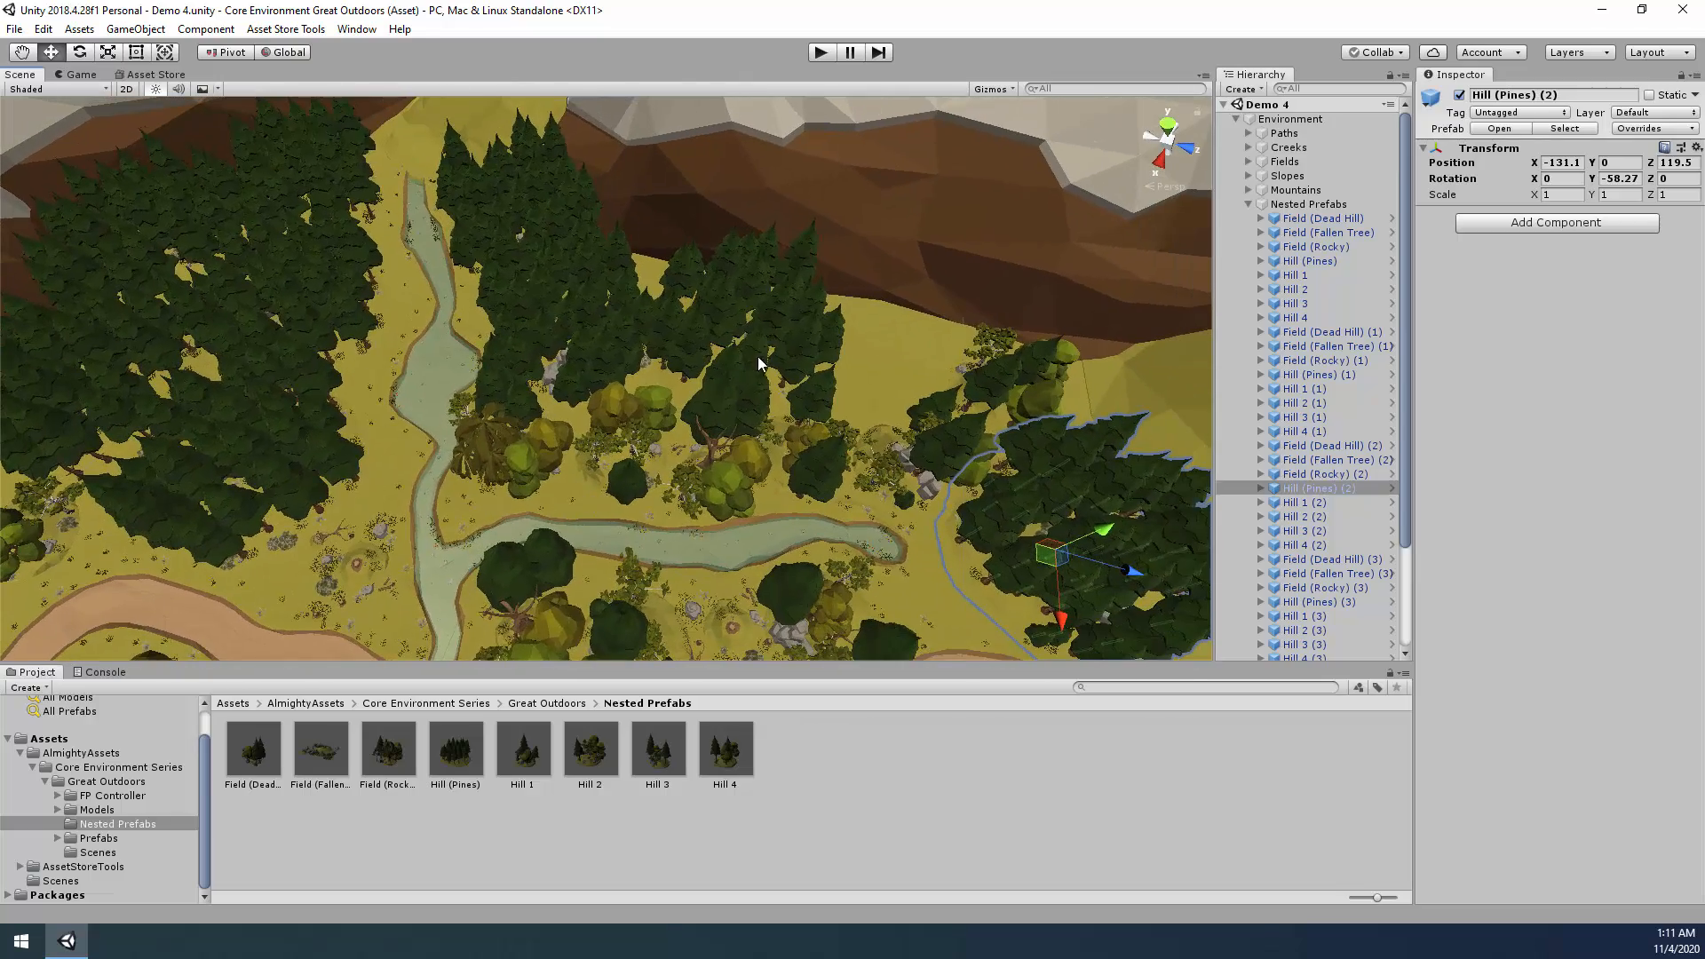
left_click(741, 431)
right_click_drag(742, 431, 1039, 524)
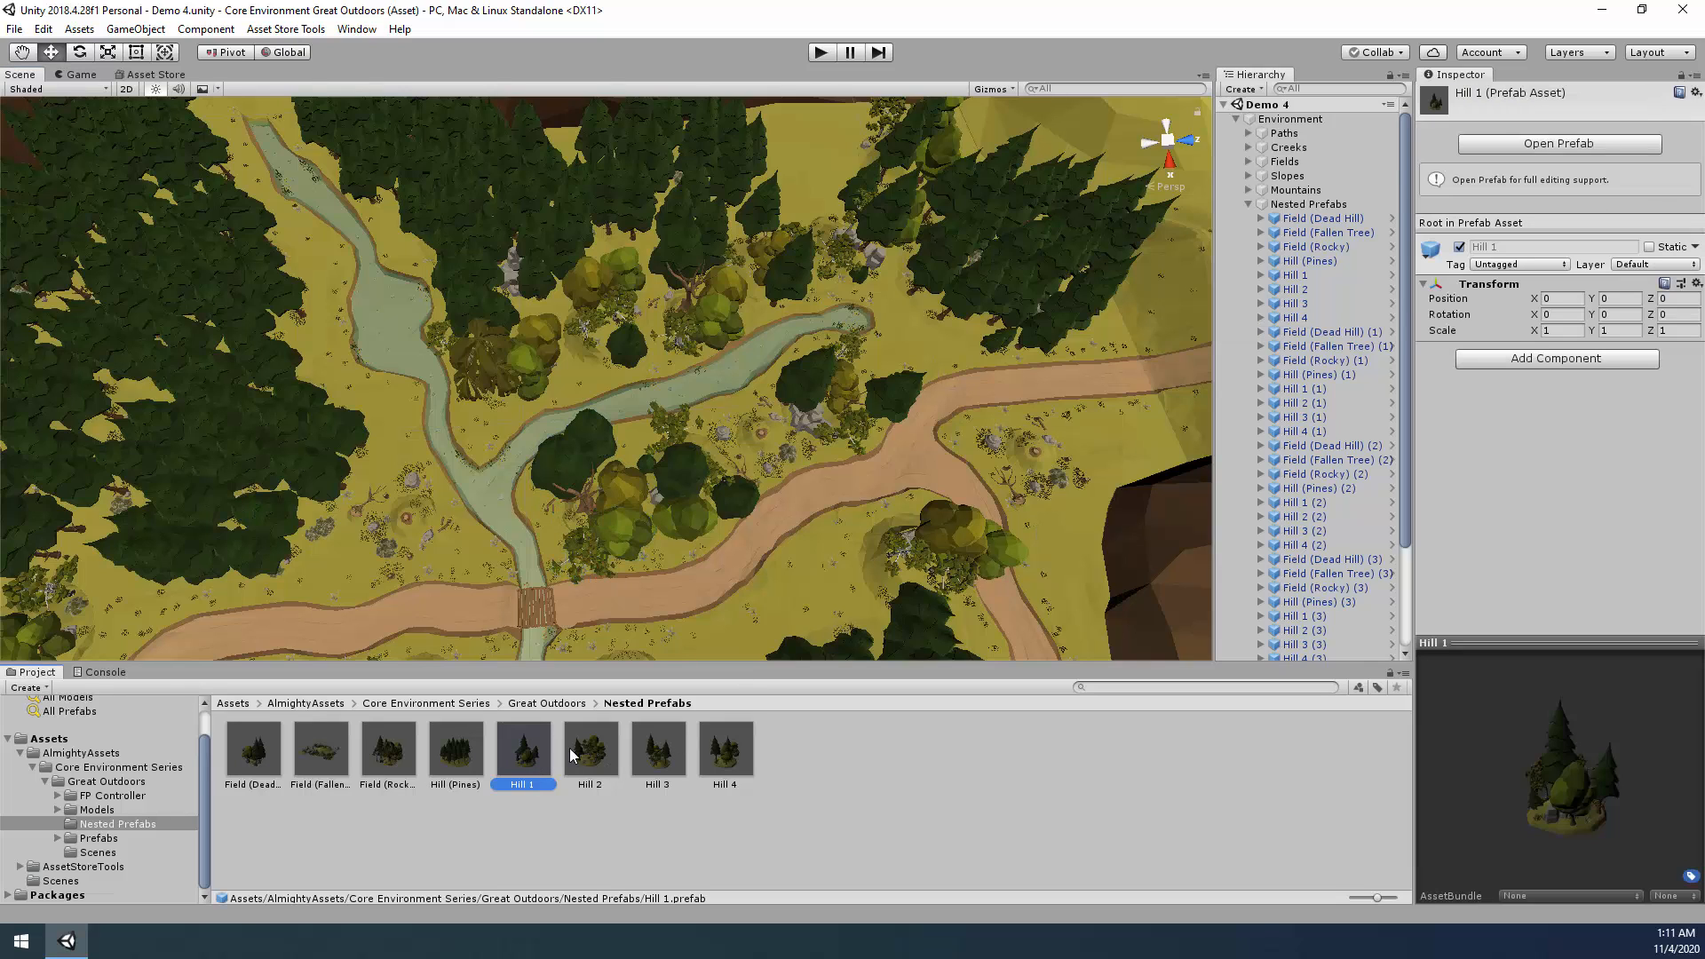
left_click(613, 743)
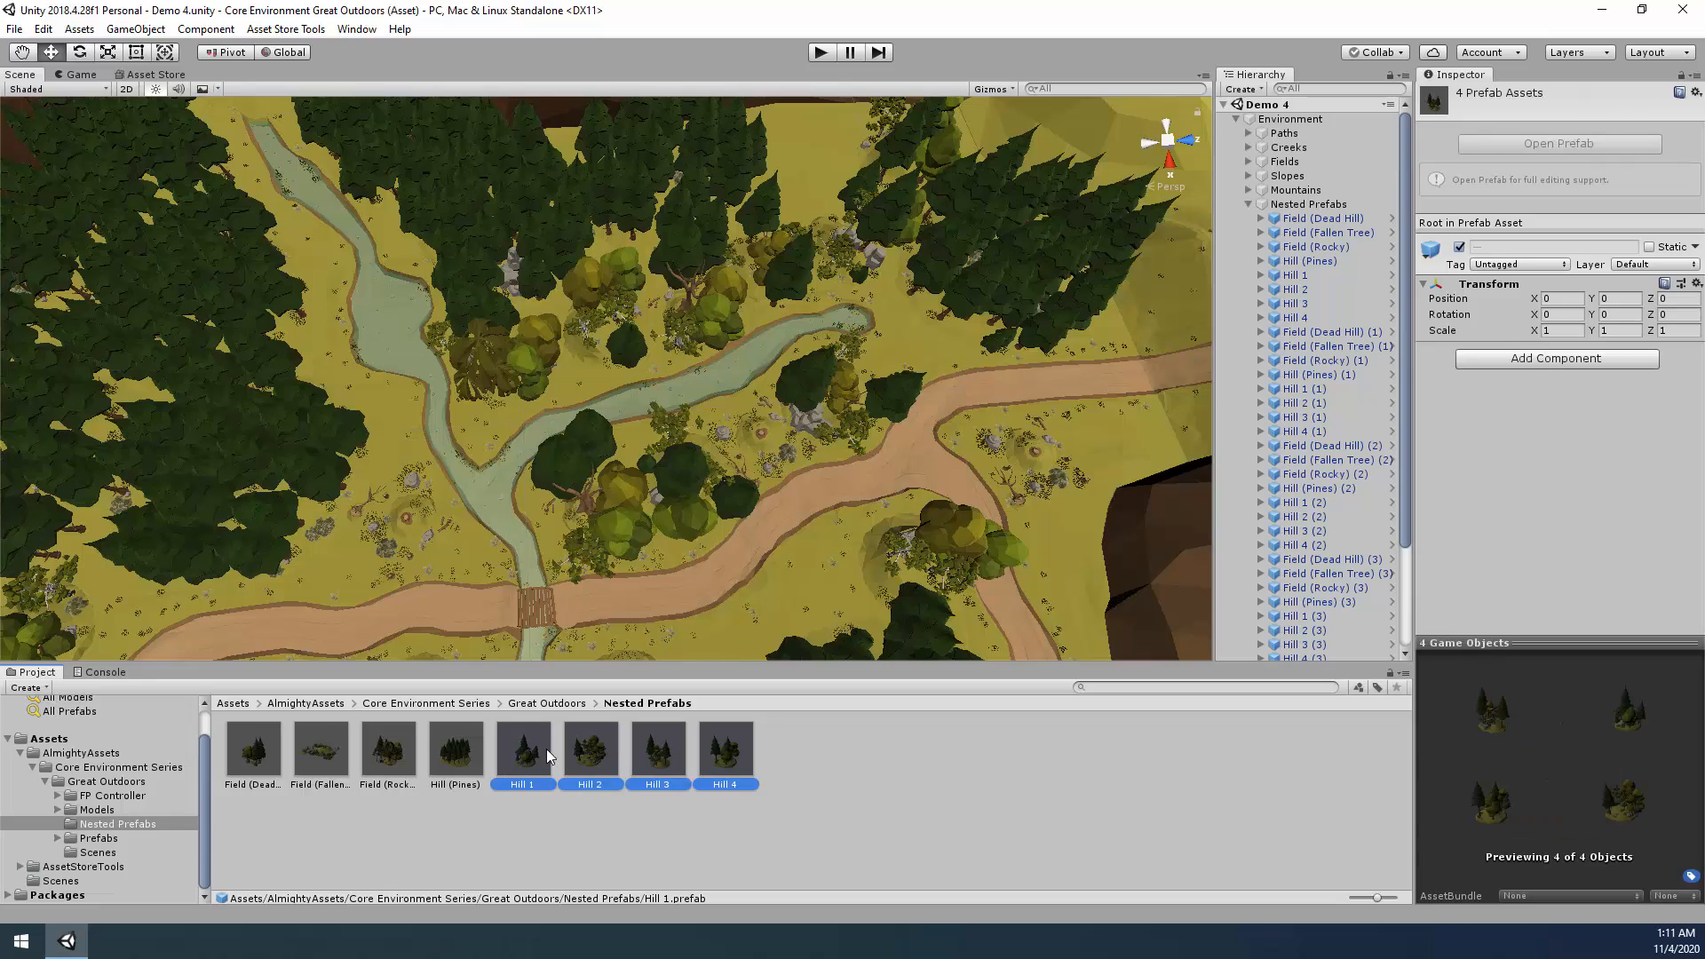
left_click_drag(1323, 213, 1323, 213)
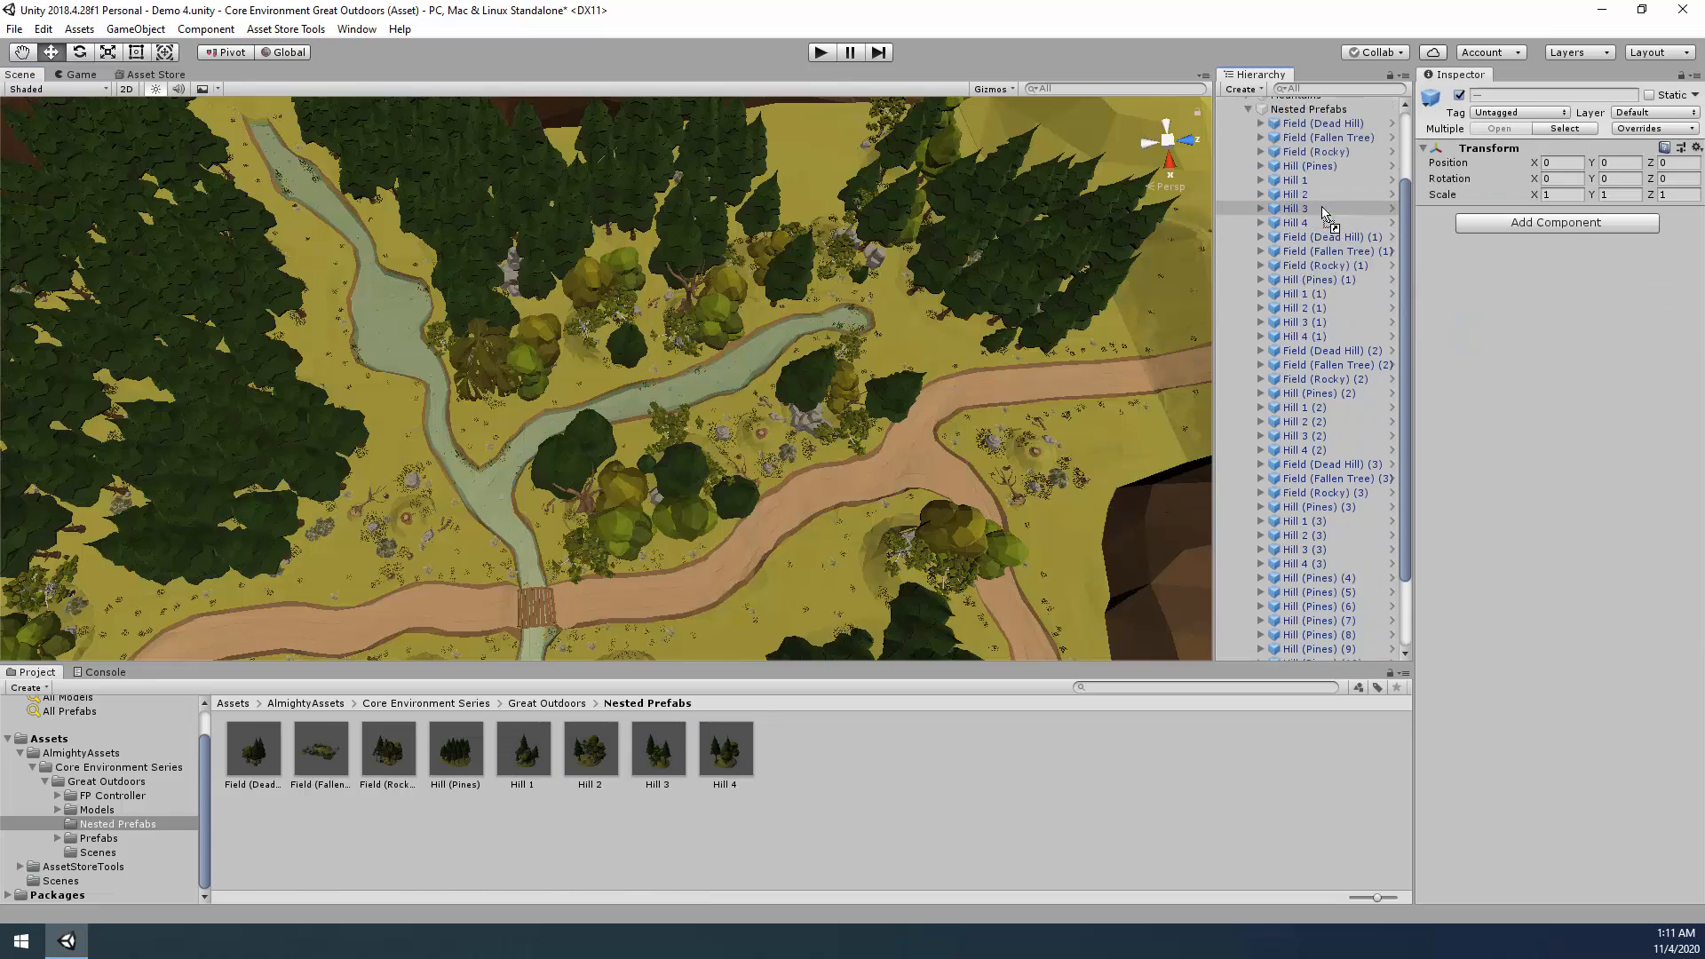
Place the four new hill groups on the raised plateau beside the path at X -126.7, Y 10, Z 212.
left_click_drag(982, 444, 599, 357, "alt")
left_click_drag(783, 406, 1046, 194, "alt")
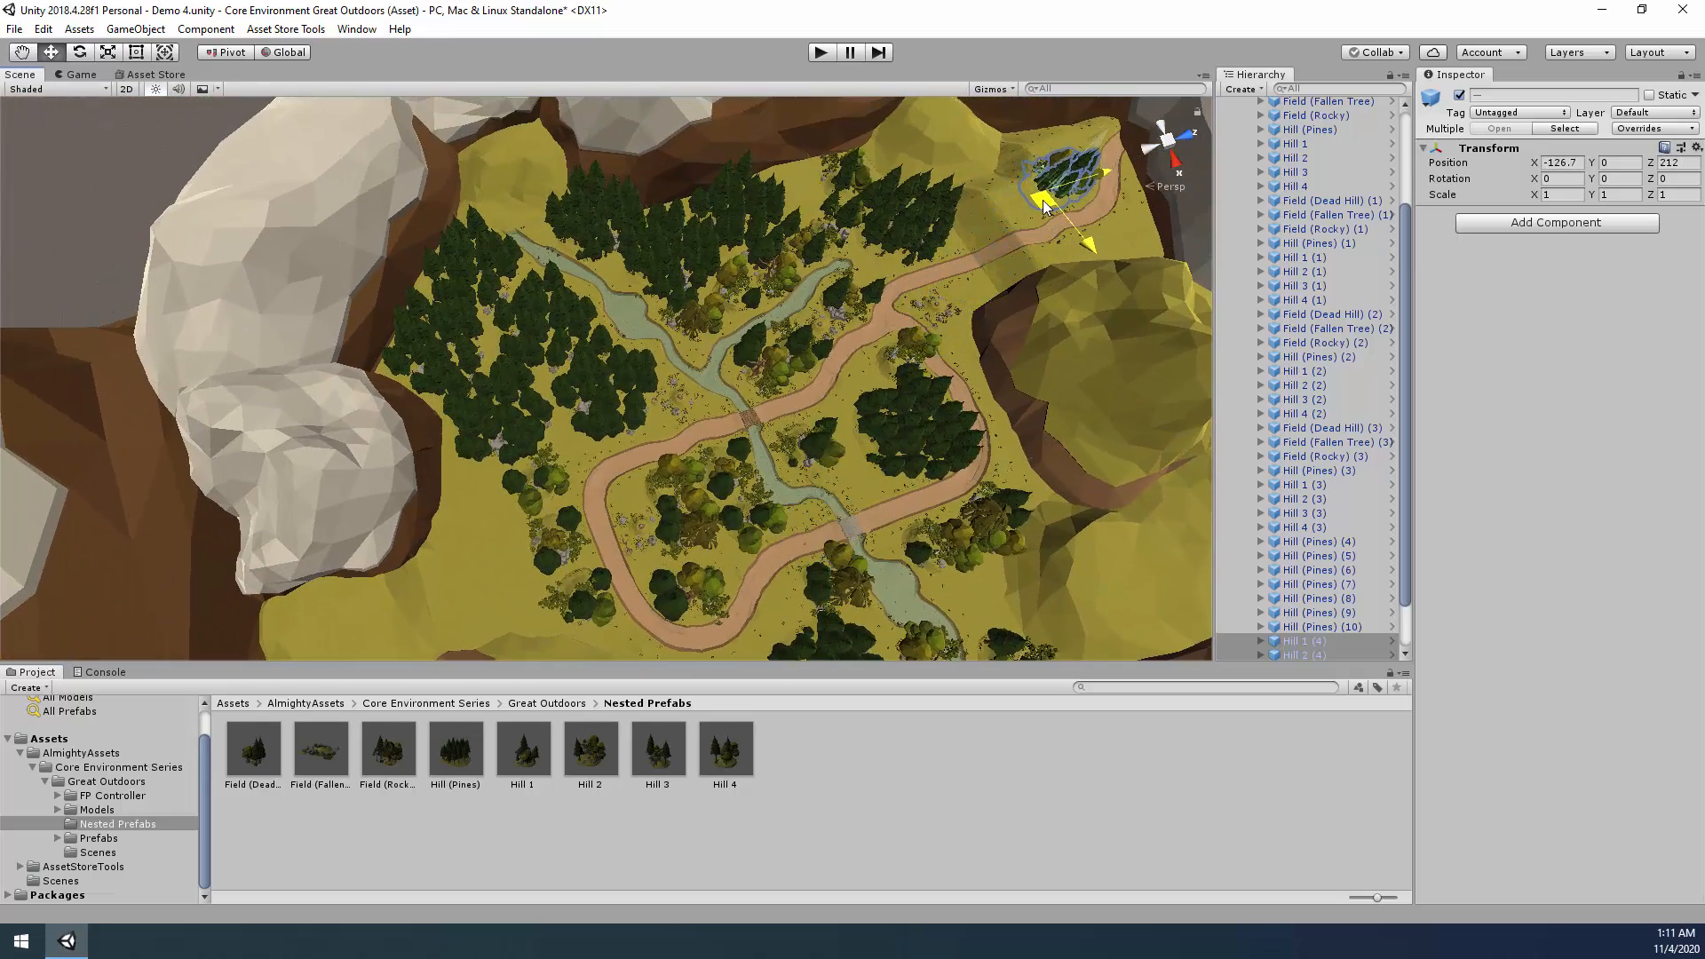
left_click_drag(877, 369, 1057, 275, "alt")
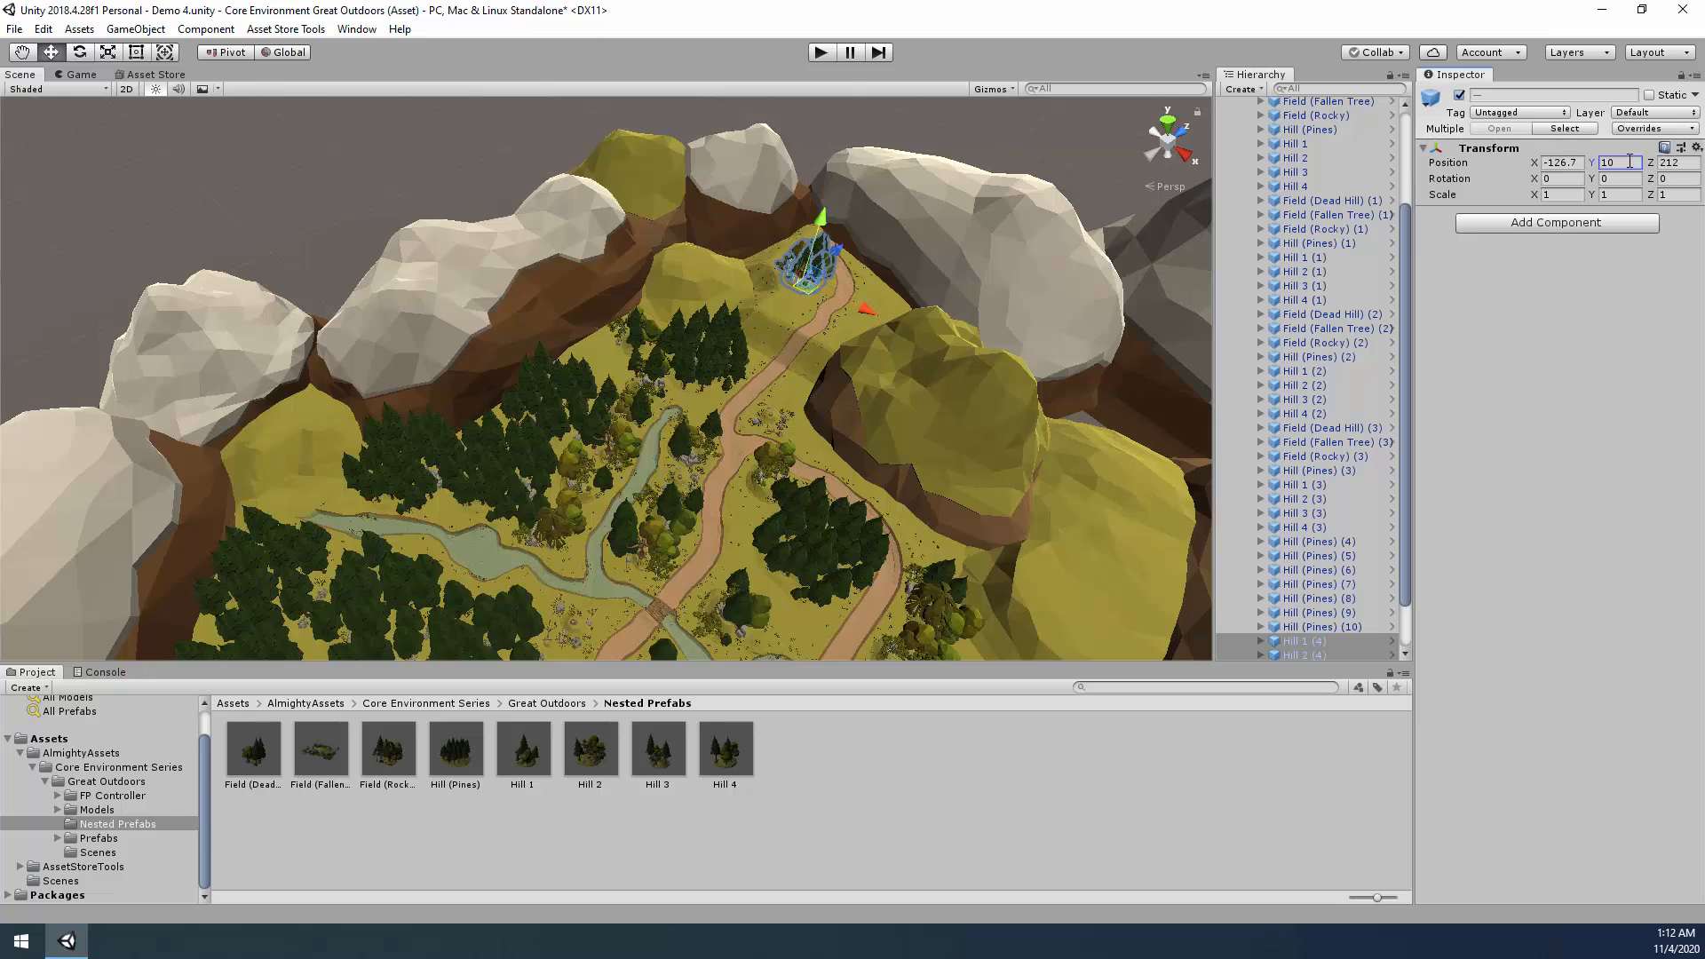
scroll(908, 368, "up", 10)
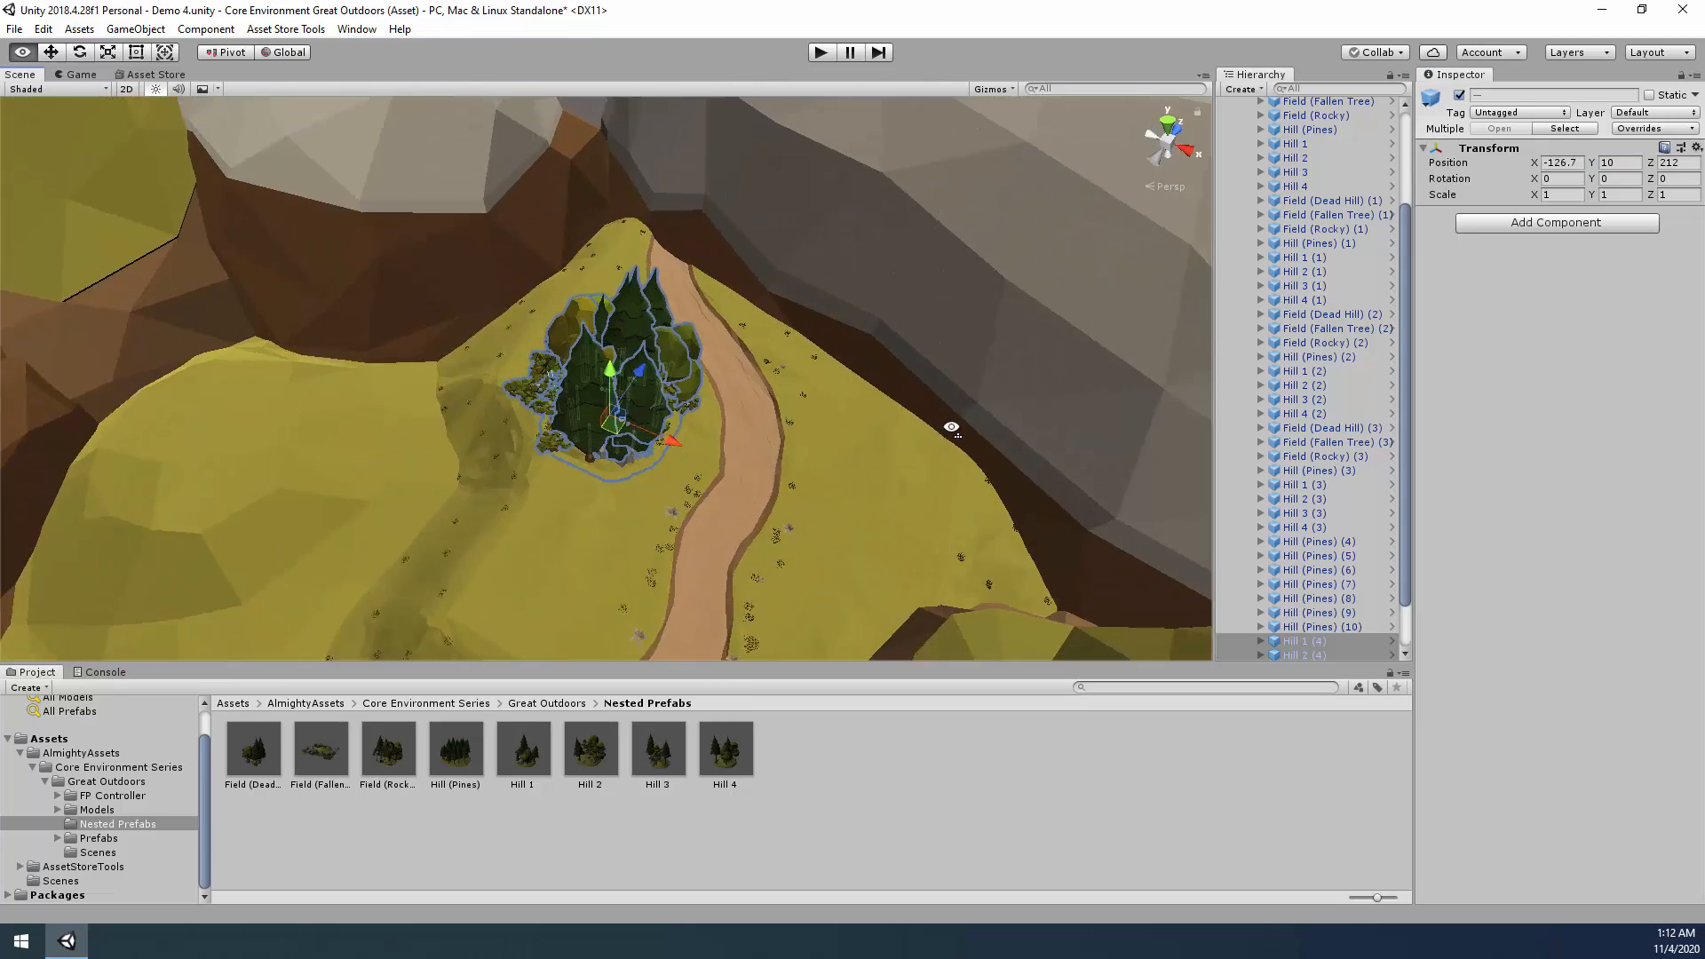
Move Hill 1 (4) away from the other new hills to the near side of the plateau beside the path.
mouse_move(957, 431)
left_mouse_down("alt")
mouse_move(1004, 438)
mouse_move(986, 444)
left_mouse_up("alt")
left_click_drag(807, 472, 751, 502, "alt")
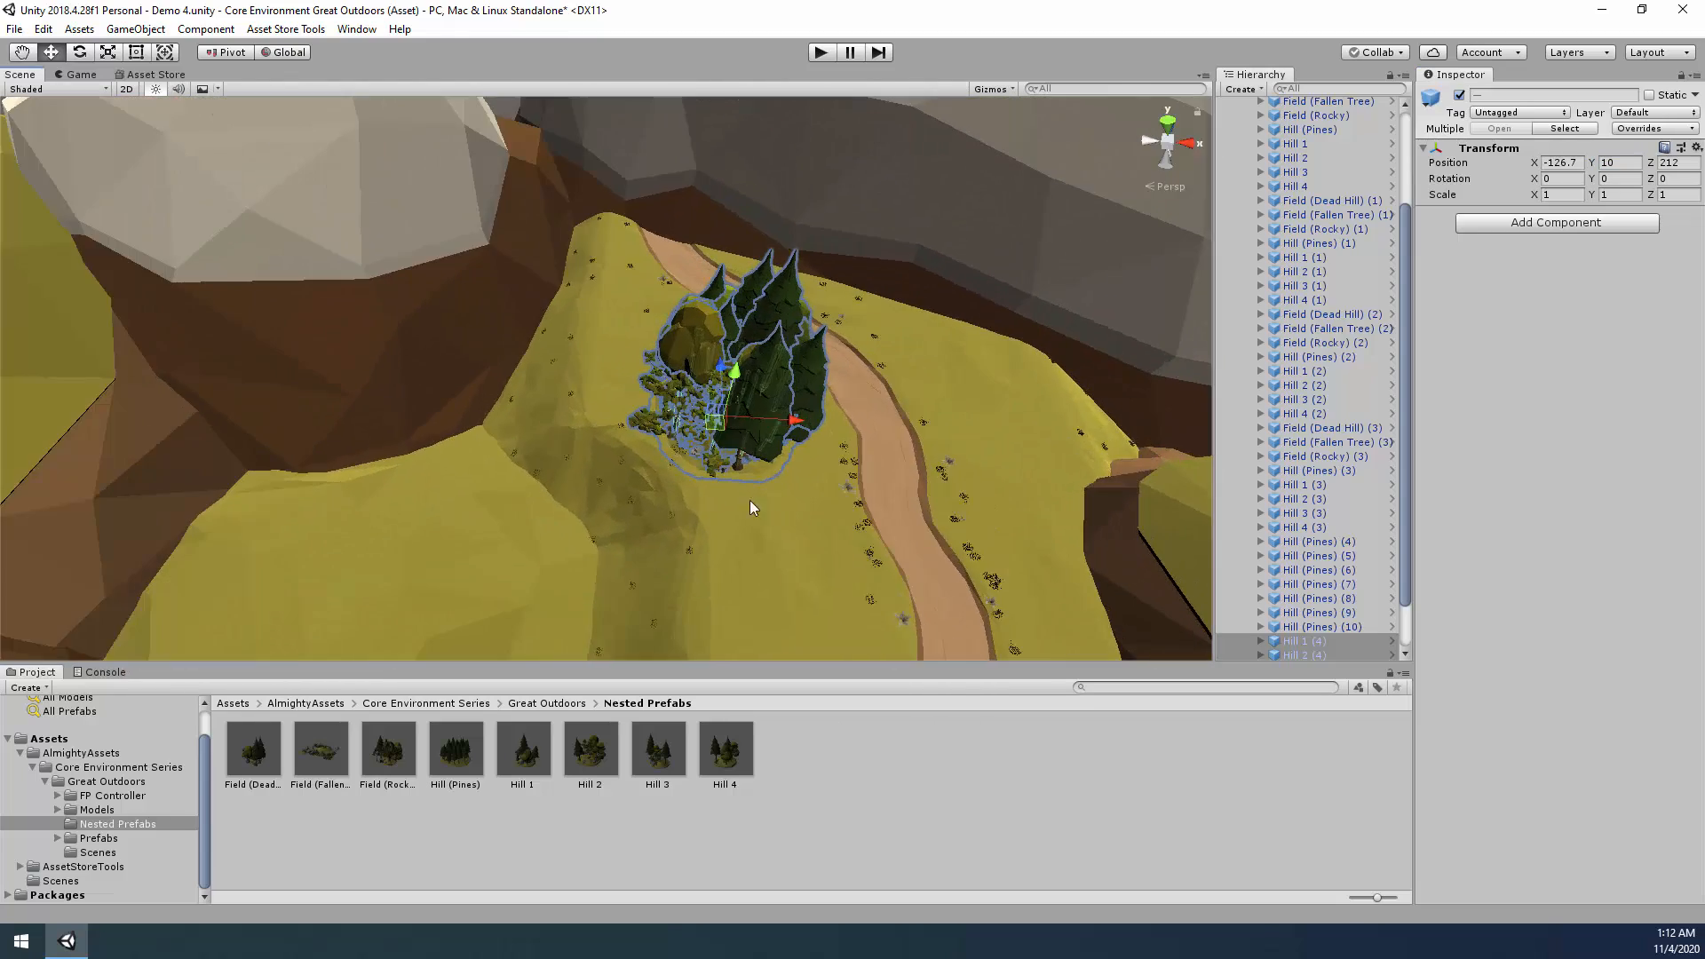
scroll(1279, 587, "down", 2)
left_click(1279, 585)
left_click_drag(721, 423, 730, 573)
left_click_drag(972, 497, 1011, 599, "alt")
left_click_drag(771, 433, 826, 444)
Move Hill 2 (4) across the path to about X -82.1, Z 206 on the plateau.
left_click(1282, 599)
left_click_drag(434, 395, 1048, 243)
scroll(1156, 432, "up", 4)
middle_click_drag(1157, 432, 849, 533)
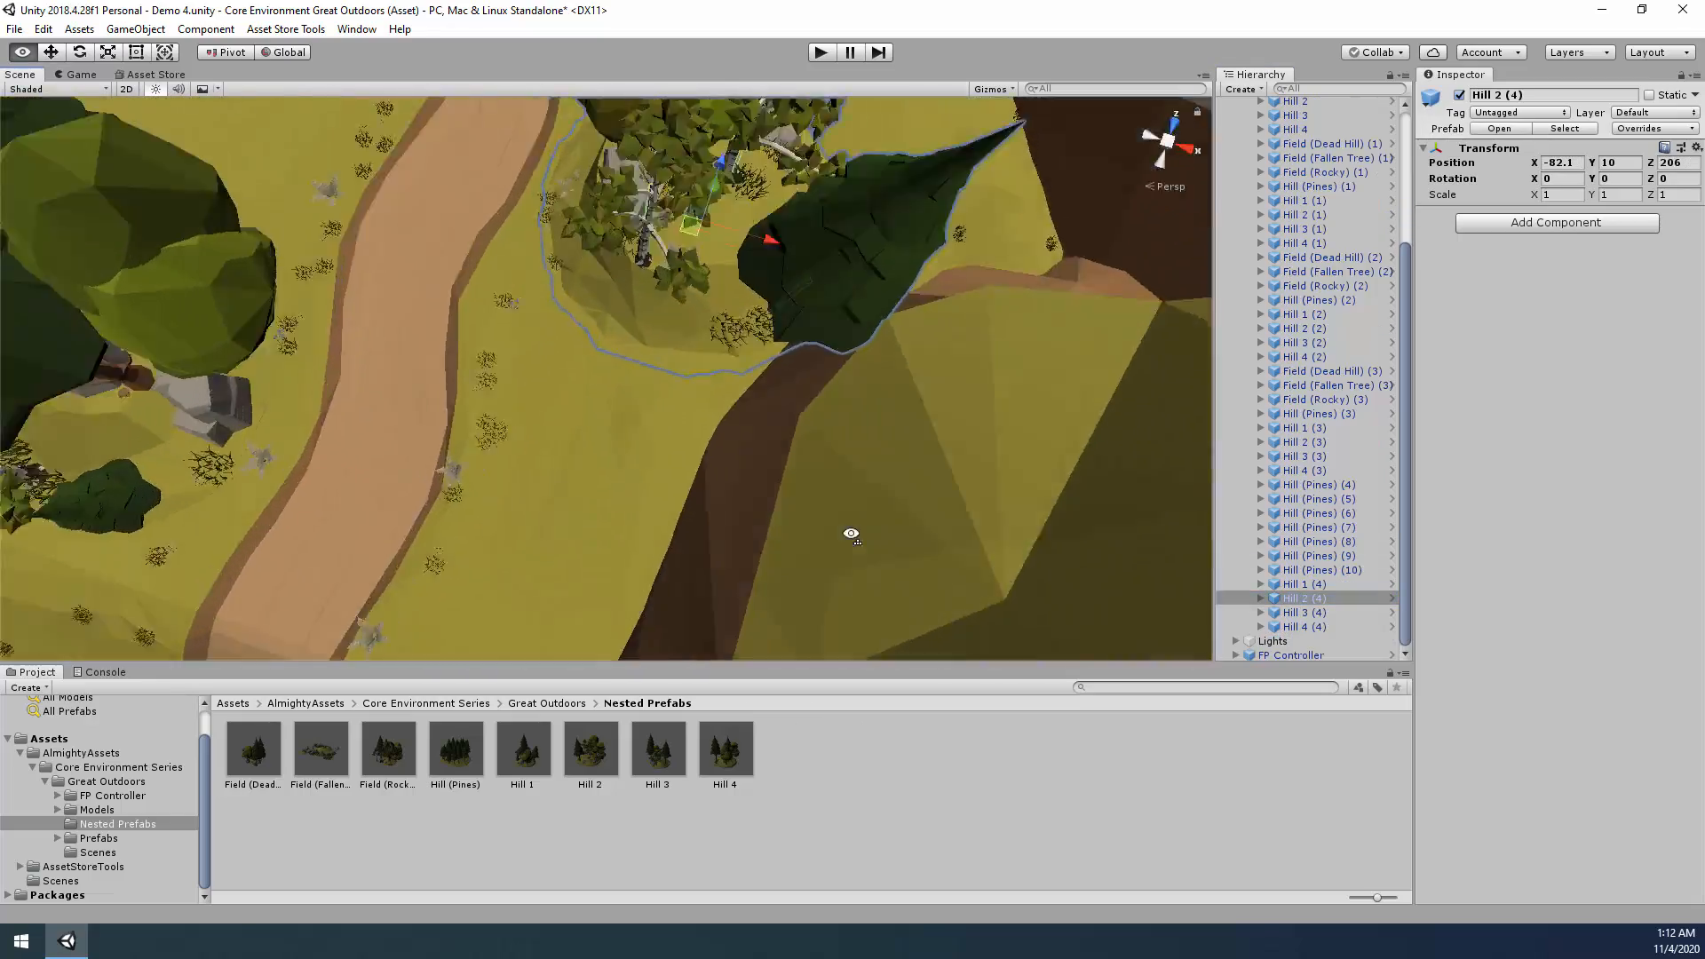
Move Hill 3 (4) toward the far end of the plateau at about X -139.4, Z 221.8.
right_click_drag(853, 531, 805, 418)
left_click(1284, 613)
right_click_drag(959, 444, 1004, 462)
left_click_drag(583, 425, 822, 375)
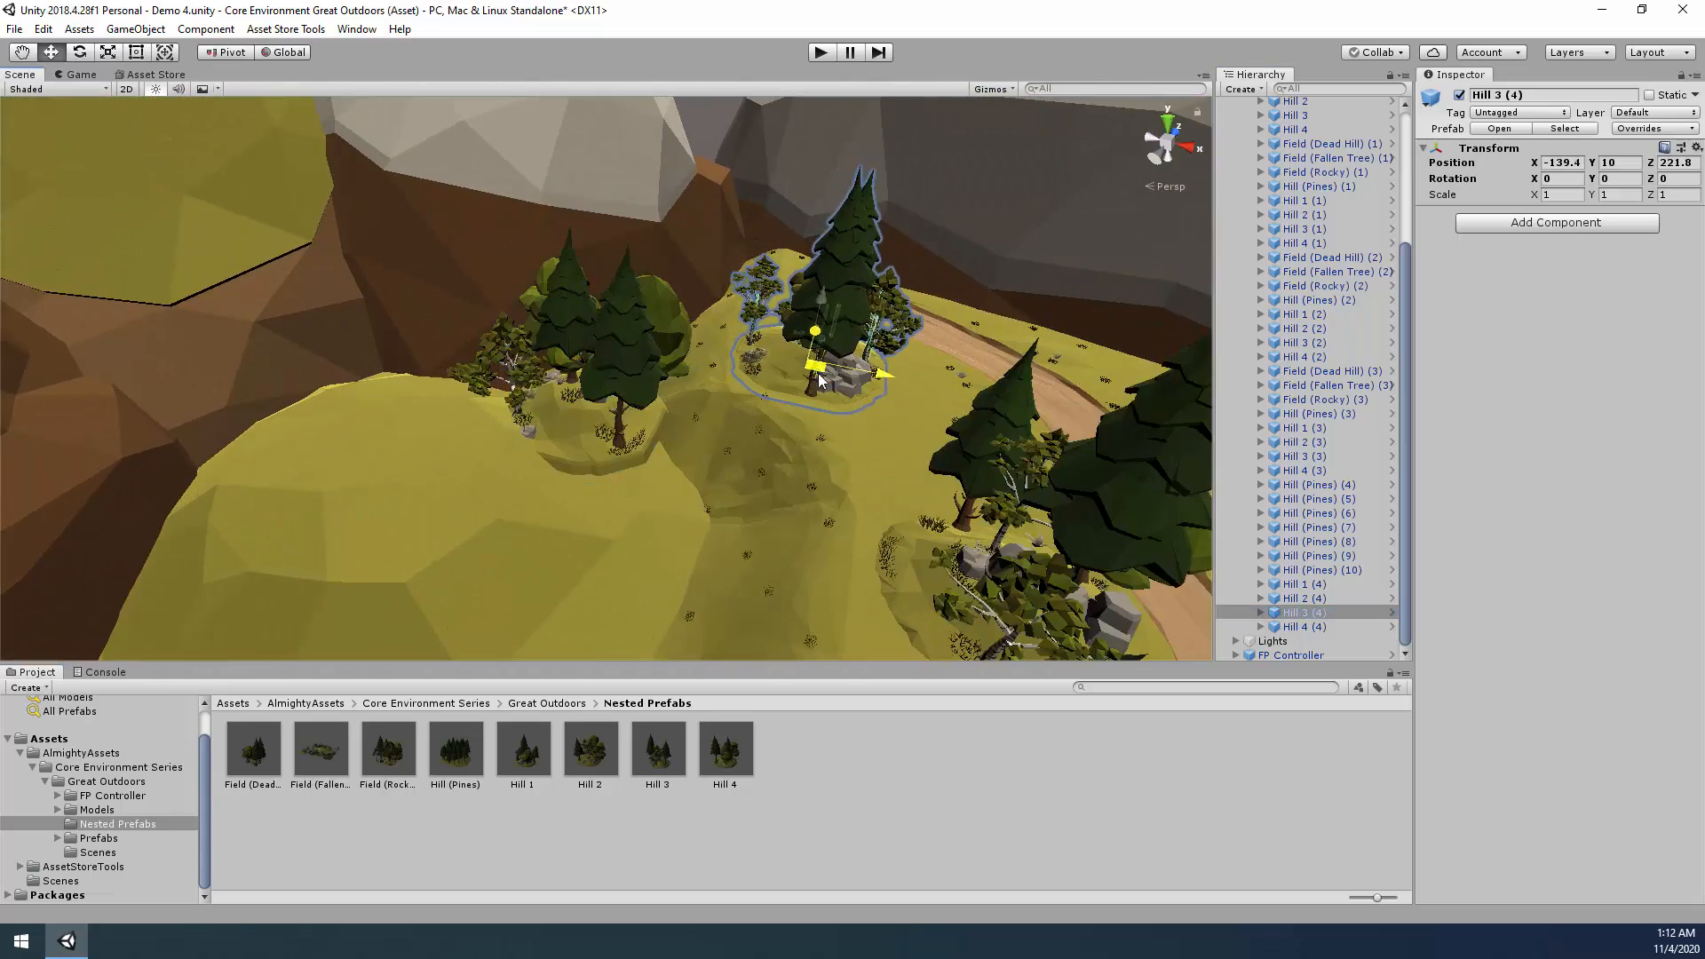
Position Hill 4 (4) between the other plateau groups beside the path at about X -117.9, Z 210.7.
left_click(1285, 627)
right_click_drag(889, 400, 869, 501)
left_click_drag(442, 583, 773, 457)
right_click_drag(772, 456, 944, 453)
Duplicate Hill 4 (4), move the copy onto the bare rounded hill next to the plateau and rotate it.
key("ctrl+d")
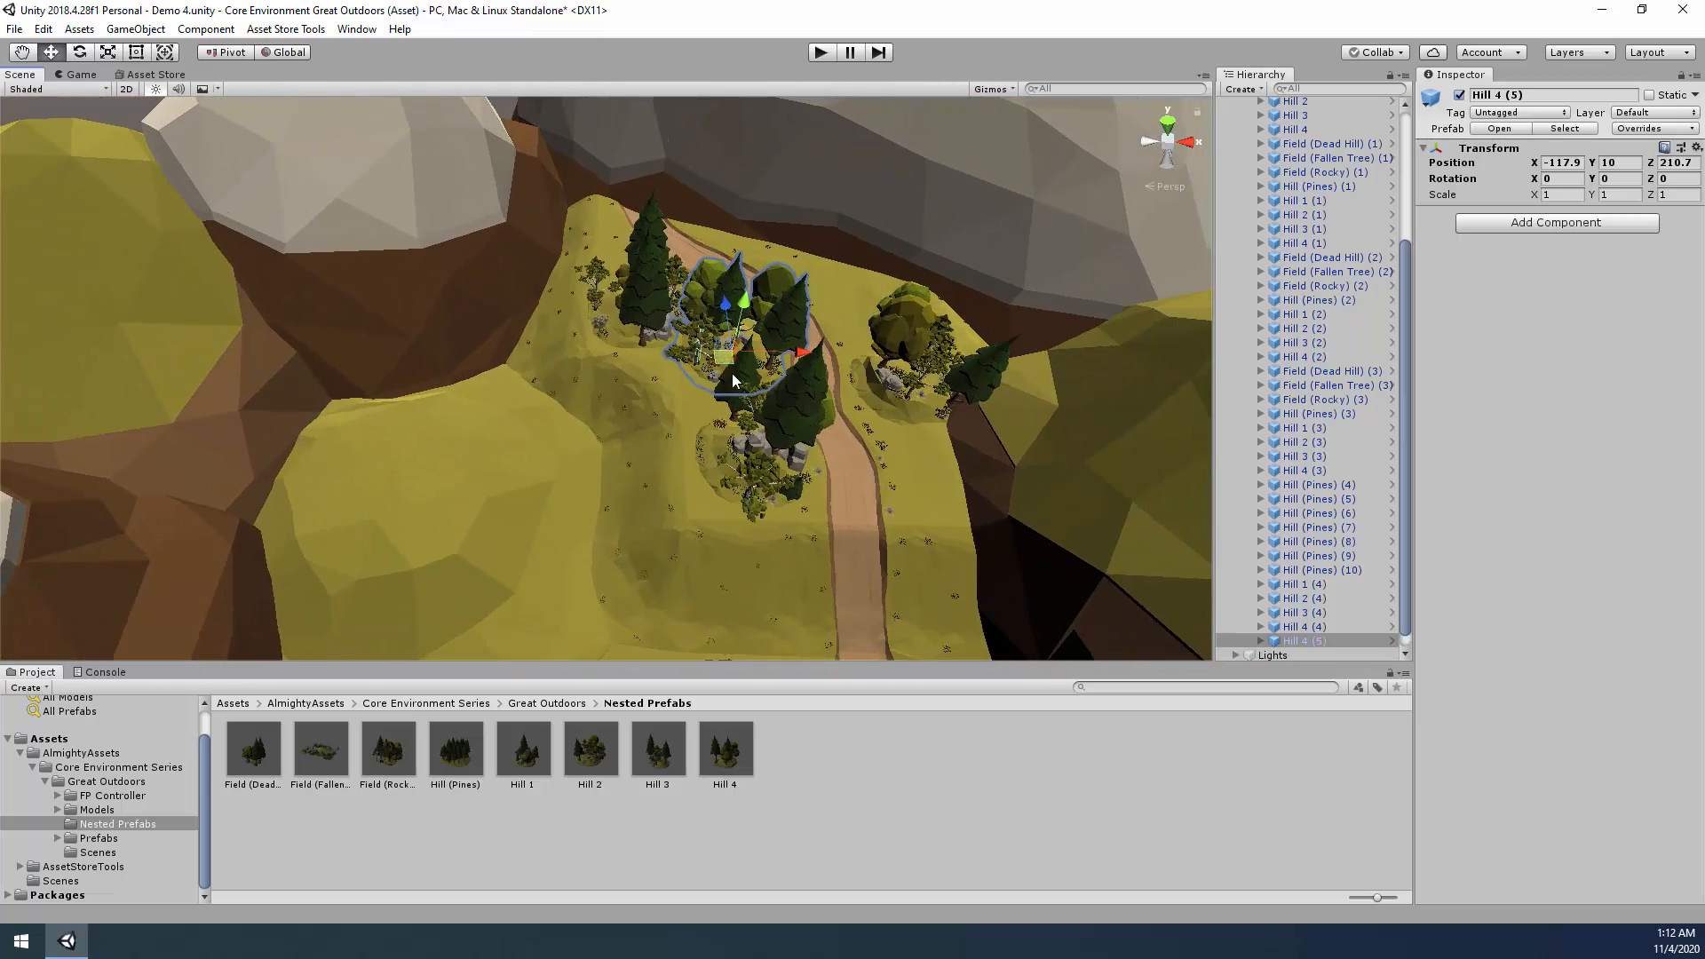
left_click_drag(751, 345, 369, 449)
right_click_drag(370, 449, 302, 444)
key("e")
left_click_drag(573, 480, 673, 488)
Add another Hill 1 prefab to the plateau beside the upper path.
key("w")
right_click_drag(893, 497, 843, 497)
left_click_drag(523, 749, 1057, 393)
key("e")
key("w")
Duplicate the original Hill 1 near the creek and move the copy beside the mountain path at about X -86.4, Z 135.1.
right_click_drag(1057, 392, 1096, 409)
left_click(832, 485)
key("f")
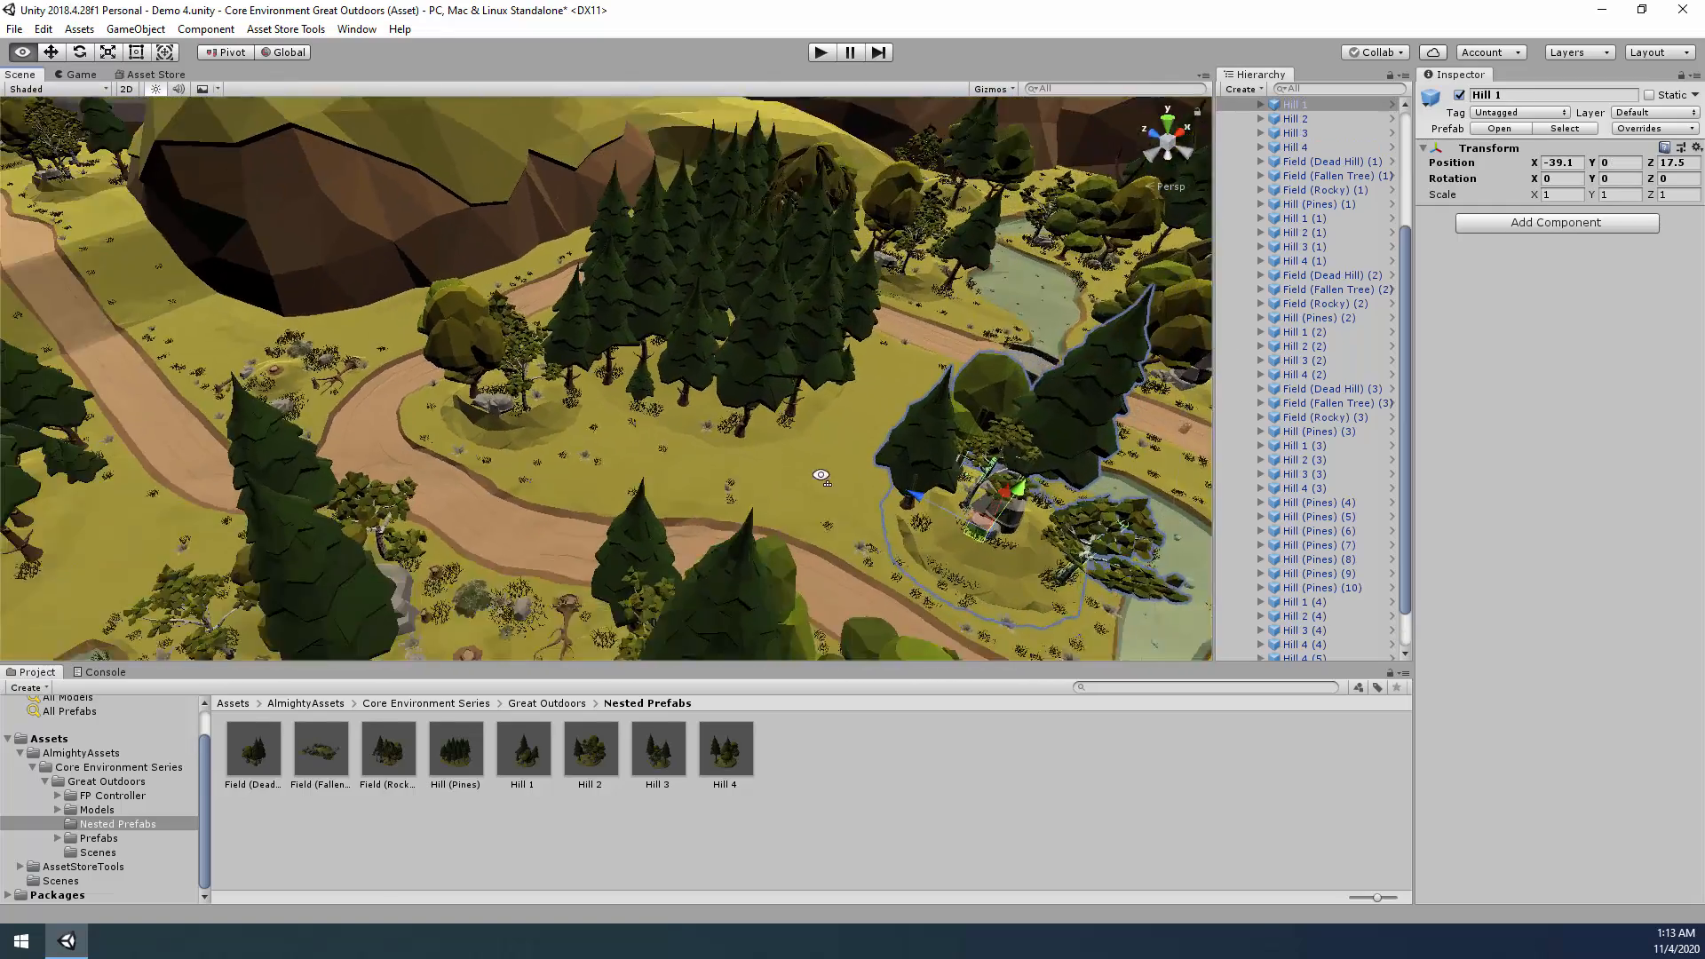
key("ctrl+d")
scroll(924, 524, "up", 2)
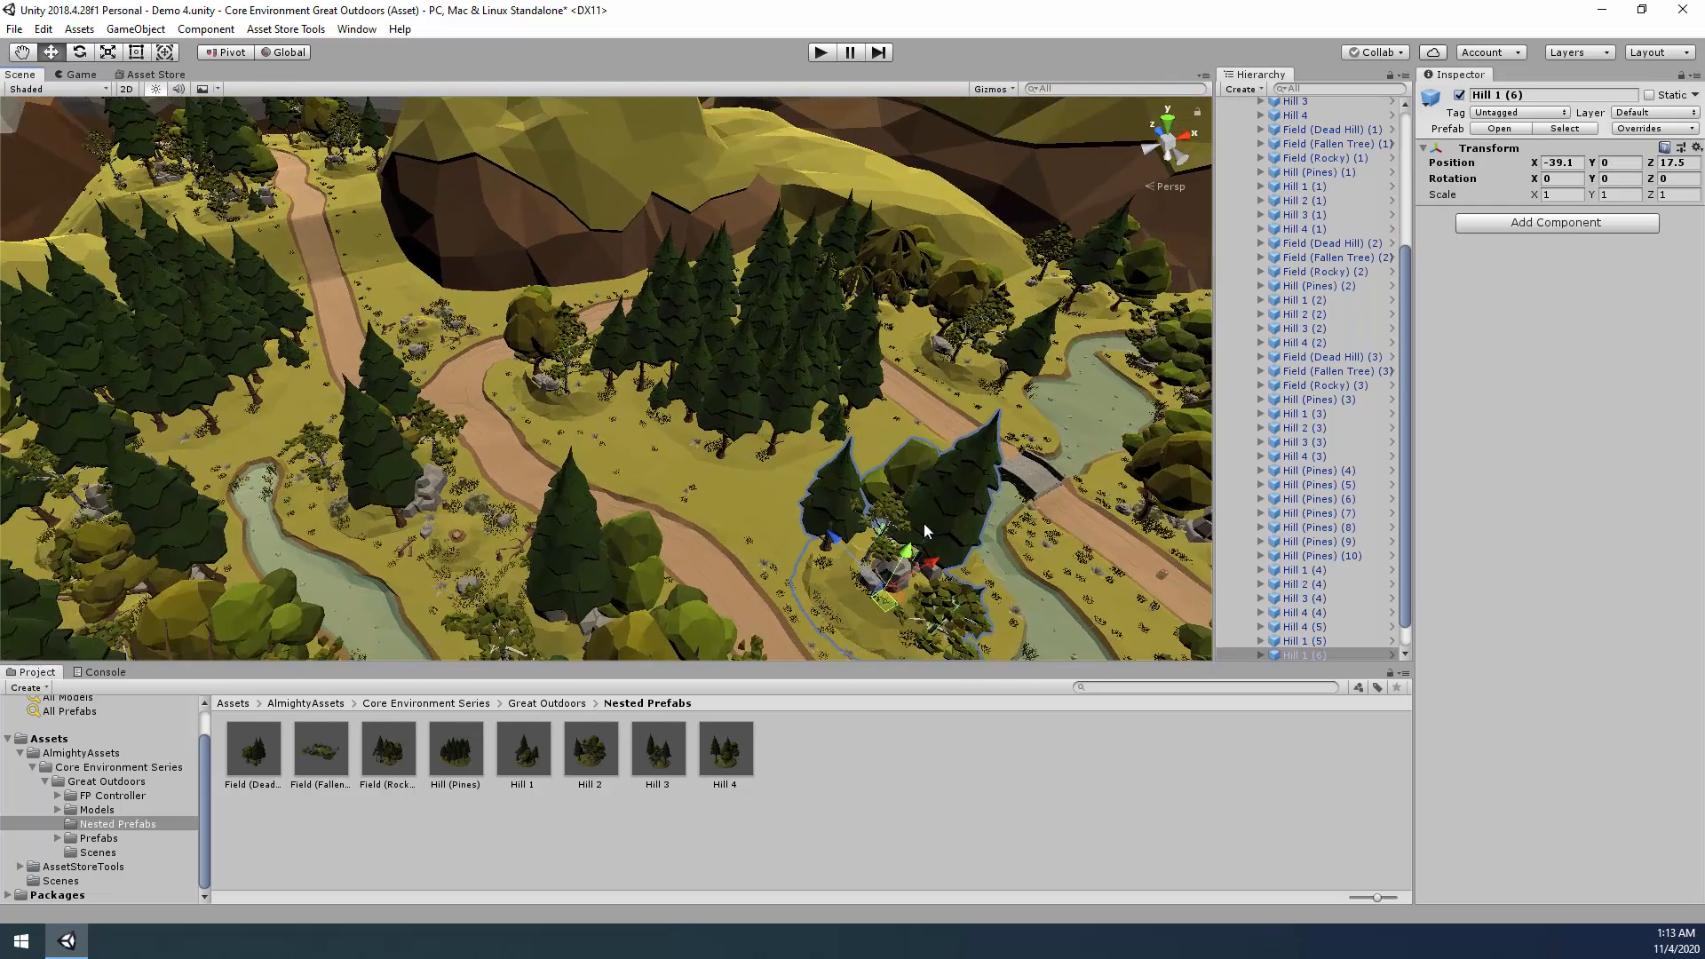
left_click_drag(888, 608, 391, 304)
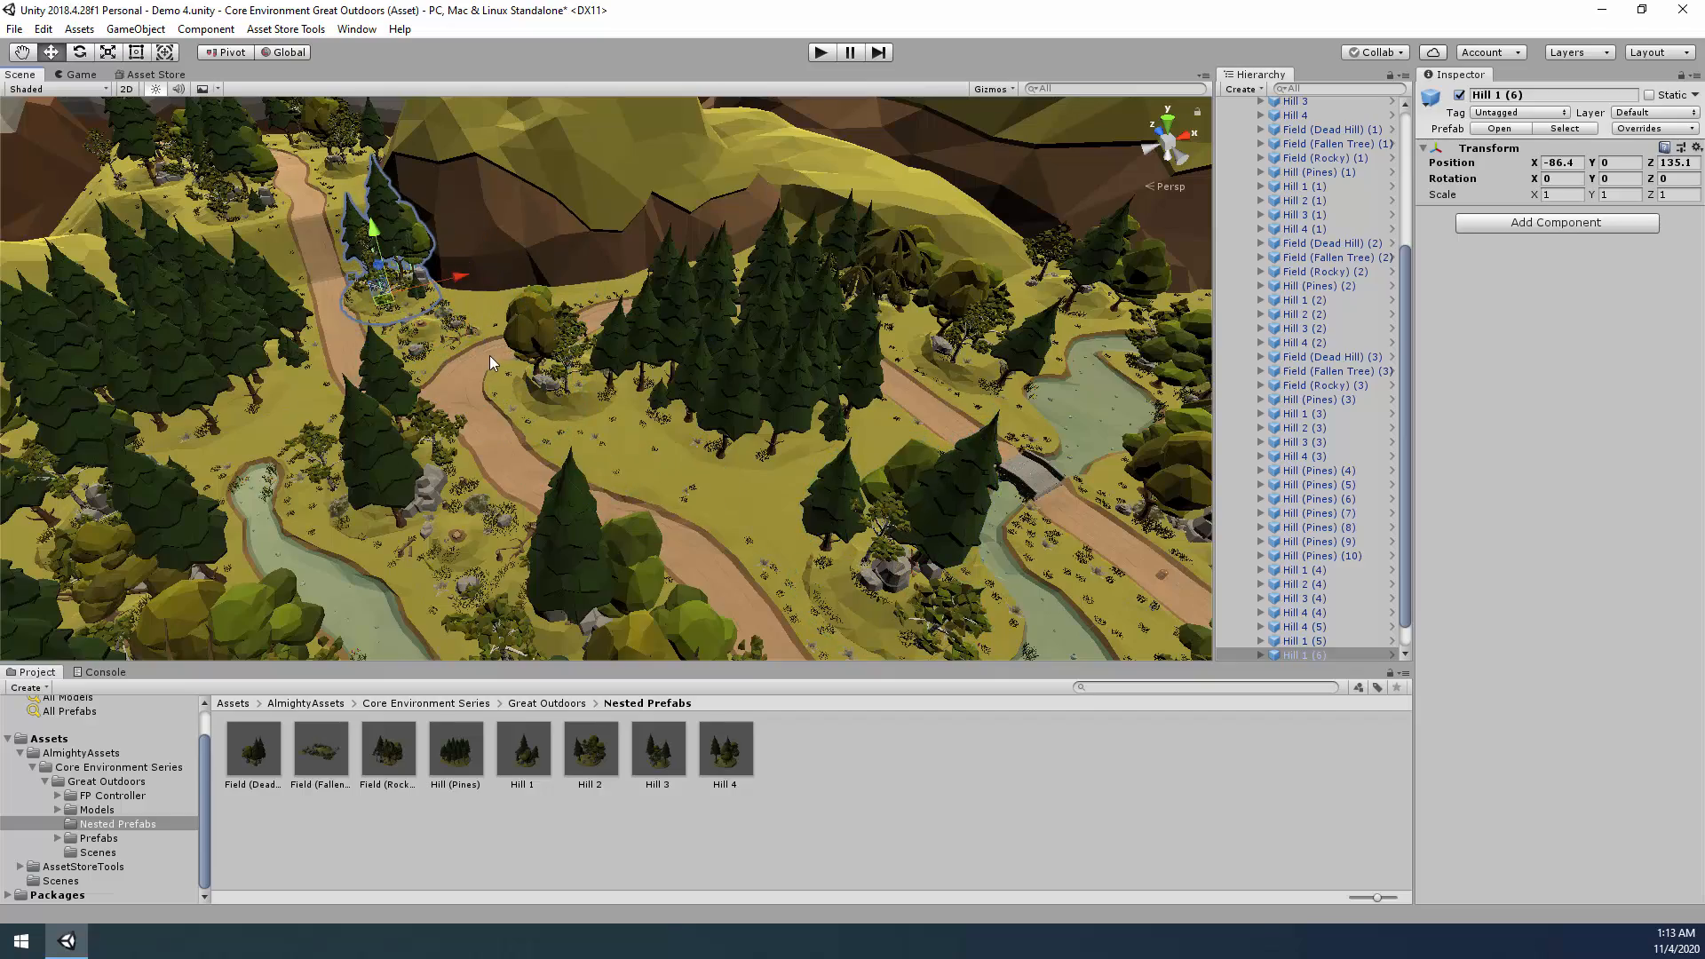
Shift Hill 1 (6) off the path edge to about X -84.02, Z 136.43 and scale it uniformly to about 0.8451.
key("f")
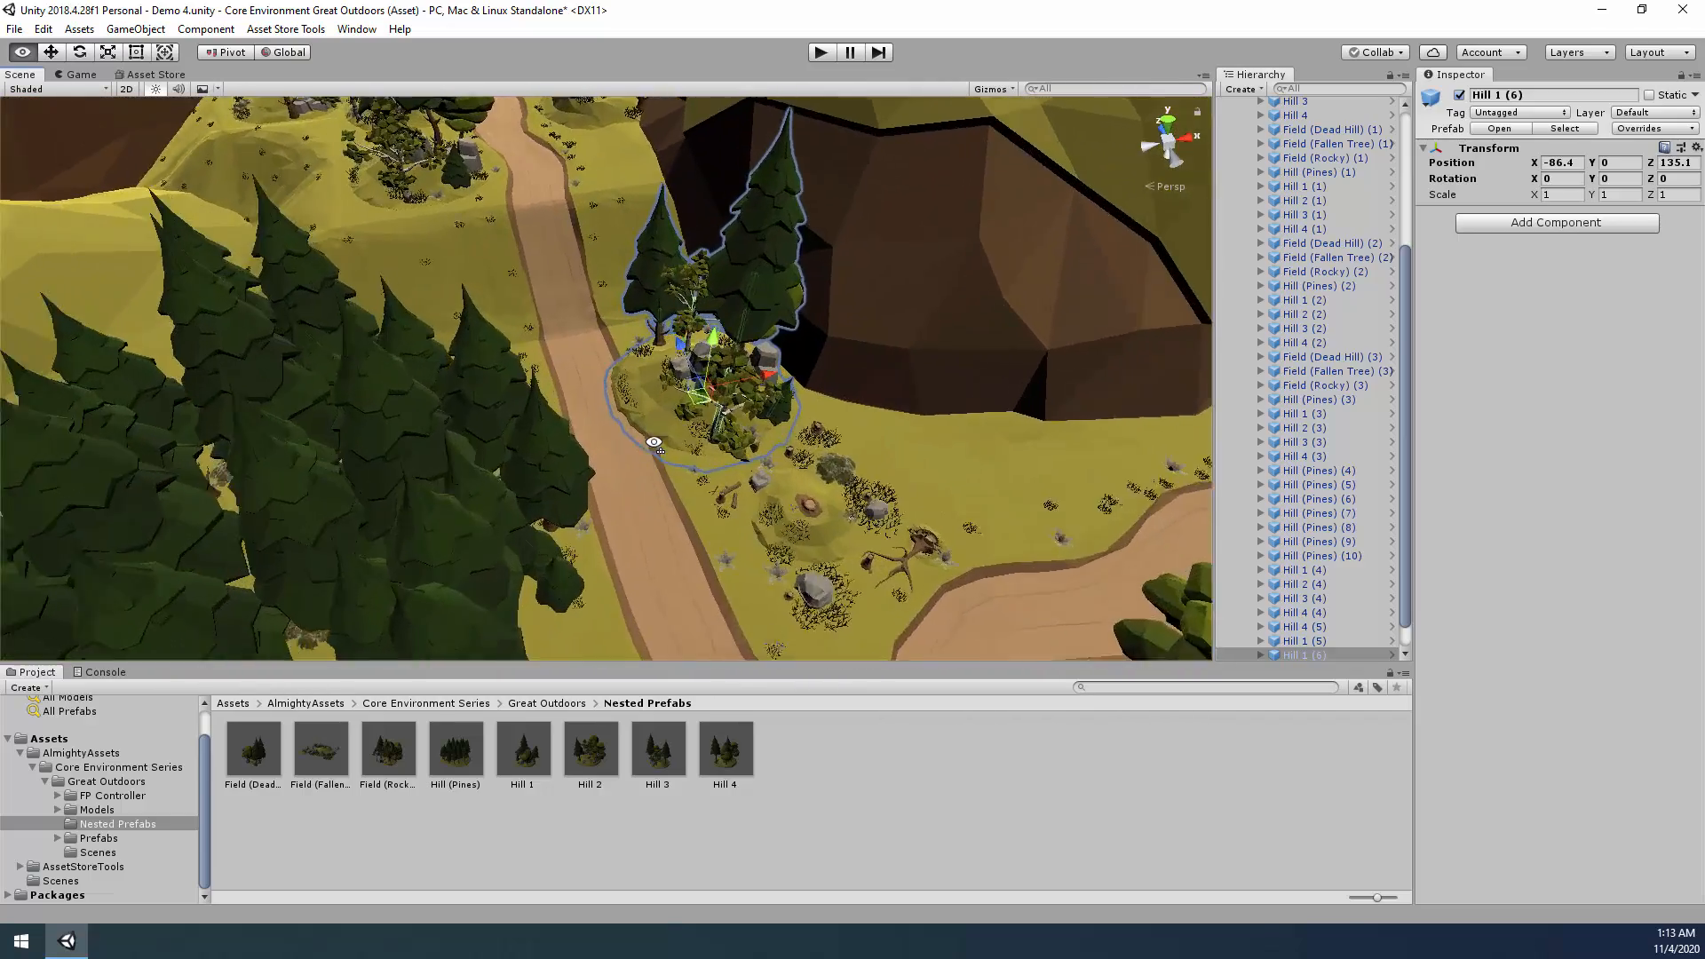
left_click_drag(661, 407, 796, 429, "alt")
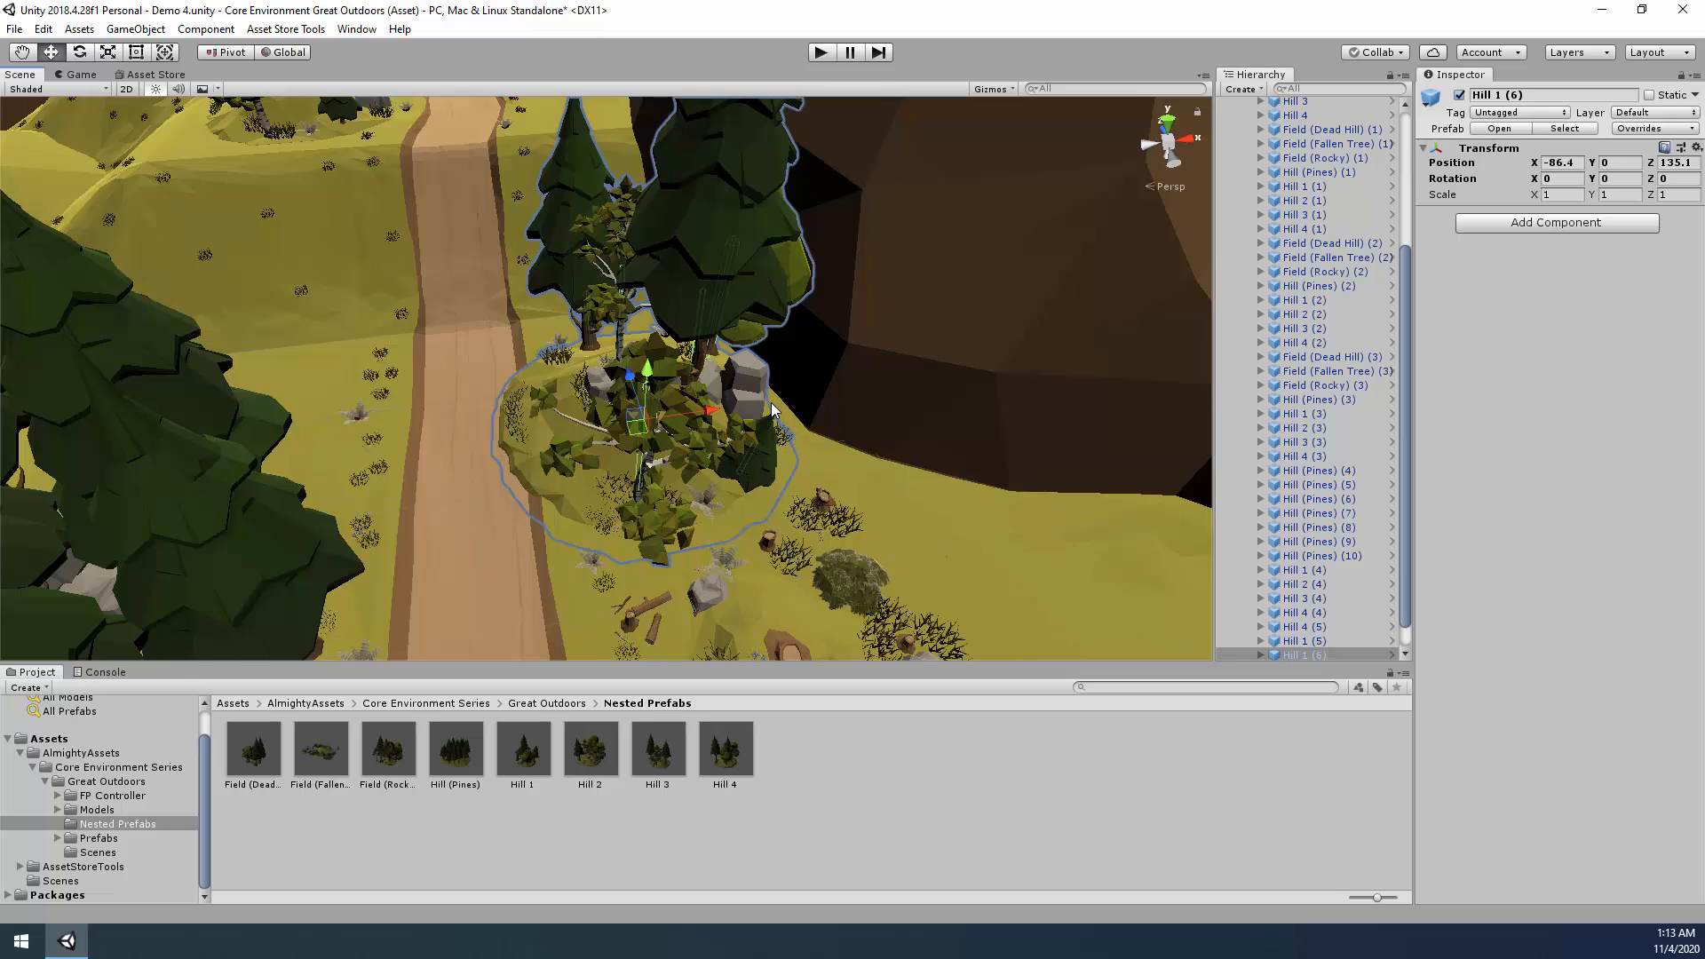
left_click_drag(648, 427, 663, 418)
left_click_drag(1003, 524, 897, 530, "alt")
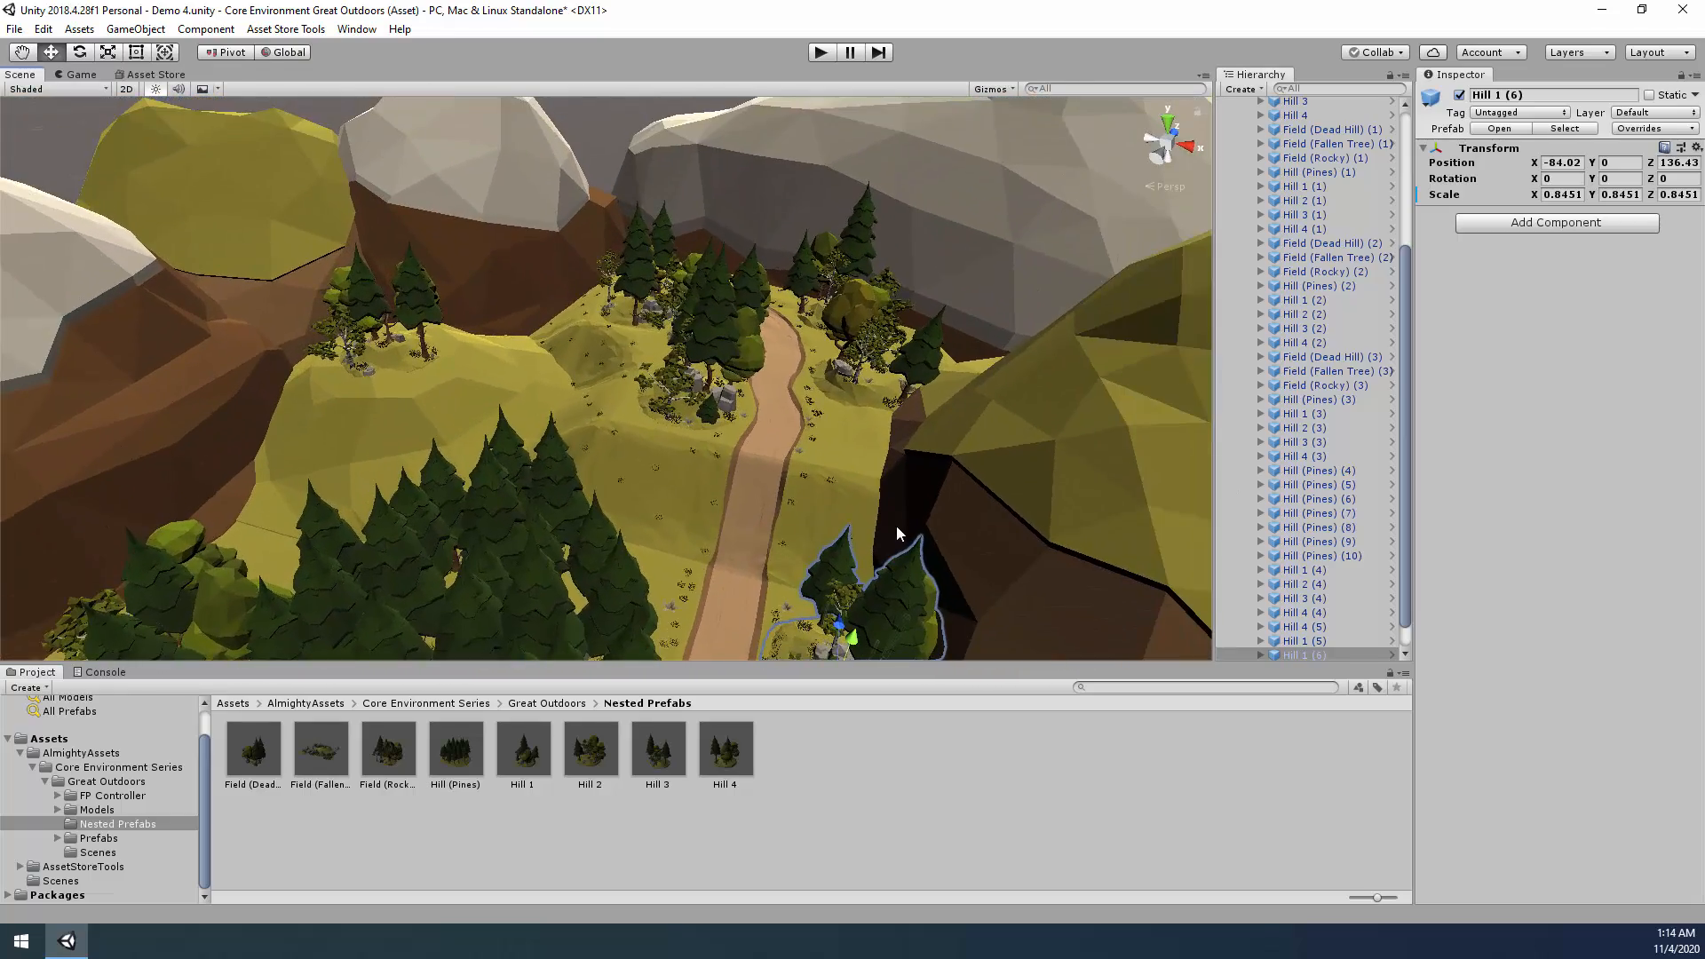
Collapse the Nested Prefabs group and save the scene with nothing selected.
scroll(1332, 253, "up", 5)
left_click(1248, 205)
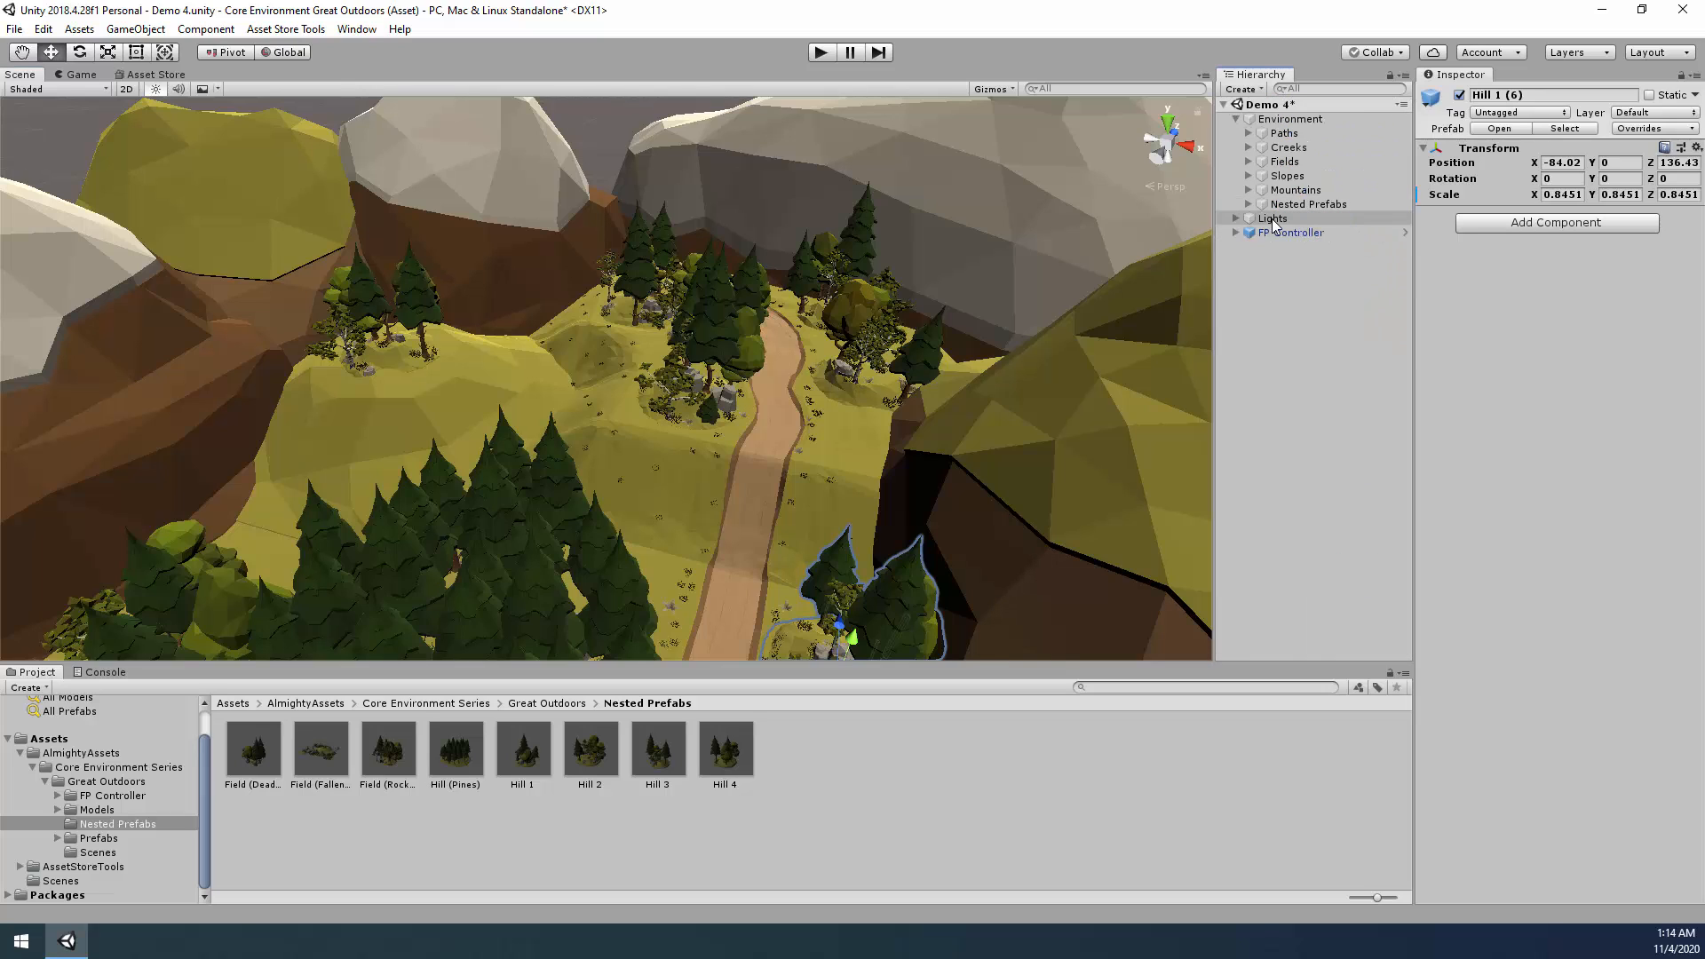
left_click(1312, 333)
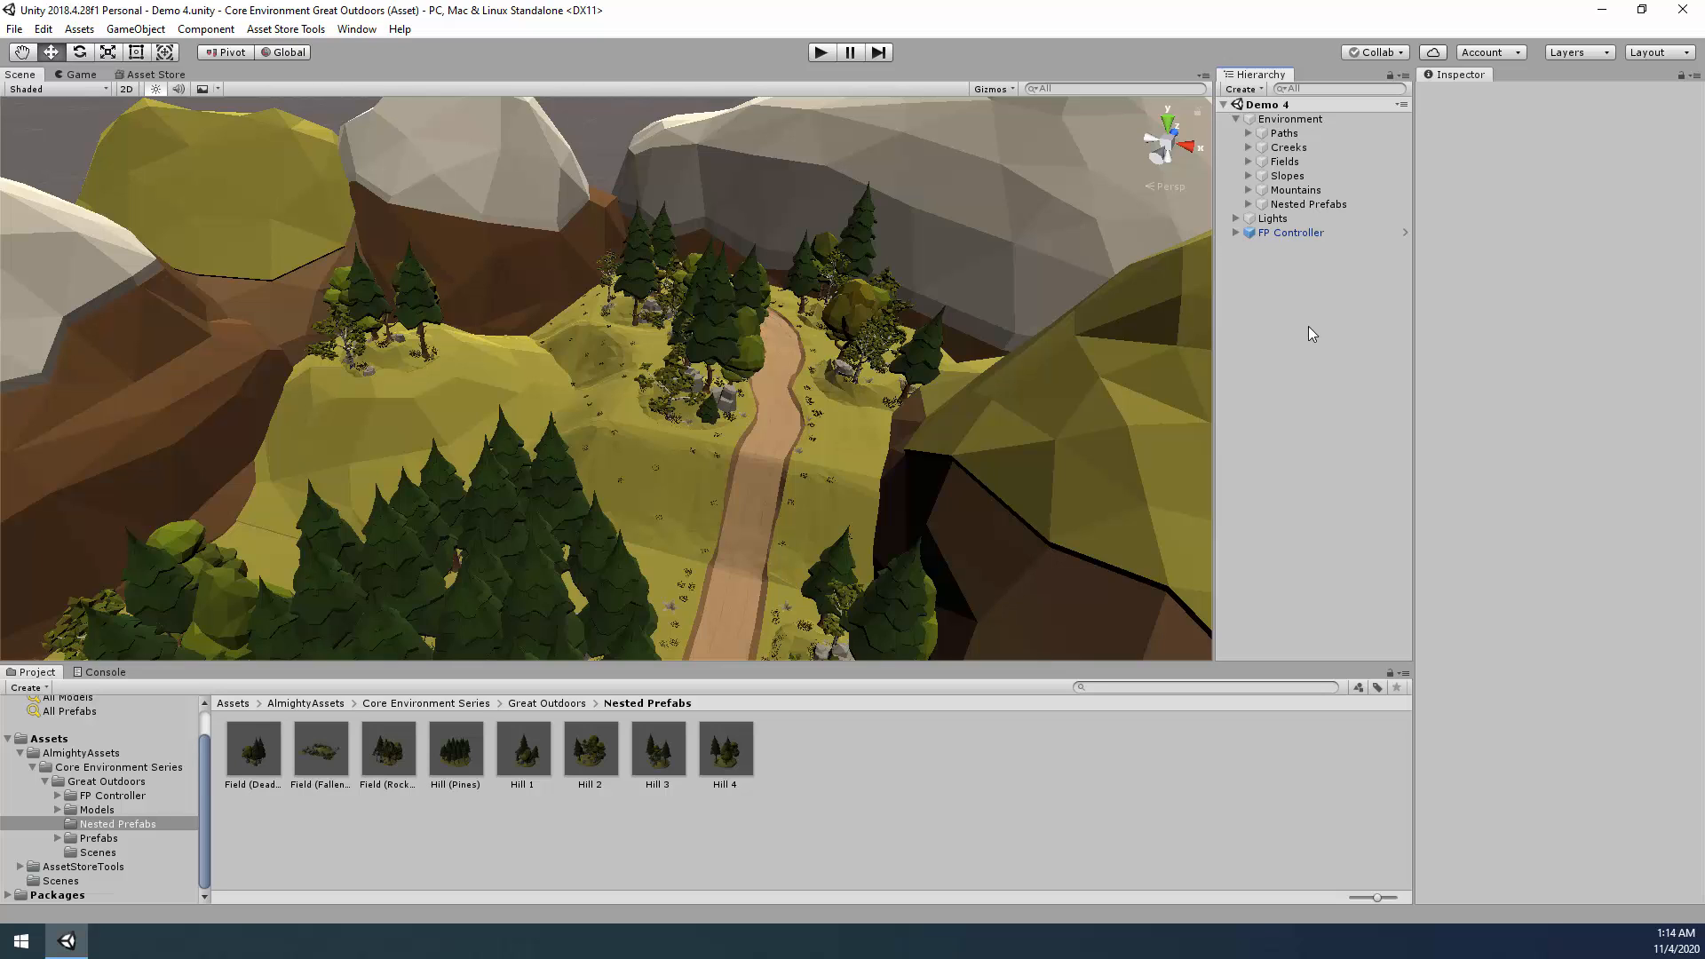
Play the scene to inspect the new tree groups along the path, and stop playing.
left_click(823, 53)
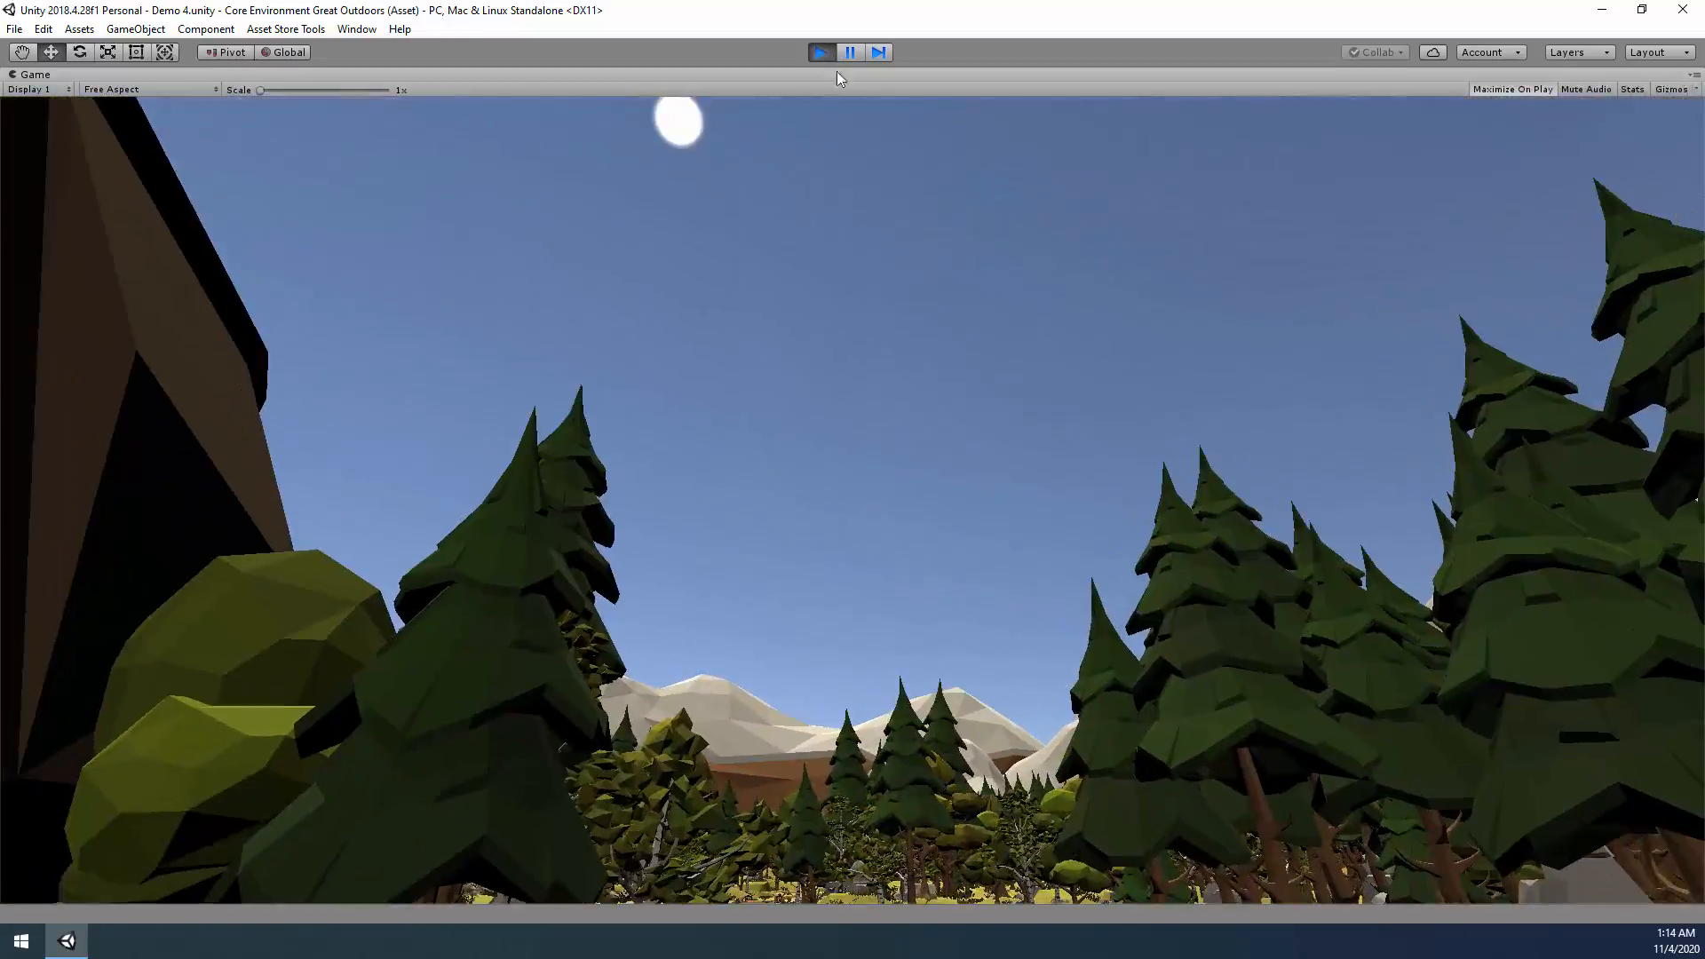
left_click(823, 53)
Create an empty child object named Rocks under Environment.
left_click(1286, 133)
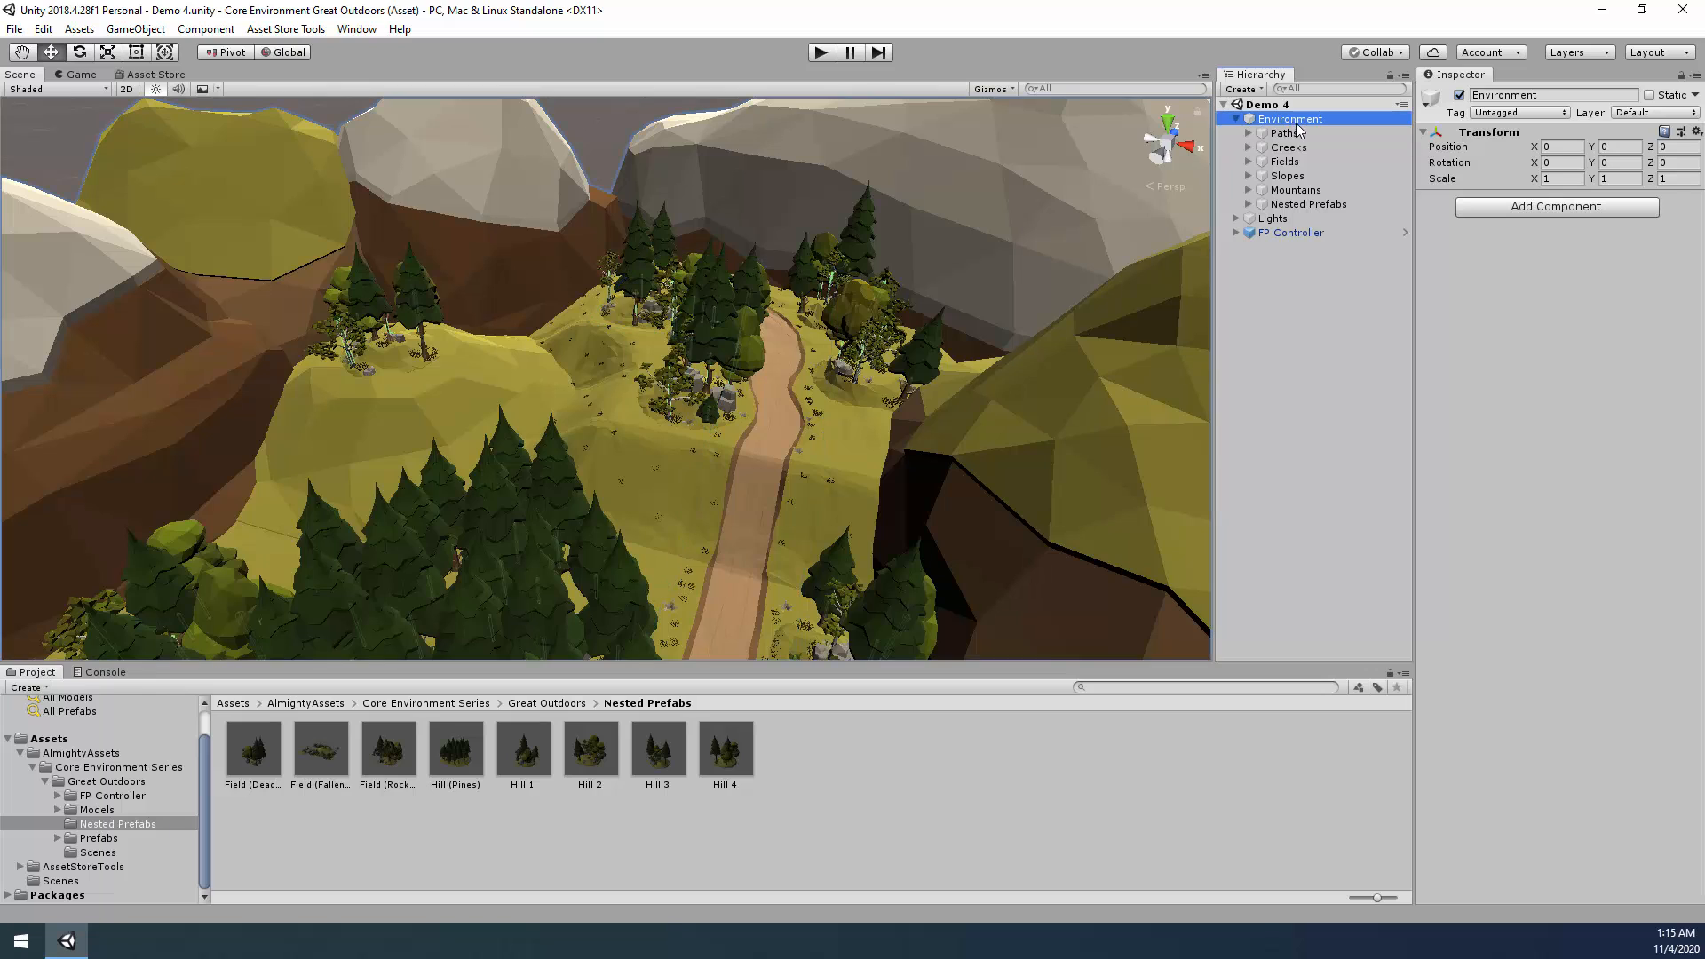
right_click(1299, 121)
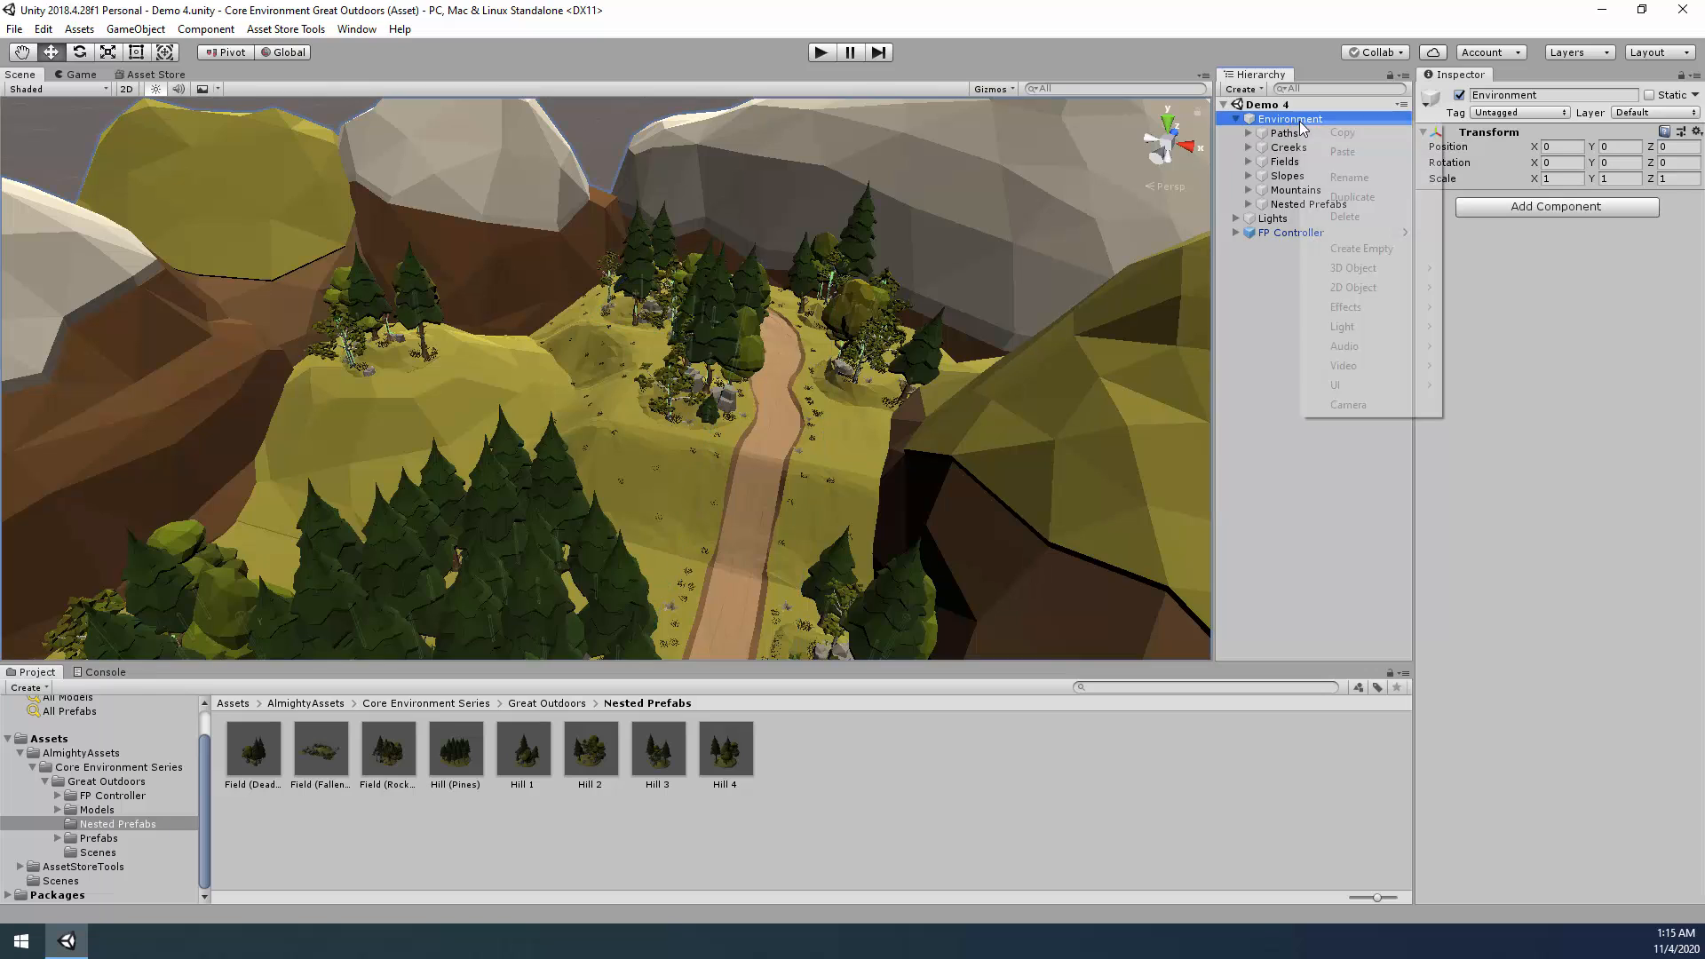
left_click(1367, 252)
type("Rocks")
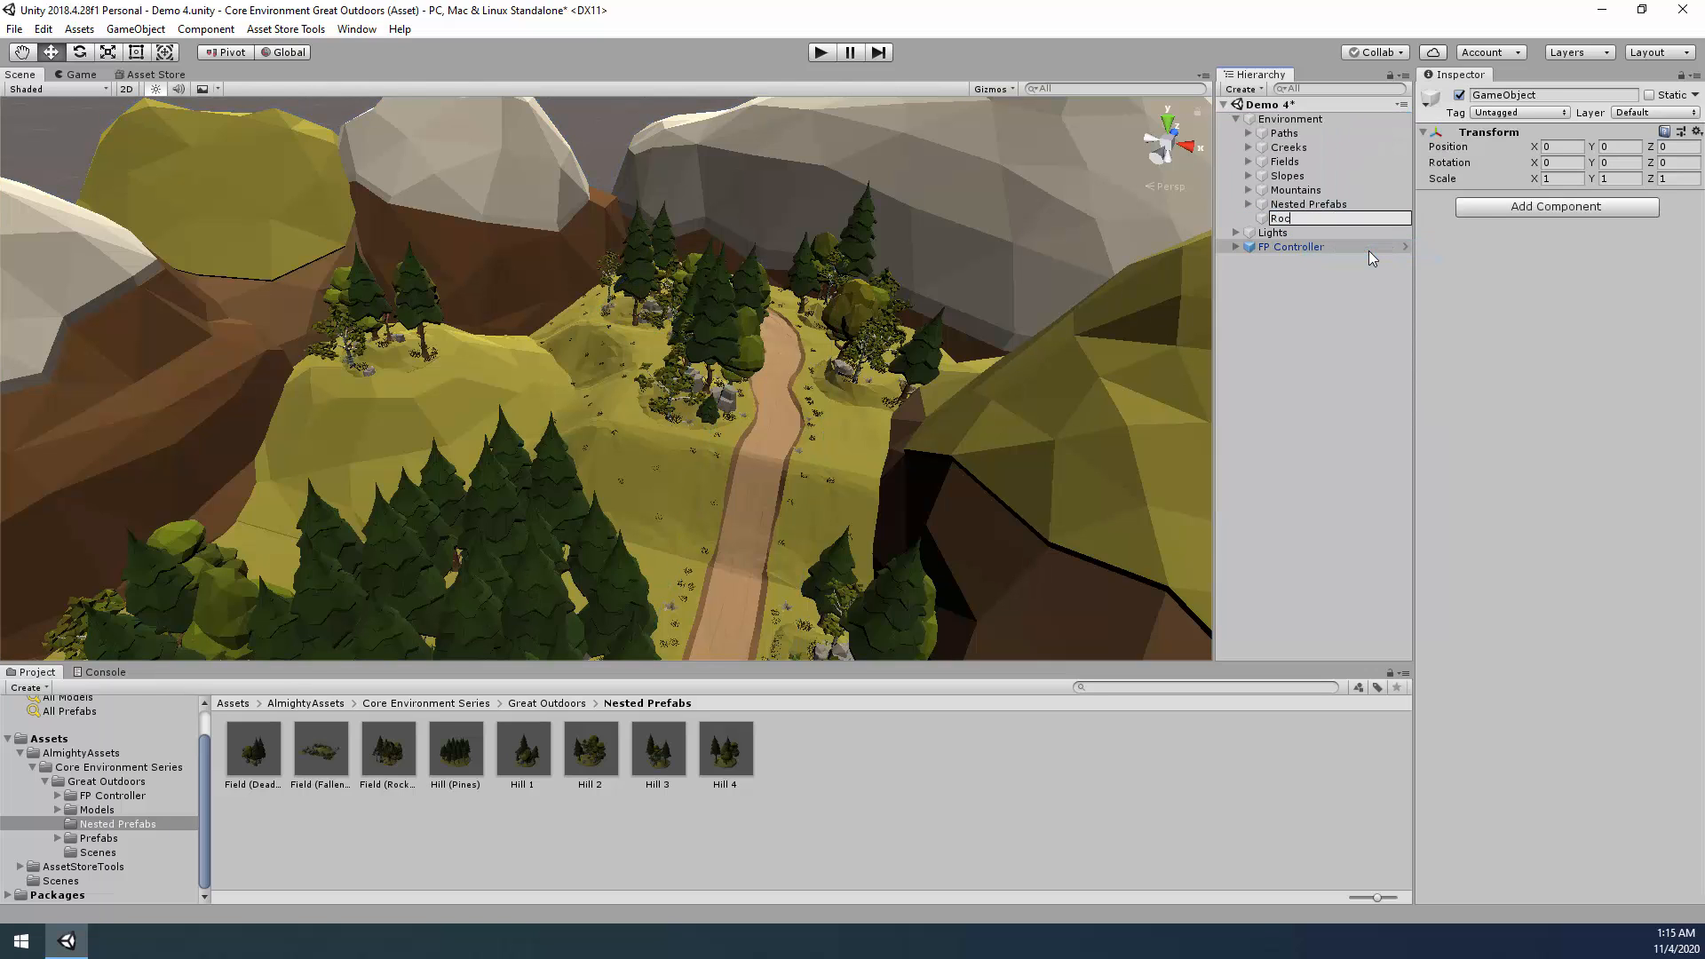
key("Return")
Add the NatRock Column and Rock 1 to Rock 4 prefabs from the Decorative Rocks folder to the Rocks group.
right_click_drag(807, 418, 401, 503)
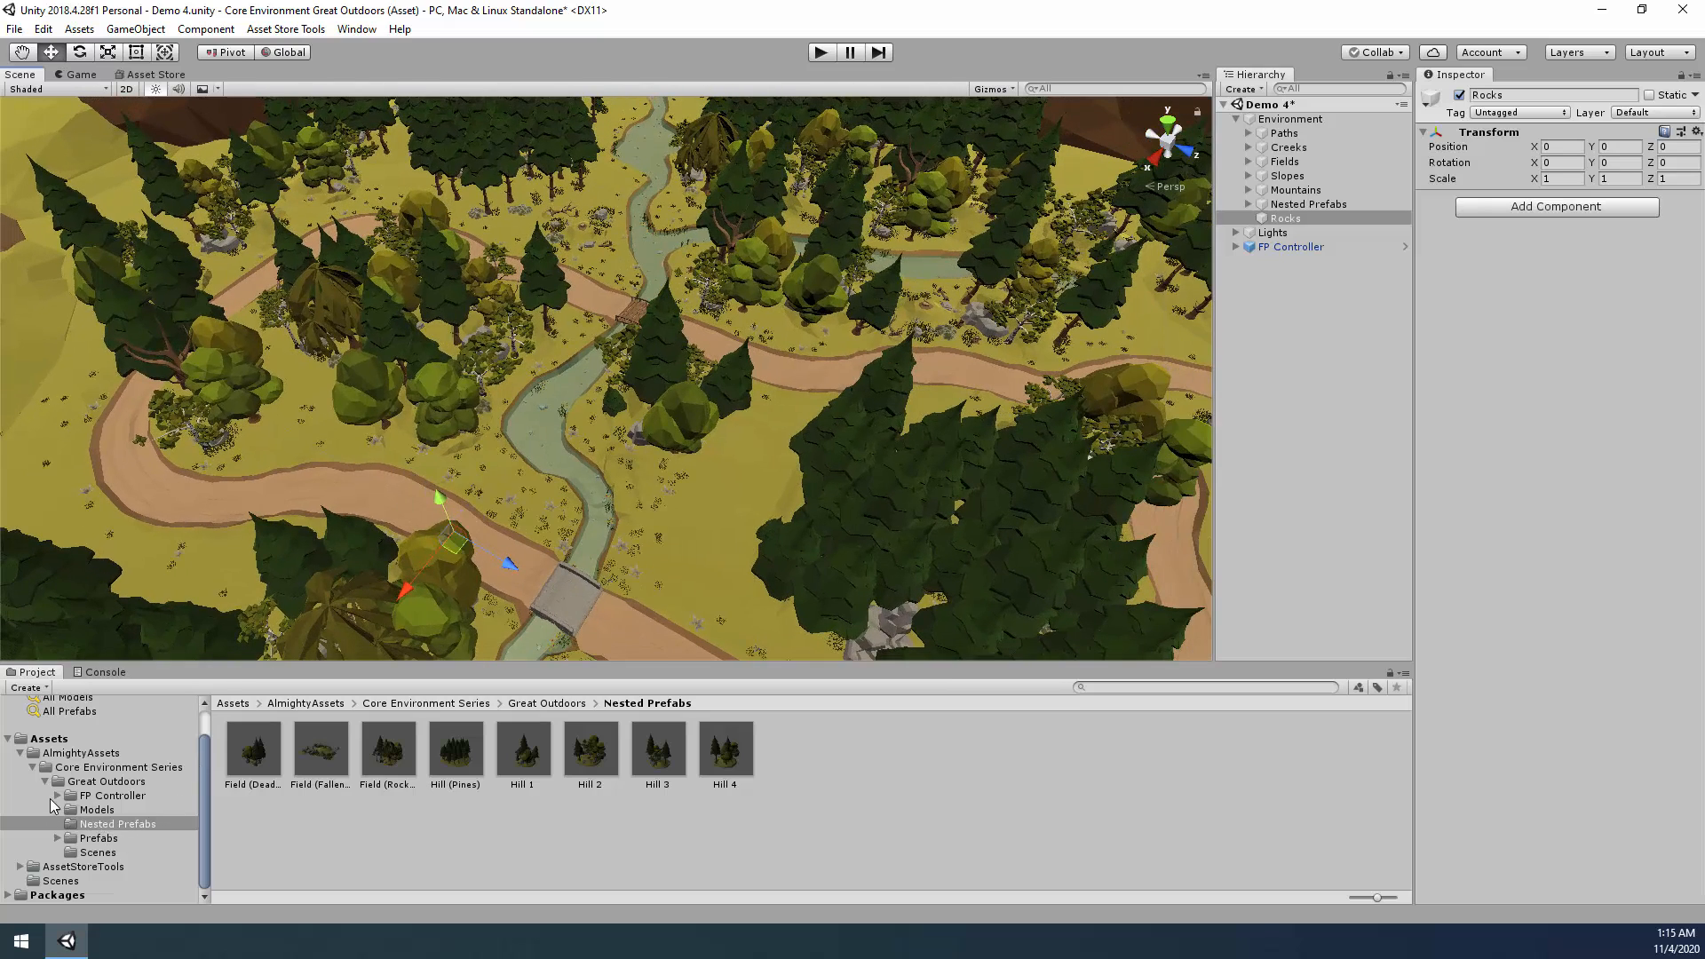
scroll(181, 779, "down", 2)
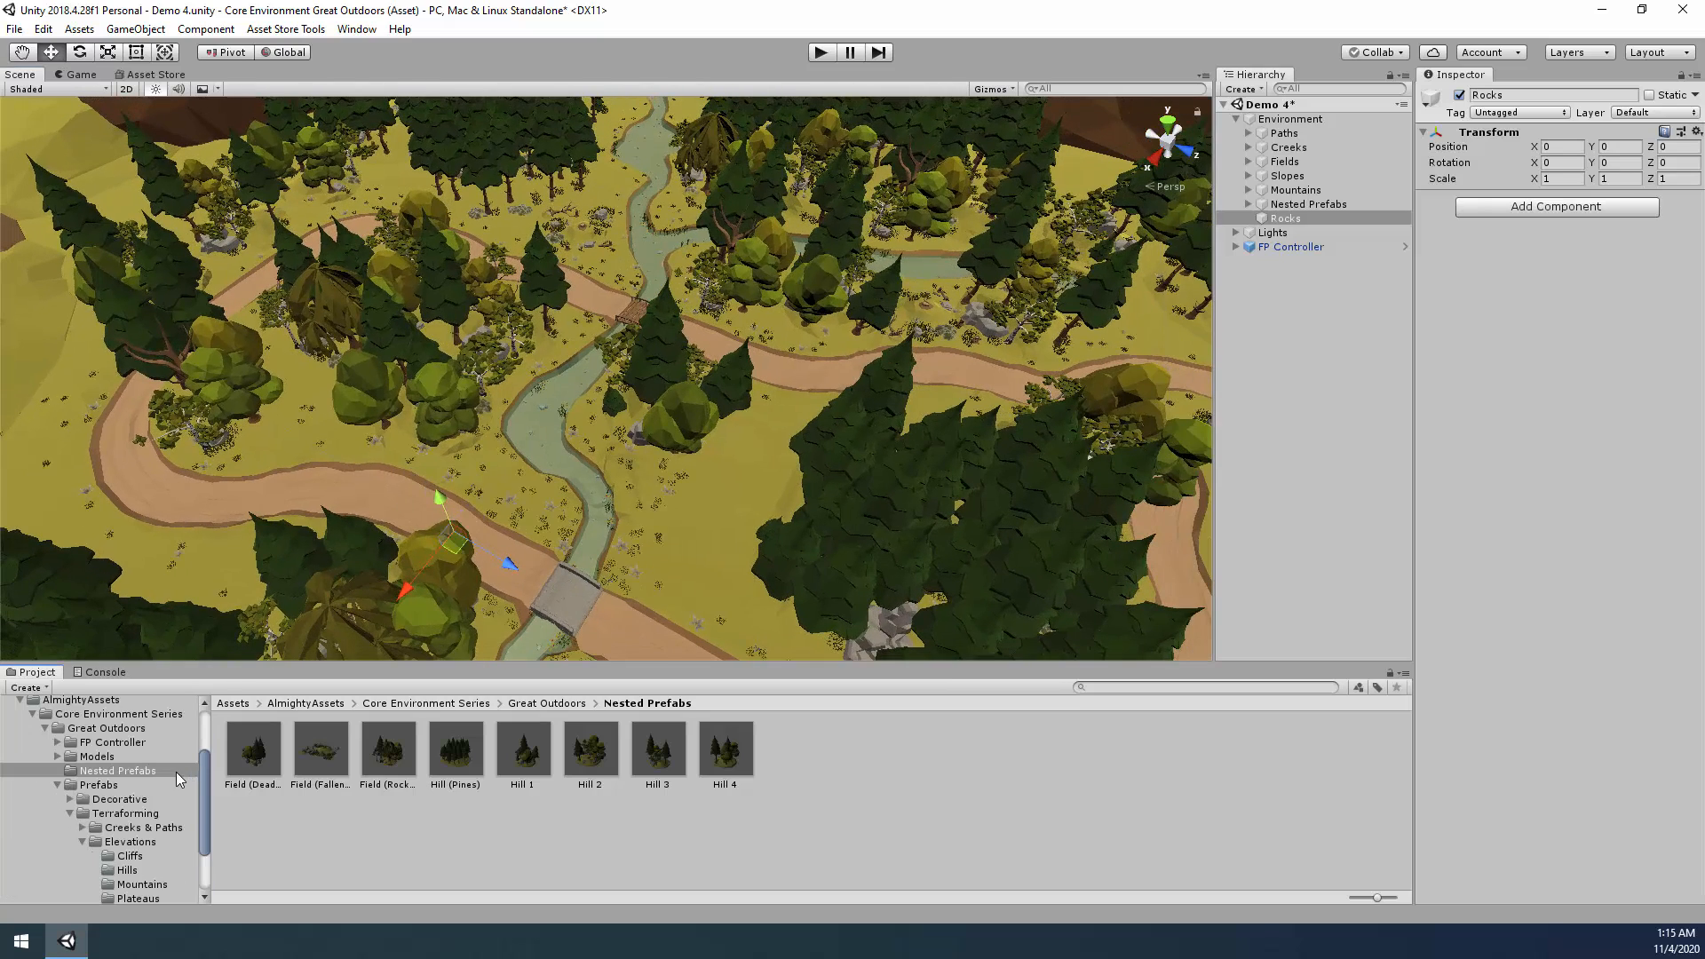
left_click(66, 813)
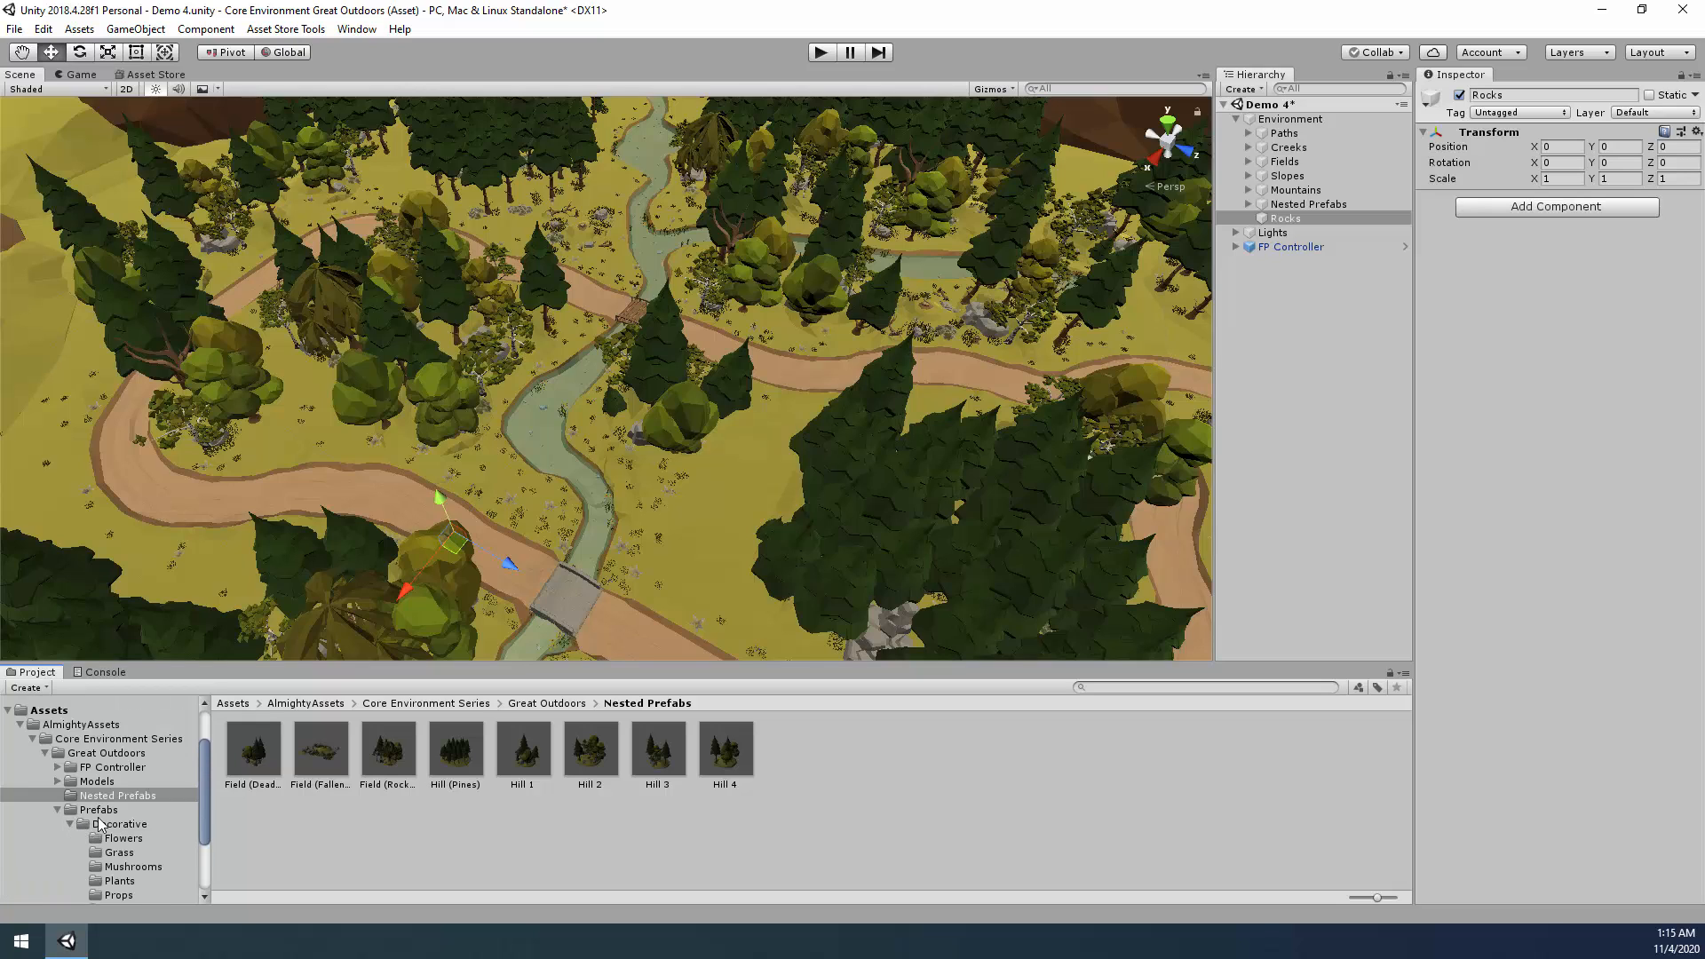
scroll(111, 821, "down", 3)
left_click(120, 810)
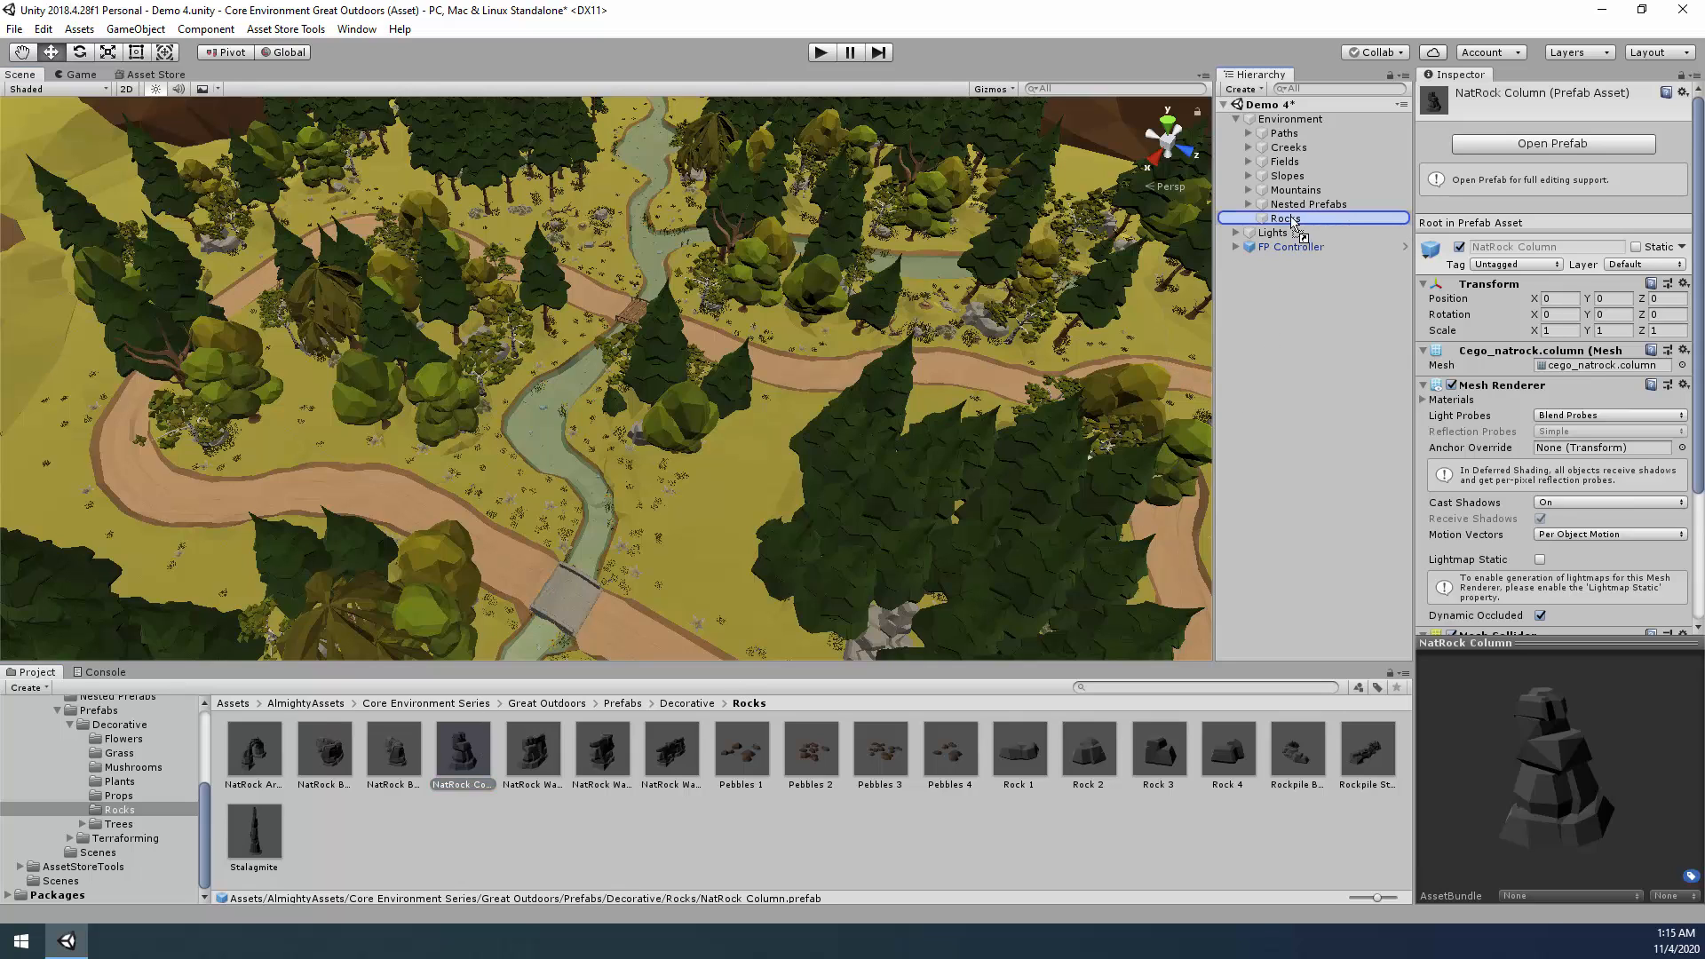
left_click_drag(1290, 224, 1287, 220)
left_click(1021, 755)
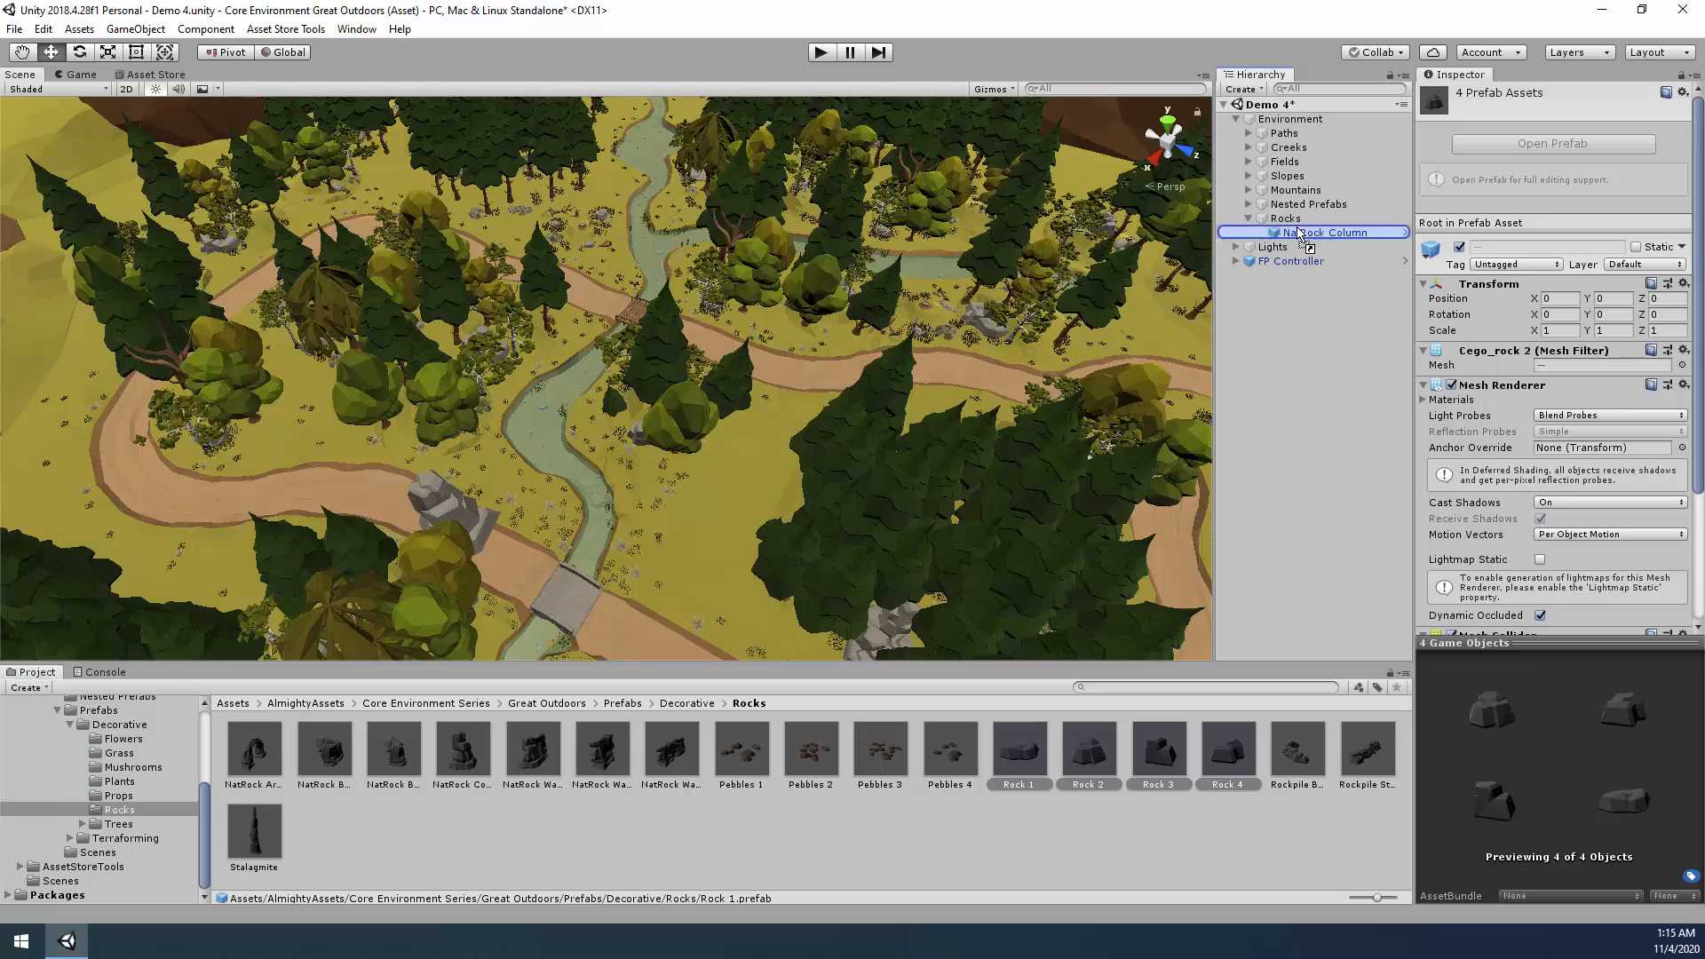
left_click_drag(1299, 223, 1299, 224)
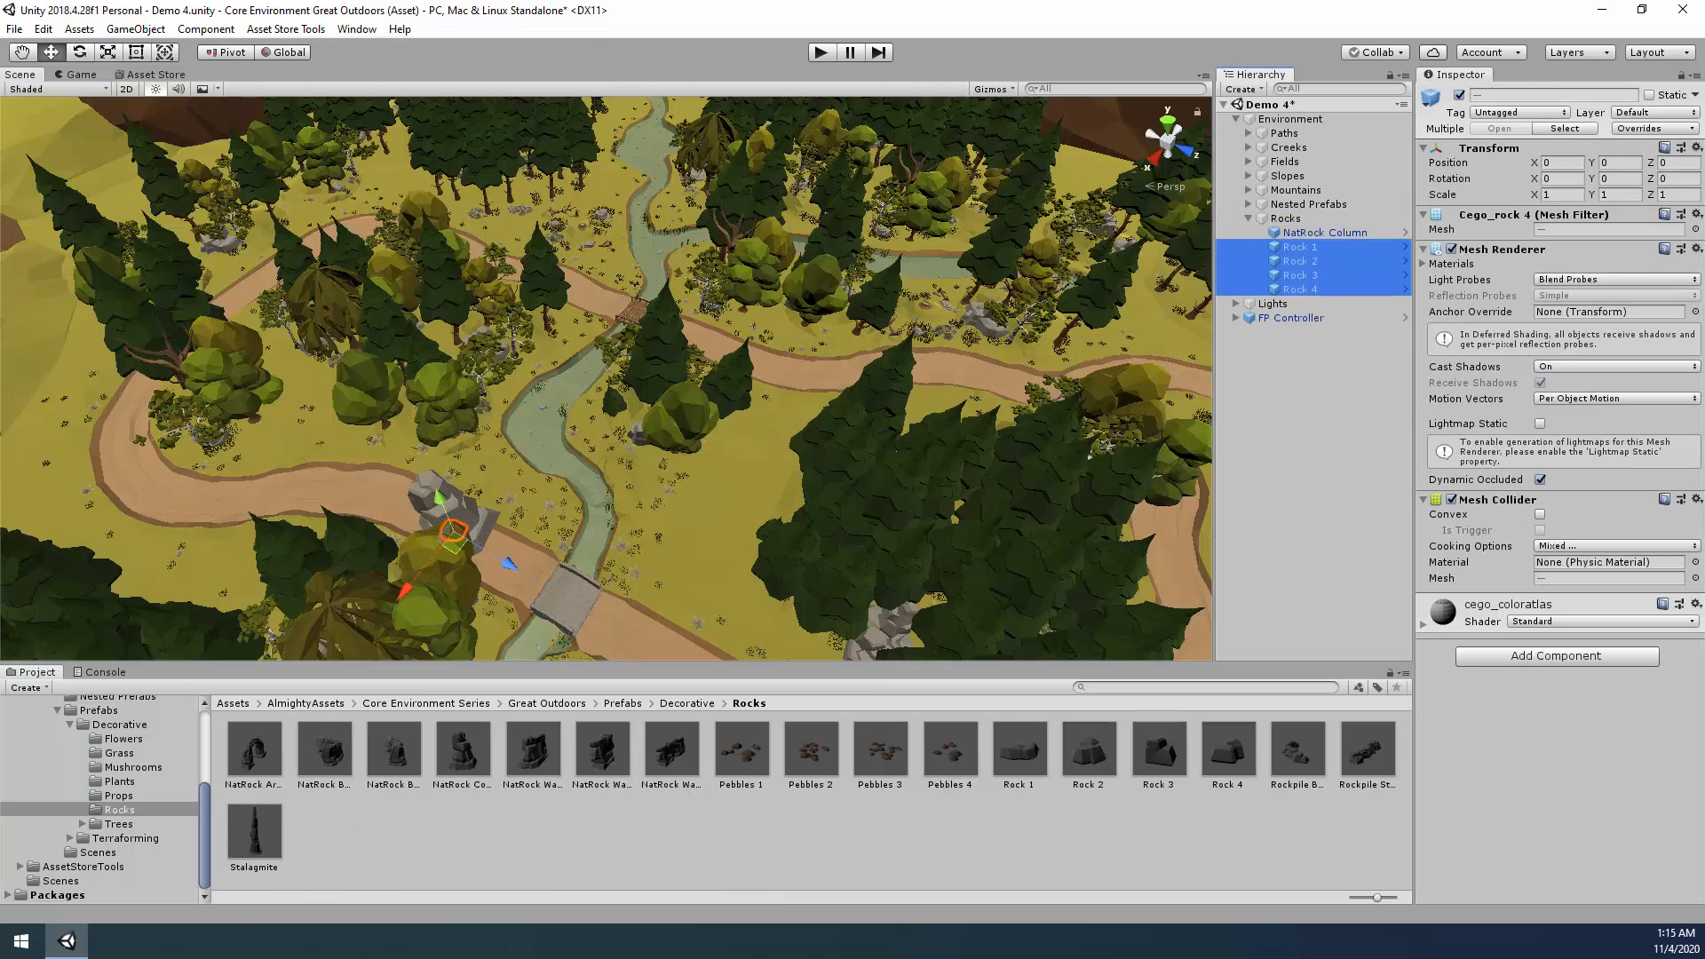
Add the NatRock Arch, Rockpile Bend and Rockpile Straight prefabs to the Rocks group.
left_click_drag(262, 749, 1303, 227)
left_click(1359, 756)
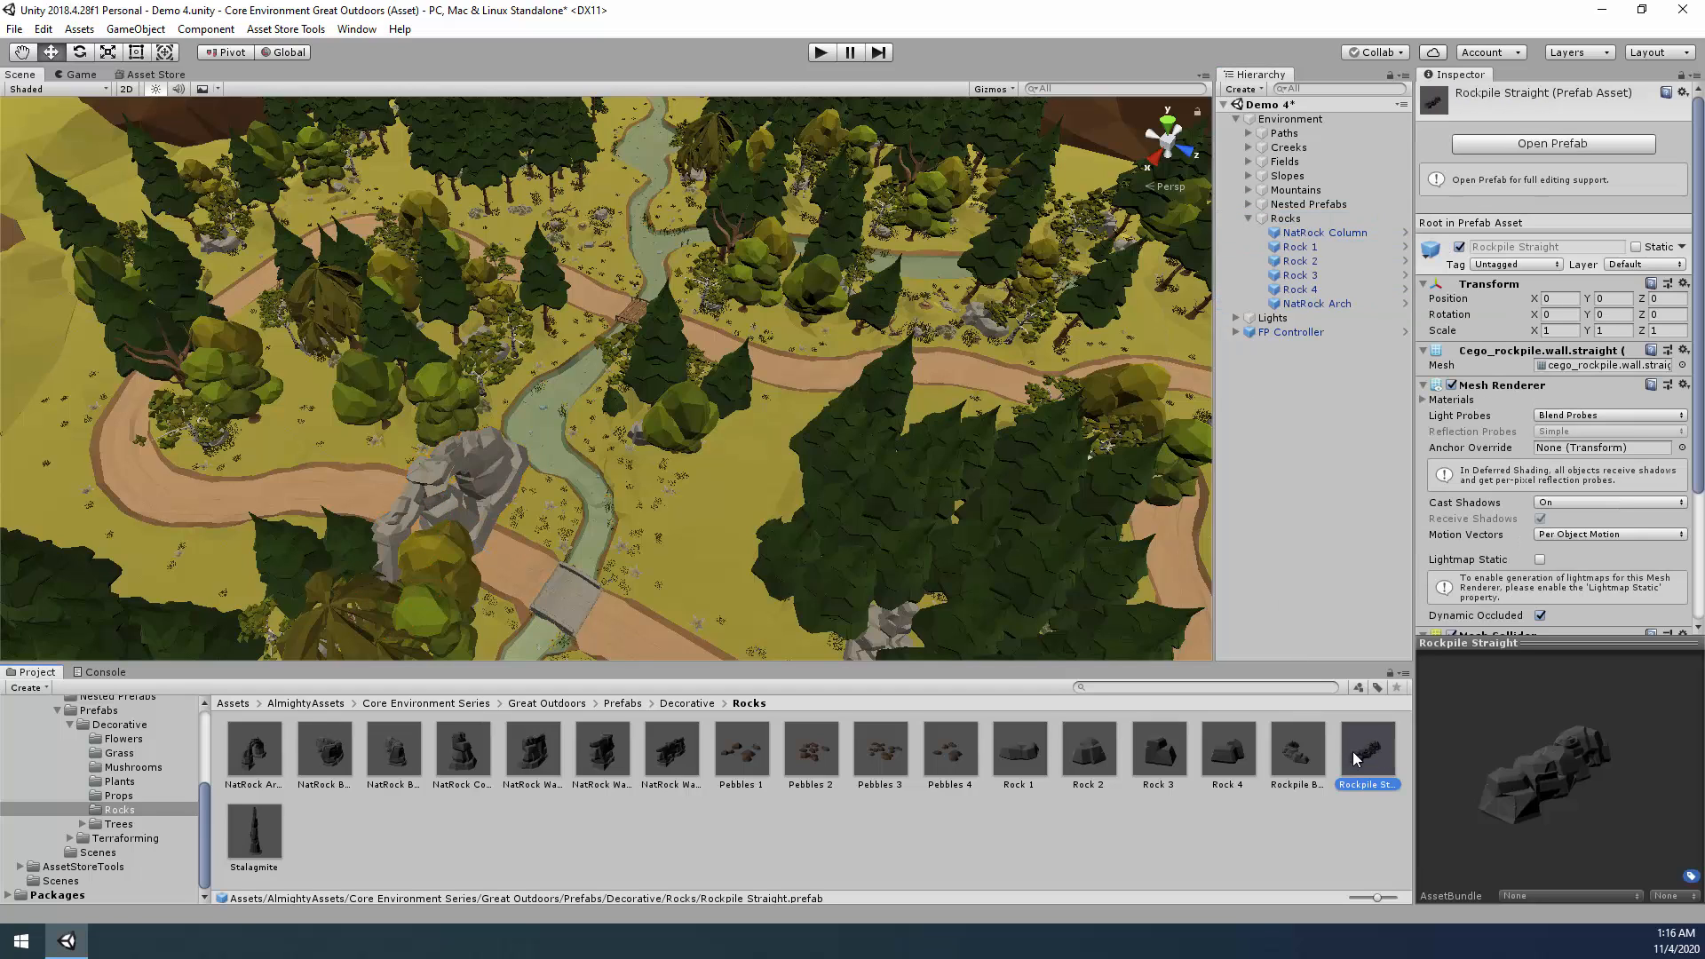
left_click(1302, 754, "ctrl")
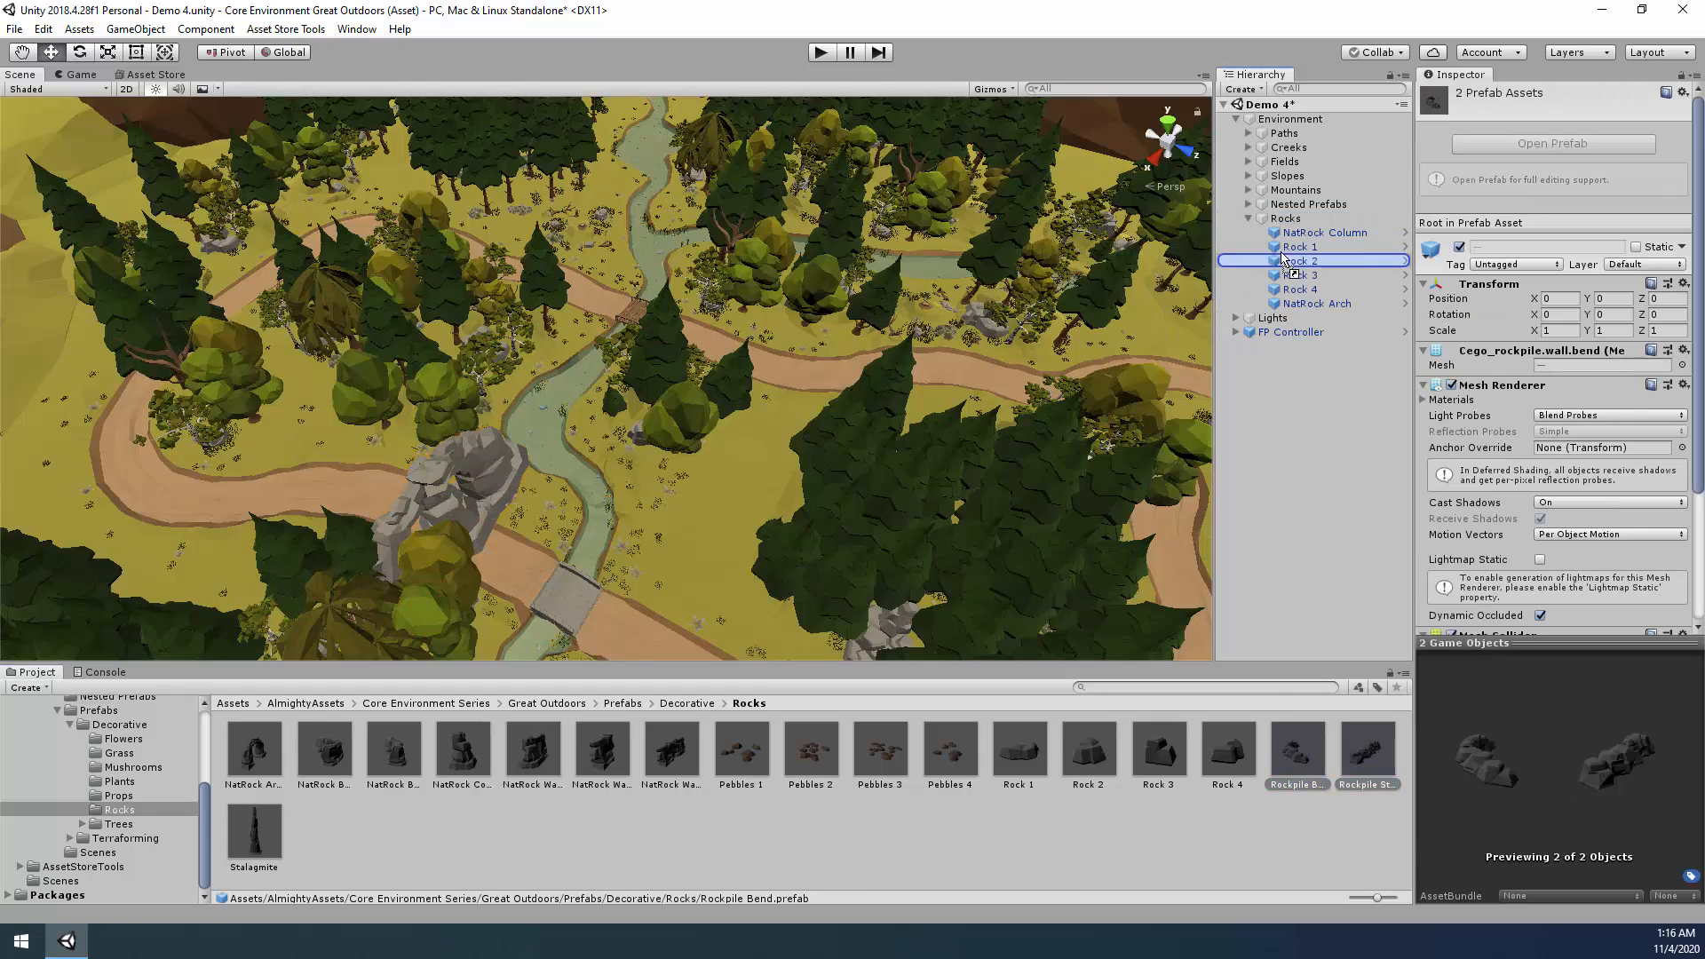
left_click_drag(1285, 225, 1287, 220)
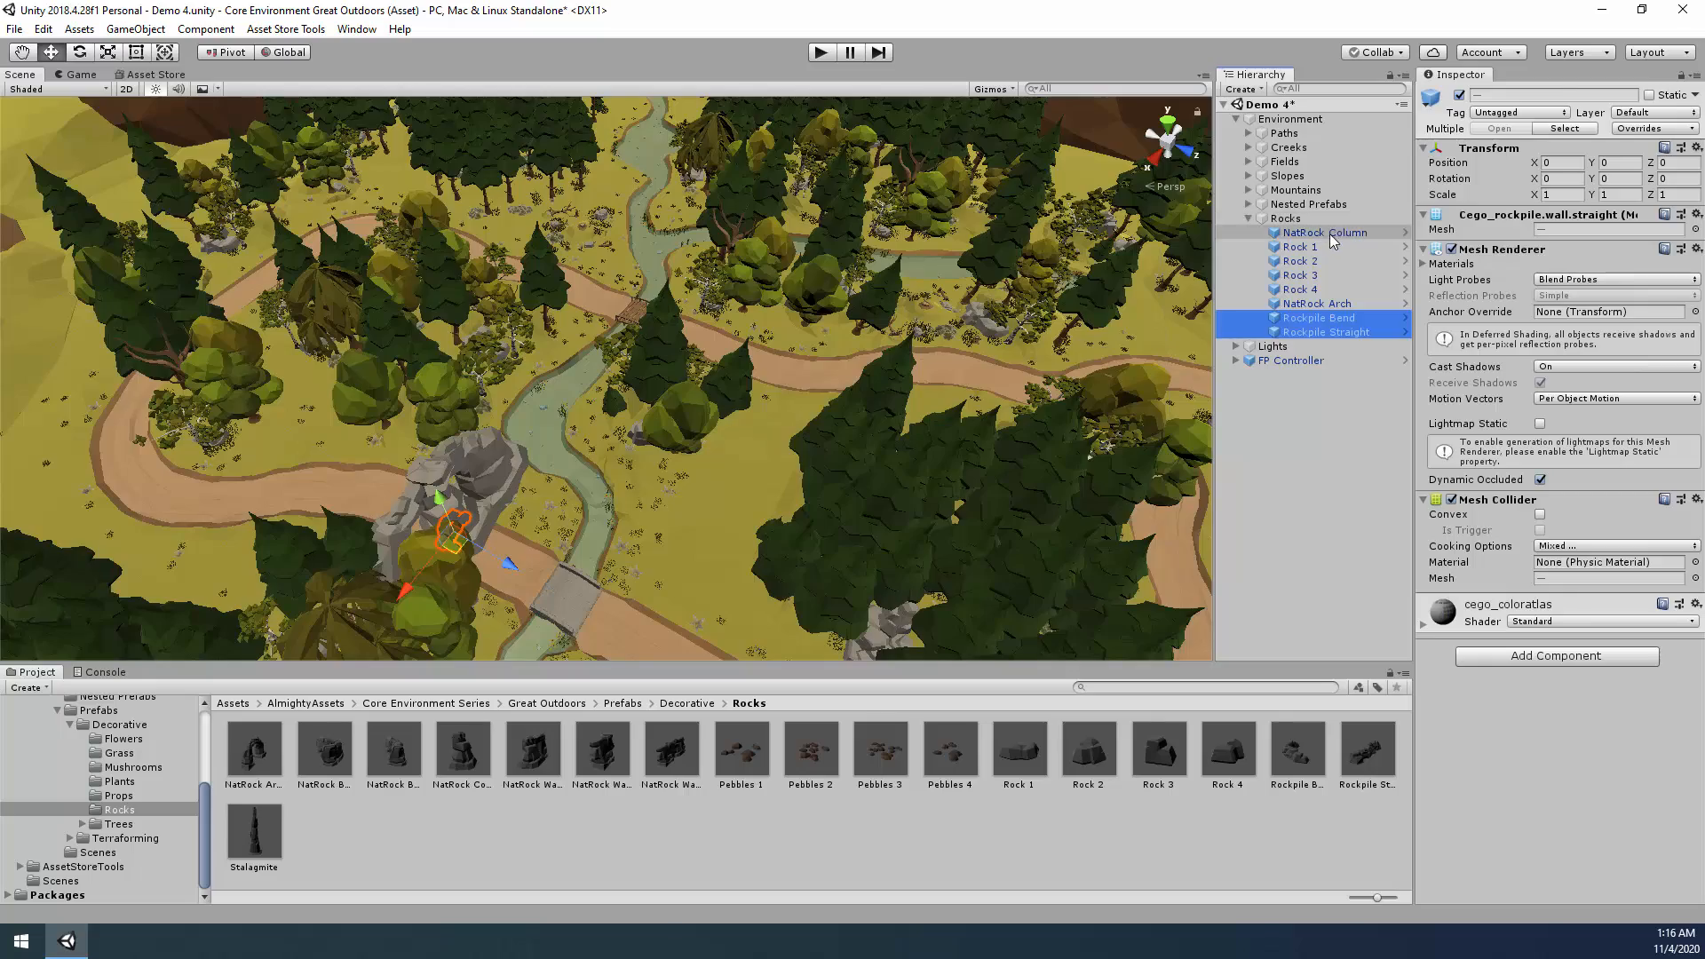
Move the NatRock Column to the grass between the creek and the mountain, at about X 40.9, Z 55.6, and rotate it.
left_click(1332, 235)
left_click_drag(935, 460, 771, 641, "alt")
left_click_drag(502, 531, 855, 390)
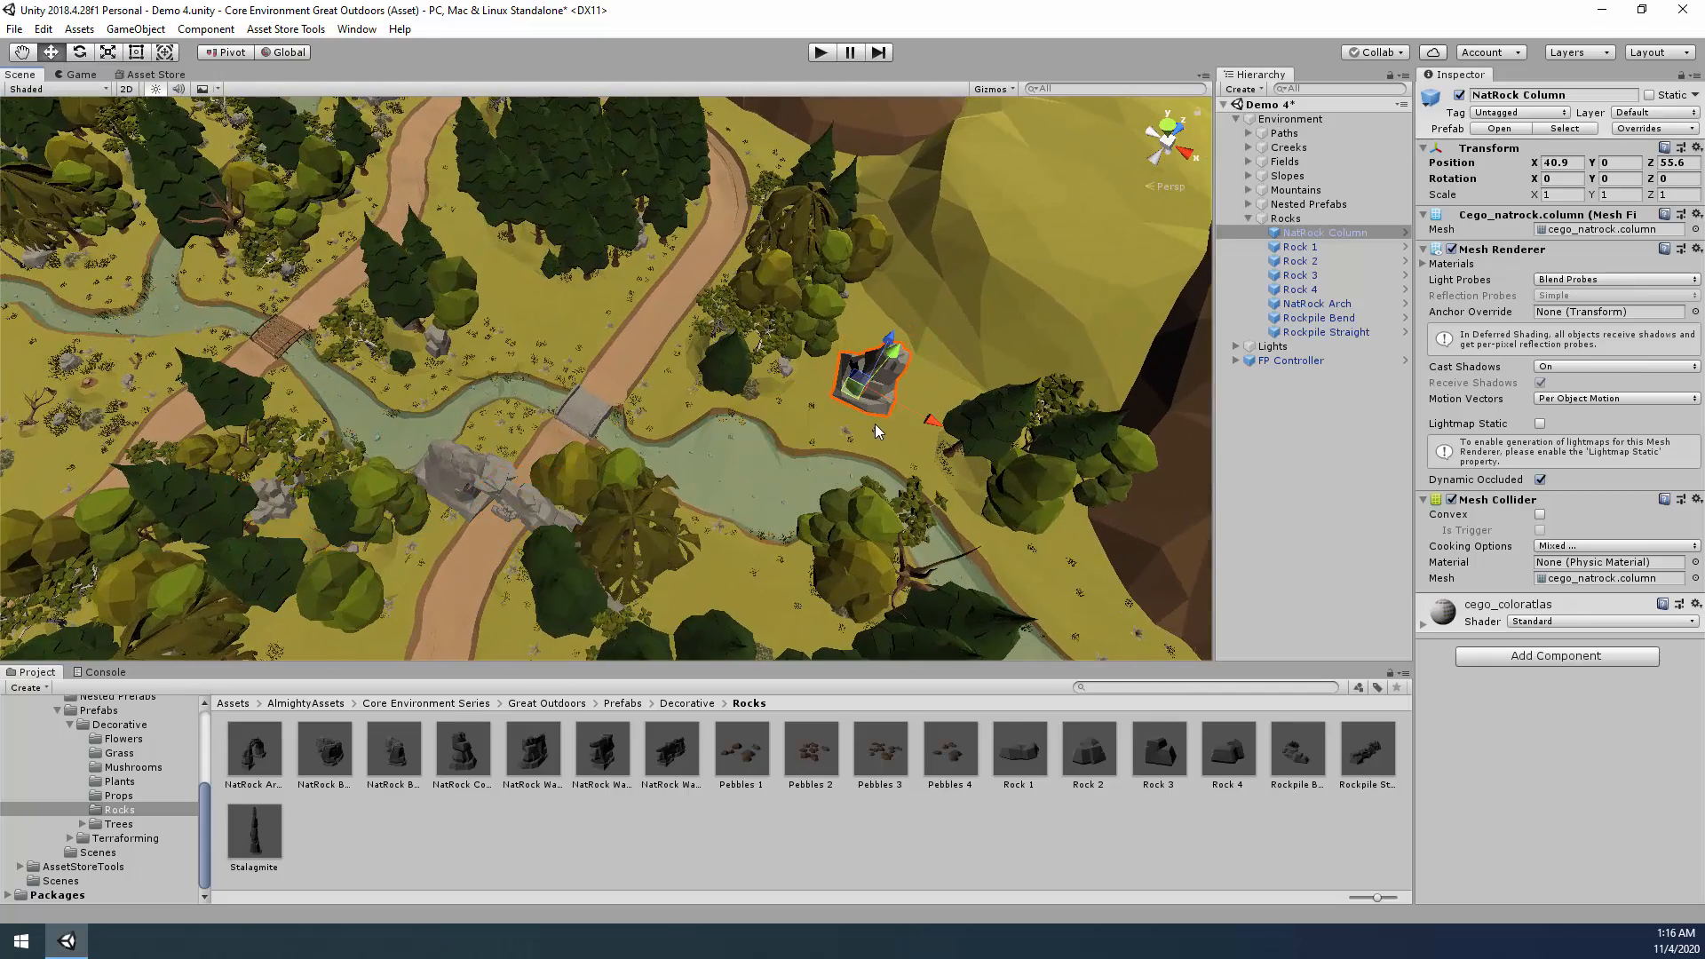
key("w")
right_click_drag(876, 424, 778, 445)
key("e")
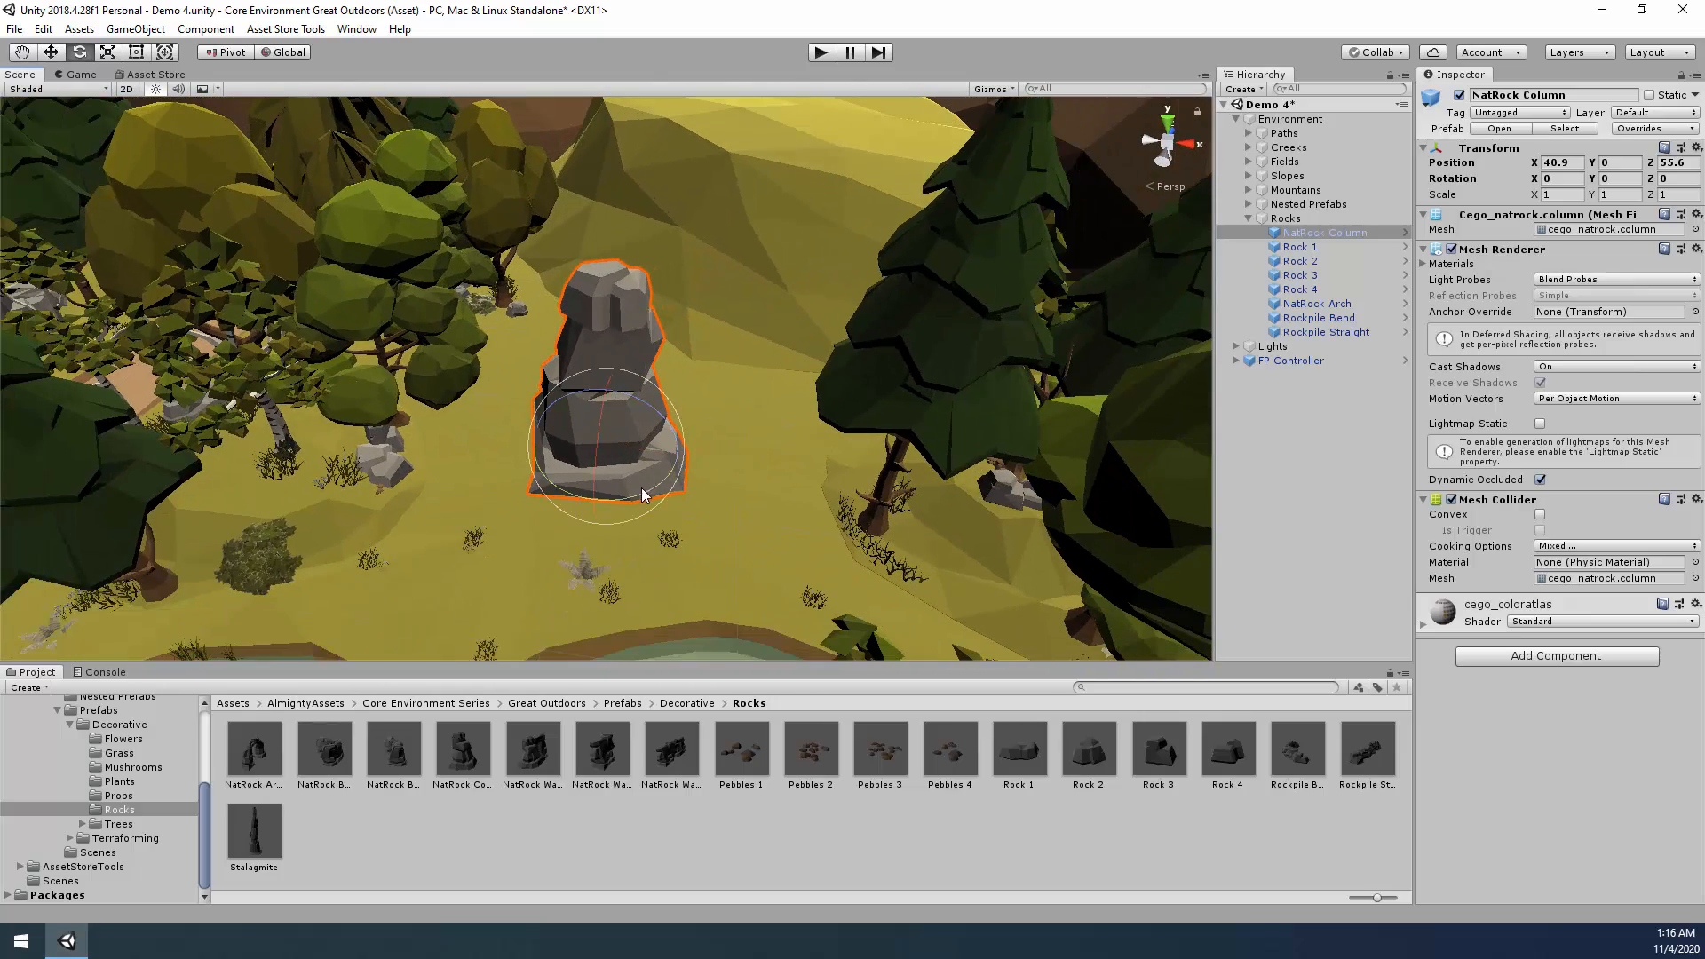
mouse_move(643, 495)
left_mouse_down()
mouse_move(263, 593)
mouse_move(638, 504)
left_mouse_up()
right_click_drag(637, 504, 402, 479)
Move Rocks 1 to 4 together to about X -12.1, Z 16.4 and set their scale to 3 on all axes.
left_click(1297, 248)
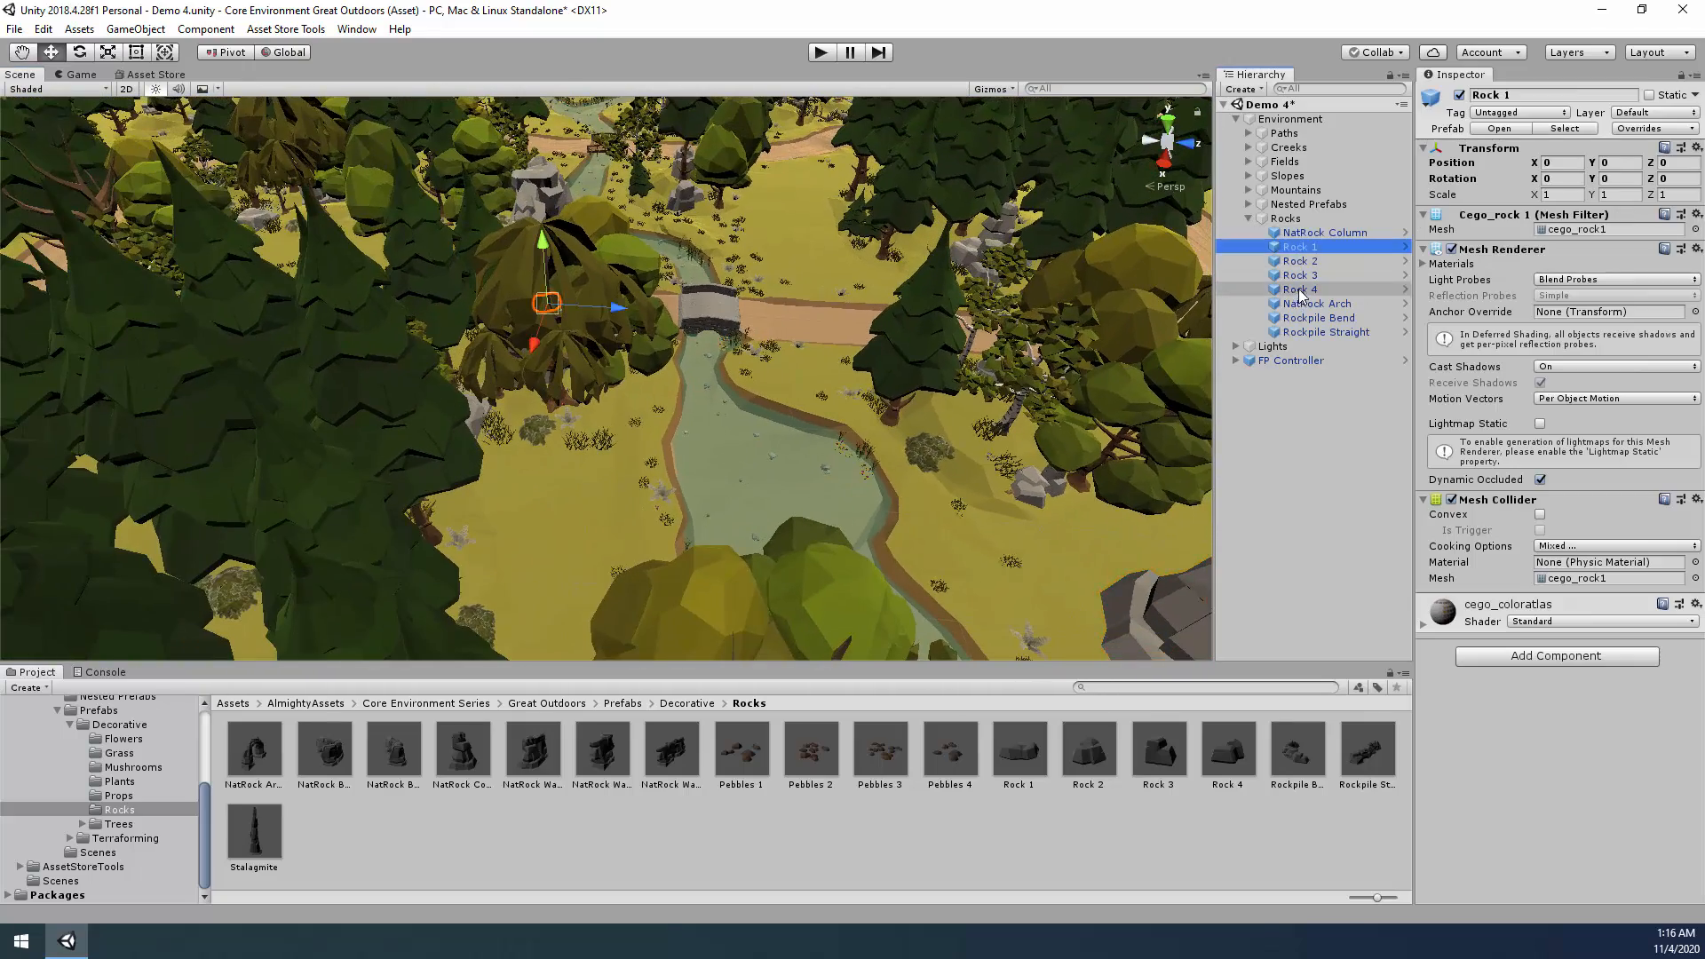
left_click(1299, 290, "shift")
key("f")
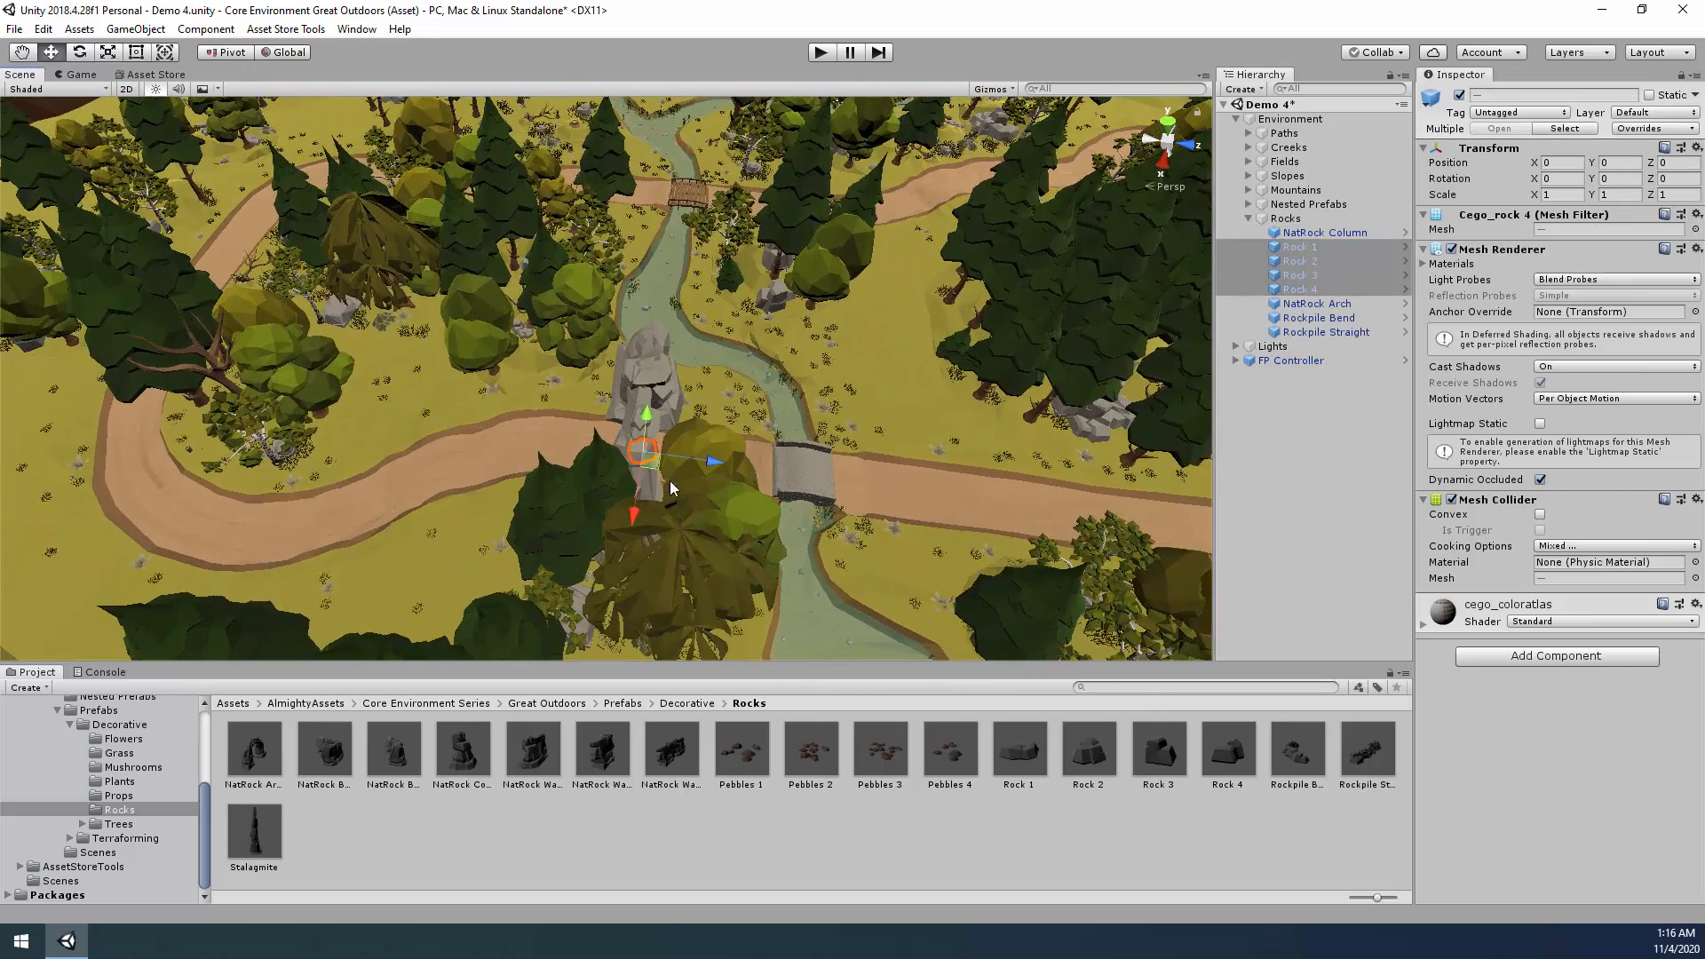
left_click_drag(648, 465, 783, 449)
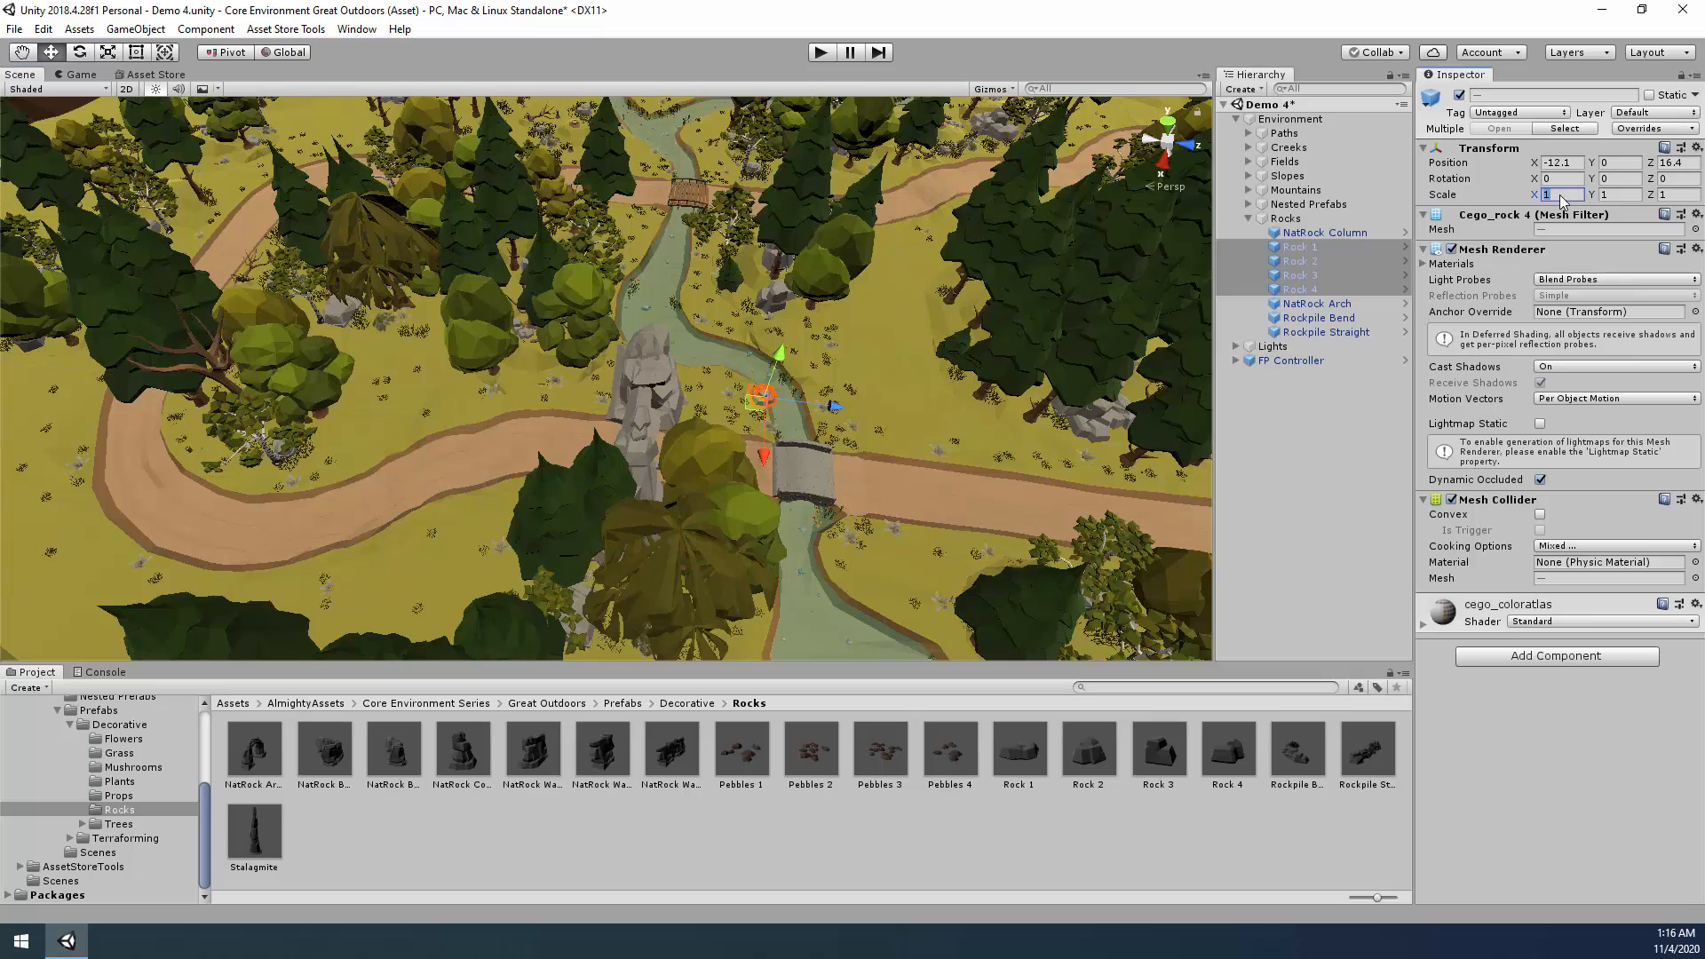
type("3")
key("Tab")
type("3")
key("Tab")
type("3")
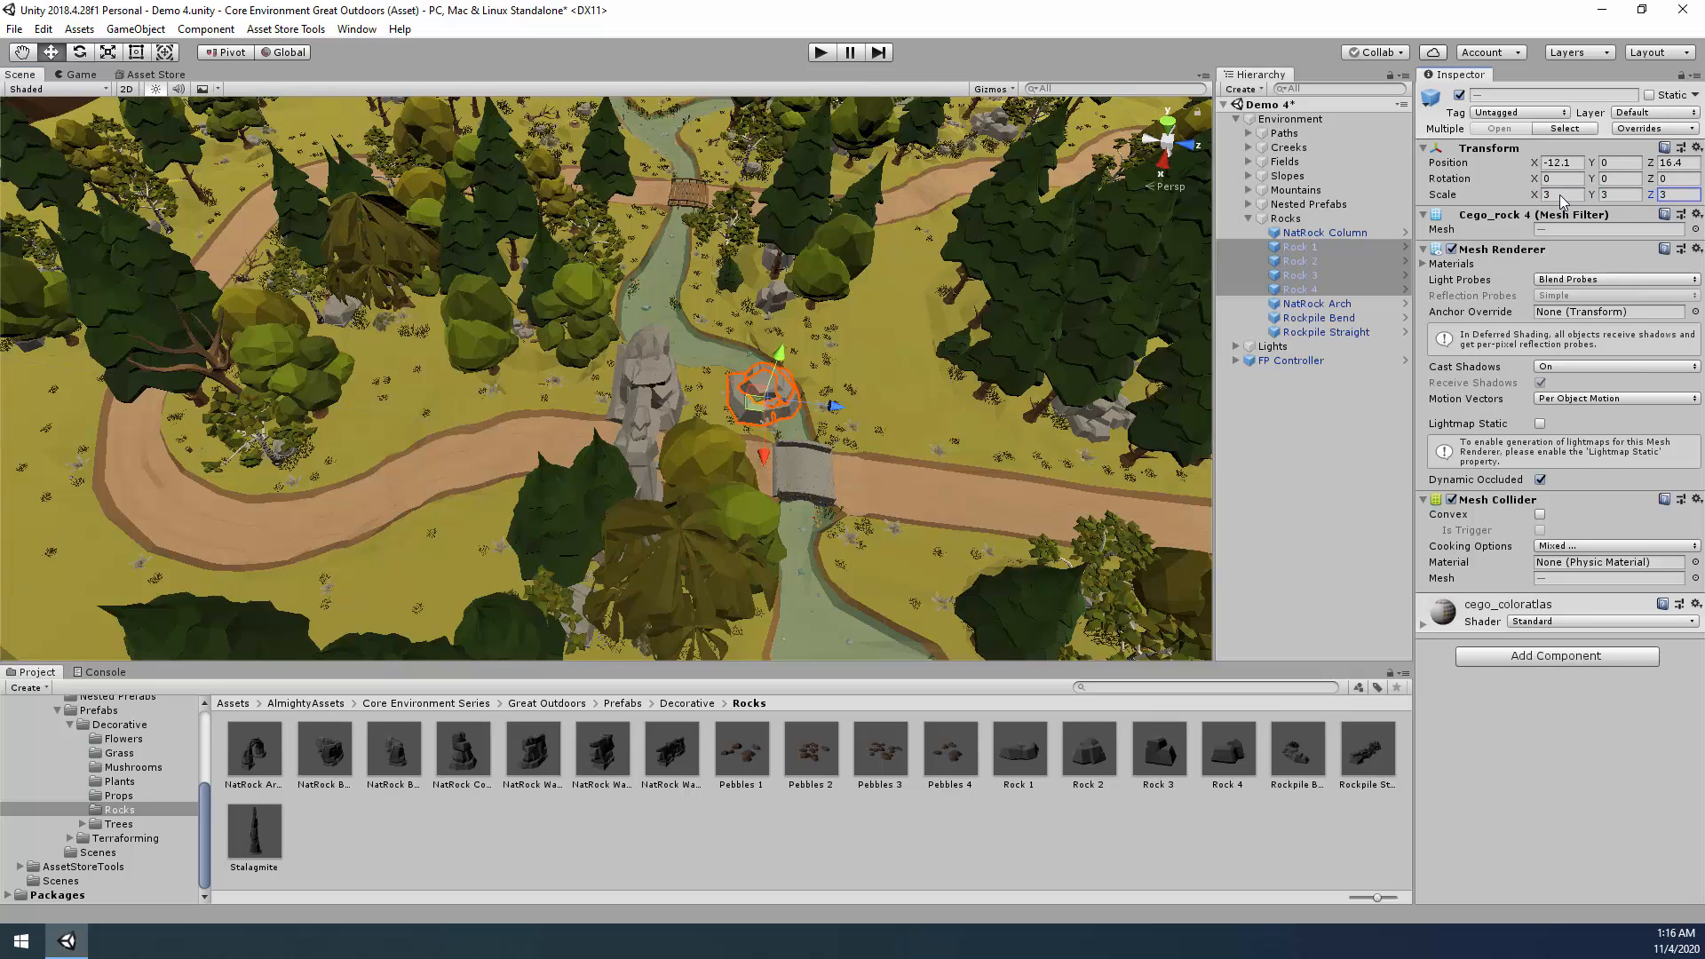
Place Rock 1 across the creek at about X -13.6, Y -0.19, Z 36.98, rotated about -93° on Y, leaving Rocks 2 to 4 near the arch.
left_click_drag(761, 397, 889, 426)
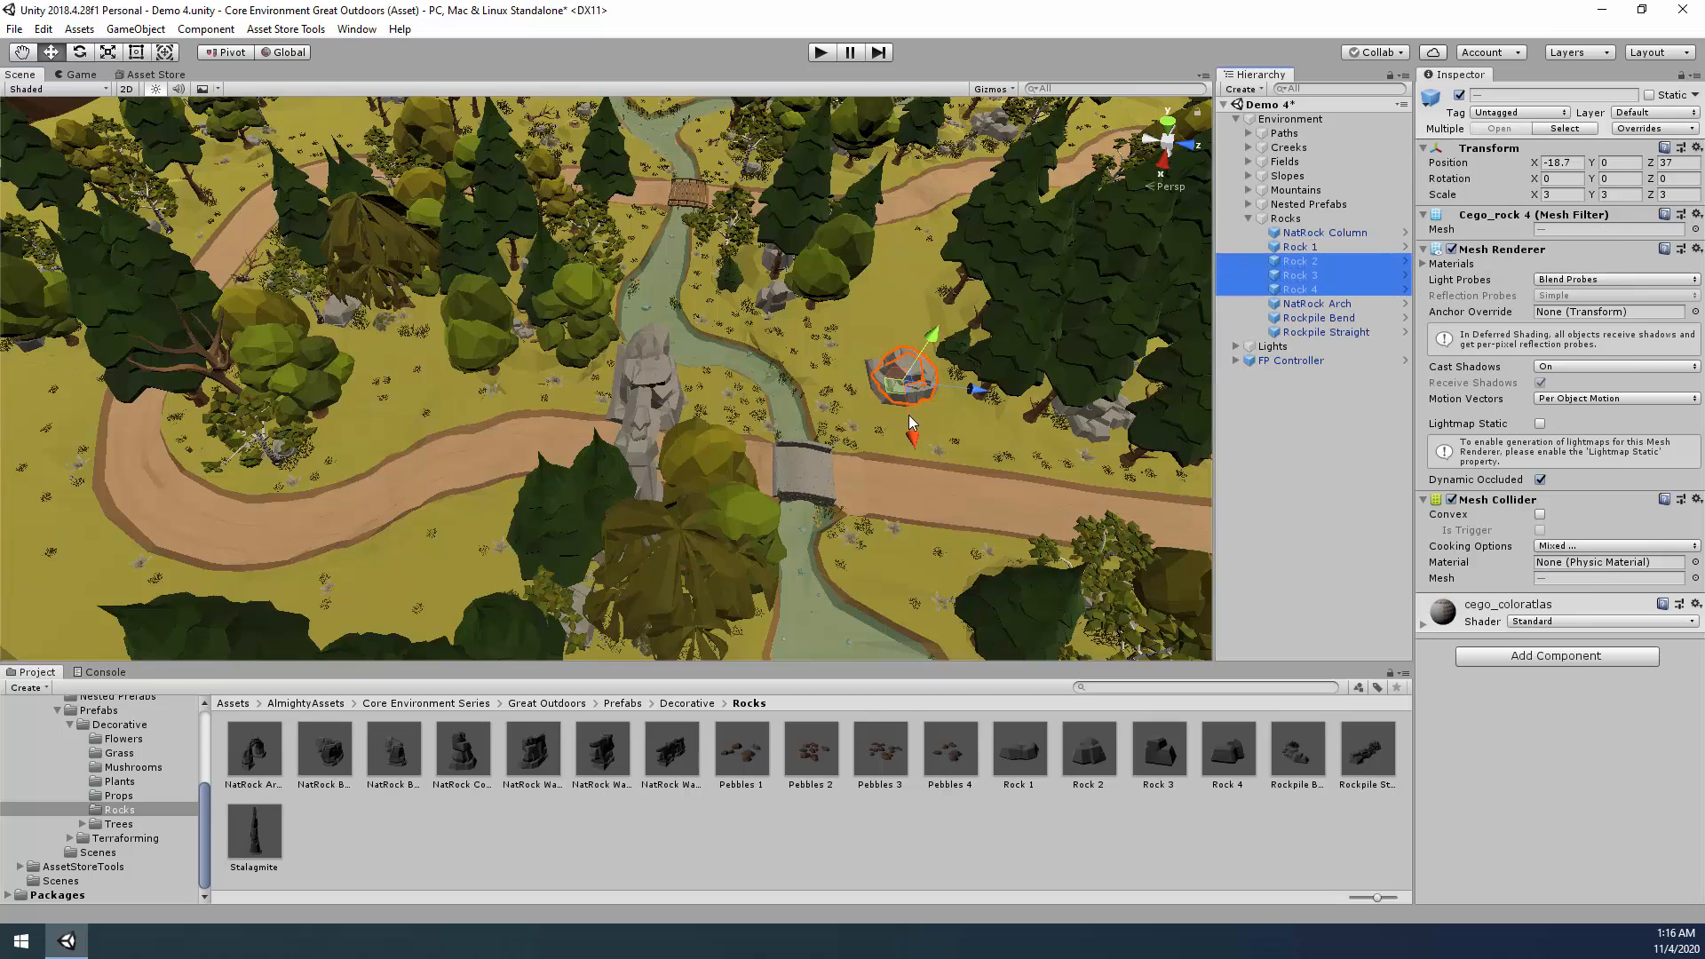
left_click_drag(894, 391, 894, 391)
mouse_move(954, 399)
right_mouse_down()
mouse_move(984, 399)
mouse_move(988, 417)
mouse_move(1049, 379)
mouse_move(973, 382)
right_mouse_up()
left_click(874, 362)
key("w")
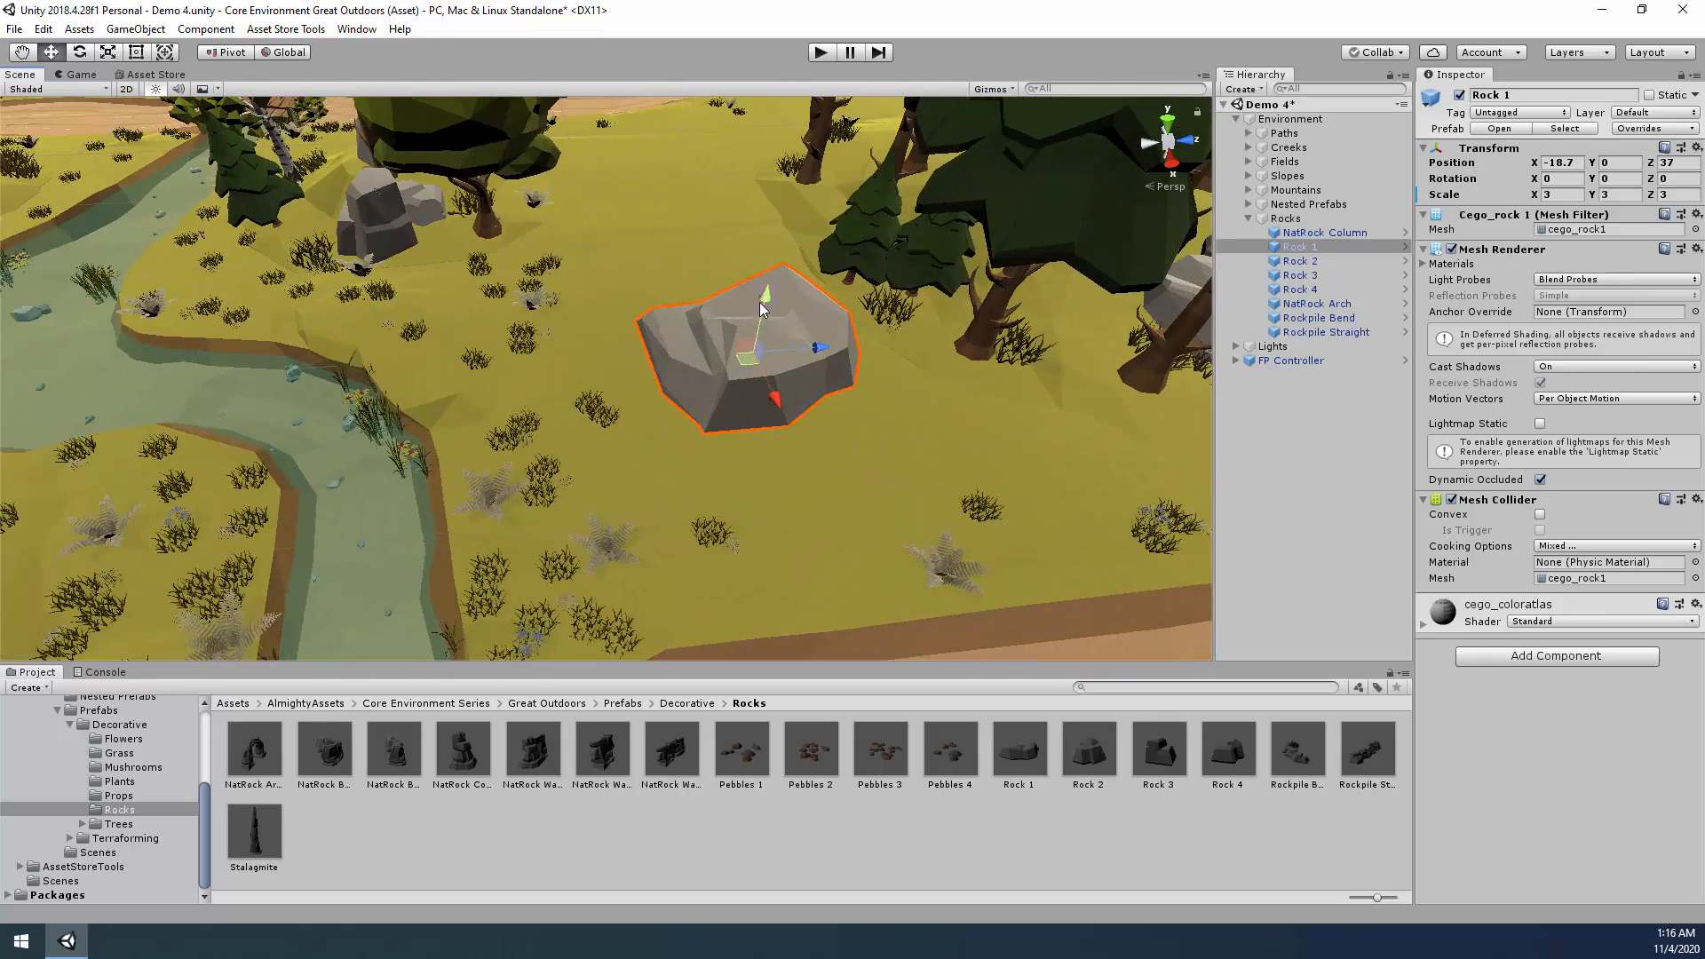
left_click_drag(762, 299, 773, 307)
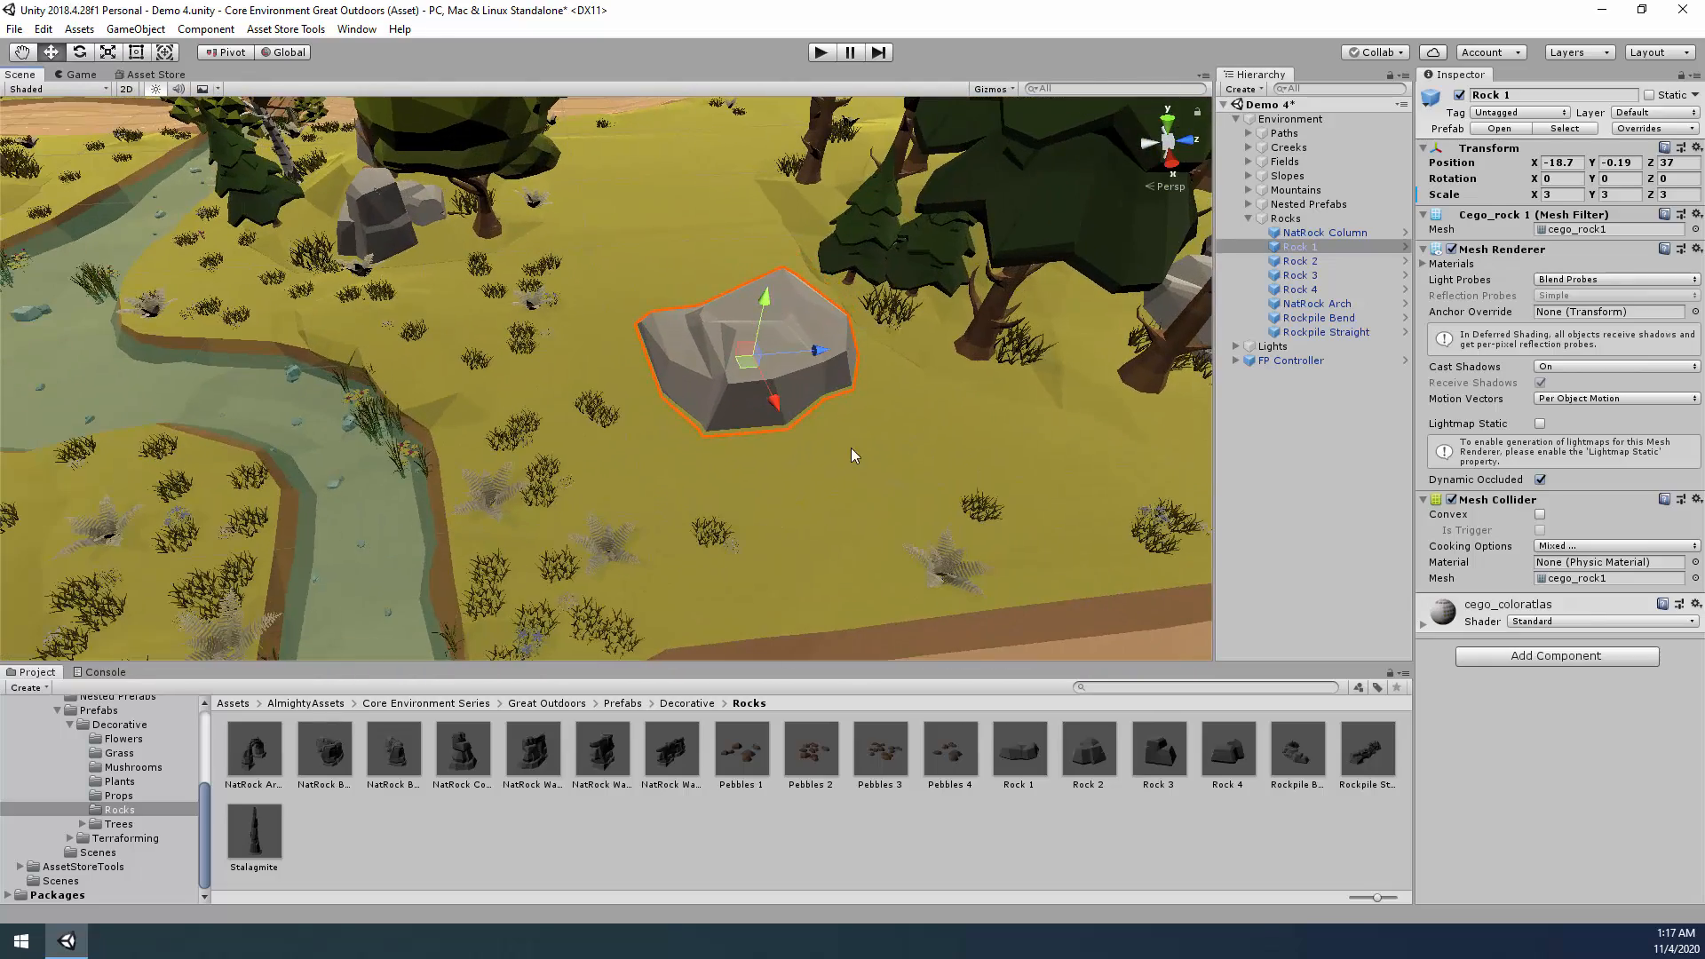
left_click_drag(733, 409, 984, 423)
key("w")
left_click_drag(756, 367, 1103, 456)
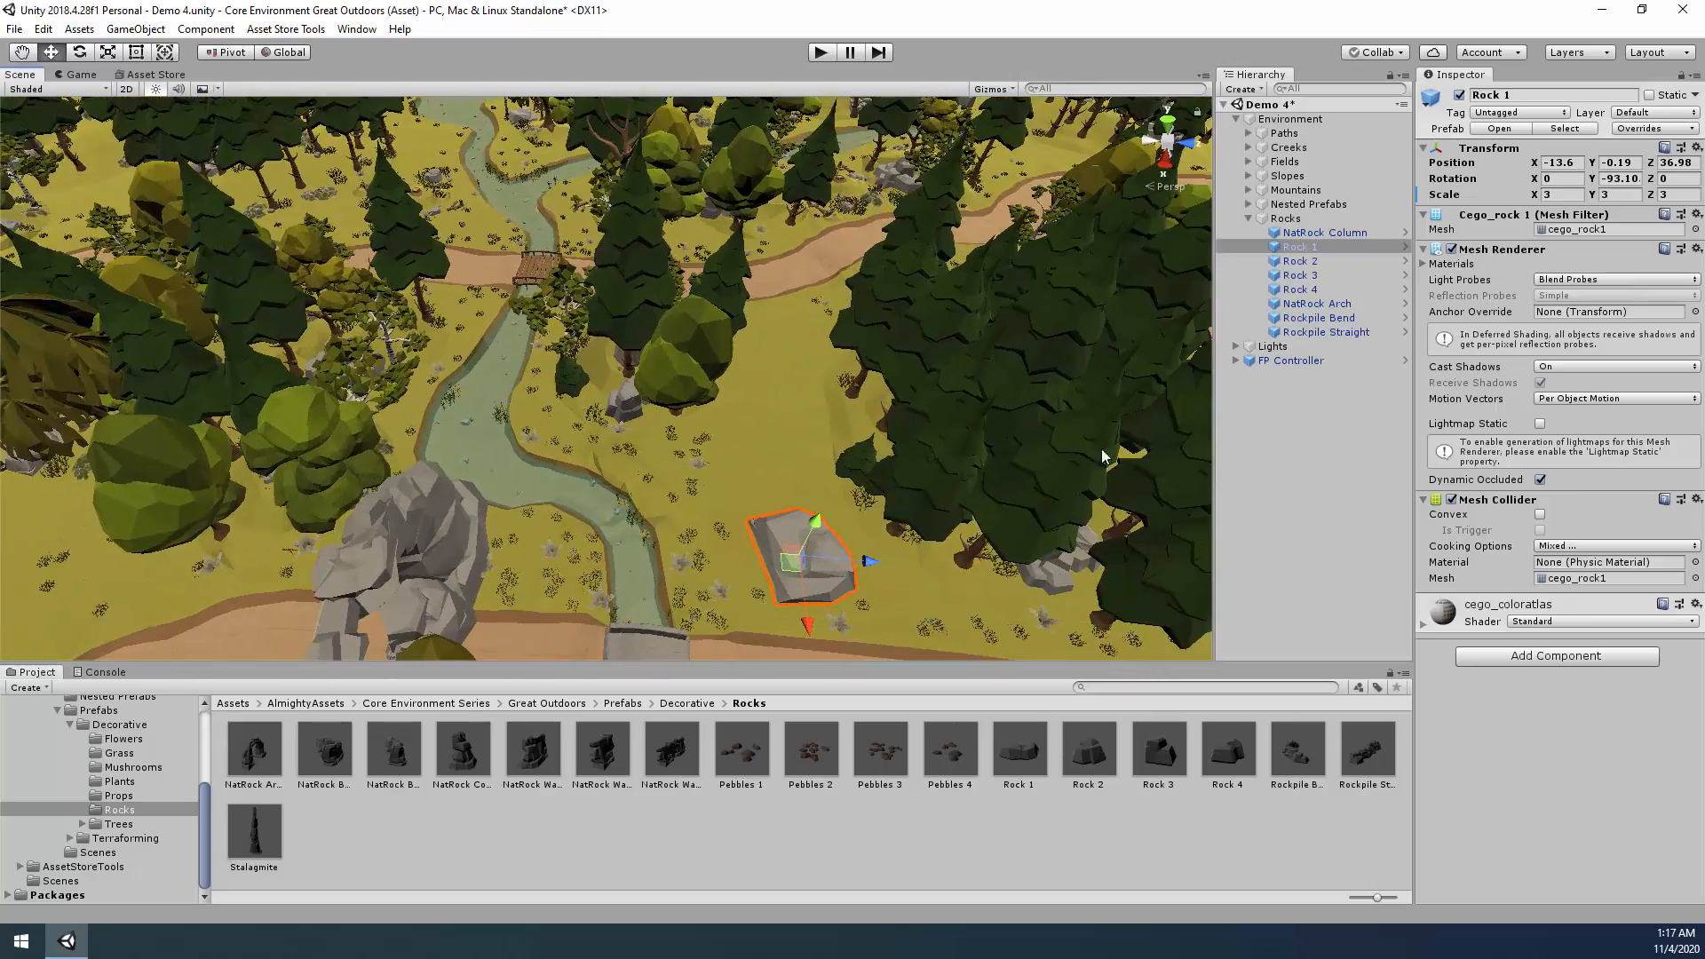
Place Rock 2 on the grass beside the path bend at about X -73.5, Z -81.6 and rotate it to about -162° on Y.
left_click(1300, 261)
left_click_drag(684, 426, 1065, 573, "alt")
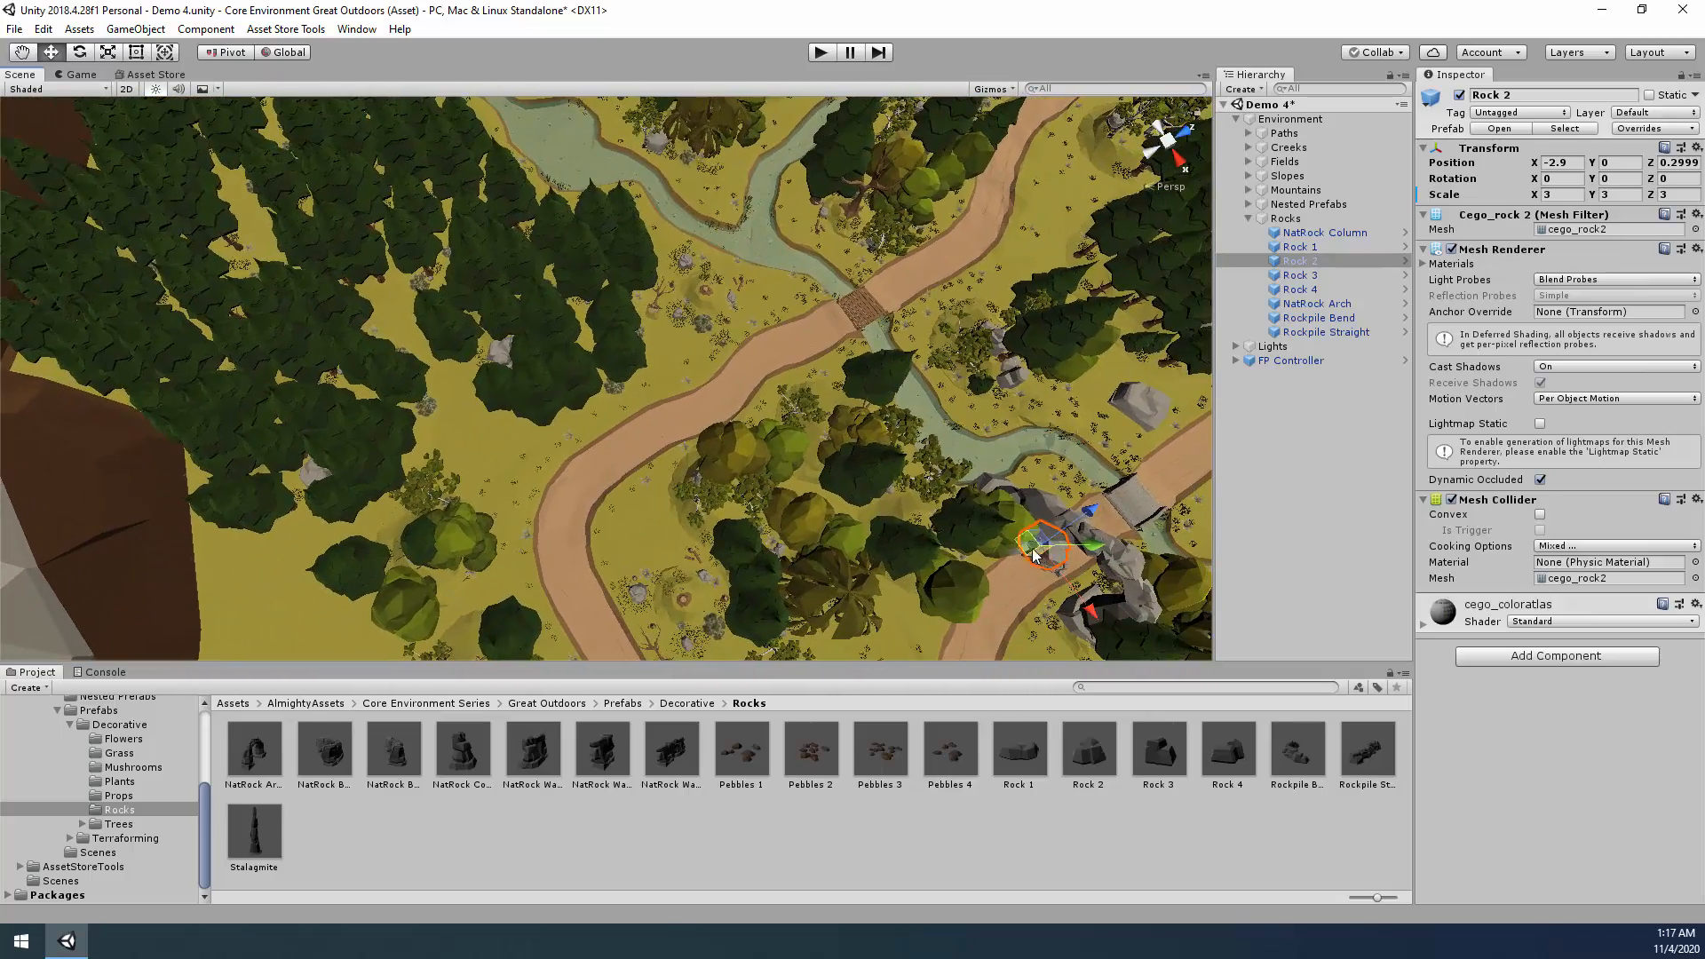
key("f")
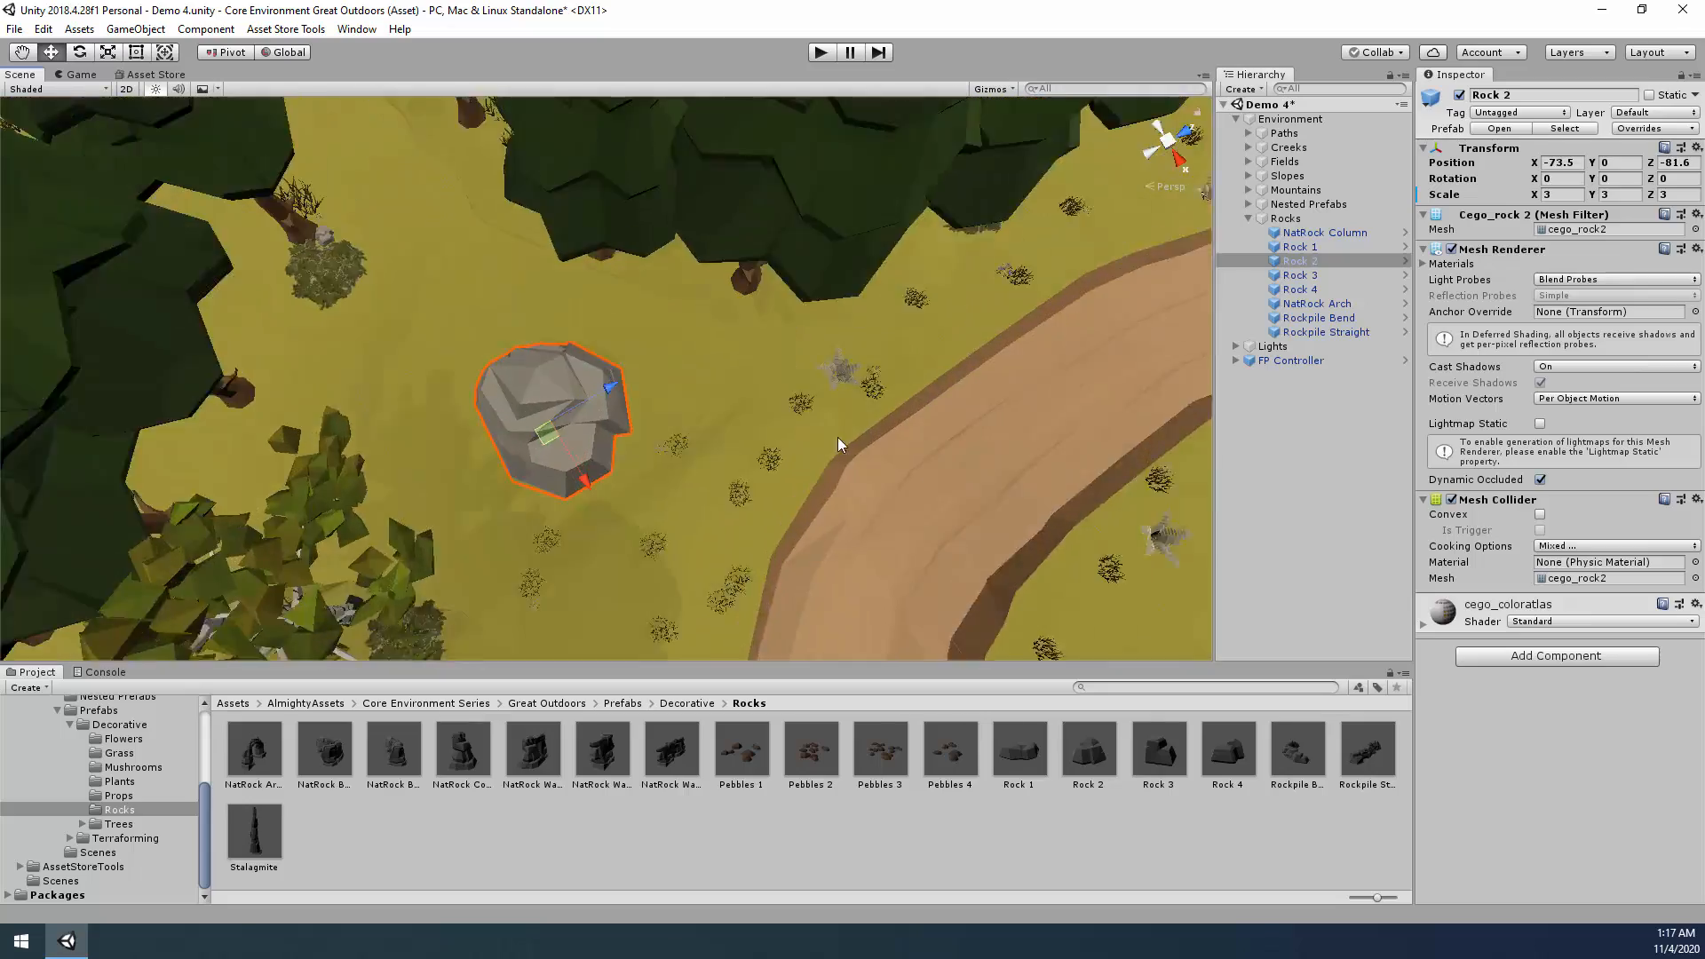
left_click_drag(838, 437, 558, 163, "alt")
right_click_drag(557, 163, 645, 392)
key("w")
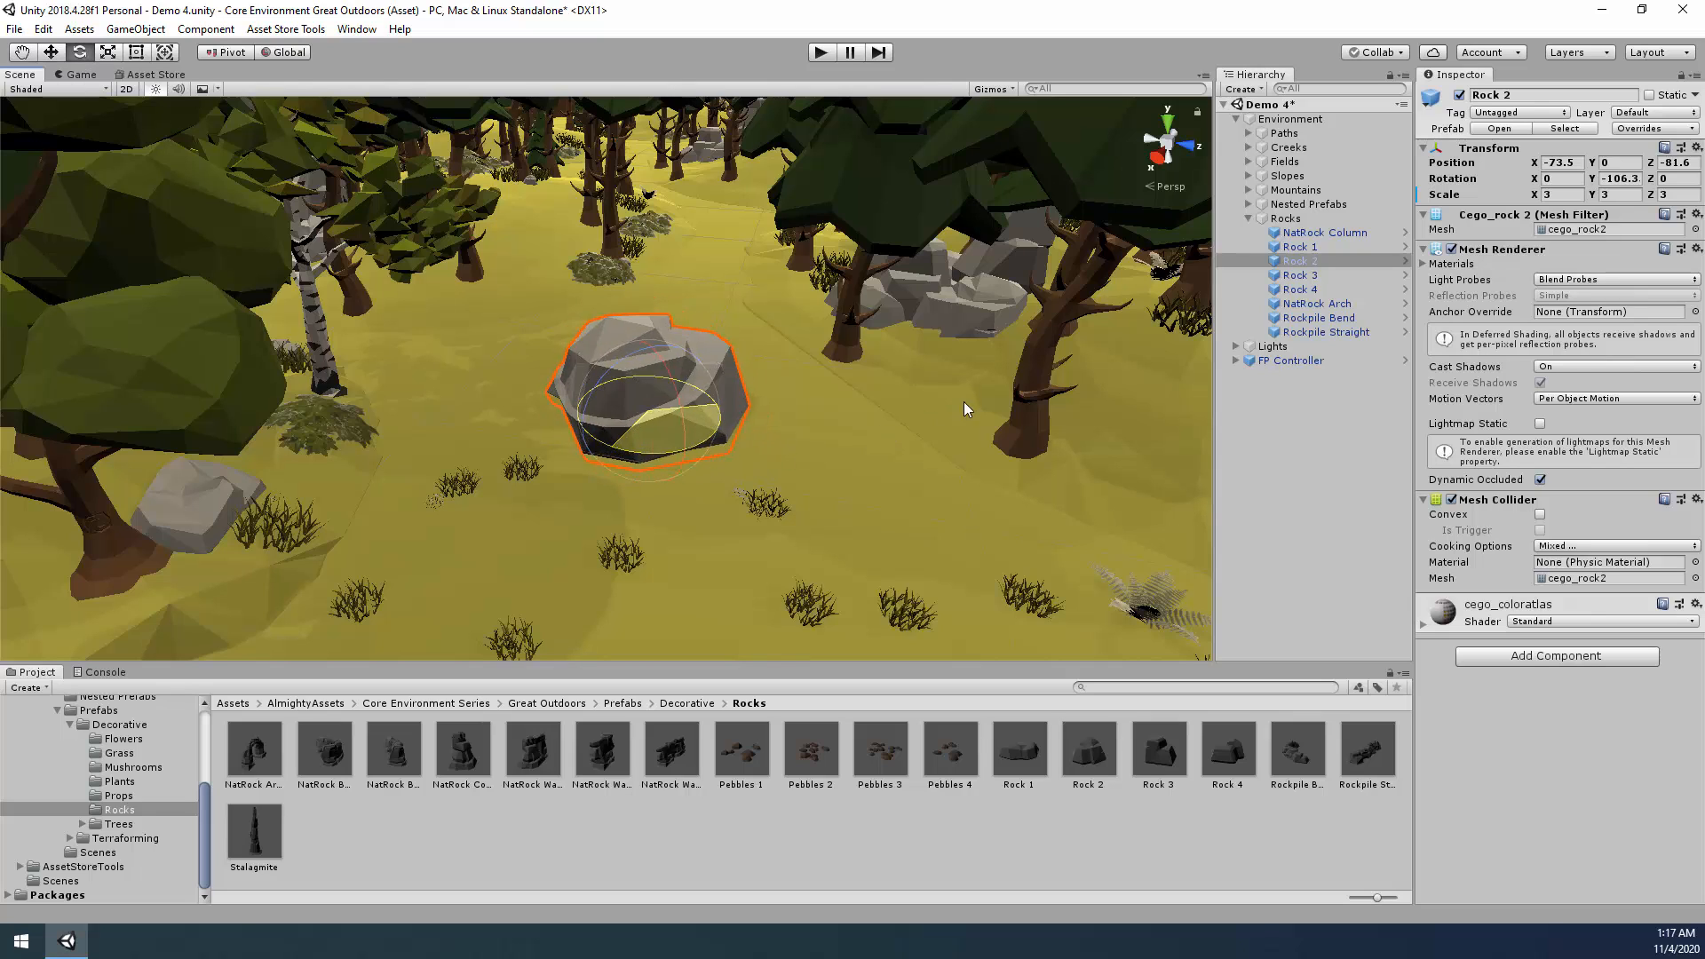
left_click_drag(1066, 367, 1037, 378)
key("w")
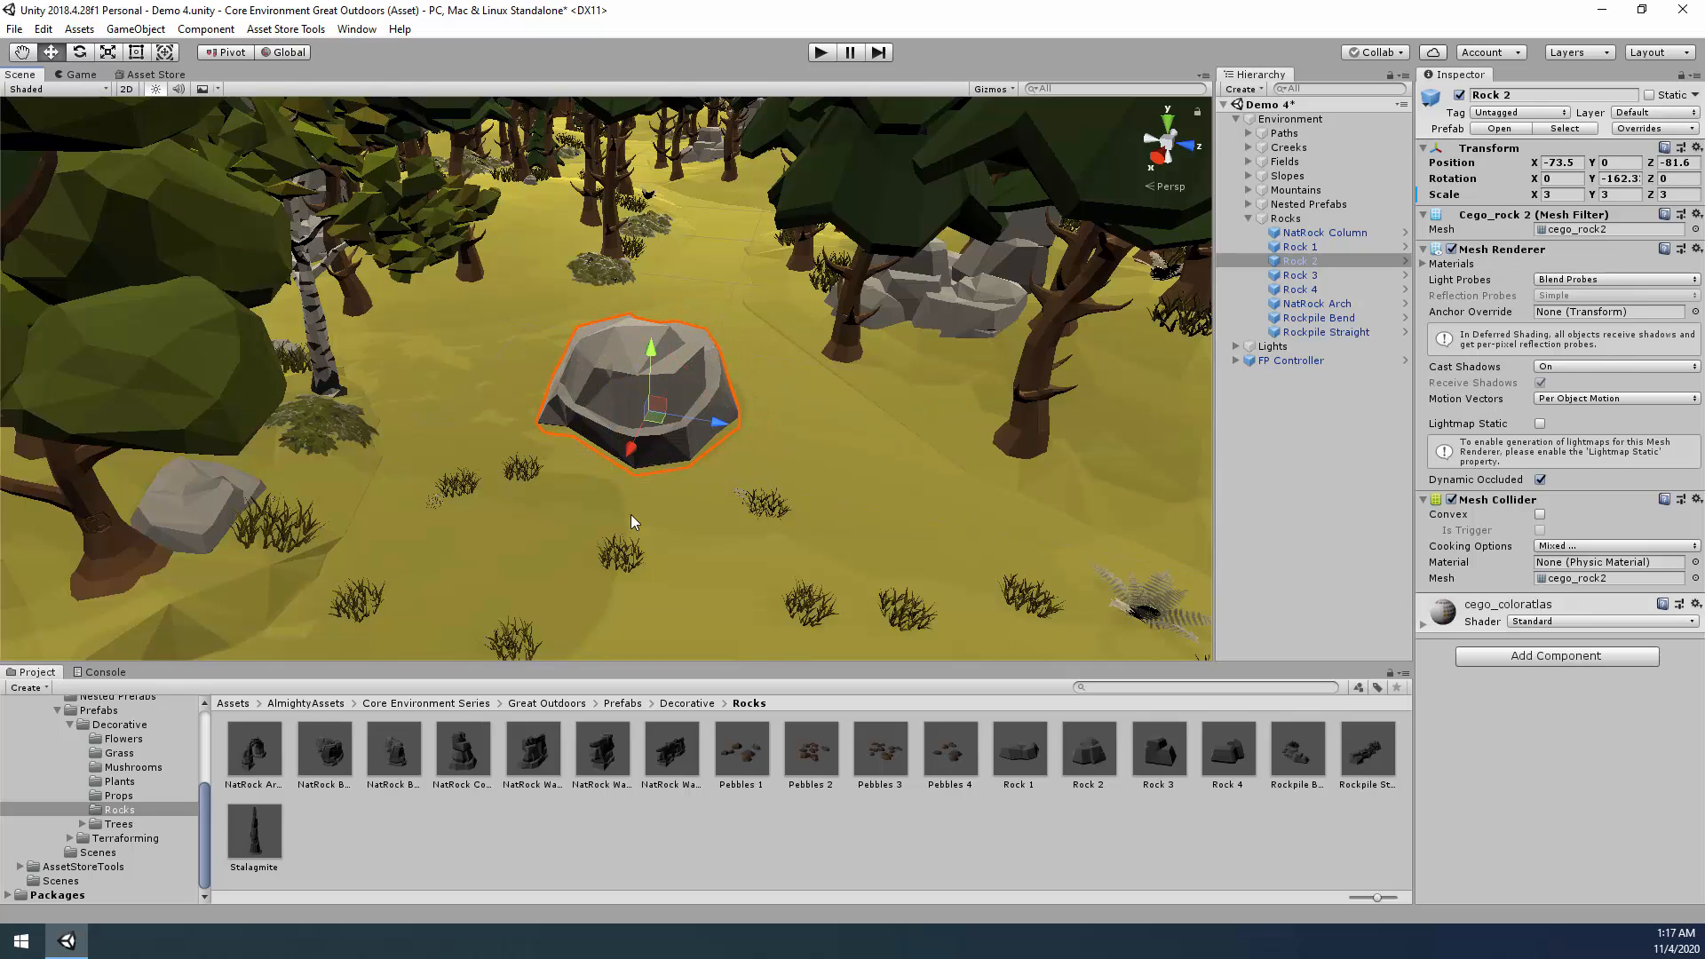
Place Rock 3 on the creek bank where the streams meet, at about X -100.8, Z -9.56, rotated to about -74° on Y.
right_click_drag(708, 435, 1248, 655)
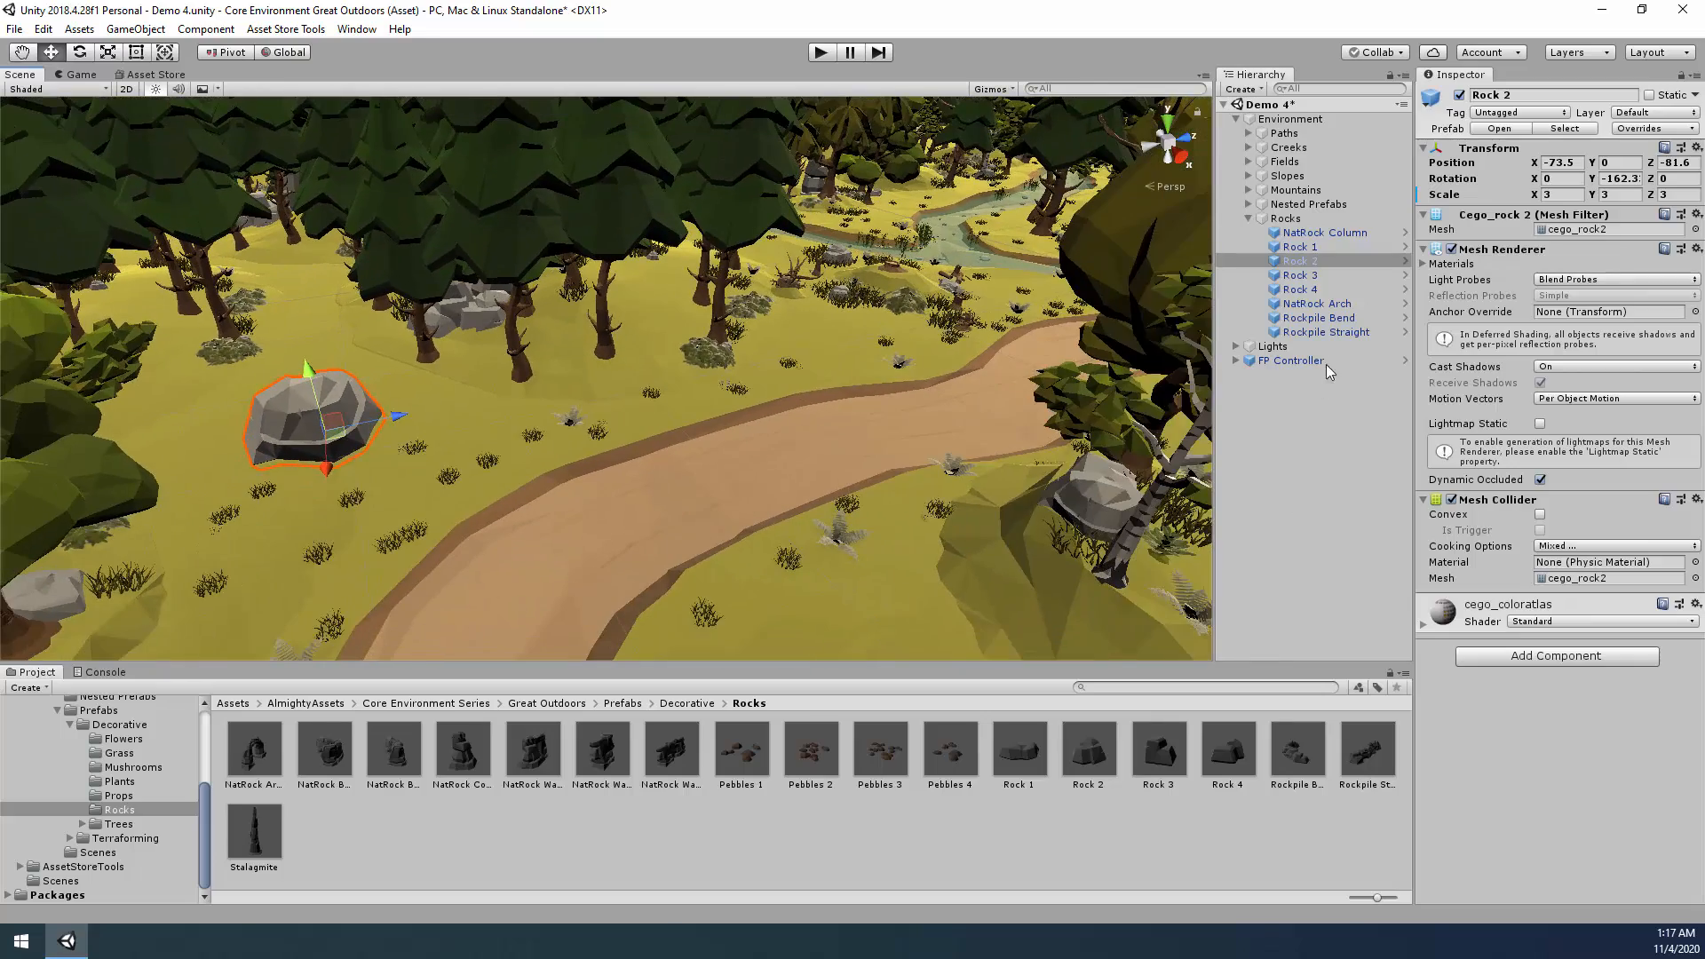
right_click_drag(840, 424, 1181, 437)
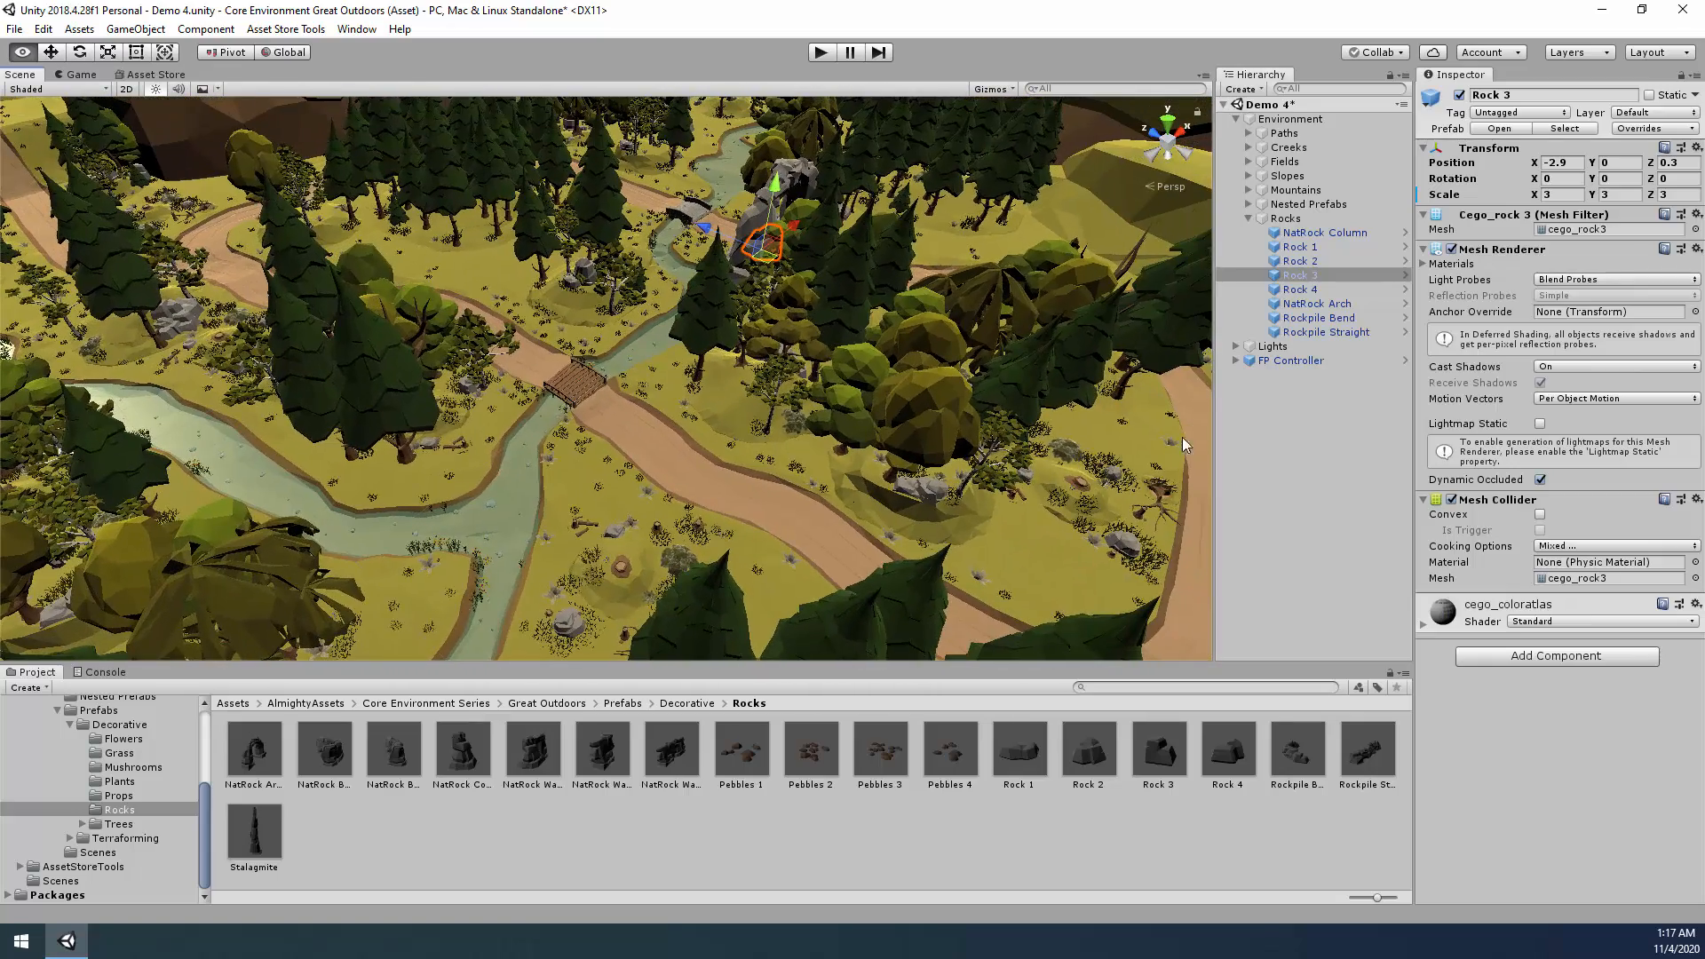
left_click_drag(402, 611, 411, 623)
key("f")
right_click_drag(844, 536, 662, 482)
key("e")
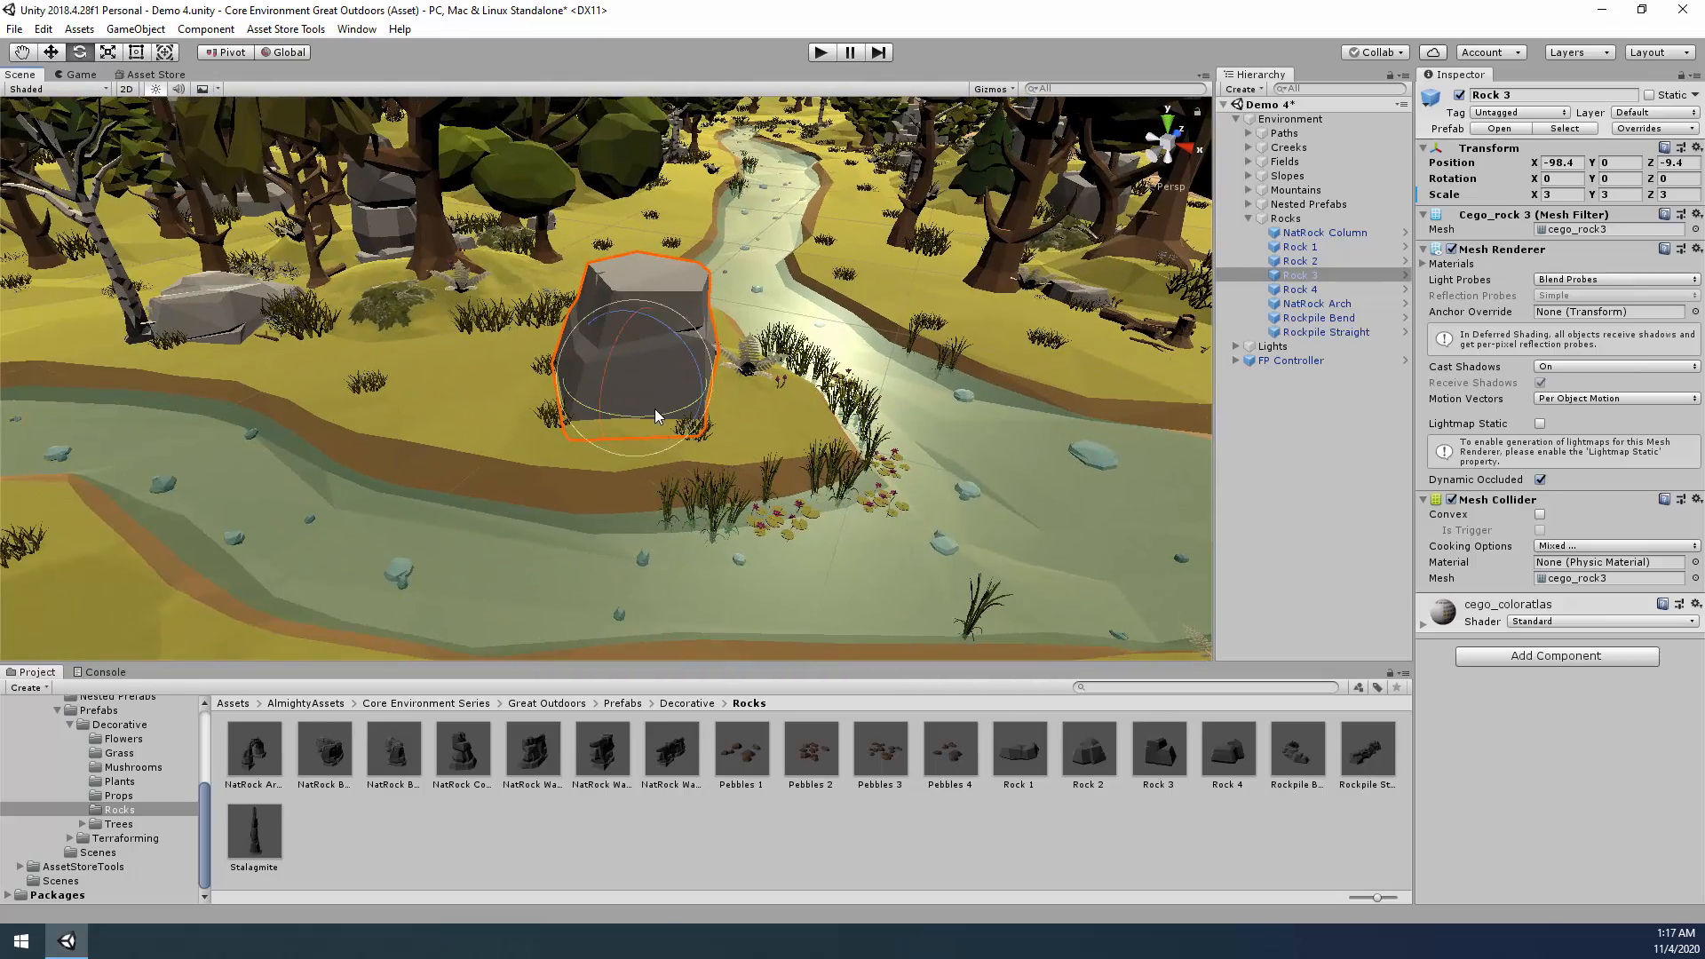
left_click_drag(653, 409, 322, 482)
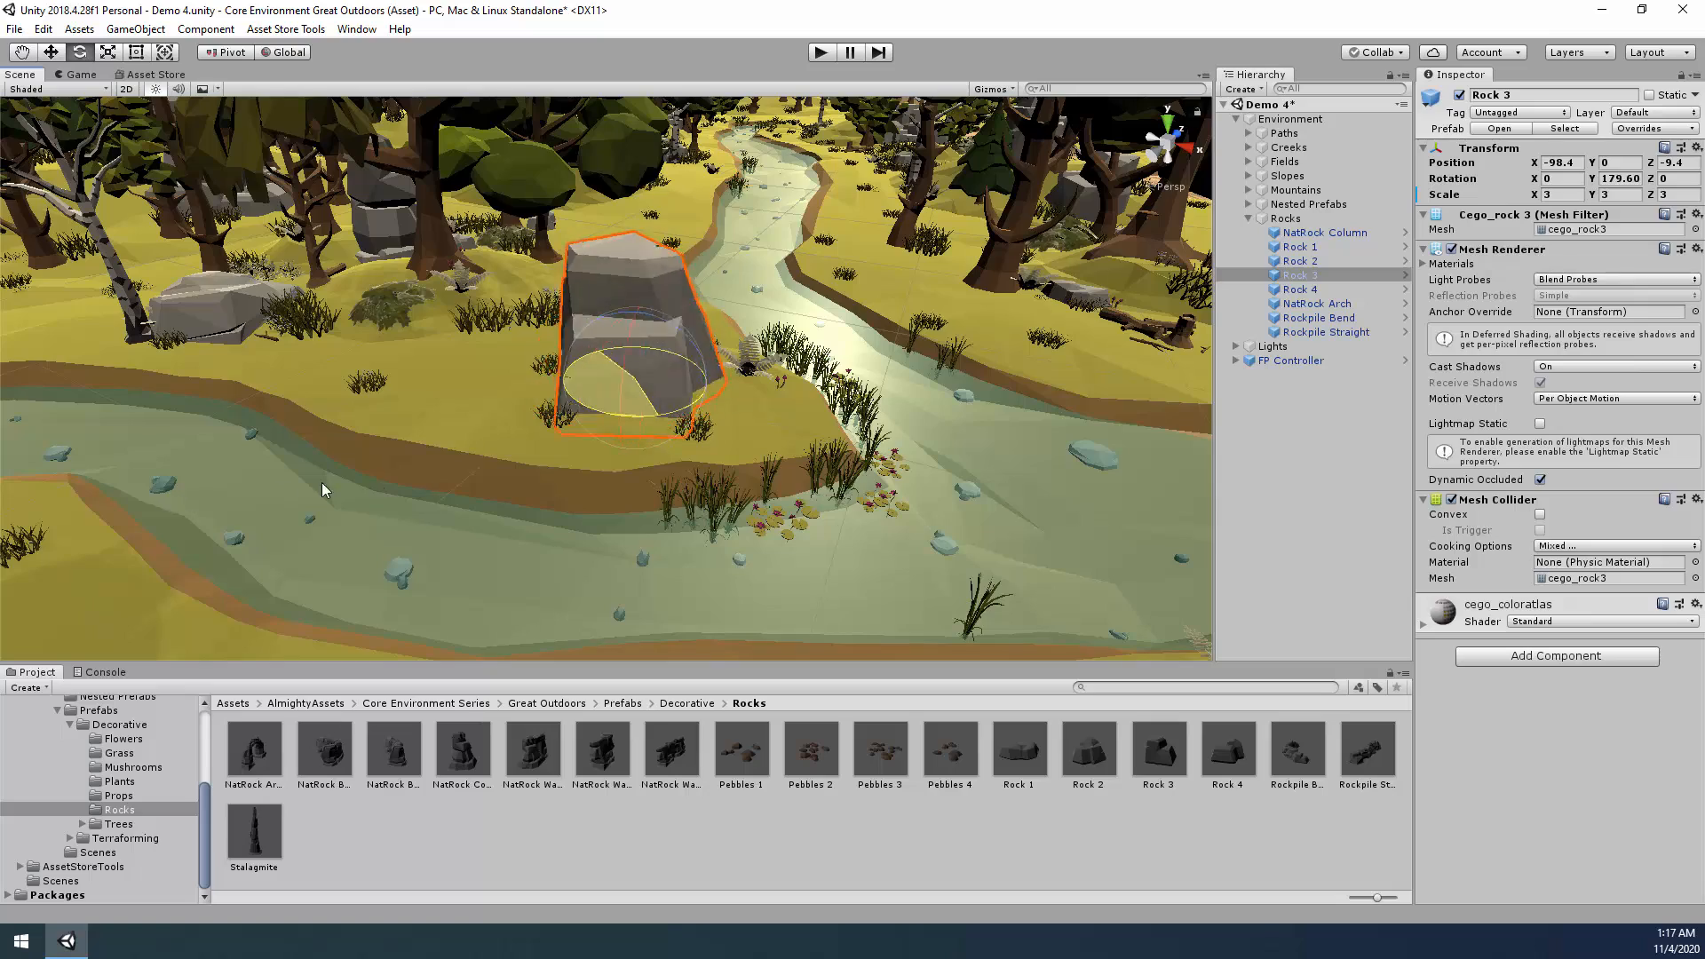
left_click_drag(725, 447, 852, 543)
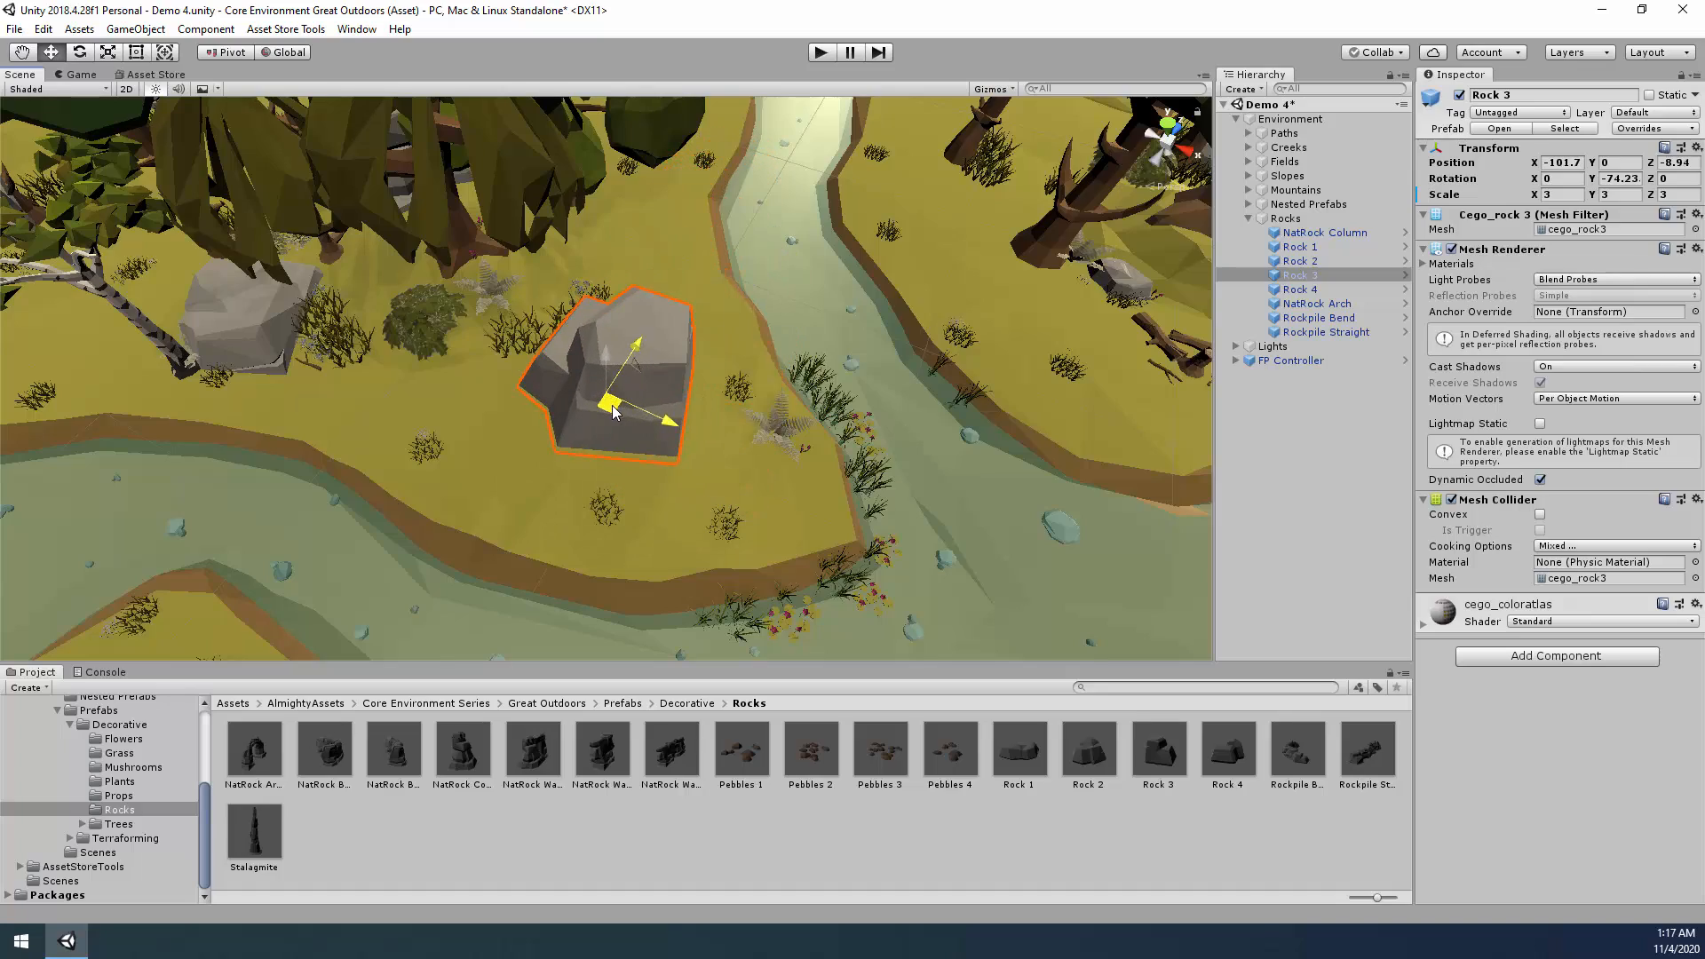
Move Rock 4 to the foot of the mountain at about X -63.9, Z 115.1 and set its scale to 5, 8, 5.
left_click_drag(933, 400, 1277, 370, "alt")
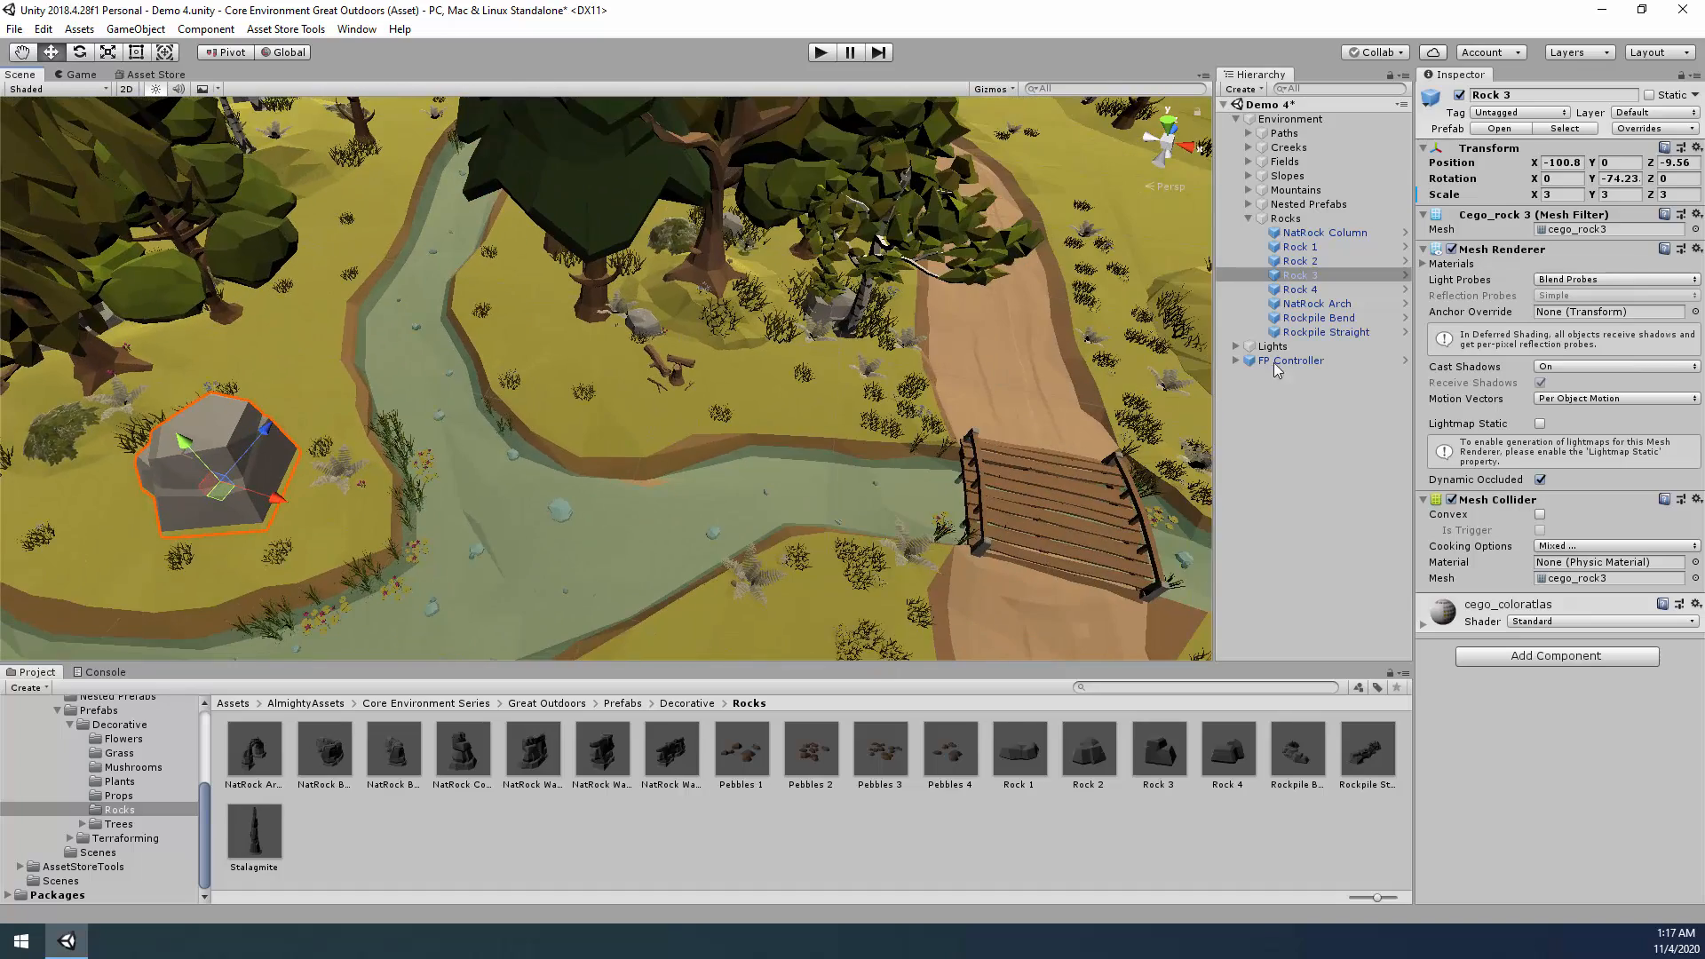
left_click_drag(921, 436, 521, 397, "alt")
left_click_drag(922, 446, 937, 454, "alt")
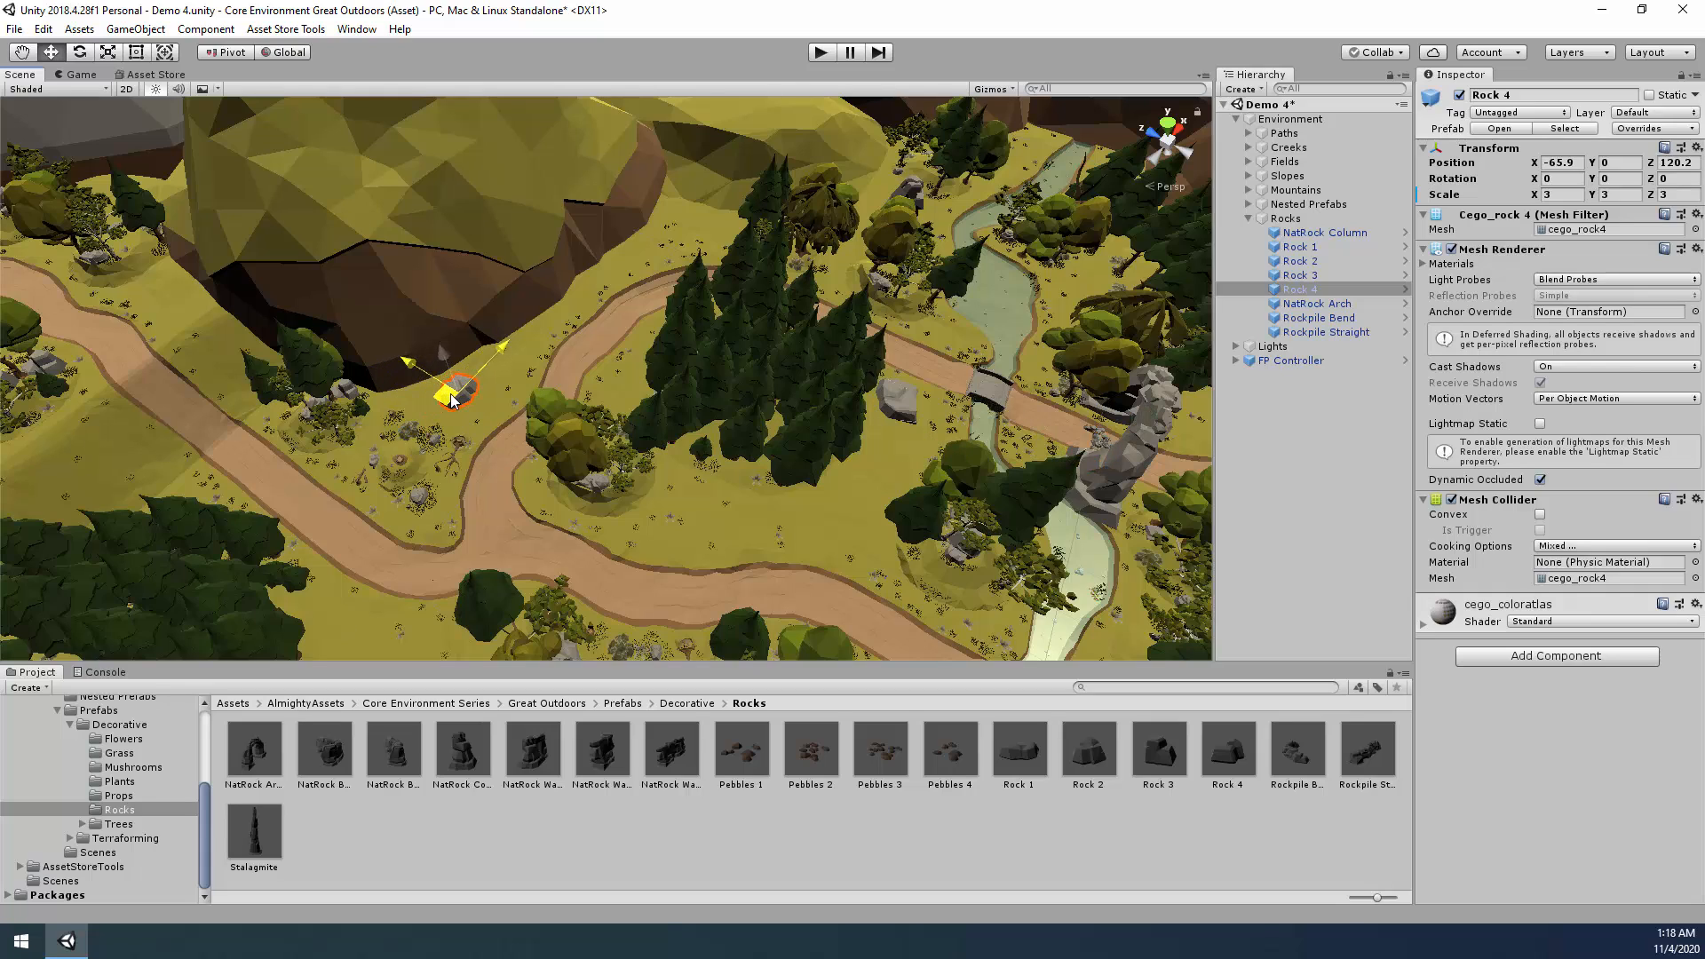
key("f")
left_click_drag(748, 414, 864, 315, "alt")
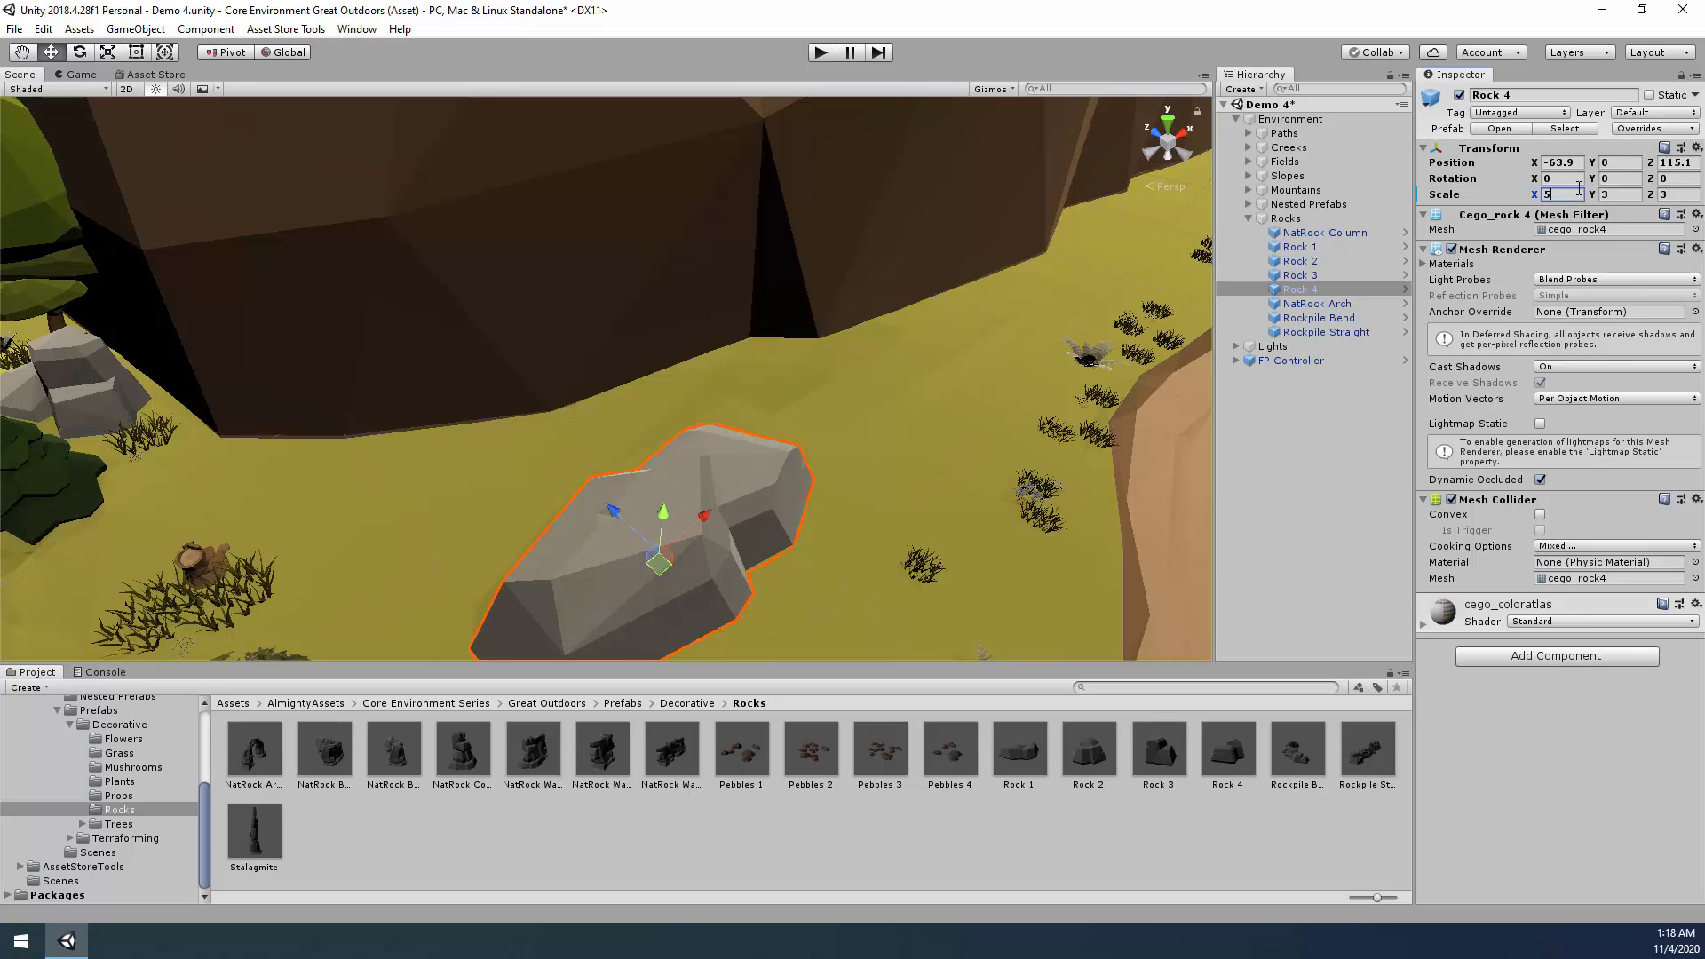
type("8")
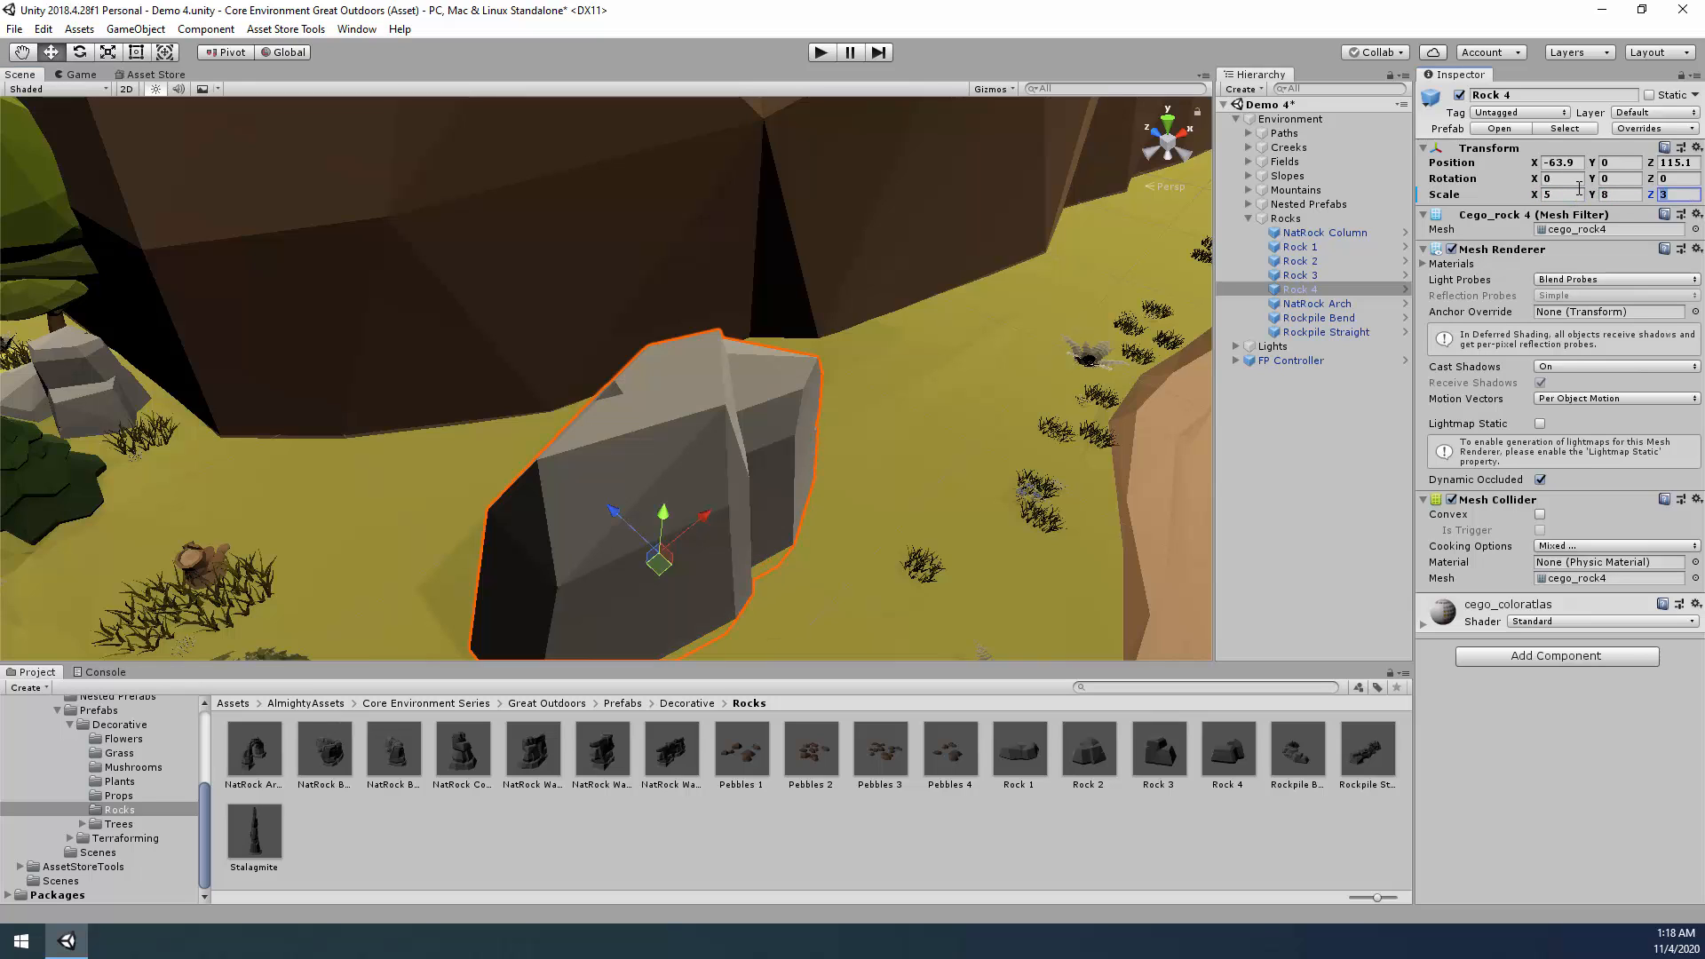
type("5")
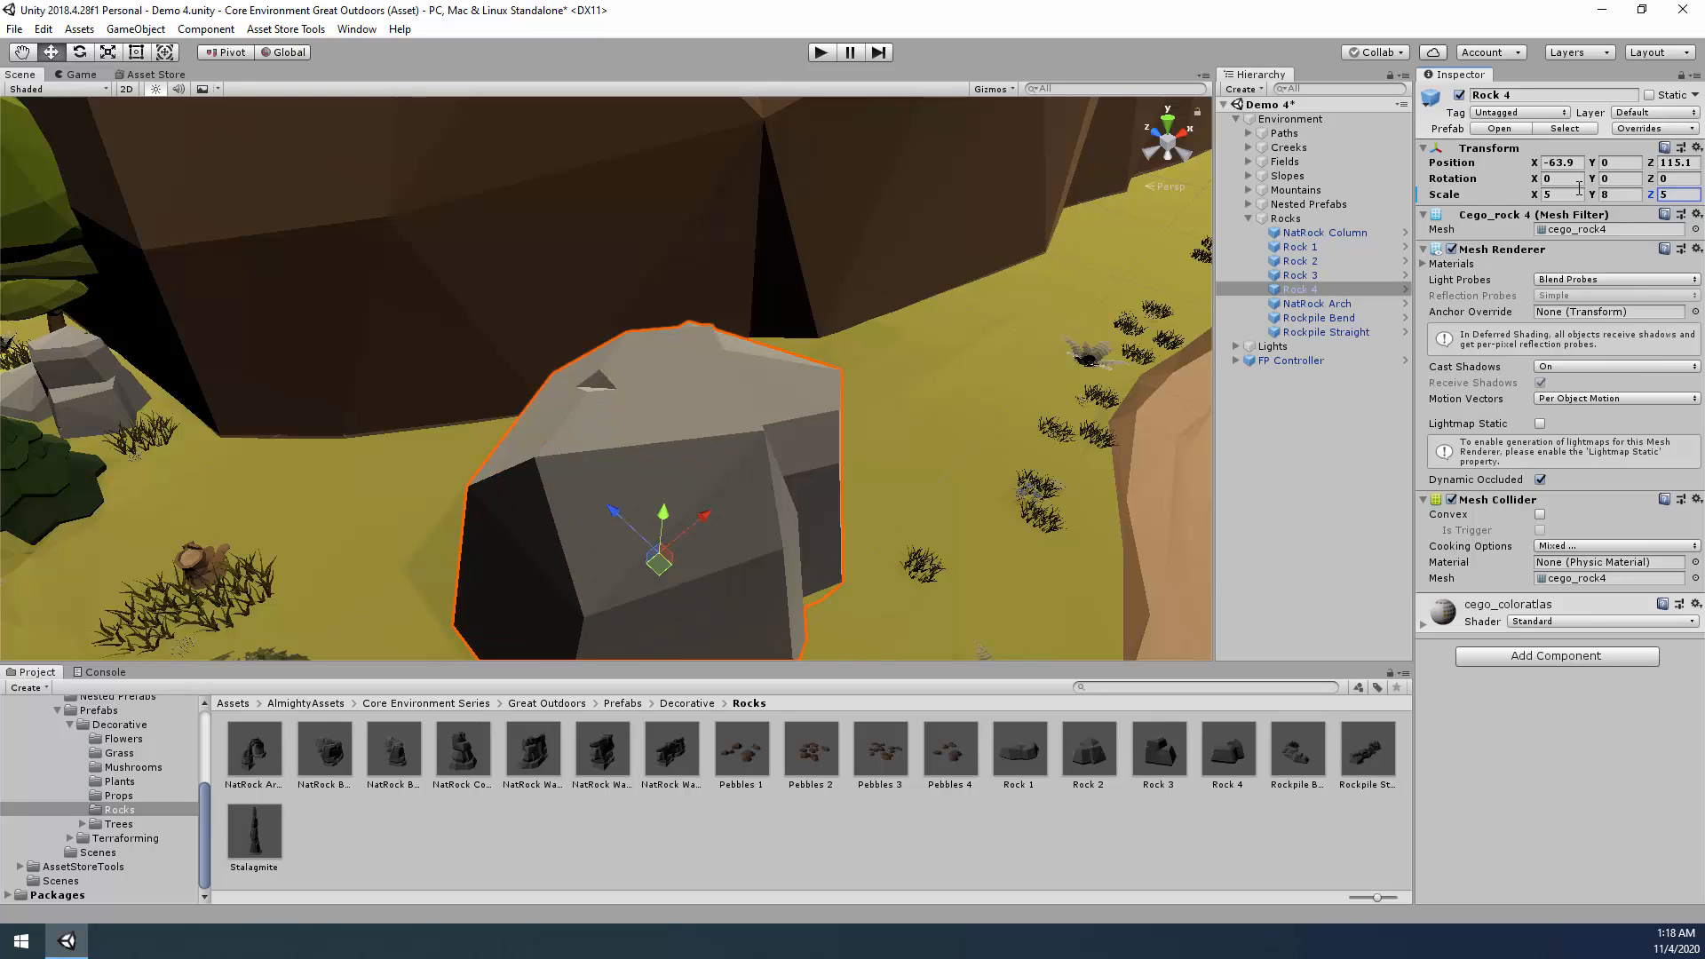
Rotate Rock 4 to about -190° on Y and shift it slightly closer to the mountain wall.
right_click_drag(918, 429, 936, 454)
key("s")
key("a")
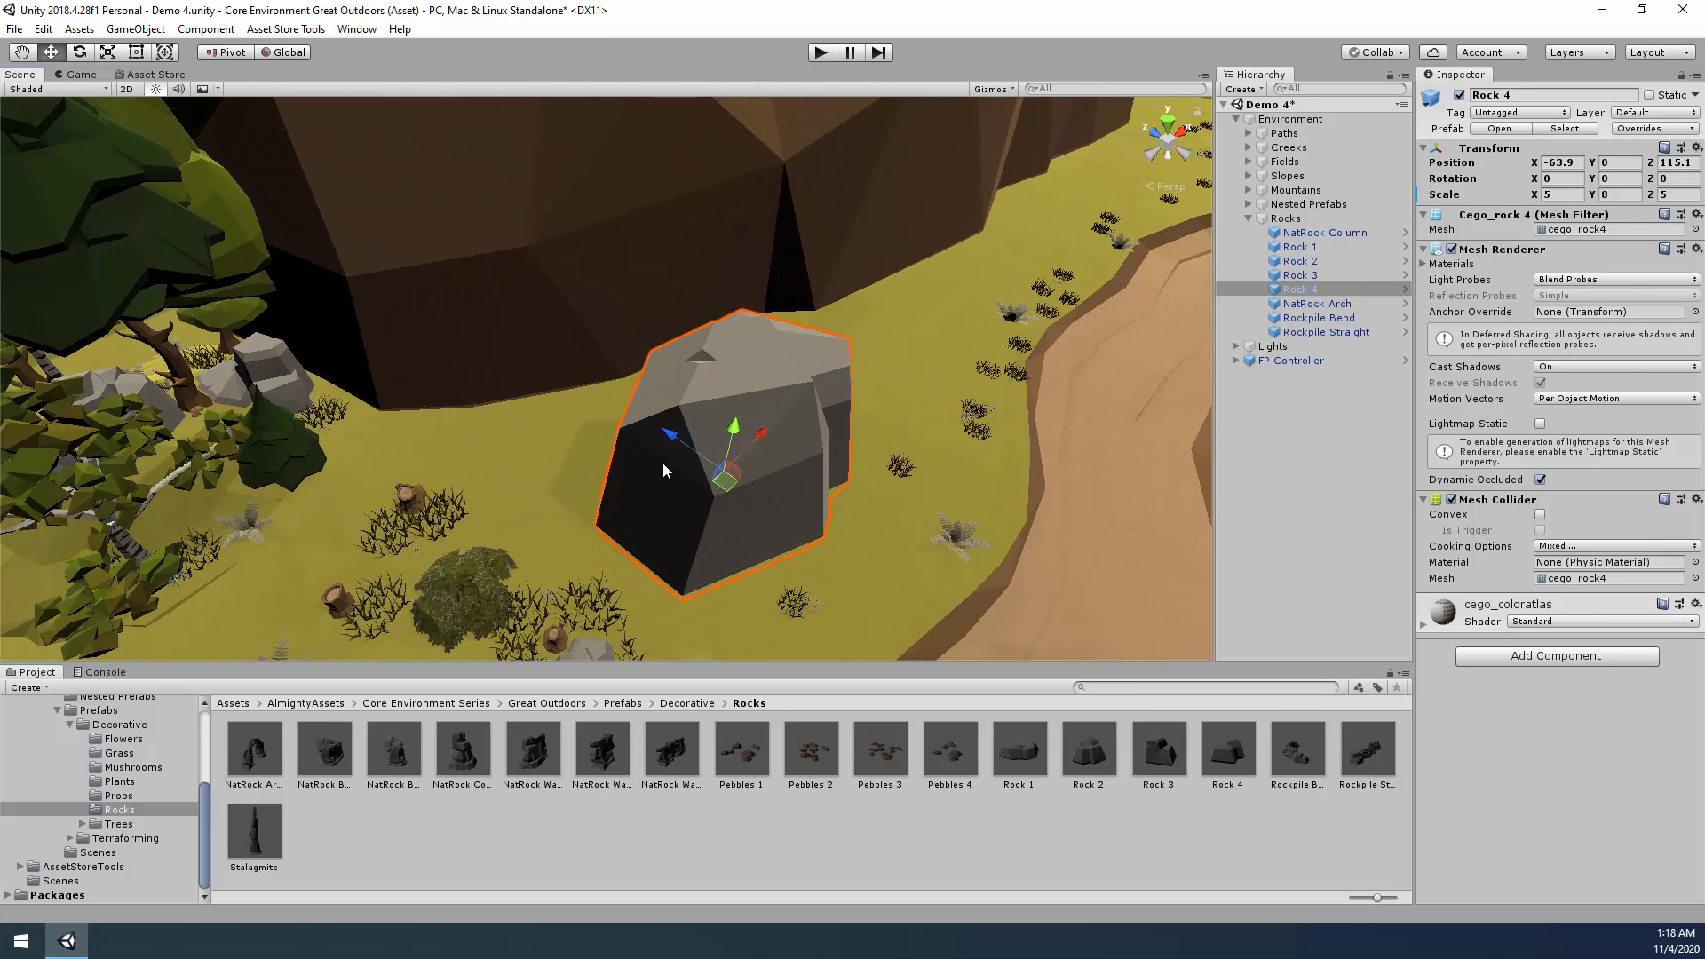
left_click_drag(738, 535, 1254, 420)
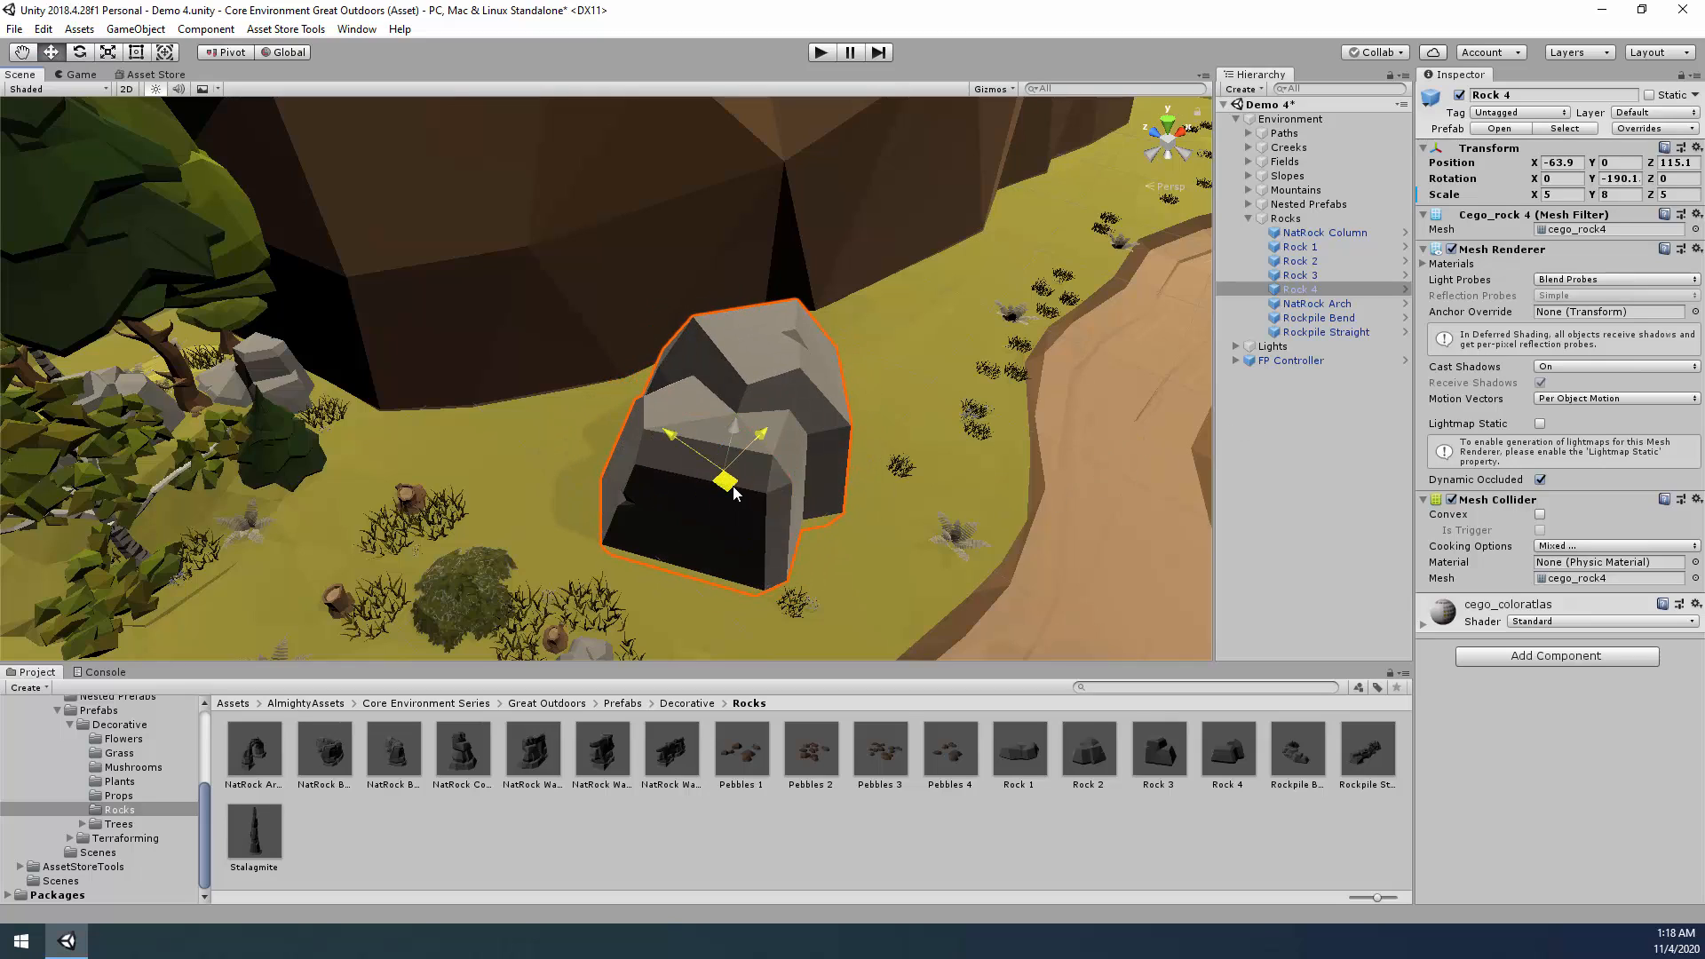
left_click_drag(735, 494, 710, 470)
Move the NatRock Arch along the path to span it just beyond the stone bridge, at about X -1.6, Z 43.5.
right_click_drag(722, 463, 879, 448)
key("s")
key("s")
key("a")
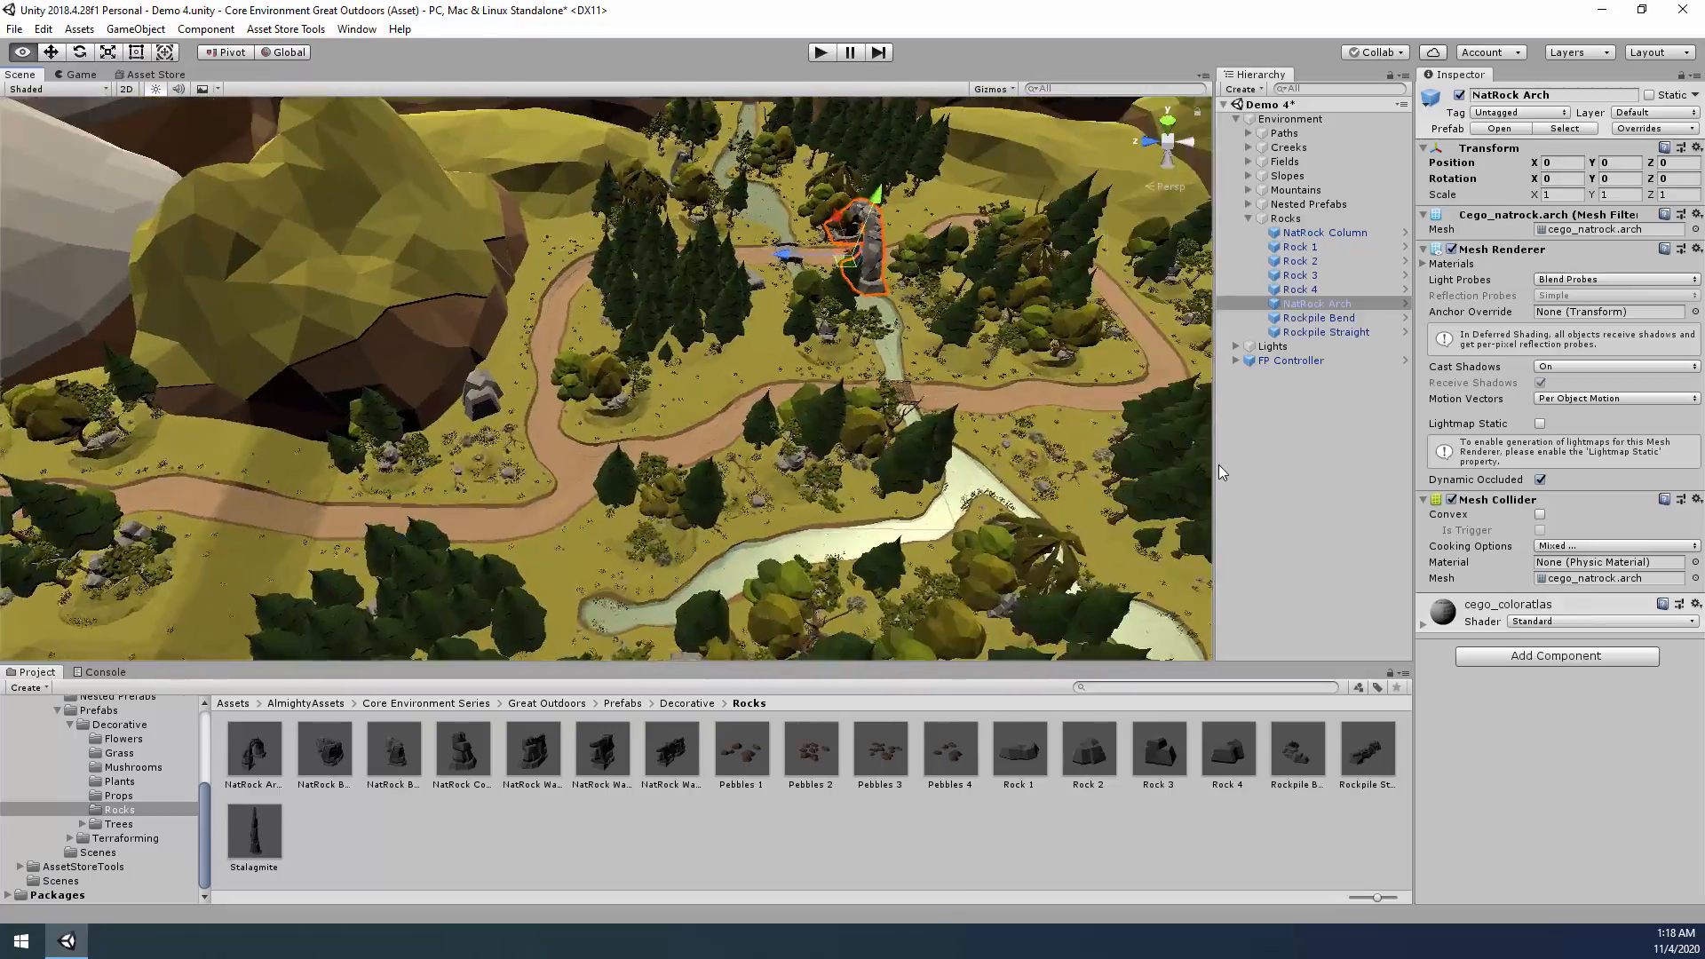
key("d")
key("w")
right_click_drag(1219, 466, 783, 457)
key("w")
key("d")
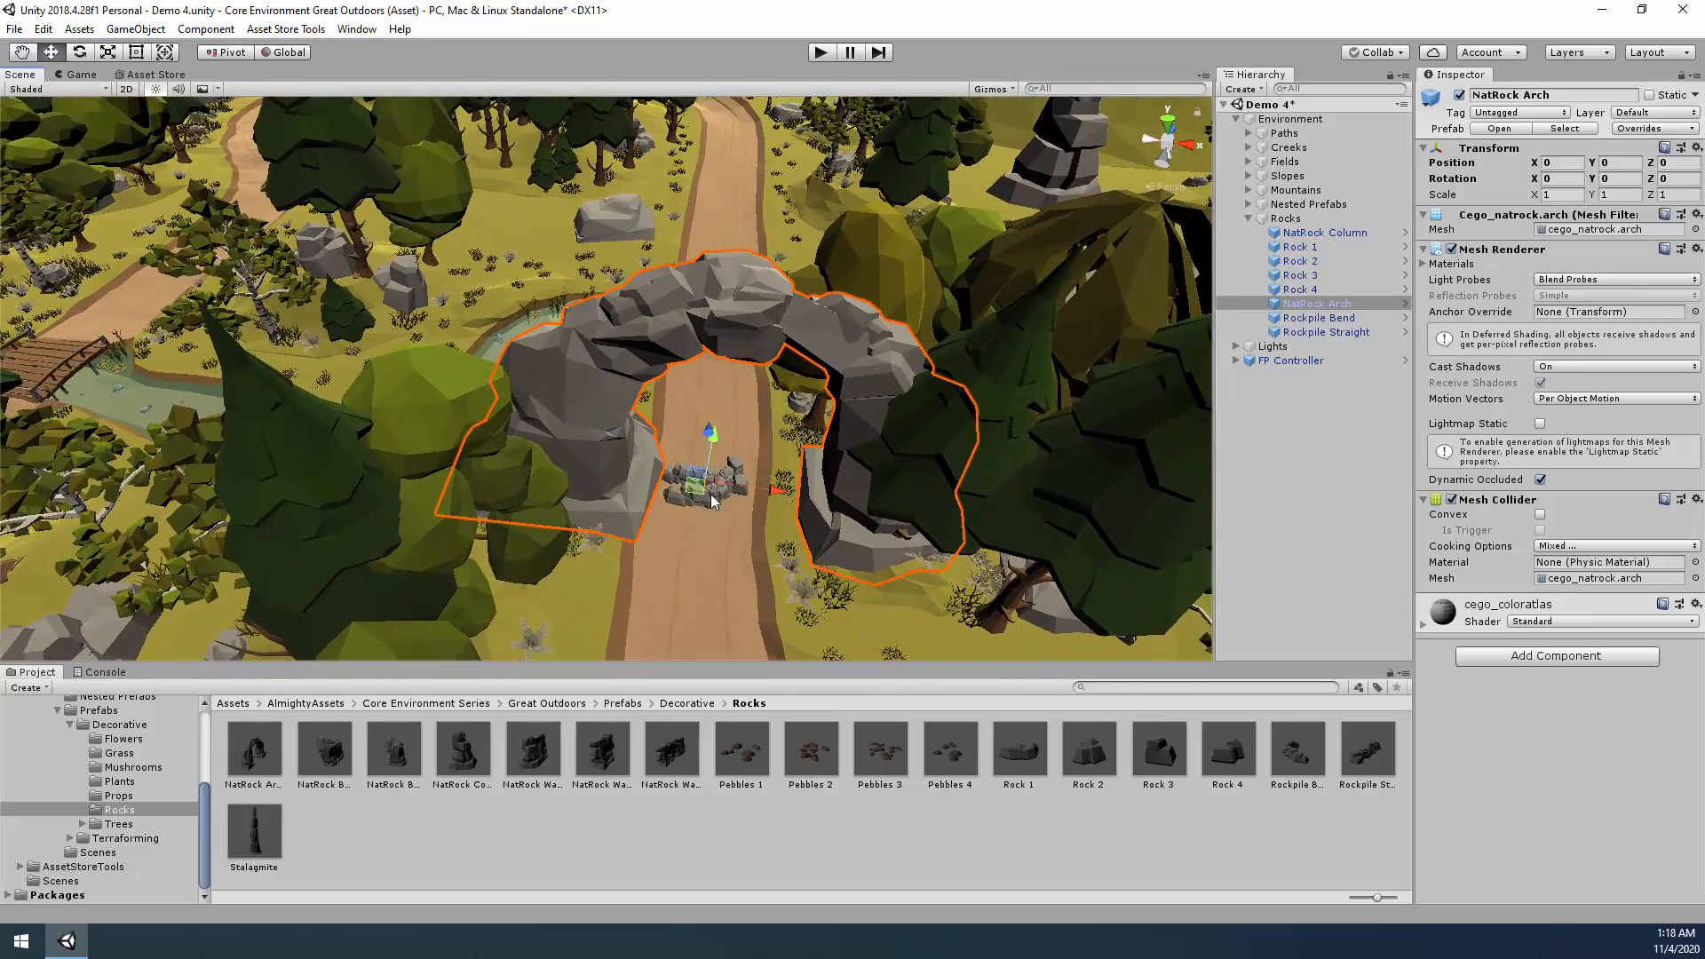
left_click_drag(711, 494, 696, 185)
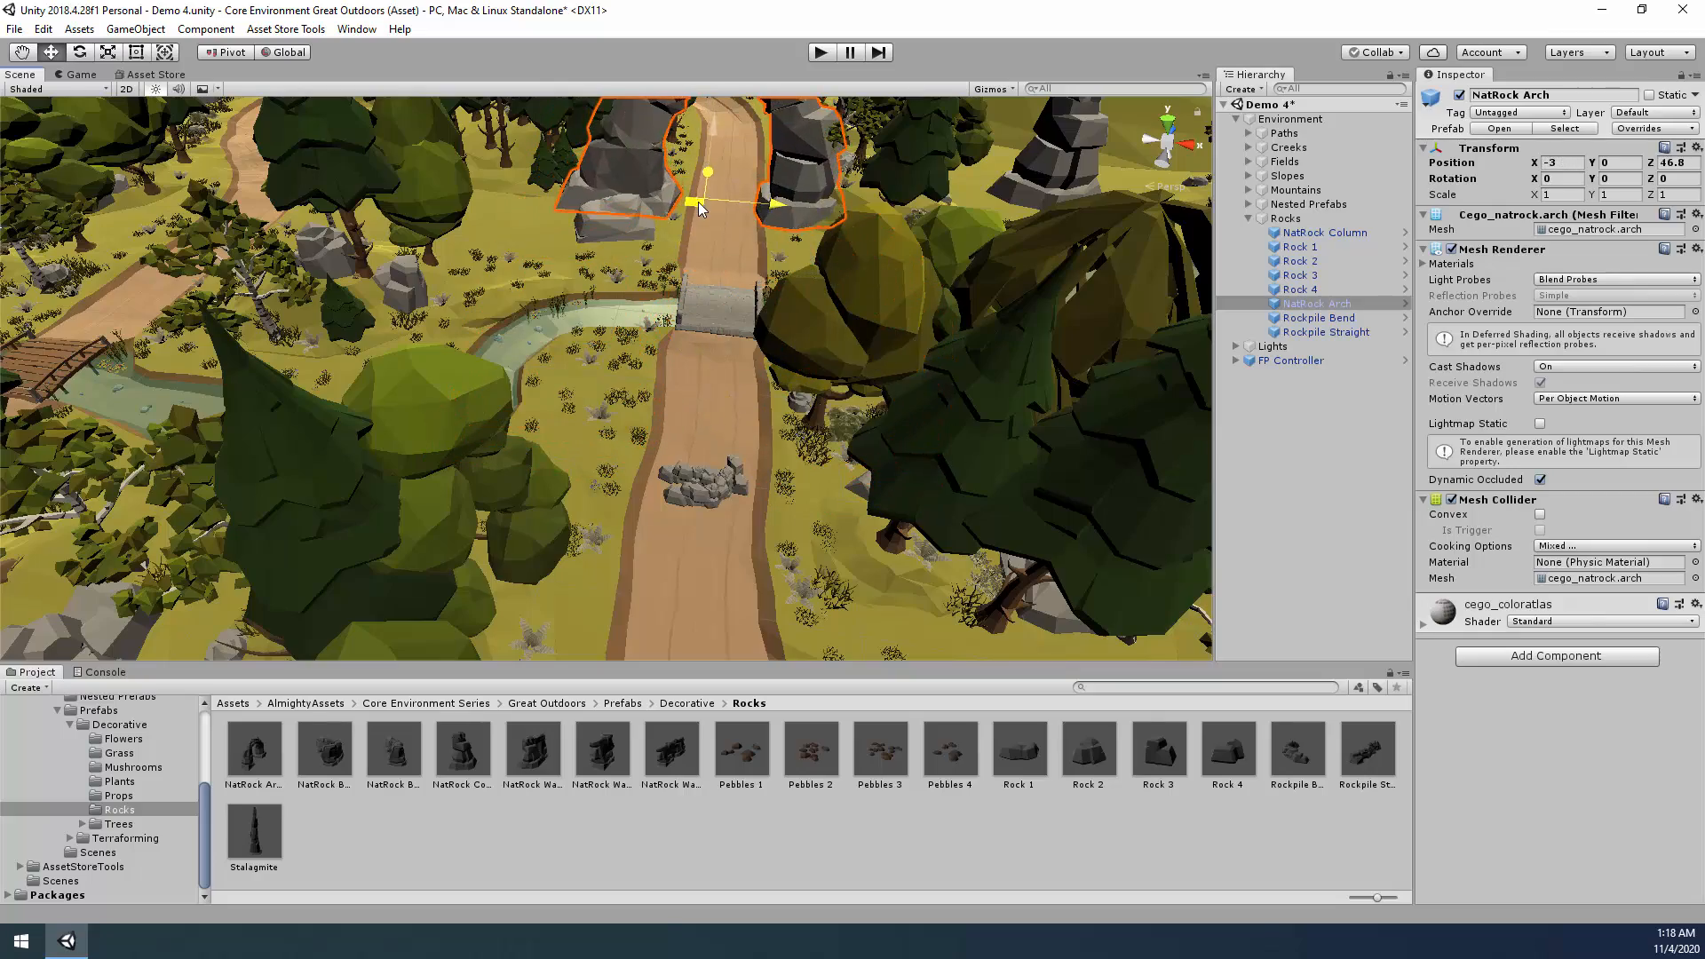
middle_click_drag(775, 321, 829, 369)
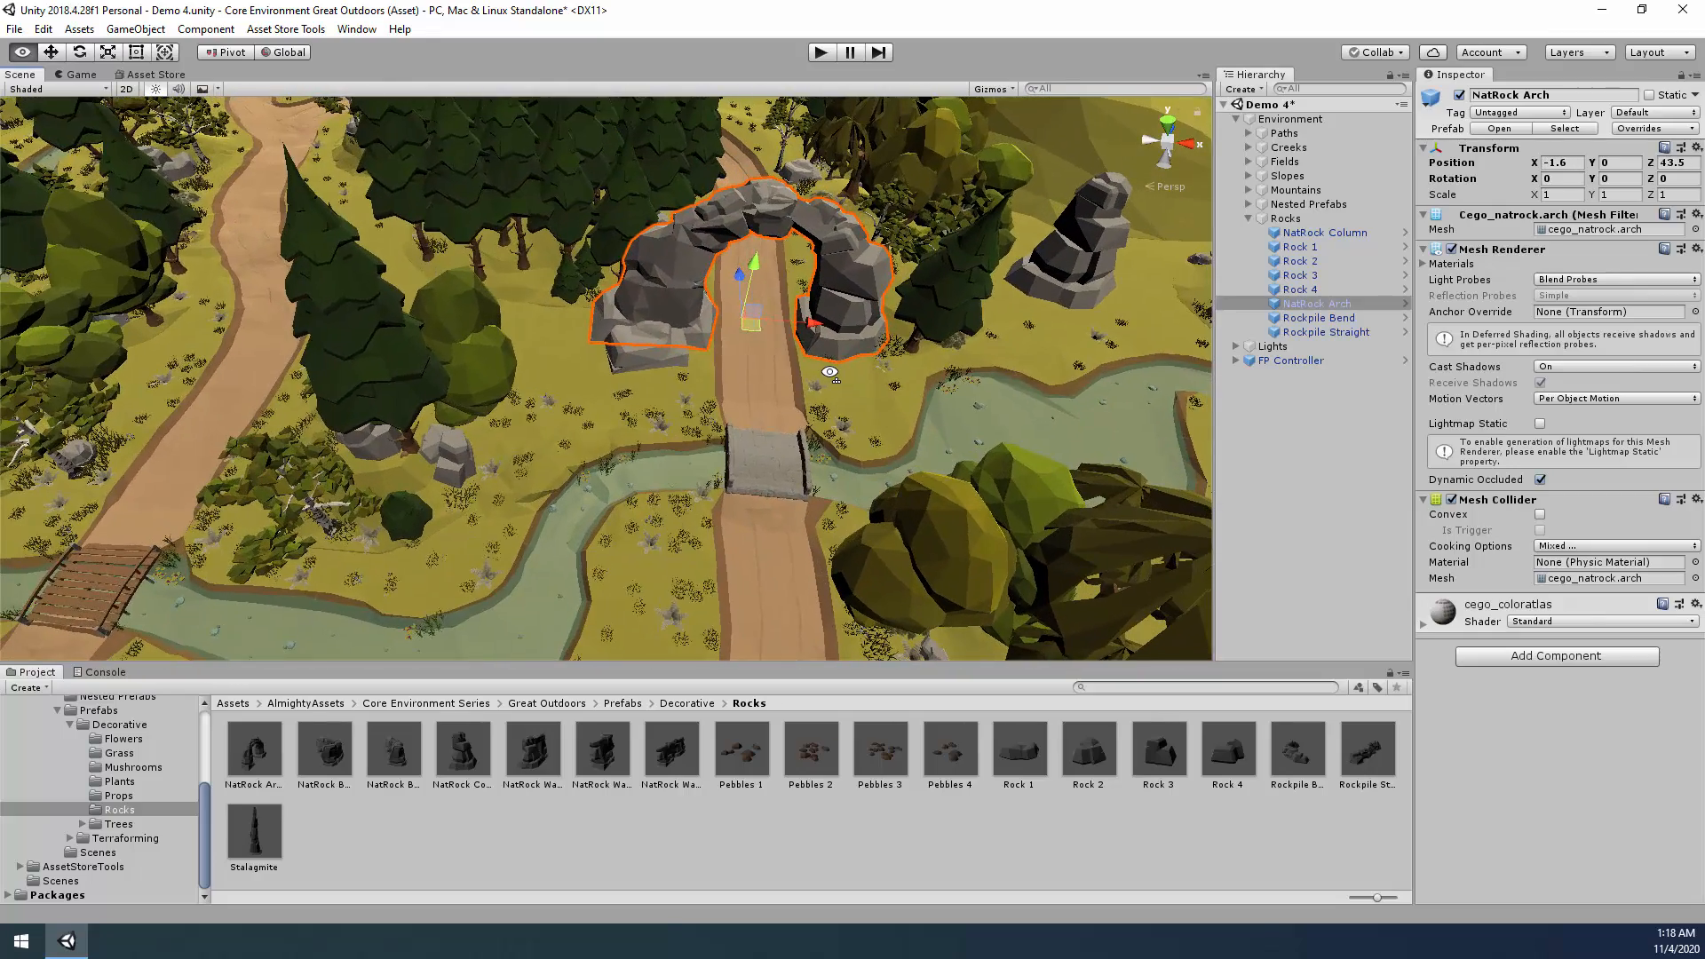
Move the NatRock Arch from the path onto the grassy mountain slope, at about X 56.5, Z 147.9.
right_click_drag(829, 369, 826, 573)
key("a")
key("s")
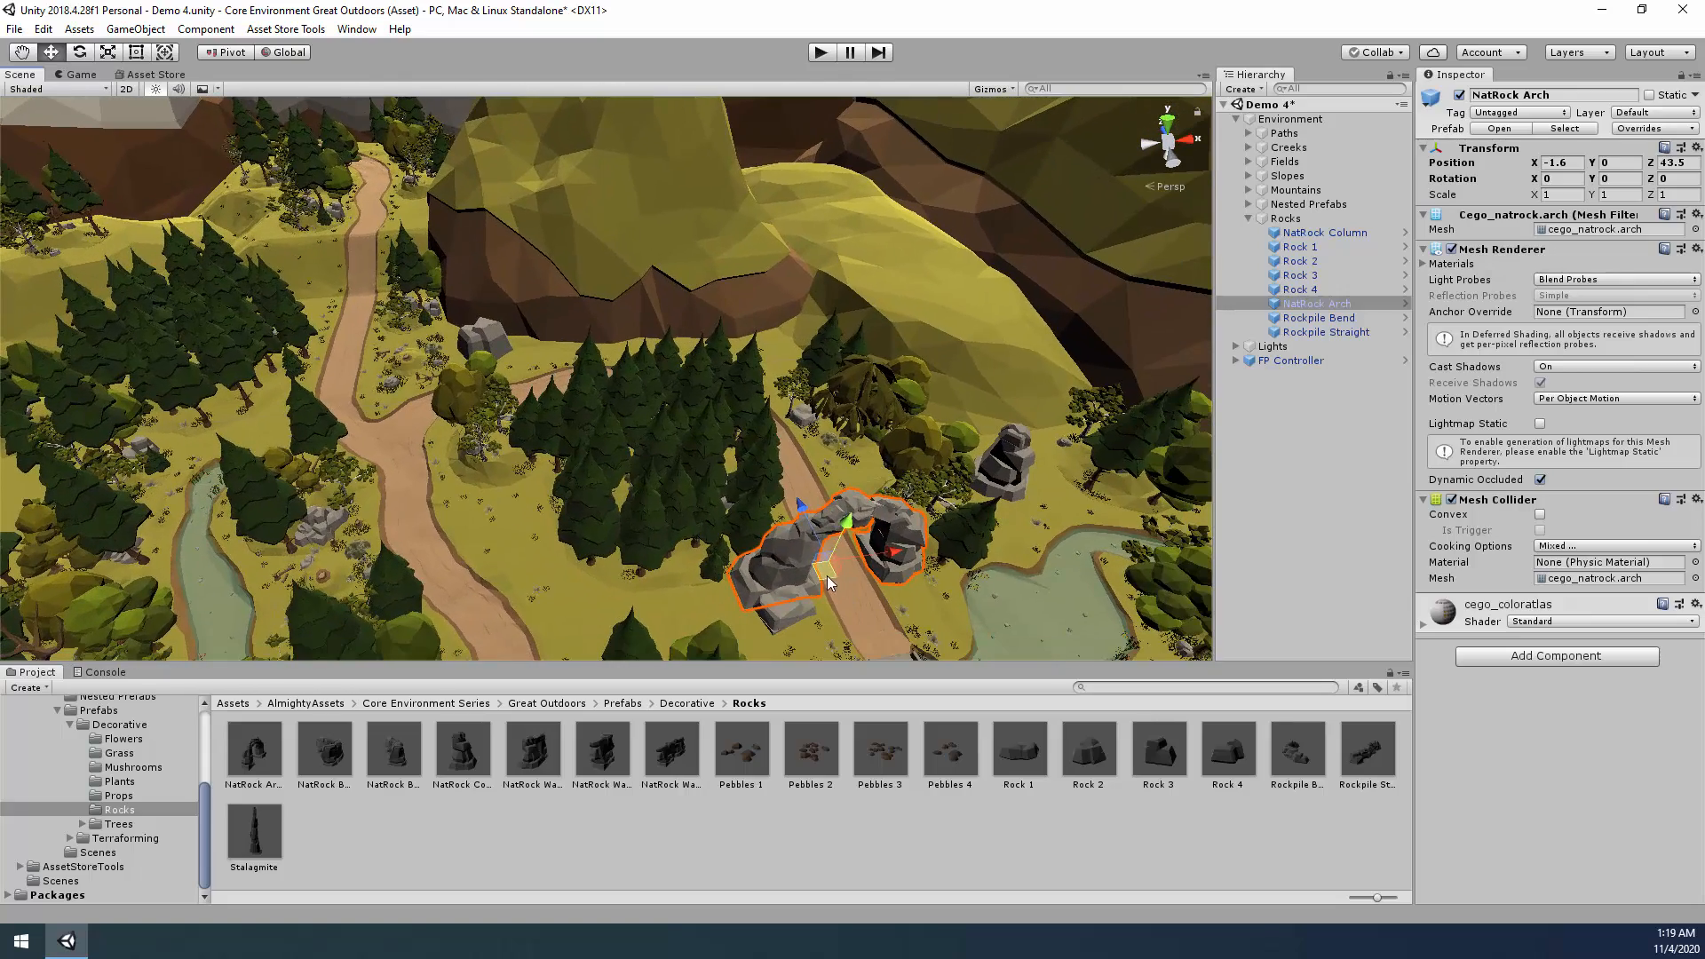
left_click_drag(826, 574, 850, 260)
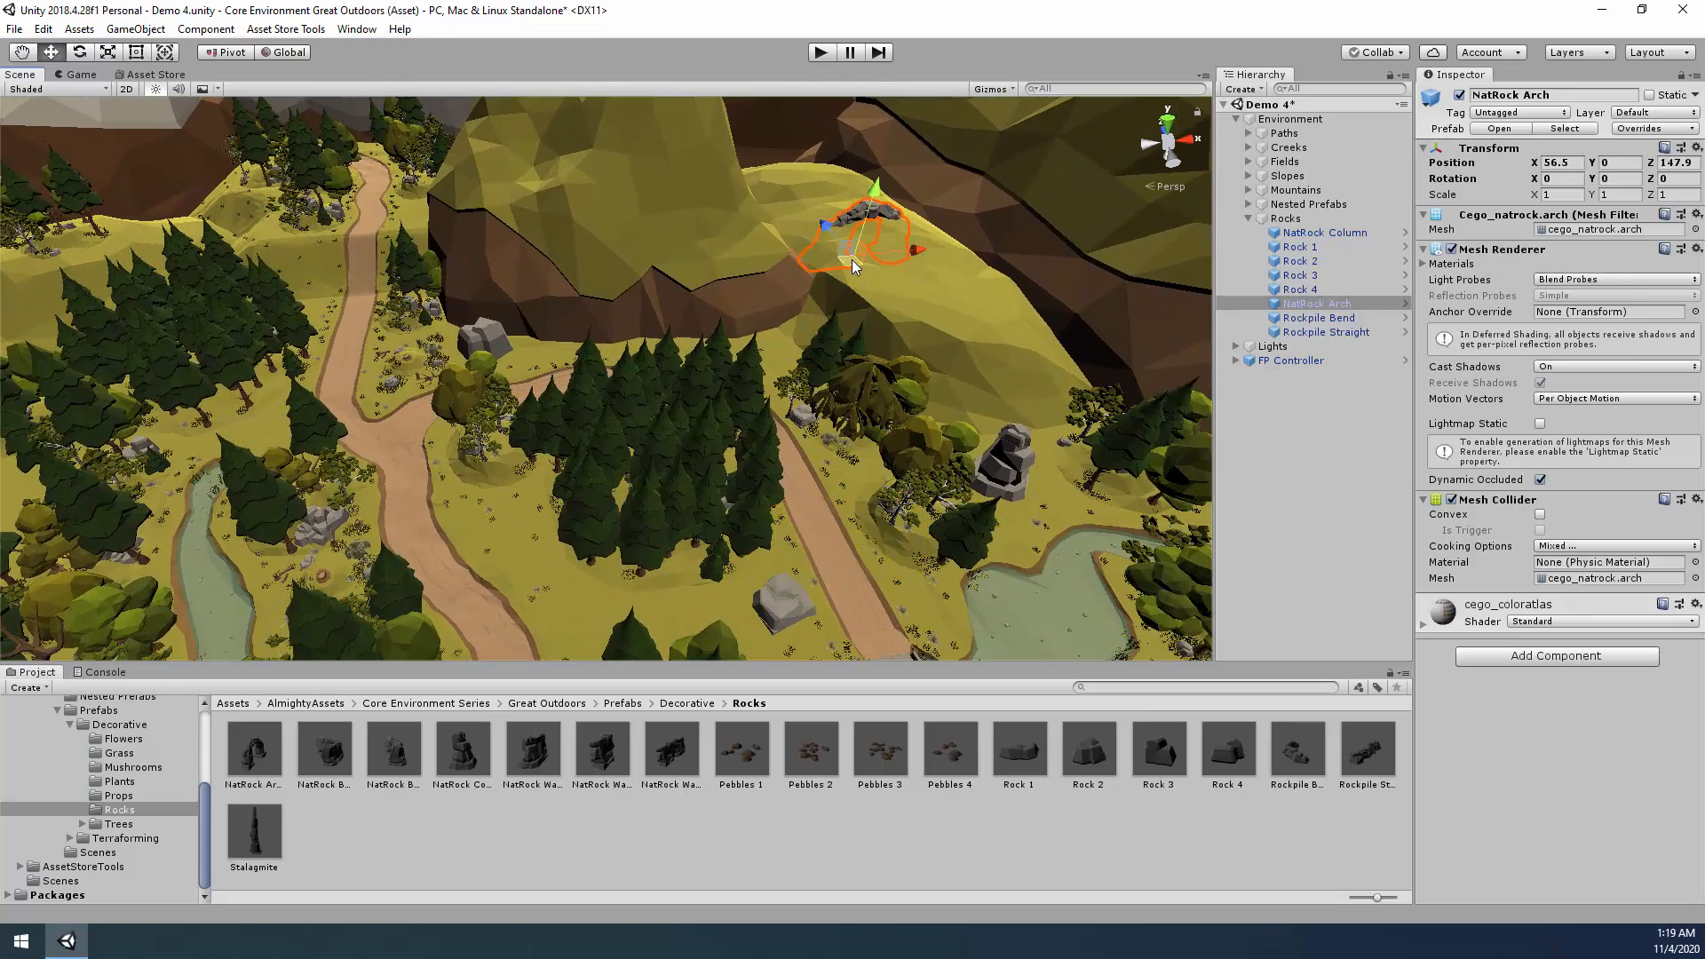
Rotate the NatRock Arch to about 37° on Y and seat it on the slope at about X 63.5, Y 11.7, Z 140.8.
key("e")
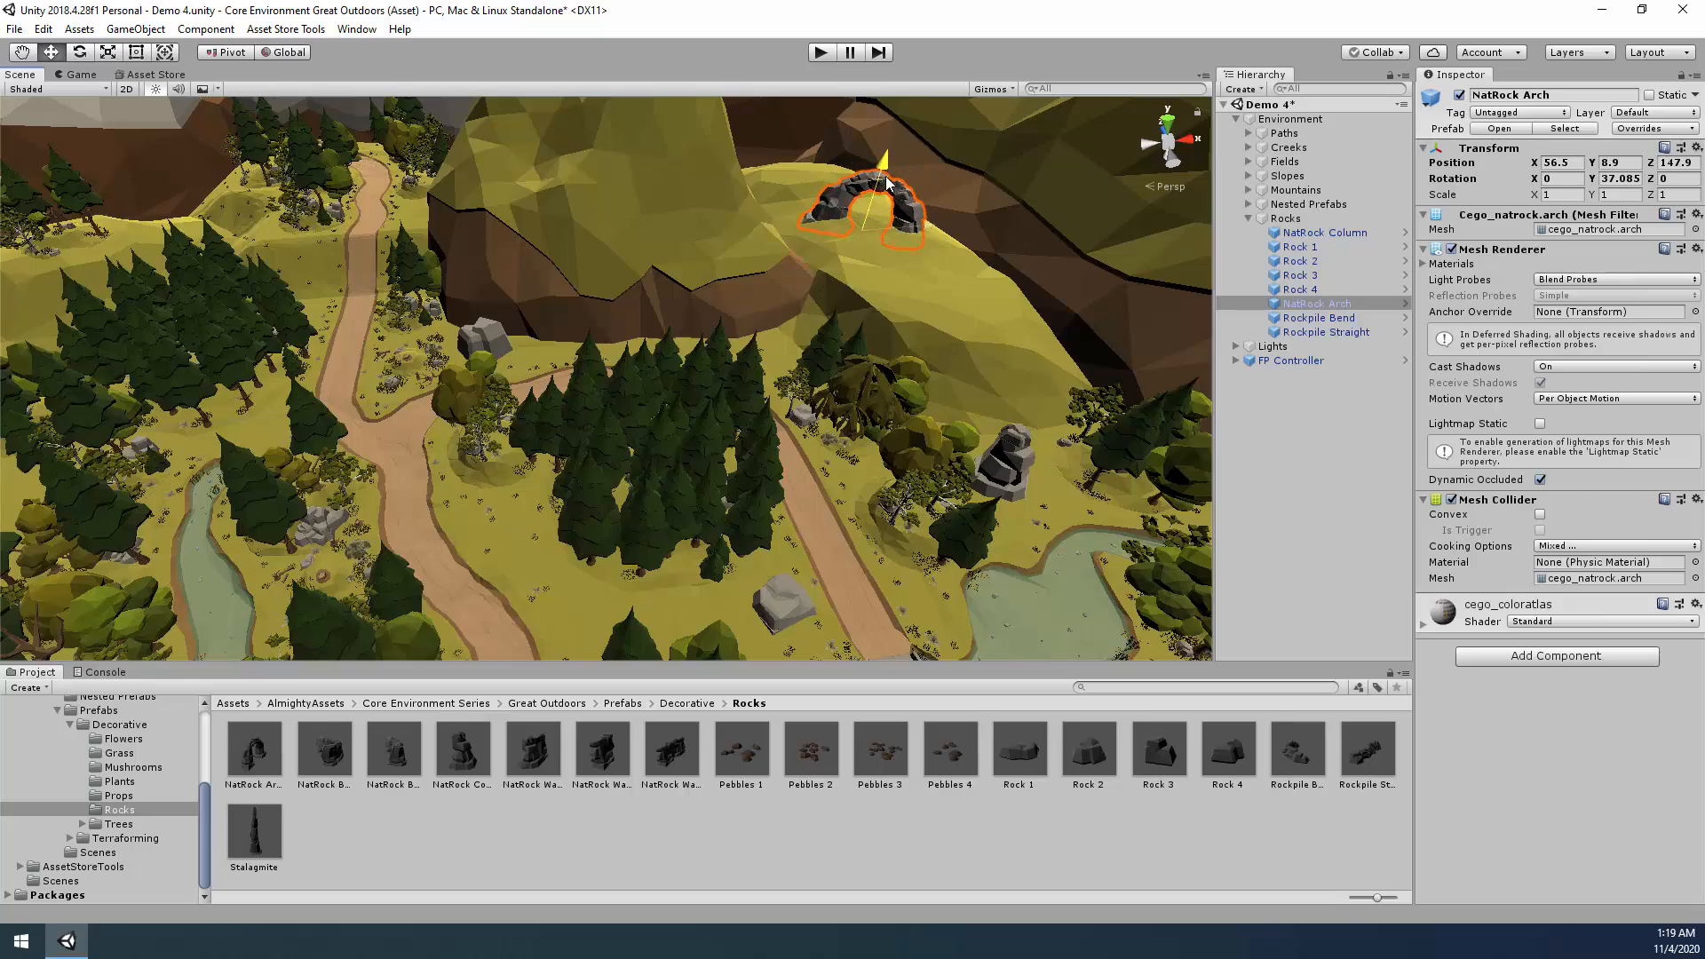
left_click_drag(888, 184, 887, 191)
key("w")
right_click_drag(990, 306, 1104, 283)
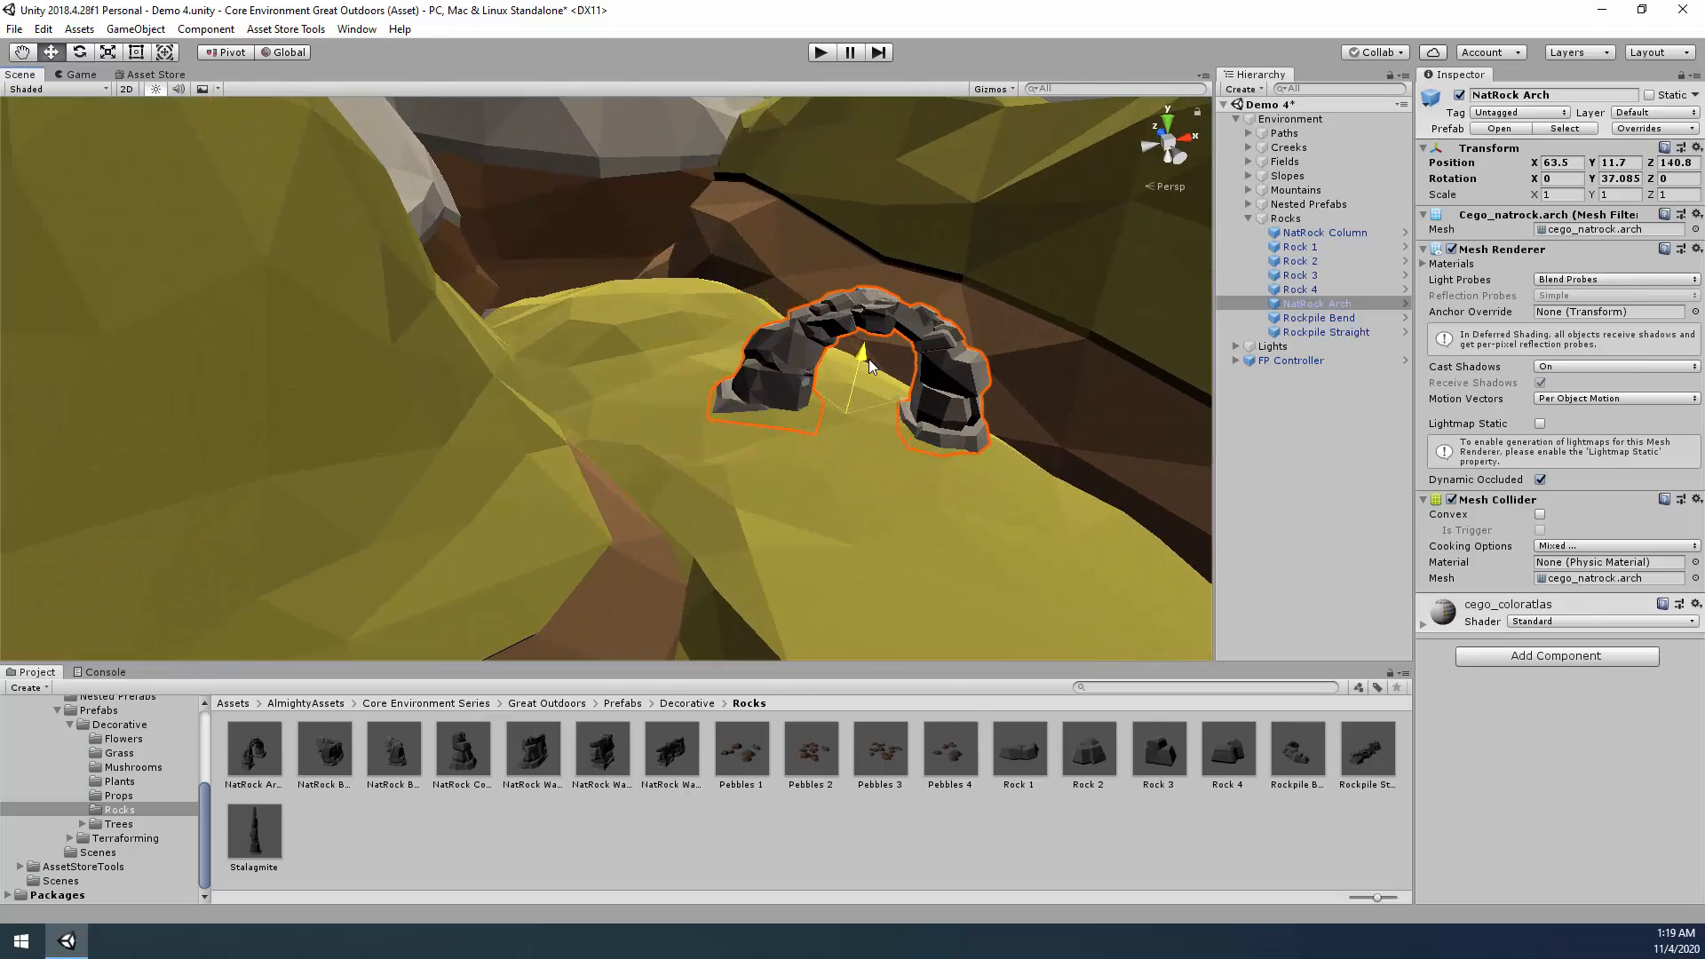
Move Rockpile Bend and Rockpile Straight beside the path's curve, with Rockpile Straight at about X -53.1, Z 31.8, rotated about -9.8° on Y.
right_click_drag(873, 373, 1193, 366)
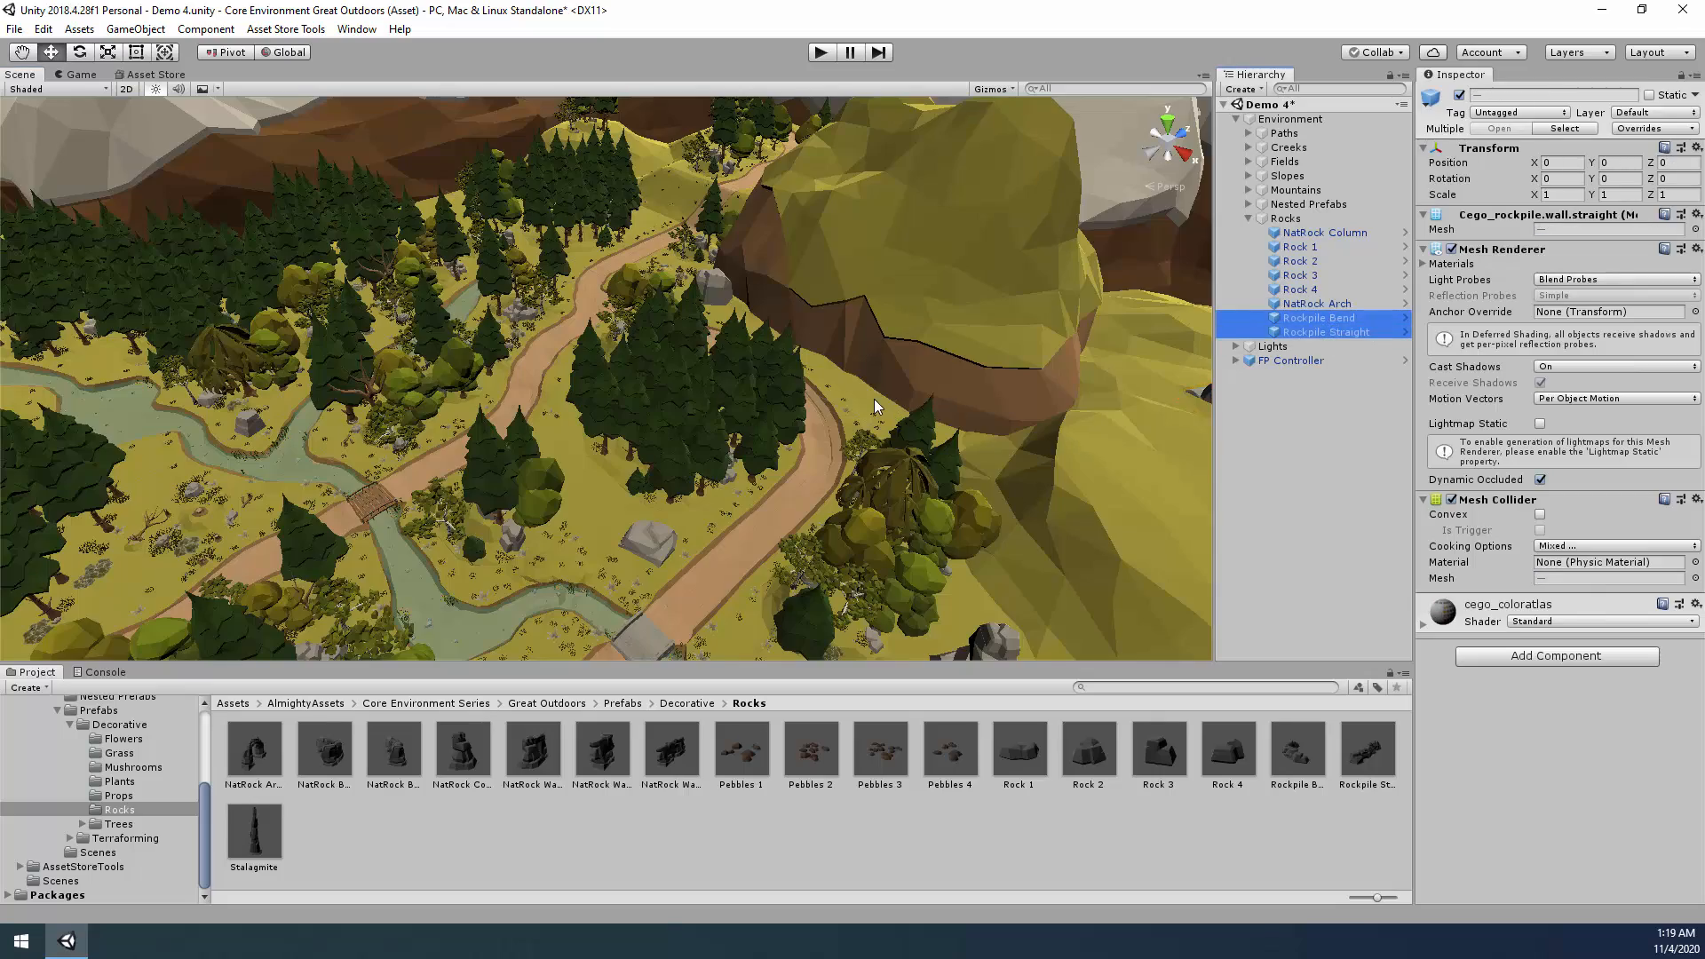
key("f")
right_click_drag(774, 469, 958, 392)
key("s")
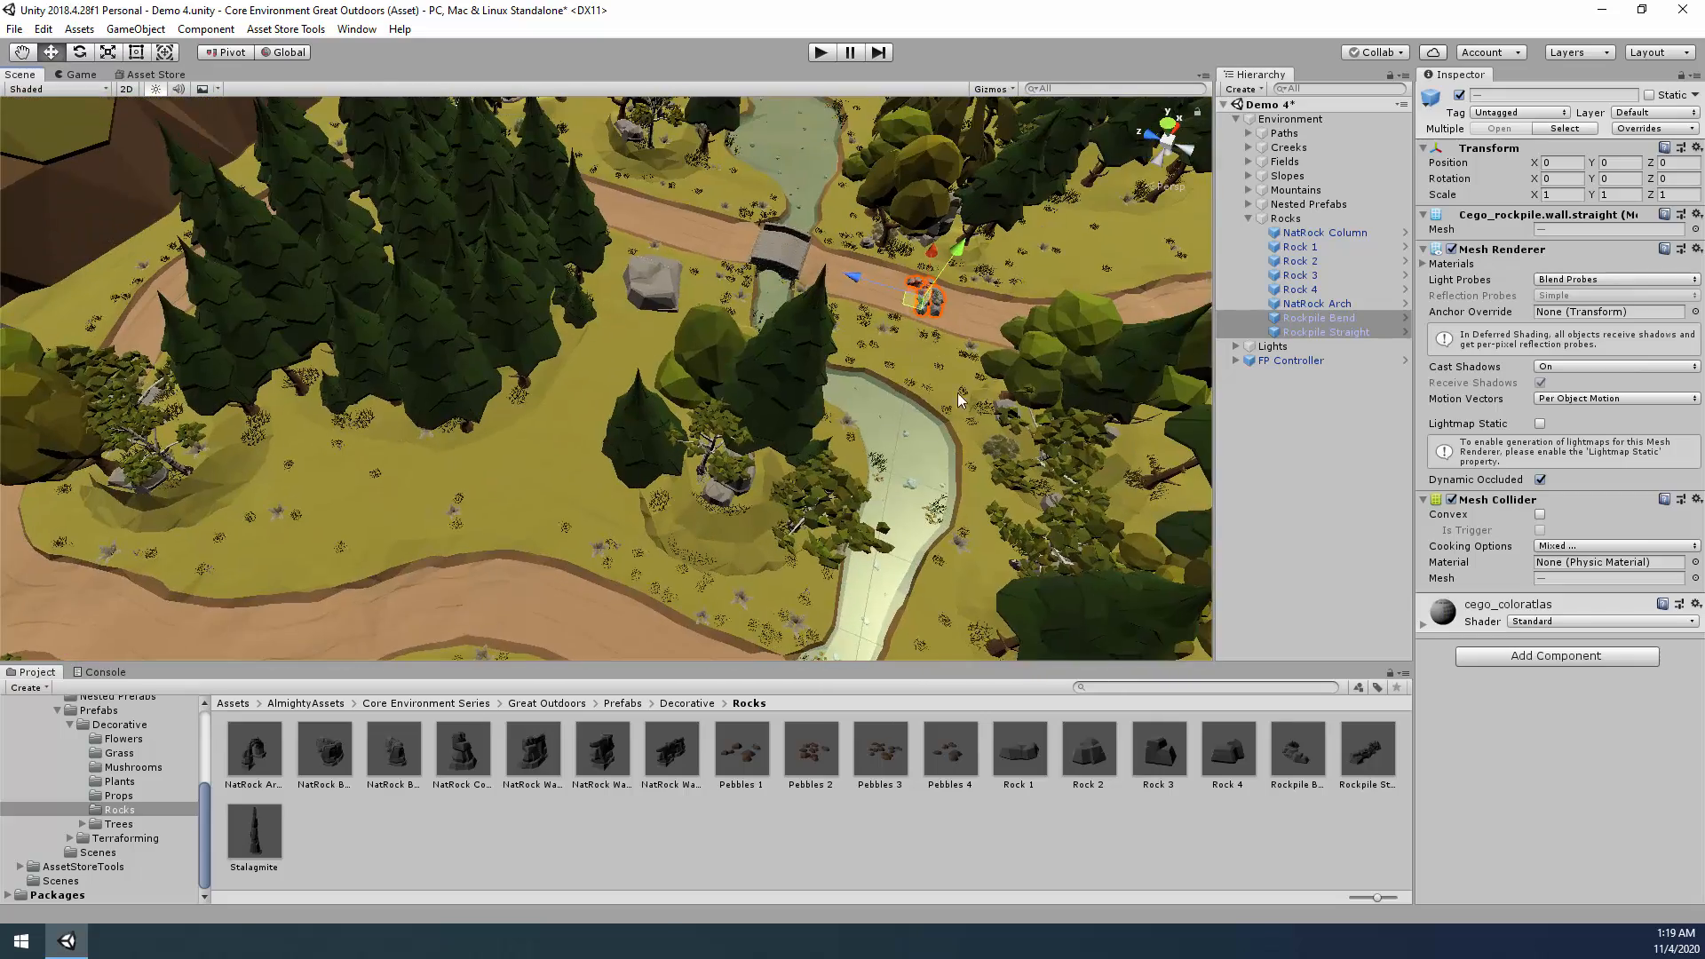
key("f")
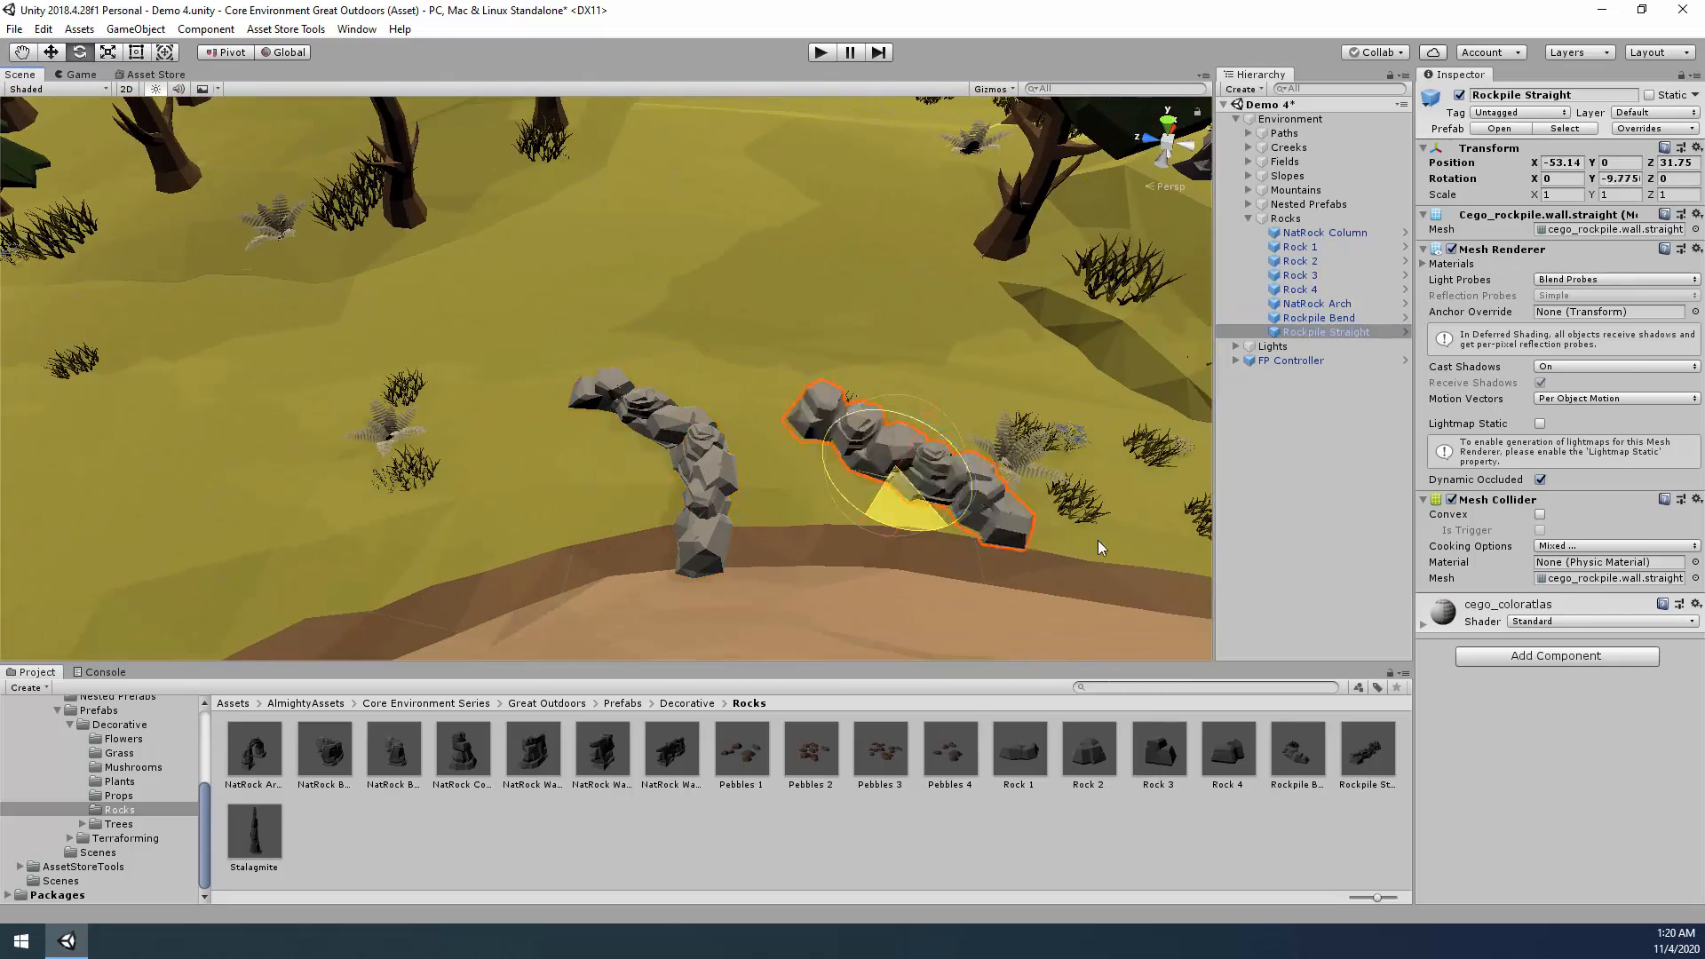
Extend the stone wall with two copies of Rockpile Straight, then move and rotate Rockpile Bend to form its corner.
left_click(709, 465)
key("f")
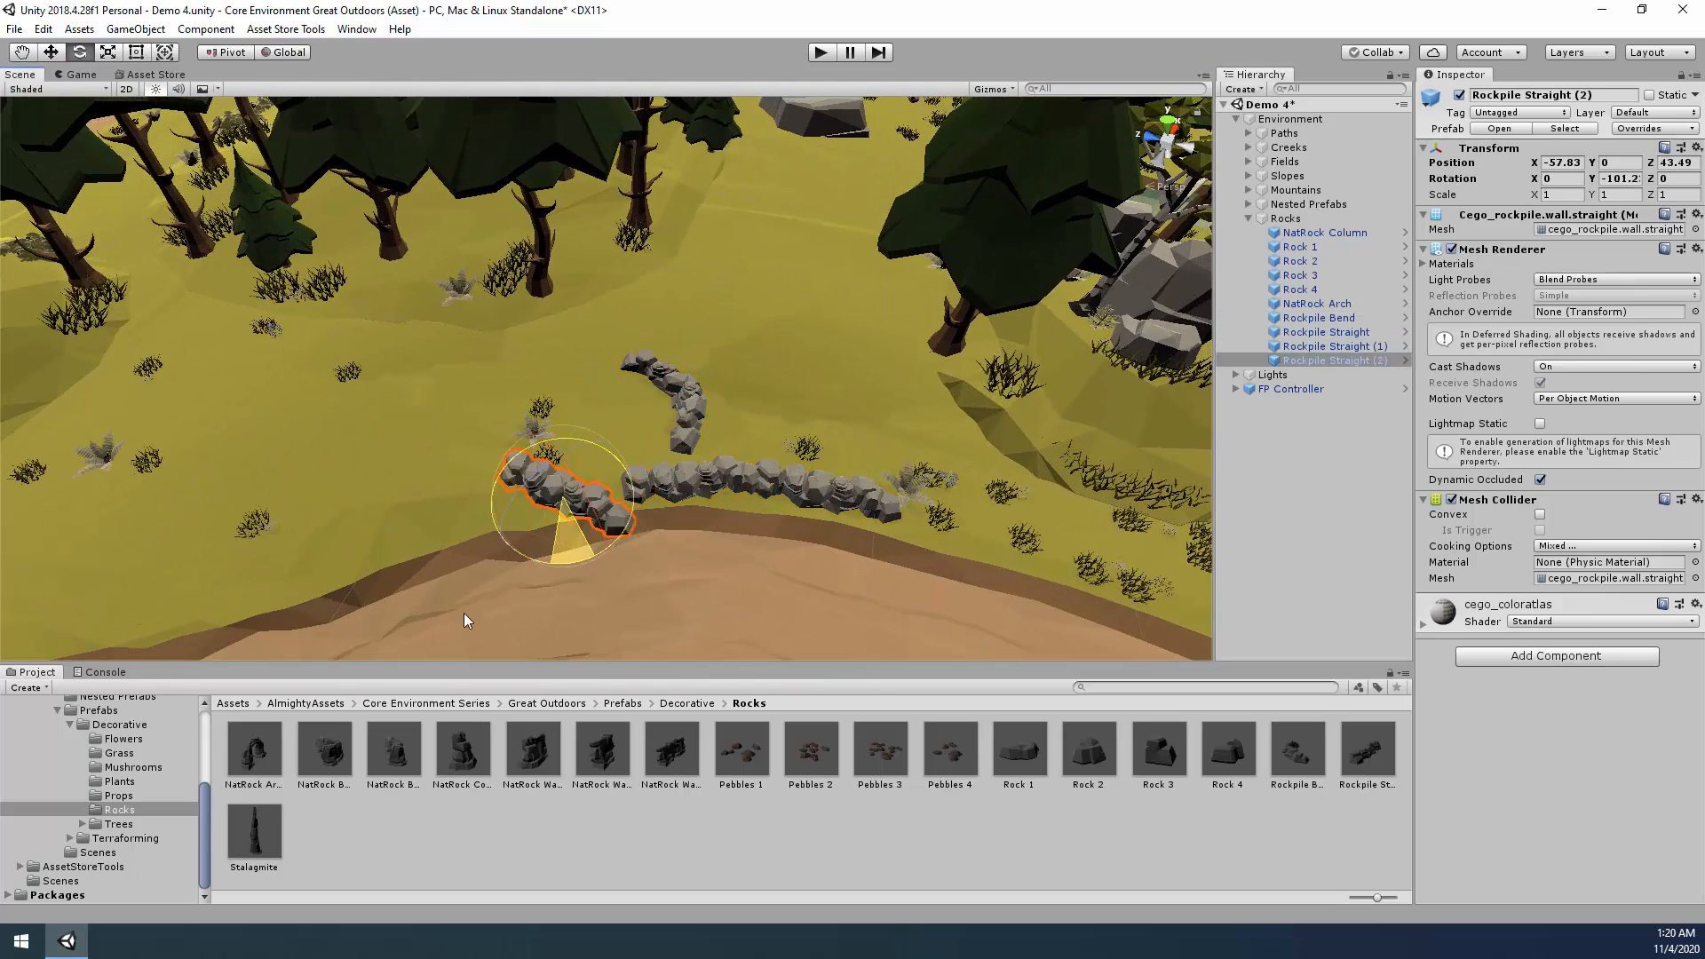
left_click(684, 433)
right_click_drag(685, 433, 755, 391)
left_click_drag(802, 389, 613, 387)
right_click_drag(710, 408, 737, 487)
key("e")
left_click_drag(706, 461, 743, 463)
right_click_drag(799, 453, 871, 448)
Collapse the Rocks group, save the scene and start playing it.
left_click(1166, 822)
left_click(1255, 221)
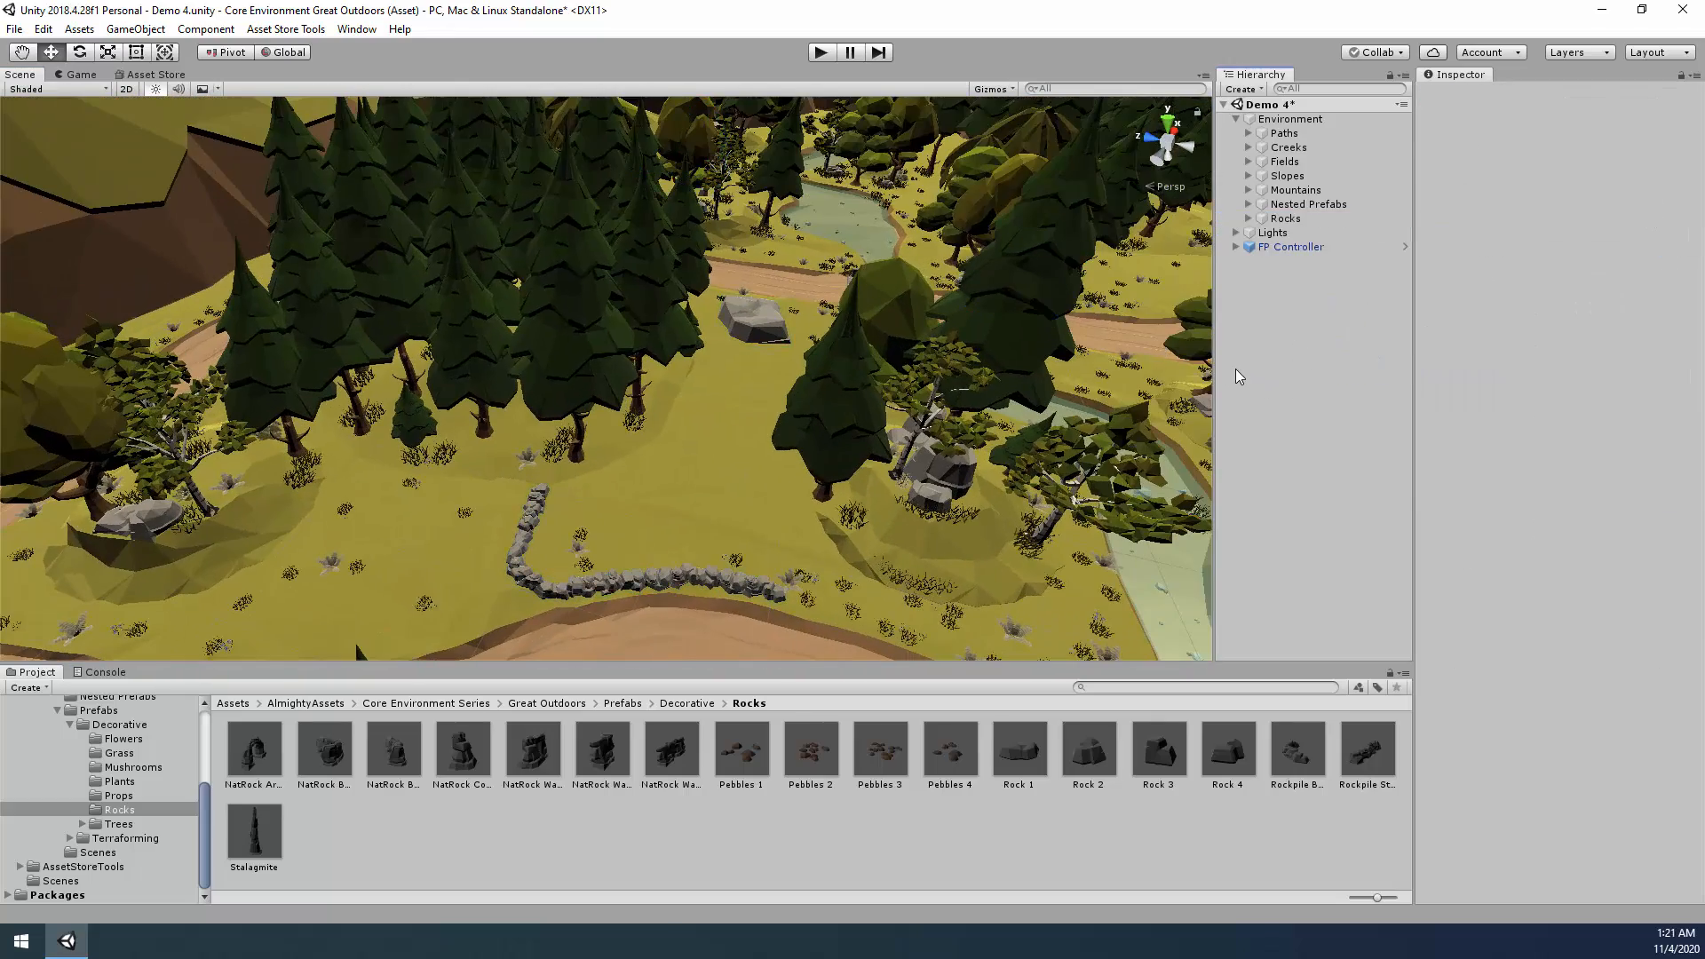
left_click(822, 52)
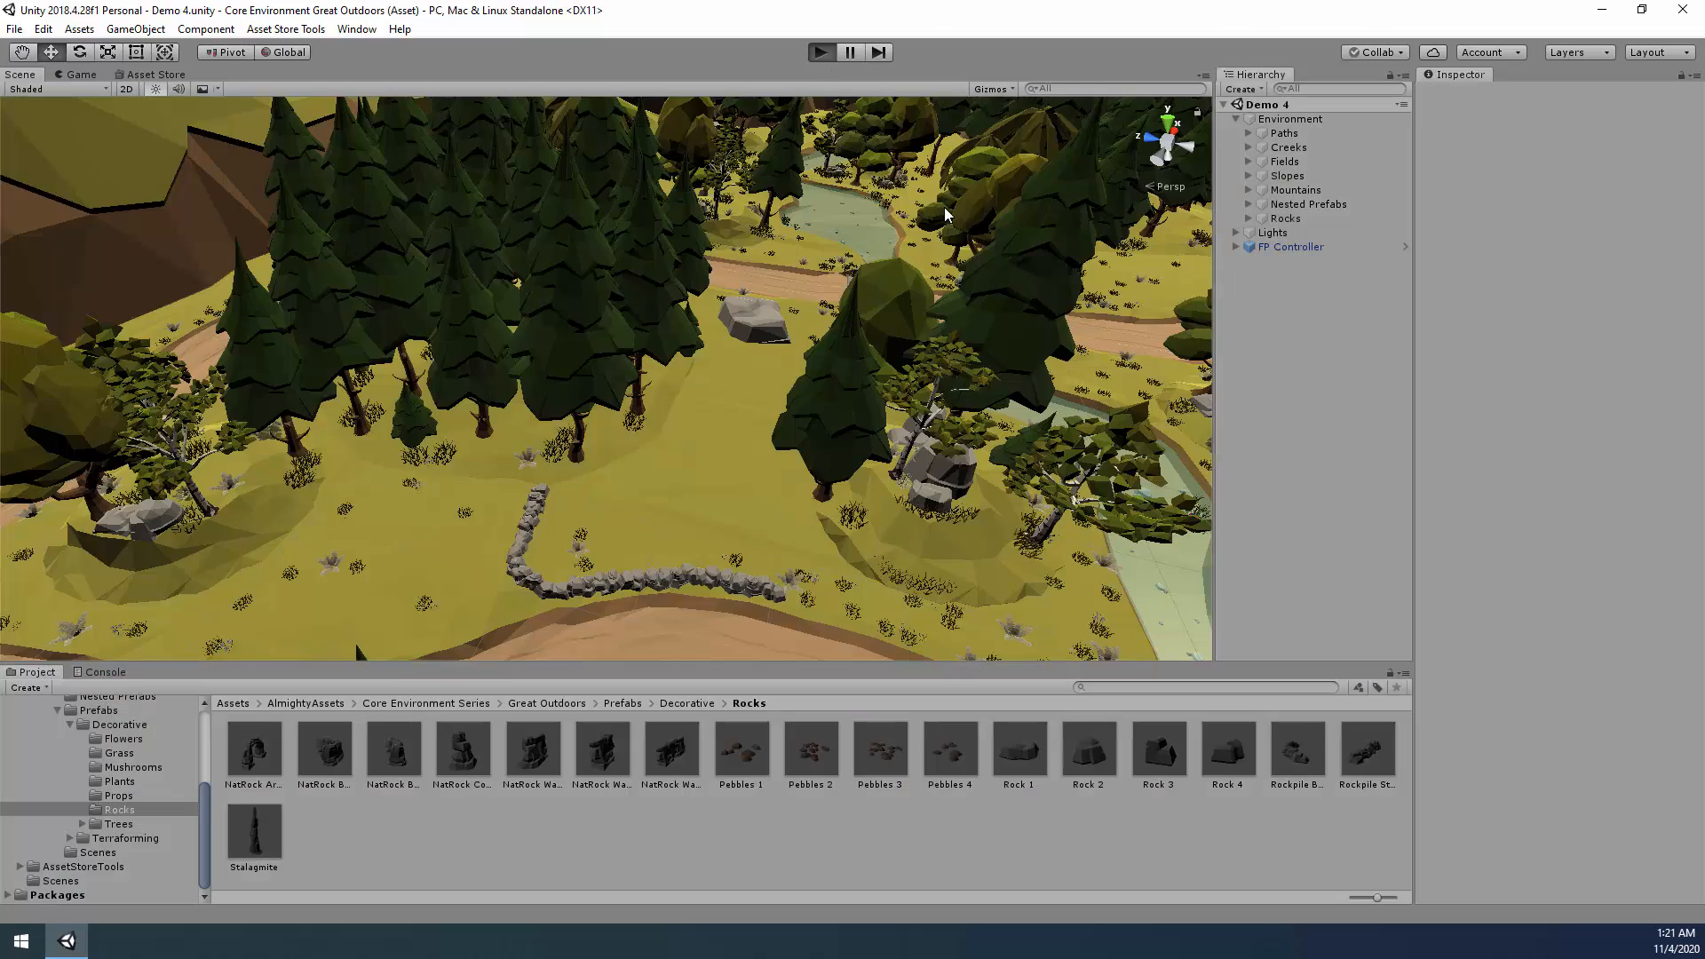
Walk over the stone bridge, along the path and through the woods to the creek to examine the placed rocks and plants.
key("w")
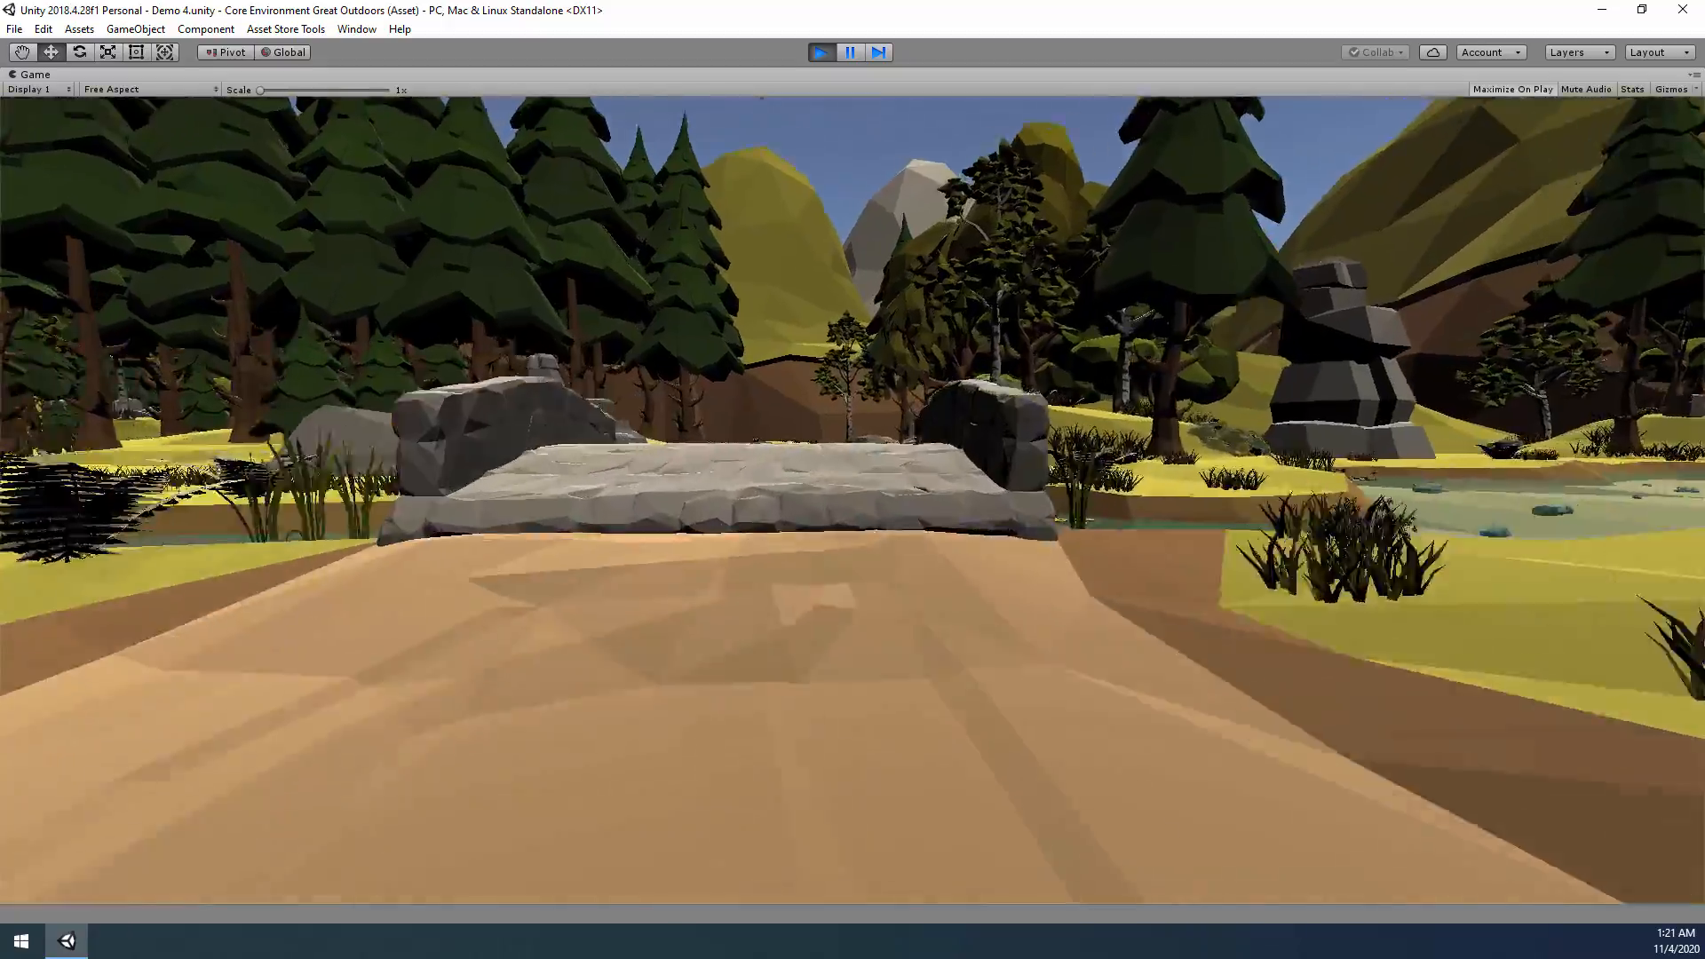
key("w")
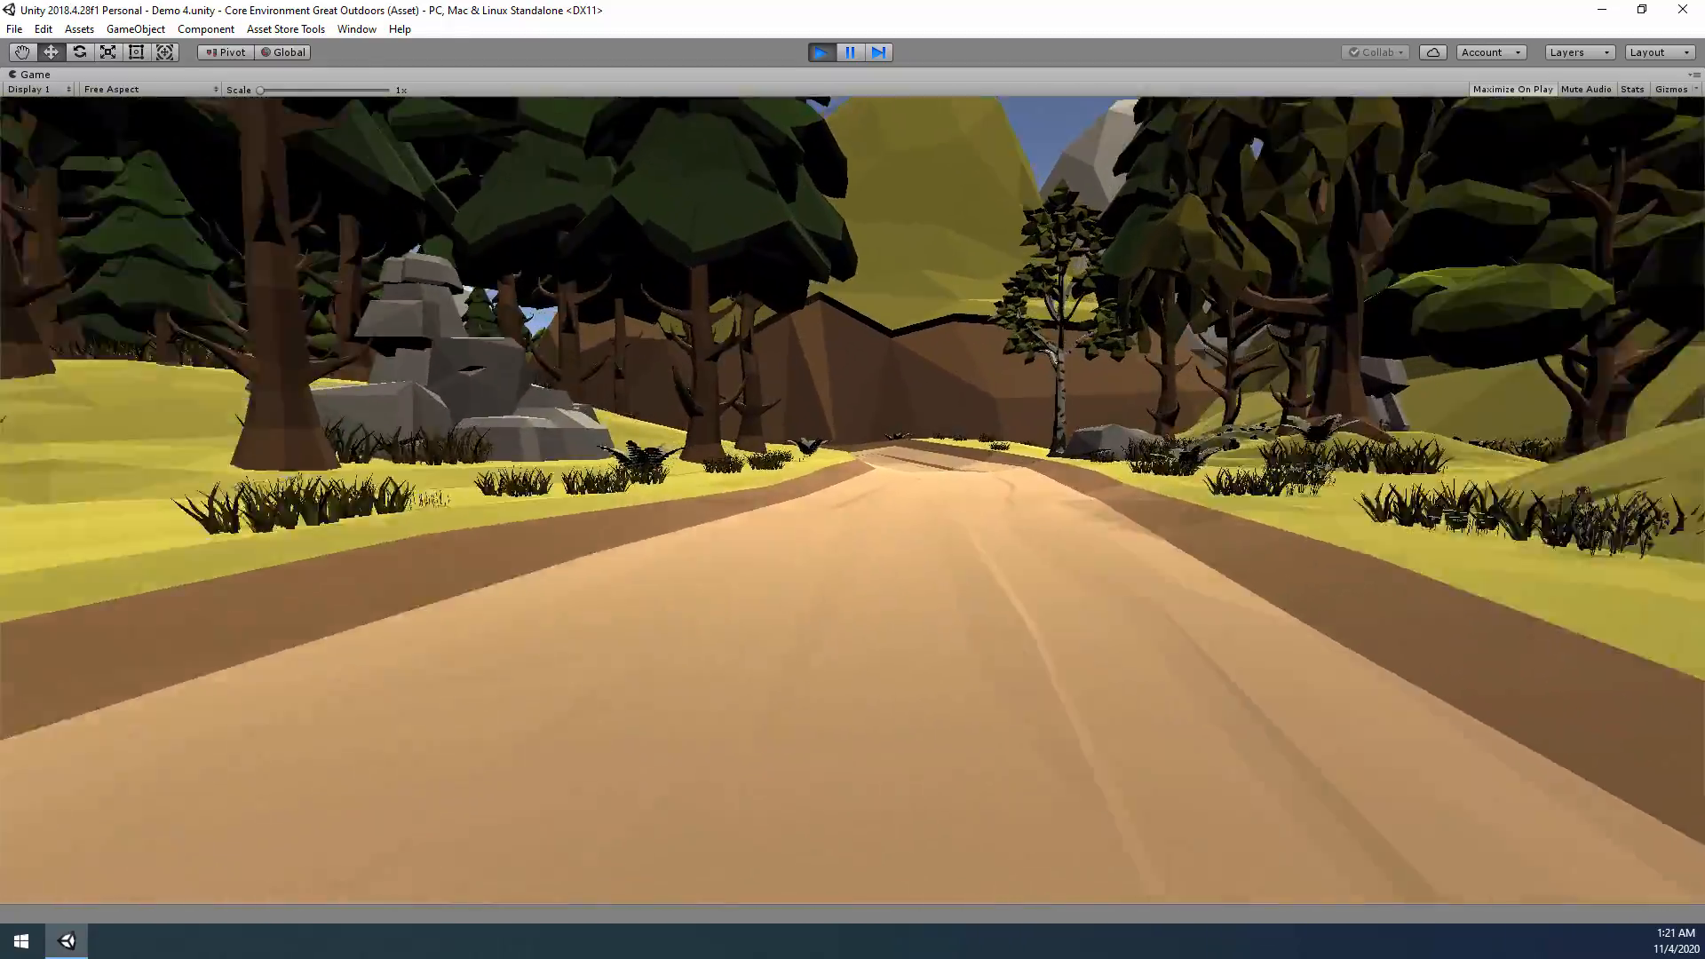
key("w")
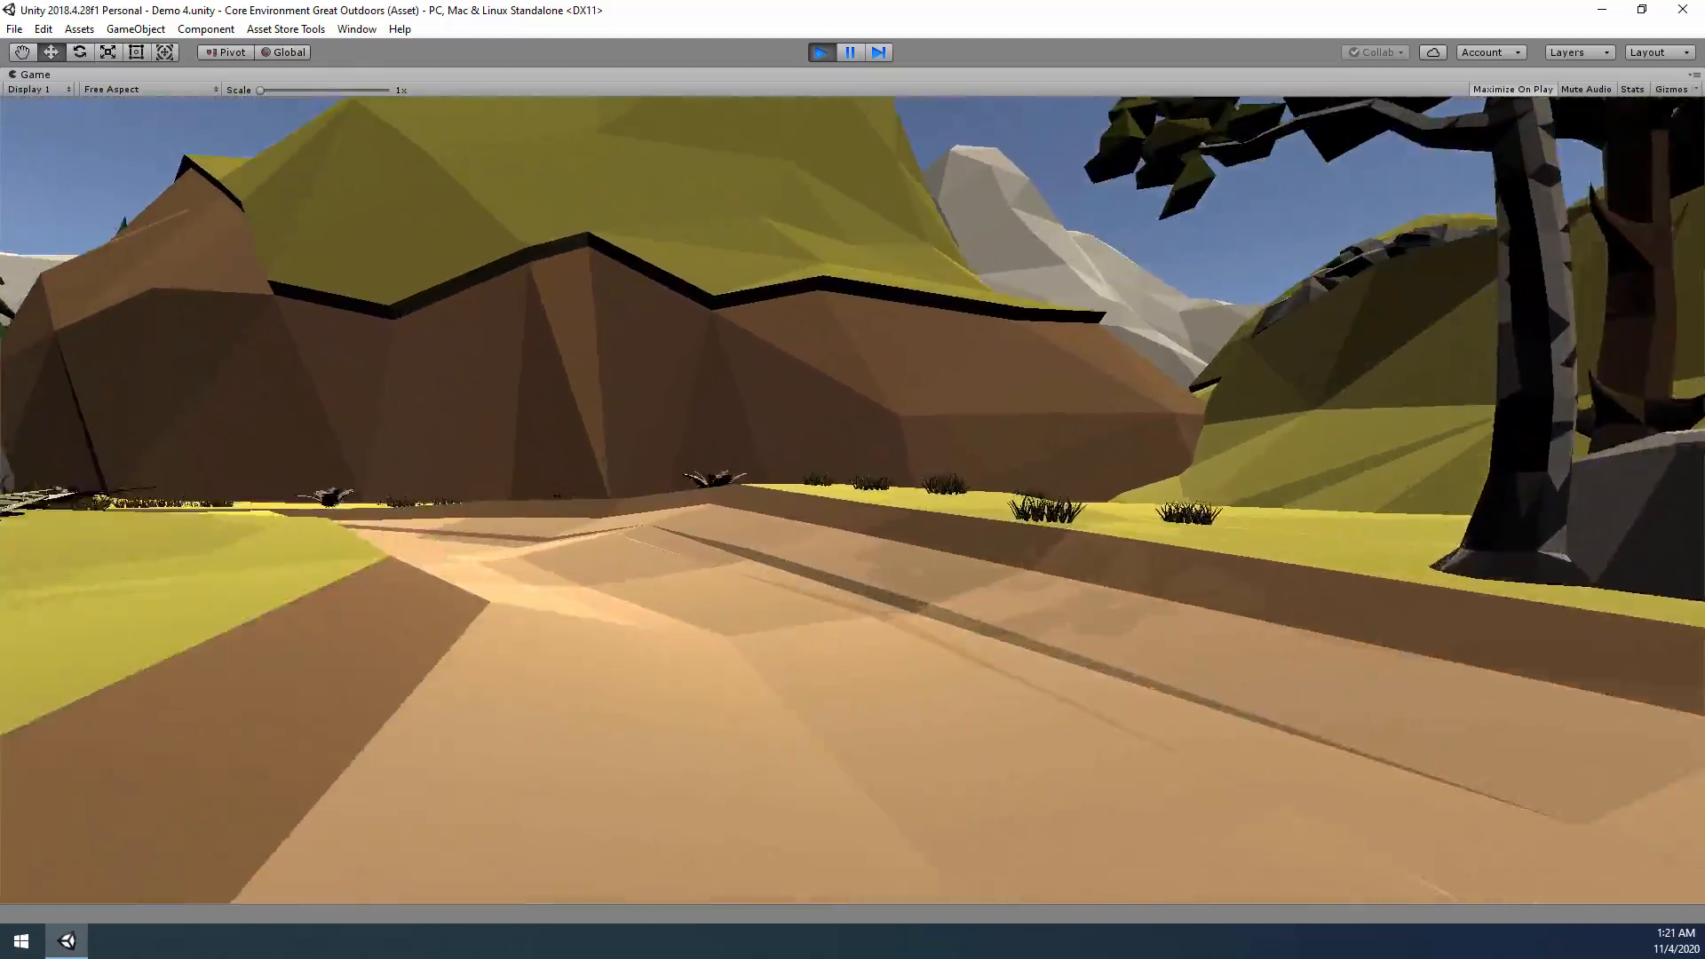
key("w")
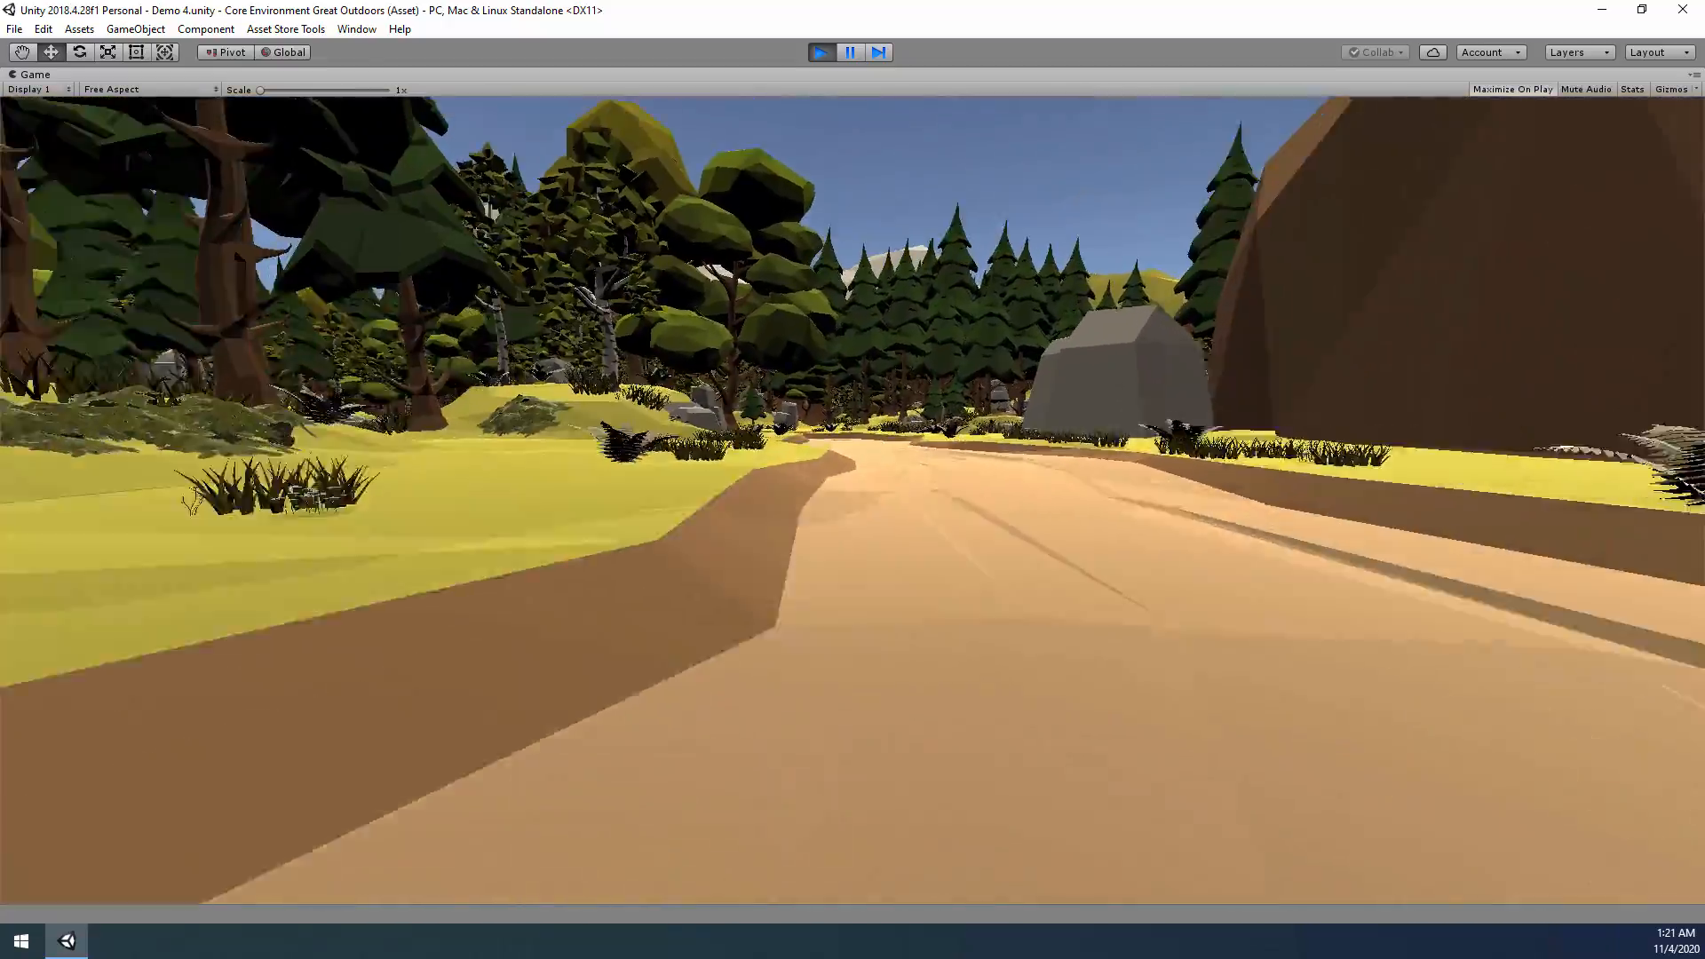
key("w")
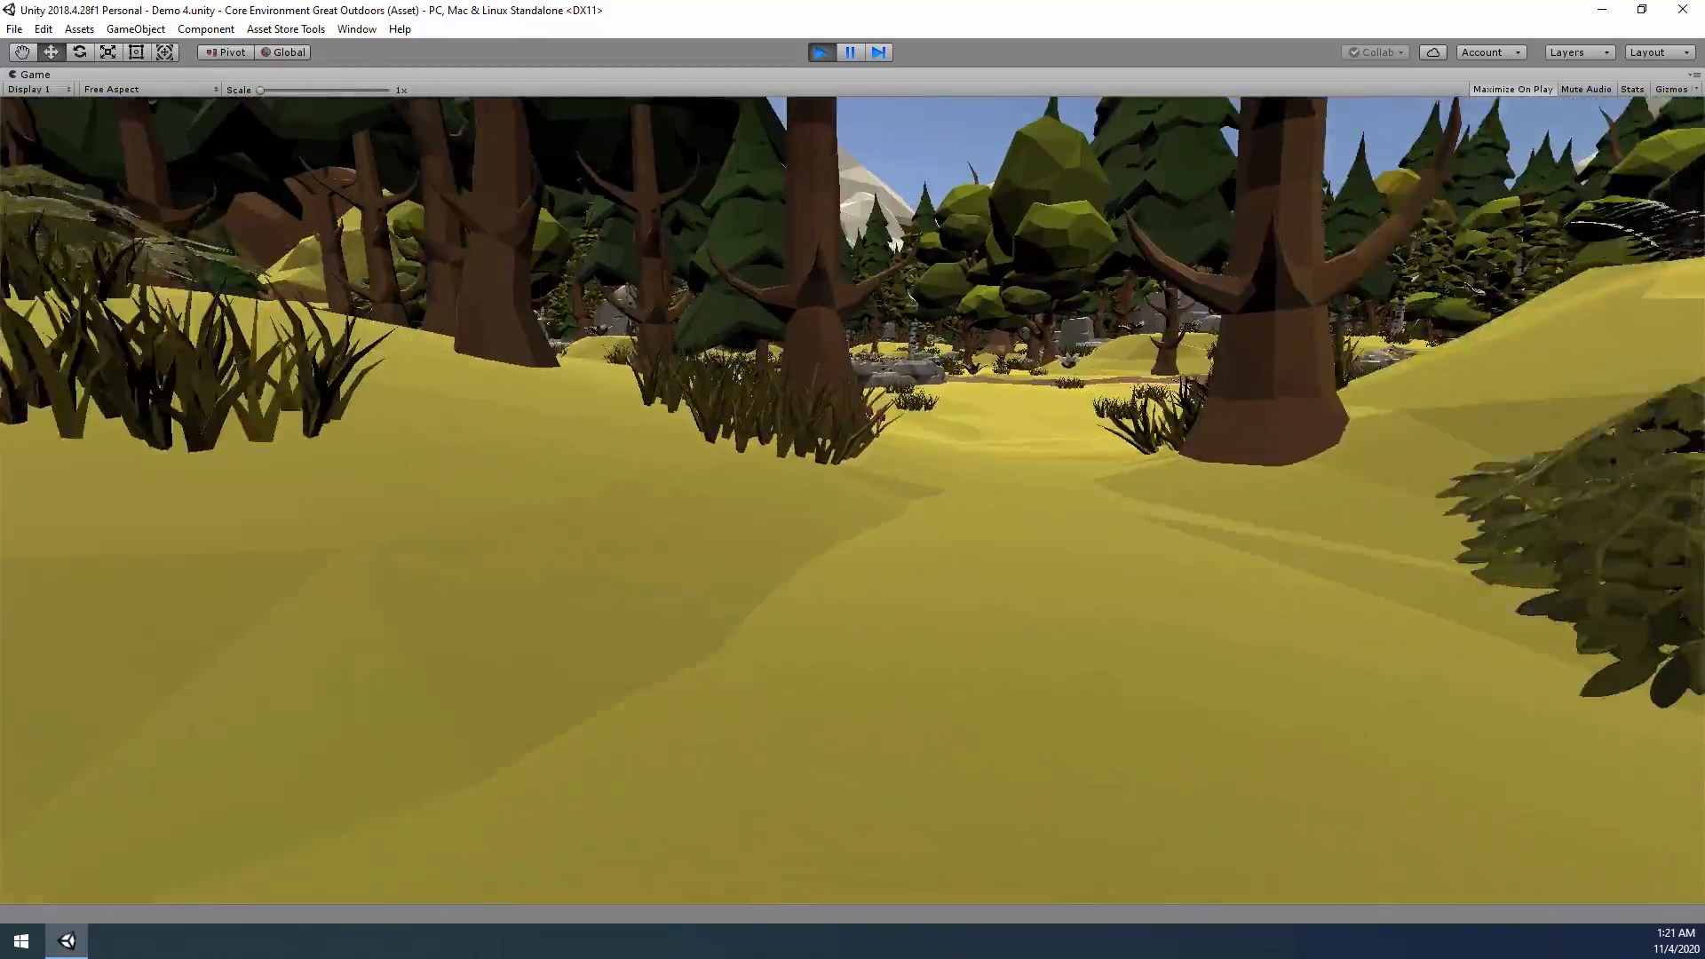
key("w")
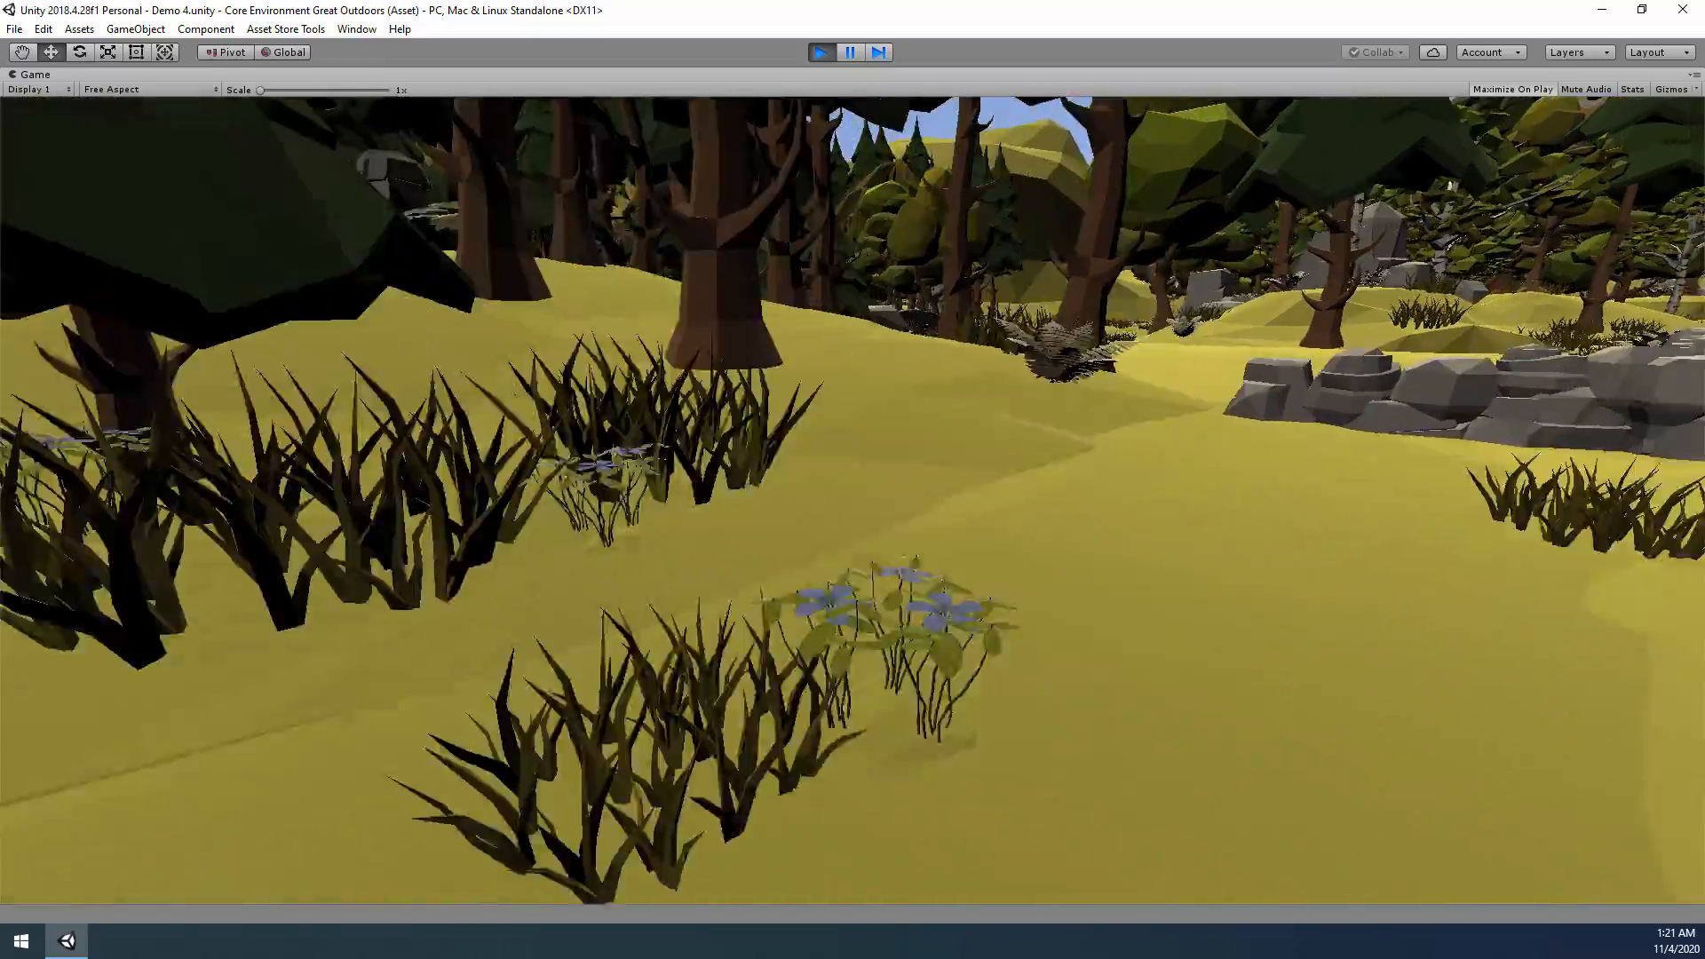
key("w")
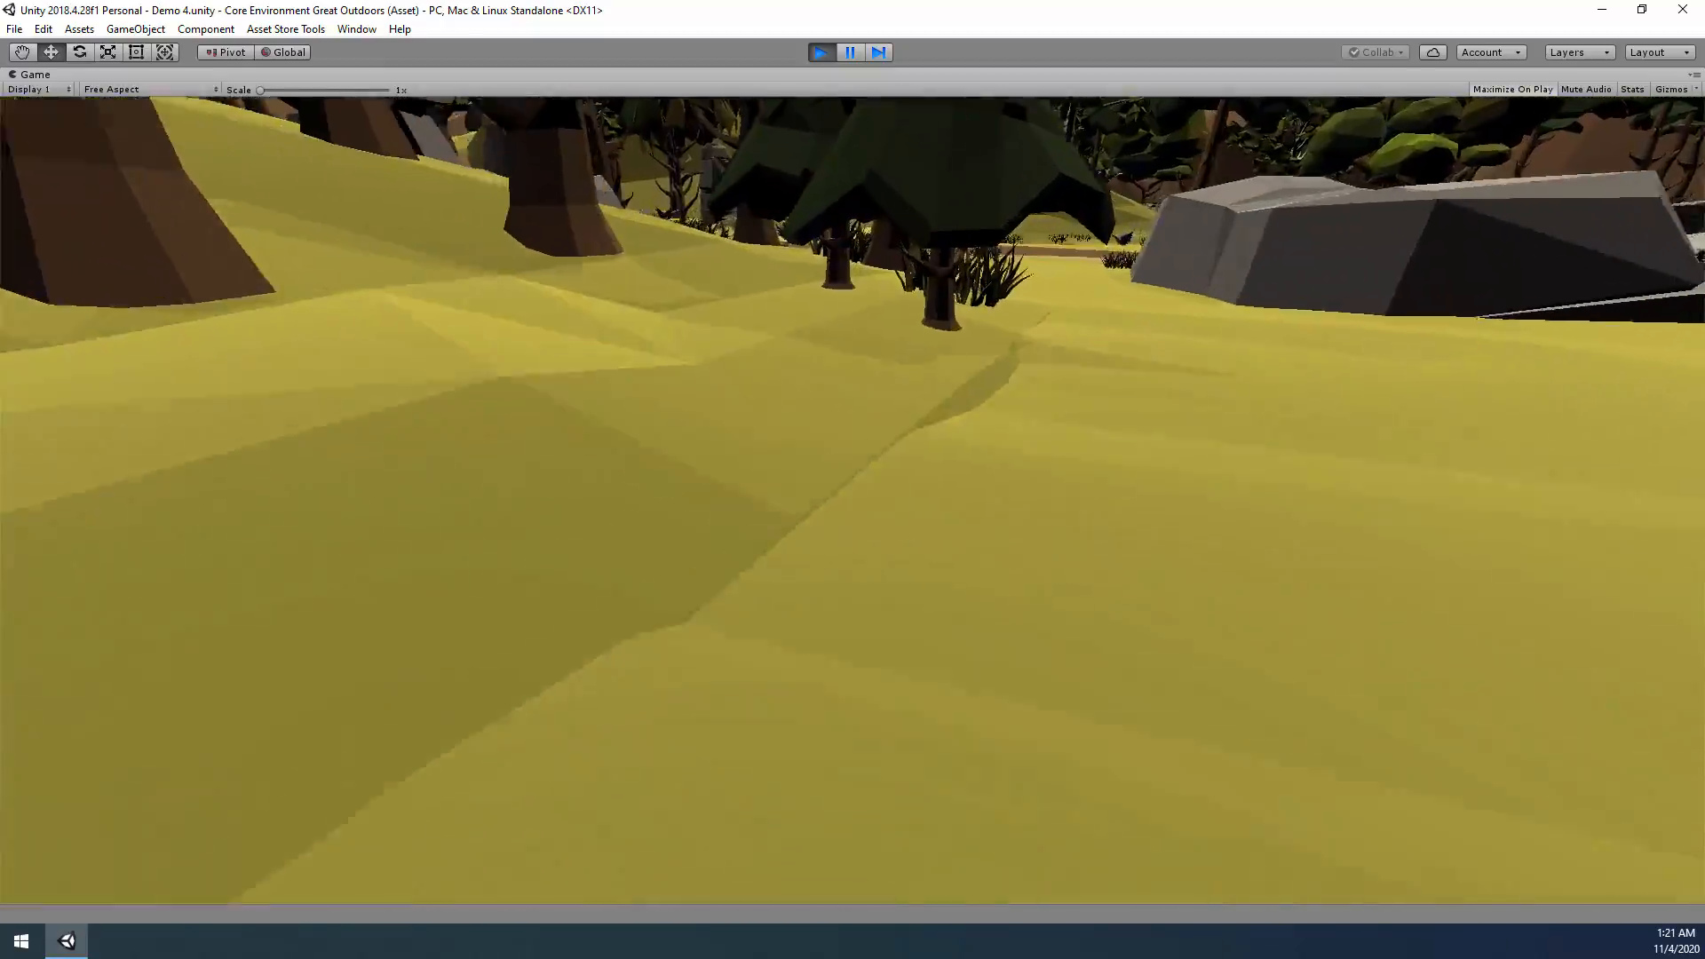
key("w")
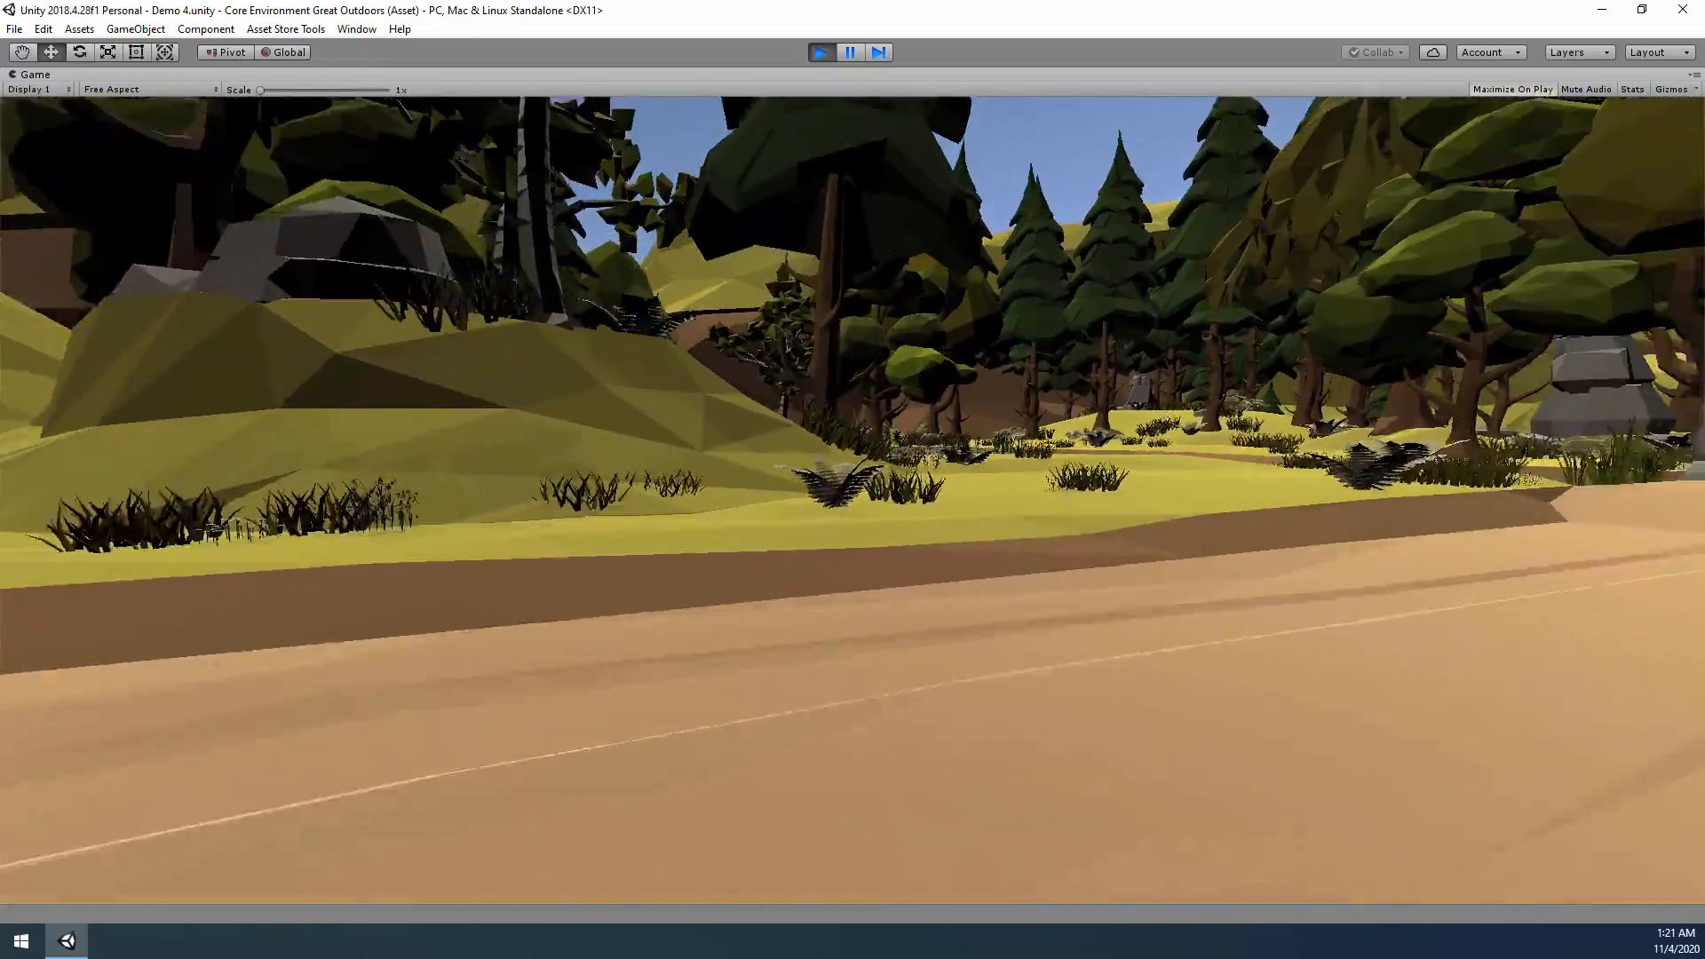
key("w")
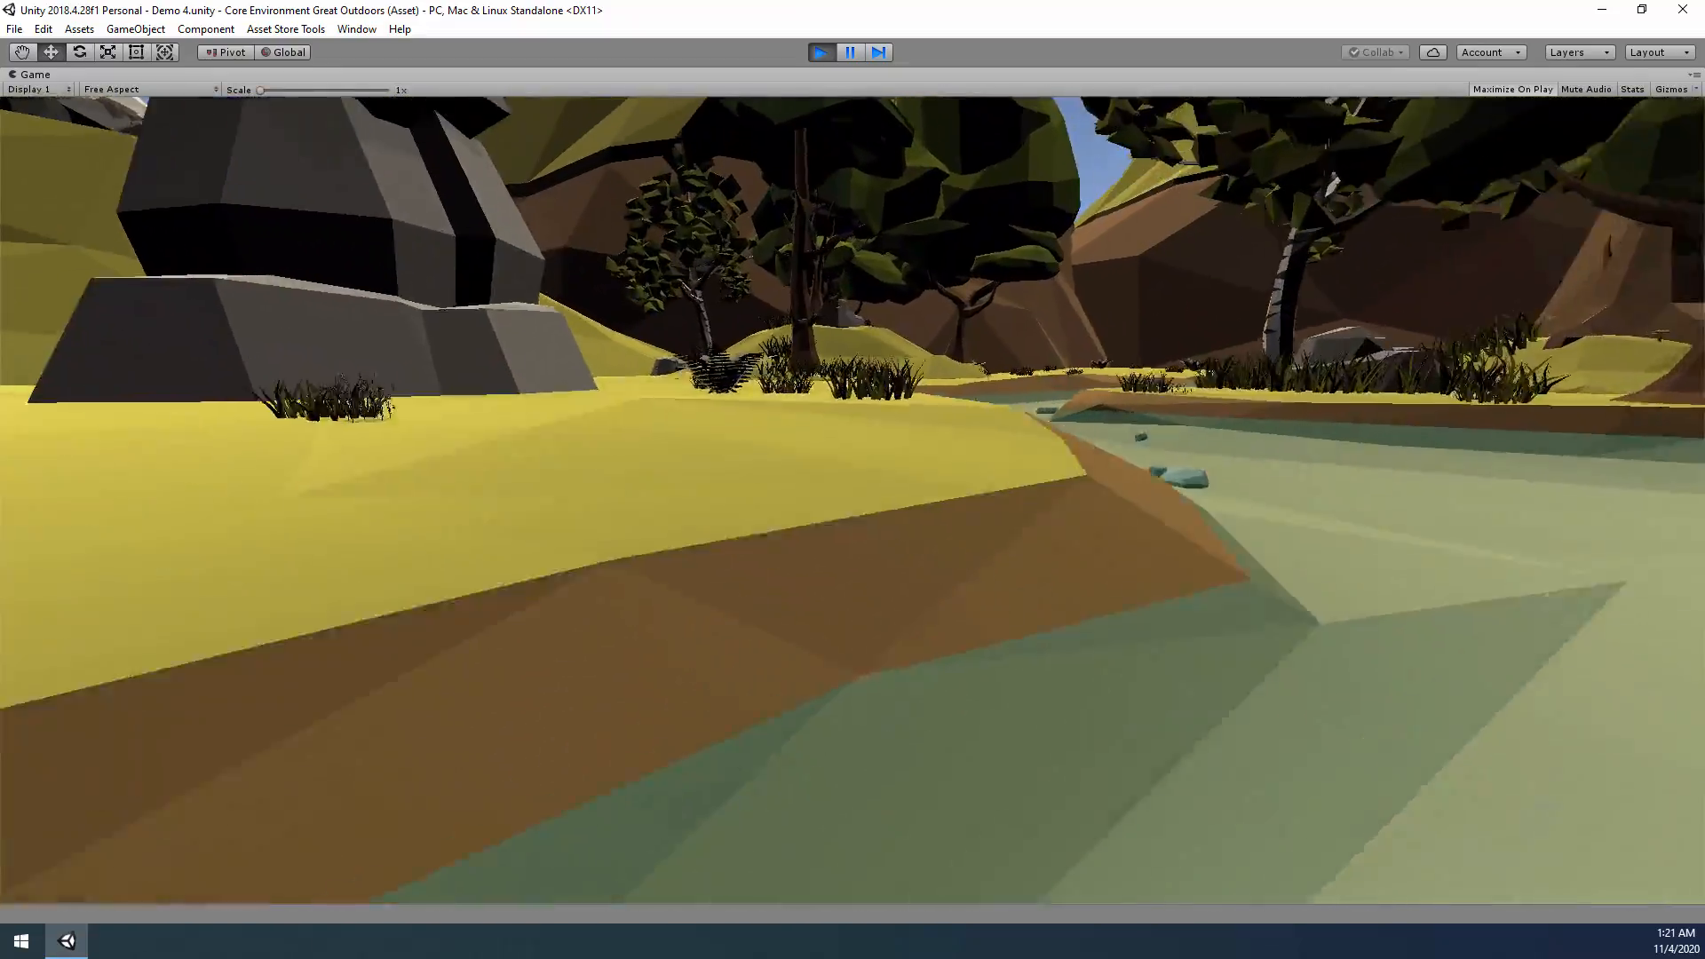
key("w")
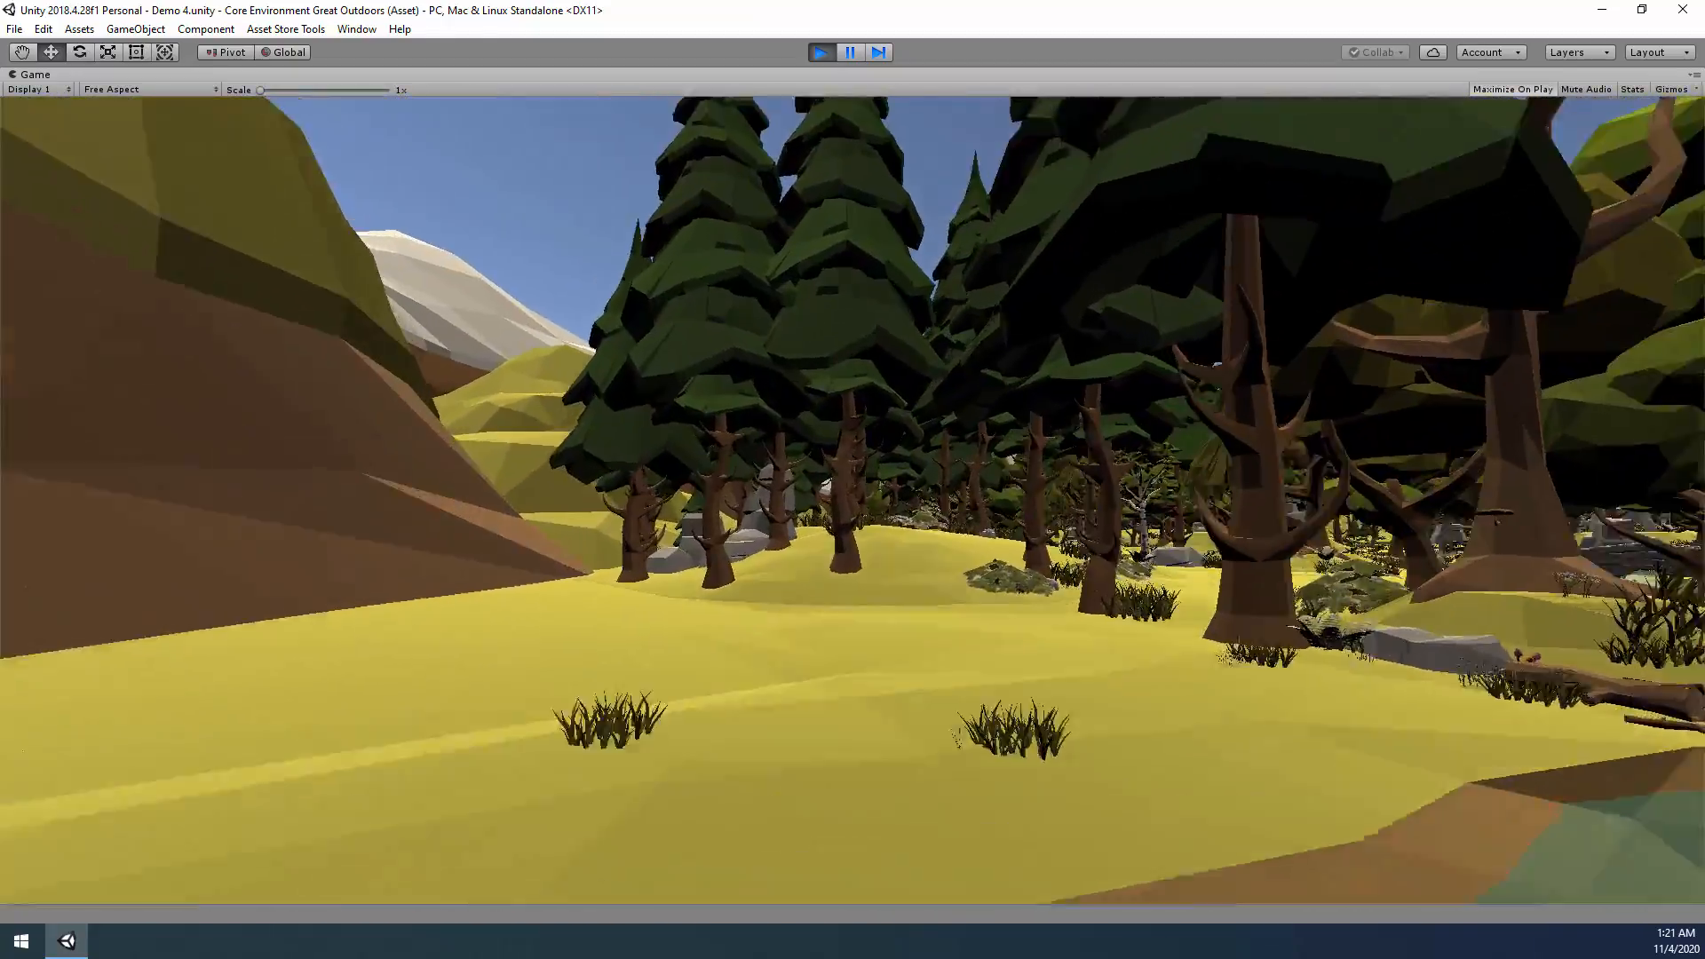
Walk along the dirt path and through the pine woods to examine the placed trees, grass, ferns and rocks.
key("w")
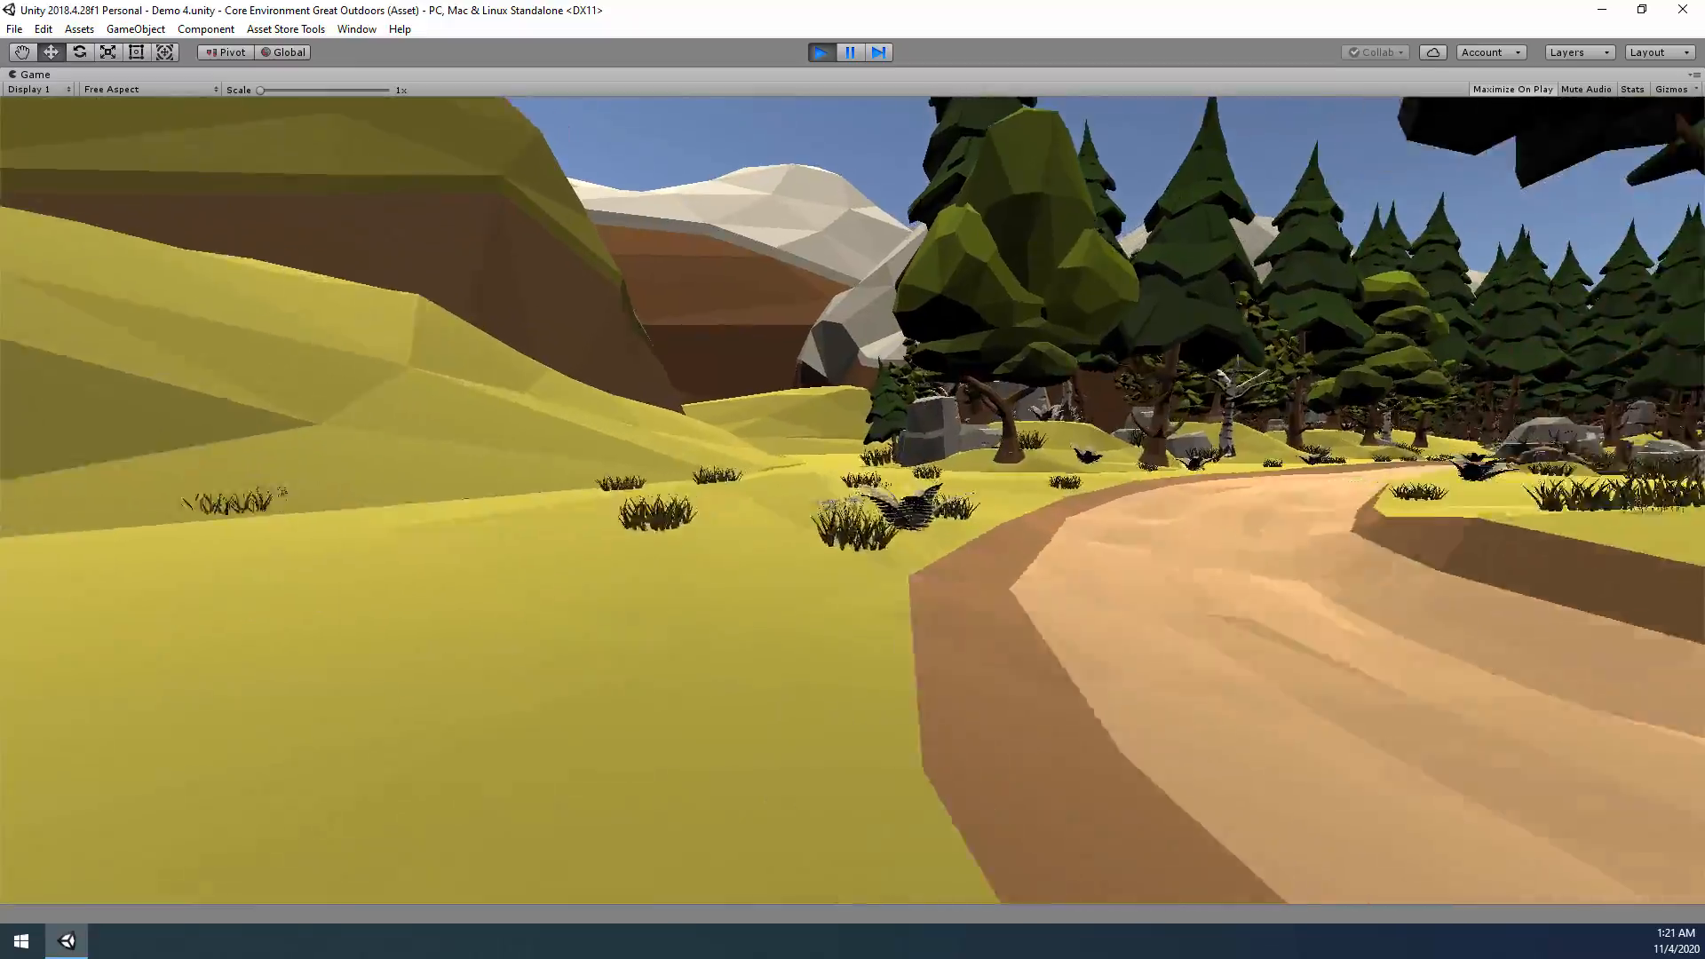
key("w")
key("w")
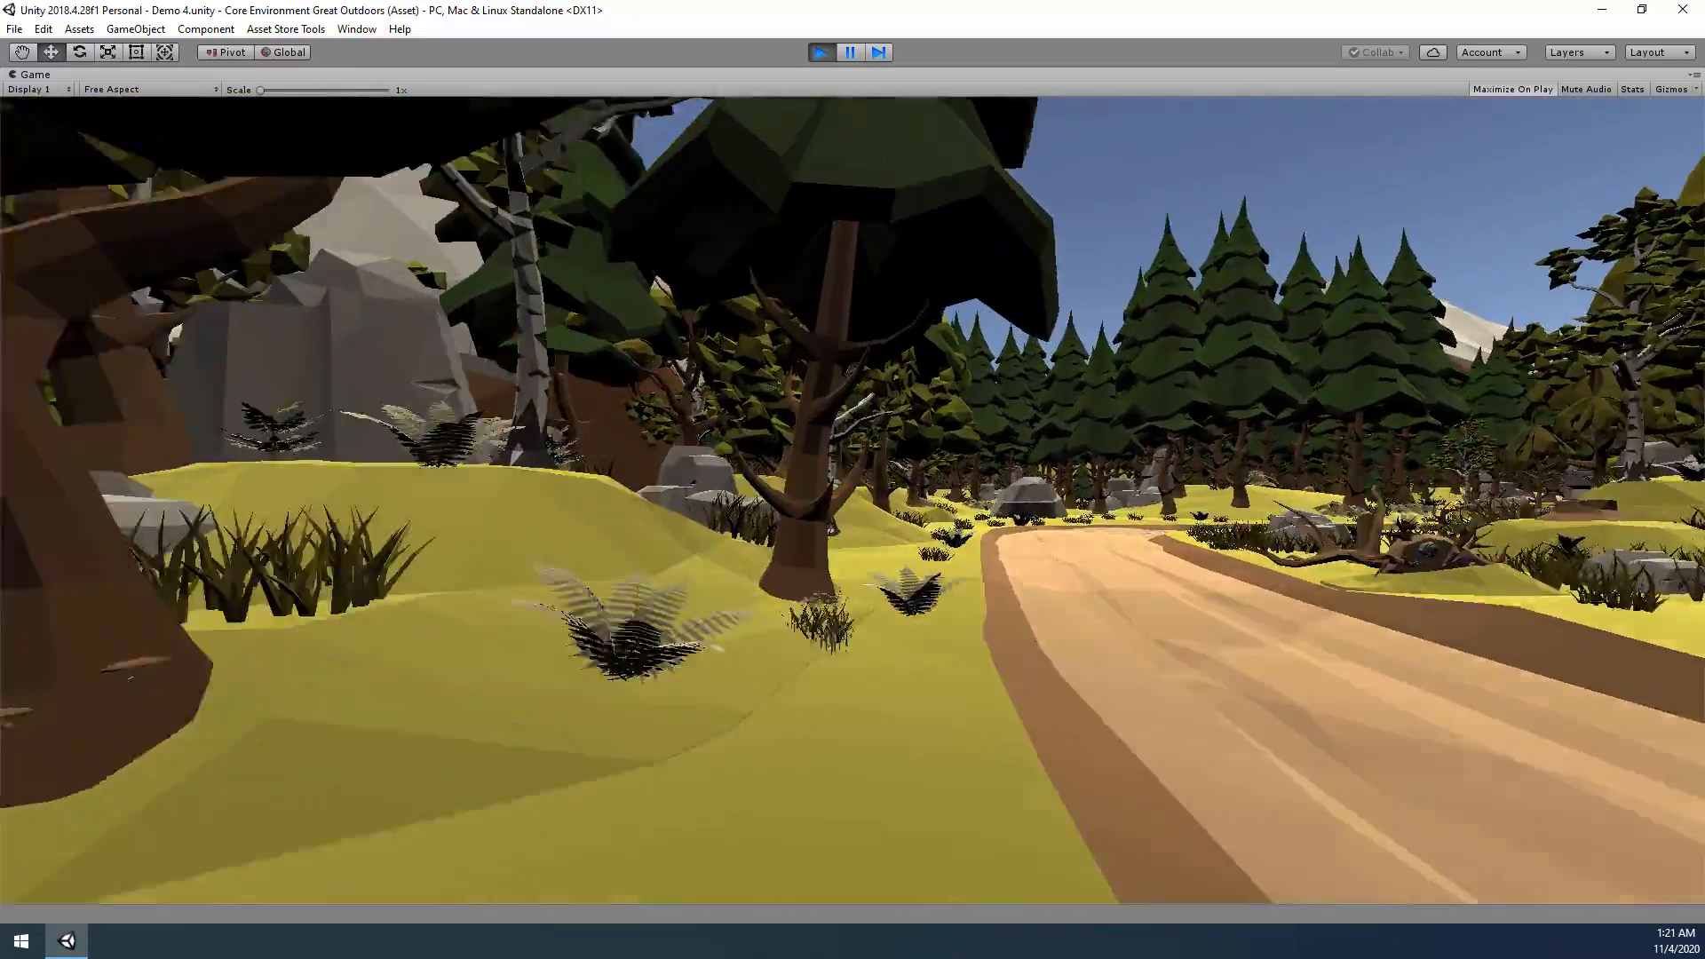
key("w")
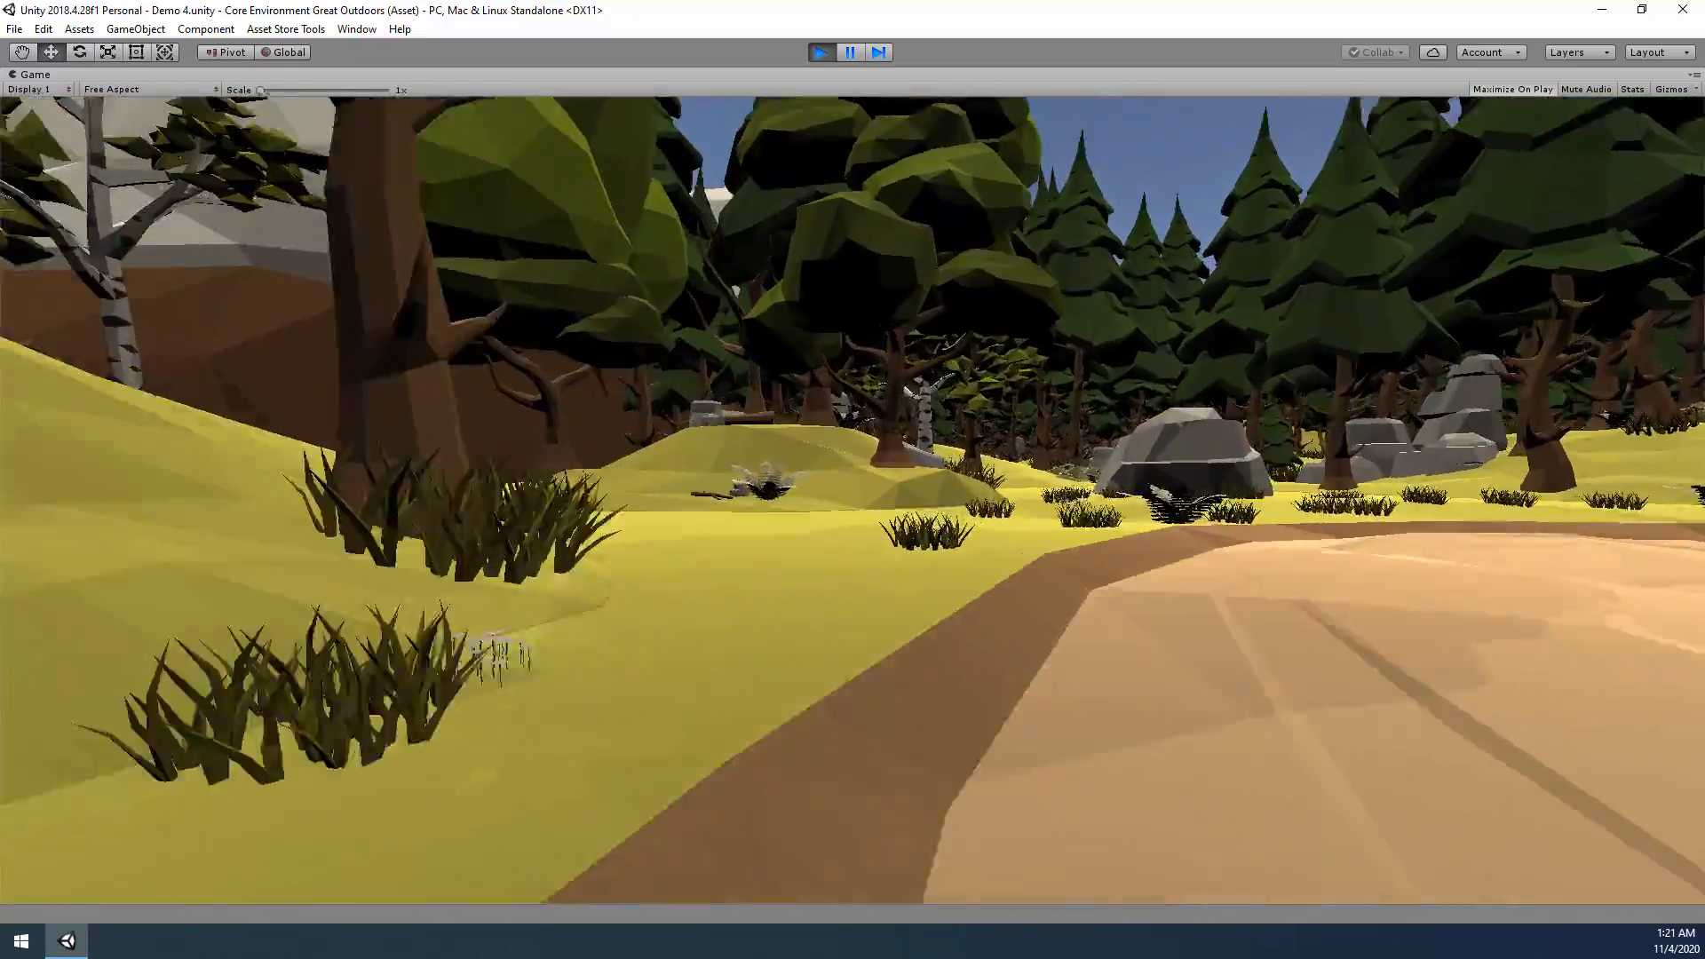
key("w")
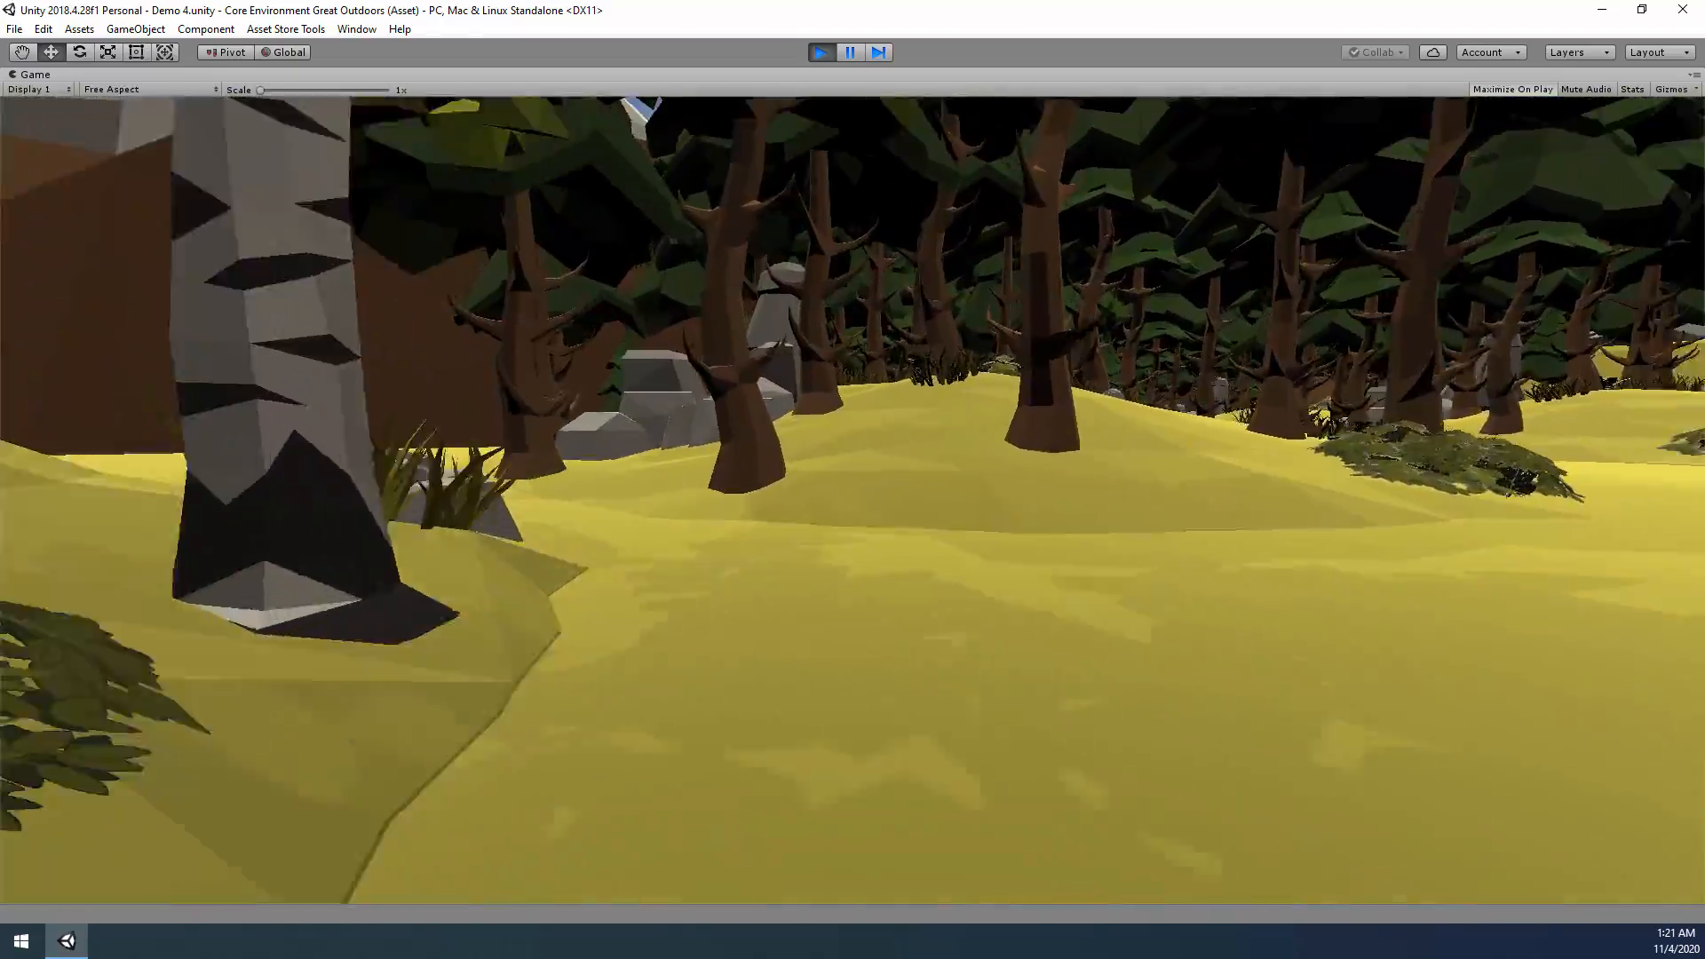
key("w")
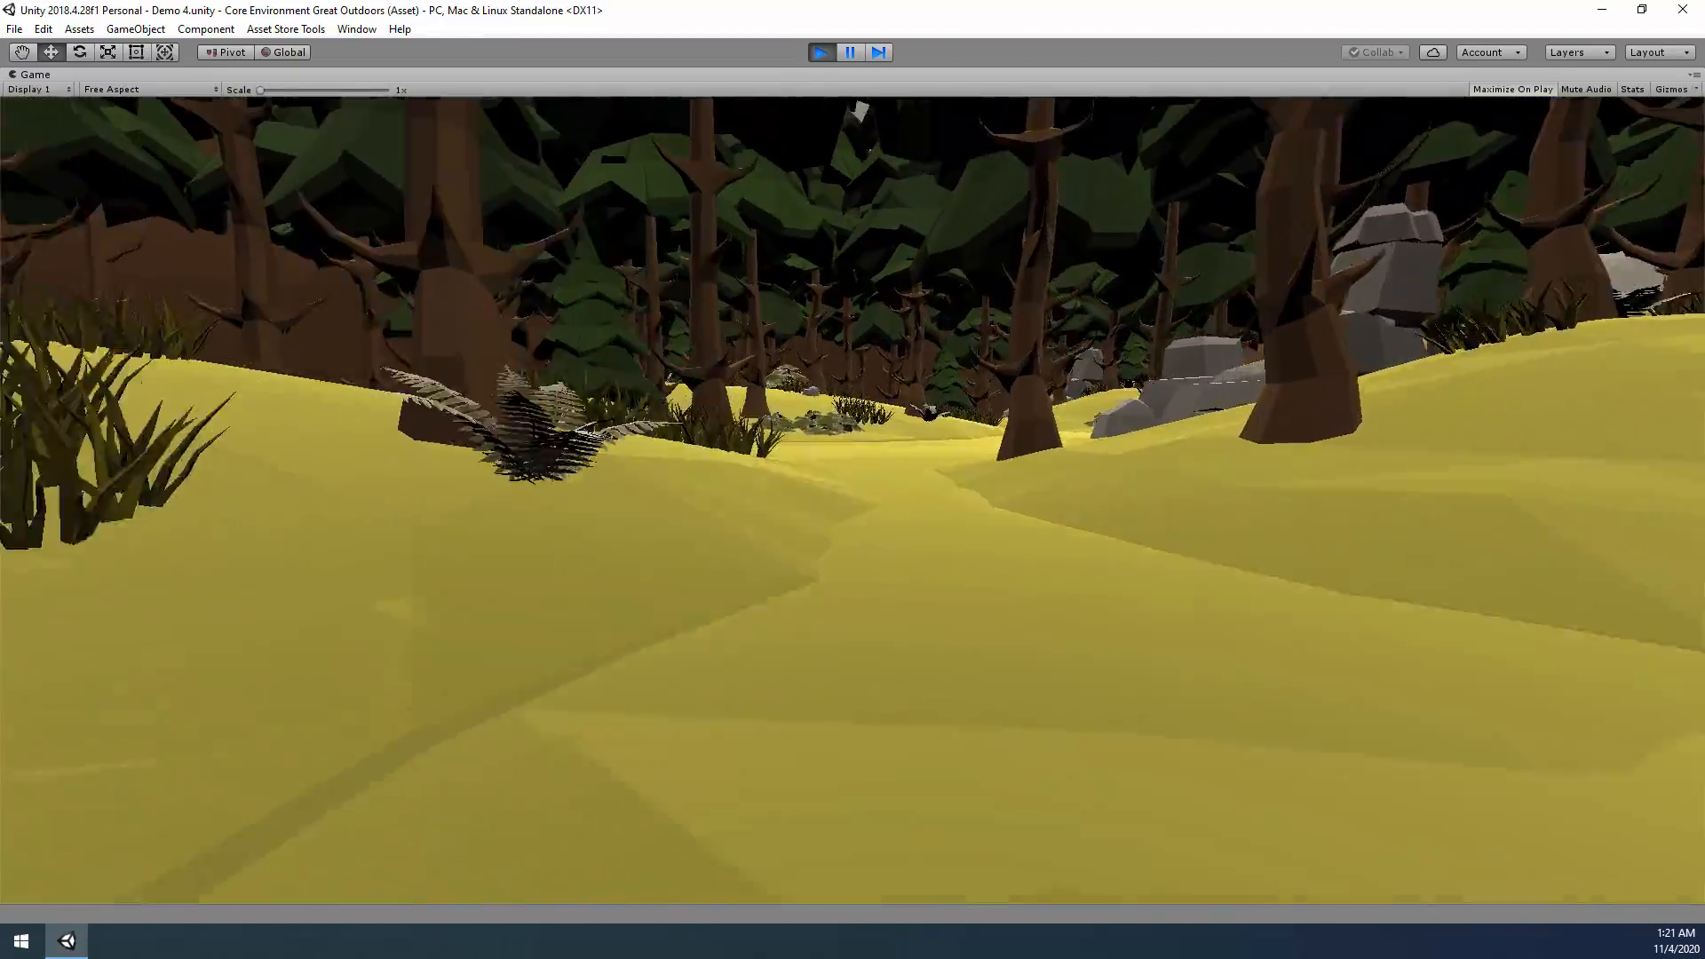
key("w")
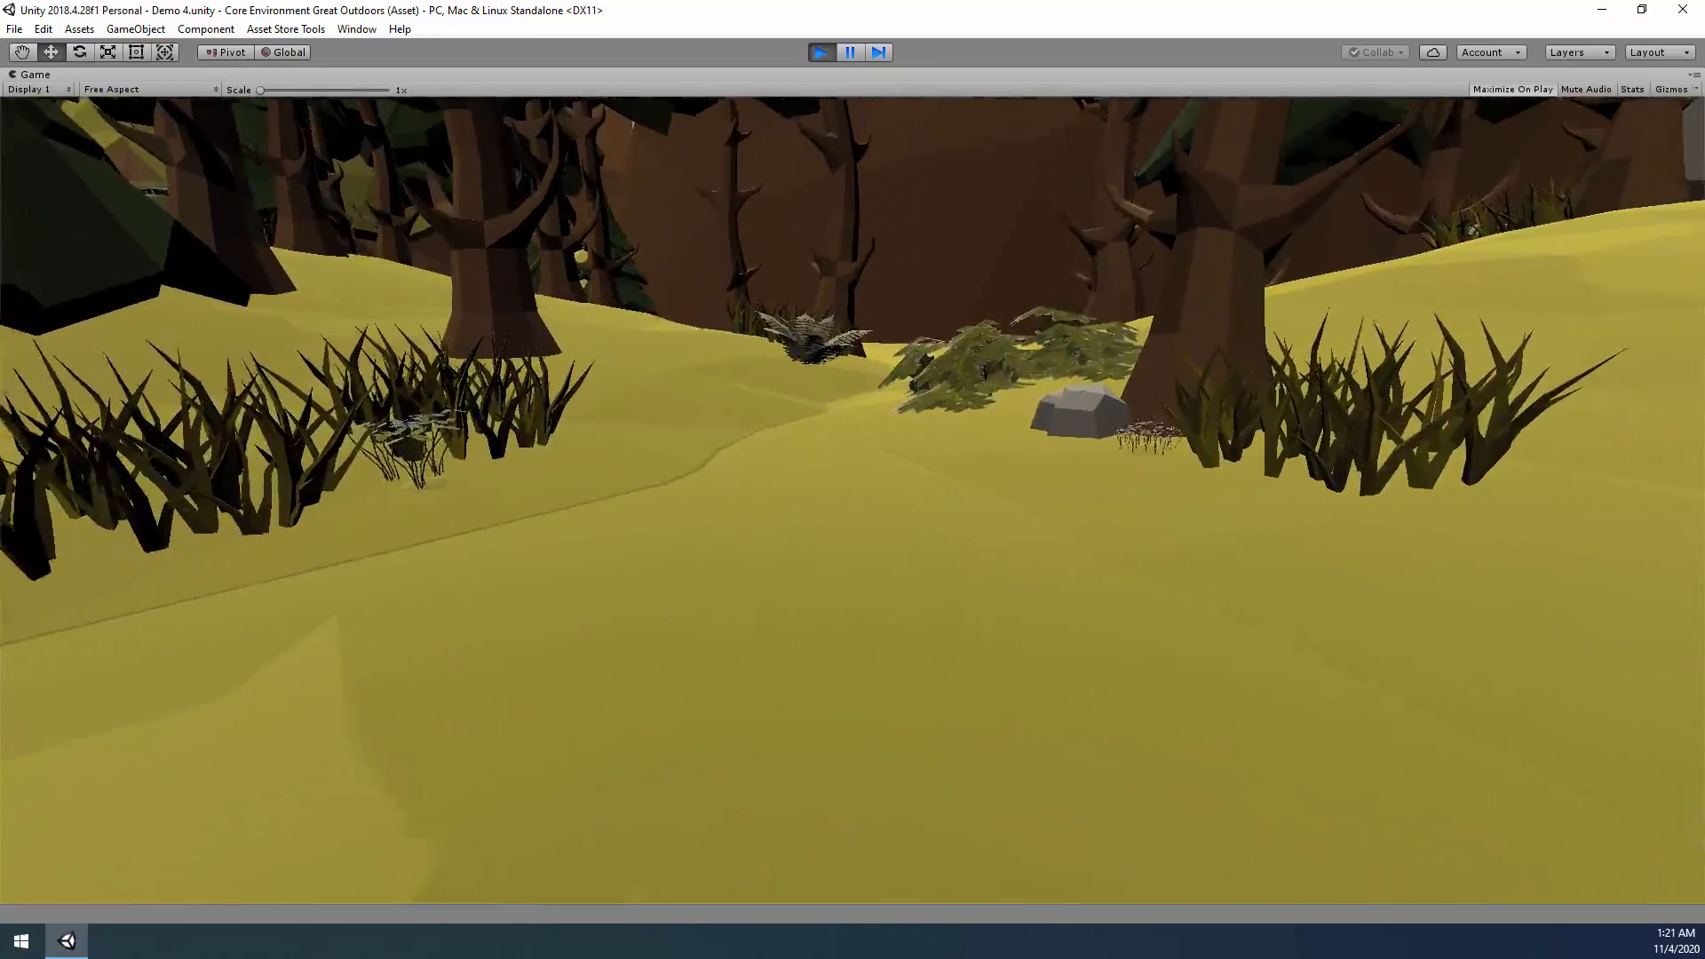
key("w")
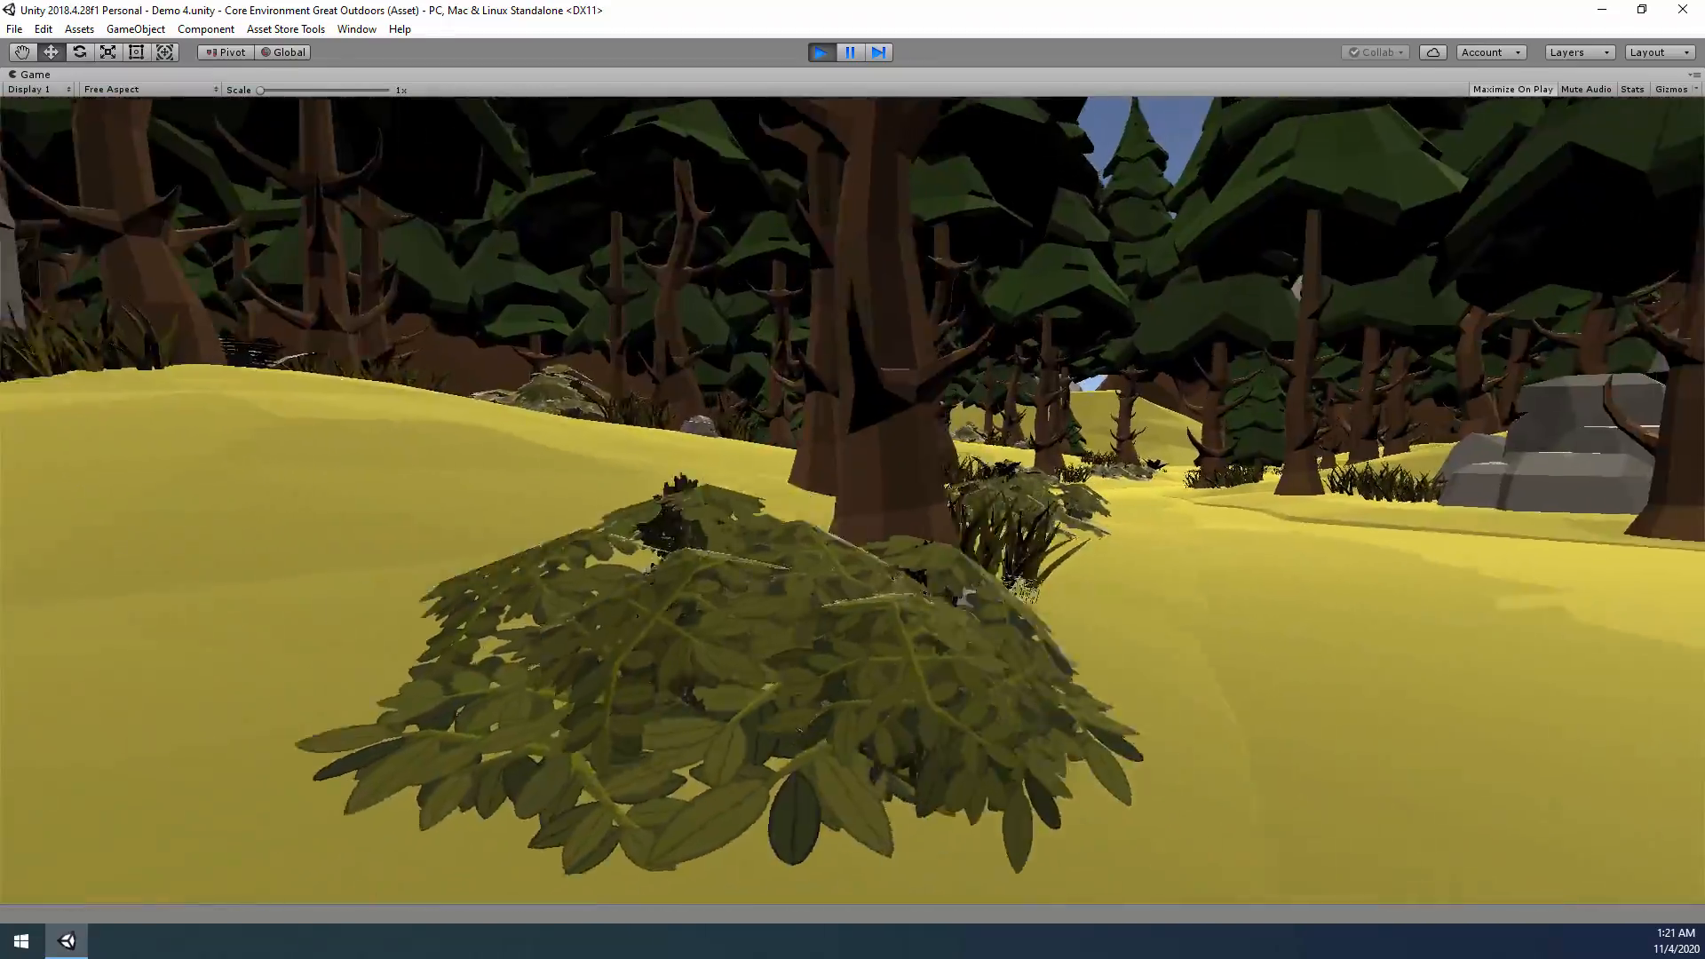
key("w")
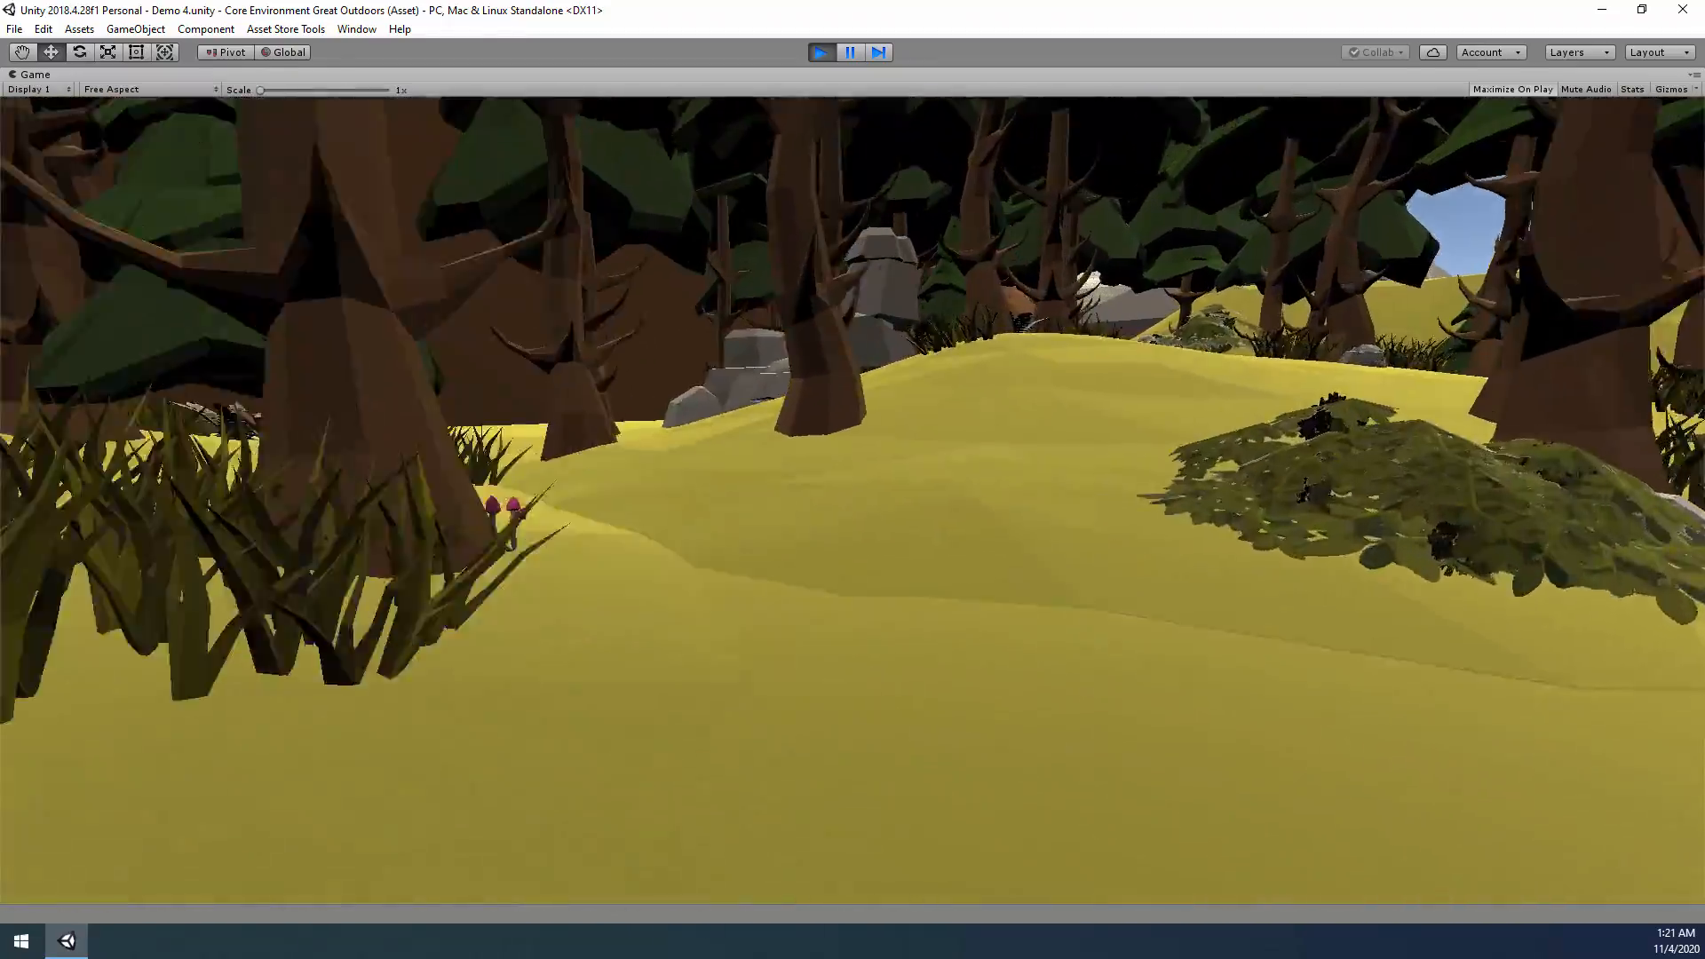
key("w")
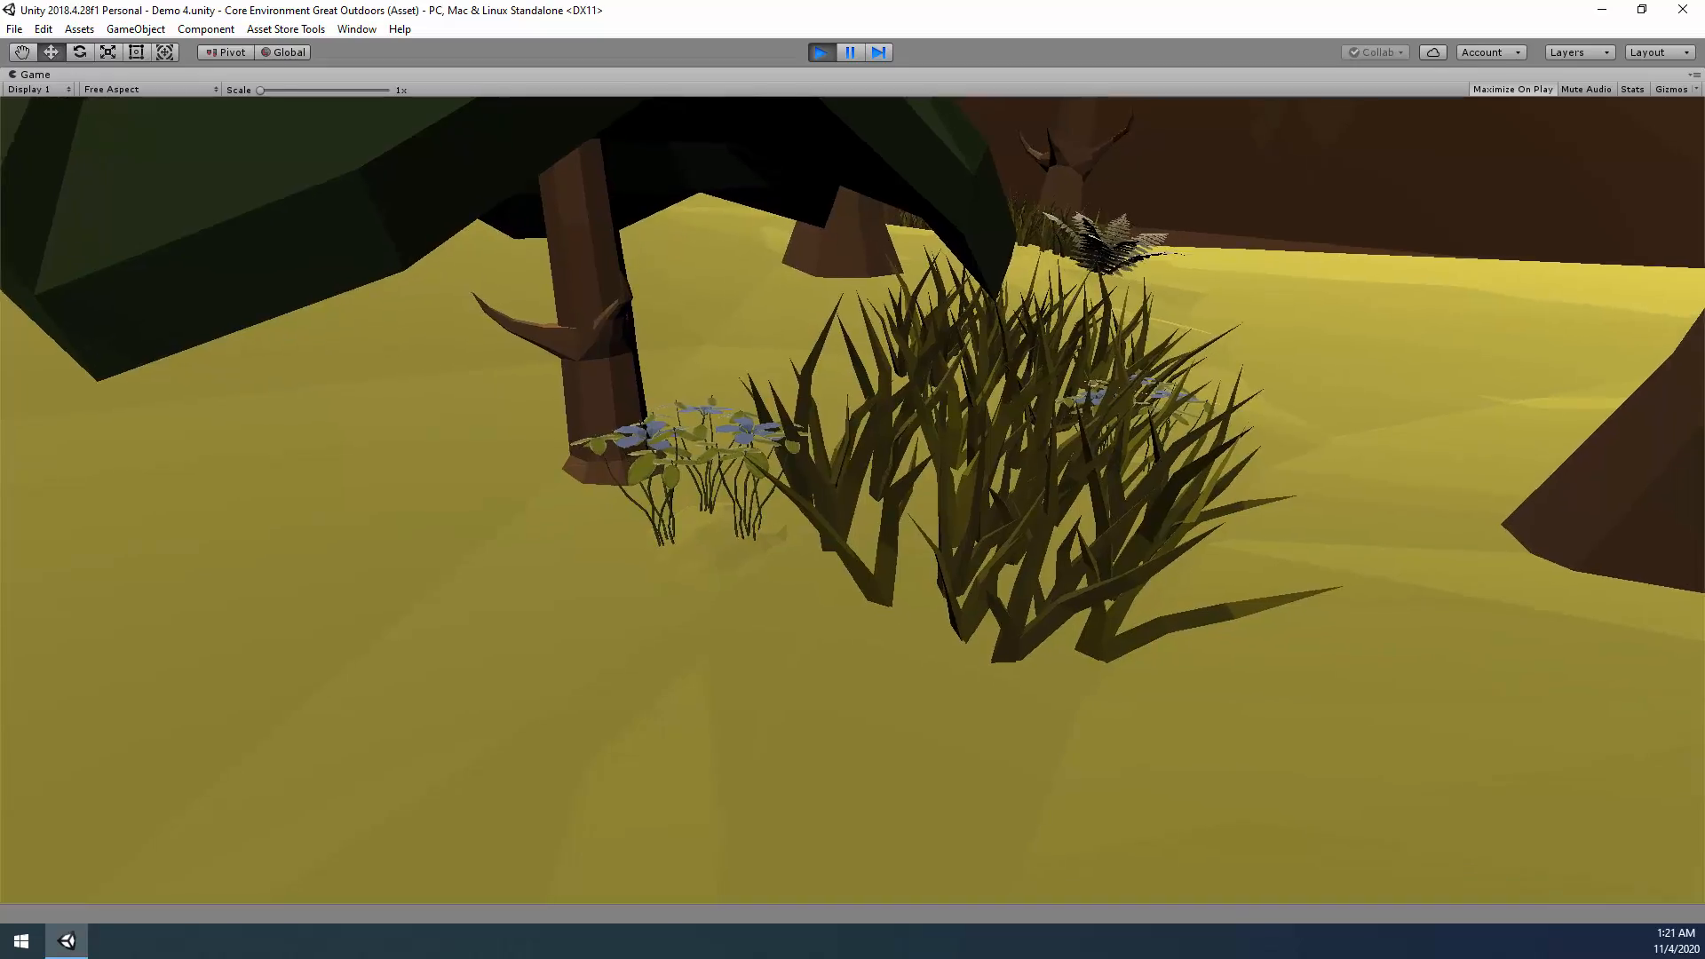
key("w")
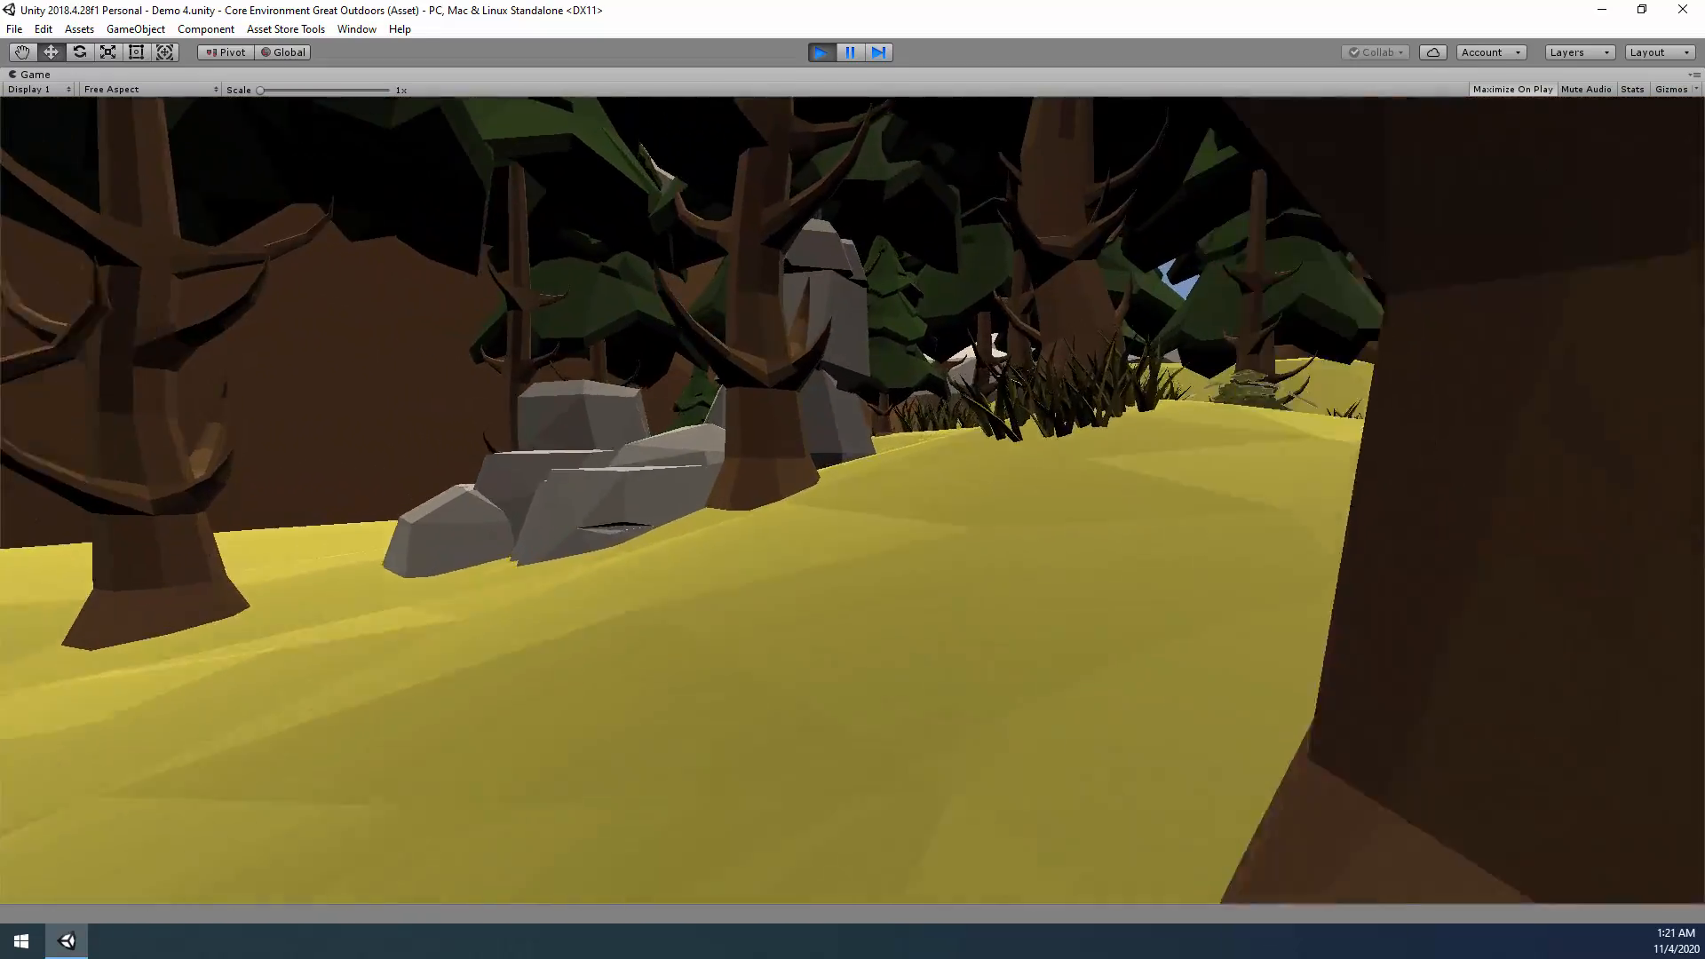
key("w")
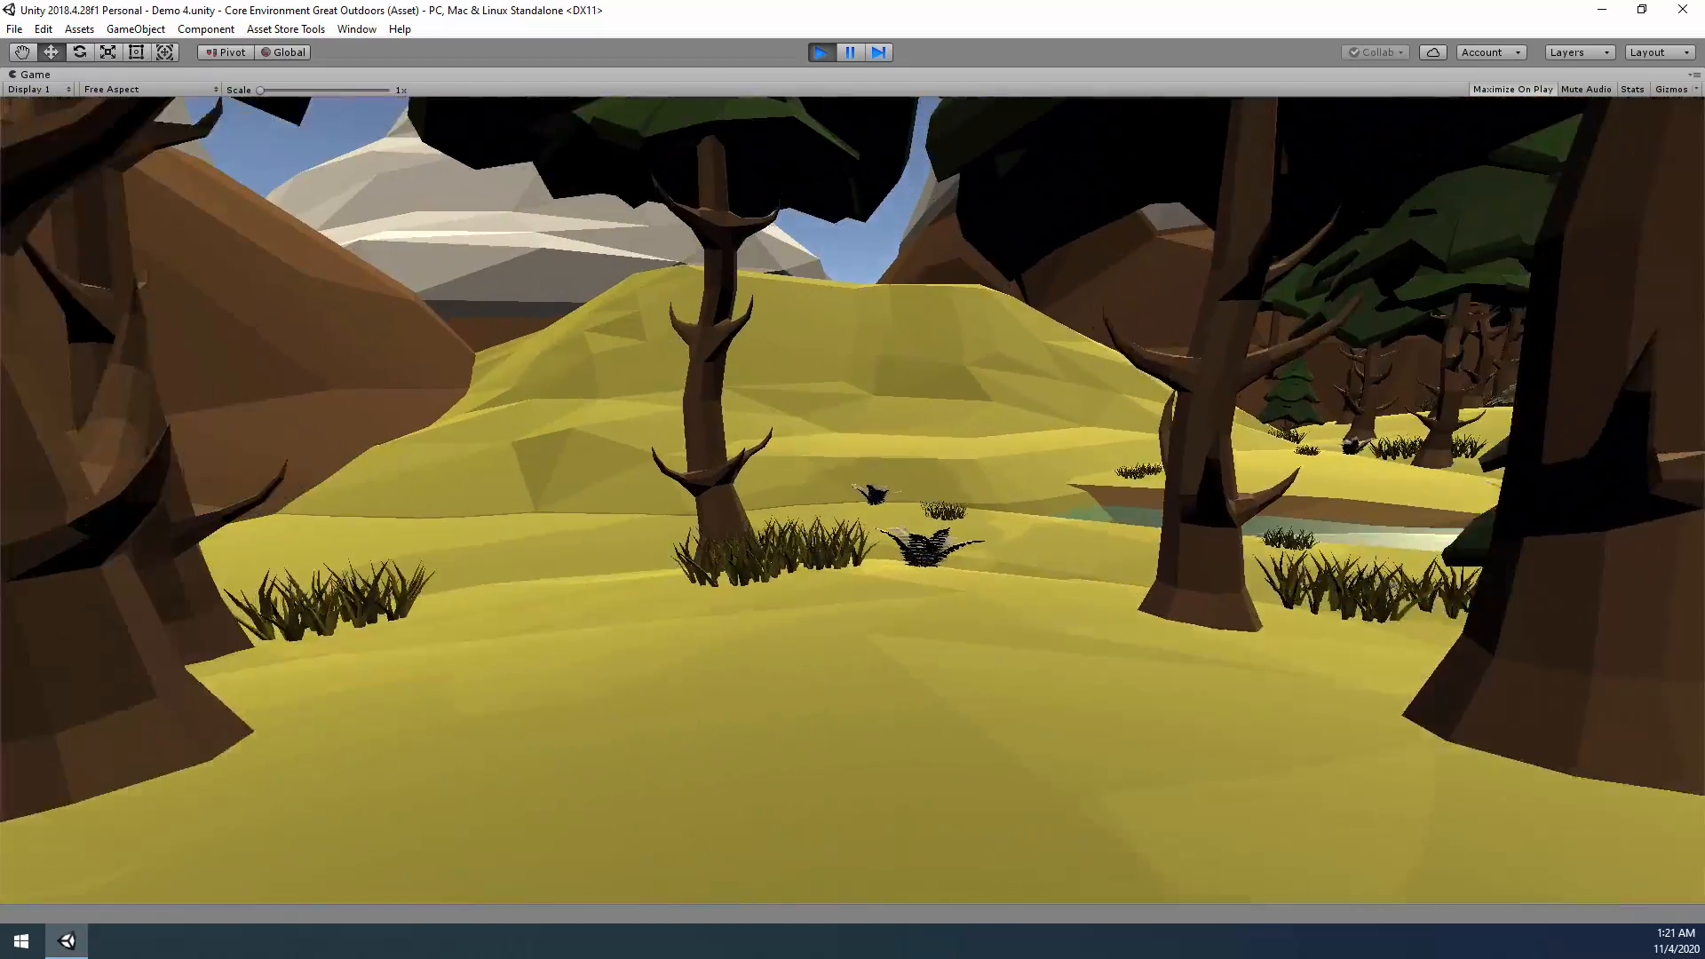
Walk past the creek's end to the pines at the mountain's foot to check for buried grass and trees.
key("w")
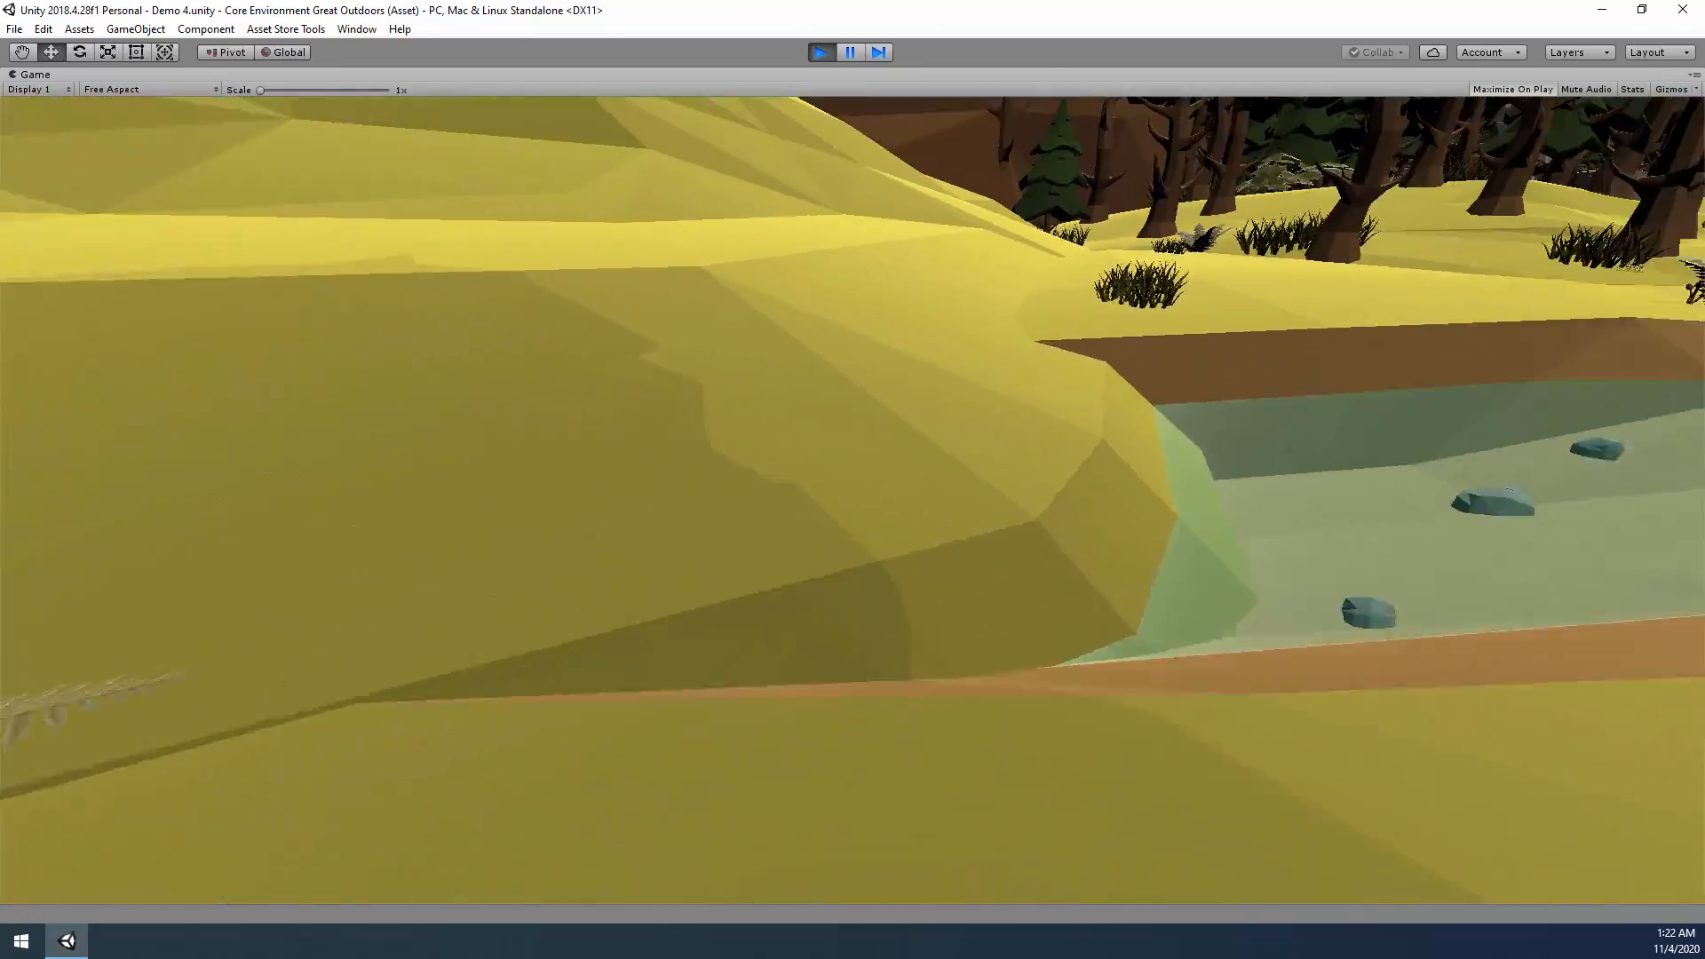
key("w")
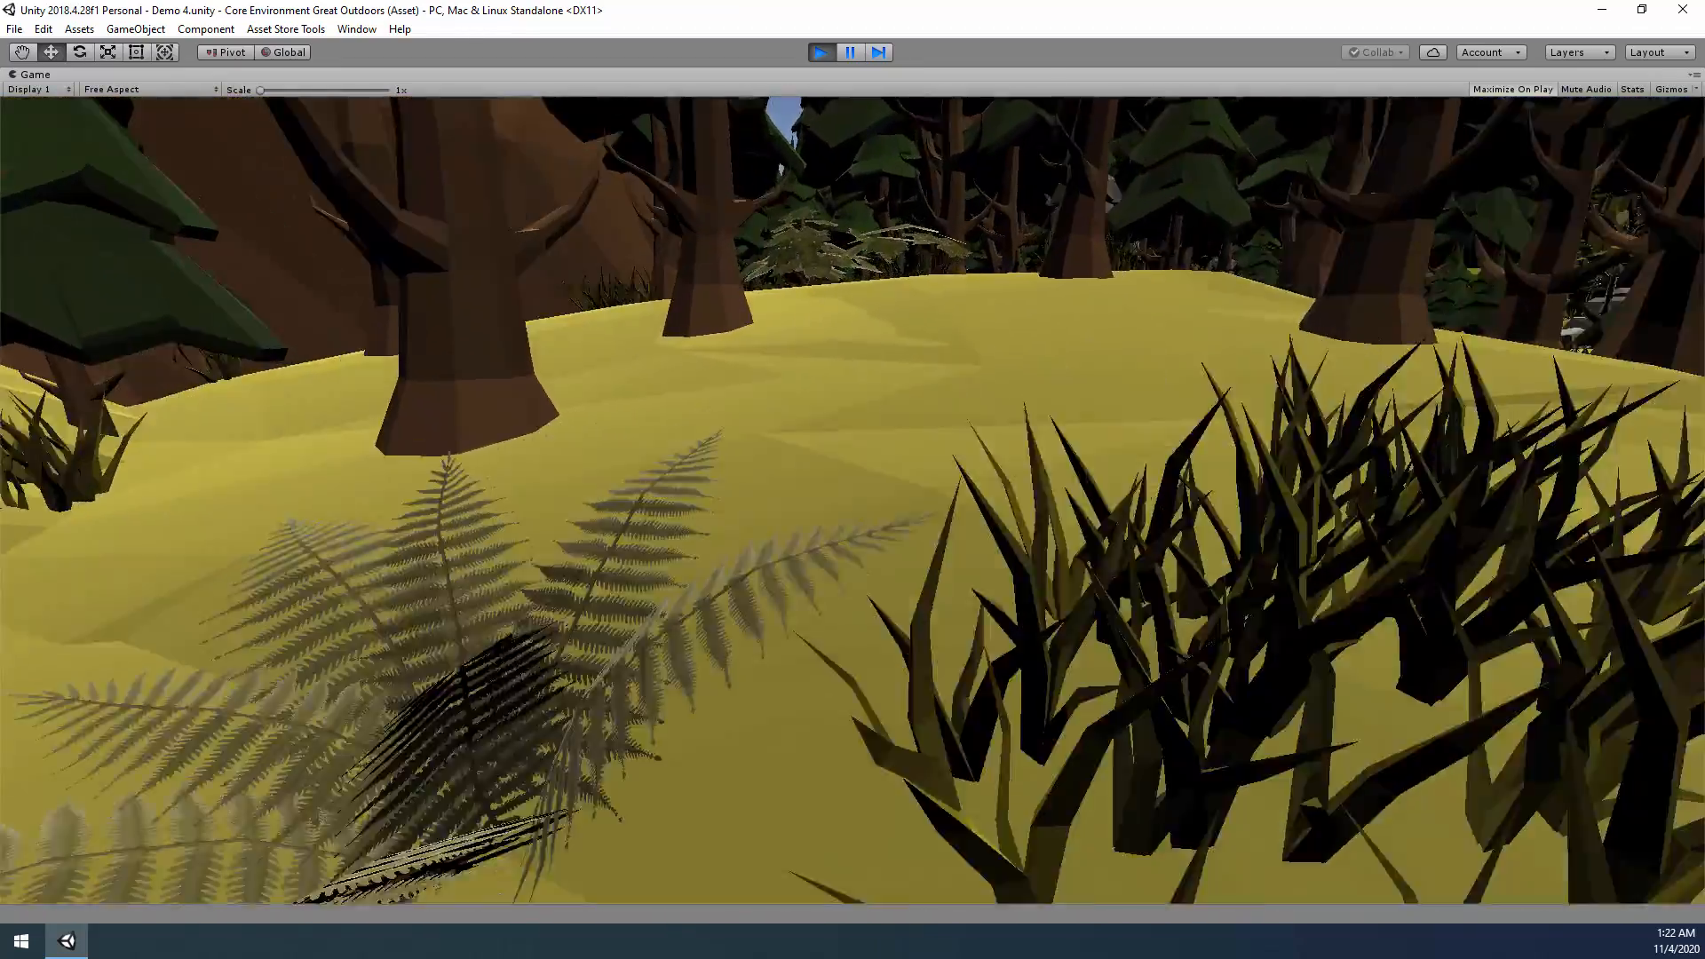
key("w")
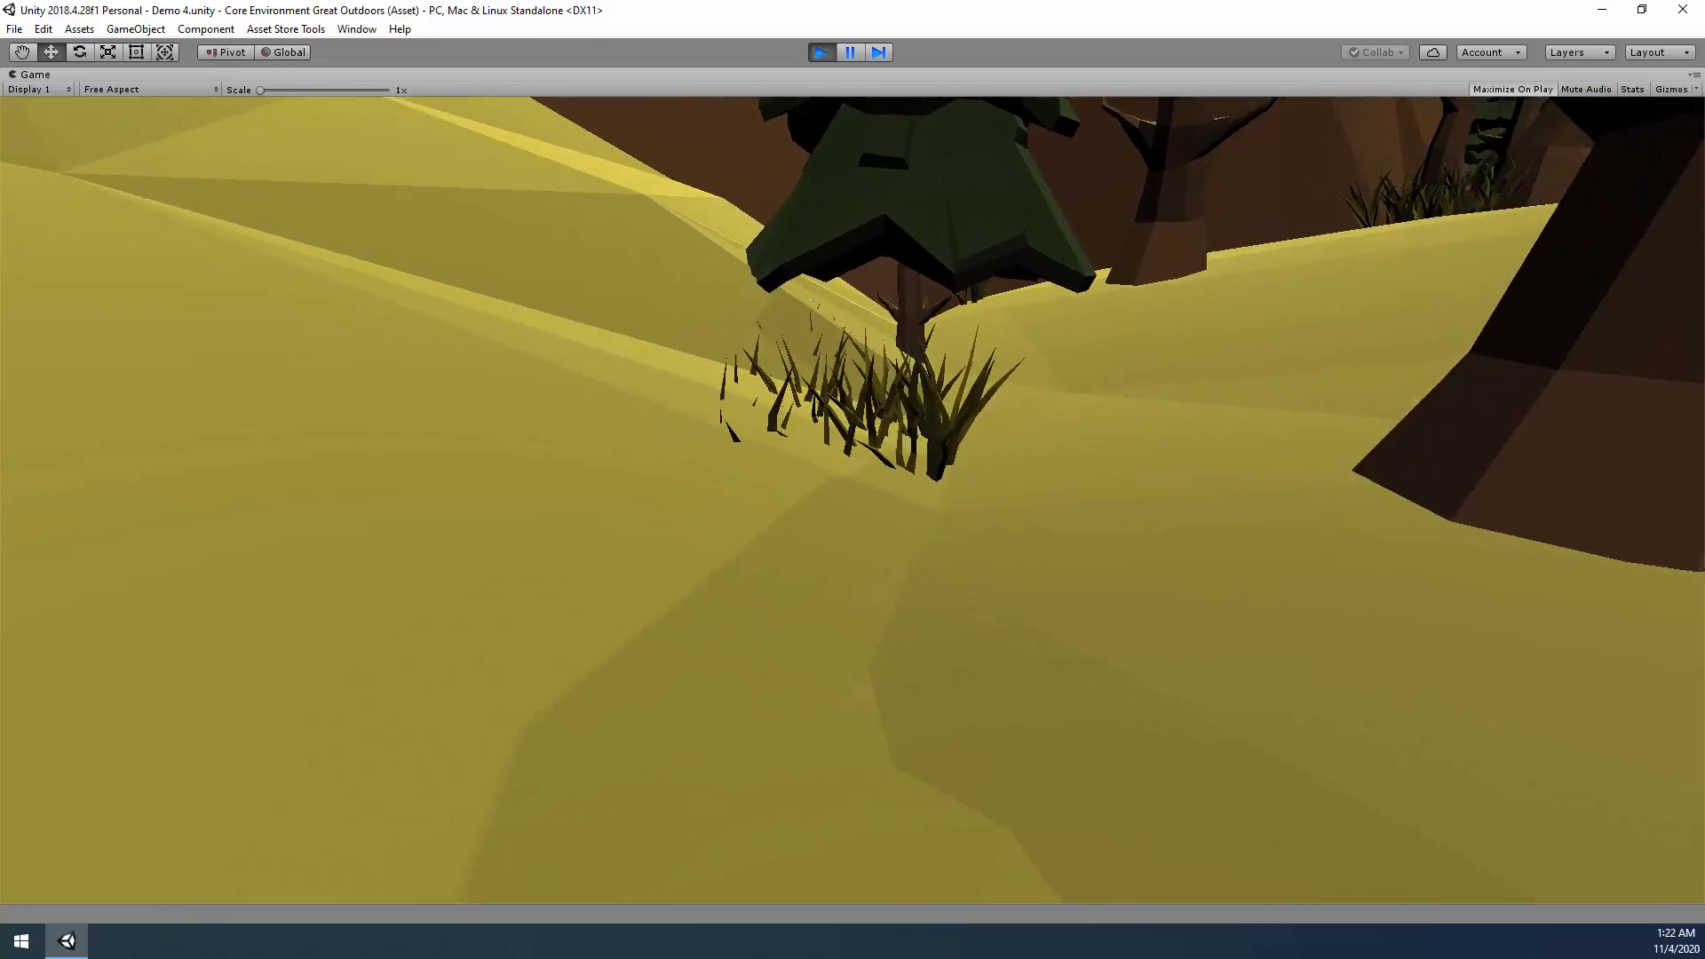
key("w")
key("w")
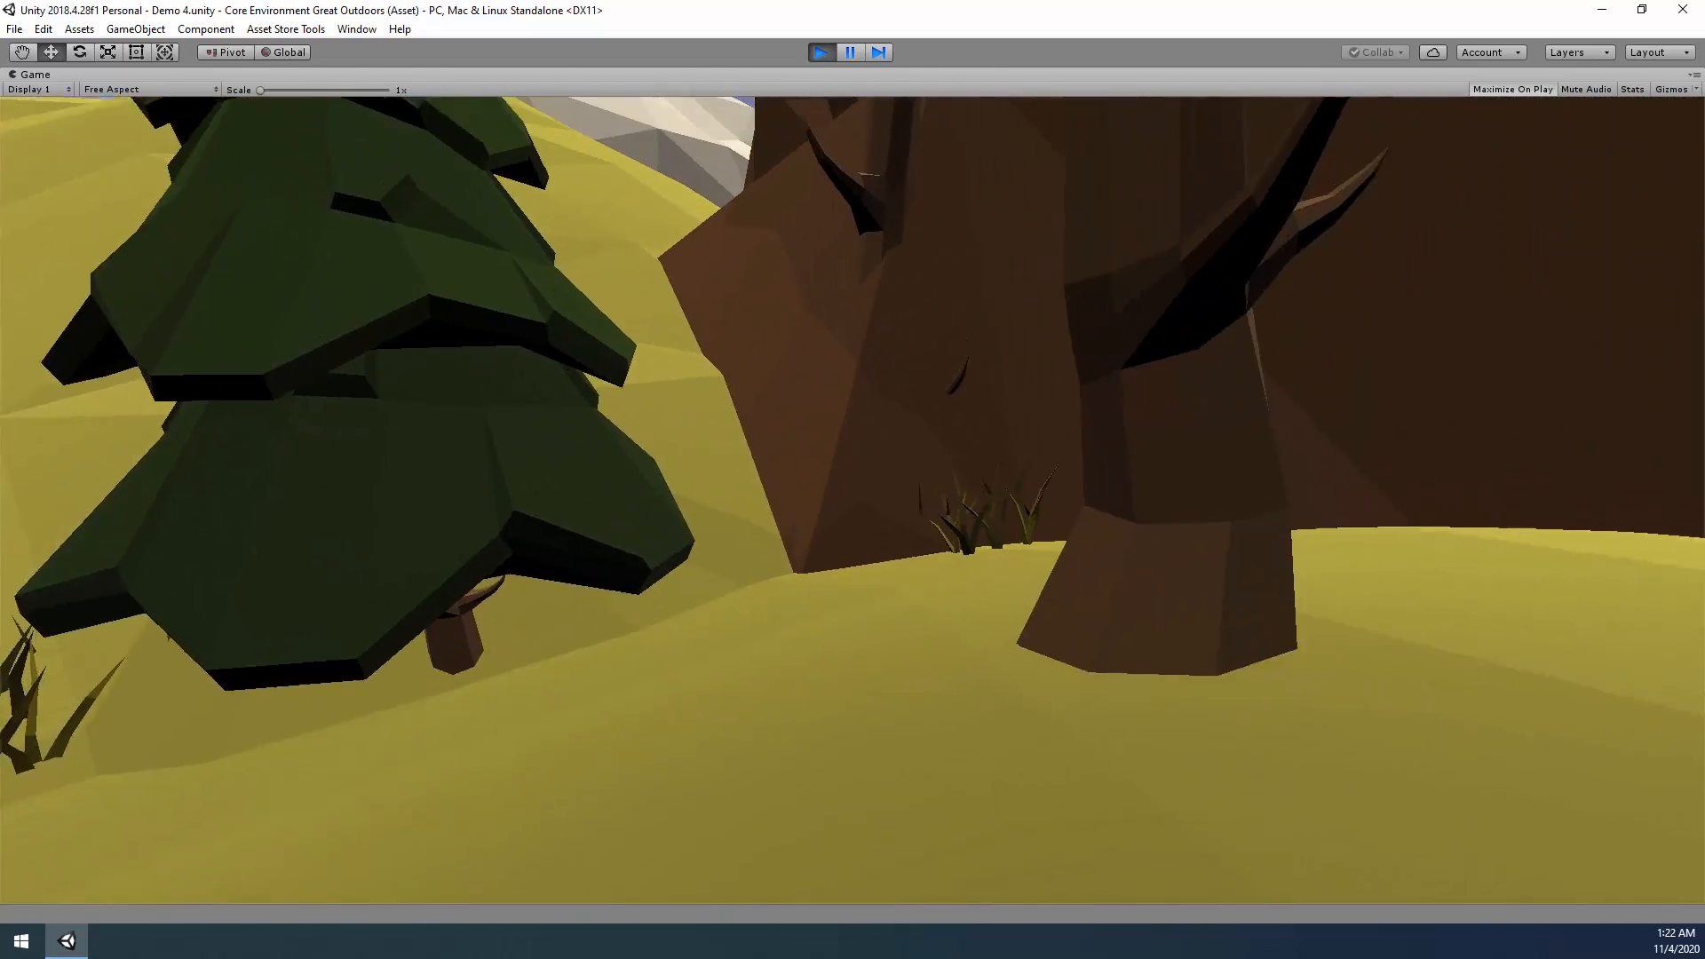
key("w")
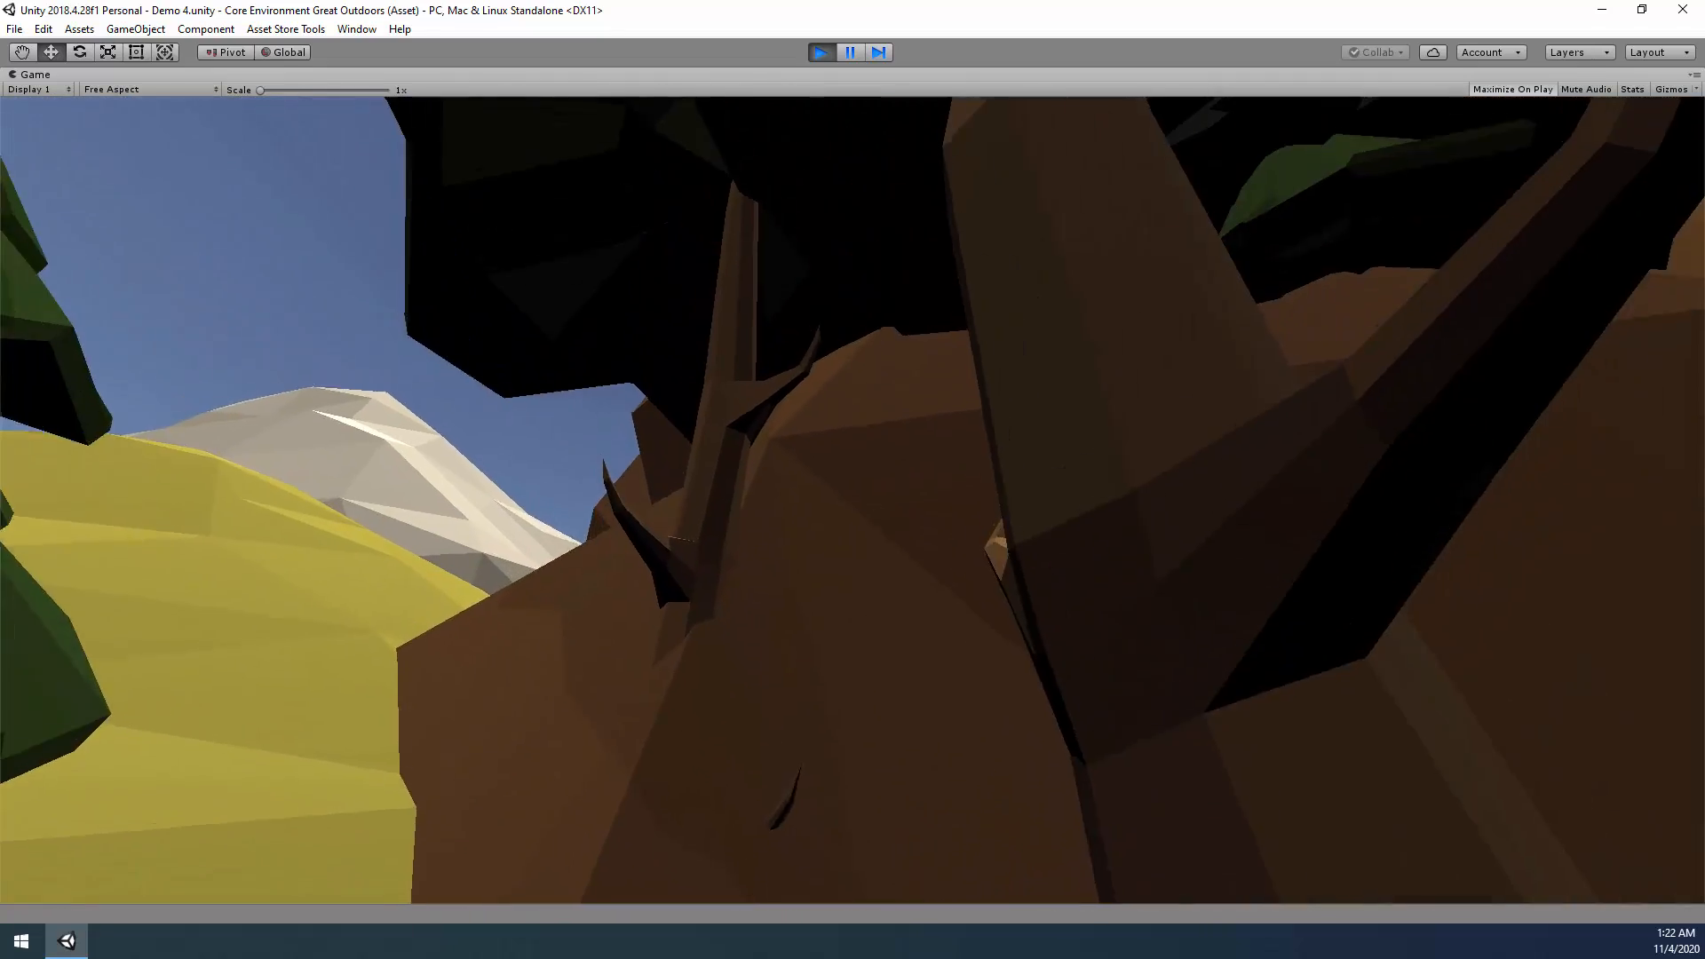
key("w")
key("s")
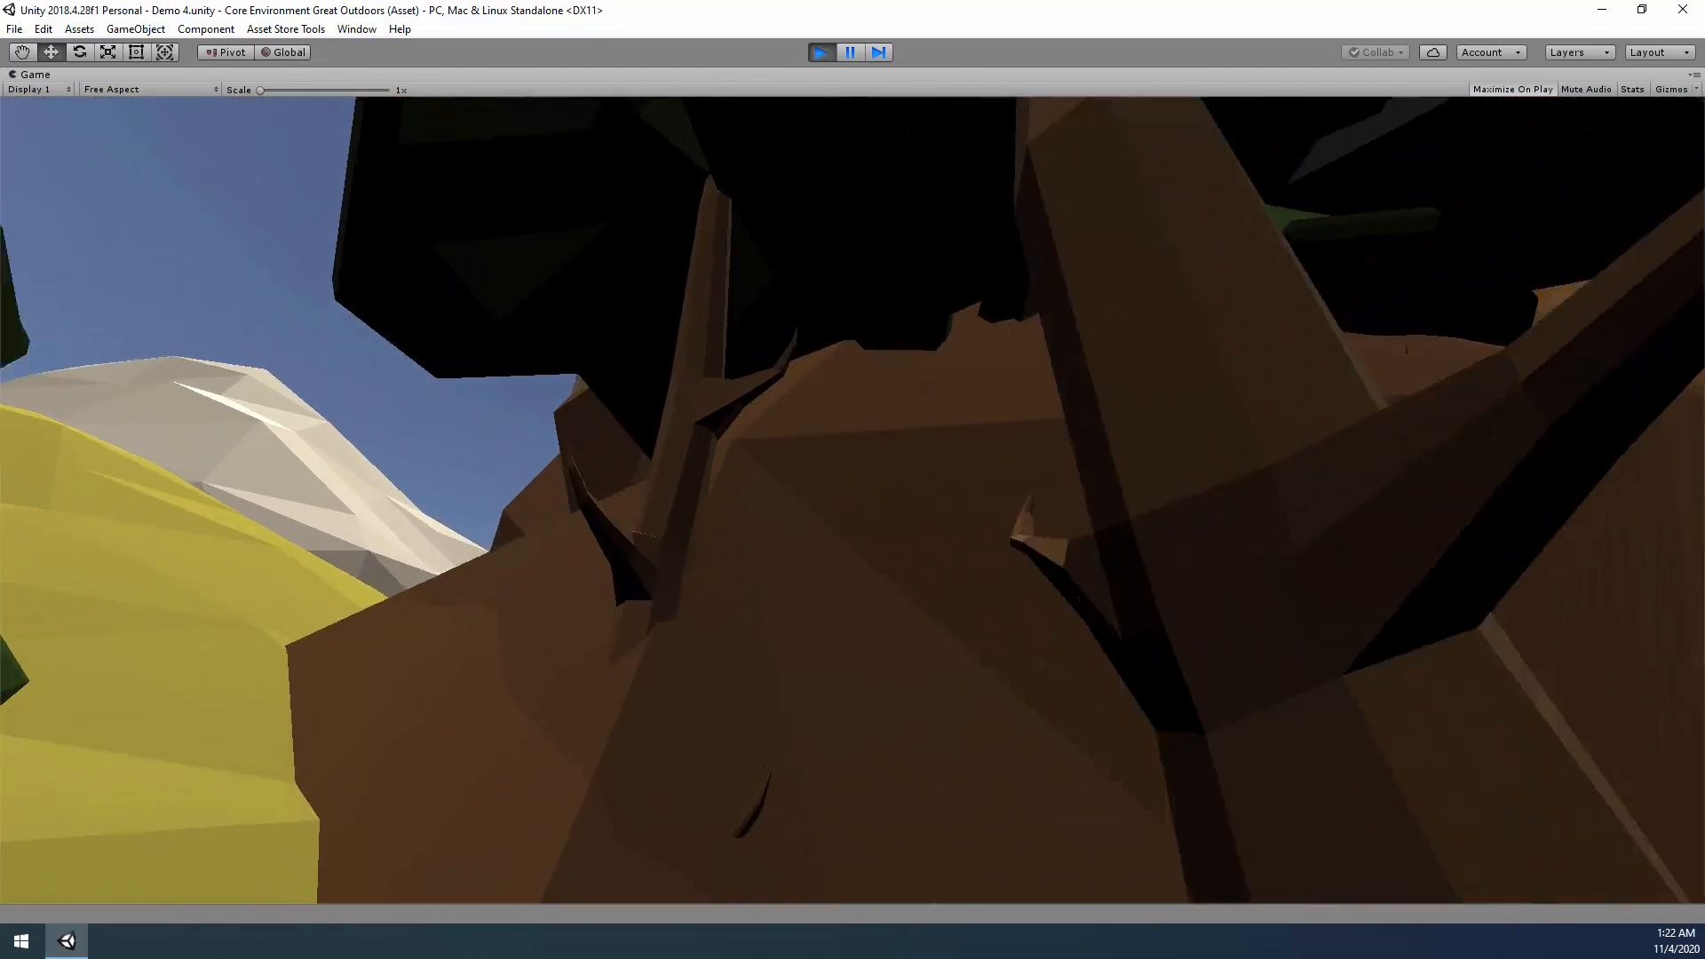
key("w")
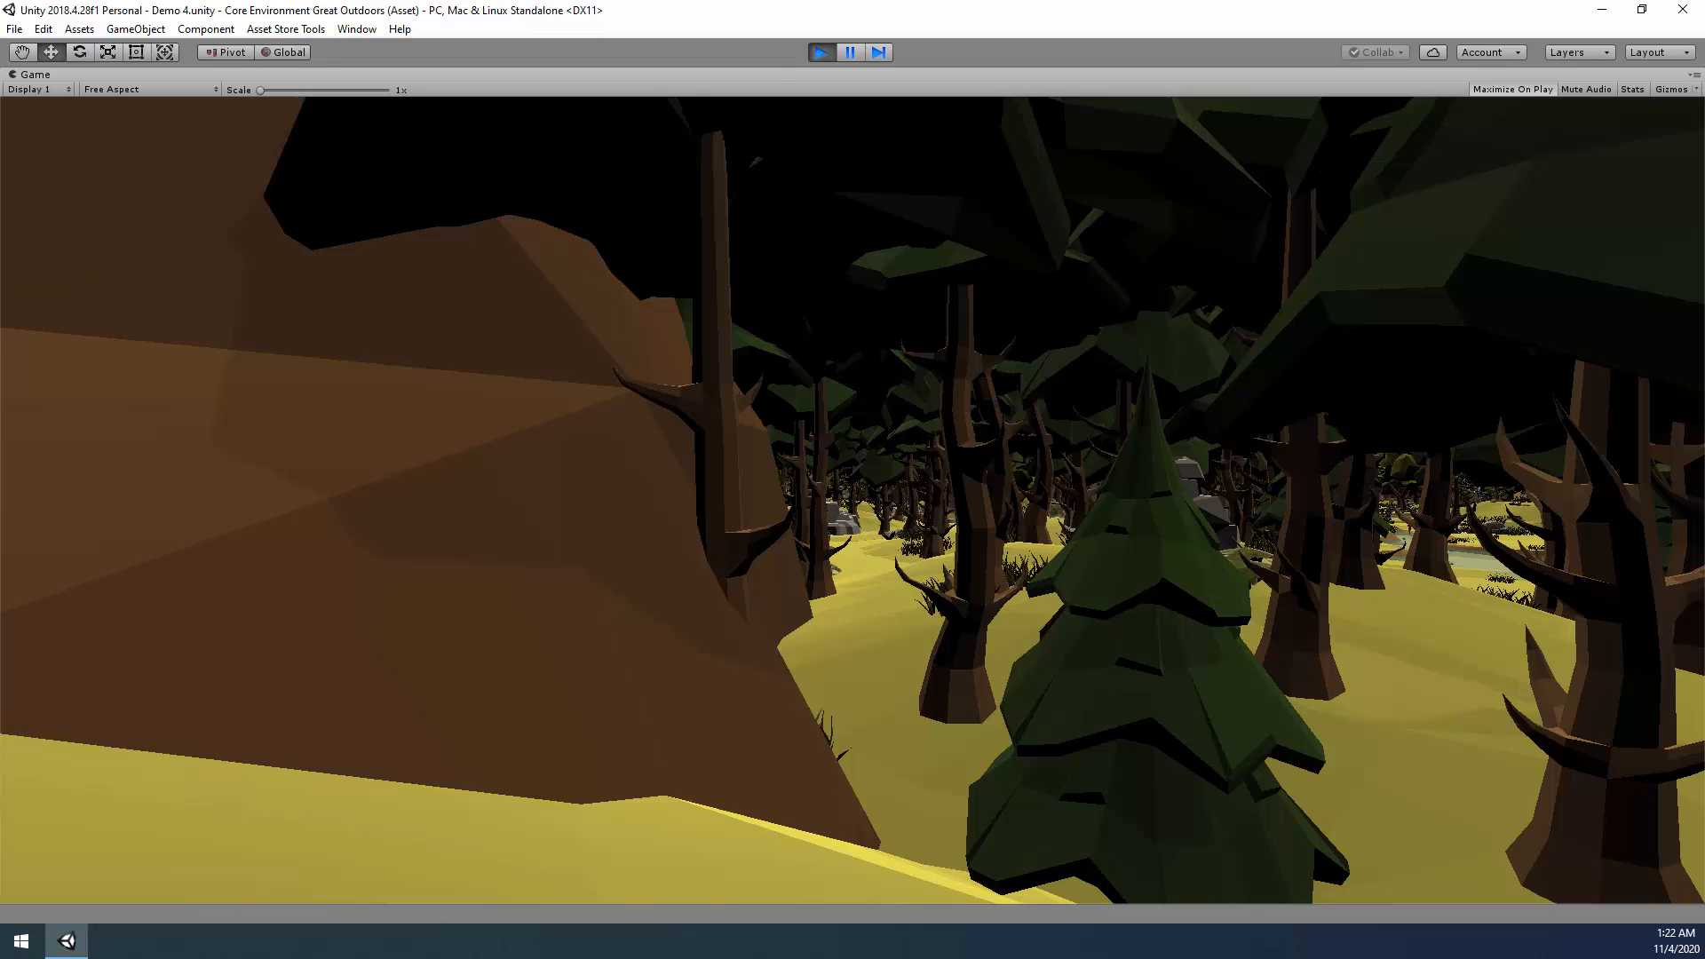
Pause the game, frame the FP Controller in the Scene view to locate the problem spot, and stop playing.
key("Escape")
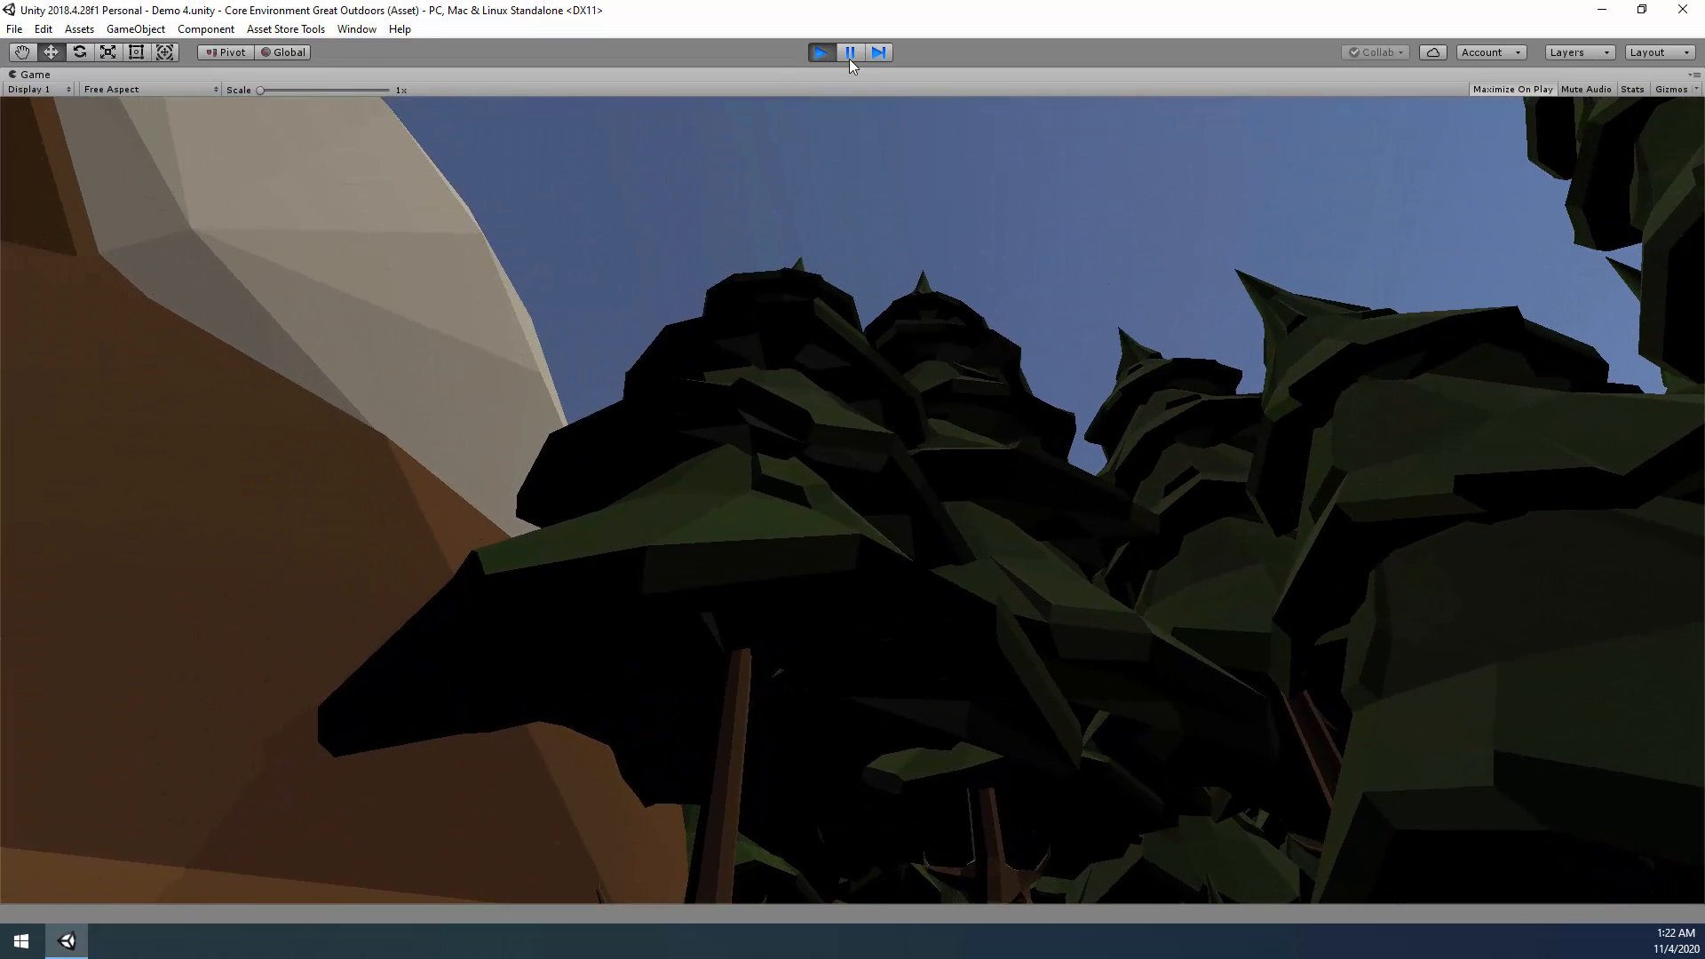
left_click(850, 52)
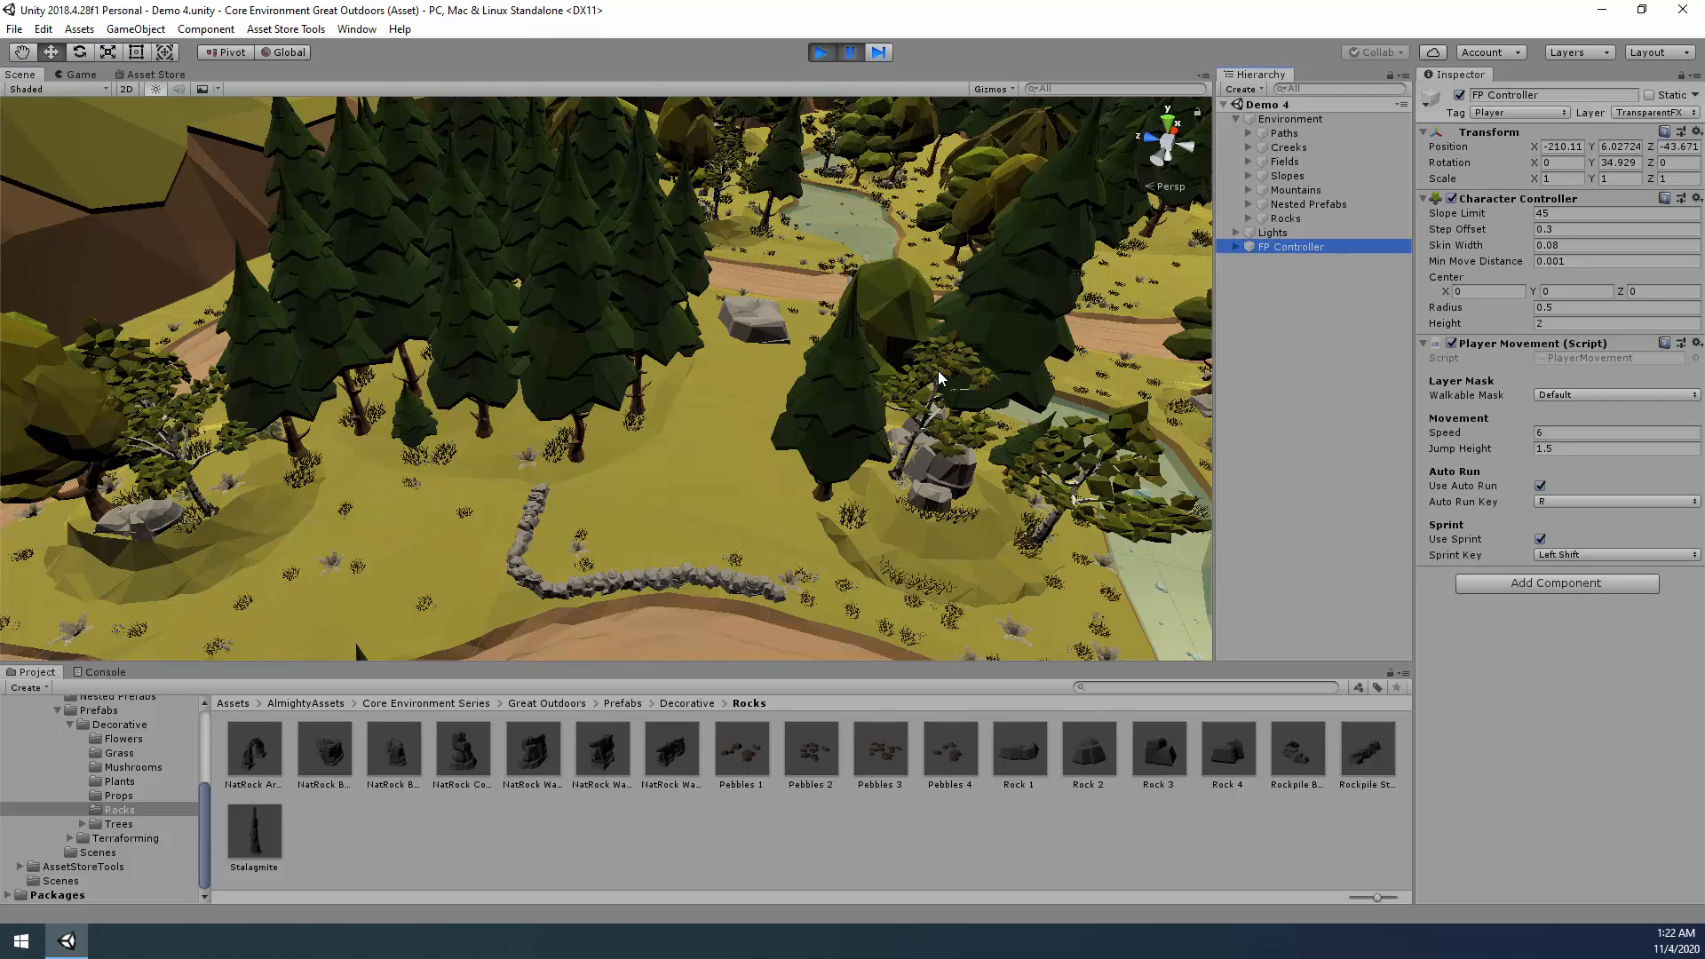
key("f")
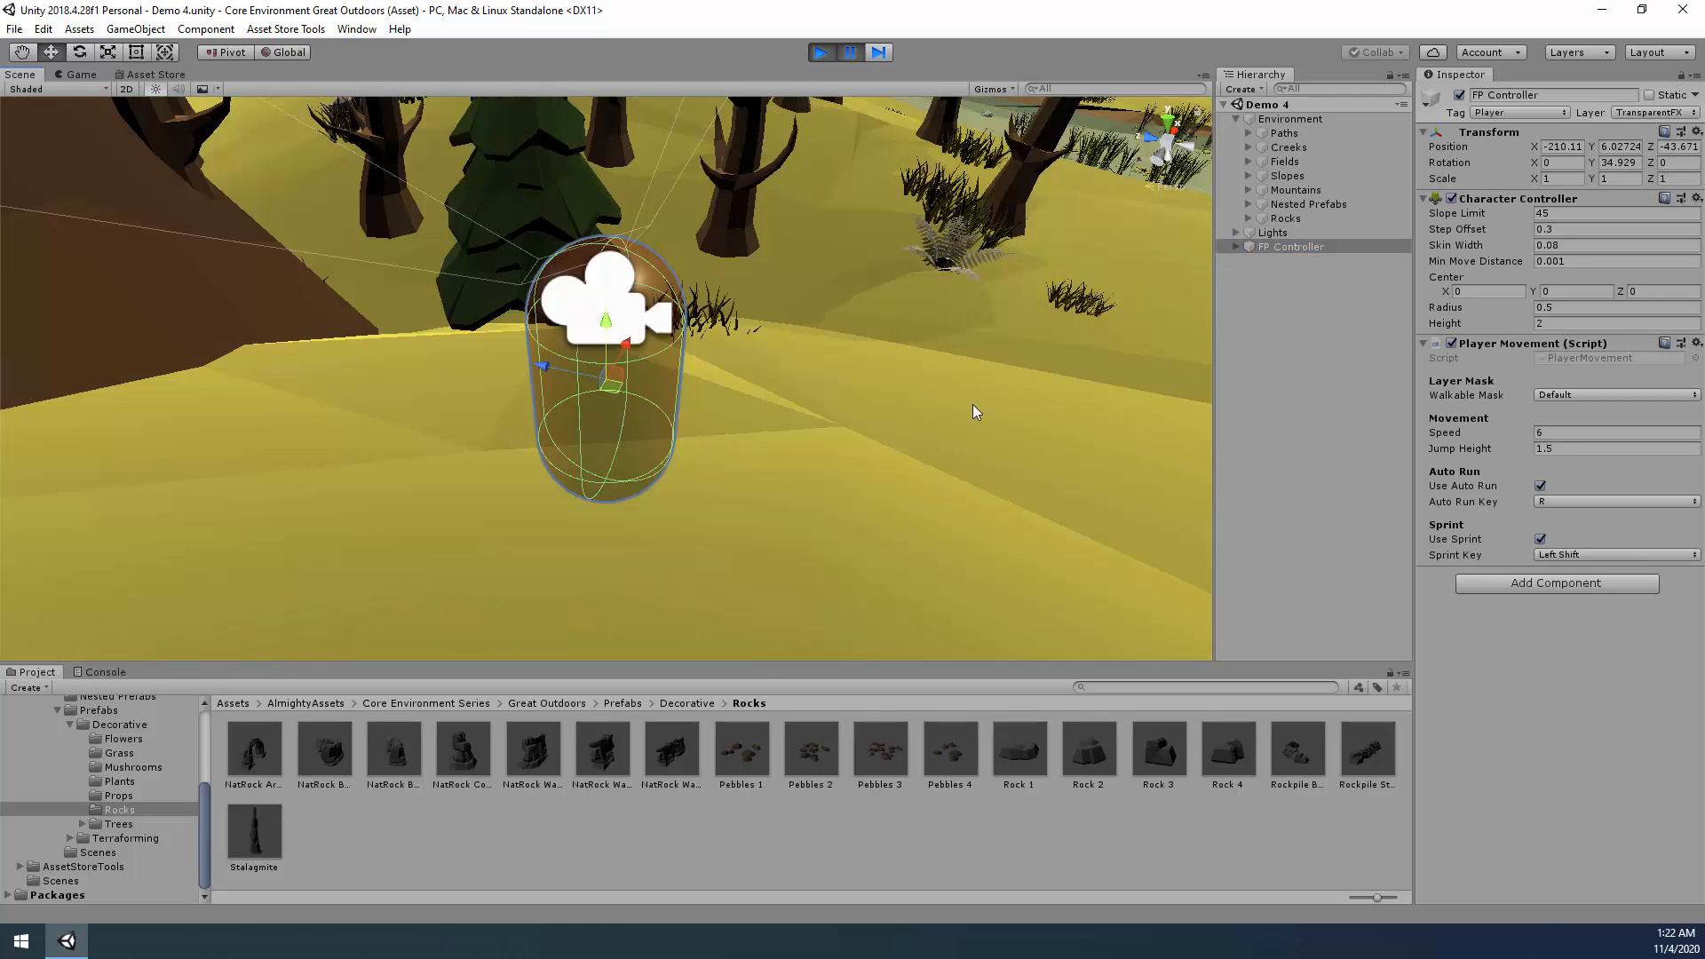
left_click_drag(973, 405, 802, 209, "alt")
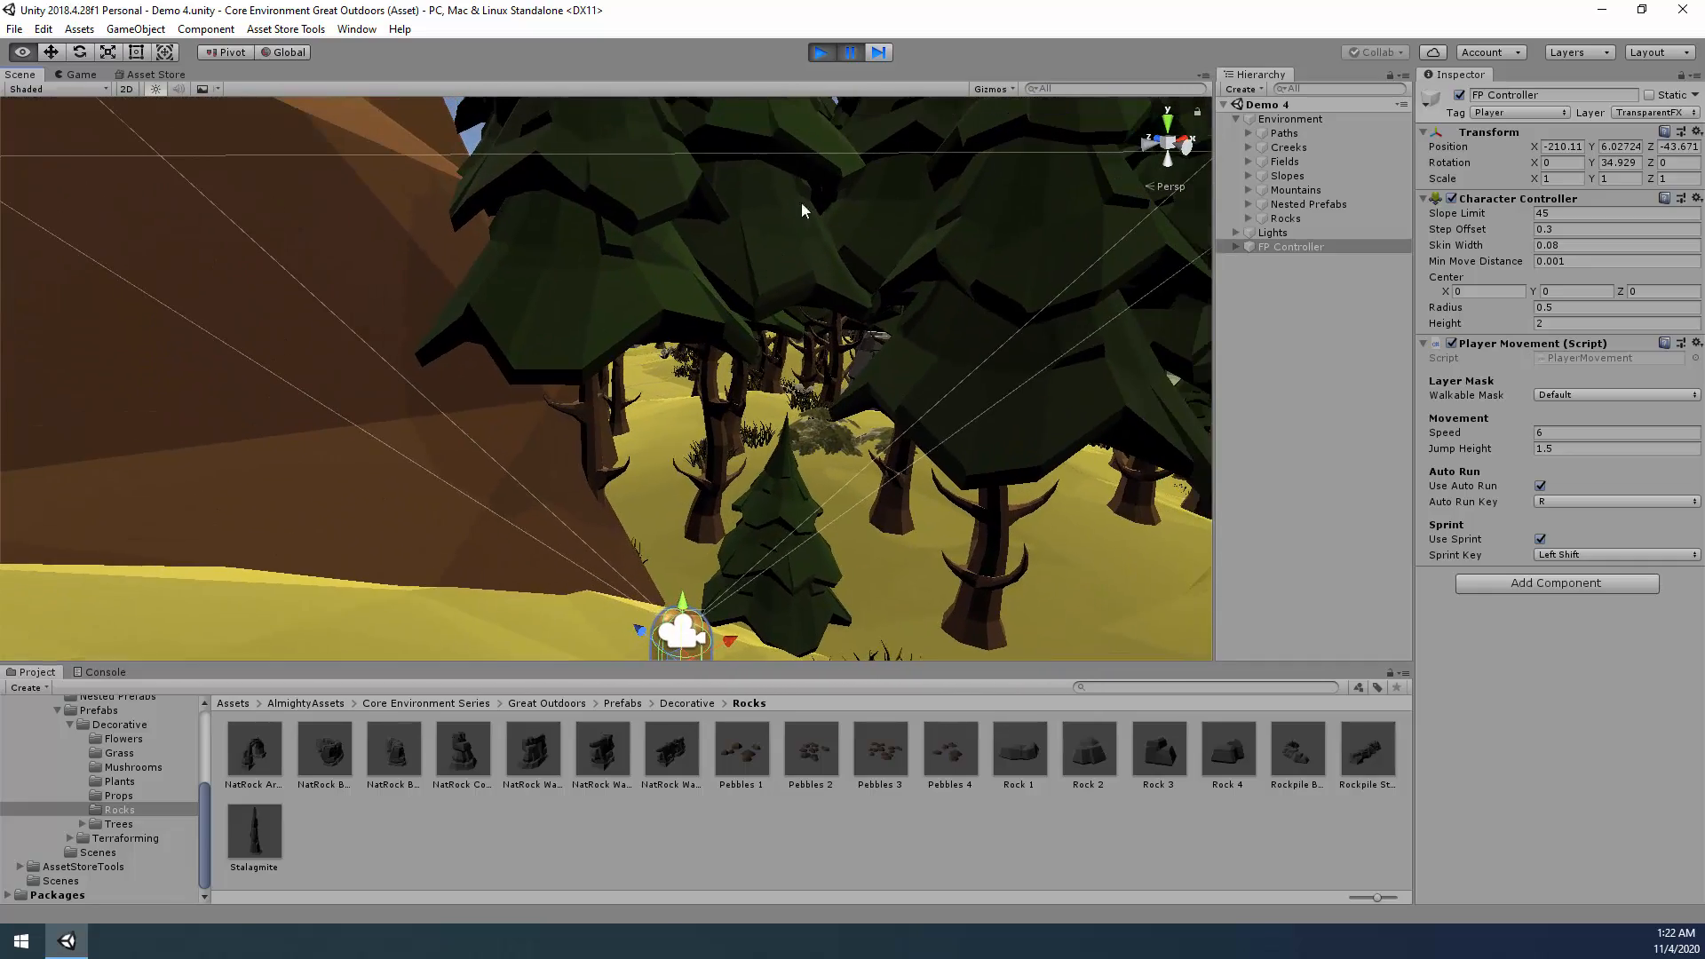
left_click(819, 53)
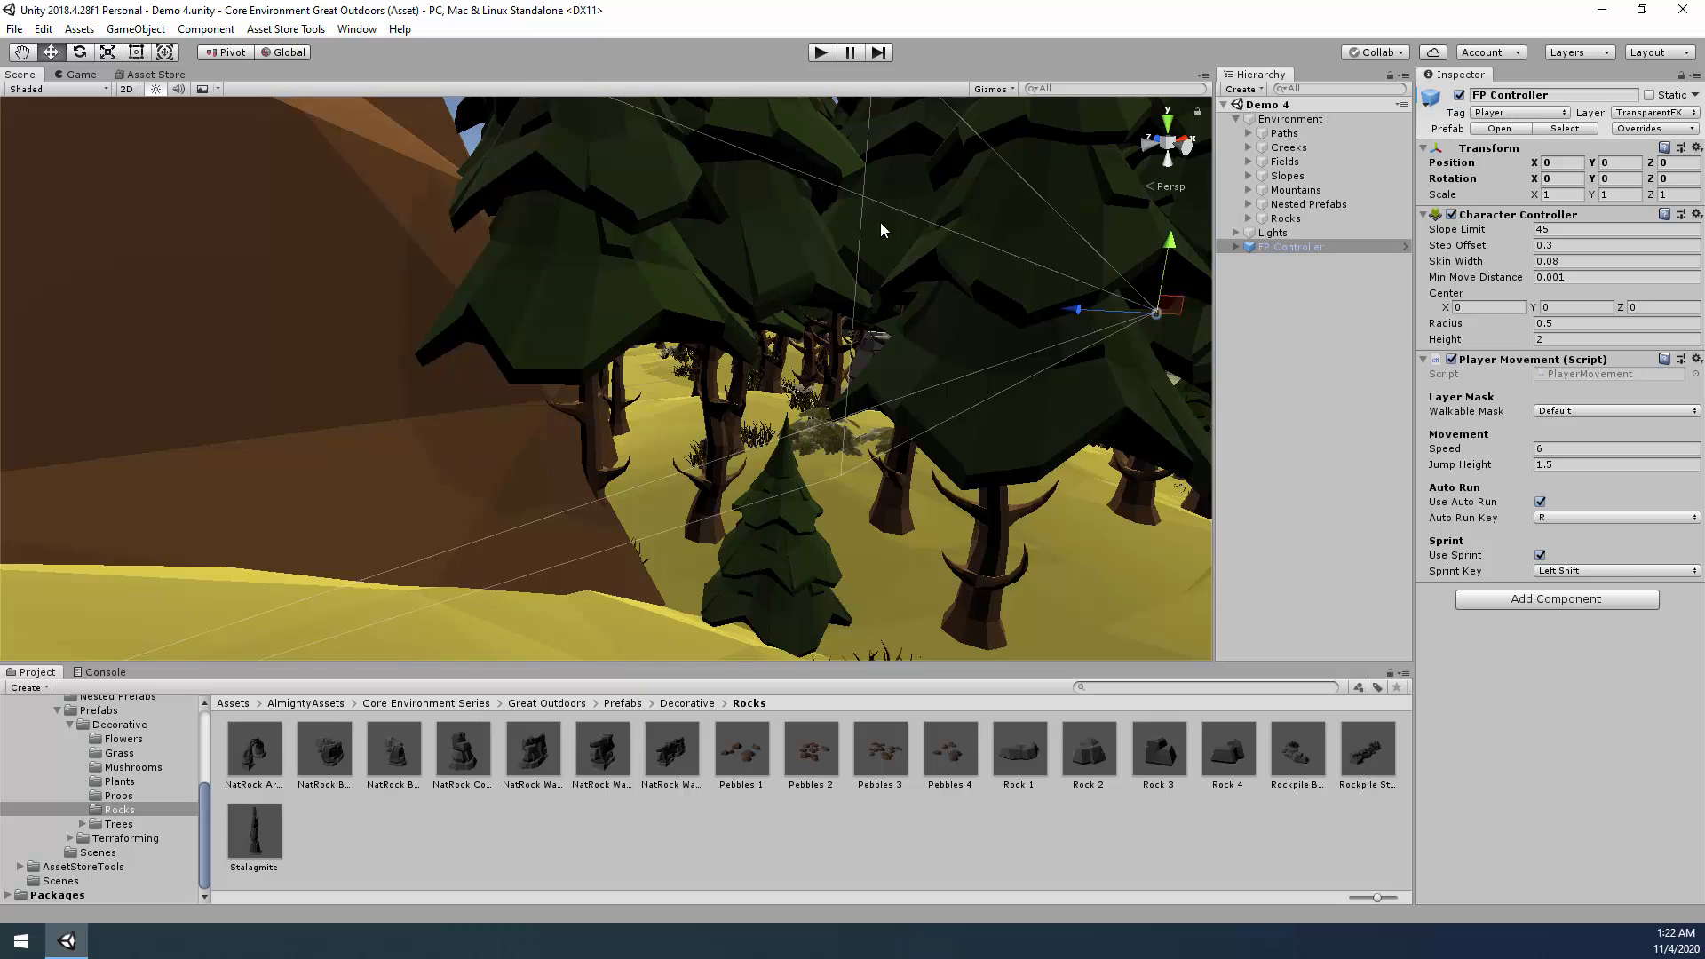
Move the partly buried sparse grass patch beside the short pine out of the slope to X -16.88, Z -2.14.
left_click_drag(895, 493, 646, 471, "alt")
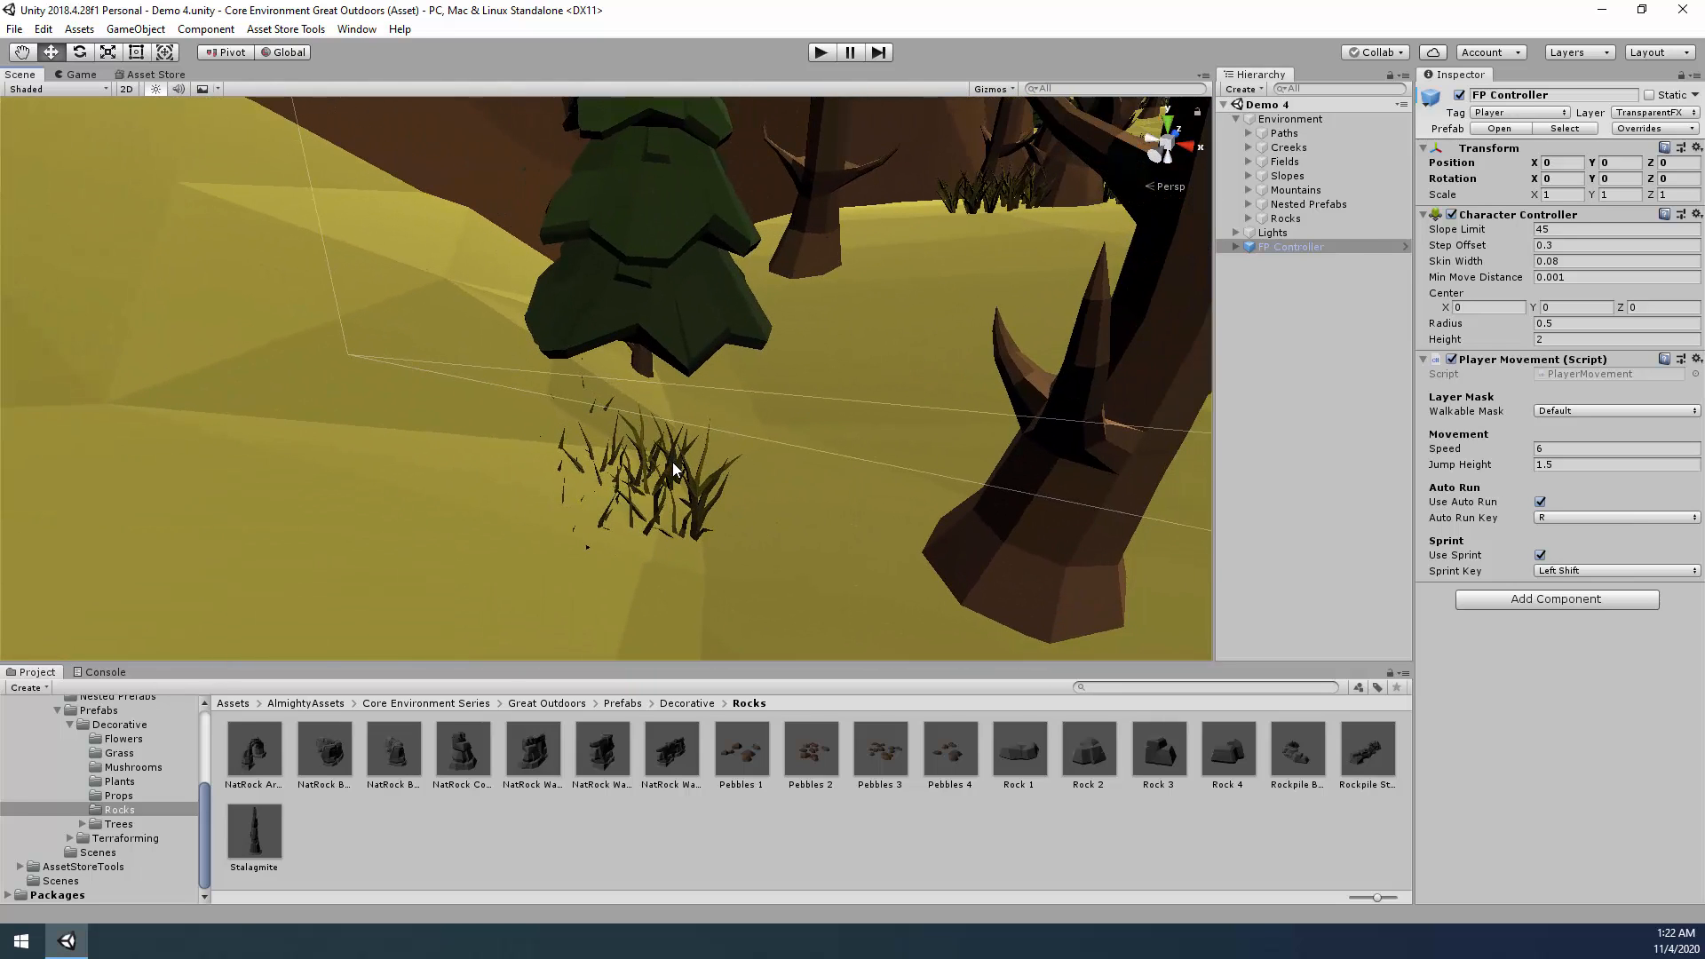
left_click(673, 470)
right_click_drag(809, 497, 789, 504)
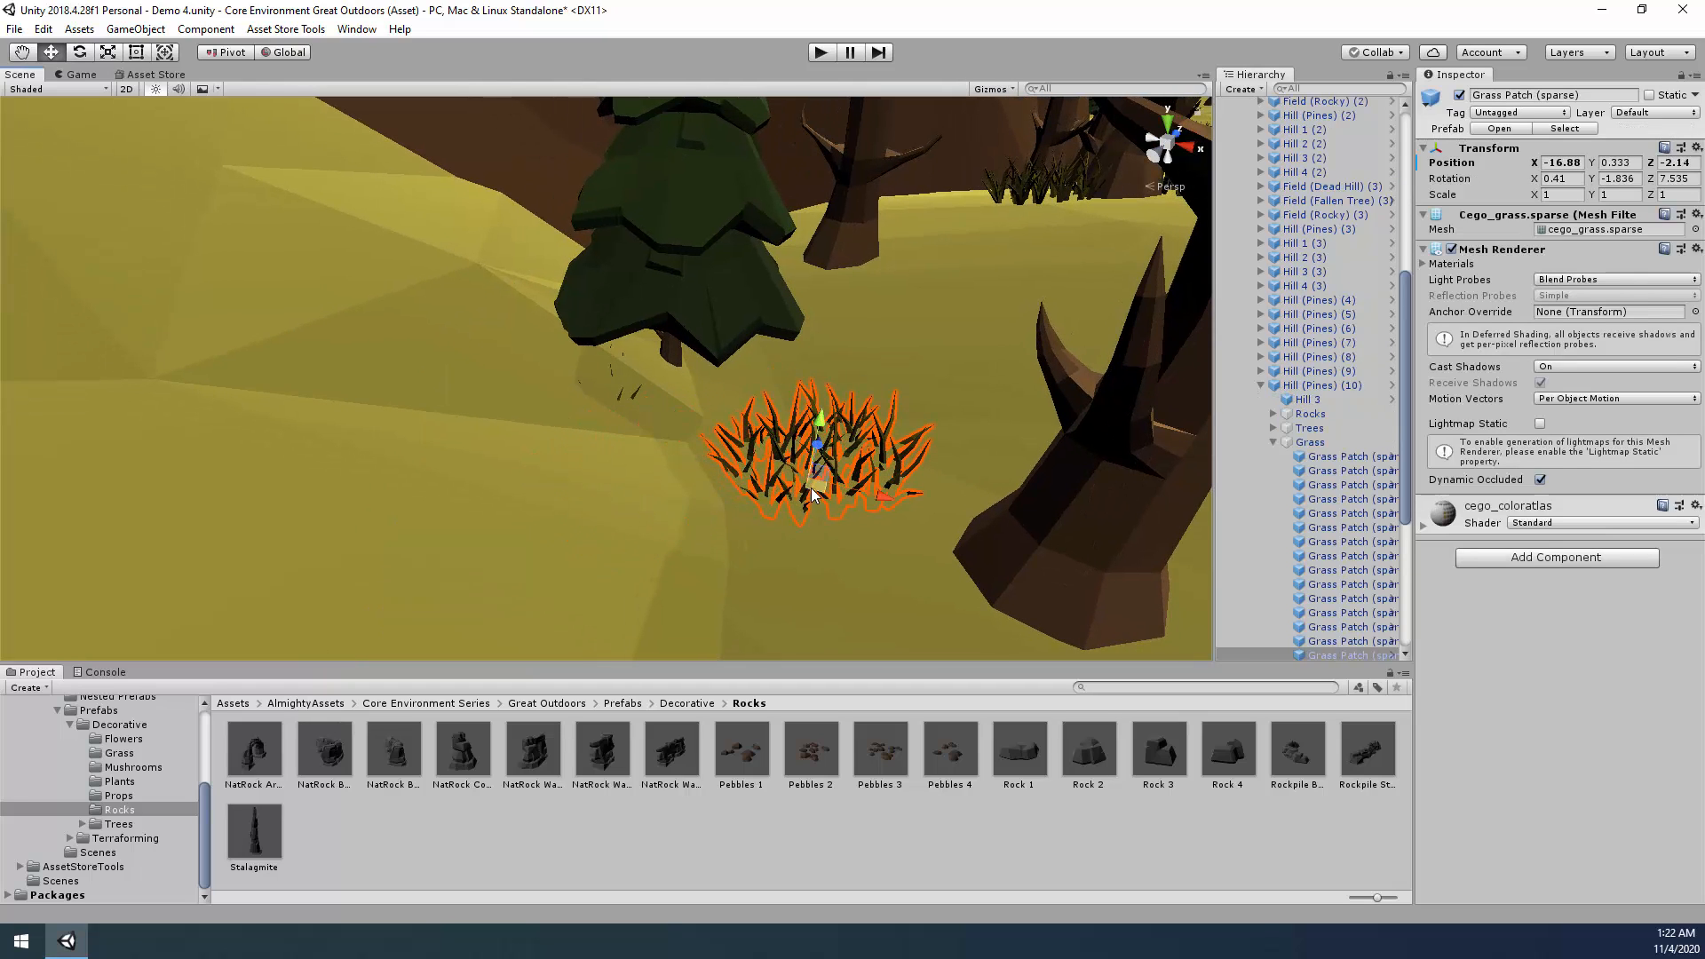
Move the second buried grass patch, just behind the first, across the slope to about X -22.21, Z -1.06.
left_click_drag(907, 435, 938, 435, "alt")
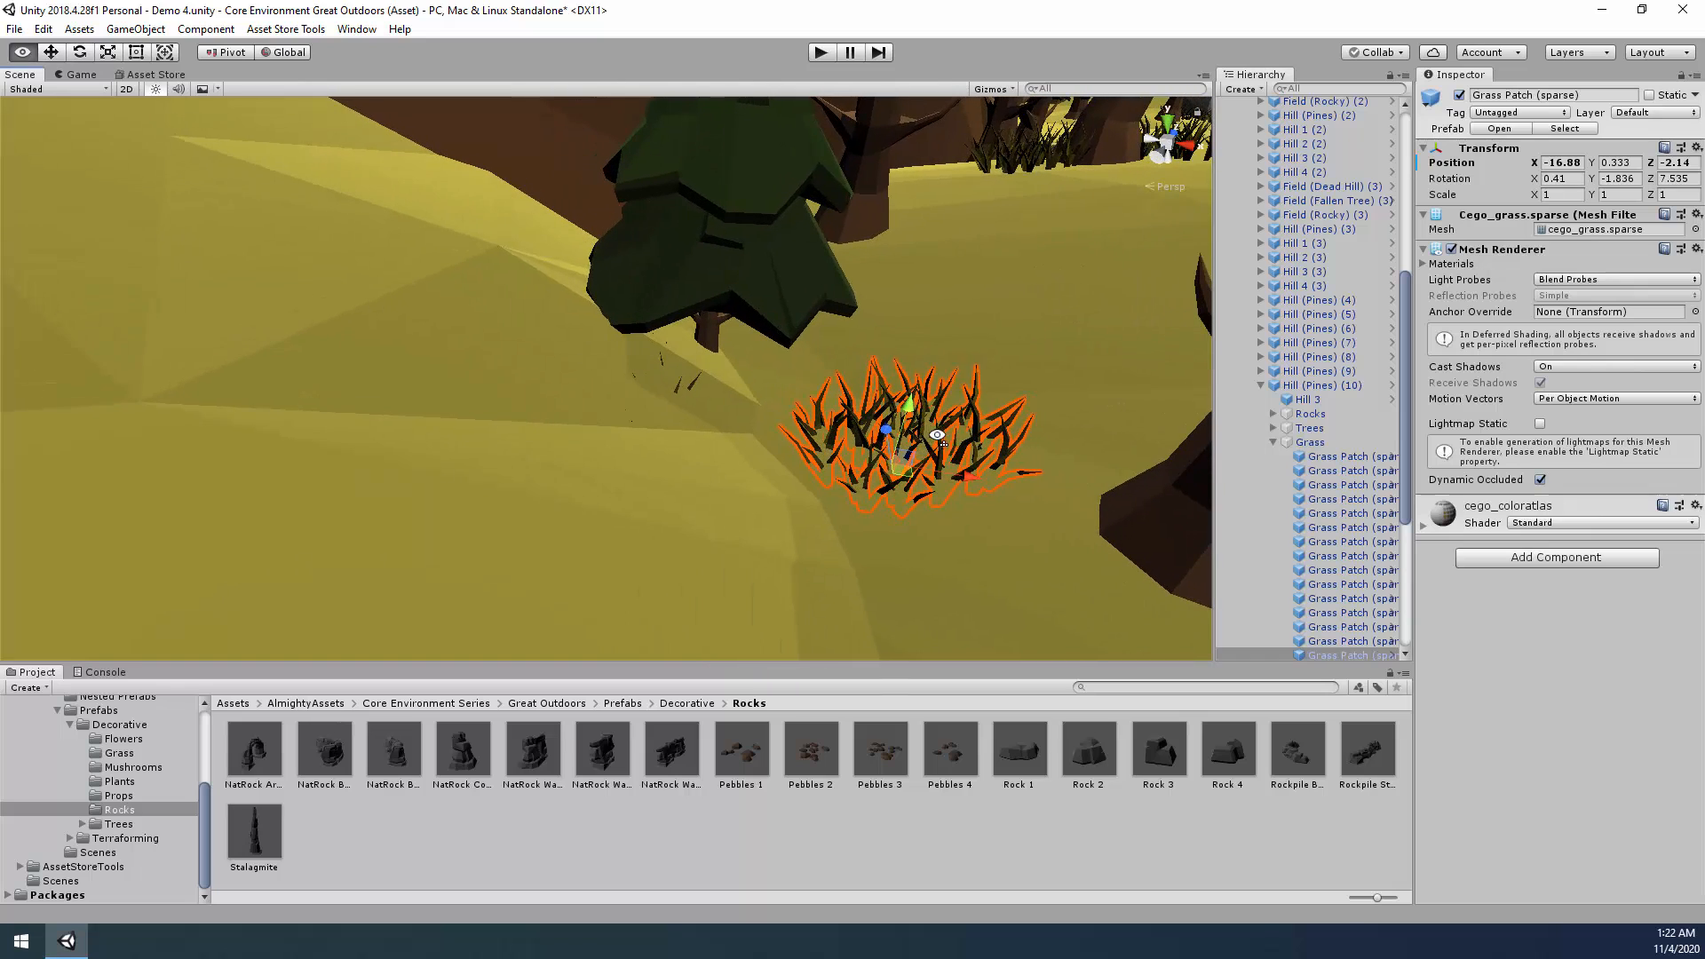
left_click(674, 389)
left_click(674, 389)
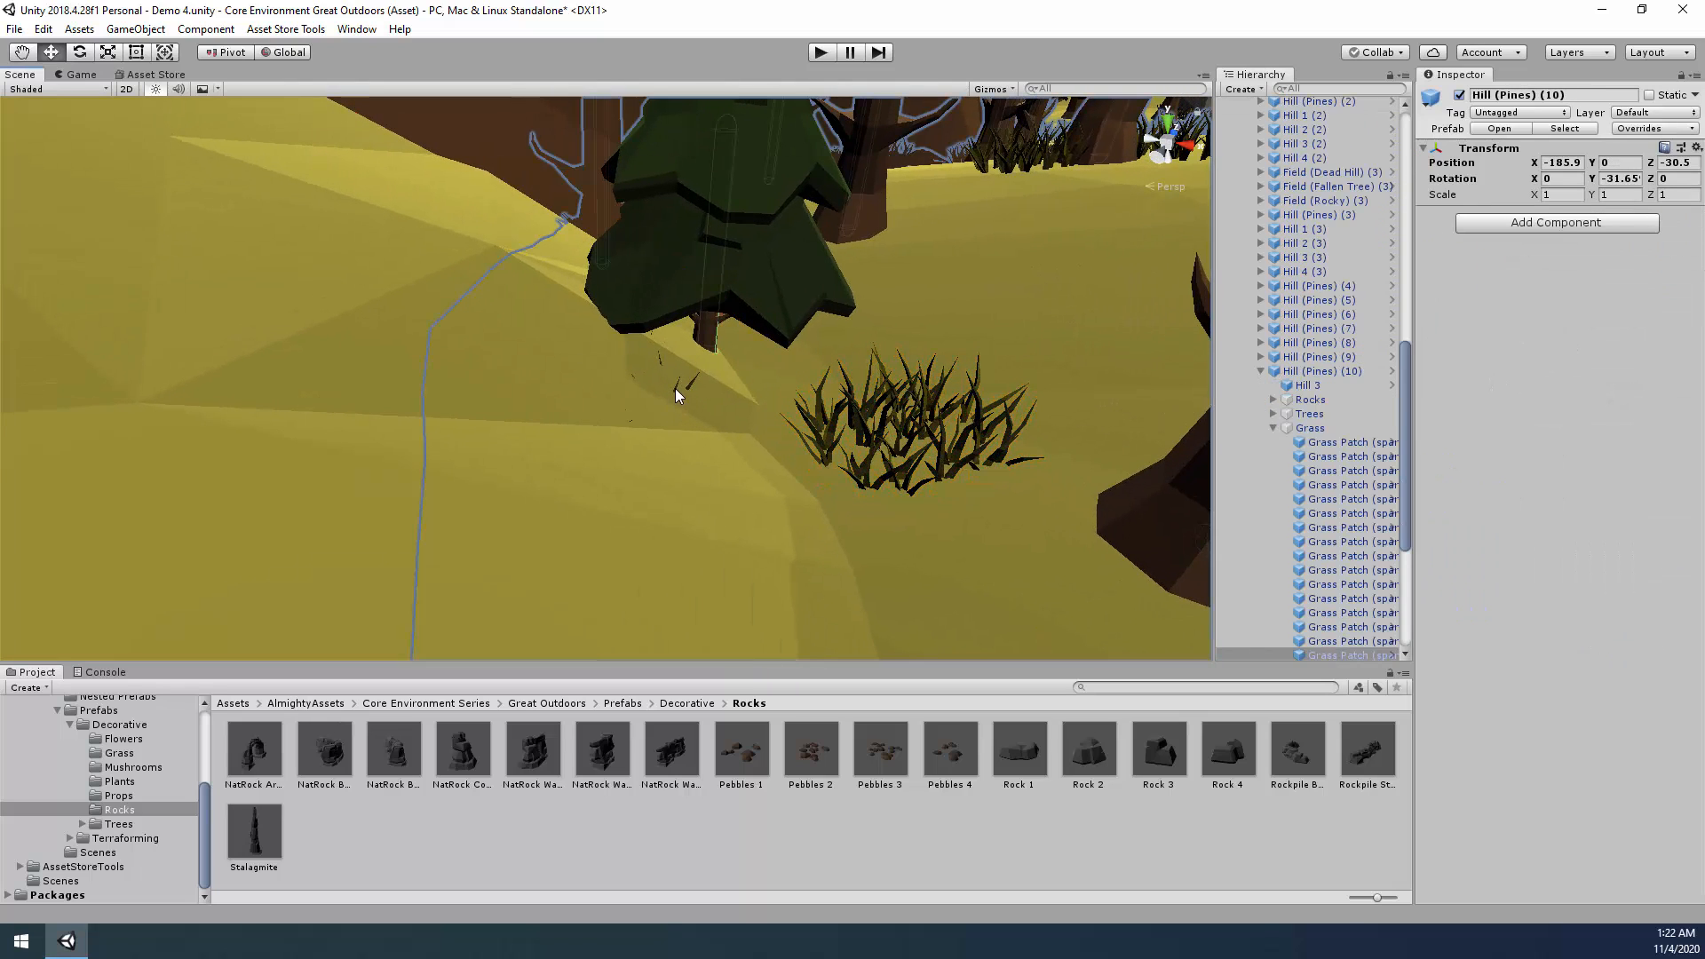
left_click(673, 389)
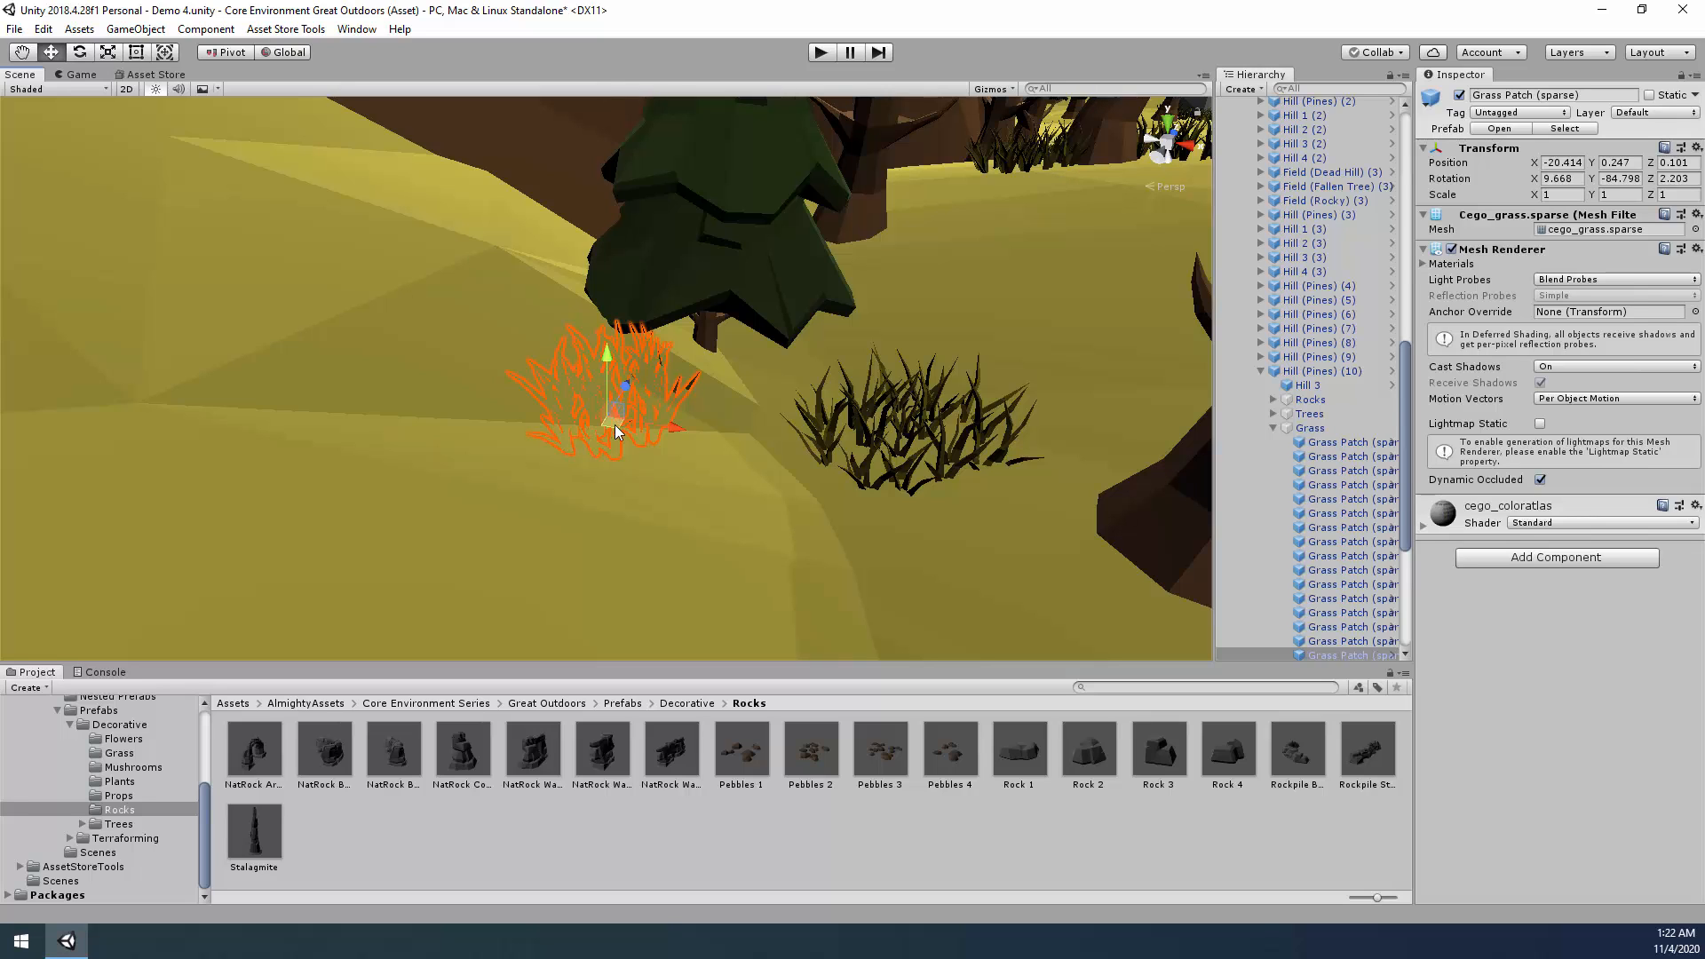
left_click_drag(615, 425, 816, 402)
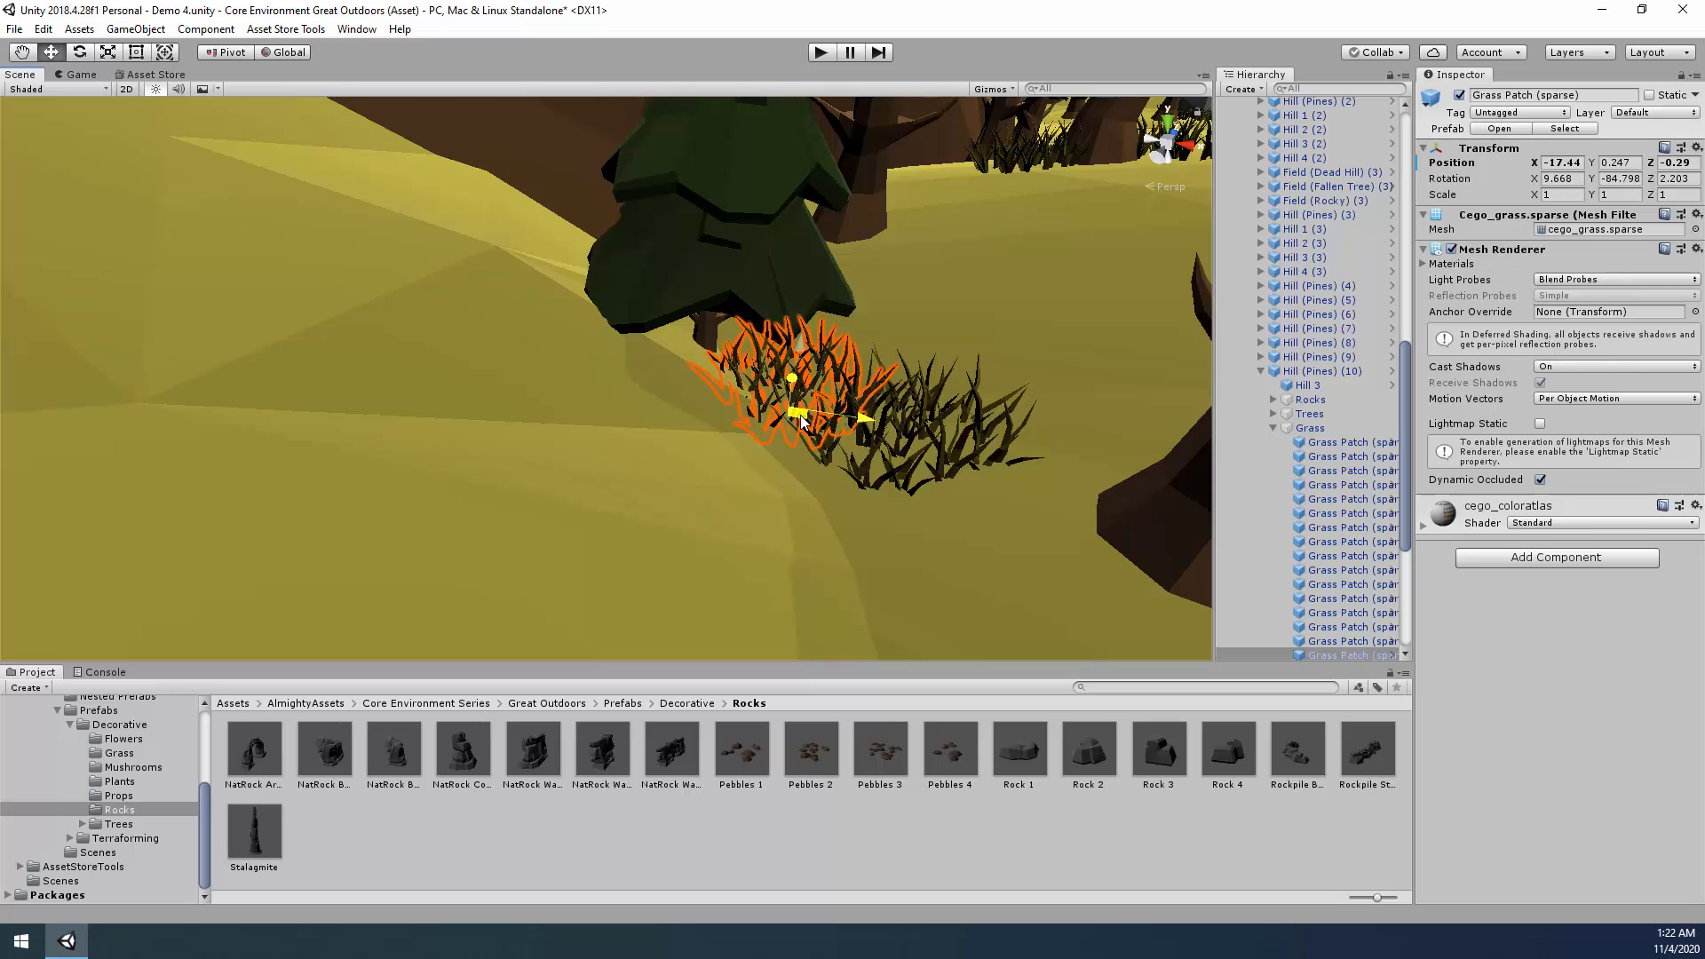
left_click_drag(506, 487, 513, 485)
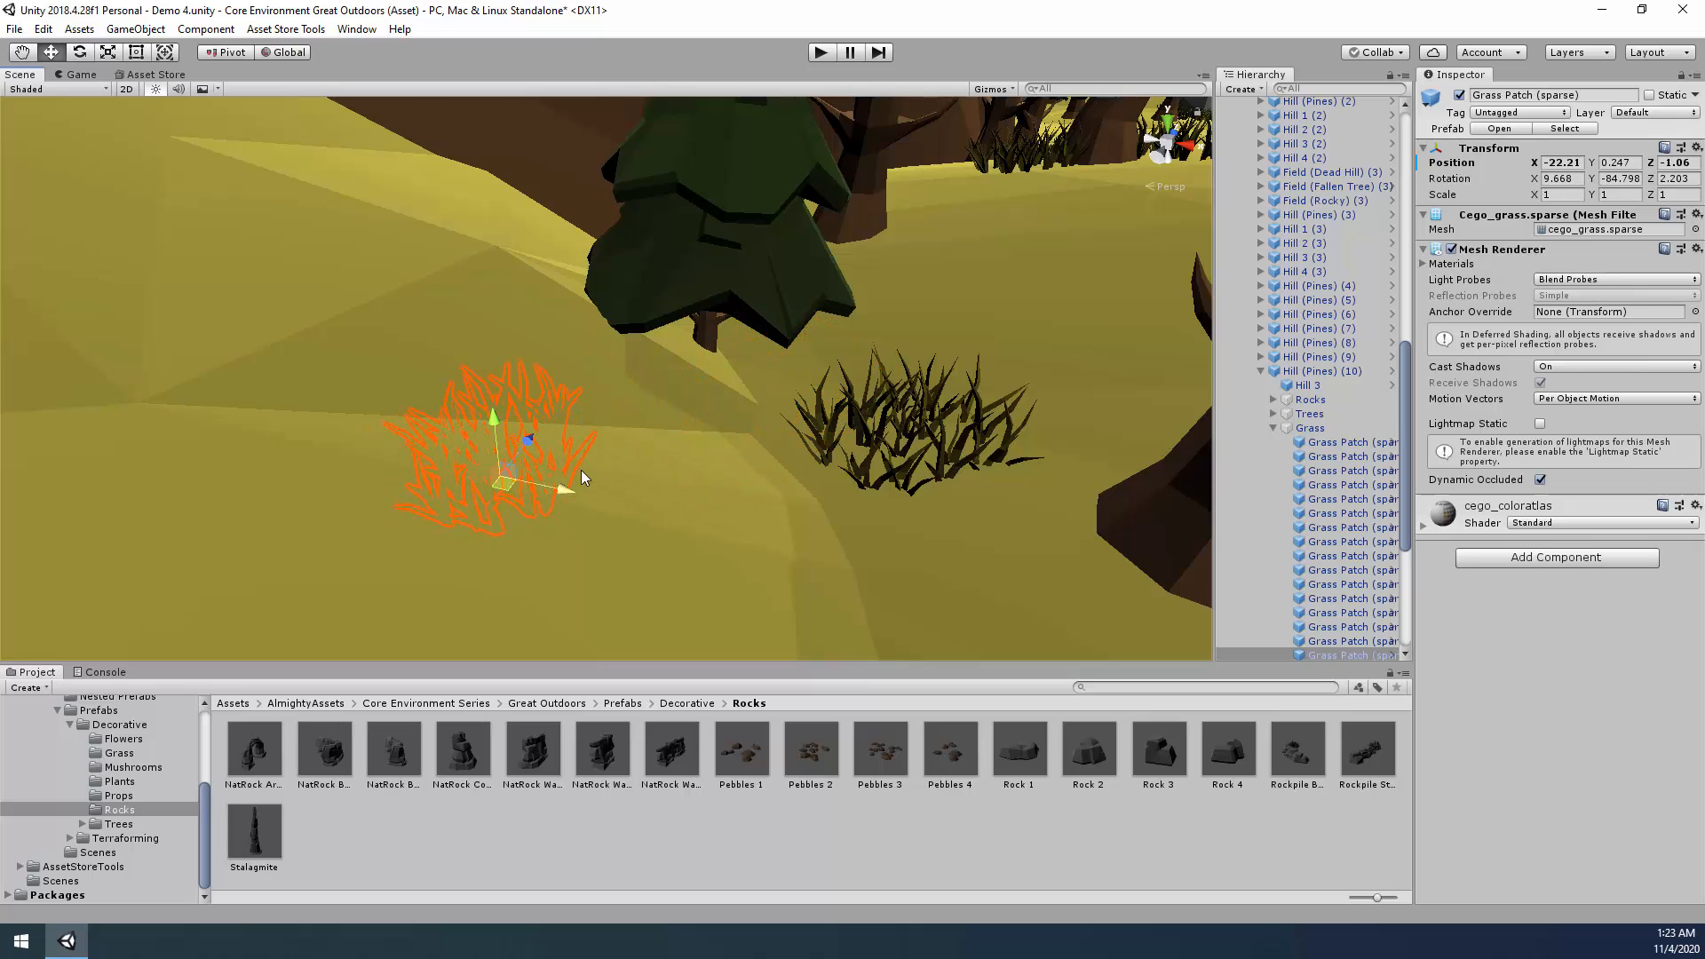
Shift the short pine in Hill (Pines) (10) away from the slope it is sunk into.
right_click_drag(913, 413, 962, 332)
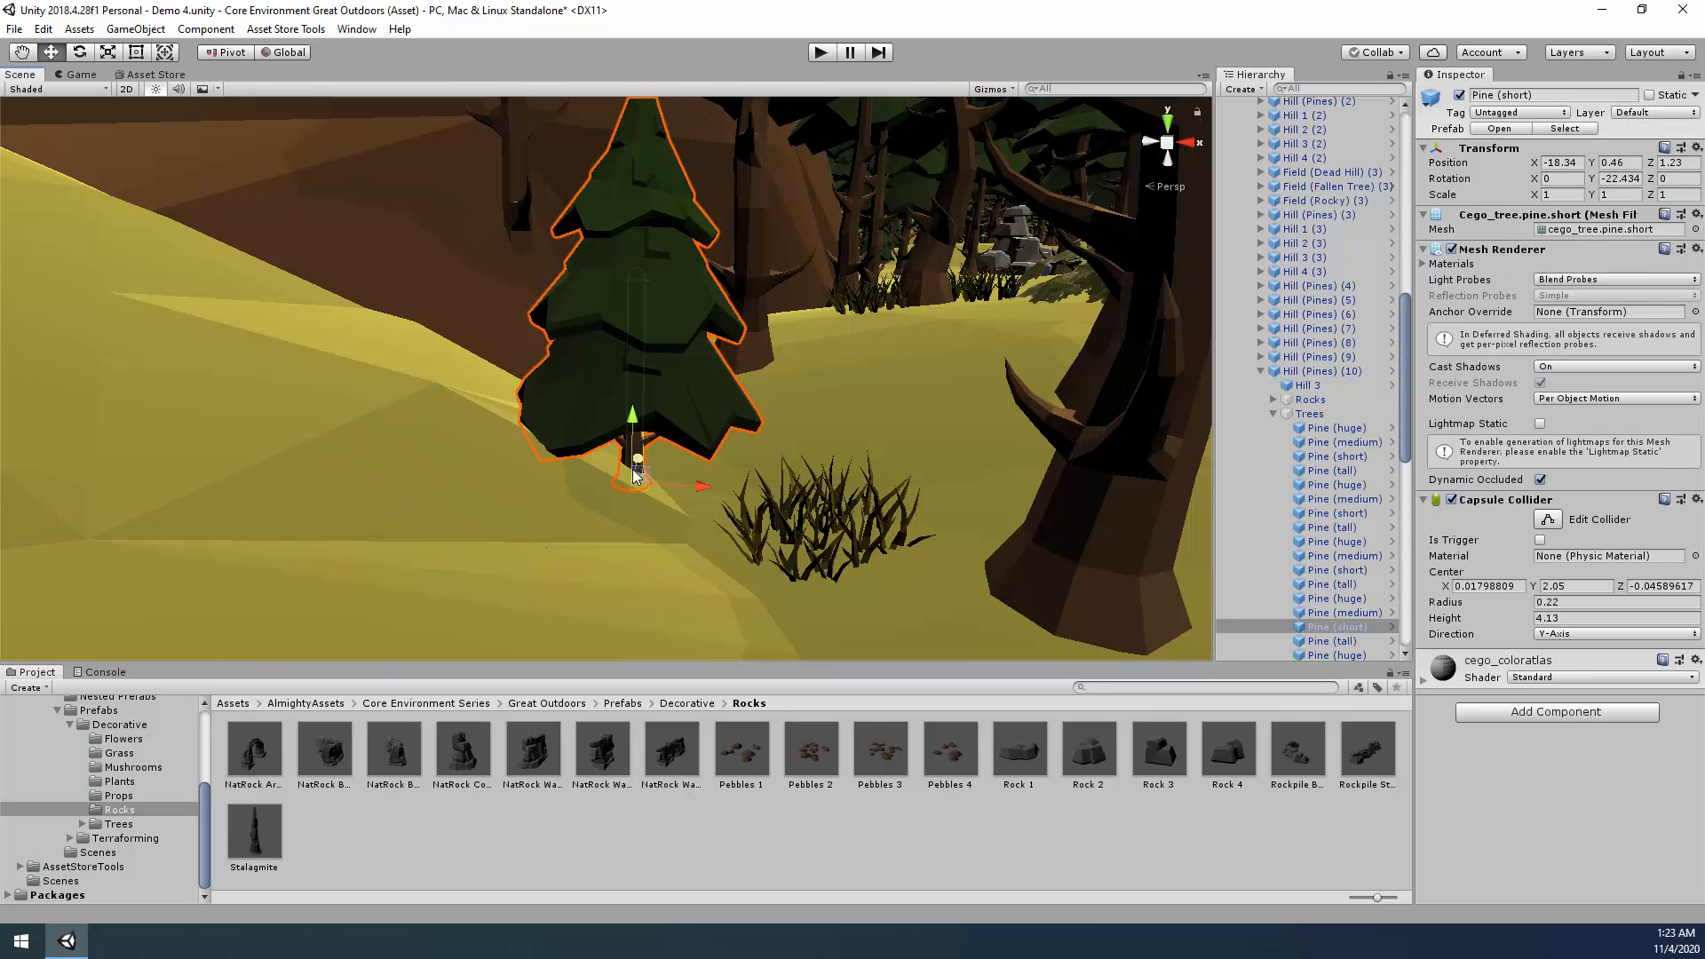
left_click_drag(640, 493, 727, 444)
Move the tall pine at the mountain's edge next to the short pine, at X -17.65, Y 0.46, Z 4.11.
right_click_drag(726, 444, 984, 455)
left_click(651, 361)
left_click(659, 352)
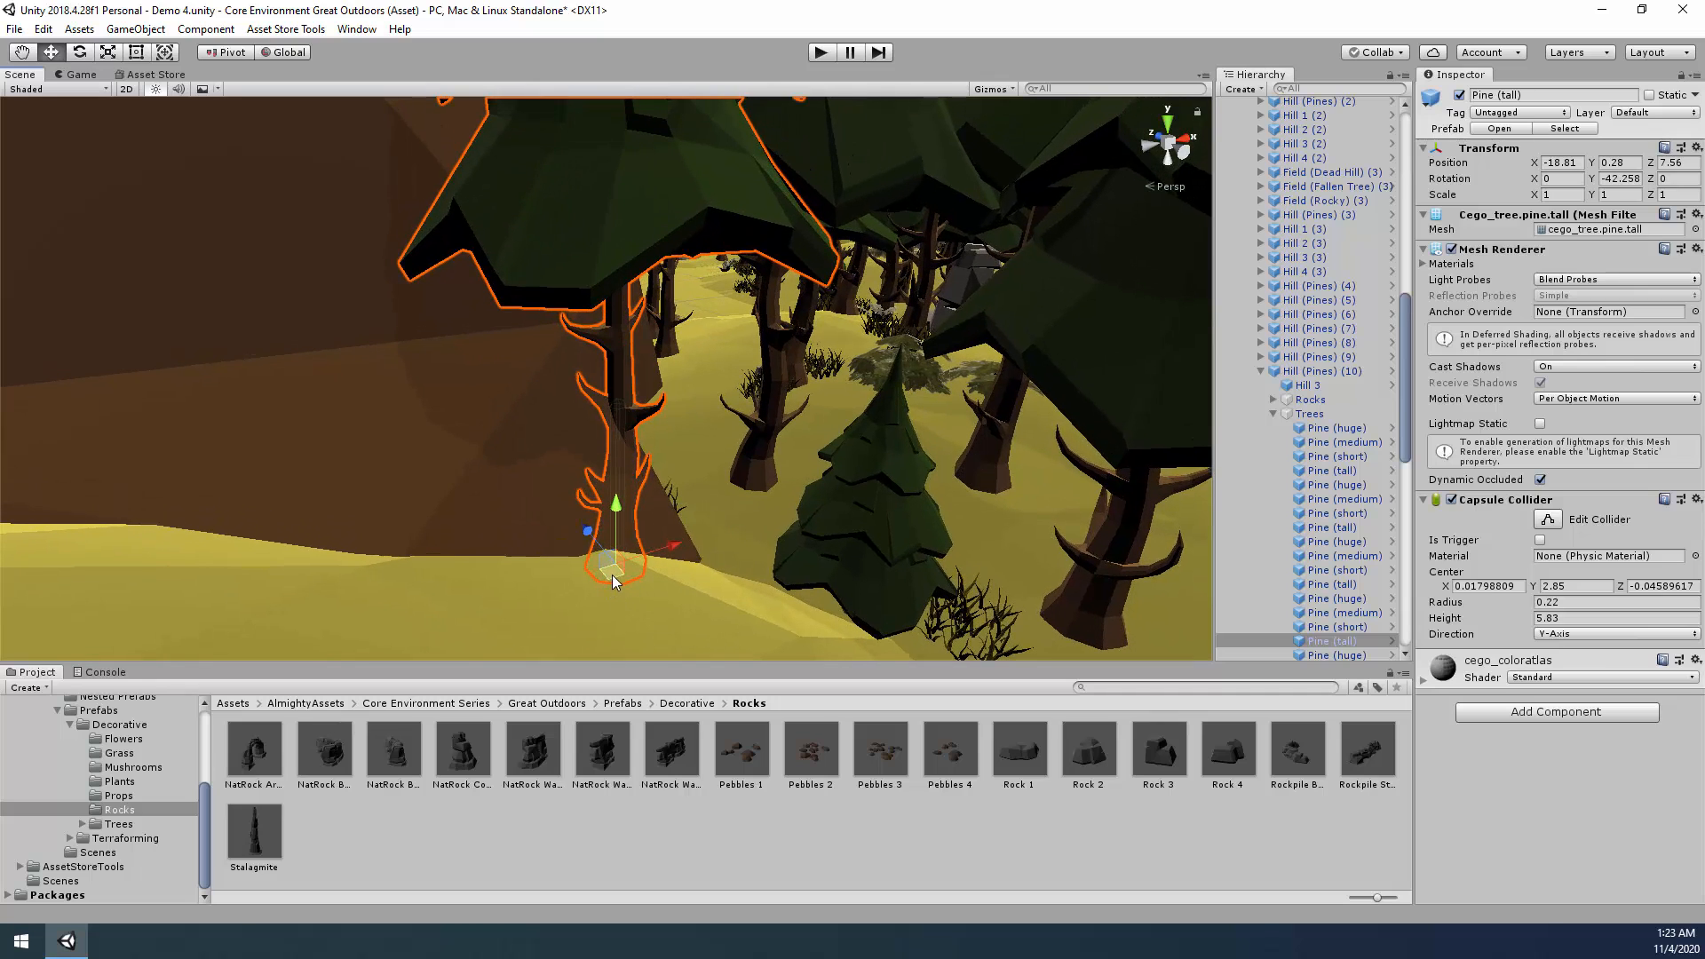
left_click_drag(611, 574, 723, 610)
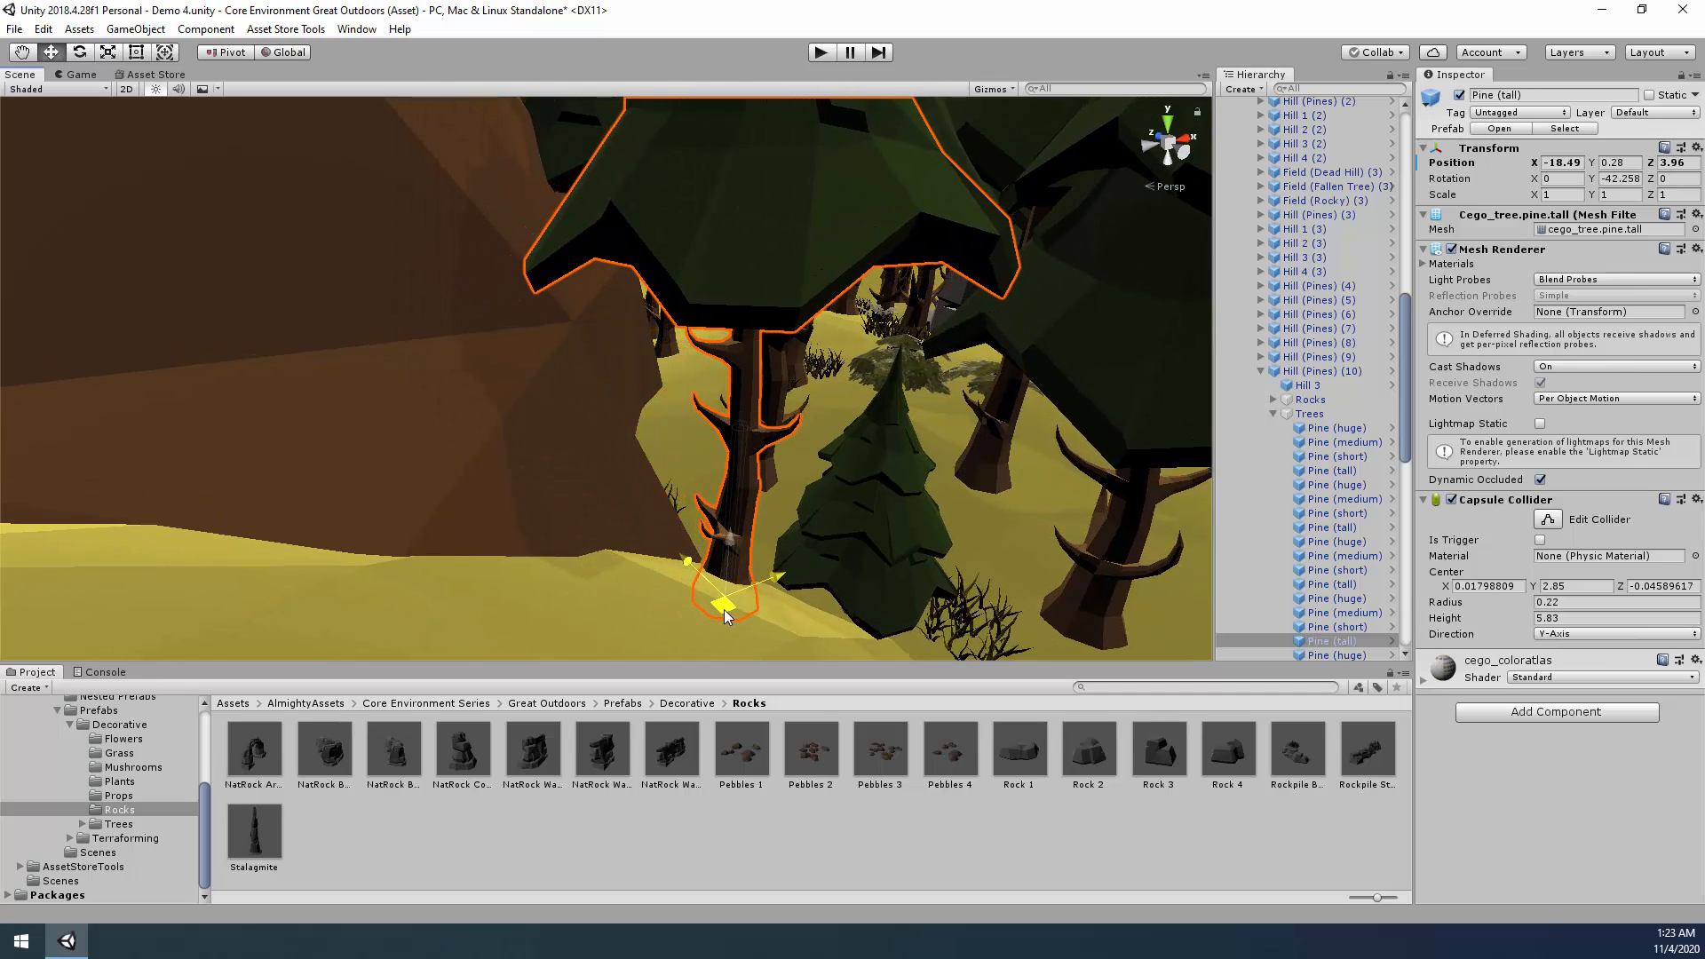
right_click_drag(737, 487, 380, 530)
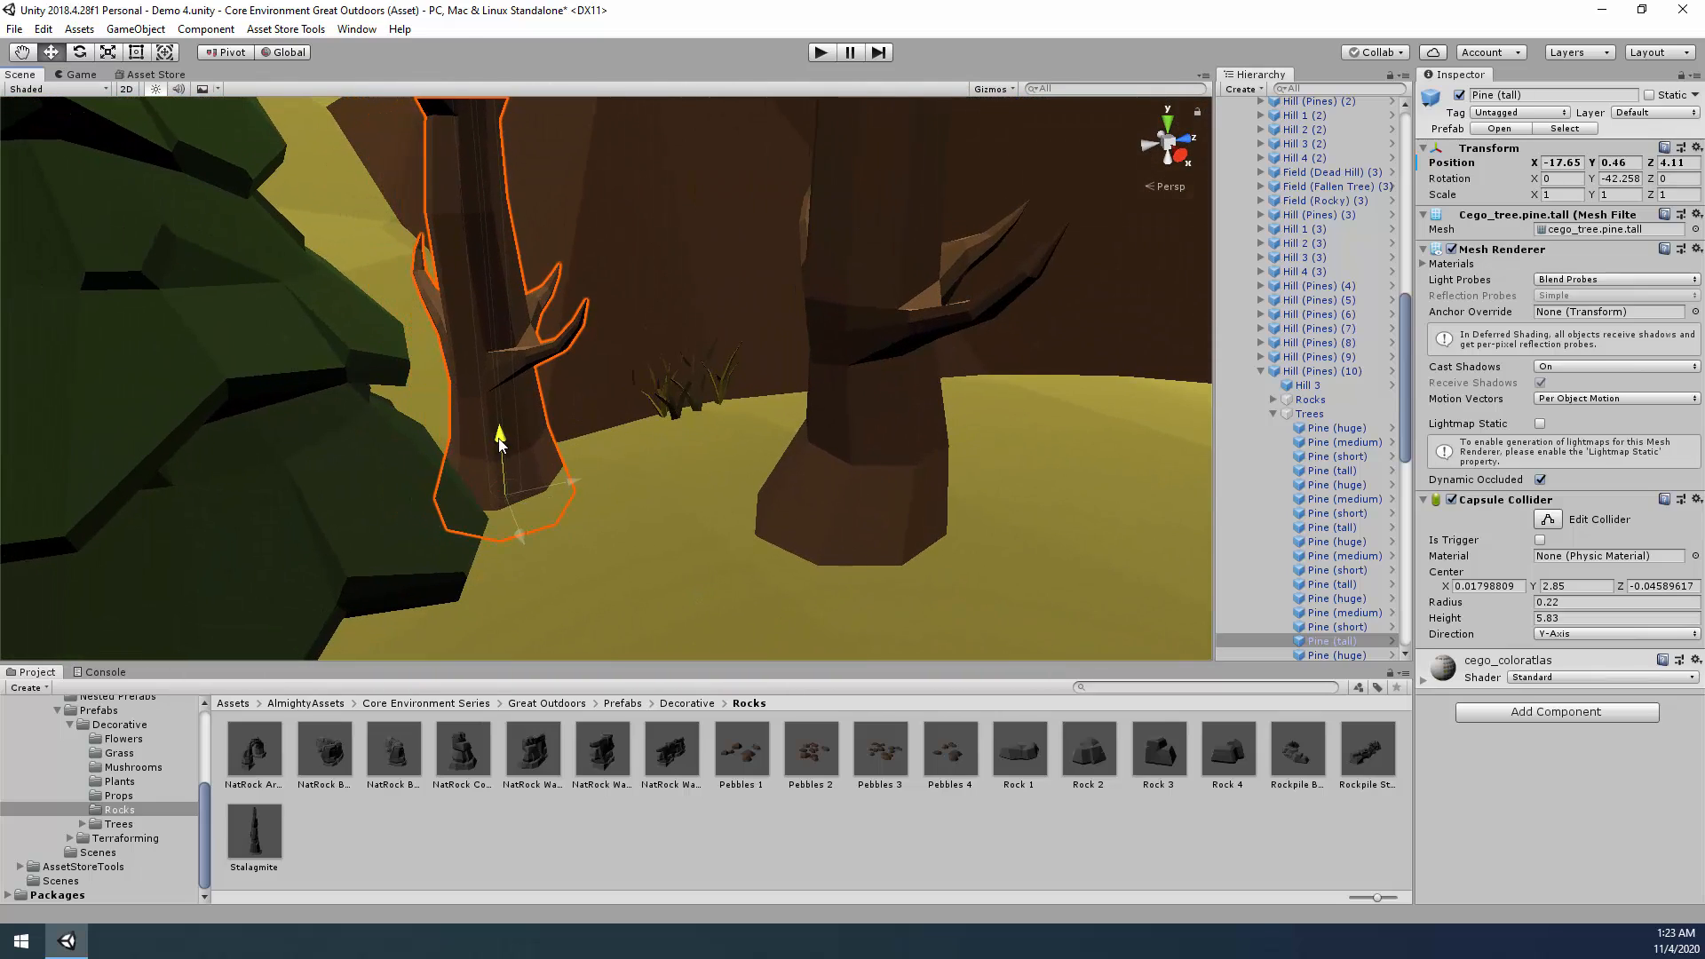
right_click_drag(832, 468, 708, 483)
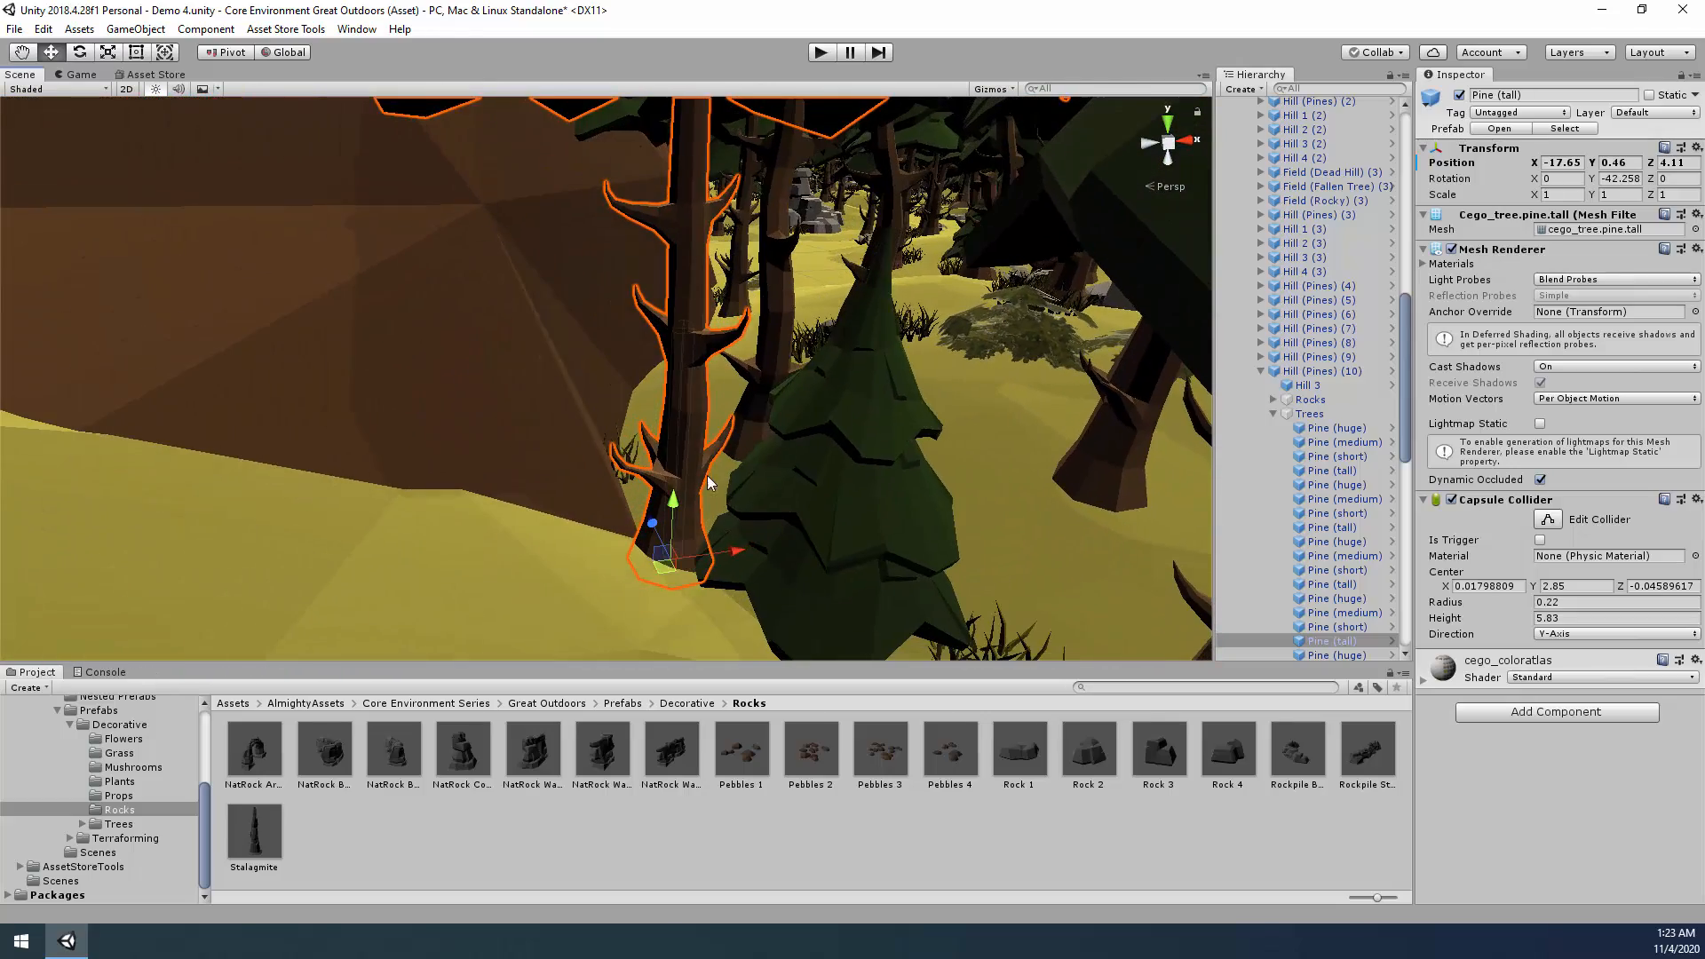
Move the huge pine in Hill (Pines) (10) off the mountain slope to about X 22.55, Z 21.99.
left_click(569, 430)
right_click_drag(569, 430, 826, 429)
left_click(948, 842)
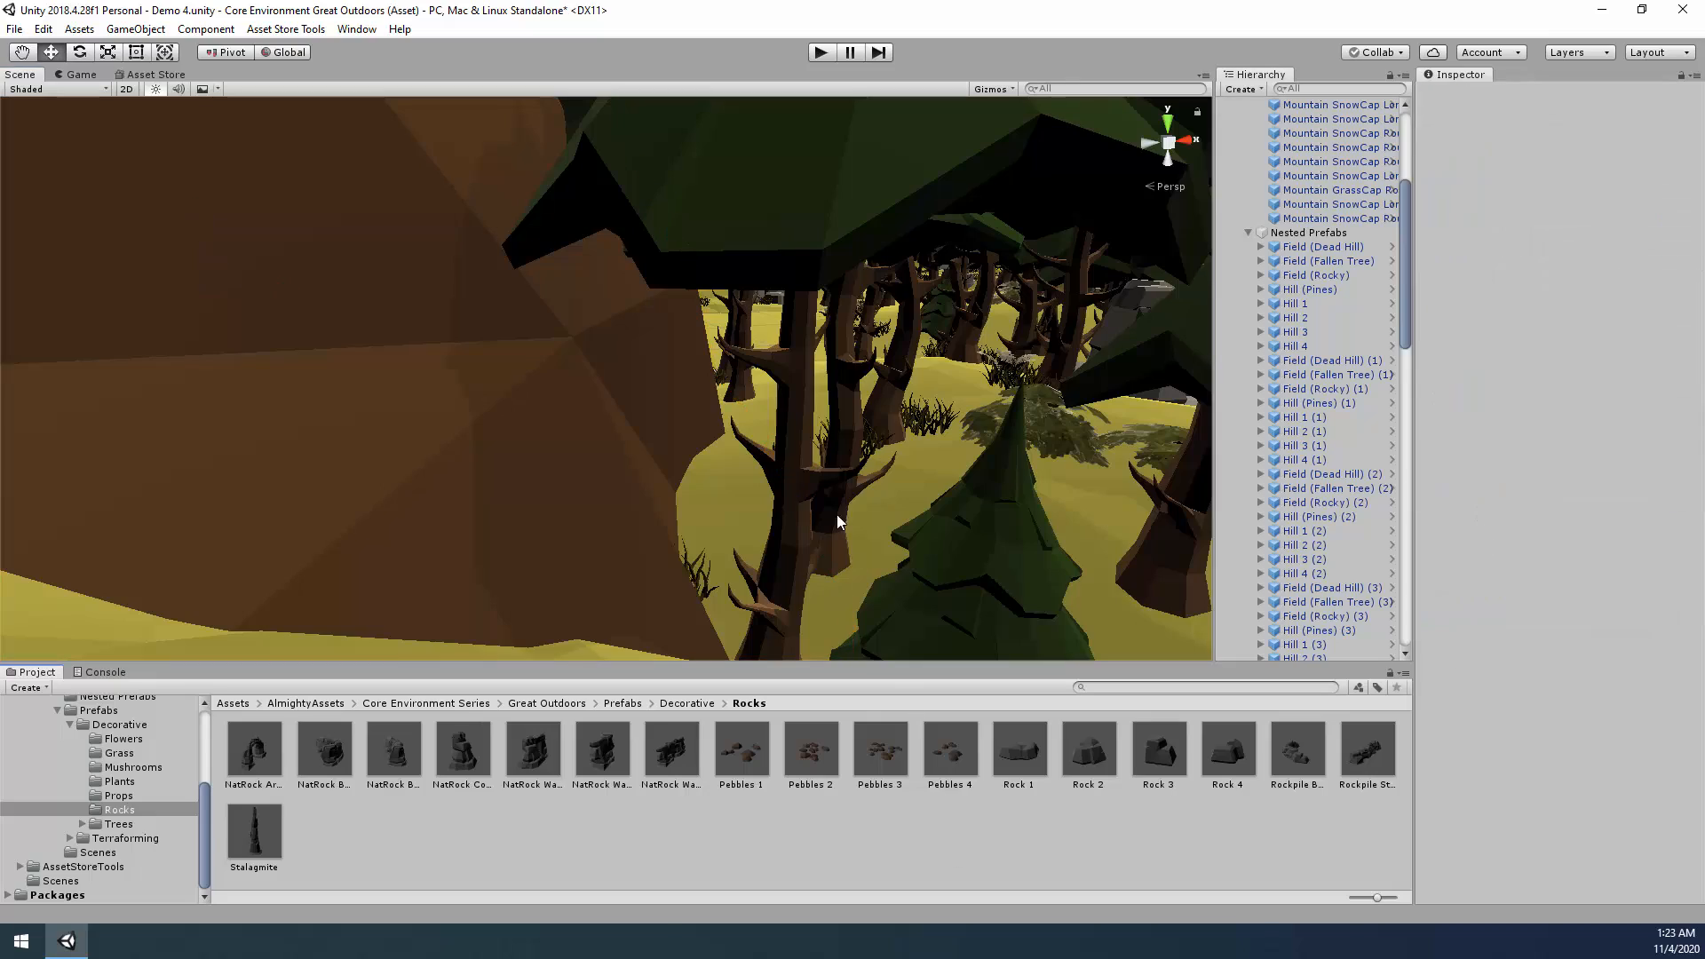
right_click_drag(914, 473, 971, 465)
left_click(753, 291)
key("f")
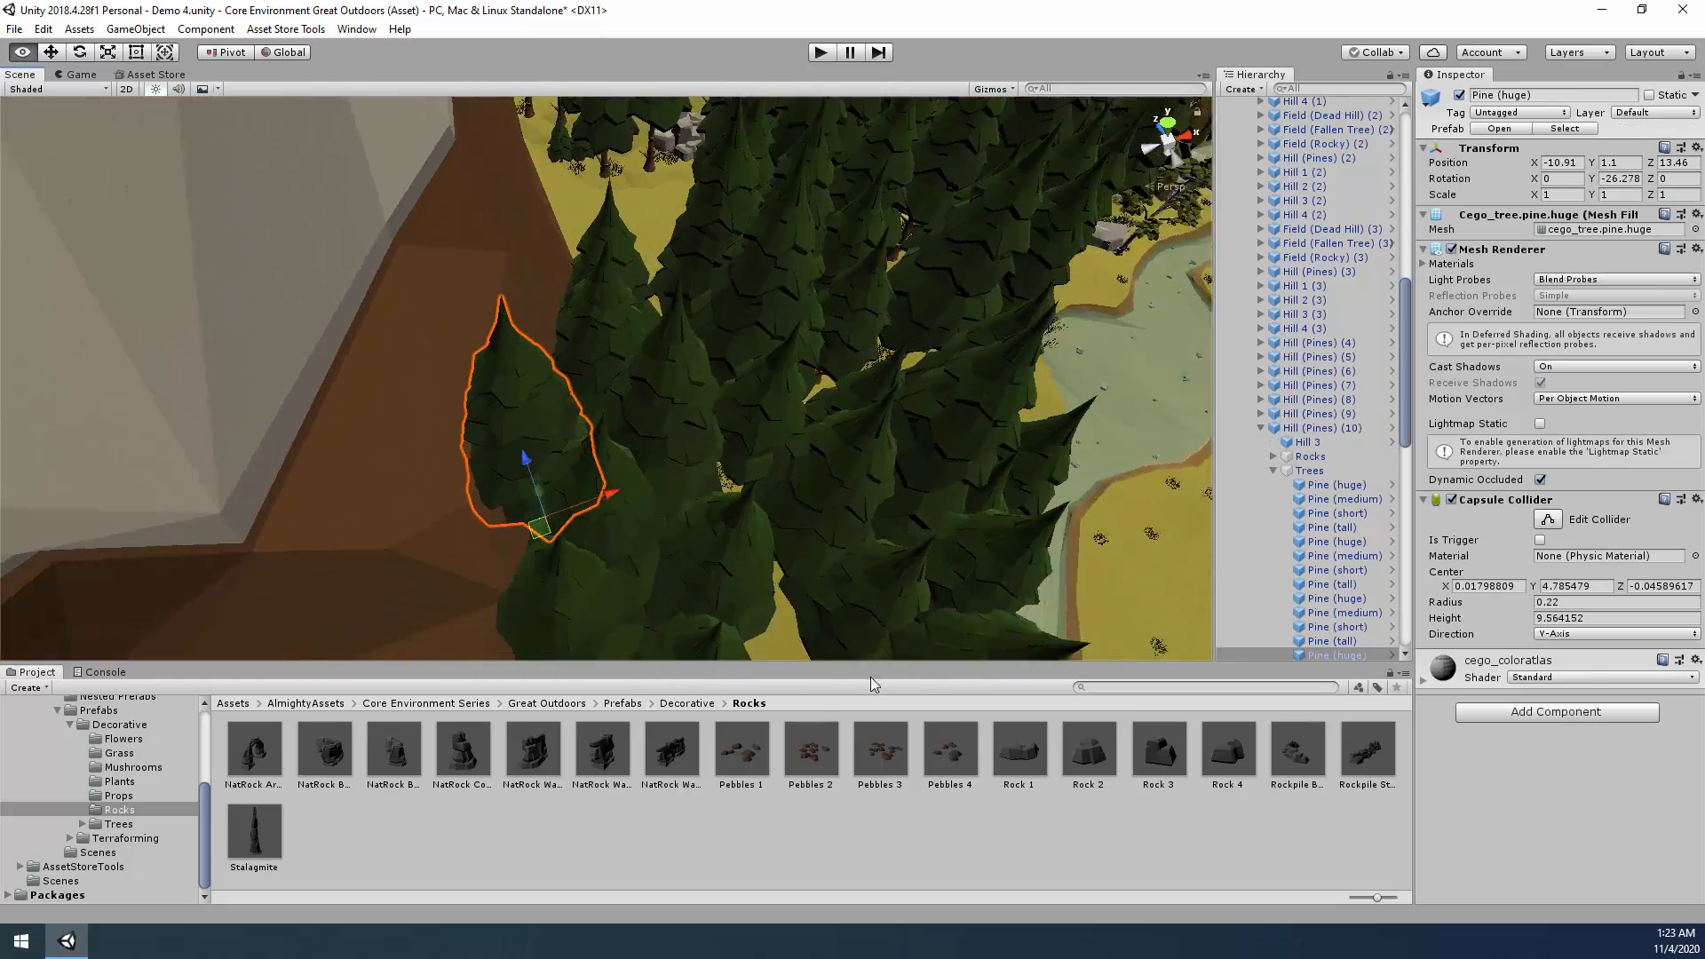
right_click_drag(1025, 459, 619, 459)
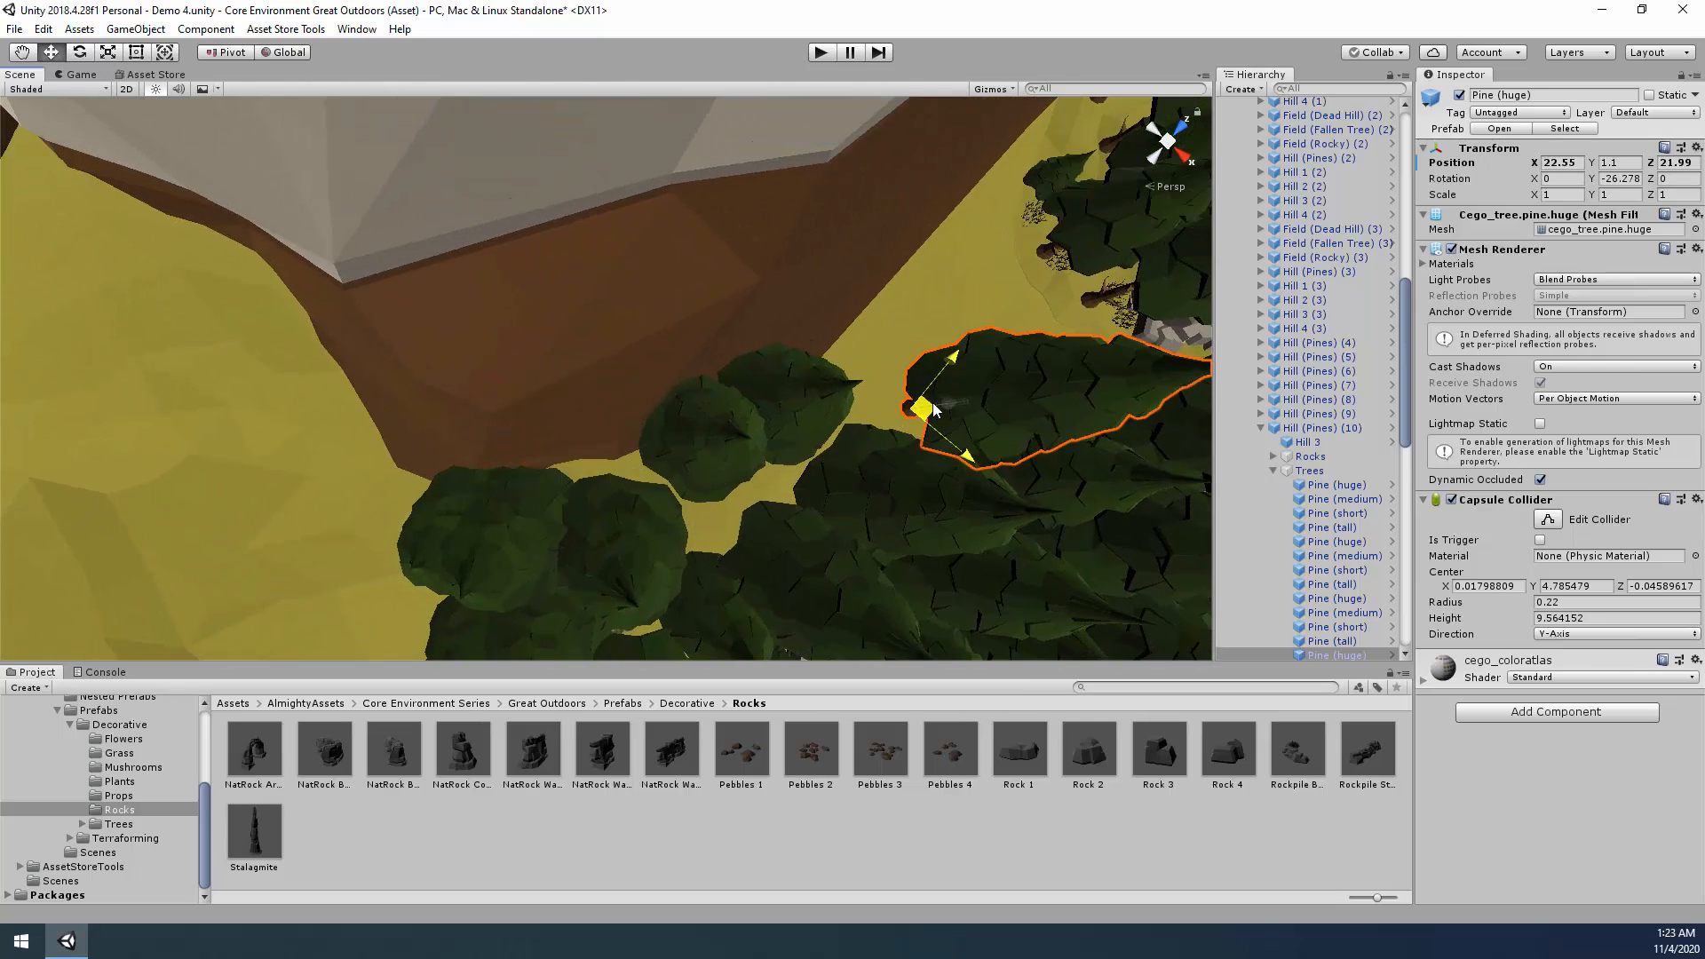
left_click_drag(899, 396, 889, 389)
Move the short oak in Hill 1 (5) out of the mountainside to about X 6.17, Z 8.88.
right_click_drag(869, 491, 552, 227)
left_click(474, 331)
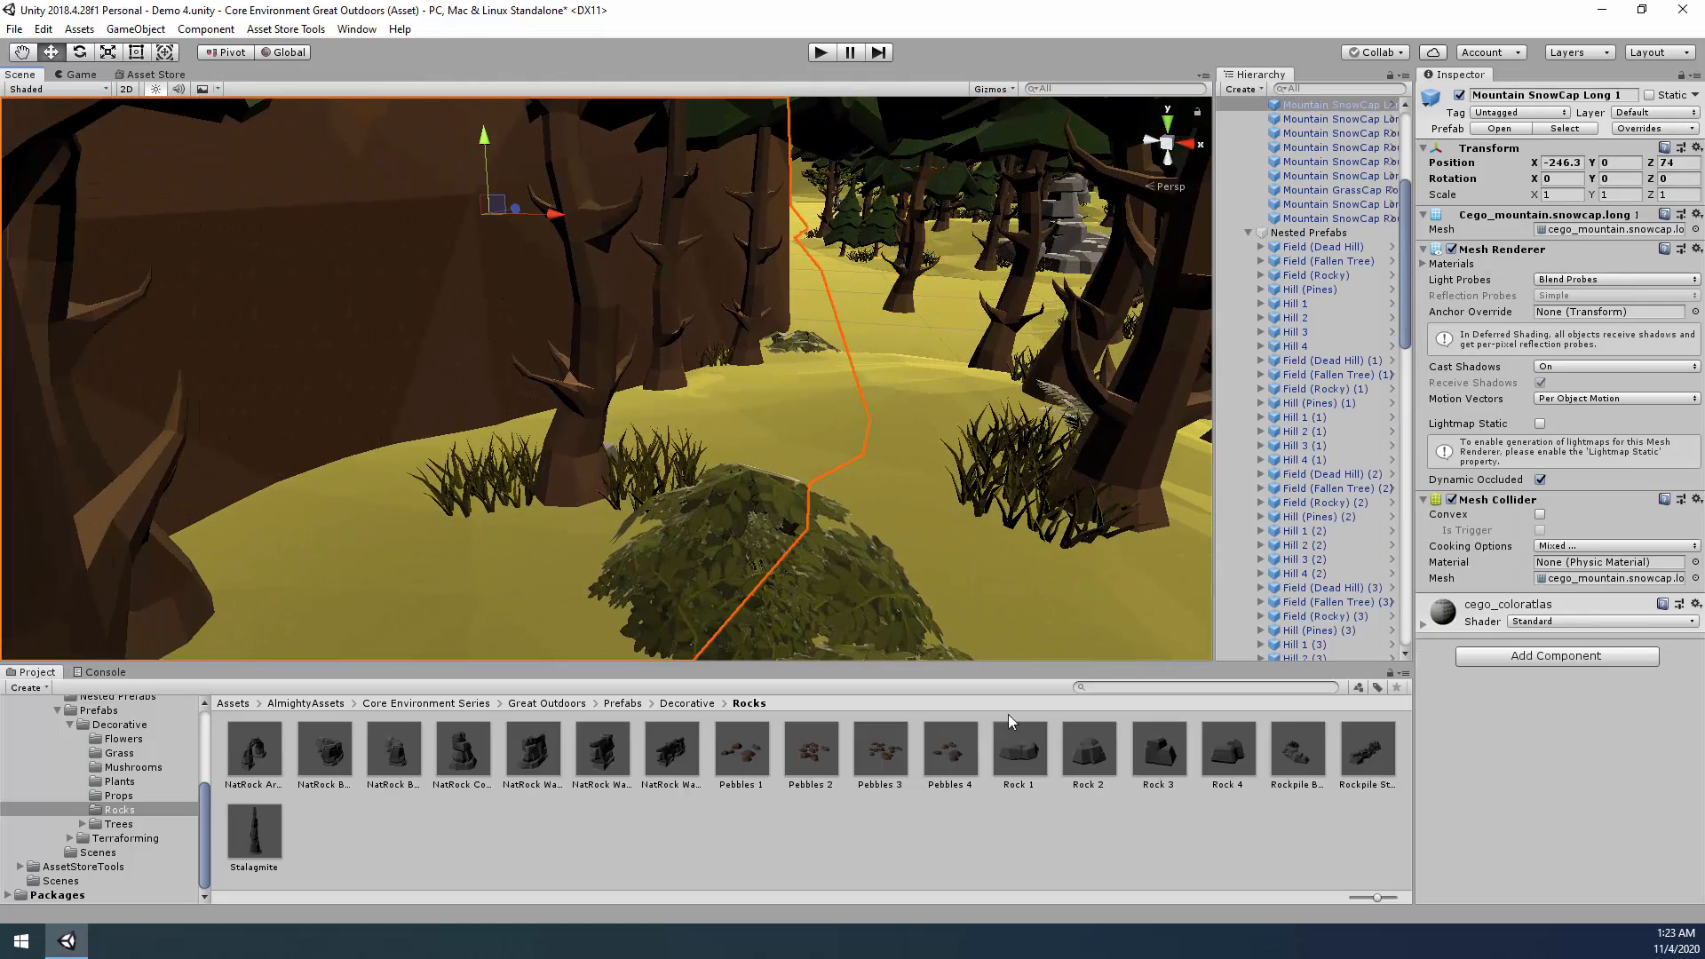
left_click(1010, 836)
left_click(599, 378)
right_click_drag(798, 456, 990, 467)
right_click_drag(1280, 347, 1387, 366)
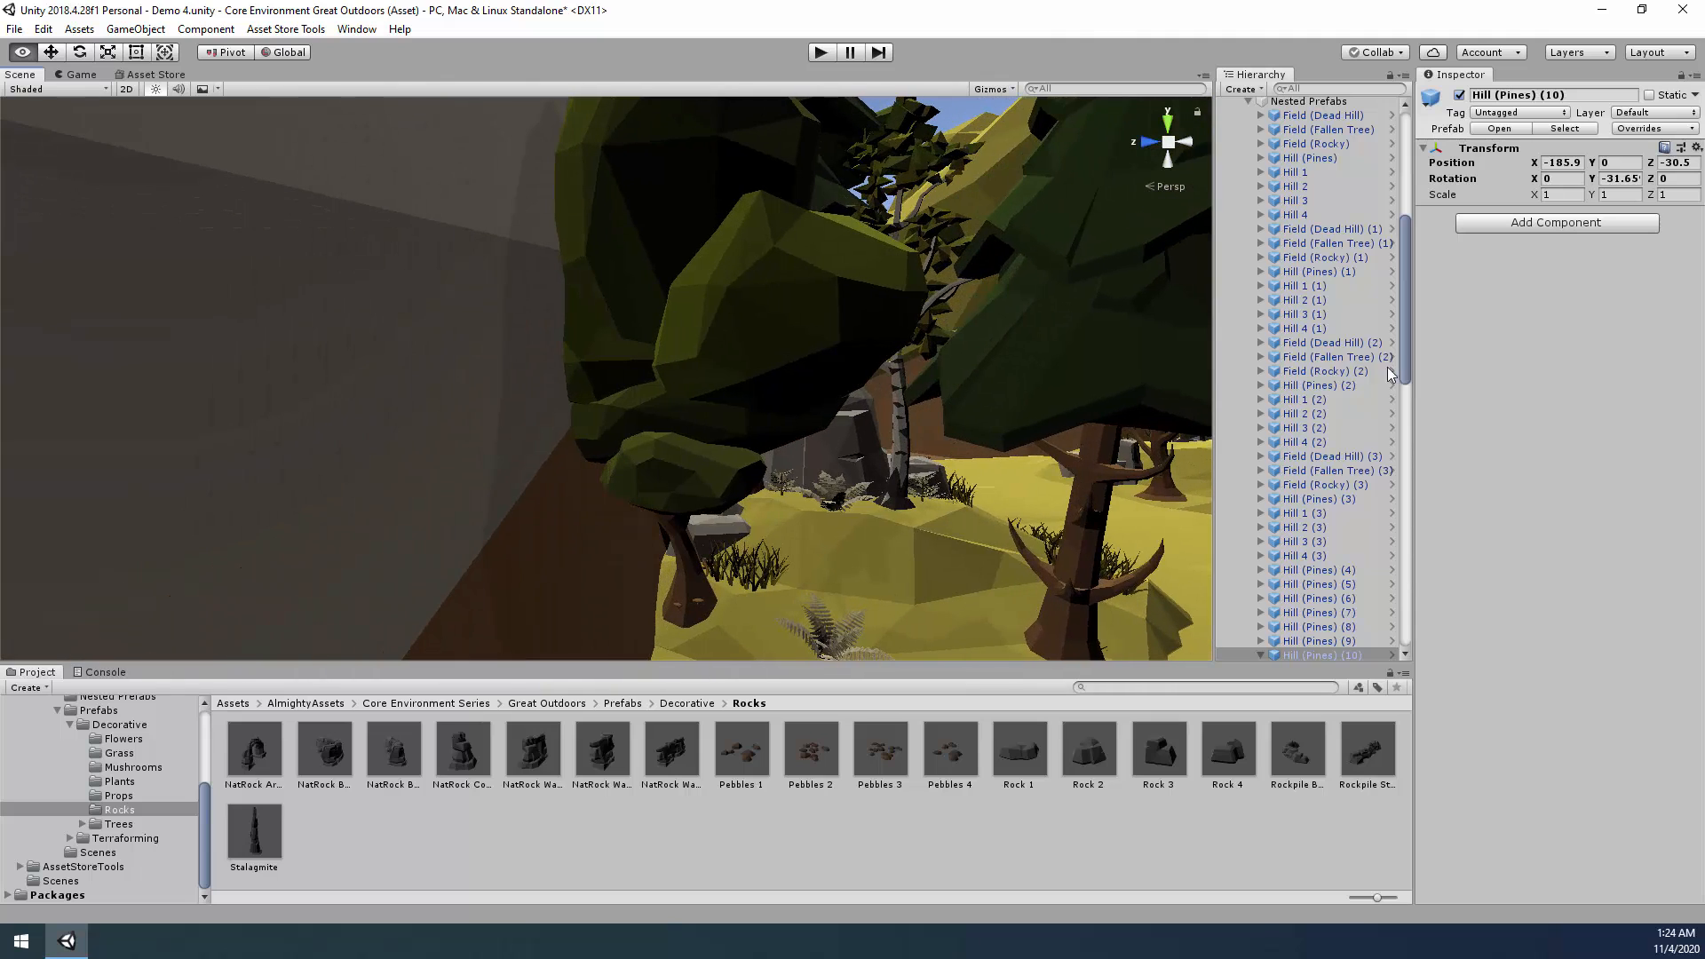
left_click(666, 414)
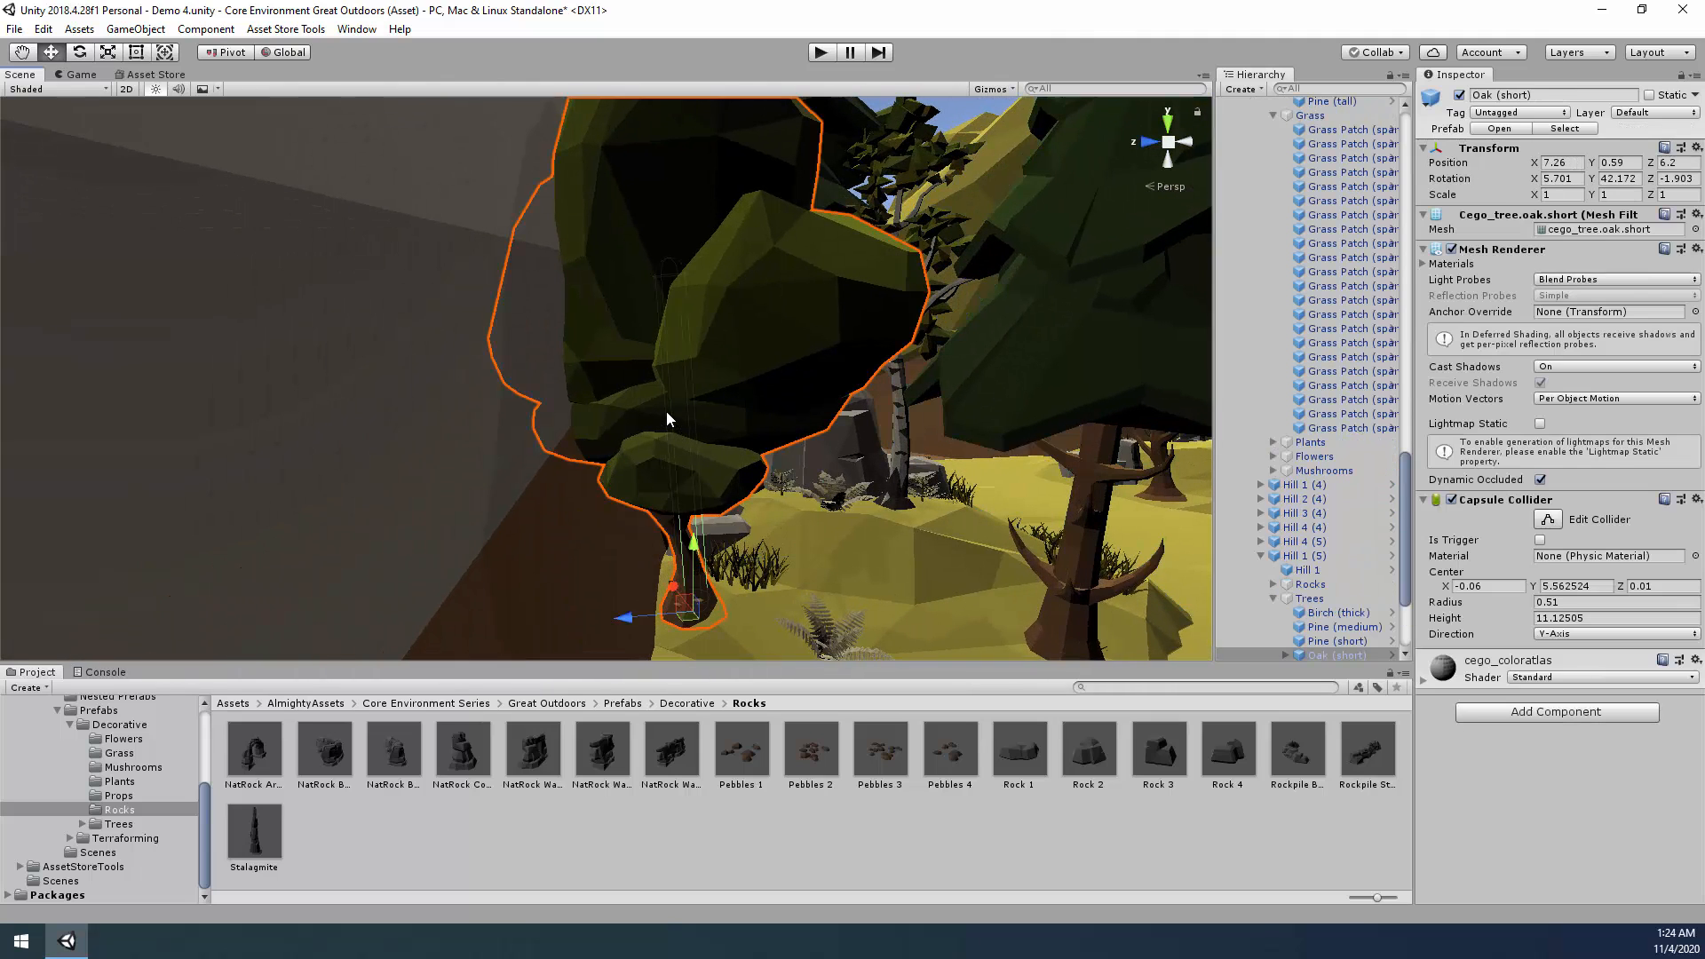
key("f")
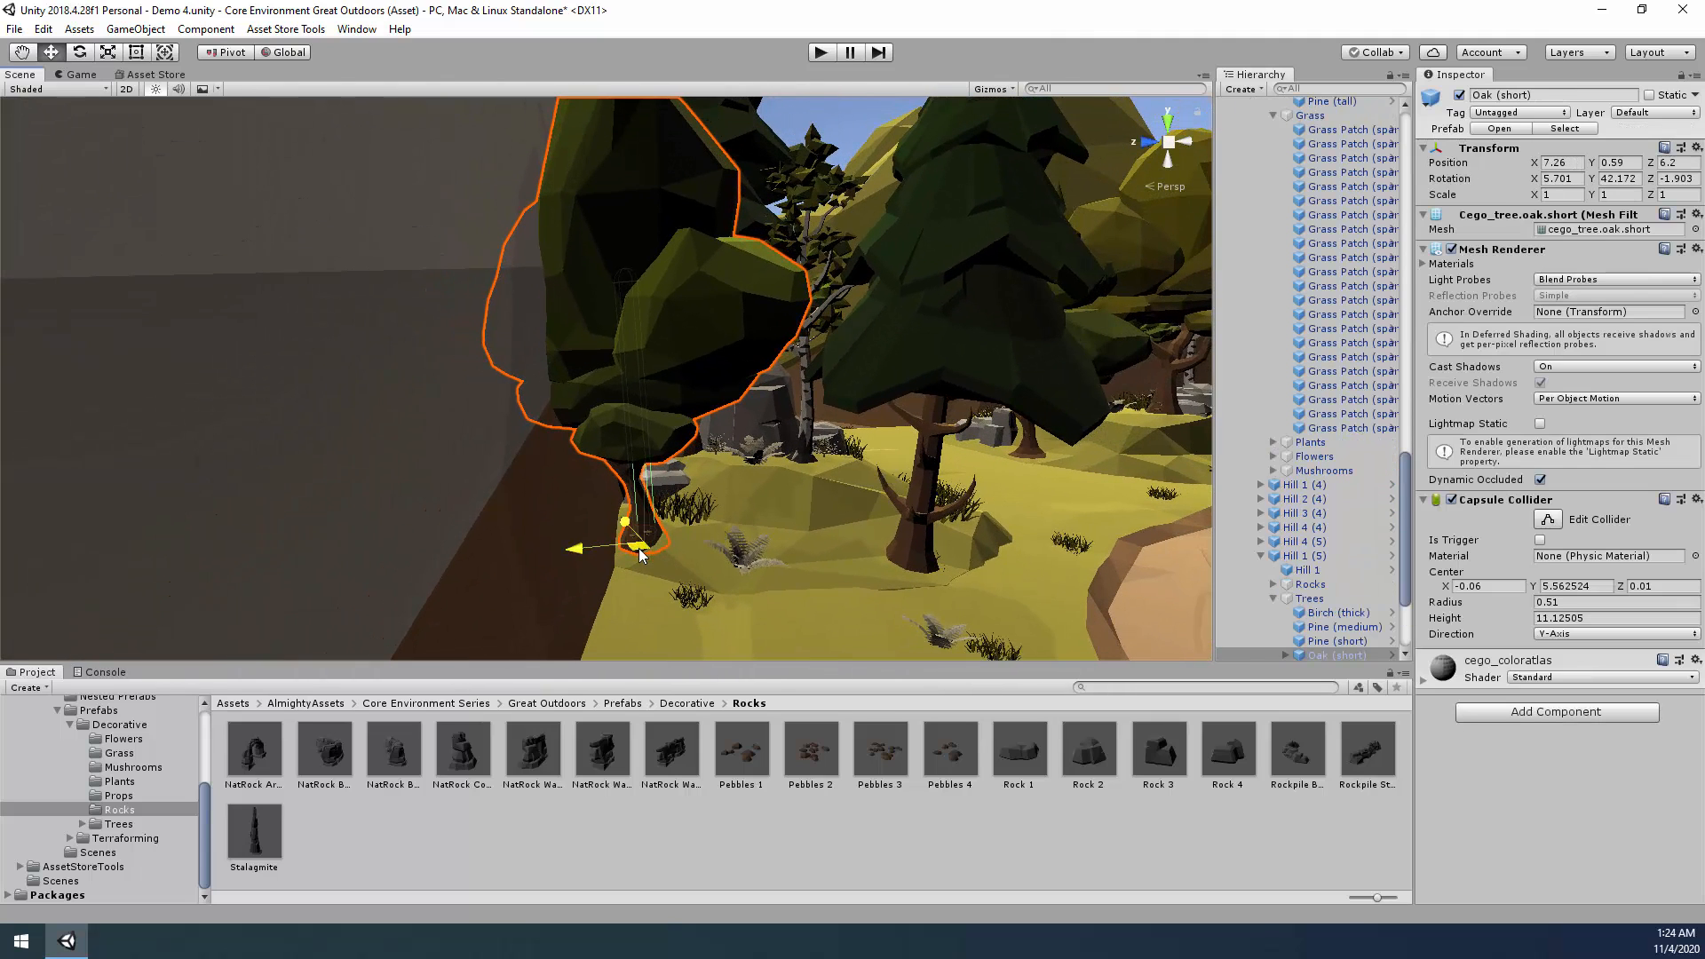
left_click_drag(639, 549, 675, 576)
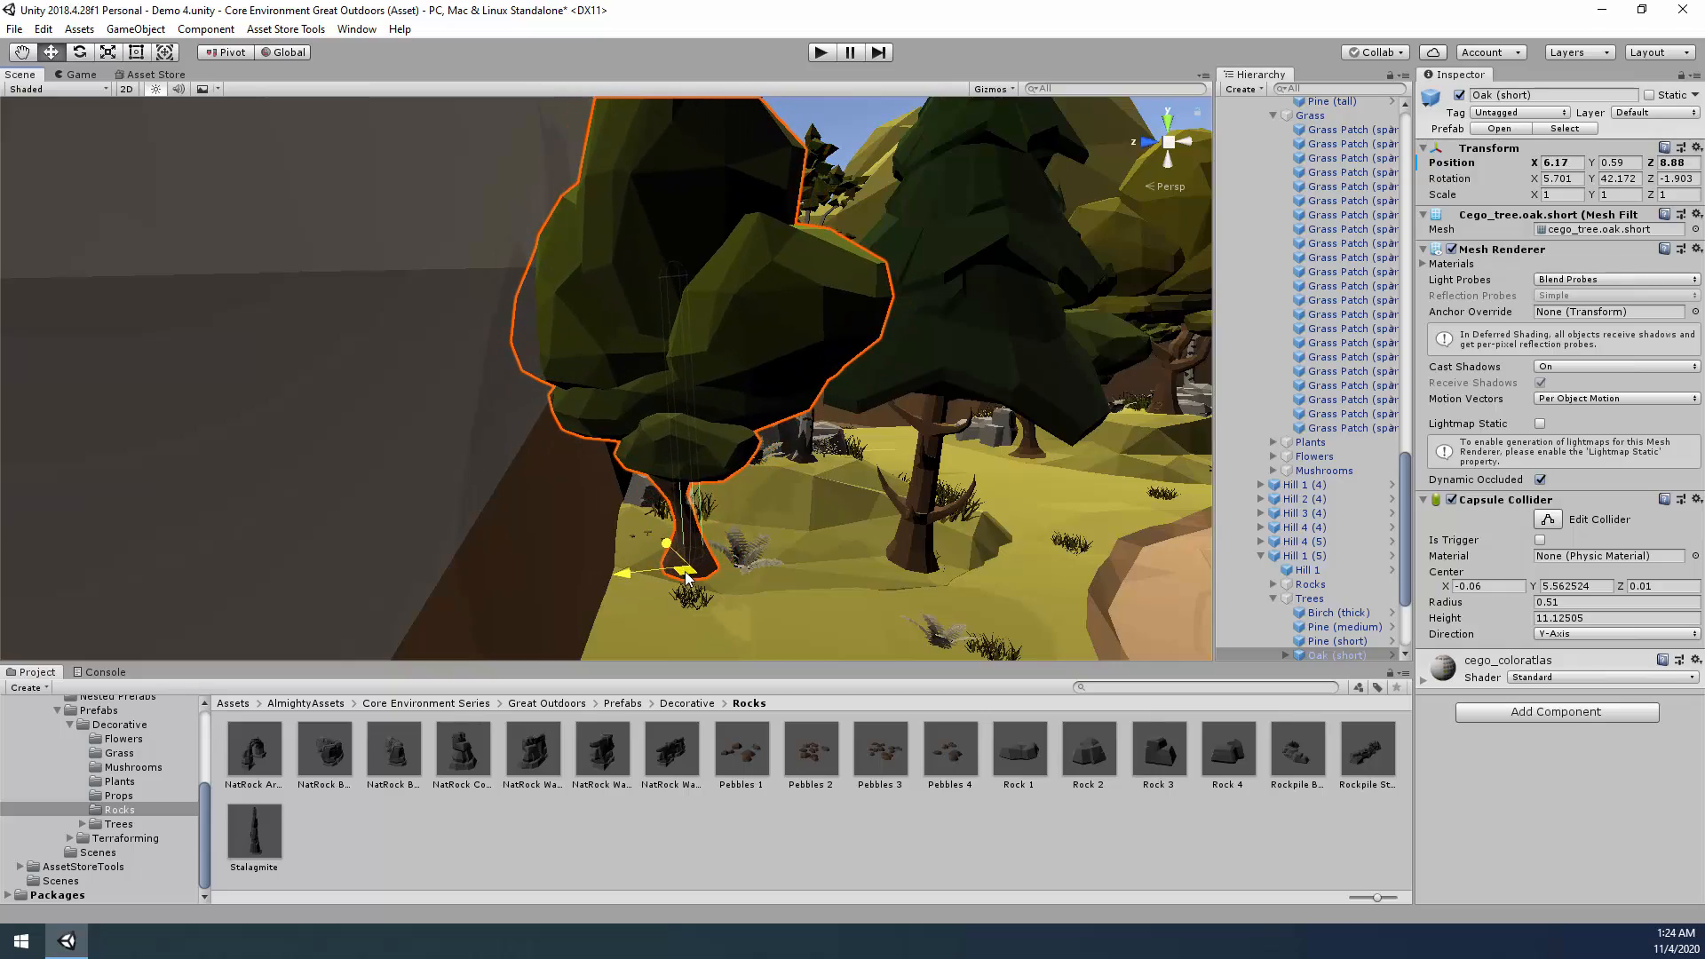
Select the short oak at the mountain's edge in Hill 1 (6) together with the flathead mushroom beside its trunk.
right_click_drag(757, 587, 1231, 579)
left_click(716, 542)
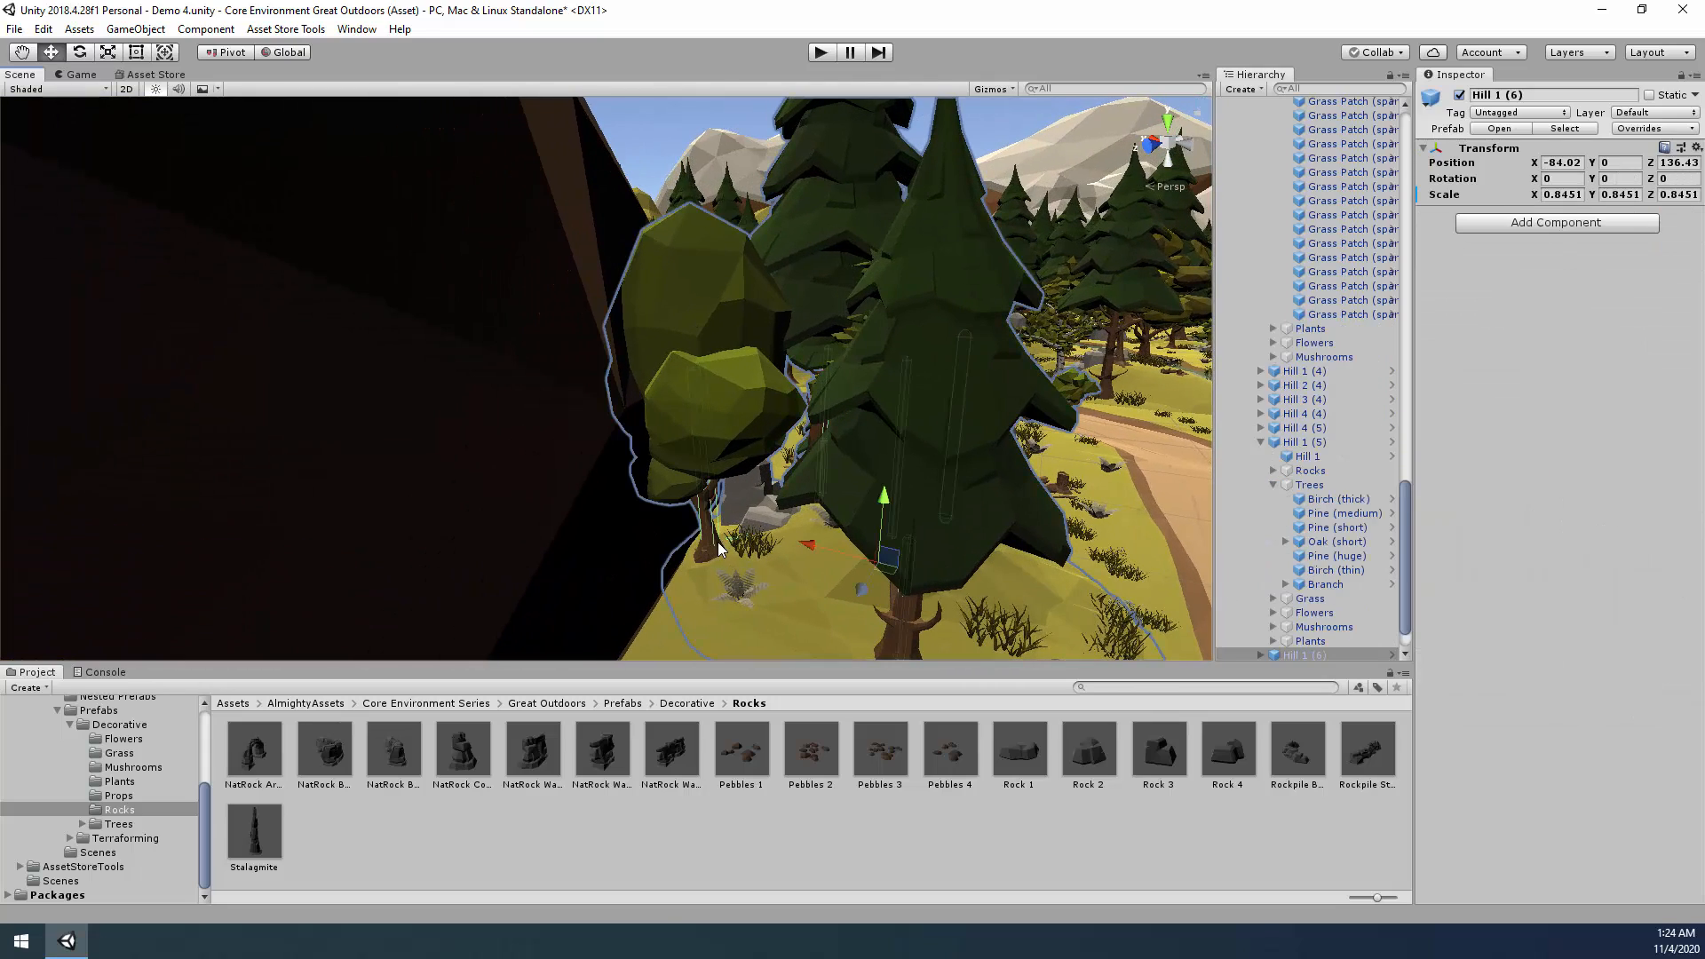
left_click(714, 546)
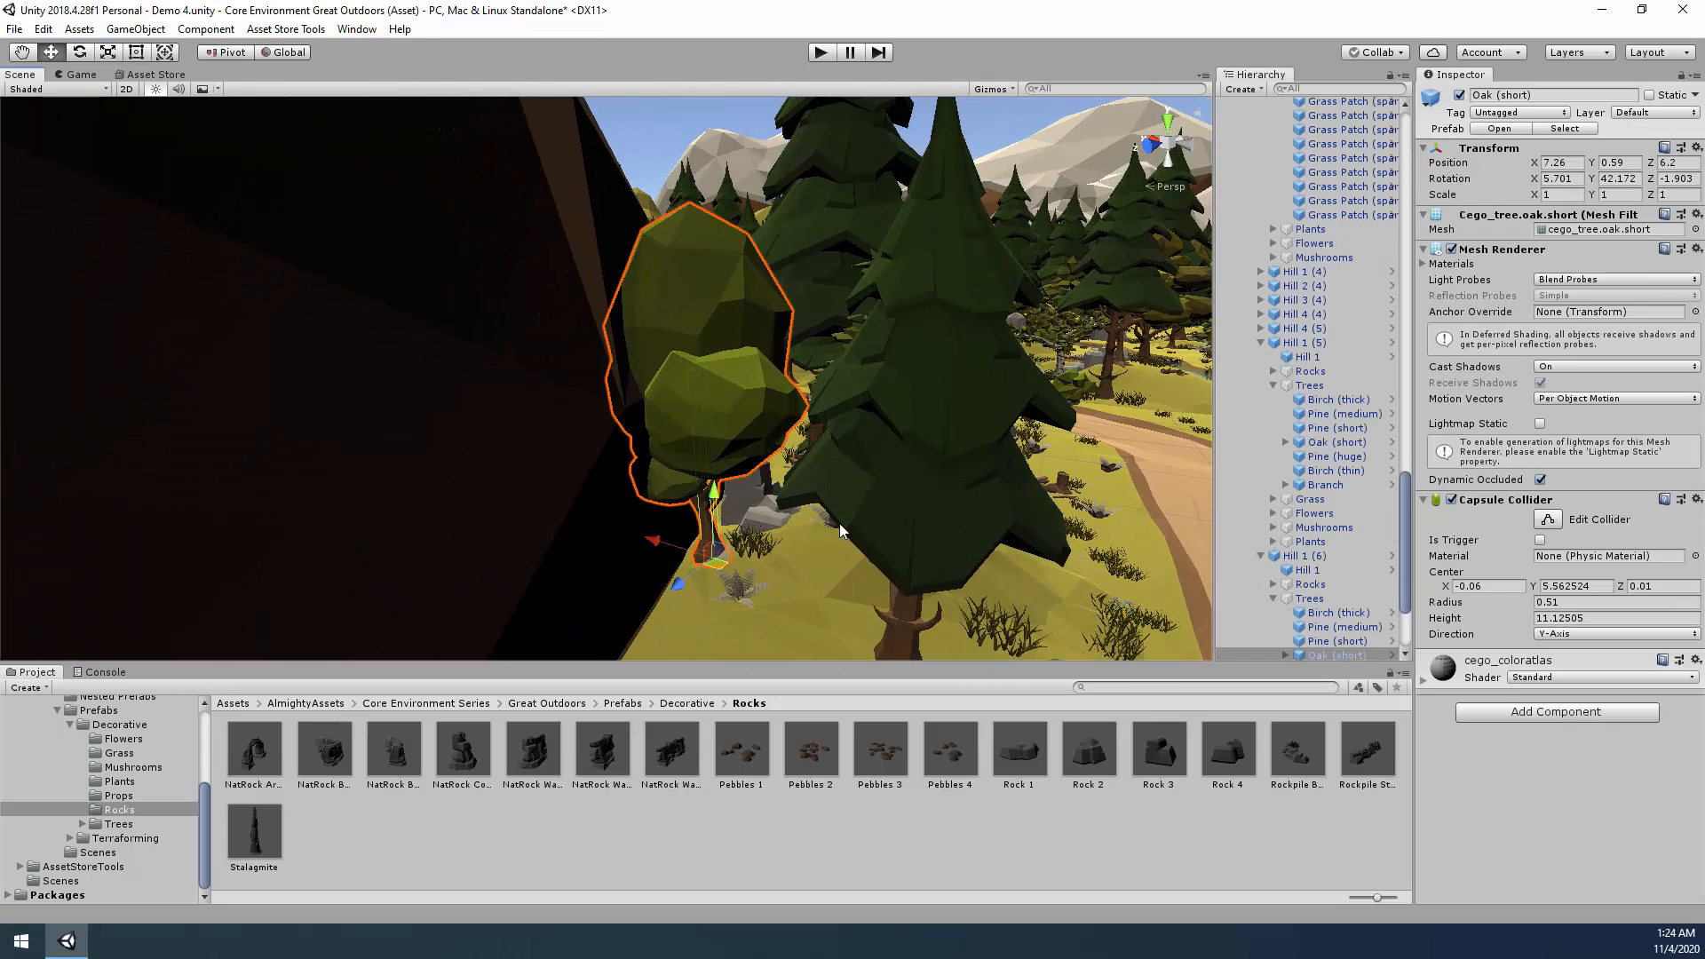
right_click_drag(940, 476, 845, 566)
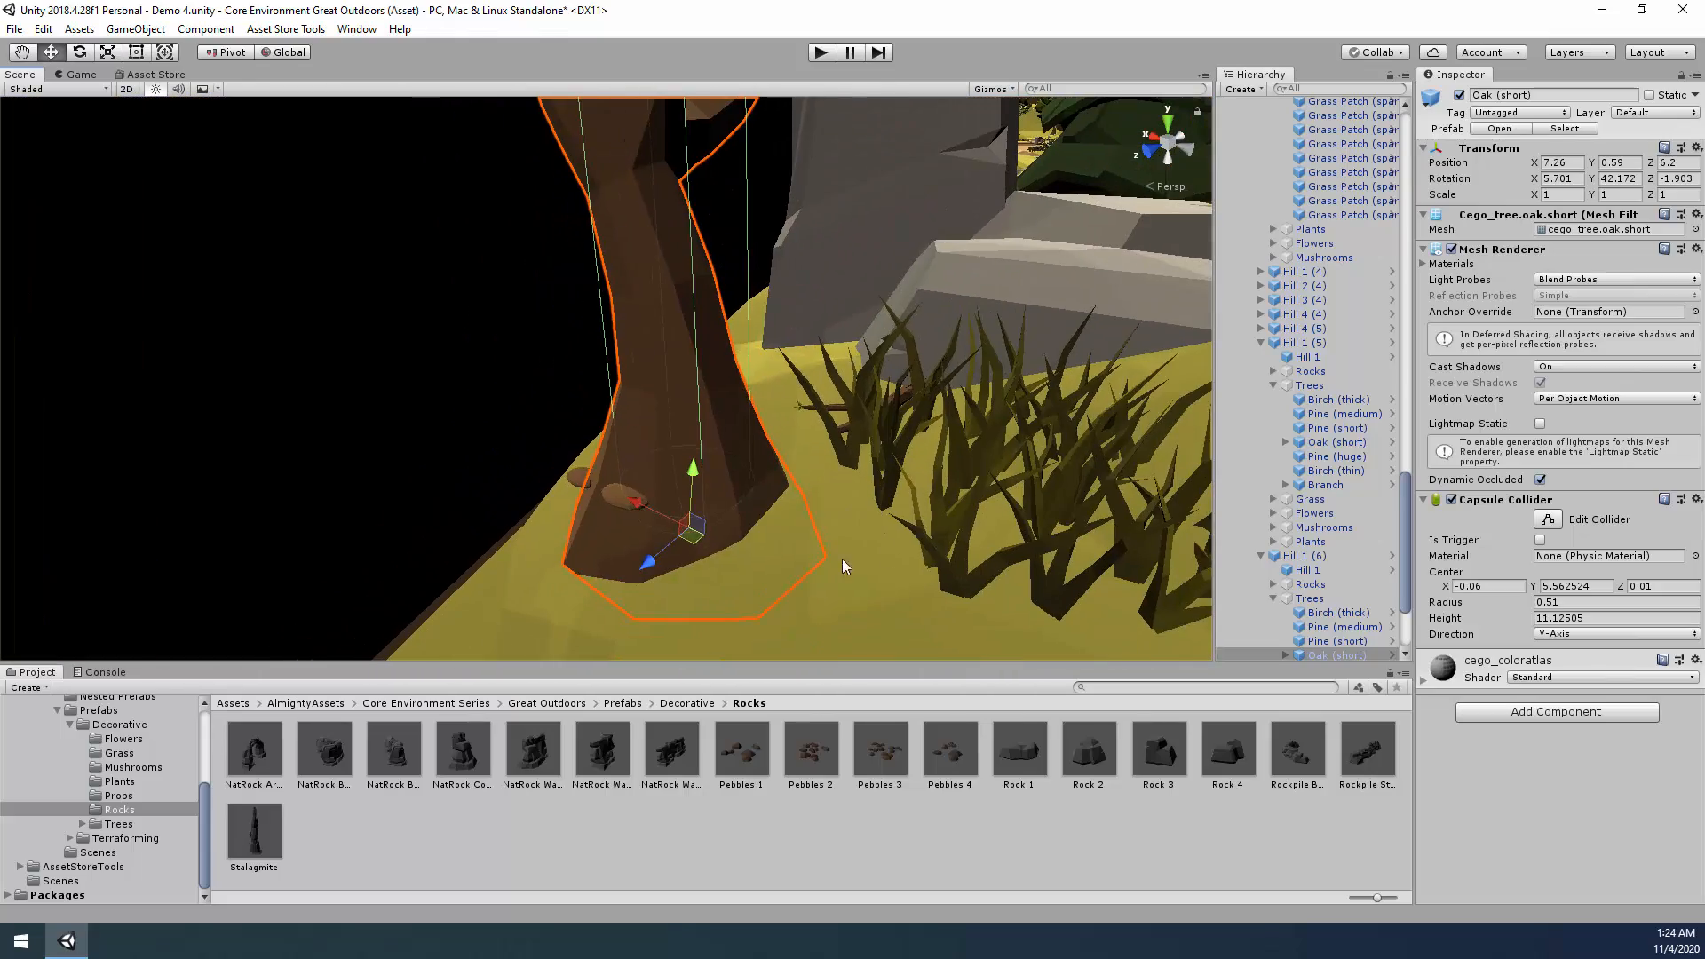
left_click_drag(809, 519, 777, 520)
key("ctrl+z")
left_click(578, 476, "shift")
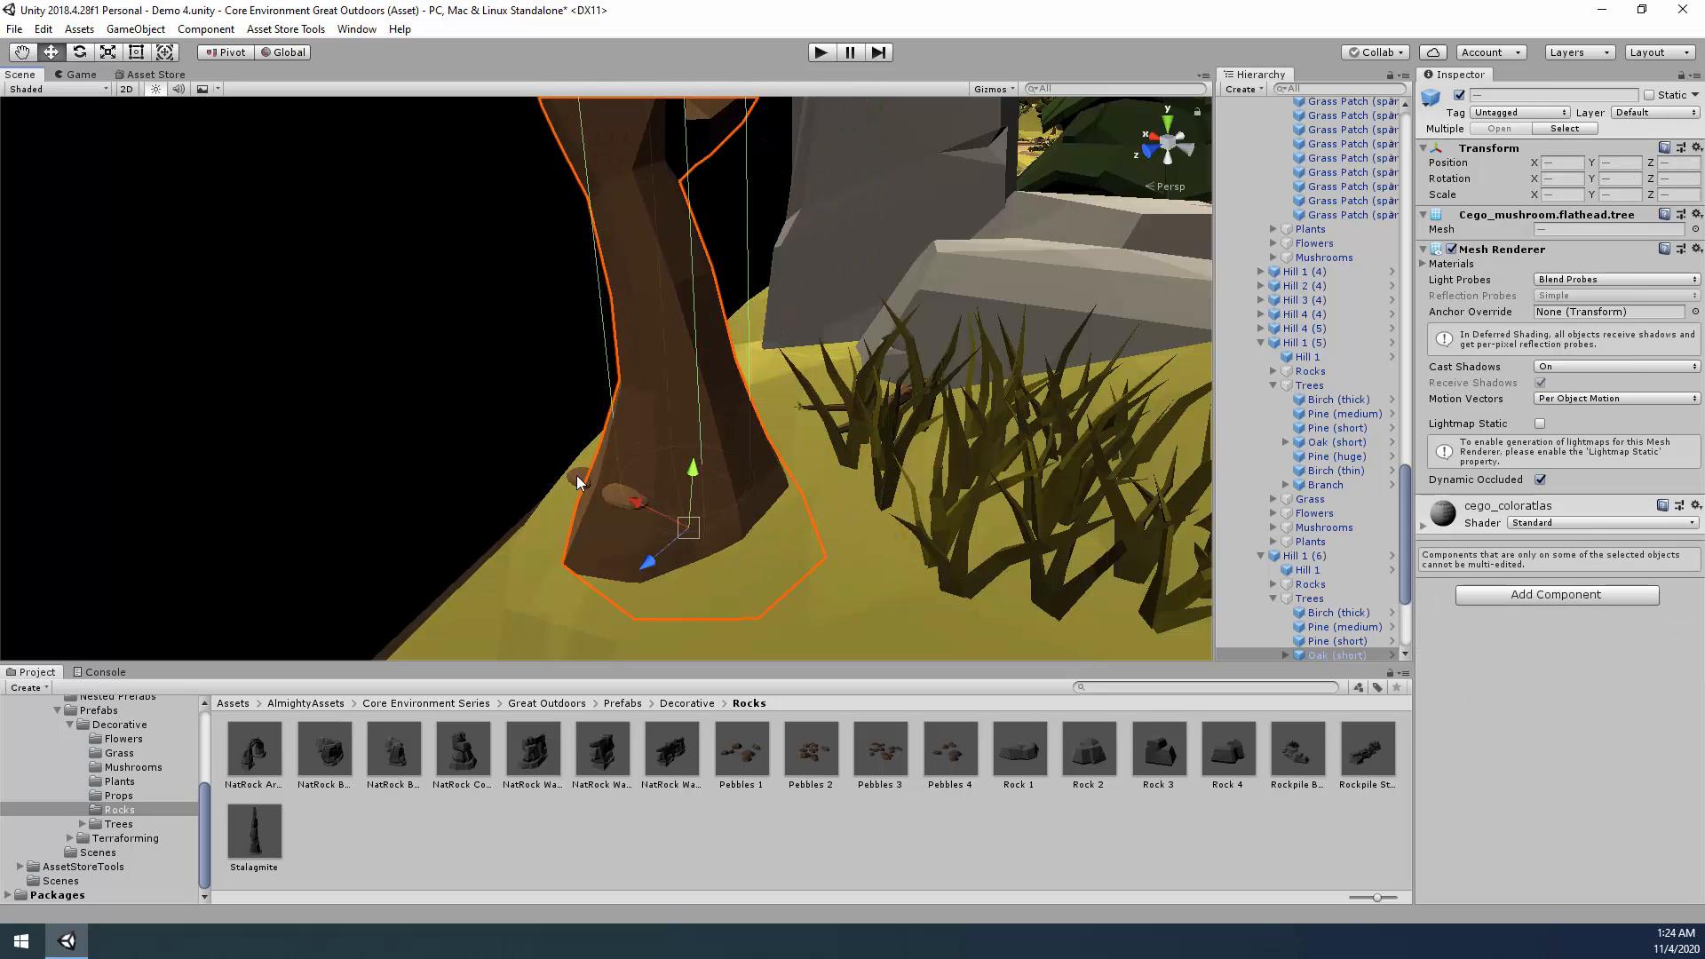
Move the selected short oak and its mushroom together away from the mountainside, keeping the trunk seated in the ground.
right_click_drag(680, 517, 812, 482)
key("f")
key("s")
left_click_drag(670, 459, 702, 475)
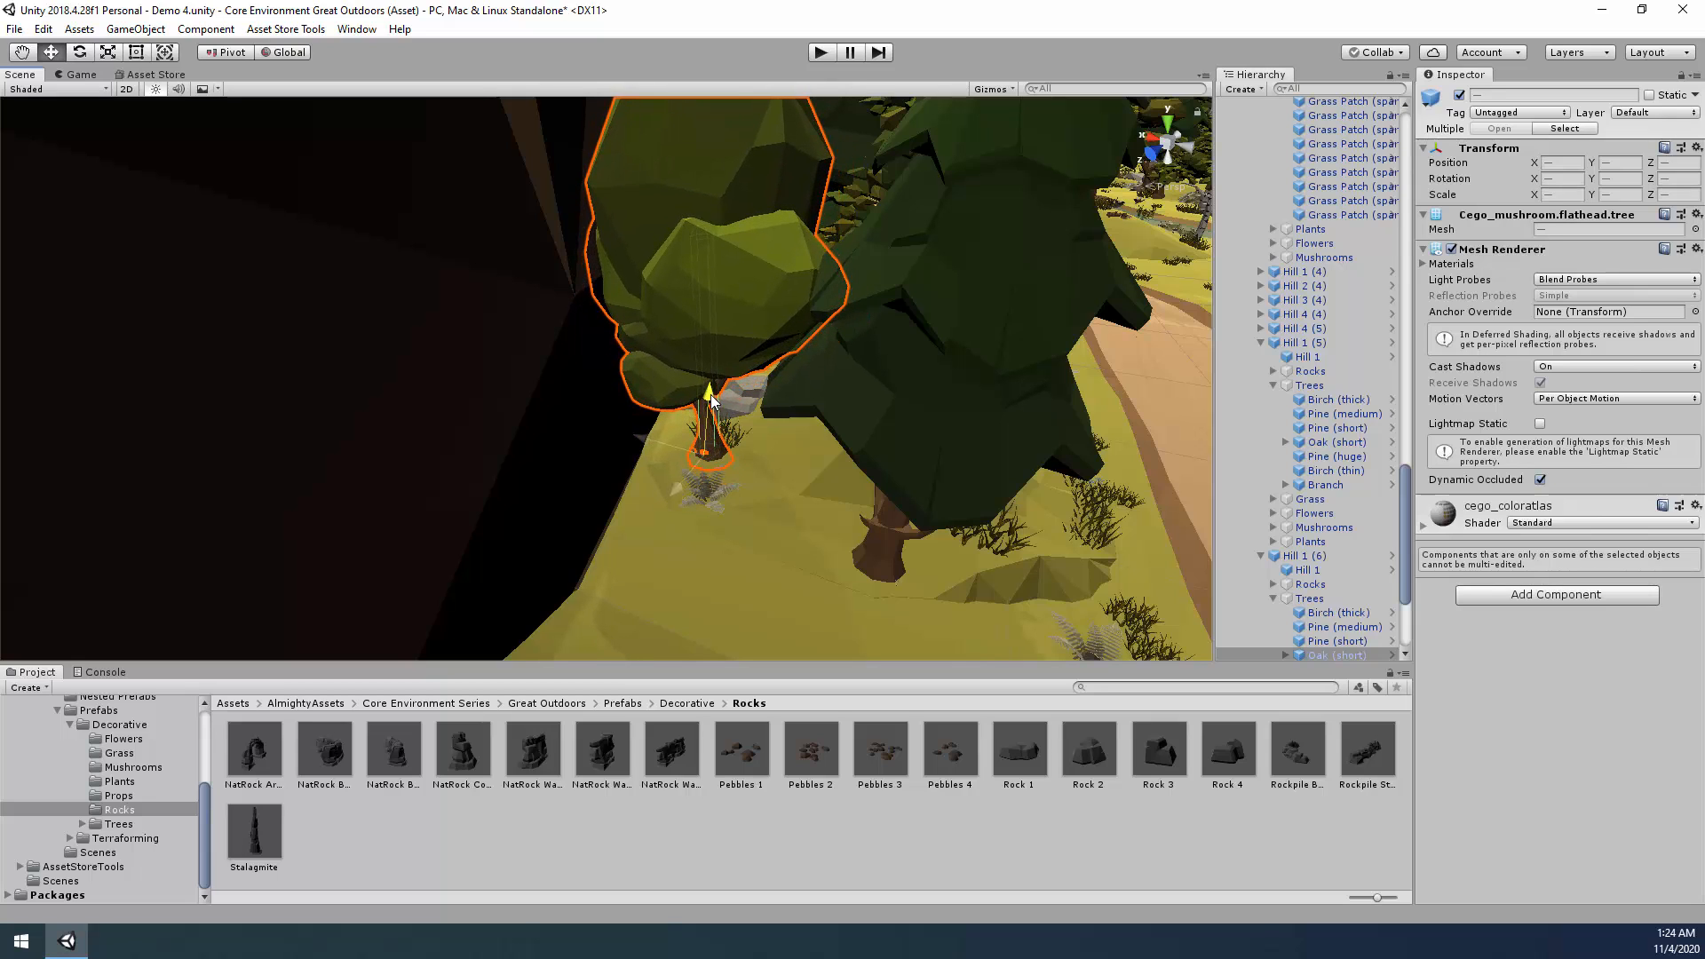
key("w")
right_click_drag(872, 488, 601, 496)
key("s")
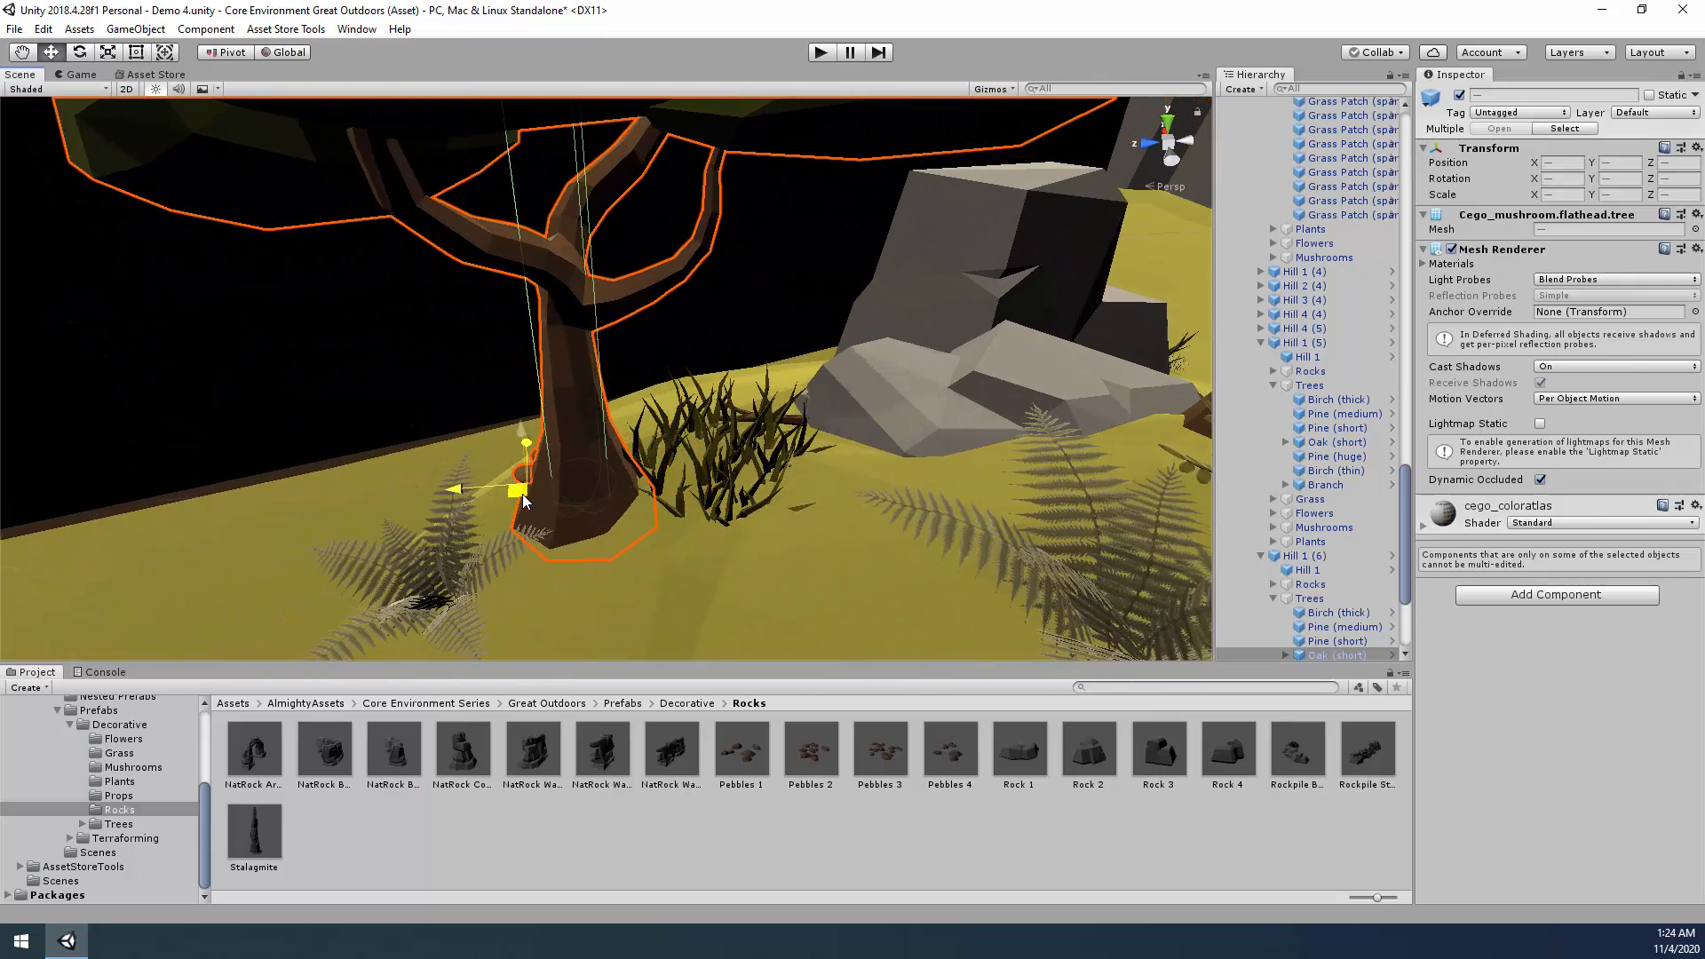
left_click_drag(522, 494, 506, 503)
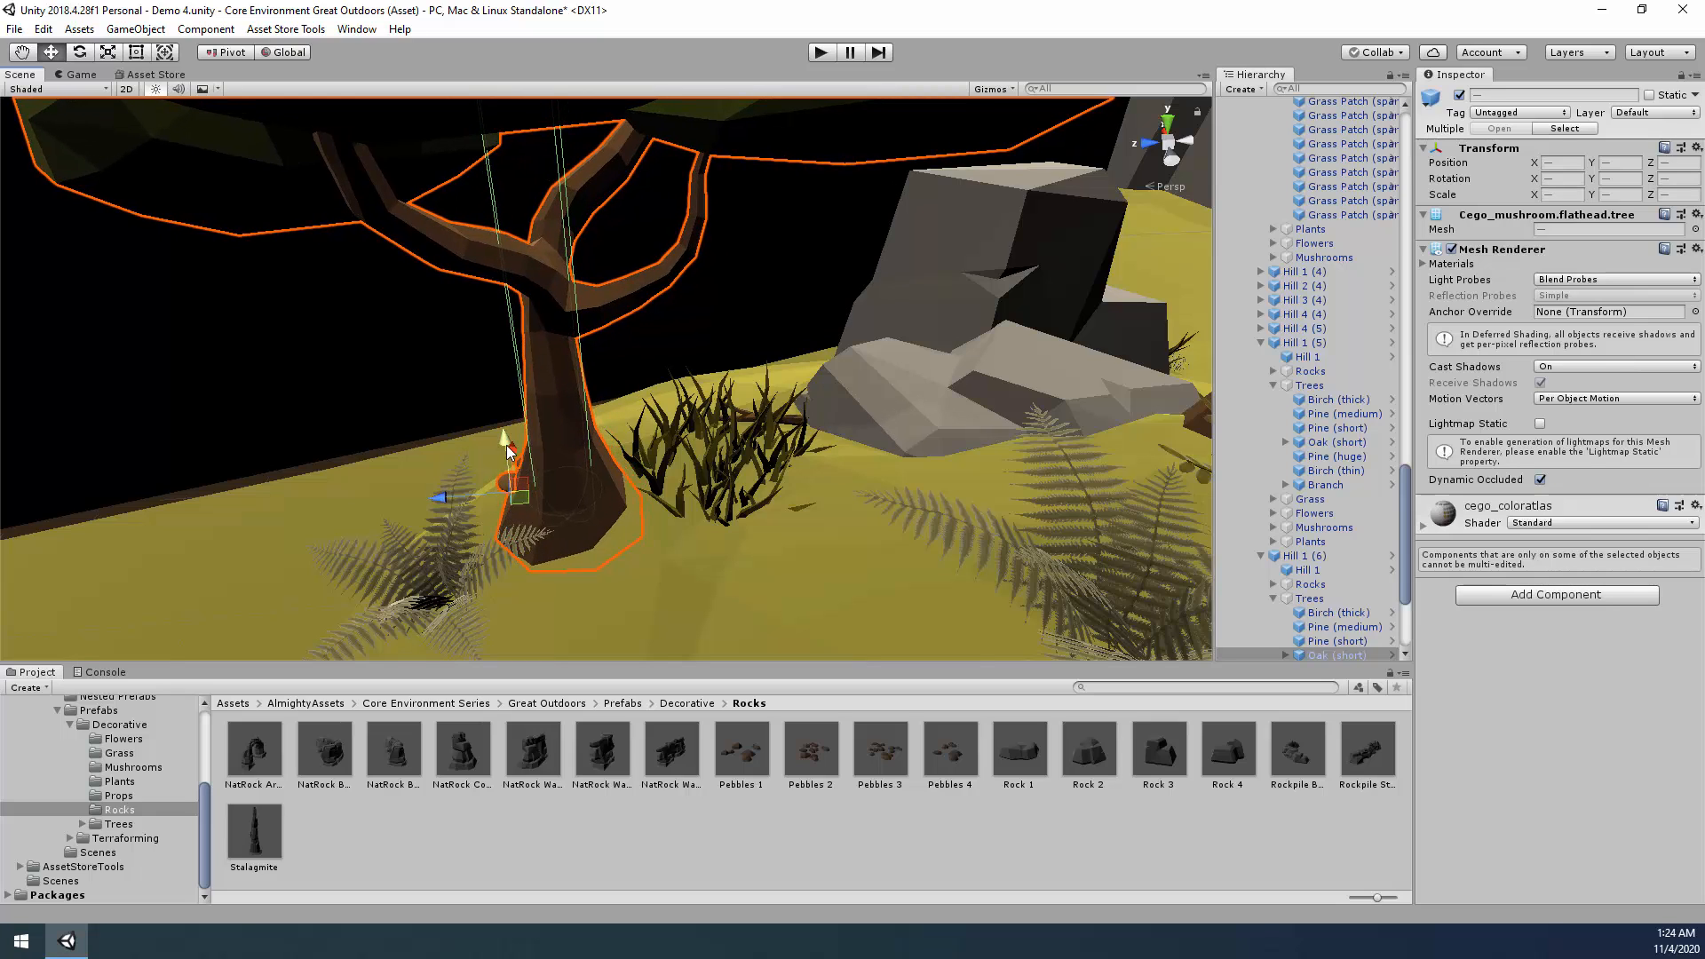
Collapse the Nested Prefabs group in the scene hierarchy and clear the selection.
right_click_drag(505, 446, 691, 433)
key("a")
key("w")
key("s")
key("d")
scroll(1244, 200, "up", 20)
left_click(1248, 204)
left_click(1299, 317)
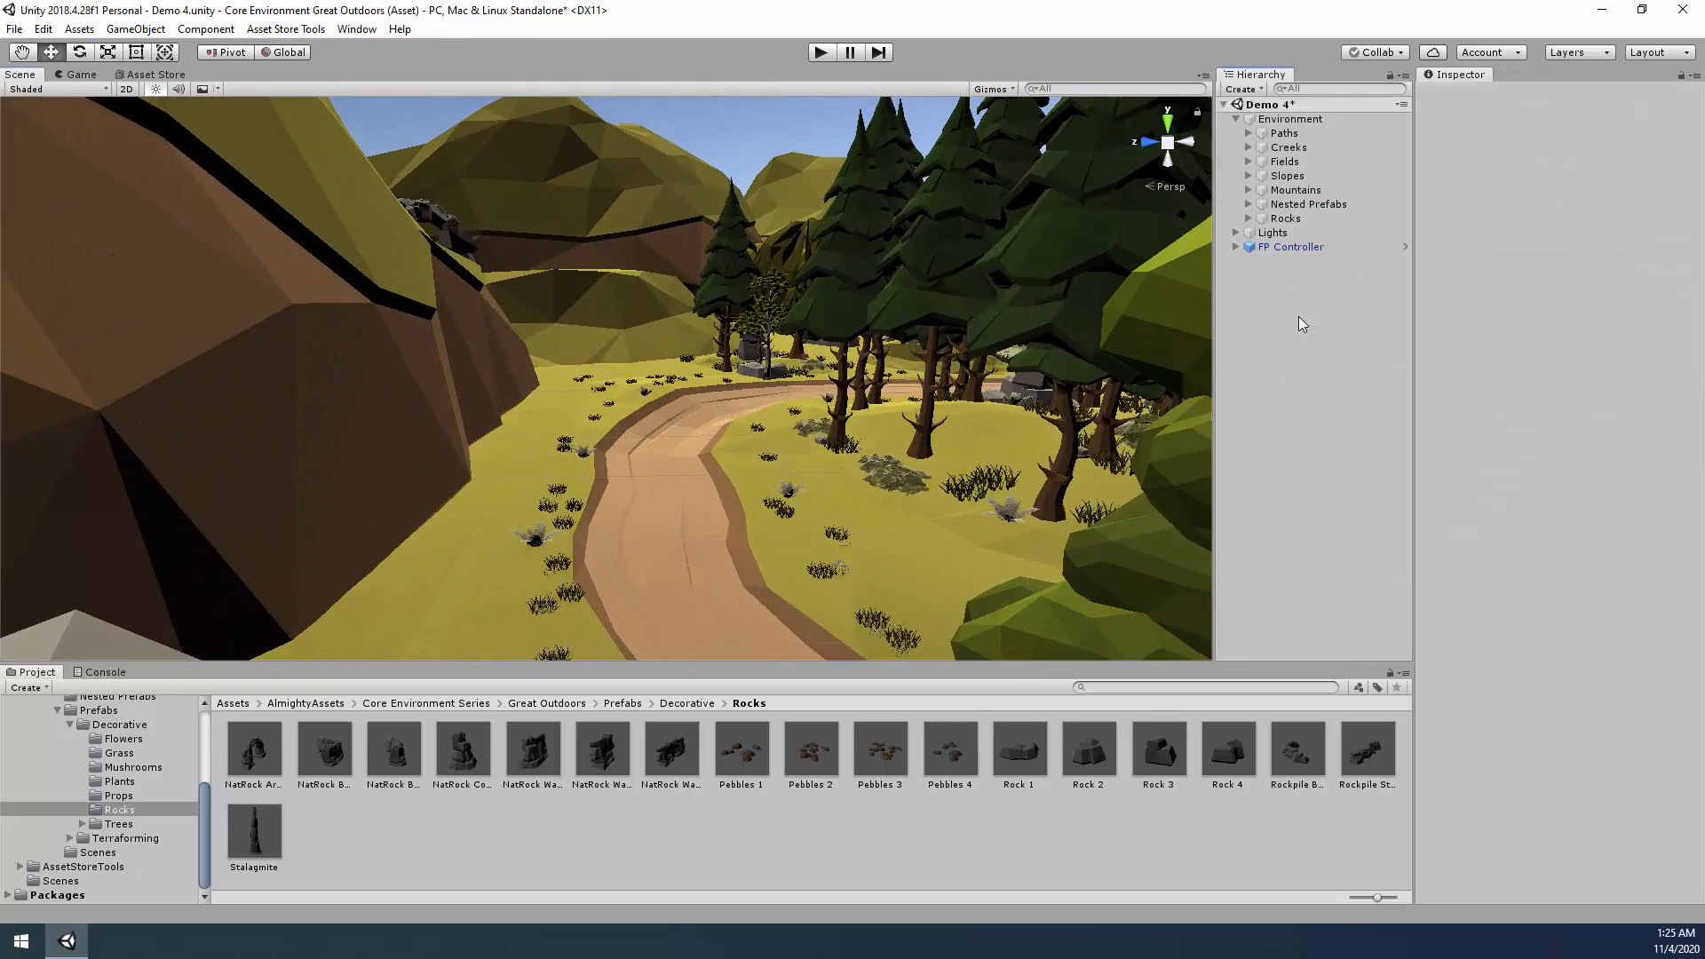
Run the scene in Play mode and walk along the dirt path and across the grass to examine the finished environment.
left_click(822, 54)
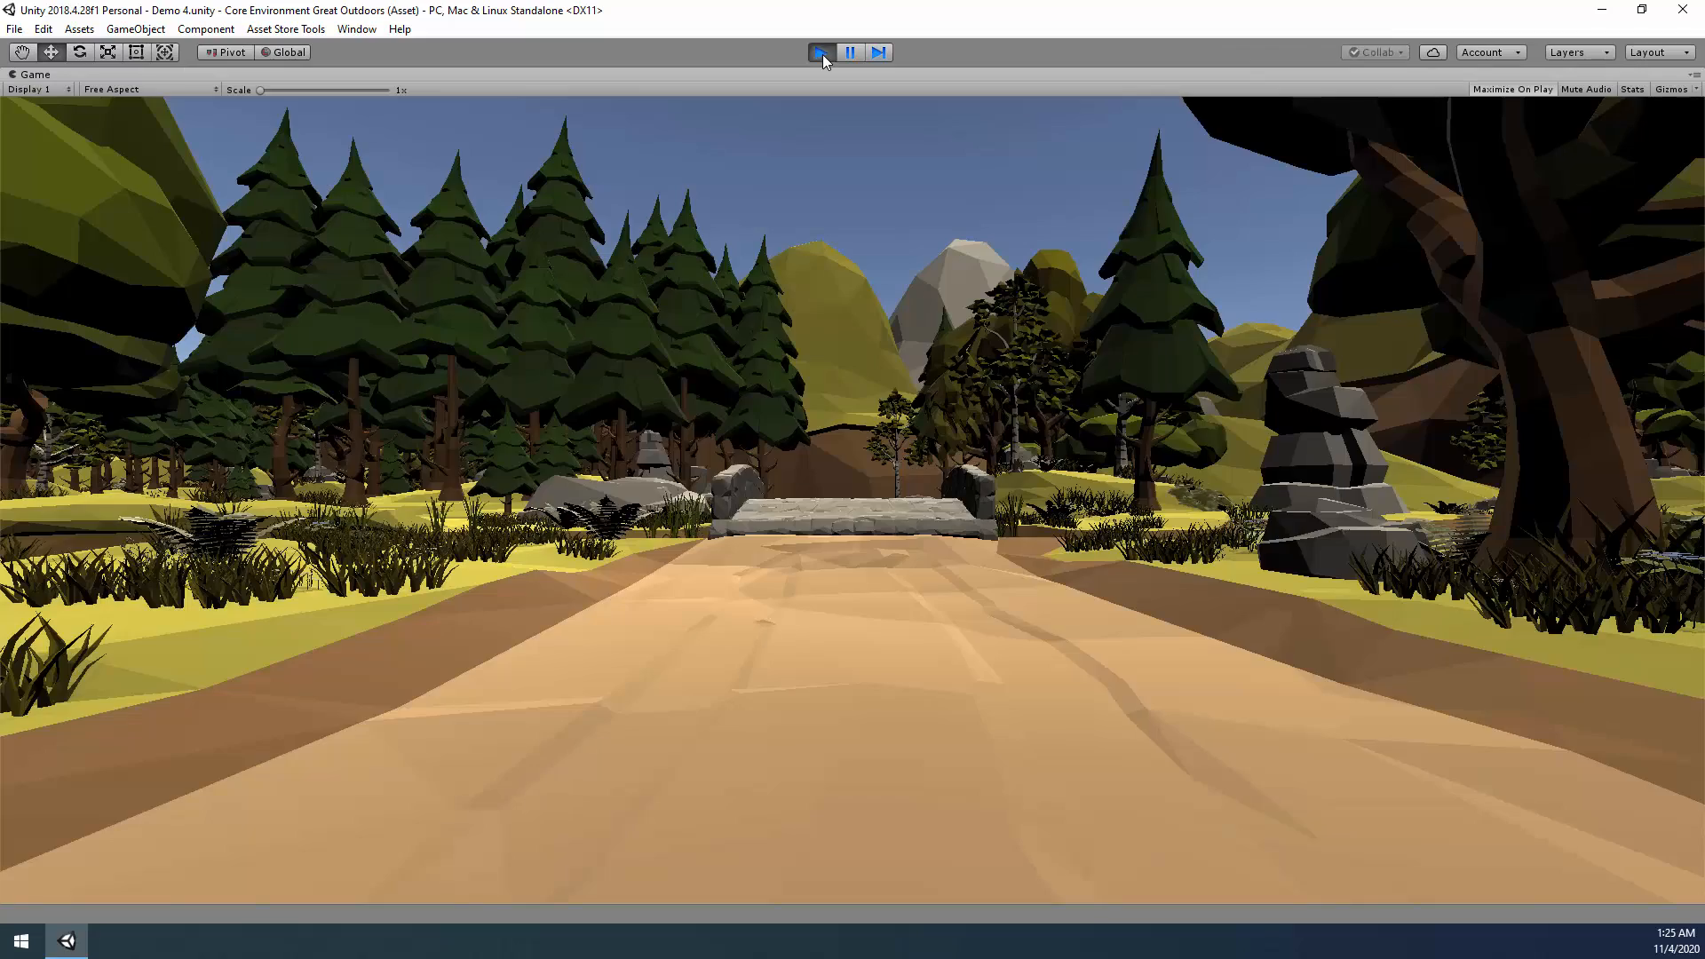
key("w")
key("w")
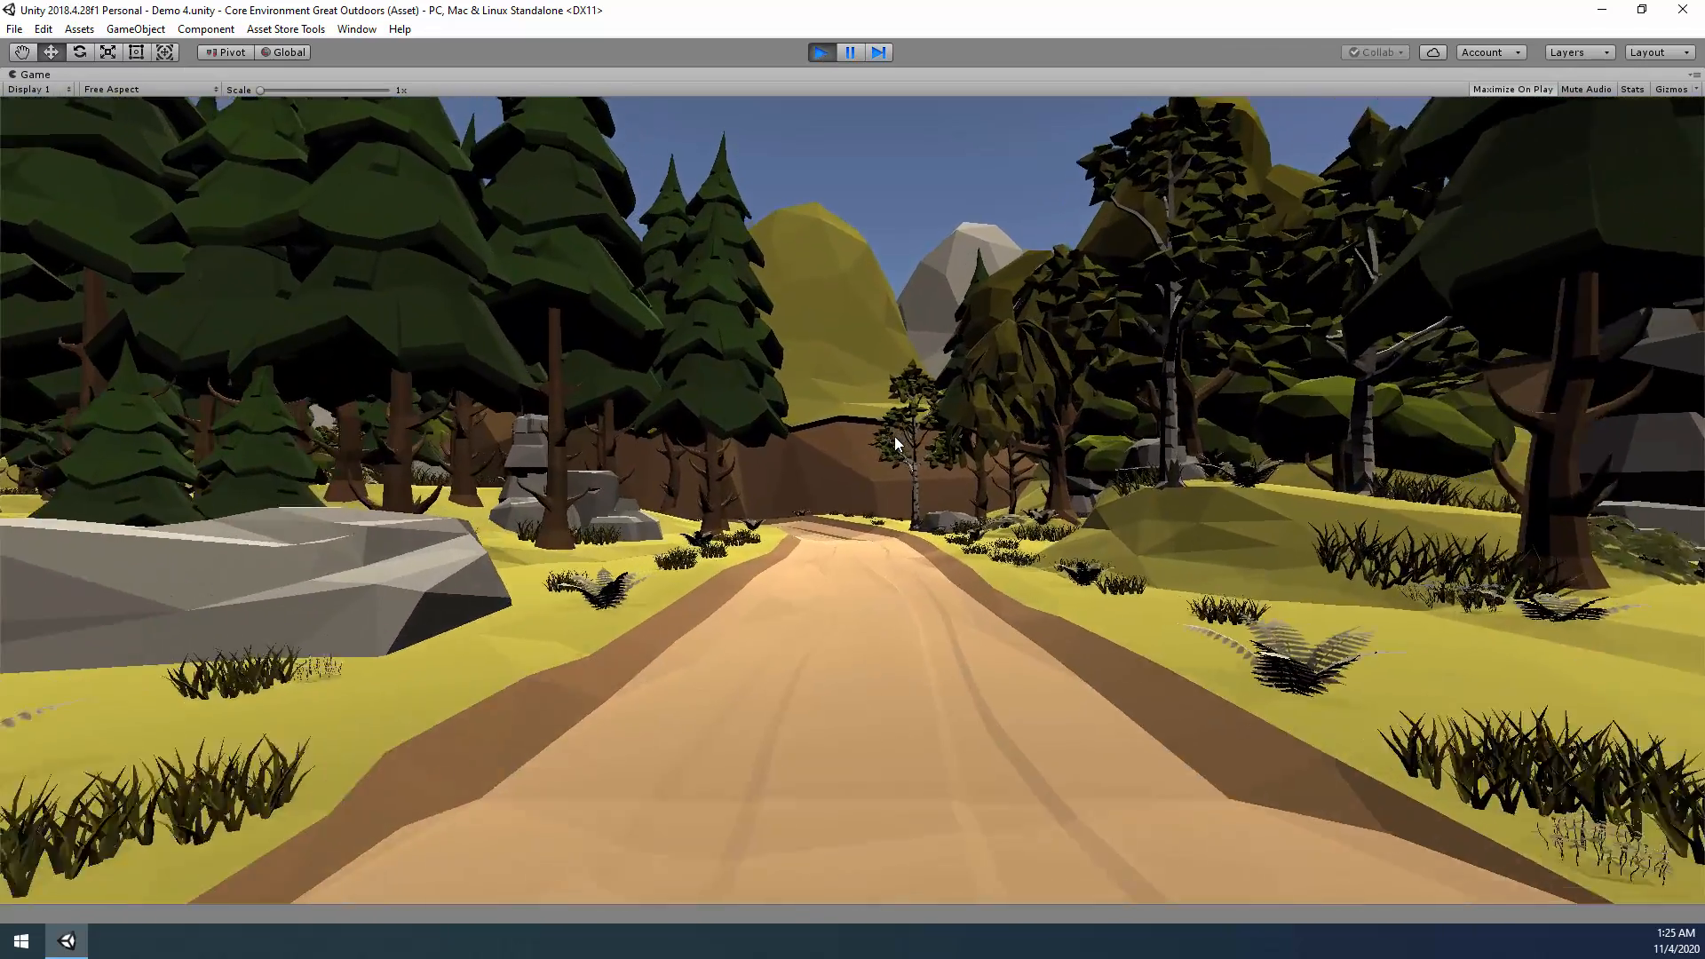
key("w")
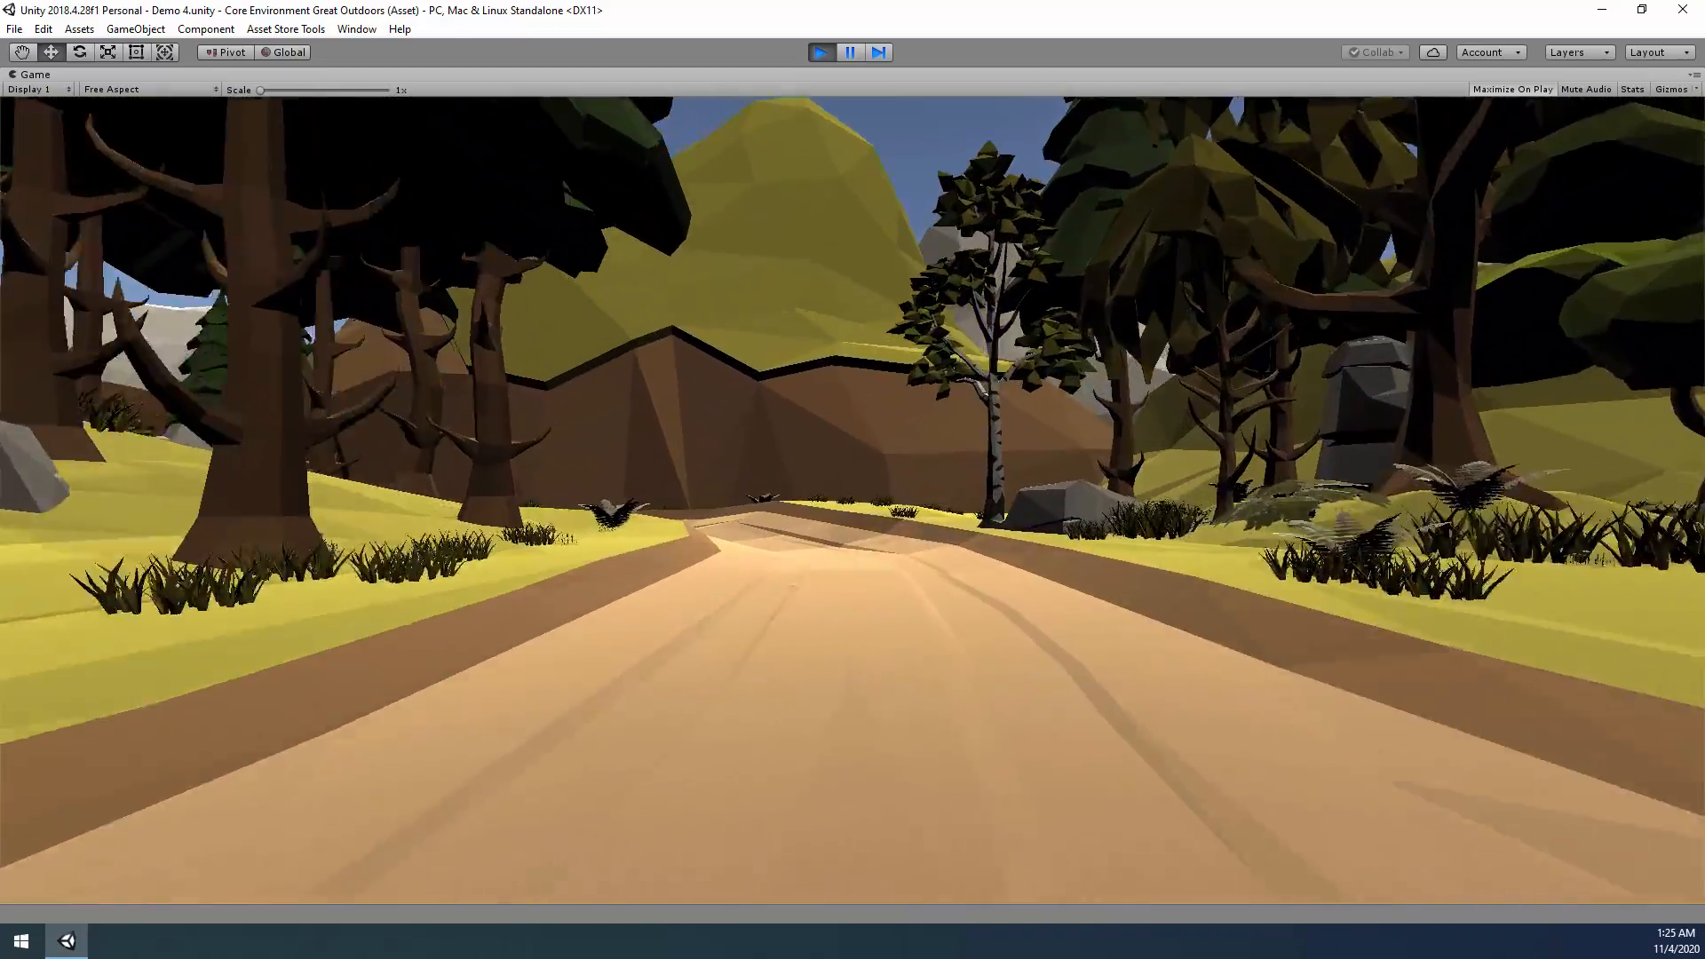
key("w")
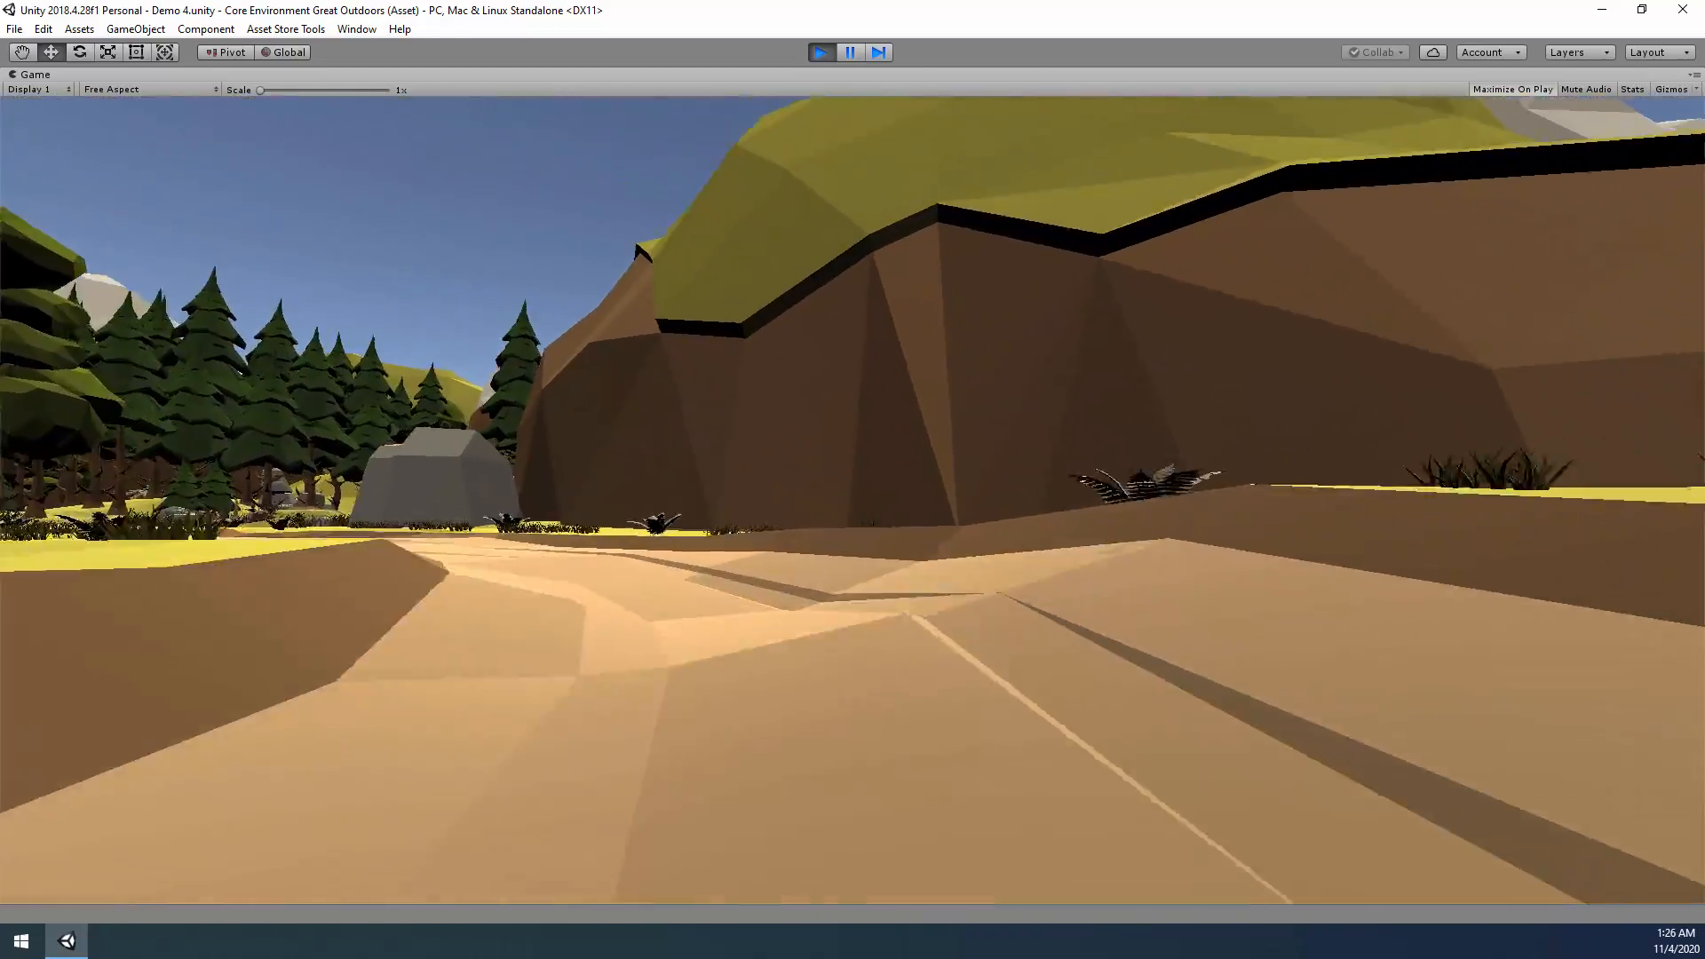
key("w")
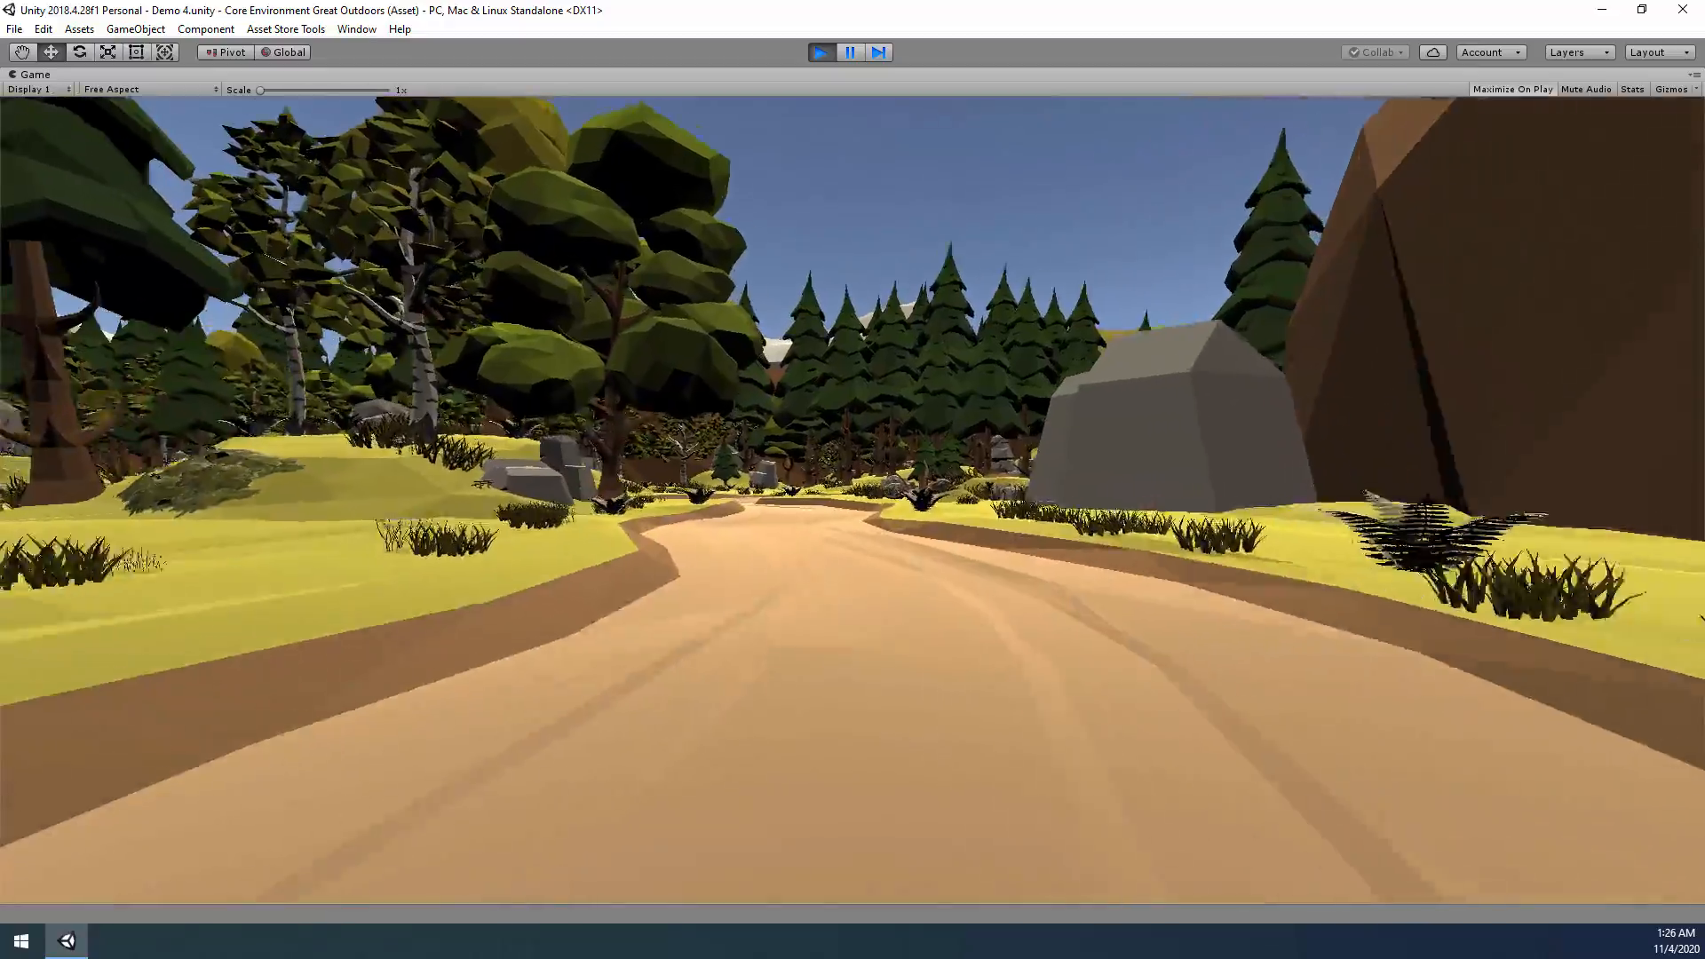
key("w")
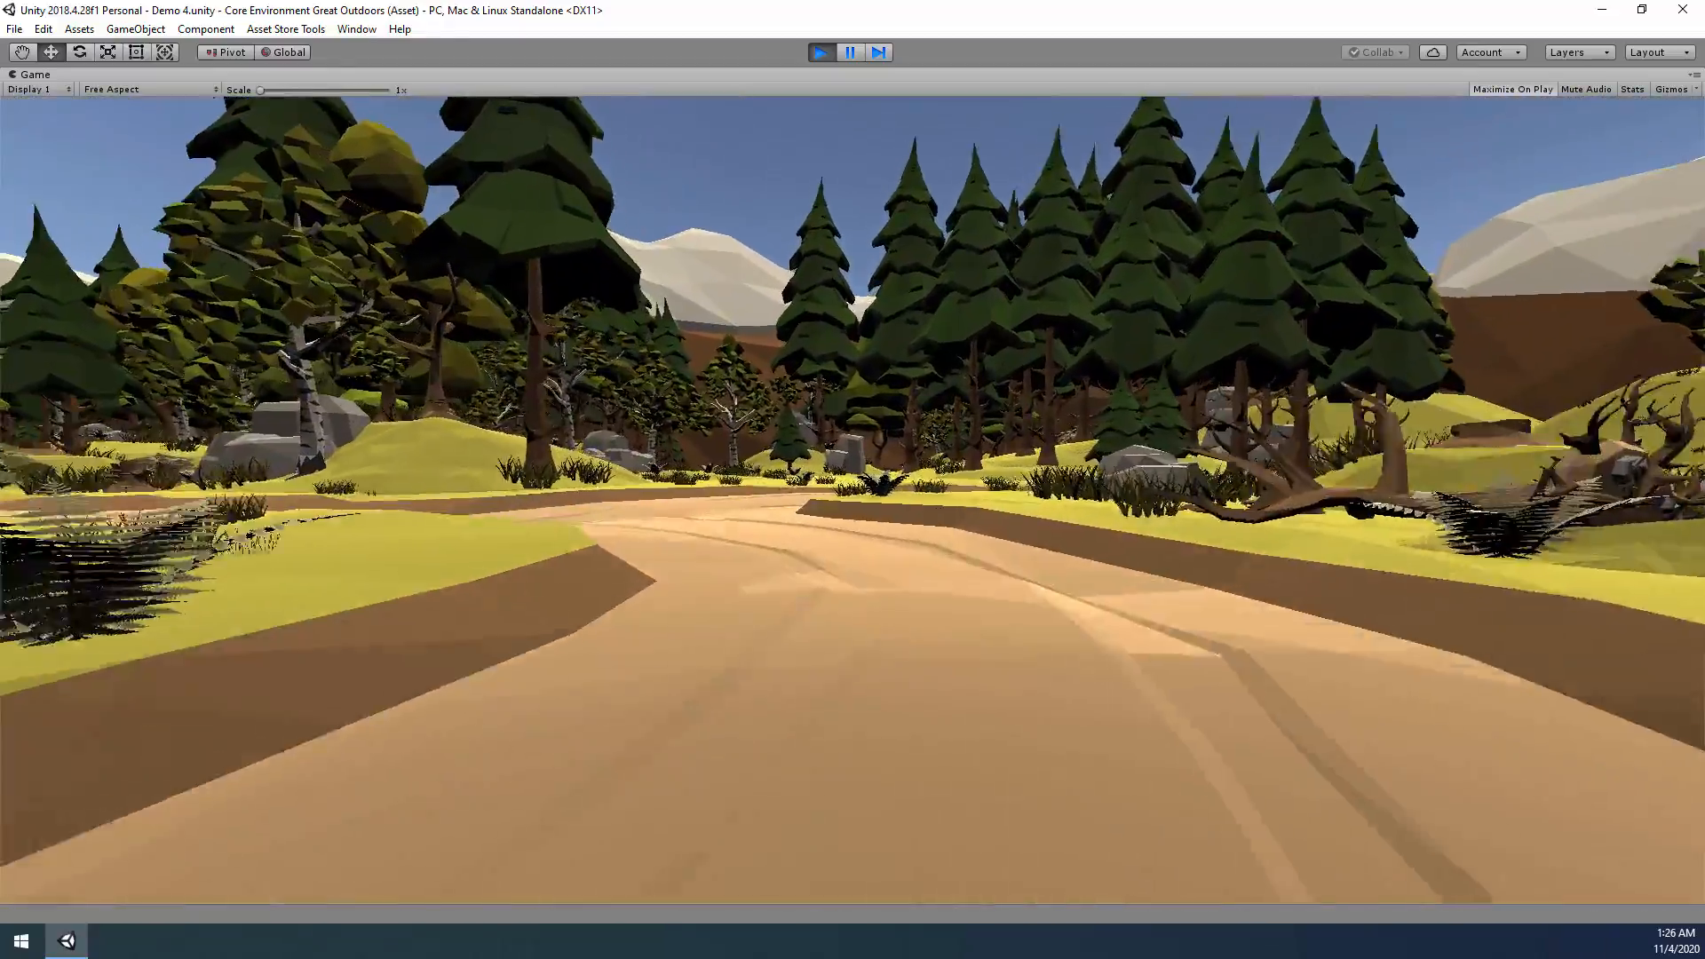
key("w")
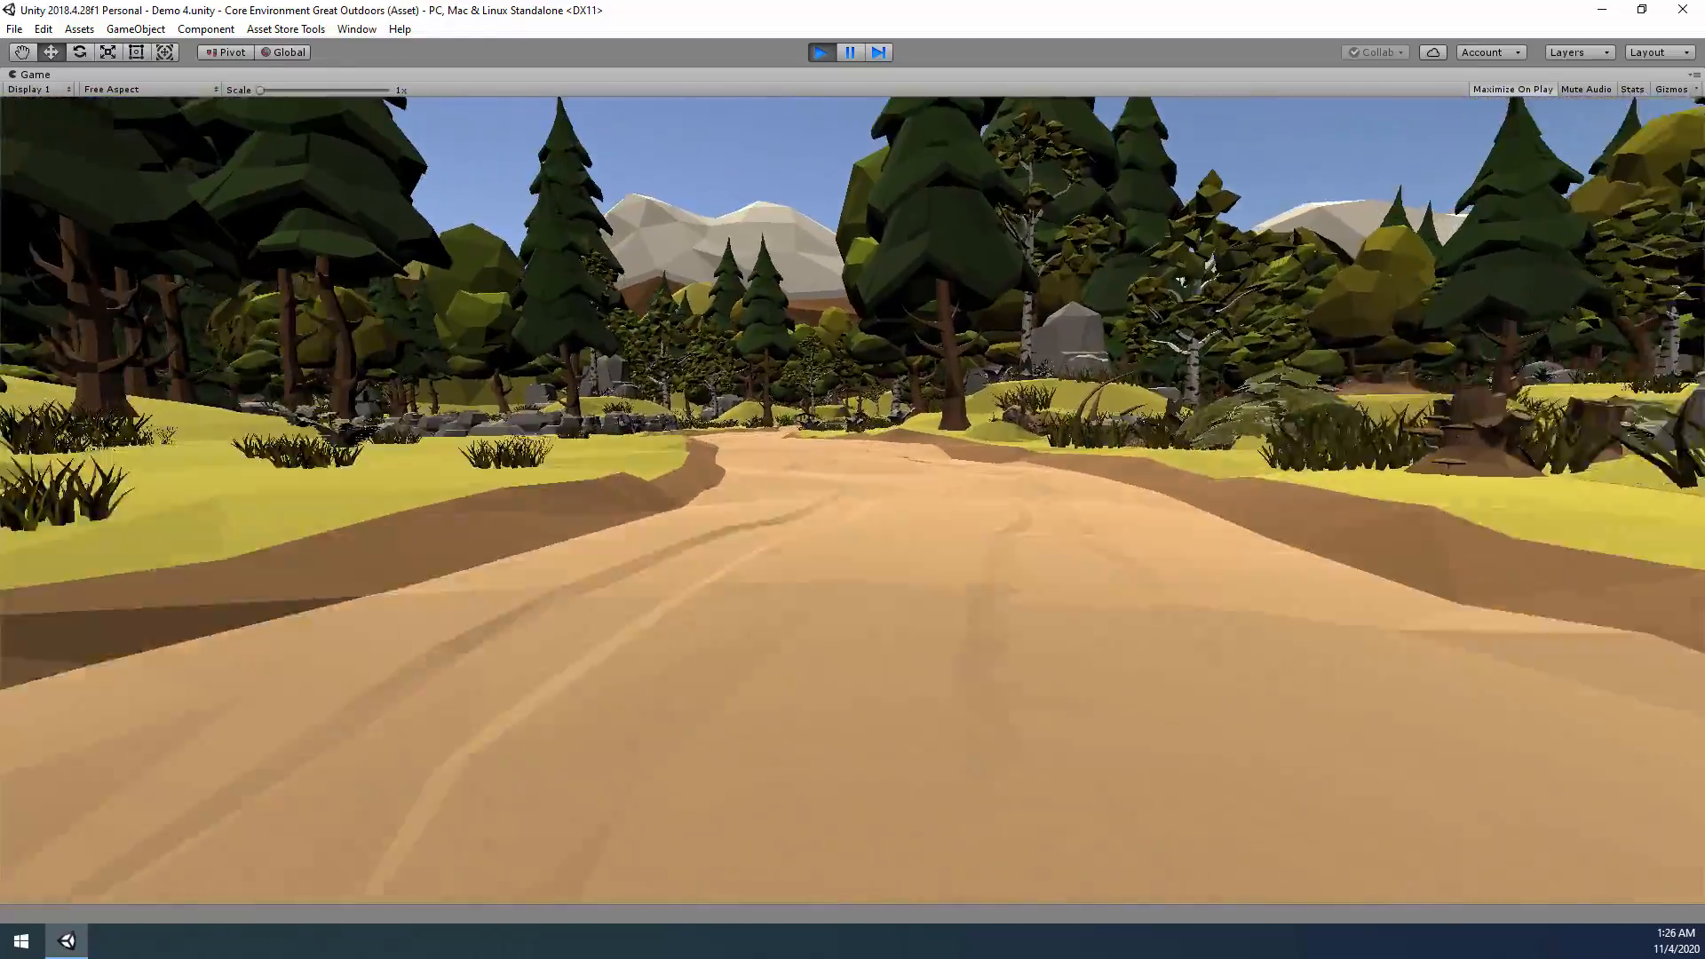
key("w")
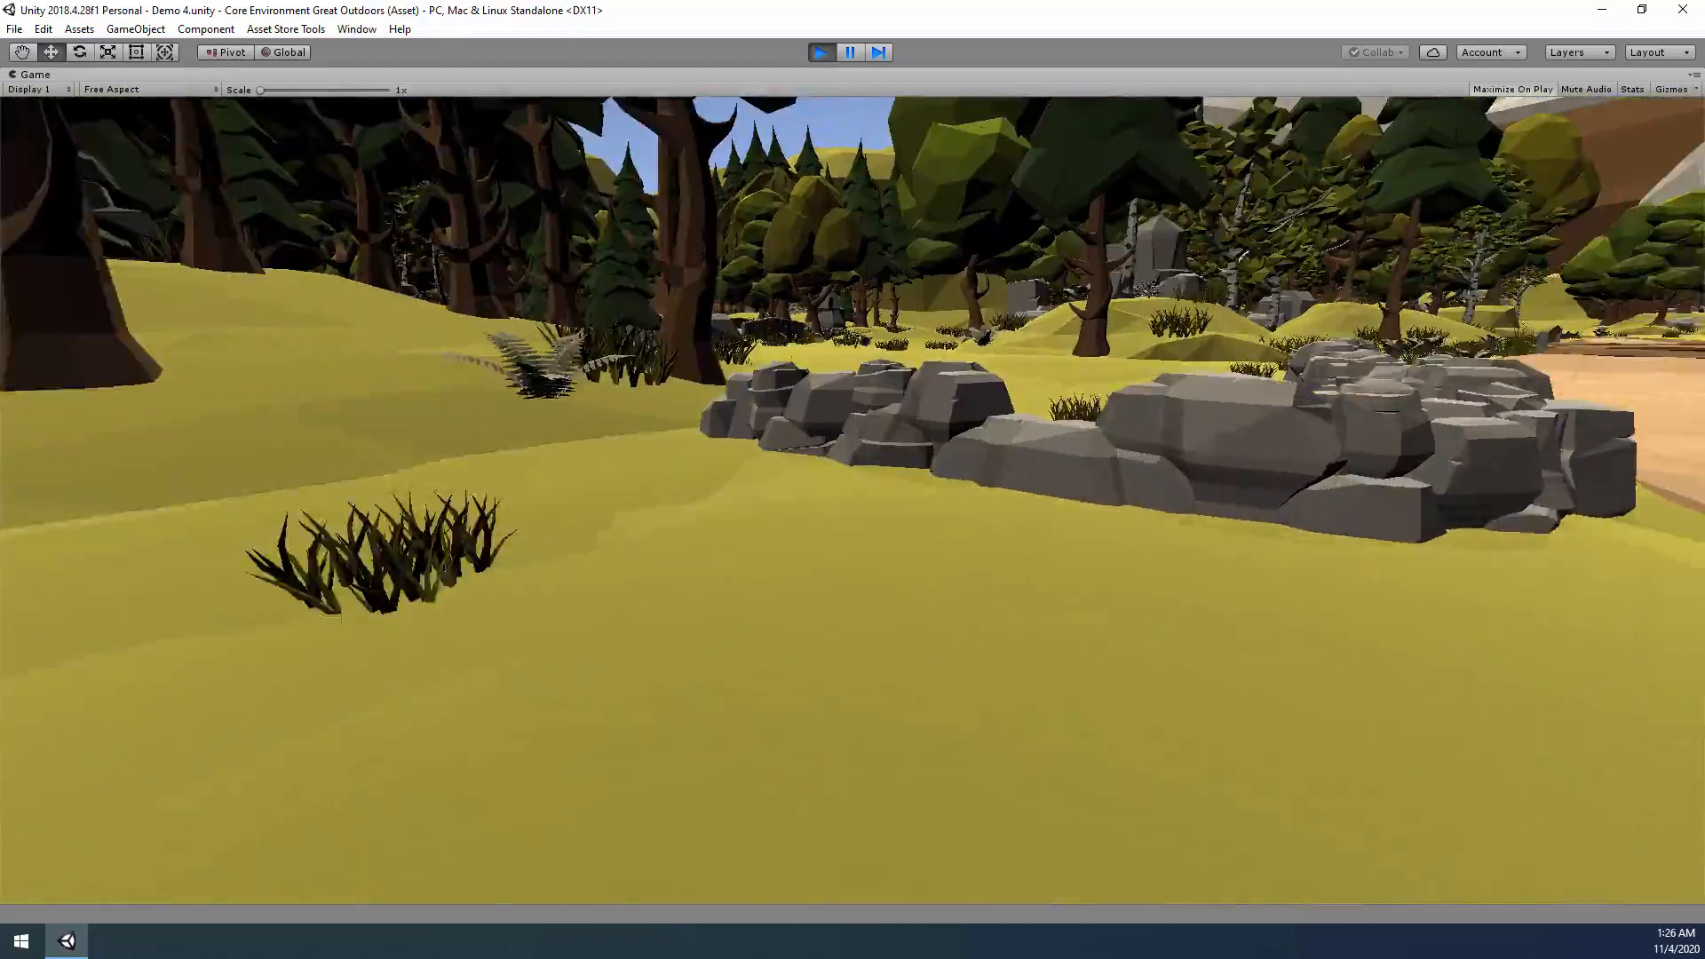
key("w")
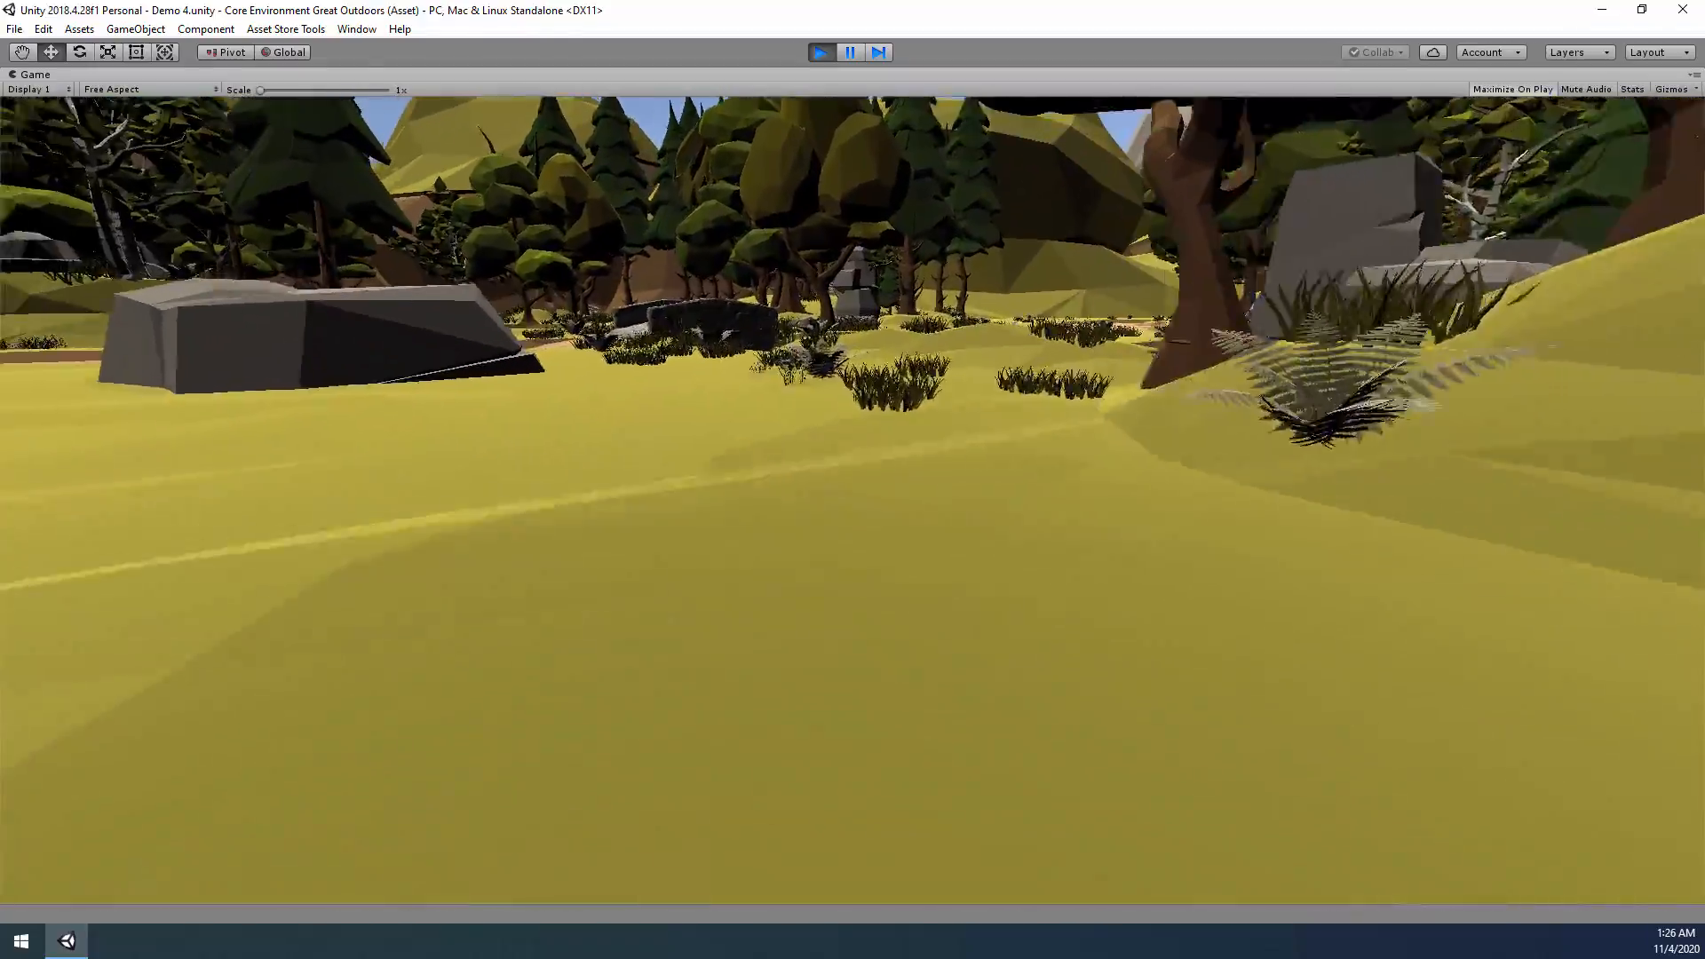
key("w")
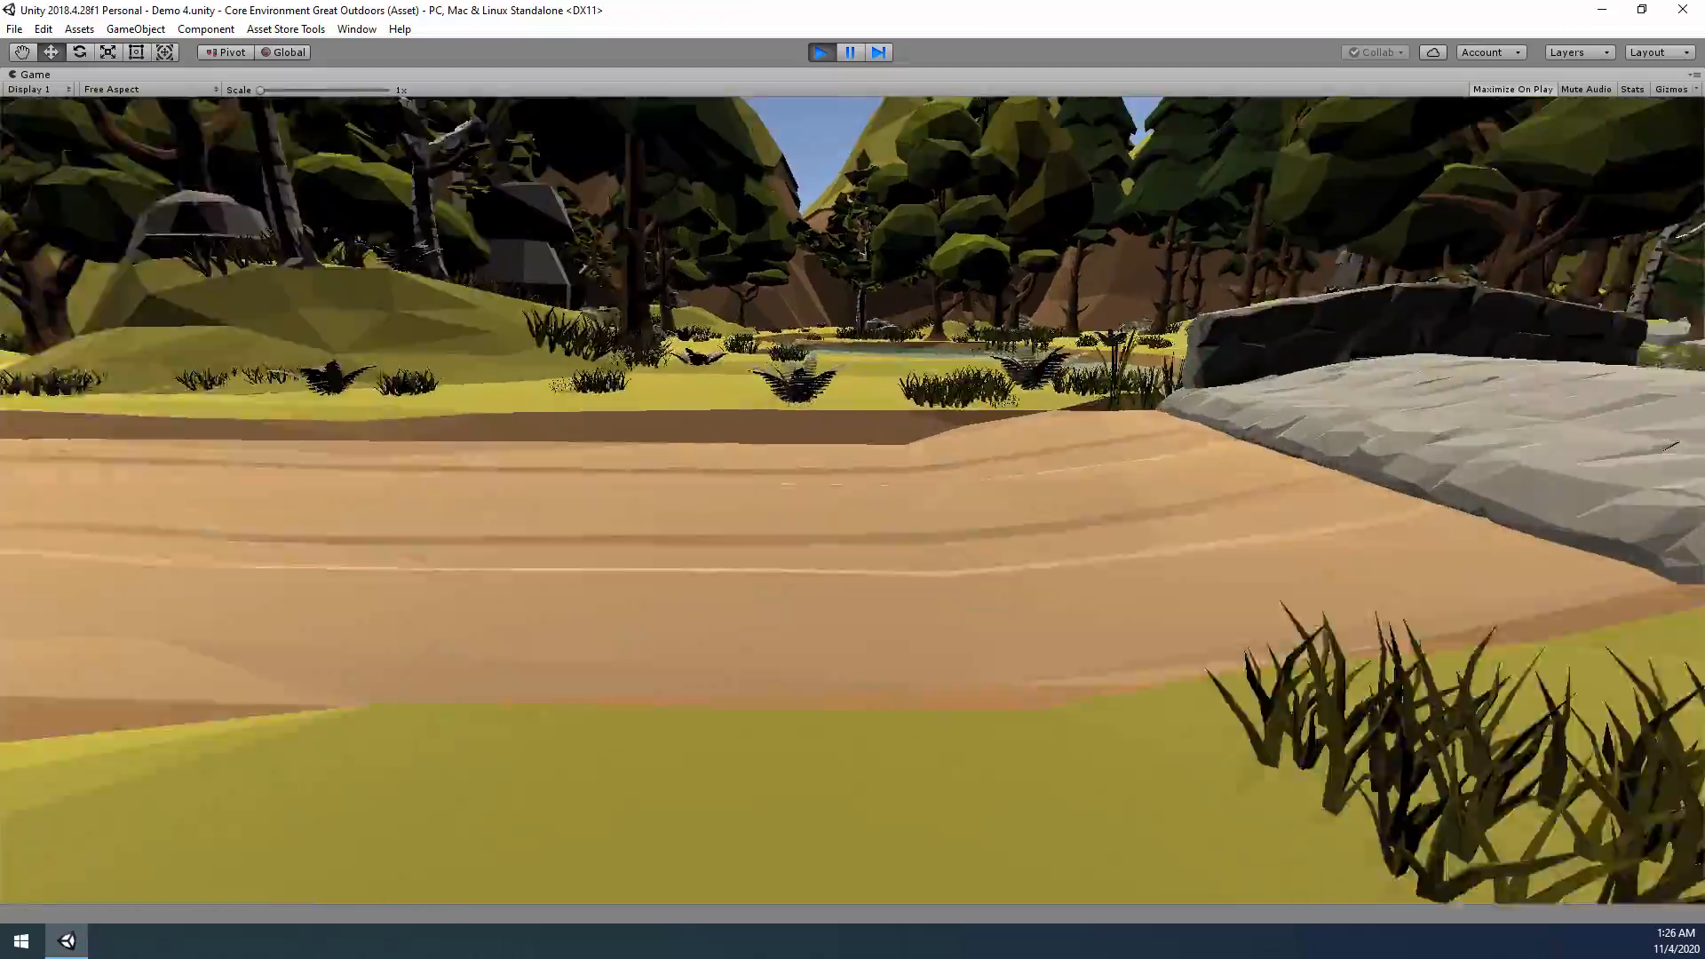
key("w")
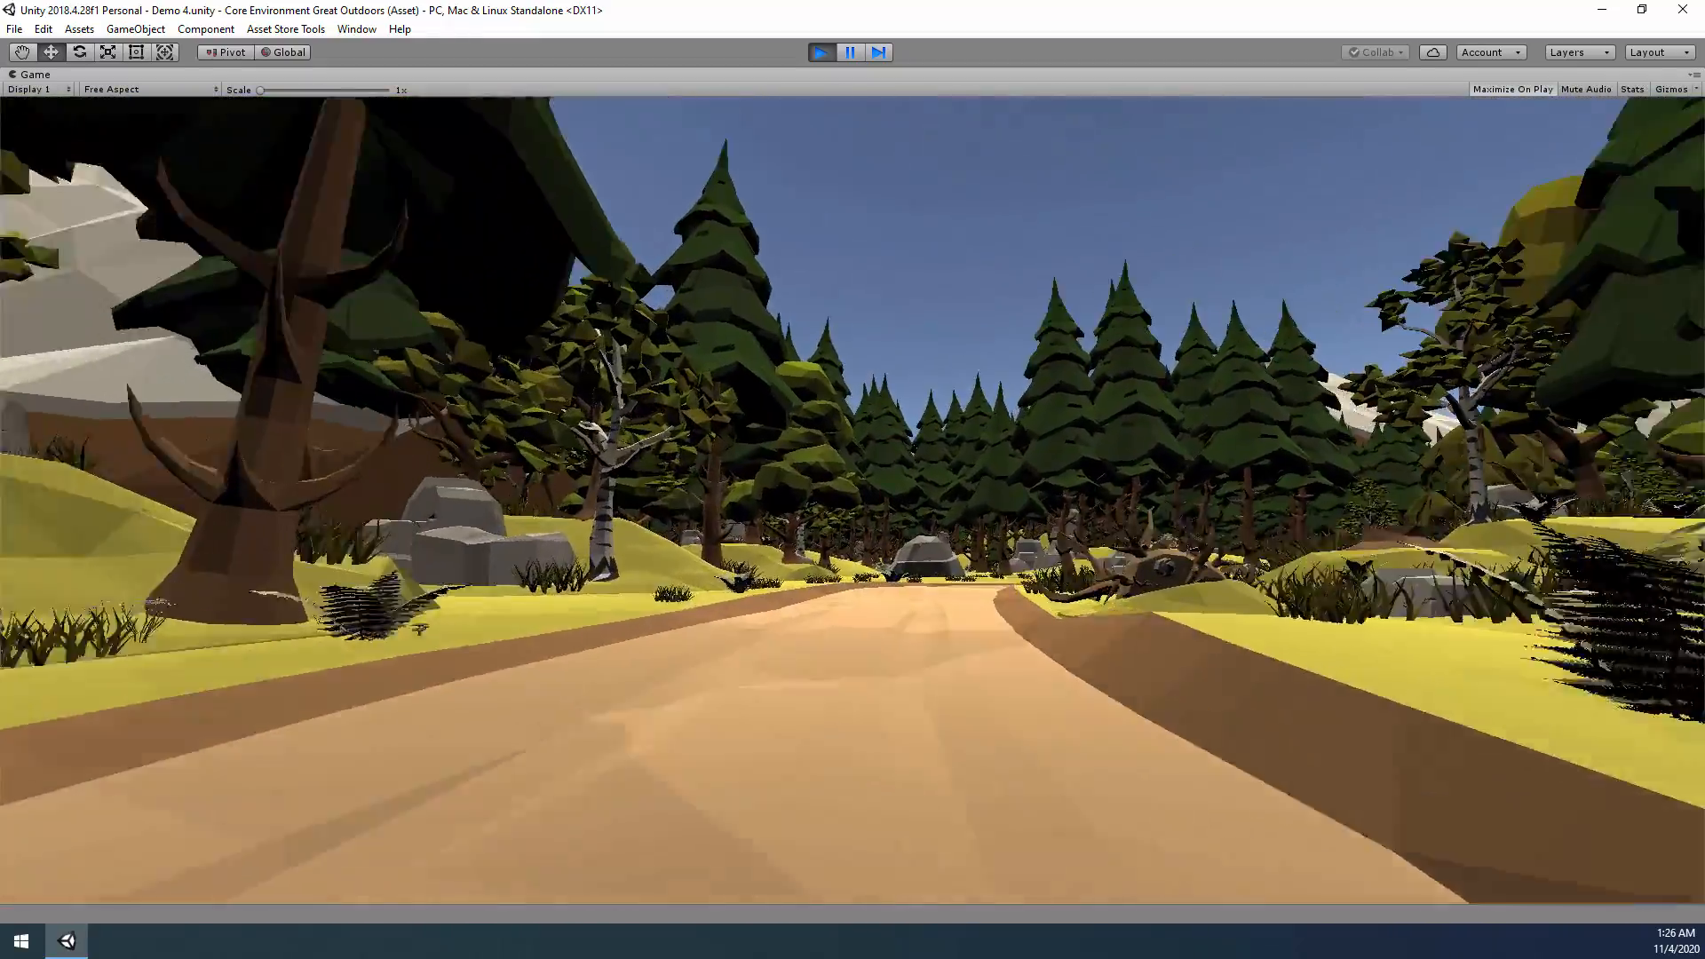
key("w")
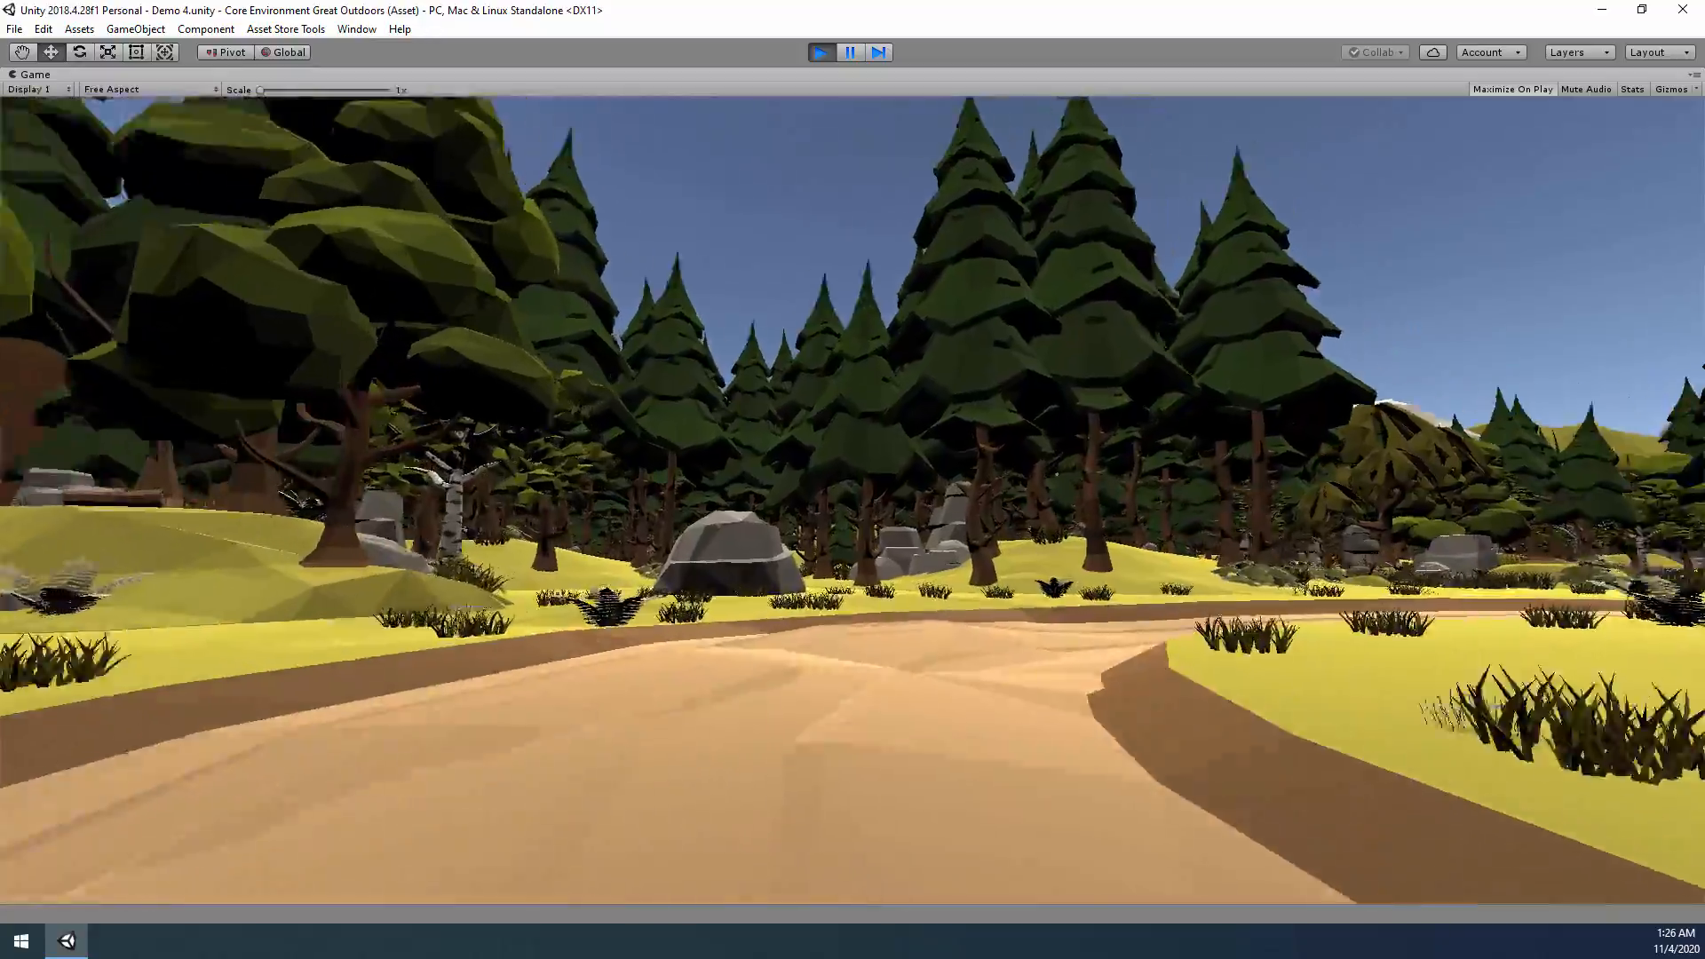